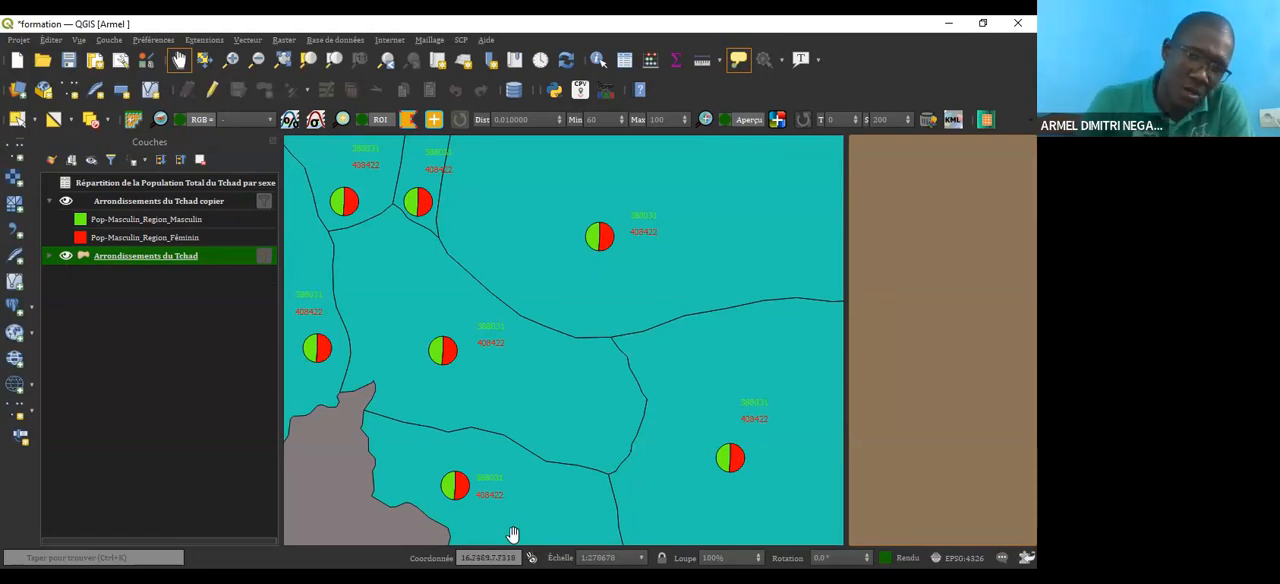
Step: Examine the pie charts and the male and female population labels across the arrondissements map
{"action": "left_click_drag", "start_coordinate": [426, 351], "coordinate": [477, 319]}
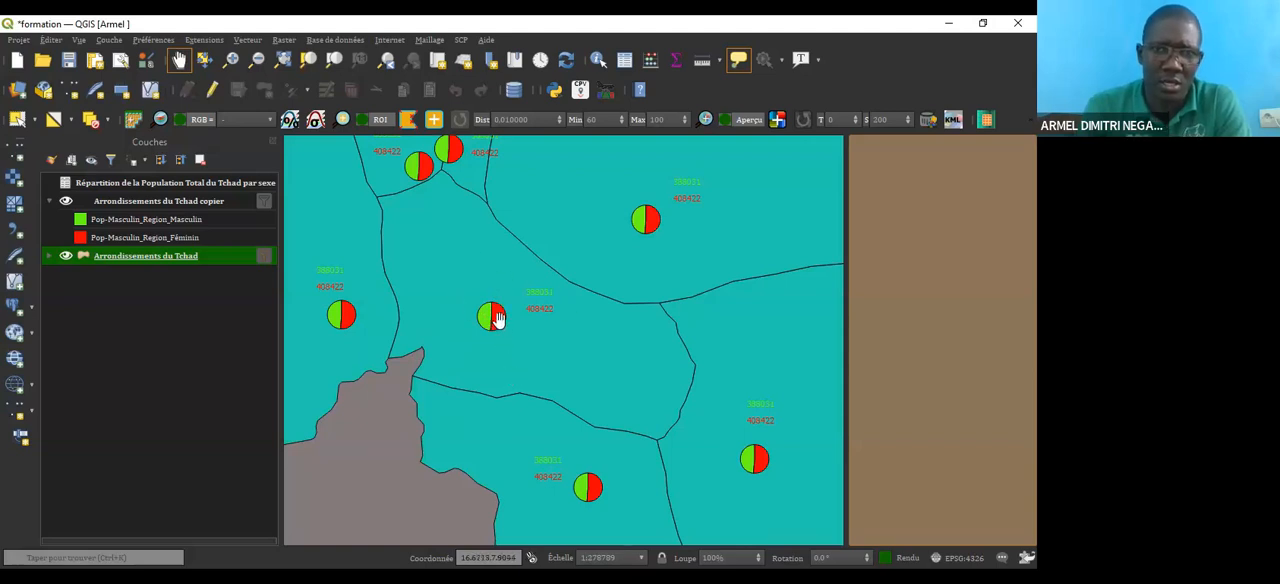
{"action": "left_click_drag", "start_coordinate": [526, 369], "coordinate": [506, 397]}
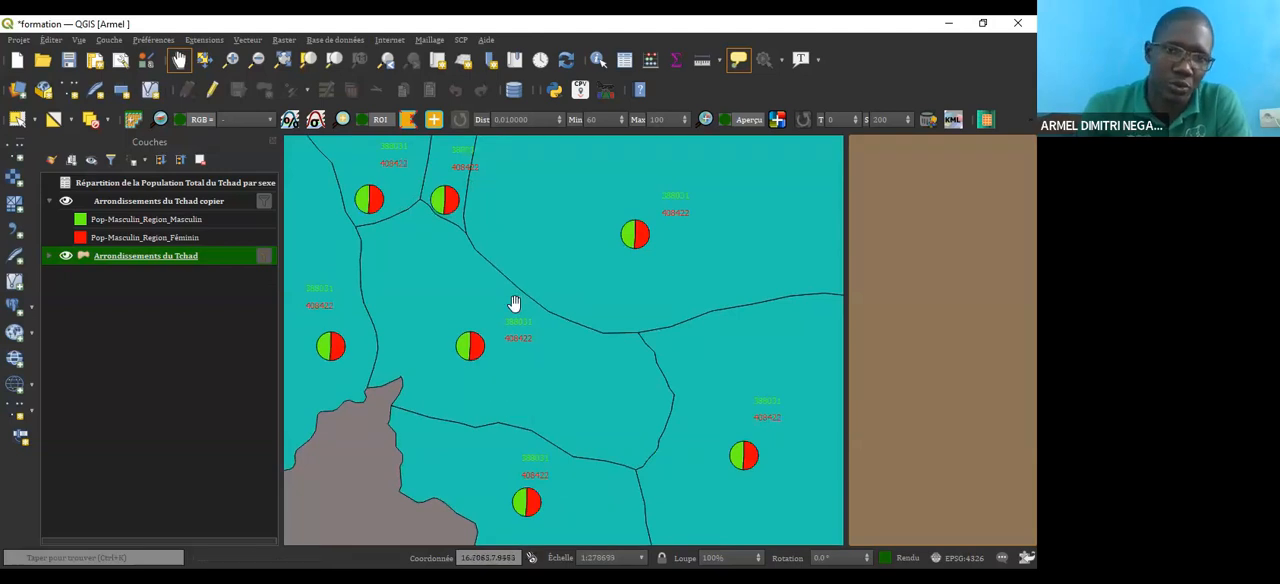
{"action": "left_click_drag", "start_coordinate": [514, 300], "coordinate": [509, 357]}
{"action": "scroll", "coordinate": [484, 386], "scroll_direction": "up", "scroll_amount": 1}
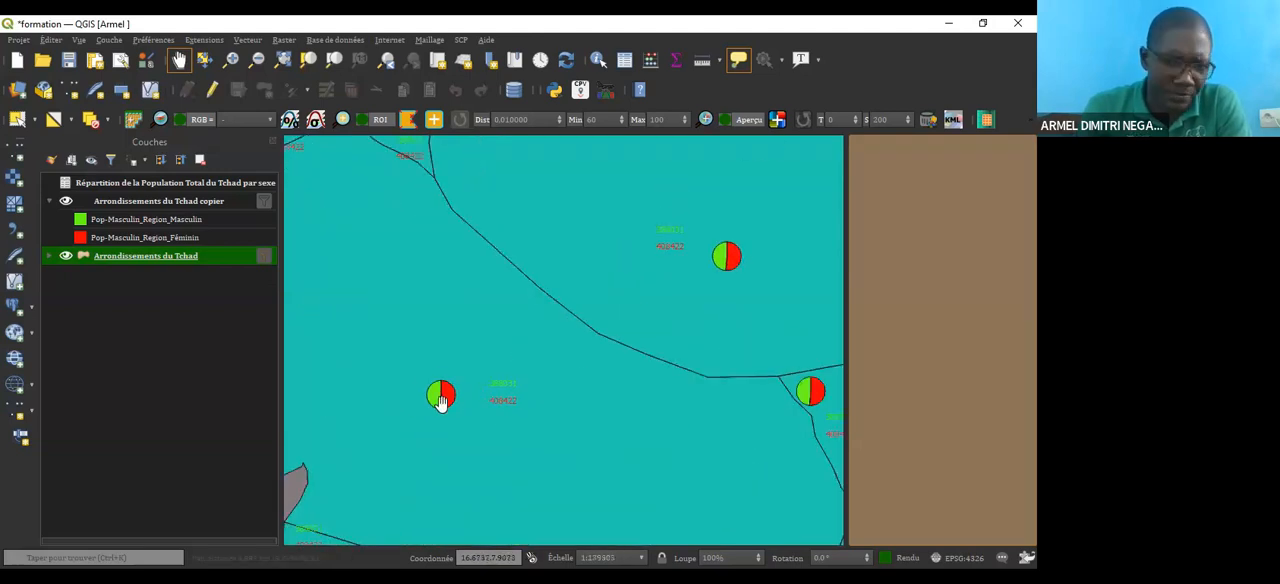
{"action": "scroll", "coordinate": [448, 400], "scroll_direction": "up", "scroll_amount": 1}
{"action": "scroll", "coordinate": [466, 385], "scroll_direction": "down", "scroll_amount": 1}
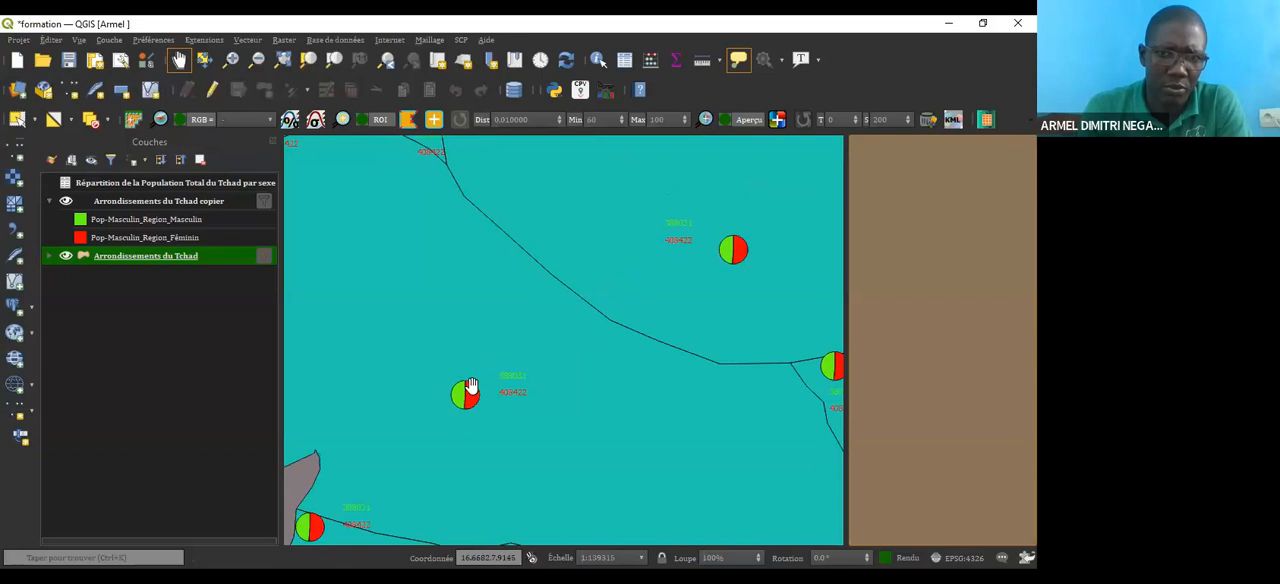
{"action": "scroll", "coordinate": [532, 413], "scroll_direction": "down", "scroll_amount": 1}
{"action": "left_click_drag", "start_coordinate": [529, 414], "coordinate": [511, 409]}
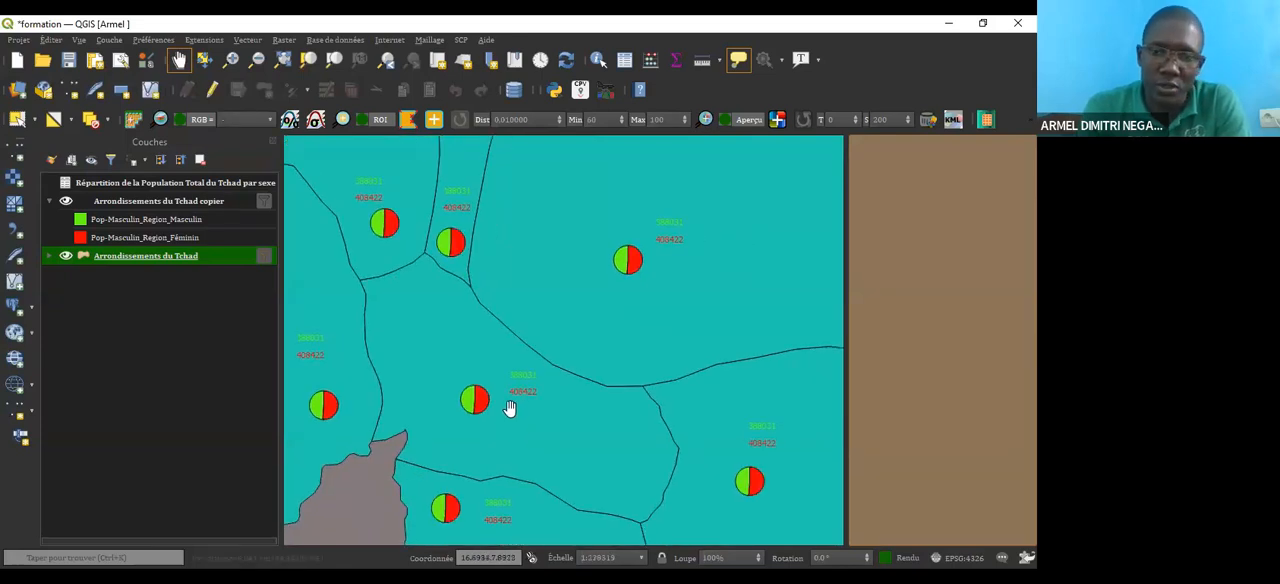
{"action": "scroll", "coordinate": [511, 409], "scroll_direction": "down", "scroll_amount": 1}
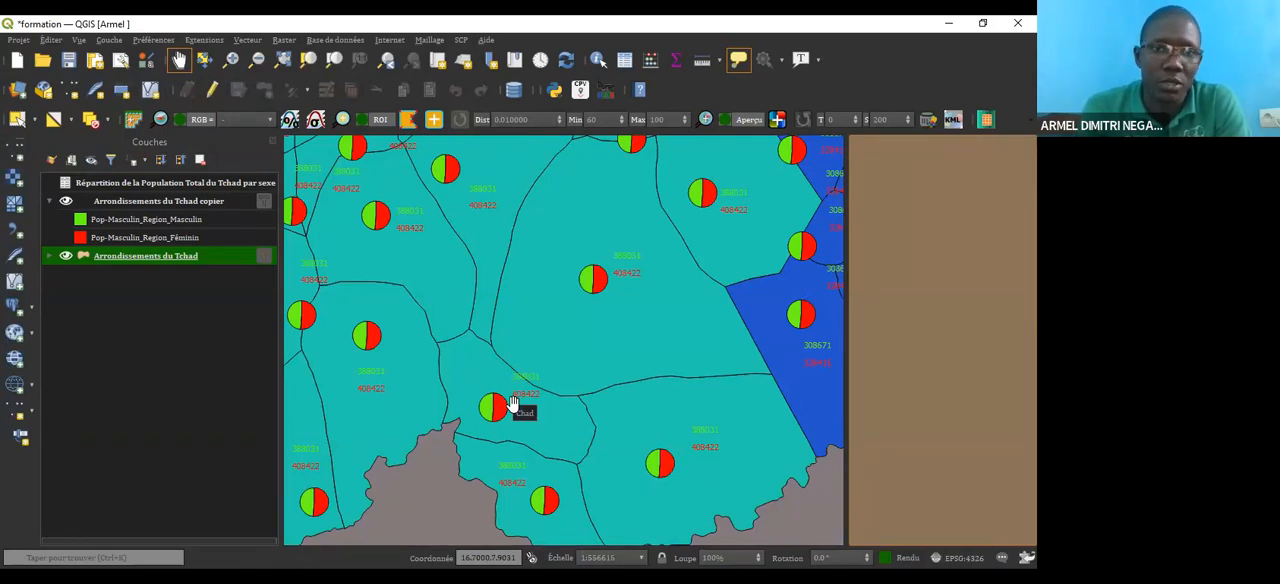
Step: Open the Python console and examine the import error alongside the code in userfunctions.py
{"action": "left_click", "coordinate": [554, 91]}
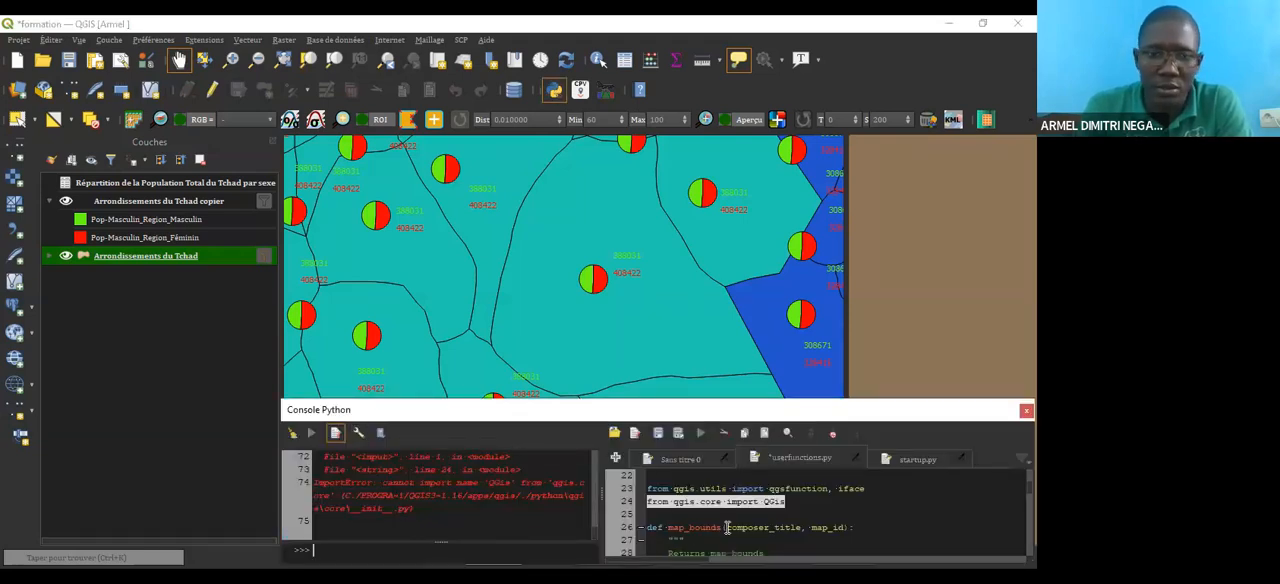
{"action": "scroll", "coordinate": [723, 528], "scroll_direction": "down", "scroll_amount": 1}
{"action": "scroll", "coordinate": [725, 528], "scroll_direction": "up", "scroll_amount": 3}
{"action": "scroll", "coordinate": [730, 525], "scroll_direction": "down", "scroll_amount": 6}
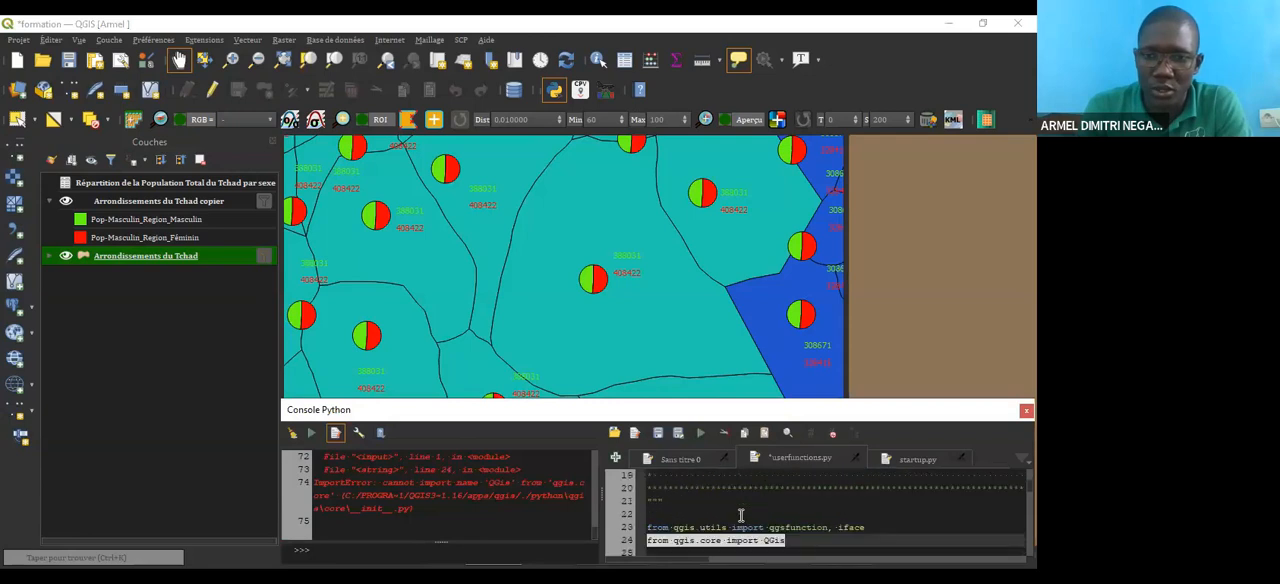
{"action": "scroll", "coordinate": [740, 514], "scroll_direction": "down", "scroll_amount": 3}
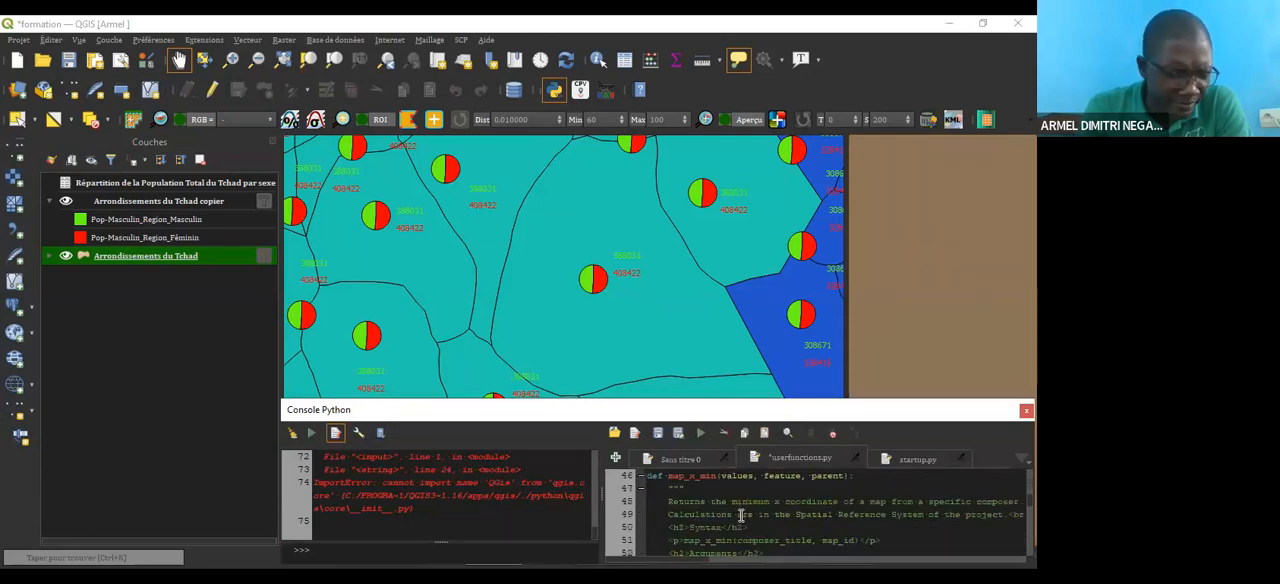
{"action": "scroll", "coordinate": [435, 474], "scroll_direction": "up", "scroll_amount": 1}
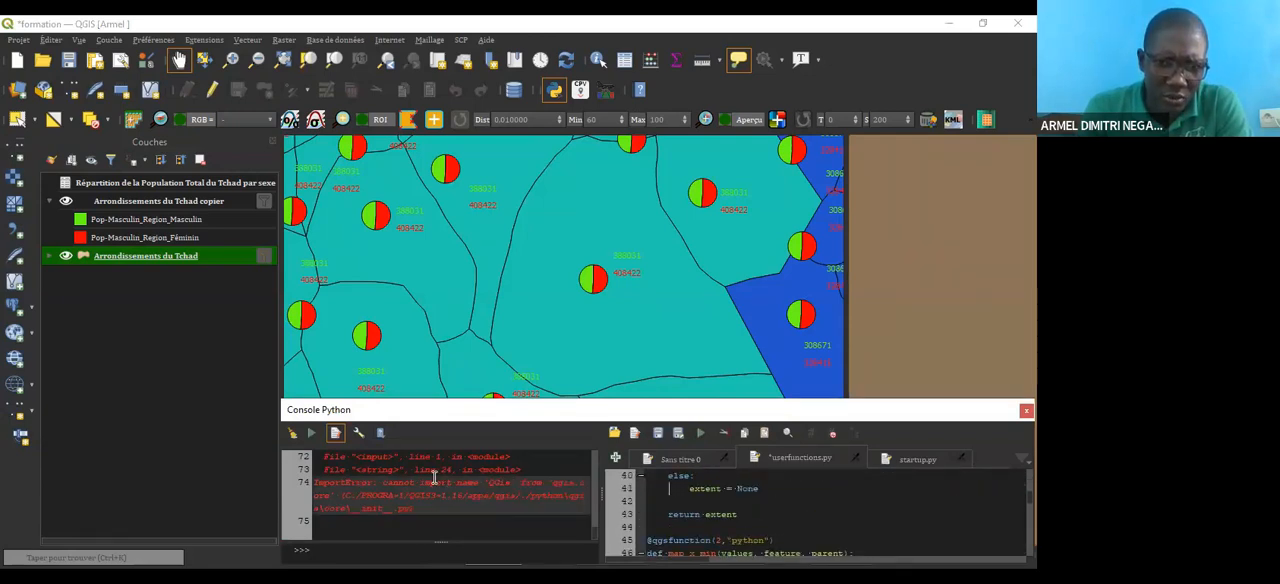
{"action": "scroll", "coordinate": [454, 492], "scroll_direction": "up", "scroll_amount": 1}
{"action": "scroll", "coordinate": [454, 492], "scroll_direction": "down", "scroll_amount": 2}
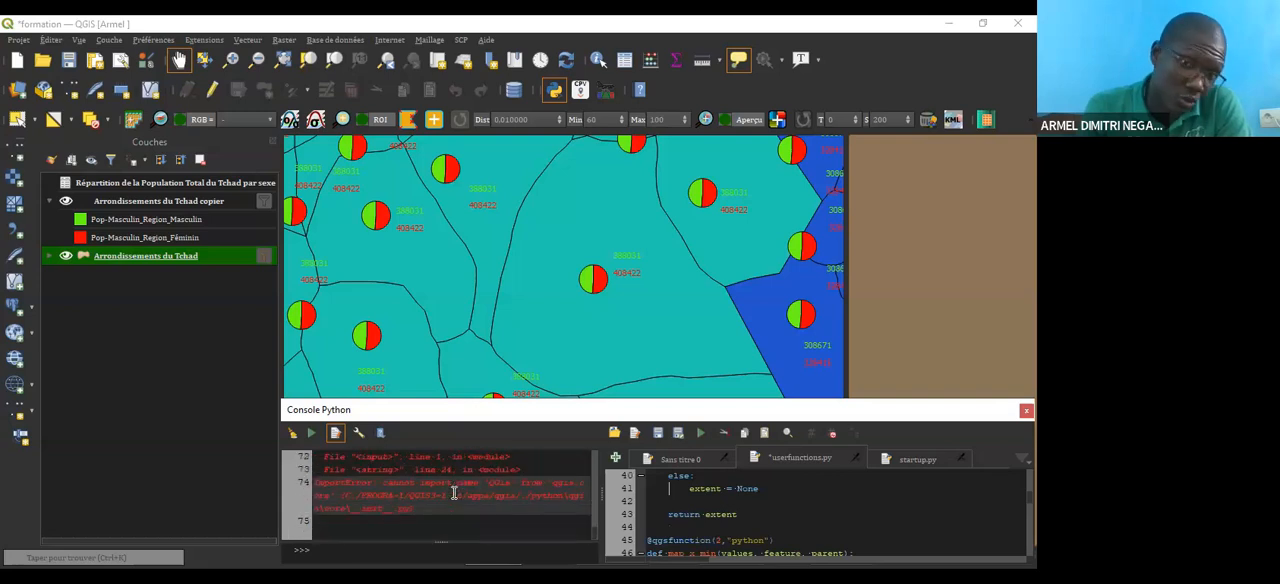
{"action": "left_click", "coordinate": [734, 526]}
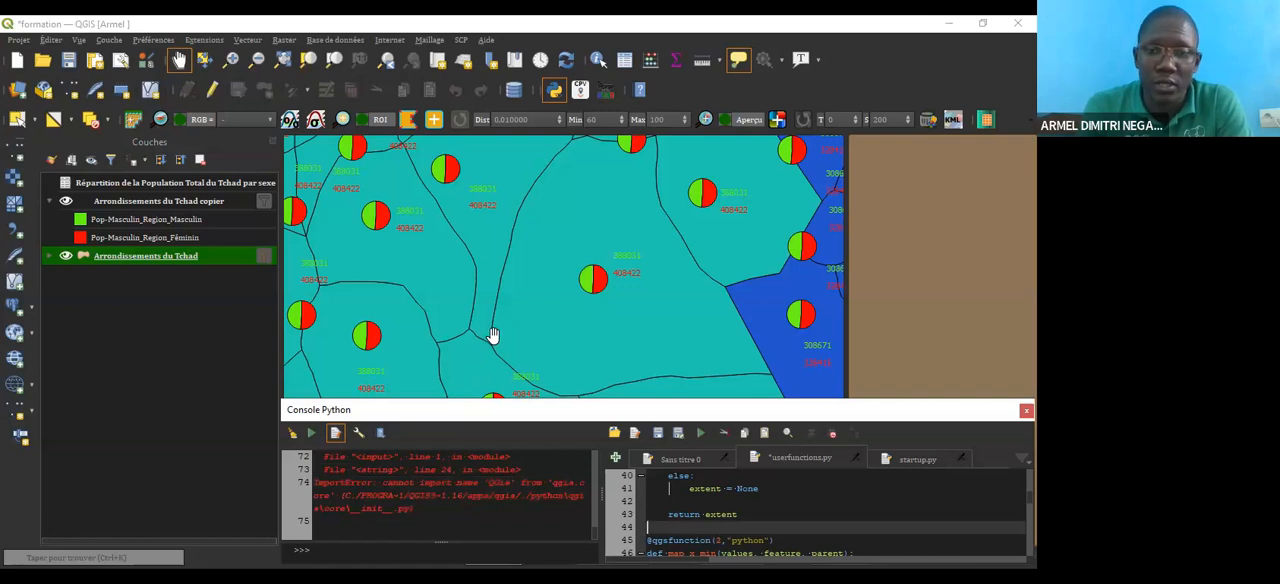
Step: Collapse the legend of the Arrondissements du Tchad copier layer
{"action": "scroll", "coordinate": [492, 335], "scroll_direction": "down", "scroll_amount": 1}
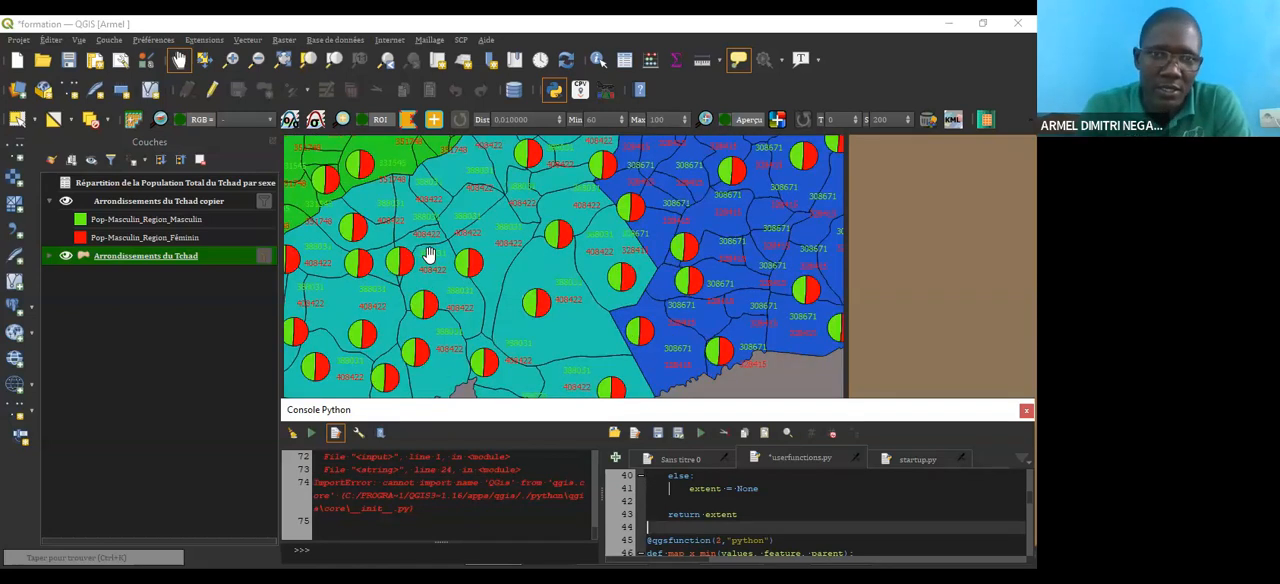
{"action": "scroll", "coordinate": [440, 270], "scroll_direction": "up", "scroll_amount": 1}
{"action": "scroll", "coordinate": [524, 290], "scroll_direction": "up", "scroll_amount": 1}
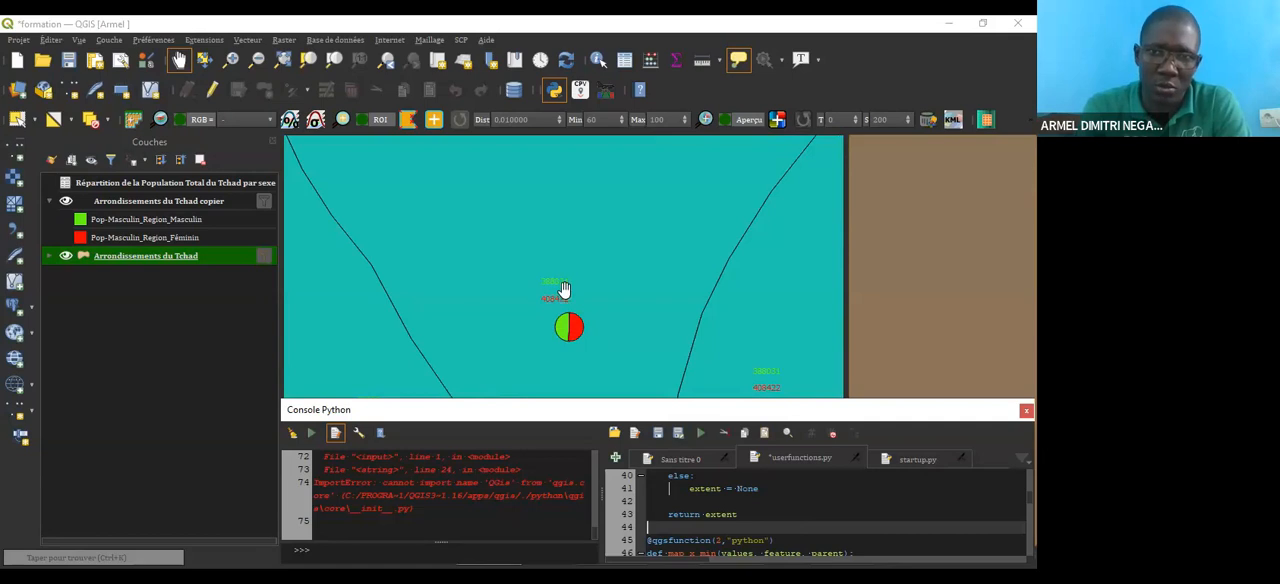
{"action": "left_click_drag", "start_coordinate": [527, 282], "coordinate": [507, 272]}
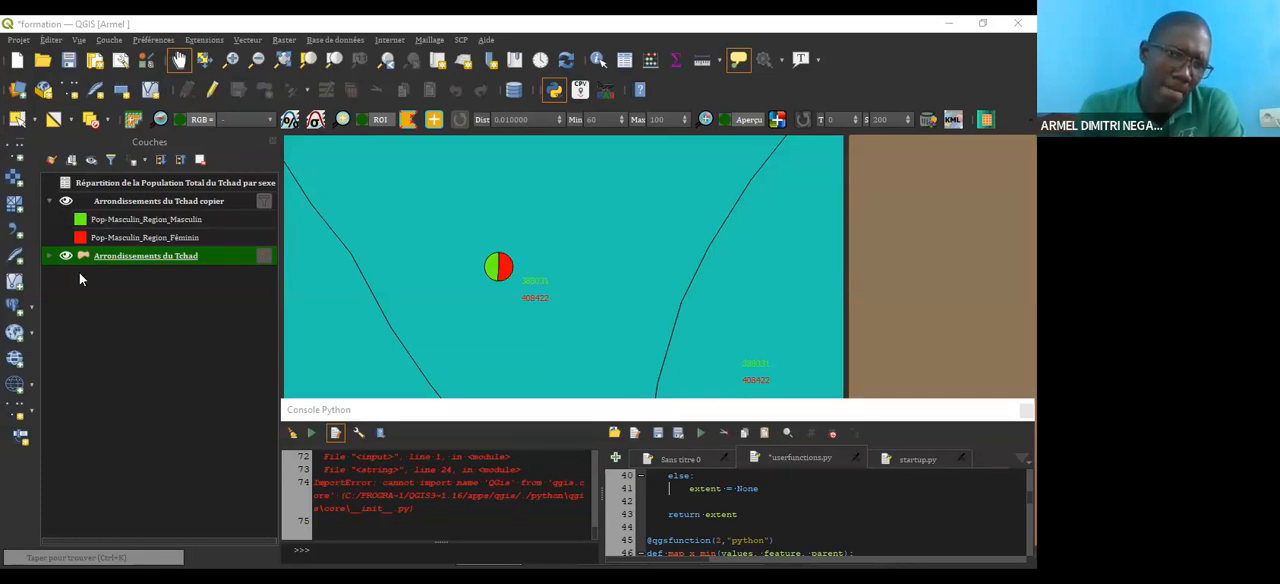
{"action": "left_click", "coordinate": [48, 201]}
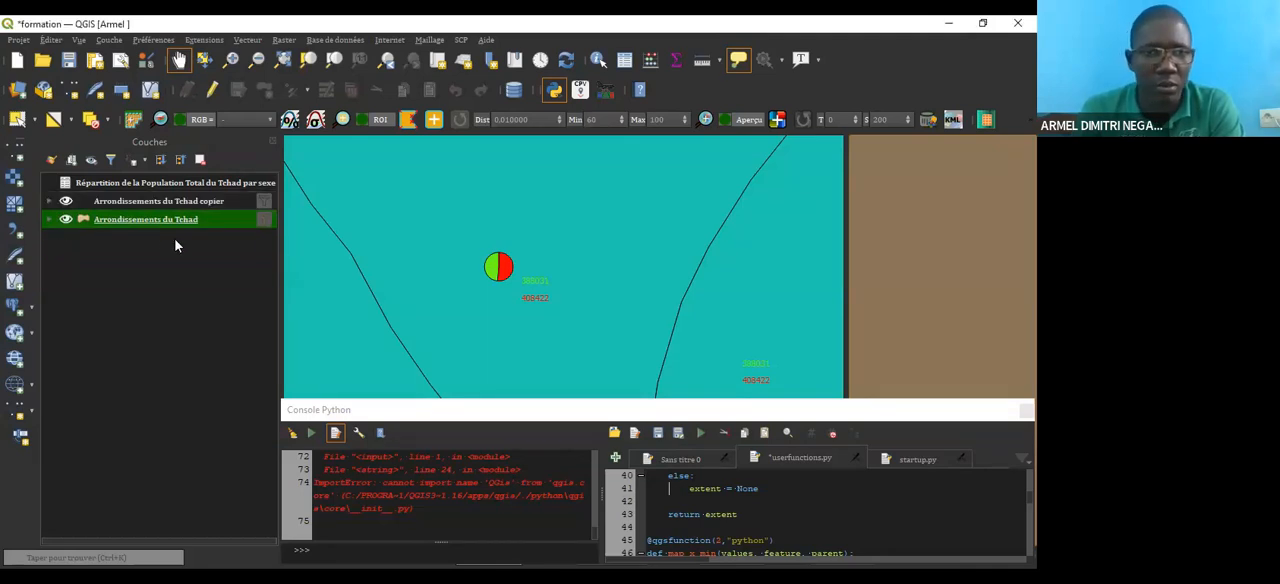
{"action": "scroll", "coordinate": [537, 305], "scroll_direction": "up", "scroll_amount": 2}
{"action": "scroll", "coordinate": [537, 305], "scroll_direction": "down", "scroll_amount": 3}
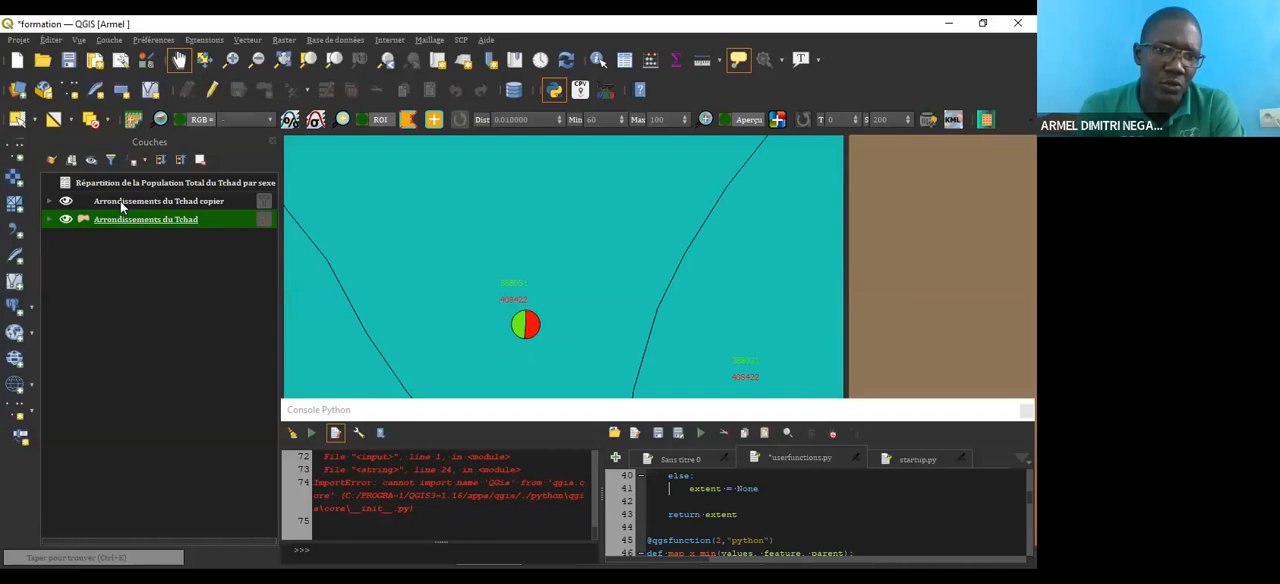
Step: Hide the Arrondissements du Tchad copier layer and inspect the pie charts of the base layer
{"action": "key", "text": "Up"}
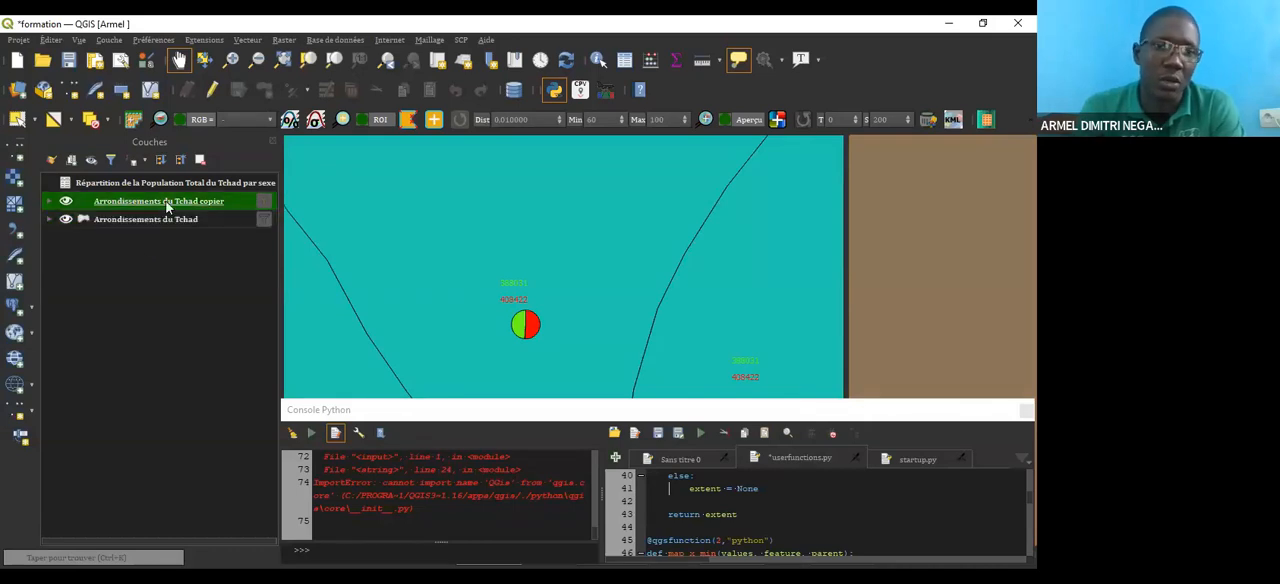
{"action": "left_click", "coordinate": [65, 219]}
{"action": "left_click", "coordinate": [65, 218]}
{"action": "left_click", "coordinate": [65, 201]}
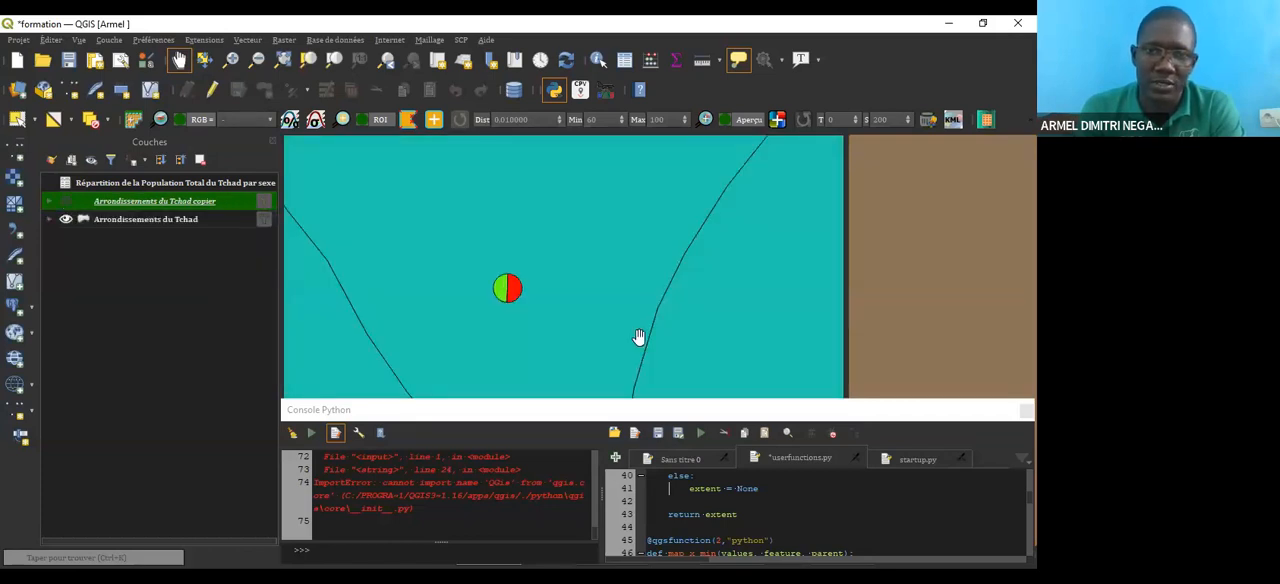
{"action": "scroll", "coordinate": [550, 295], "scroll_direction": "down", "scroll_amount": 5}
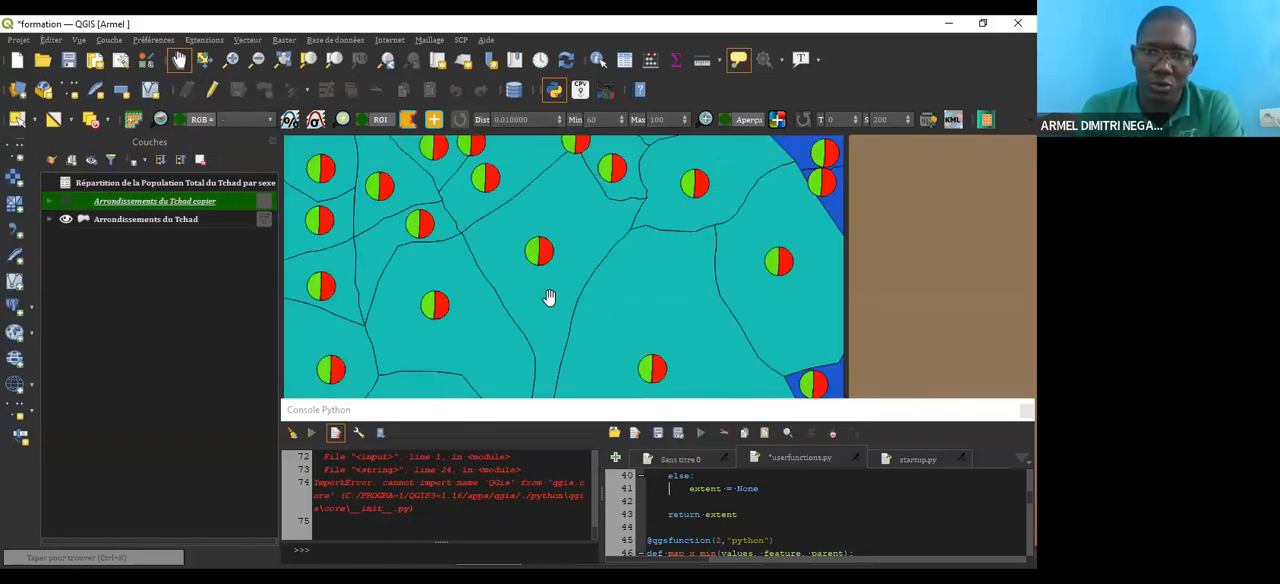
{"action": "scroll", "coordinate": [547, 290], "scroll_direction": "up", "scroll_amount": 3}
{"action": "scroll", "coordinate": [545, 280], "scroll_direction": "up", "scroll_amount": 3}
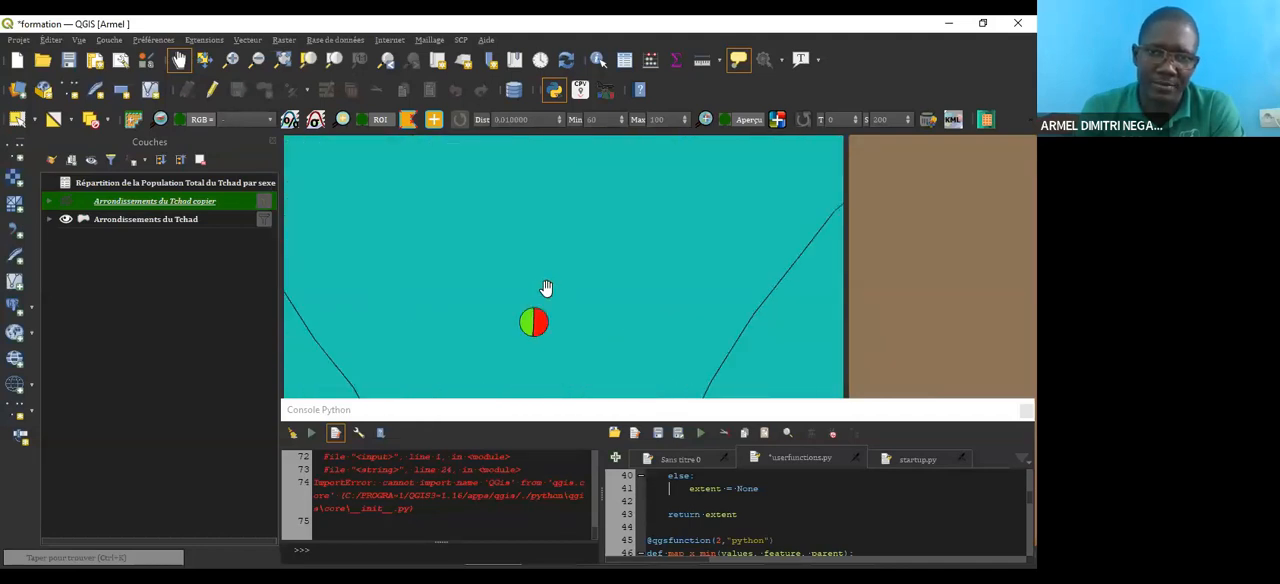
{"action": "right_click", "coordinate": [144, 208]}
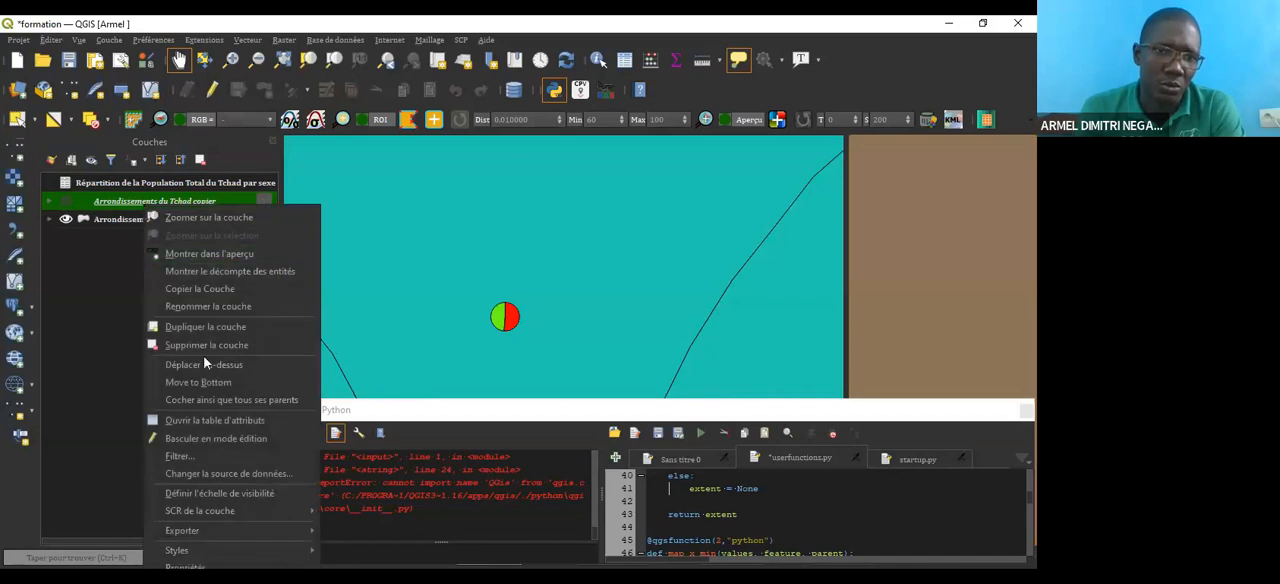
{"action": "right_click", "coordinate": [108, 204]}
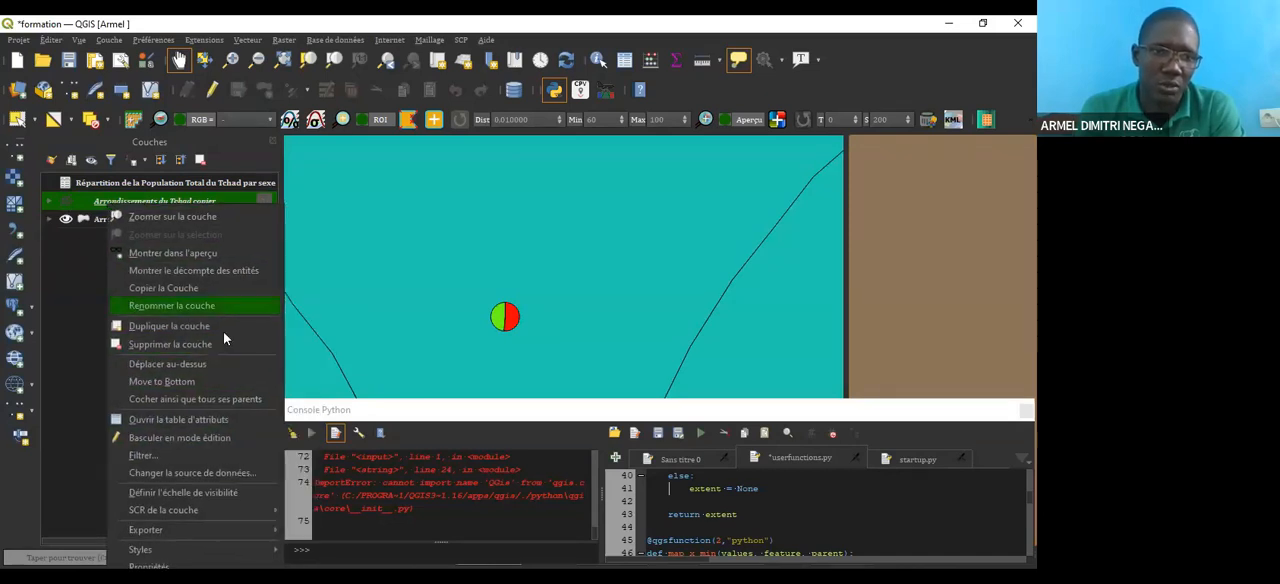
{"action": "left_click", "coordinate": [167, 330]}
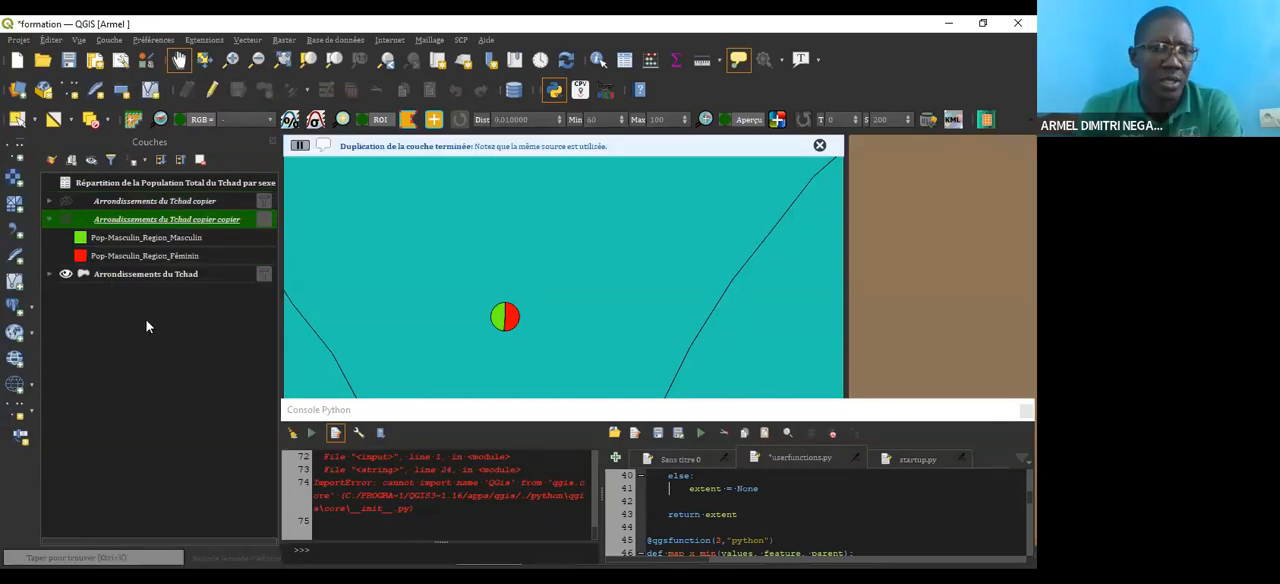
{"action": "left_click", "coordinate": [64, 220]}
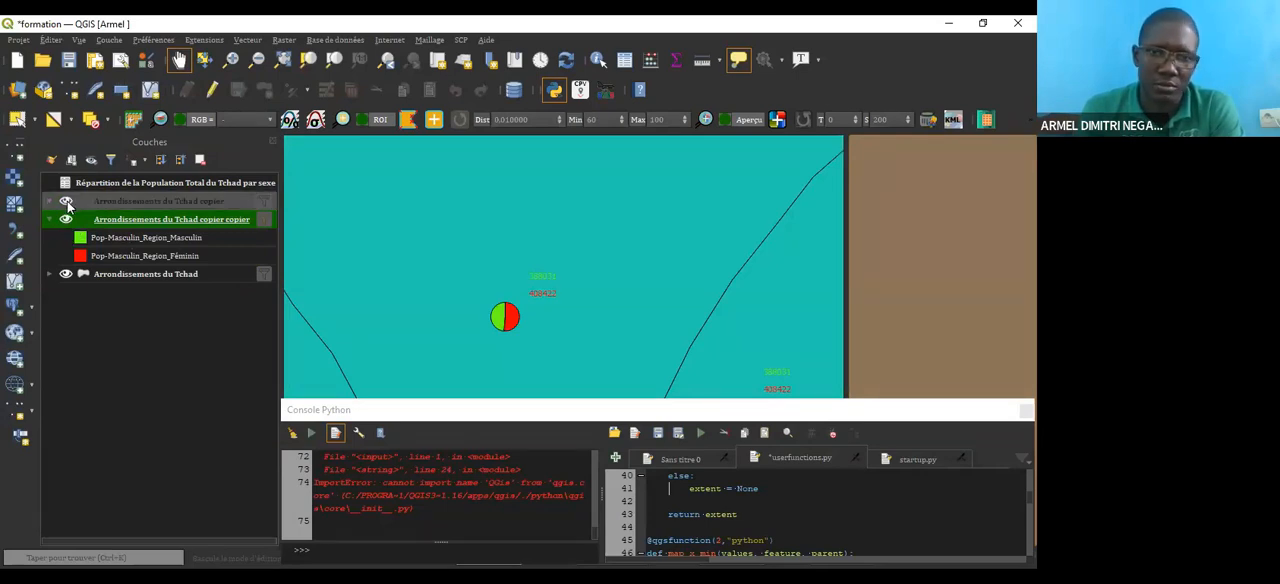
{"action": "left_click", "coordinate": [66, 220]}
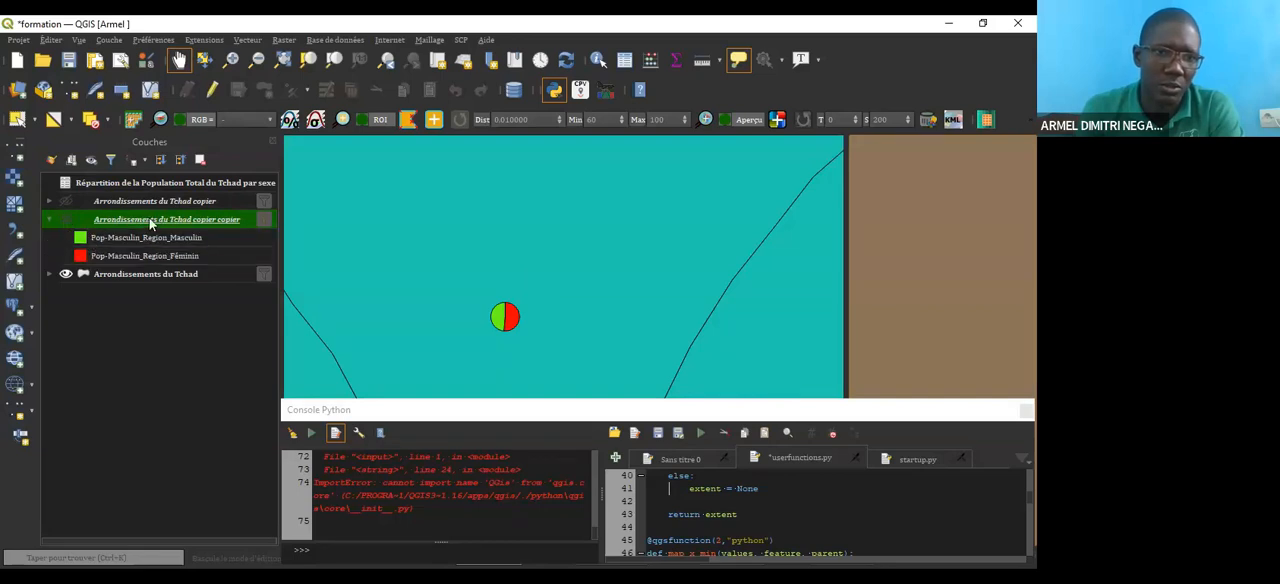
{"action": "left_click", "coordinate": [200, 161]}
{"action": "left_click", "coordinate": [542, 317]}
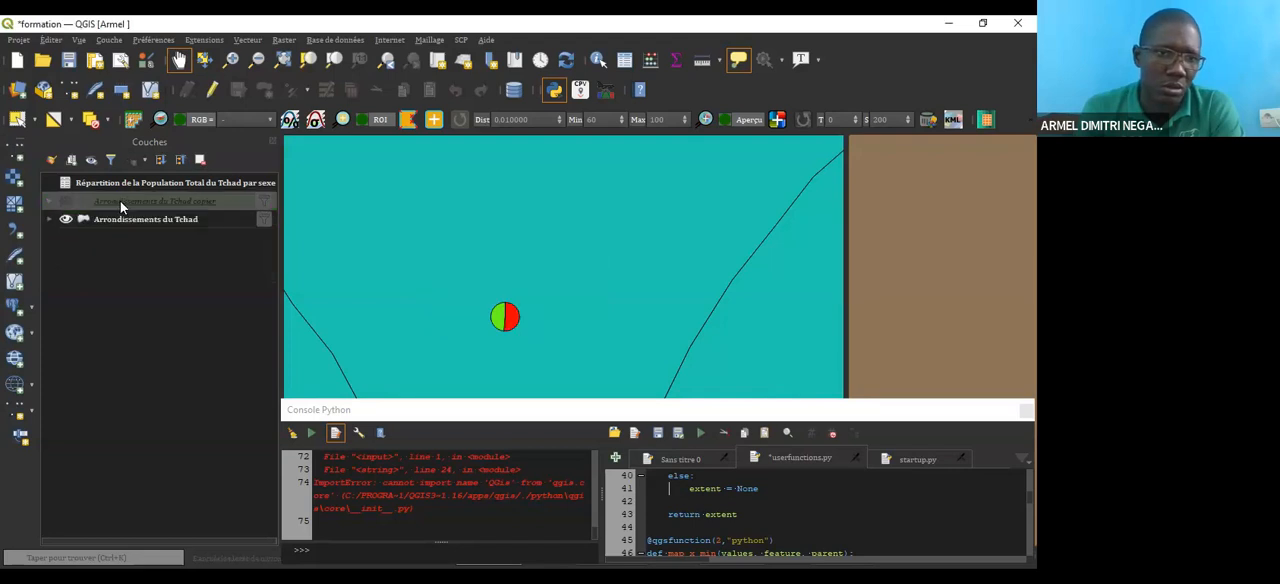
Step: Duplicate the Arrondissements du Tchad layer and make the duplicate visible
{"action": "left_click", "coordinate": [124, 221]}
{"action": "right_click", "coordinate": [124, 221]}
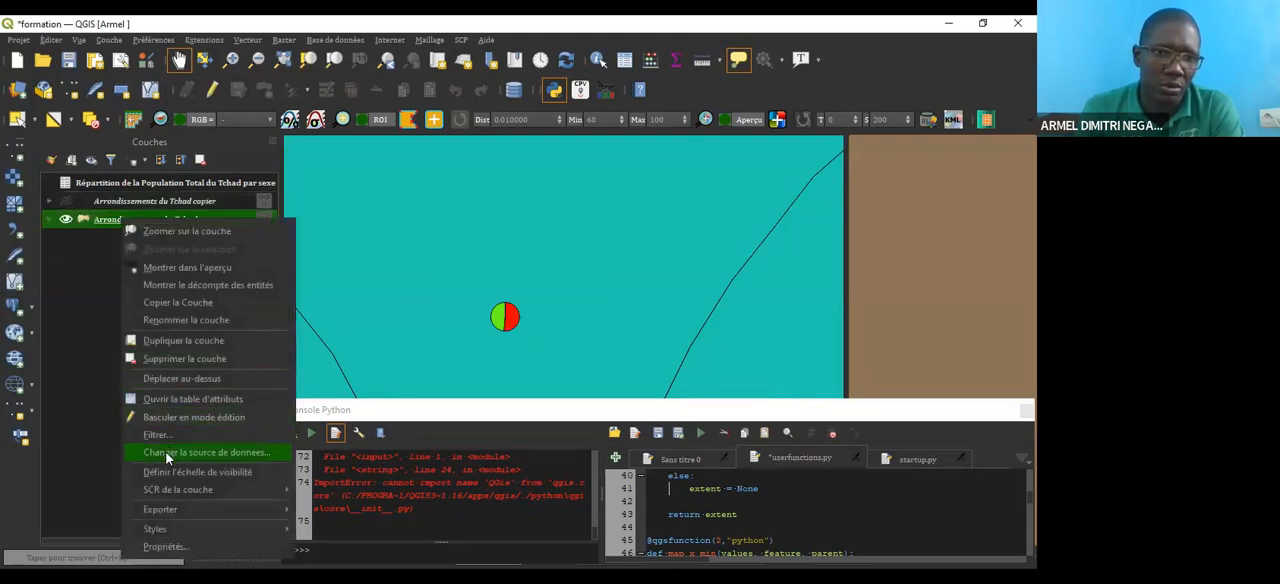
{"action": "left_click", "coordinate": [178, 342]}
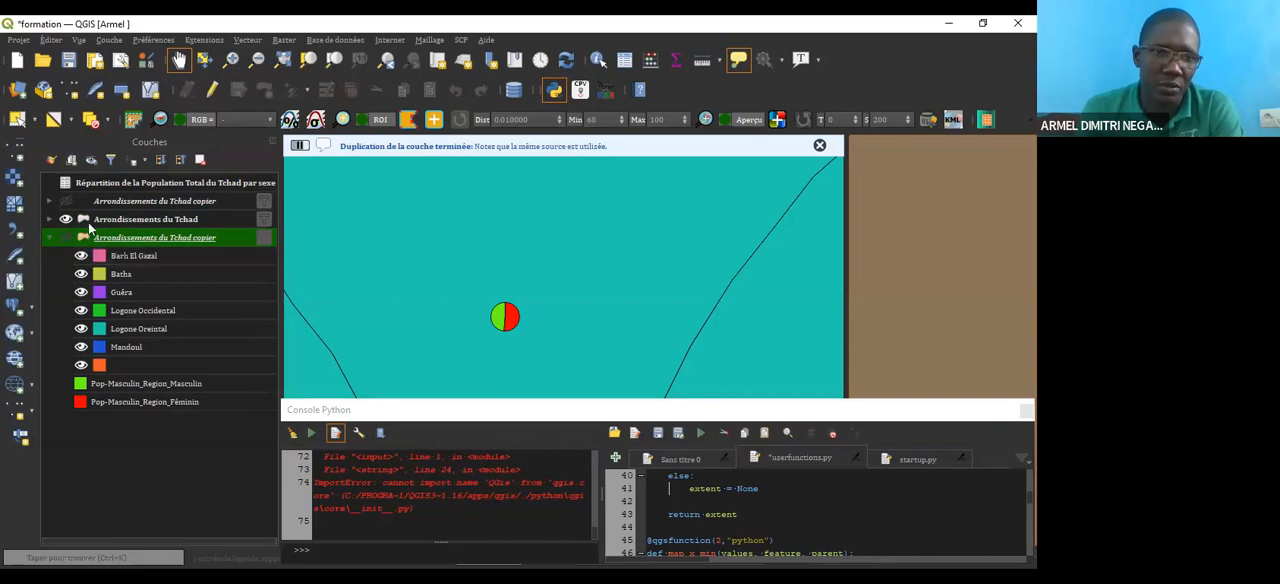
{"action": "left_click", "coordinate": [66, 238]}
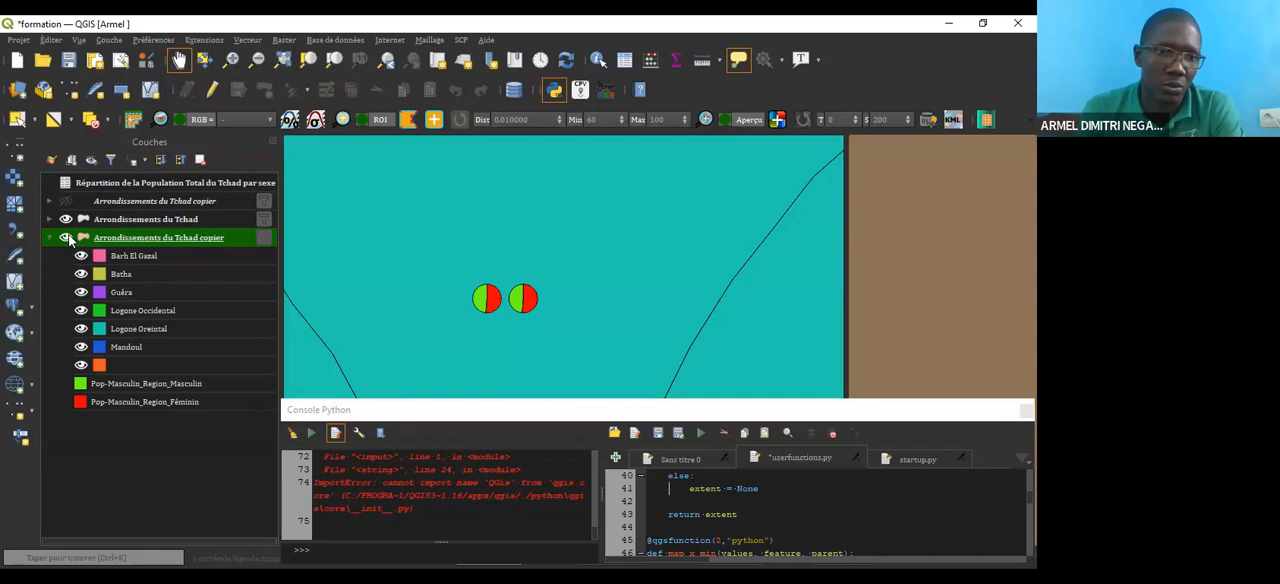
Step: Open the duplicated layer's diagram properties and keep the diagram type as Diagramme en camembert
{"action": "right_click", "coordinate": [185, 238]}
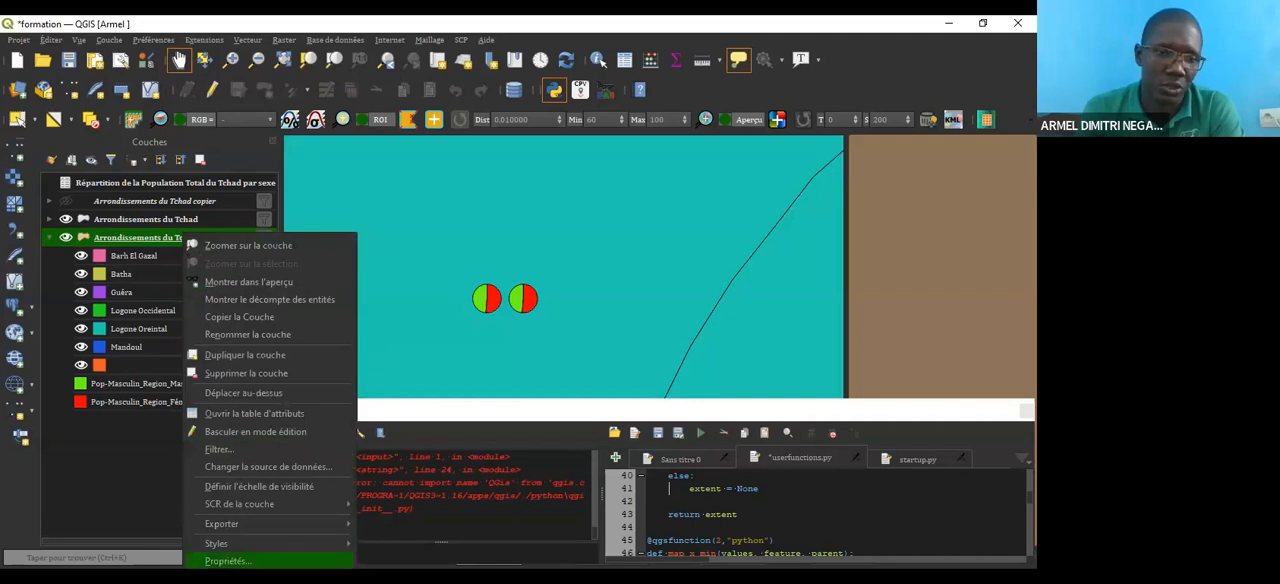
{"action": "left_click", "coordinate": [212, 561]}
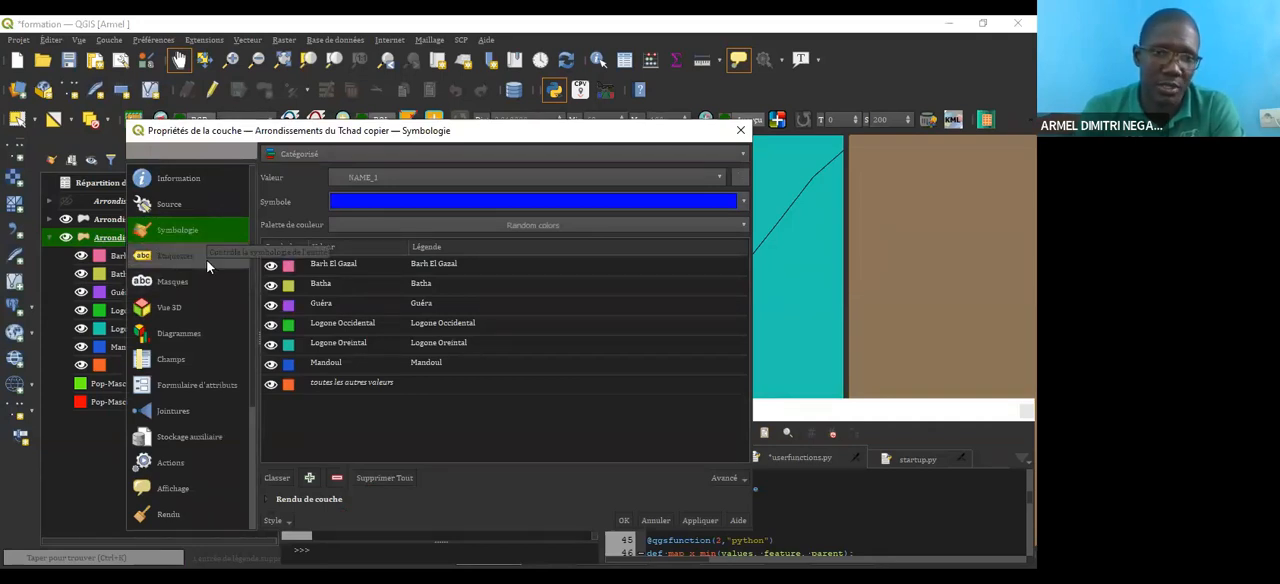
{"action": "left_click", "coordinate": [179, 334]}
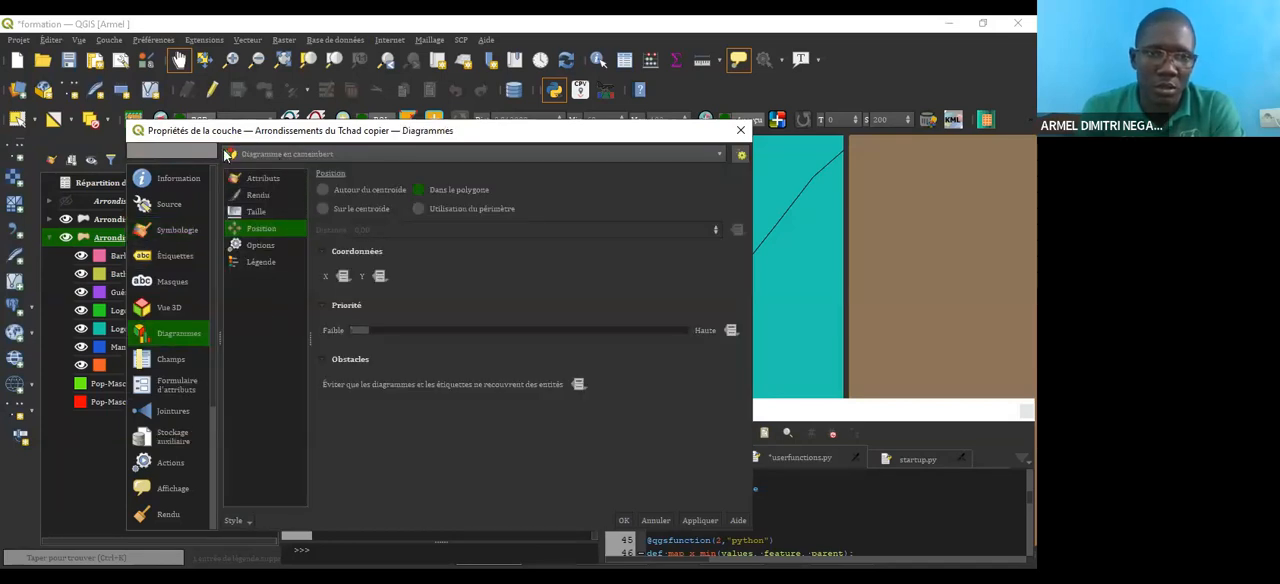
{"action": "left_click", "coordinate": [322, 155]}
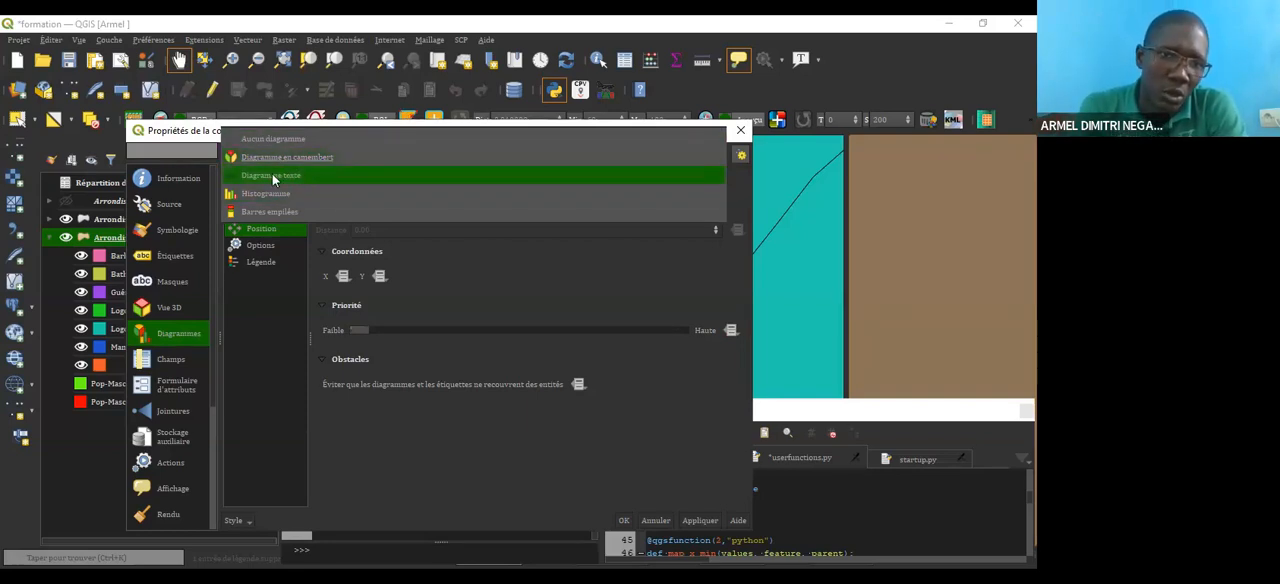
{"action": "left_click", "coordinate": [296, 156]}
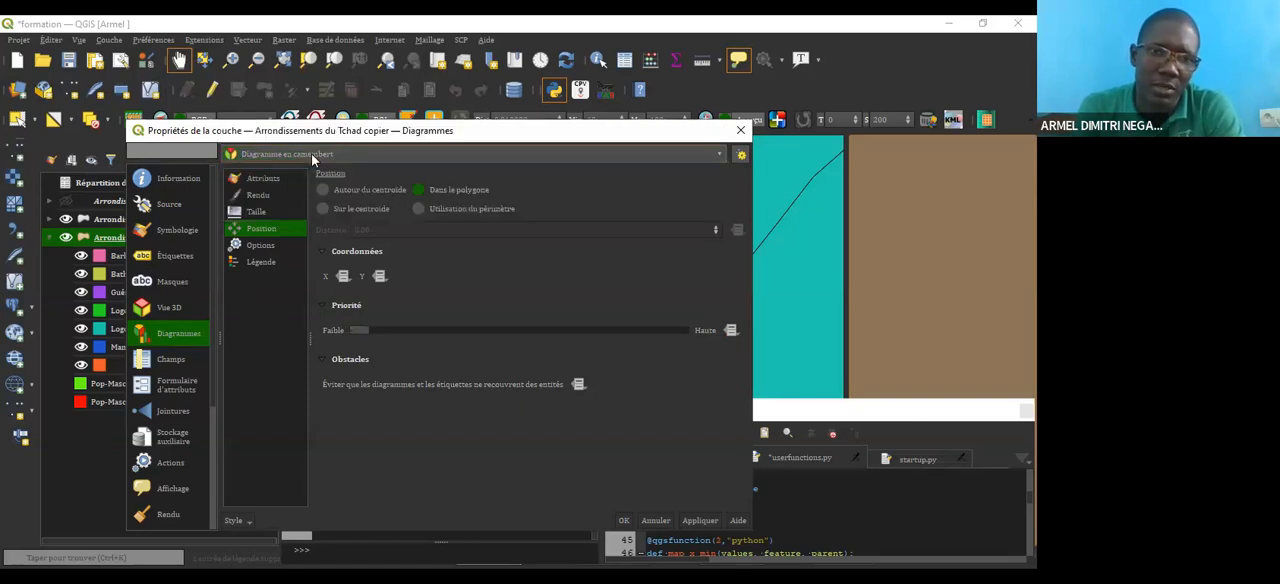
Step: Change the duplicated layer's diagram type to Diagramme texte
{"action": "left_click", "coordinate": [305, 152]}
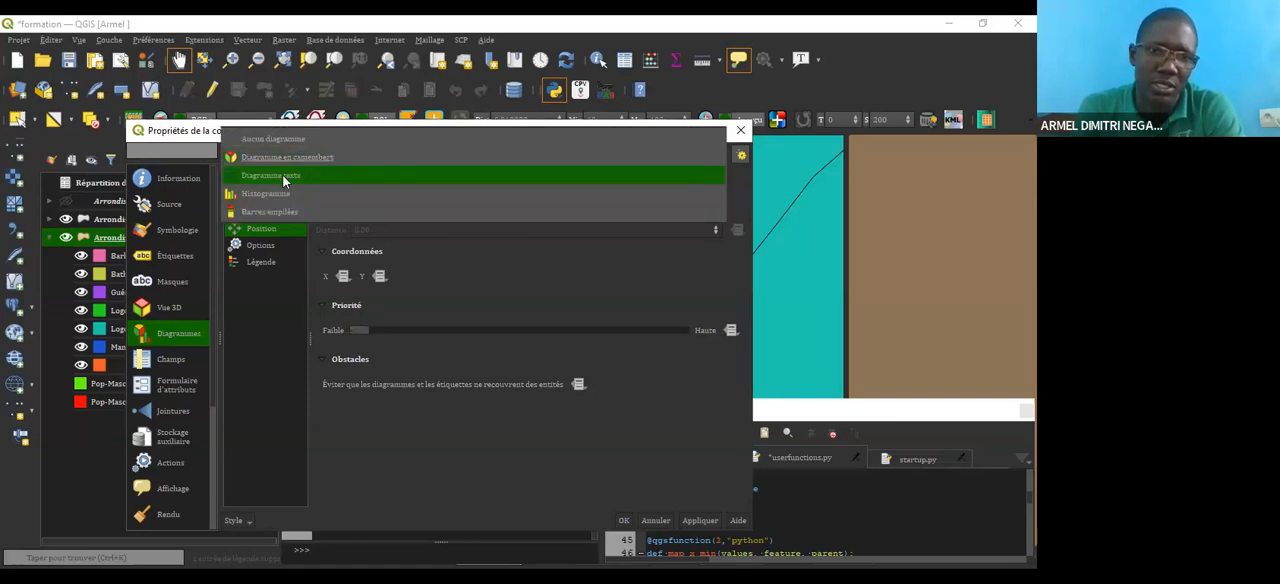
{"action": "left_click", "coordinate": [284, 176]}
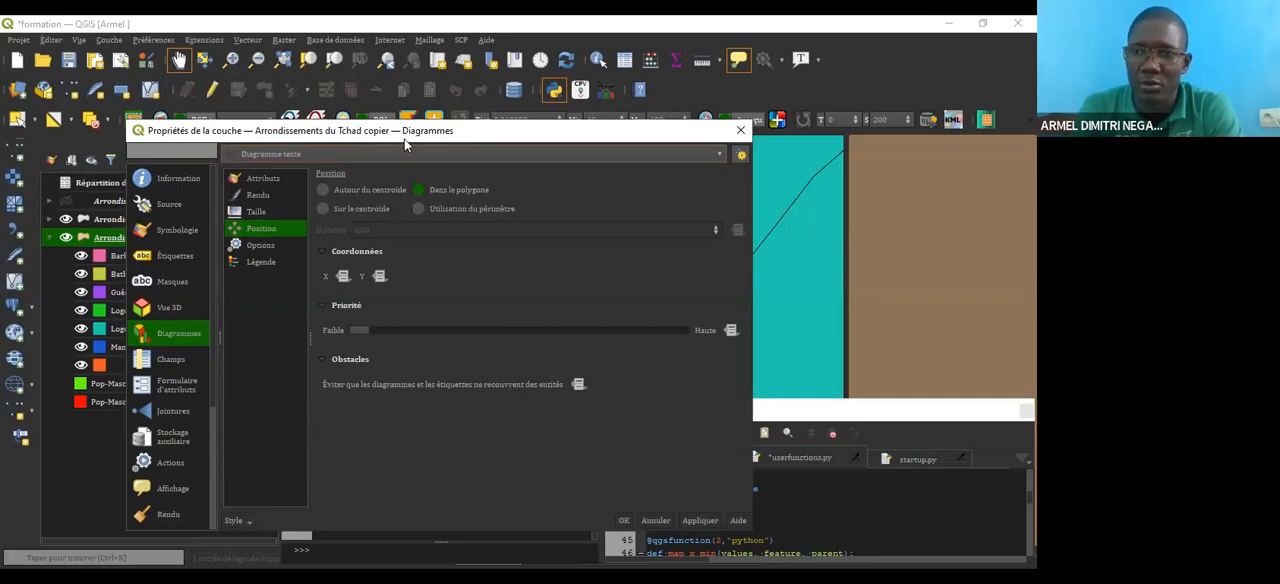
{"action": "left_click_drag", "start_coordinate": [402, 130], "coordinate": [411, 88]}
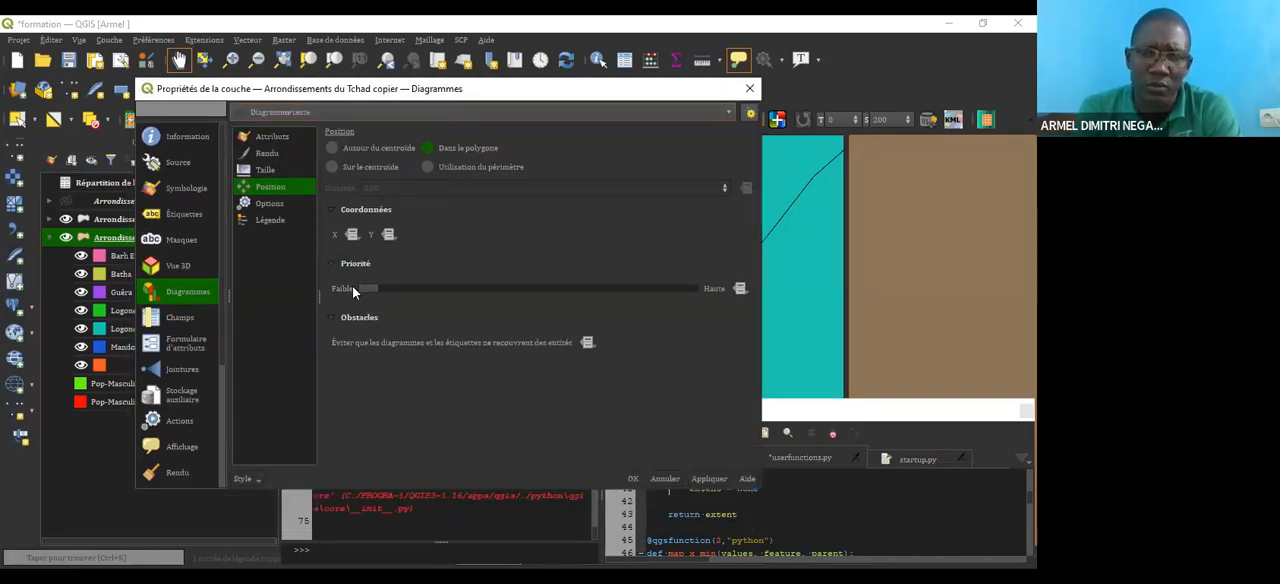
{"action": "left_click", "coordinate": [332, 167]}
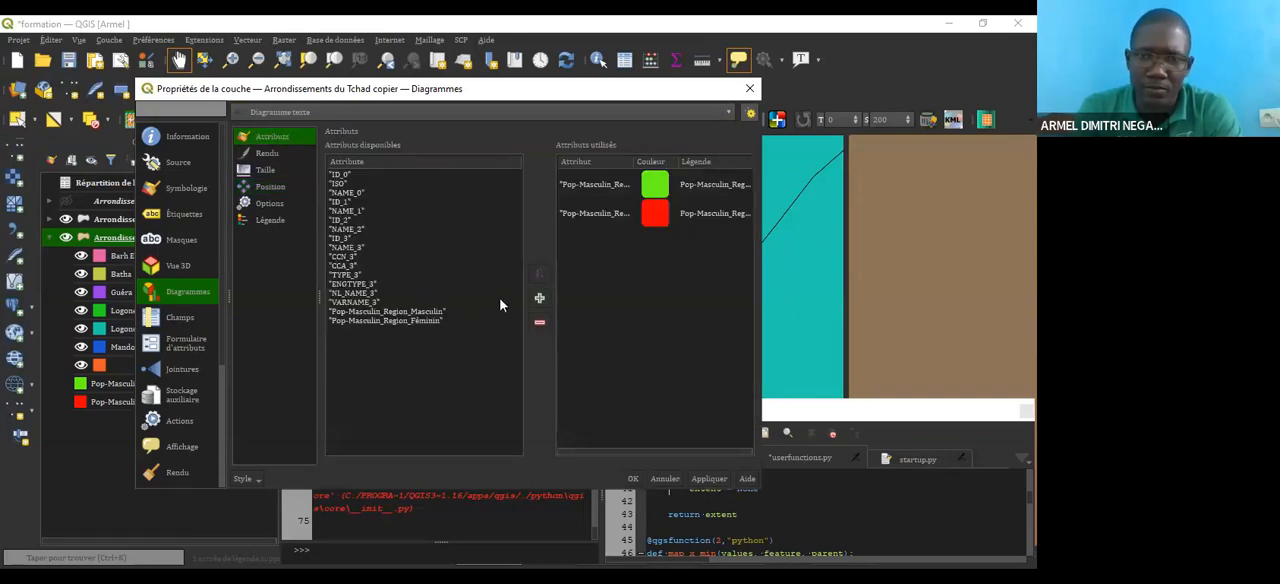
Step: Examine the Pop-Masculin_Region_Masculin and Pop-Masculin_Region_Féminin fields among the text diagram's available and used attributes
{"action": "left_click", "coordinate": [593, 212]}
{"action": "left_click", "coordinate": [595, 185]}
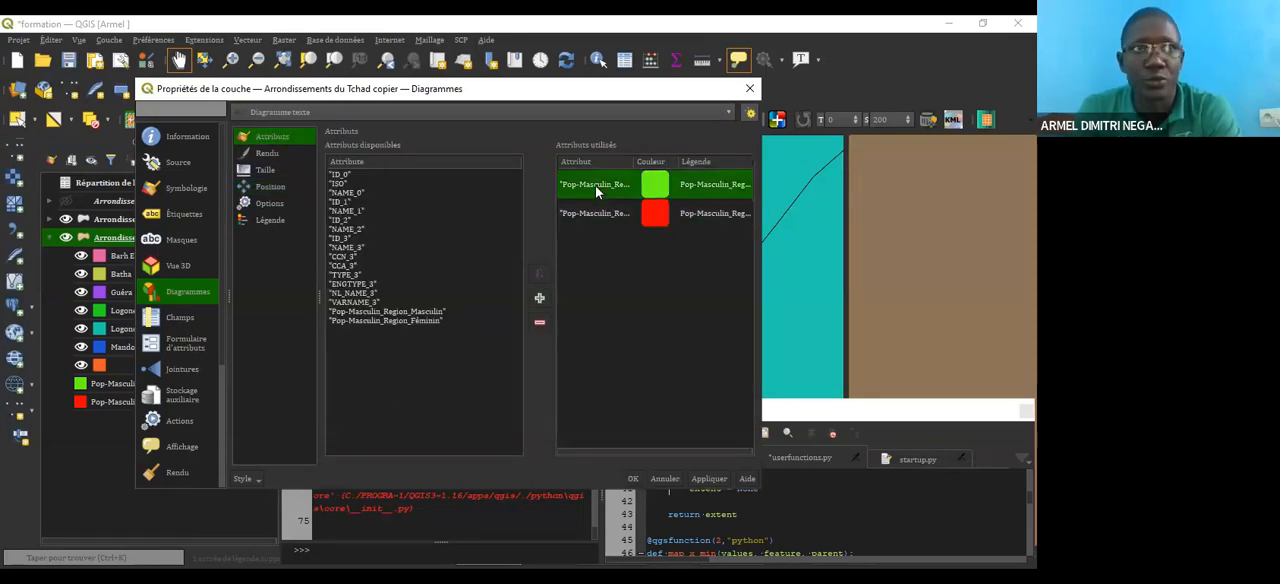
{"action": "left_click", "coordinate": [425, 321]}
{"action": "left_click", "coordinate": [425, 312]}
{"action": "left_click", "coordinate": [430, 321]}
{"action": "left_click", "coordinate": [427, 312]}
{"action": "left_click", "coordinate": [422, 321]}
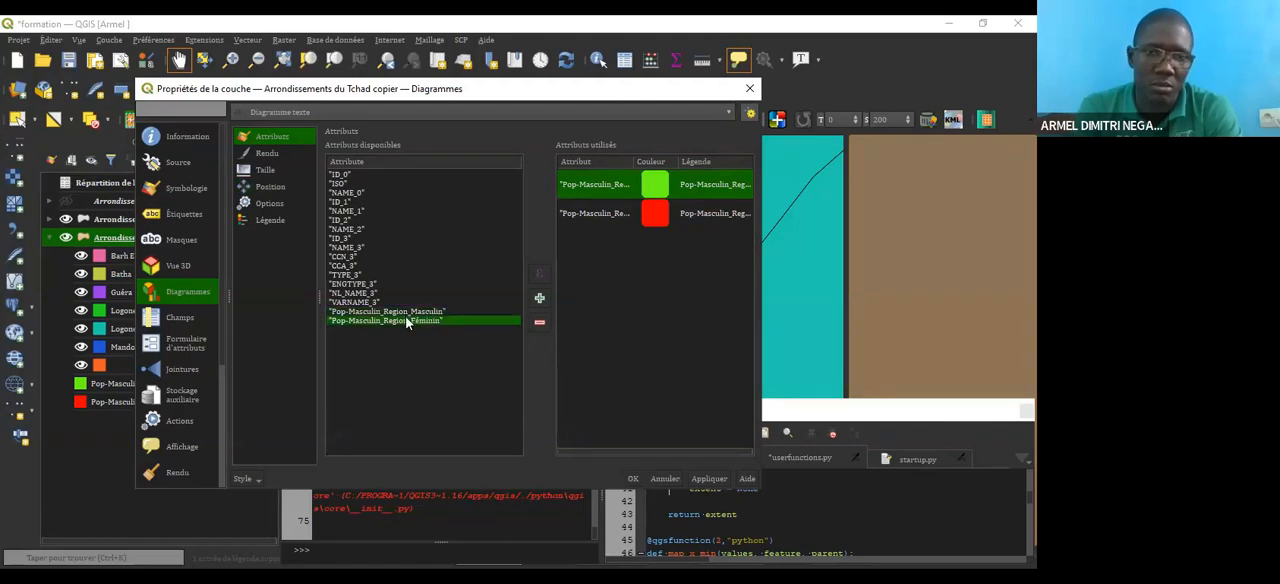
{"action": "left_click", "coordinate": [408, 312]}
{"action": "left_click", "coordinate": [413, 321]}
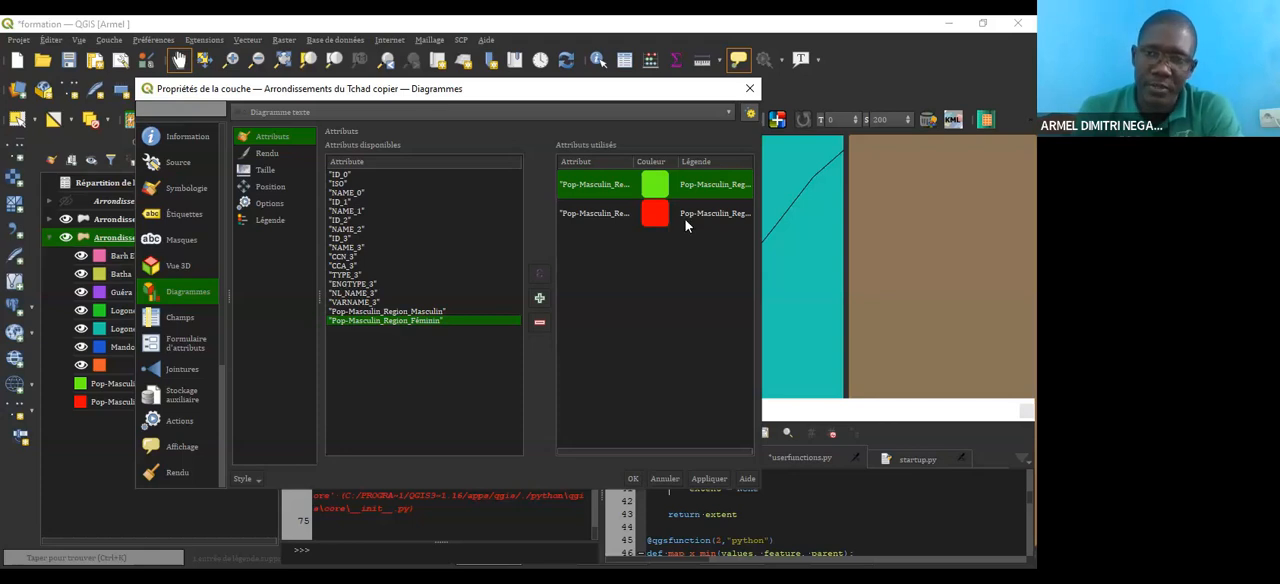
{"action": "left_click", "coordinate": [685, 219]}
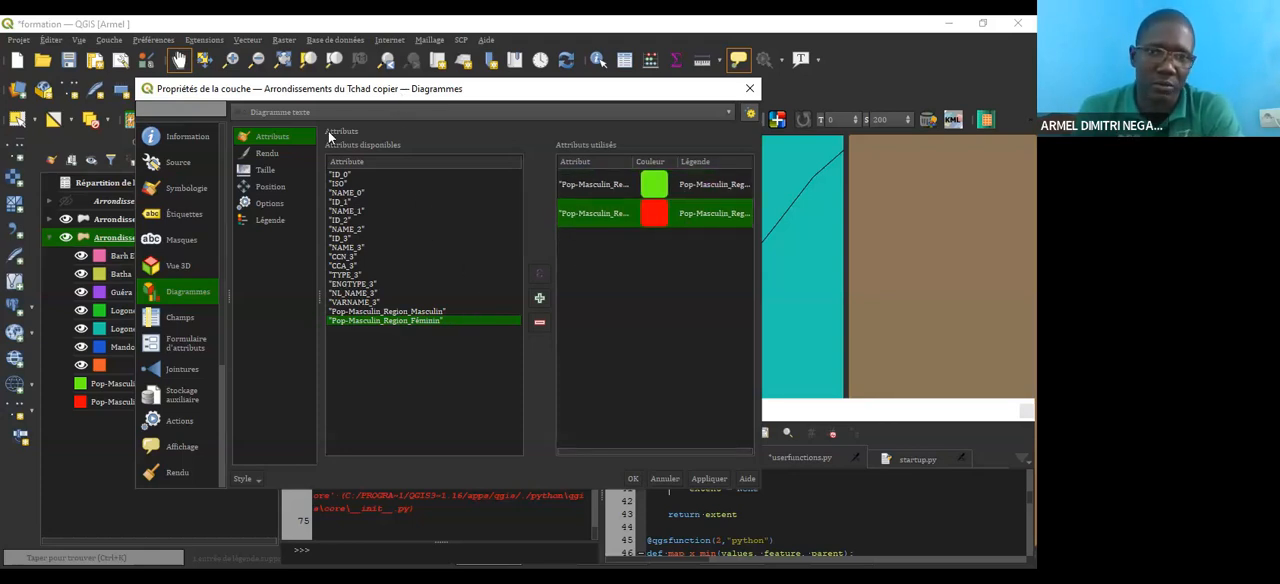
Step: Review the text diagram's size, position, options and legend settings, and confirm the diagram on the duplicated layer
{"action": "left_click_drag", "start_coordinate": [443, 97], "coordinate": [353, 89]}
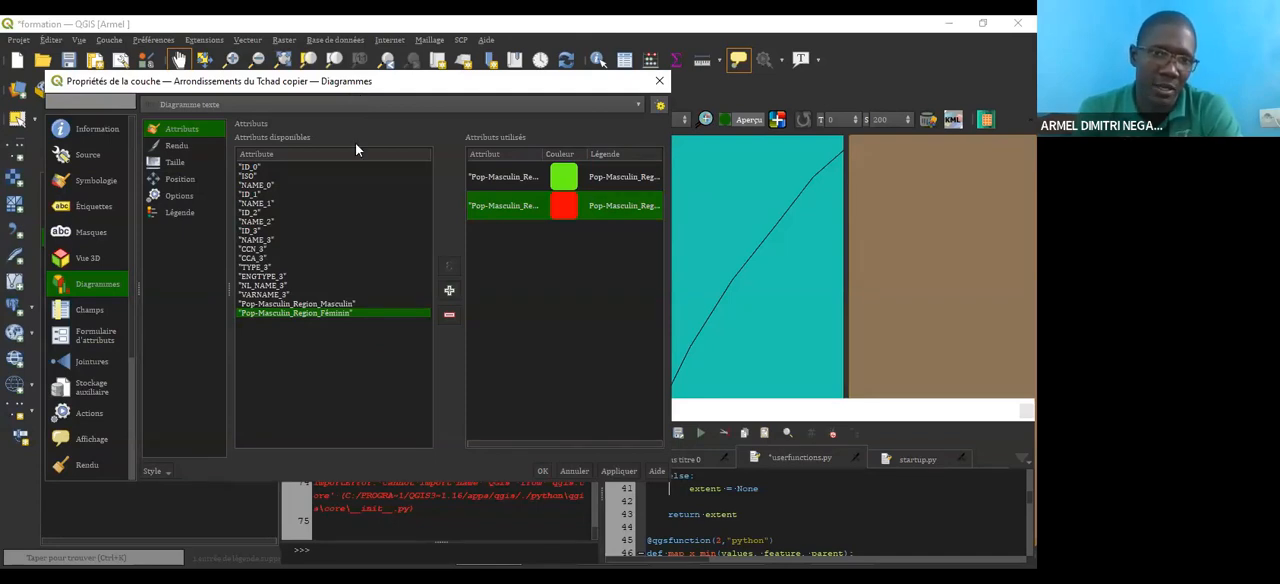
{"action": "left_click_drag", "start_coordinate": [355, 82], "coordinate": [351, 92]}
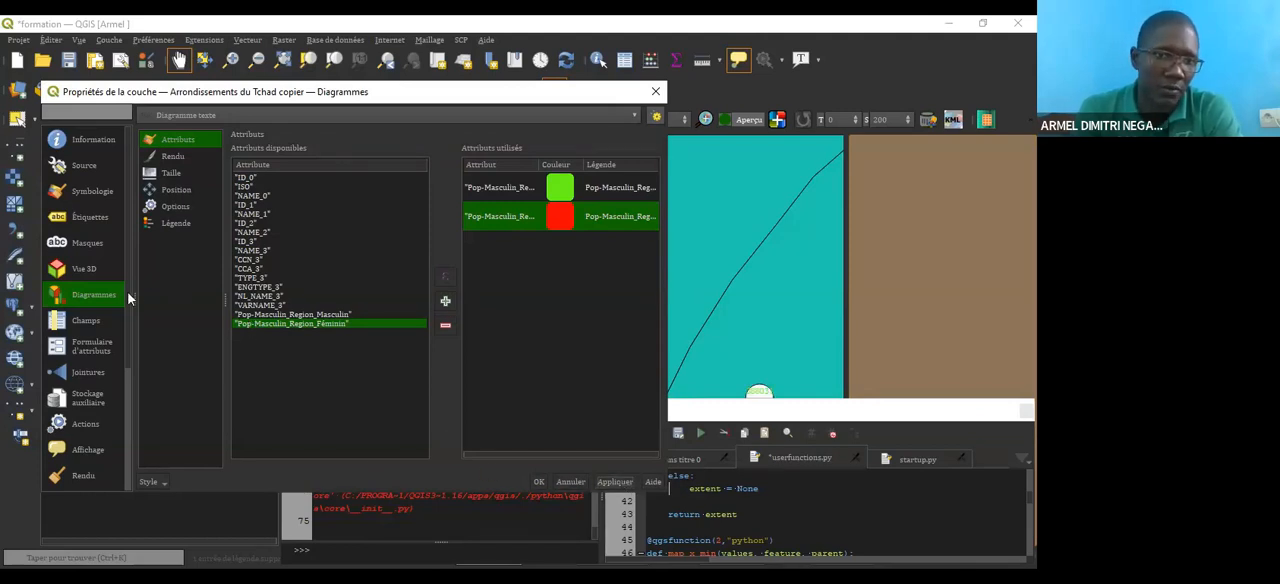
{"action": "left_click", "coordinate": [148, 173]}
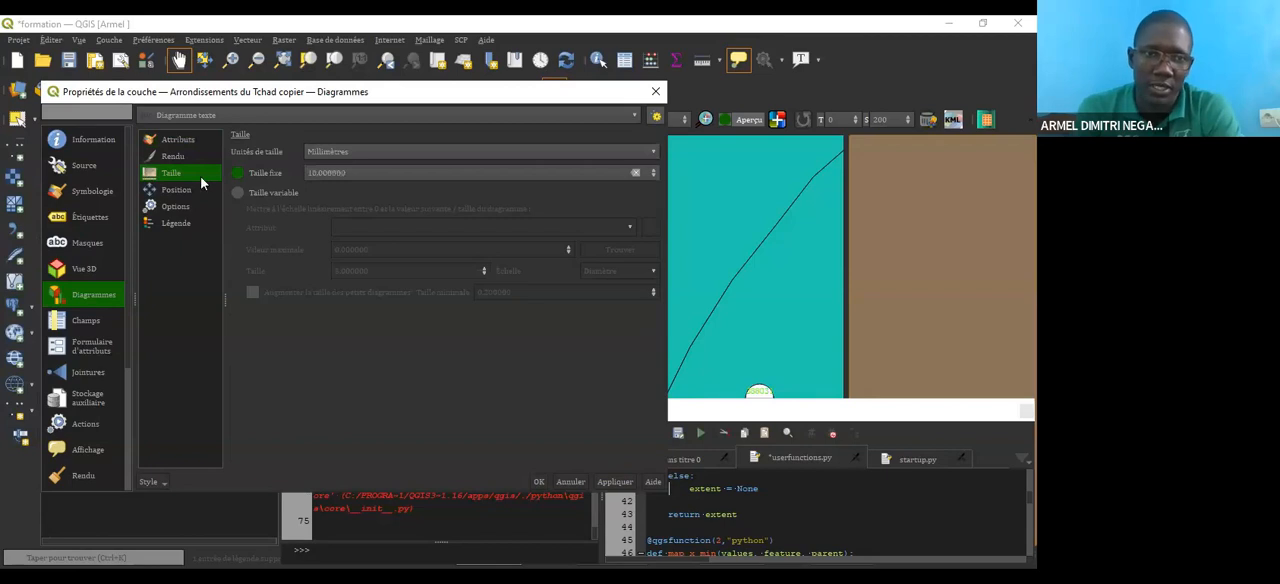
{"action": "left_click", "coordinate": [160, 193]}
{"action": "left_click", "coordinate": [200, 207]}
{"action": "left_click", "coordinate": [194, 229]}
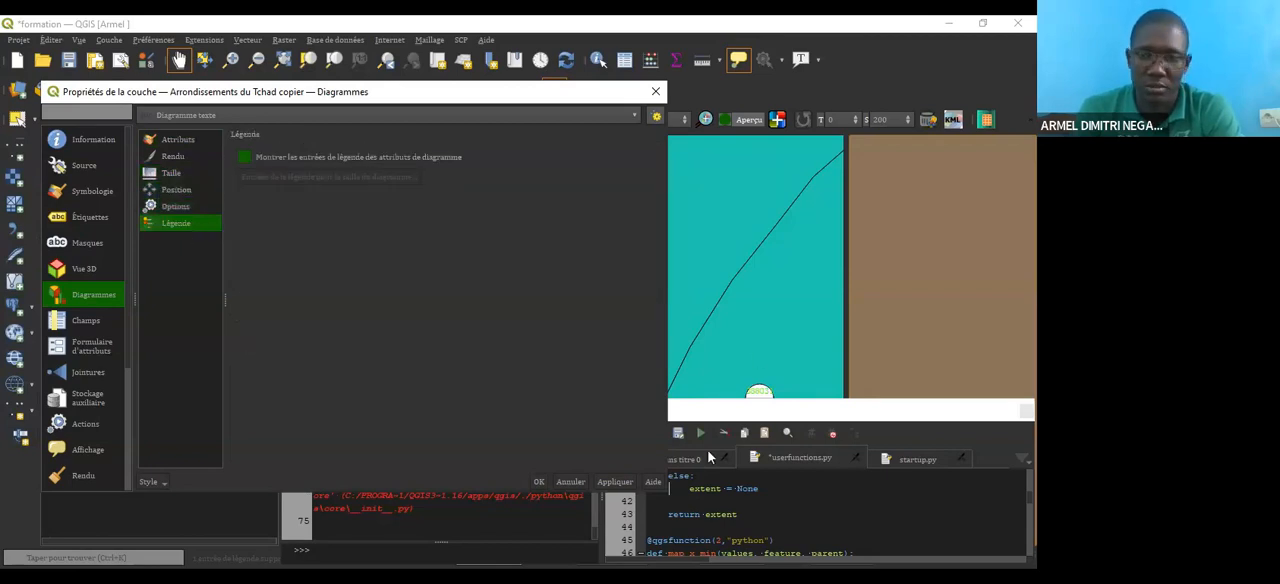
{"action": "left_click", "coordinate": [539, 481]}
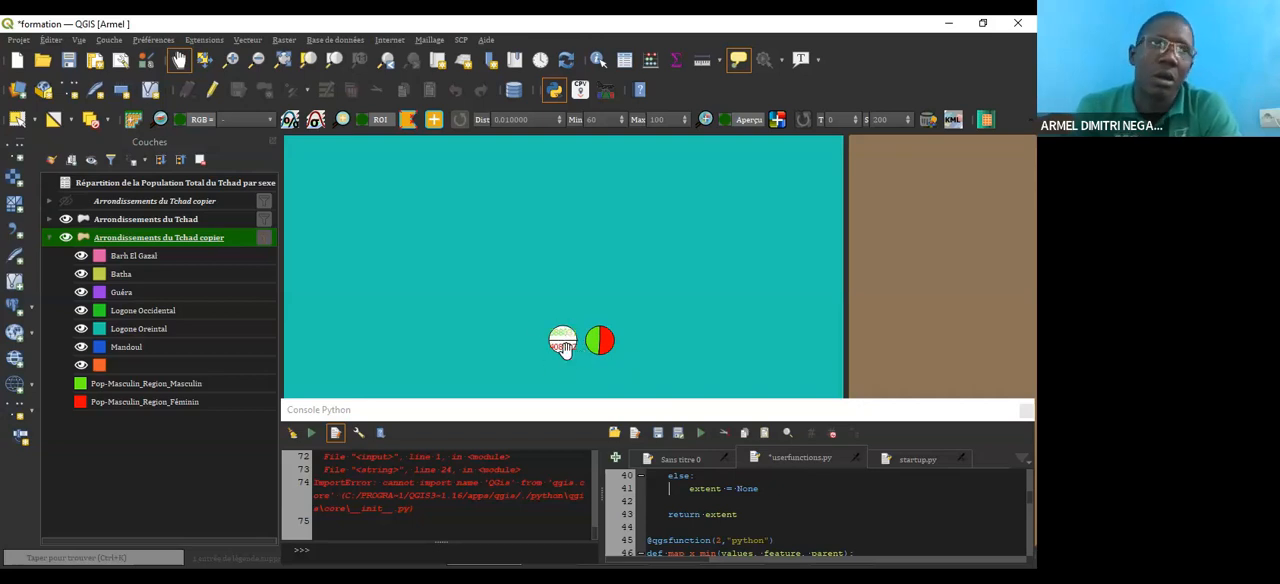
Step: Give the duplicated layer's text diagrams a transparent background and a transparent outline
{"action": "mouse_move", "coordinate": [555, 344]}
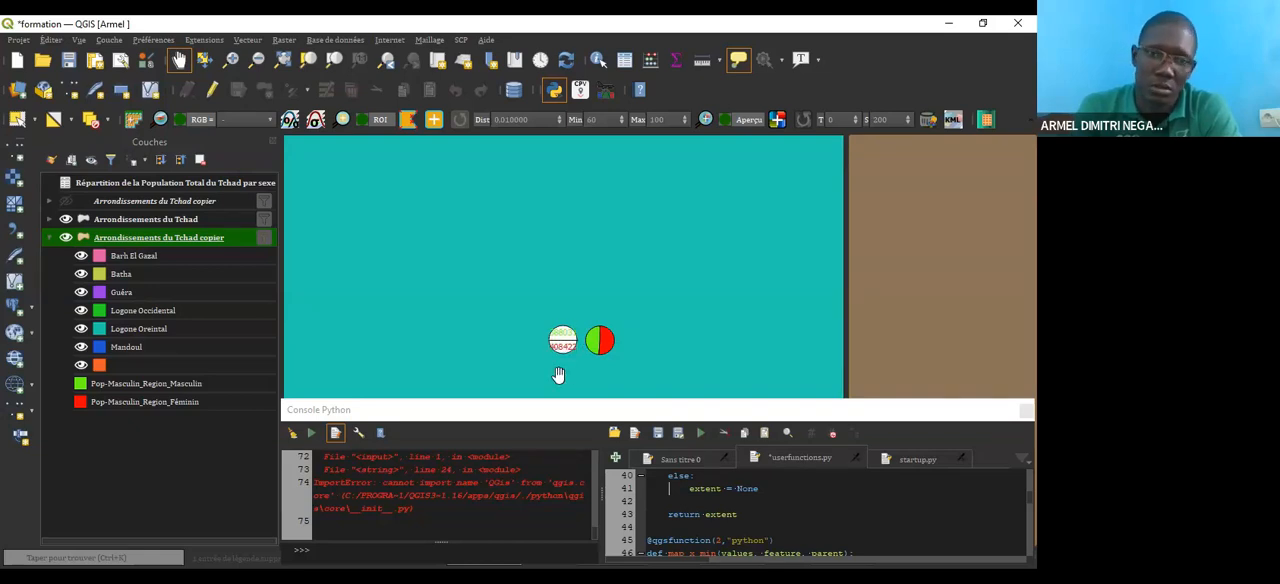
{"action": "double_click", "coordinate": [135, 240]}
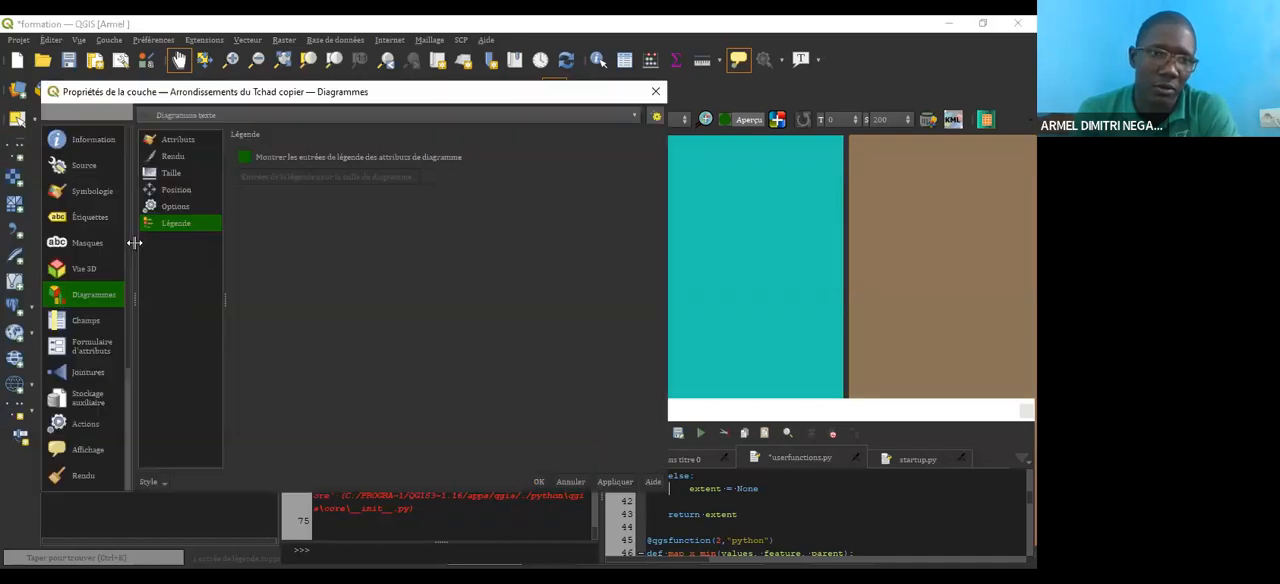
{"action": "left_click", "coordinate": [655, 91]}
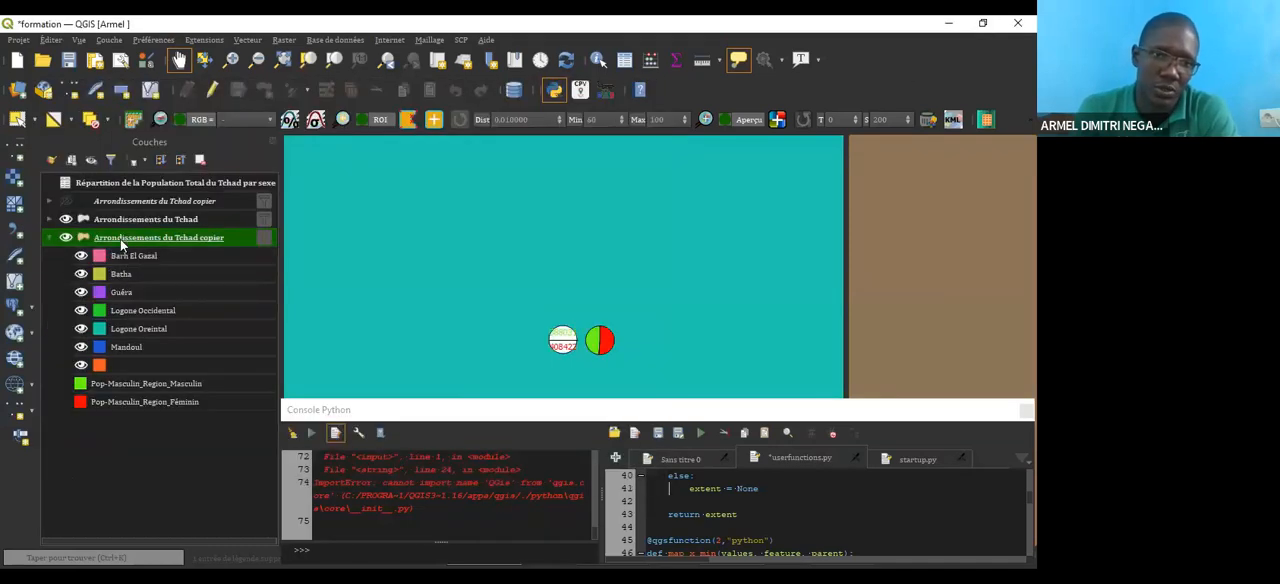
{"action": "double_click", "coordinate": [120, 239]}
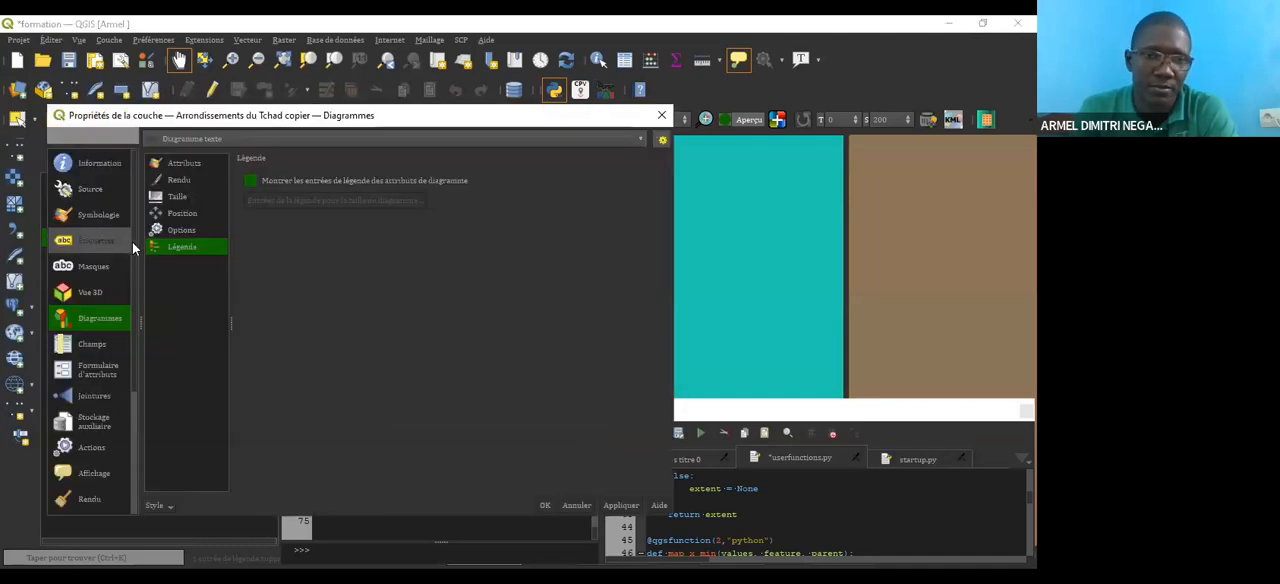
{"action": "left_click", "coordinate": [182, 180]}
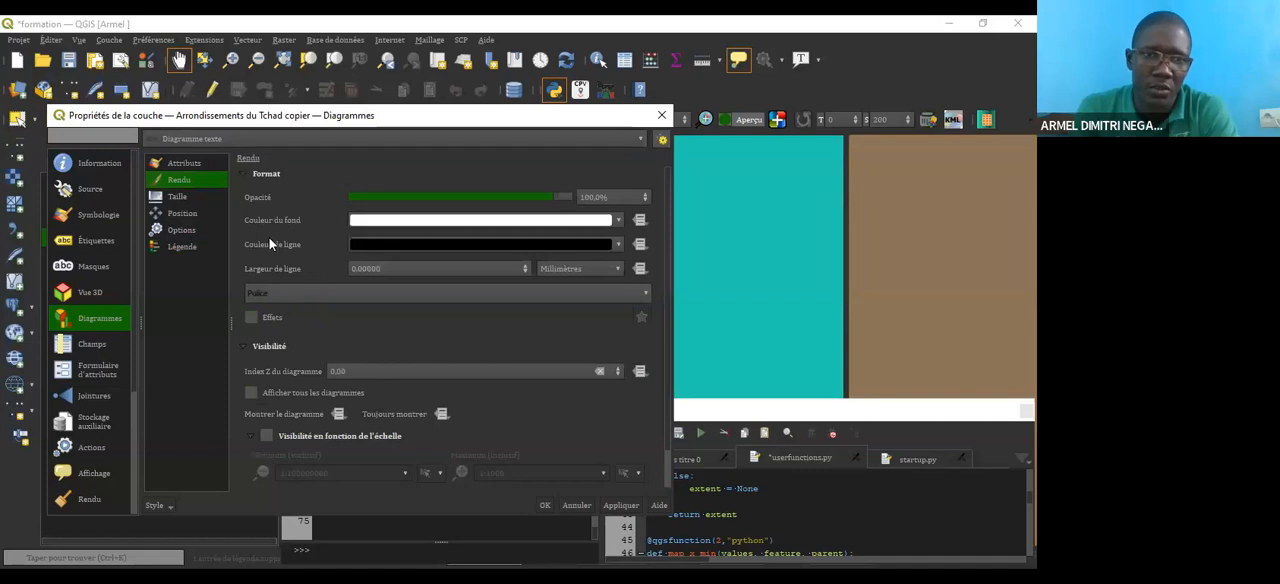
{"action": "left_click", "coordinate": [619, 219]}
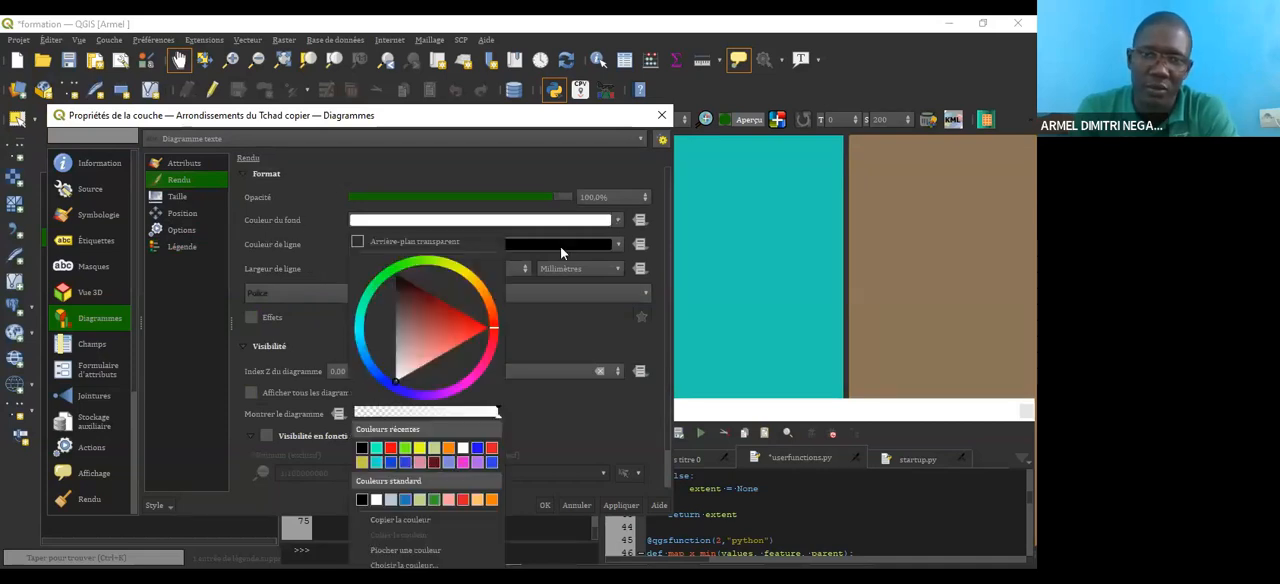
{"action": "left_click", "coordinate": [431, 244]}
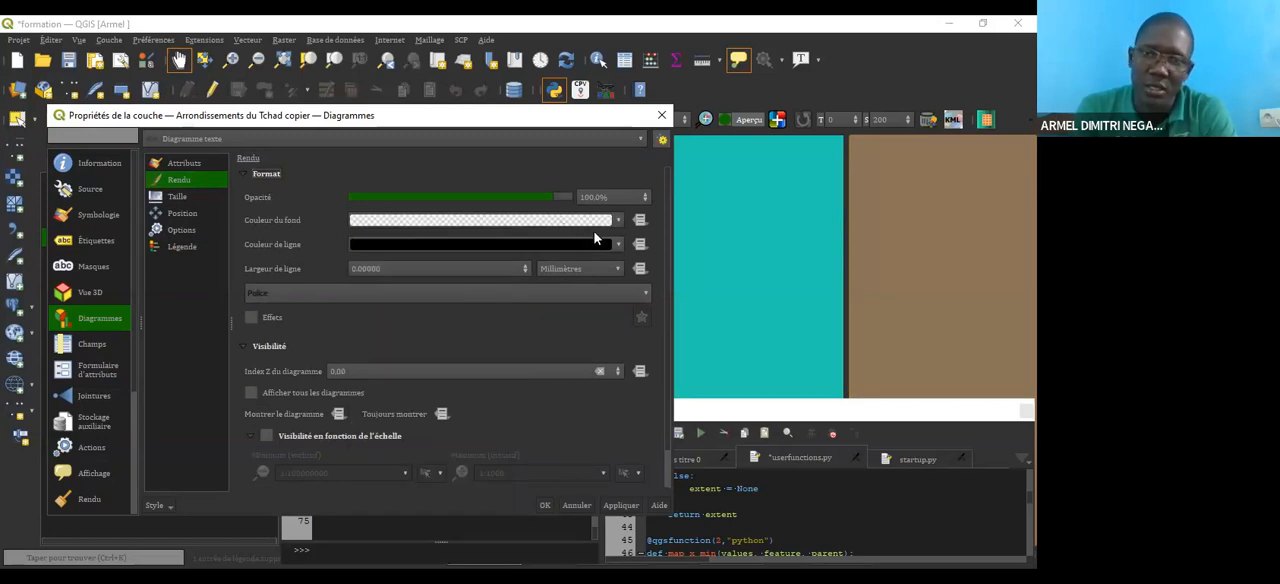
{"action": "left_click", "coordinate": [619, 245]}
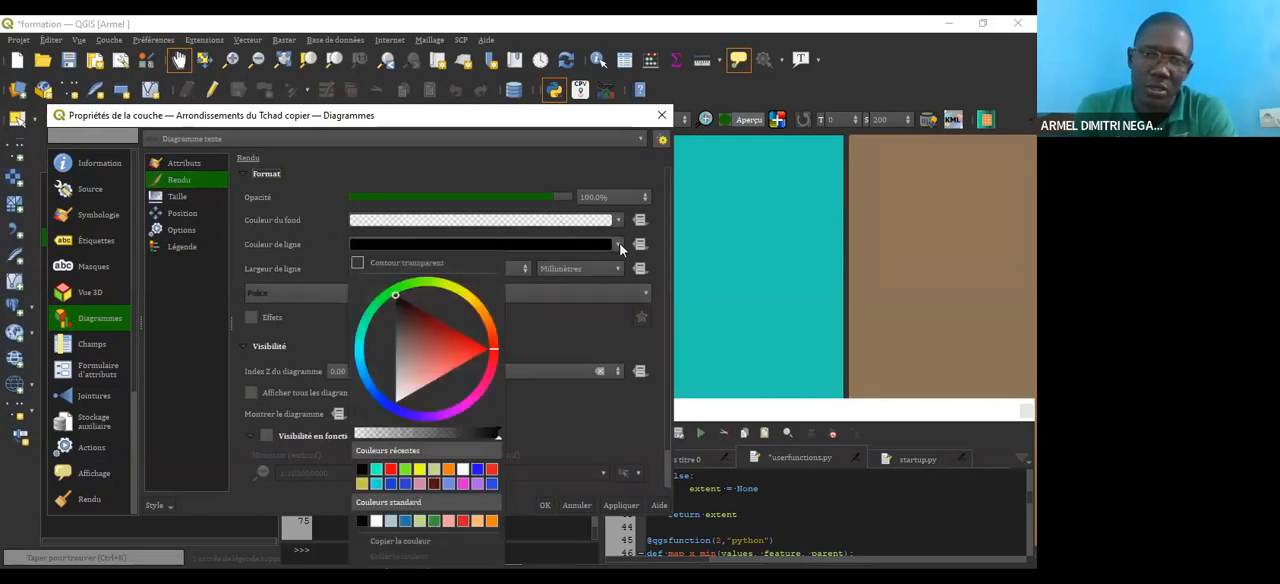
{"action": "left_click", "coordinate": [404, 264]}
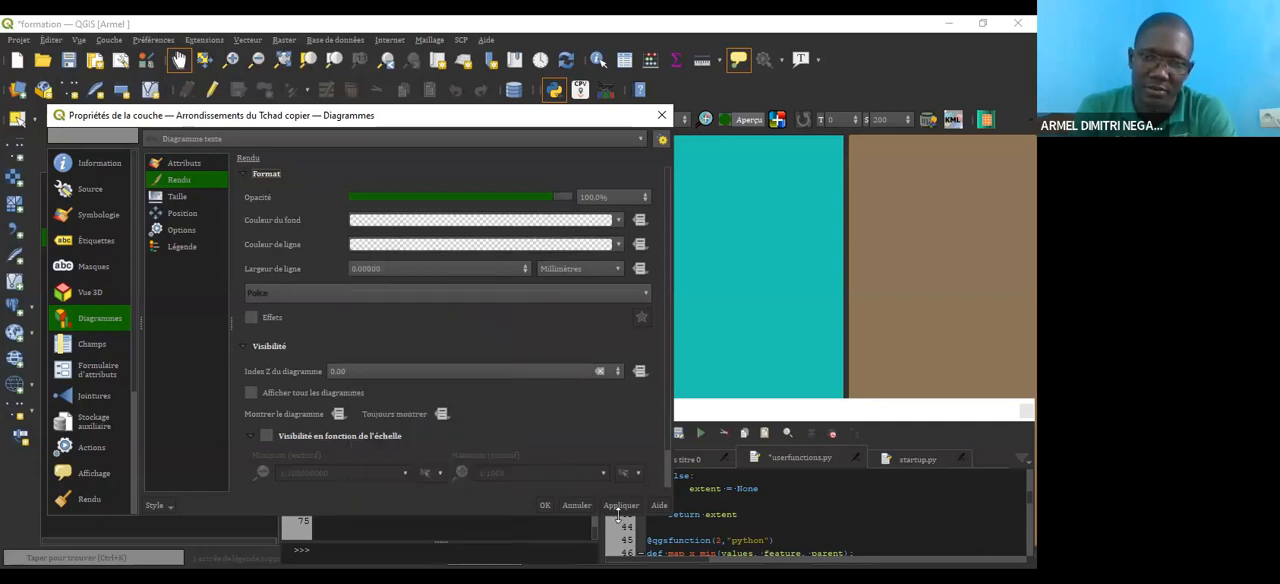
{"action": "left_click", "coordinate": [545, 506]}
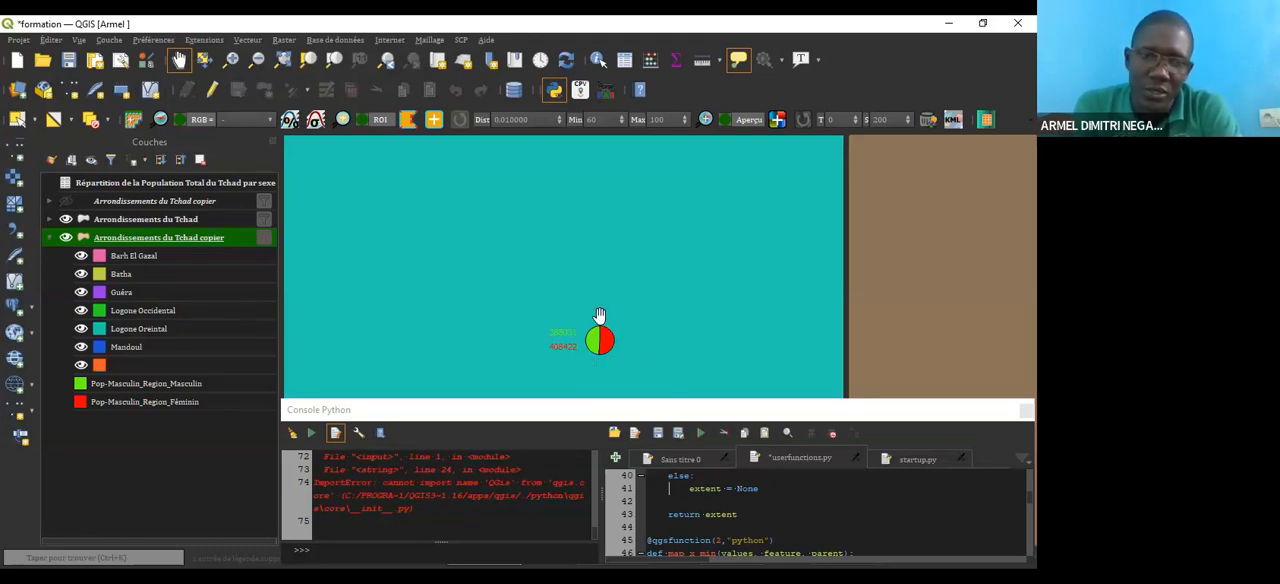
{"action": "left_click", "coordinate": [611, 356]}
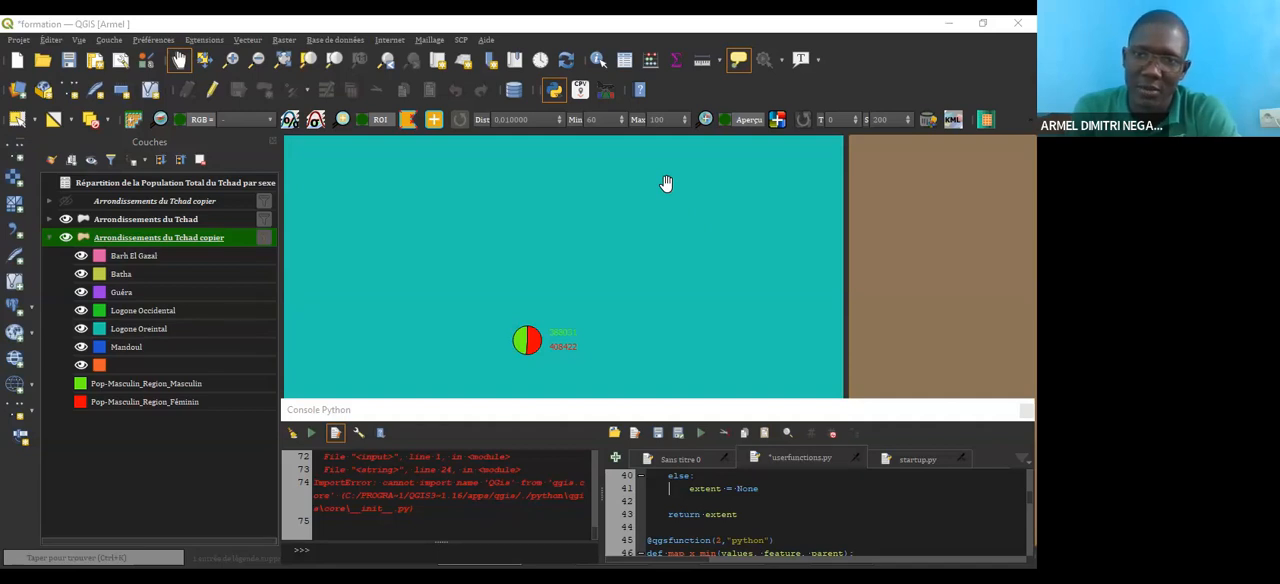
{"action": "left_click", "coordinate": [505, 273]}
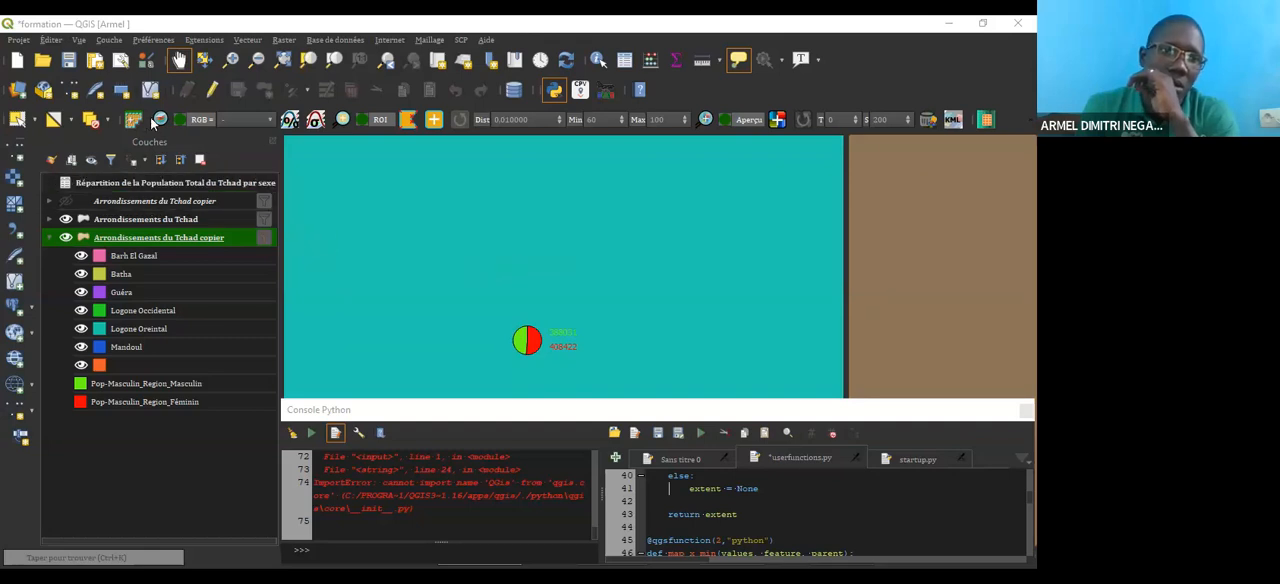
{"action": "left_click", "coordinate": [28, 41]}
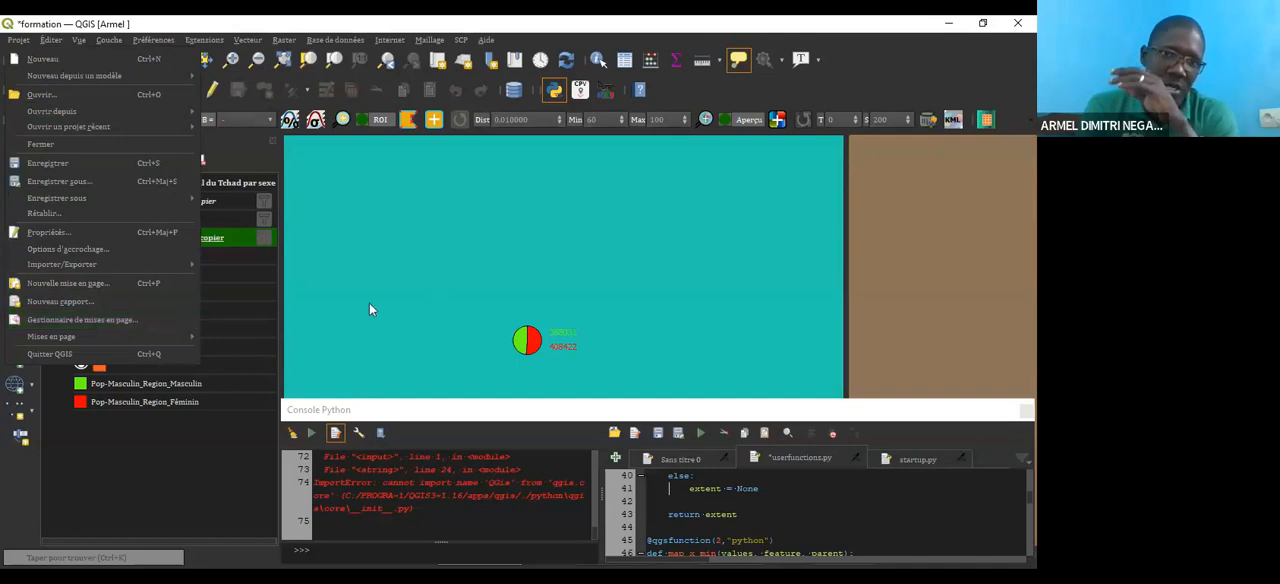
{"action": "key", "text": "Escape"}
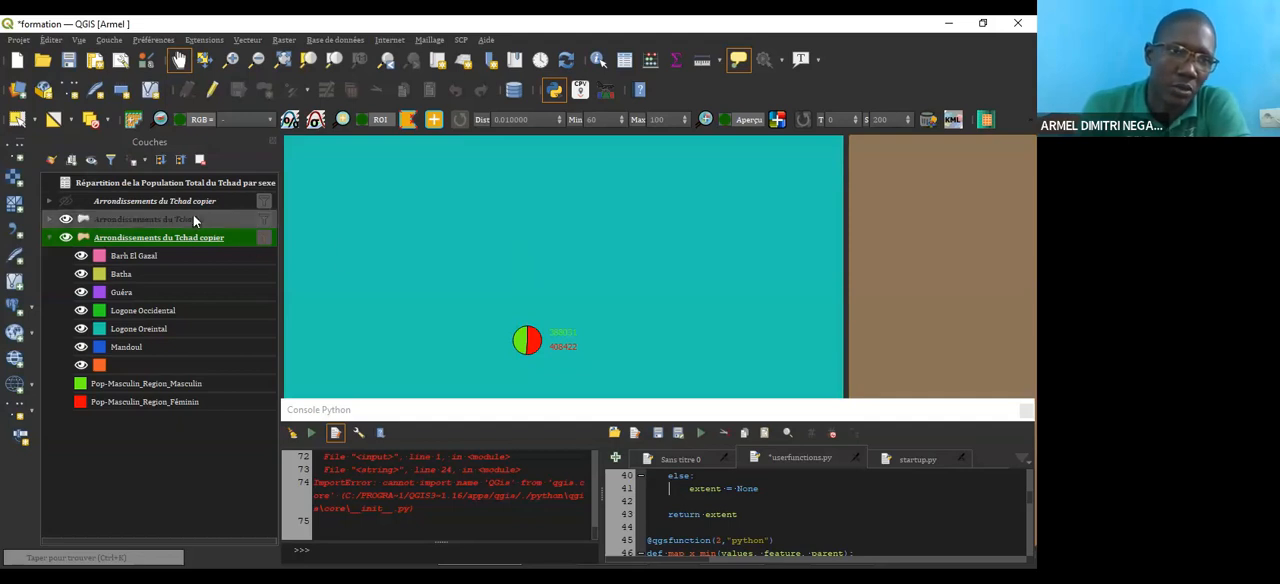
Step: Look through the existing layouts Mise en page 1 and Mise en page 2 in the layout manager and close it
{"action": "left_click", "coordinate": [18, 41]}
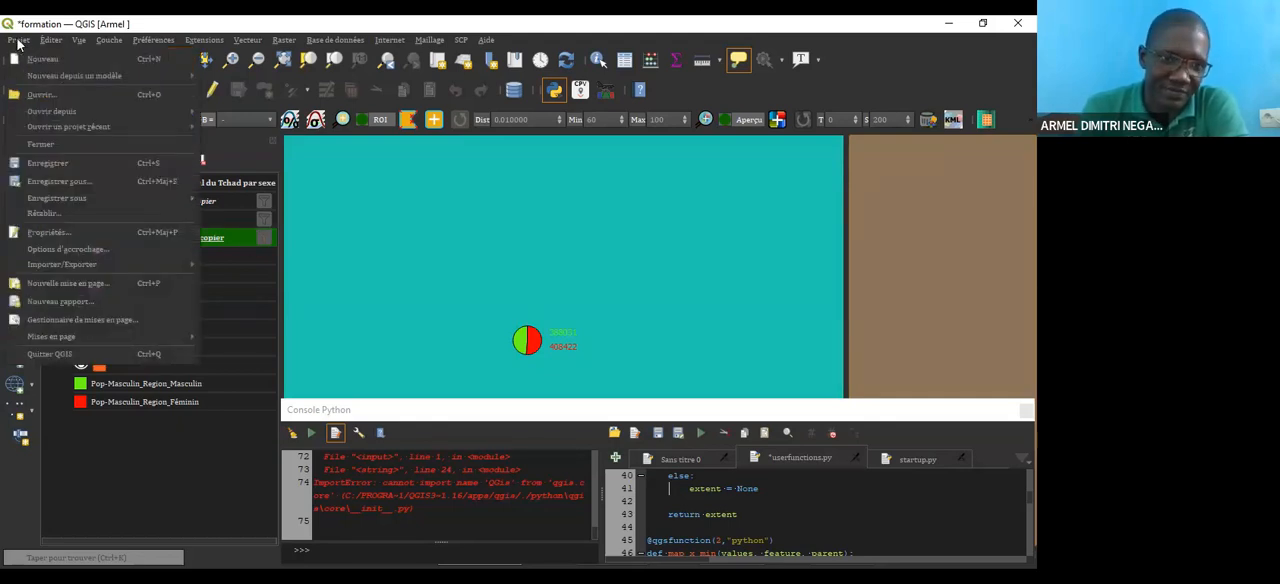
{"action": "left_click", "coordinate": [111, 319]}
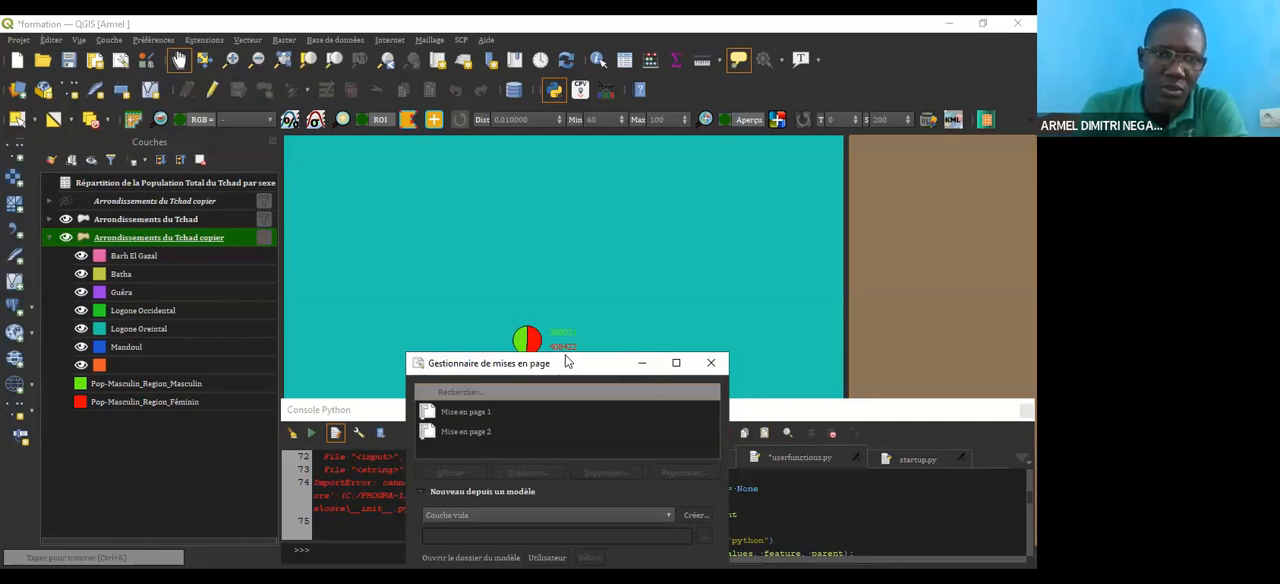
{"action": "left_click_drag", "start_coordinate": [567, 362], "coordinate": [465, 137]}
{"action": "left_click", "coordinate": [410, 205]}
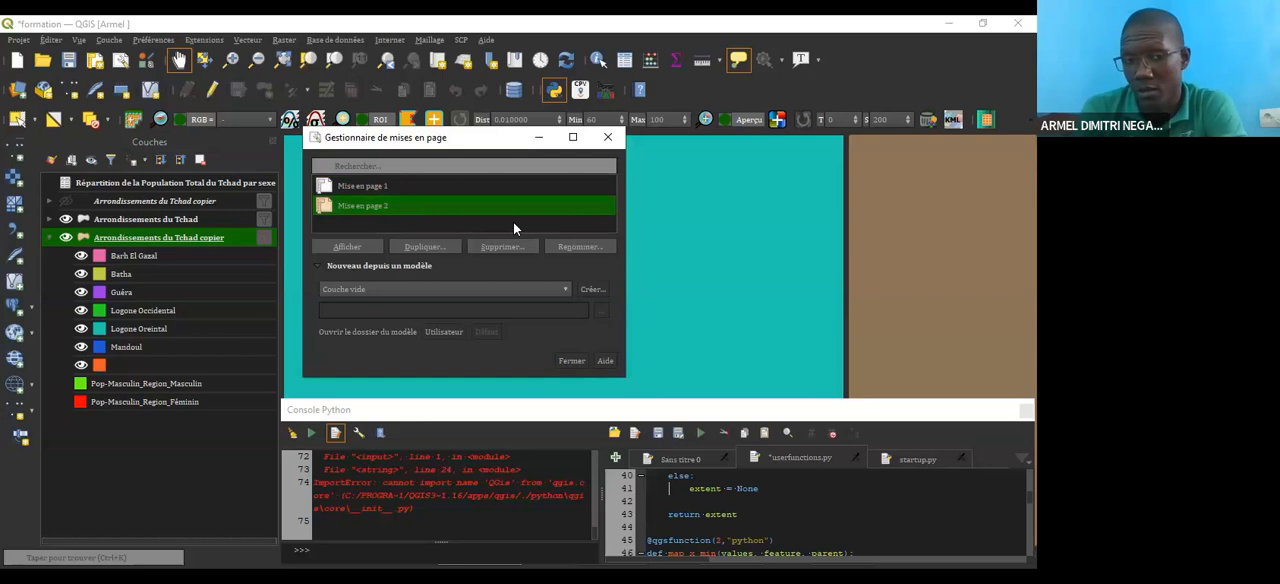
{"action": "left_click", "coordinate": [369, 190]}
{"action": "left_click", "coordinate": [361, 208]}
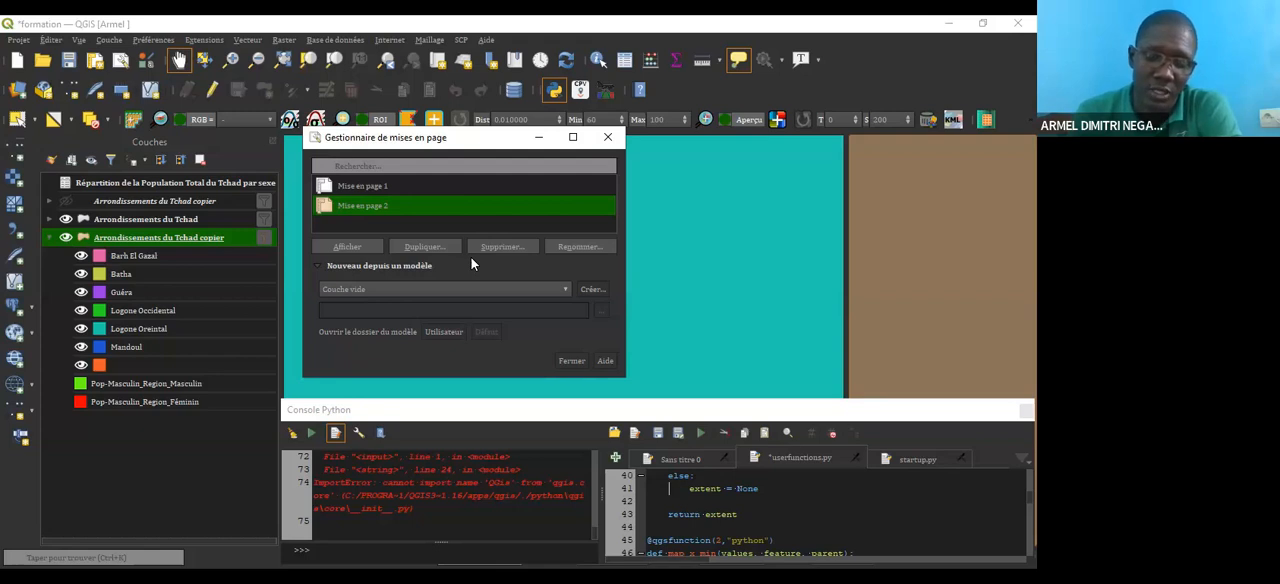
{"action": "left_click", "coordinate": [571, 361]}
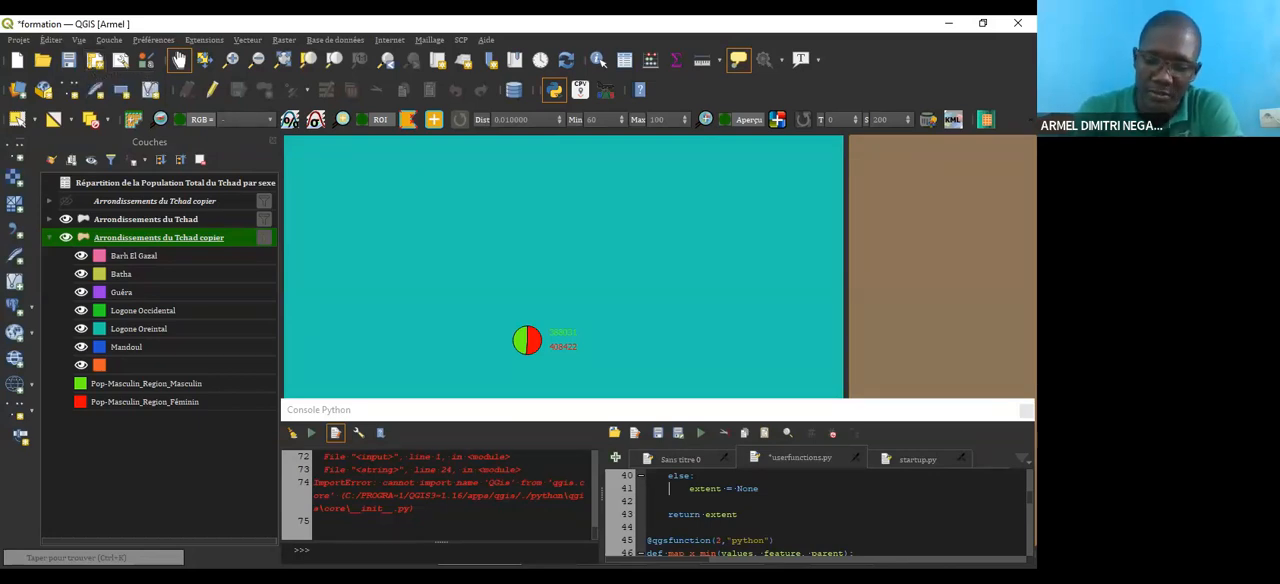
Step: Create a new print layout titled "Test de mise en page"
{"action": "key", "text": "ctrl+p"}
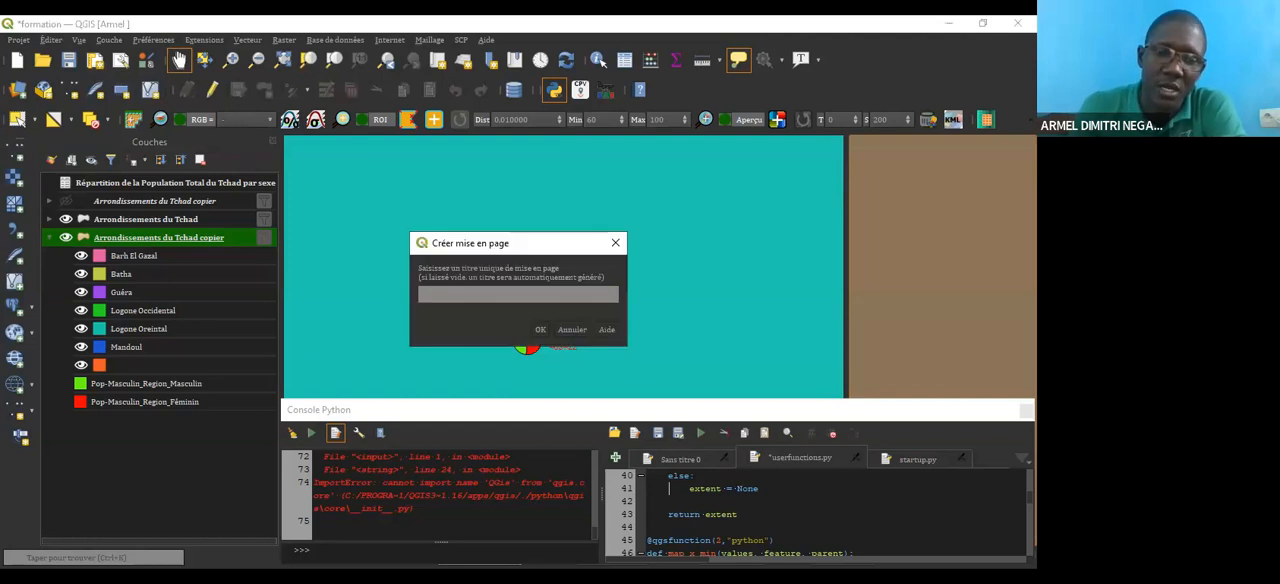
{"action": "left_click", "coordinate": [540, 330]}
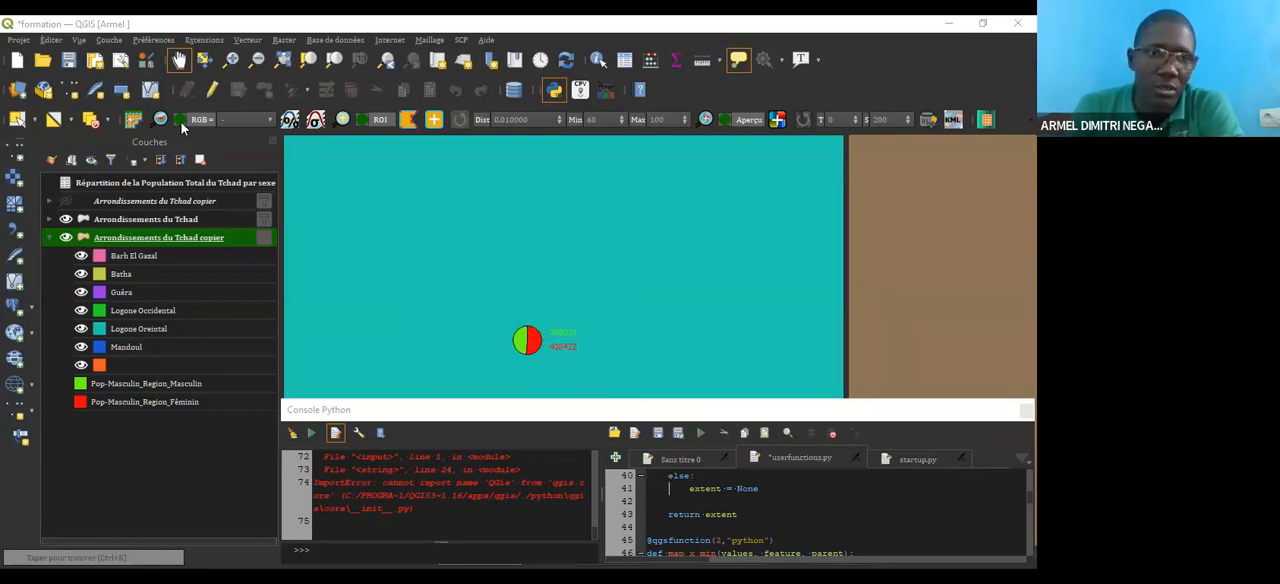
{"action": "left_click", "coordinate": [95, 62]}
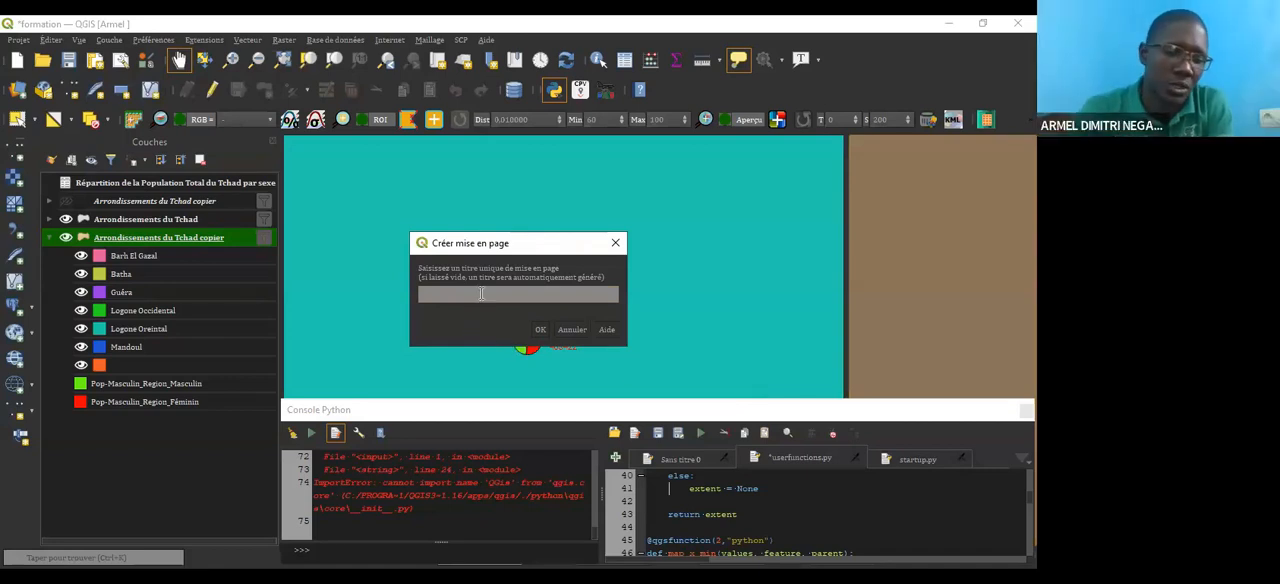
{"action": "type", "text": "aTT"}
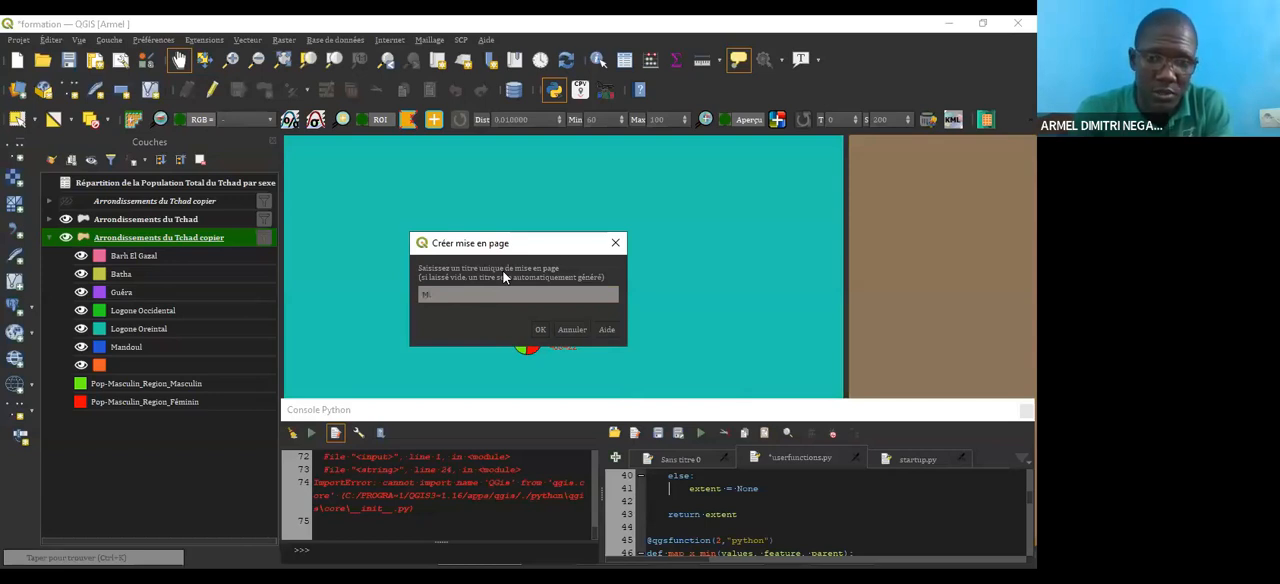
{"action": "type", "text": "de mise de"}
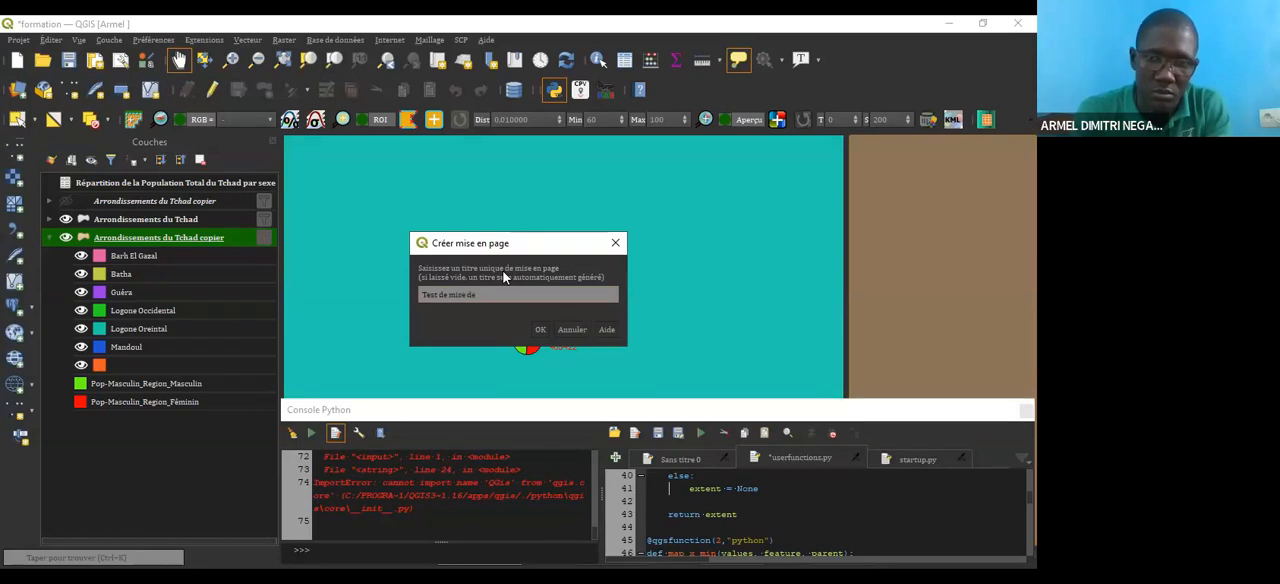
{"action": "type", "text": " en ma"}
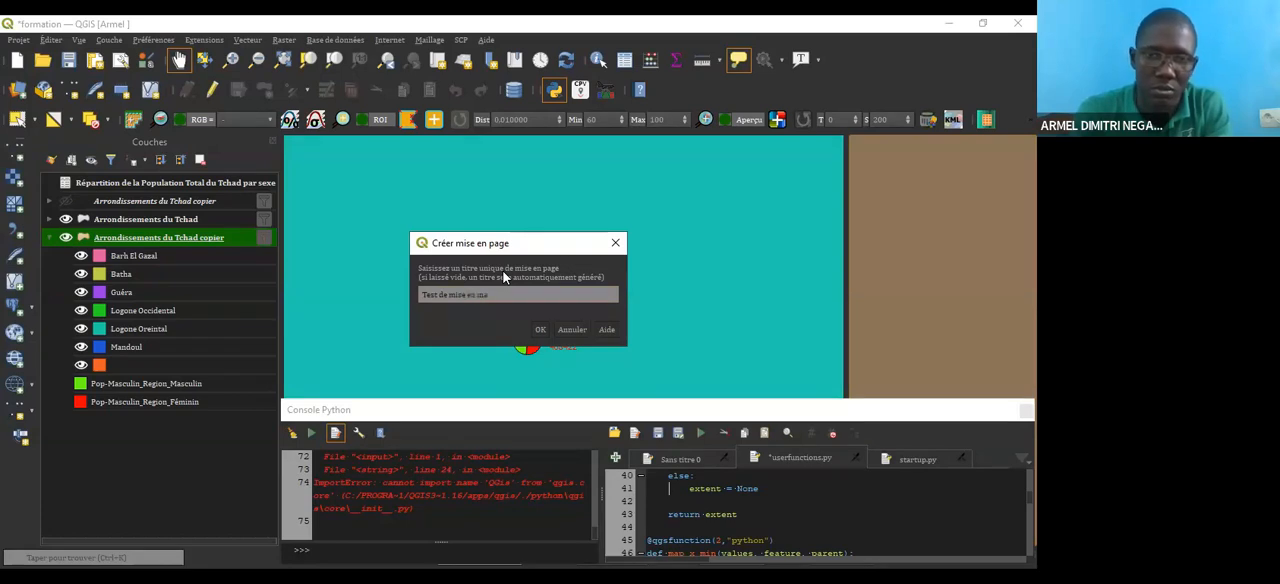
{"action": "key", "text": "BackSpace"}
{"action": "key", "text": "BackSpace"}
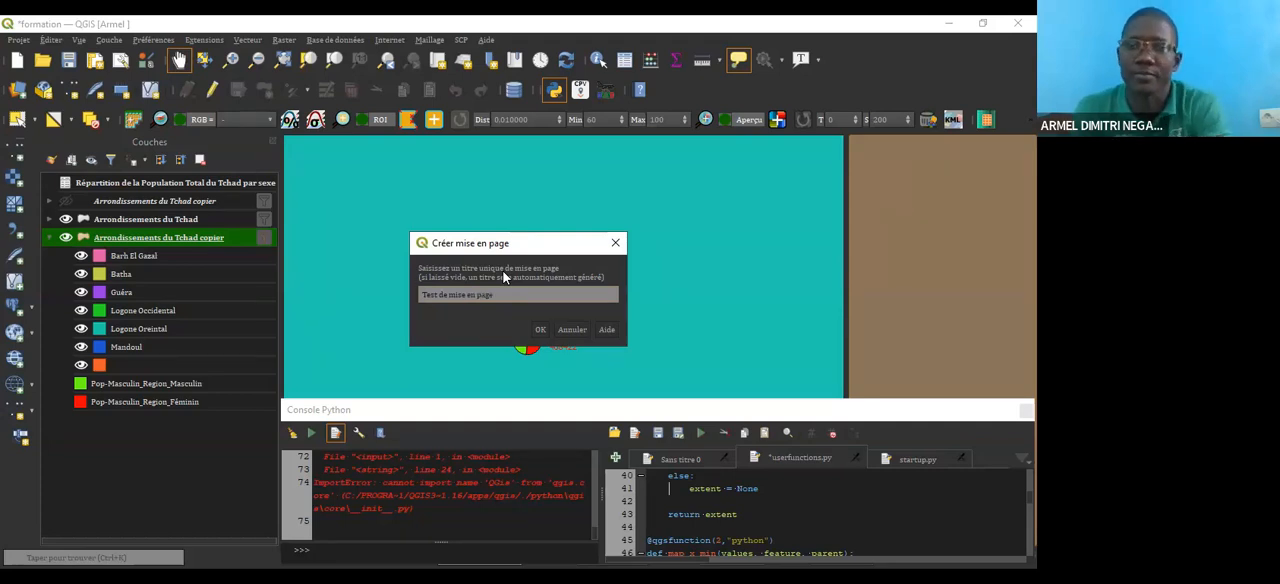
{"action": "key", "text": "Return"}
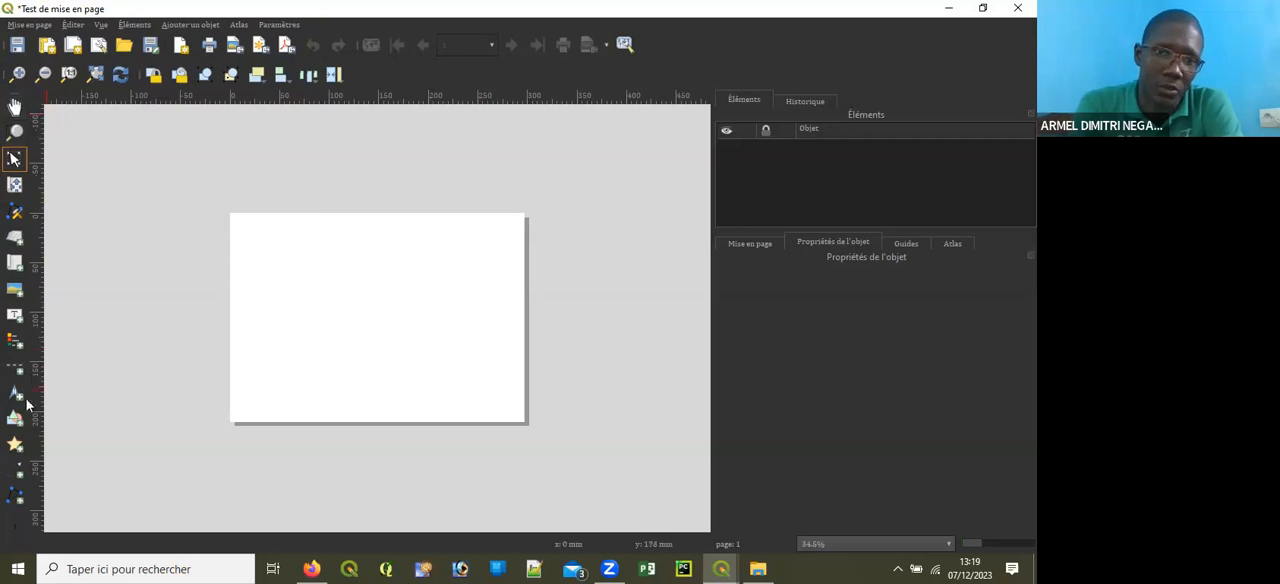
Step: Zoom into an area of the blank layout page with the Zoom tool and restore the full-page view
{"action": "left_click", "coordinate": [14, 107]}
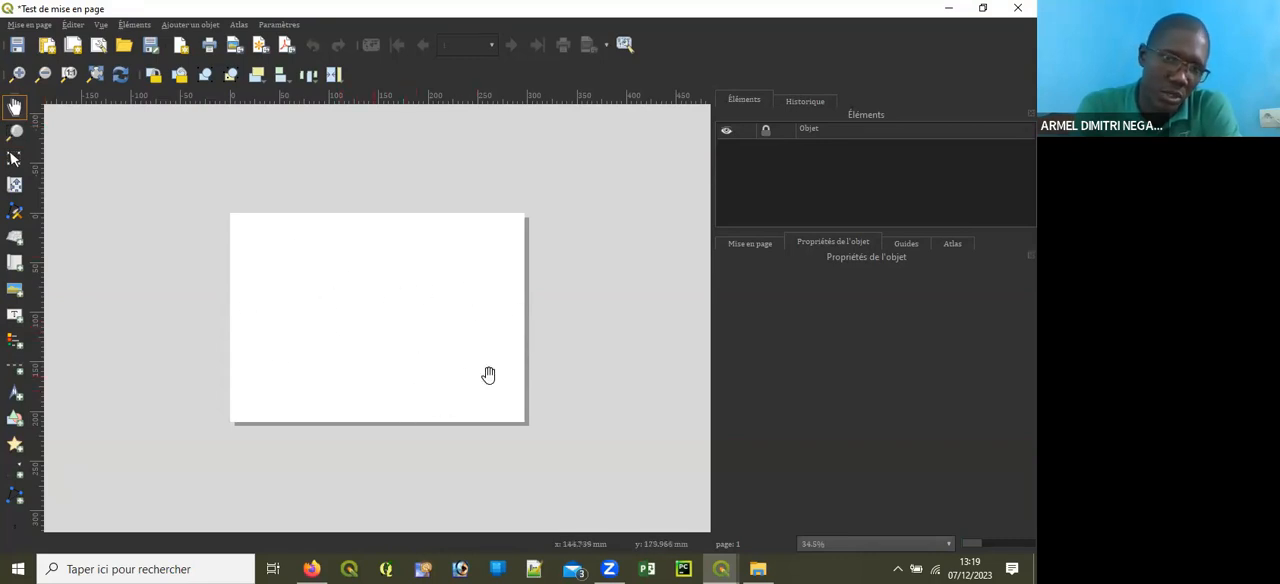
{"action": "left_click", "coordinate": [16, 133]}
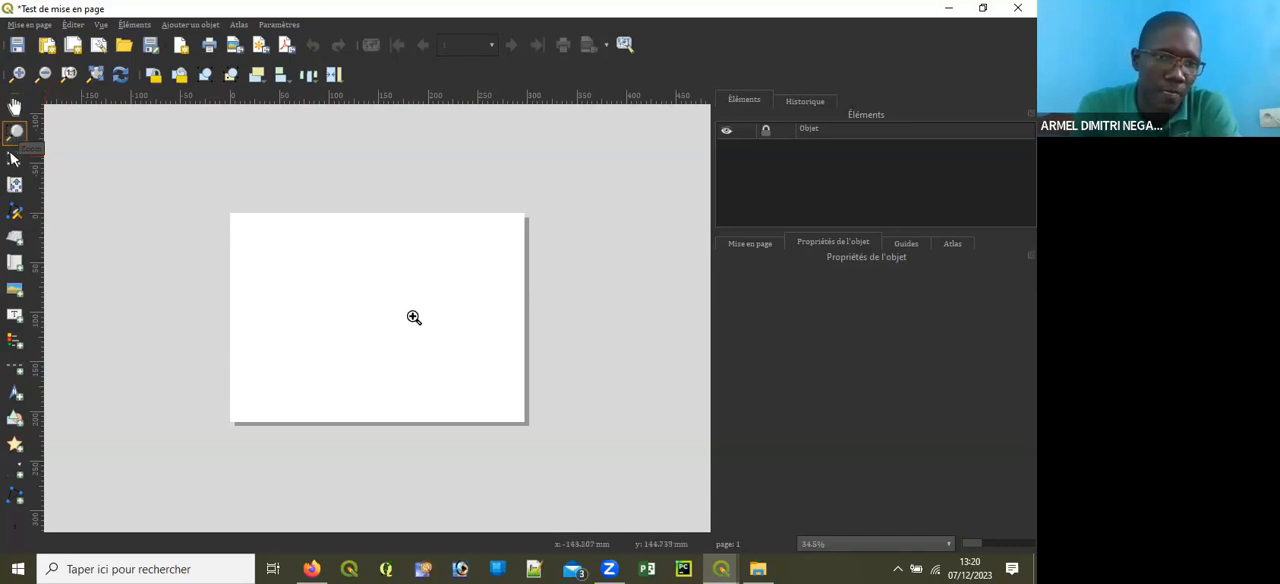
{"action": "left_click_drag", "start_coordinate": [342, 258], "coordinate": [463, 378]}
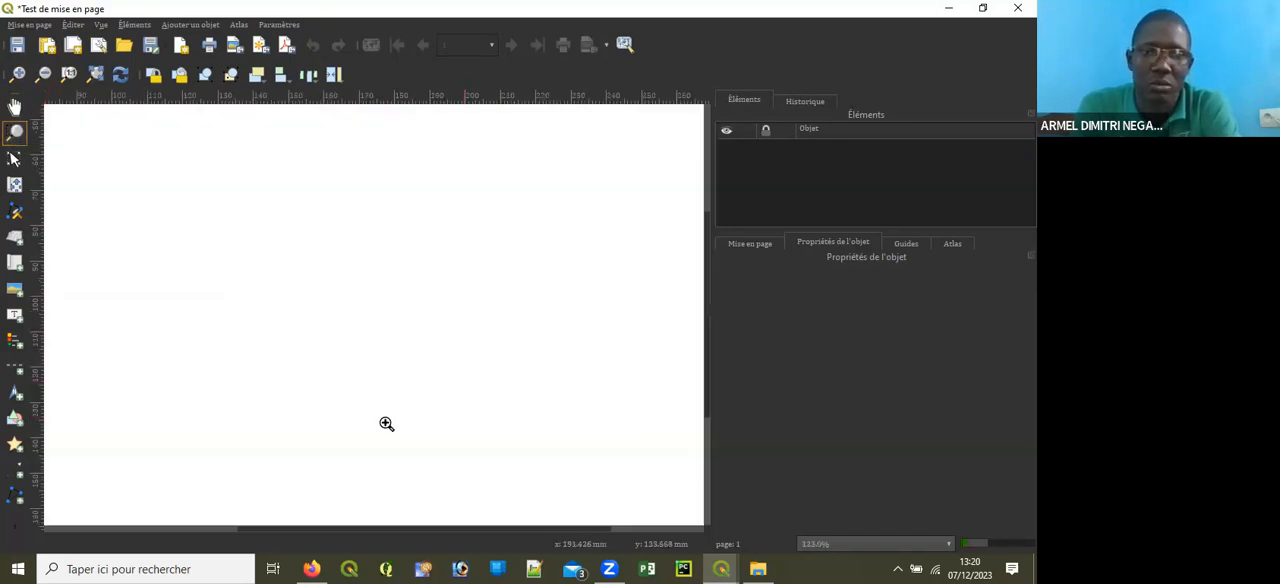
{"action": "left_click_drag", "start_coordinate": [269, 223], "coordinate": [578, 432]}
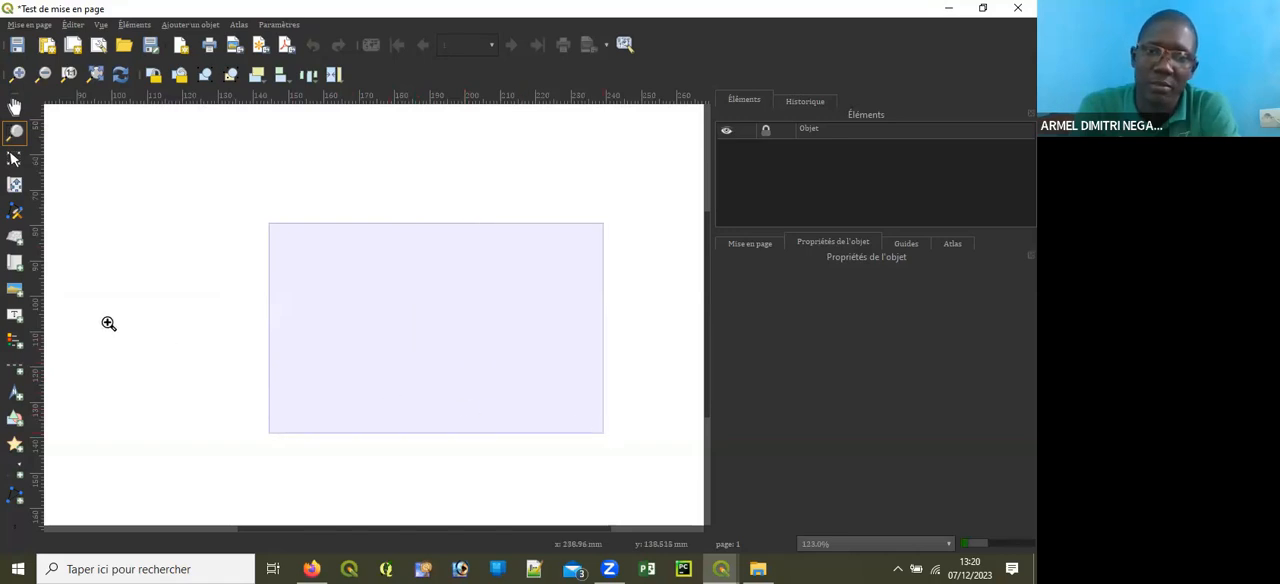
{"action": "scroll", "coordinate": [371, 320], "scroll_direction": "down", "scroll_amount": 6}
{"action": "key", "text": "ctrl+0"}
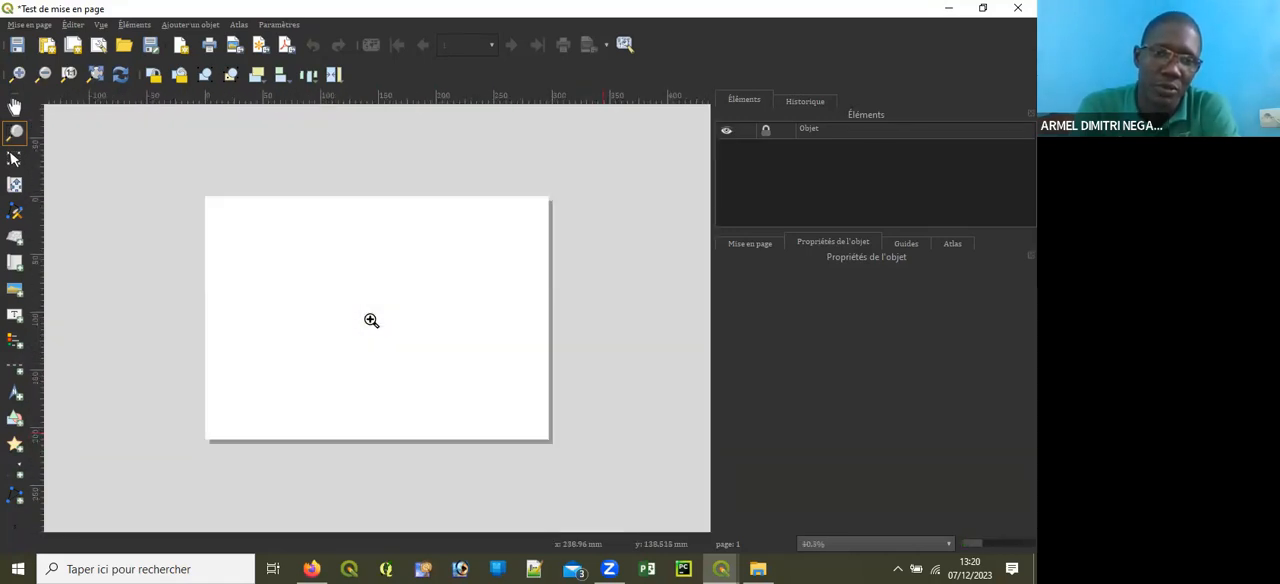
Step: Add a map about 200 mm wide and 180 mm high to the layout page, leaving free space beside it
{"action": "left_click", "coordinate": [16, 162]}
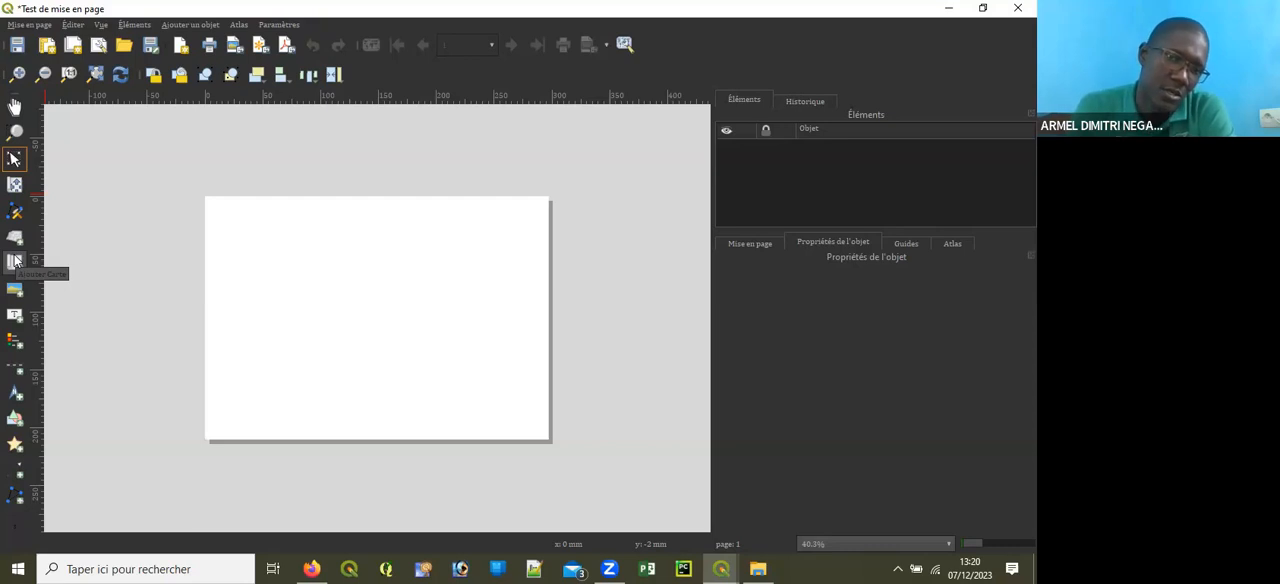
{"action": "left_click", "coordinate": [15, 260]}
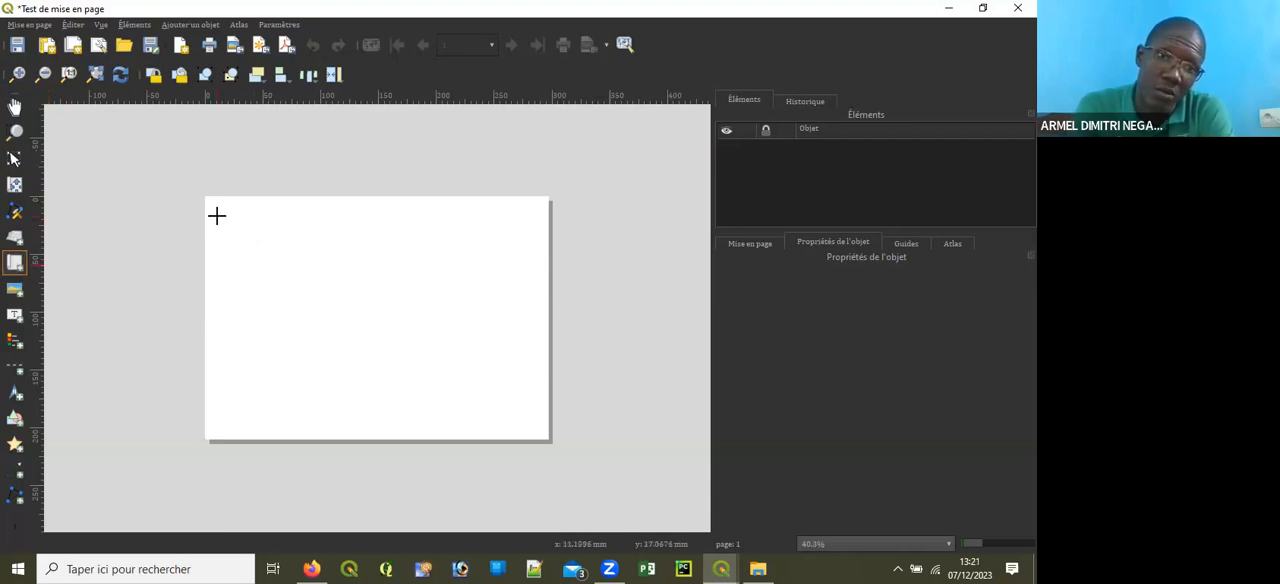
{"action": "left_click_drag", "start_coordinate": [222, 211], "coordinate": [457, 423]}
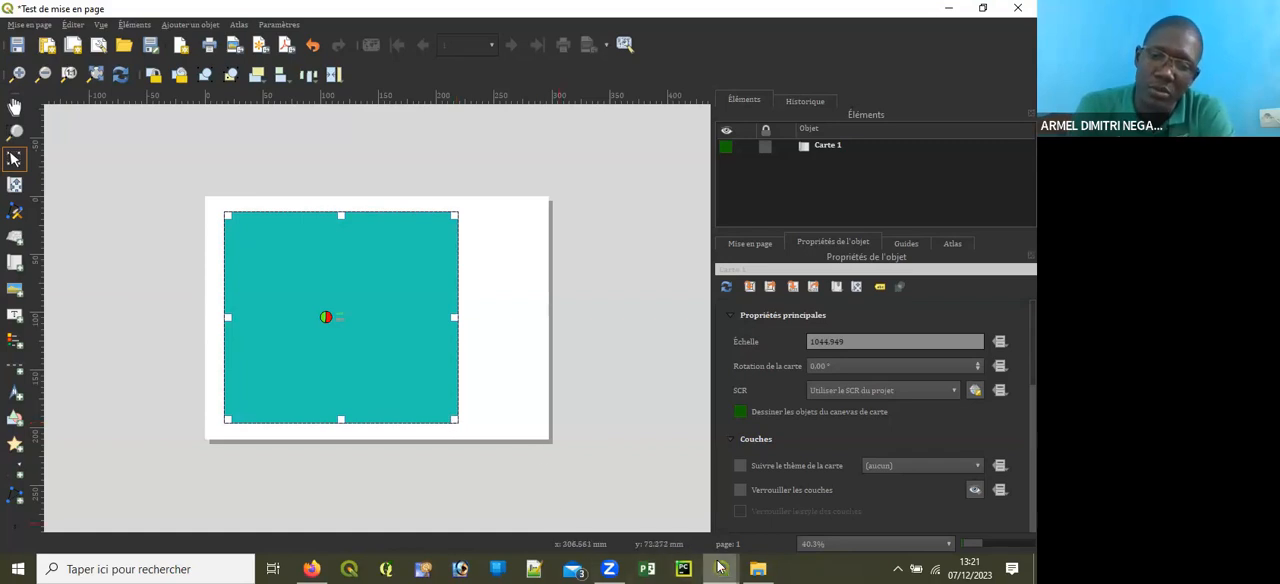
Step: Switch to the main QGIS project window, zoom its map out to several regions, and return to the layout
{"action": "mouse_move", "coordinate": [712, 551]}
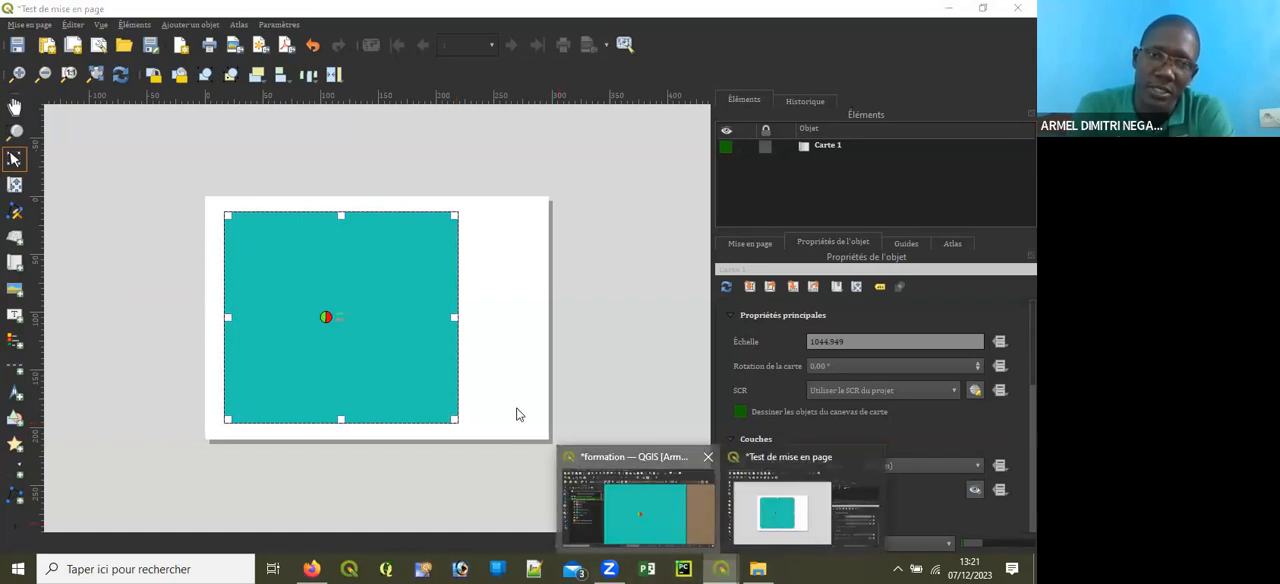
{"action": "left_click", "coordinate": [635, 506]}
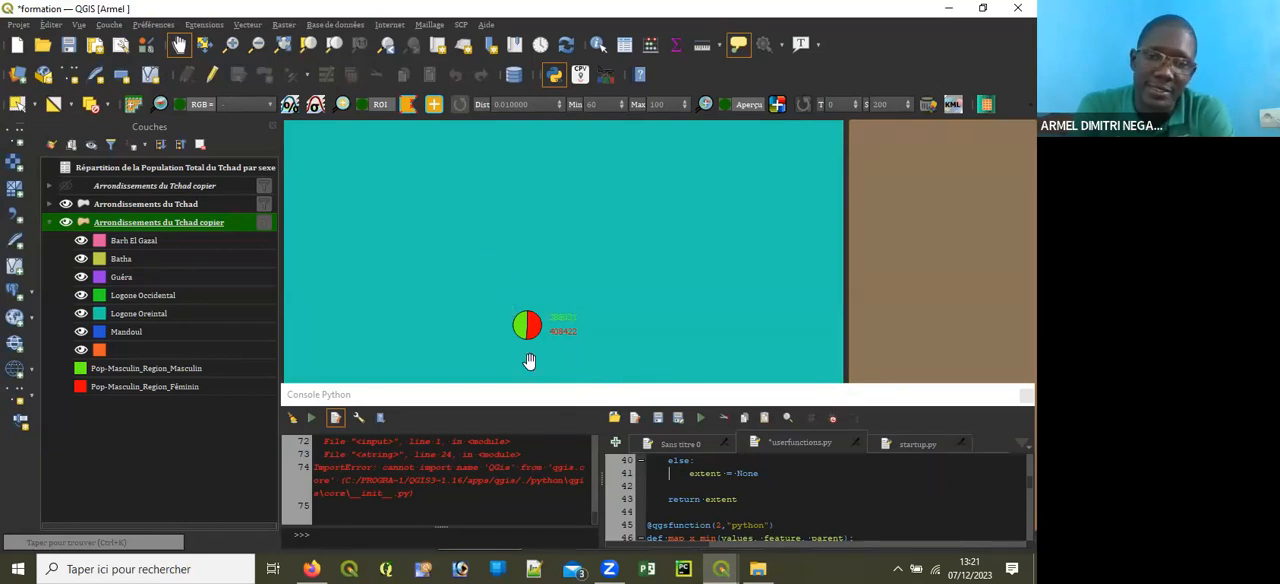
{"action": "scroll", "coordinate": [545, 280], "scroll_direction": "down", "scroll_amount": 2}
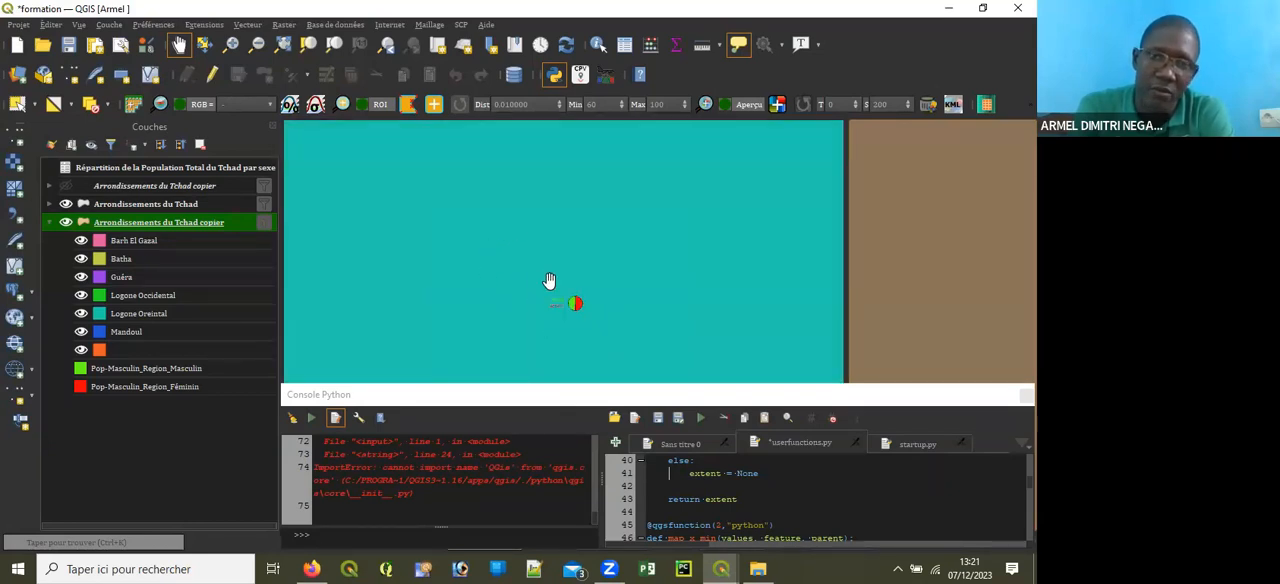
{"action": "scroll", "coordinate": [550, 276], "scroll_direction": "down", "scroll_amount": 2}
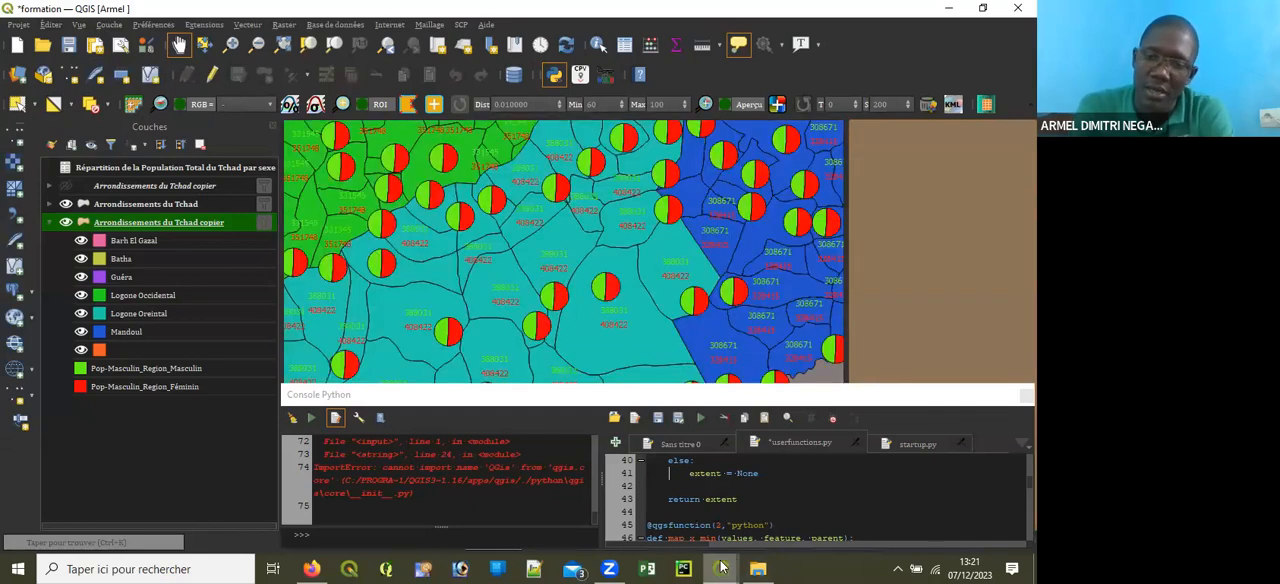
{"action": "mouse_move", "coordinate": [720, 566]}
{"action": "left_click", "coordinate": [770, 528]}
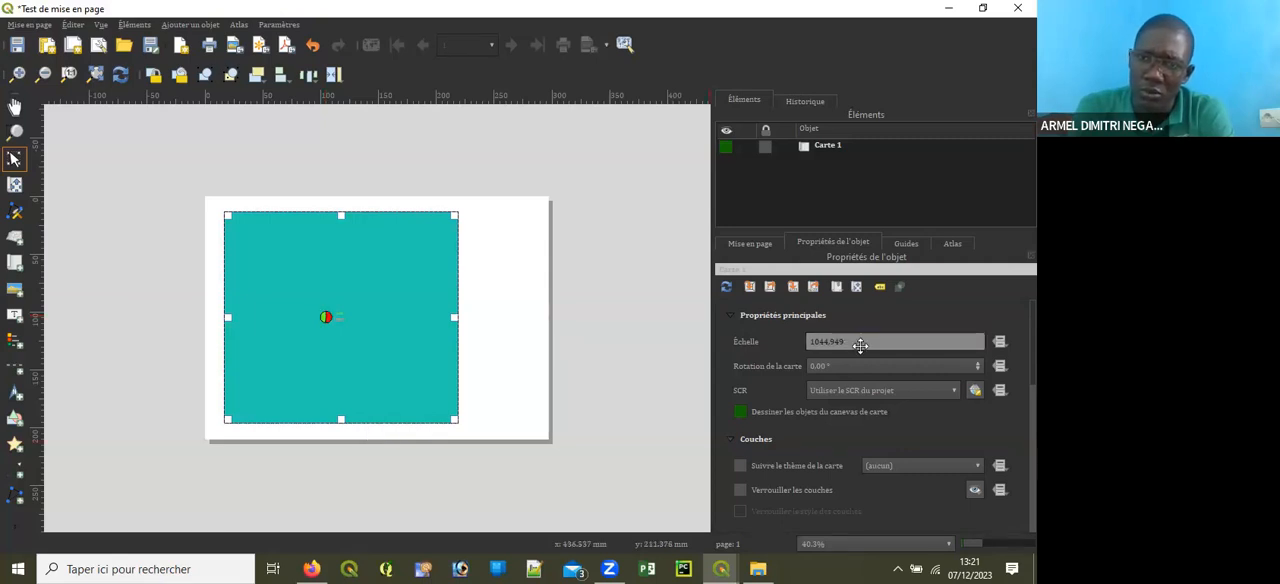
Step: Try scales of 1000000 and 2000000 for the layout map
{"action": "left_click_drag", "start_coordinate": [852, 341], "coordinate": [762, 321]}
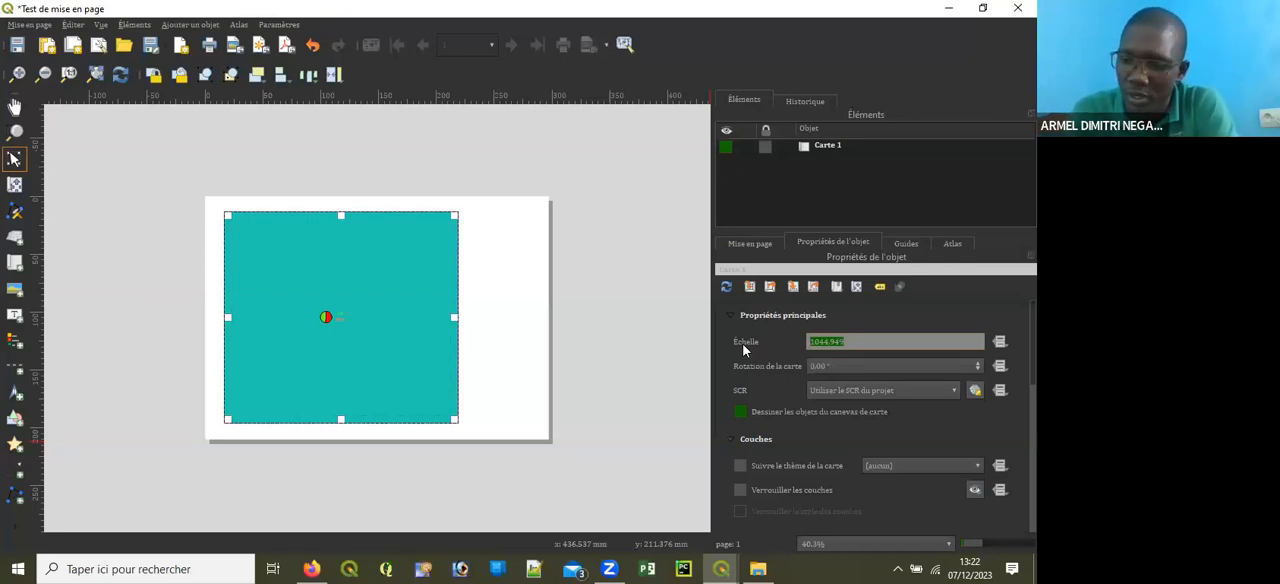
{"action": "type", "text": "1000000"}
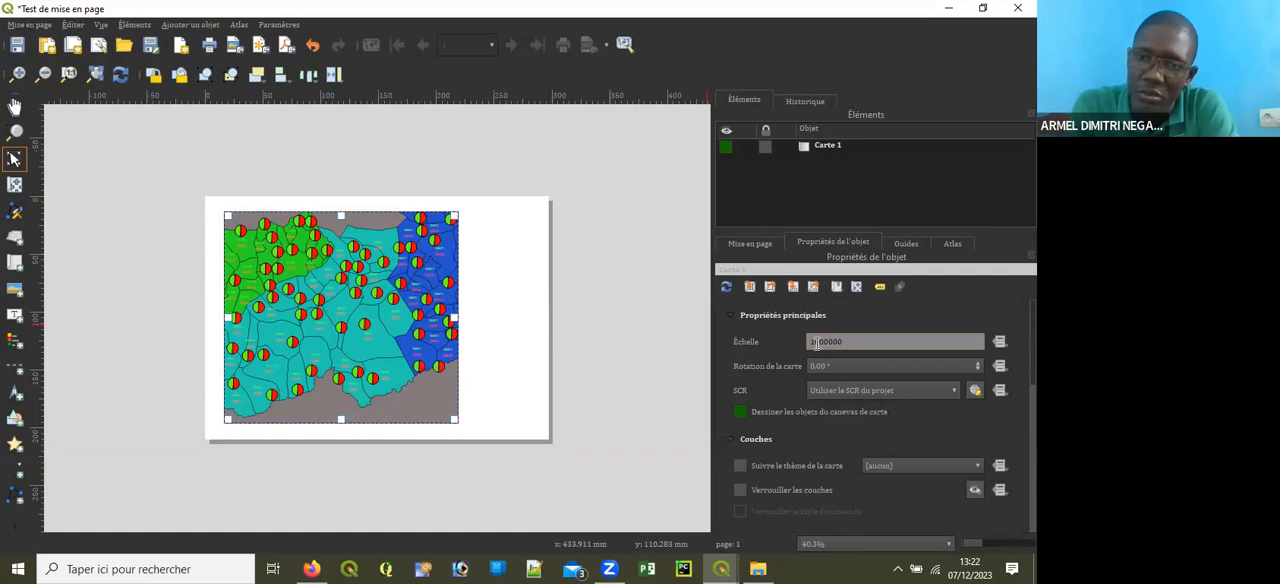
{"action": "key", "text": "BackSpace"}
{"action": "type", "text": "3"}
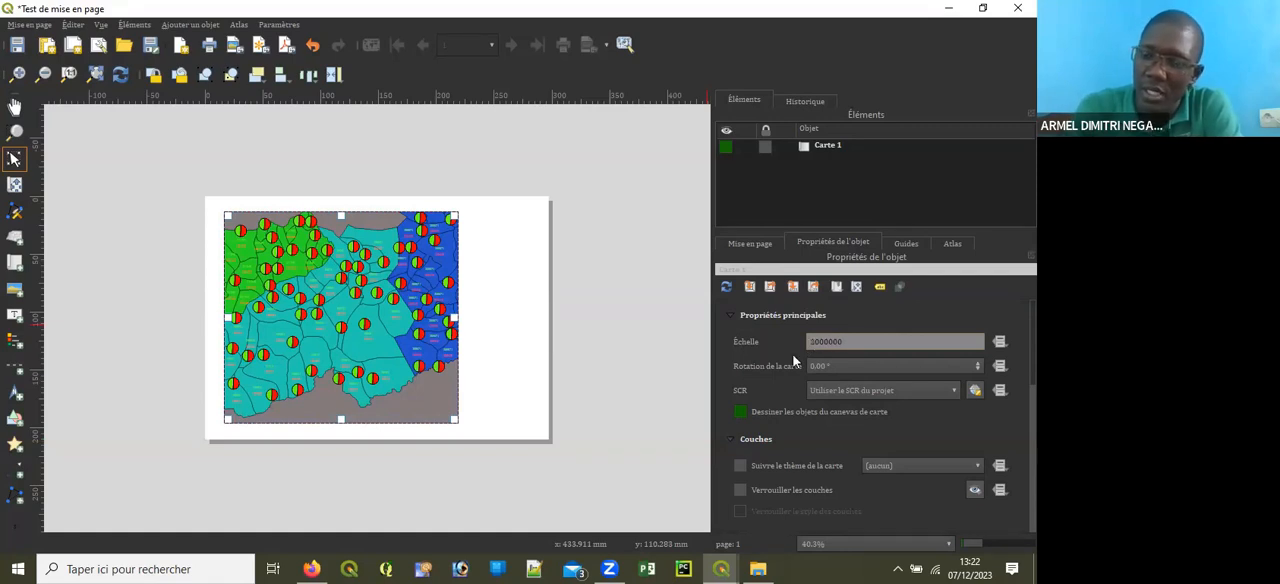
{"action": "key", "text": "Return"}
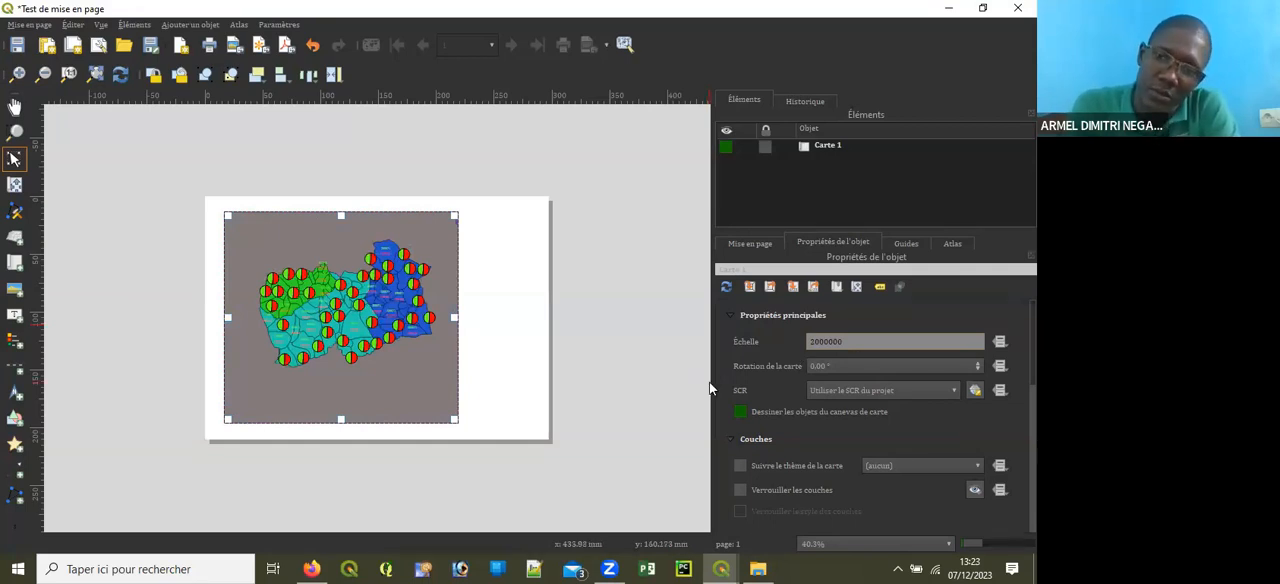
Step: Try a scale of 1700000 for the layout map and set it back to 2000000
{"action": "left_click_drag", "start_coordinate": [818, 341], "coordinate": [799, 327]}
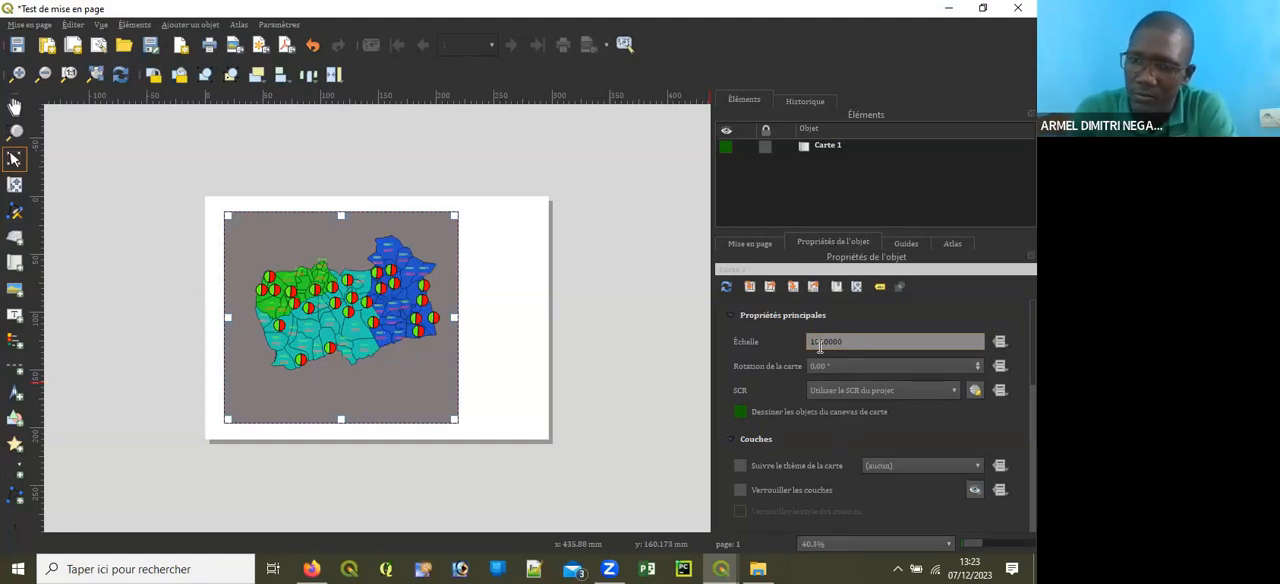
{"action": "key", "text": "Return"}
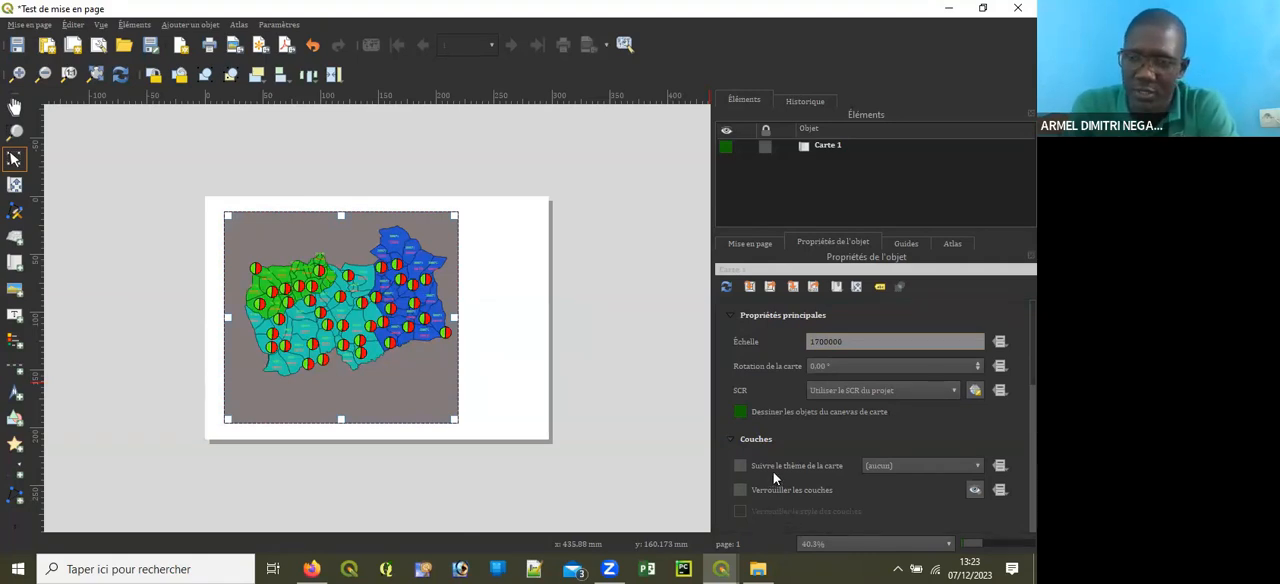
{"action": "left_click_drag", "start_coordinate": [820, 341], "coordinate": [803, 336]}
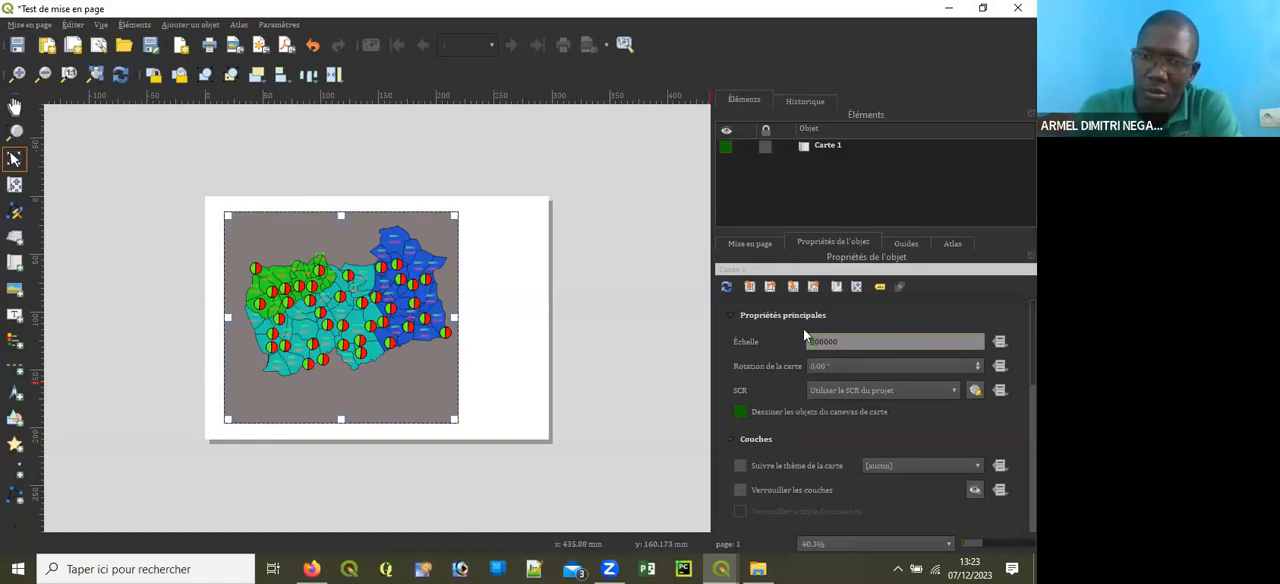
{"action": "type", "text": "20"}
{"action": "key", "text": "Return"}
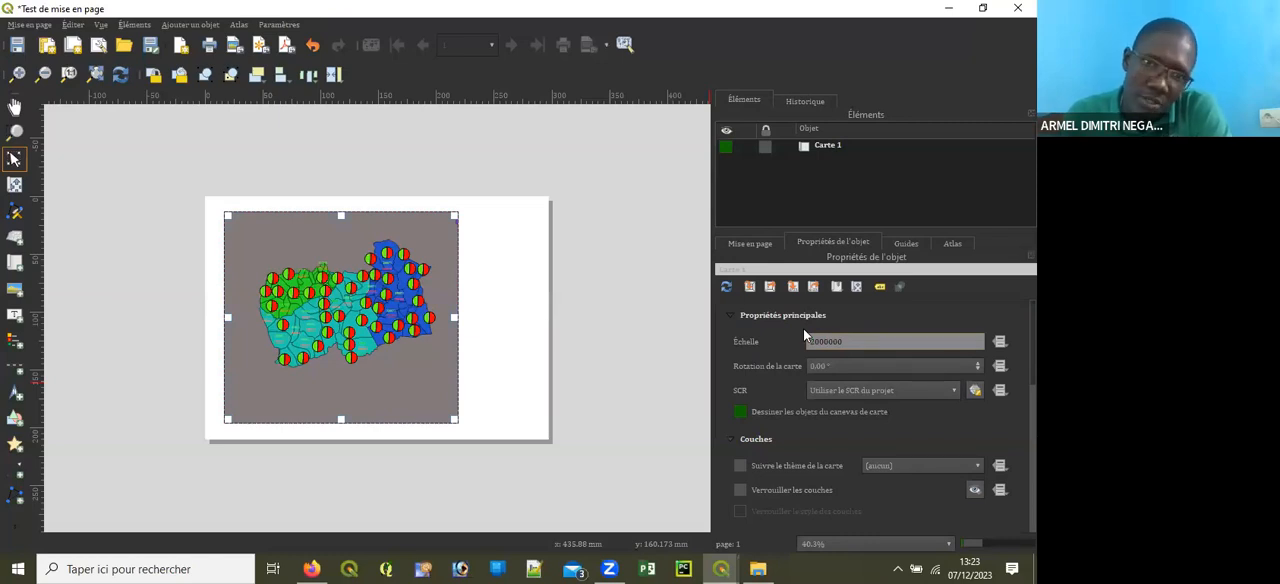
Step: Set the layout map's scale to 1550000 after trying 1500000 and 1650000, and inspect the values beside the pie charts
{"action": "left_click_drag", "start_coordinate": [812, 342], "coordinate": [819, 342]}
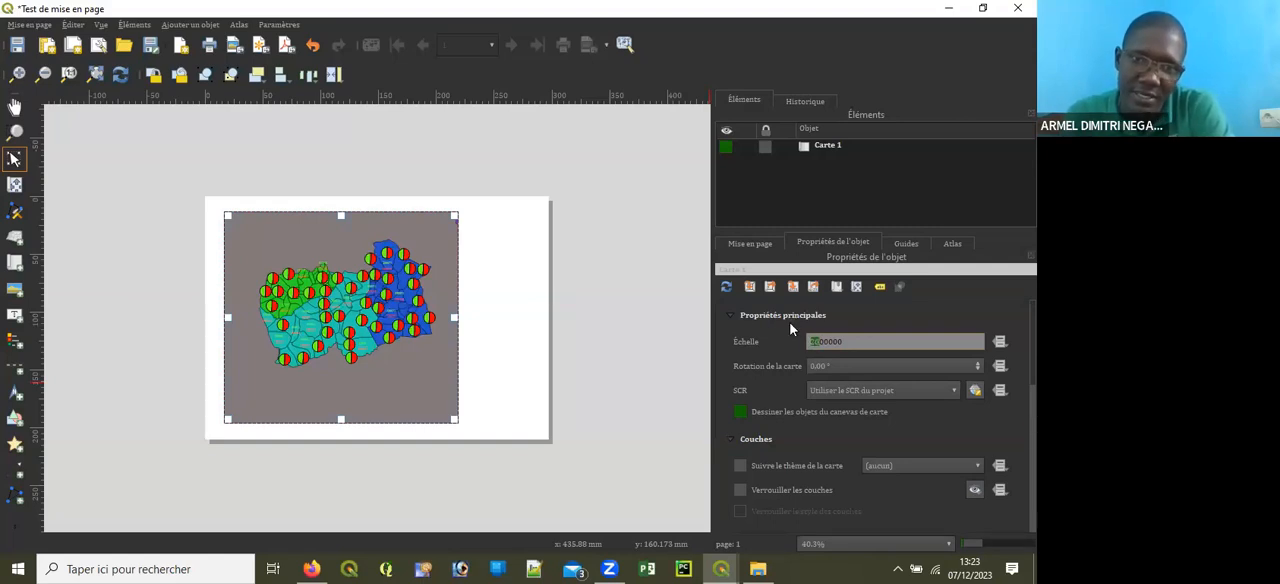
{"action": "type", "text": "15"}
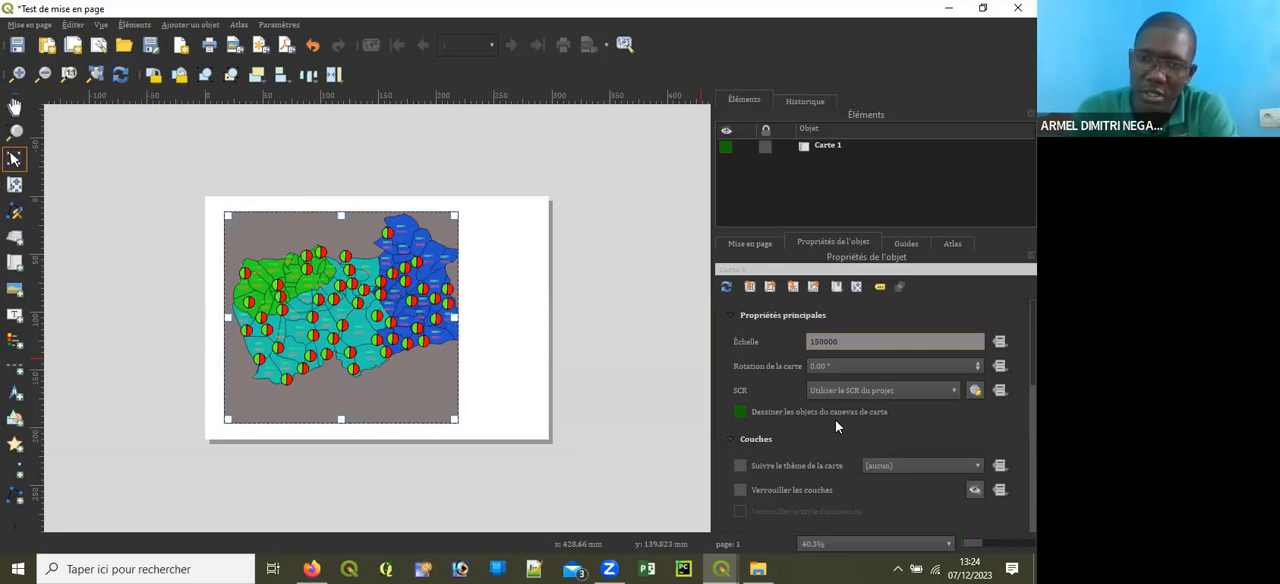
{"action": "type", "text": "0"}
{"action": "key", "text": "Return"}
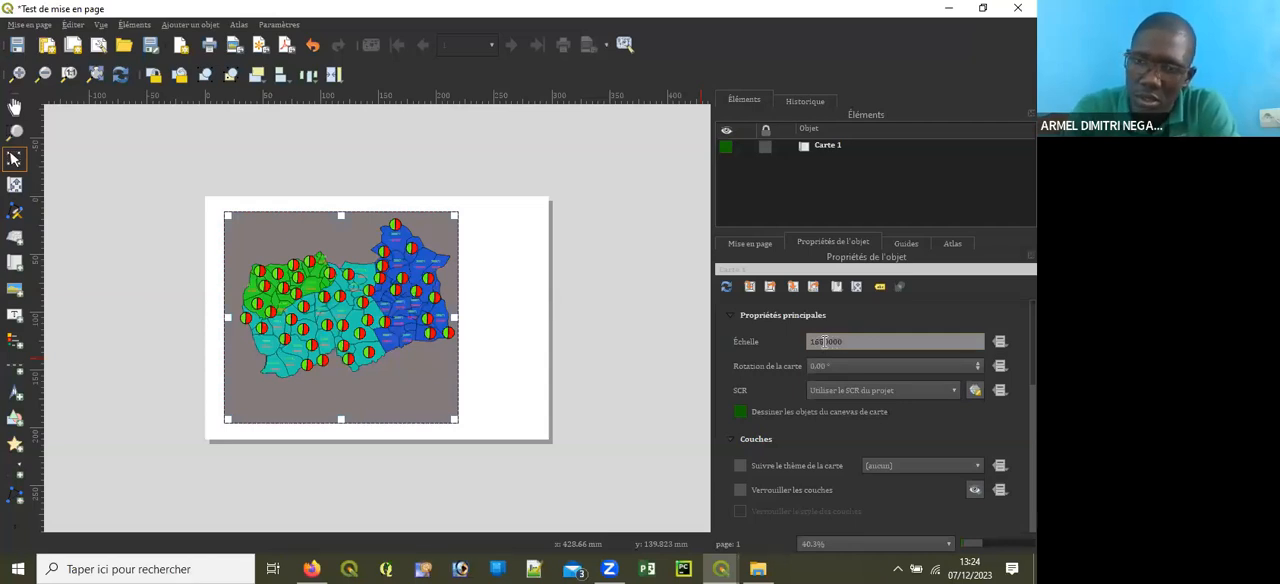
{"action": "key", "text": "Return"}
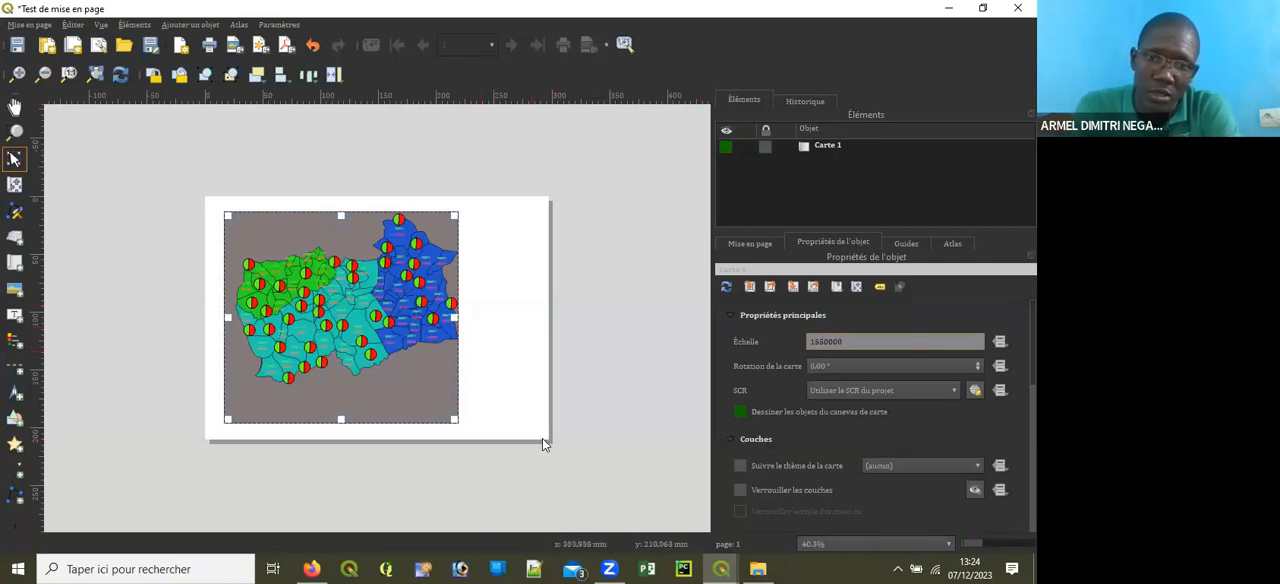
{"action": "scroll", "coordinate": [540, 443], "scroll_direction": "up", "scroll_amount": 1}
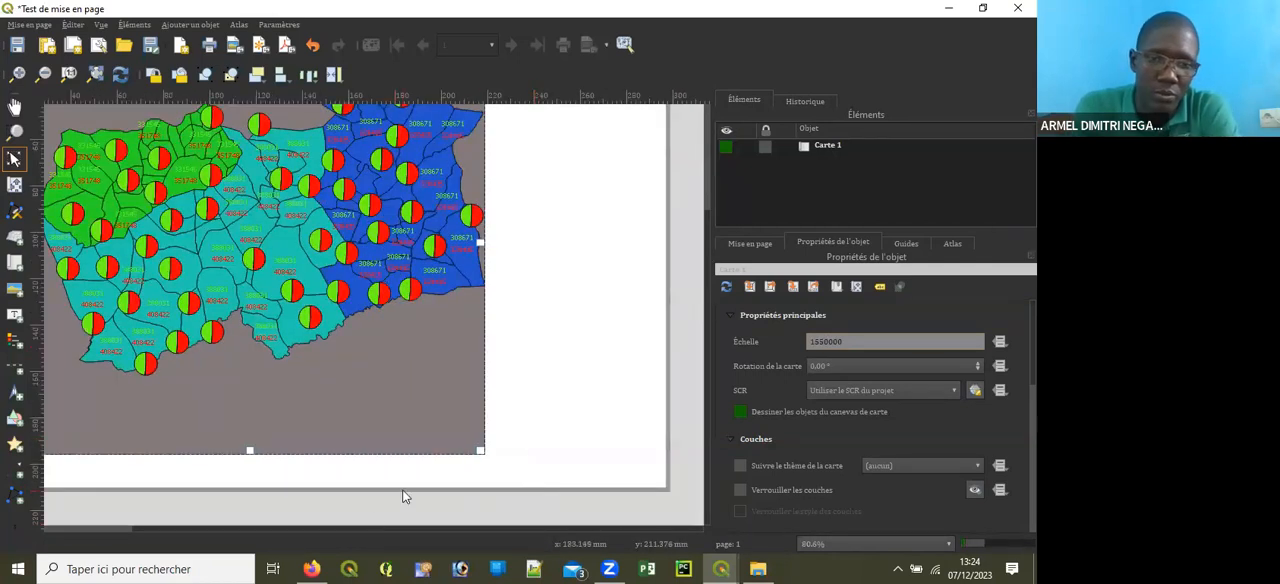
{"action": "scroll", "coordinate": [398, 490], "scroll_direction": "down", "scroll_amount": 1}
{"action": "scroll", "coordinate": [246, 421], "scroll_direction": "up", "scroll_amount": 1}
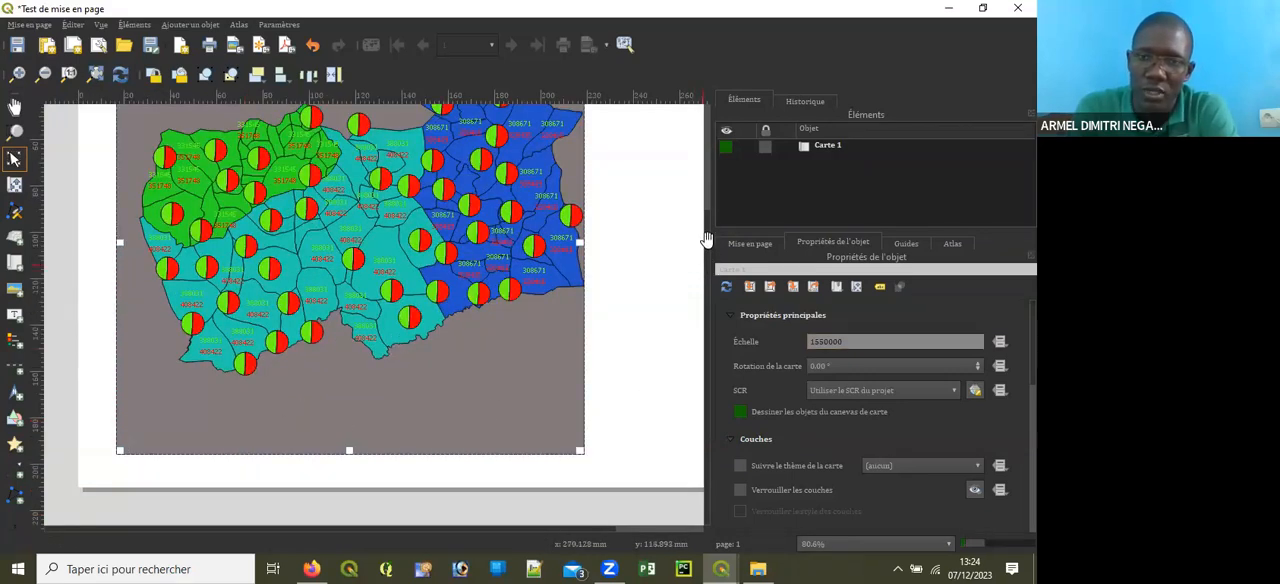
Step: Shift the map content inside its layout frame slightly to the left and downward
{"action": "scroll", "coordinate": [705, 235], "scroll_direction": "up", "scroll_amount": 2}
{"action": "scroll", "coordinate": [702, 196], "scroll_direction": "down", "scroll_amount": 1}
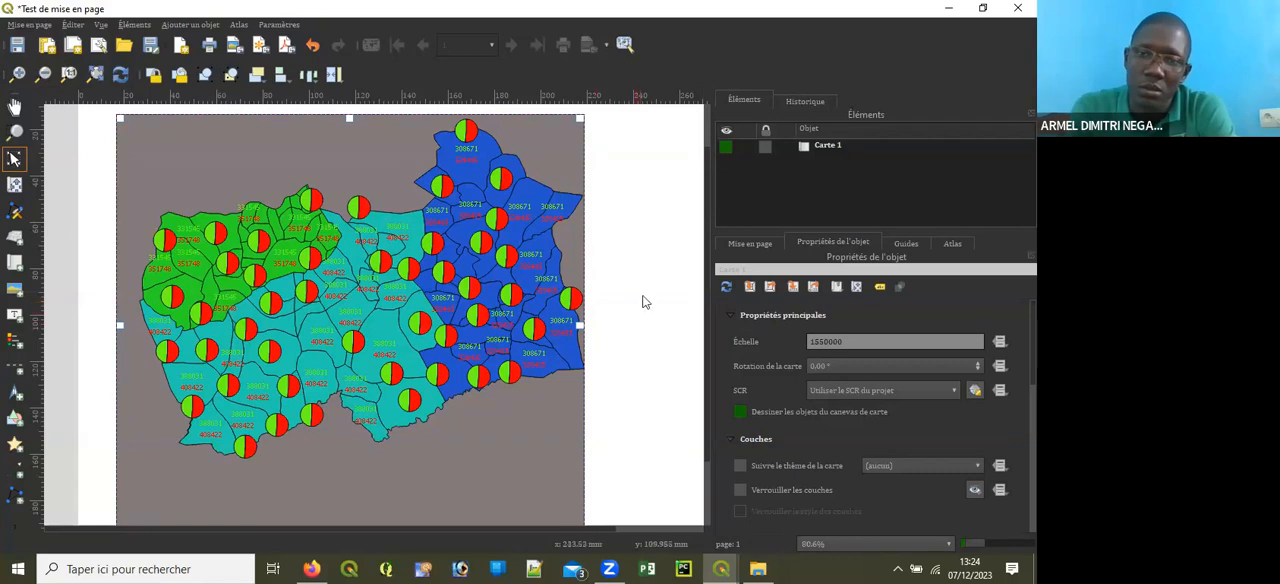
{"action": "scroll", "coordinate": [705, 215], "scroll_direction": "down", "scroll_amount": 1}
{"action": "scroll", "coordinate": [705, 220], "scroll_direction": "down", "scroll_amount": 2}
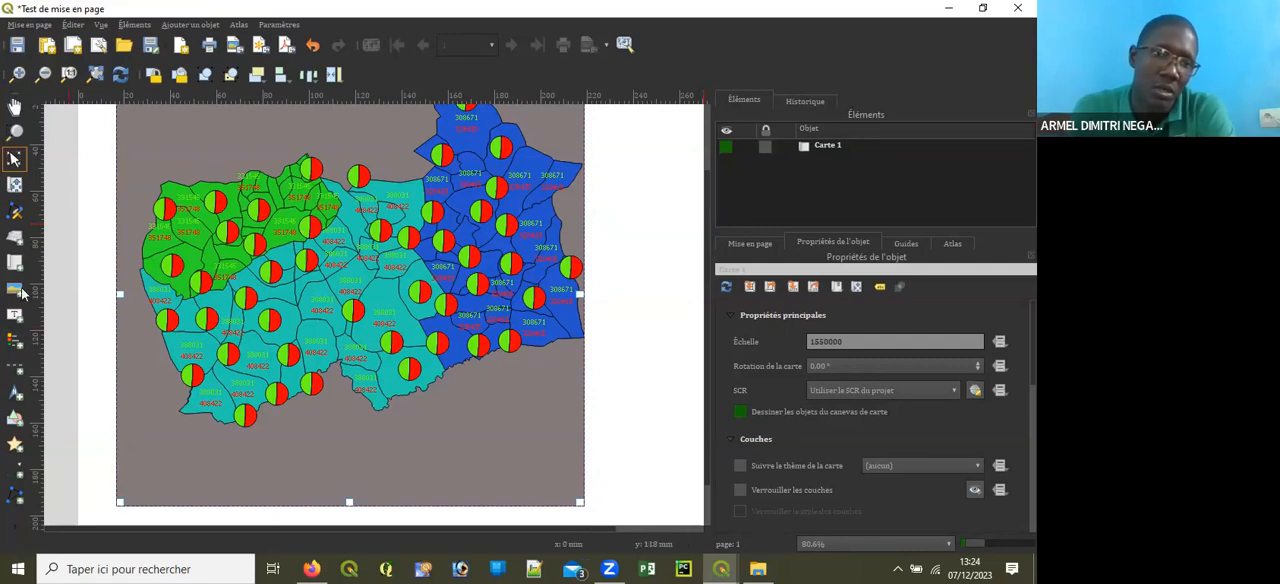
{"action": "left_click", "coordinate": [14, 187]}
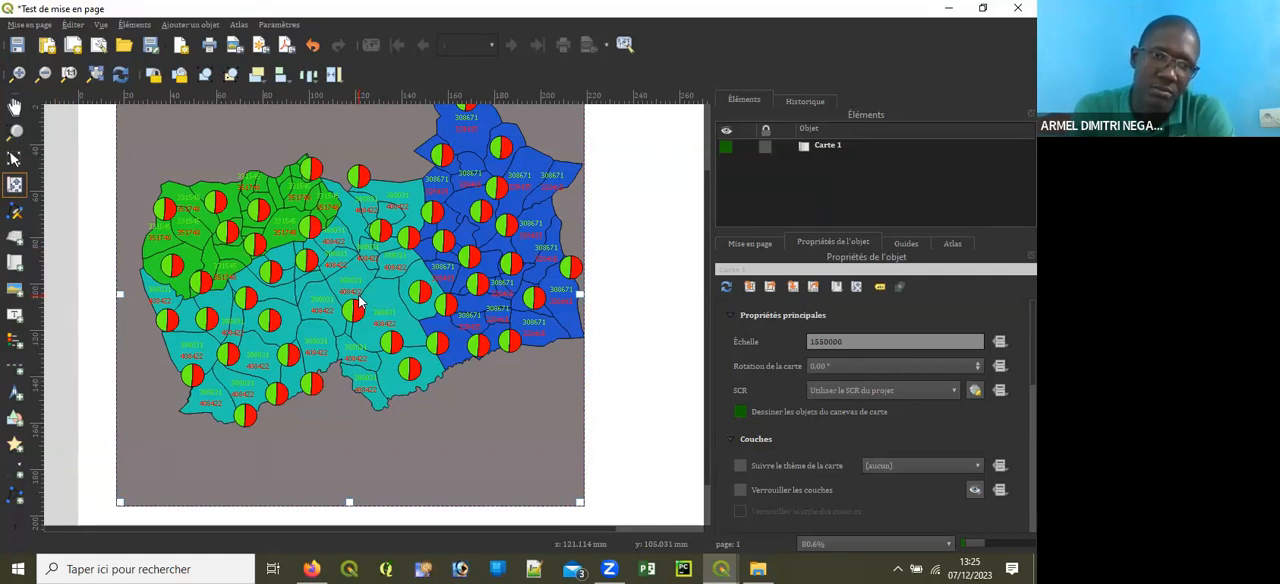
{"action": "left_click_drag", "start_coordinate": [360, 302], "coordinate": [341, 297]}
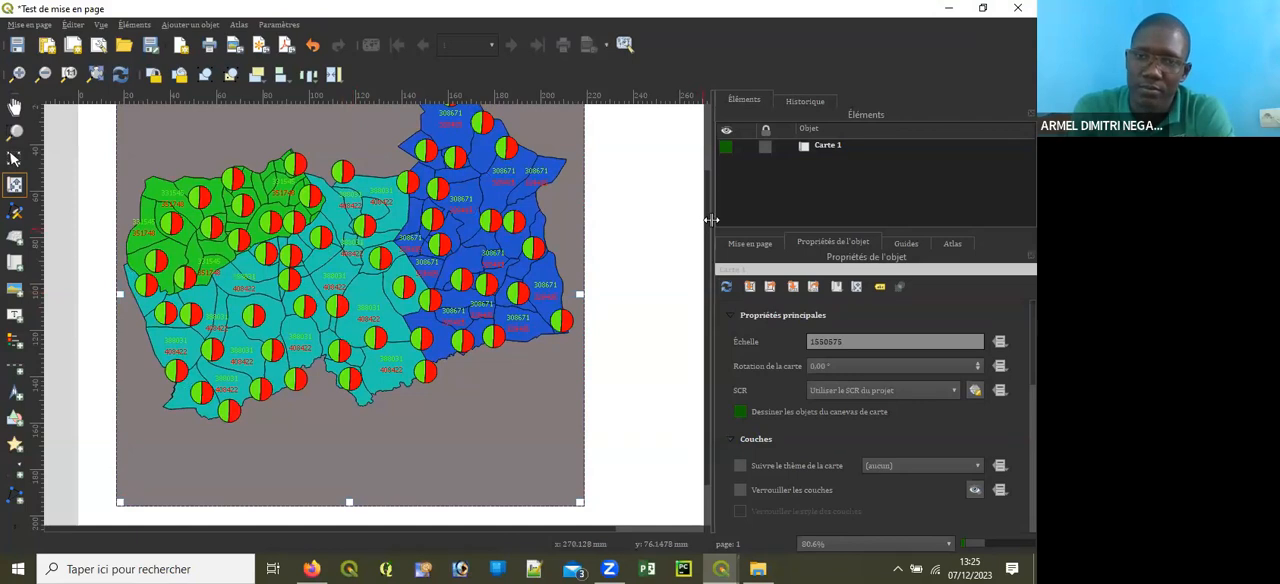
{"action": "left_click_drag", "start_coordinate": [706, 209], "coordinate": [721, 246]}
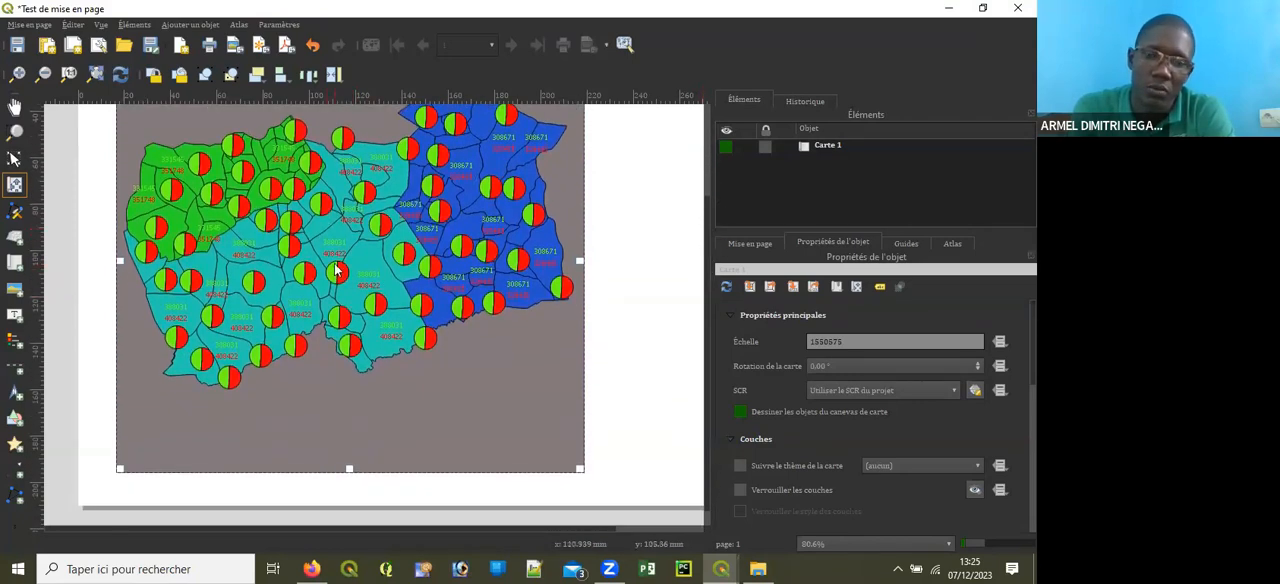
{"action": "left_click_drag", "start_coordinate": [335, 270], "coordinate": [338, 311]}
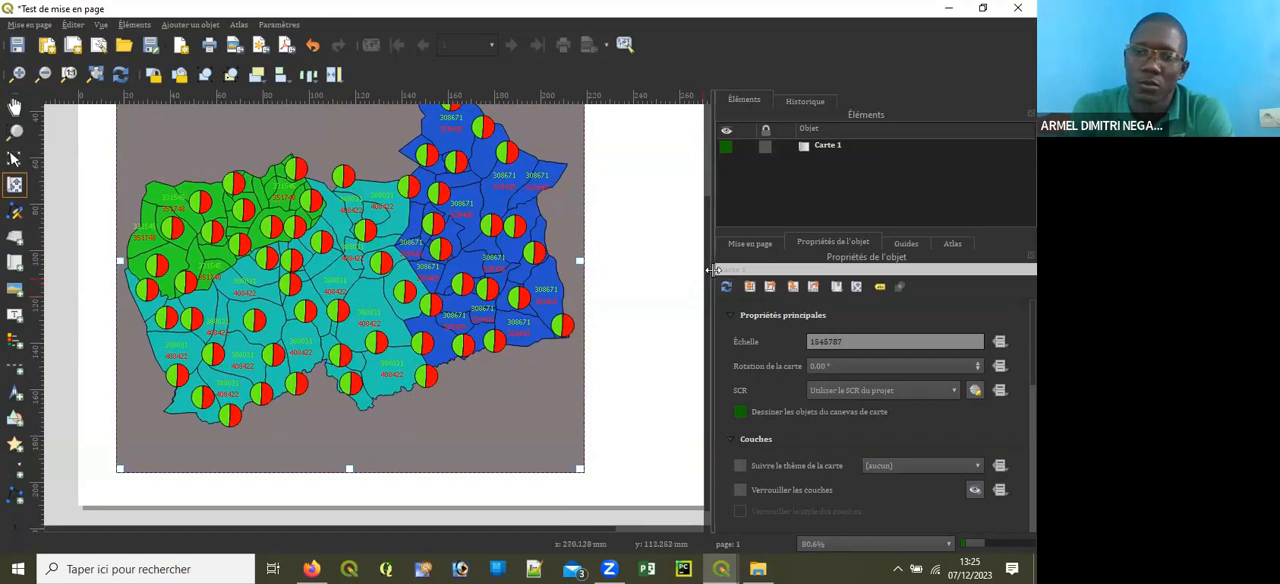
{"action": "mouse_move", "coordinate": [706, 275]}
{"action": "left_mouse_down"}
{"action": "mouse_move", "coordinate": [708, 221]}
{"action": "mouse_move", "coordinate": [709, 255]}
{"action": "left_mouse_up"}
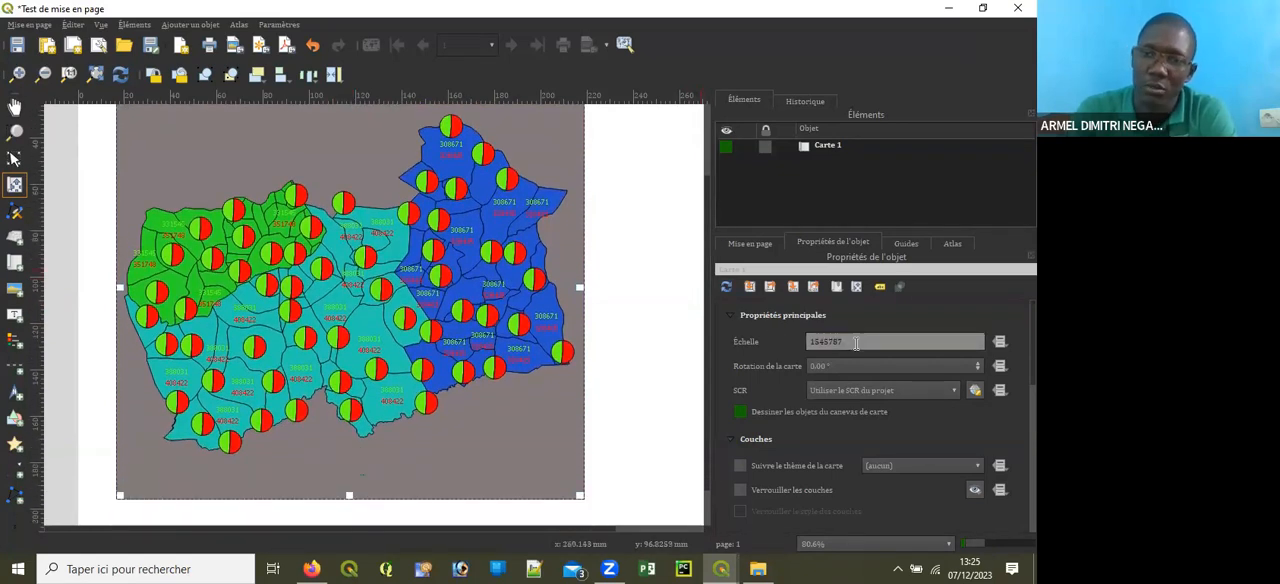
Step: Set the layout map's scale to 1500000
{"action": "key", "text": "BackSpace"}
{"action": "key", "text": "BackSpace"}
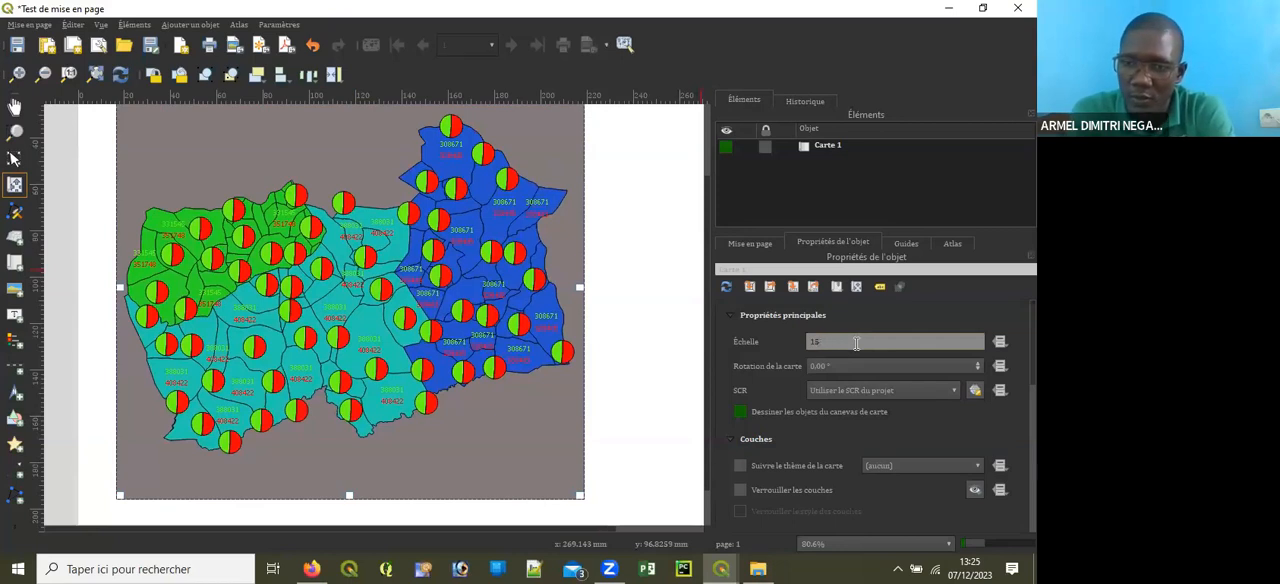
{"action": "type", "text": "00000"}
{"action": "key", "text": "Return"}
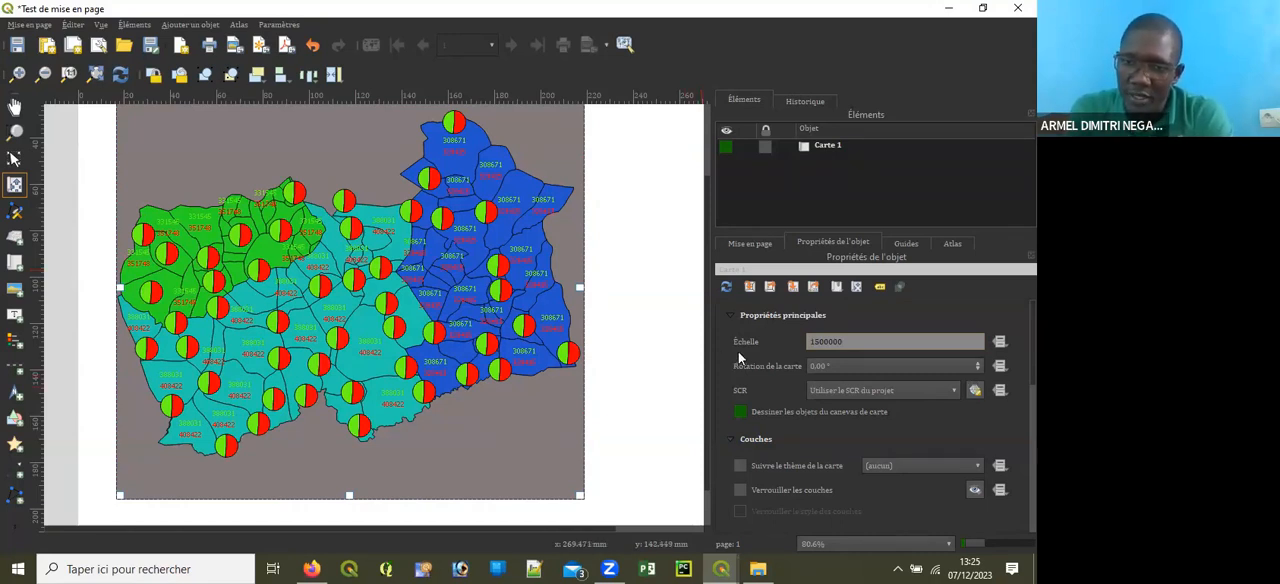
Step: Define the layout map's scale with a data-defined expression of 1500000
{"action": "left_click", "coordinate": [999, 343]}
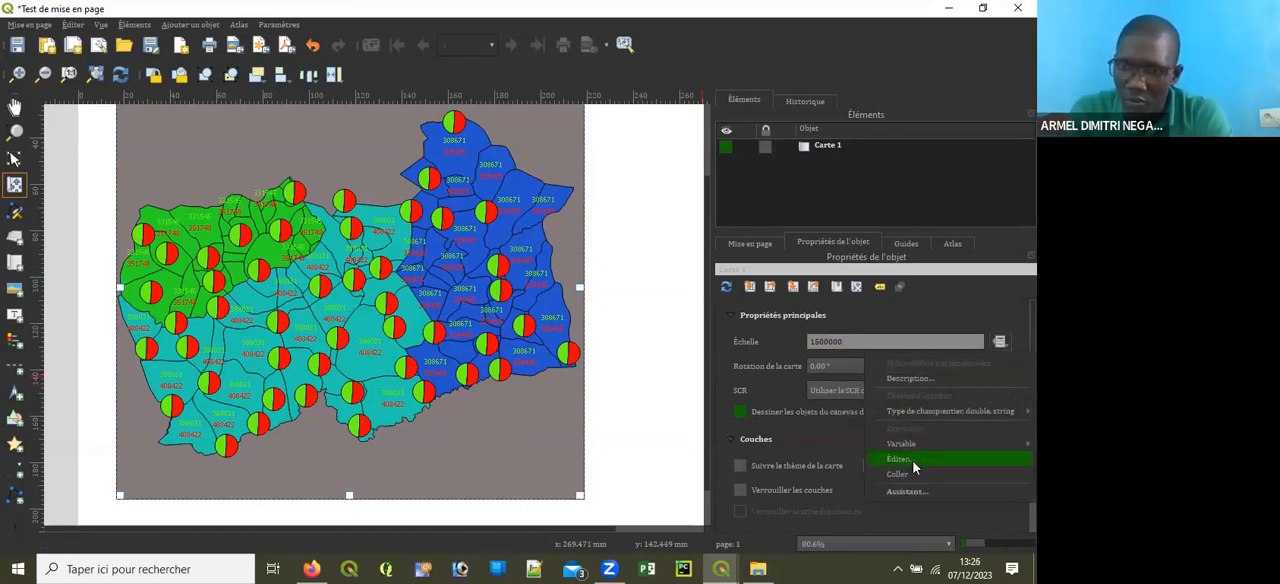
{"action": "left_click", "coordinate": [908, 459]}
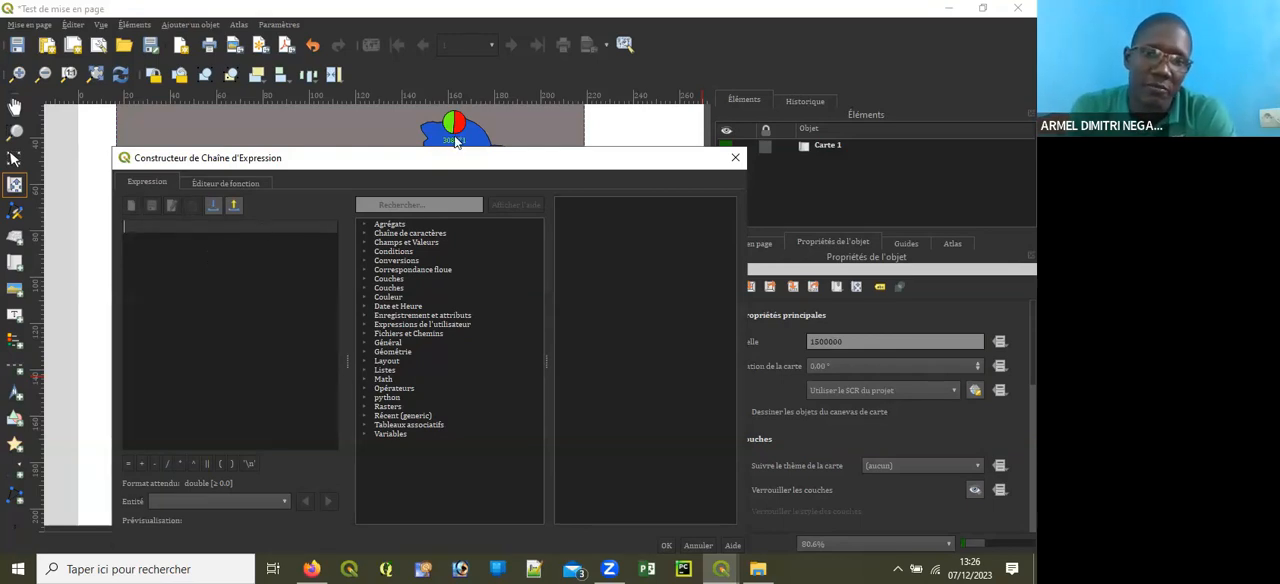
{"action": "left_click_drag", "start_coordinate": [438, 162], "coordinate": [432, 118]}
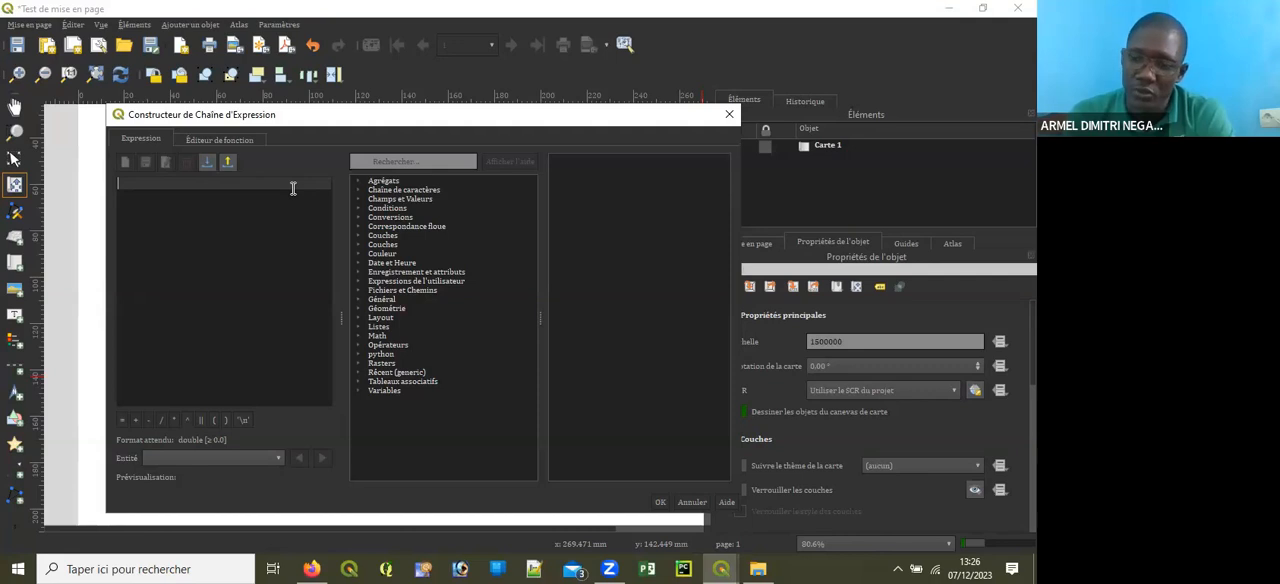
{"action": "type", "text": "1500"}
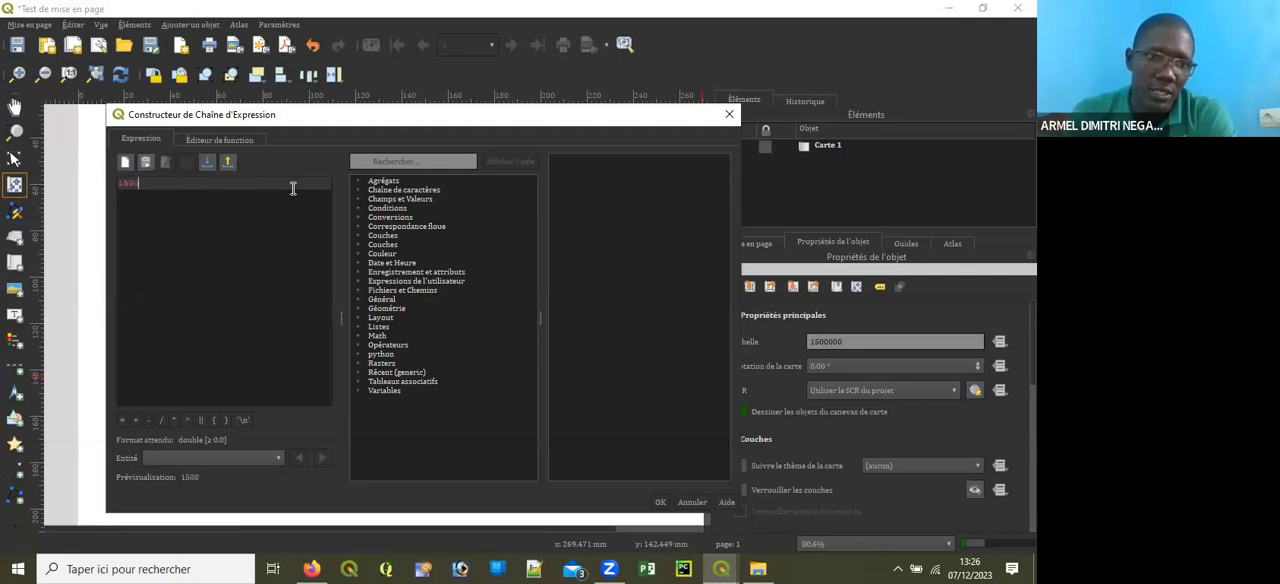
{"action": "type", "text": "000"}
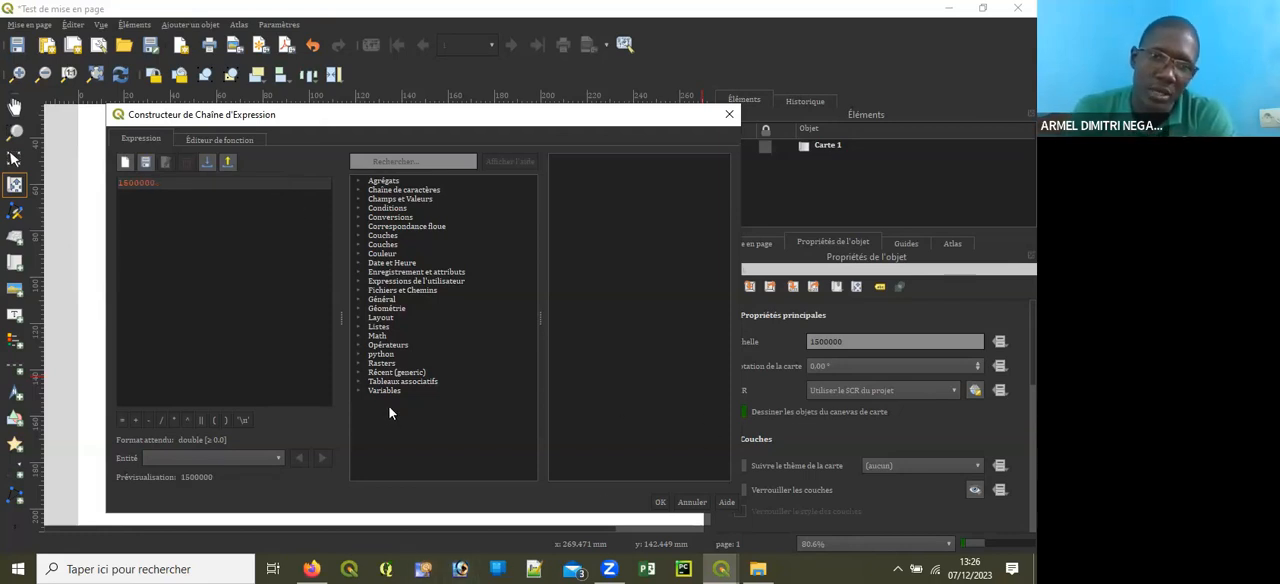
{"action": "left_click", "coordinate": [357, 182]}
{"action": "left_click", "coordinate": [357, 182]}
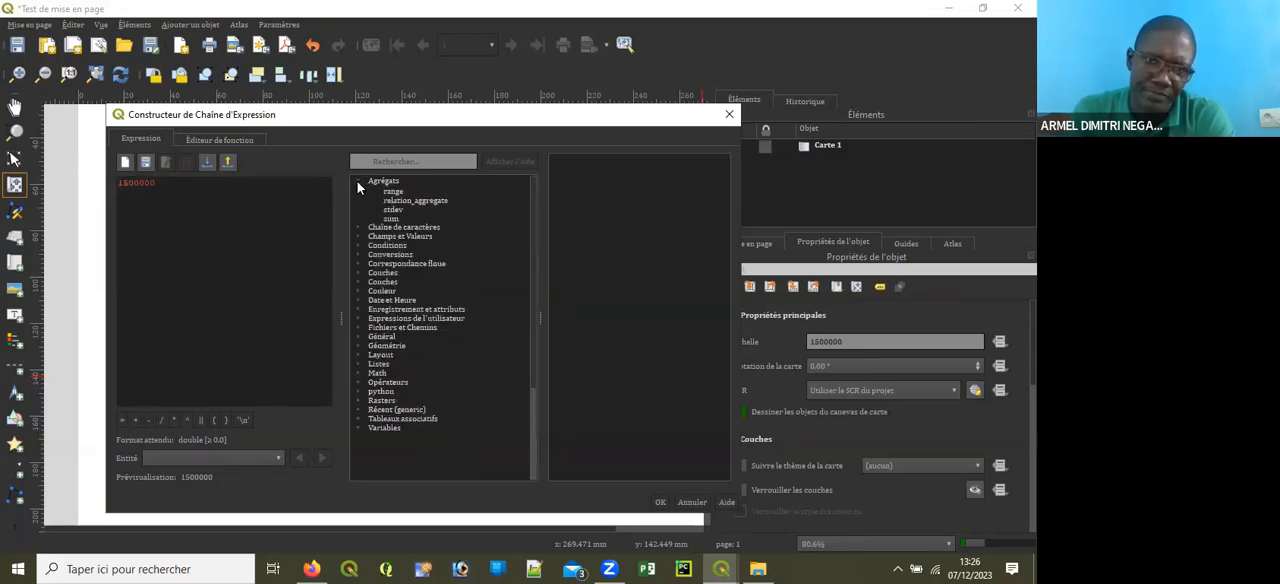
{"action": "left_click", "coordinate": [358, 192]}
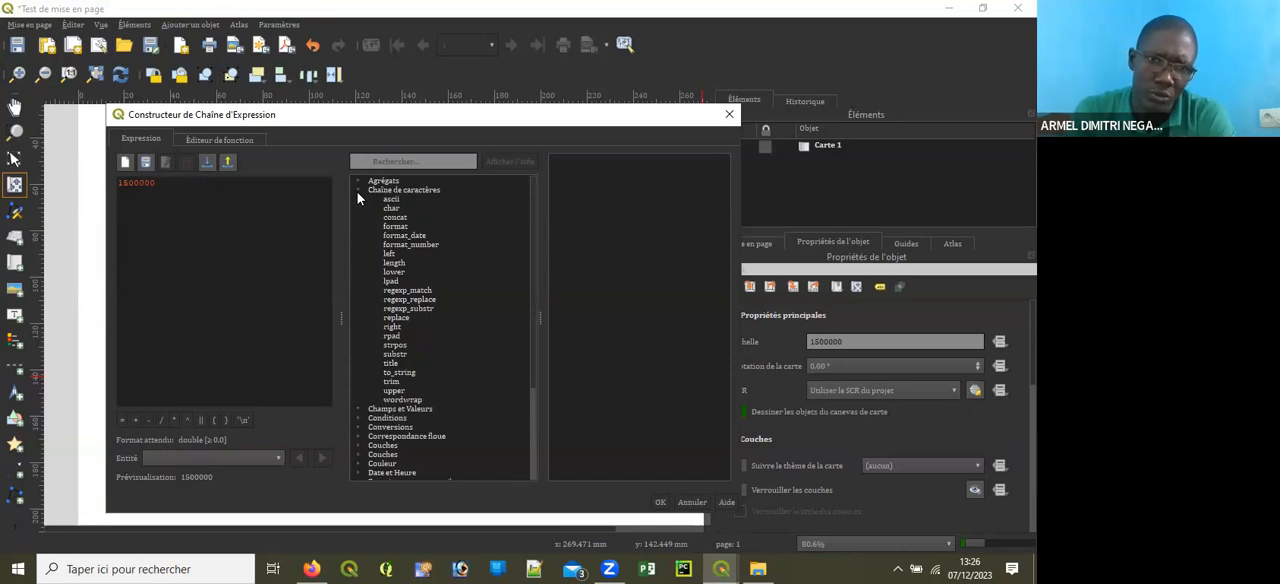
{"action": "left_click", "coordinate": [358, 192]}
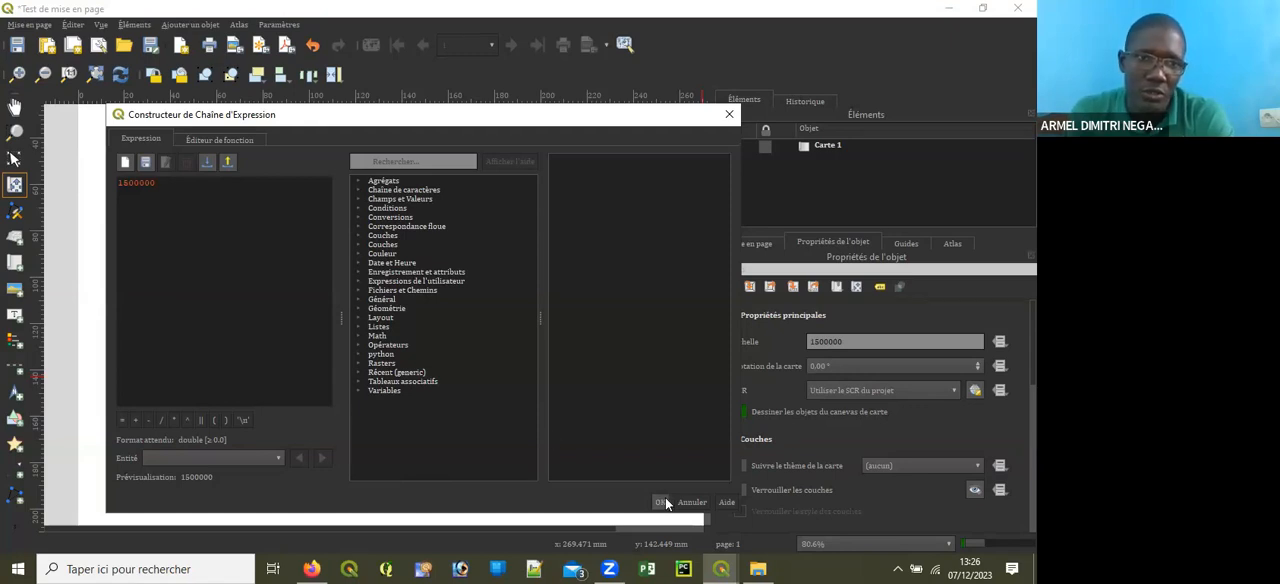
{"action": "left_click", "coordinate": [166, 192]}
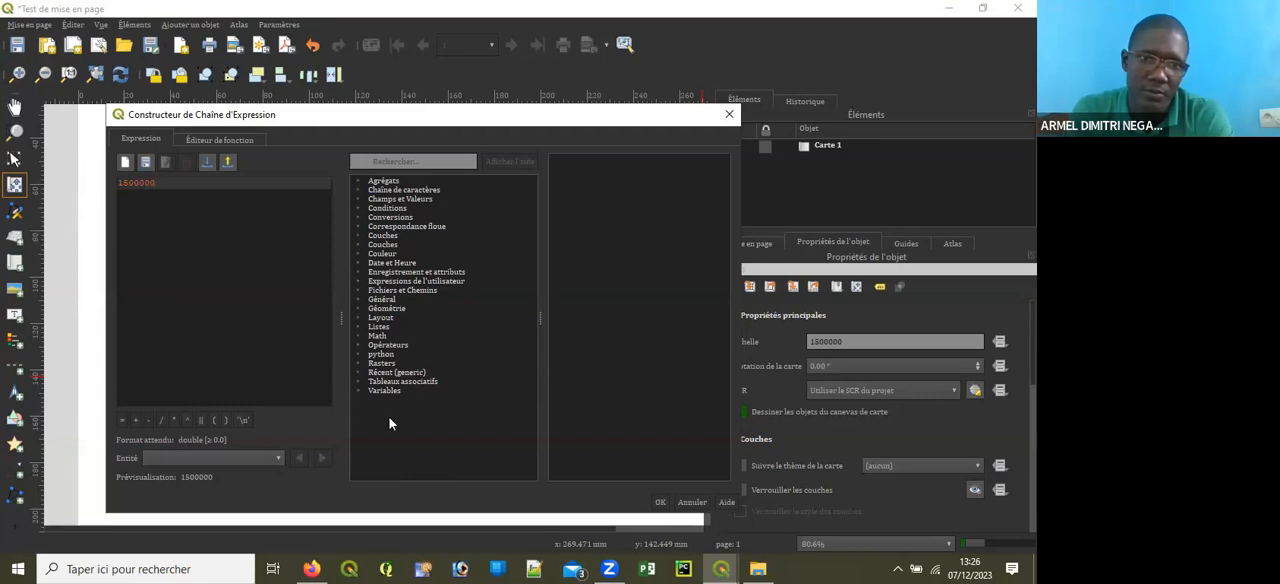
{"action": "left_click", "coordinate": [662, 503]}
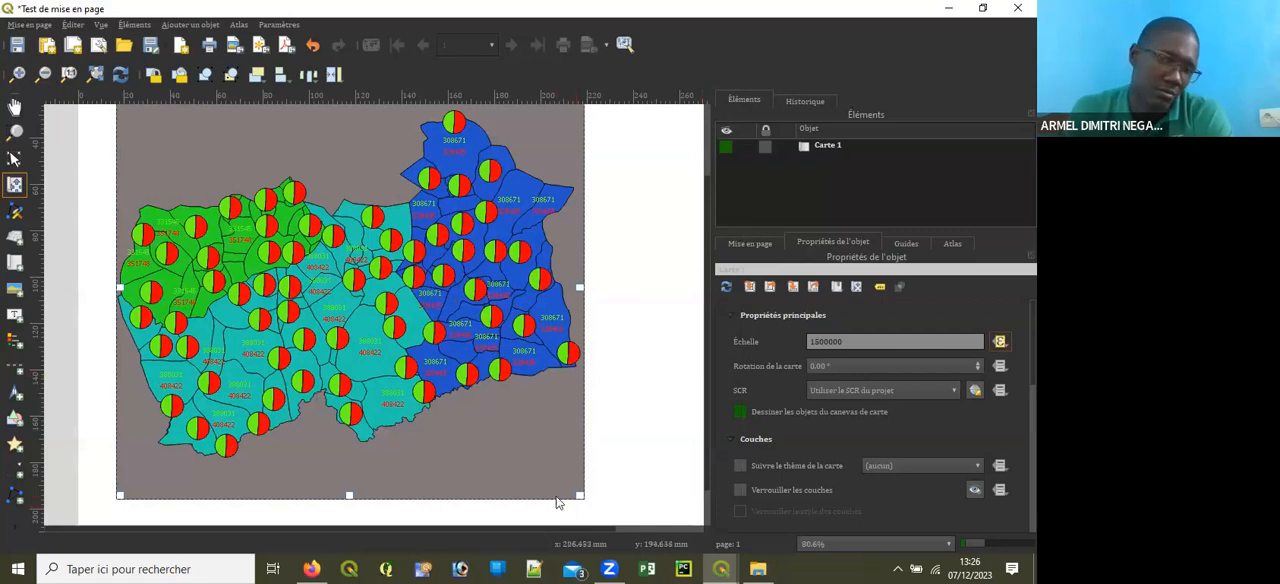
Step: Resize the layout map frame from its lower-right corner, making it slightly wider and shorter
{"action": "left_click", "coordinate": [14, 160]}
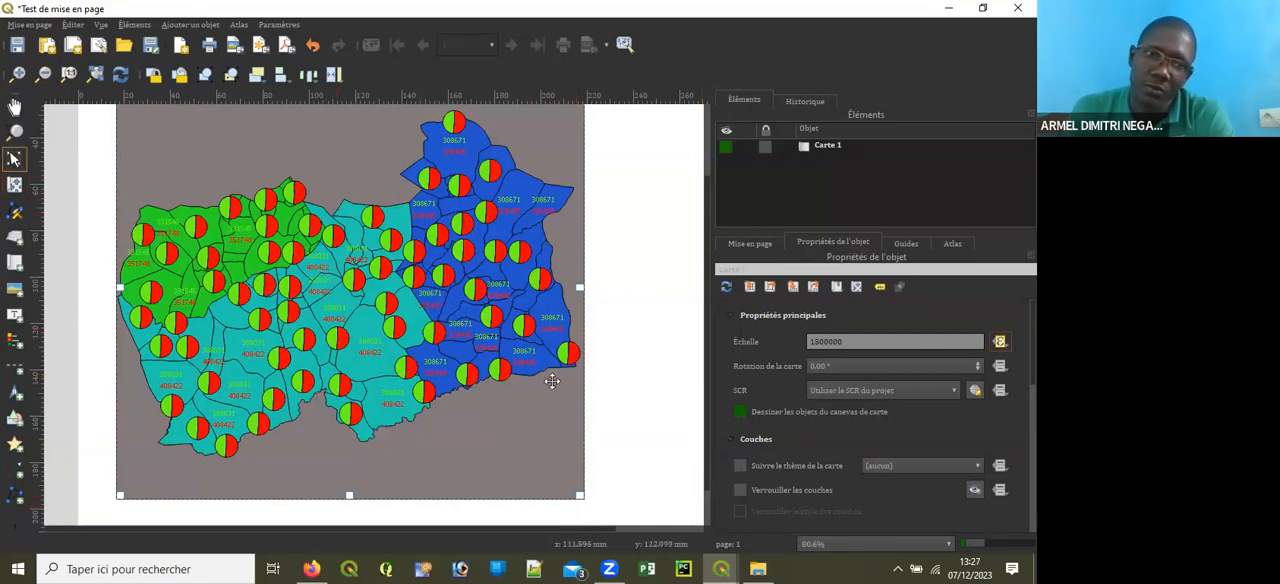
{"action": "scroll", "coordinate": [438, 420], "scroll_direction": "down", "scroll_amount": 1}
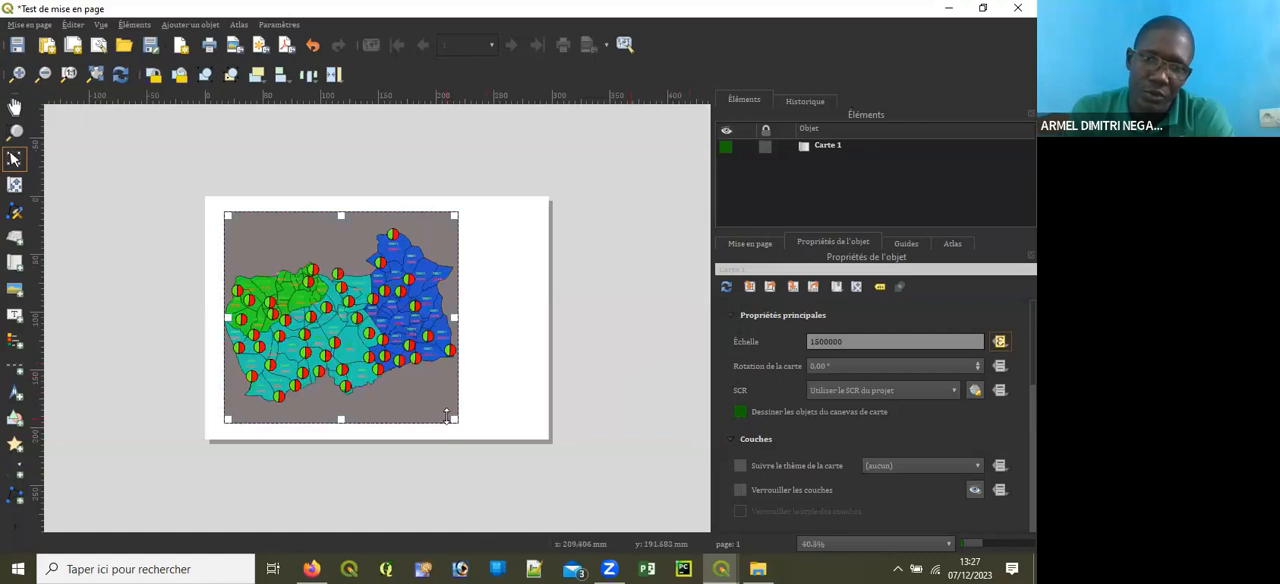
{"action": "left_click_drag", "start_coordinate": [455, 420], "coordinate": [487, 440]}
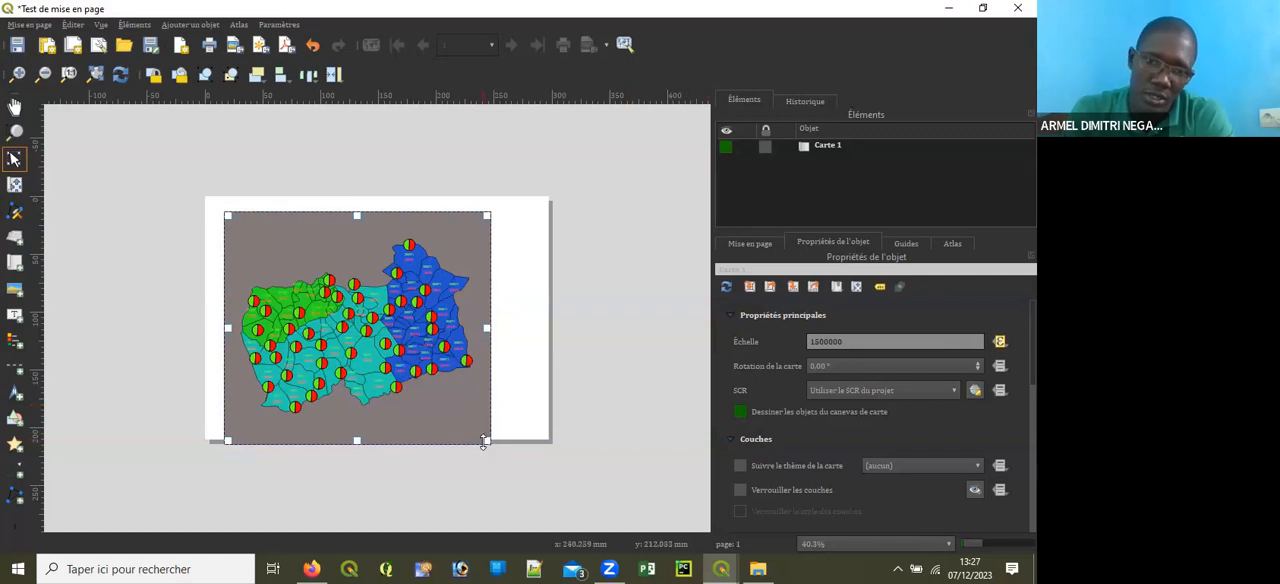
{"action": "left_click_drag", "start_coordinate": [486, 440], "coordinate": [463, 408]}
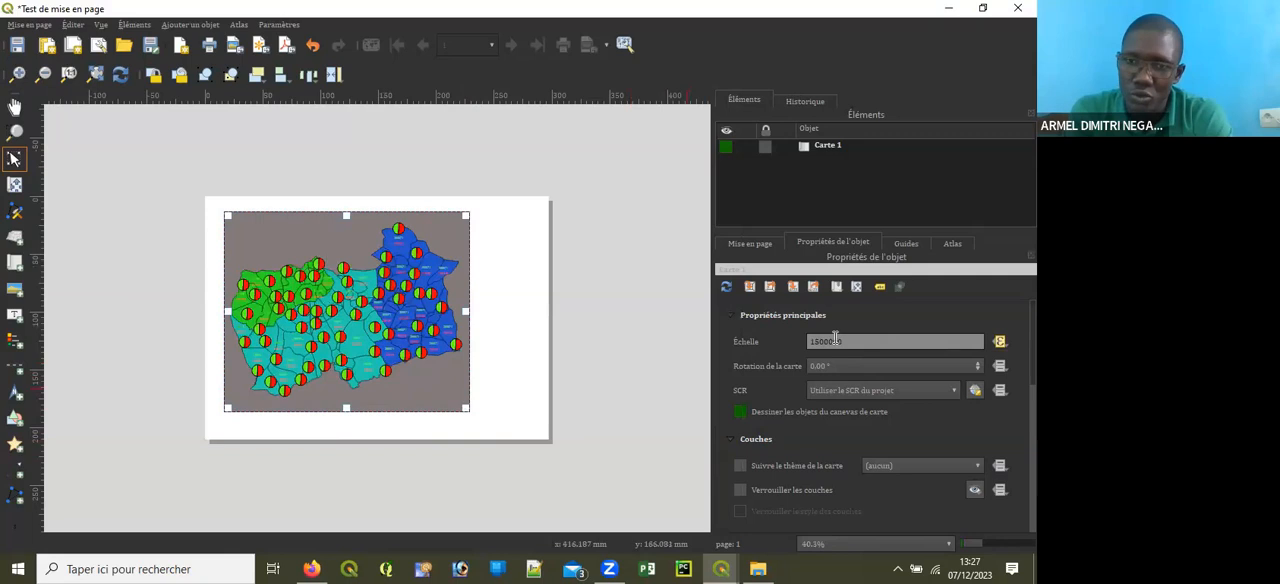
{"action": "scroll", "coordinate": [474, 438], "scroll_direction": "up", "scroll_amount": 1}
{"action": "scroll", "coordinate": [474, 438], "scroll_direction": "down", "scroll_amount": 1}
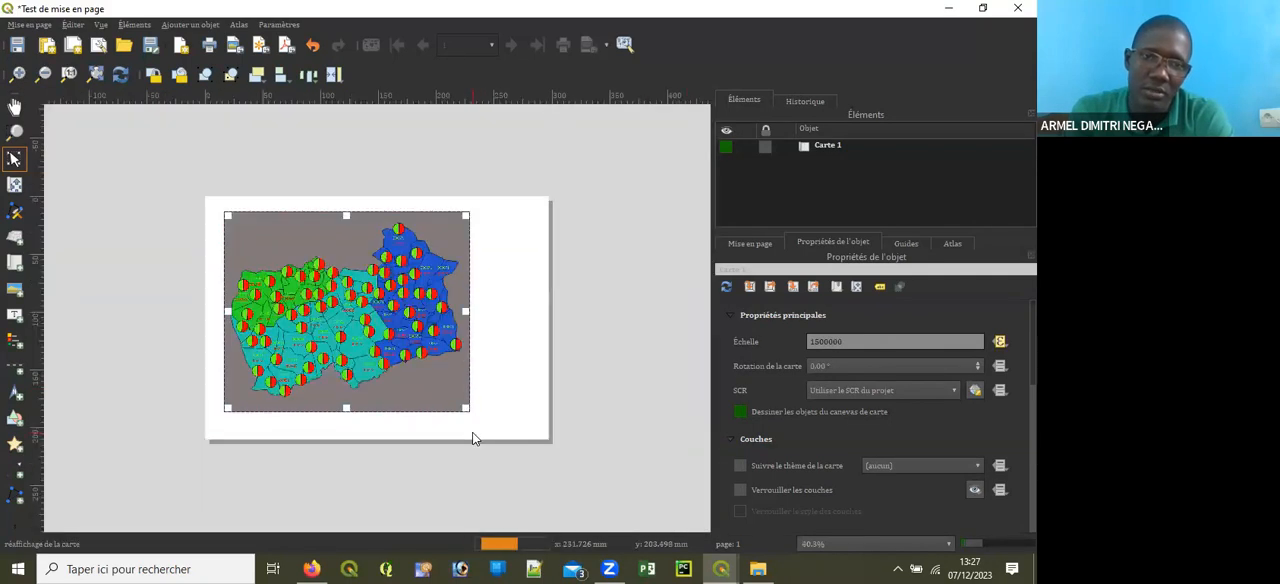
{"action": "scroll", "coordinate": [394, 420], "scroll_direction": "up", "scroll_amount": 1}
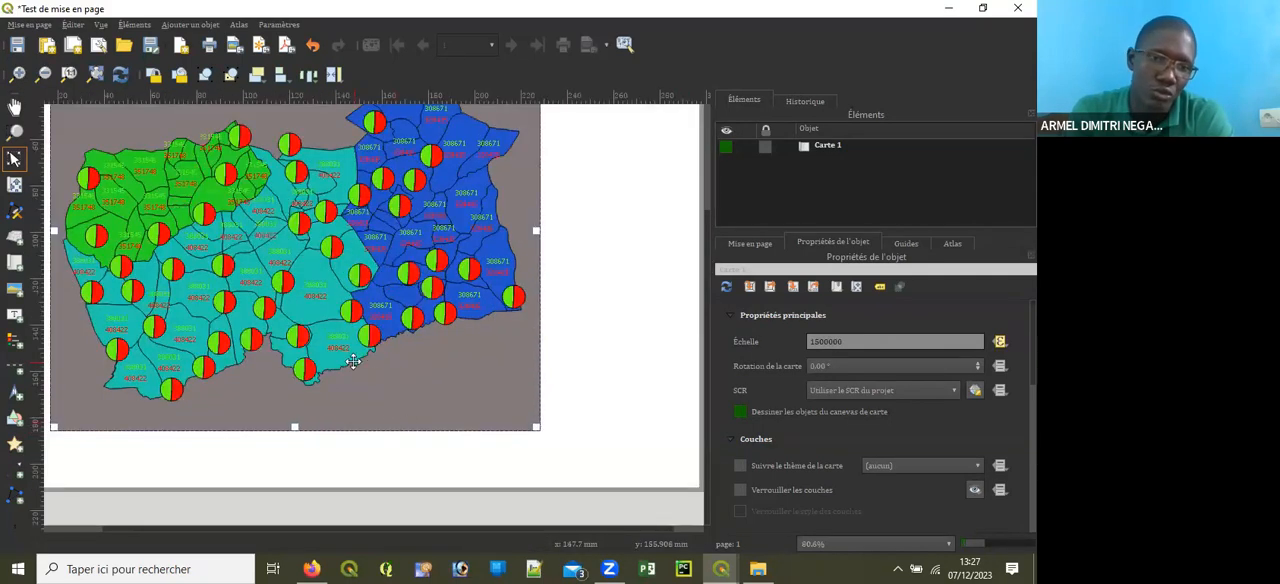
Step: Nudge the layout map frame down and back up, placing it slightly further left on the page
{"action": "key", "text": "Down"}
{"action": "key", "text": "Down"}
{"action": "key", "text": "Down"}
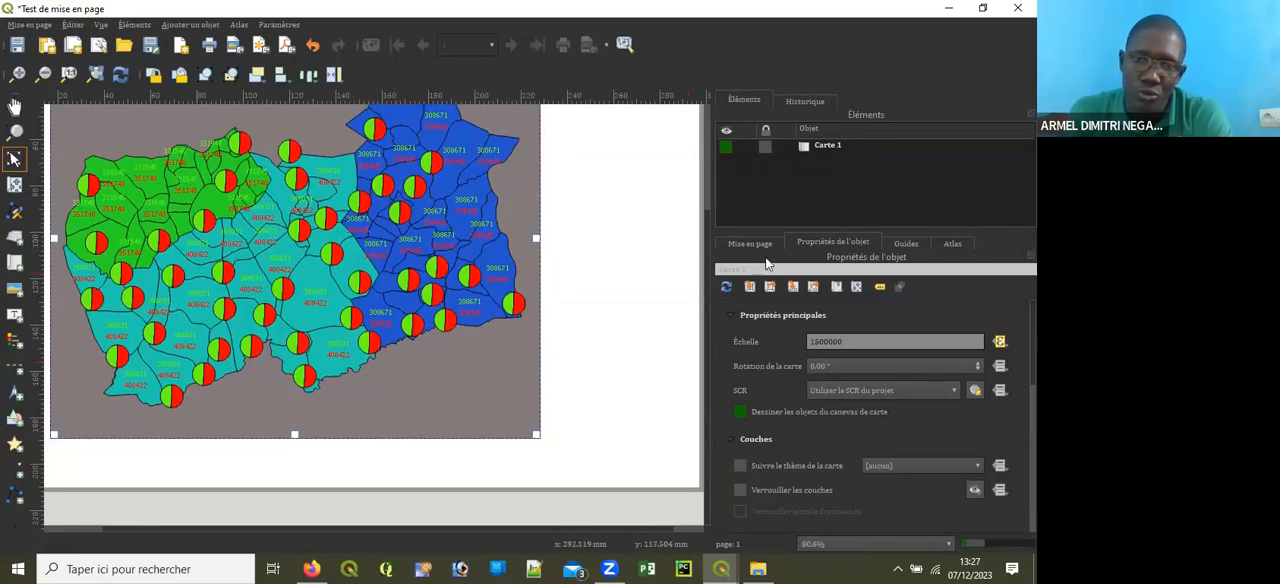
{"action": "scroll", "coordinate": [609, 331], "scroll_direction": "down", "scroll_amount": 1}
{"action": "scroll", "coordinate": [461, 389], "scroll_direction": "up", "scroll_amount": 1}
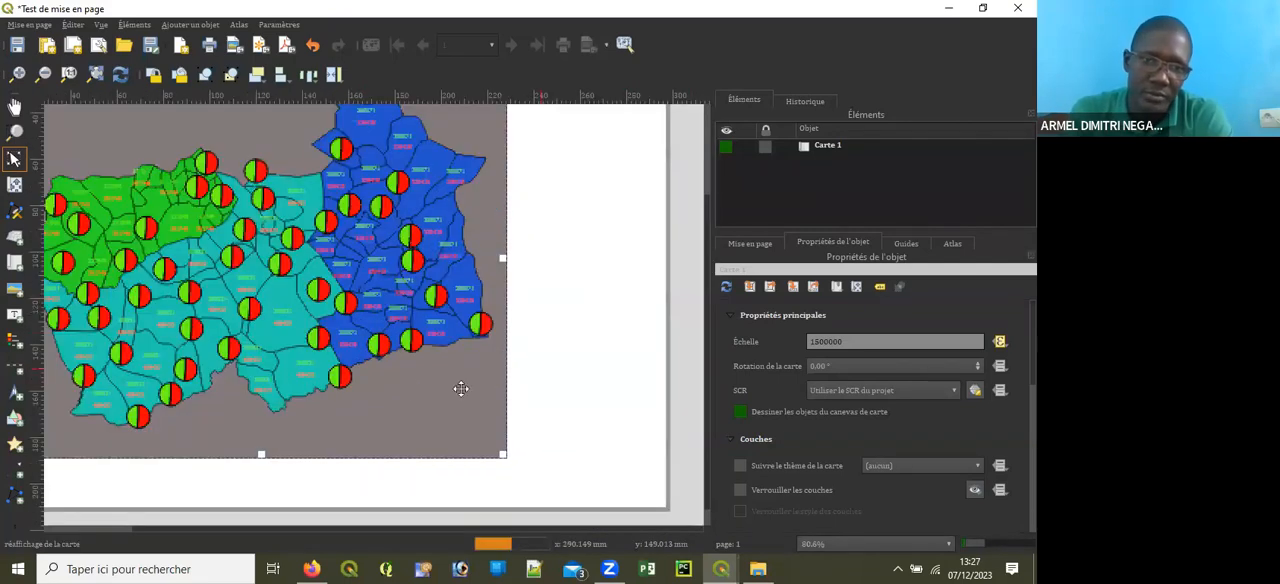
{"action": "key", "text": "Down"}
{"action": "key", "text": "Down"}
{"action": "key", "text": "Down"}
{"action": "key", "text": "Down"}
{"action": "key", "text": "Up"}
{"action": "key", "text": "Up"}
{"action": "key", "text": "Up"}
{"action": "key", "text": "Up"}
{"action": "key", "text": "Up"}
{"action": "key", "text": "Up"}
{"action": "key", "text": "Up"}
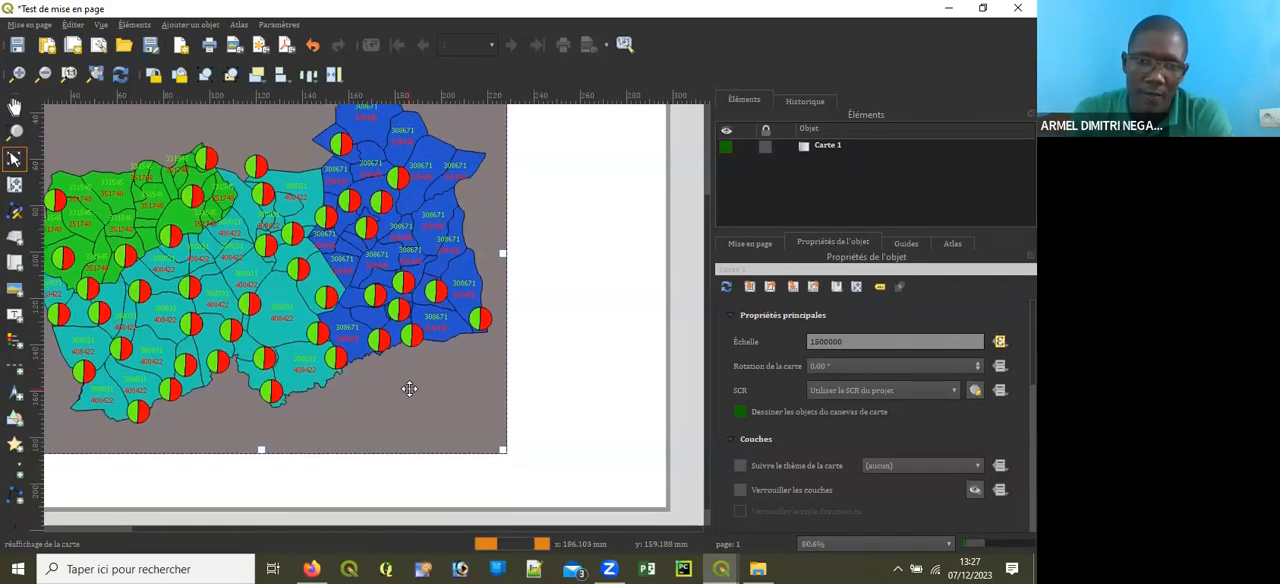
{"action": "scroll", "coordinate": [484, 400], "scroll_direction": "down", "scroll_amount": 1}
{"action": "scroll", "coordinate": [486, 395], "scroll_direction": "up", "scroll_amount": 1}
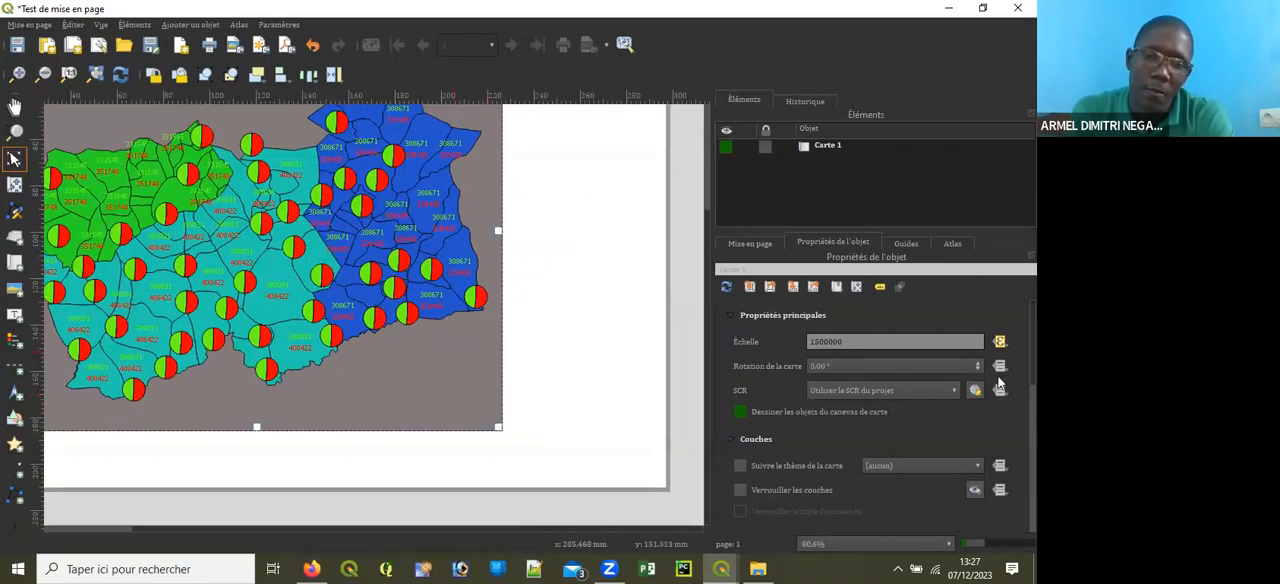
{"action": "scroll", "coordinate": [417, 343], "scroll_direction": "up", "scroll_amount": 2}
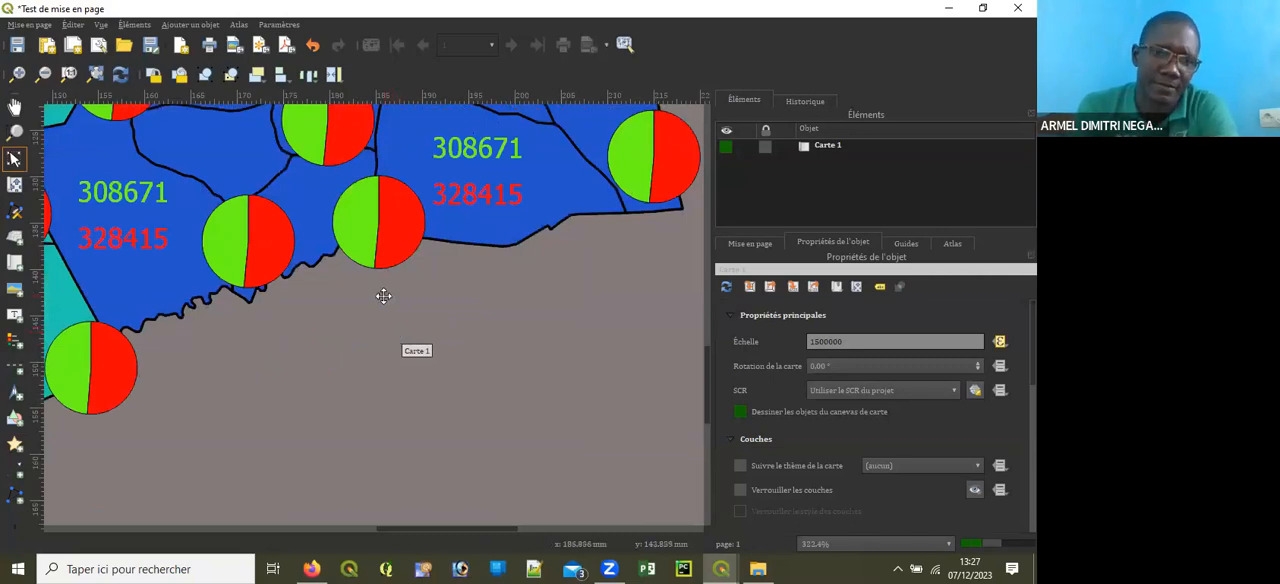
{"action": "scroll", "coordinate": [383, 294], "scroll_direction": "up", "scroll_amount": 1}
{"action": "scroll", "coordinate": [383, 294], "scroll_direction": "down", "scroll_amount": 4}
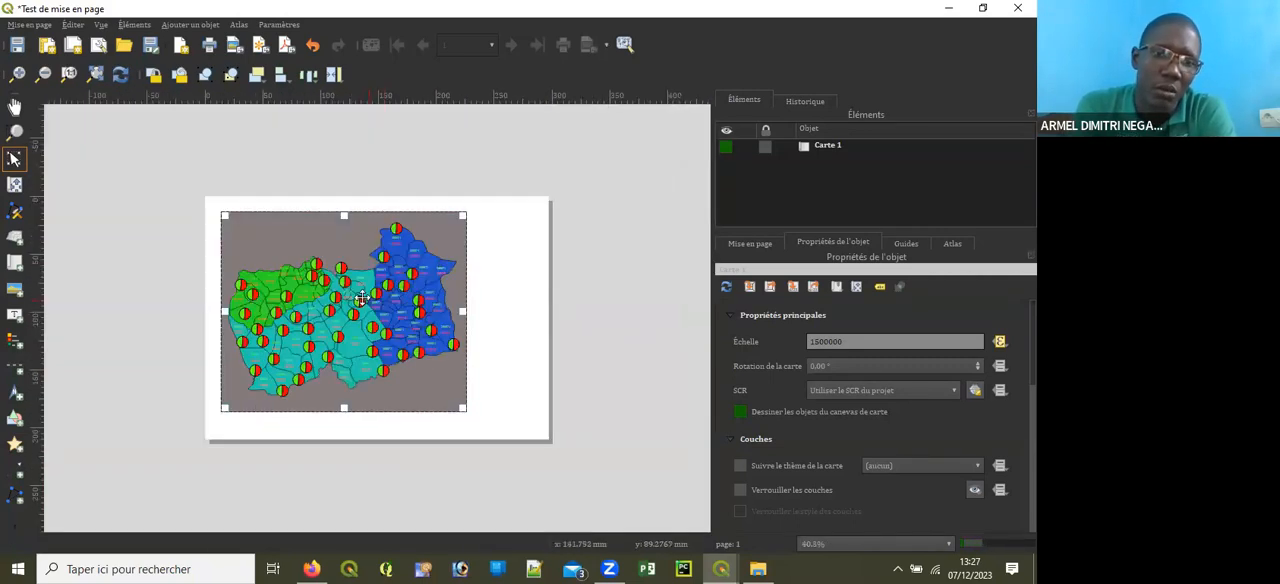
{"action": "scroll", "coordinate": [363, 299], "scroll_direction": "up", "scroll_amount": 1}
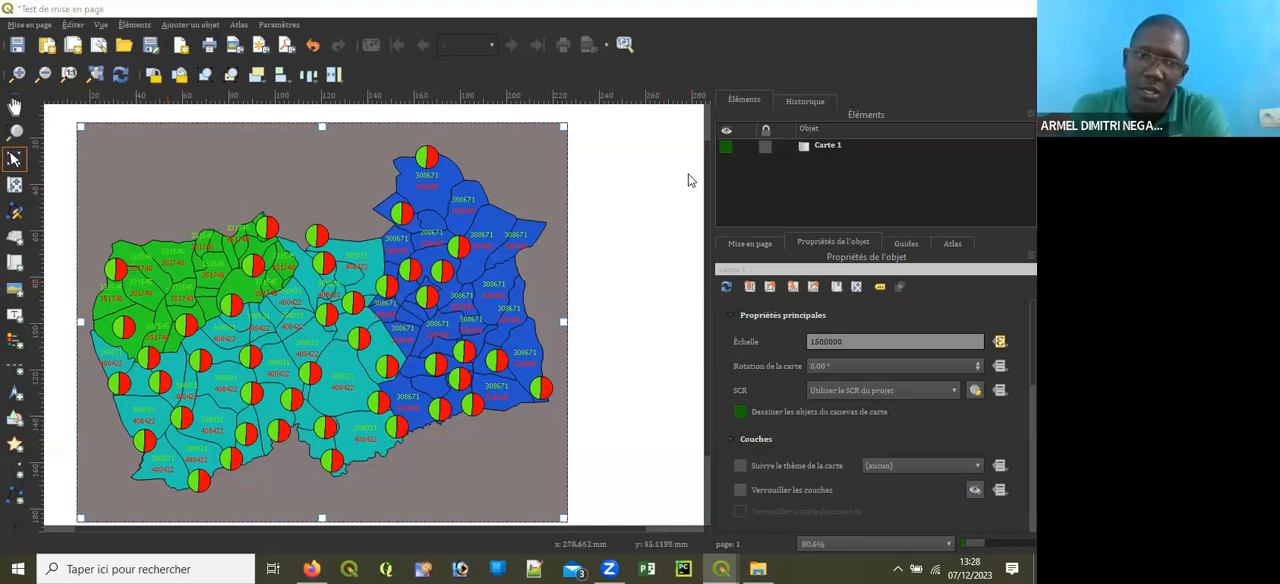
Step: Switch to the main QGIS project window and compare the pie charts and values there at different zoom levels
{"action": "left_click", "coordinate": [949, 8]}
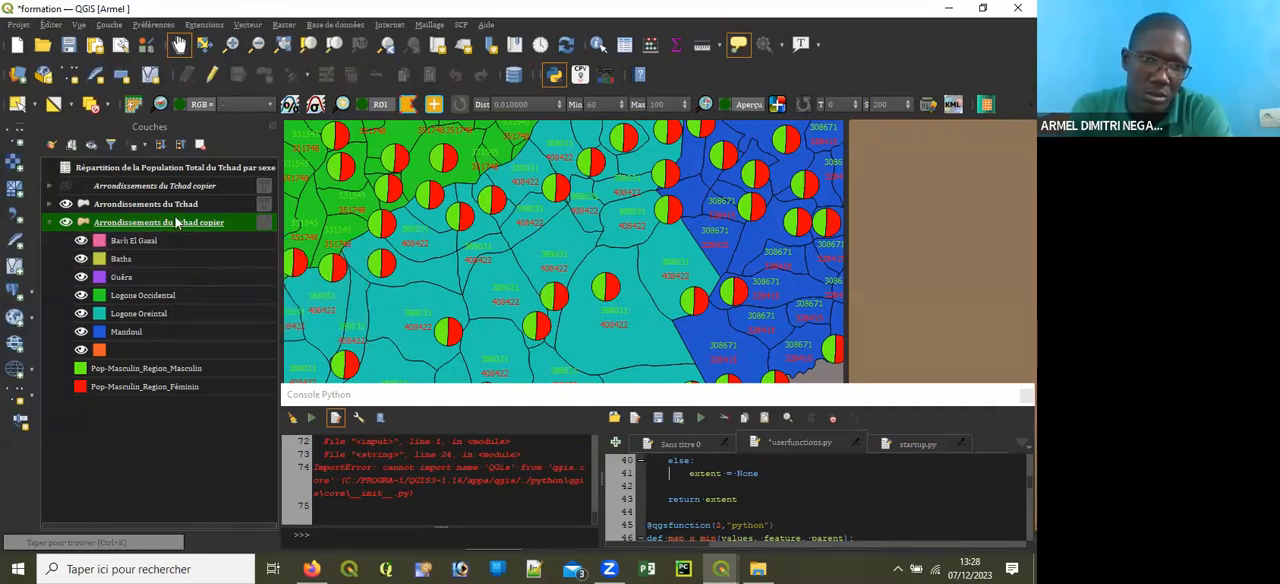
{"action": "scroll", "coordinate": [505, 255], "scroll_direction": "down", "scroll_amount": 2}
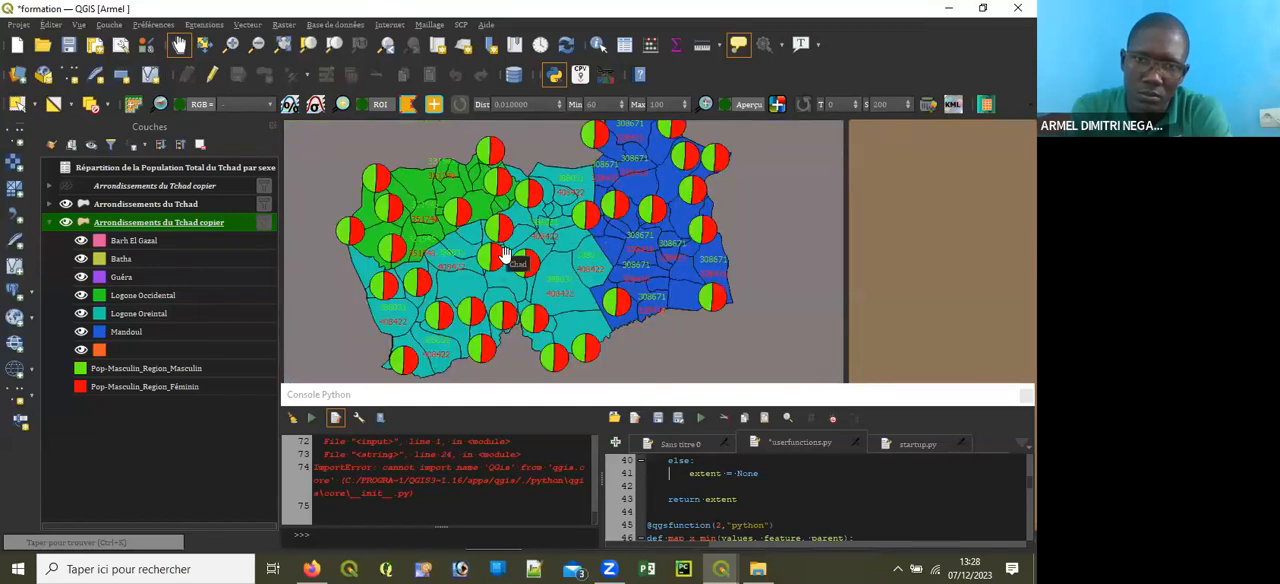
{"action": "scroll", "coordinate": [487, 273], "scroll_direction": "up", "scroll_amount": 3}
{"action": "scroll", "coordinate": [490, 276], "scroll_direction": "down", "scroll_amount": 1}
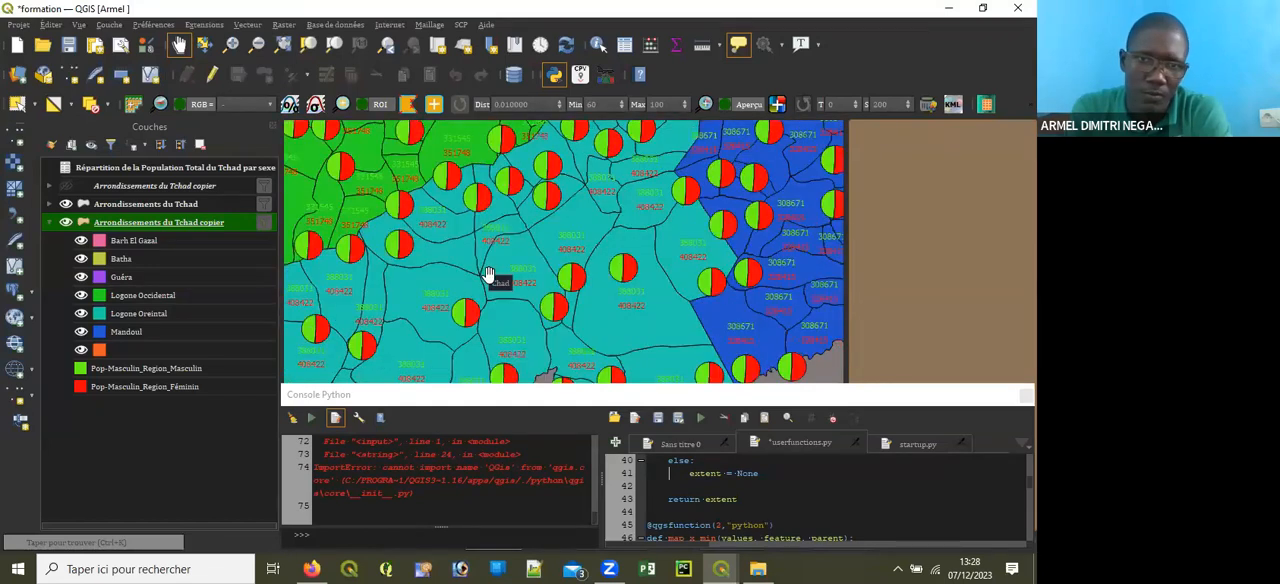
Step: Select a single arrondissement polygon of the Arrondissements du Tchad copier layer in the Logone Oriental area of the map
{"action": "right_click", "coordinate": [153, 222]}
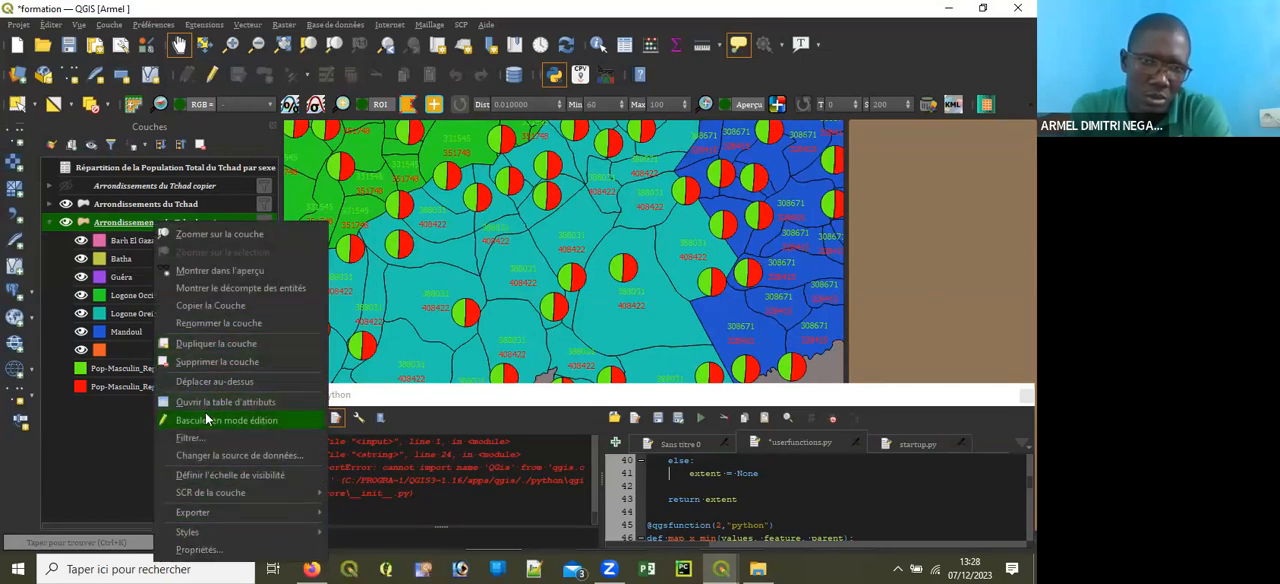
{"action": "left_click", "coordinate": [419, 289]}
{"action": "left_click_drag", "start_coordinate": [420, 290], "coordinate": [446, 316]}
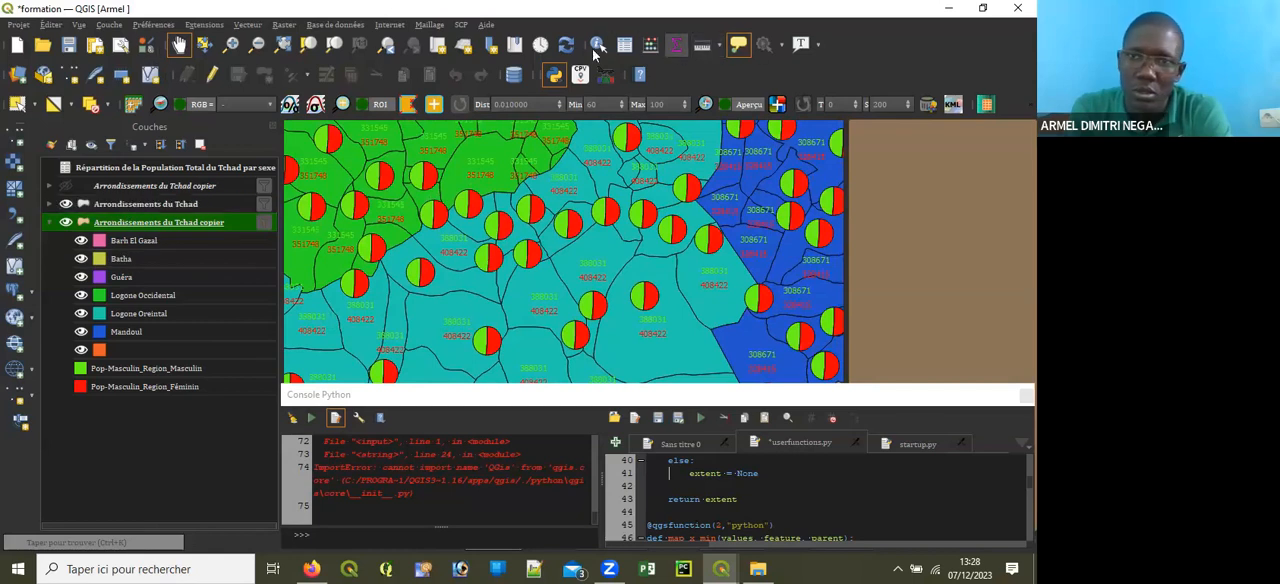
{"action": "left_click", "coordinate": [17, 104]}
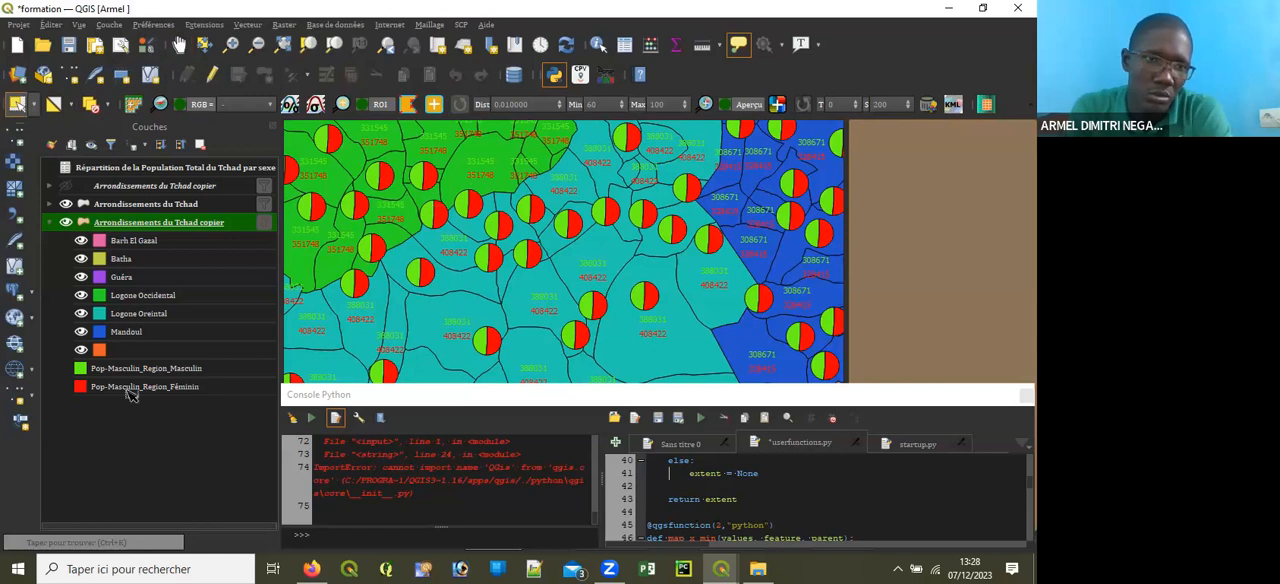
{"action": "left_click", "coordinate": [482, 257]}
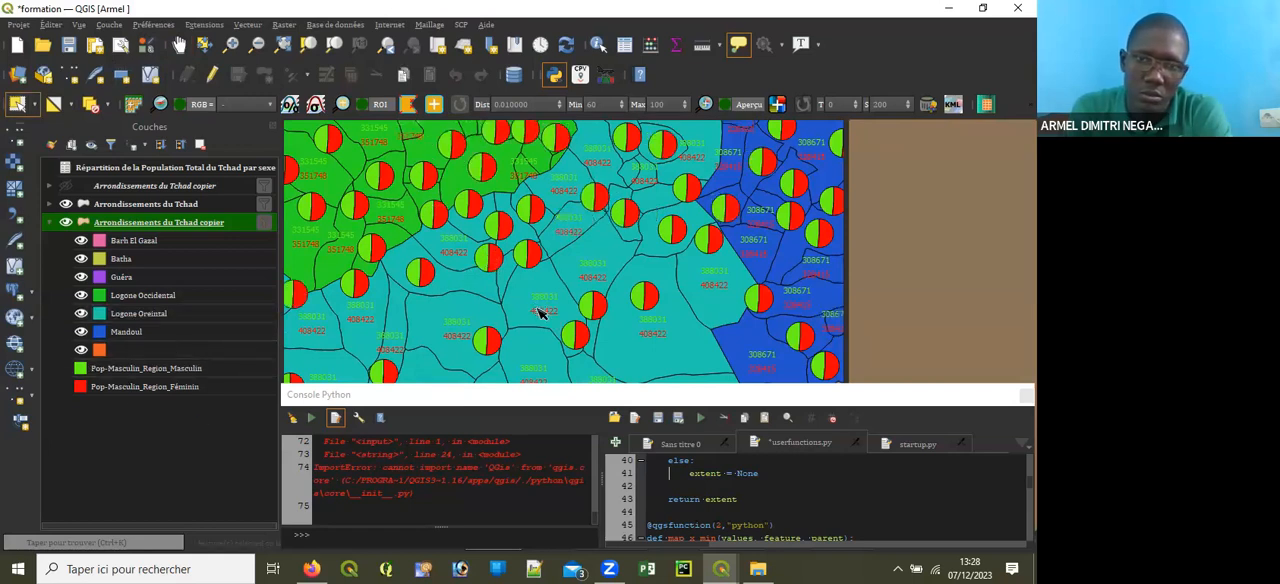
{"action": "scroll", "coordinate": [535, 272], "scroll_direction": "up", "scroll_amount": 3}
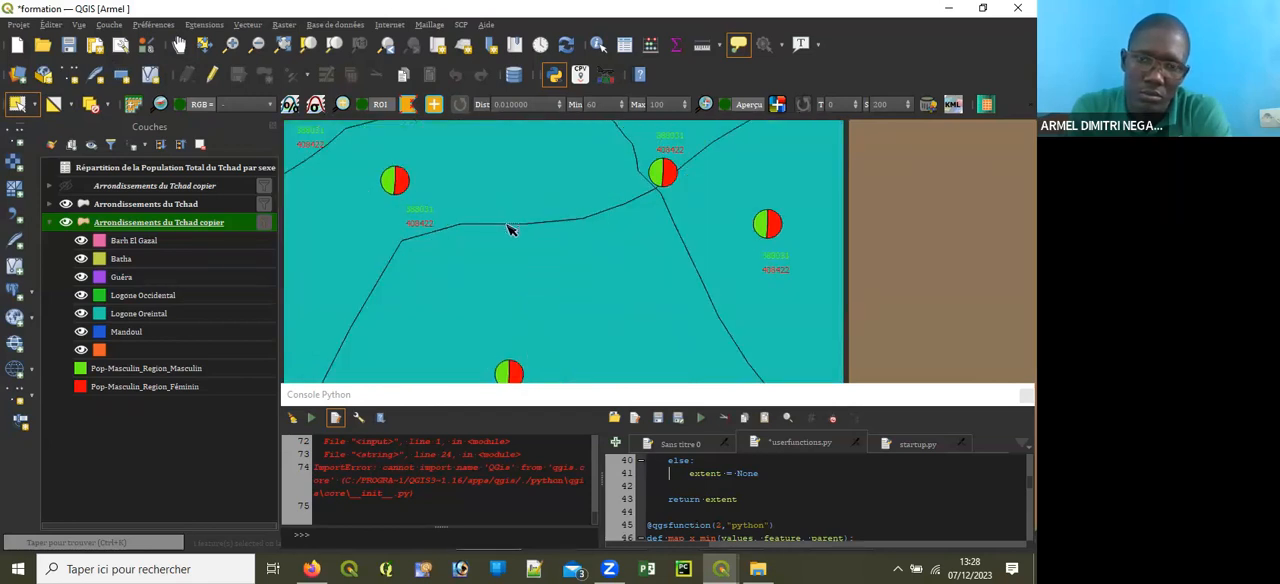
{"action": "scroll", "coordinate": [429, 269], "scroll_direction": "down", "scroll_amount": 3}
{"action": "scroll", "coordinate": [445, 258], "scroll_direction": "up", "scroll_amount": 3}
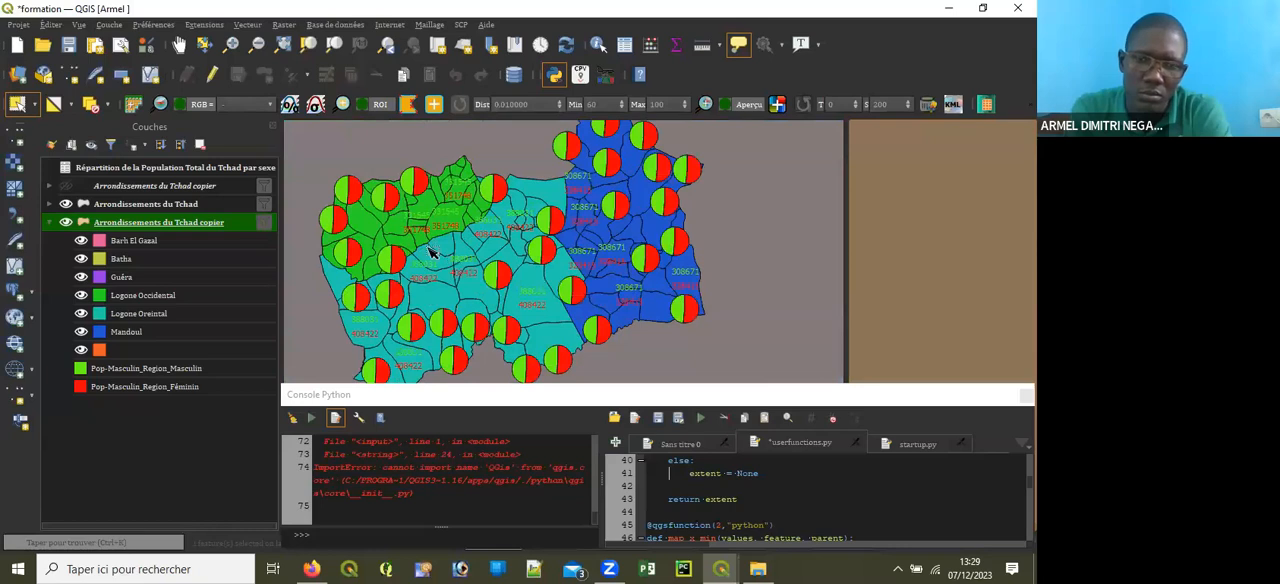
{"action": "left_click", "coordinate": [240, 243]}
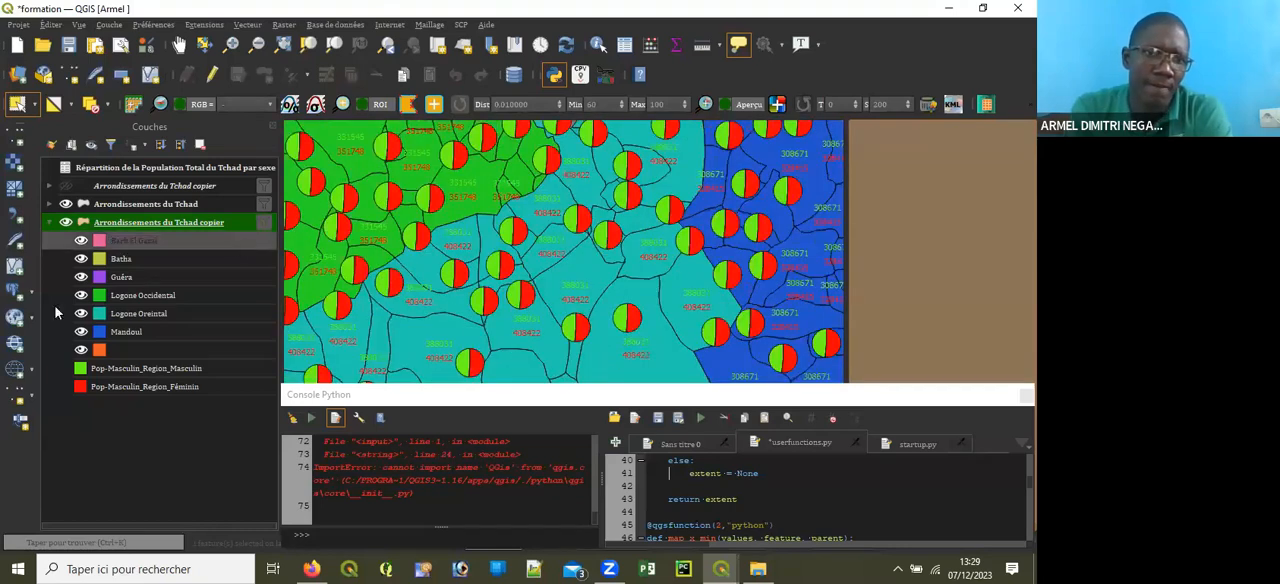
{"action": "left_click", "coordinate": [49, 222]}
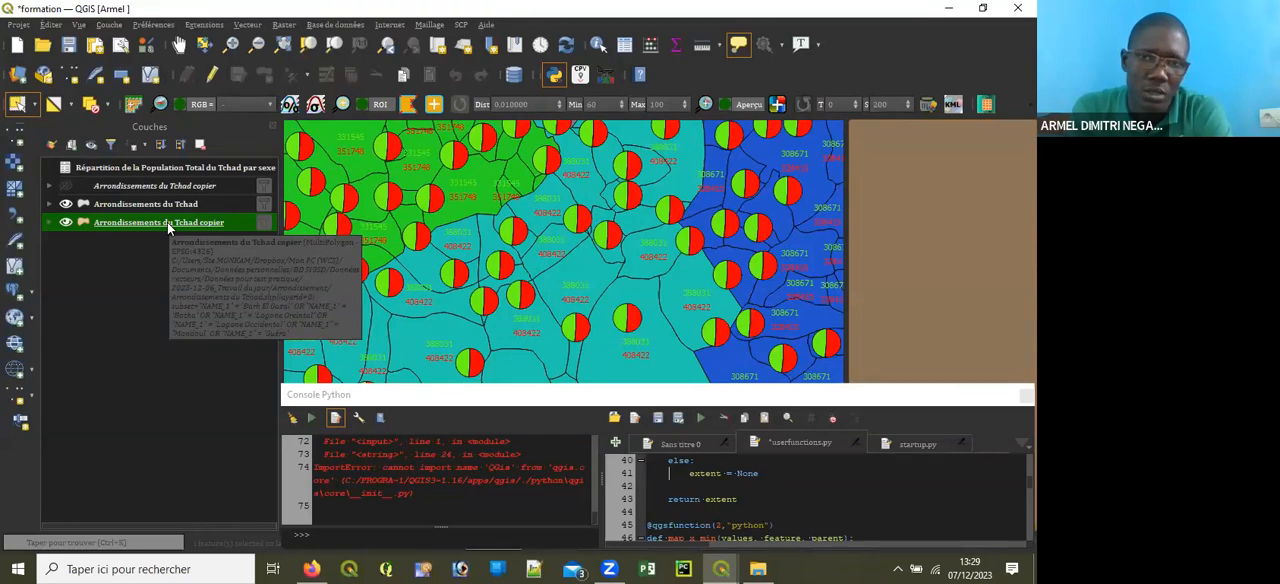
{"action": "left_click", "coordinate": [41, 223]}
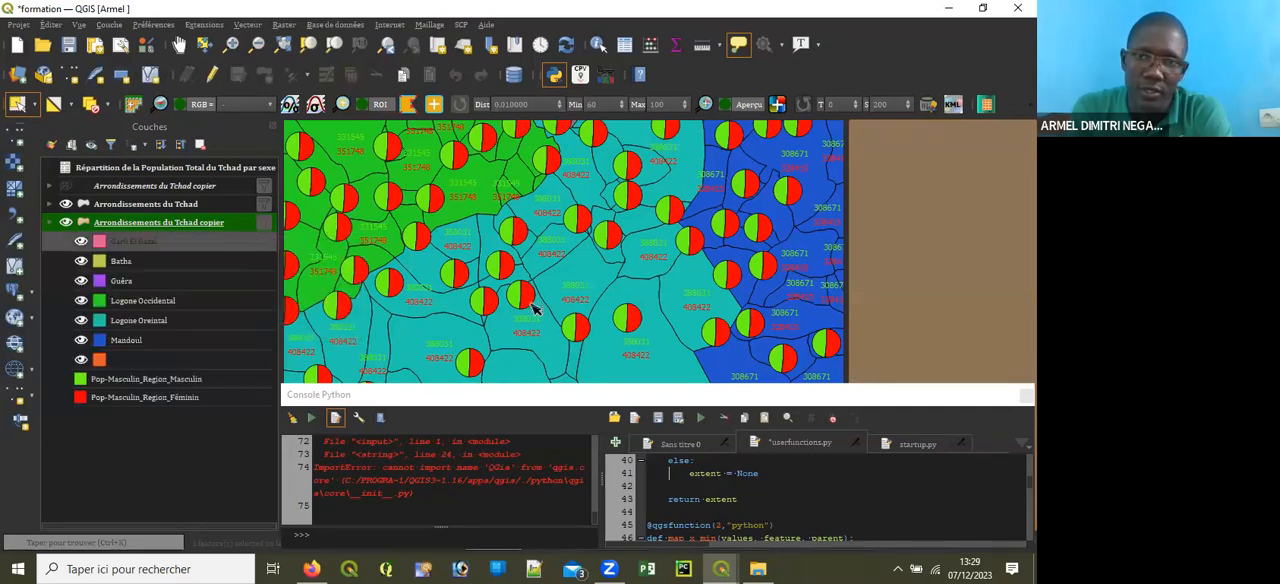
Step: Examine the pie charts and population values across the map in the Test de mise en page layout, then return to the main QGIS project
{"action": "scroll", "coordinate": [622, 245], "scroll_direction": "down", "scroll_amount": 2}
{"action": "scroll", "coordinate": [622, 245], "scroll_direction": "up", "scroll_amount": 4}
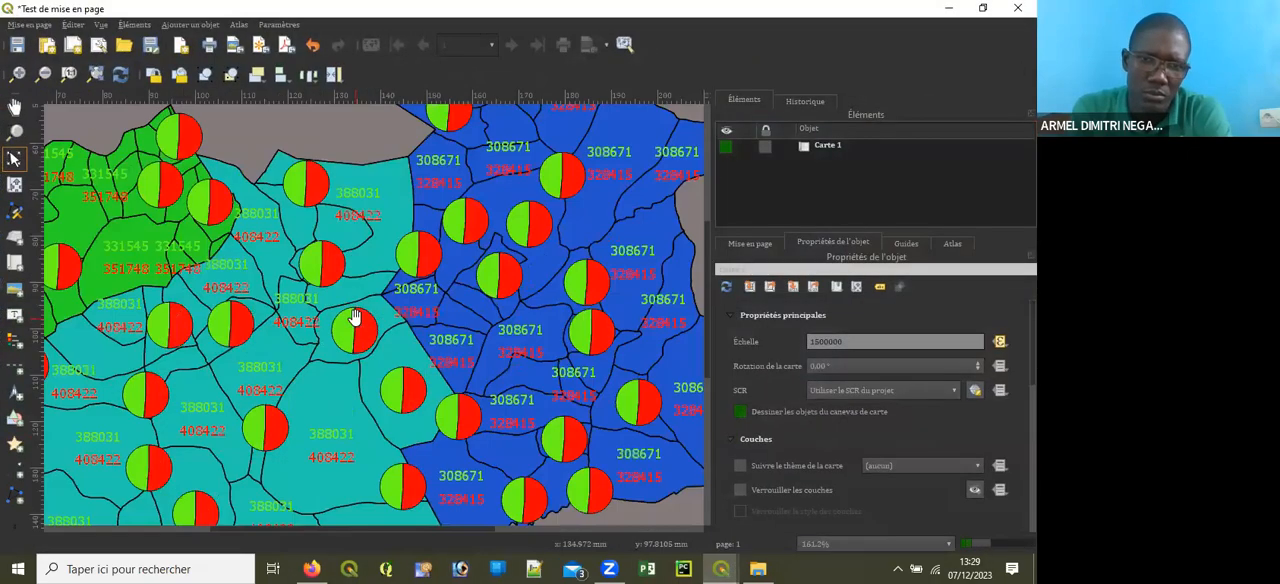
{"action": "scroll", "coordinate": [355, 318], "scroll_direction": "down", "scroll_amount": 2}
{"action": "scroll", "coordinate": [471, 284], "scroll_direction": "up", "scroll_amount": 3}
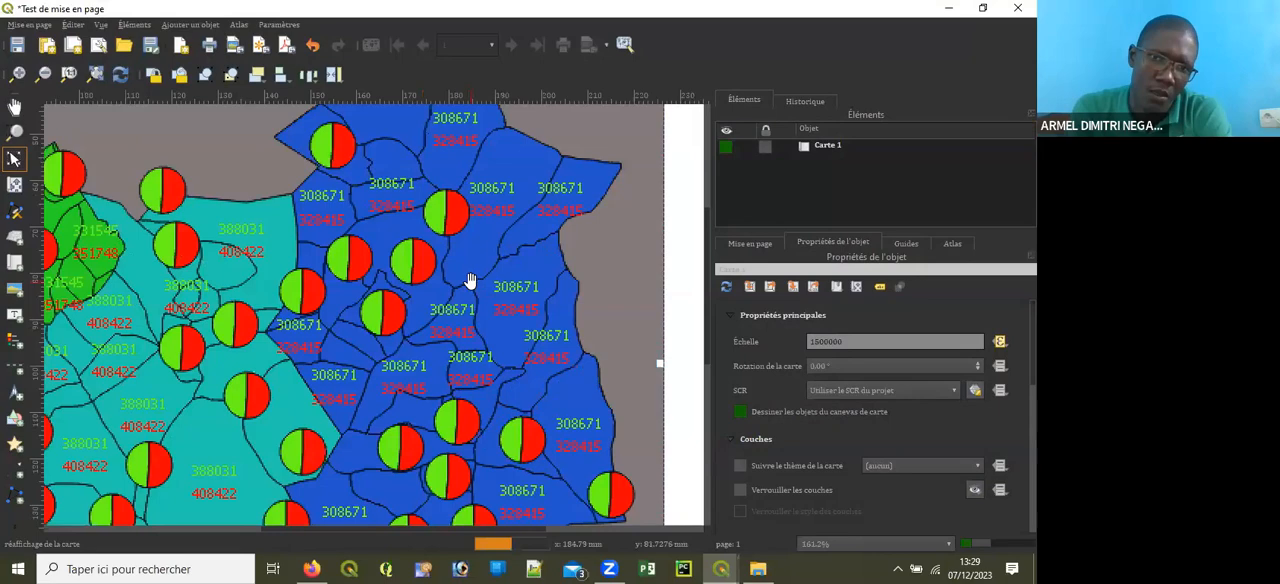
{"action": "scroll", "coordinate": [471, 284], "scroll_direction": "up", "scroll_amount": 2}
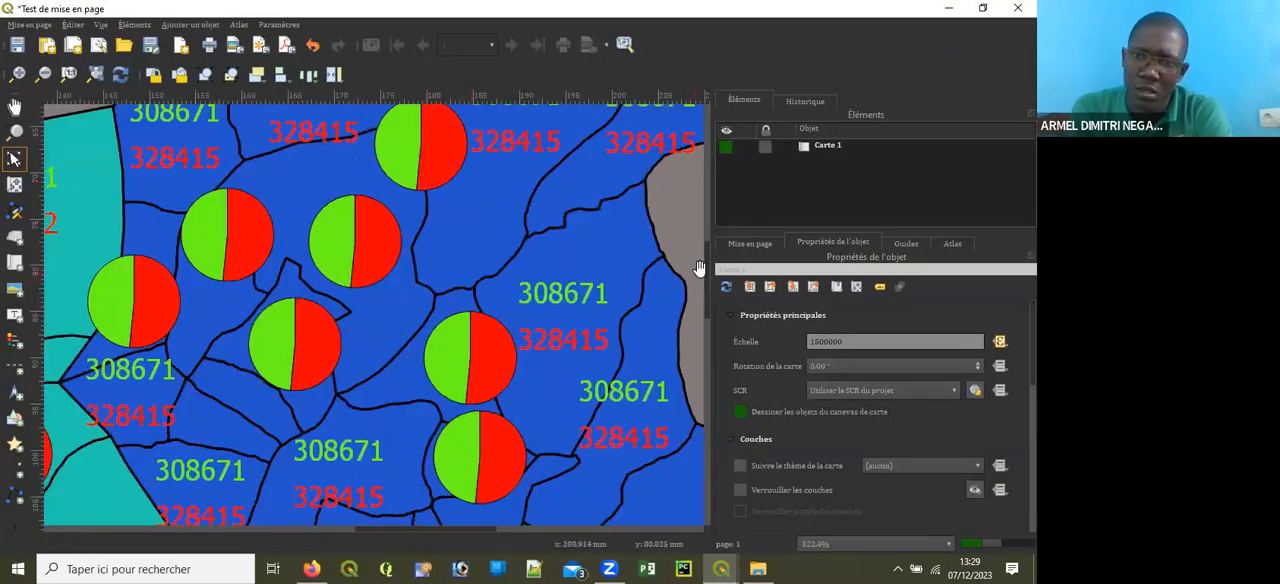
{"action": "left_click_drag", "start_coordinate": [707, 243], "coordinate": [674, 241]}
{"action": "scroll", "coordinate": [674, 241], "scroll_direction": "down", "scroll_amount": 5}
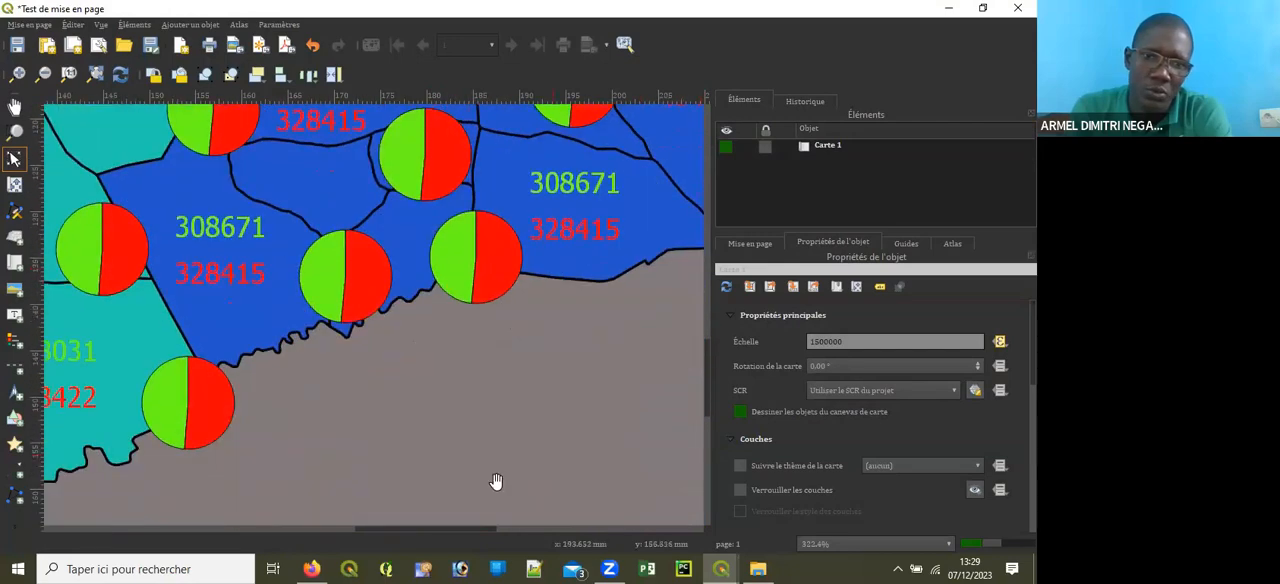
{"action": "left_click_drag", "start_coordinate": [383, 528], "coordinate": [286, 524]}
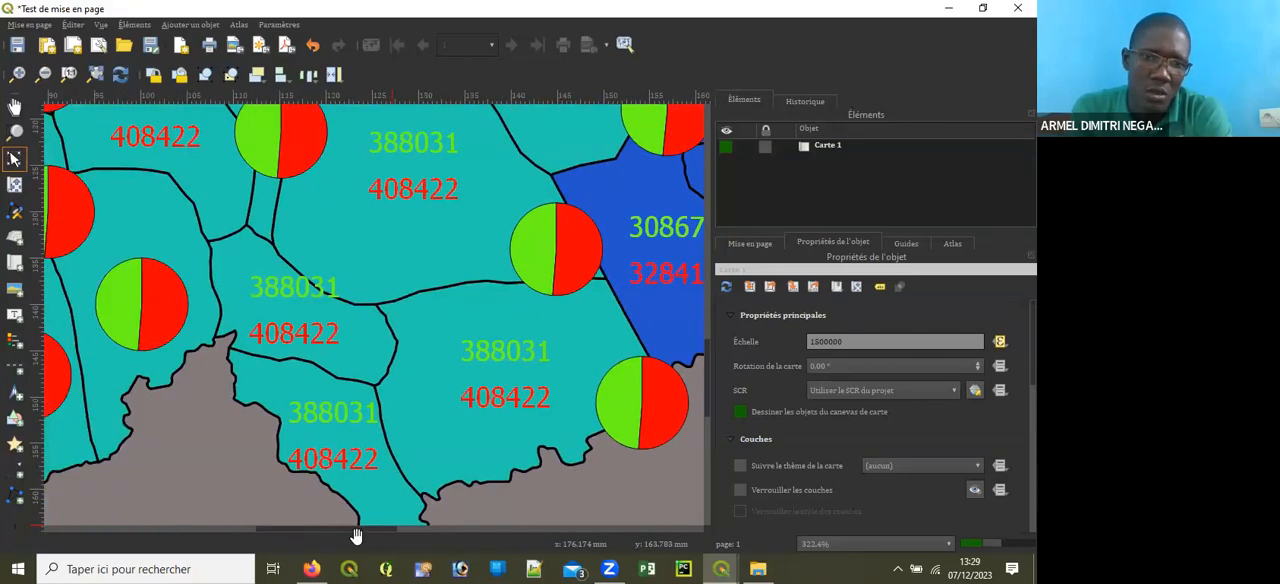
{"action": "left_click_drag", "start_coordinate": [706, 357], "coordinate": [308, 113]}
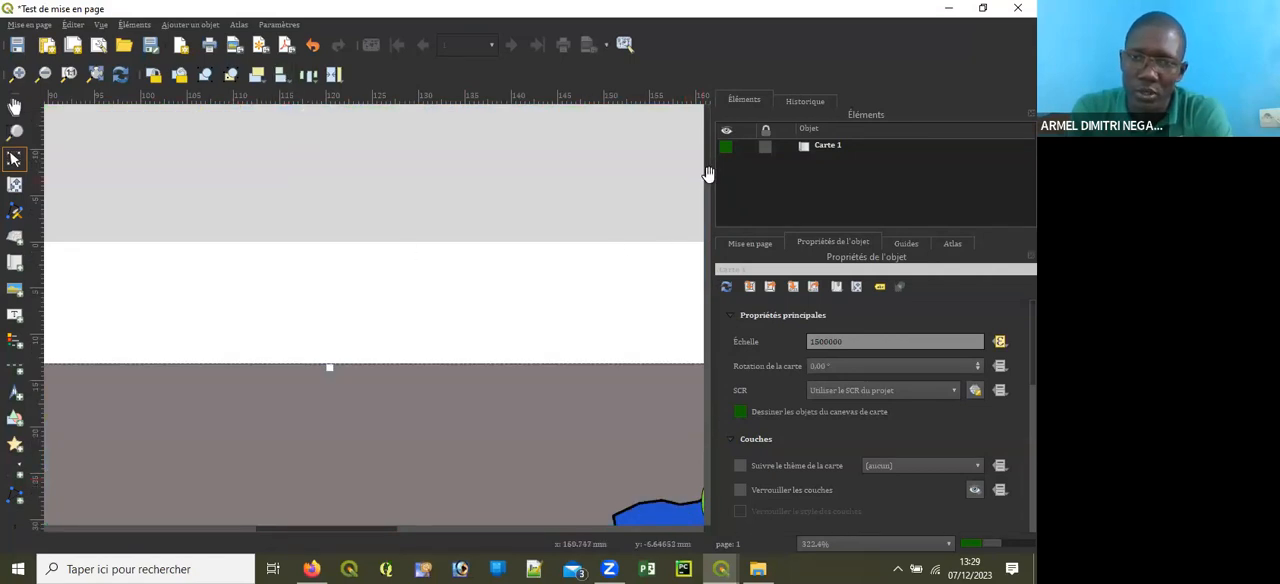
{"action": "scroll", "coordinate": [437, 285], "scroll_direction": "down", "scroll_amount": 2}
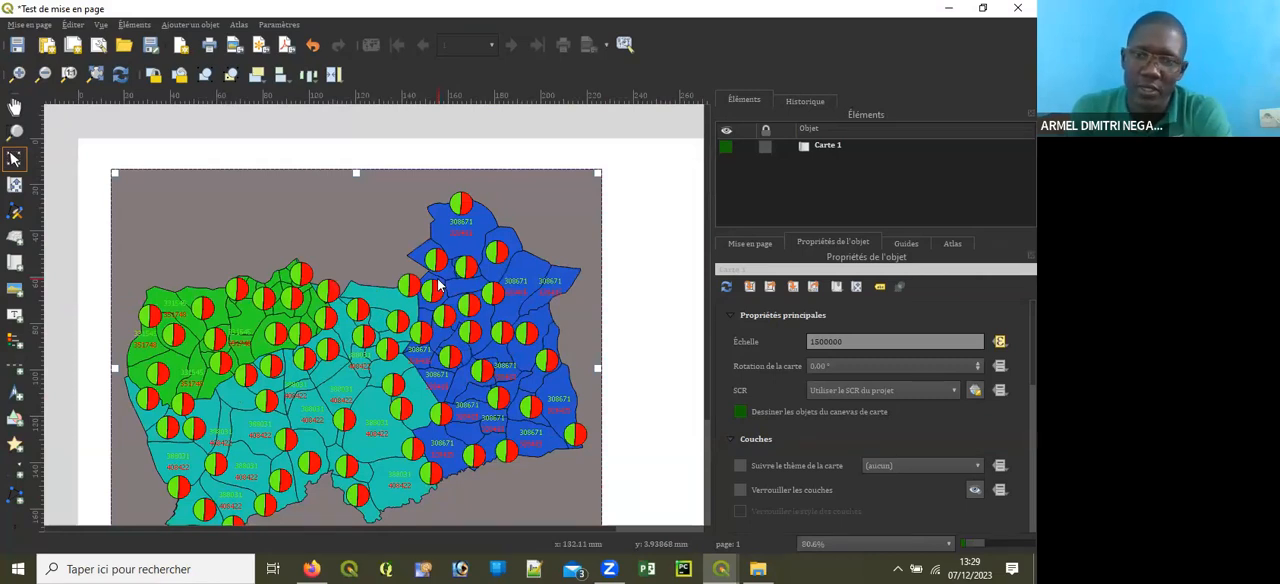
{"action": "left_click", "coordinate": [948, 9]}
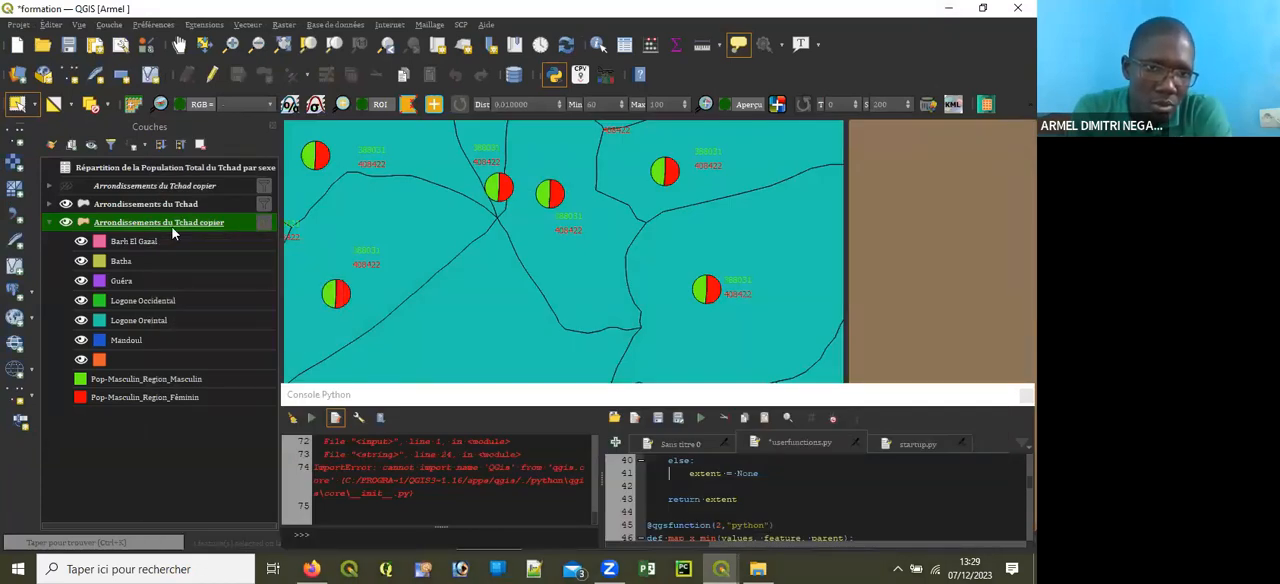
Step: Enable editing in the attribute table of Arrondissements du Tchad copier and review its male and female population columns
{"action": "left_click", "coordinate": [626, 50]}
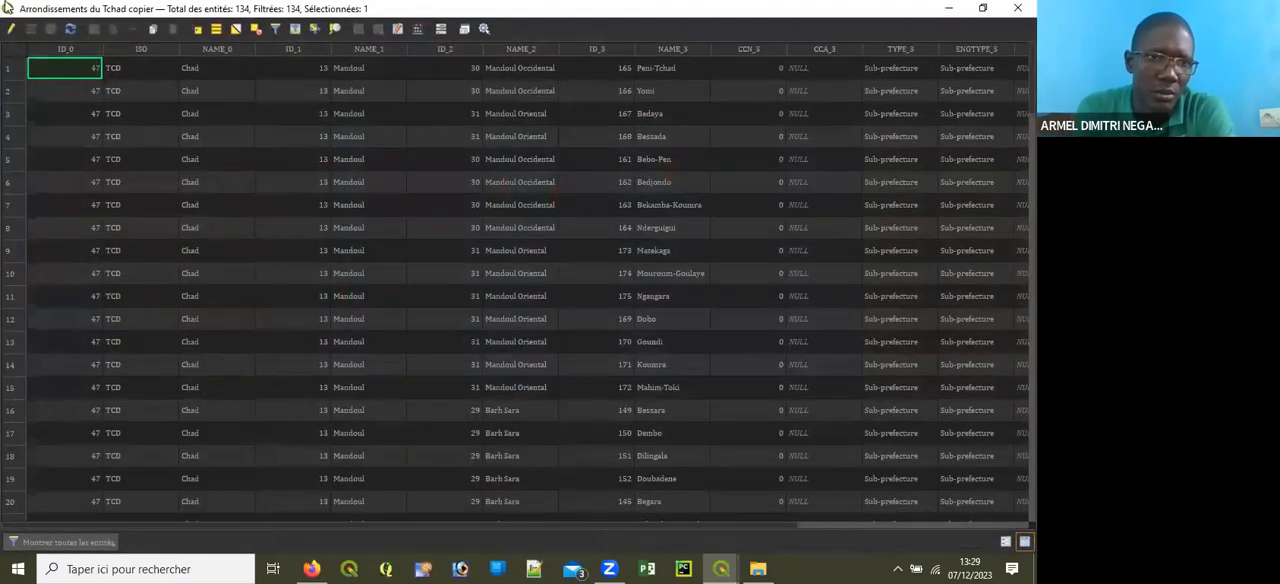
{"action": "left_click", "coordinate": [13, 29]}
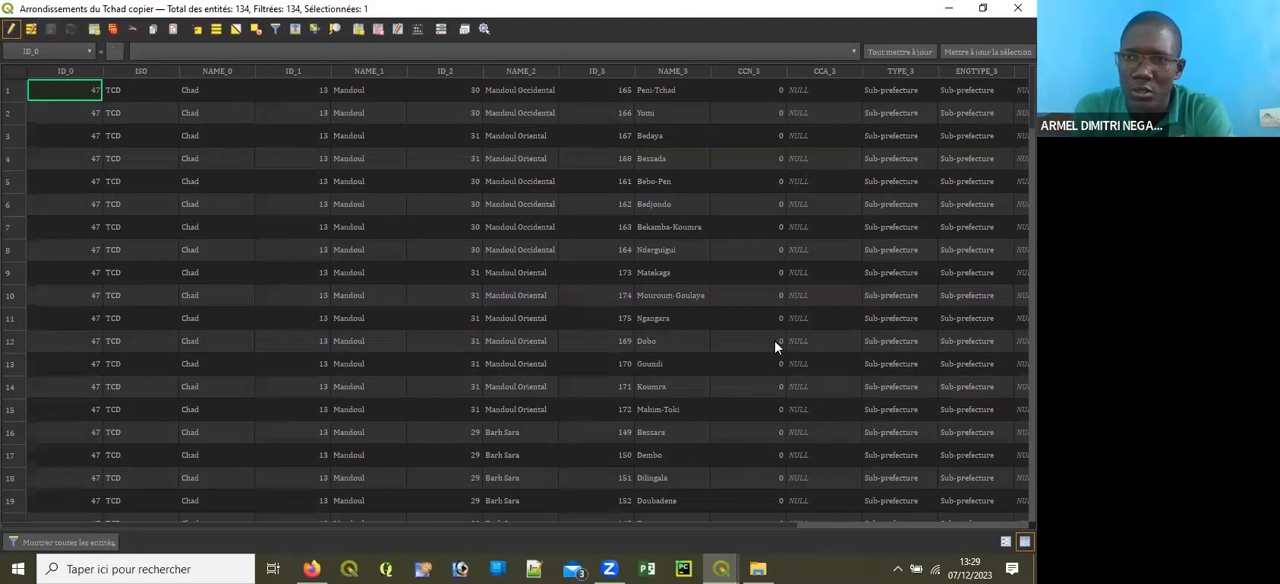
{"action": "left_click_drag", "start_coordinate": [601, 523], "coordinate": [938, 529]}
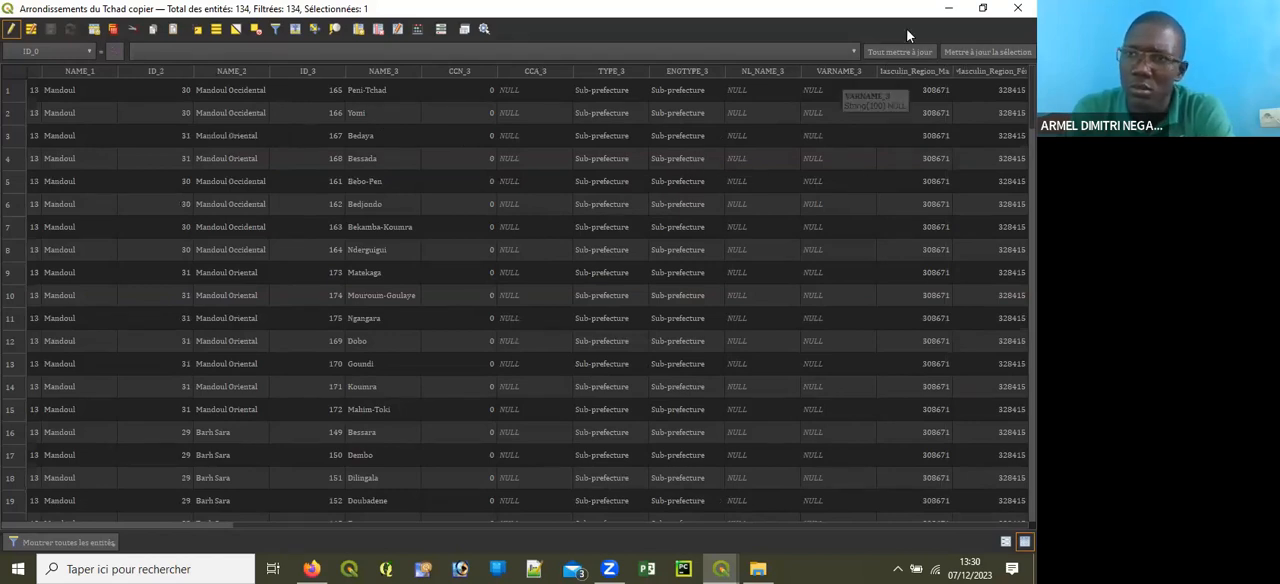
{"action": "left_click", "coordinate": [1018, 8]}
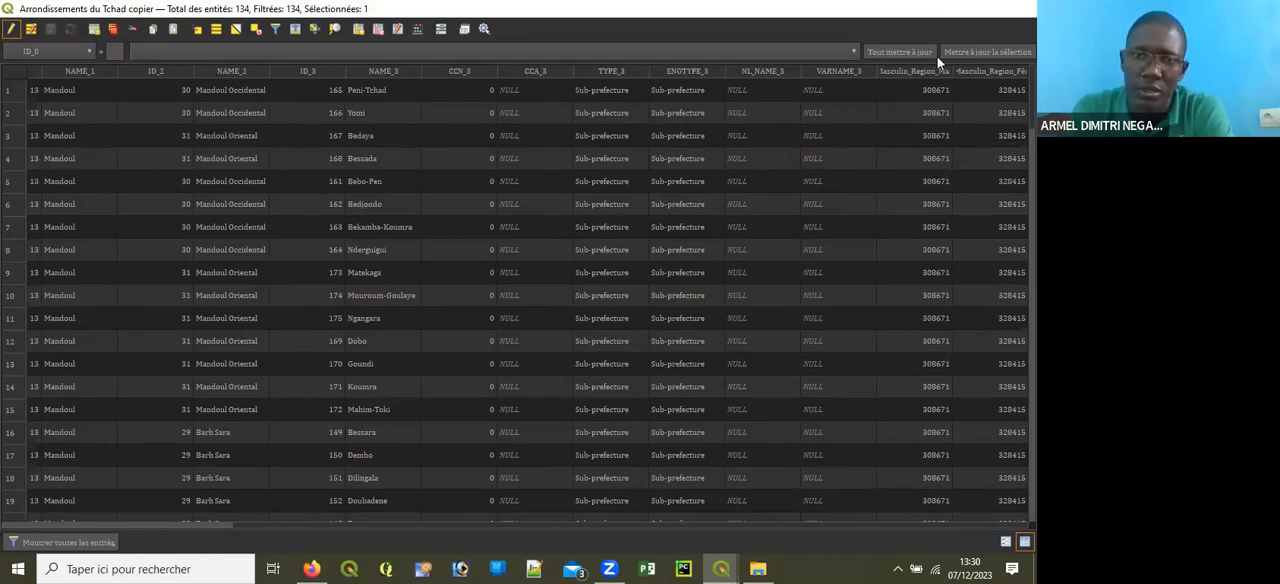
Step: Select all arrondissements in the southern block covering Logone Occidental, Logone Oriental and Mandoul with one selection rectangle
{"action": "scroll", "coordinate": [526, 289], "scroll_direction": "down", "scroll_amount": 3}
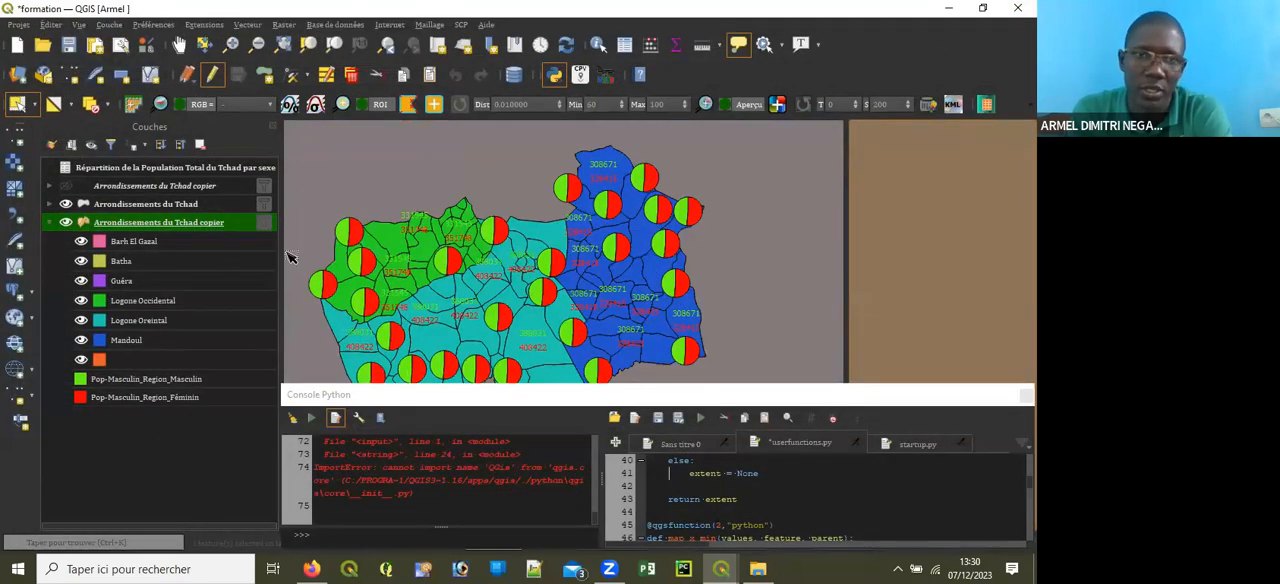
{"action": "scroll", "coordinate": [594, 198], "scroll_direction": "down", "scroll_amount": 2}
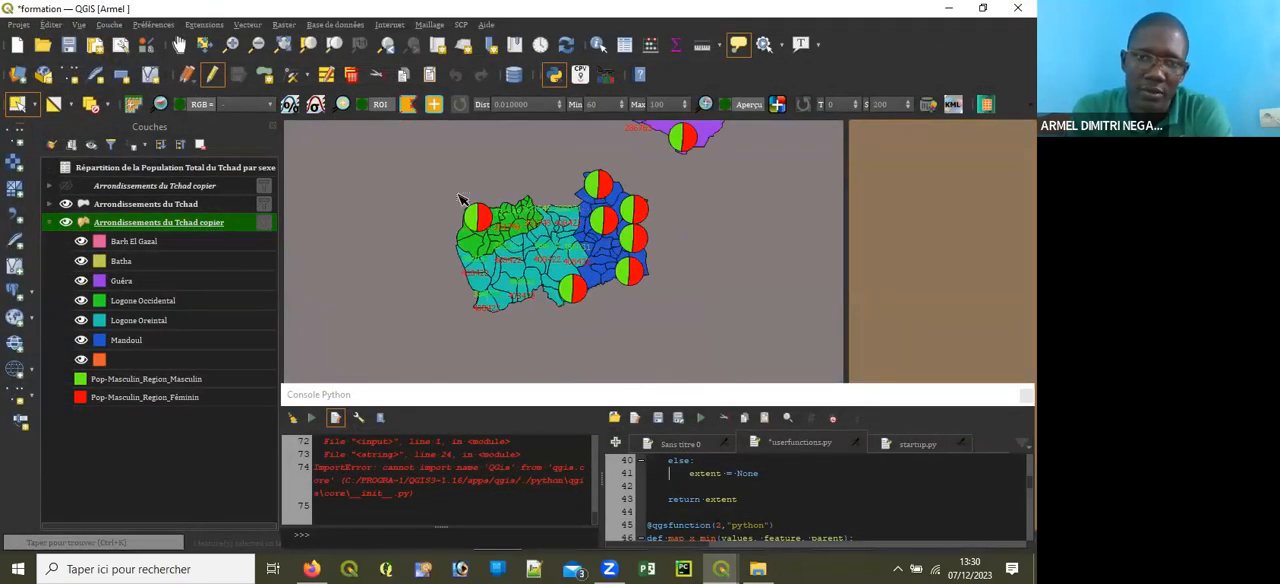
{"action": "left_click_drag", "start_coordinate": [437, 182], "coordinate": [670, 300]}
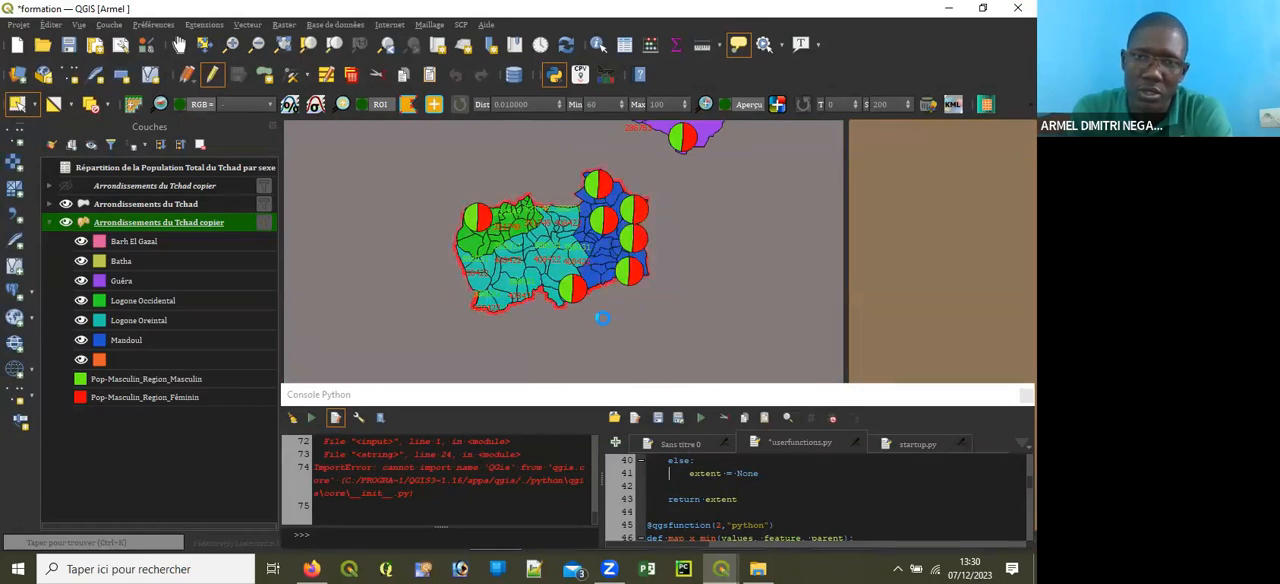
{"action": "scroll", "coordinate": [563, 307], "scroll_direction": "up", "scroll_amount": 2}
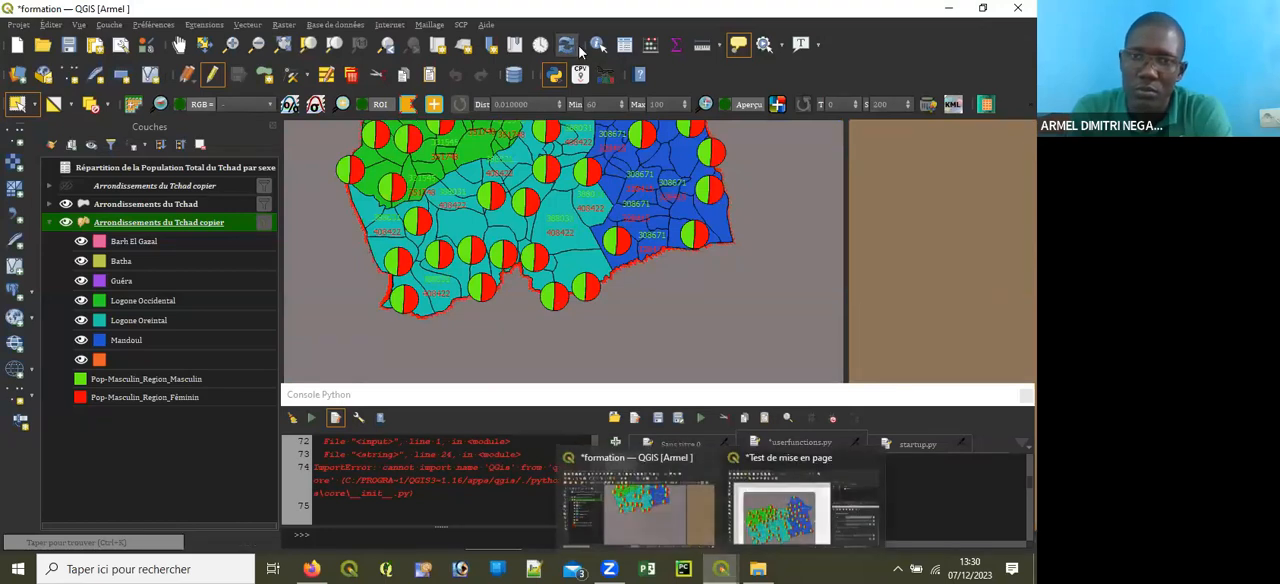
Step: Filter the layer's attribute table to show only the selected features and bring the male and female population columns into view
{"action": "left_click", "coordinate": [624, 44]}
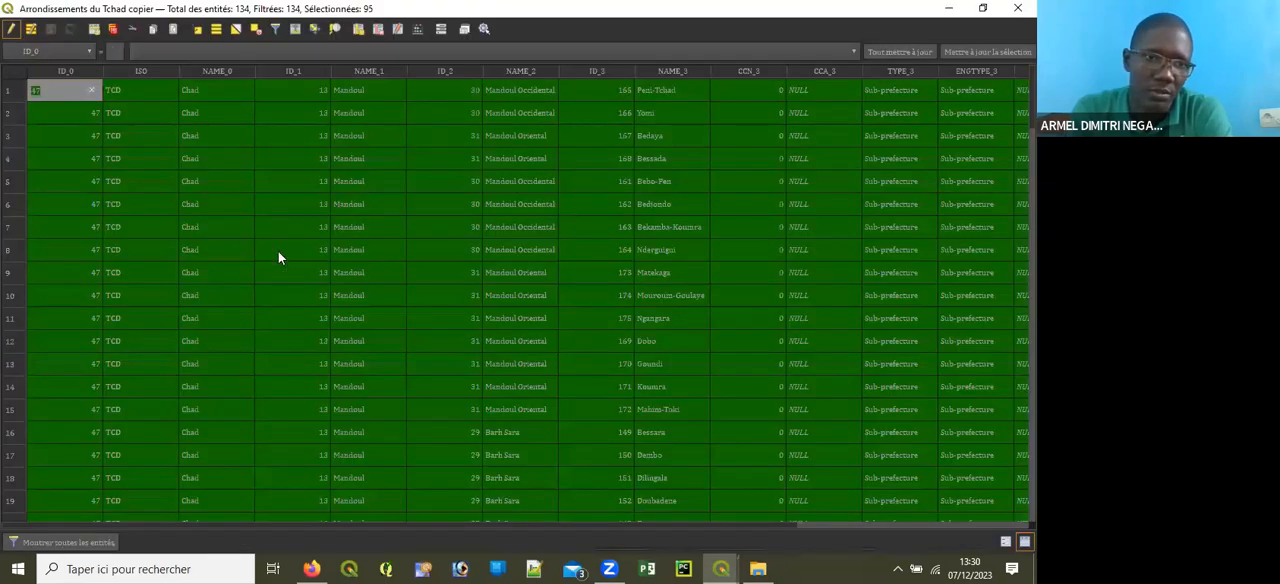
{"action": "scroll", "coordinate": [300, 265], "scroll_direction": "down", "scroll_amount": 20}
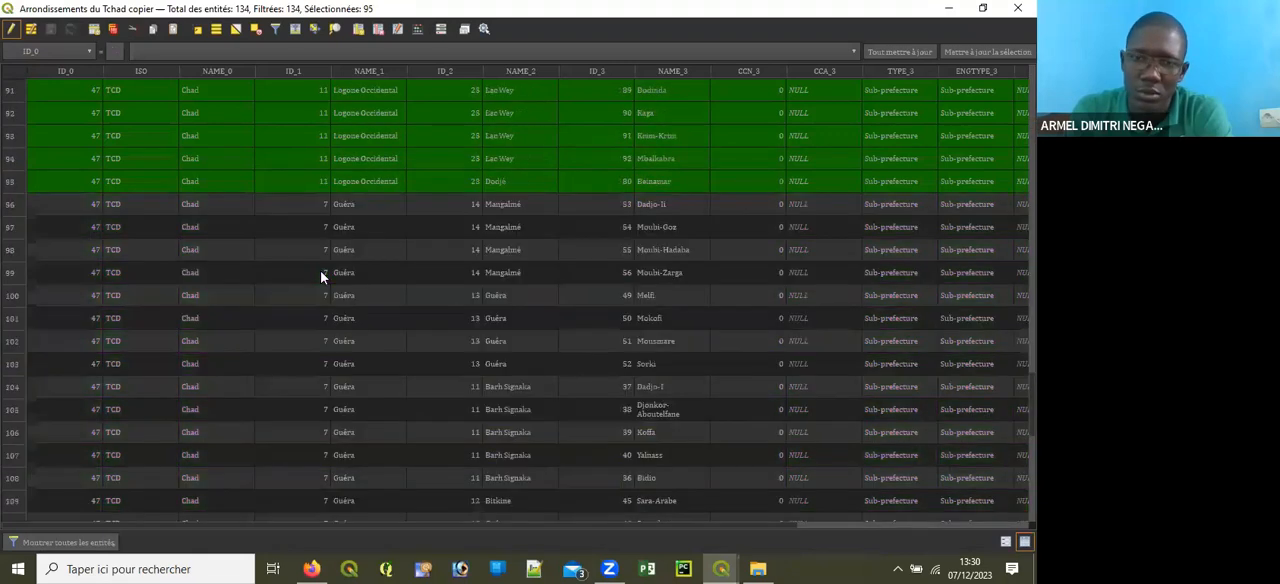
{"action": "scroll", "coordinate": [320, 270], "scroll_direction": "up", "scroll_amount": 5}
{"action": "left_click", "coordinate": [68, 542]}
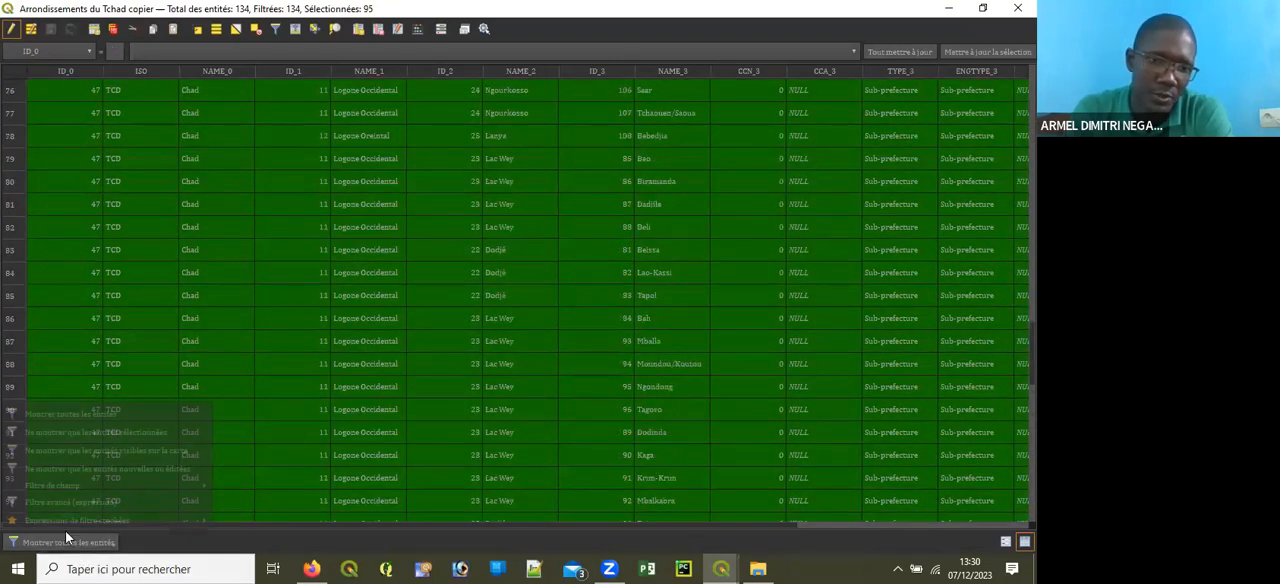
{"action": "left_click", "coordinate": [91, 436]}
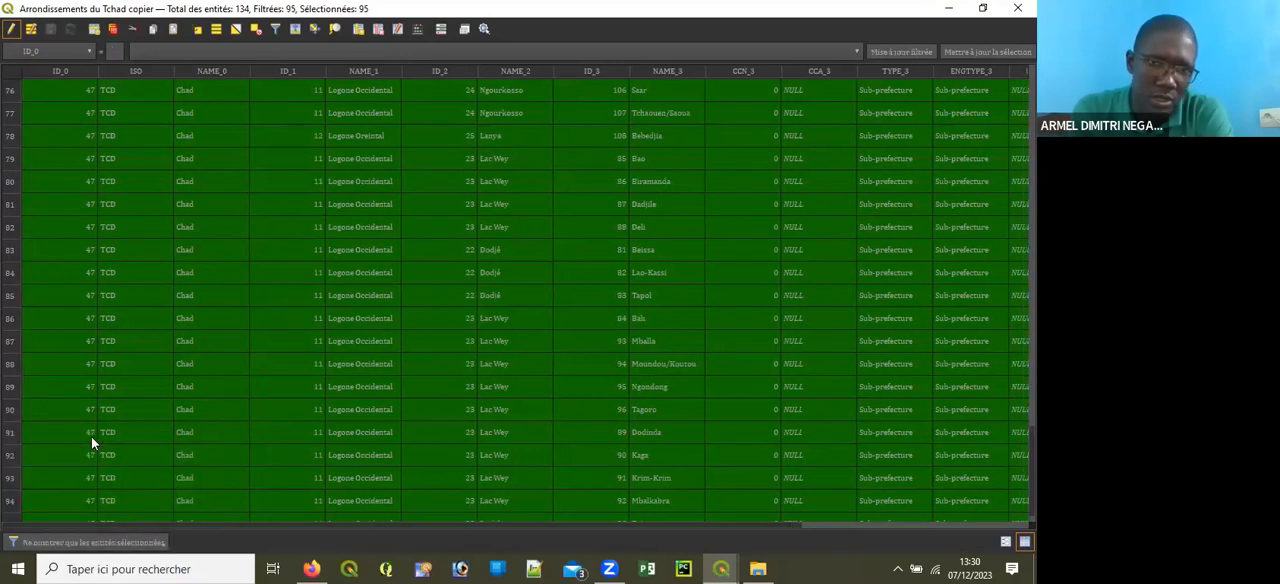
{"action": "scroll", "coordinate": [506, 338], "scroll_direction": "up", "scroll_amount": 19}
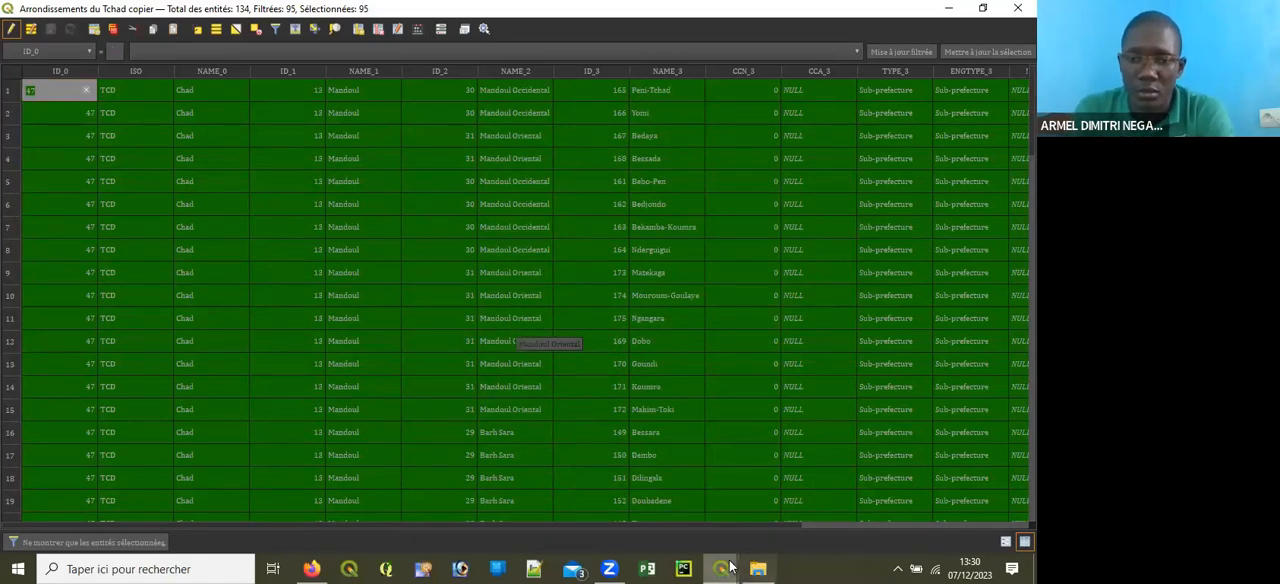
{"action": "left_click_drag", "start_coordinate": [694, 528], "coordinate": [1000, 526]}
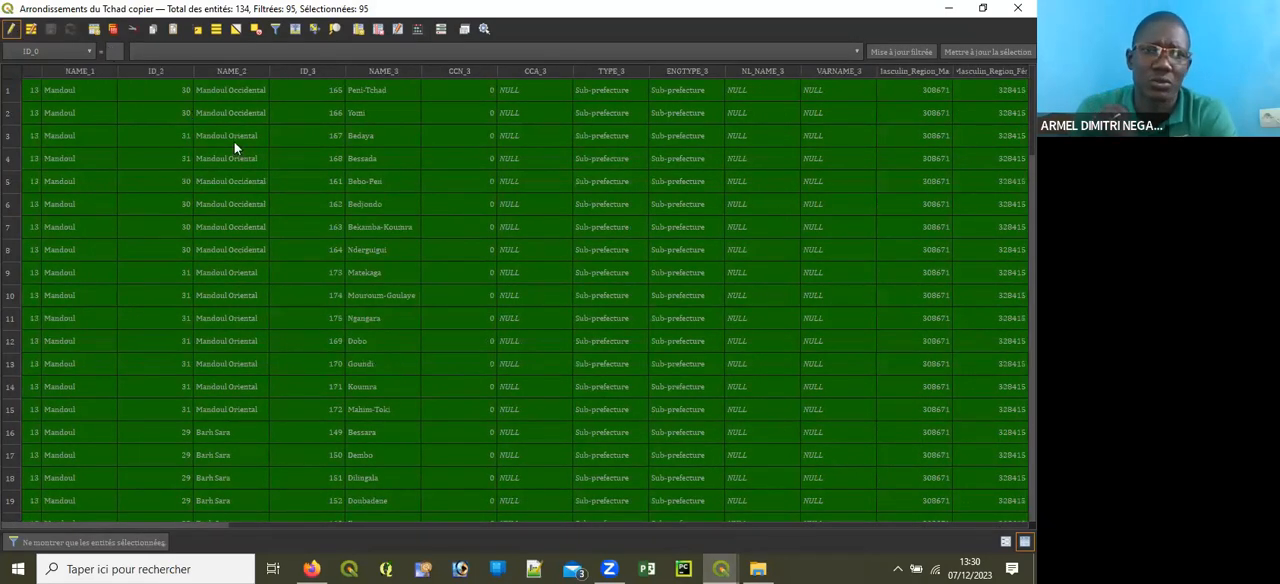
Step: Restart editing of the selected features, try to delete the first male population value, and stop editing with the selection cleared
{"action": "left_click", "coordinate": [920, 97]}
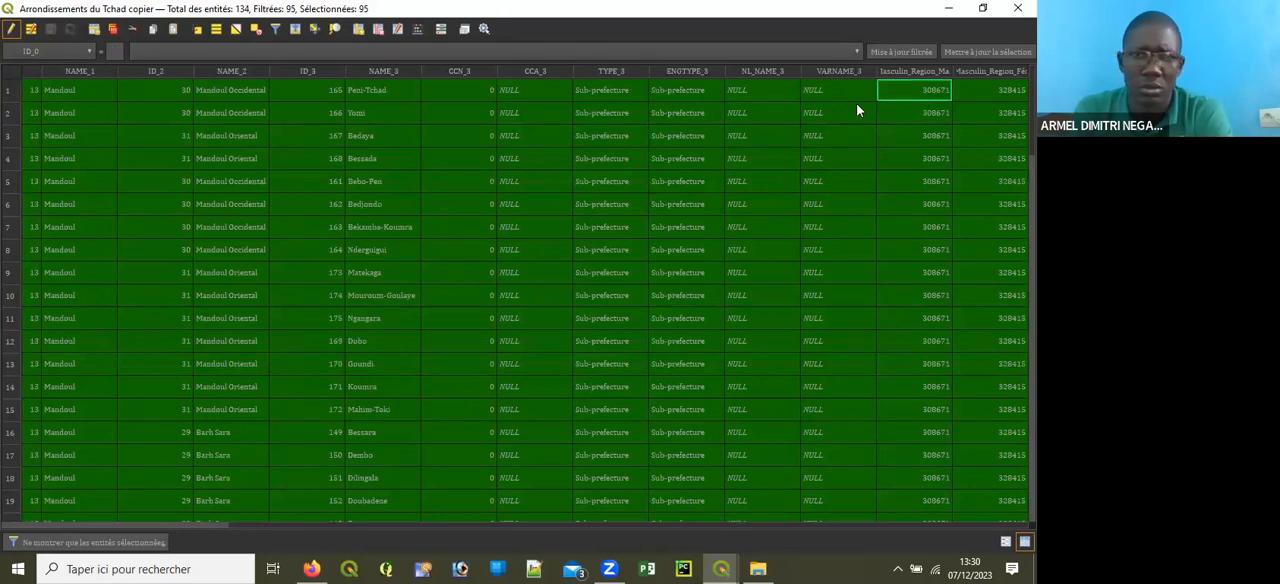
{"action": "left_click", "coordinate": [11, 28]}
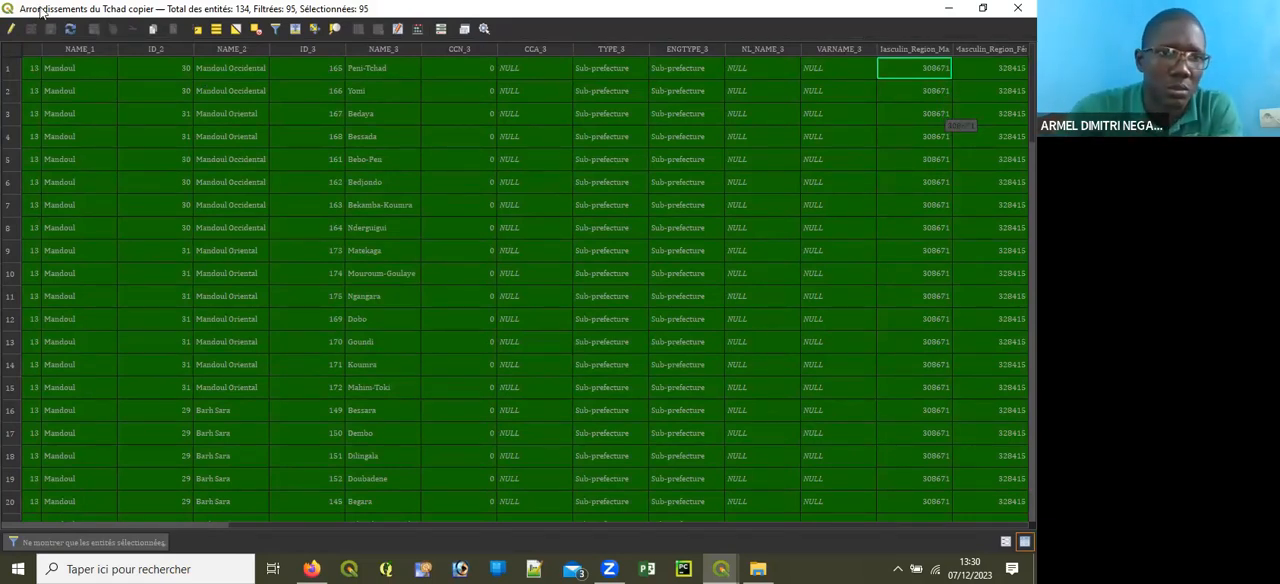
{"action": "left_click", "coordinate": [11, 28]}
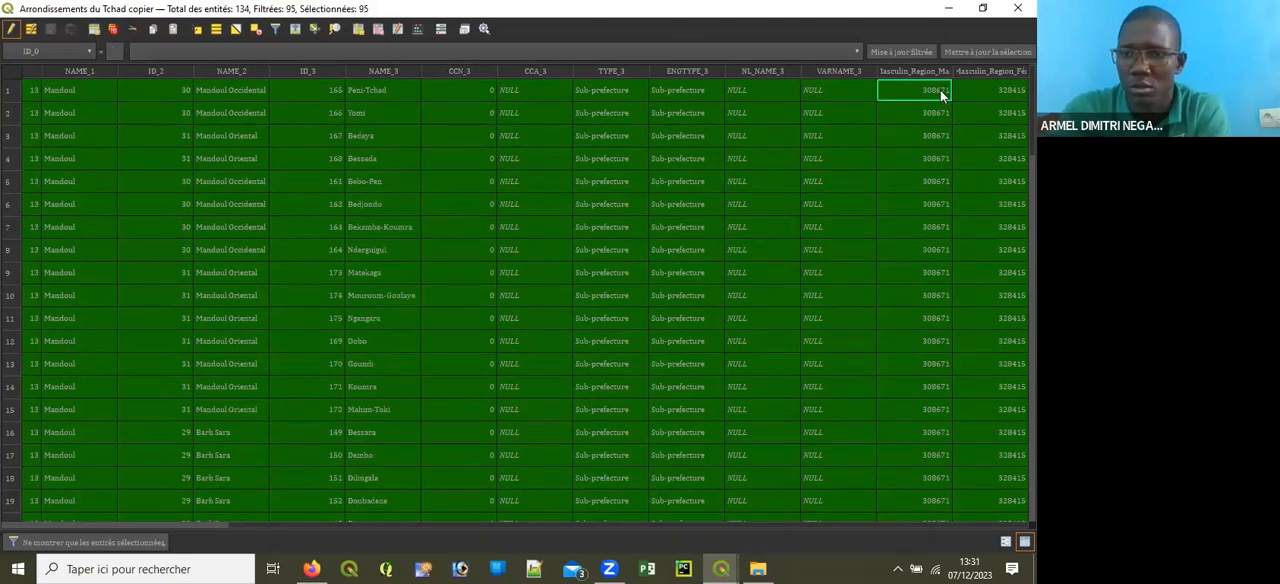
{"action": "key", "text": "Delete"}
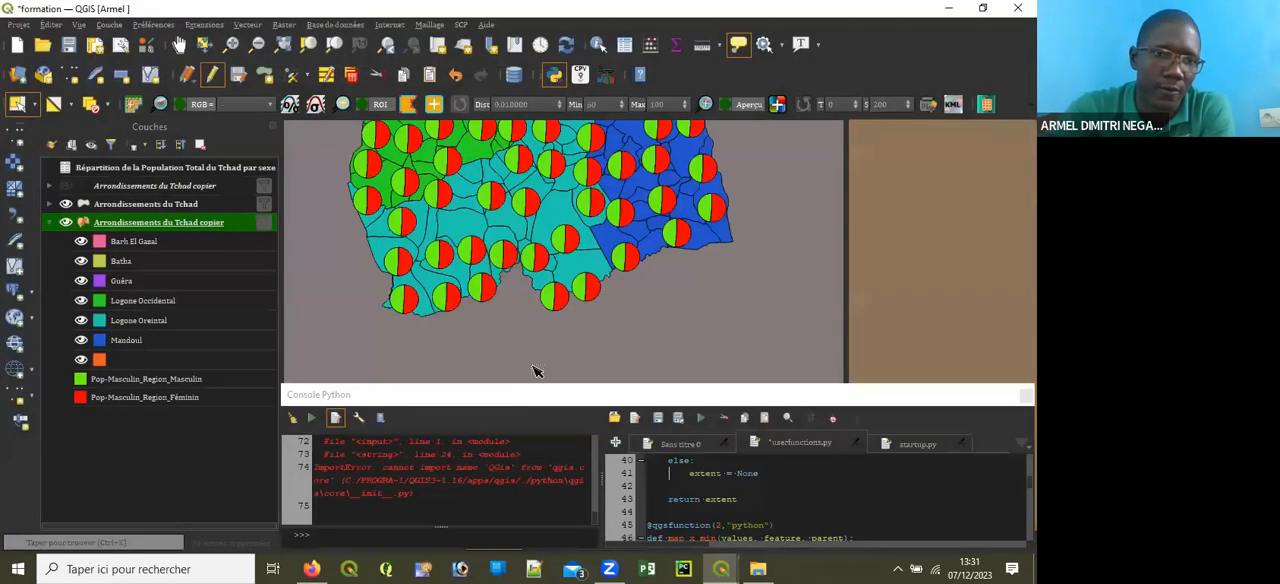
{"action": "left_click", "coordinate": [207, 76]}
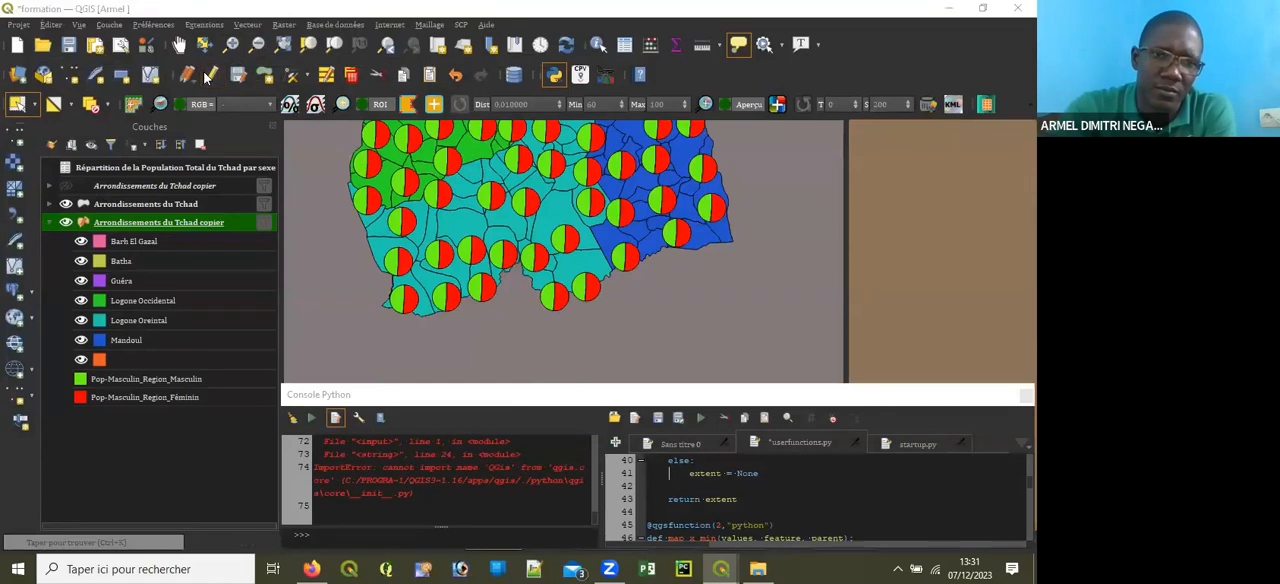
{"action": "left_click", "coordinate": [605, 293]}
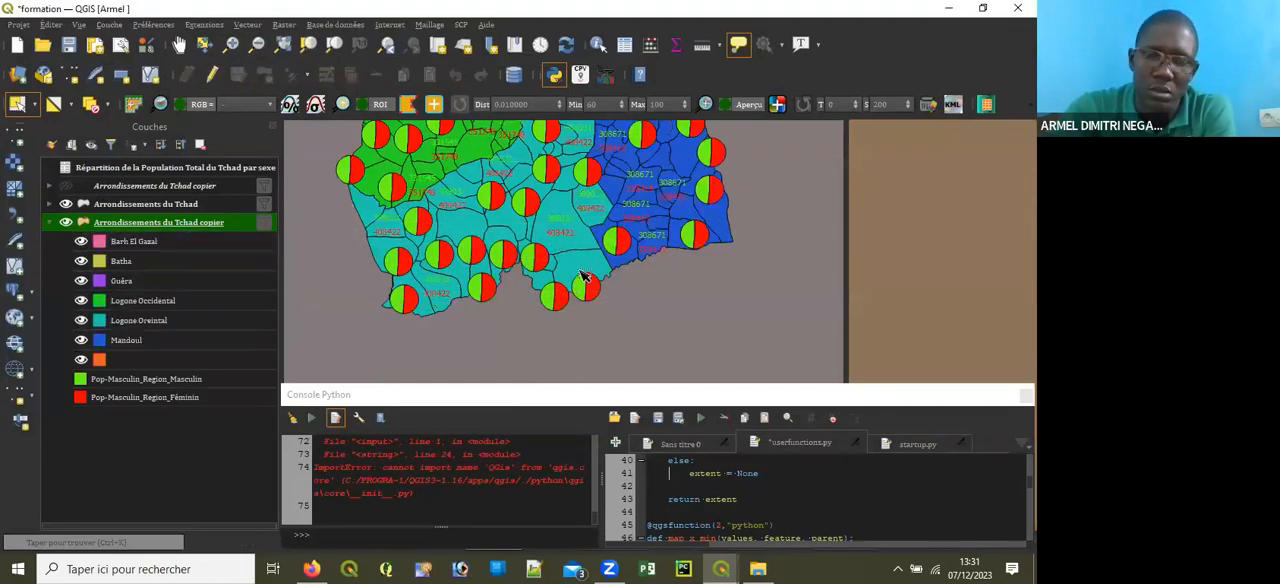
Step: Select all southern arrondissements in Logone Occidental, Logone Oriental and Mandoul, and enable editing on Arrondissements du Tchad copier
{"action": "scroll", "coordinate": [538, 290], "scroll_direction": "down", "scroll_amount": 1}
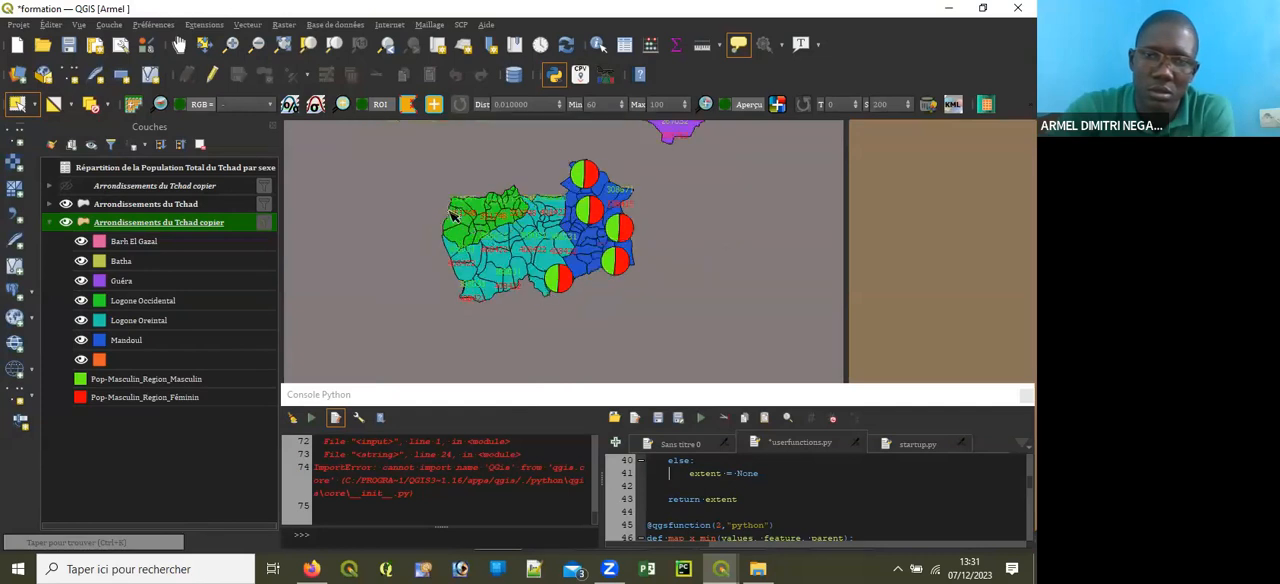
{"action": "left_click_drag", "start_coordinate": [445, 189], "coordinate": [644, 276]}
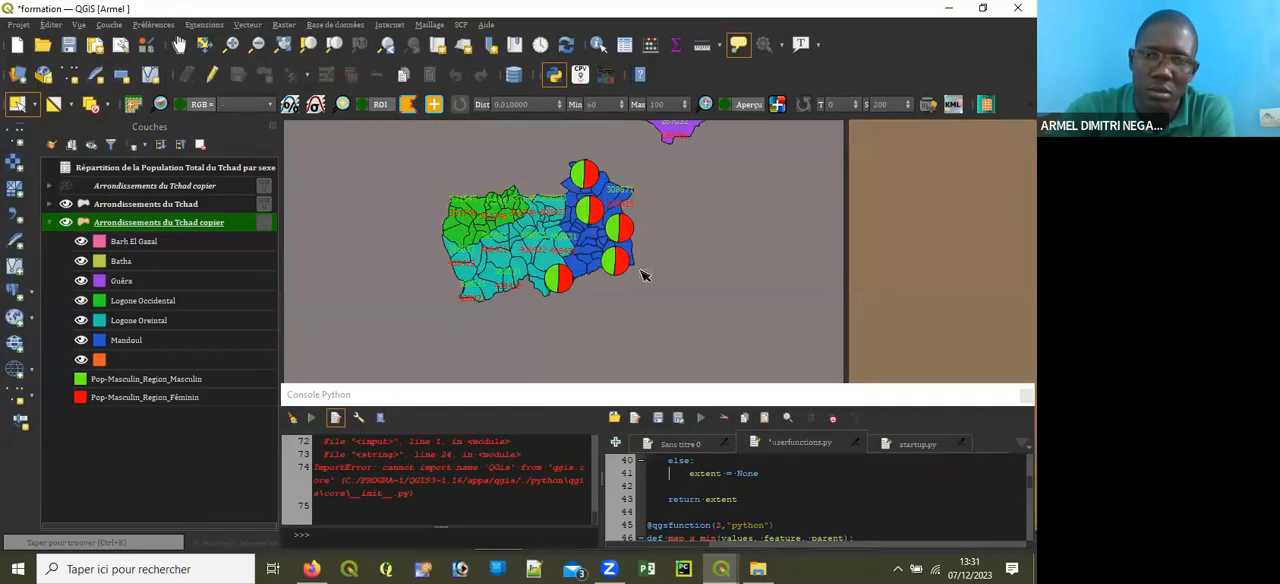
{"action": "left_click_drag", "start_coordinate": [443, 174], "coordinate": [655, 305]}
{"action": "left_click_drag", "start_coordinate": [440, 164], "coordinate": [668, 300]}
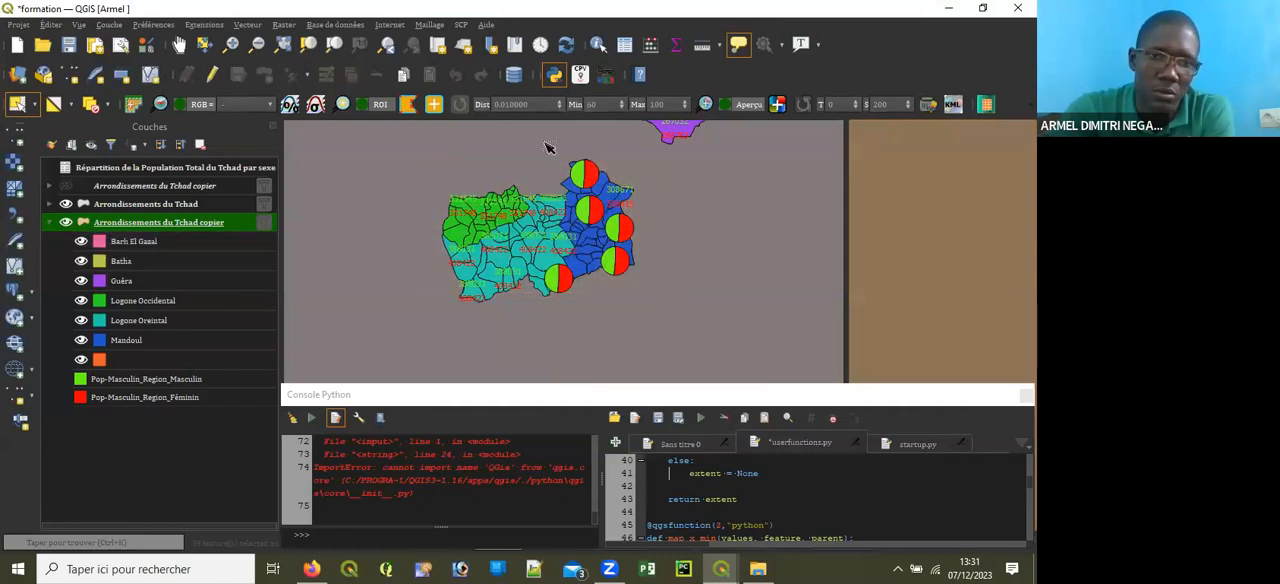
{"action": "left_click_drag", "start_coordinate": [420, 164], "coordinate": [683, 293]}
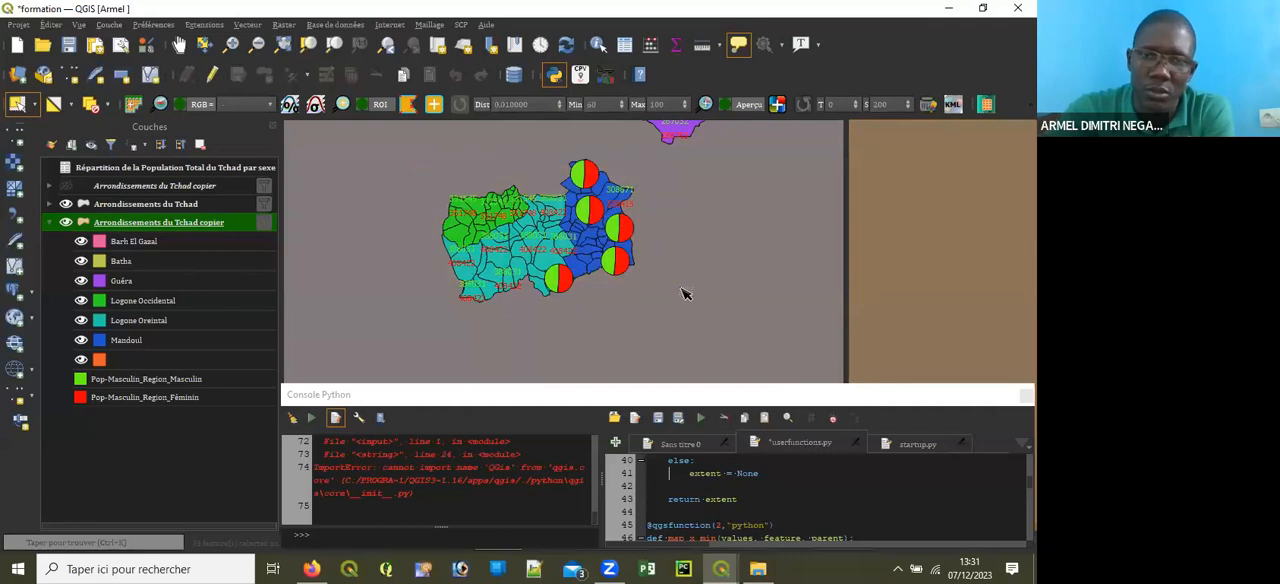
{"action": "left_click", "coordinate": [213, 77]}
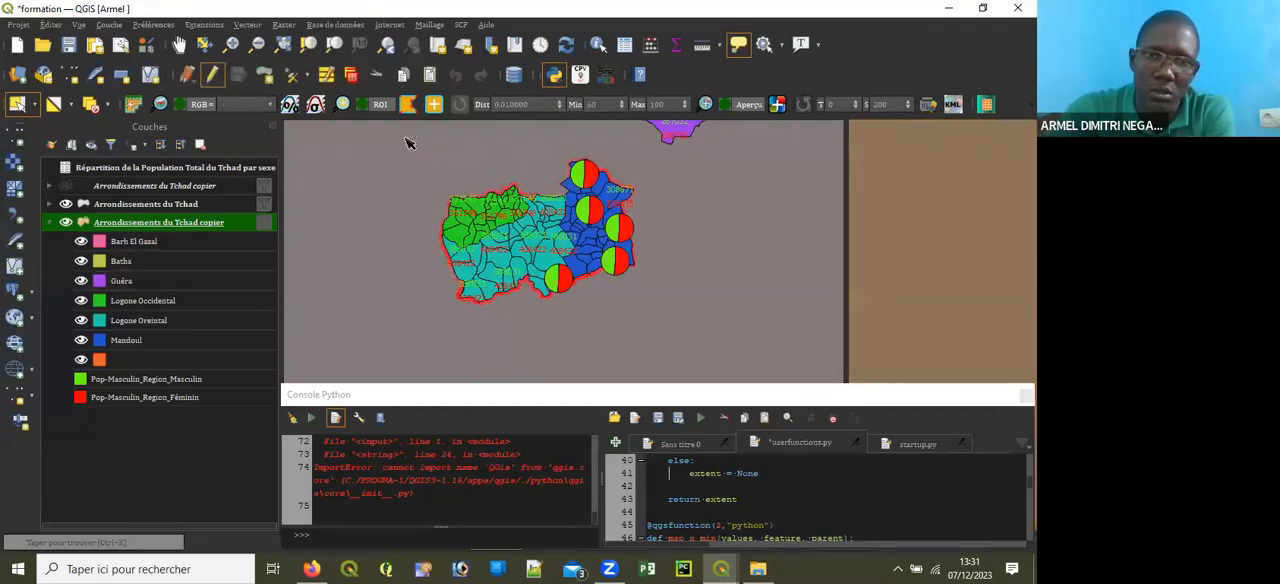
{"action": "left_click_drag", "start_coordinate": [400, 142], "coordinate": [652, 323]}
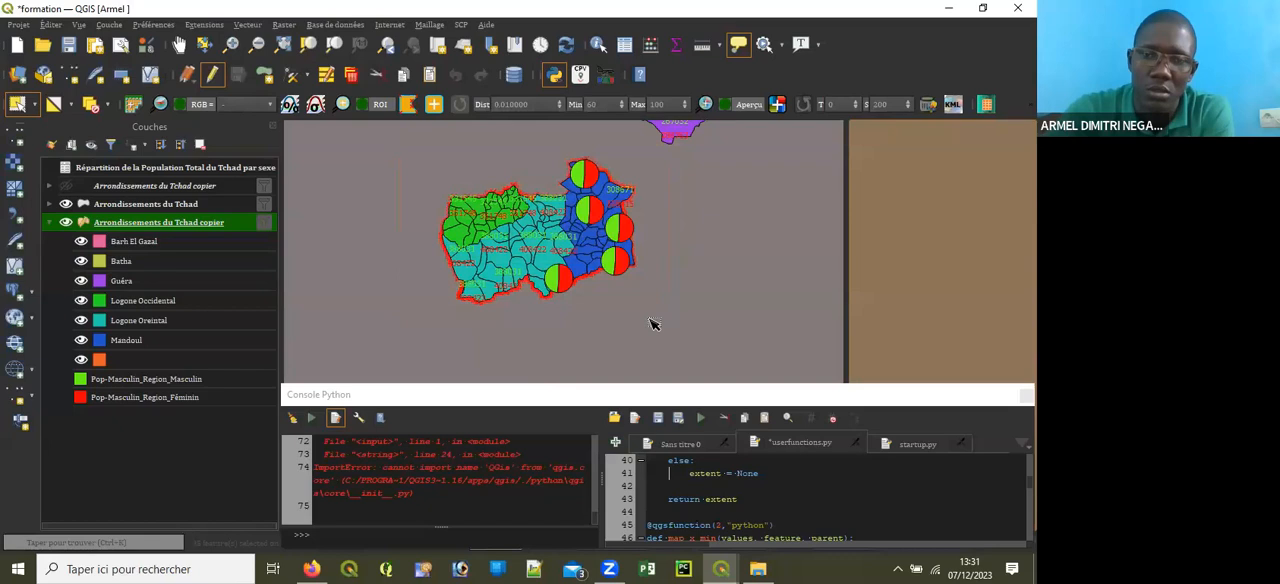
Step: Show only the selected features in the attribute table of Arrondissements du Tchad copier
{"action": "left_click", "coordinate": [624, 46]}
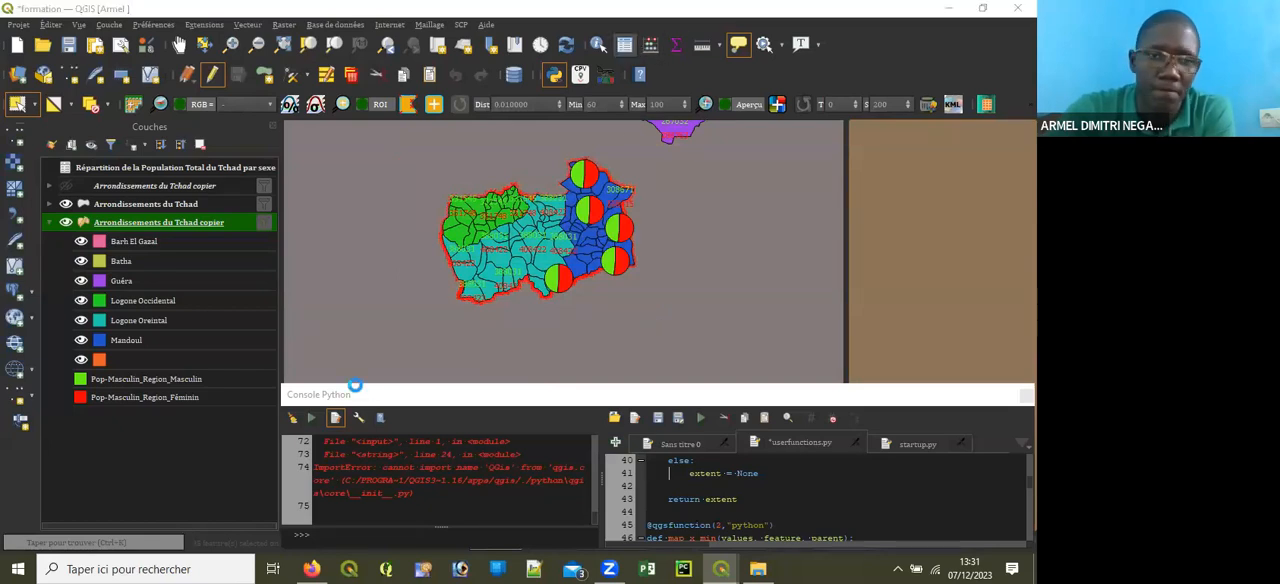
{"action": "left_click", "coordinate": [92, 541]}
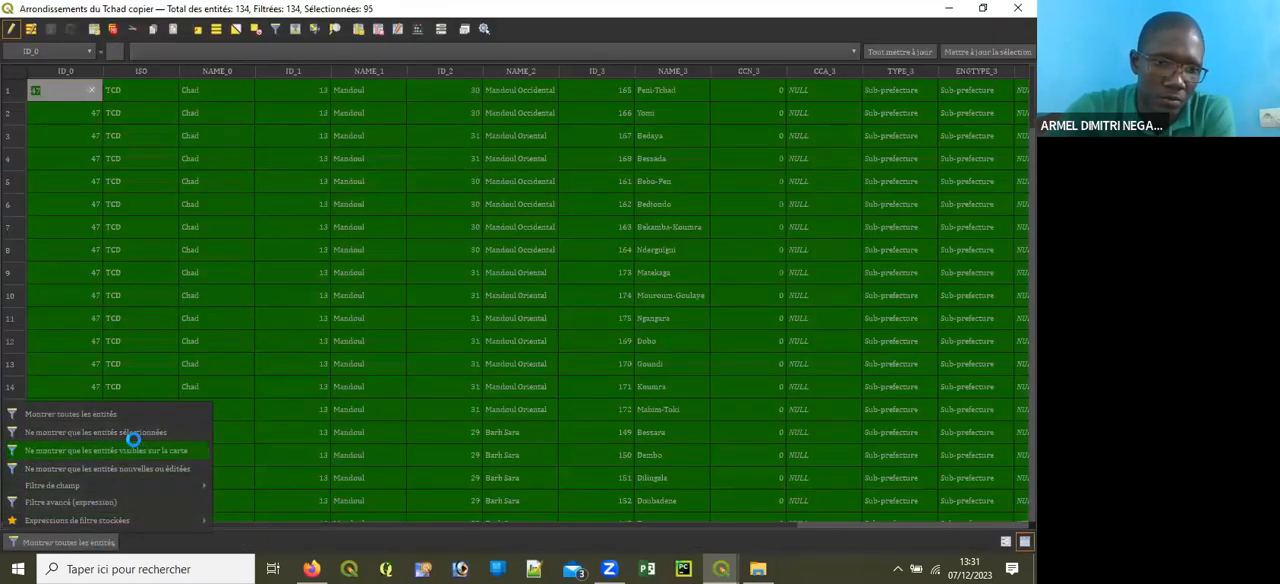
{"action": "left_click", "coordinate": [137, 432]}
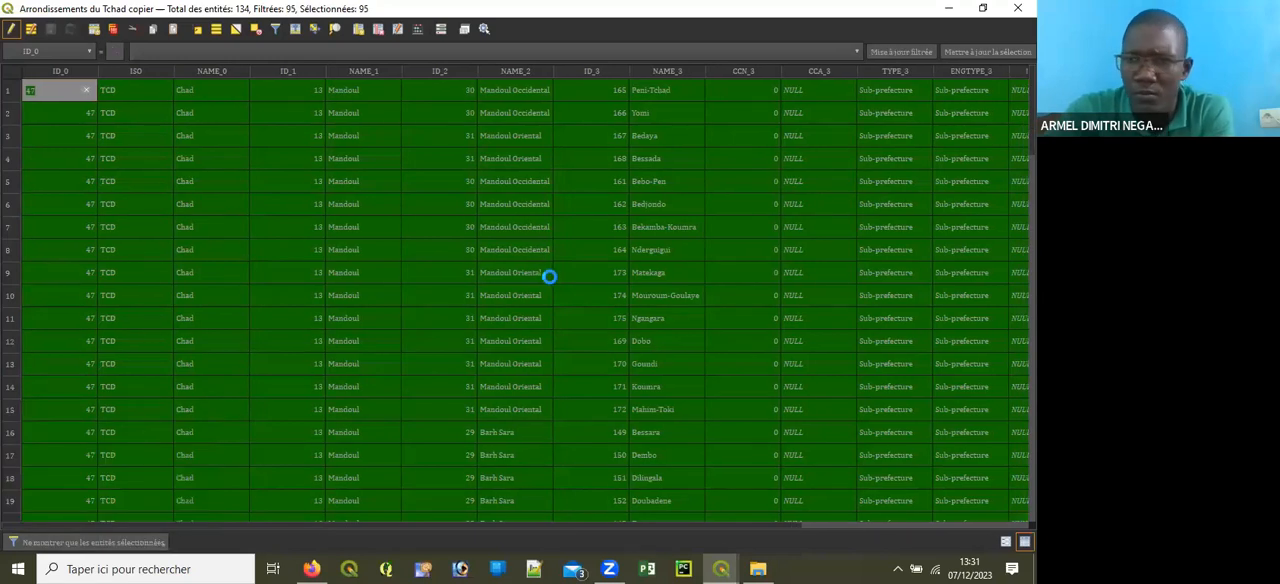
{"action": "scroll", "coordinate": [551, 278], "scroll_direction": "down", "scroll_amount": 5}
{"action": "scroll", "coordinate": [551, 278], "scroll_direction": "up", "scroll_amount": 5}
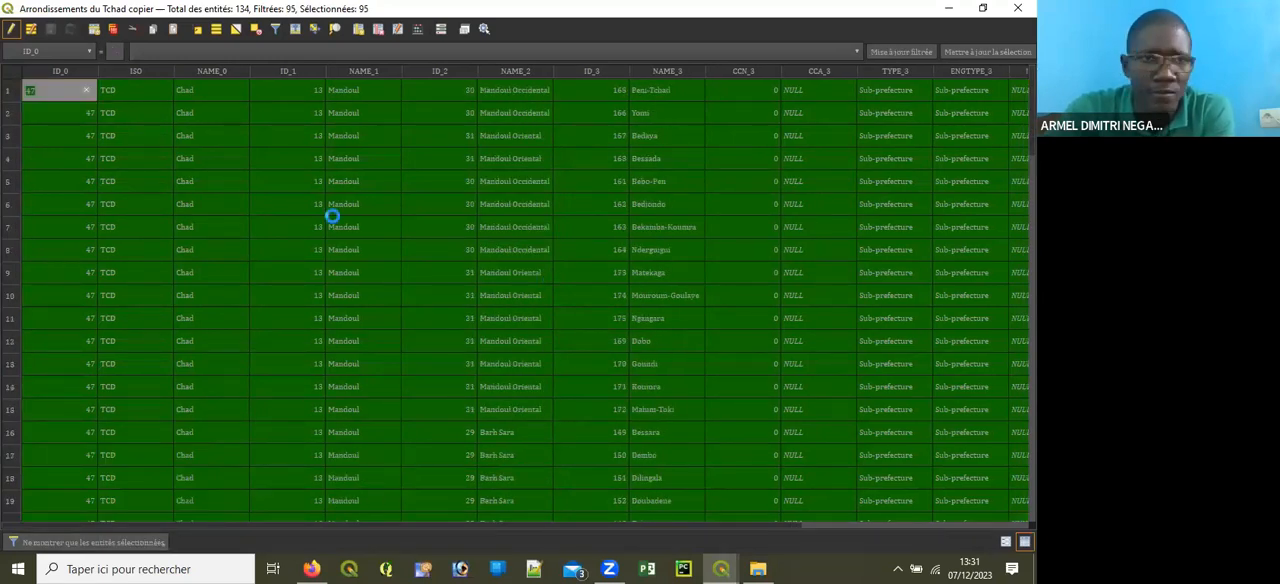
Step: Open the fourth row's NAME_1 value for editing, and try to edit the male population values in the first two rows
{"action": "double_click", "coordinate": [349, 152]}
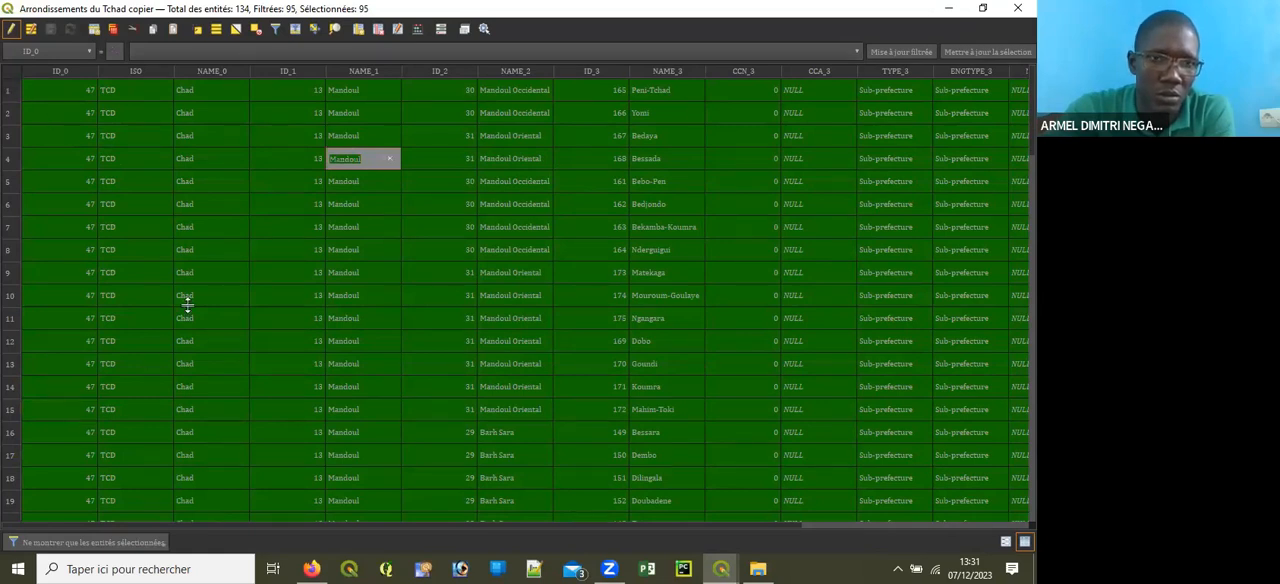
{"action": "left_click", "coordinate": [853, 160]}
{"action": "left_click", "coordinate": [924, 156]}
{"action": "left_click", "coordinate": [962, 160]}
{"action": "left_click_drag", "start_coordinate": [585, 524], "coordinate": [976, 489]}
{"action": "left_click", "coordinate": [941, 92]}
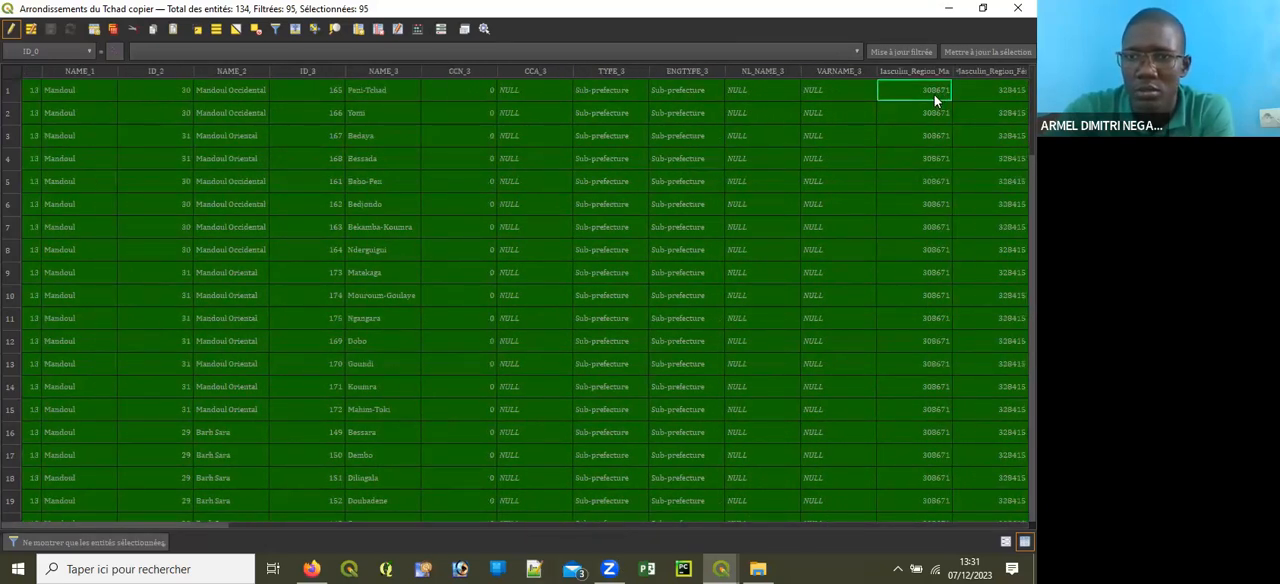
{"action": "left_click", "coordinate": [929, 114]}
Step: Test whether NL_NAME_3 and the male and female population cells accept editing, and close the table and stop editing
{"action": "double_click", "coordinate": [762, 166]}
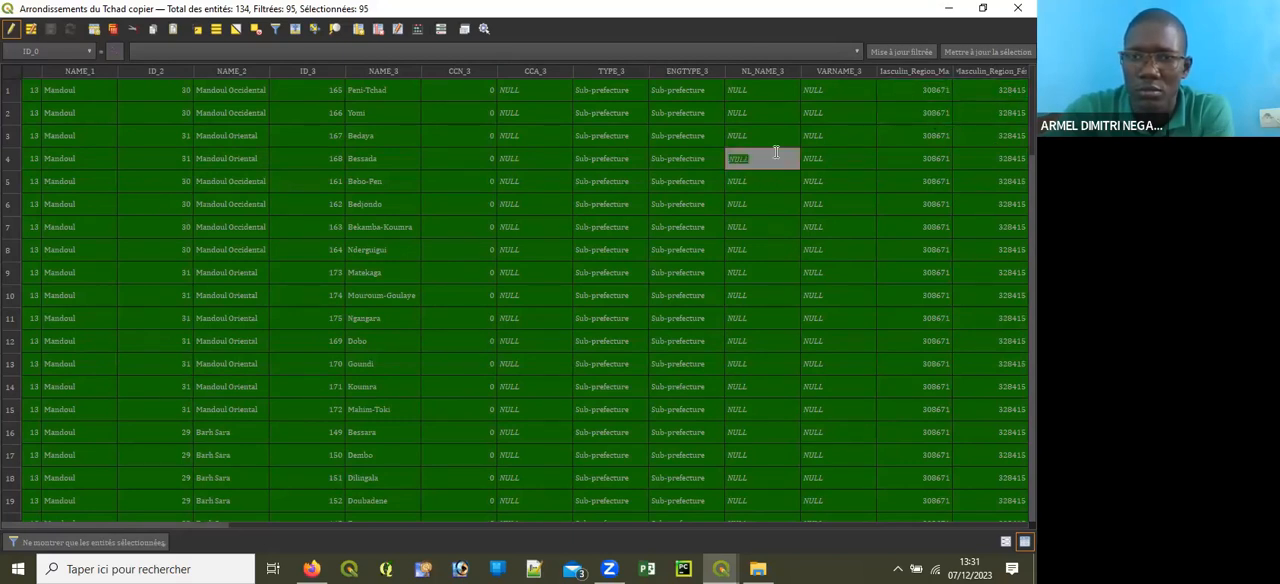
{"action": "double_click", "coordinate": [756, 188]}
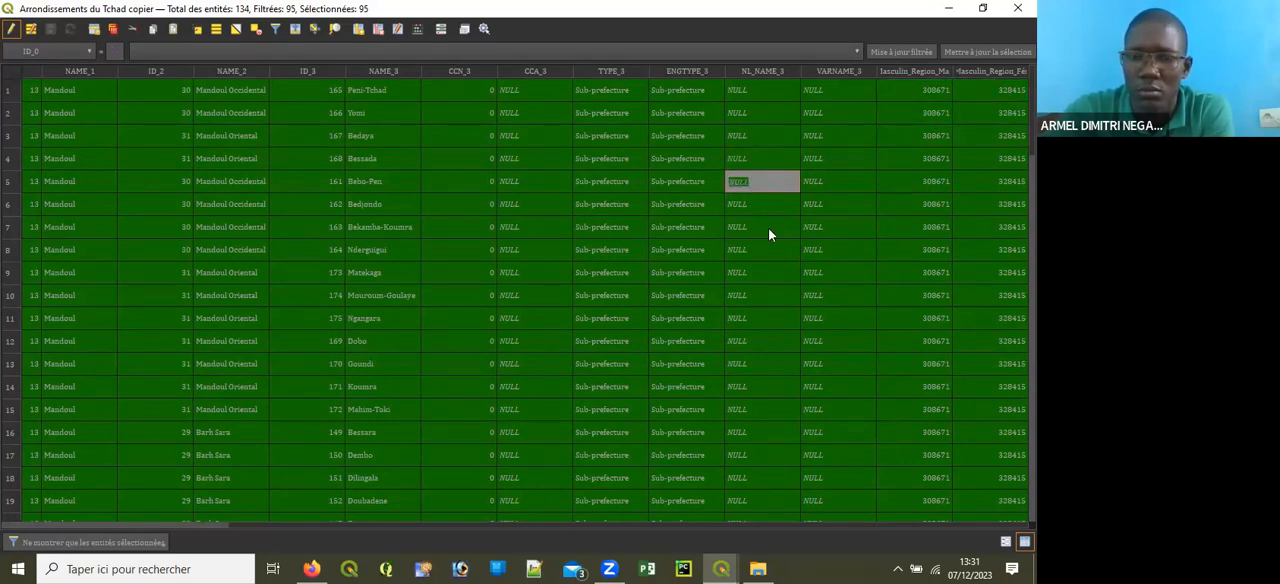
{"action": "left_click", "coordinate": [917, 184]}
{"action": "left_click", "coordinate": [1000, 180]}
{"action": "scroll", "coordinate": [952, 270], "scroll_direction": "down", "scroll_amount": 20}
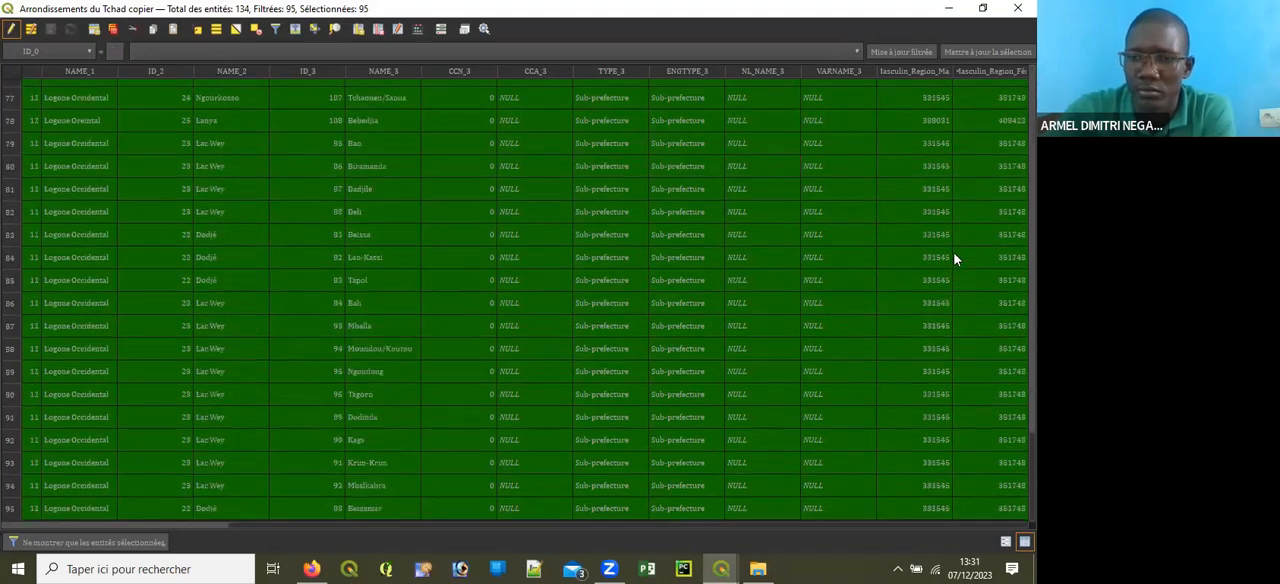
{"action": "left_click", "coordinate": [1018, 8]}
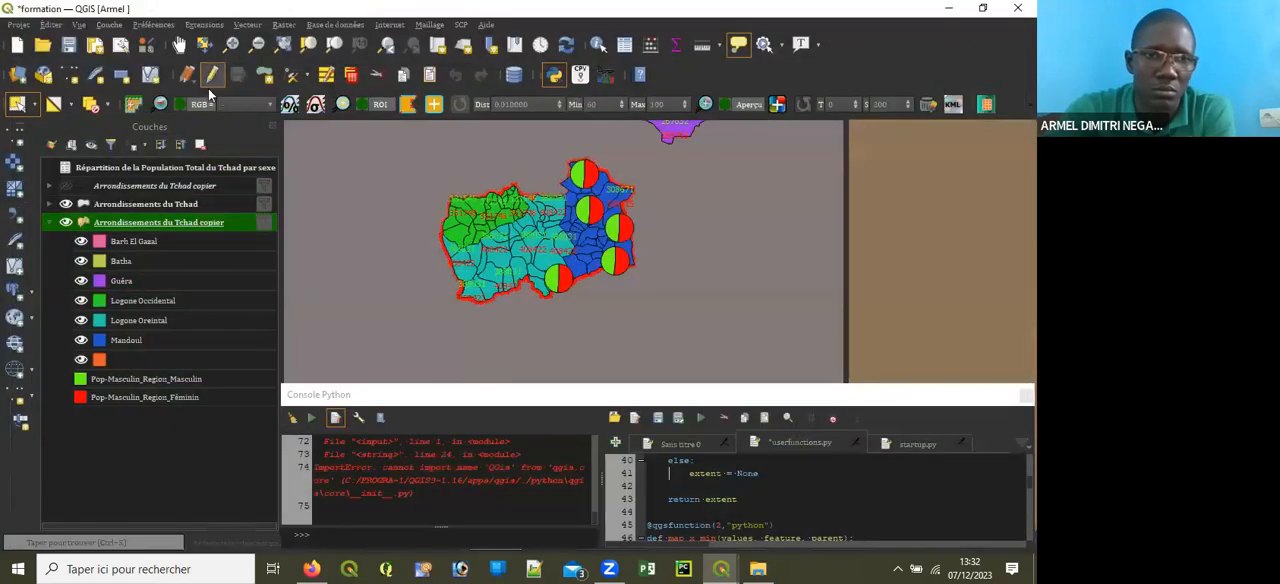
{"action": "left_click", "coordinate": [211, 78]}
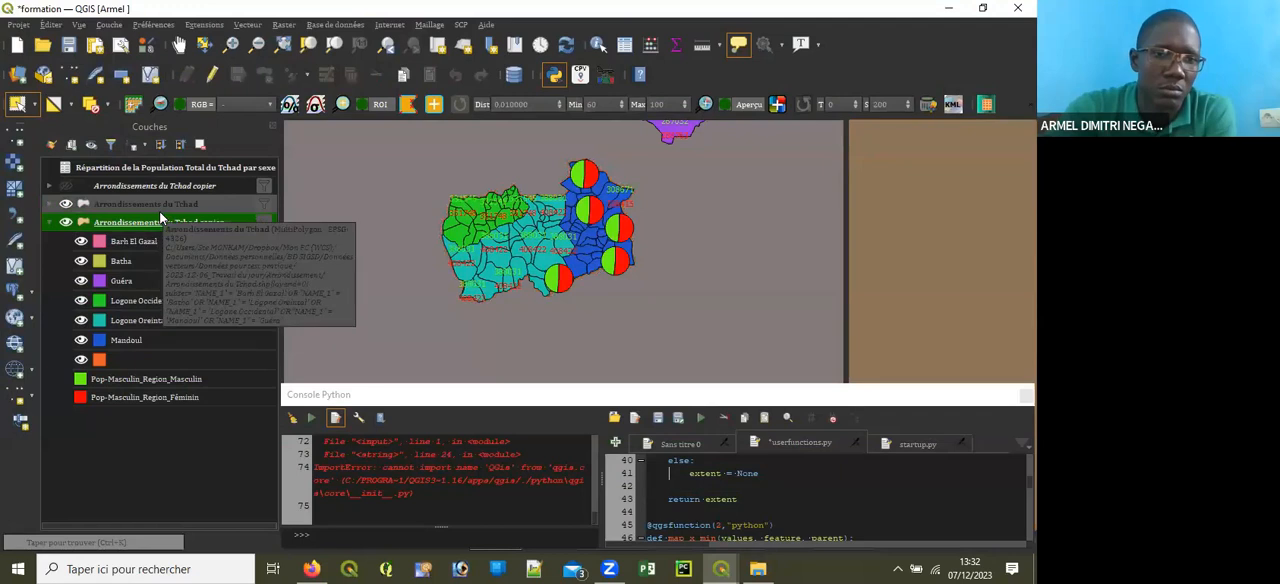
Step: Check the diagram rendering properties of Arrondissements du Tchad copier and close them
{"action": "left_click", "coordinate": [159, 209]}
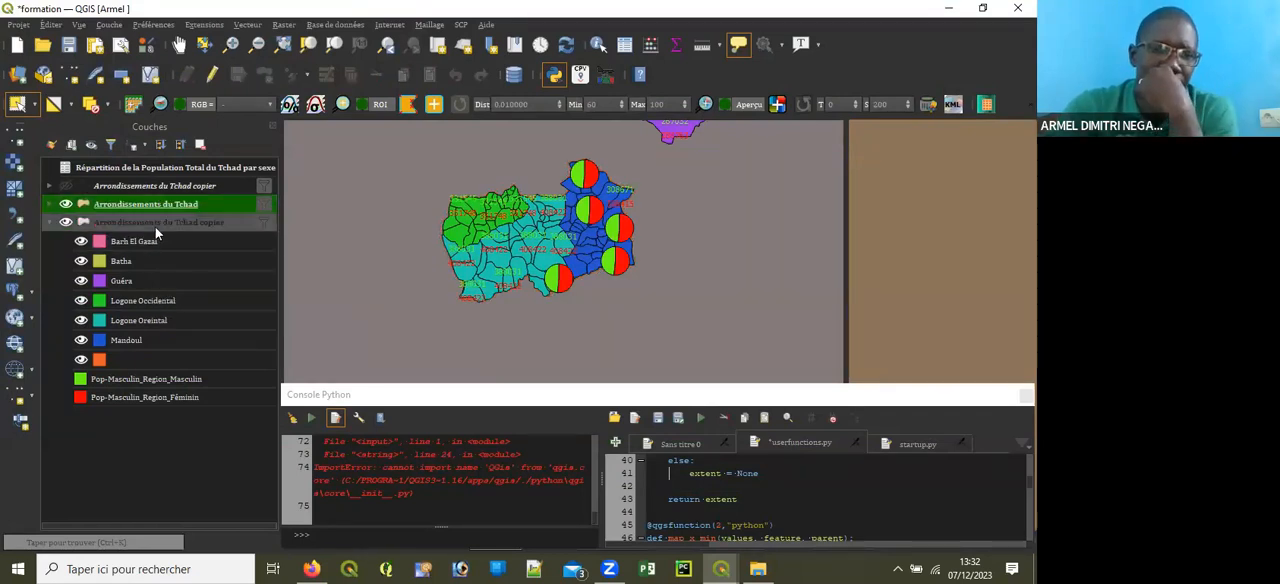
{"action": "left_click", "coordinate": [155, 224]}
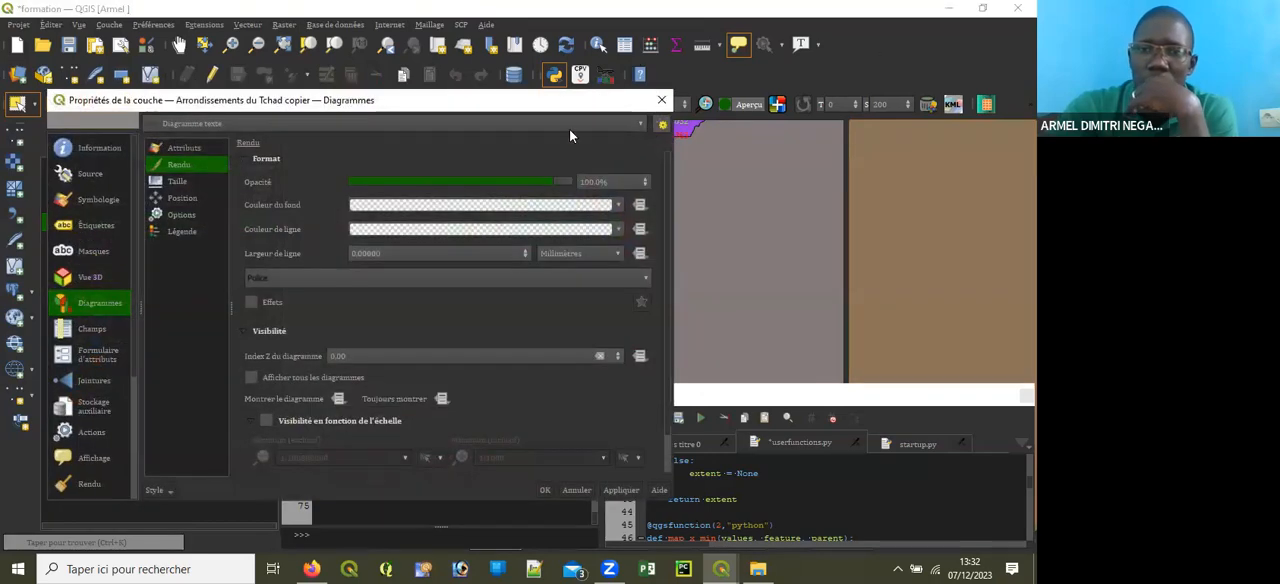
{"action": "left_click", "coordinate": [621, 133]}
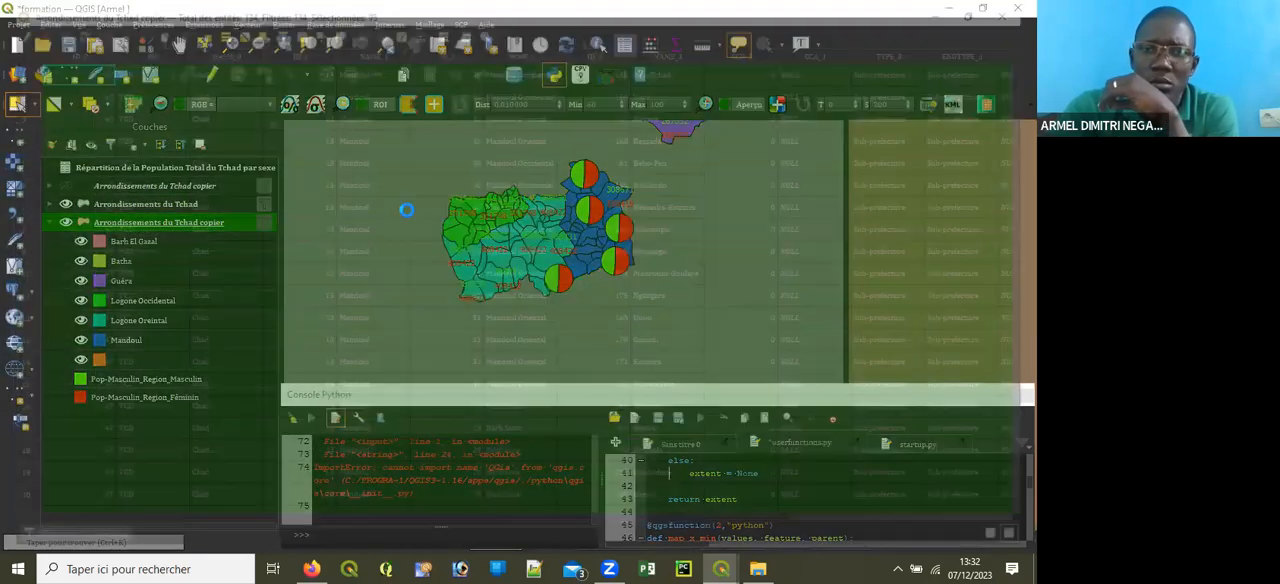
Step: Deselect all features in the attribute table of Arrondissements du Tchad copier and bring the population columns into view
{"action": "left_click", "coordinate": [396, 206]}
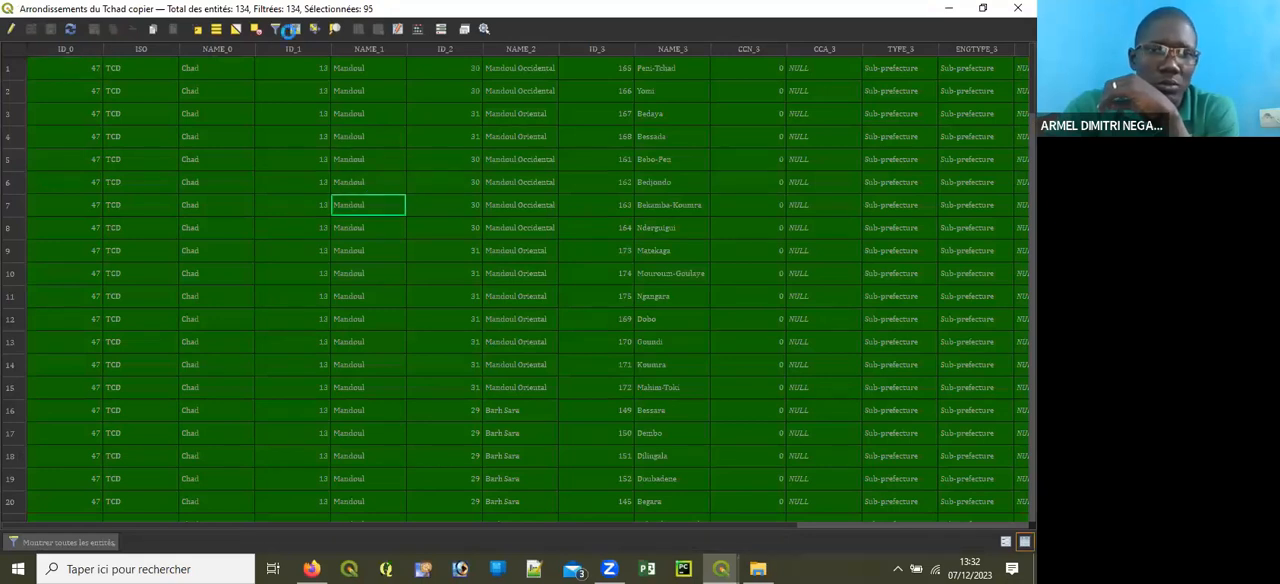
{"action": "left_click", "coordinate": [247, 28]}
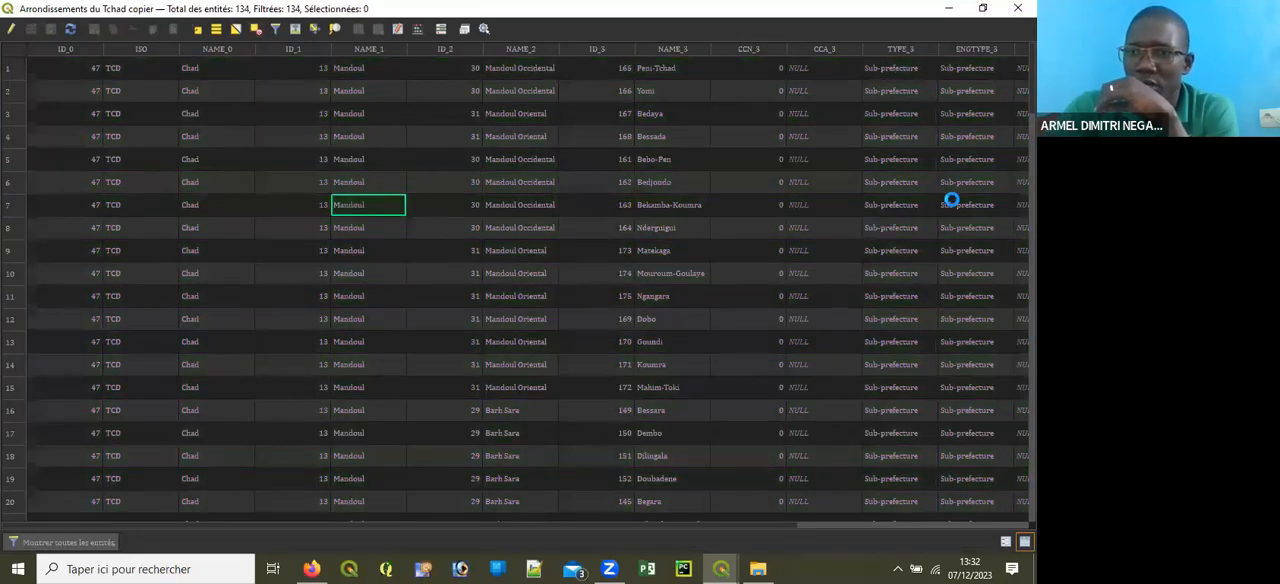
{"action": "left_click_drag", "start_coordinate": [762, 523], "coordinate": [1015, 512]}
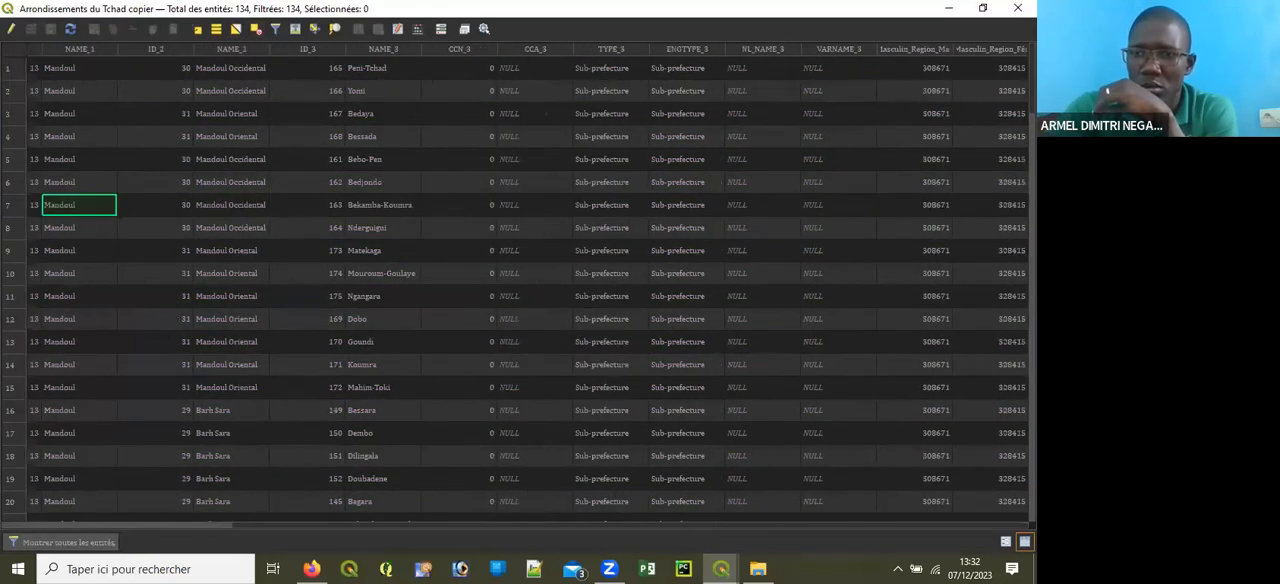
Step: Enable editing, try to edit the male population values in the first three rows, and close the attribute table
{"action": "left_click", "coordinate": [931, 69]}
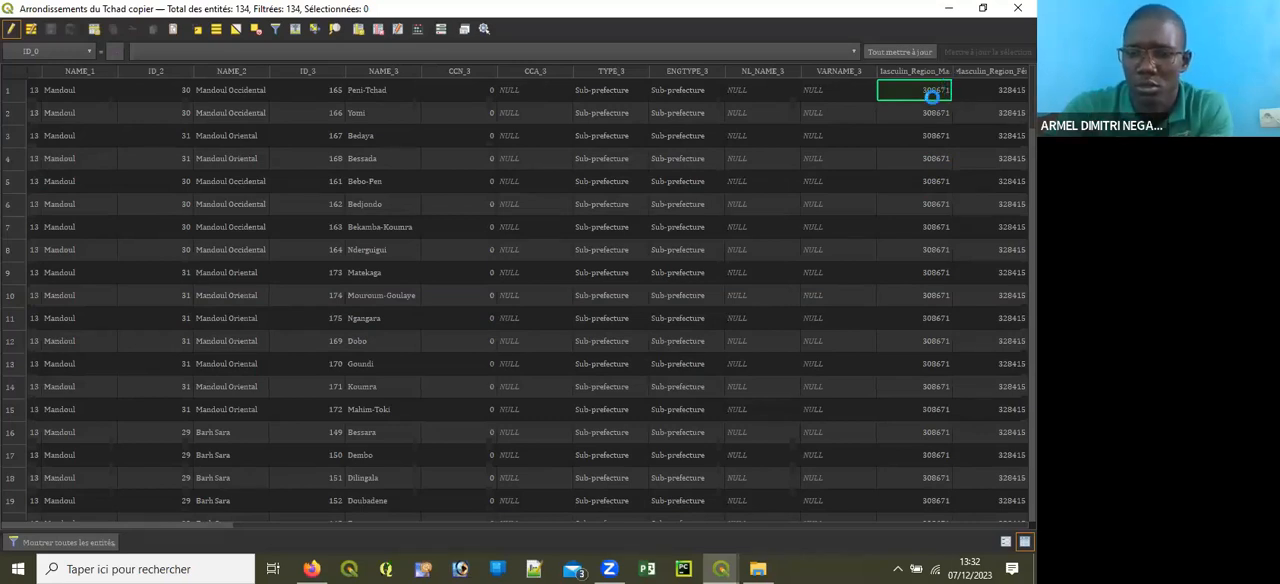
{"action": "left_click", "coordinate": [922, 113]}
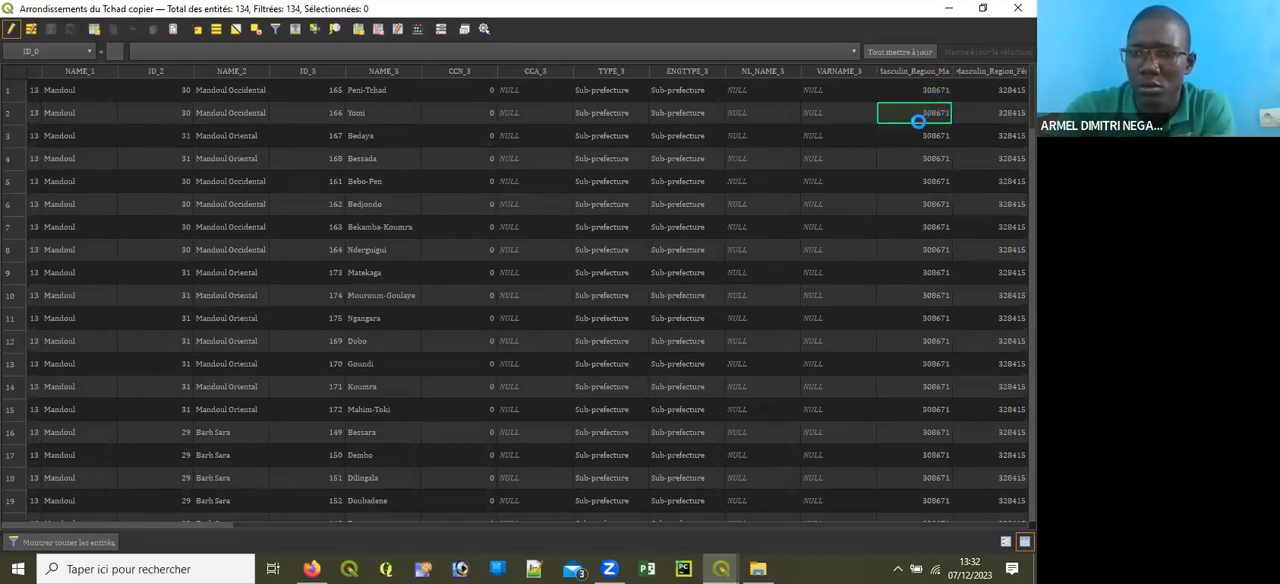
{"action": "left_click", "coordinate": [920, 130]}
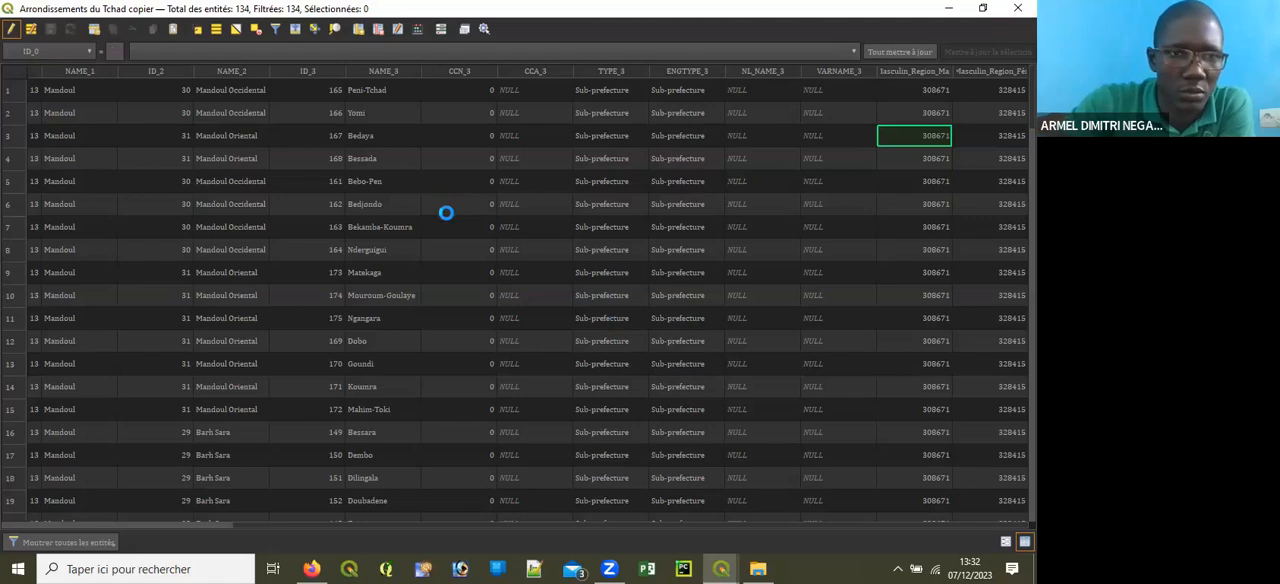
{"action": "double_click", "coordinate": [248, 90]}
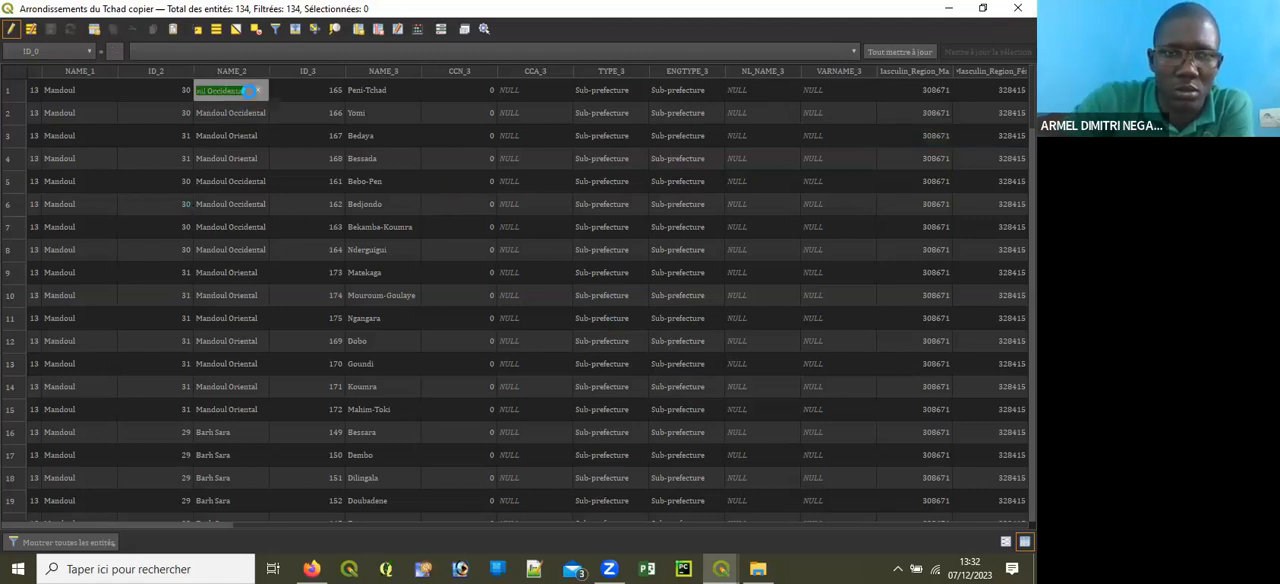
{"action": "left_click", "coordinate": [948, 98]}
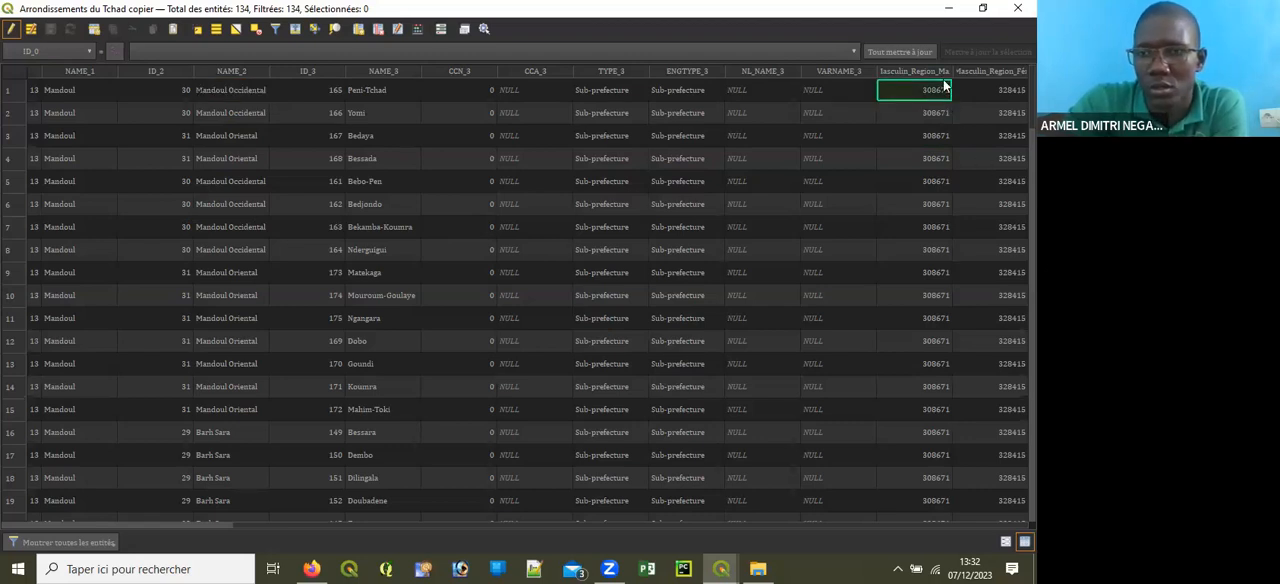
{"action": "left_click", "coordinate": [1018, 8]}
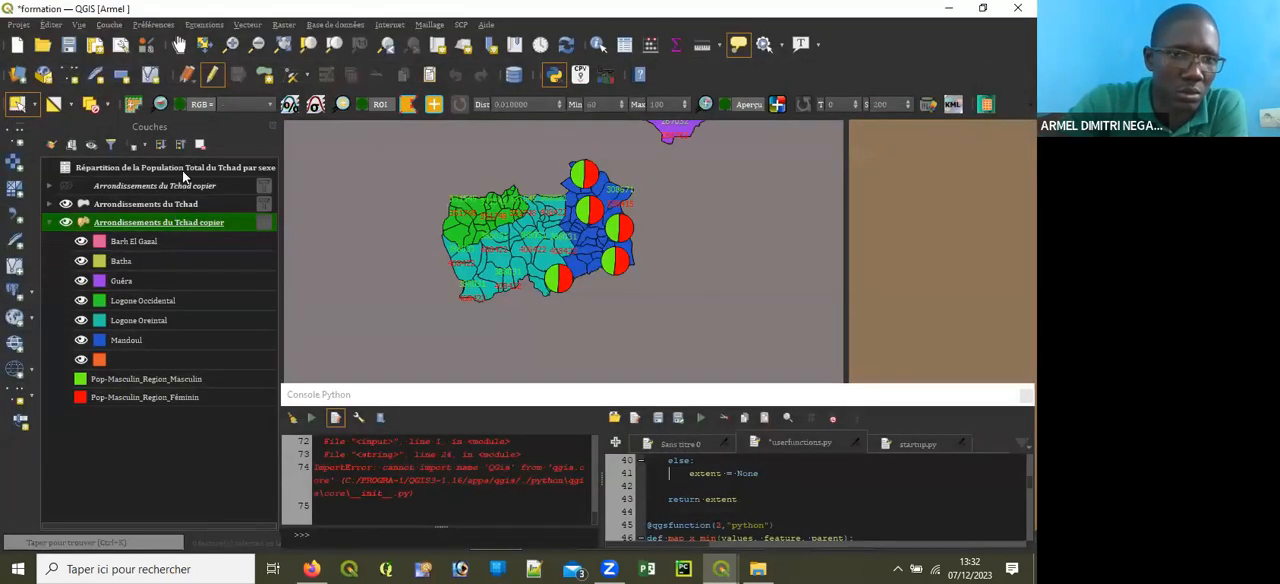
Step: Close the layer properties and examine the male and female values in the attribute table of Répartition de la Population Total du Tchad par sexe
{"action": "left_click", "coordinate": [182, 170]}
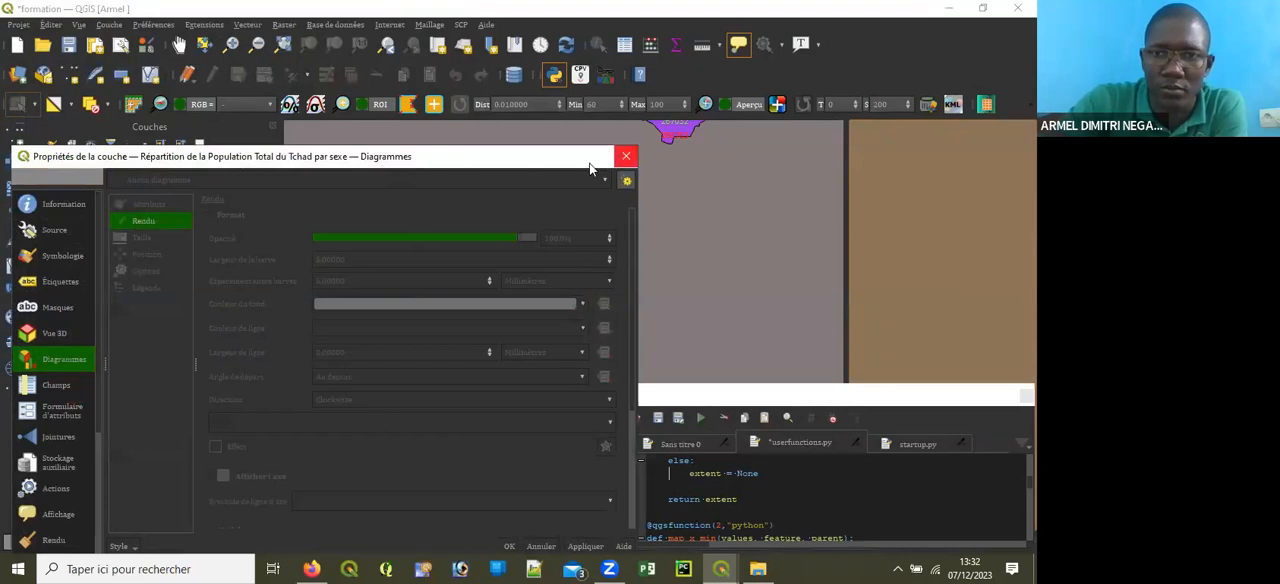
{"action": "left_click", "coordinate": [626, 158]}
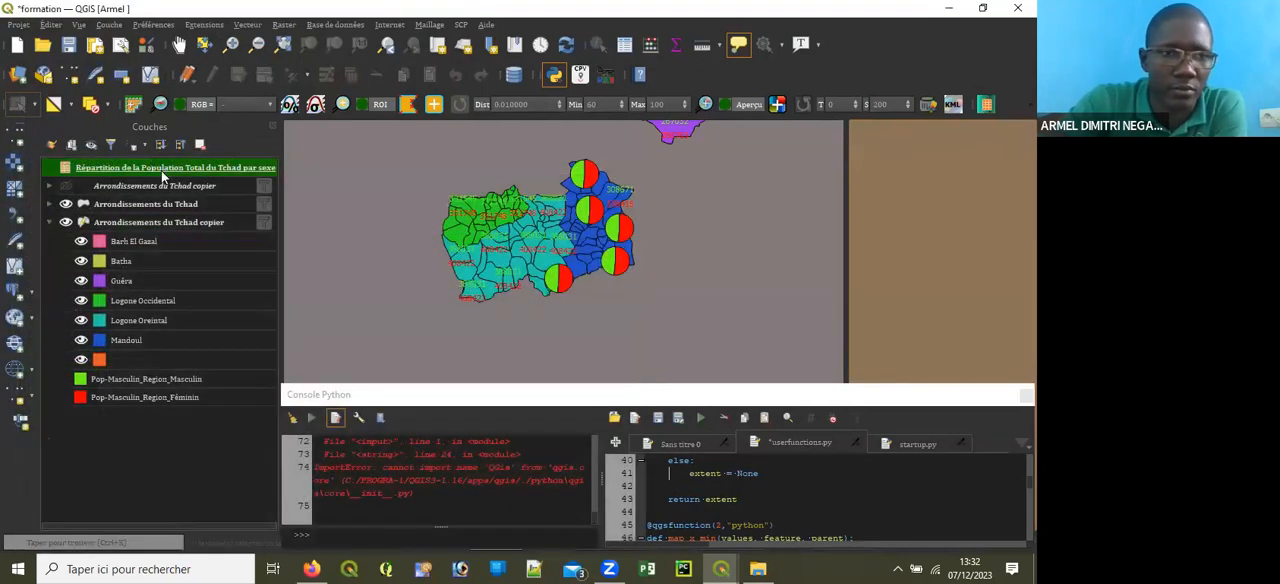
{"action": "left_click", "coordinate": [621, 50]}
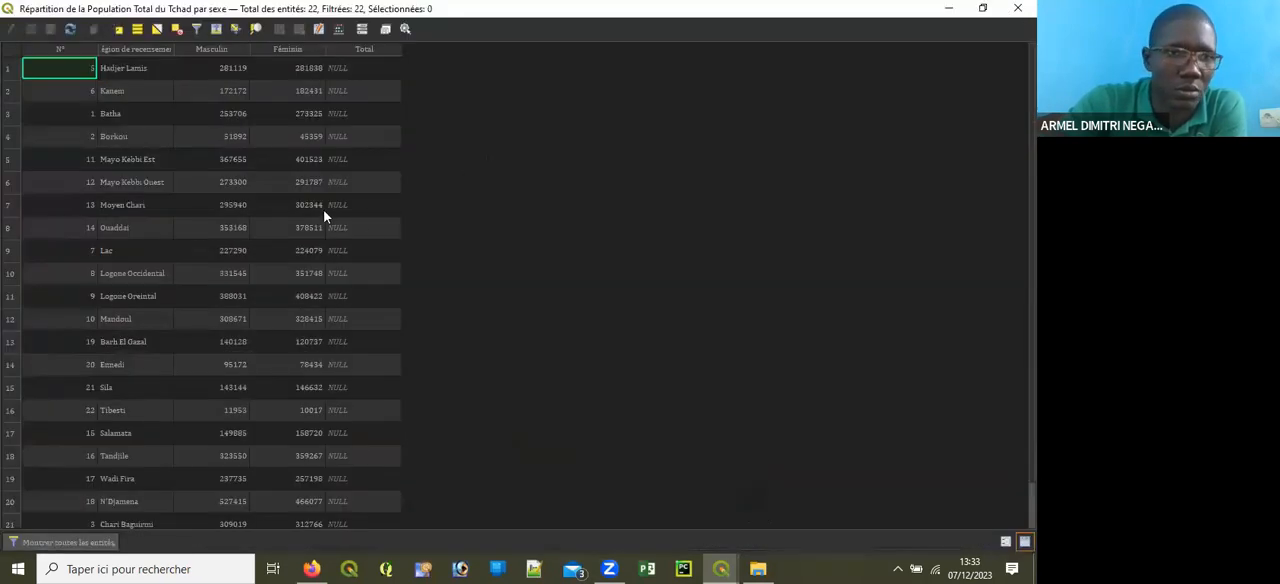
{"action": "scroll", "coordinate": [305, 218], "scroll_direction": "down", "scroll_amount": 1}
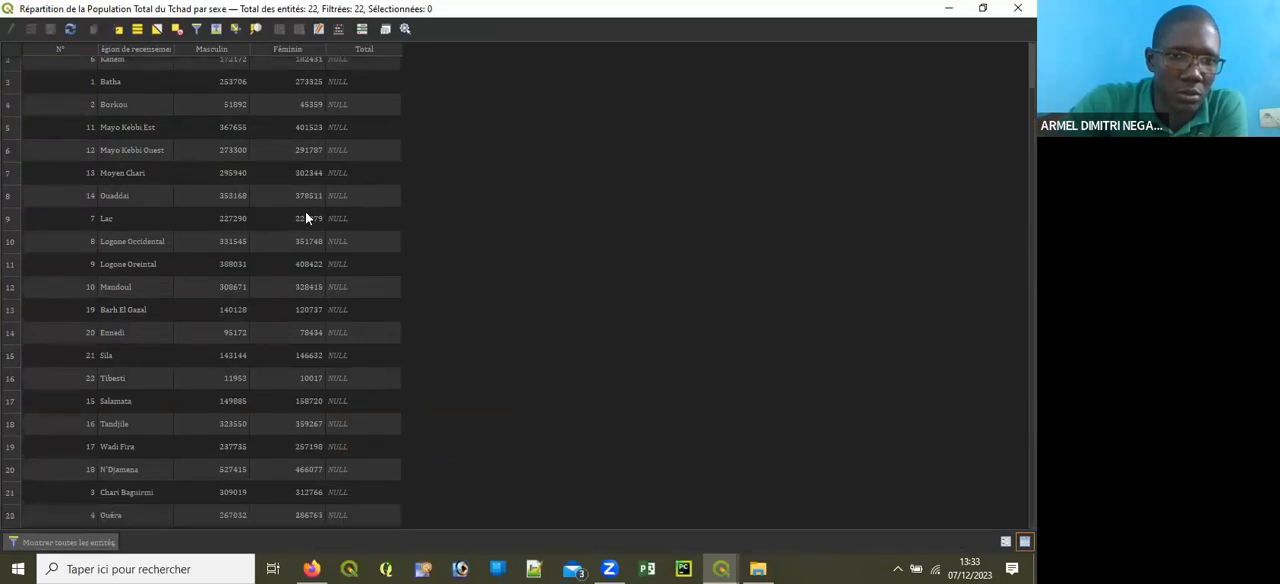
{"action": "scroll", "coordinate": [306, 214], "scroll_direction": "up", "scroll_amount": 1}
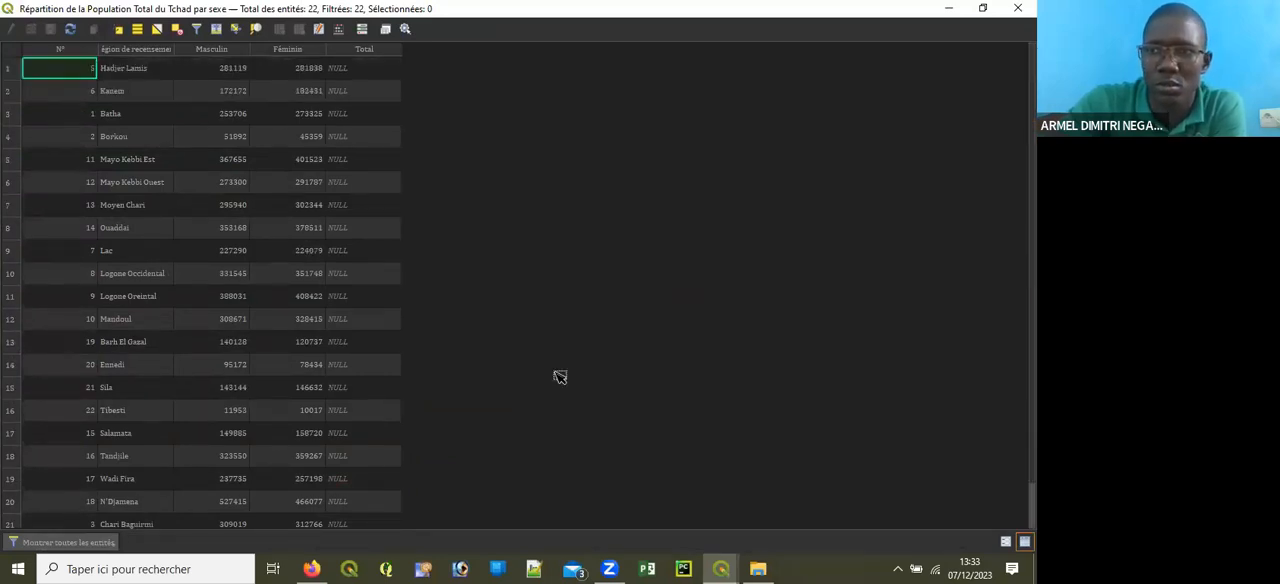
{"action": "key", "text": "alt+Tab"}
Step: Inspect the population labels and pie charts of the Mandoul subdivisions on the map canvas
{"action": "scroll", "coordinate": [580, 265], "scroll_direction": "up", "scroll_amount": 3}
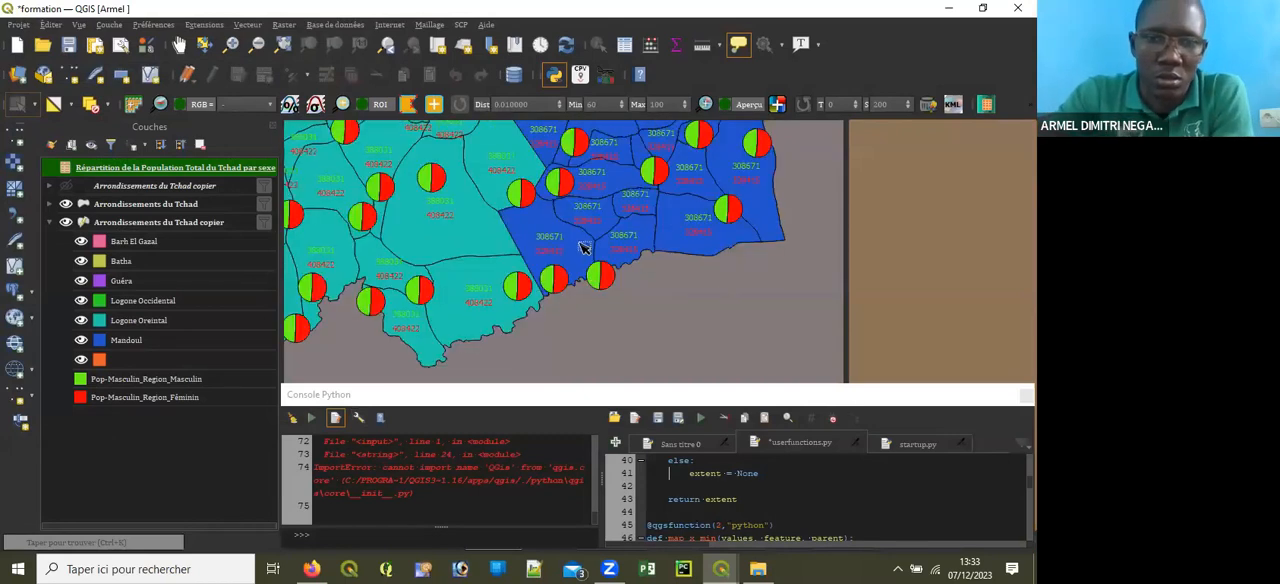
{"action": "left_click", "coordinate": [189, 46]}
{"action": "left_click_drag", "start_coordinate": [612, 206], "coordinate": [664, 298]}
{"action": "left_click_drag", "start_coordinate": [668, 226], "coordinate": [668, 340]}
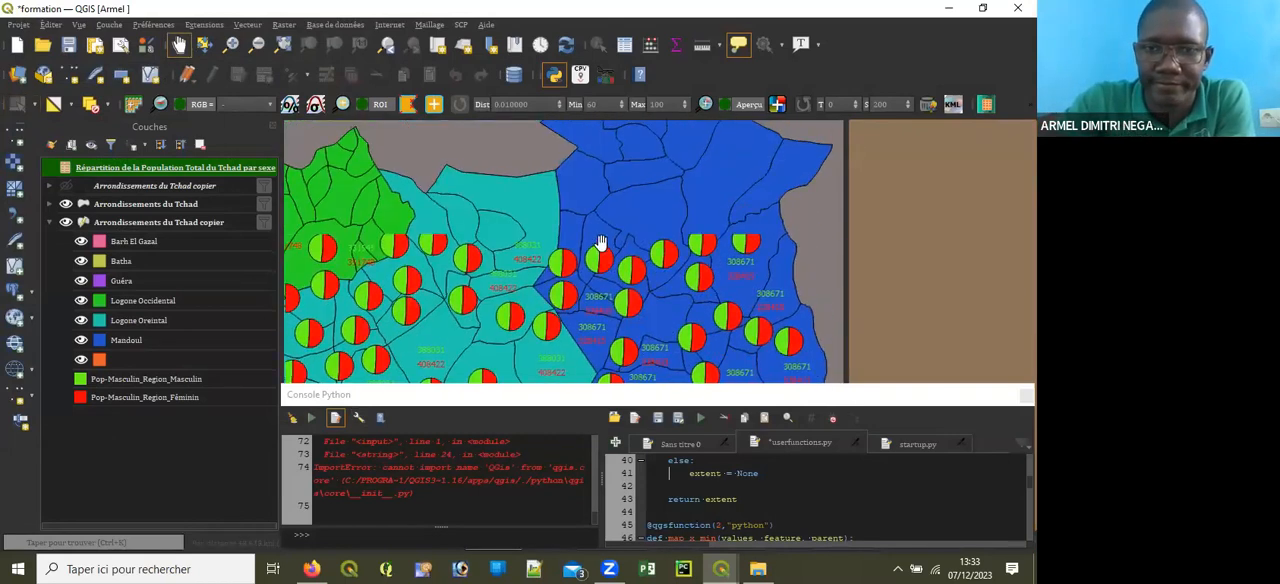
{"action": "scroll", "coordinate": [600, 243], "scroll_direction": "up", "scroll_amount": 4}
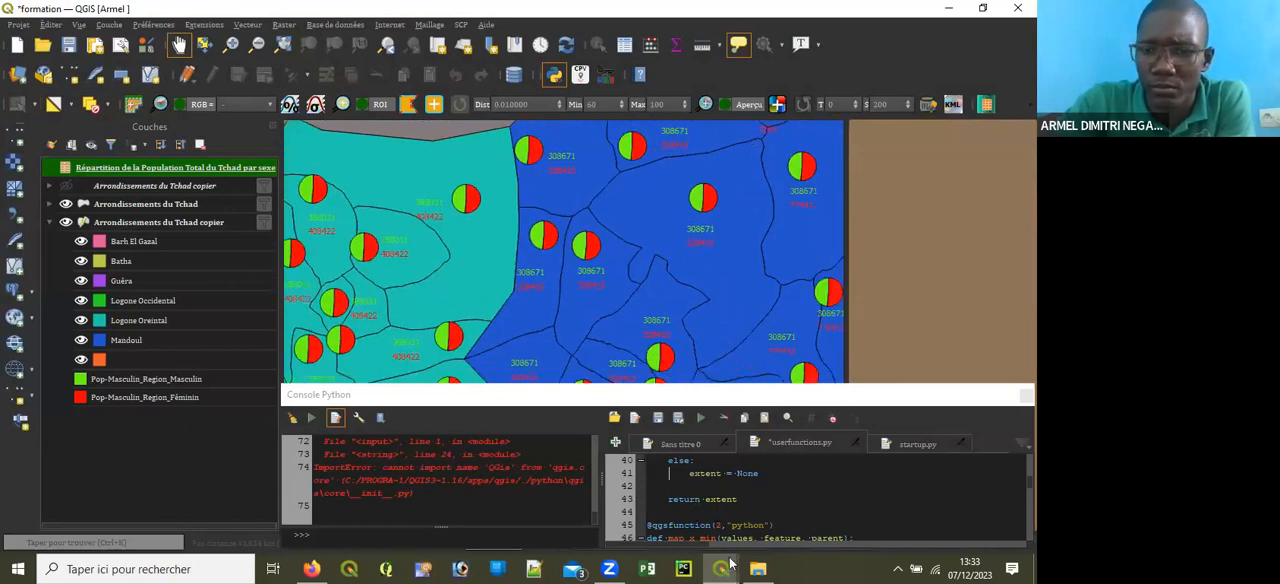
Step: Switch to the Test de mise en page layout, compare its population labels with the pie charts up close, and minimize it
{"action": "mouse_move", "coordinate": [724, 565]}
{"action": "left_click", "coordinate": [788, 518]}
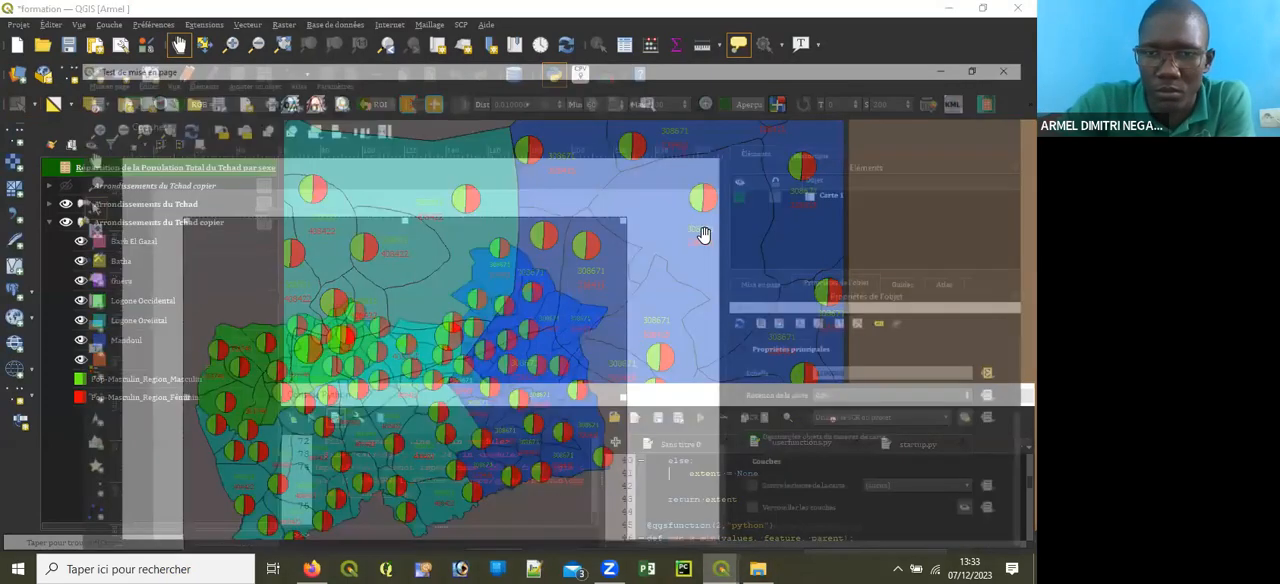
{"action": "left_click_drag", "start_coordinate": [706, 236], "coordinate": [686, 326]}
{"action": "scroll", "coordinate": [468, 352], "scroll_direction": "up", "scroll_amount": 2}
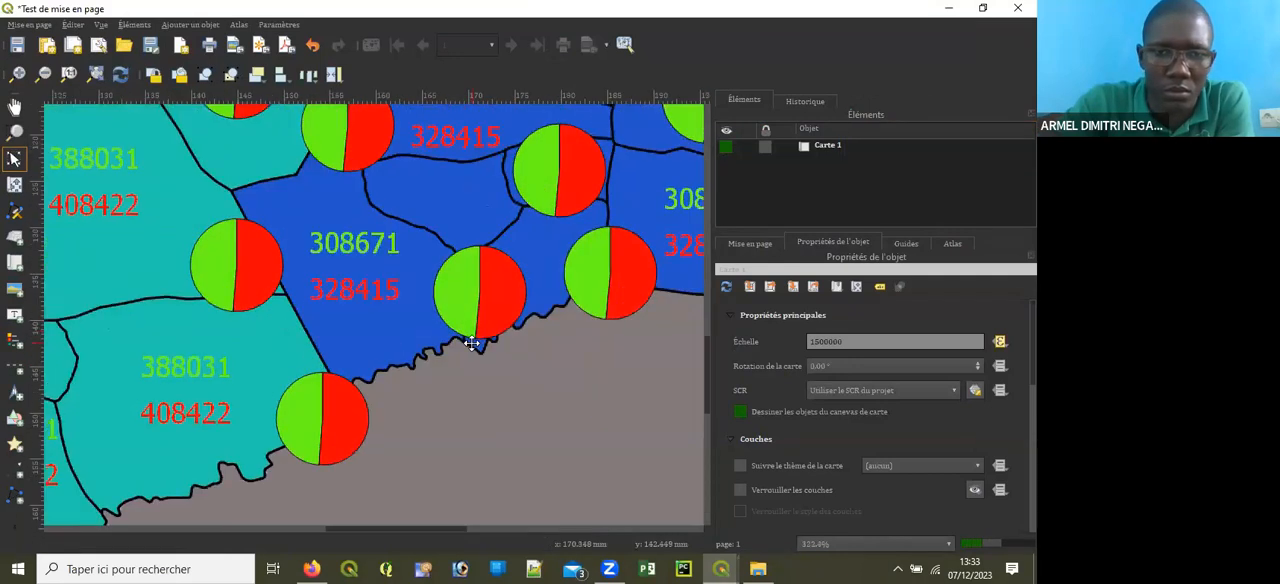
{"action": "scroll", "coordinate": [478, 317], "scroll_direction": "down", "scroll_amount": 1}
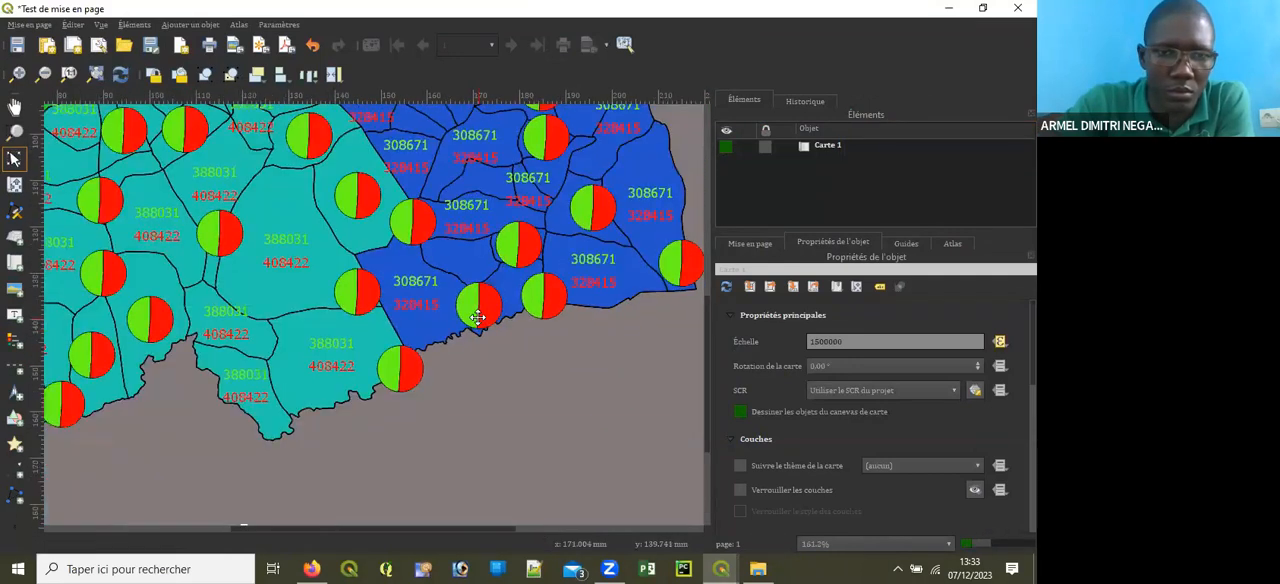
{"action": "scroll", "coordinate": [344, 350], "scroll_direction": "up", "scroll_amount": 1}
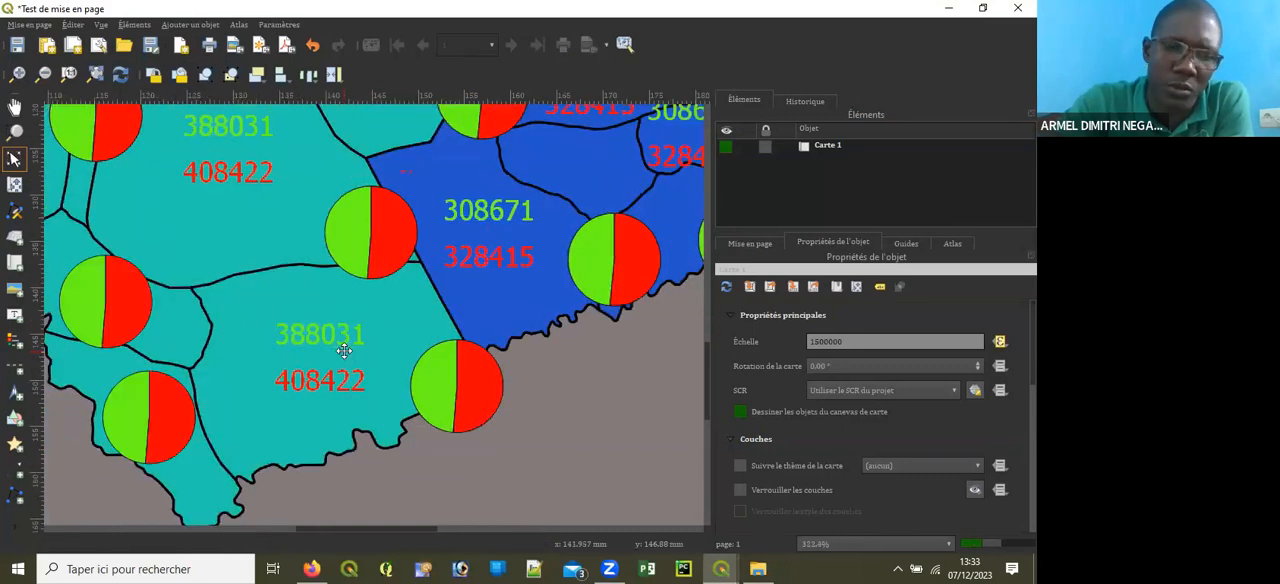
{"action": "scroll", "coordinate": [389, 396], "scroll_direction": "up", "scroll_amount": 1}
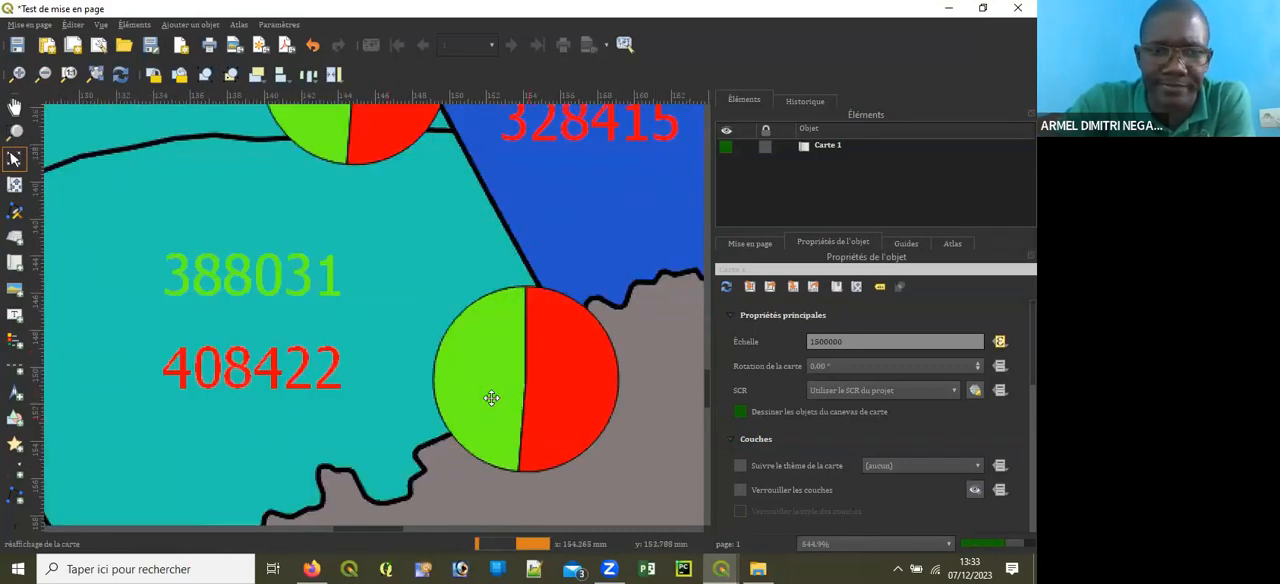
{"action": "scroll", "coordinate": [491, 396], "scroll_direction": "down", "scroll_amount": 1}
{"action": "left_click", "coordinate": [948, 8]}
Step: View the Logone Oriental subdivisions on the map canvas and slightly widen the layers panel
{"action": "scroll", "coordinate": [622, 262], "scroll_direction": "down", "scroll_amount": 1}
{"action": "left_click_drag", "start_coordinate": [591, 267], "coordinate": [671, 151]}
{"action": "left_click_drag", "start_coordinate": [575, 245], "coordinate": [640, 168]}
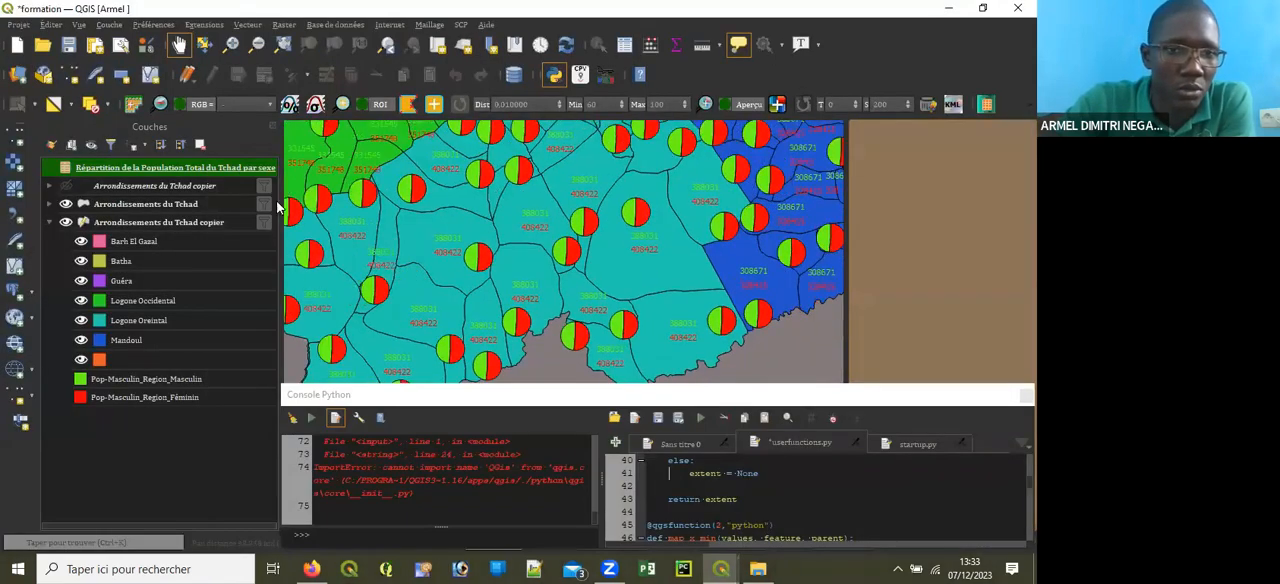
{"action": "left_click_drag", "start_coordinate": [281, 190], "coordinate": [290, 217]}
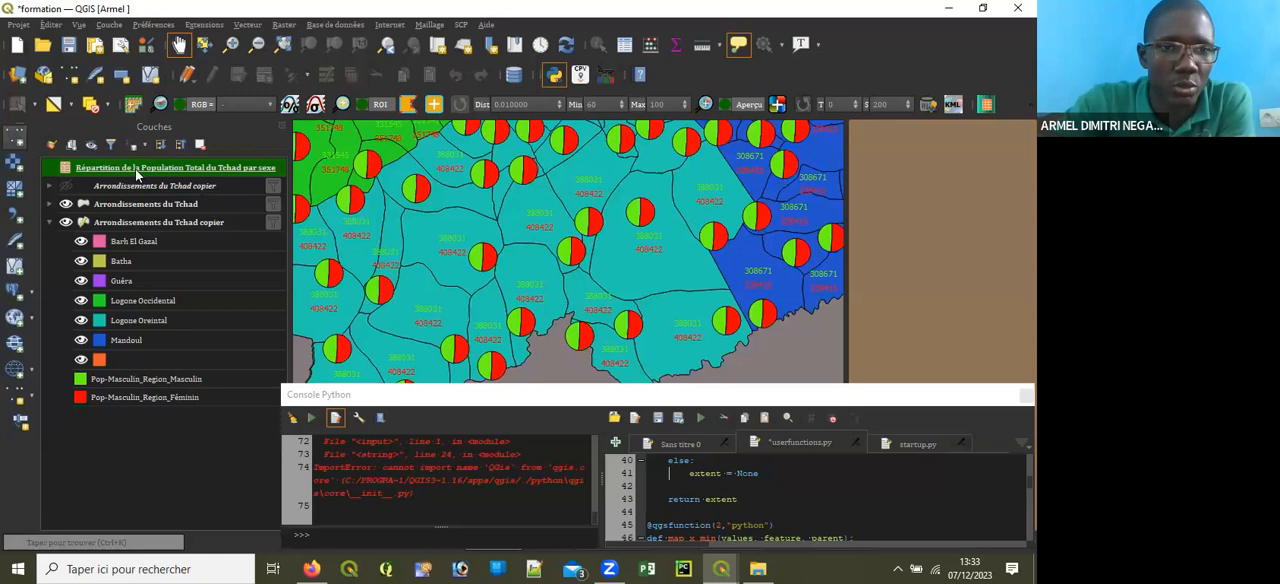
Step: Start adding a vector layer and browse to the Documents folder for its source file
{"action": "left_click", "coordinate": [15, 138]}
{"action": "left_click", "coordinate": [830, 220]}
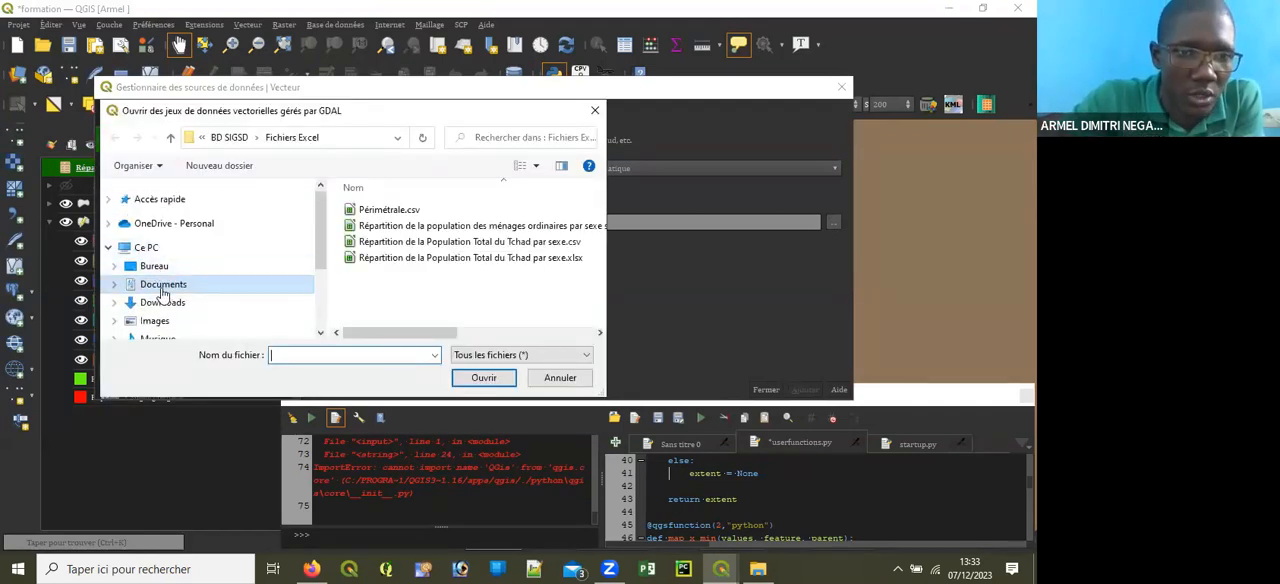
{"action": "left_click", "coordinate": [282, 287]}
Step: Find the Données personnelles folder in Documents and open its BD SIGSD subfolder
{"action": "scroll", "coordinate": [400, 258], "scroll_direction": "down", "scroll_amount": 5}
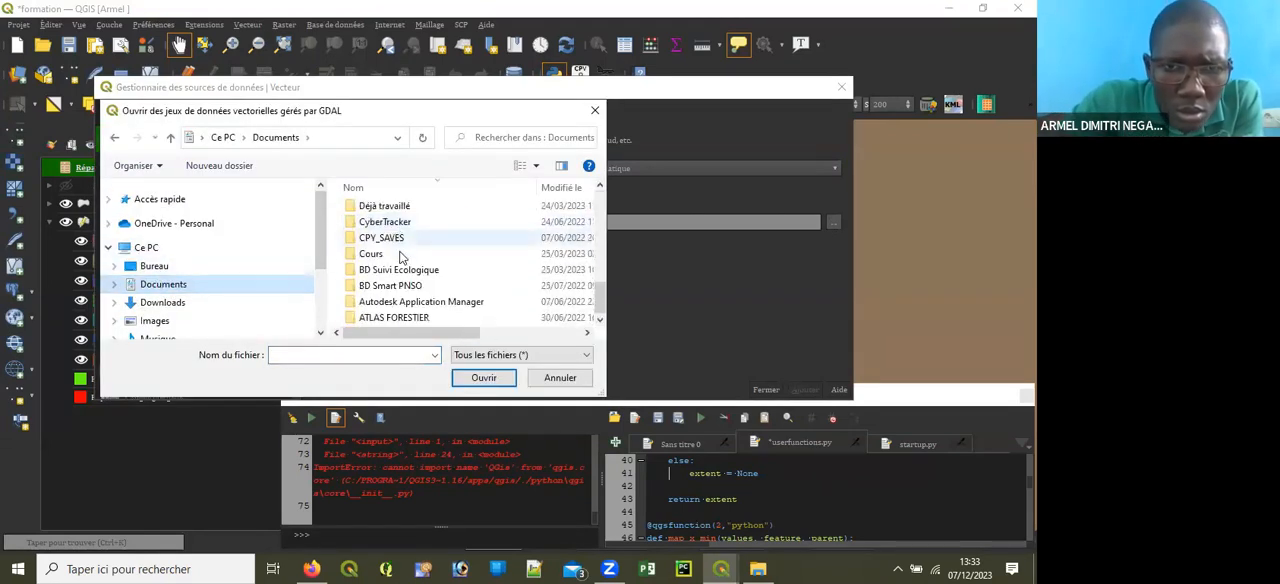
{"action": "scroll", "coordinate": [405, 268], "scroll_direction": "up", "scroll_amount": 3}
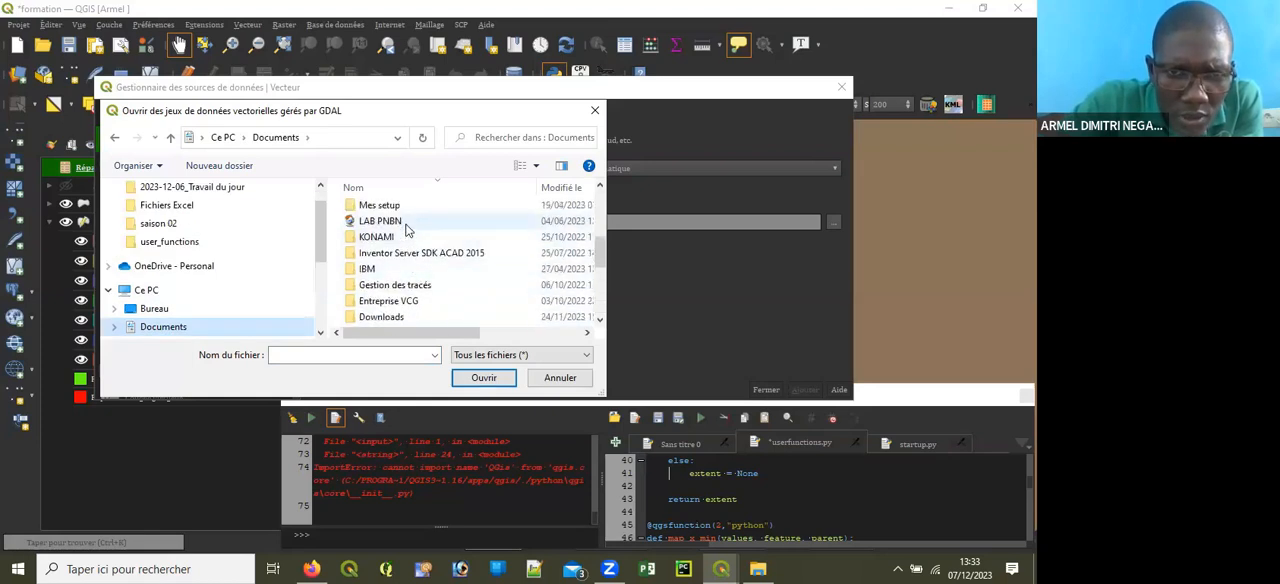
{"action": "scroll", "coordinate": [405, 230], "scroll_direction": "down", "scroll_amount": 3}
{"action": "scroll", "coordinate": [400, 270], "scroll_direction": "up", "scroll_amount": 3}
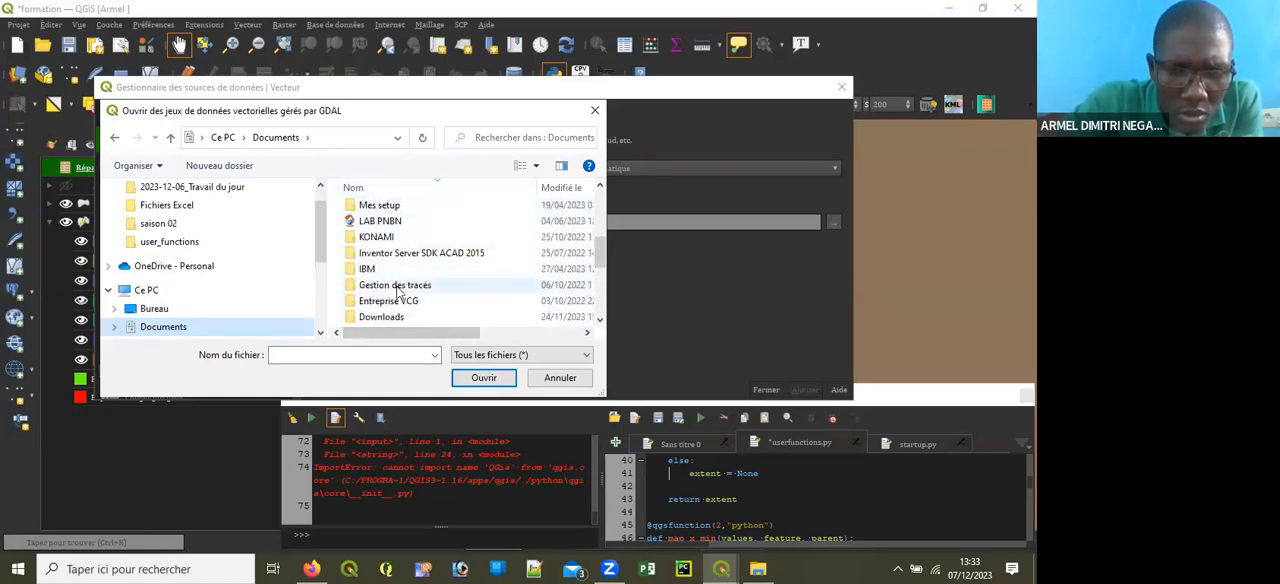
{"action": "scroll", "coordinate": [400, 300], "scroll_direction": "down", "scroll_amount": 3}
{"action": "scroll", "coordinate": [409, 315], "scroll_direction": "up", "scroll_amount": 3}
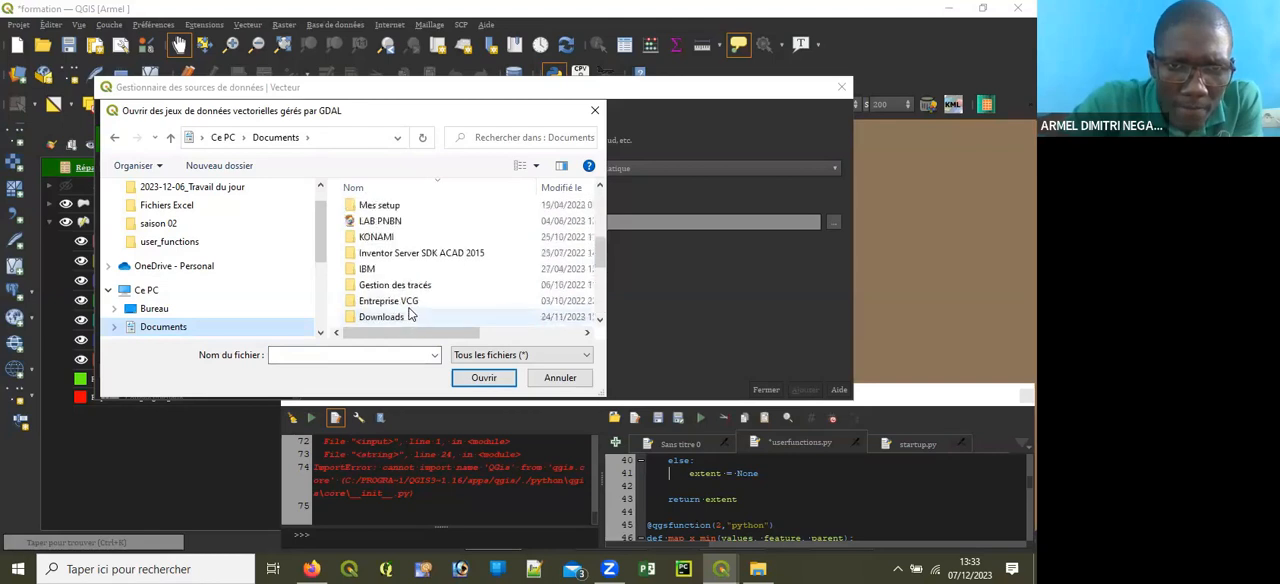
{"action": "scroll", "coordinate": [409, 315], "scroll_direction": "down", "scroll_amount": 4}
{"action": "scroll", "coordinate": [403, 302], "scroll_direction": "up", "scroll_amount": 1}
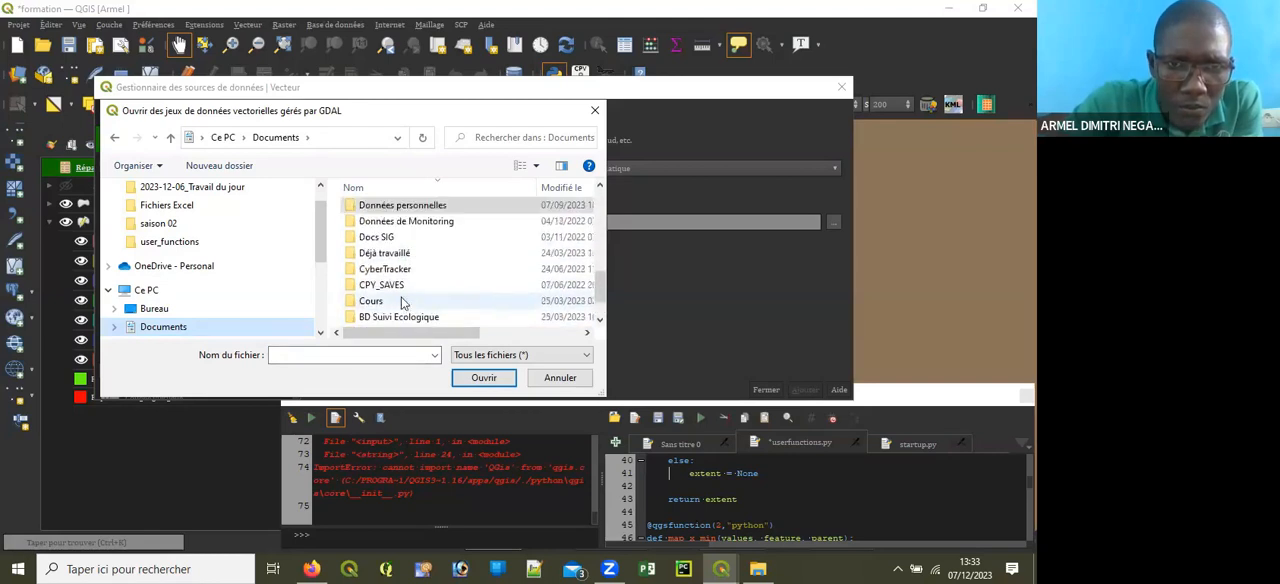
{"action": "scroll", "coordinate": [403, 280], "scroll_direction": "up", "scroll_amount": 3}
{"action": "scroll", "coordinate": [385, 258], "scroll_direction": "up", "scroll_amount": 3}
{"action": "scroll", "coordinate": [400, 264], "scroll_direction": "down", "scroll_amount": 2}
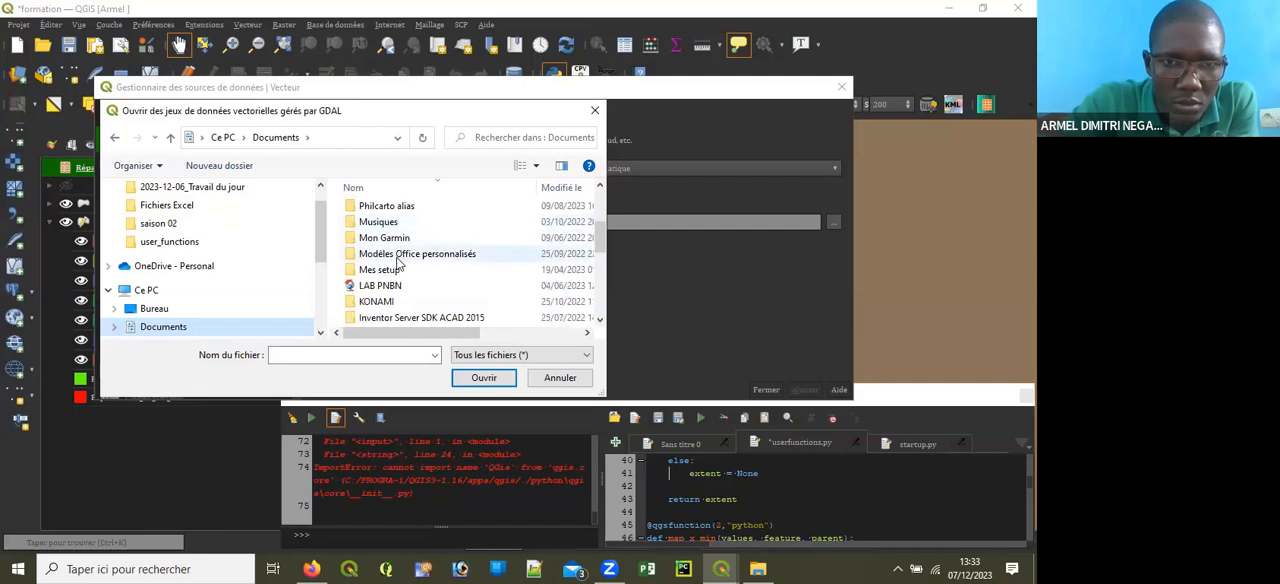
{"action": "scroll", "coordinate": [399, 263], "scroll_direction": "down", "scroll_amount": 2}
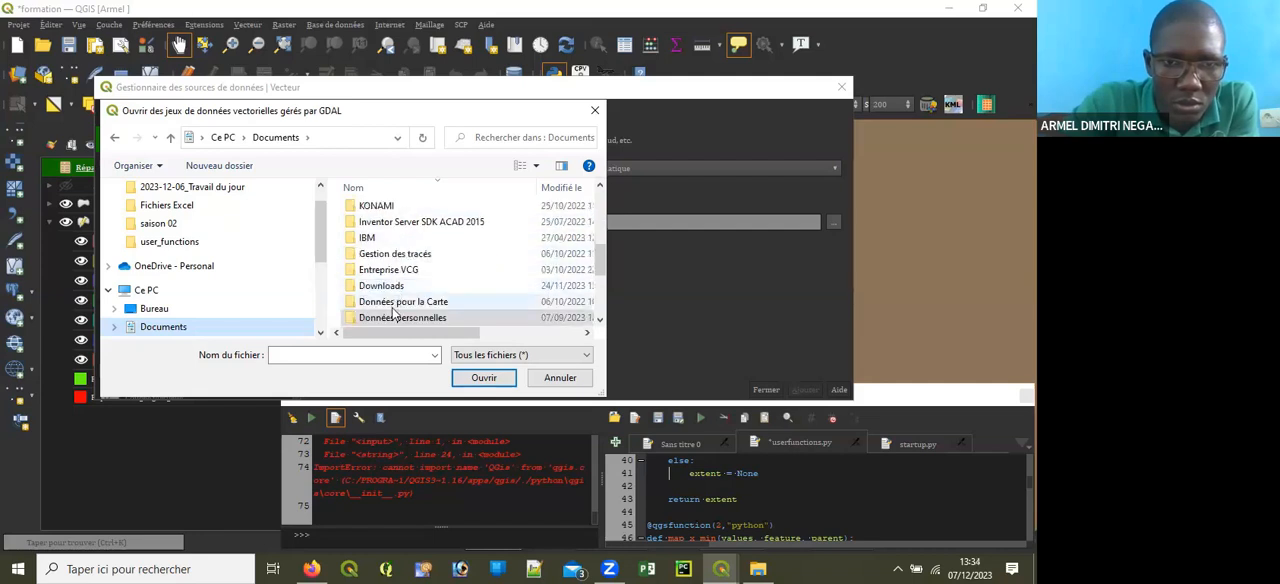
{"action": "double_click", "coordinate": [393, 317]}
{"action": "double_click", "coordinate": [380, 226]}
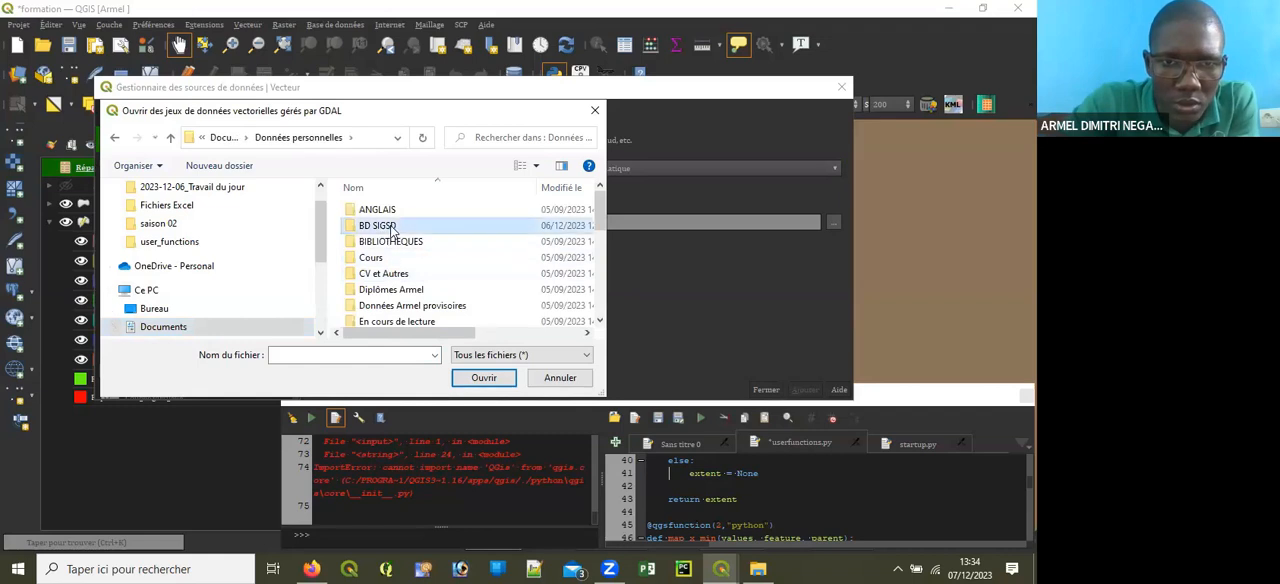
Step: Open the Données vecteurs folder and look inside its Tchad subfolder
{"action": "scroll", "coordinate": [424, 258], "scroll_direction": "down", "scroll_amount": 2}
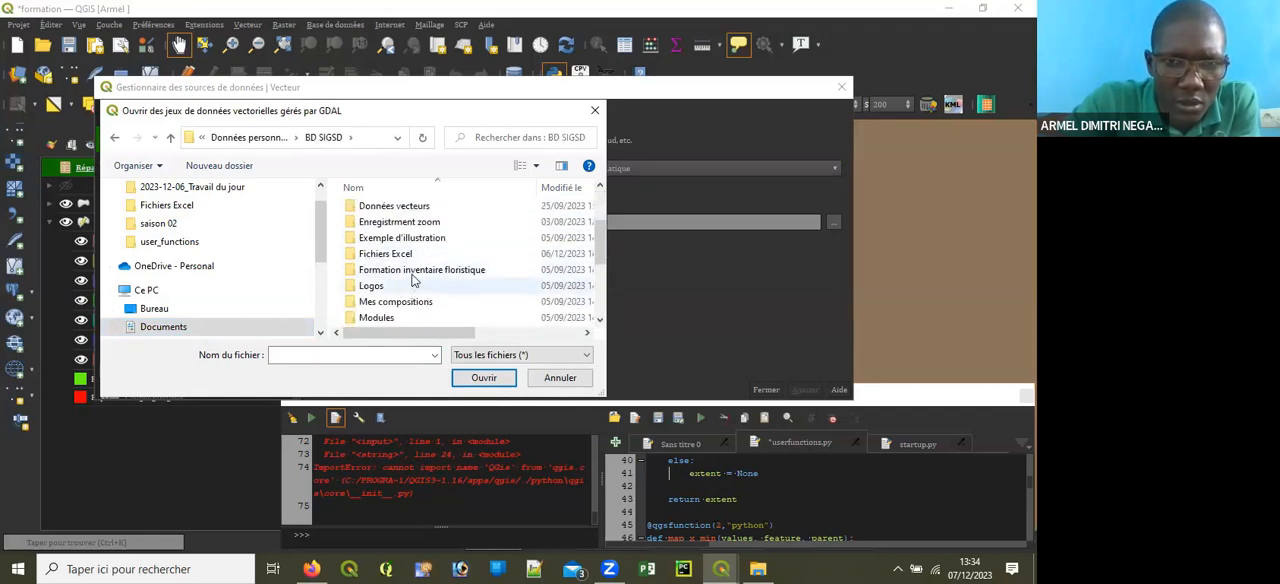
{"action": "scroll", "coordinate": [416, 270], "scroll_direction": "up", "scroll_amount": 1}
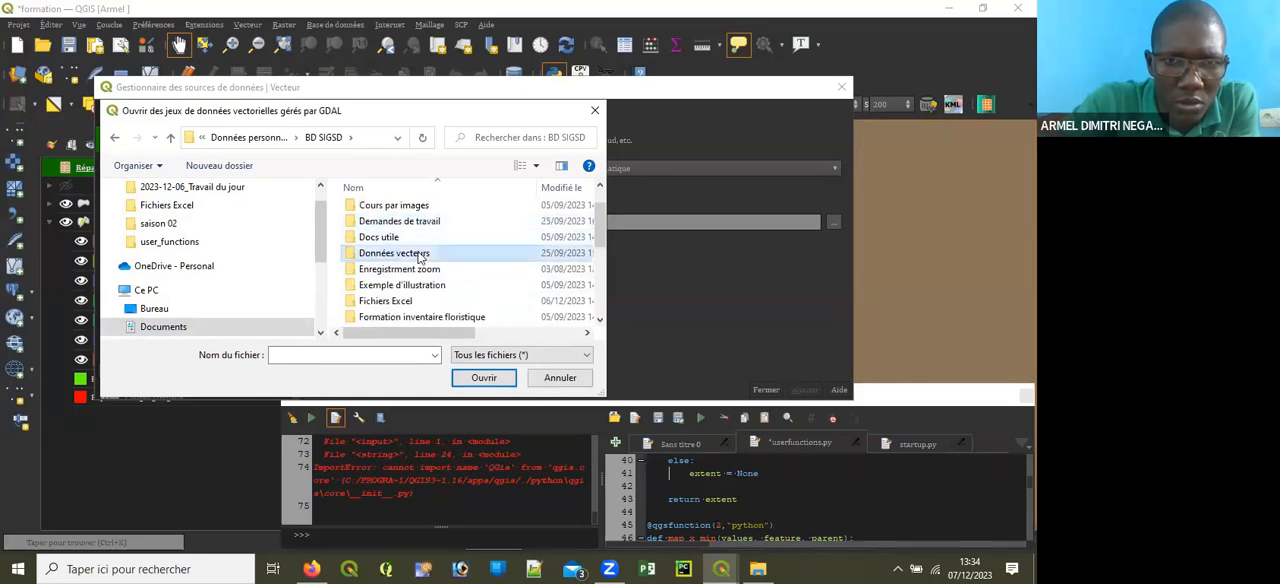
{"action": "double_click", "coordinate": [420, 256]}
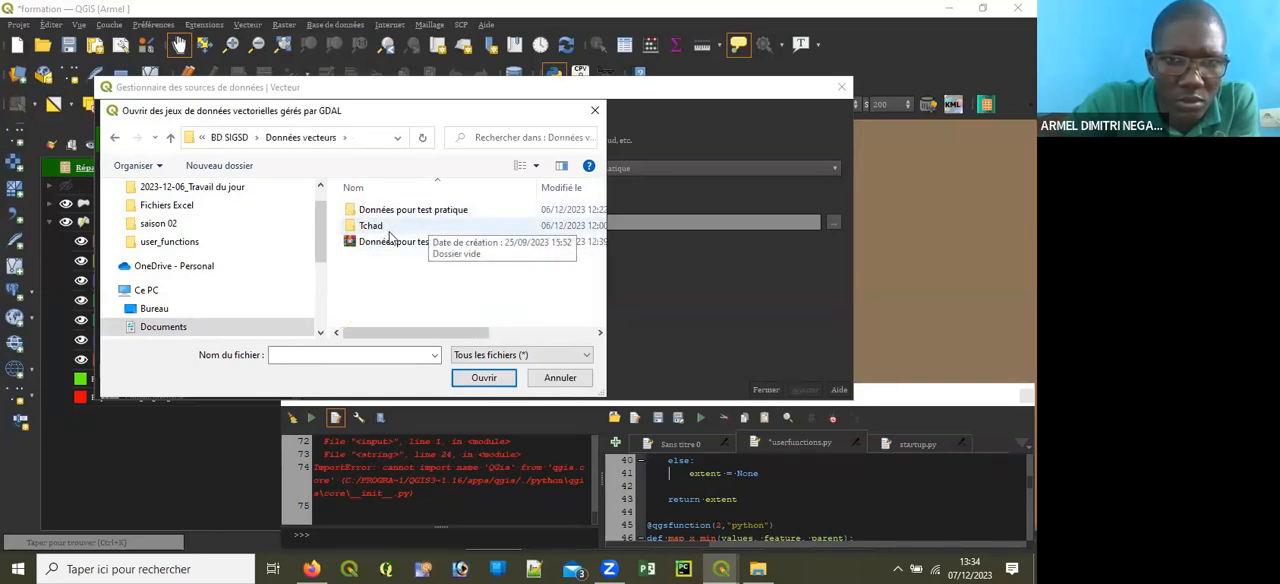
{"action": "double_click", "coordinate": [398, 227]}
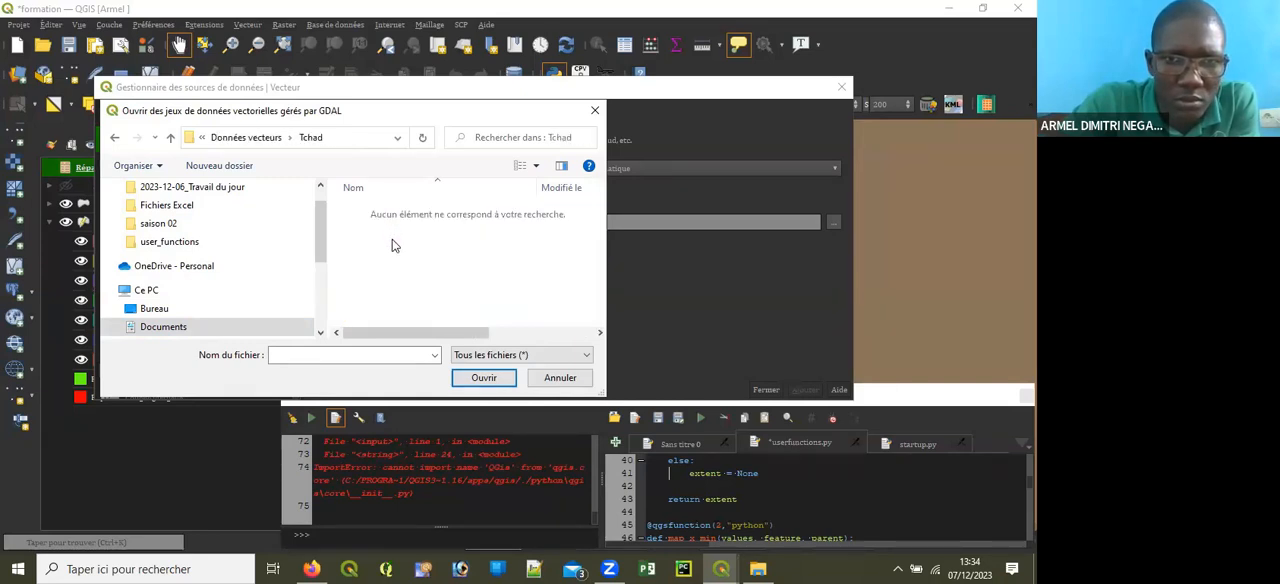
Step: Restrict the file type to ESRI Shapefiles and open the Données pour test pratique folder
{"action": "left_click", "coordinate": [550, 356]}
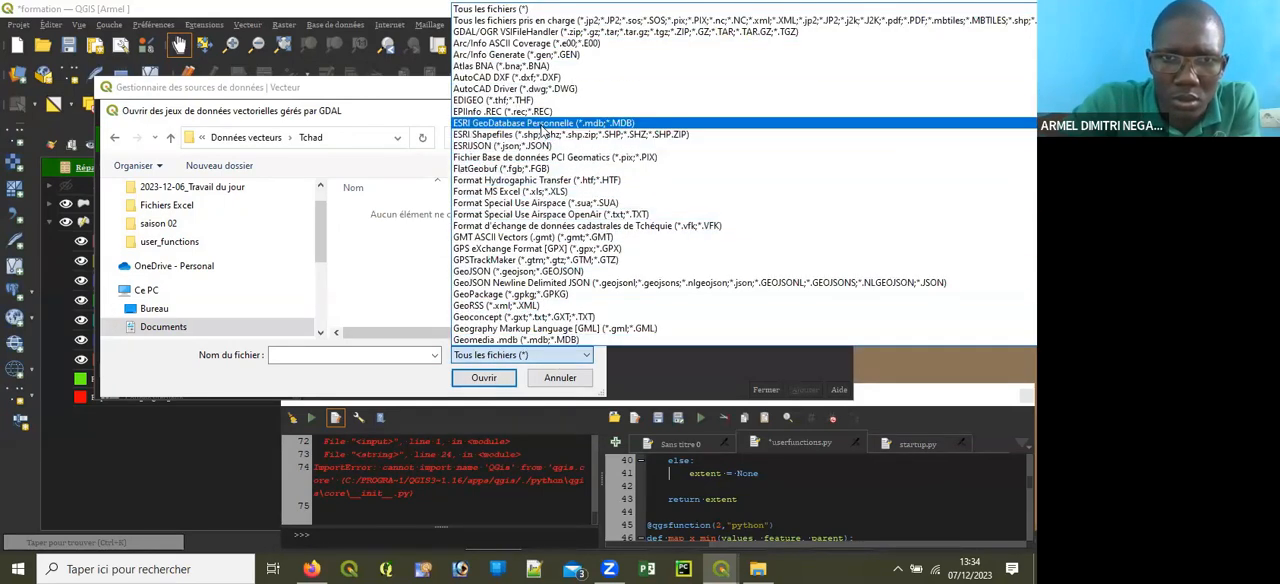
{"action": "left_click", "coordinate": [520, 134]}
{"action": "left_click", "coordinate": [117, 139]}
{"action": "double_click", "coordinate": [400, 212]}
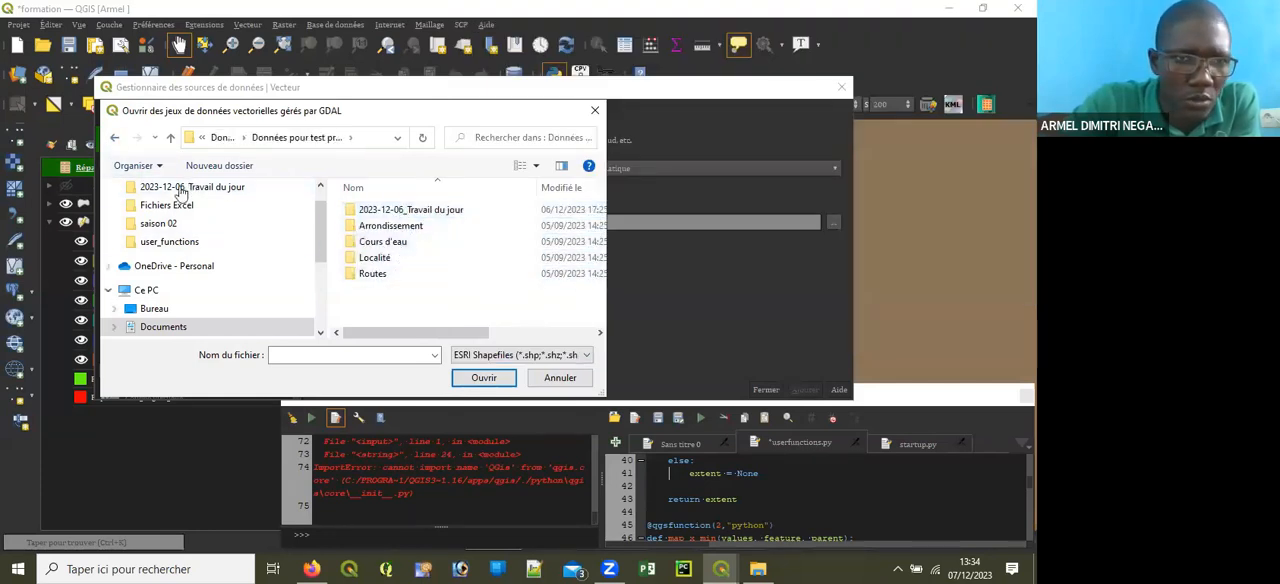
Step: Go back to the BD SIGSD folder and look through its subfolders
{"action": "left_click", "coordinate": [116, 141]}
{"action": "left_click", "coordinate": [117, 143]}
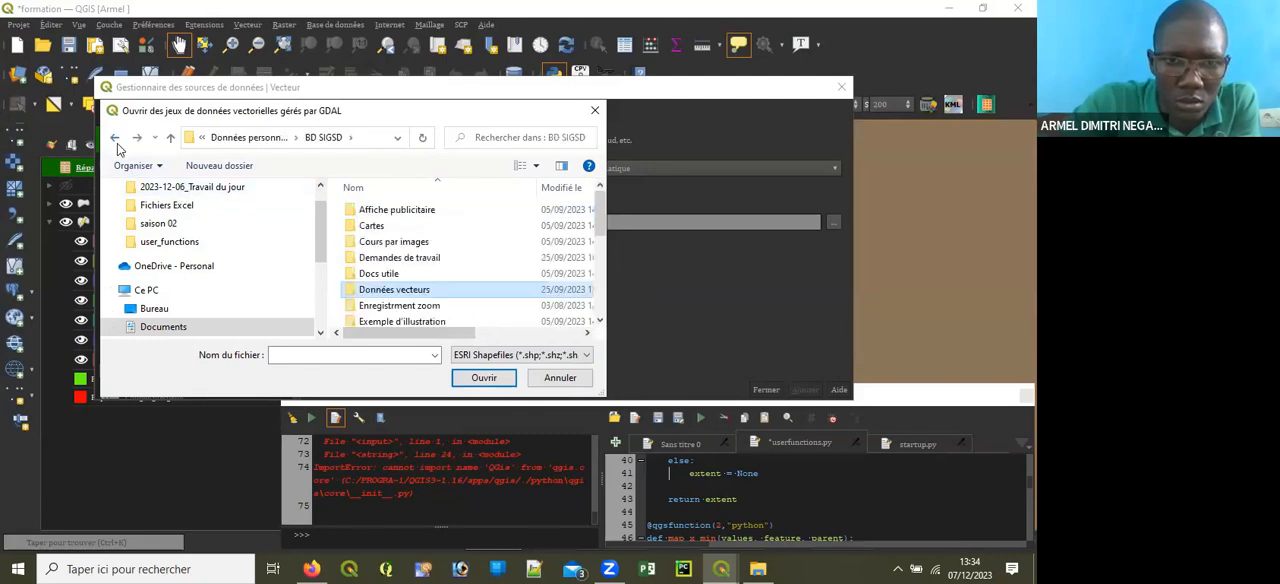
{"action": "scroll", "coordinate": [407, 284], "scroll_direction": "down", "scroll_amount": 2}
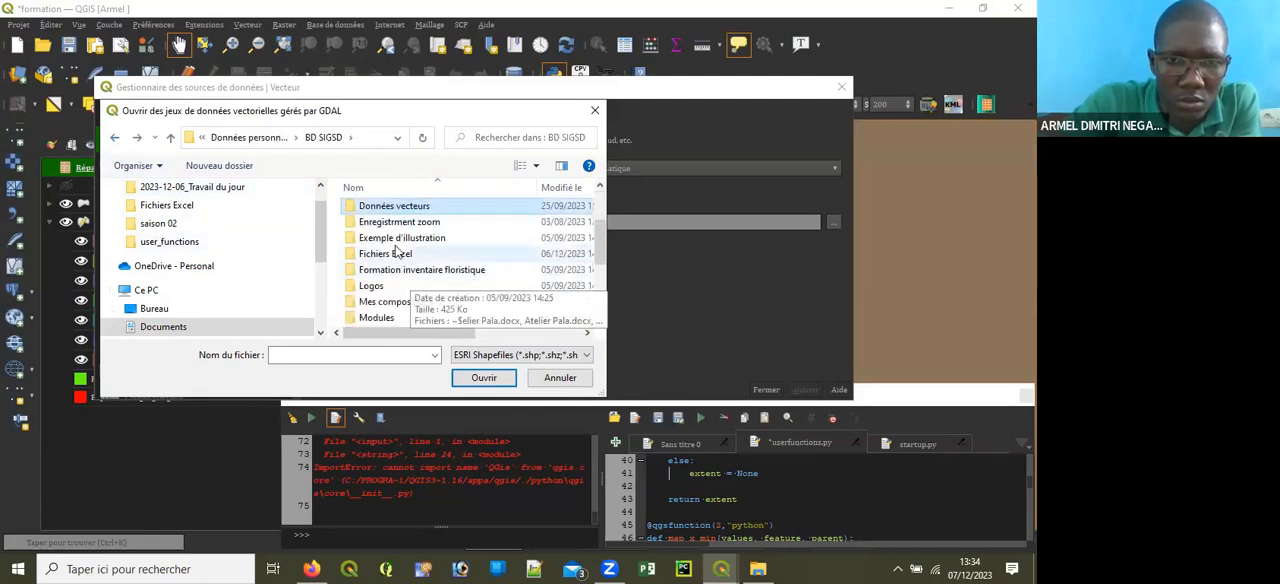
{"action": "scroll", "coordinate": [410, 282], "scroll_direction": "down", "scroll_amount": 1}
{"action": "scroll", "coordinate": [416, 280], "scroll_direction": "down", "scroll_amount": 1}
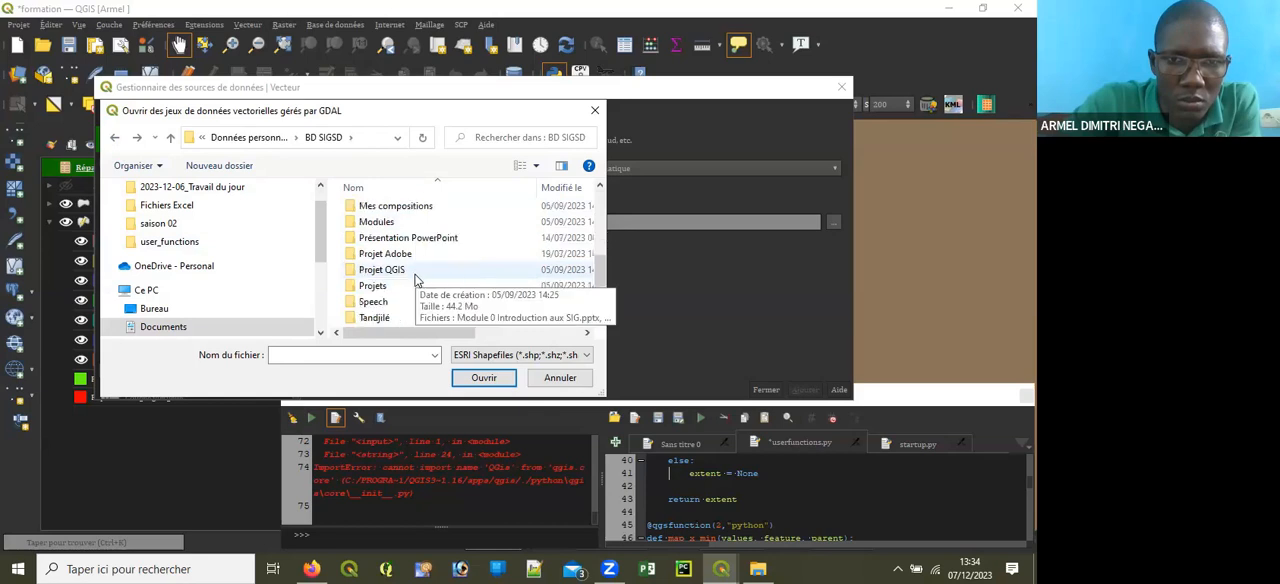
{"action": "scroll", "coordinate": [412, 280], "scroll_direction": "up", "scroll_amount": 1}
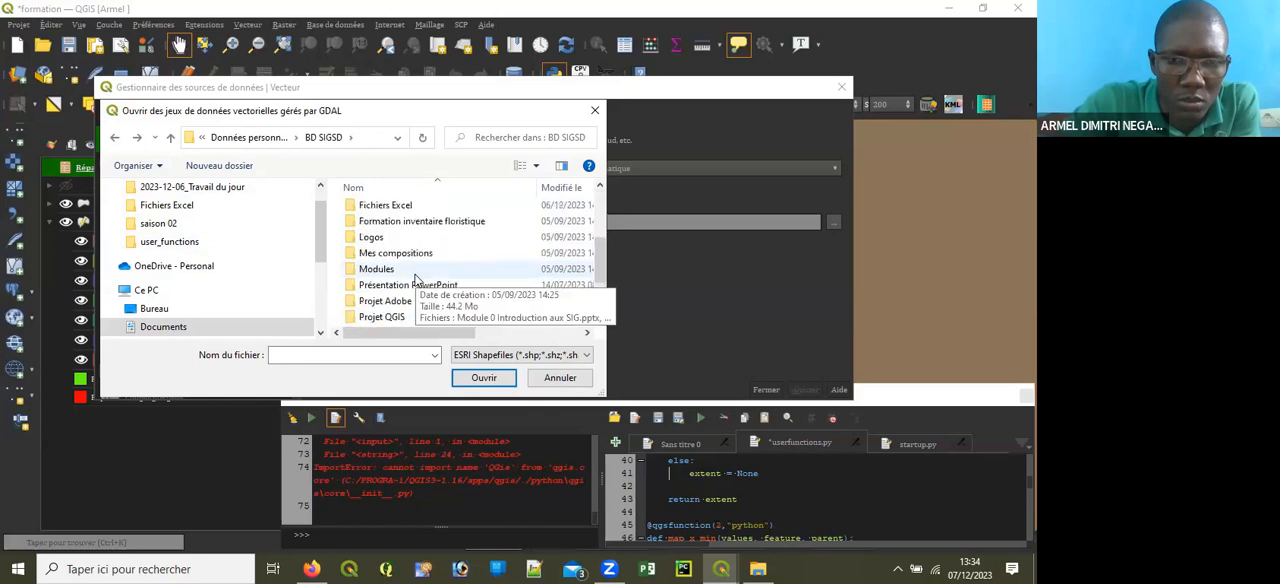
Step: Look through the folders in Documents for one that holds GIS data
{"action": "left_click", "coordinate": [168, 328]}
{"action": "scroll", "coordinate": [380, 298], "scroll_direction": "down", "scroll_amount": 1}
{"action": "scroll", "coordinate": [410, 306], "scroll_direction": "down", "scroll_amount": 2}
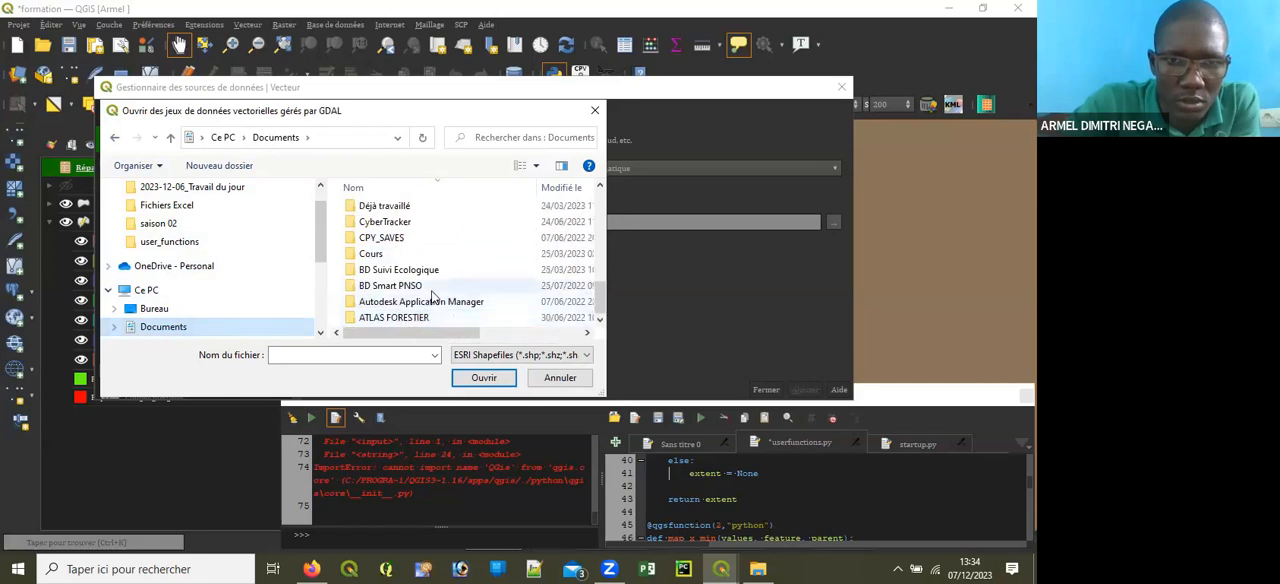
{"action": "scroll", "coordinate": [405, 325], "scroll_direction": "up", "scroll_amount": 3}
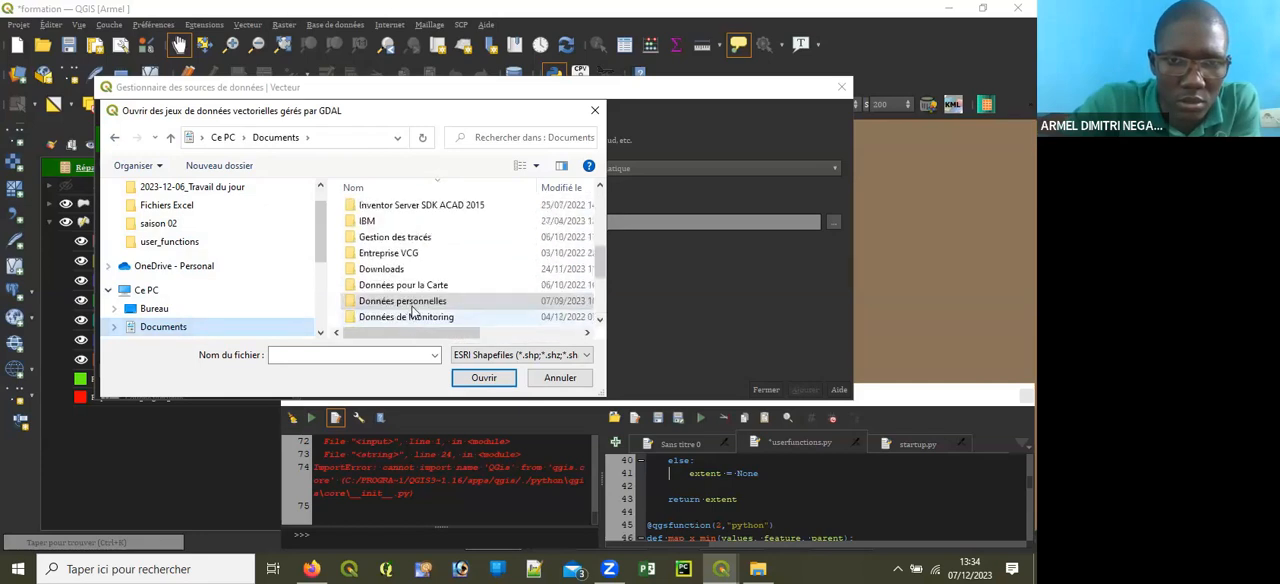
{"action": "scroll", "coordinate": [414, 308], "scroll_direction": "up", "scroll_amount": 2}
{"action": "scroll", "coordinate": [419, 300], "scroll_direction": "down", "scroll_amount": 4}
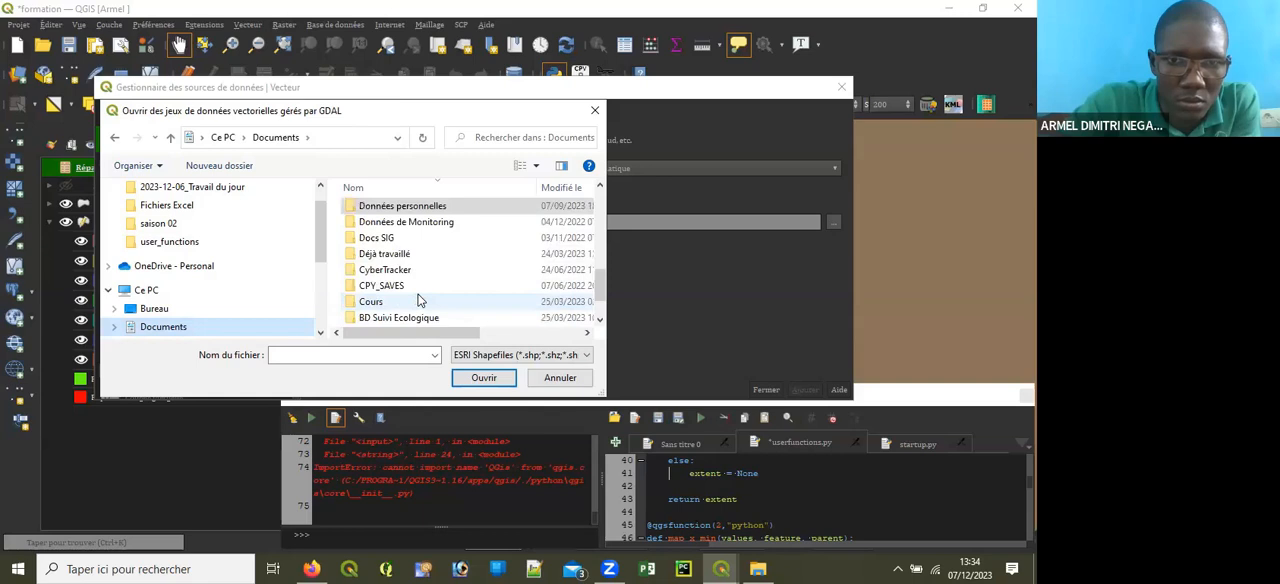
{"action": "scroll", "coordinate": [419, 300], "scroll_direction": "down", "scroll_amount": 1}
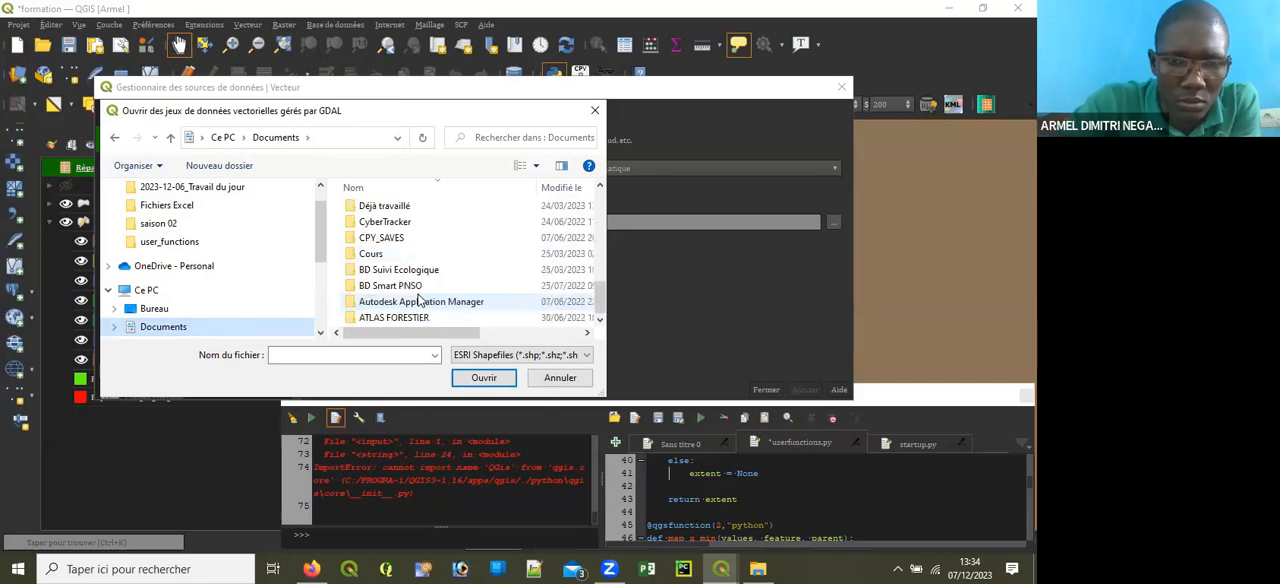
{"action": "scroll", "coordinate": [345, 298], "scroll_direction": "up", "scroll_amount": 3}
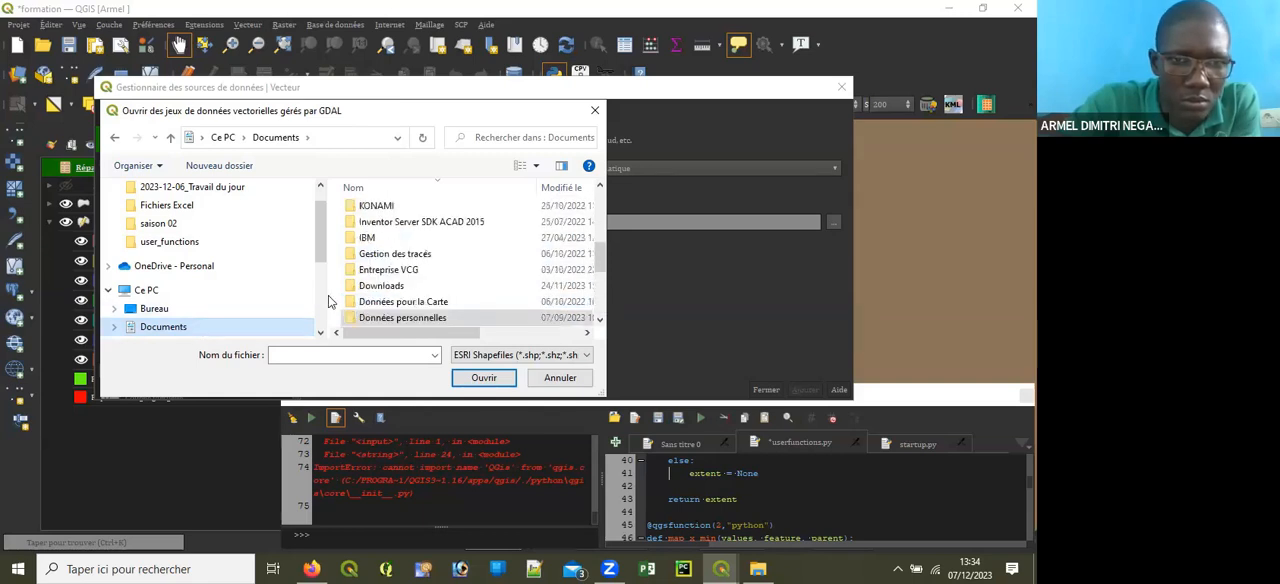
{"action": "scroll", "coordinate": [432, 275], "scroll_direction": "down", "scroll_amount": 3}
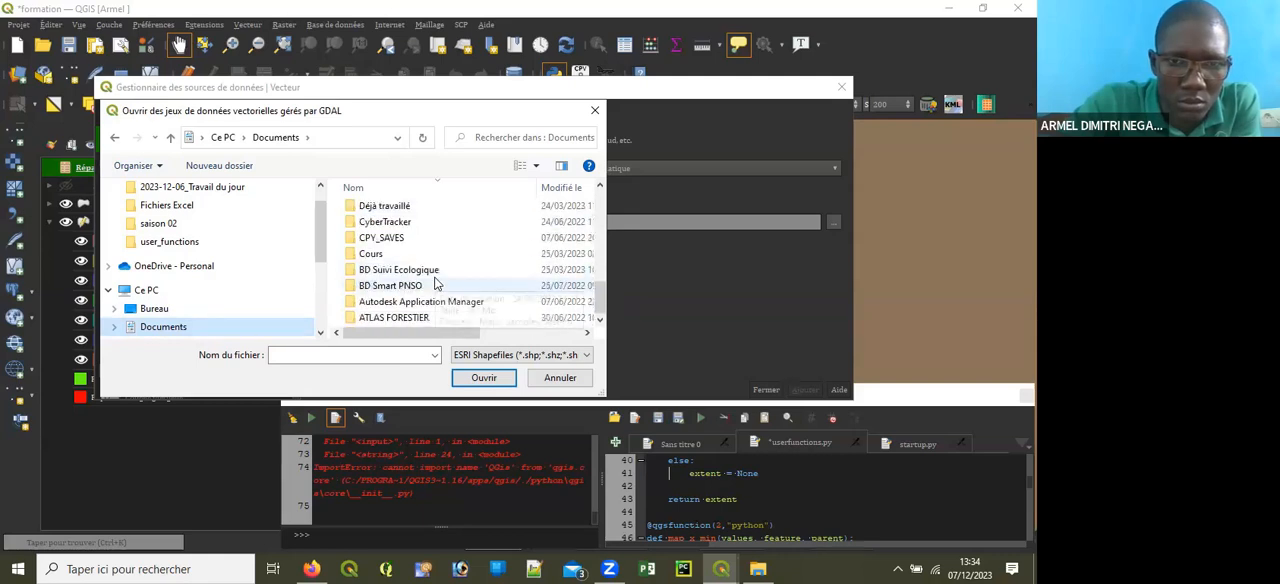
{"action": "scroll", "coordinate": [403, 305], "scroll_direction": "up", "scroll_amount": 1}
{"action": "scroll", "coordinate": [403, 301], "scroll_direction": "up", "scroll_amount": 5}
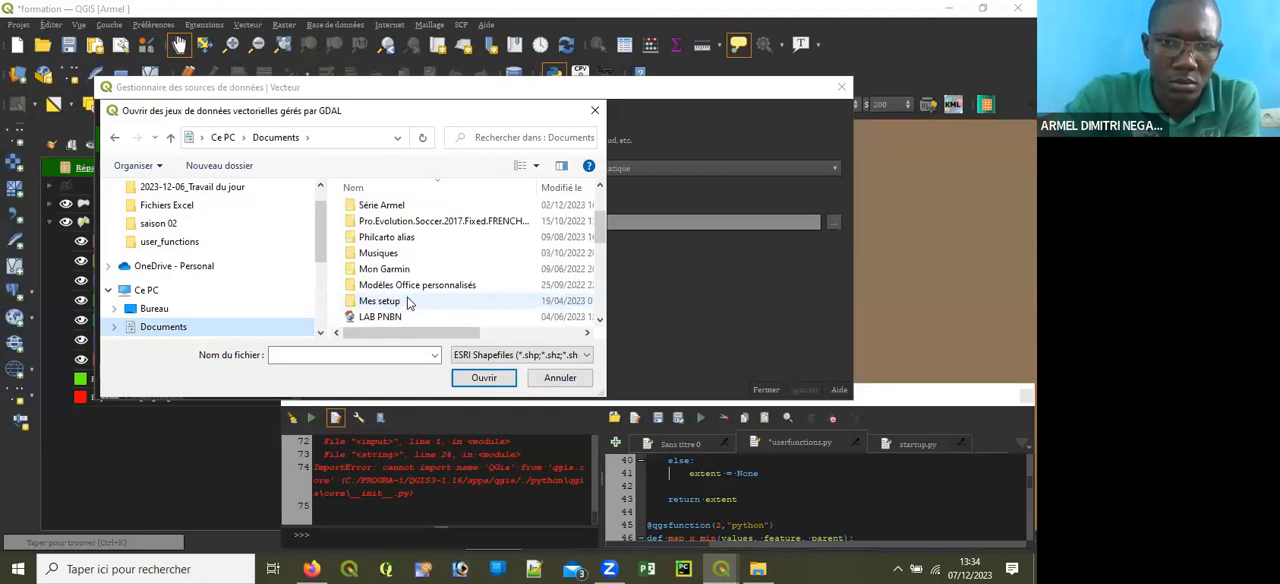
{"action": "scroll", "coordinate": [403, 268], "scroll_direction": "up", "scroll_amount": 1}
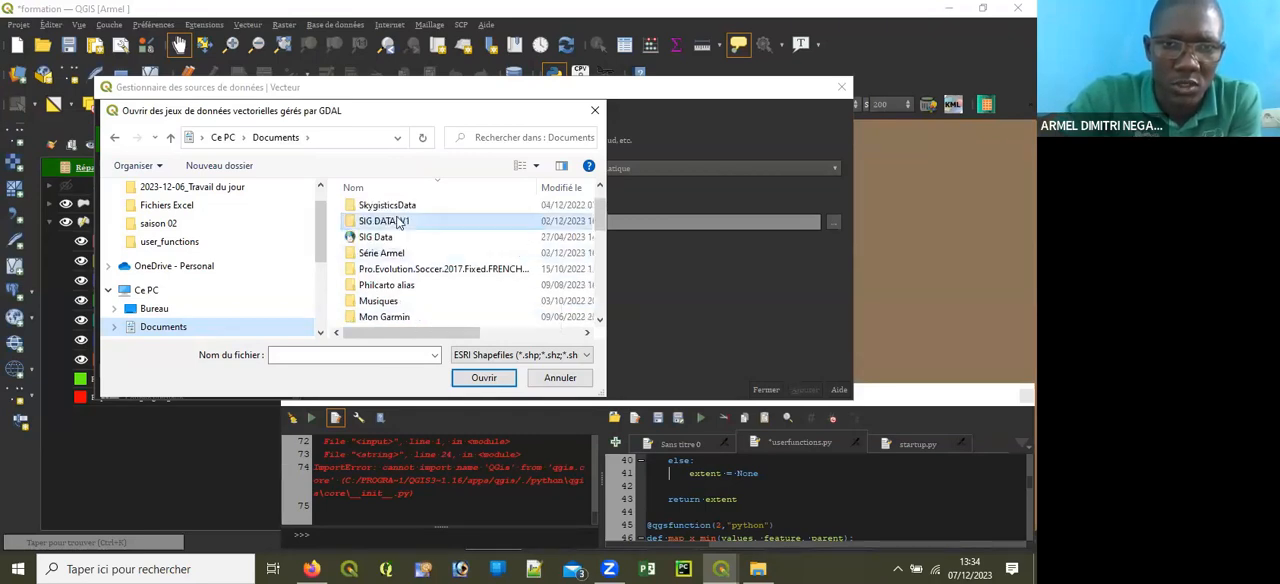
Step: Look inside SIG DATA. V1 through COUNTRY Data and Vector Data down to Cameroon's Regional Data folder, and return to Documents
{"action": "double_click", "coordinate": [397, 222]}
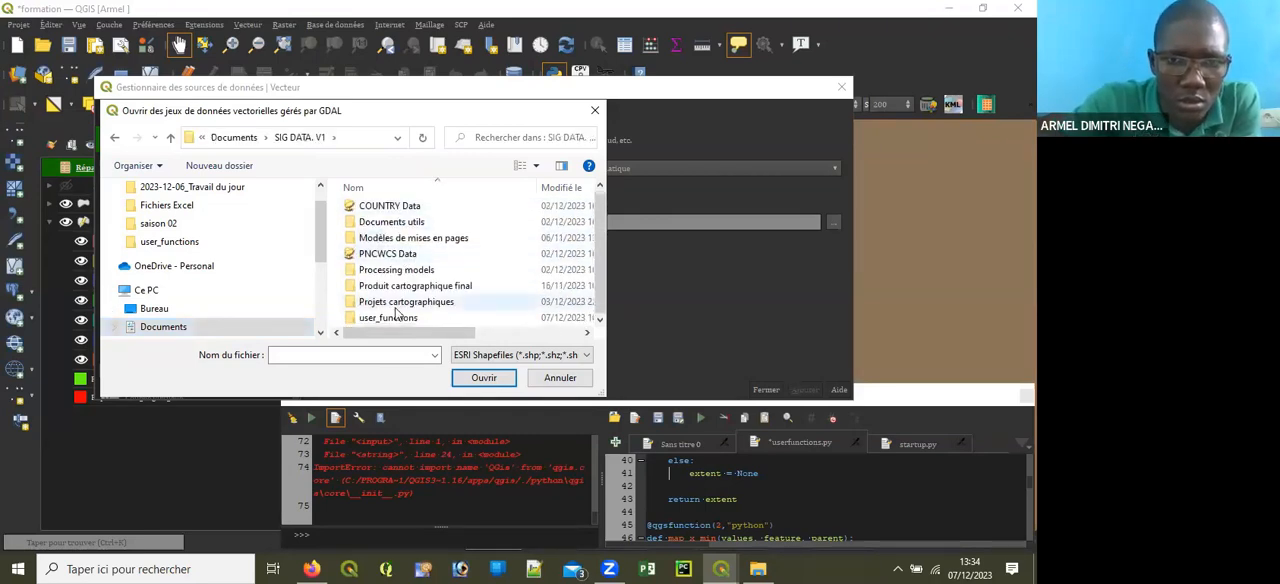
{"action": "double_click", "coordinate": [390, 206]}
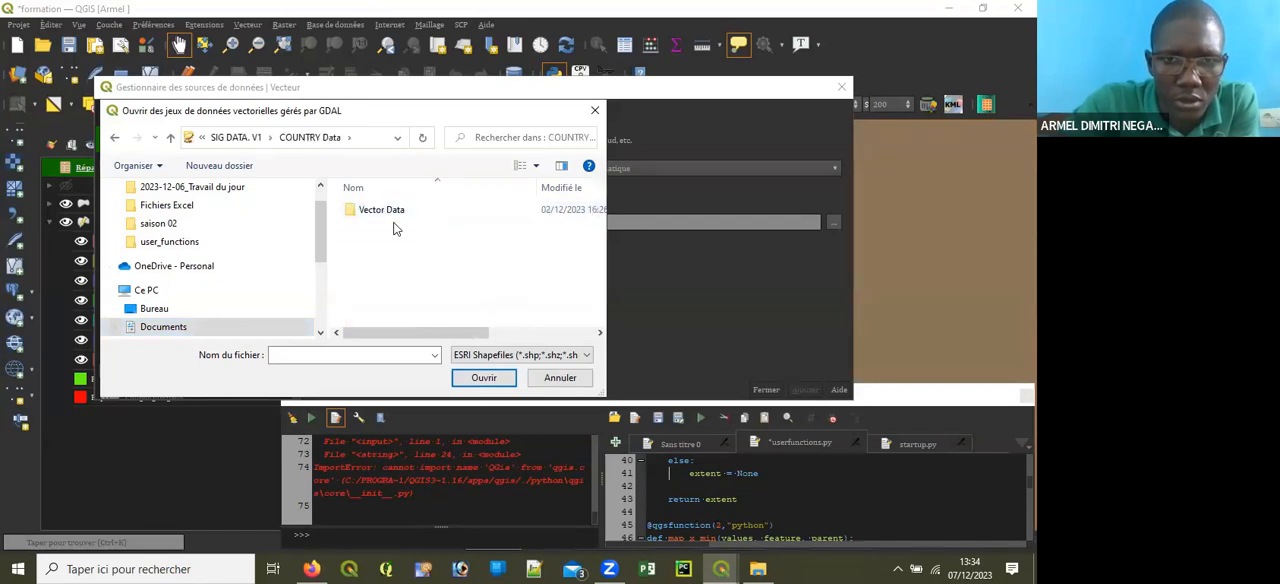
{"action": "double_click", "coordinate": [392, 212]}
{"action": "double_click", "coordinate": [383, 210]}
{"action": "double_click", "coordinate": [416, 212]}
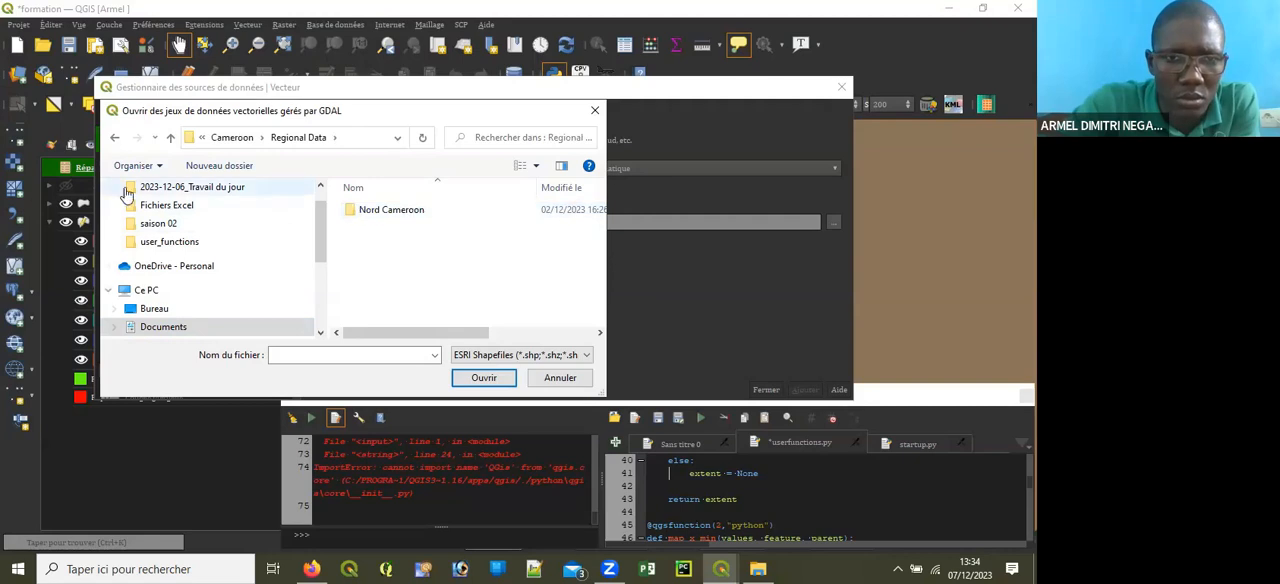
{"action": "left_click", "coordinate": [113, 141]}
{"action": "left_click", "coordinate": [113, 141]}
{"action": "left_click", "coordinate": [113, 141]}
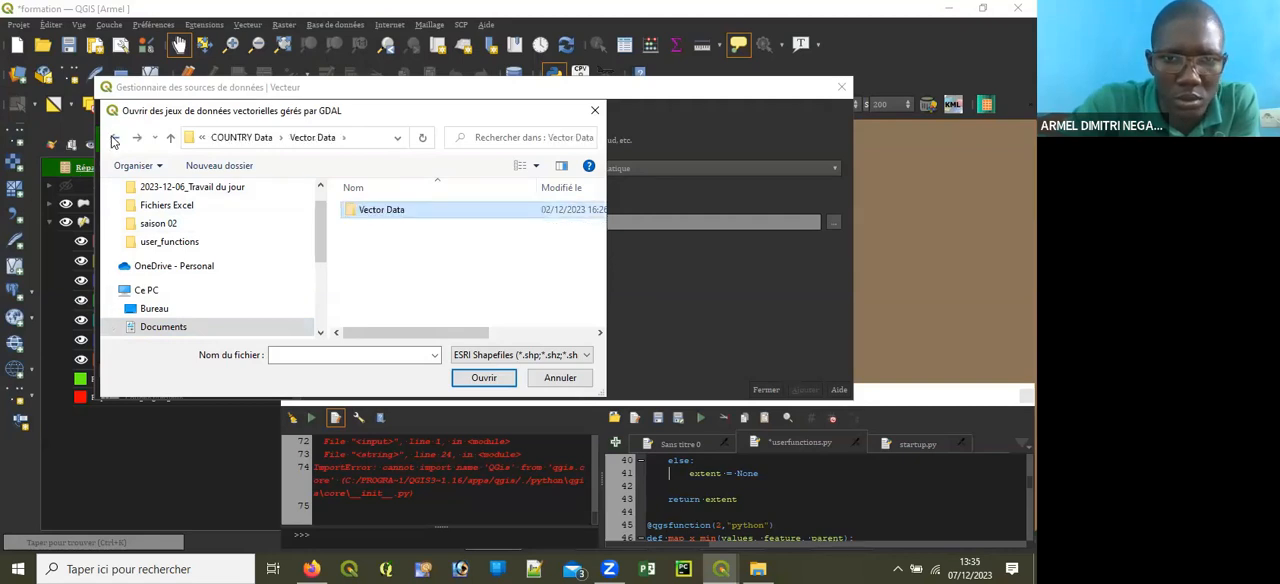
{"action": "left_click", "coordinate": [113, 141]}
{"action": "left_click", "coordinate": [113, 141]}
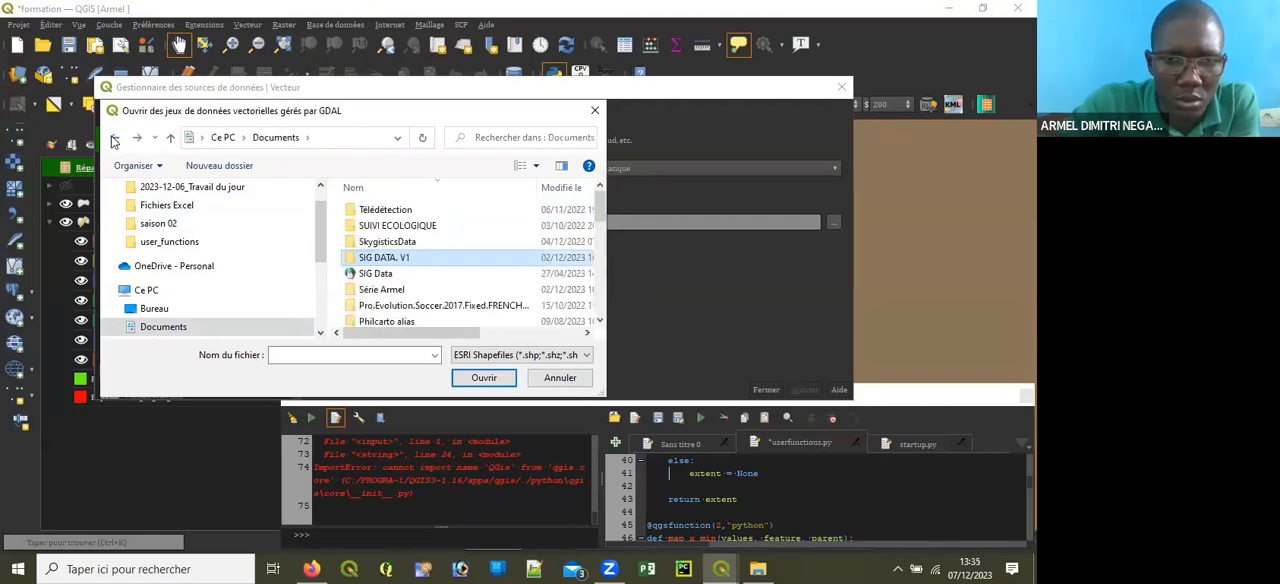
Step: Open the SIG Data folder in Documents and its Données vecteurs subfolder
{"action": "scroll", "coordinate": [423, 270], "scroll_direction": "down", "scroll_amount": 4}
{"action": "scroll", "coordinate": [423, 270], "scroll_direction": "up", "scroll_amount": 3}
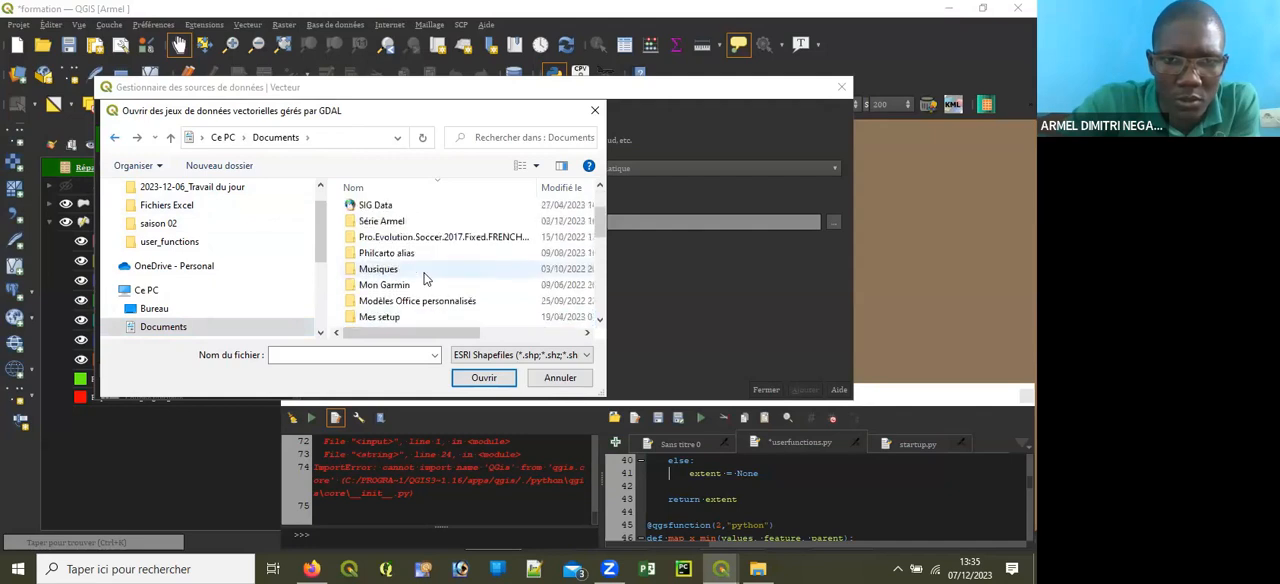
{"action": "double_click", "coordinate": [380, 205]}
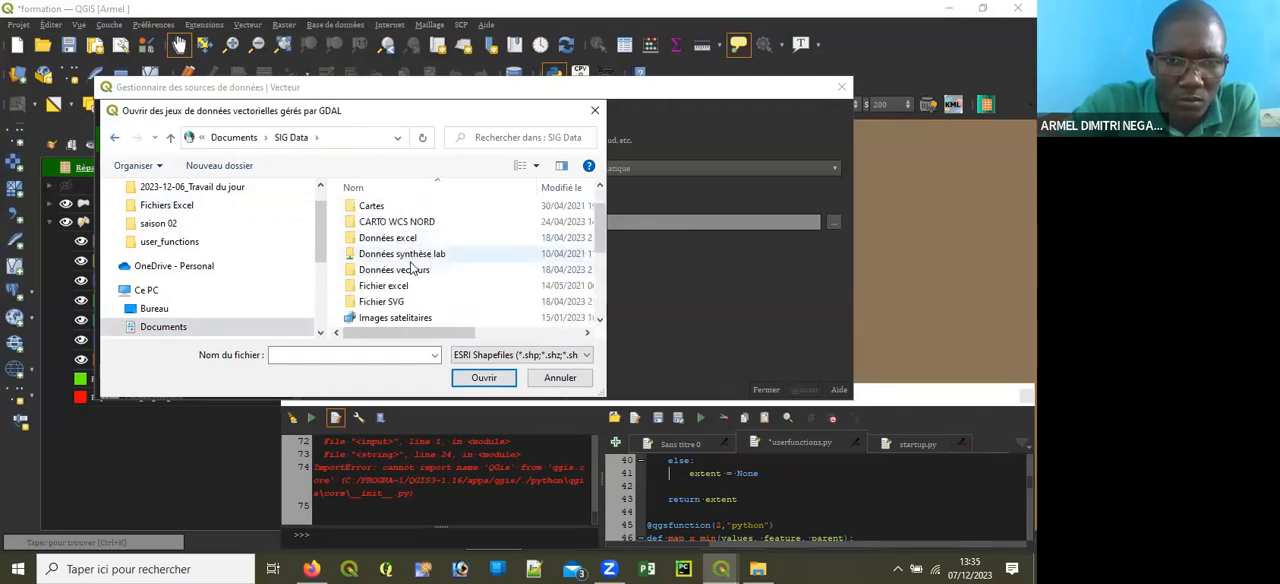
{"action": "double_click", "coordinate": [413, 268]}
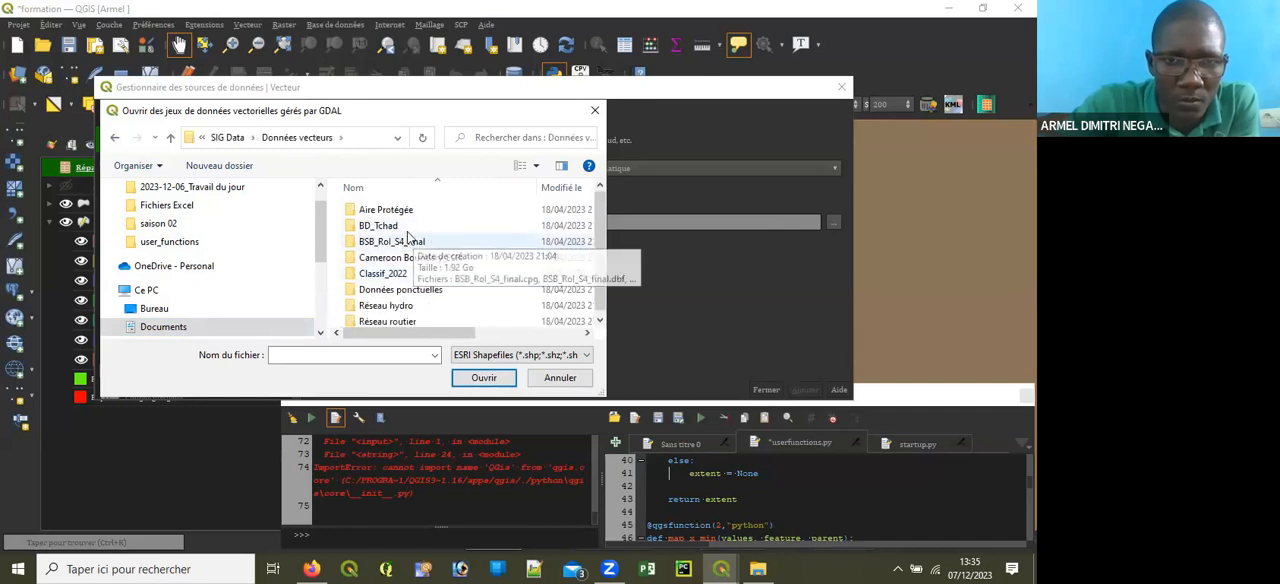
Step: Choose Provinces du Tchad.shp from the administratives folder of BD_Tchad as the vector dataset
{"action": "double_click", "coordinate": [405, 227]}
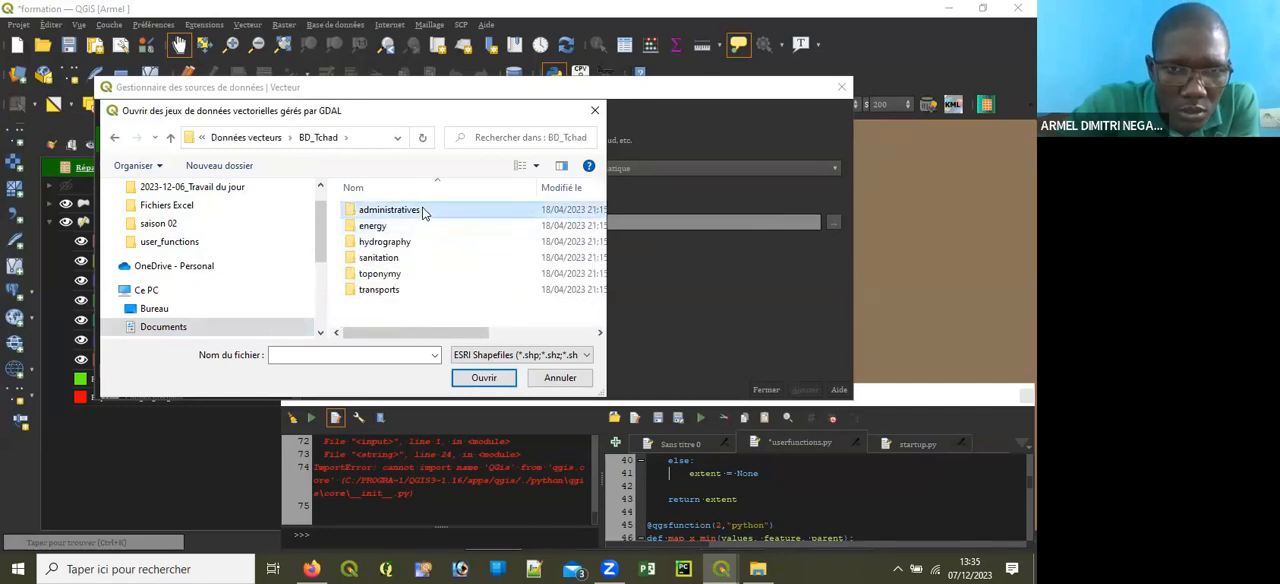
{"action": "double_click", "coordinate": [405, 210]}
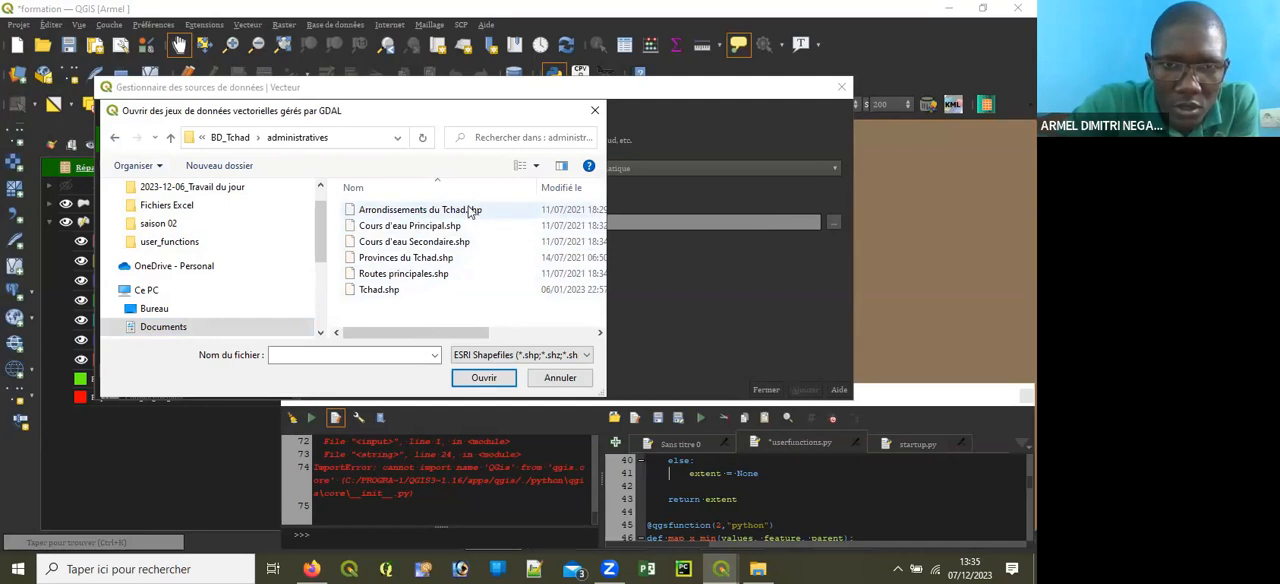
{"action": "double_click", "coordinate": [406, 258]}
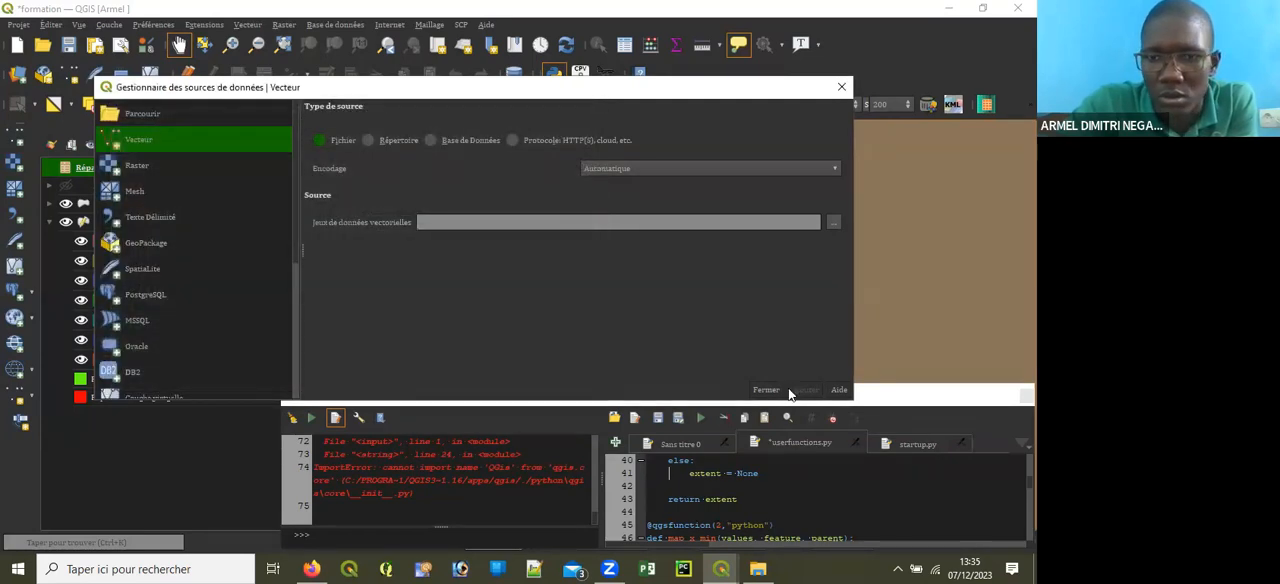
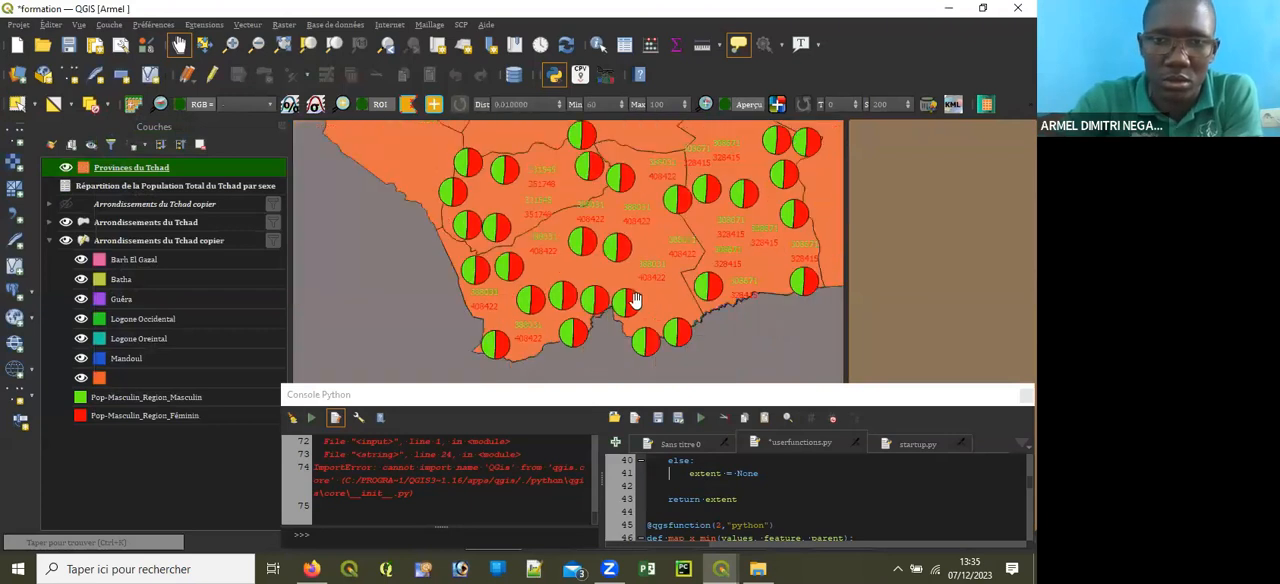
Step: Select the Logone Occidental, Logone Oriental and Mandoul provinces in the south of the Provinces du Tchad layer
{"action": "scroll", "coordinate": [593, 244], "scroll_direction": "up", "scroll_amount": 3}
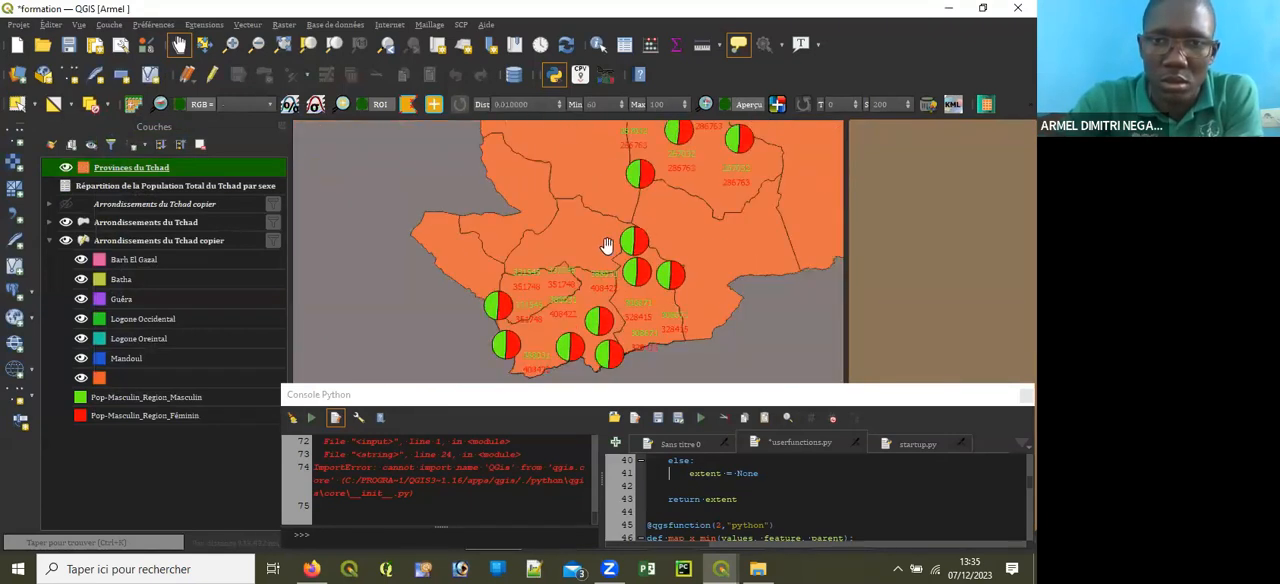
{"action": "scroll", "coordinate": [619, 218], "scroll_direction": "down", "scroll_amount": 3}
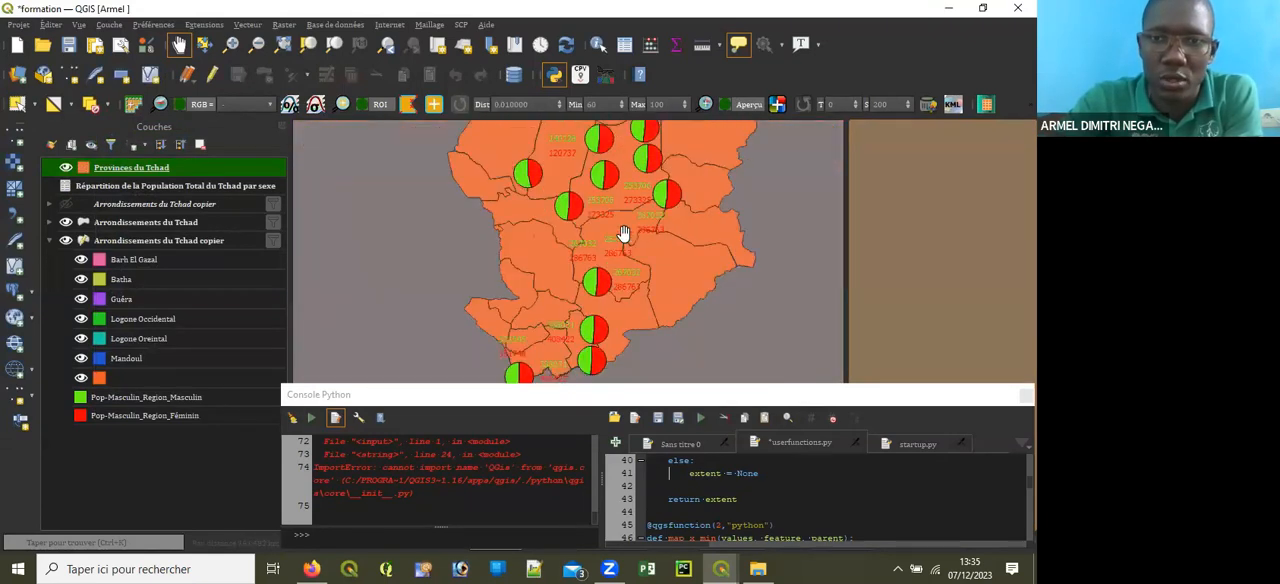
{"action": "scroll", "coordinate": [619, 218], "scroll_direction": "up", "scroll_amount": 5}
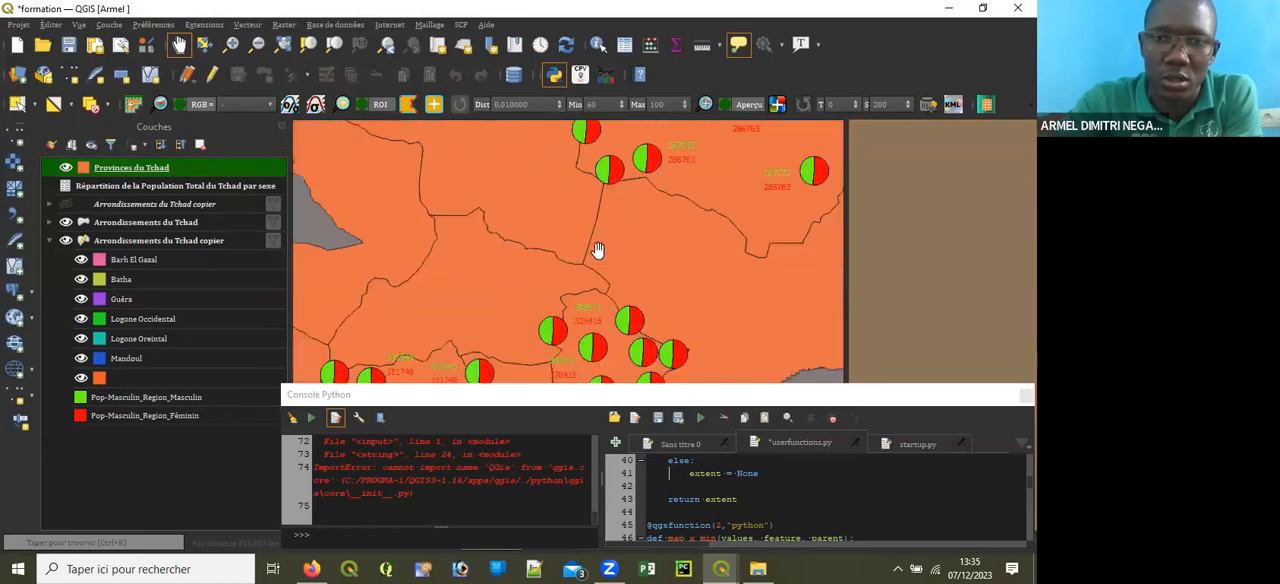
{"action": "left_click_drag", "start_coordinate": [574, 241], "coordinate": [605, 126]}
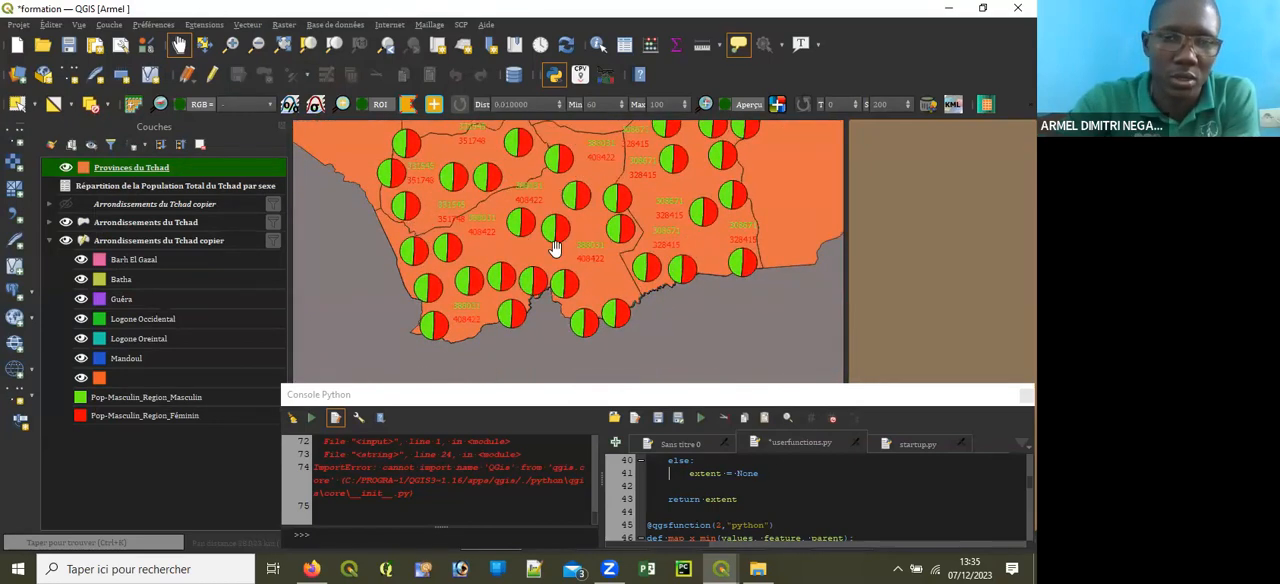
{"action": "left_click_drag", "start_coordinate": [548, 258], "coordinate": [546, 296]}
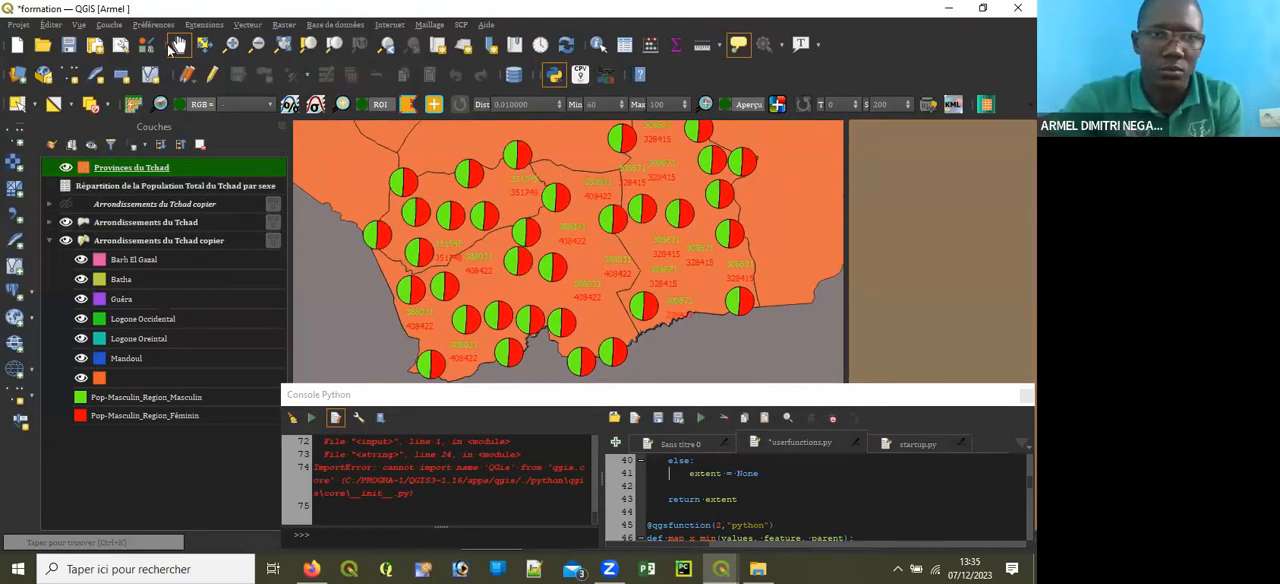
{"action": "left_click", "coordinate": [17, 103]}
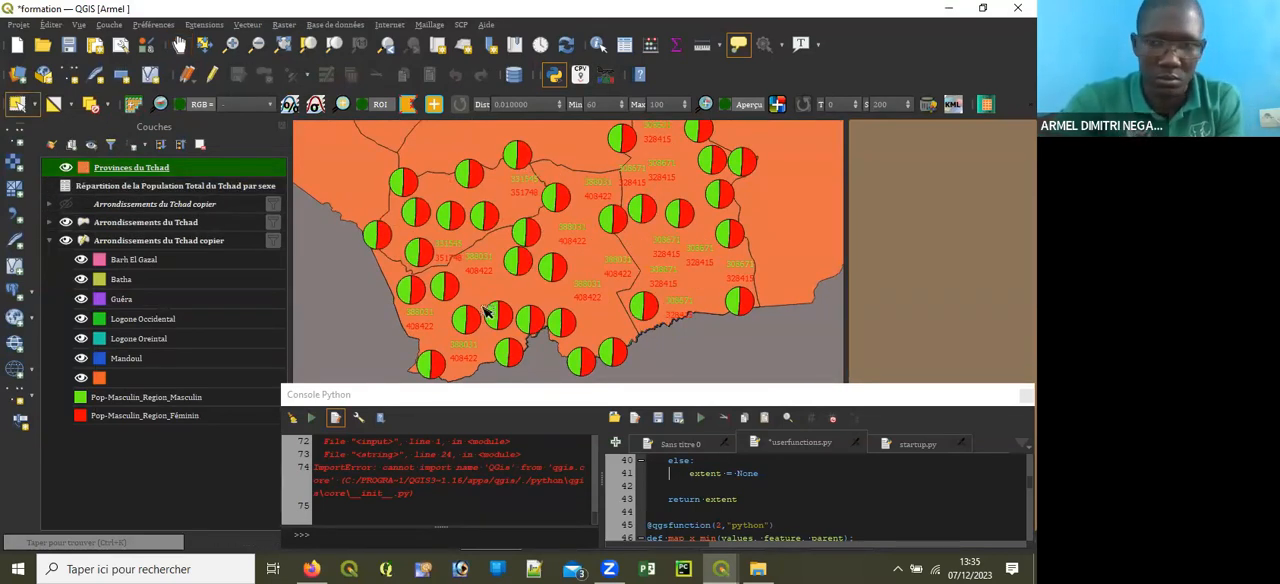
{"action": "left_click", "coordinate": [652, 271]}
{"action": "left_click", "coordinate": [560, 282], "text": "shift"}
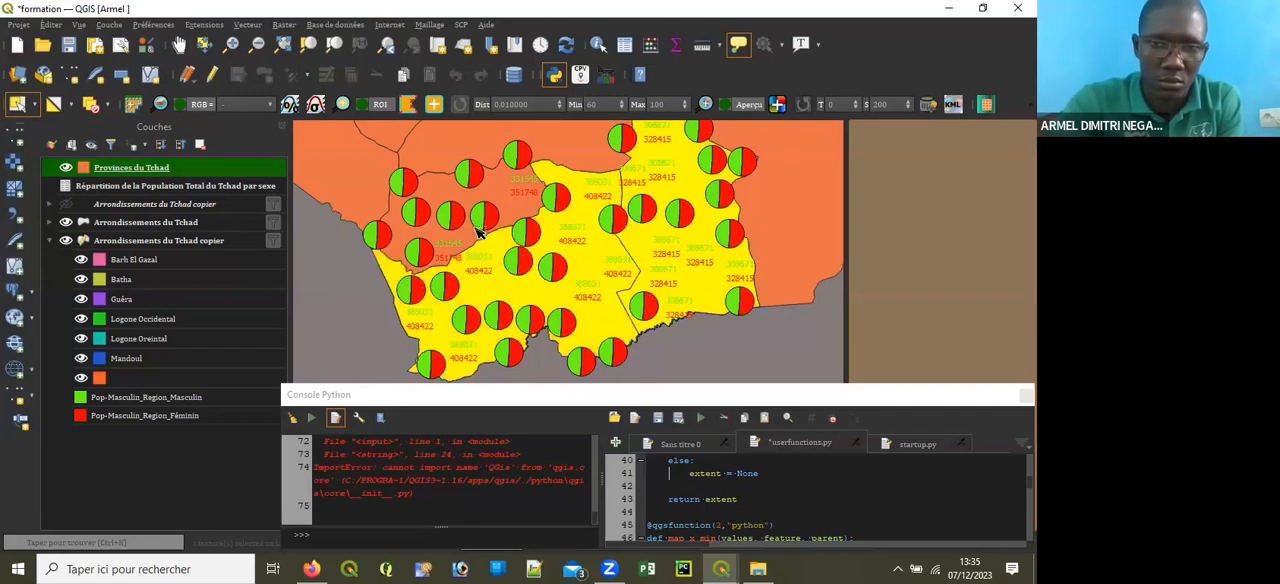
{"action": "scroll", "coordinate": [530, 307], "scroll_direction": "down", "scroll_amount": 2}
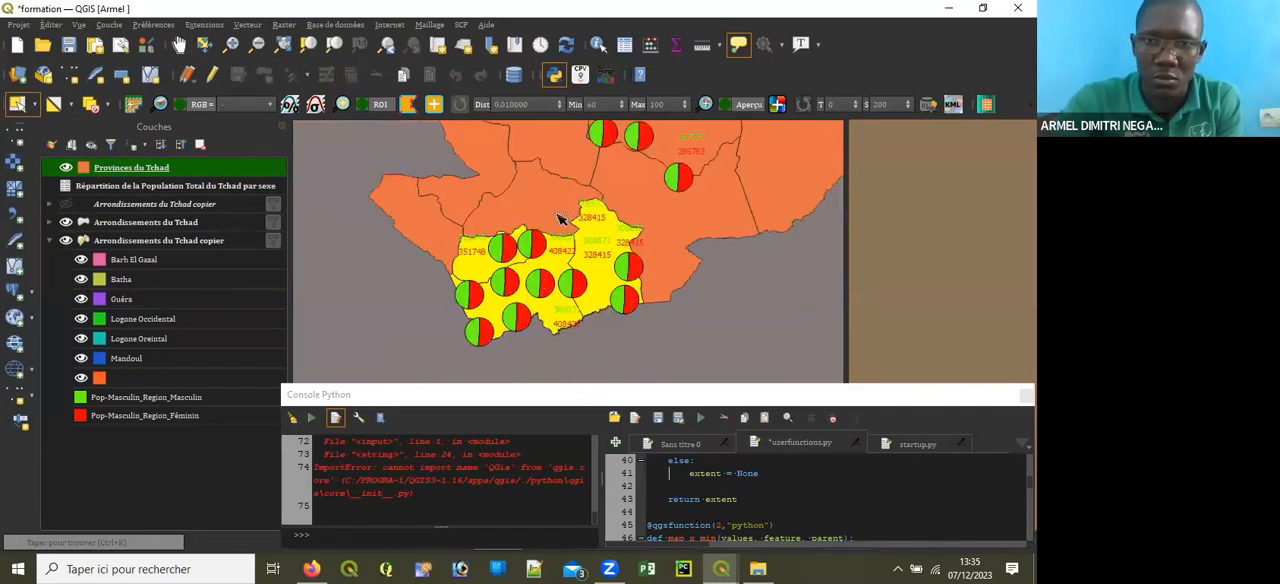
{"action": "scroll", "coordinate": [534, 222], "scroll_direction": "up", "scroll_amount": 2}
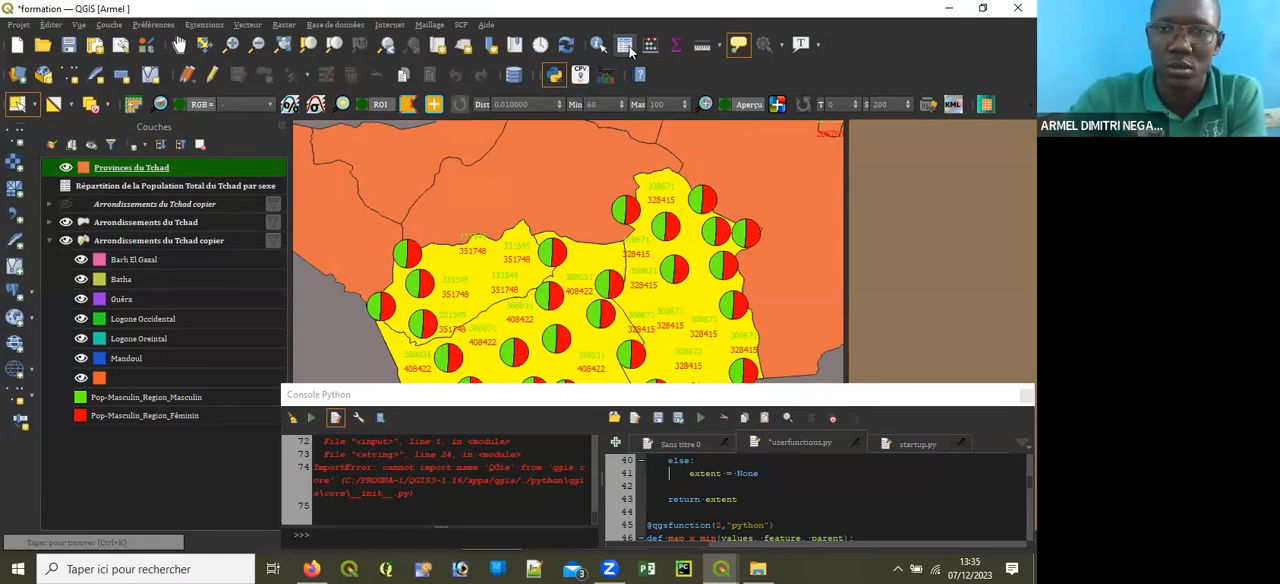
Step: Check the names of the selected provinces in the attribute table of Provinces du Tchad, then close the table
{"action": "key", "text": "F6"}
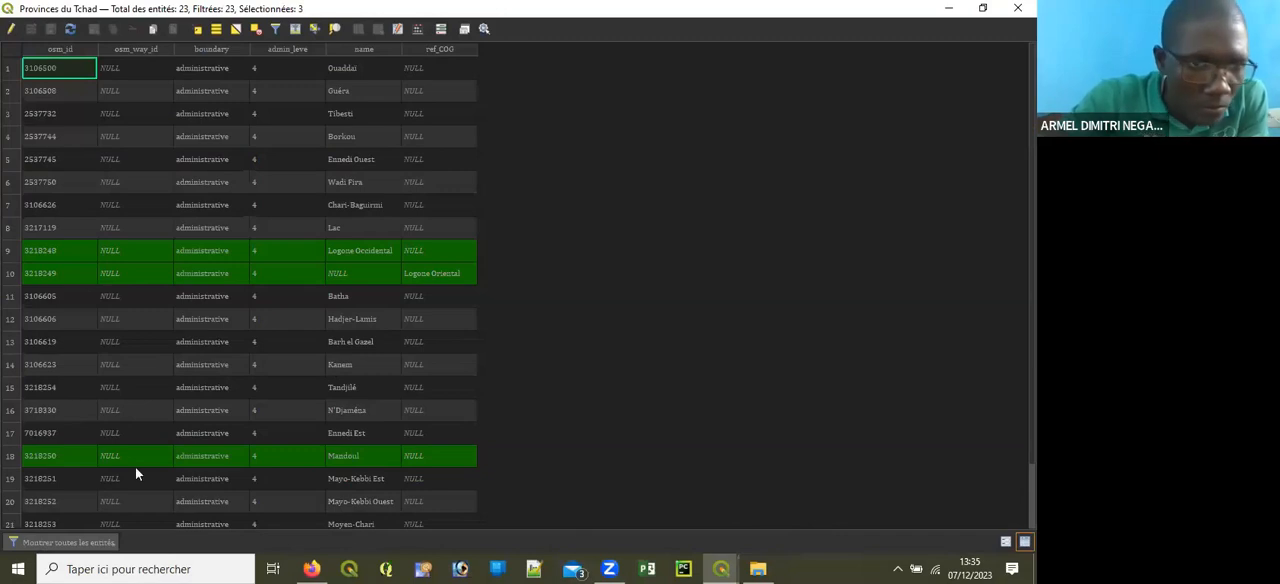
{"action": "scroll", "coordinate": [381, 255], "scroll_direction": "down", "scroll_amount": 1}
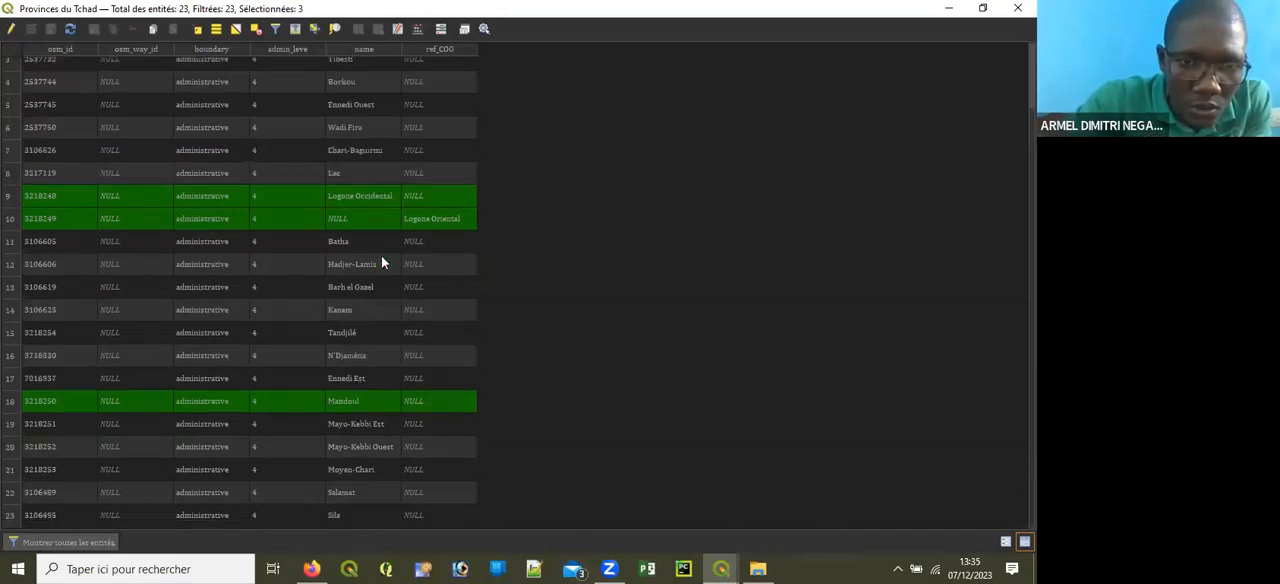
{"action": "left_click", "coordinate": [1014, 9]}
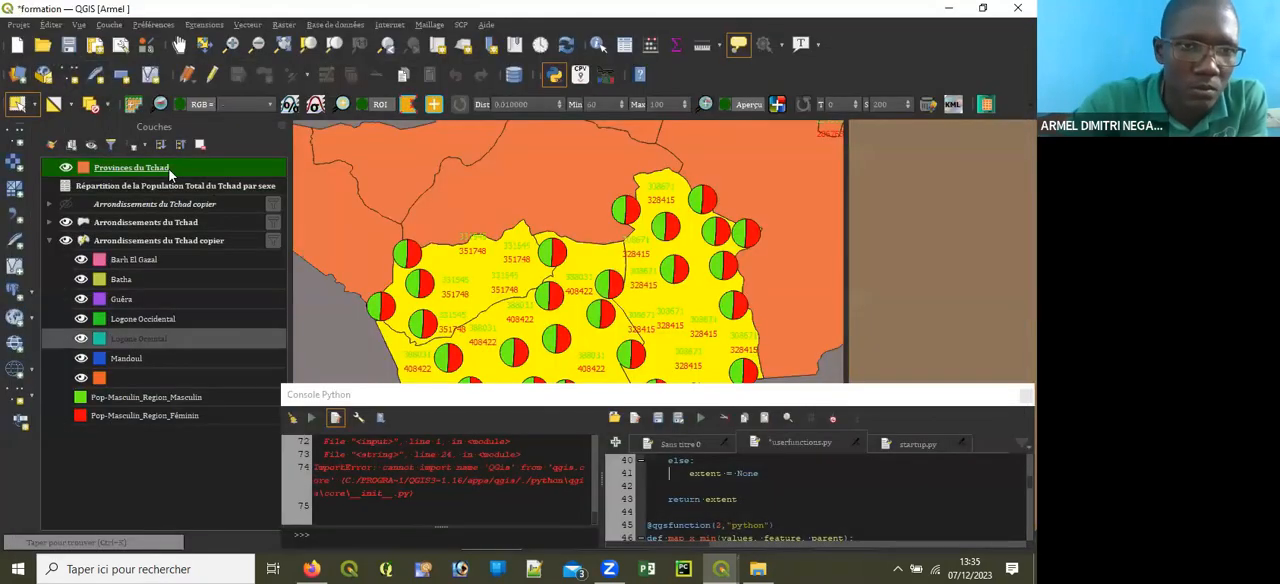
Step: Start a filter on the Provinces du Tchad layer with the condition "name" = 'Logone Occidental'
{"action": "right_click", "coordinate": [170, 172]}
{"action": "mouse_move", "coordinate": [267, 478]}
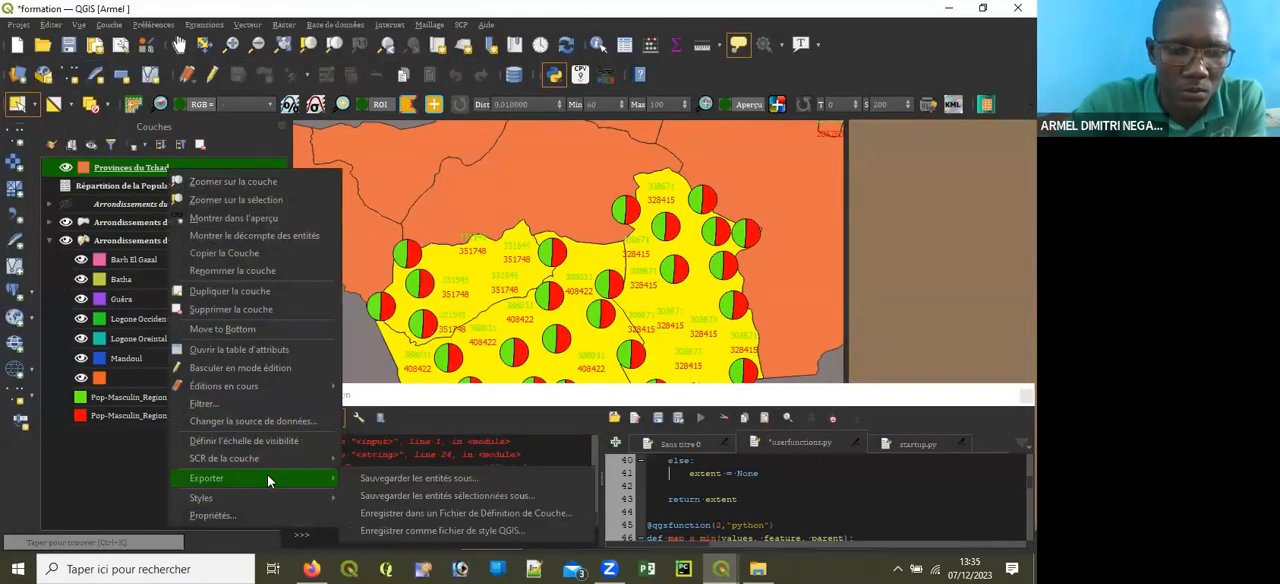
{"action": "left_click", "coordinate": [205, 404]}
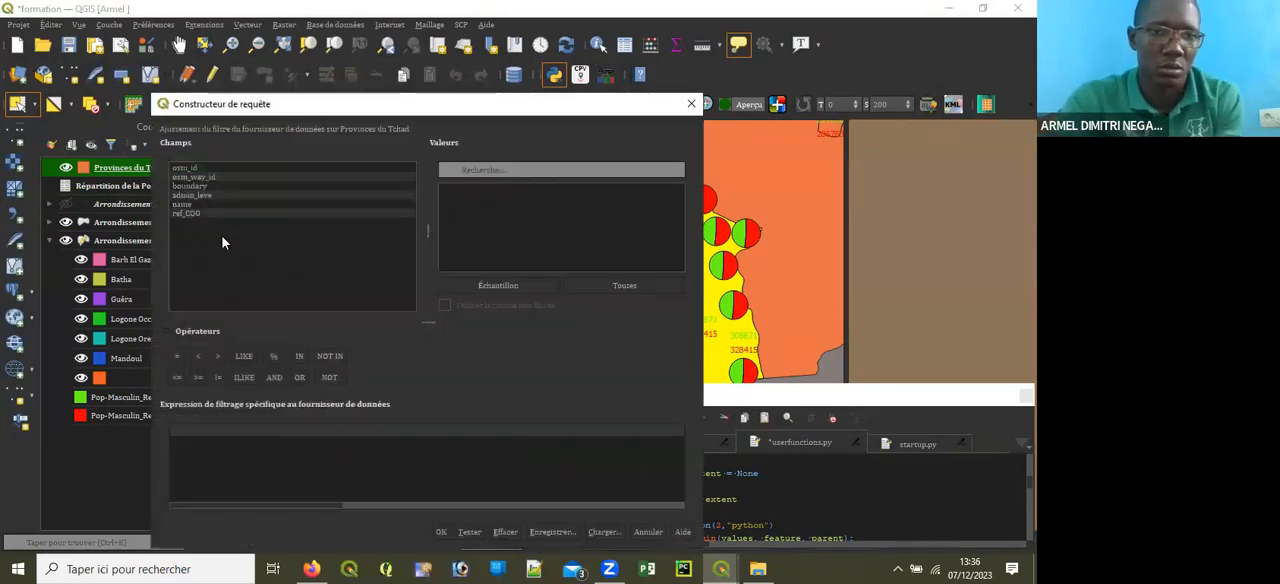
{"action": "double_click", "coordinate": [212, 205]}
{"action": "left_click", "coordinate": [171, 361]}
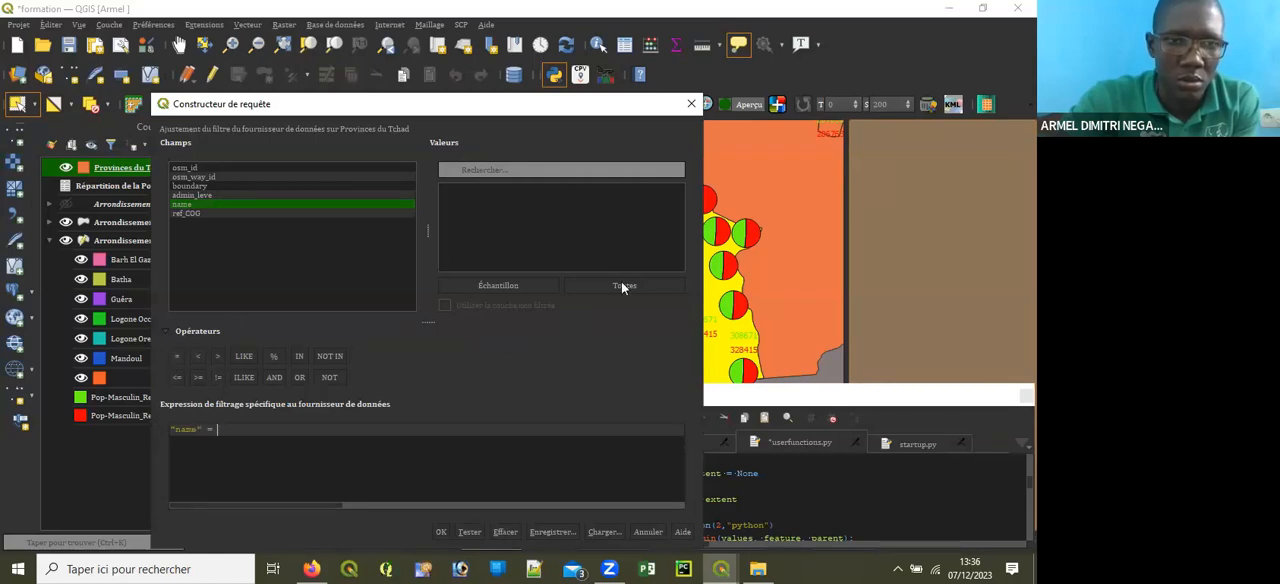
{"action": "left_click", "coordinate": [629, 285]}
{"action": "left_click", "coordinate": [511, 170]}
{"action": "type", "text": "lo"}
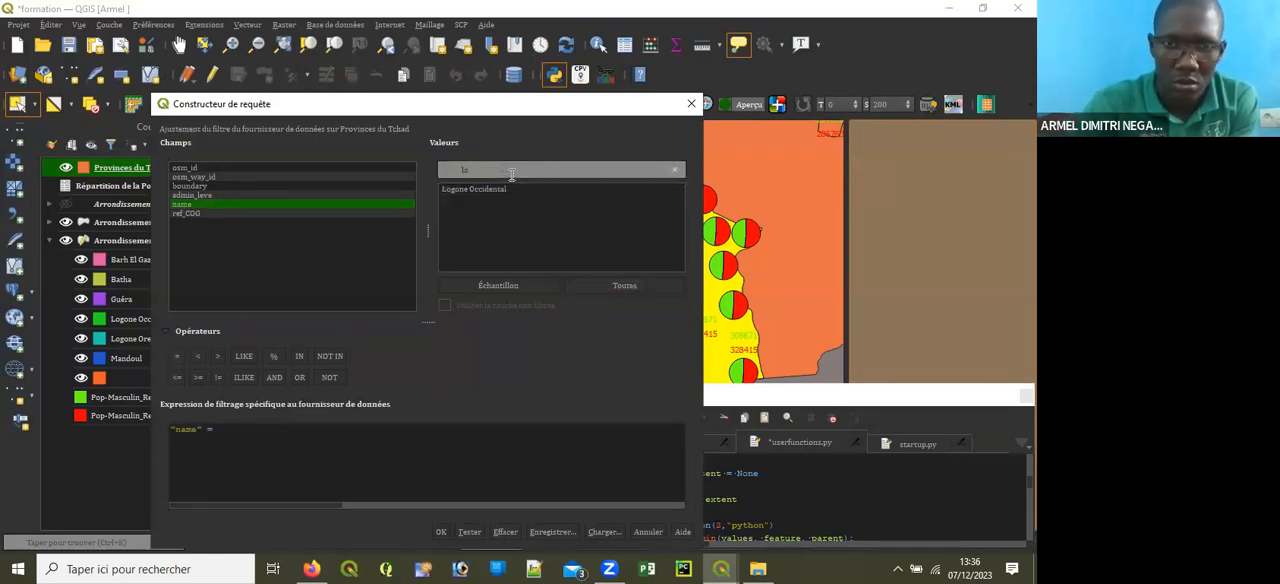
{"action": "double_click", "coordinate": [463, 188]}
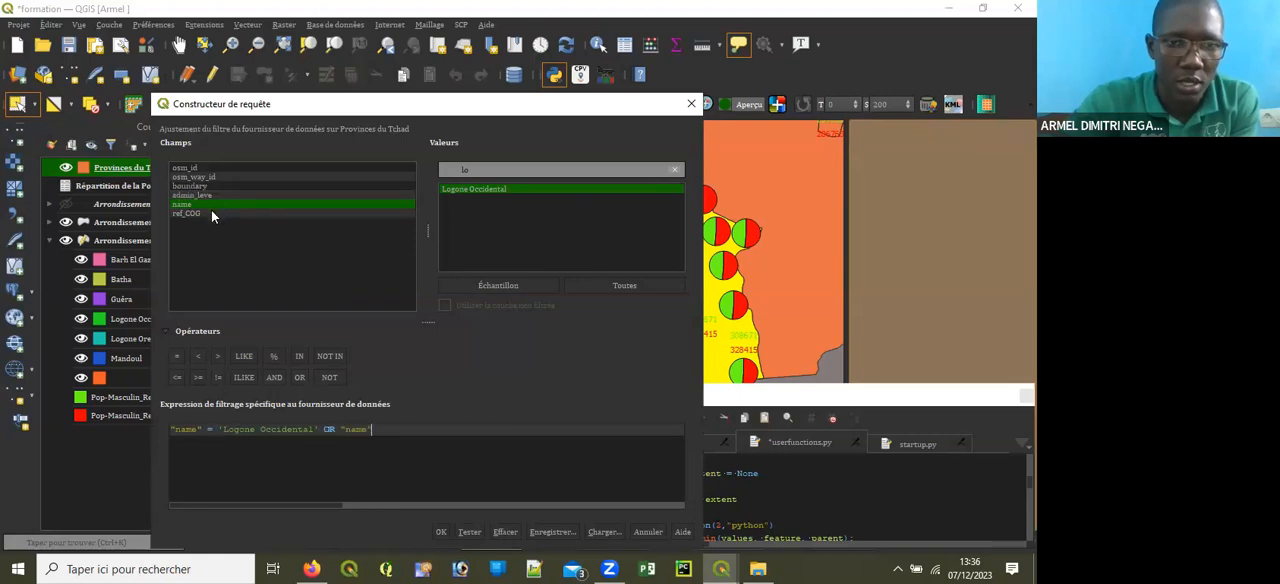
Step: Extend the filter expression with OR "name" = 'Mandoul'
{"action": "left_click", "coordinate": [177, 357]}
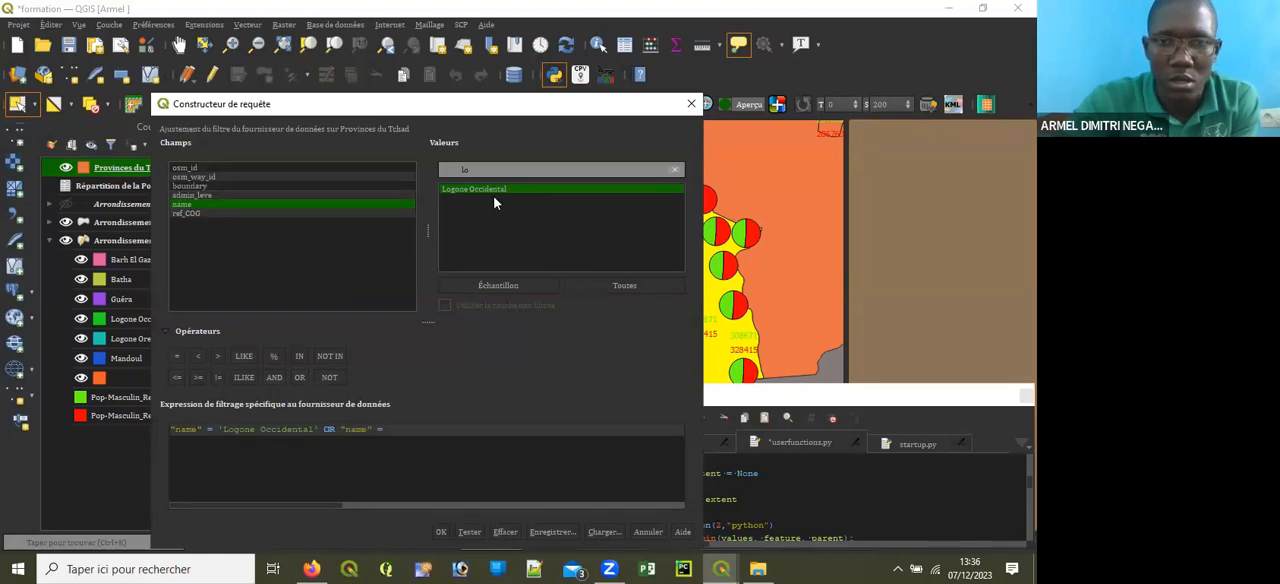
{"action": "key", "text": "BackSpace"}
{"action": "key", "text": "BackSpace"}
{"action": "type", "text": "m"}
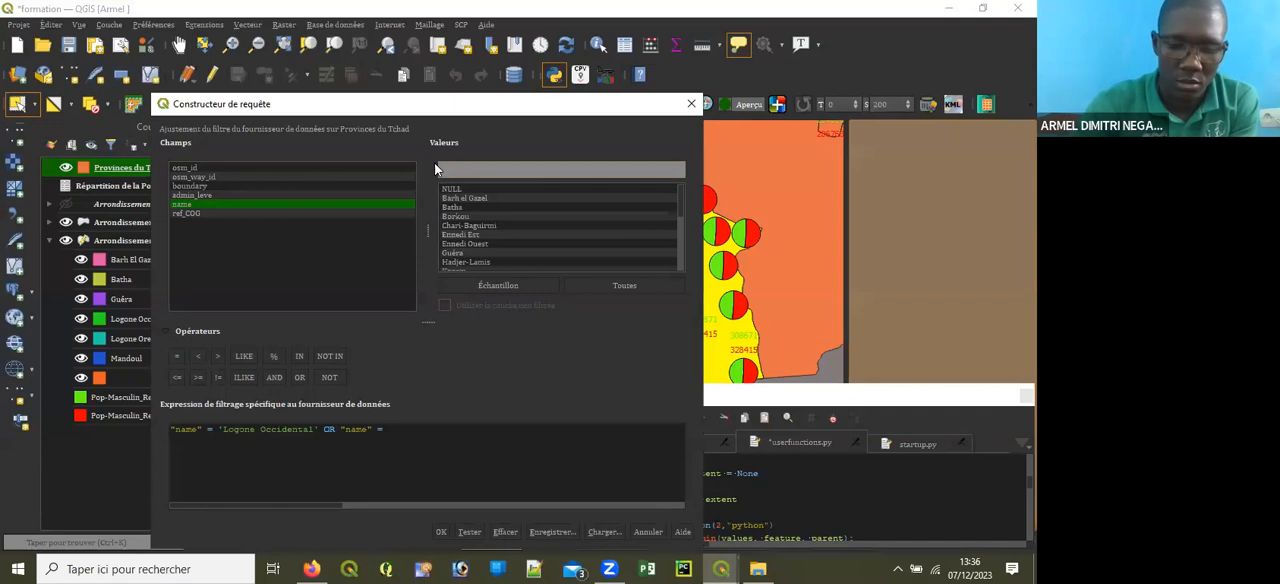
{"action": "type", "text": "an"}
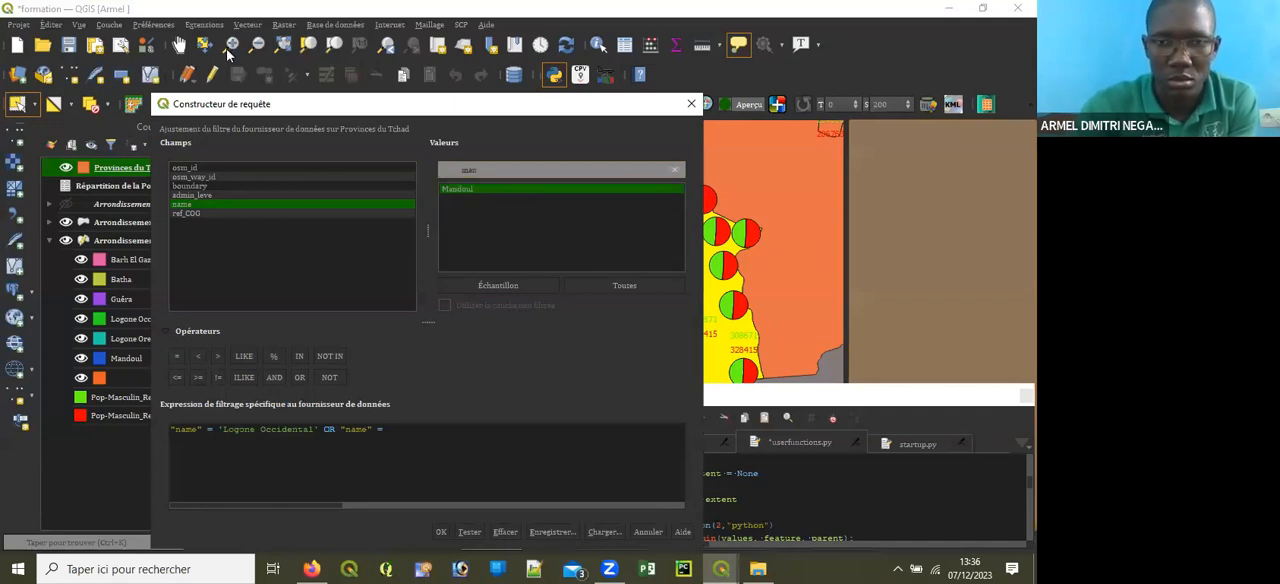
{"action": "double_click", "coordinate": [506, 190]}
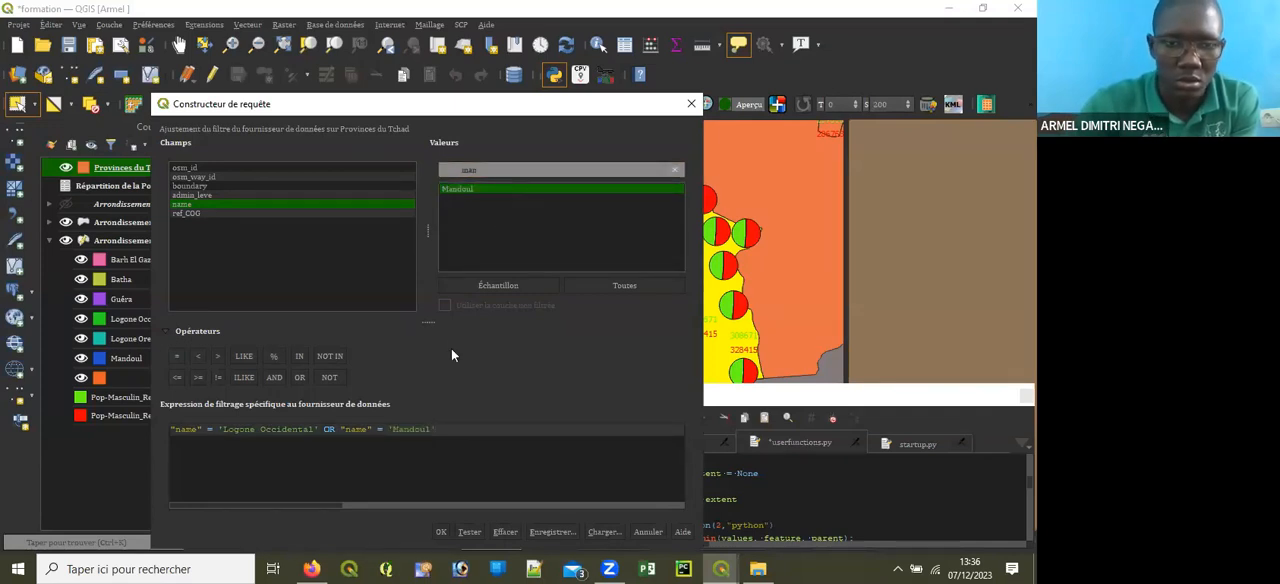
Step: Append OR 'Salamat' to the filter expression and apply the filter to Provinces du Tchad
{"action": "left_click", "coordinate": [300, 377]}
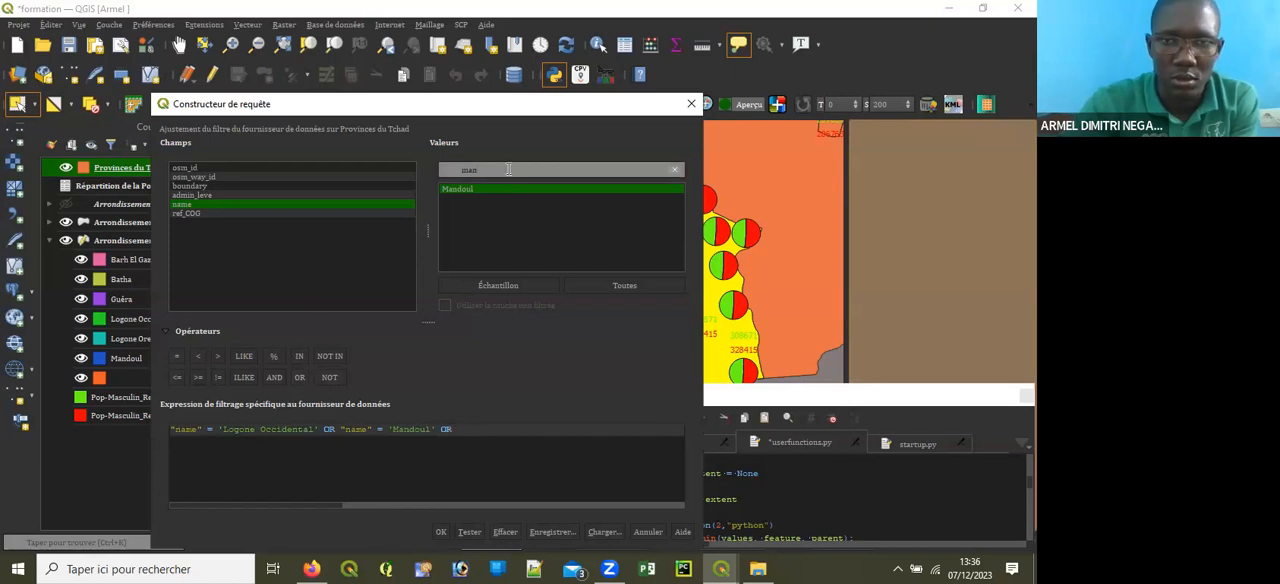
{"action": "left_click", "coordinate": [506, 170]}
{"action": "key", "text": "BackSpace"}
{"action": "key", "text": "BackSpace"}
{"action": "key", "text": "BackSpace"}
{"action": "type", "text": "sa"}
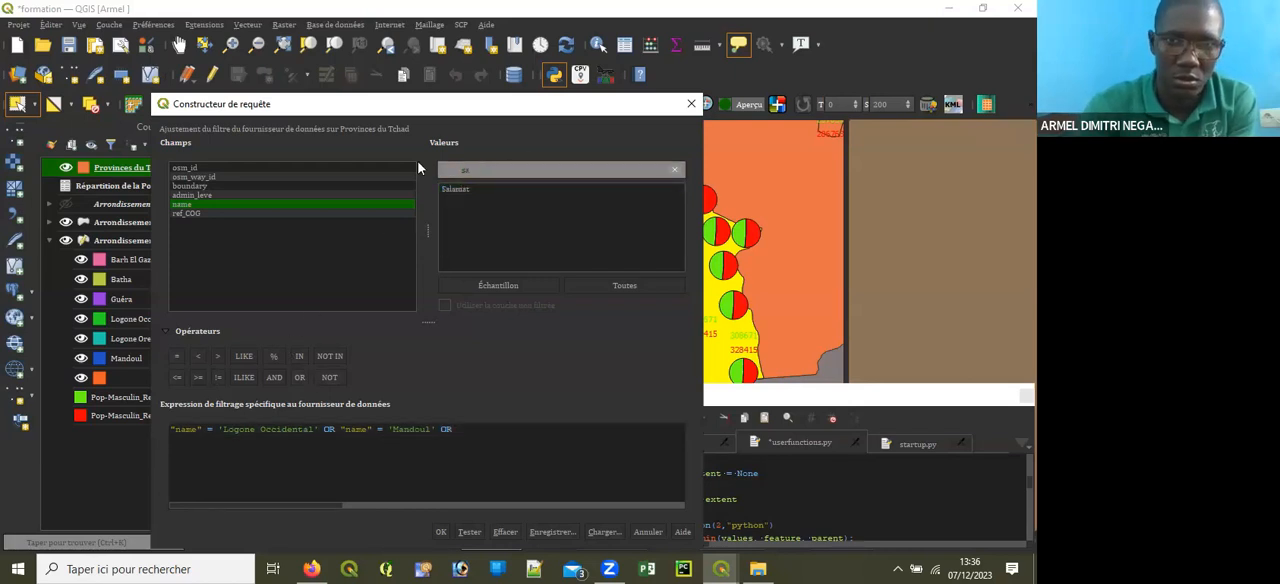
{"action": "double_click", "coordinate": [457, 190]}
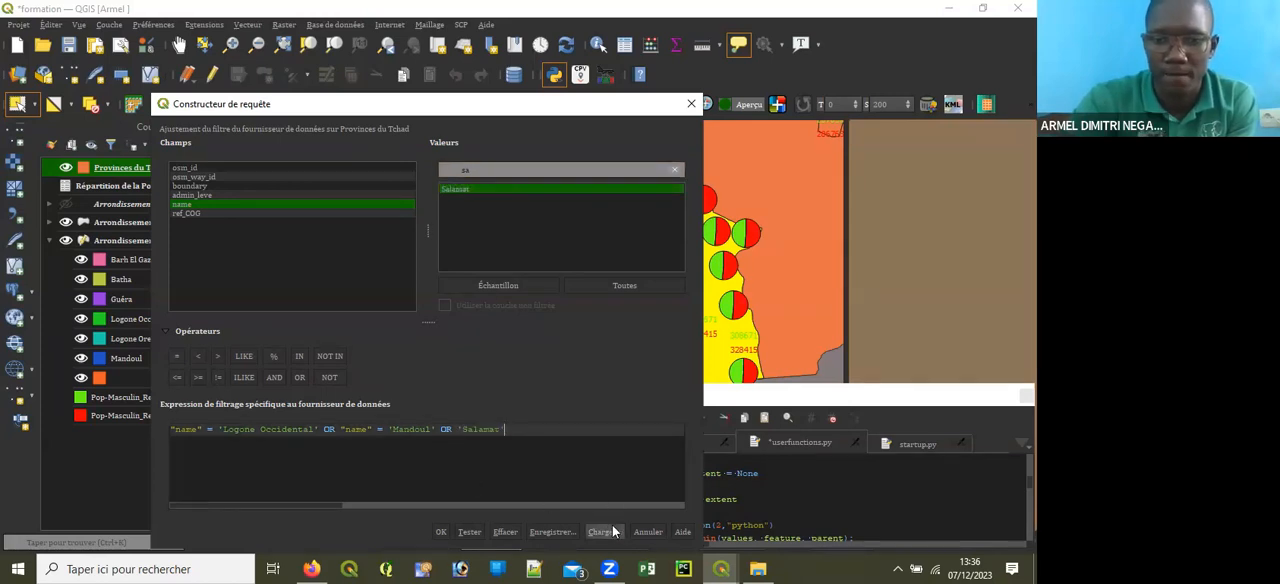
{"action": "left_click", "coordinate": [440, 533]}
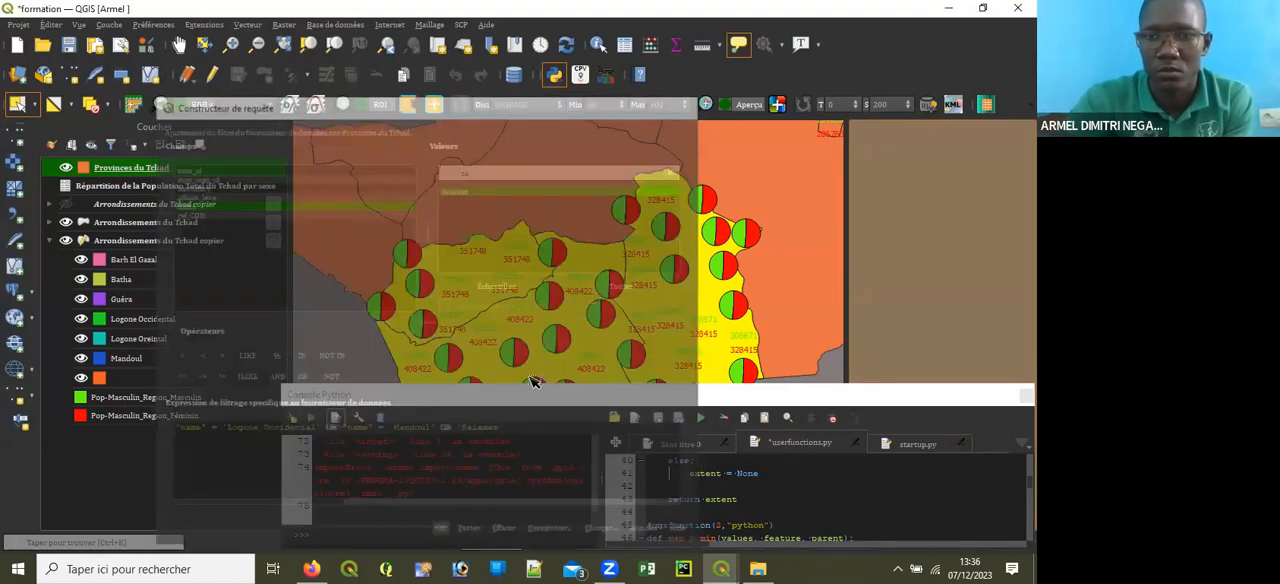
Step: Compare the map with individual layers switched off and on, leaving the categorized Arrondissements du Tchad copier layer hidden
{"action": "left_click", "coordinate": [179, 46]}
{"action": "left_click_drag", "start_coordinate": [641, 281], "coordinate": [639, 171]}
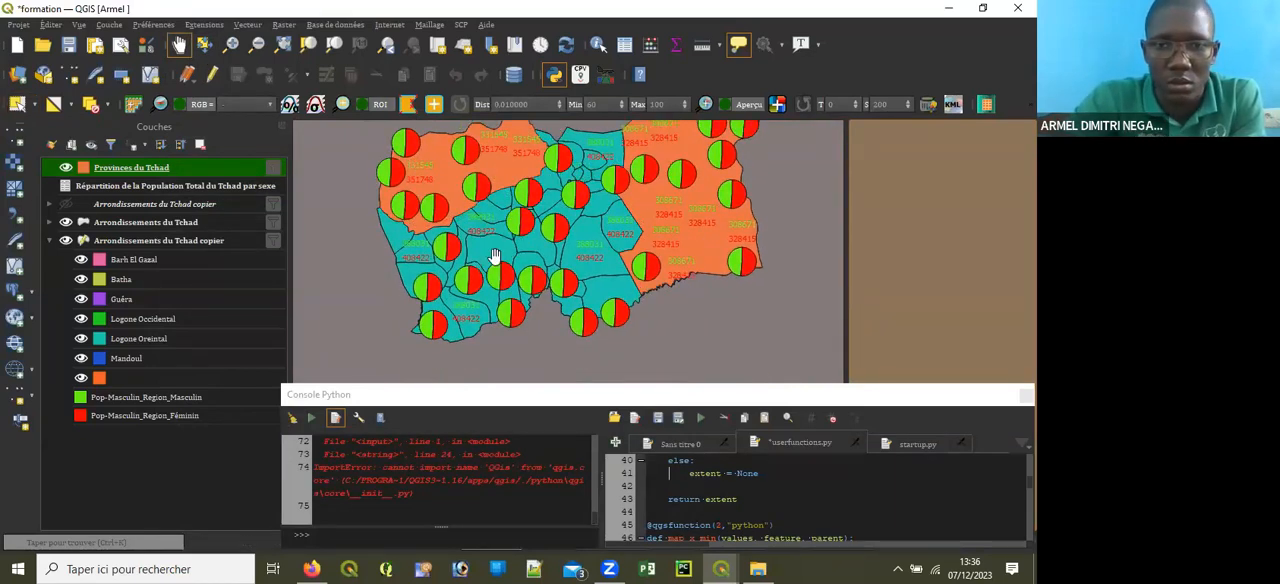
{"action": "left_click", "coordinate": [66, 168]}
{"action": "left_click", "coordinate": [66, 168]}
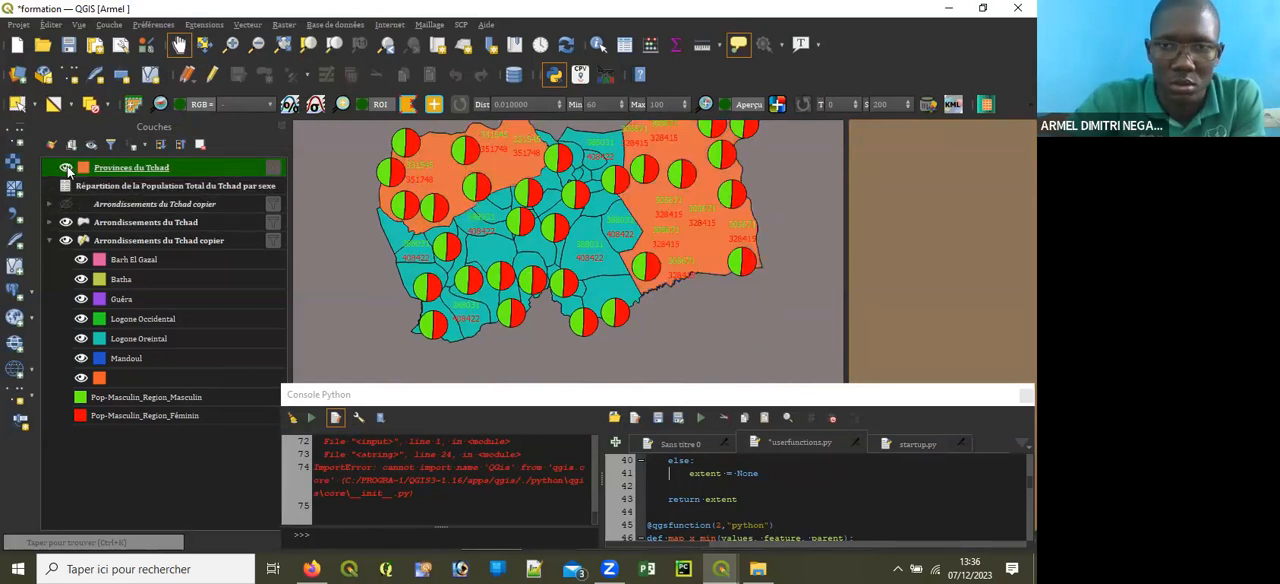
{"action": "left_click", "coordinate": [66, 241]}
{"action": "left_click", "coordinate": [66, 241]}
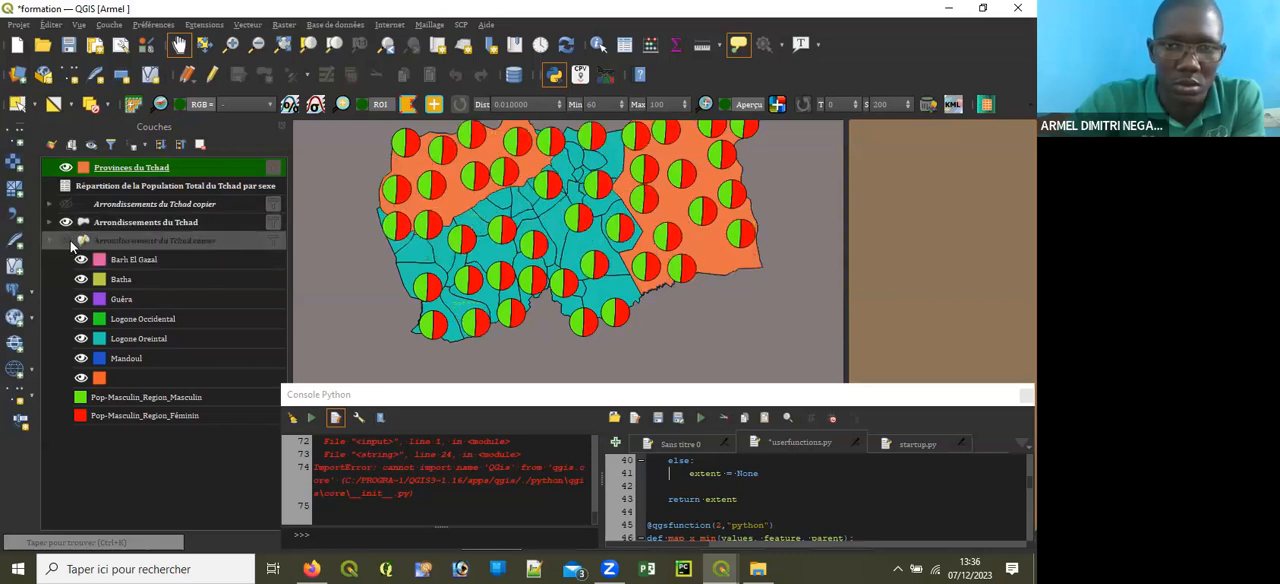
{"action": "left_click", "coordinate": [68, 222]}
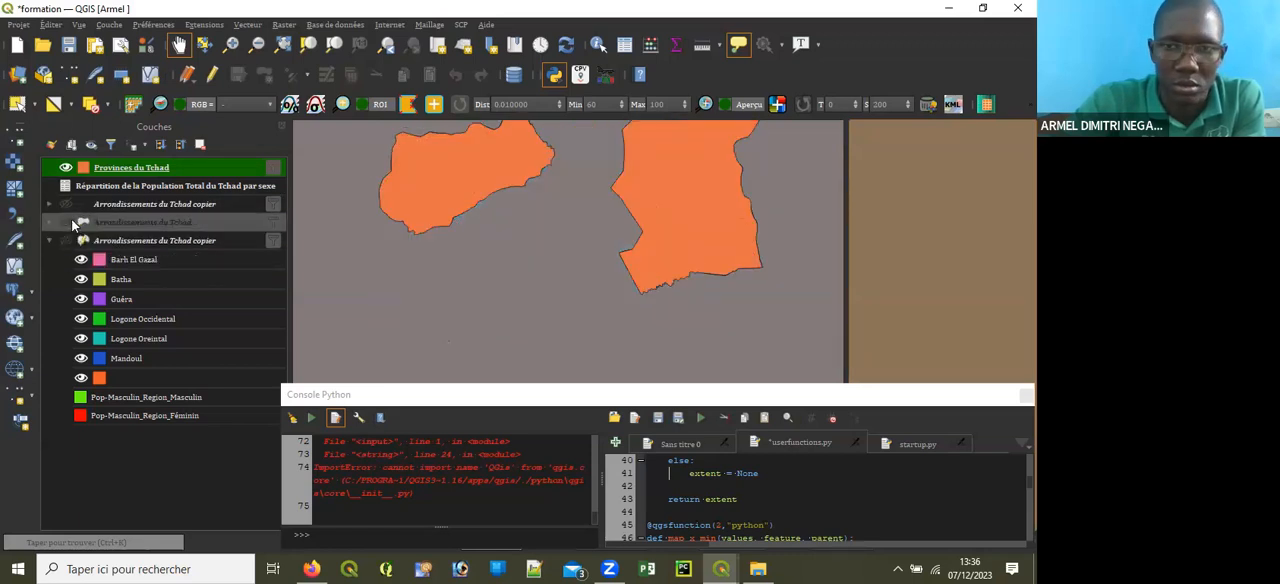
{"action": "left_click", "coordinate": [71, 219]}
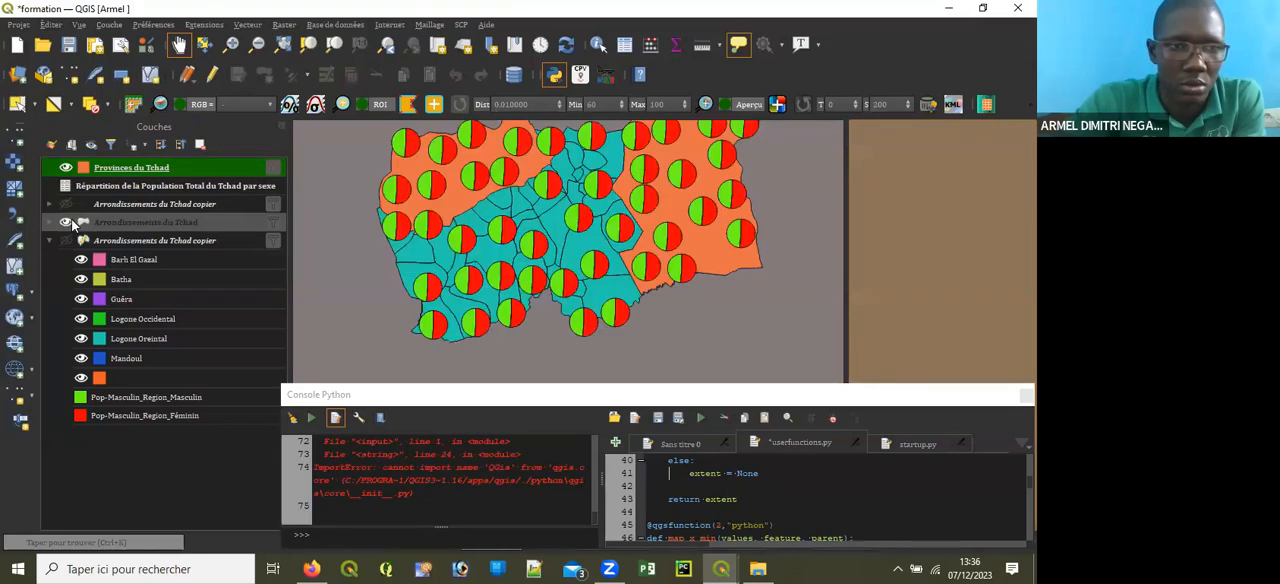
Step: Correct the Provinces du Tchad filter by inserting "name" = before 'Salamat', and apply it
{"action": "right_click", "coordinate": [132, 166]}
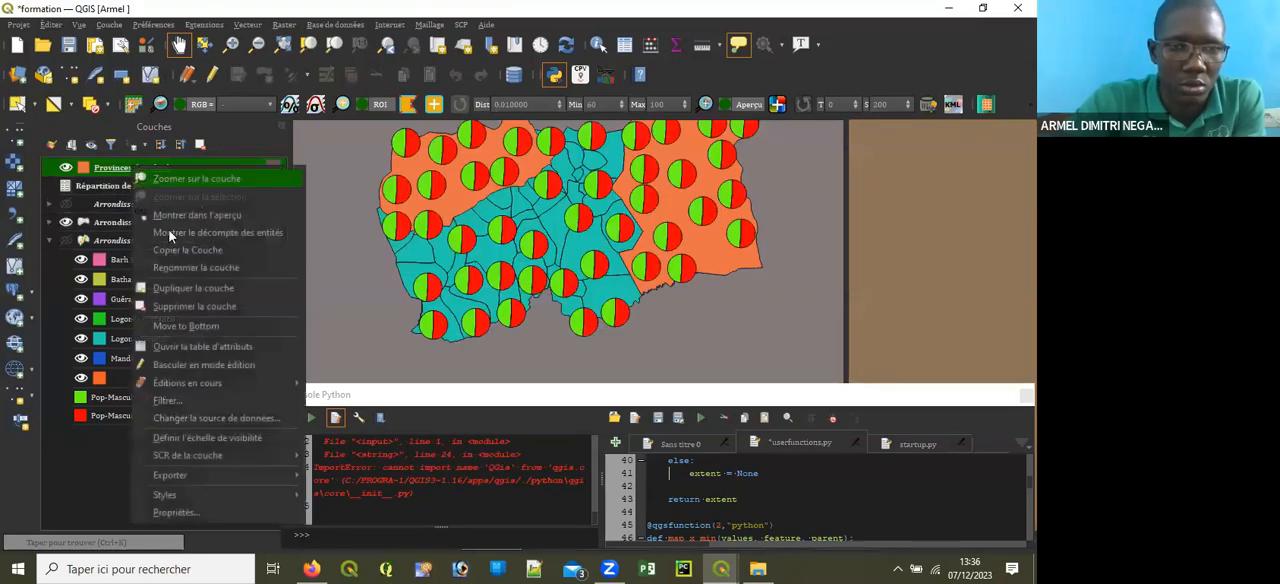
{"action": "left_click", "coordinate": [185, 400]}
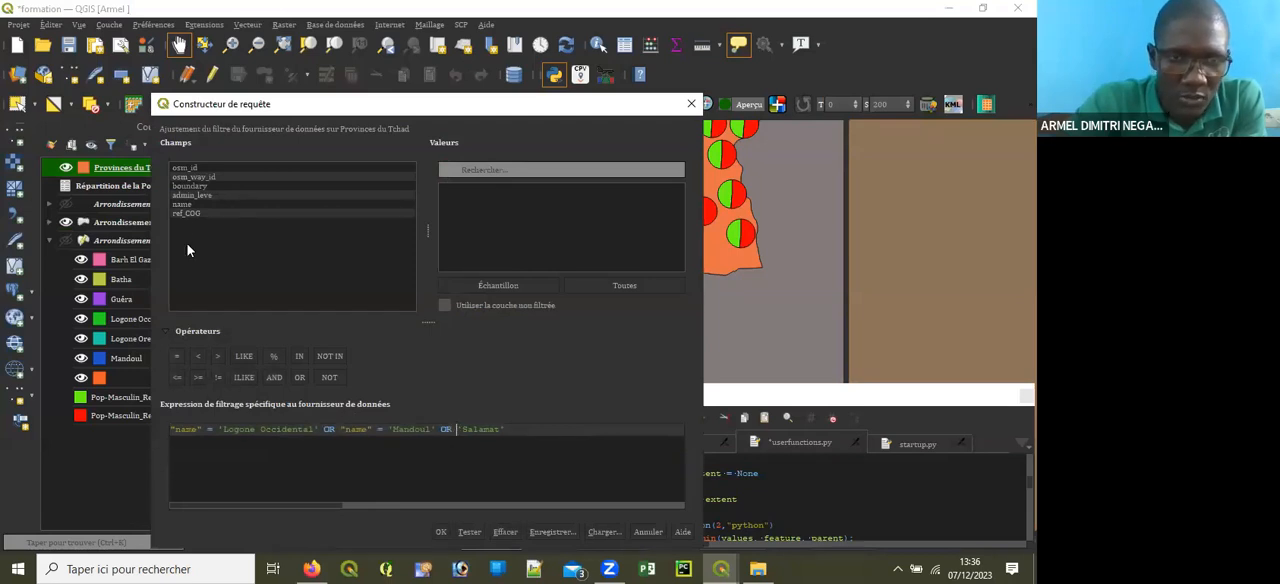
{"action": "double_click", "coordinate": [196, 205]}
{"action": "left_click", "coordinate": [178, 357]}
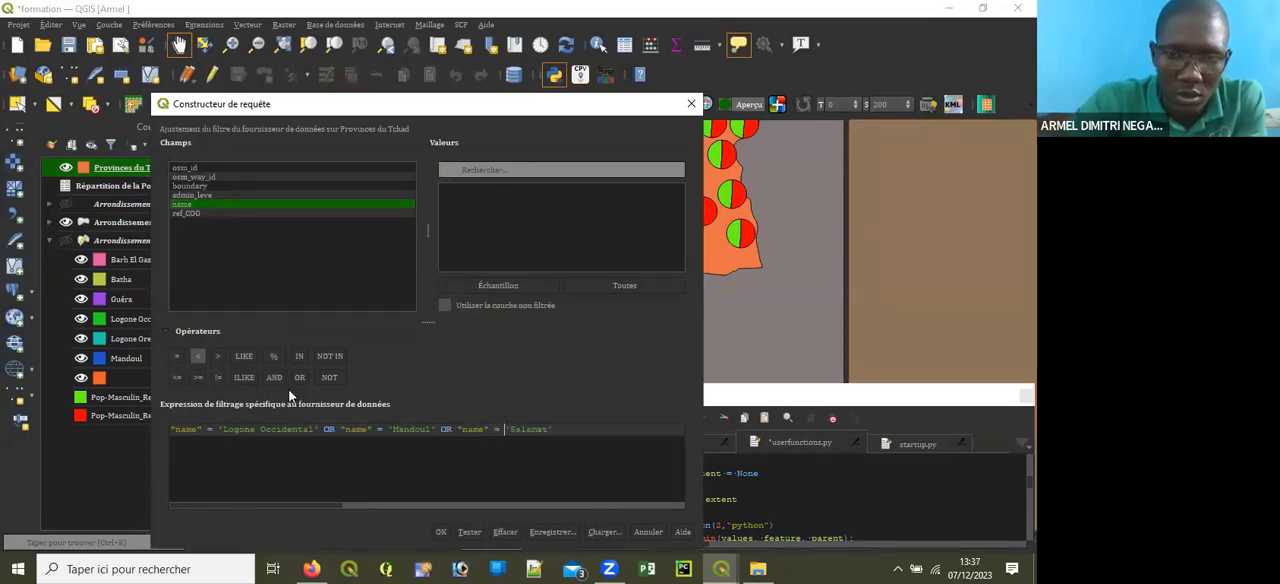
{"action": "left_click", "coordinate": [444, 532]}
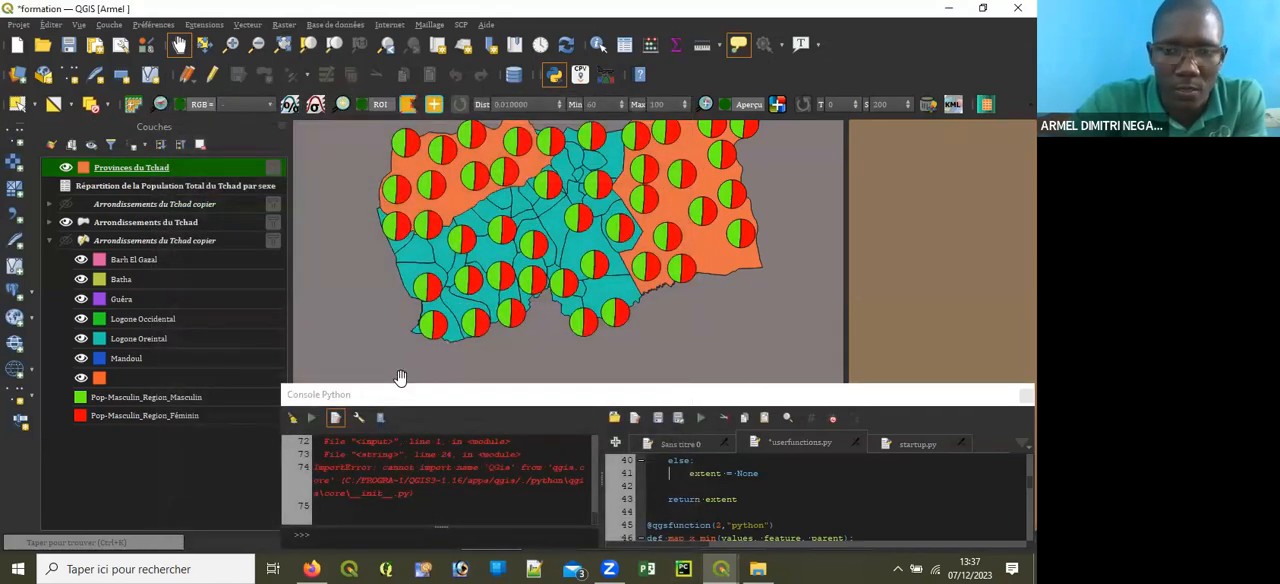
Step: Test and reapply the Provinces du Tchad filter expression, then compare the map with that layer hidden and shown
{"action": "right_click", "coordinate": [155, 169]}
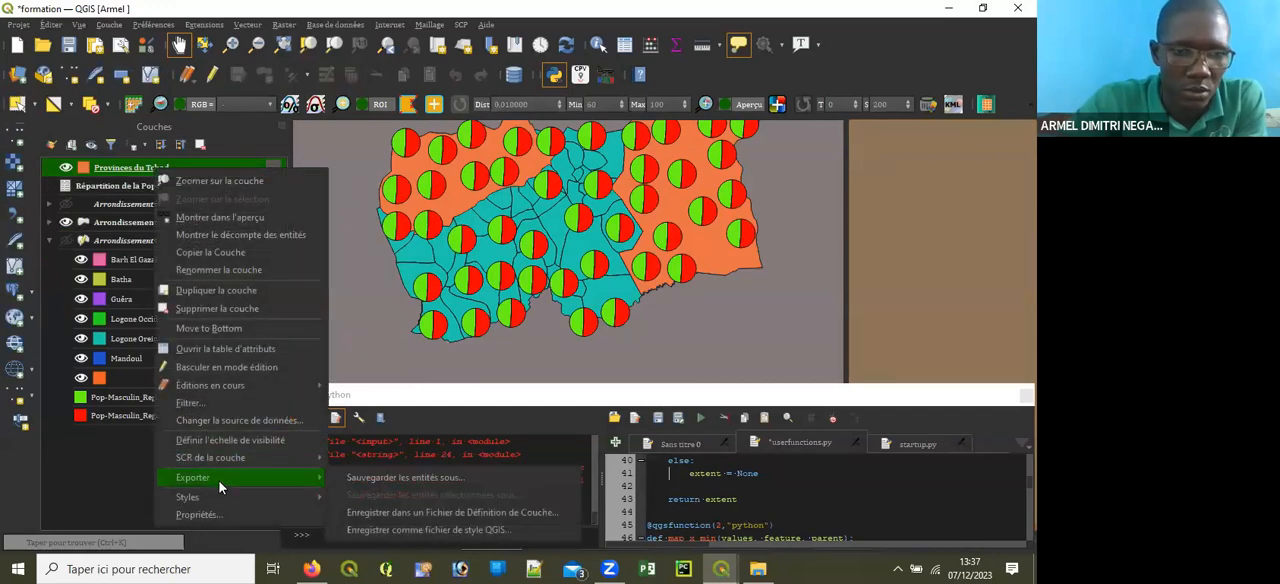
{"action": "left_click", "coordinate": [190, 402]}
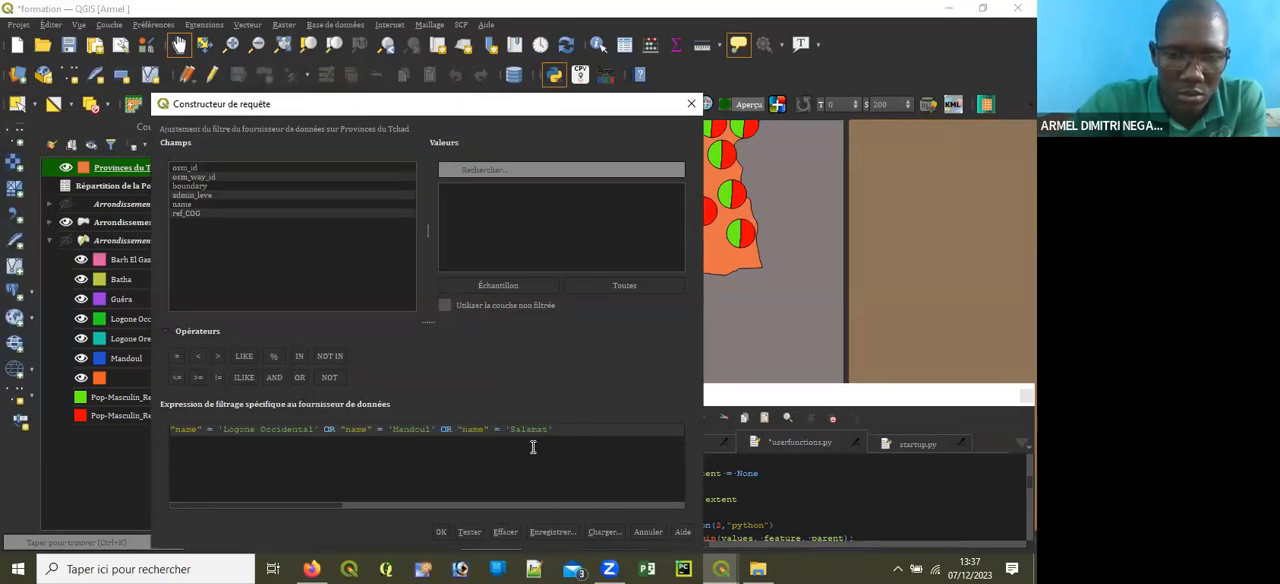
{"action": "left_click", "coordinate": [471, 531]}
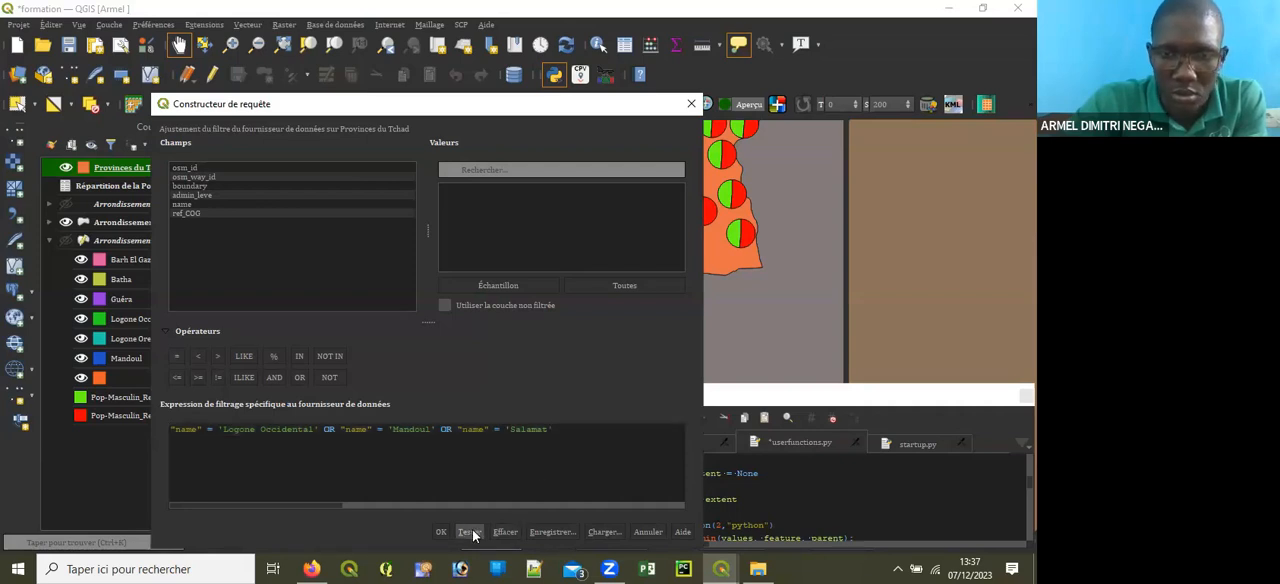
{"action": "left_click", "coordinate": [500, 346]}
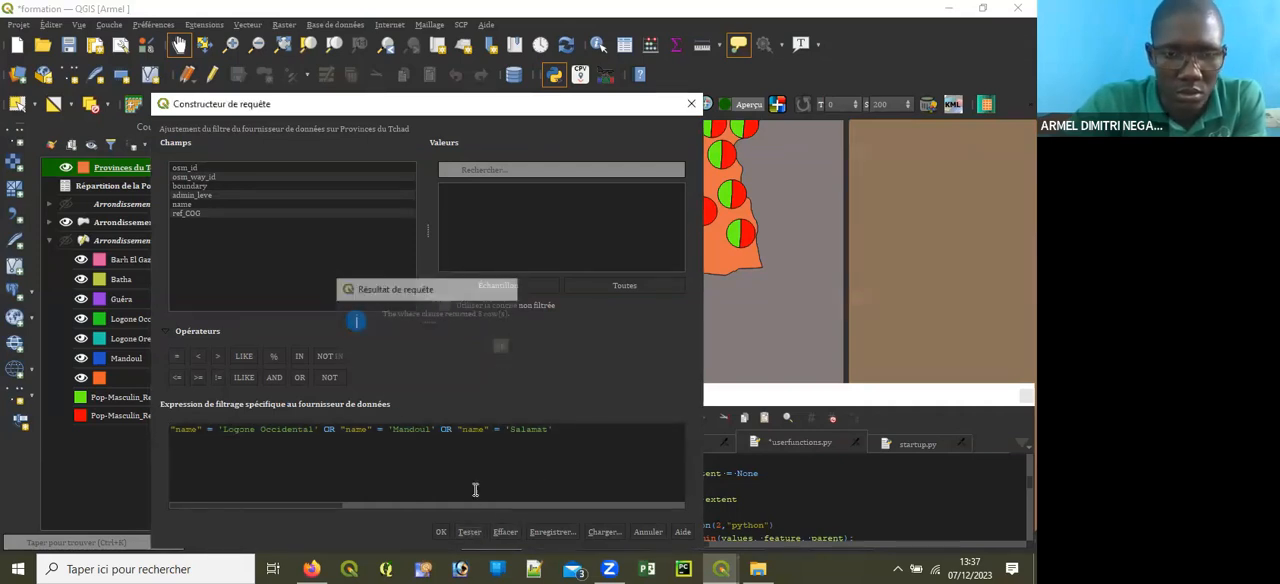
{"action": "left_click", "coordinate": [443, 531]}
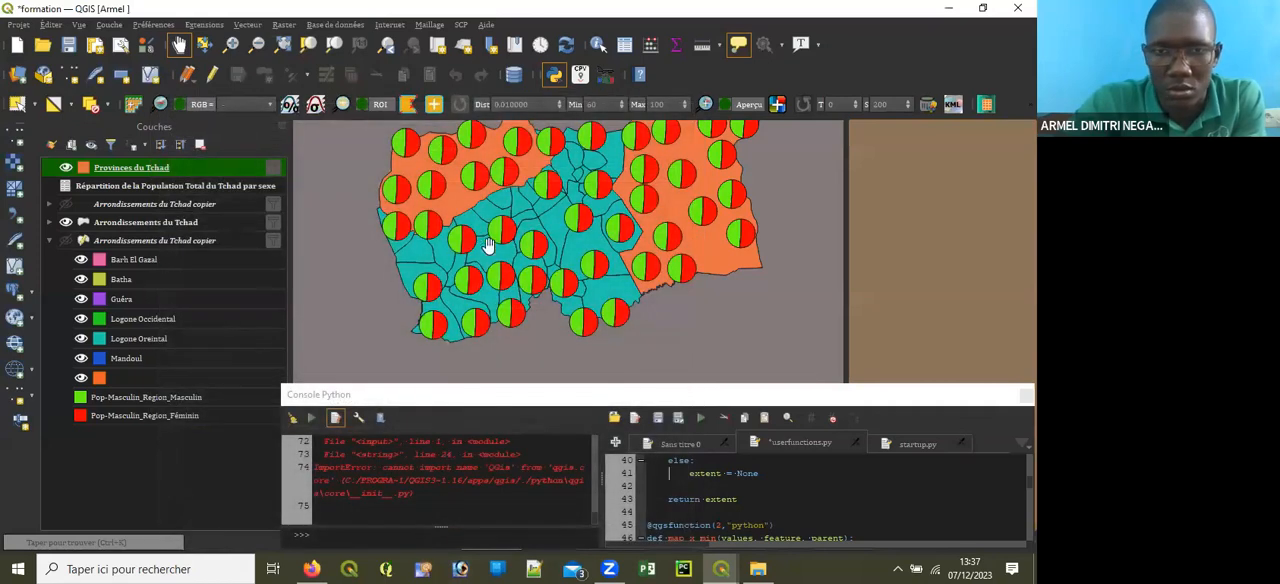
{"action": "left_click", "coordinate": [67, 168]}
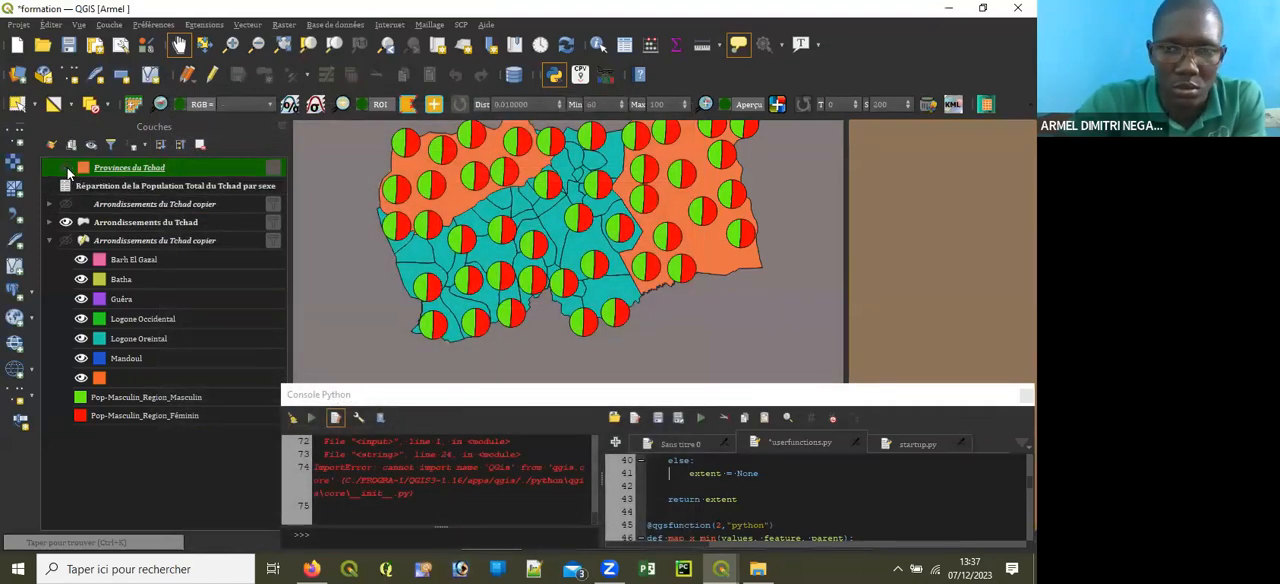
{"action": "left_click", "coordinate": [67, 168]}
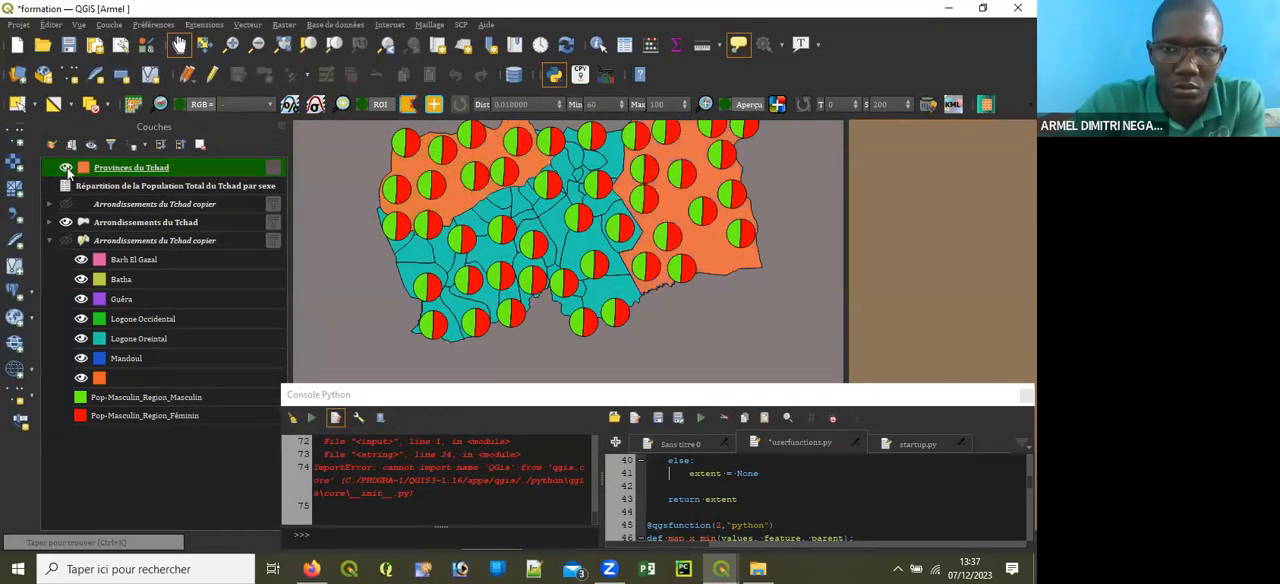
Step: Remove 'Salamat' from the Provinces du Tchad filter expression and list all name values from the unfiltered layer
{"action": "right_click", "coordinate": [121, 167]}
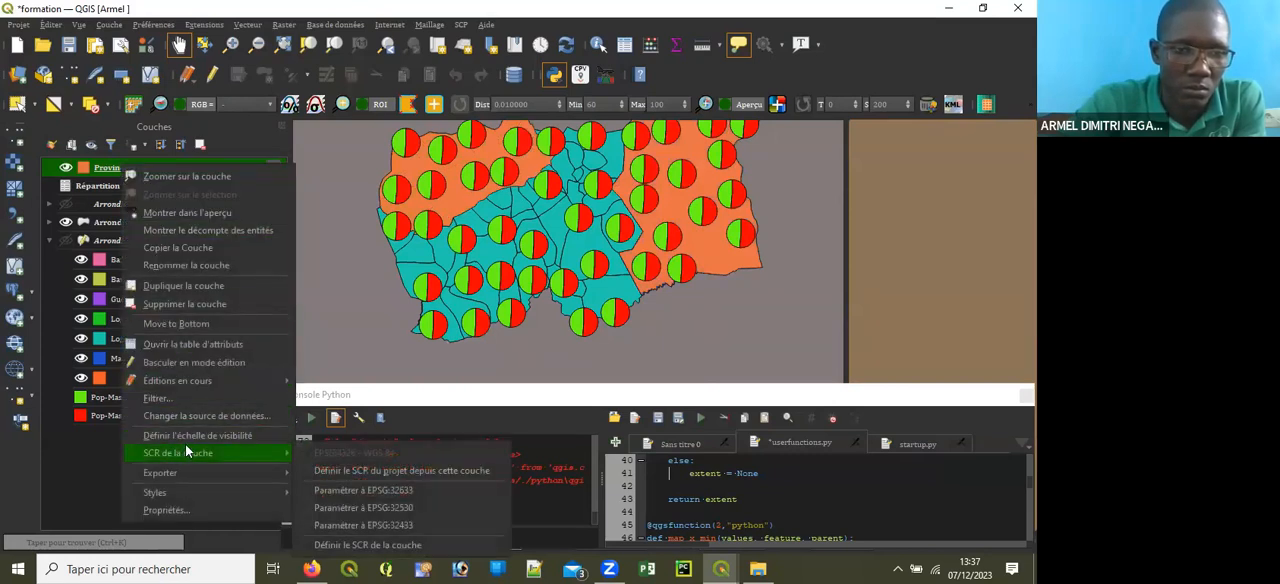
{"action": "left_click", "coordinate": [187, 400]}
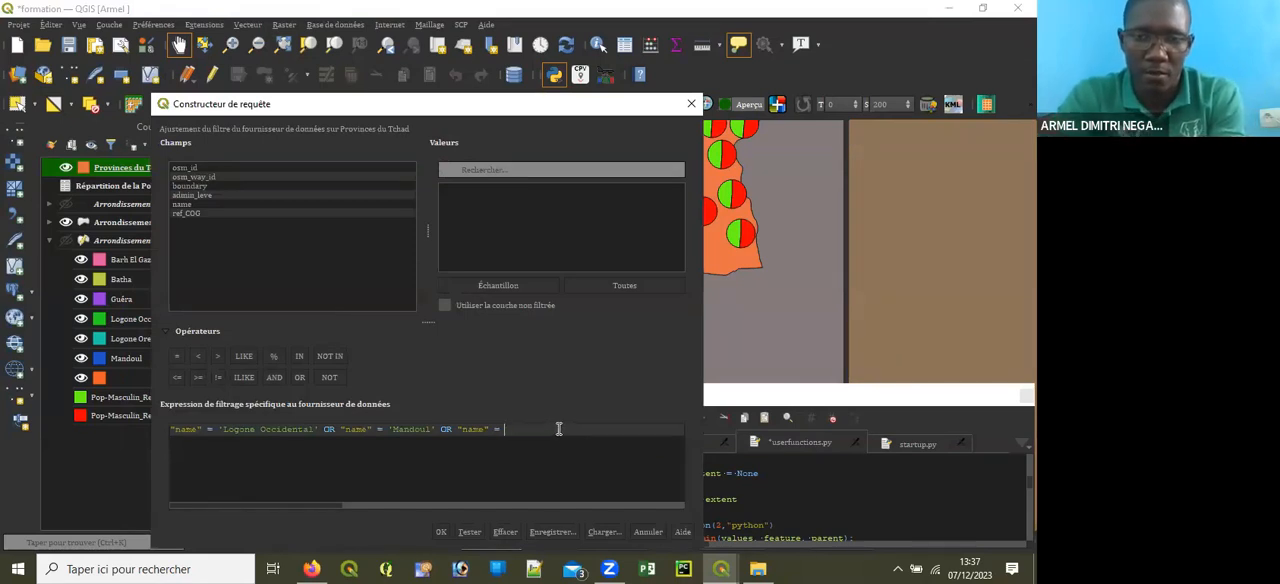
{"action": "left_click", "coordinate": [519, 168]}
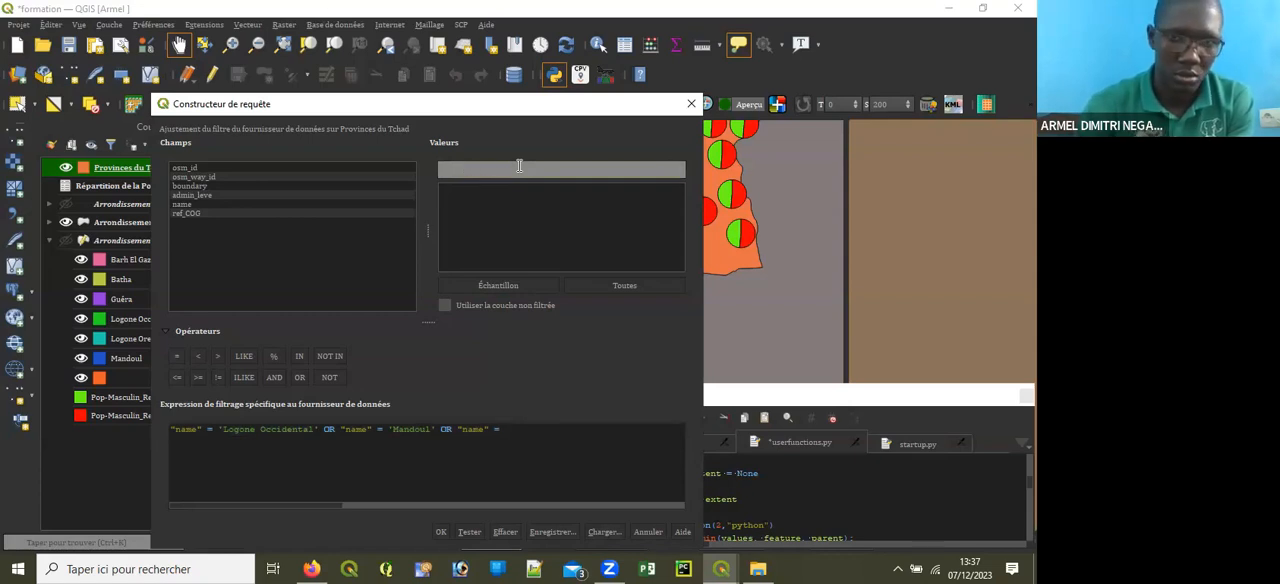
{"action": "left_click", "coordinate": [528, 432]}
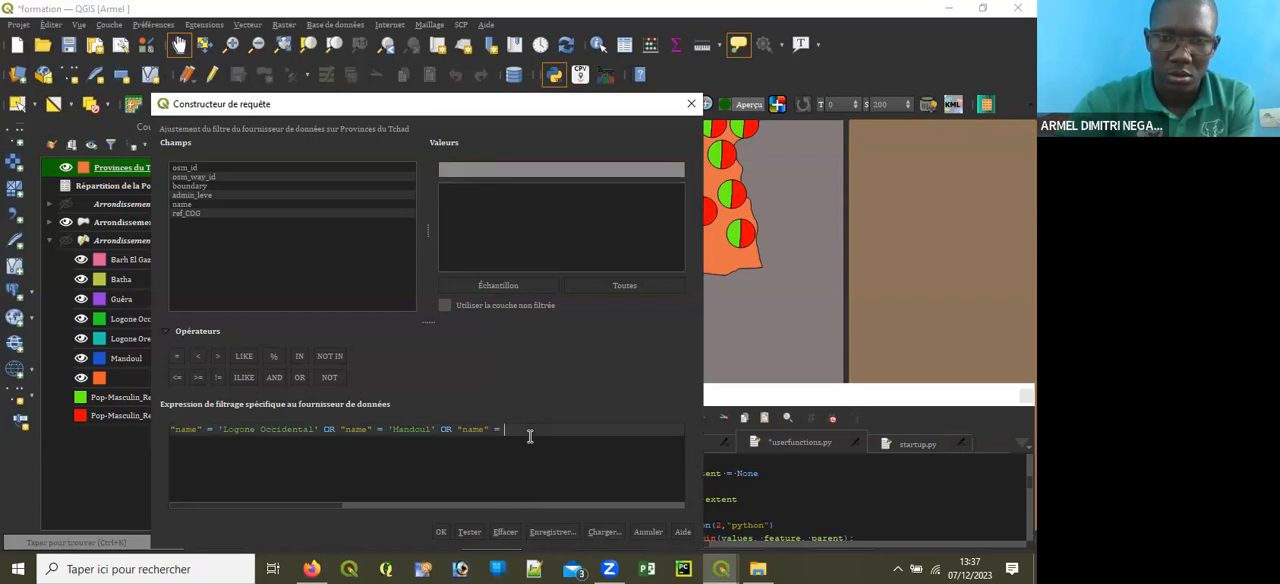
{"action": "left_click", "coordinate": [445, 306]}
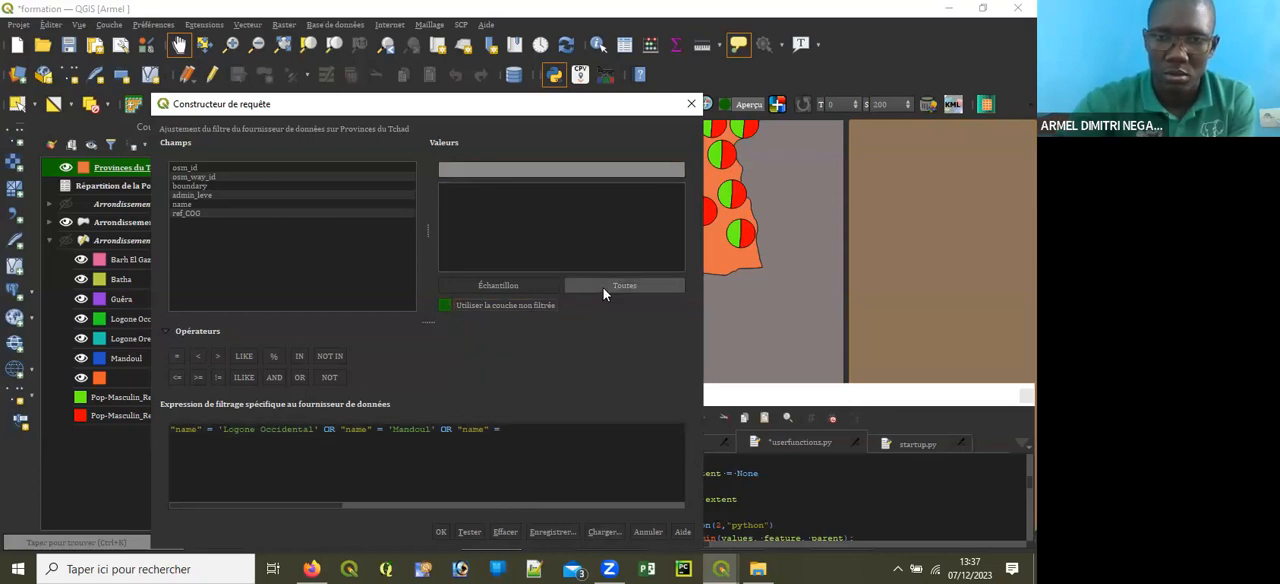
{"action": "left_click", "coordinate": [603, 287]}
{"action": "left_click", "coordinate": [176, 204]}
{"action": "left_click", "coordinate": [624, 285]}
Step: Search the name values for Salamat, insert it at the end of the filter expression, and apply the filter
{"action": "left_click", "coordinate": [502, 170]}
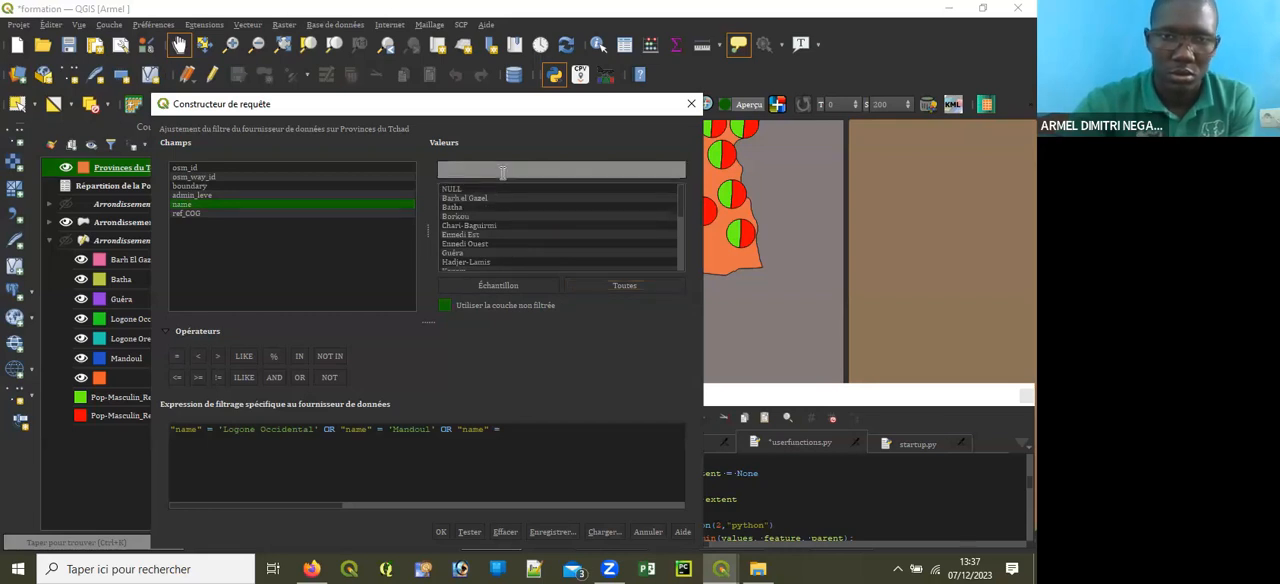
{"action": "type", "text": "saLAMA"}
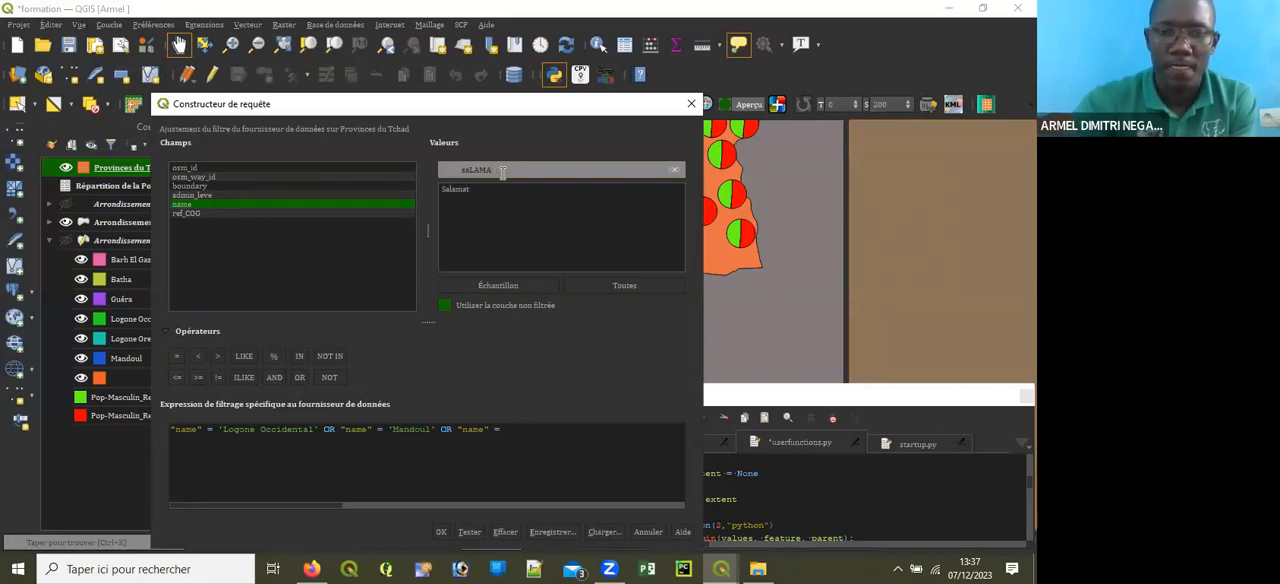
{"action": "double_click", "coordinate": [460, 188]}
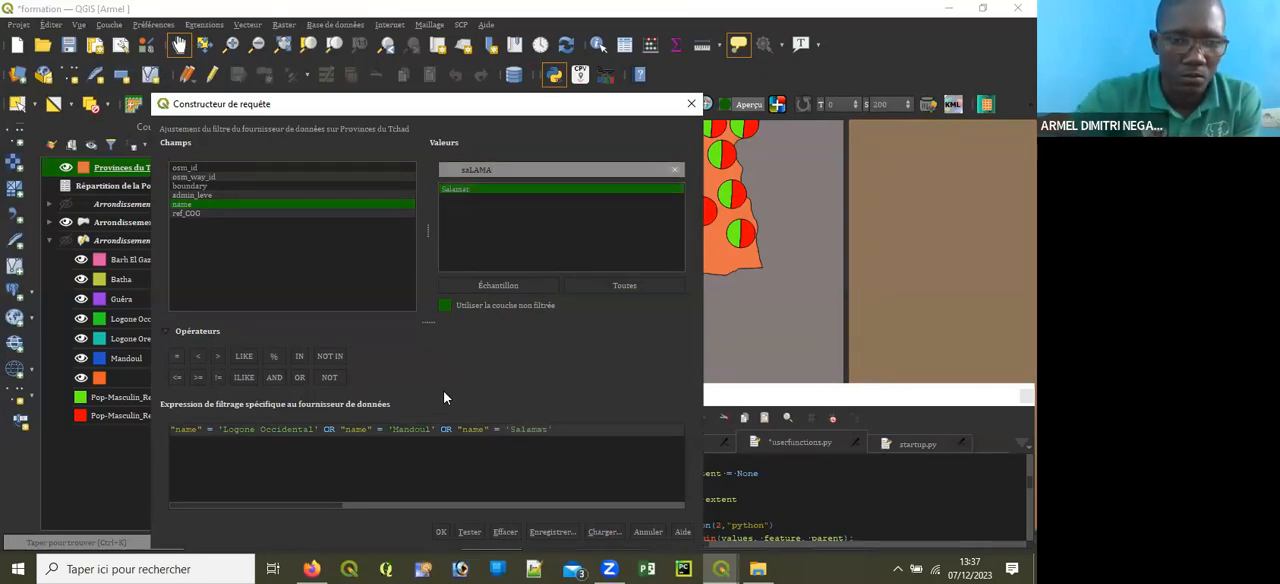
{"action": "left_click", "coordinate": [440, 533]}
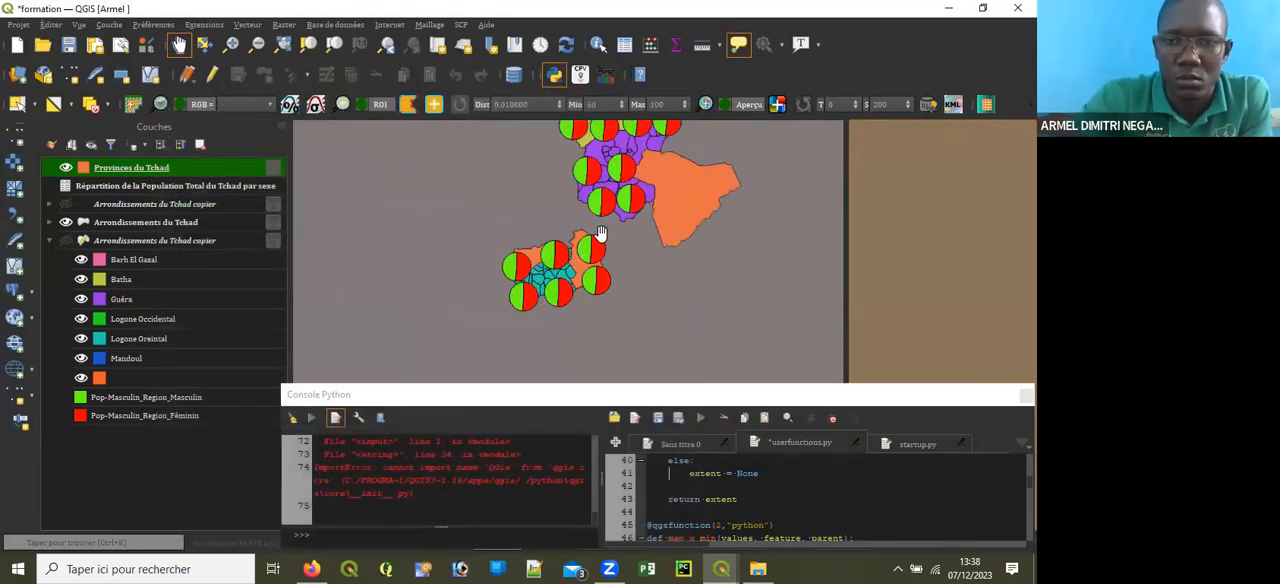
Step: Select one southern arrondissement polygon on the map in the Arrondissements du Tchad layer
{"action": "scroll", "coordinate": [580, 257], "scroll_direction": "up", "scroll_amount": 5}
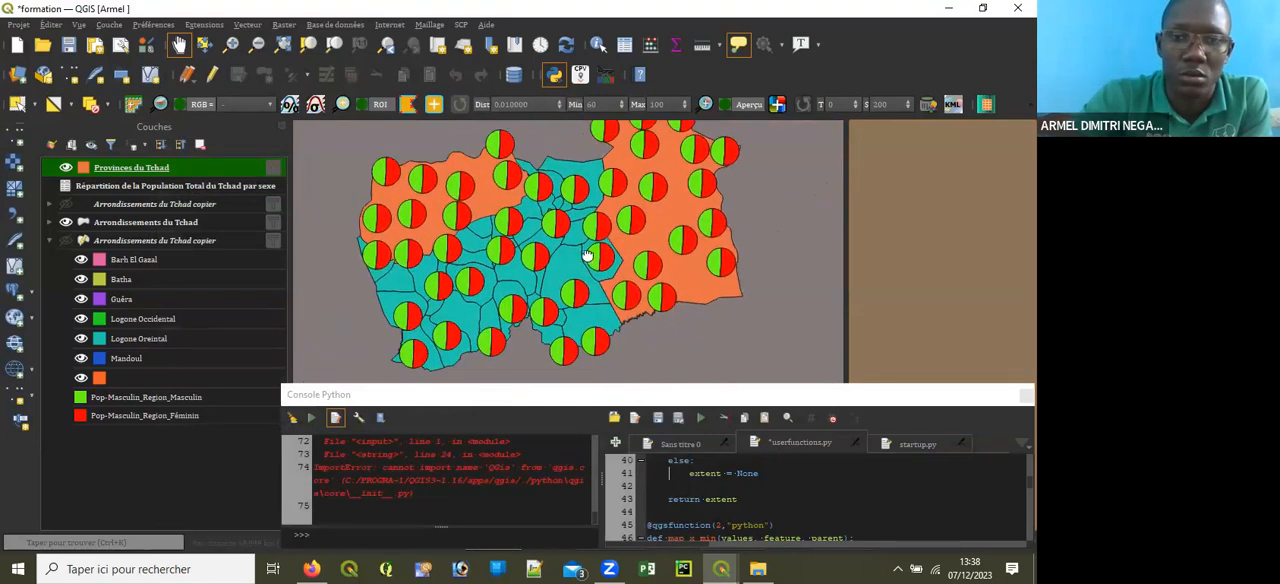
{"action": "scroll", "coordinate": [578, 260], "scroll_direction": "down", "scroll_amount": 3}
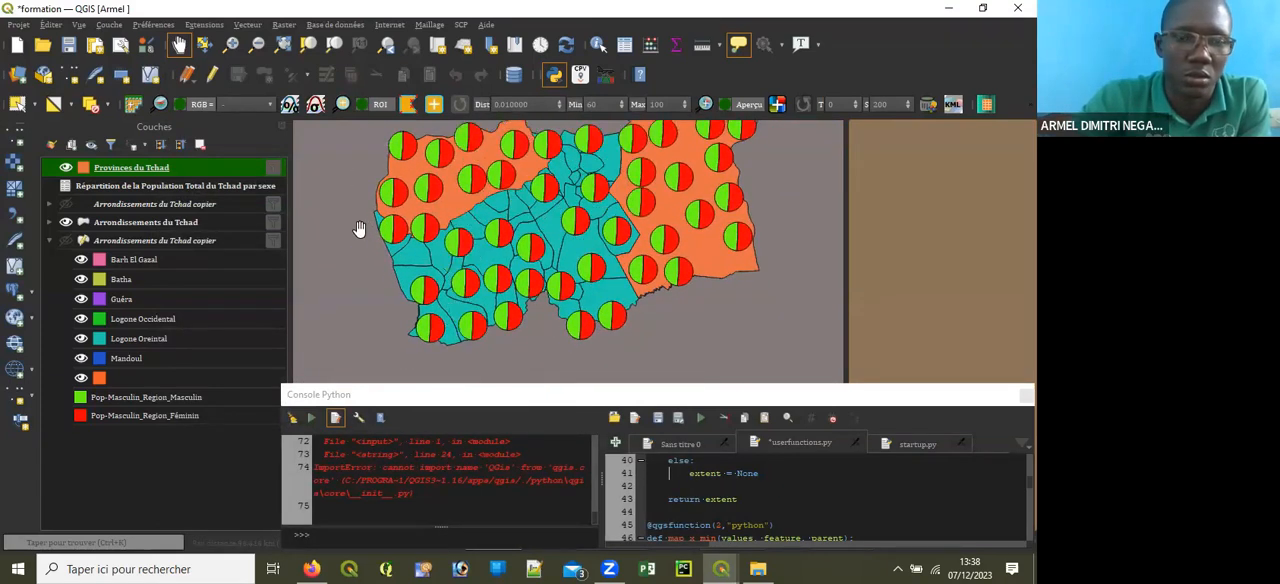
{"action": "left_click", "coordinate": [140, 222]}
{"action": "left_click", "coordinate": [17, 104]}
{"action": "left_click", "coordinate": [563, 245]}
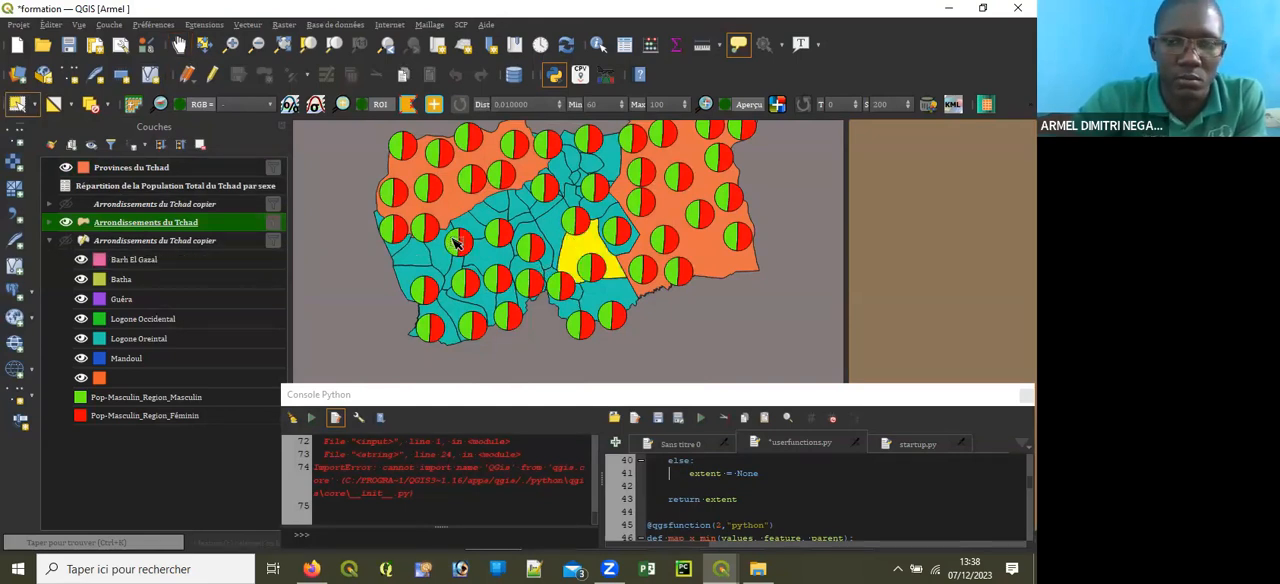
Step: Clear the filter expression of the Provinces du Tchad layer and apply the empty filter
{"action": "left_click", "coordinate": [152, 177]}
{"action": "right_click", "coordinate": [152, 177]}
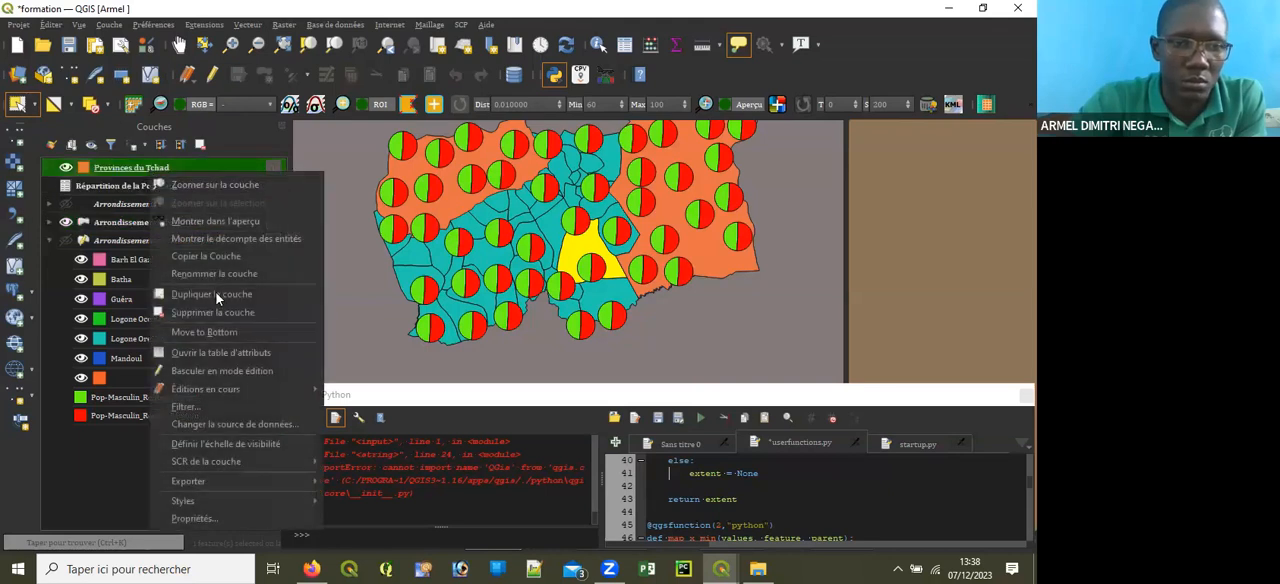
{"action": "left_click", "coordinate": [205, 401]}
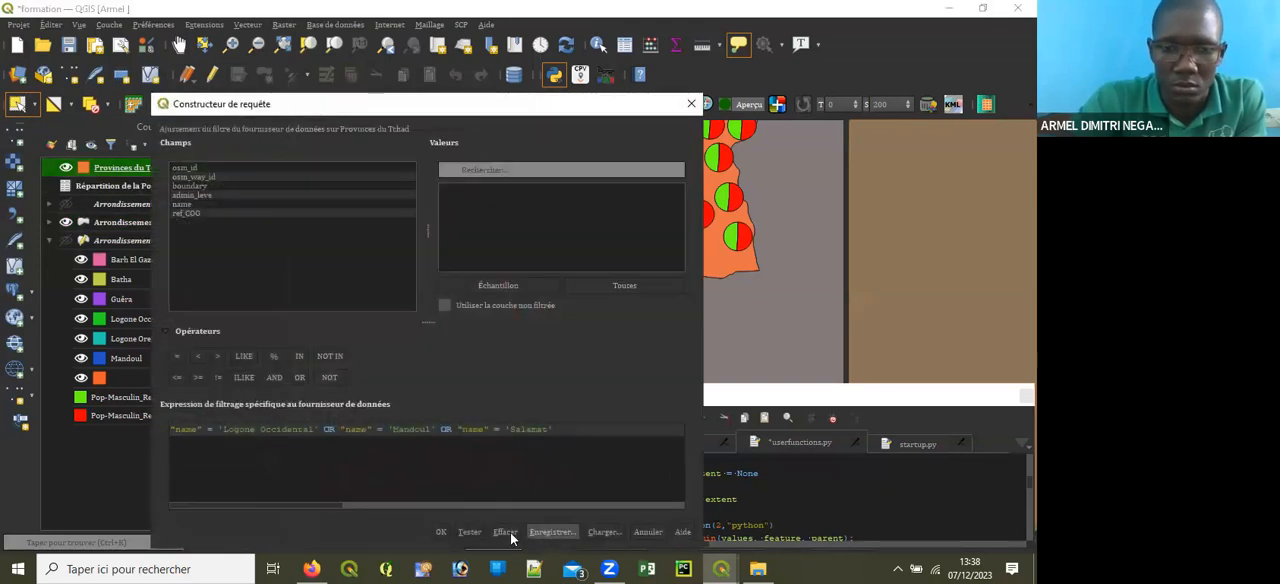
{"action": "left_click", "coordinate": [505, 531]}
{"action": "left_click", "coordinate": [441, 533]}
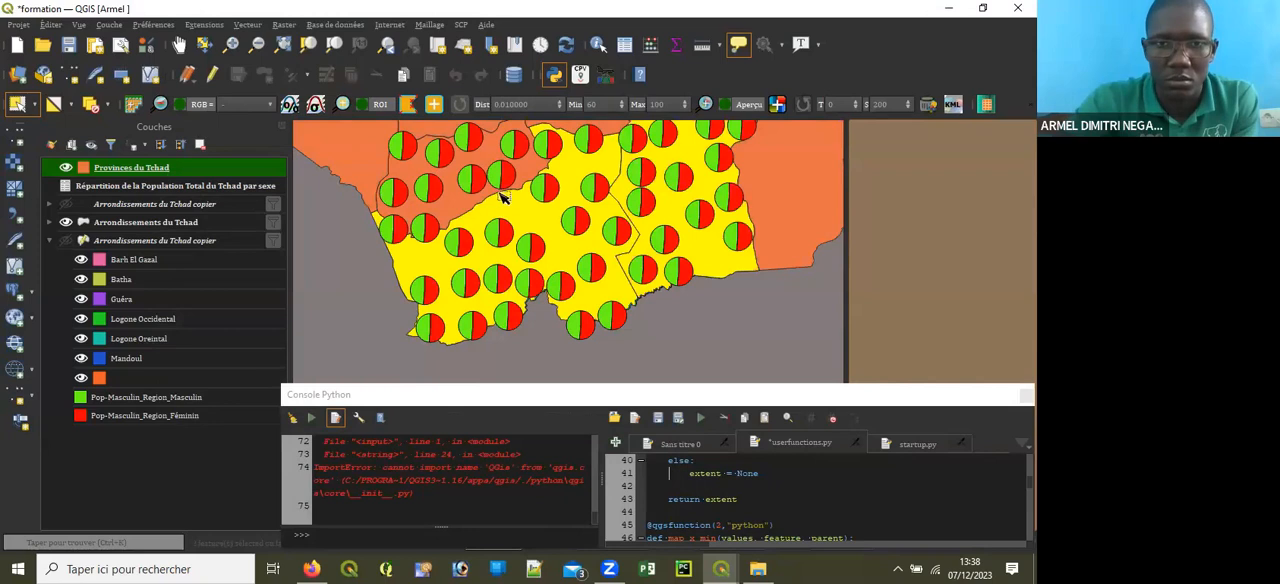
Step: In the Provinces du Tchad attribute table, move the value Logone Oriental from ref_COG to the name field of the same record
{"action": "scroll", "coordinate": [480, 268], "scroll_direction": "down", "scroll_amount": 2}
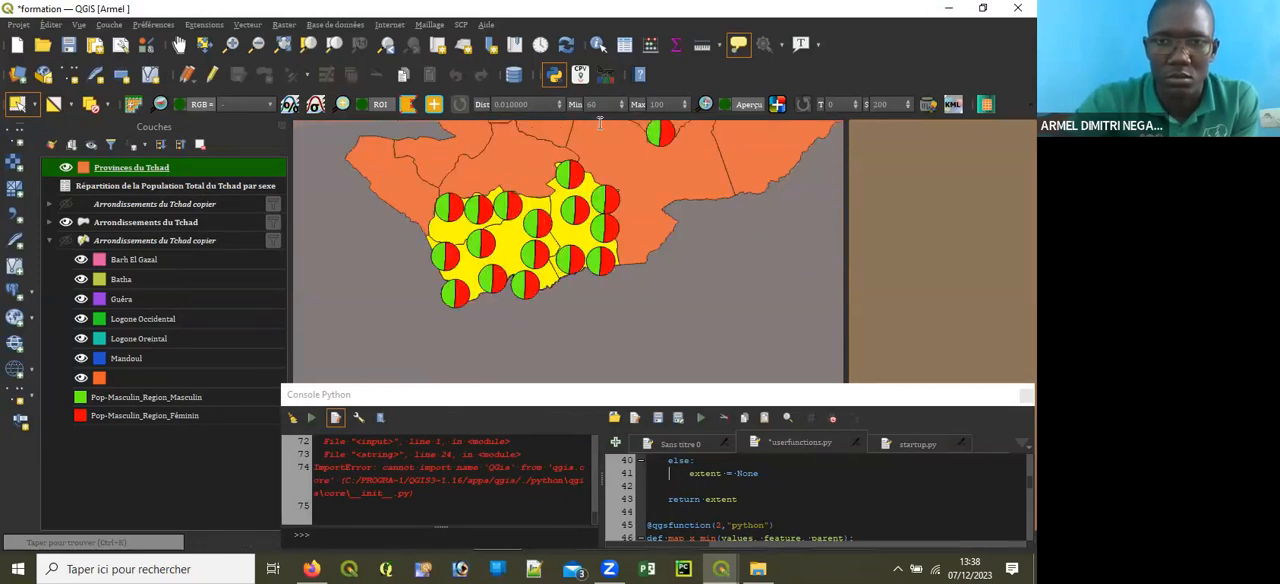
{"action": "key", "text": "F6"}
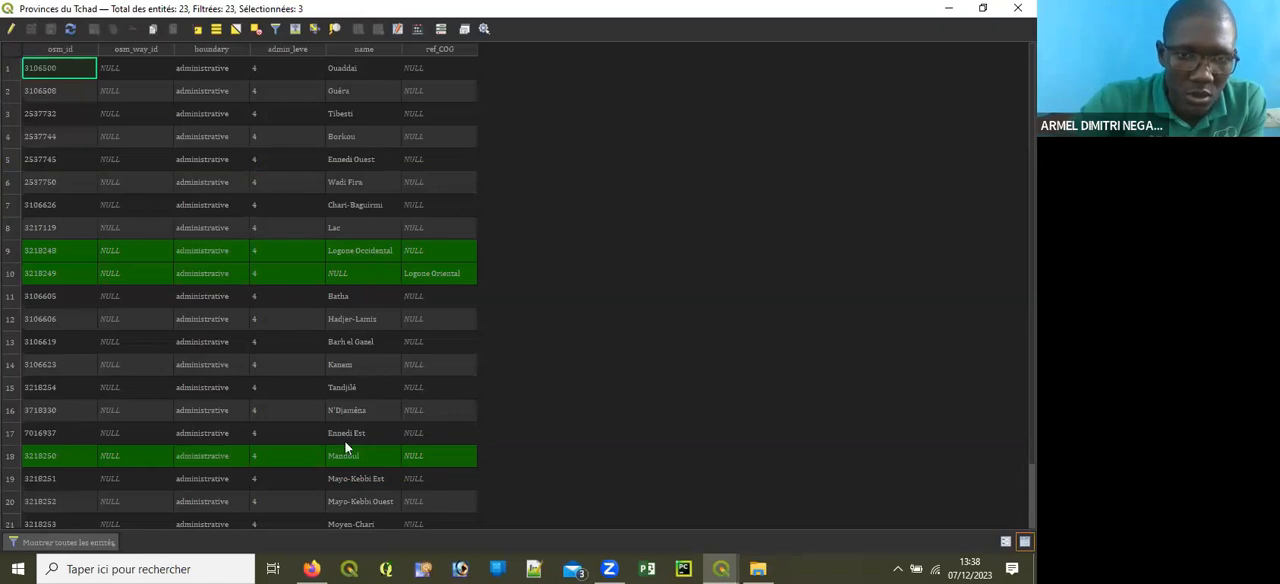
{"action": "scroll", "coordinate": [346, 444], "scroll_direction": "down", "scroll_amount": 1}
{"action": "scroll", "coordinate": [352, 397], "scroll_direction": "up", "scroll_amount": 1}
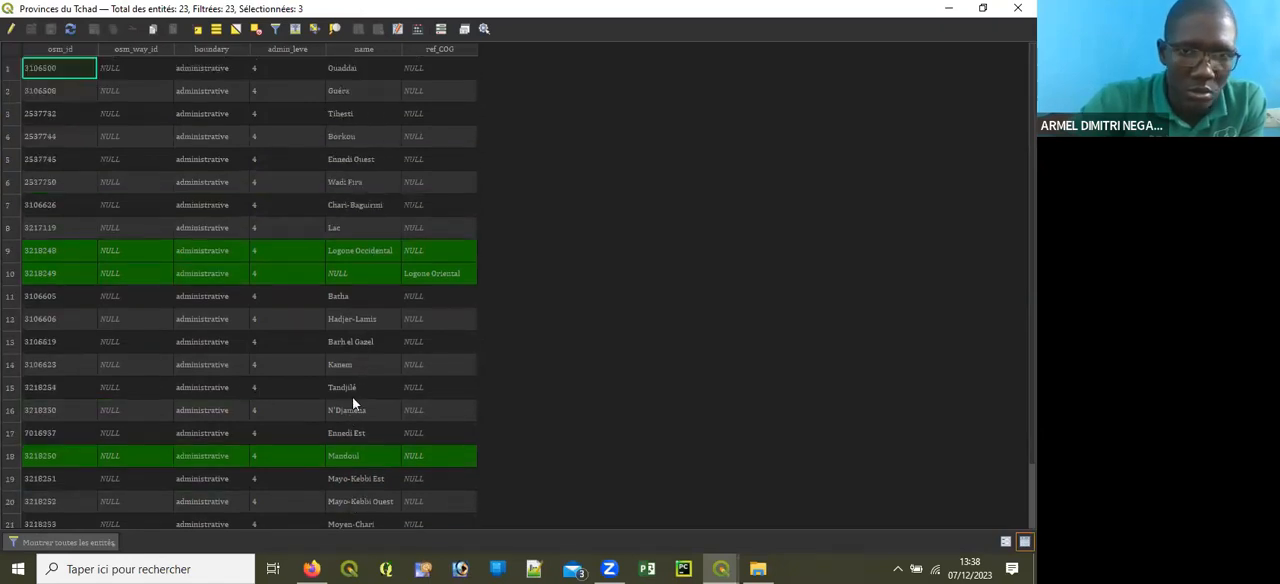
{"action": "left_click", "coordinate": [435, 279]}
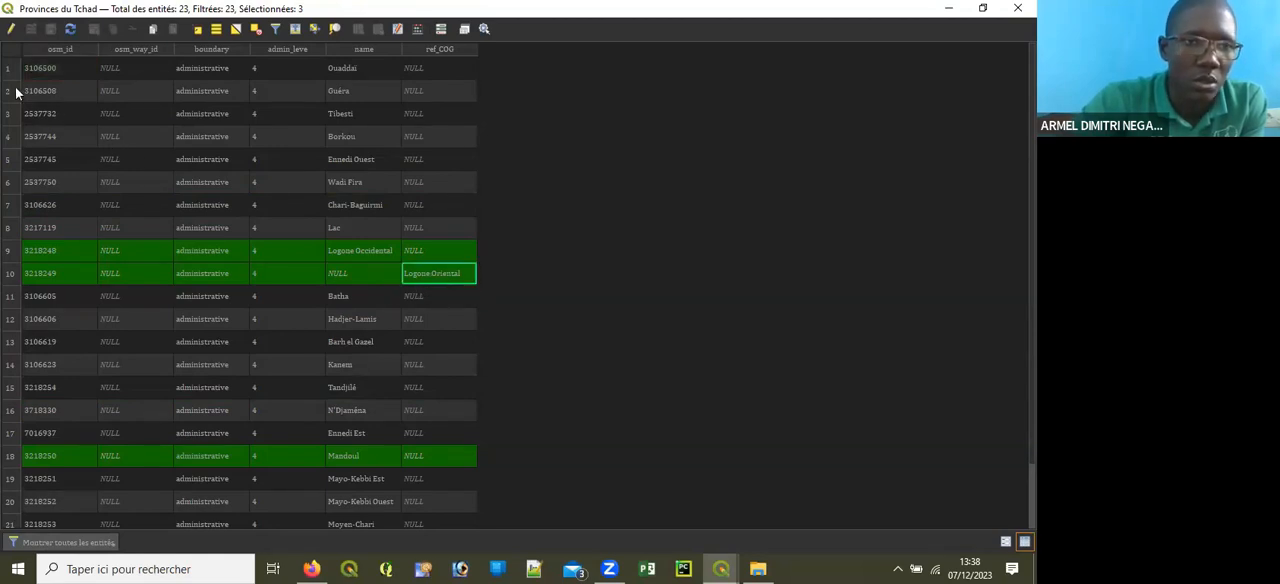
{"action": "left_click", "coordinate": [11, 28]}
{"action": "double_click", "coordinate": [451, 299]}
{"action": "key", "text": "ctrl+c"}
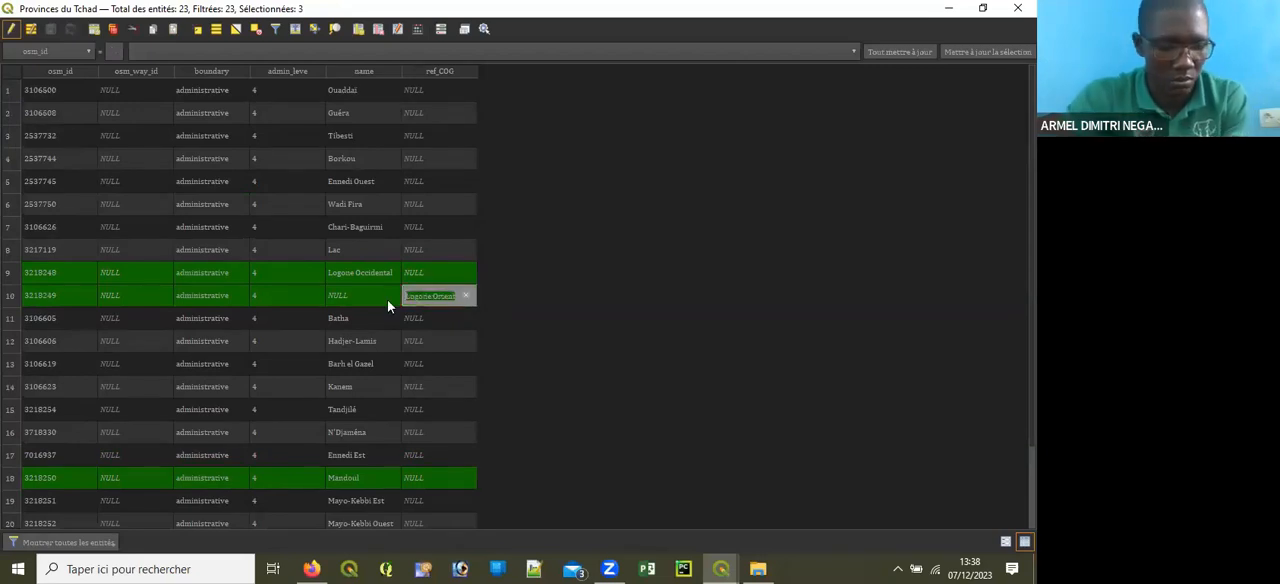
{"action": "key", "text": "BackSpace"}
{"action": "double_click", "coordinate": [361, 301]}
{"action": "key", "text": "ctrl+v"}
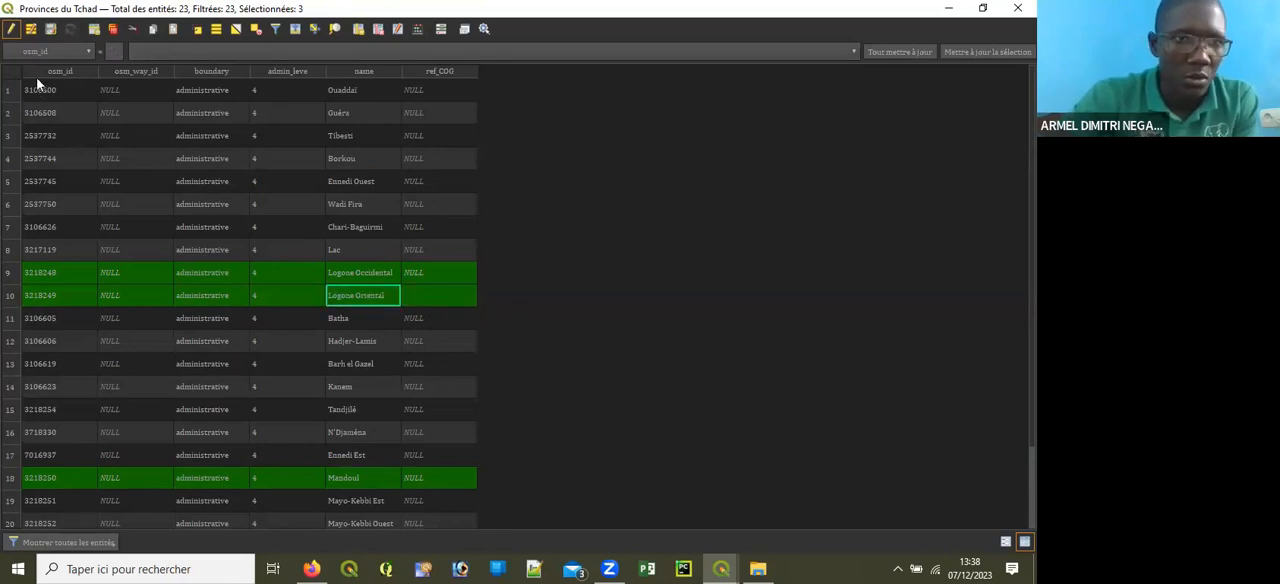
Step: Save the attribute edits, return to the map, and end editing of the Provinces du Tchad layer
{"action": "left_click", "coordinate": [52, 30]}
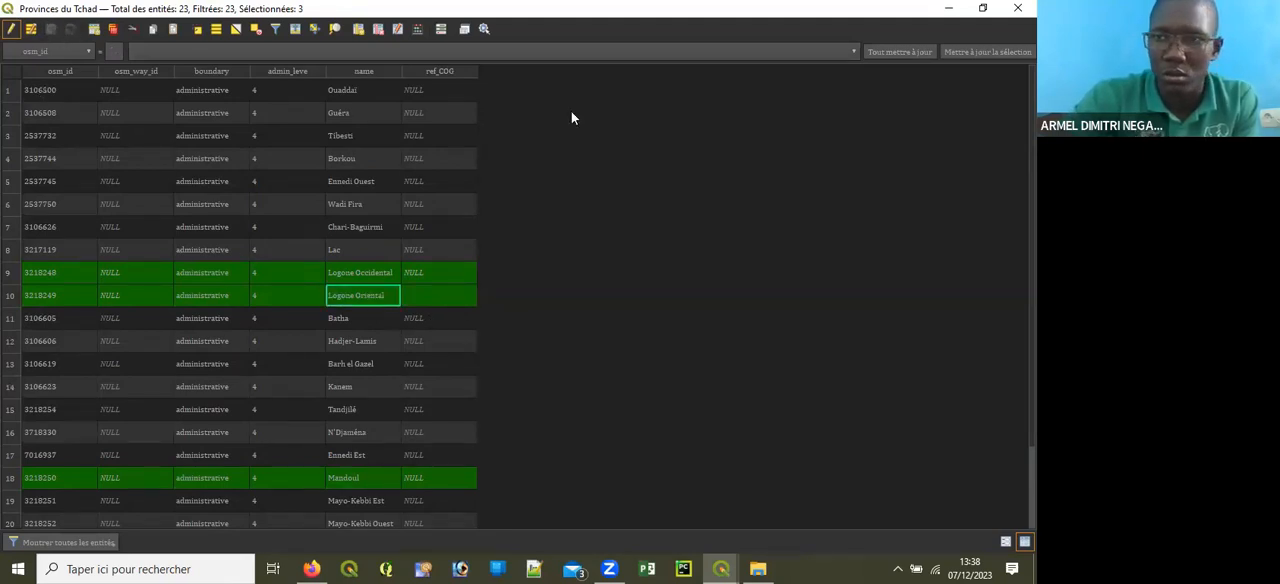
{"action": "key", "text": "alt+Tab"}
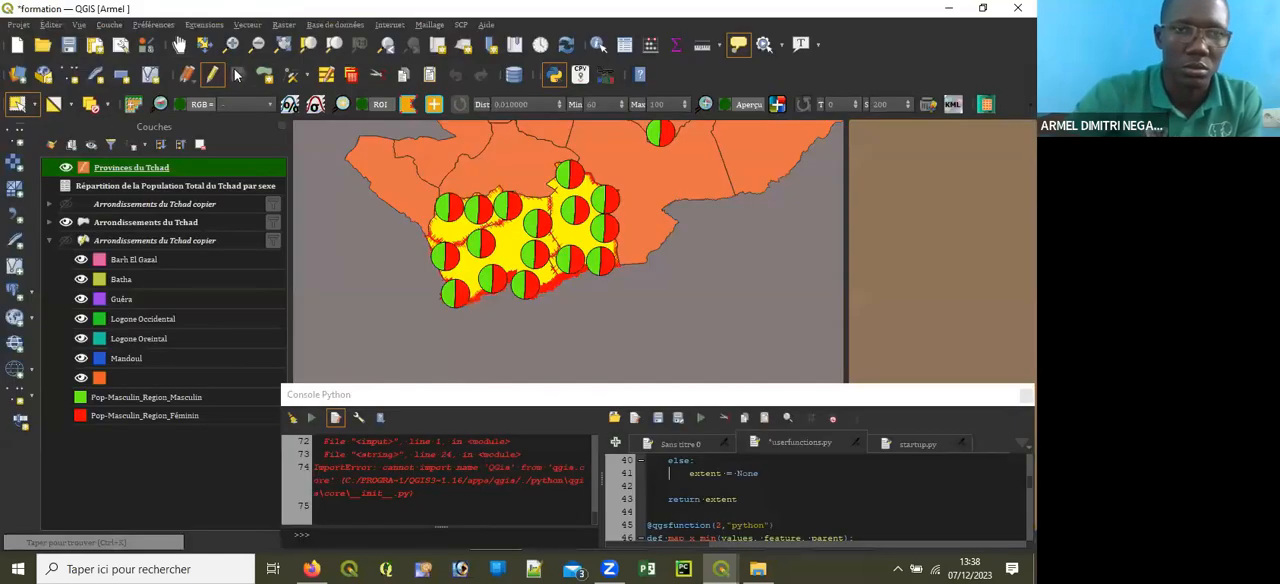
{"action": "left_click", "coordinate": [213, 77]}
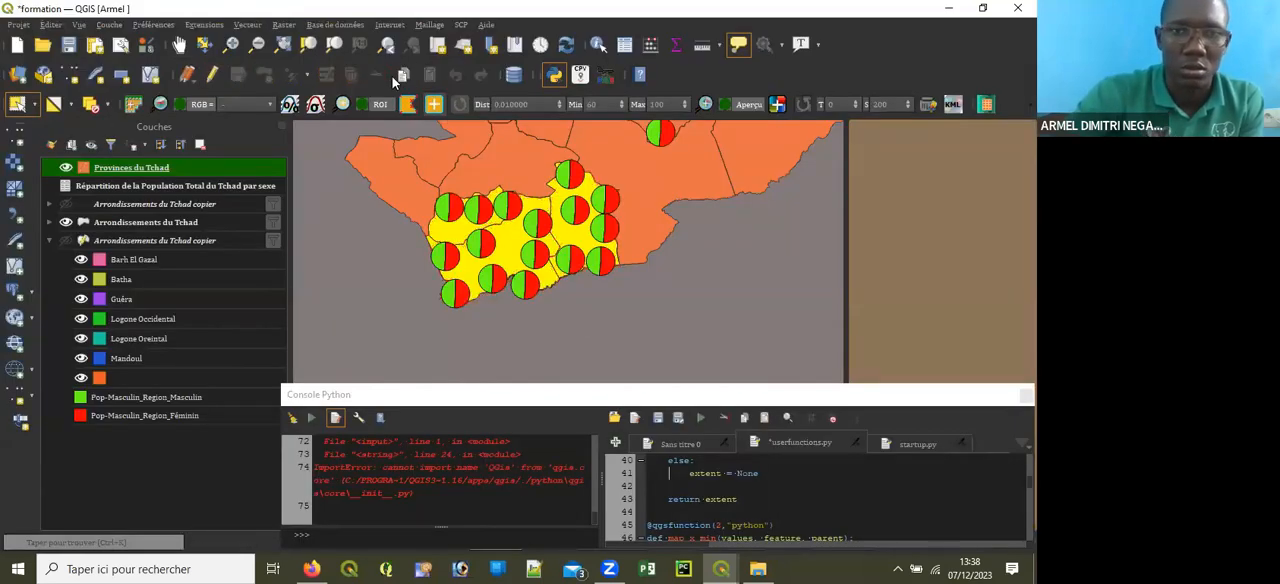
Step: Start a new filter expression for the Provinces du Tchad layer with the name field and the value 'Logone Occidental'
{"action": "right_click", "coordinate": [164, 167]}
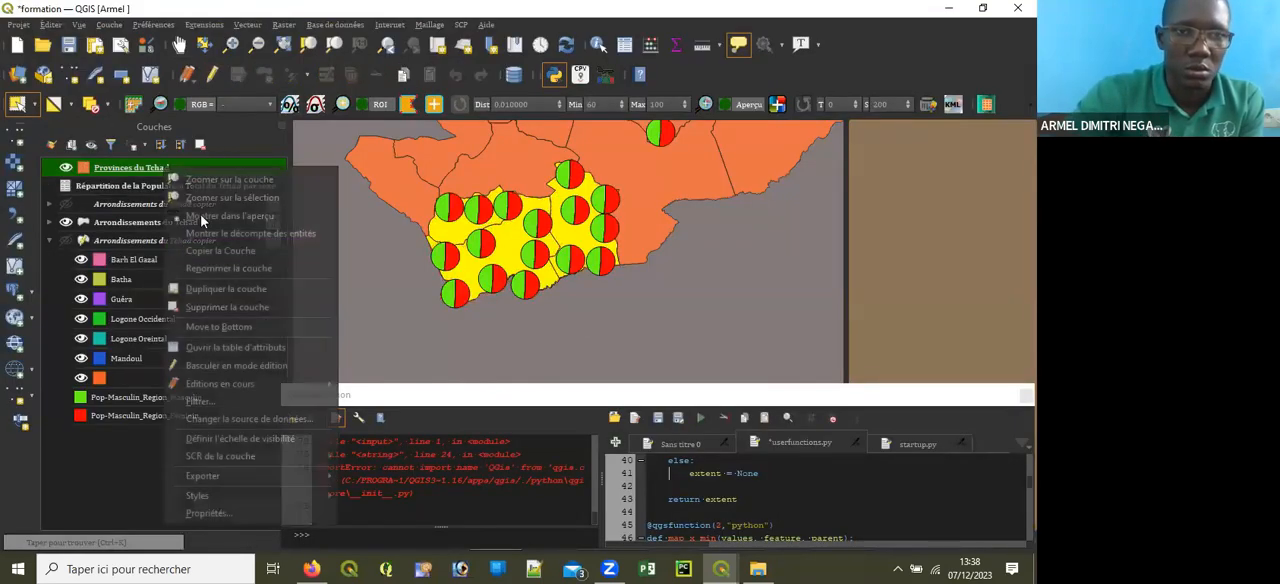
{"action": "left_click", "coordinate": [226, 399]}
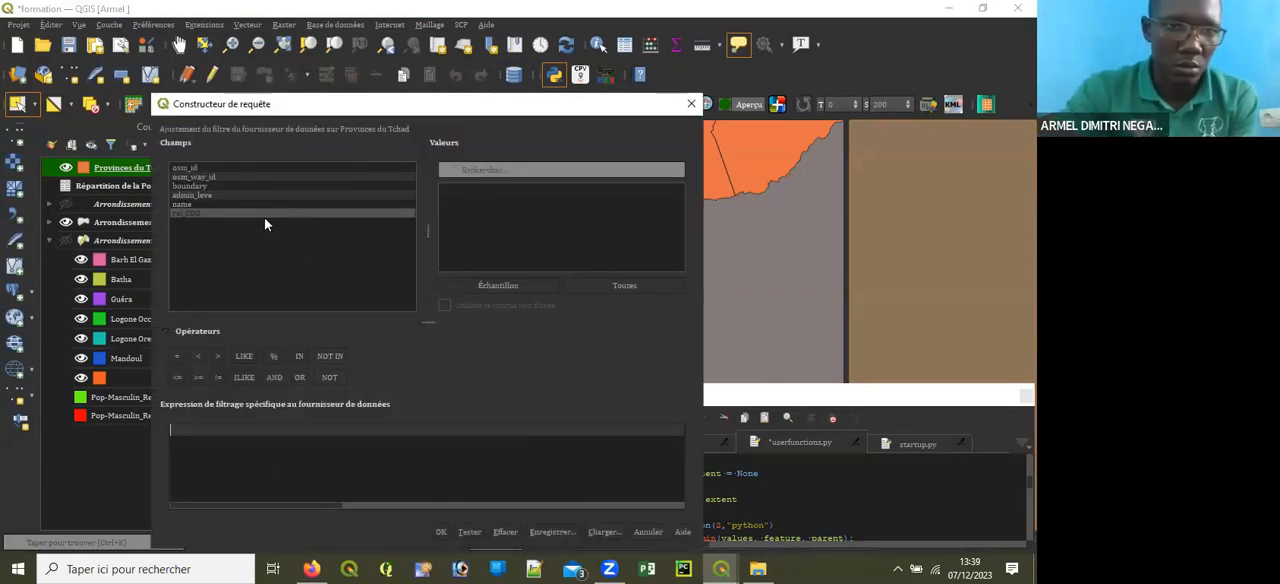
{"action": "double_click", "coordinate": [243, 204]}
{"action": "left_click", "coordinate": [624, 284]}
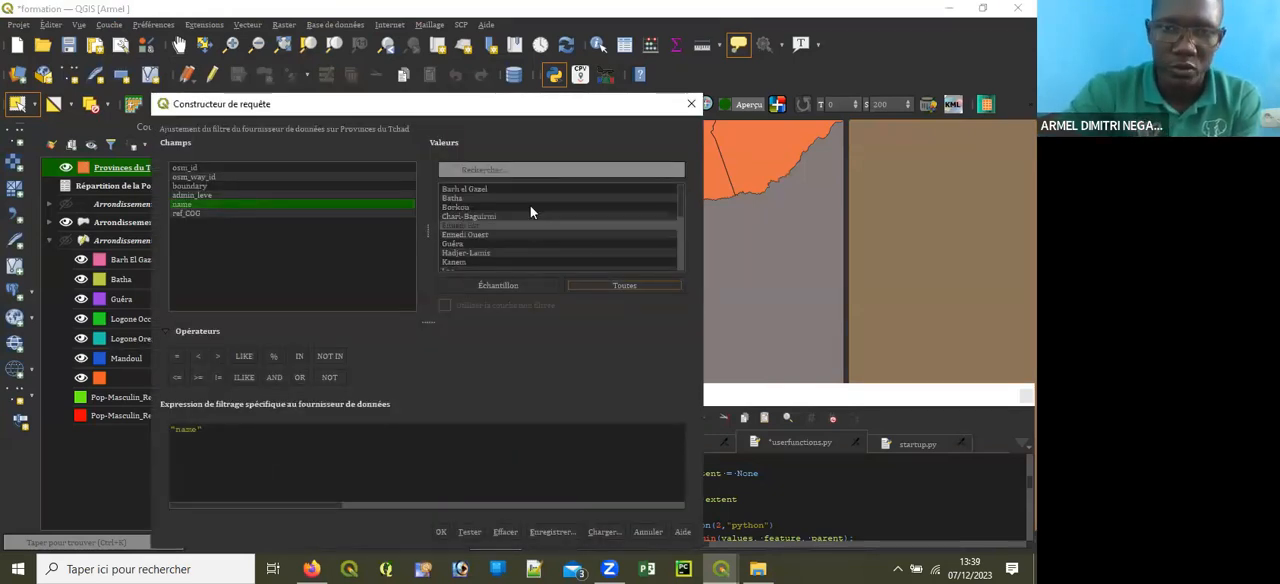
{"action": "left_click", "coordinate": [539, 170]}
{"action": "type", "text": "LO"}
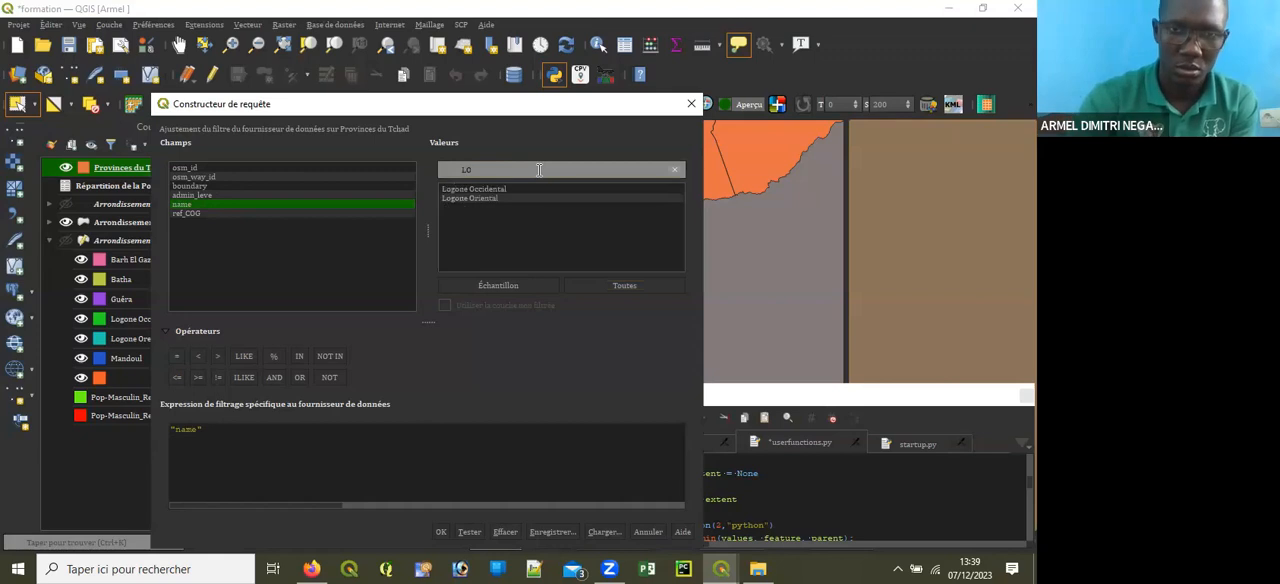
{"action": "double_click", "coordinate": [542, 190]}
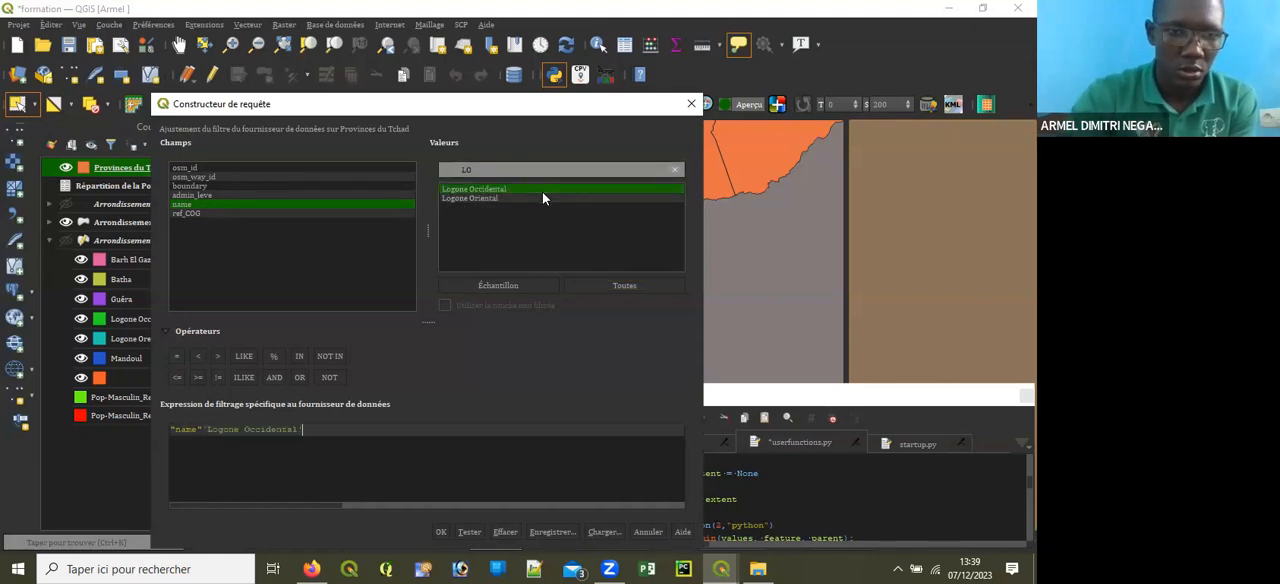
Step: Extend the filter expression with the condition OR "name" = 'Logone Oriental'
{"action": "left_click", "coordinate": [299, 378]}
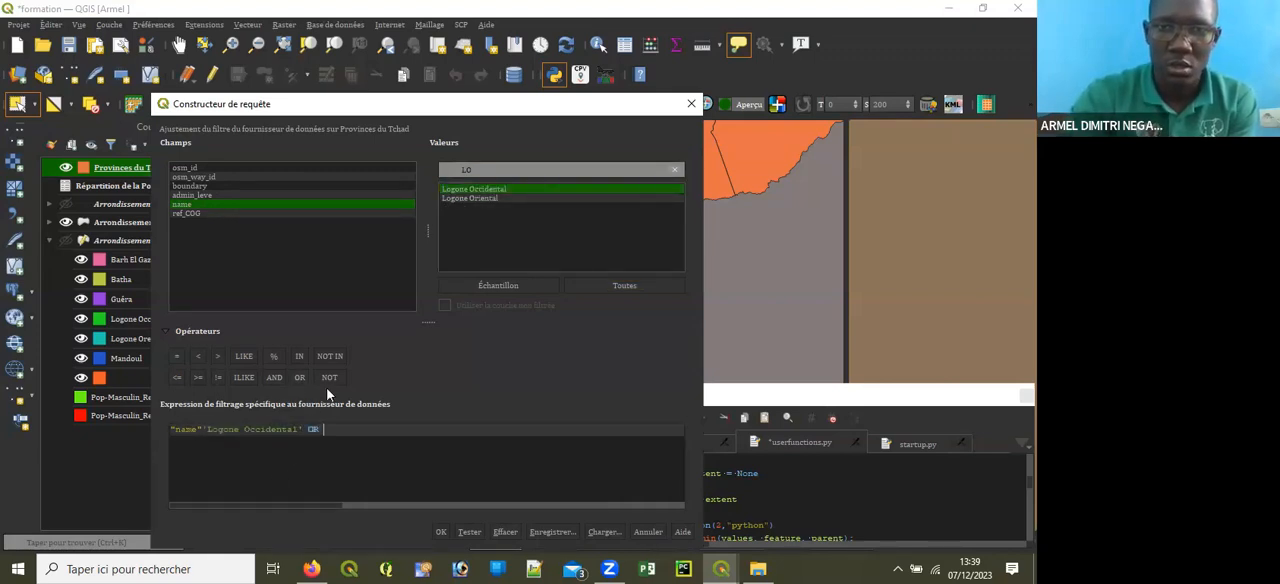
{"action": "double_click", "coordinate": [205, 205]}
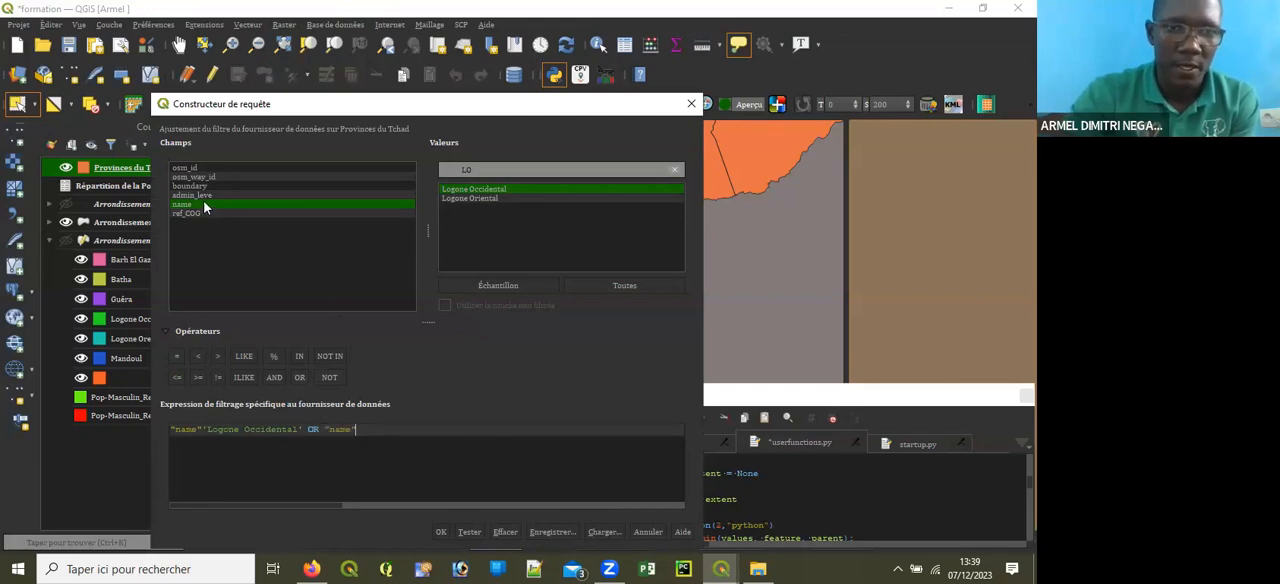
{"action": "left_click", "coordinate": [175, 356]}
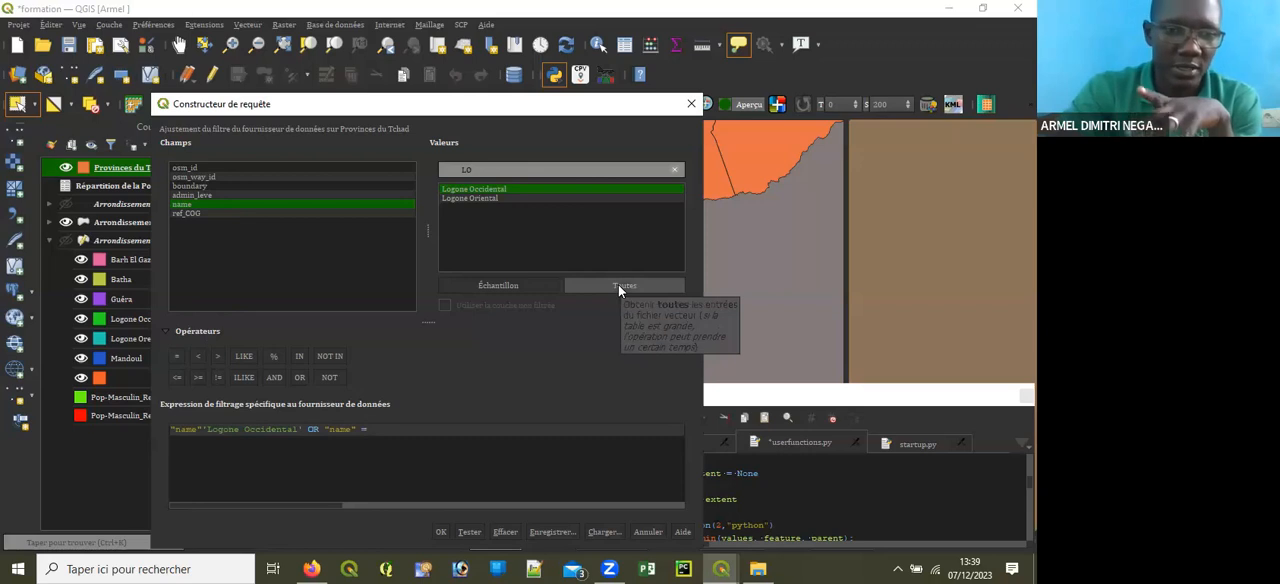
{"action": "double_click", "coordinate": [481, 199]}
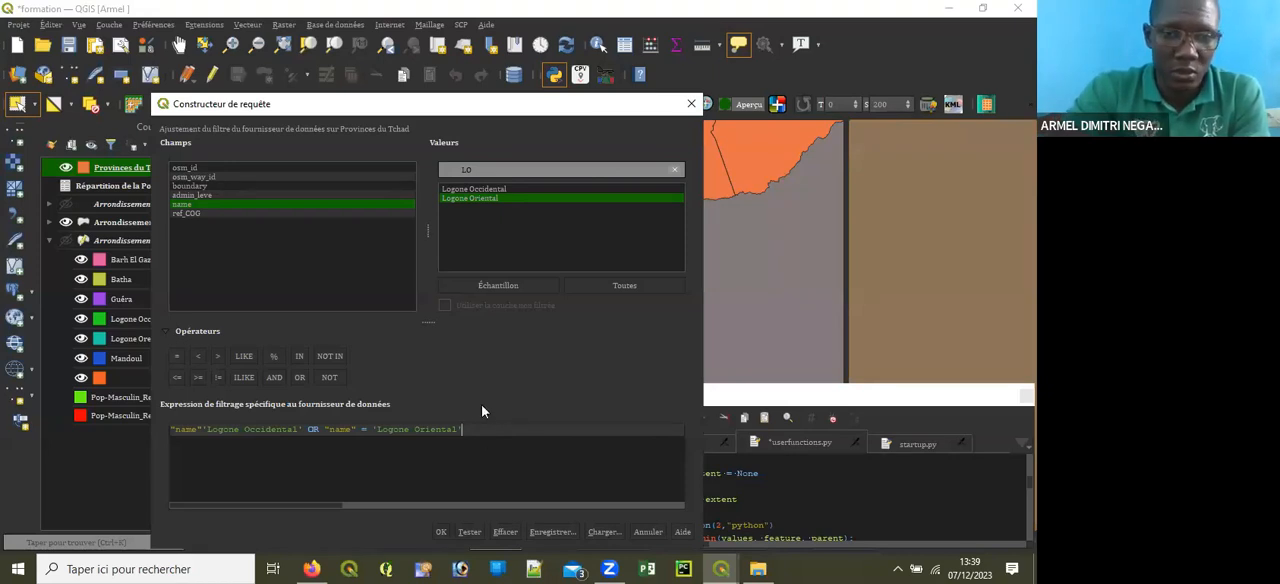
Step: Clear the value search and append the condition OR "name" = 'Mandoul' to the filter expression
{"action": "left_click", "coordinate": [675, 170]}
{"action": "scroll", "coordinate": [539, 235], "scroll_direction": "down", "scroll_amount": 2}
{"action": "left_click", "coordinate": [539, 235]}
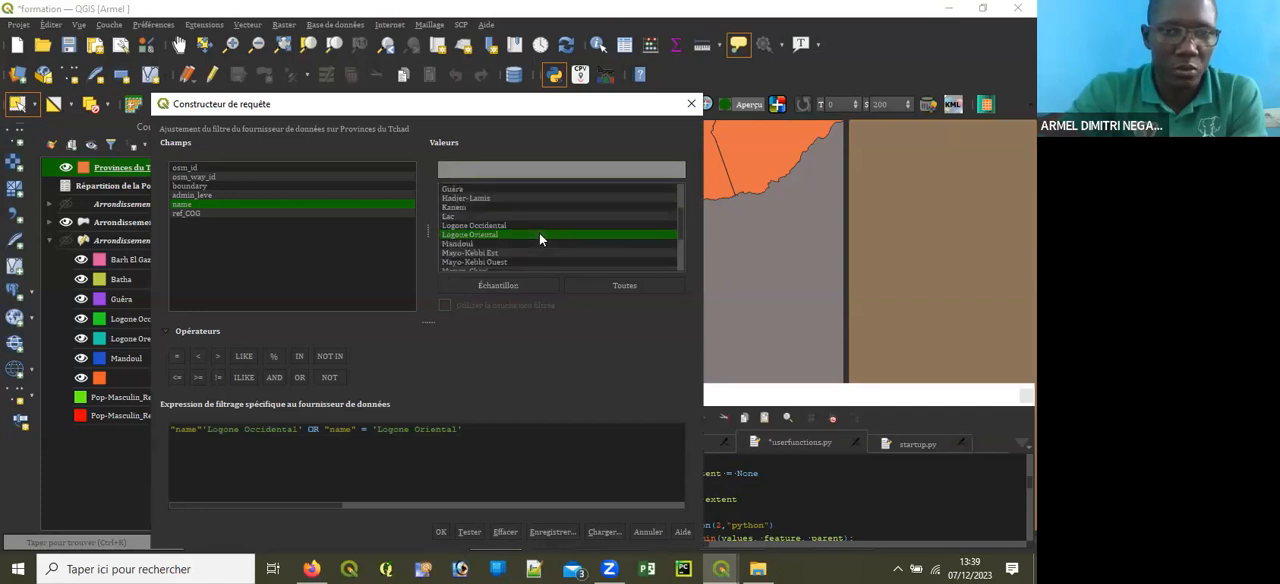
{"action": "scroll", "coordinate": [539, 233], "scroll_direction": "down", "scroll_amount": 1}
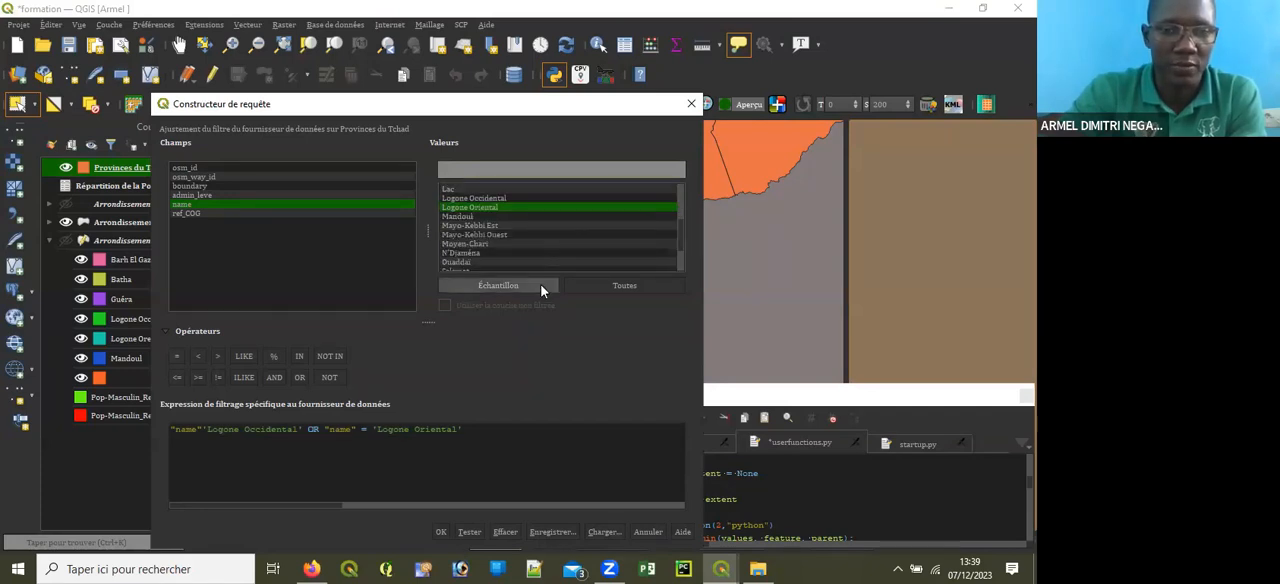
{"action": "scroll", "coordinate": [556, 236], "scroll_direction": "up", "scroll_amount": 2}
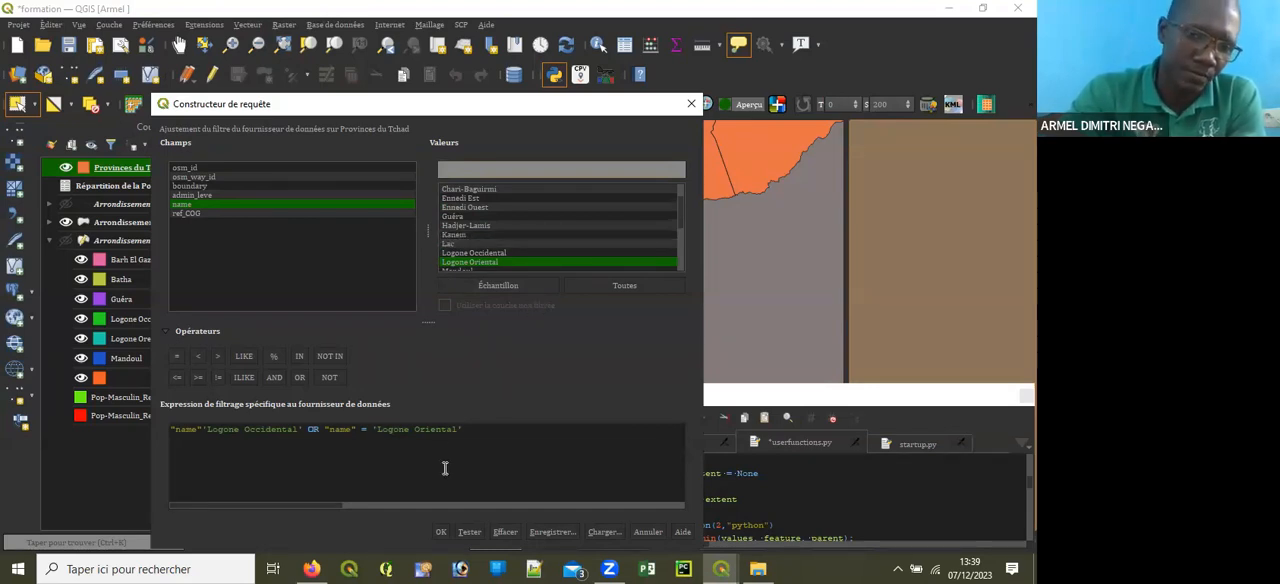
{"action": "left_click", "coordinate": [468, 430]}
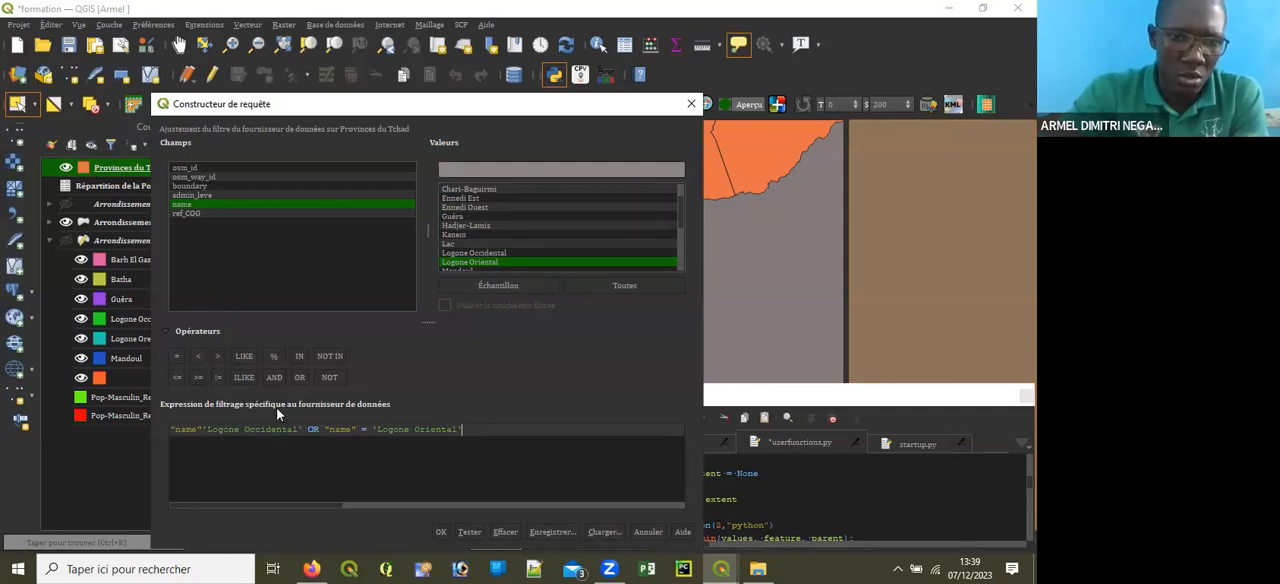
{"action": "left_click", "coordinate": [300, 378]}
{"action": "left_click", "coordinate": [300, 378]}
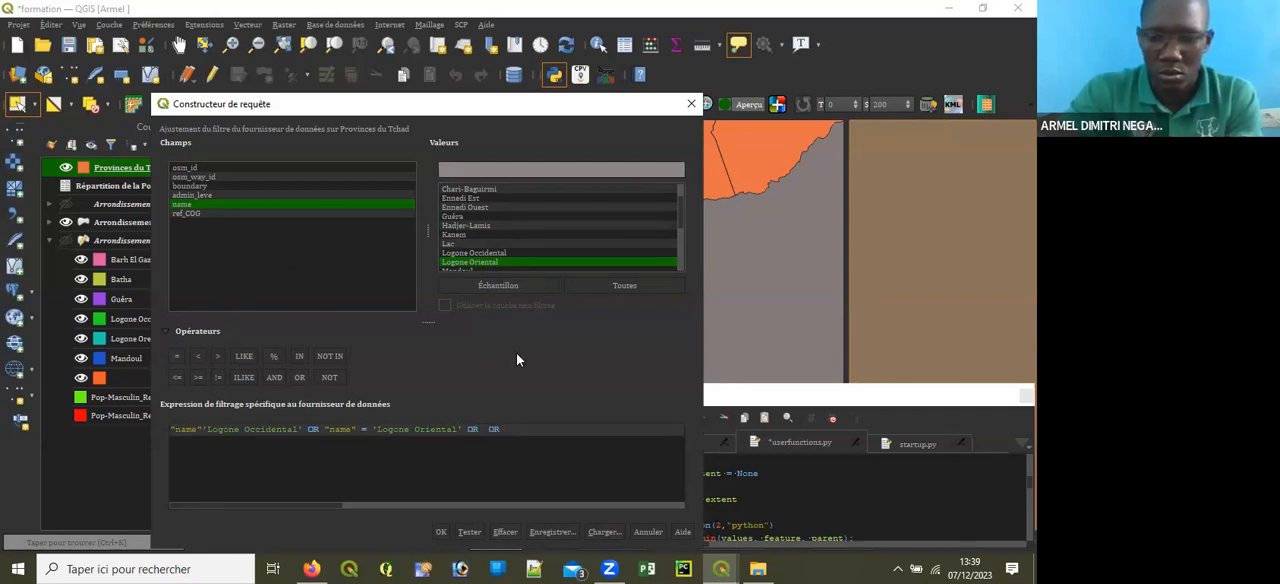
{"action": "key", "text": "BackSpace"}
{"action": "key", "text": "BackSpace"}
{"action": "key", "text": "BackSpace"}
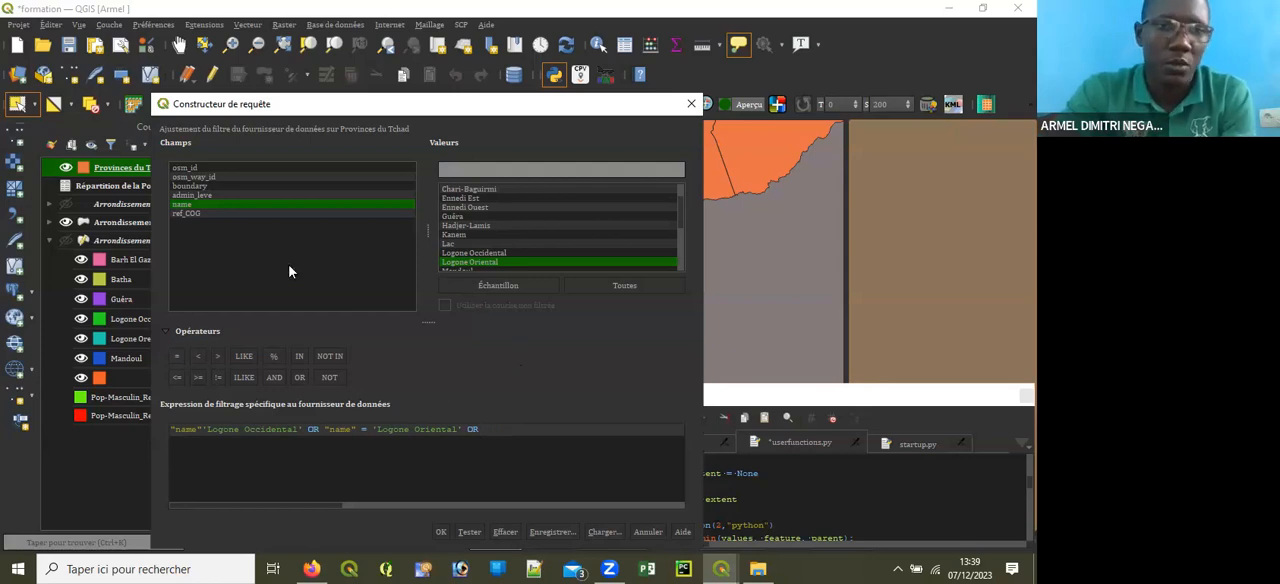
{"action": "left_click", "coordinate": [176, 356]}
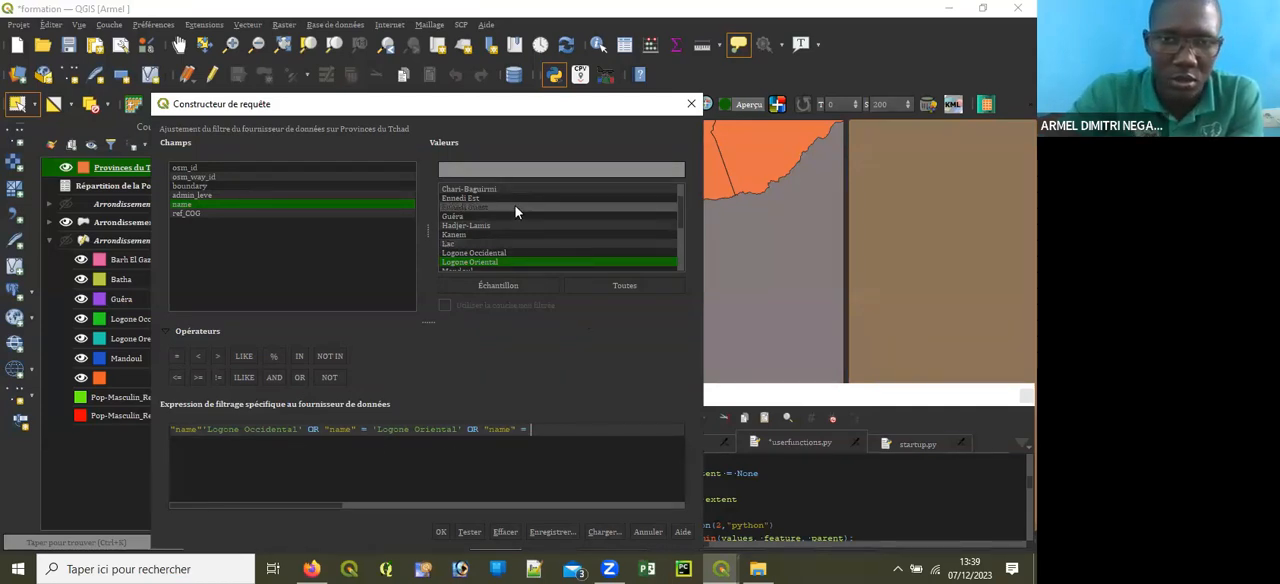
{"action": "scroll", "coordinate": [515, 205], "scroll_direction": "down", "scroll_amount": 1}
{"action": "double_click", "coordinate": [486, 244]}
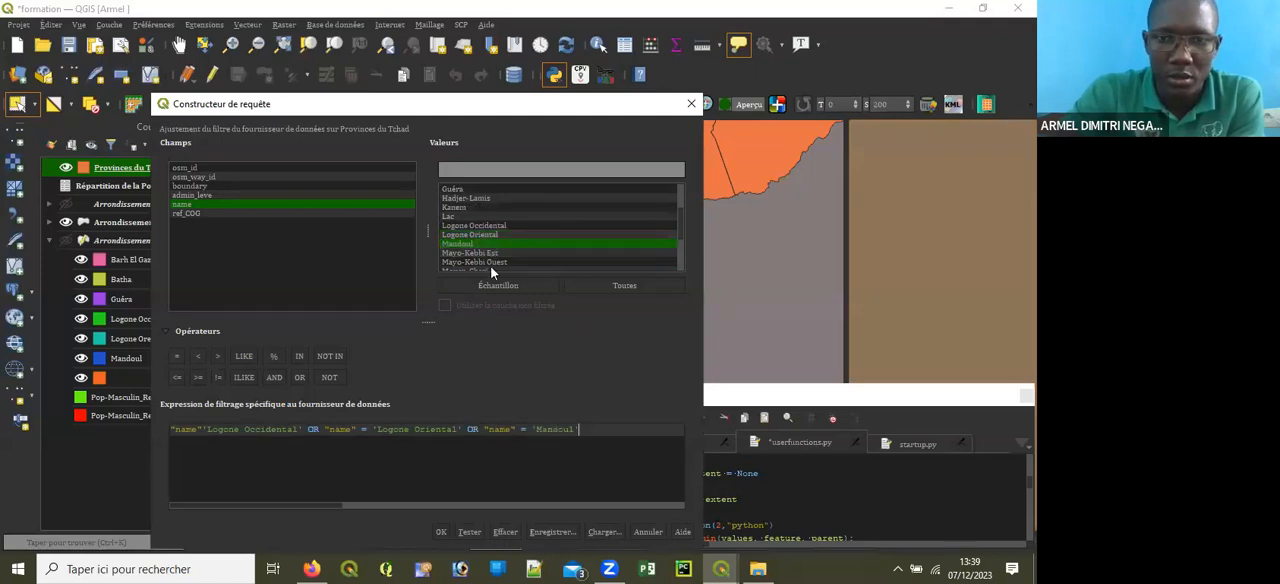
Step: Insert the missing = between "name" and 'Logone Occidental' in the expression and apply the Provinces du Tchad filter
{"action": "left_click", "coordinate": [440, 533]}
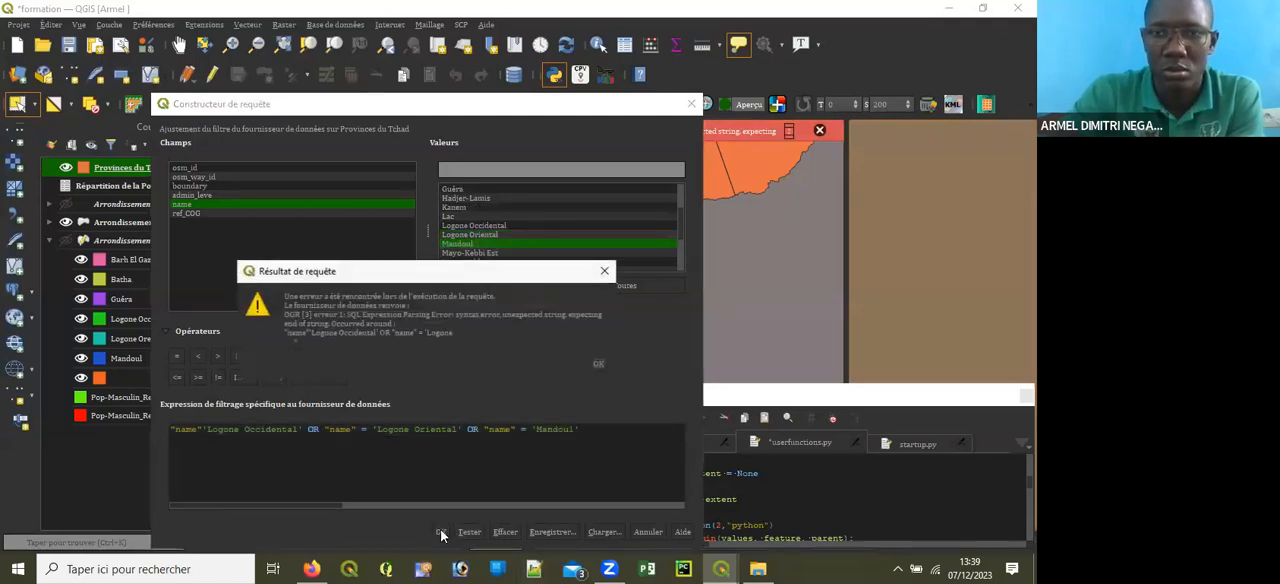
{"action": "left_click", "coordinate": [596, 362]}
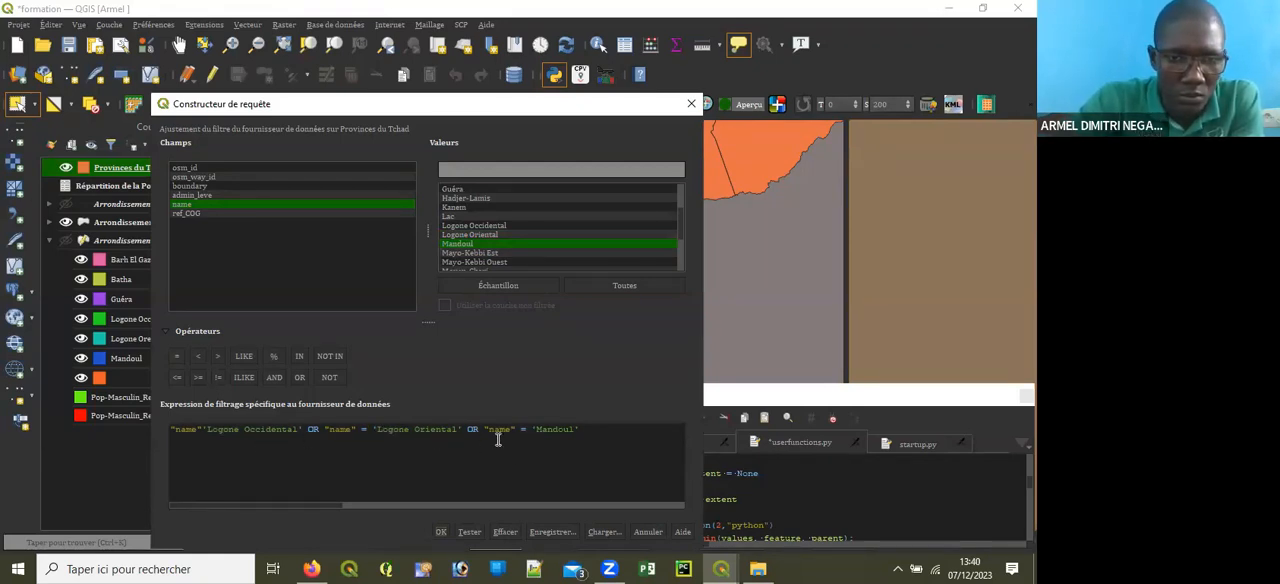
{"action": "left_click", "coordinate": [447, 532]}
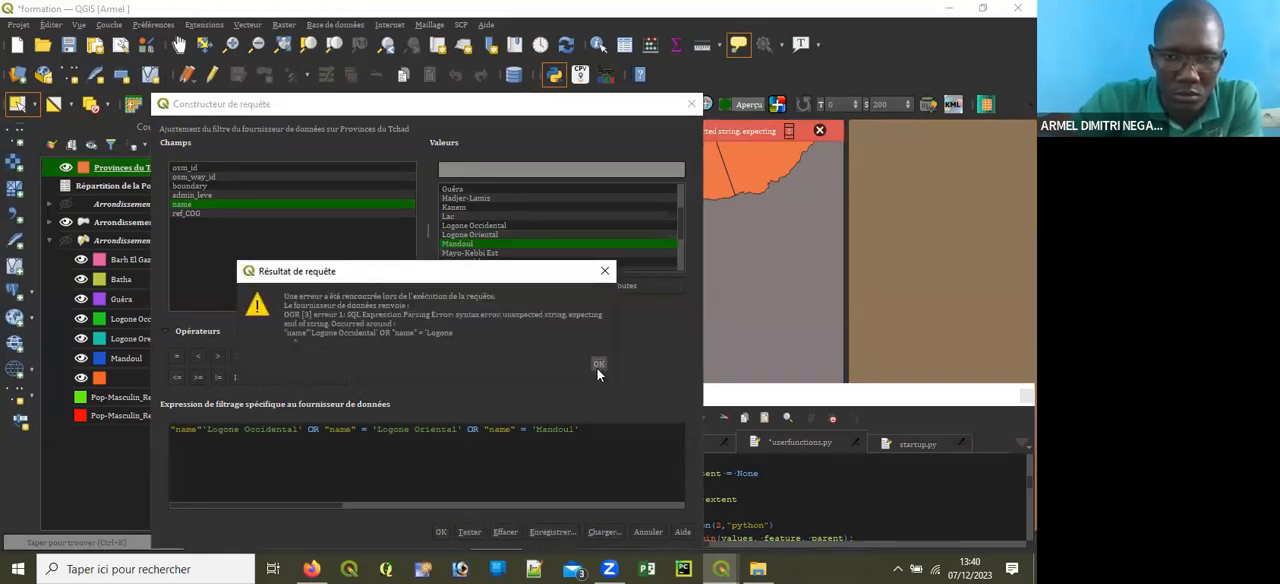
{"action": "left_click", "coordinate": [598, 364]}
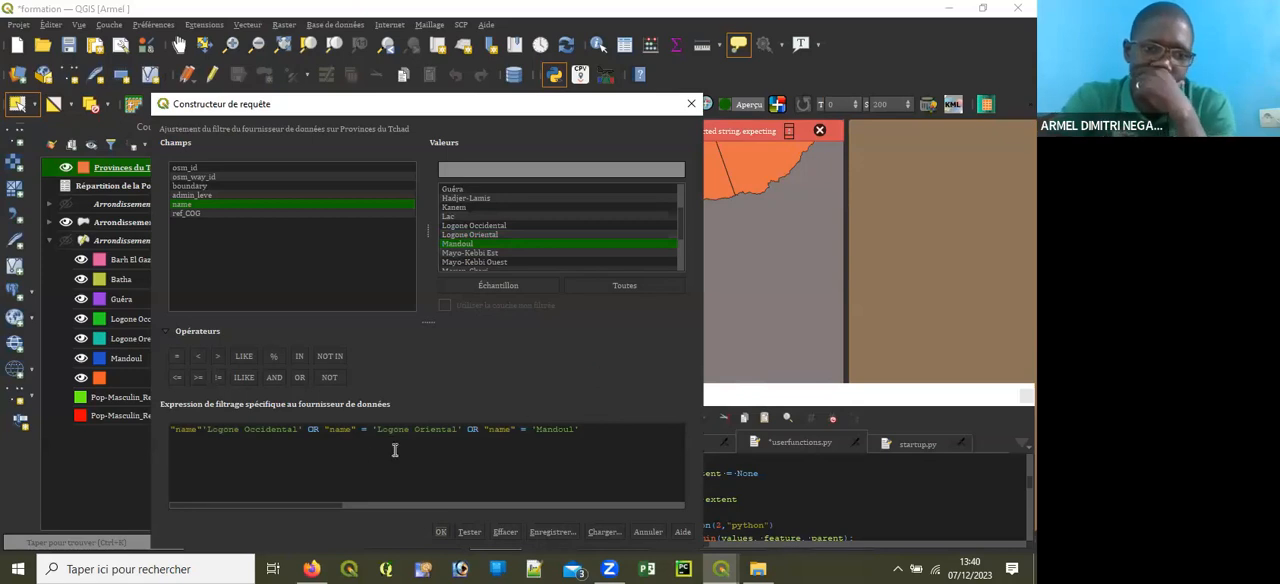
{"action": "left_click", "coordinate": [204, 429]}
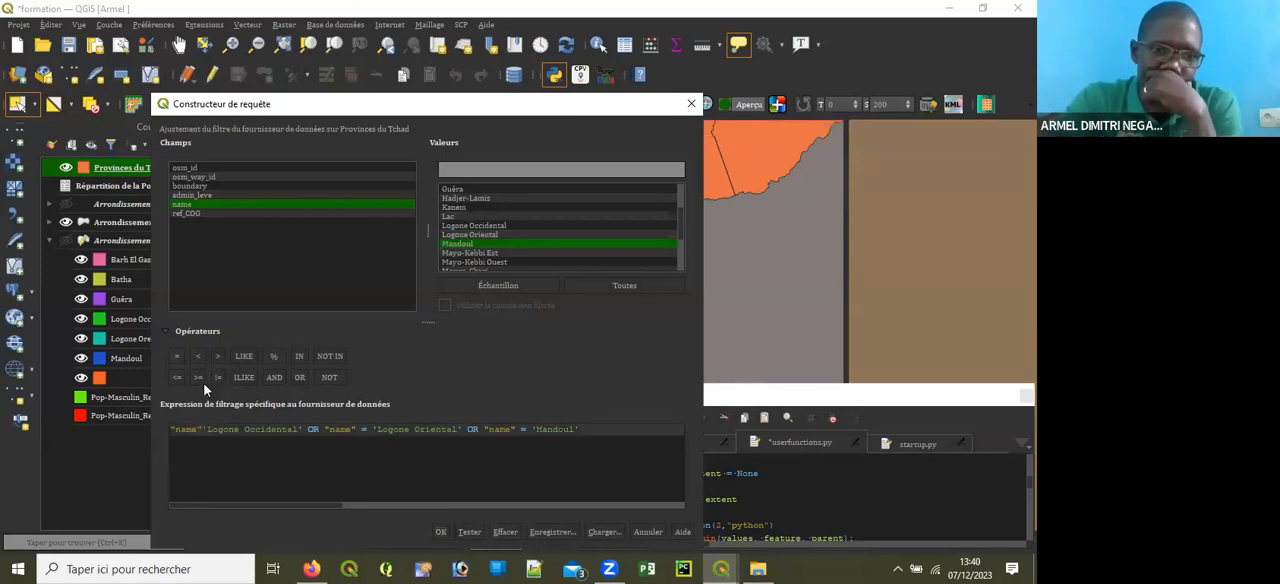
{"action": "left_click", "coordinate": [176, 357]}
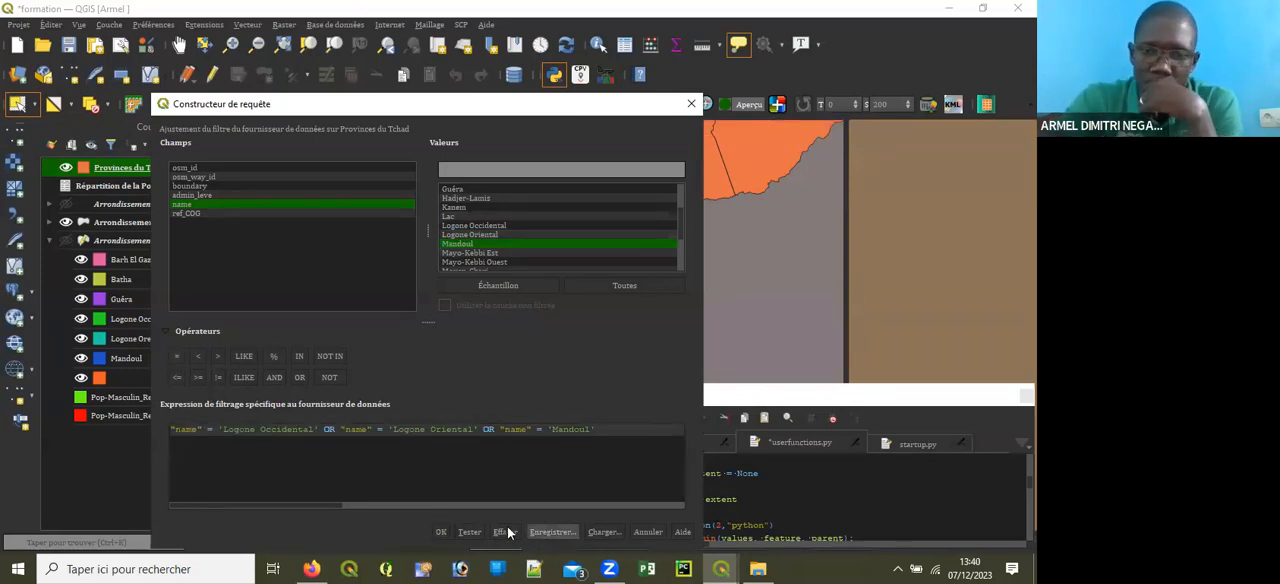
{"action": "left_click", "coordinate": [441, 532]}
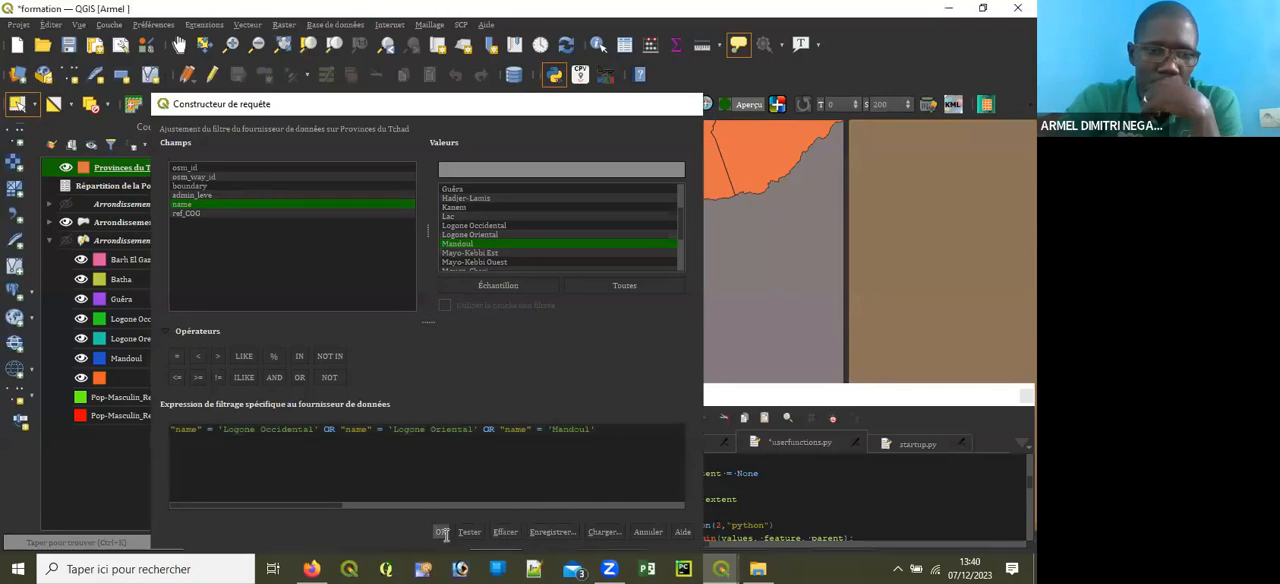
Step: Examine the filtered provinces on the map, selecting the easternmost one and clearing that selection again
{"action": "scroll", "coordinate": [540, 275], "scroll_direction": "up", "scroll_amount": 1}
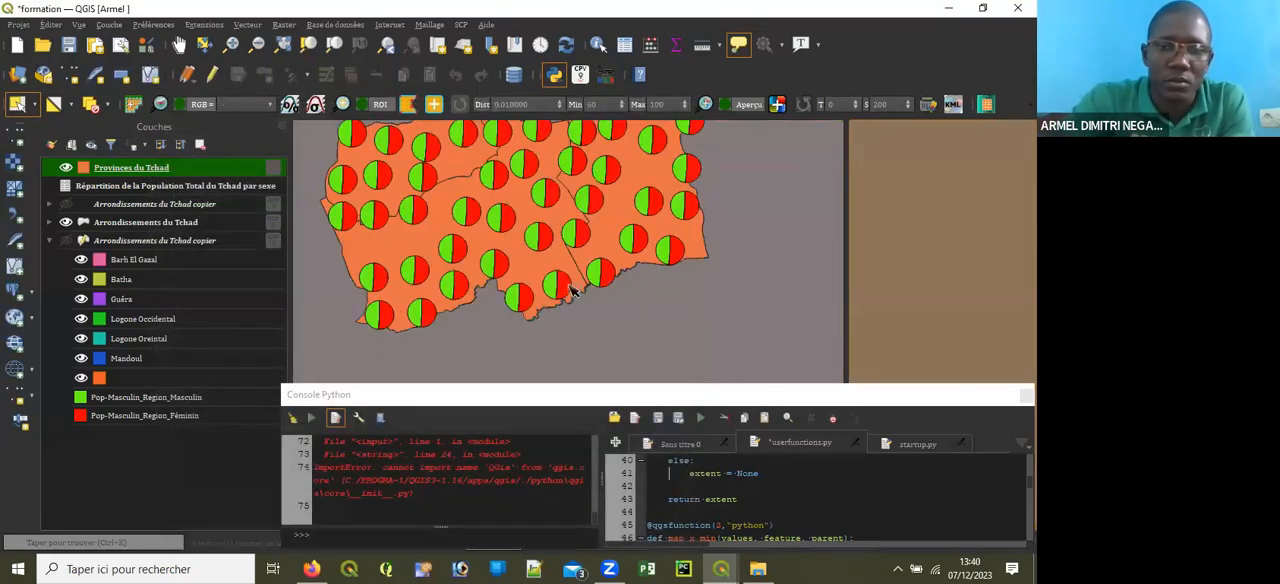
{"action": "left_click", "coordinate": [617, 183]}
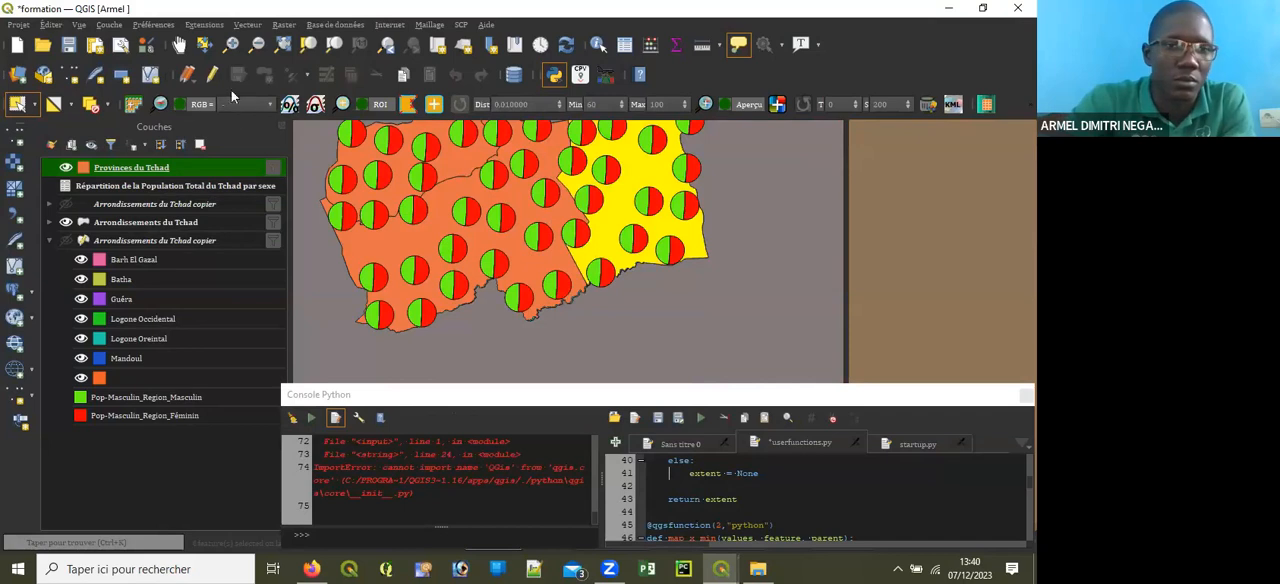
{"action": "left_click", "coordinate": [176, 46]}
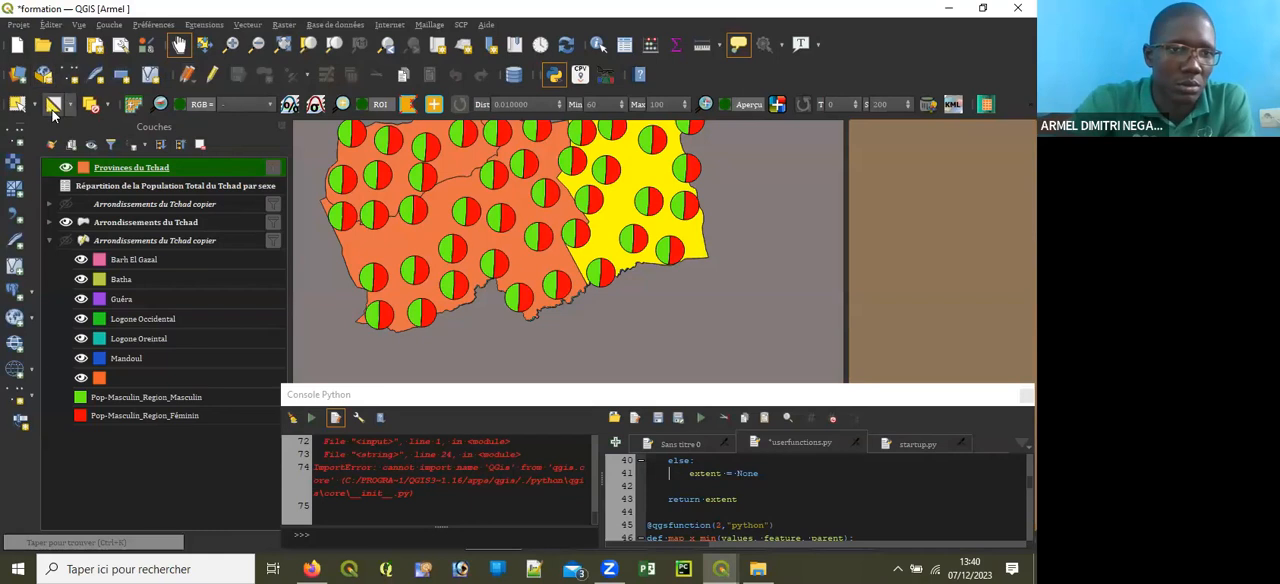
{"action": "left_click", "coordinate": [90, 104]}
{"action": "left_click_drag", "start_coordinate": [440, 205], "coordinate": [511, 248]}
{"action": "mouse_move", "coordinate": [510, 247]}
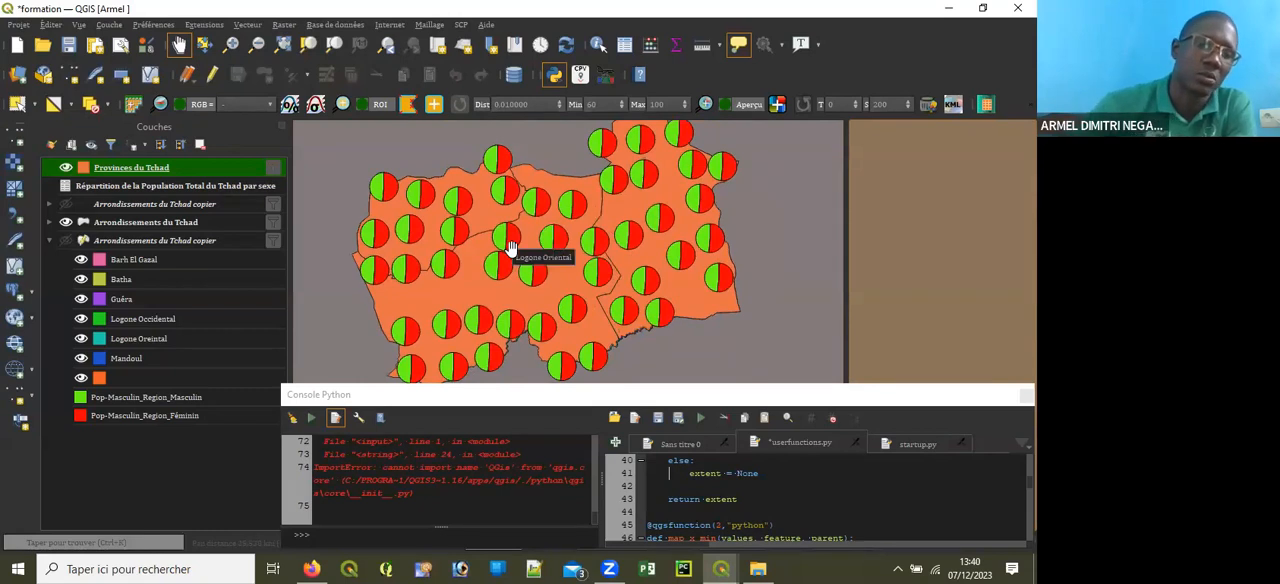
Step: Check how Logone Oriental is spelled in the attribute table of Répartition de la Population Total du Tchad par sexe
{"action": "left_click", "coordinate": [208, 185]}
{"action": "left_click", "coordinate": [626, 43]}
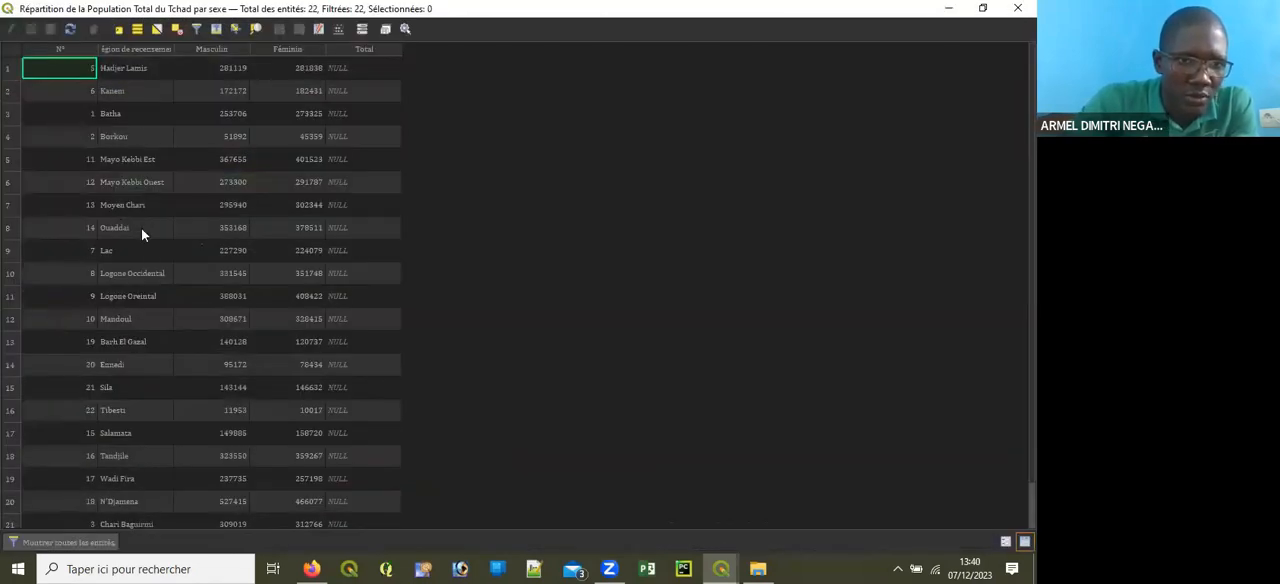
{"action": "left_click", "coordinate": [146, 318]}
{"action": "key", "text": "Up"}
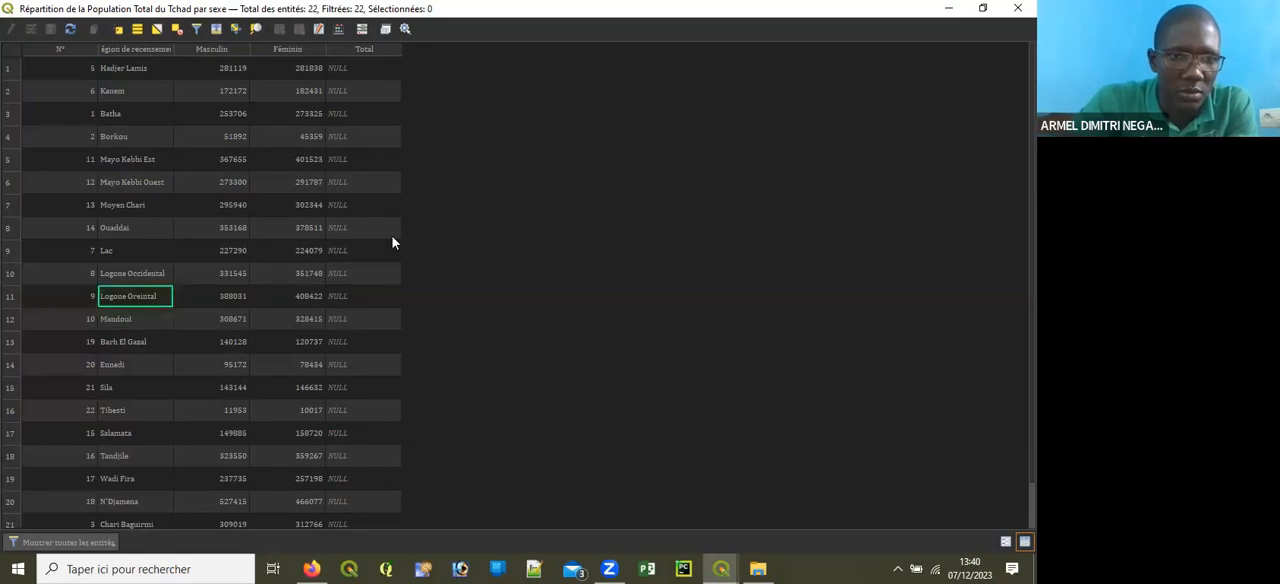
{"action": "left_click", "coordinate": [1014, 9]}
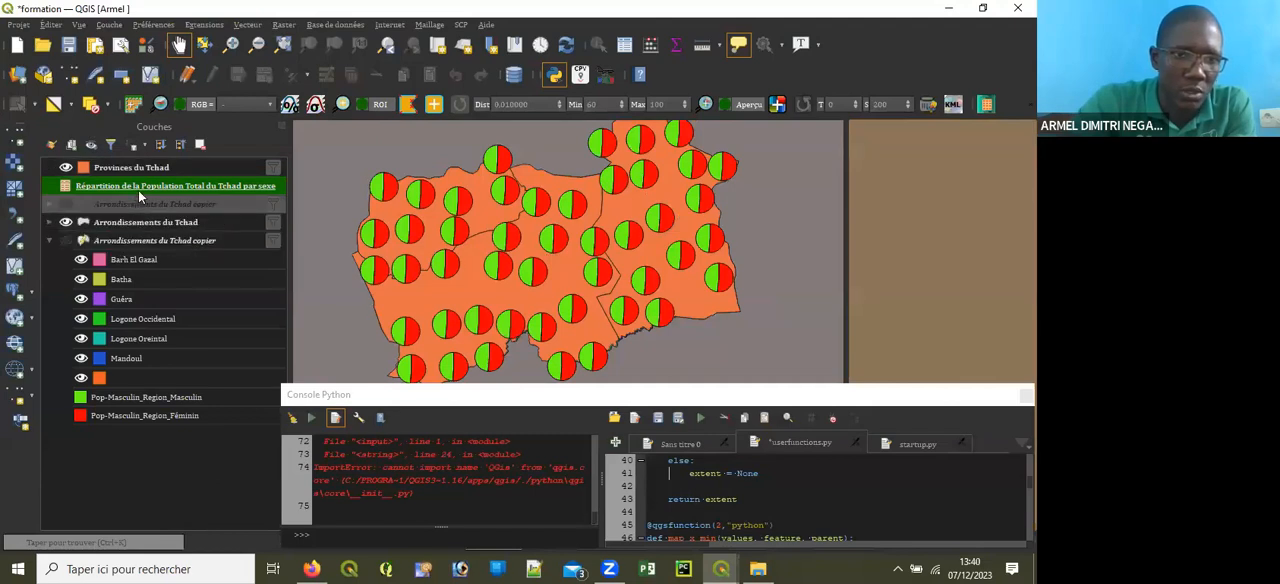
Step: In the Provinces du Tchad attribute table, enable editing and change the name of the Logone Oriental record to Logone Oreintal
{"action": "left_click", "coordinate": [146, 166]}
{"action": "left_click", "coordinate": [625, 44]}
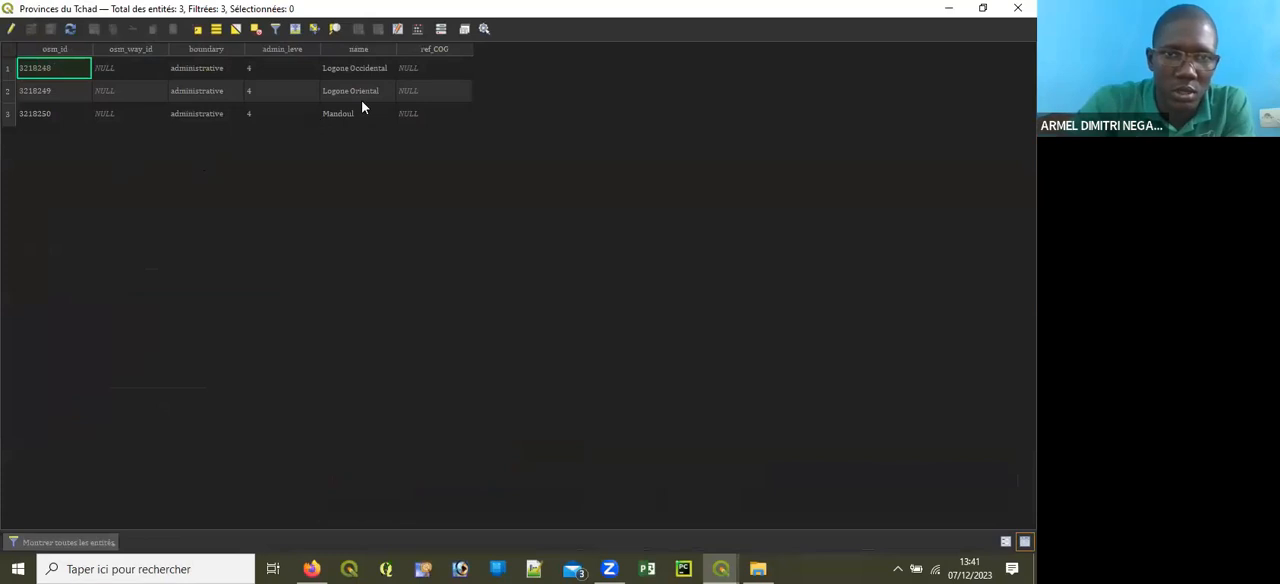
{"action": "key", "text": "ctrl+e"}
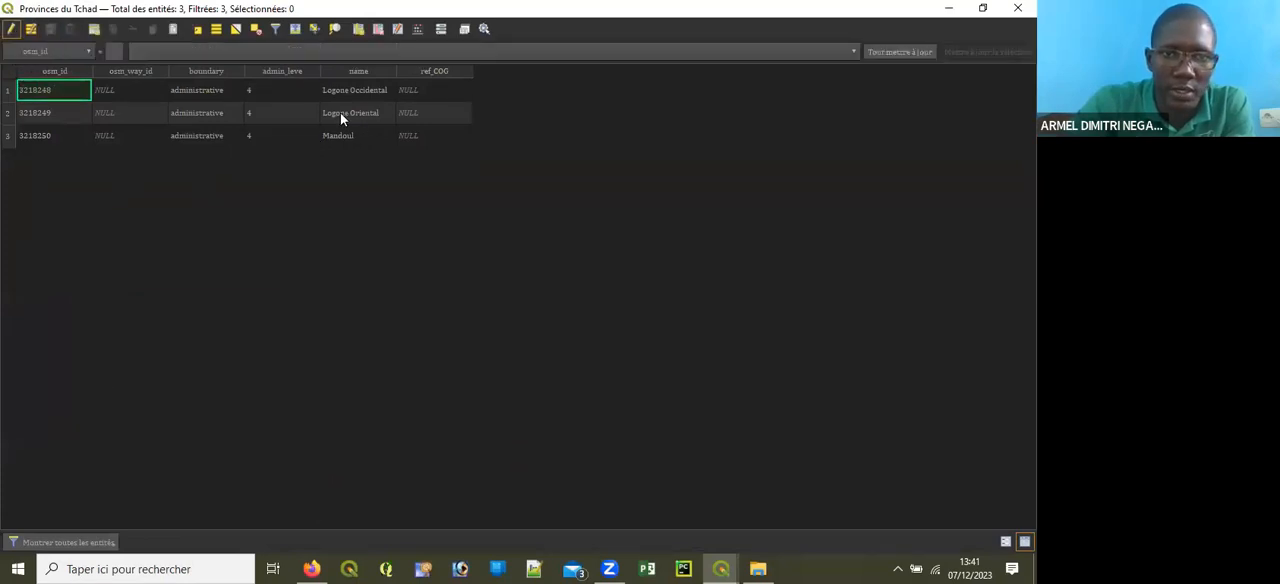
{"action": "double_click", "coordinate": [363, 114]}
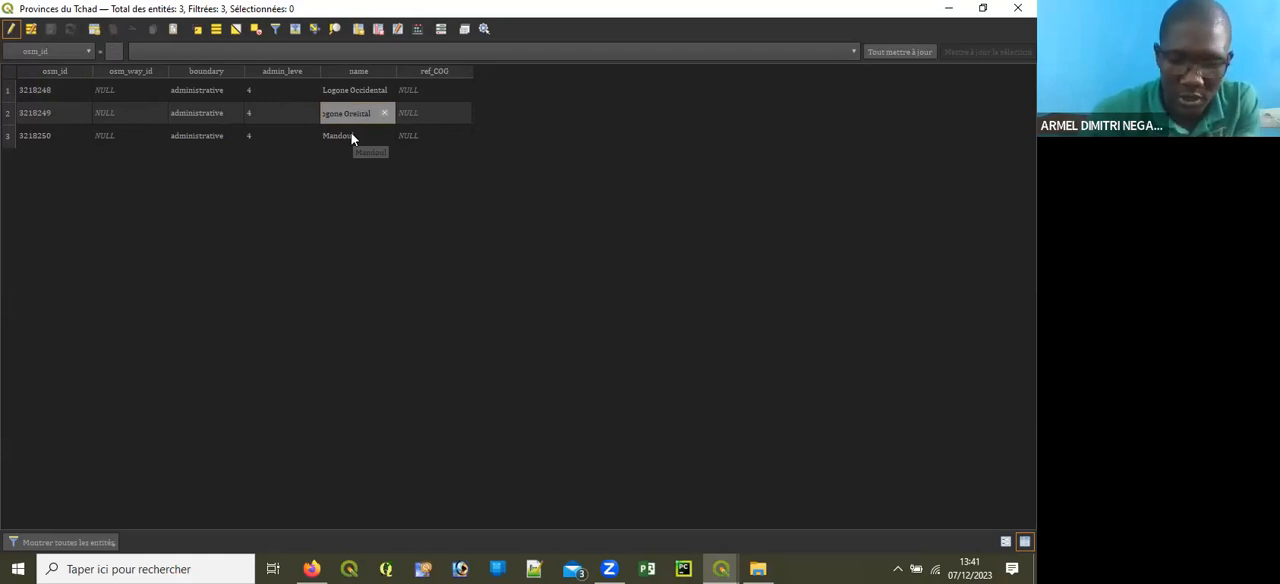
{"action": "key", "text": "Return"}
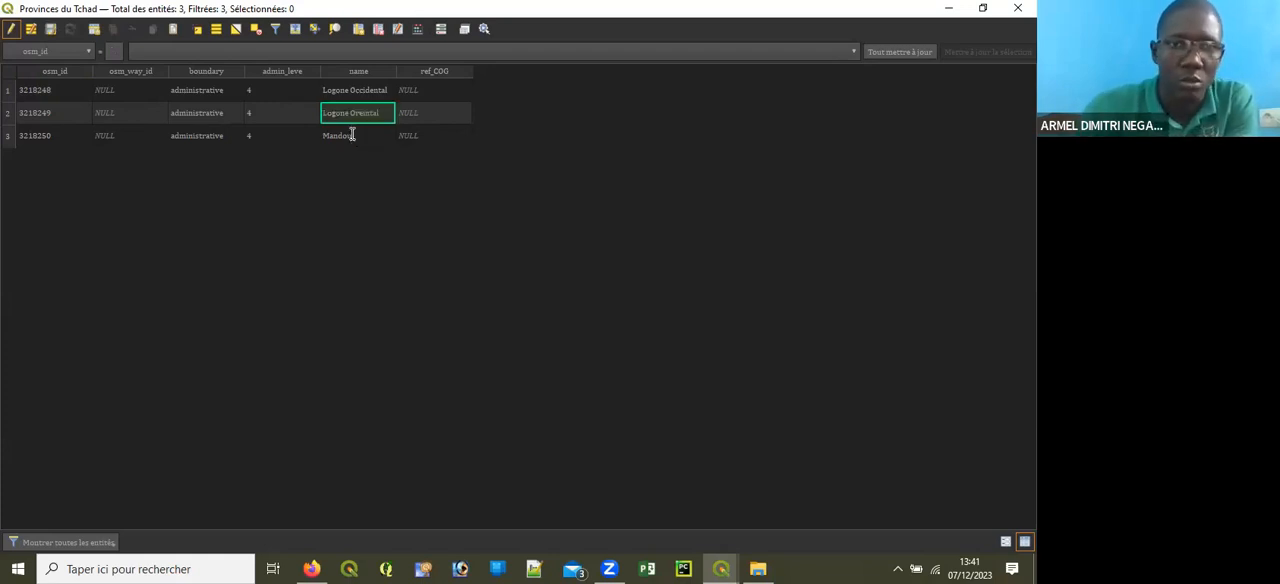
Step: Compare the spelling of Logone Oreintal in the attribute table of Répartition de la Population Total du Tchad par sexe
{"action": "left_click", "coordinate": [1018, 8]}
{"action": "left_click", "coordinate": [177, 188]}
{"action": "left_click", "coordinate": [624, 44]}
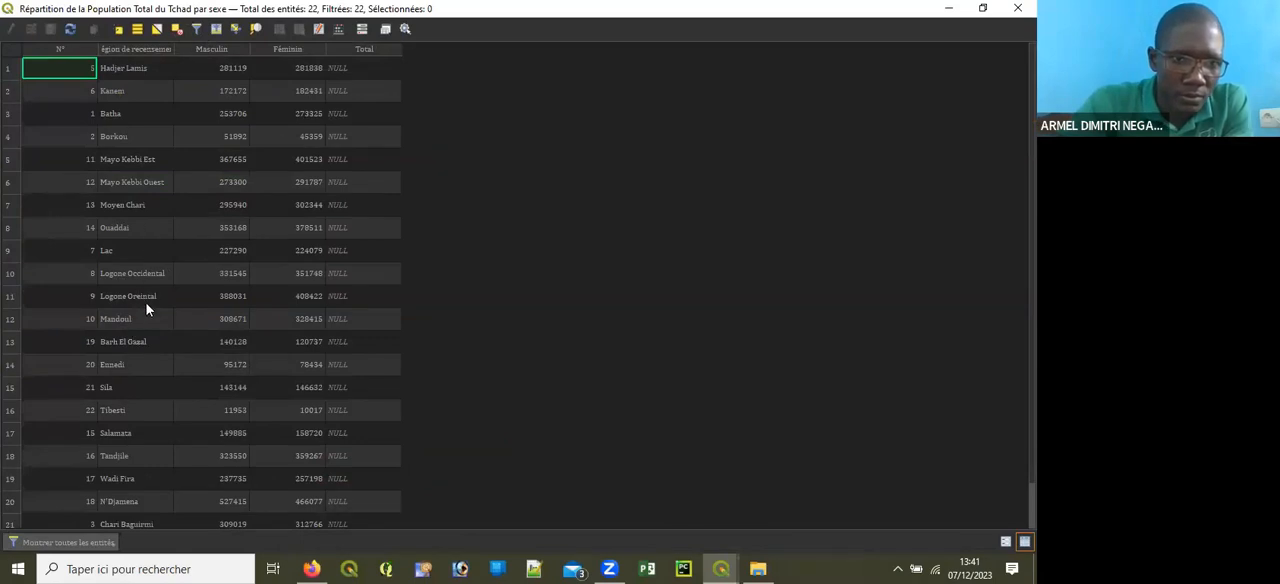
{"action": "left_click", "coordinate": [1016, 10]}
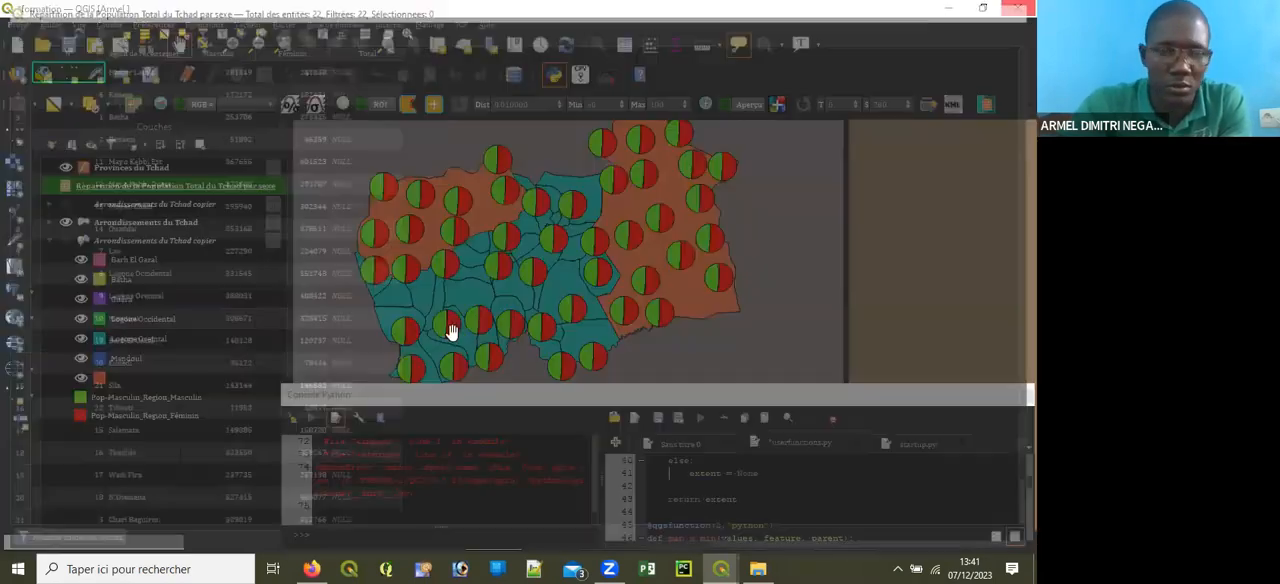
{"action": "left_click_drag", "start_coordinate": [470, 289], "coordinate": [480, 251]}
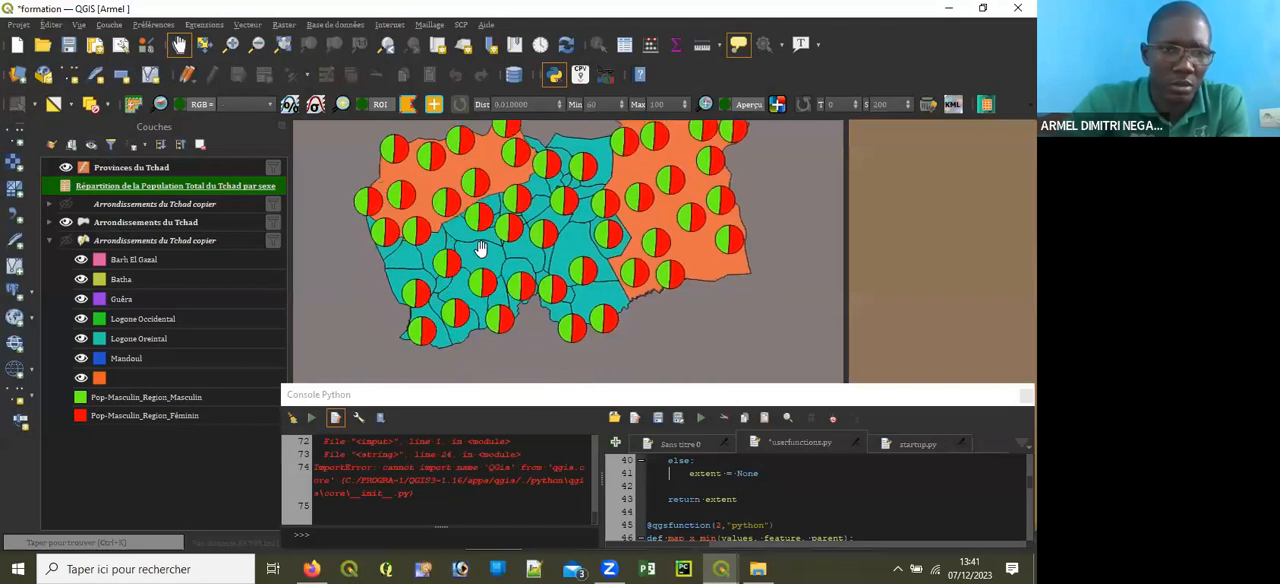
Step: End editing on Provinces du Tchad and delete the value 'Logone Oriental' from the layer's filter expression
{"action": "right_click", "coordinate": [190, 170]}
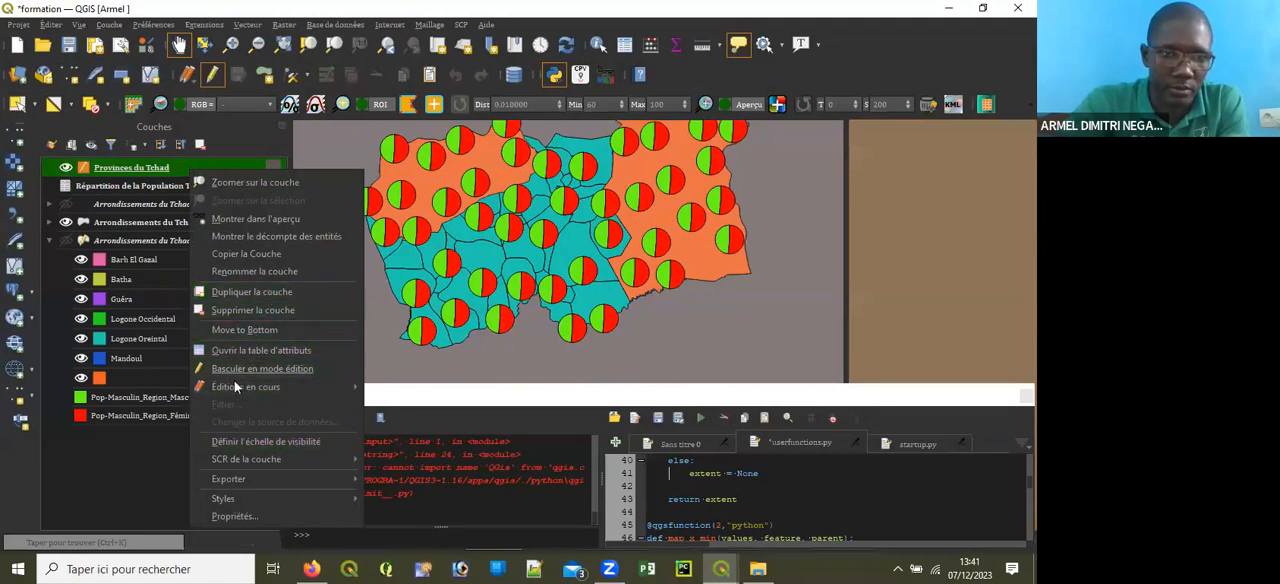
{"action": "left_click", "coordinate": [174, 168]}
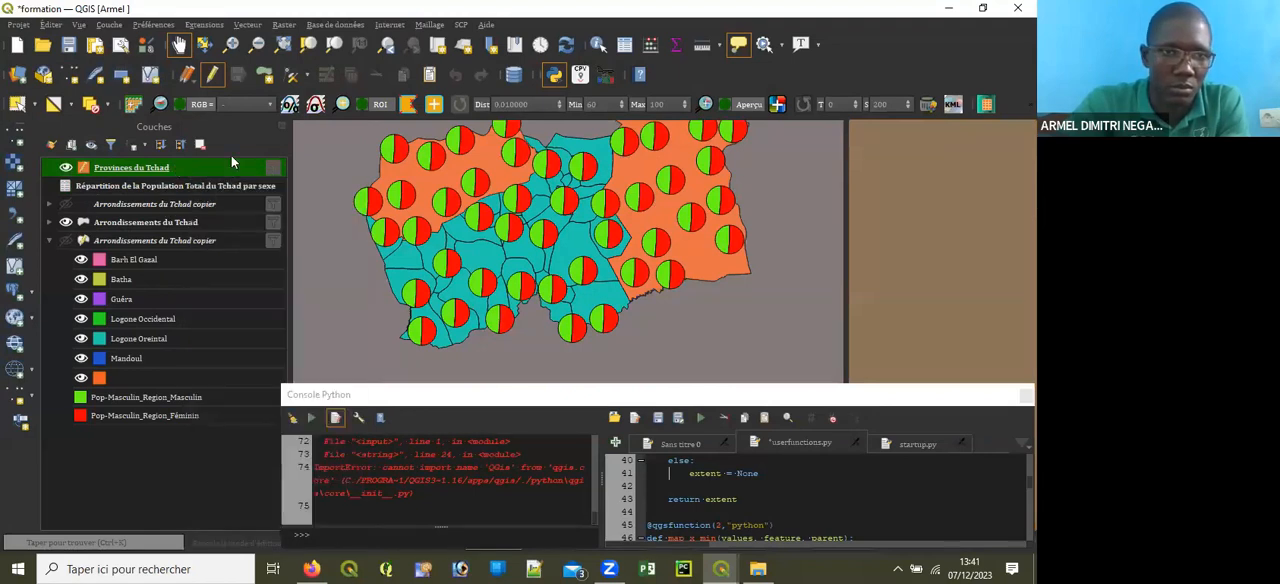
{"action": "right_click", "coordinate": [179, 167]}
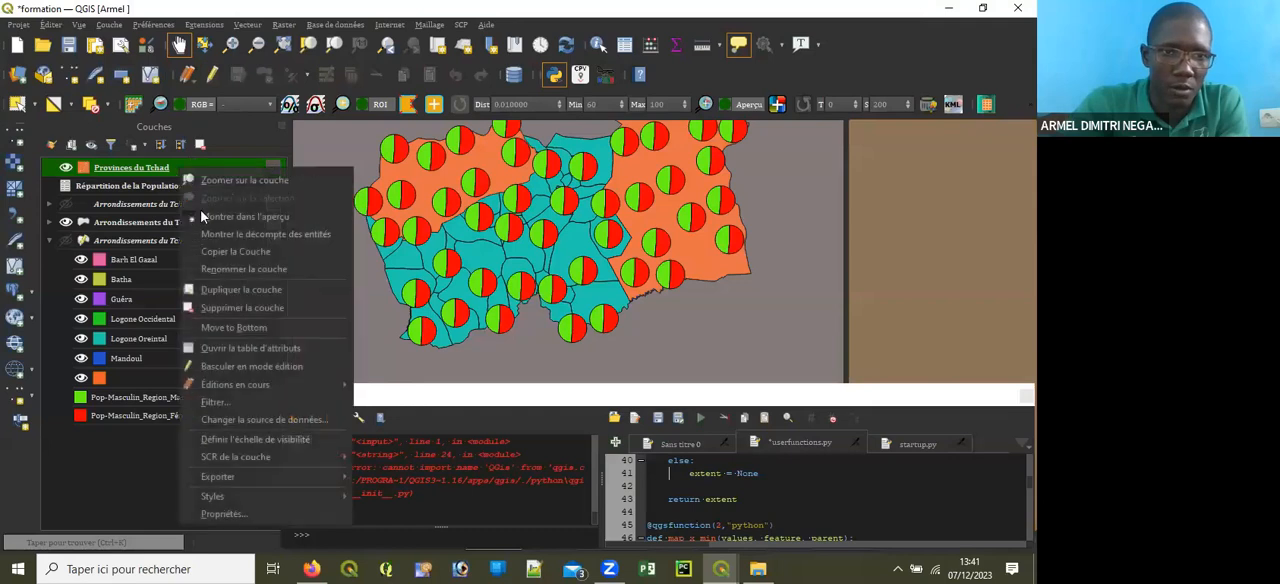
{"action": "left_click", "coordinate": [229, 401]}
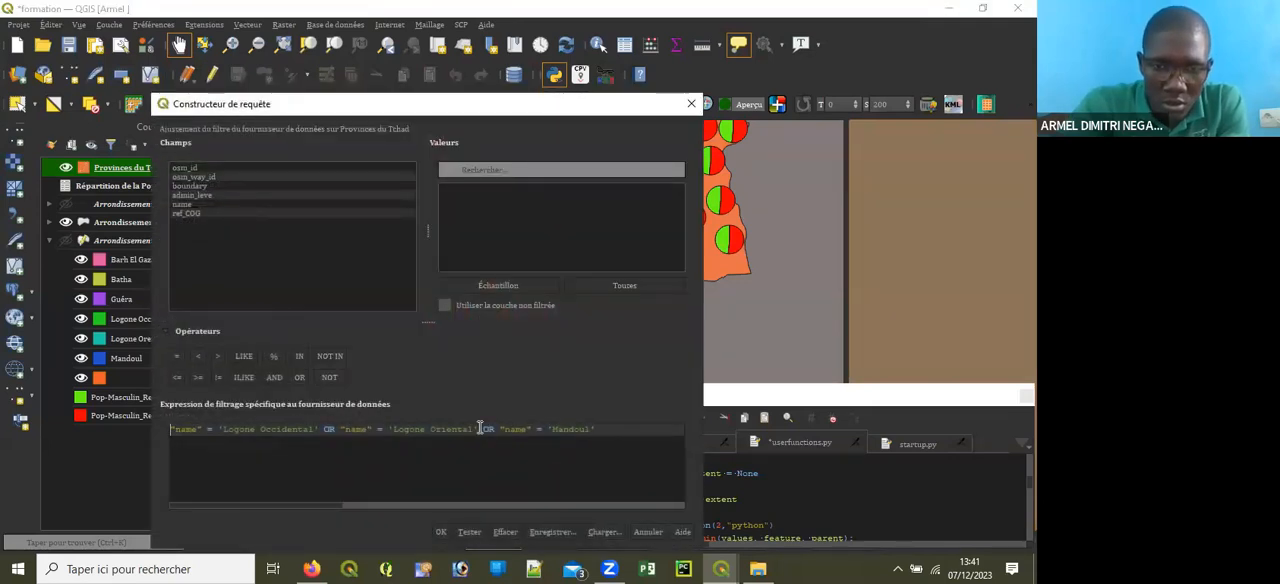
{"action": "left_click", "coordinate": [480, 428]}
{"action": "key", "text": "BackSpace"}
{"action": "key", "text": "BackSpace"}
{"action": "key", "text": "BackSpace"}
{"action": "key", "text": "BackSpace"}
{"action": "key", "text": "BackSpace"}
{"action": "key", "text": "BackSpace"}
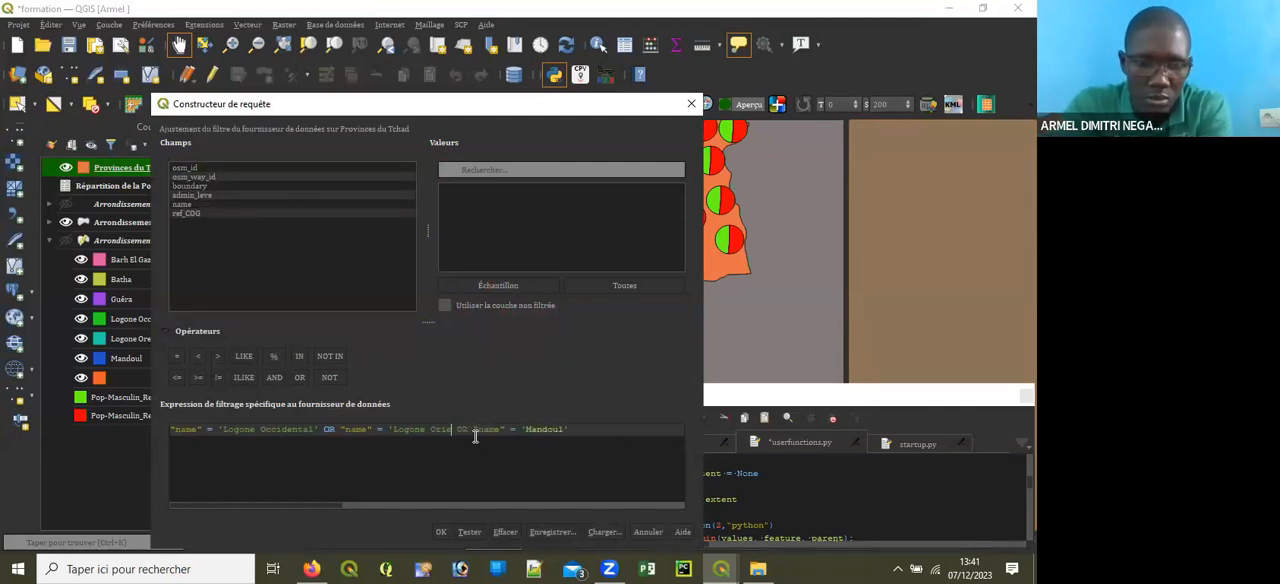
{"action": "key", "text": "BackSpace"}
{"action": "key", "text": "BackSpace"}
{"action": "key", "text": "BackSpace"}
{"action": "key", "text": "BackSpace"}
{"action": "key", "text": "BackSpace"}
{"action": "key", "text": "BackSpace"}
{"action": "key", "text": "BackSpace"}
{"action": "key", "text": "BackSpace"}
{"action": "key", "text": "BackSpace"}
{"action": "key", "text": "BackSpace"}
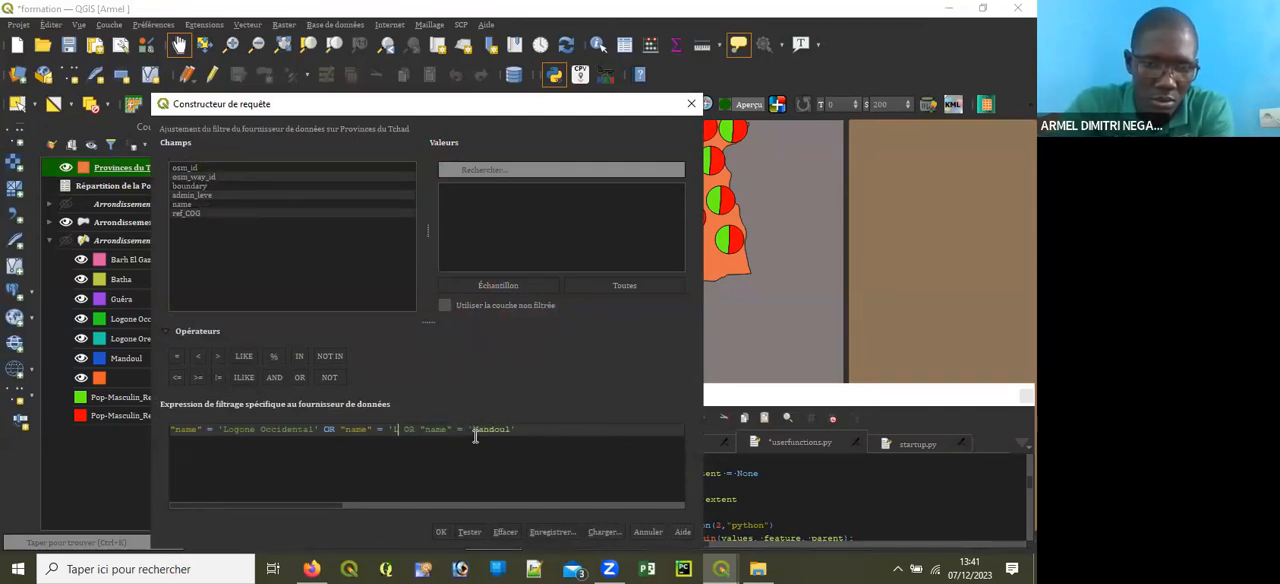
{"action": "key", "text": "BackSpace"}
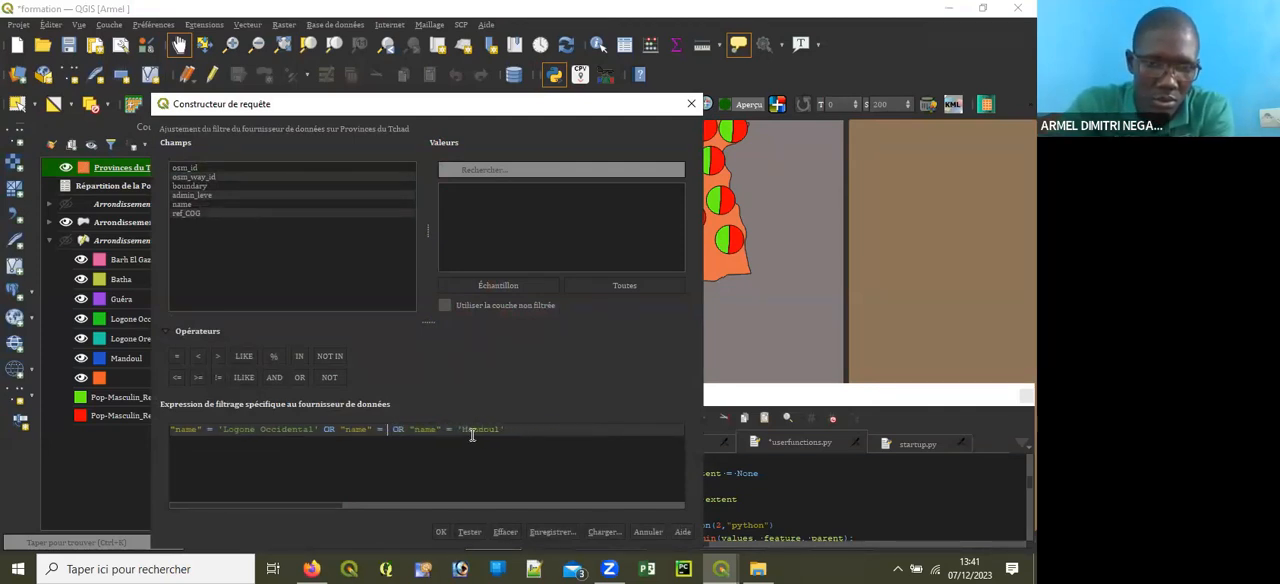
Step: List all name values of the unfiltered layer, insert 'Logone Oreintal' into the second name condition and apply the filter
{"action": "left_click", "coordinate": [472, 299]}
{"action": "left_click", "coordinate": [606, 283]}
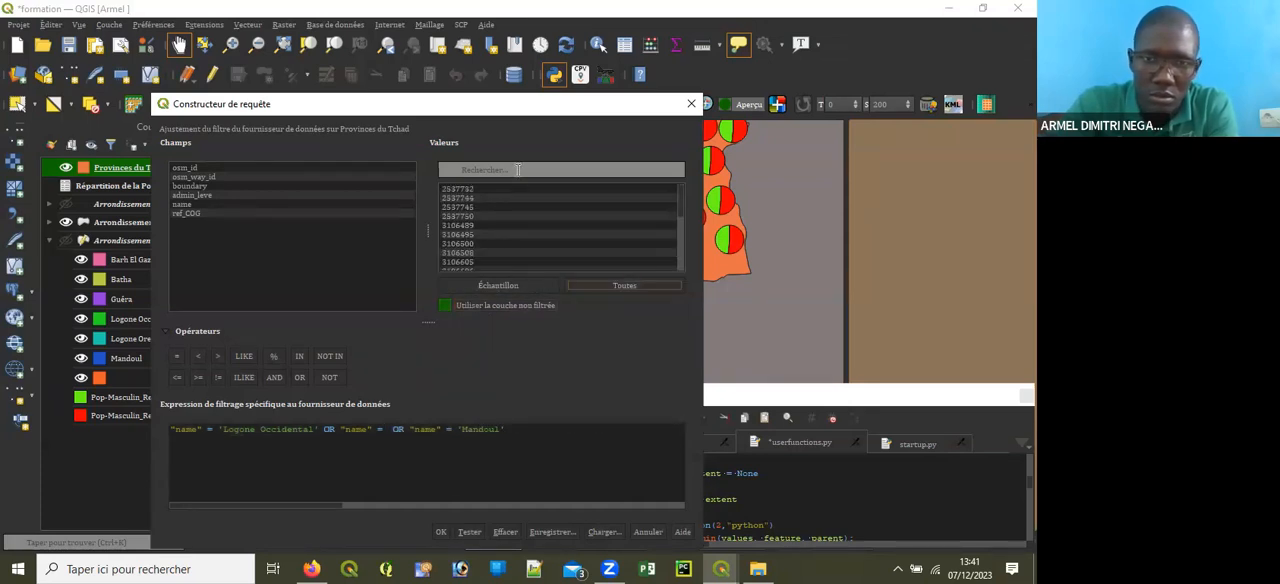
{"action": "left_click", "coordinate": [182, 204]}
{"action": "left_click", "coordinate": [624, 286]}
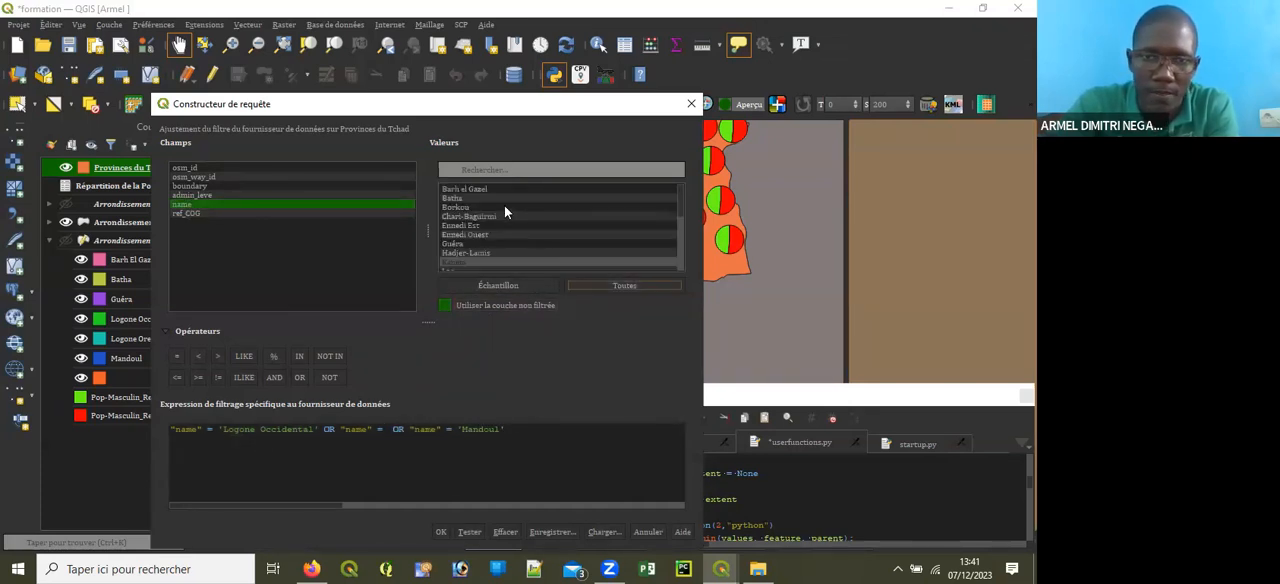
{"action": "left_click", "coordinate": [505, 170]}
{"action": "type", "text": "Lo"}
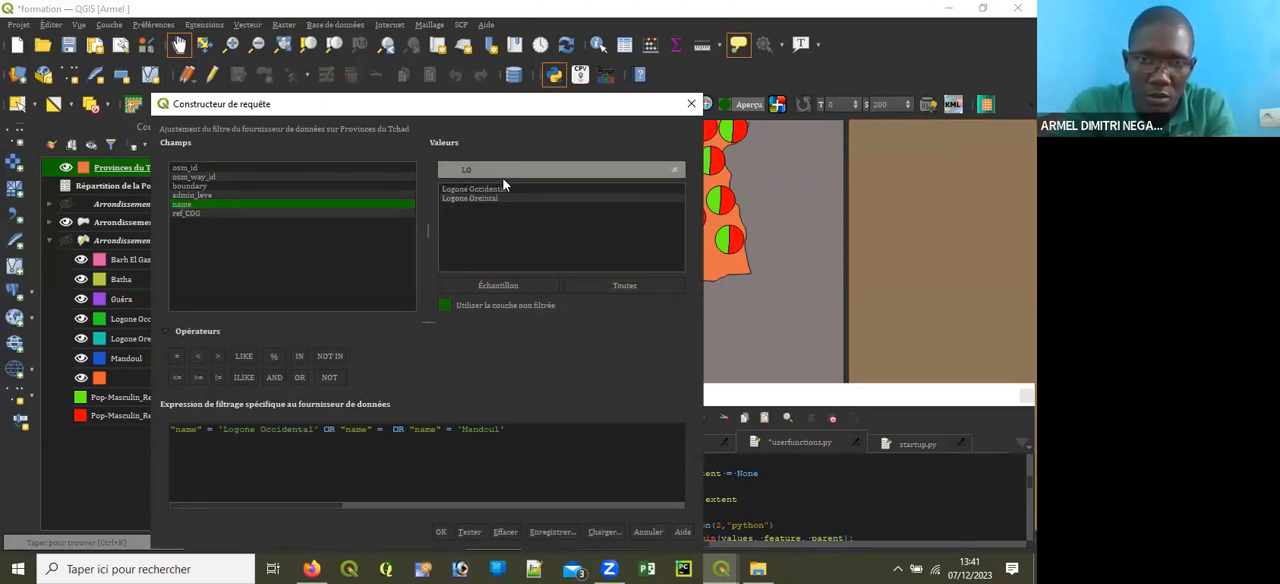
{"action": "double_click", "coordinate": [495, 199]}
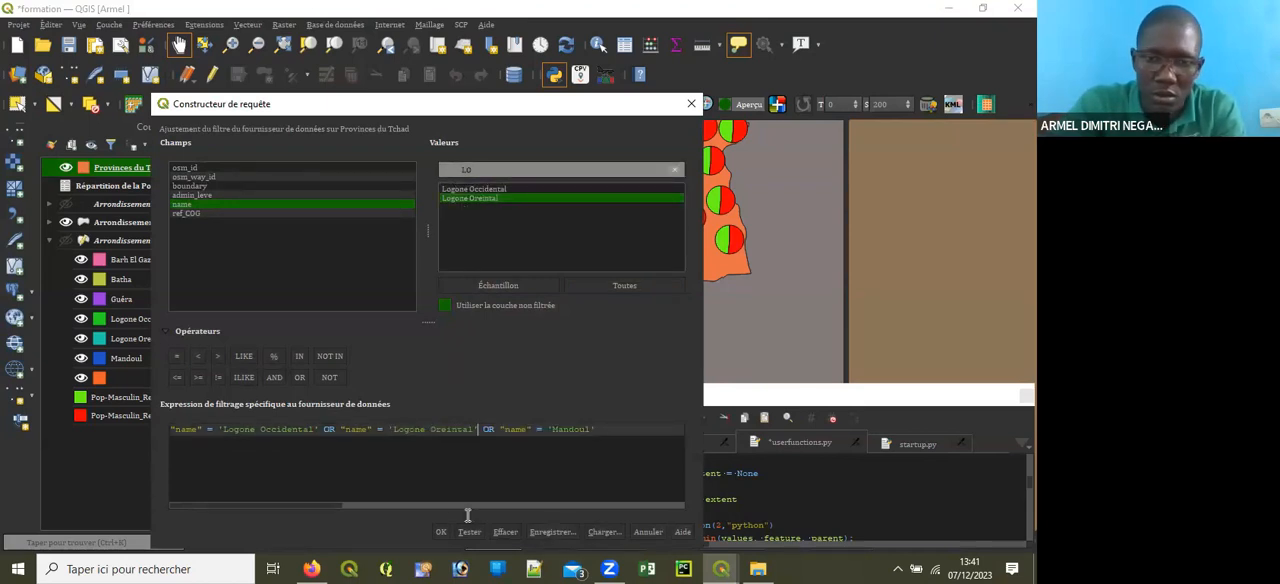
{"action": "left_click", "coordinate": [440, 531]}
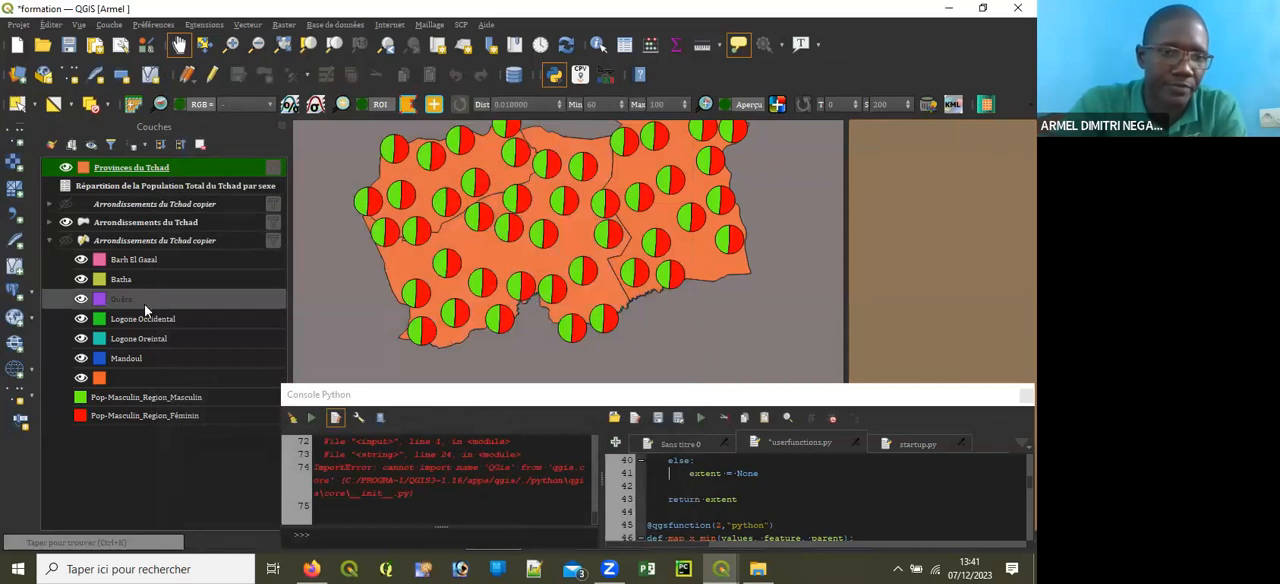
Step: Open the join settings in the layer properties of Provinces du Tchad
{"action": "double_click", "coordinate": [178, 169]}
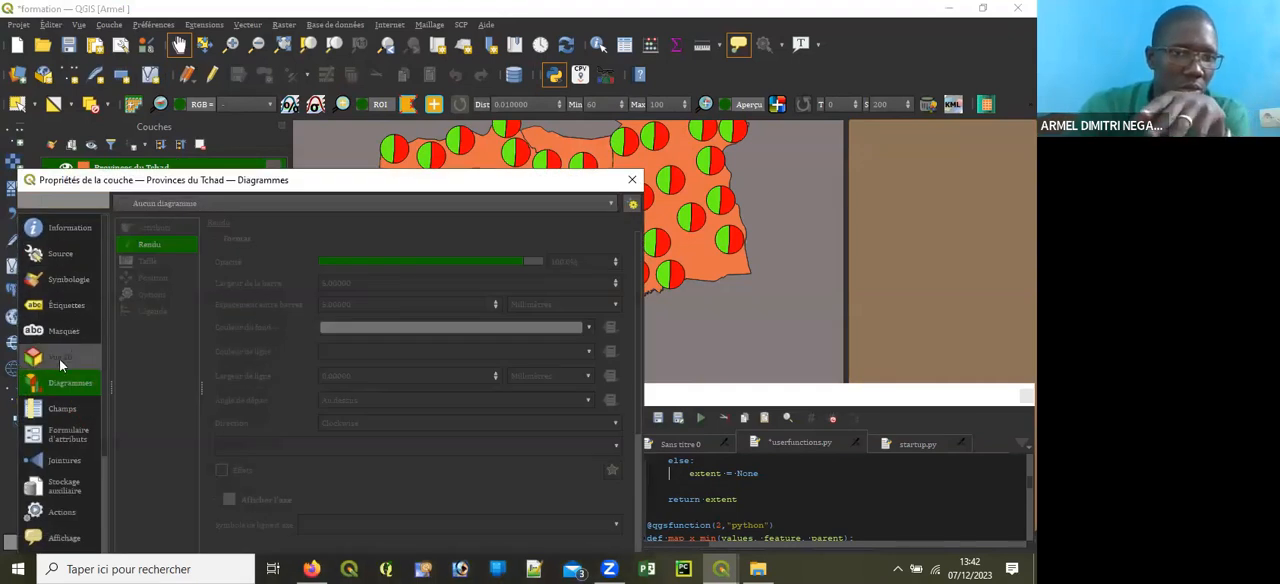
{"action": "left_click", "coordinate": [59, 359]}
{"action": "left_click", "coordinate": [85, 281]}
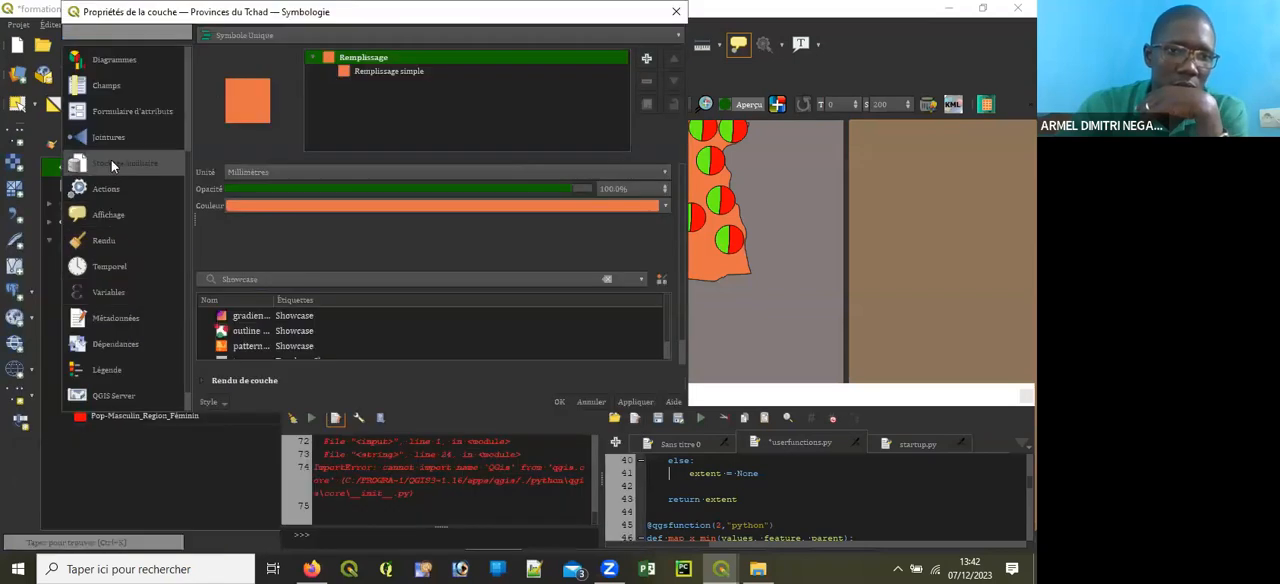
{"action": "left_click", "coordinate": [108, 138]}
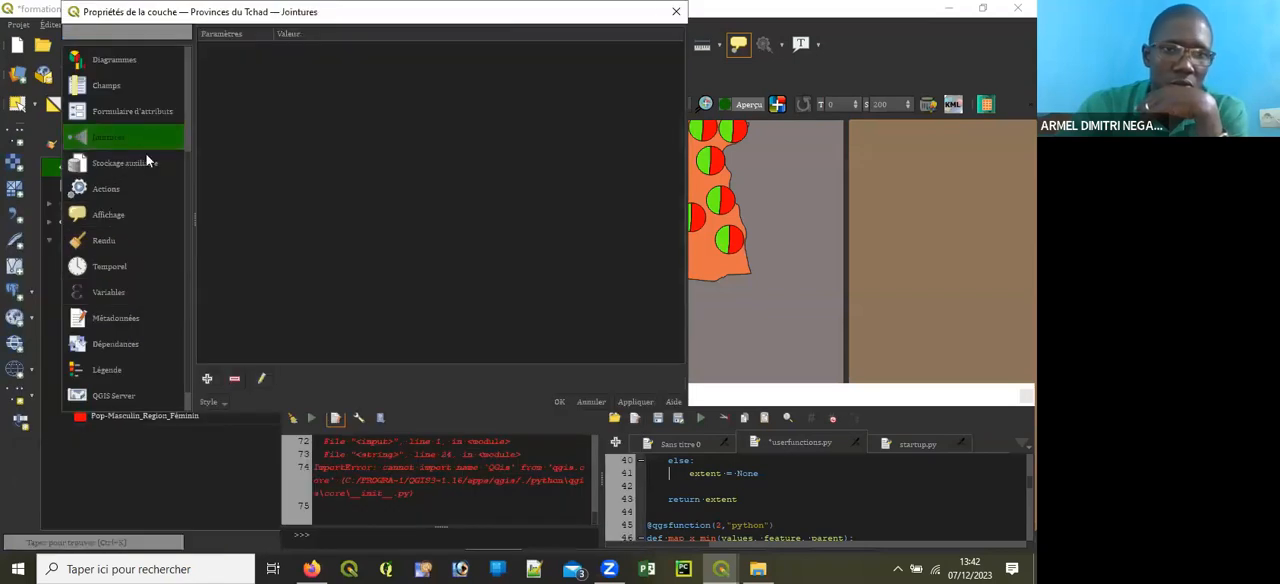
{"action": "left_click", "coordinate": [207, 378]}
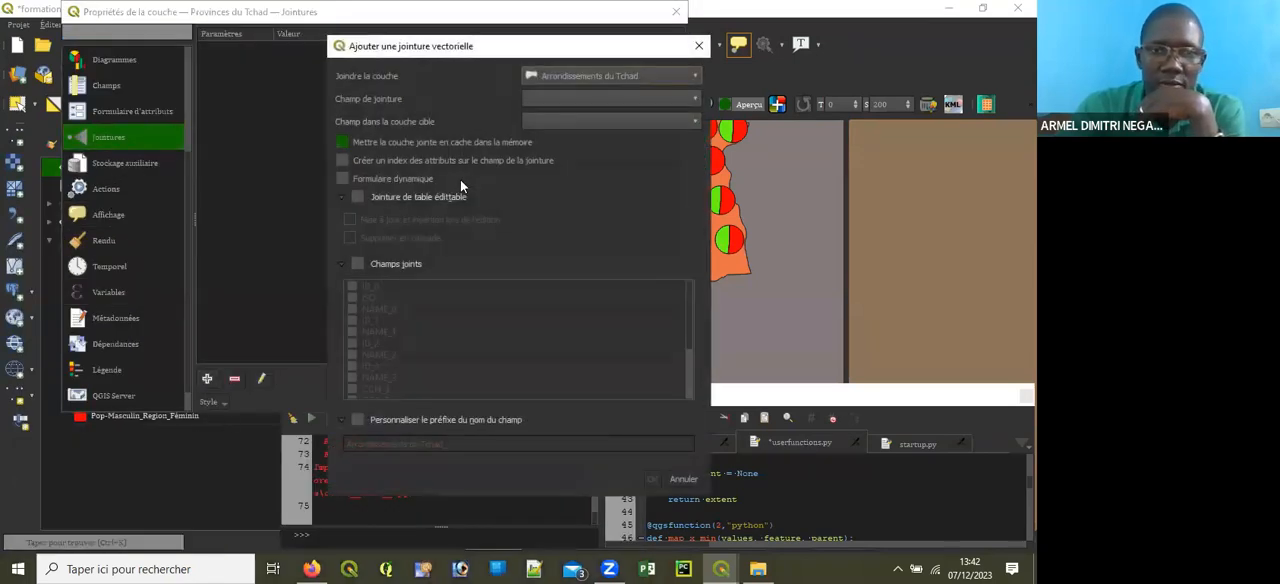
{"action": "left_click", "coordinate": [571, 99]}
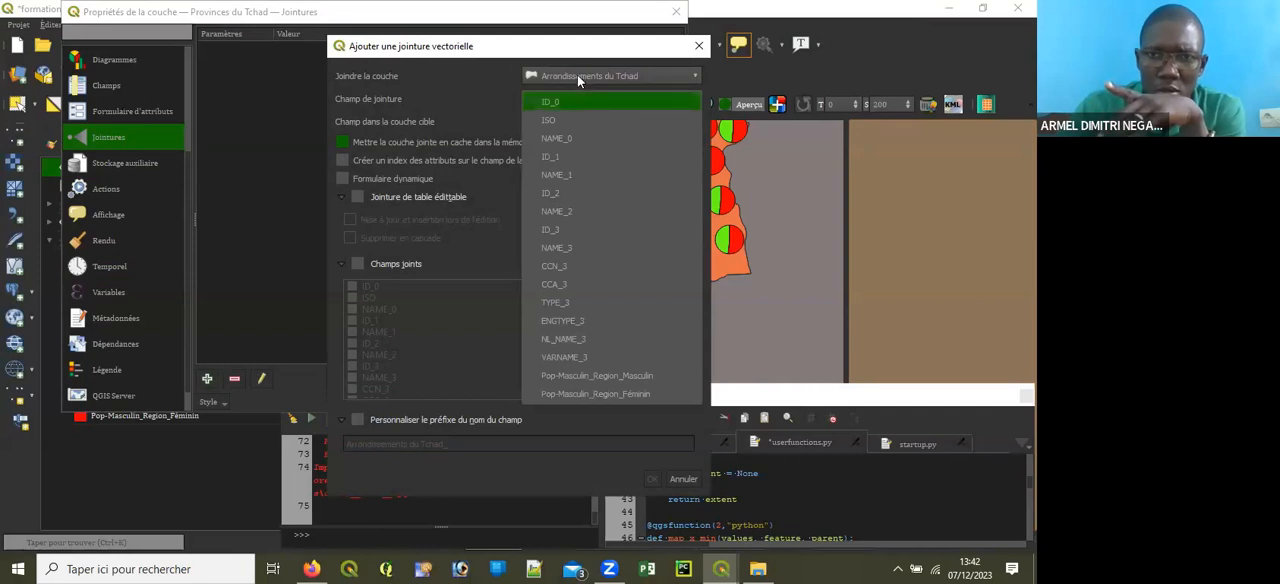
{"action": "left_click", "coordinate": [577, 75]}
{"action": "left_click", "coordinate": [460, 94]}
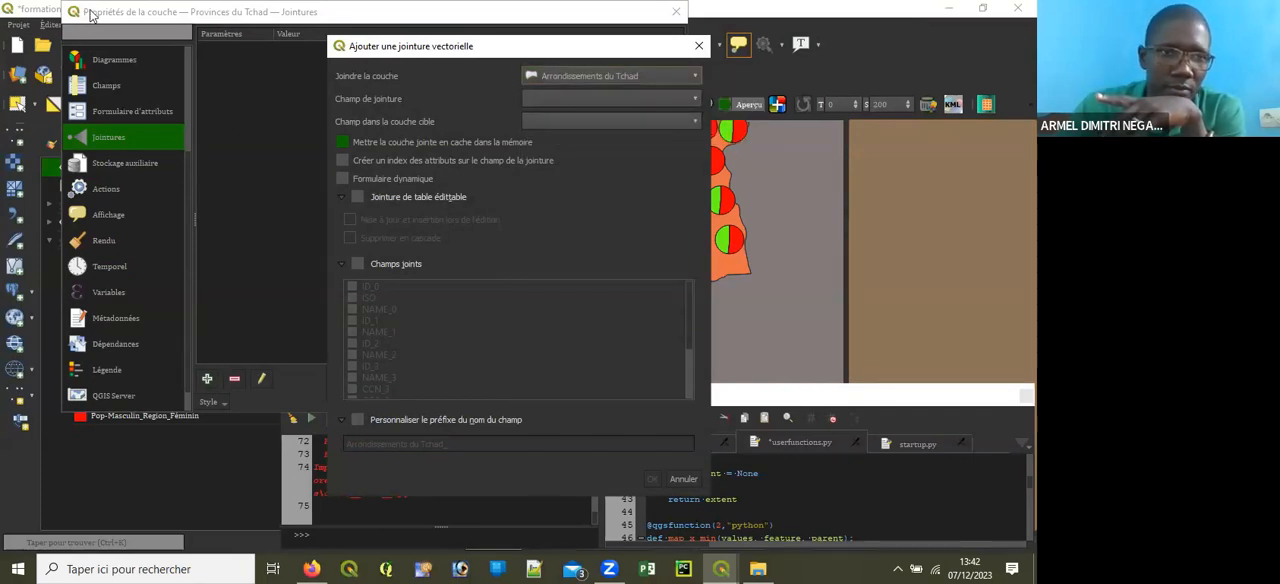
{"action": "left_click", "coordinate": [605, 79]}
{"action": "left_click", "coordinate": [612, 134]}
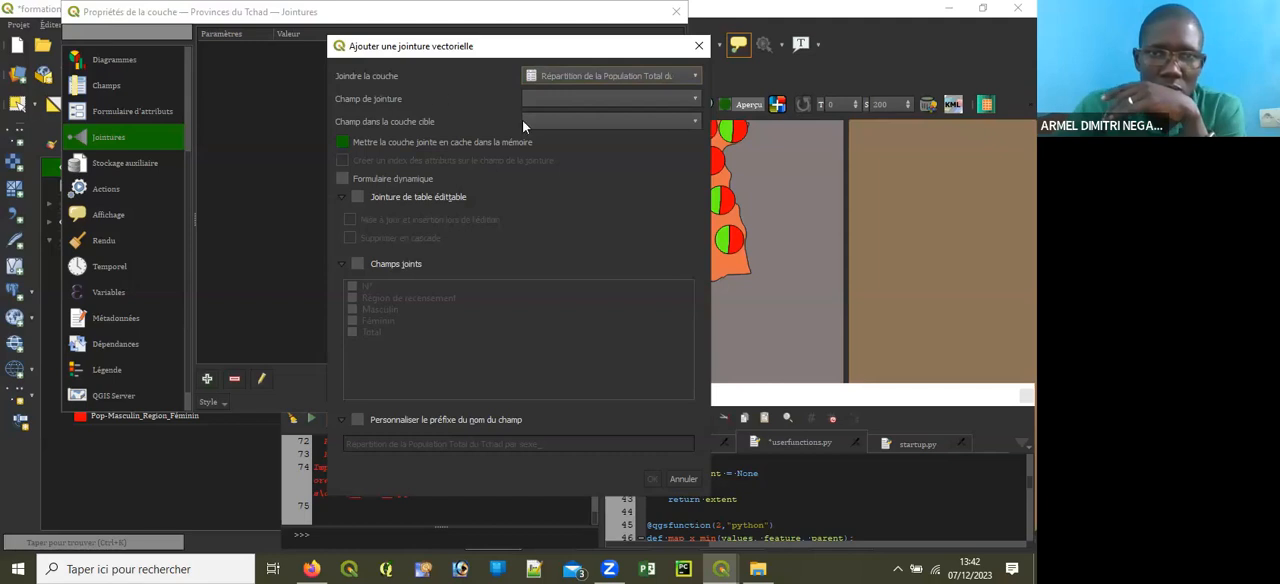
{"action": "left_click", "coordinate": [548, 99]}
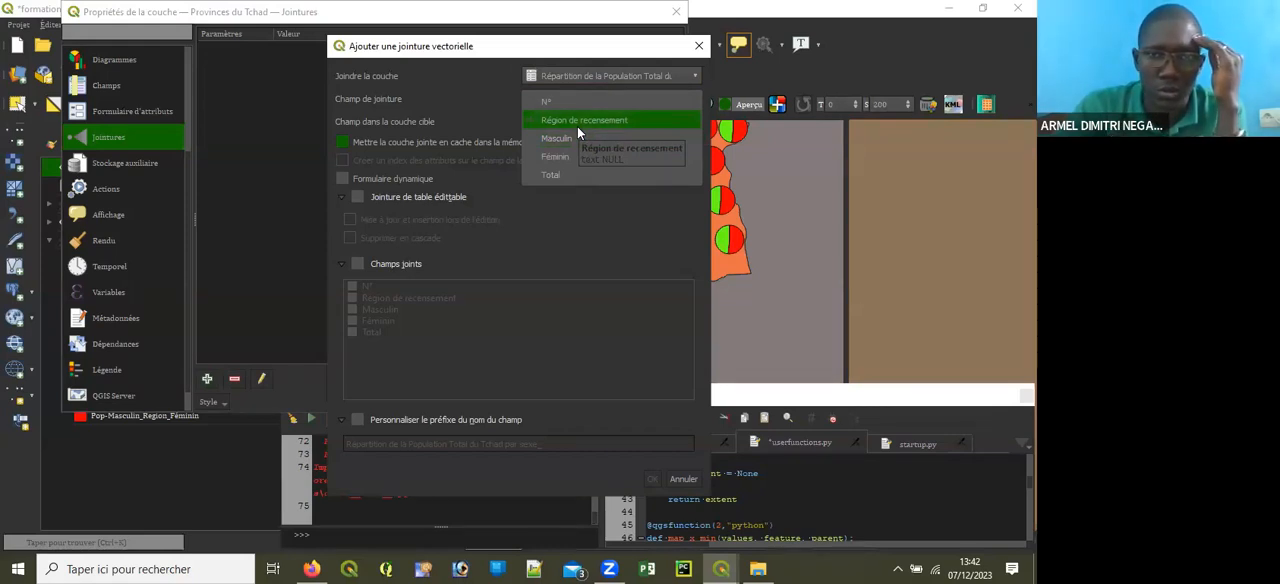
{"action": "left_click", "coordinate": [88, 12]}
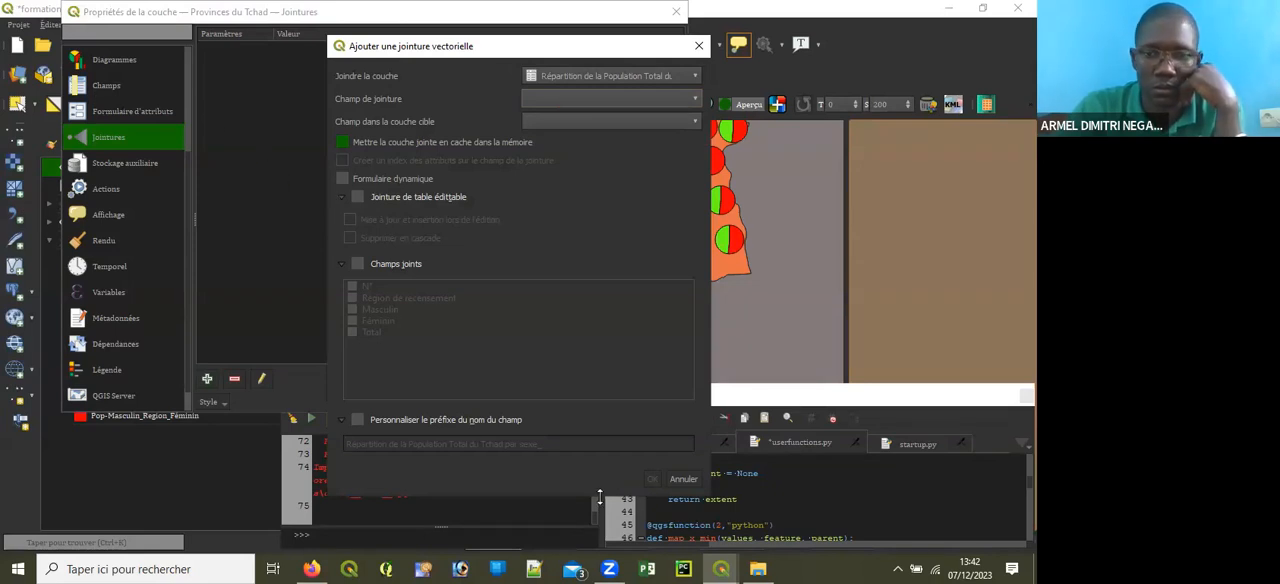
{"action": "left_click", "coordinate": [683, 479]}
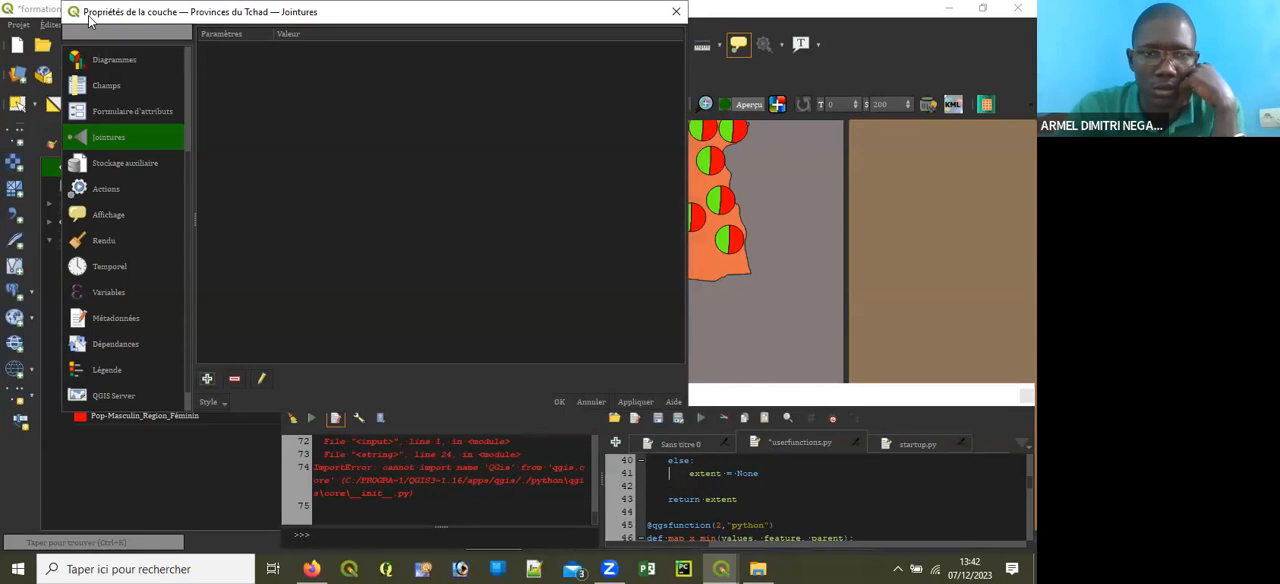
Step: Add a join to Répartition de la Population Total du Tchad par sexe, matching Région de recensement with the target field name
{"action": "left_click_drag", "start_coordinate": [89, 20], "coordinate": [88, 119]}
{"action": "left_click", "coordinate": [205, 477]}
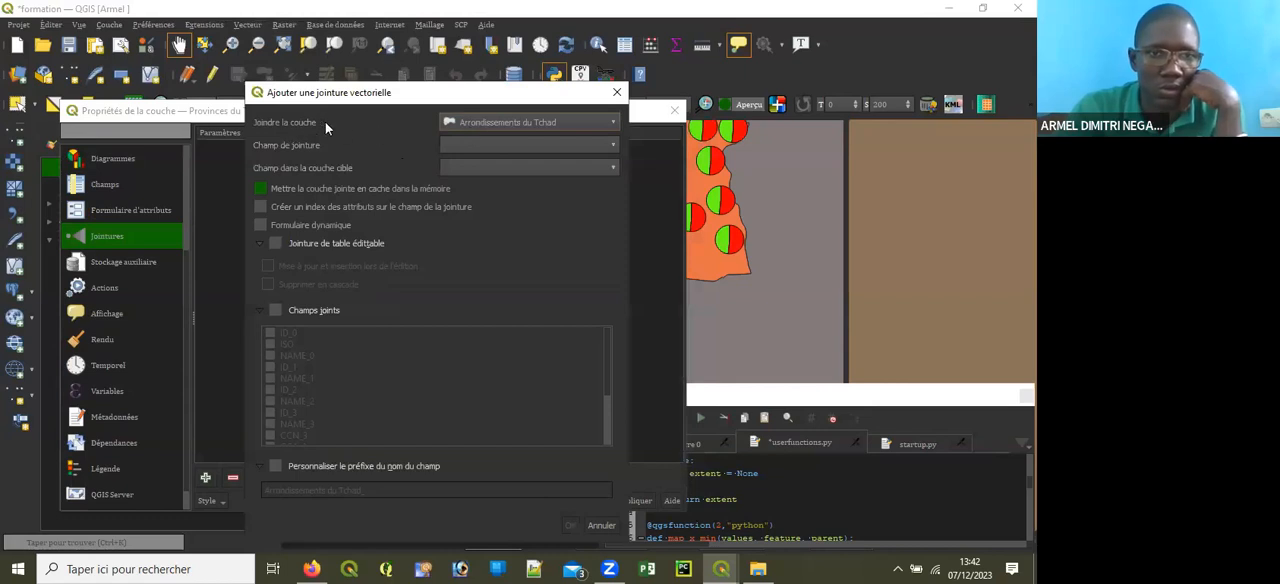
{"action": "left_click", "coordinate": [509, 126]}
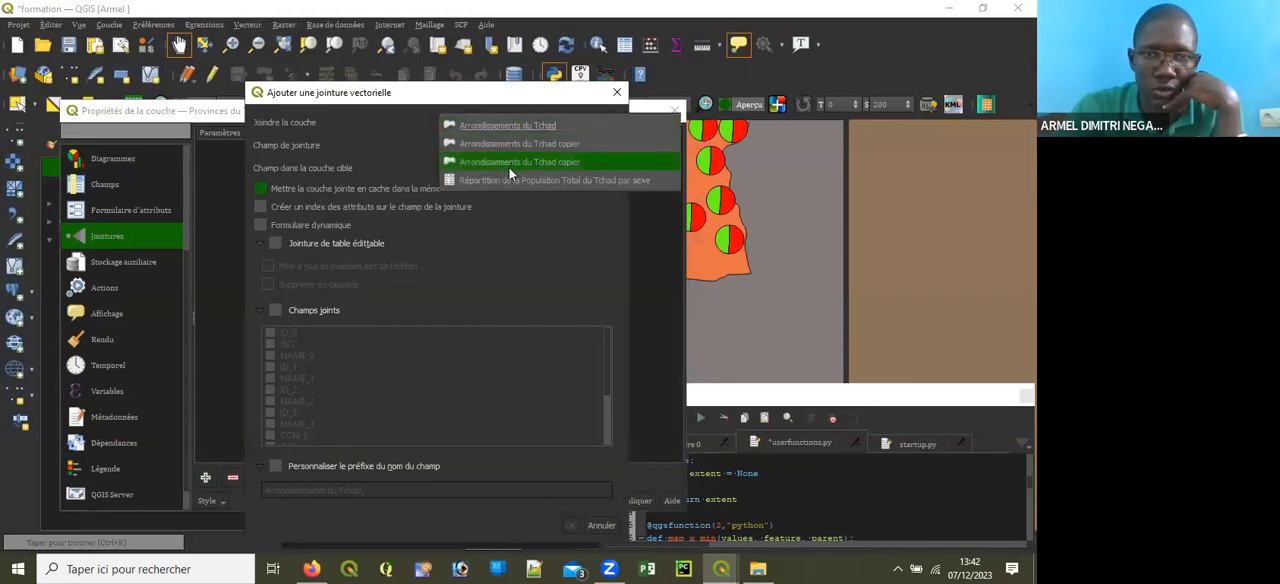
{"action": "left_click", "coordinate": [507, 175]}
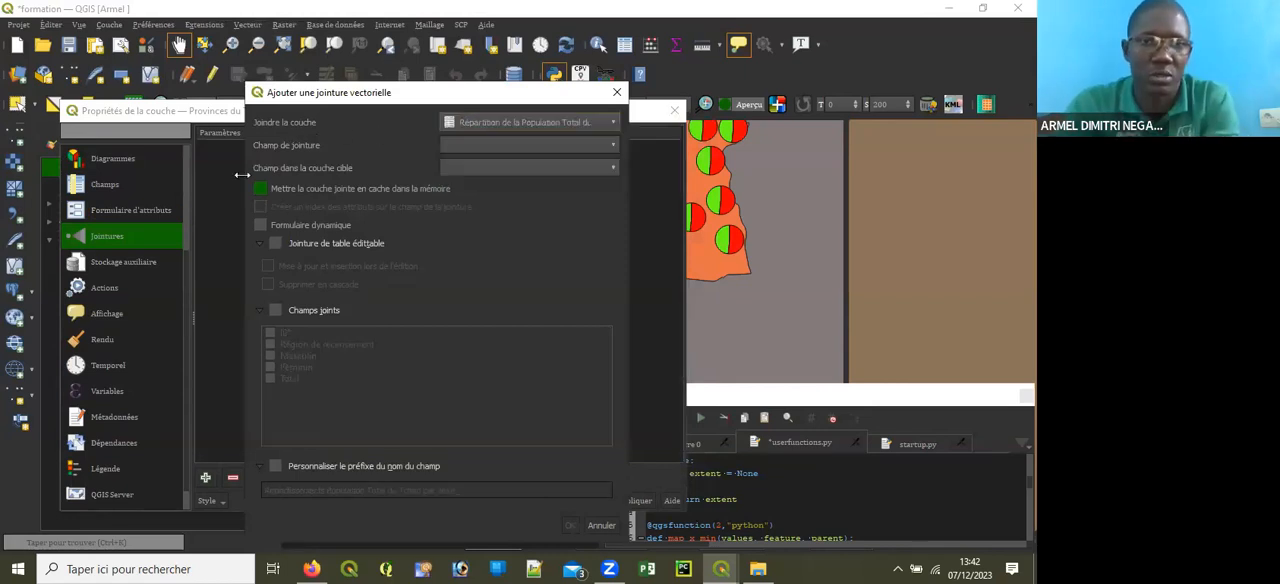
{"action": "left_click", "coordinate": [560, 147]}
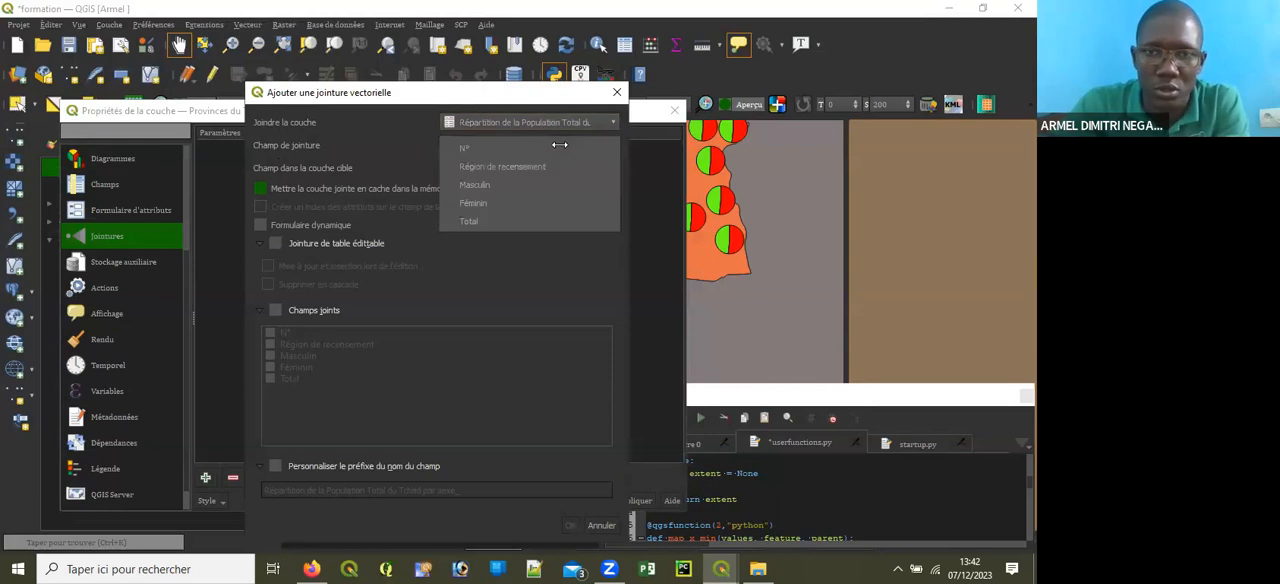
{"action": "left_click", "coordinate": [510, 167]}
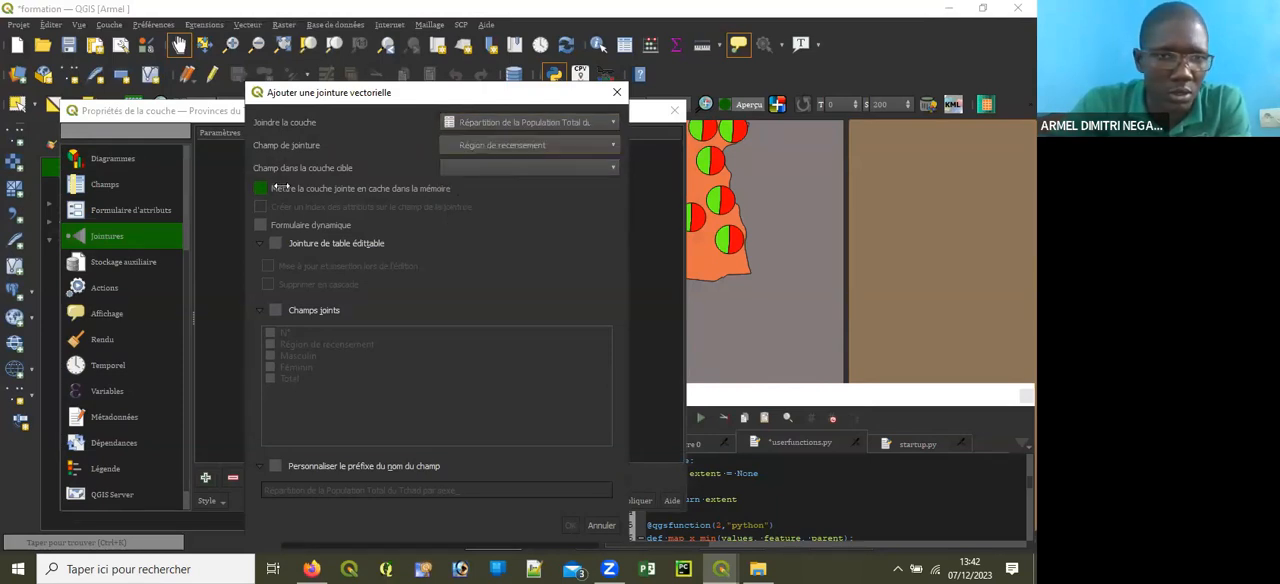
{"action": "left_click", "coordinate": [476, 167]}
{"action": "left_click", "coordinate": [505, 244]}
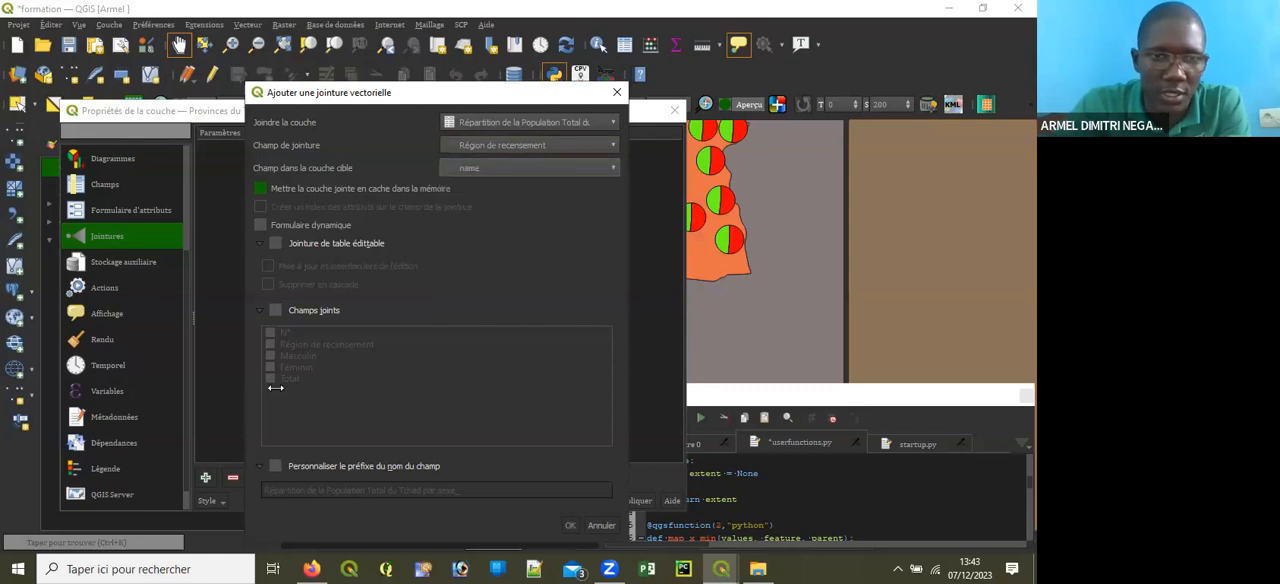
Step: Limit the joined fields to Masculin and Féminin, set the field name prefix to Pop_, and confirm the join and layer properties
{"action": "left_click", "coordinate": [276, 312]}
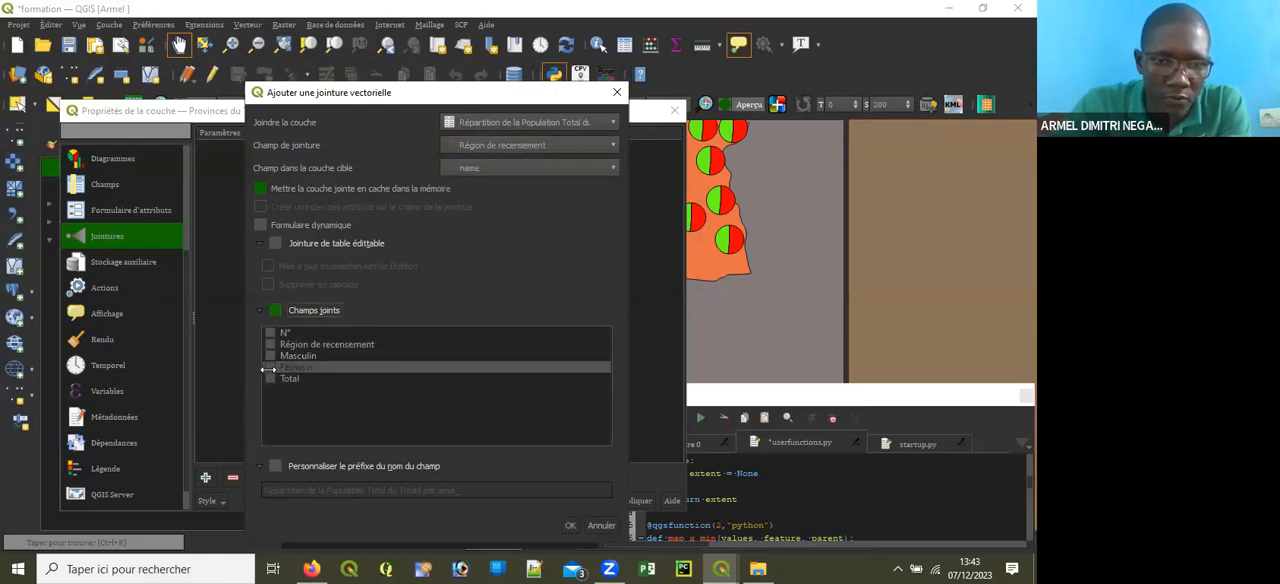
{"action": "left_click", "coordinate": [270, 356]}
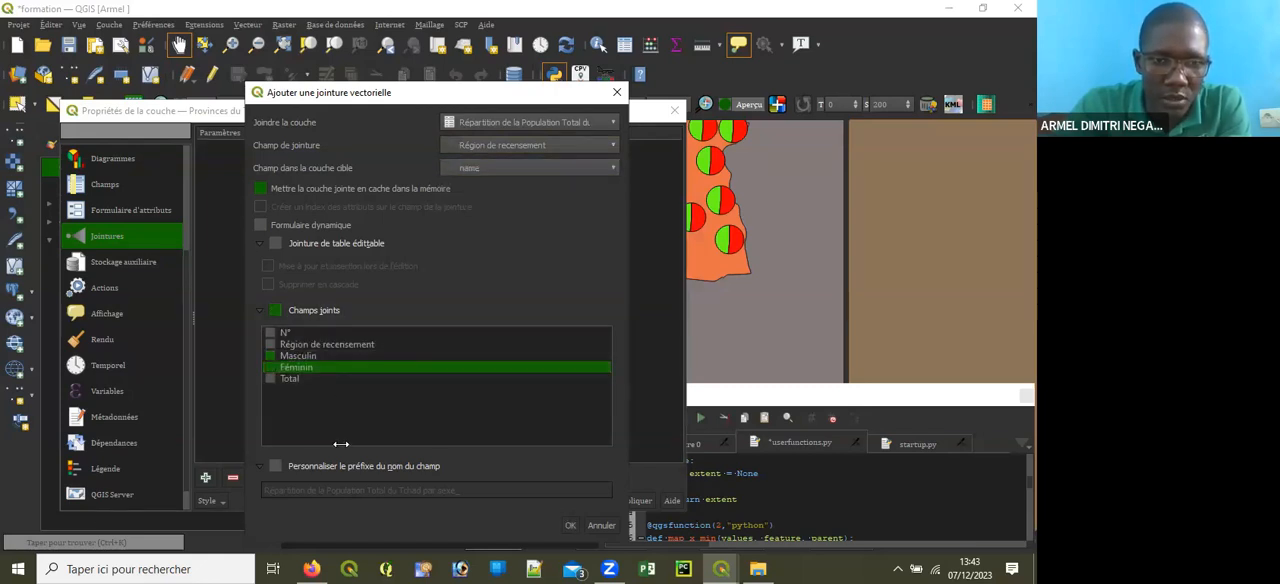
{"action": "left_click", "coordinate": [275, 466]}
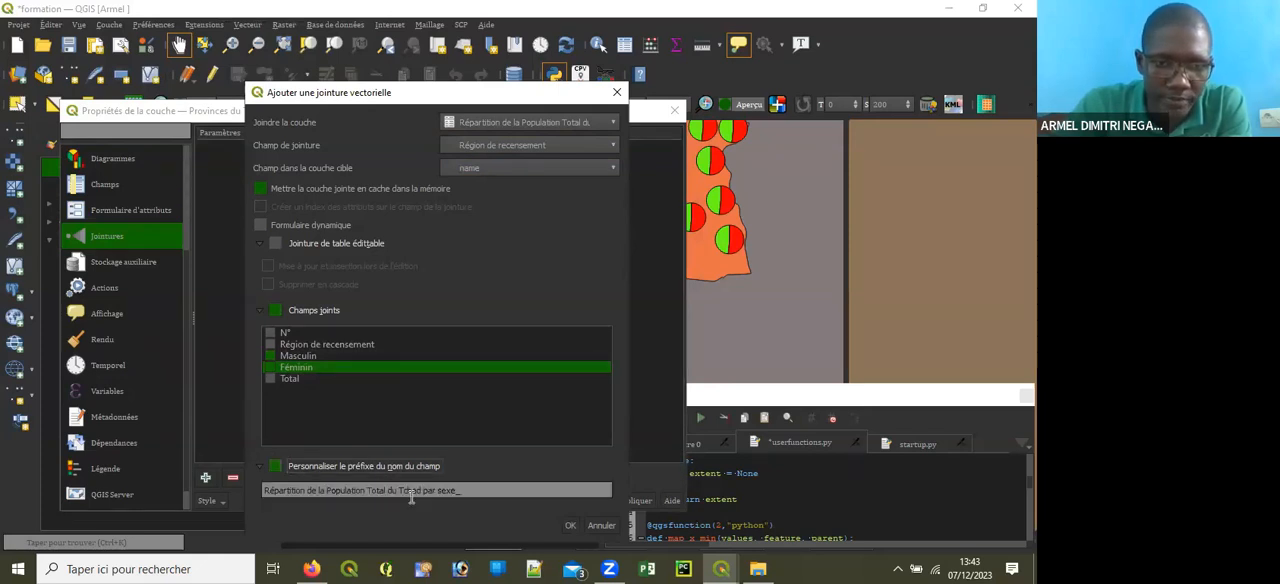
{"action": "left_click_drag", "start_coordinate": [220, 505], "coordinate": [240, 480]}
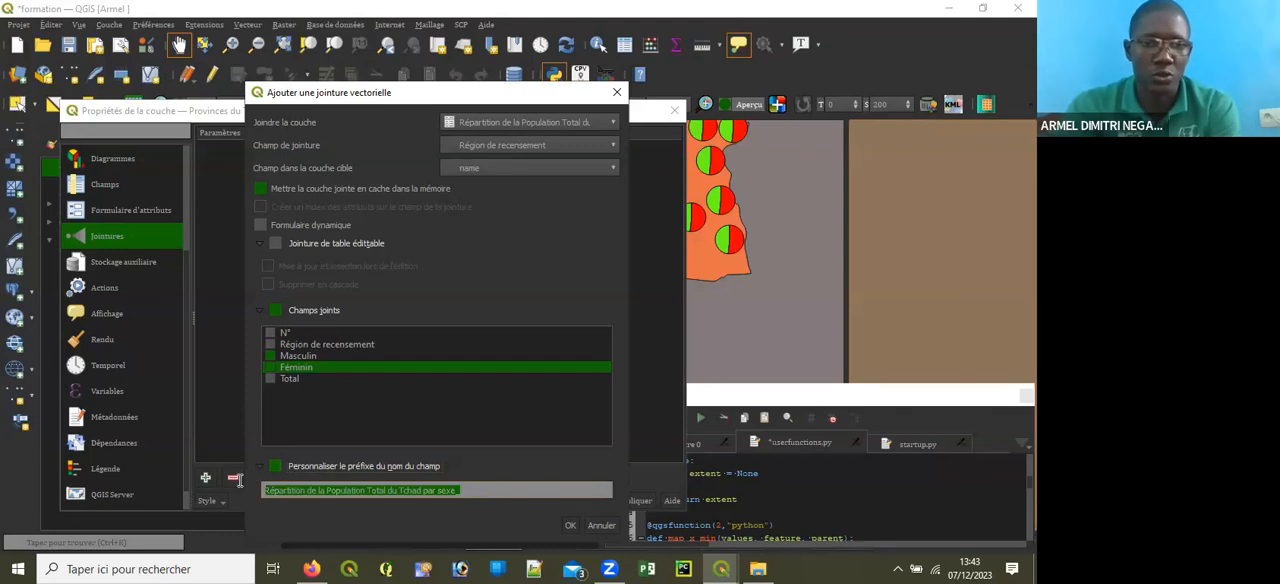
{"action": "key", "text": "BackSpace"}
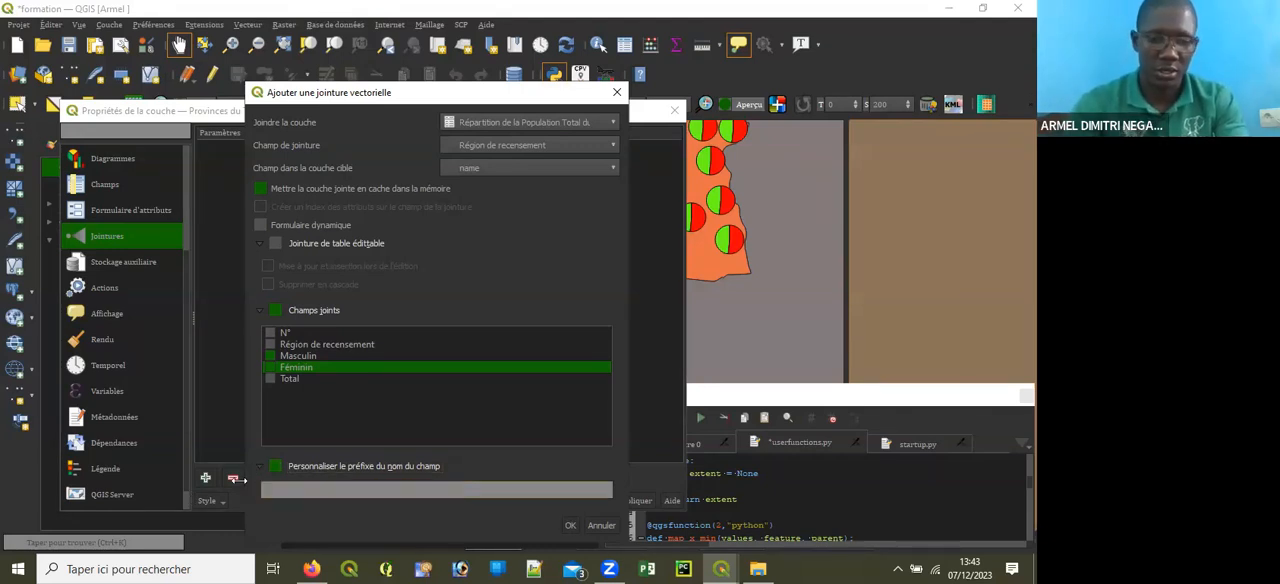
{"action": "type", "text": "Pop_"}
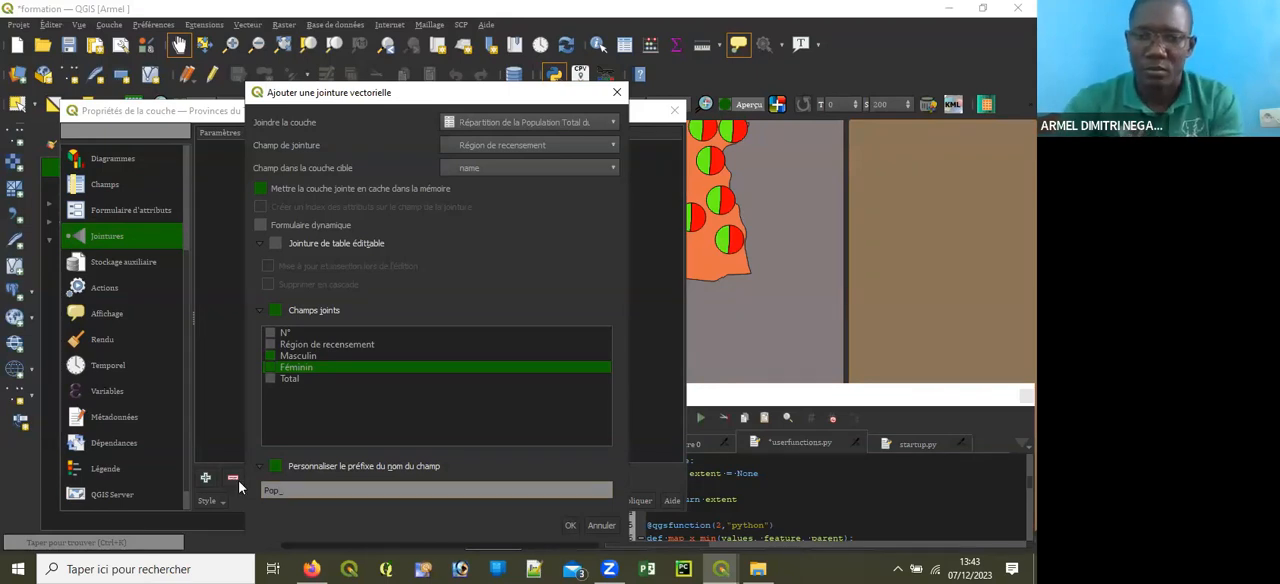
{"action": "left_click", "coordinate": [570, 527]}
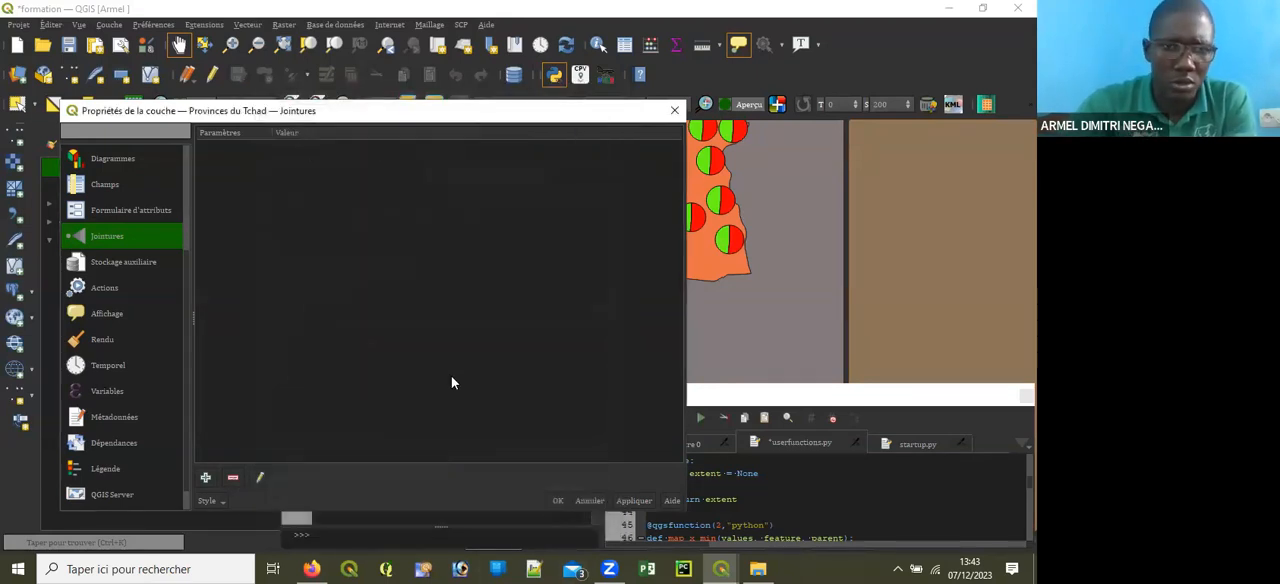
{"action": "left_click", "coordinate": [556, 501]}
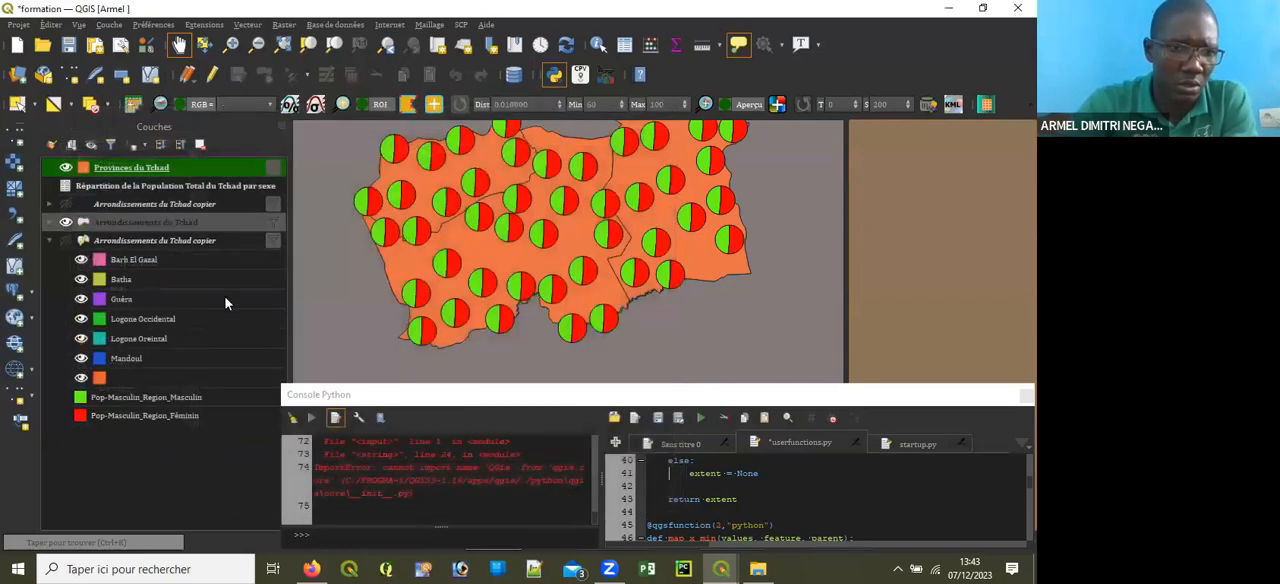
Step: Copy only the diagram style from the categorized Arrondissements du Tchad copier layer onto Provinces du Tchad, and hide Arrondissements du Tchad
{"action": "right_click", "coordinate": [138, 245]}
{"action": "mouse_move", "coordinate": [220, 346]}
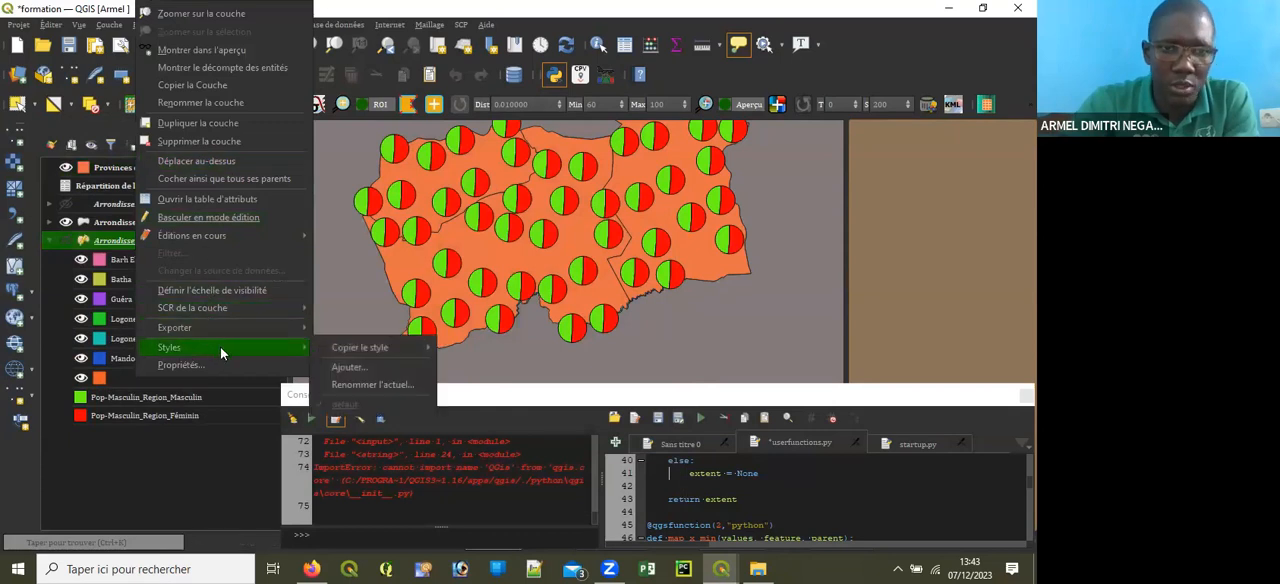
{"action": "mouse_move", "coordinate": [382, 348]}
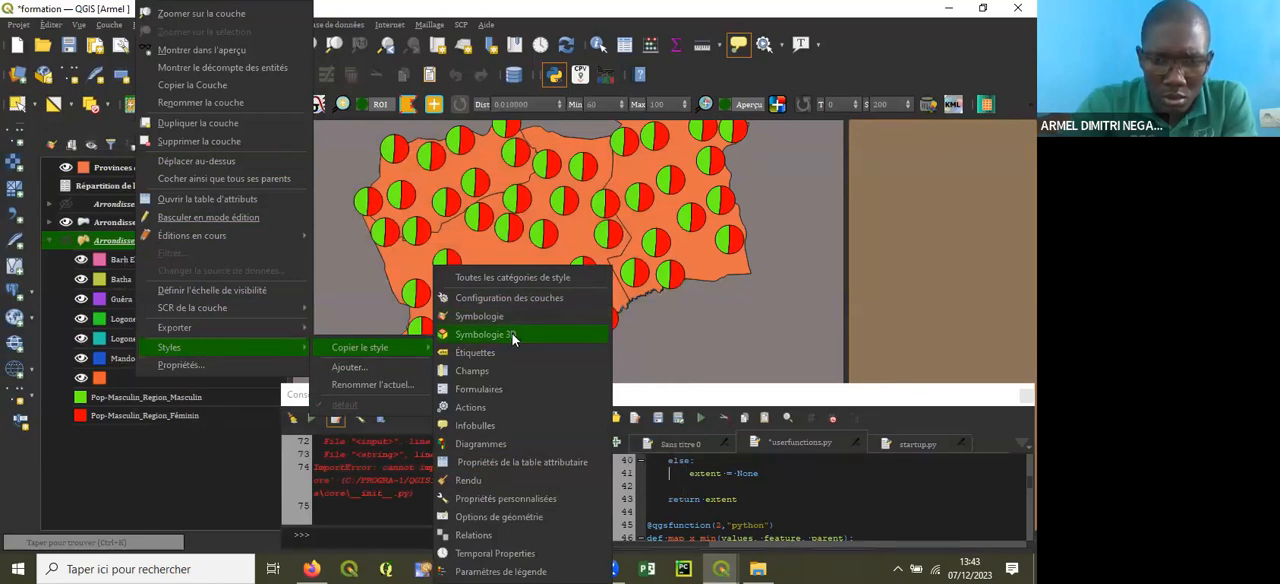
{"action": "left_click", "coordinate": [495, 441]}
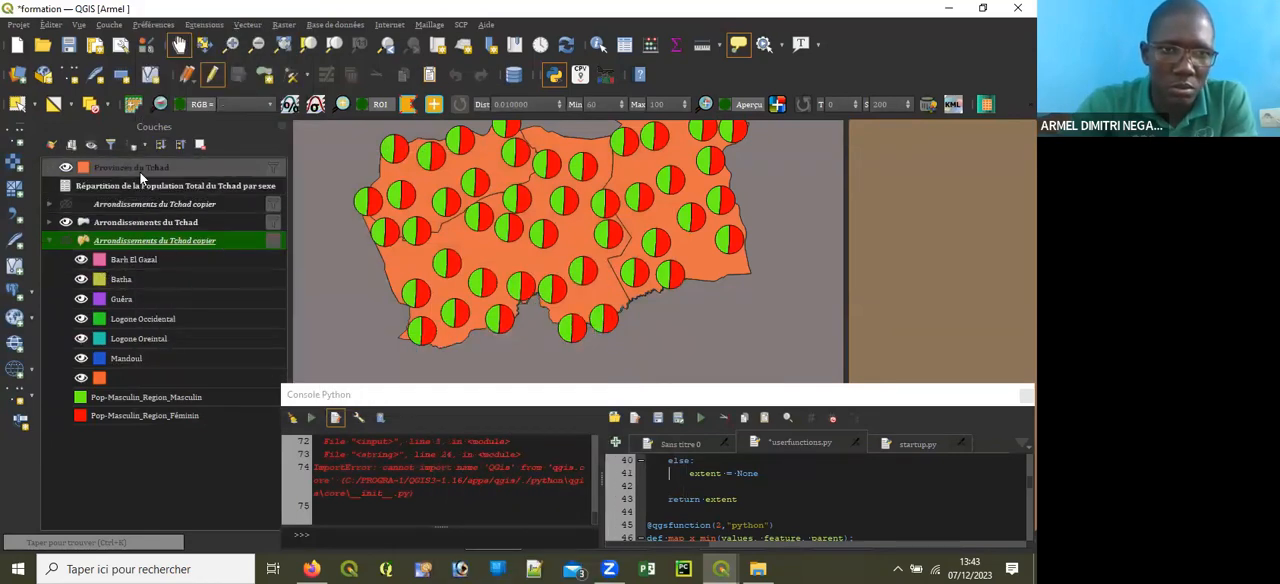
{"action": "right_click", "coordinate": [138, 170]}
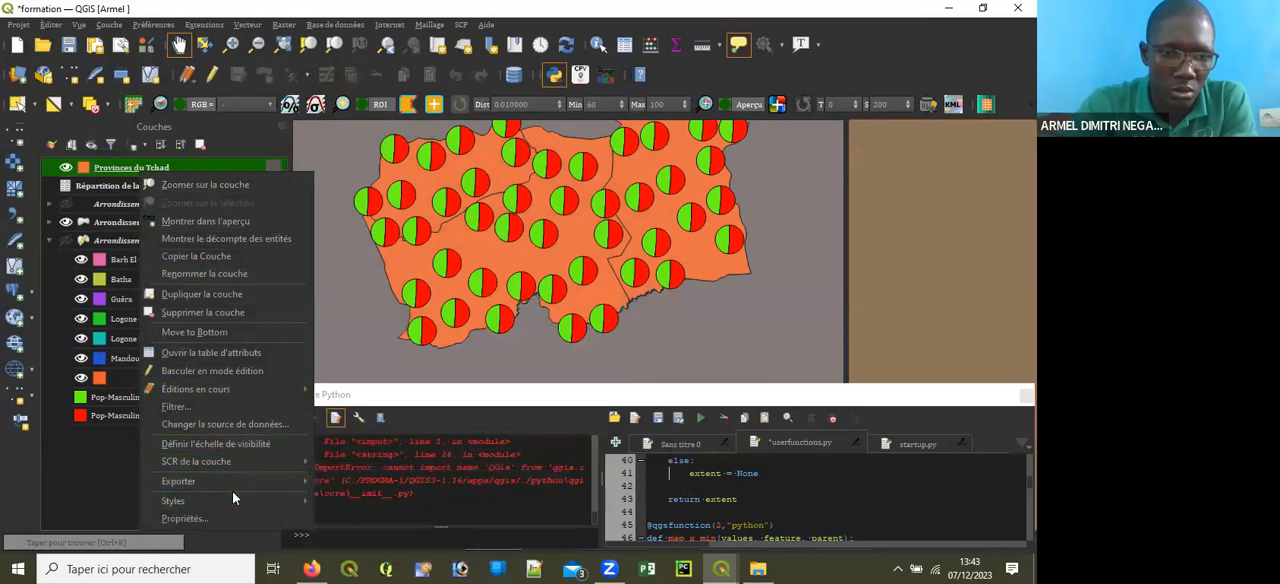
{"action": "mouse_move", "coordinate": [270, 505]}
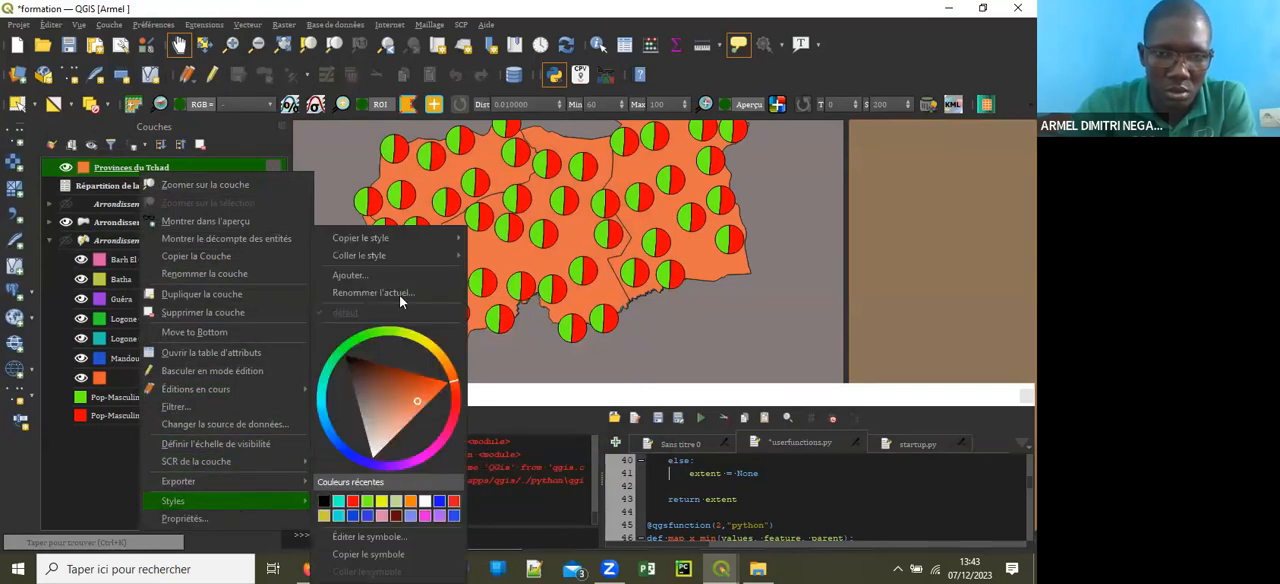
{"action": "mouse_move", "coordinate": [444, 255]}
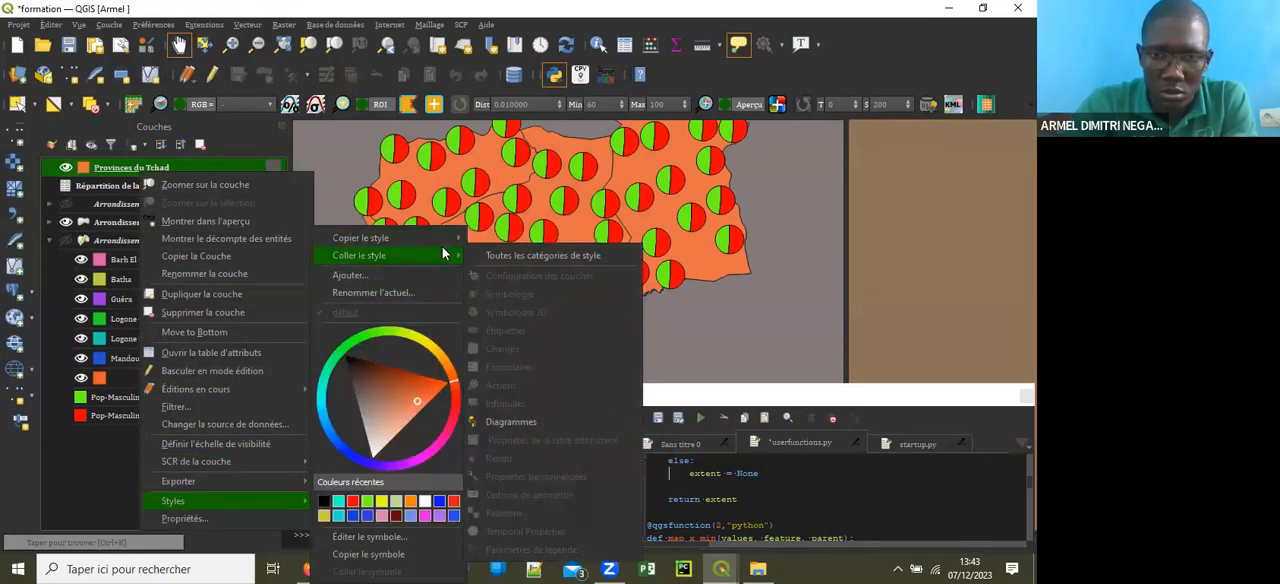
{"action": "left_click", "coordinate": [511, 421]}
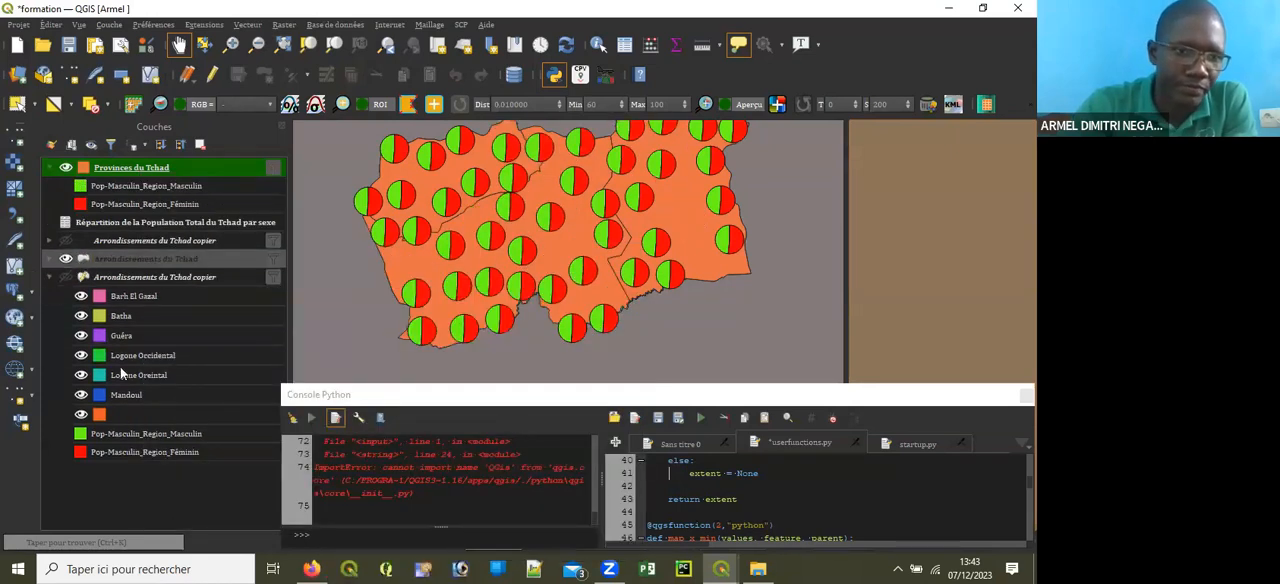
{"action": "left_click", "coordinate": [65, 260]}
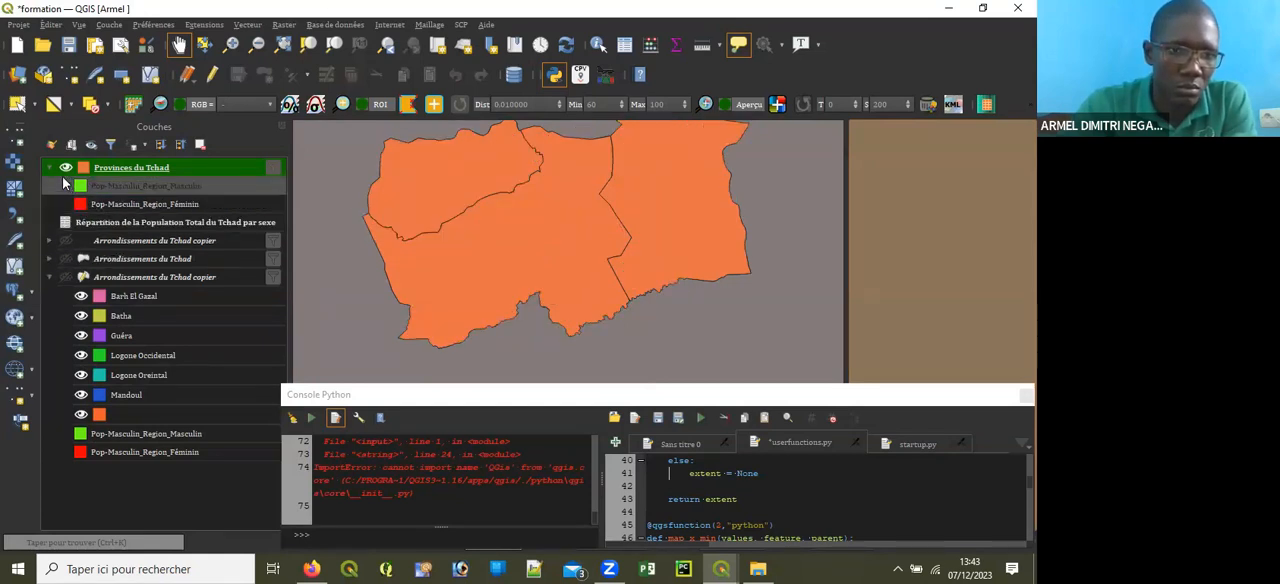
{"action": "left_click", "coordinate": [47, 277]}
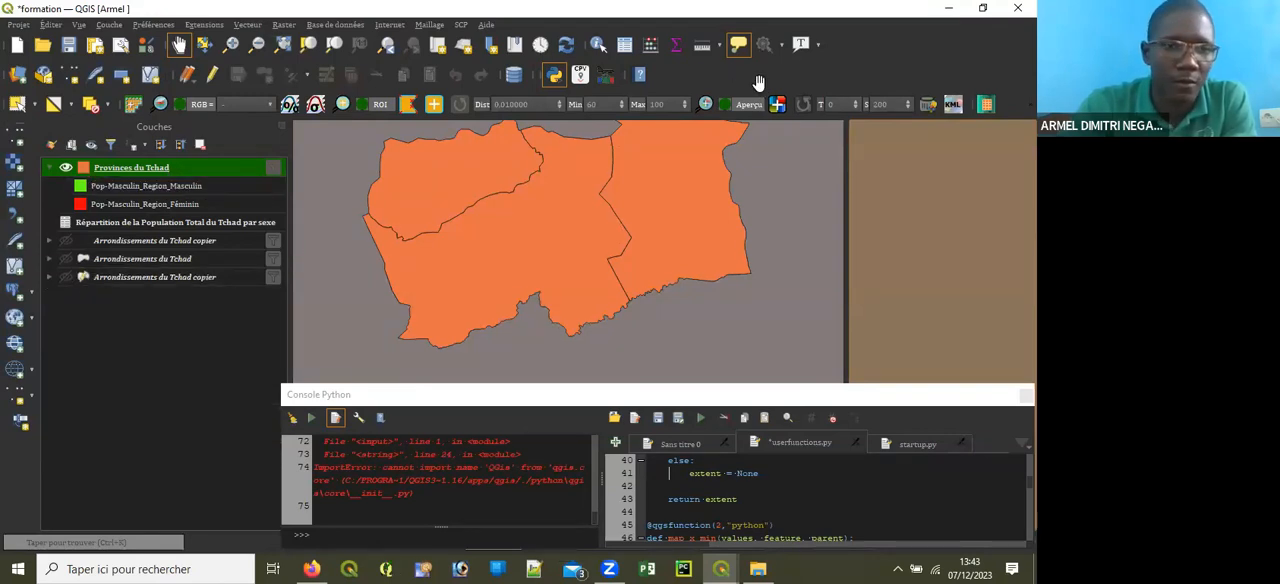
Step: Examine the joined Pop_Masculin and Pop_Féminin columns in the attribute table of Provinces du Tchad, and close the table
{"action": "right_click", "coordinate": [208, 167]}
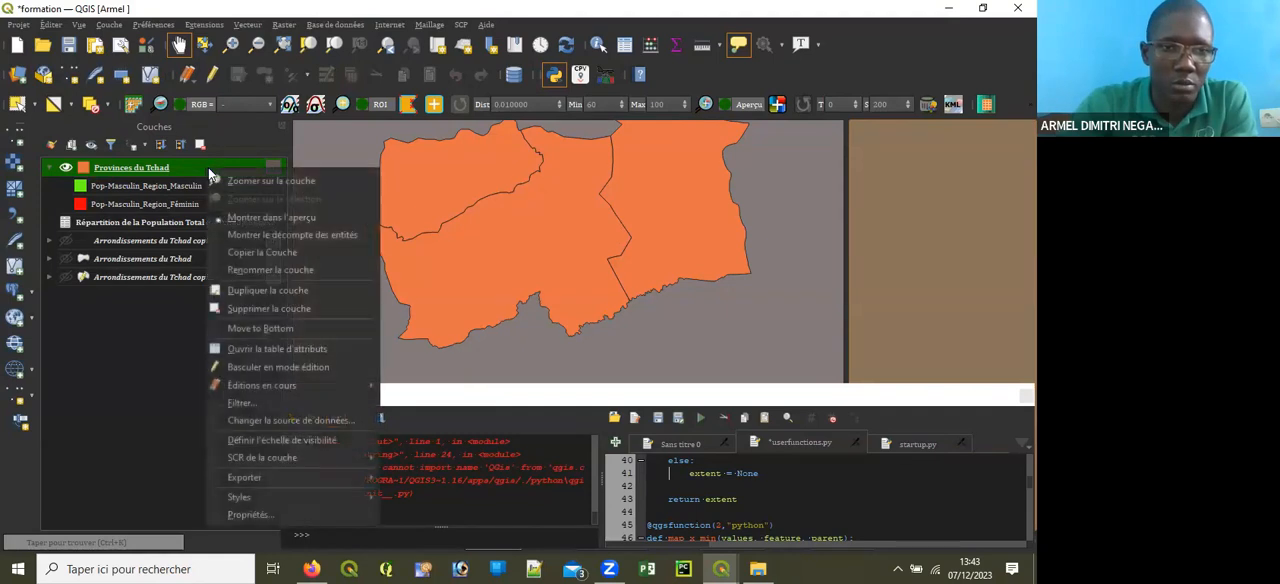
{"action": "left_click", "coordinate": [332, 346]}
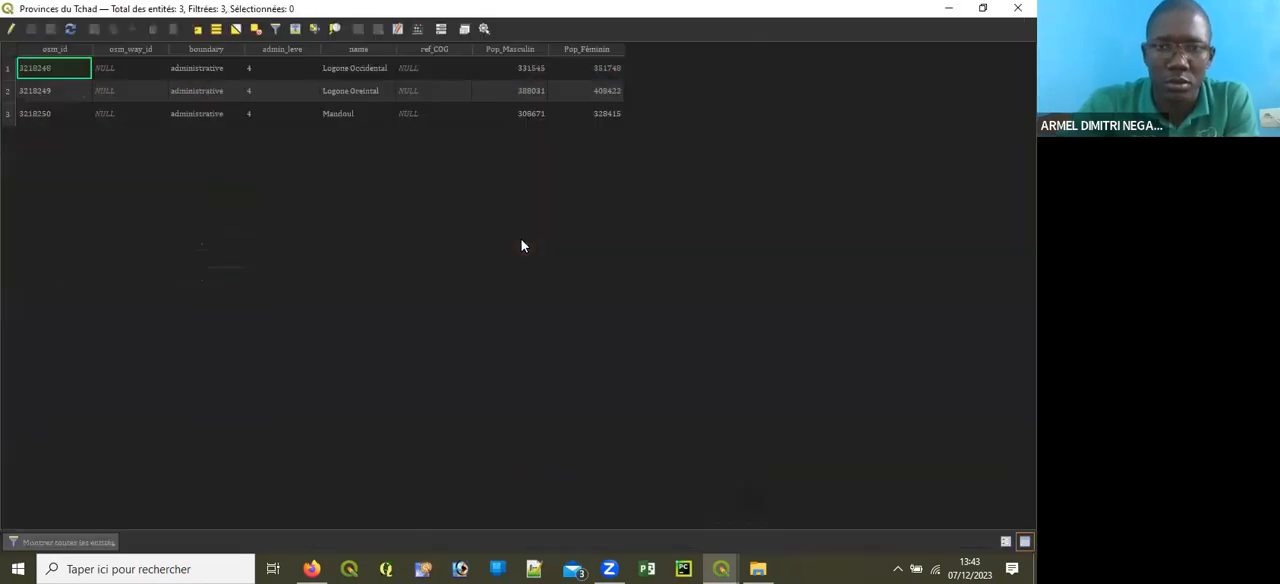
{"action": "double_click", "coordinate": [47, 14]}
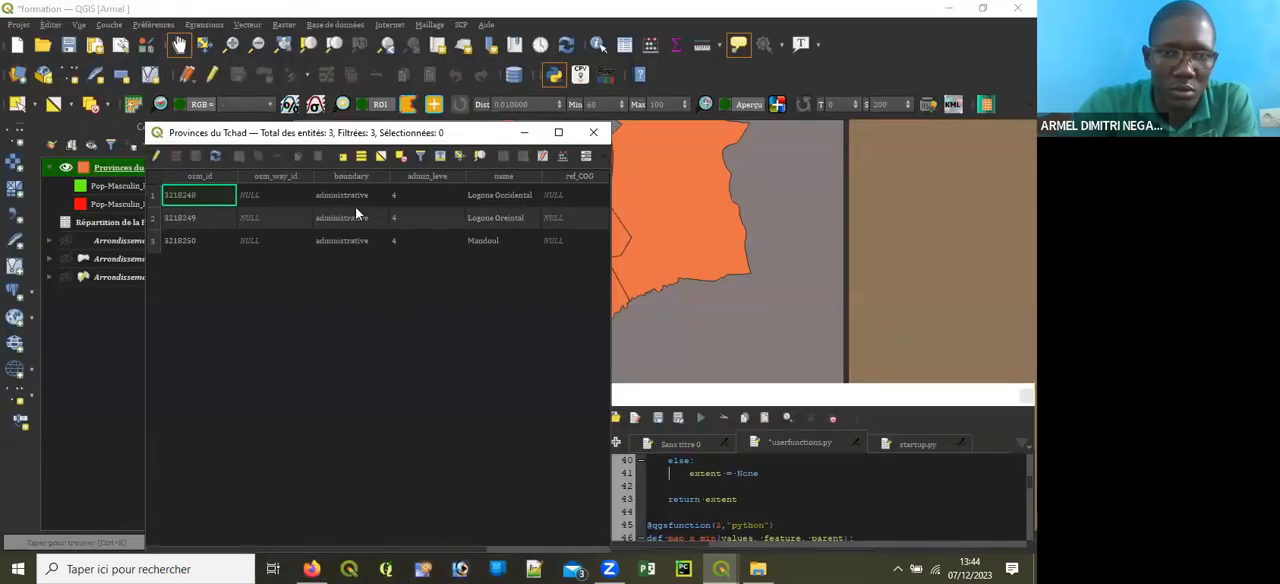
{"action": "left_click", "coordinate": [558, 132]}
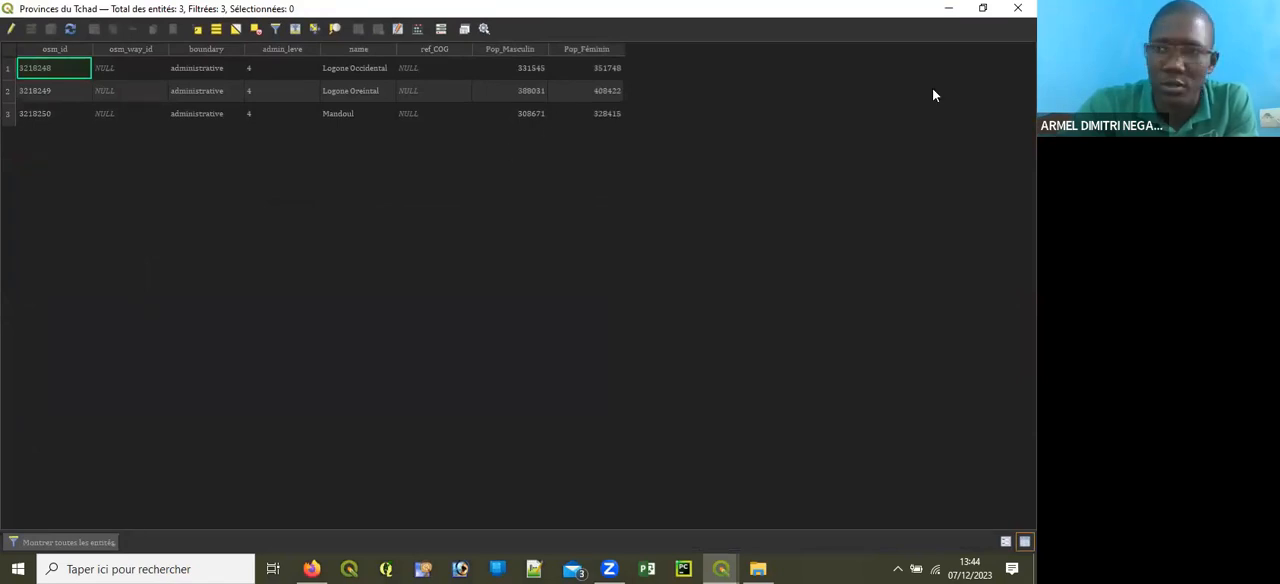
{"action": "left_click", "coordinate": [982, 8]}
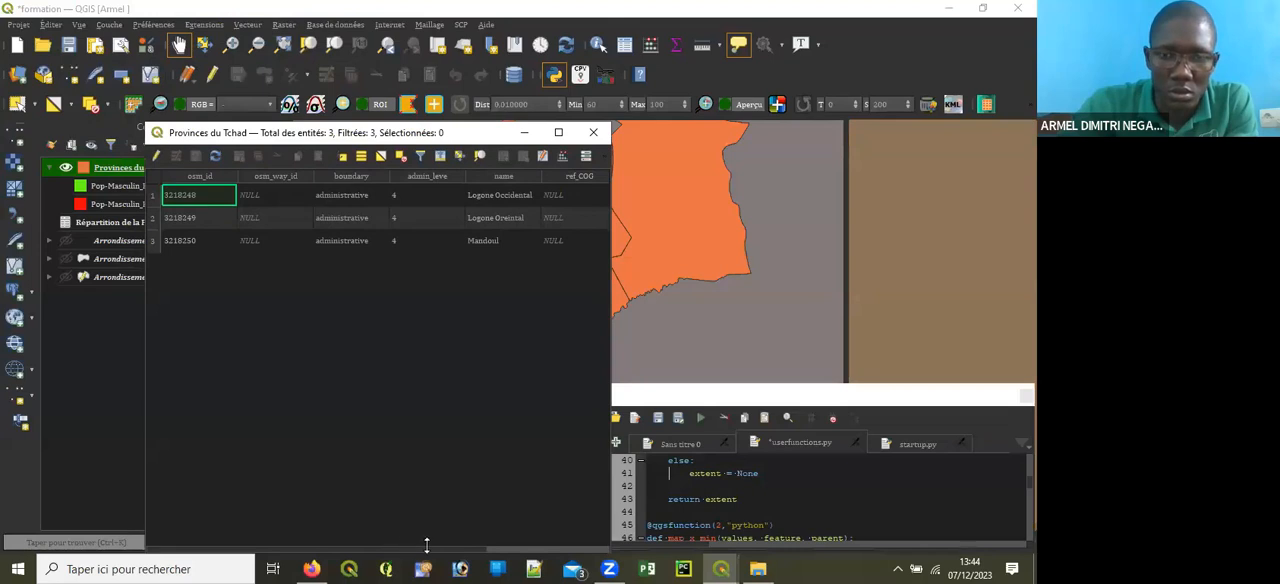
{"action": "left_click_drag", "start_coordinate": [438, 549], "coordinate": [488, 529]}
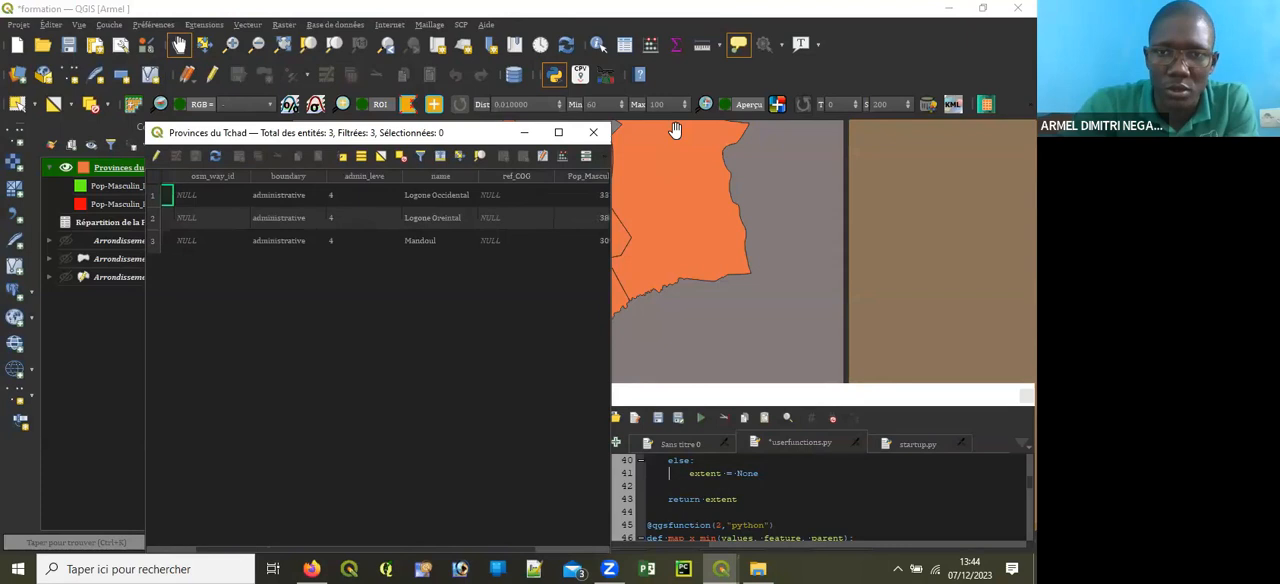
{"action": "left_click", "coordinate": [593, 133]}
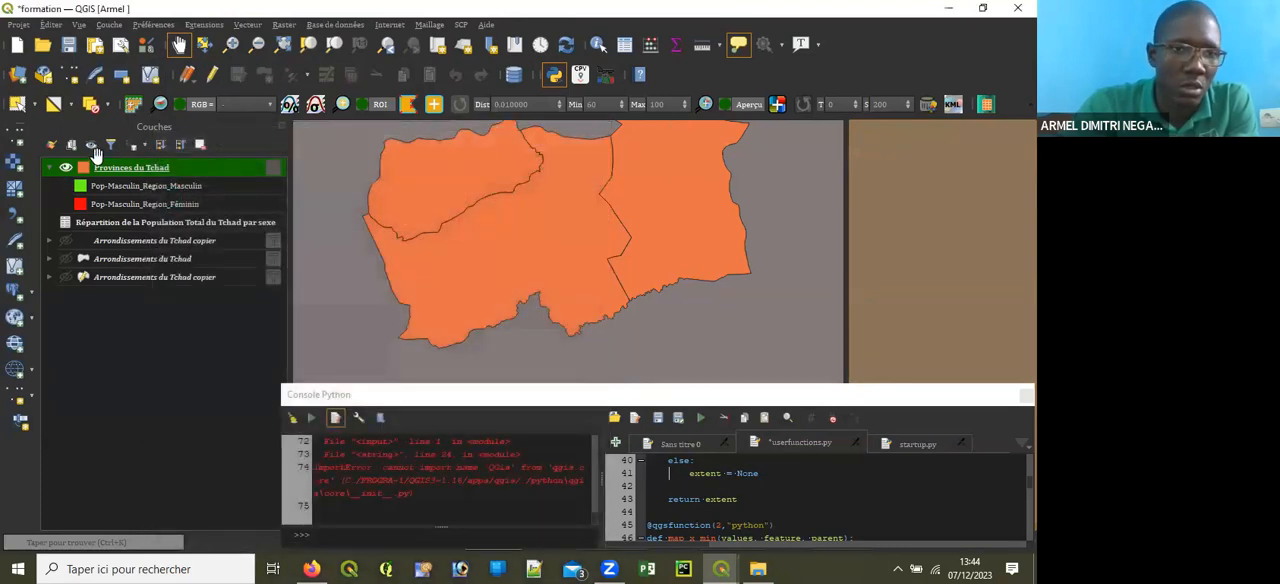
Step: Review the diagram settings of Provinces du Tchad, apply them, and set the diagram placement to Autour du centroïde
{"action": "double_click", "coordinate": [146, 186]}
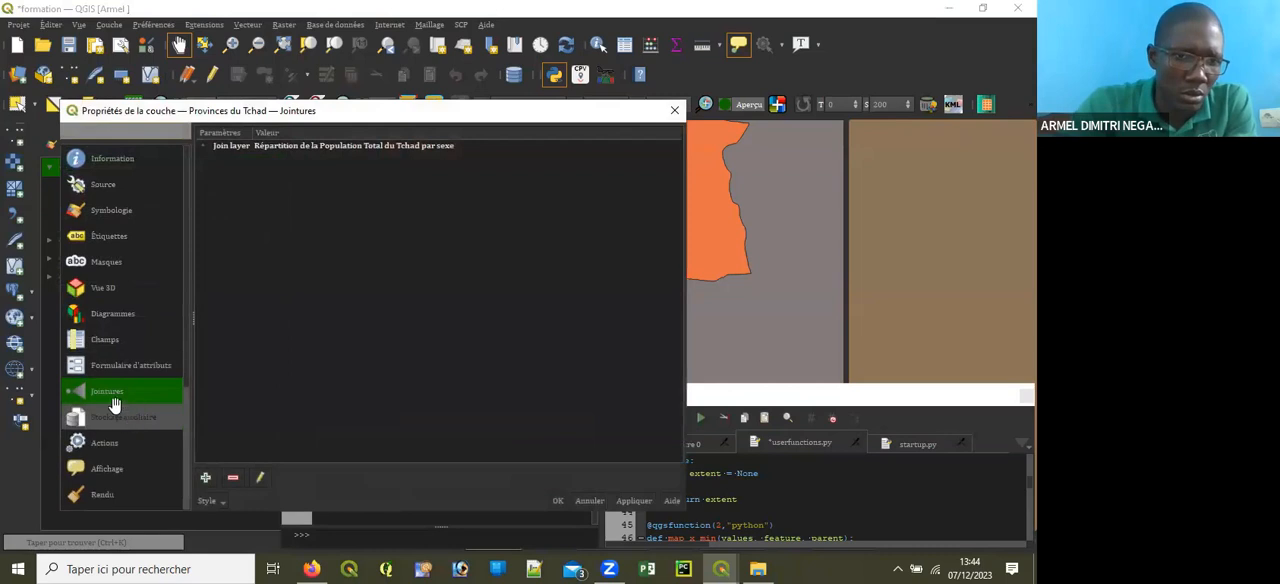
{"action": "left_click", "coordinate": [112, 313]}
{"action": "left_click", "coordinate": [192, 175]}
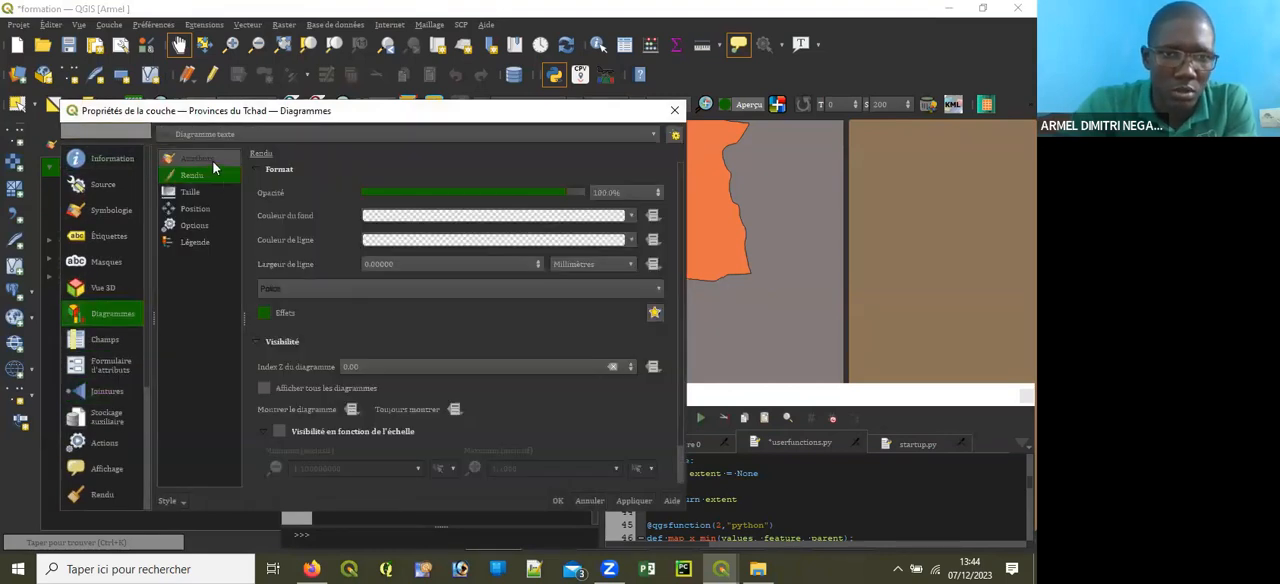
{"action": "left_click", "coordinate": [213, 164]}
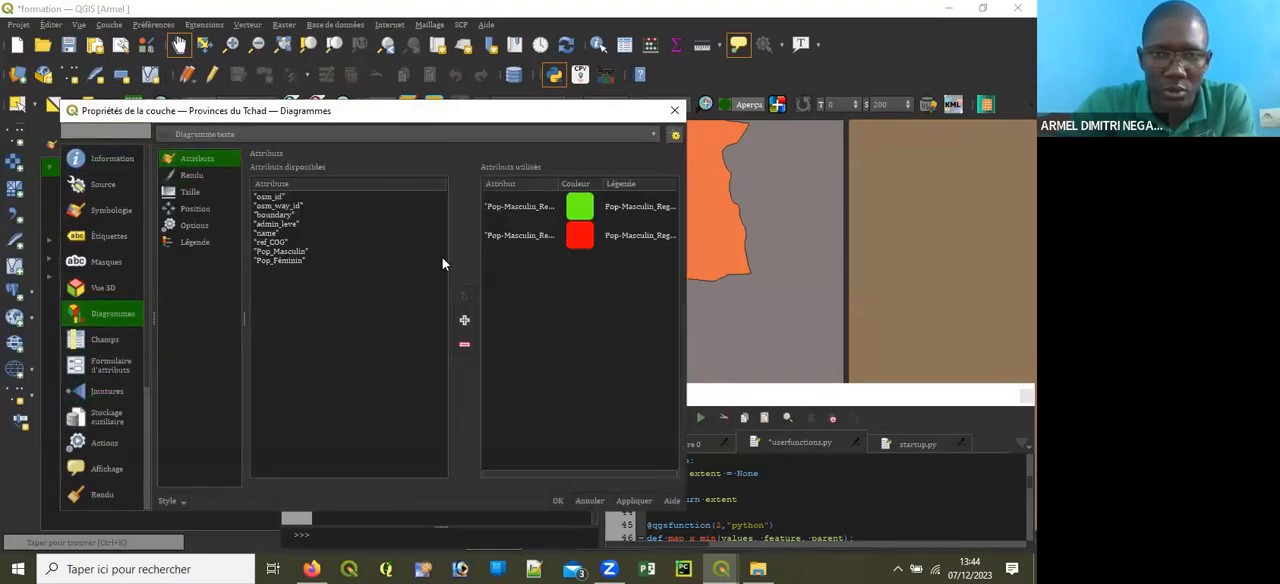
{"action": "left_click", "coordinate": [205, 179]}
{"action": "left_click", "coordinate": [197, 189]}
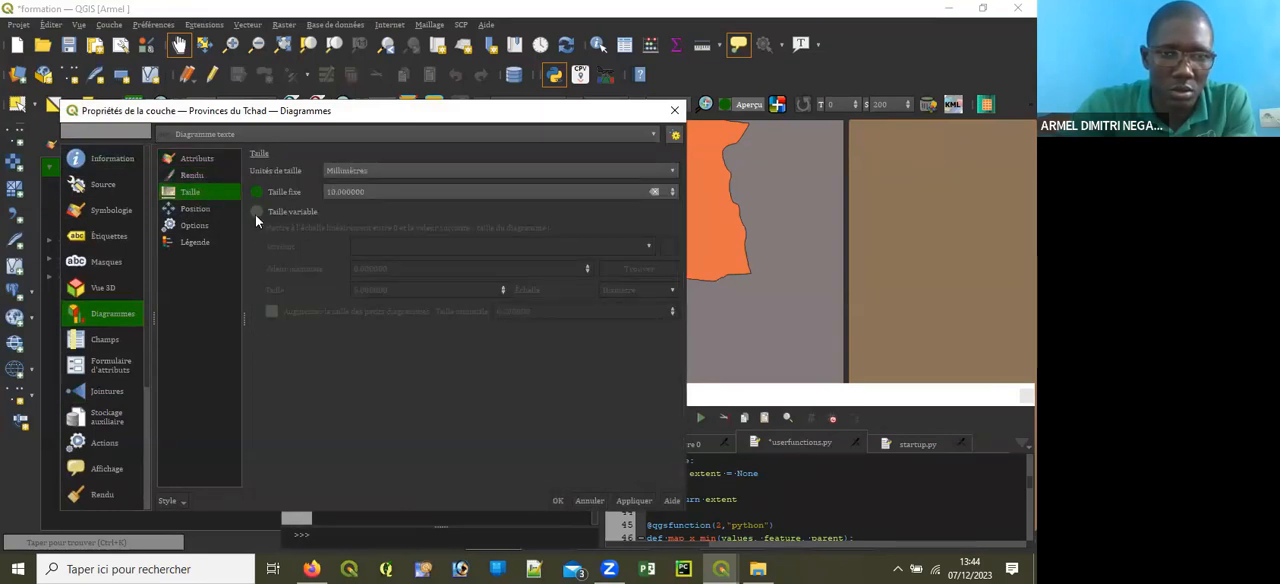
{"action": "left_click", "coordinate": [633, 500]}
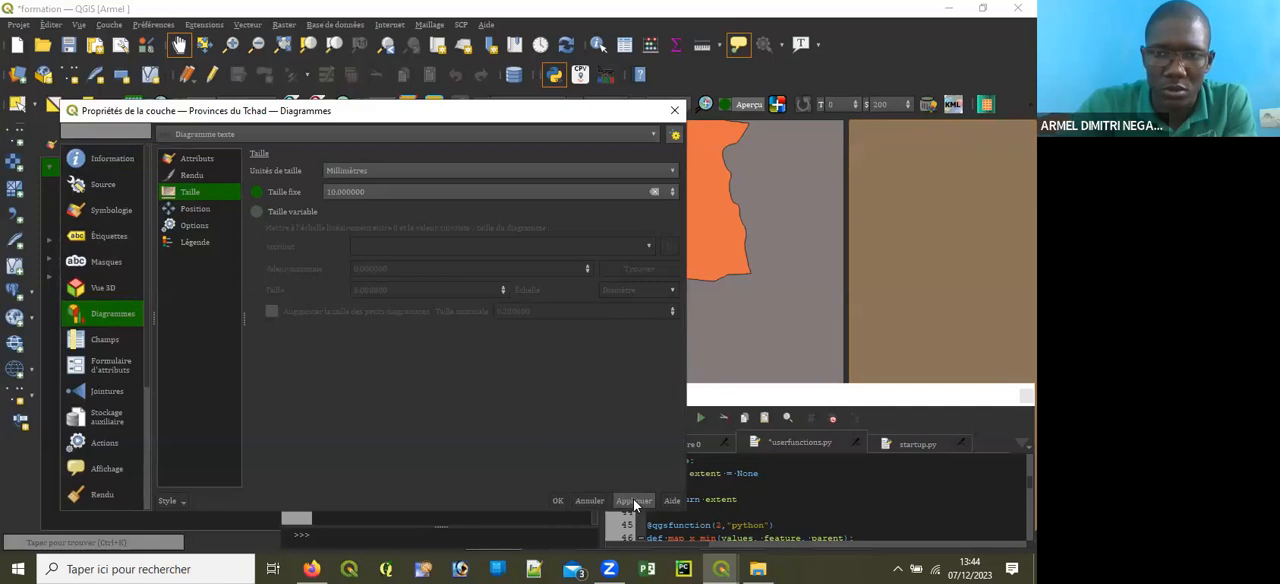
{"action": "left_click", "coordinate": [194, 208]}
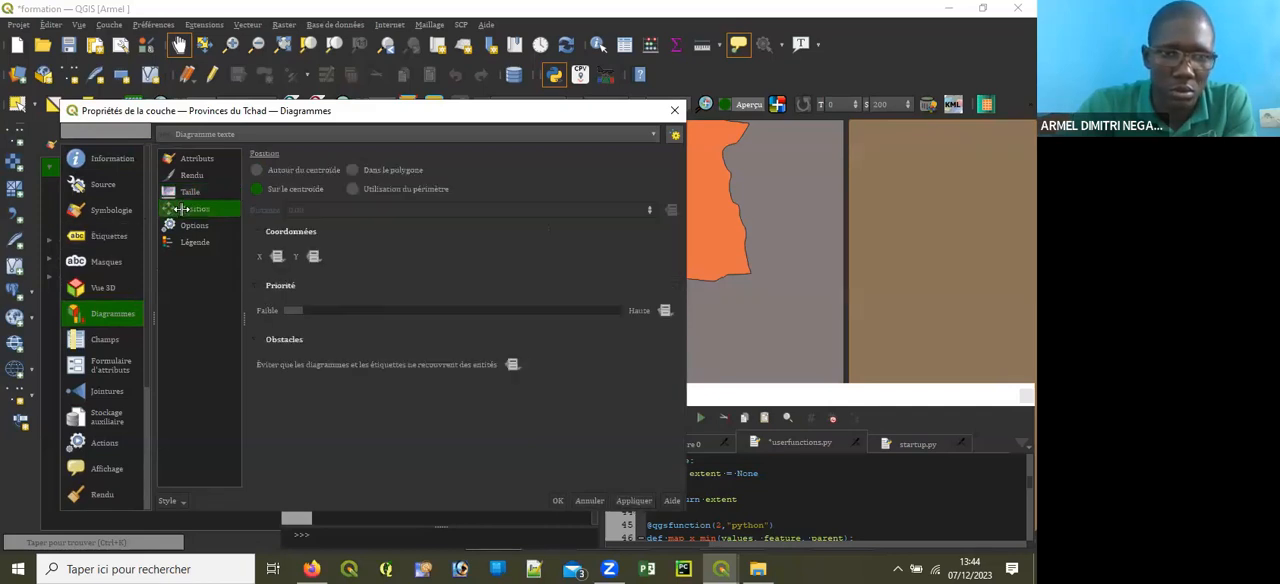
{"action": "left_click", "coordinate": [262, 172]}
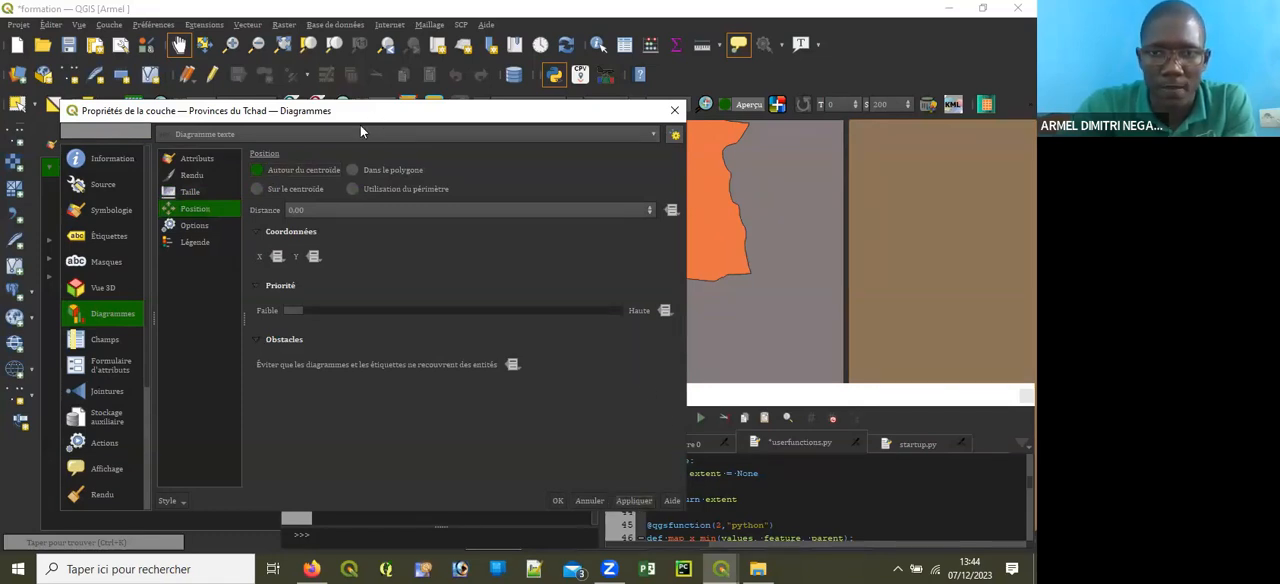
Step: Replace the two old Pop-Masculin_Region attributes in the diagram with "Pop_Masculin" and "Pop_Féminin"
{"action": "left_click_drag", "start_coordinate": [360, 125], "coordinate": [316, 105]}
{"action": "left_click", "coordinate": [164, 143]}
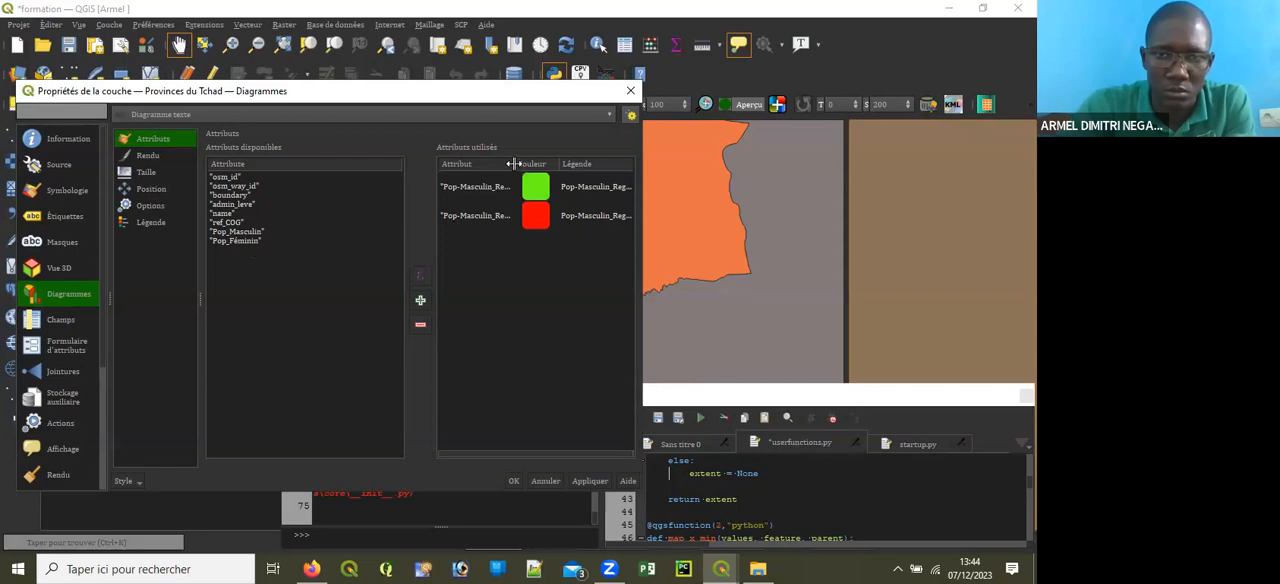
{"action": "left_click_drag", "start_coordinate": [516, 164], "coordinate": [588, 165]}
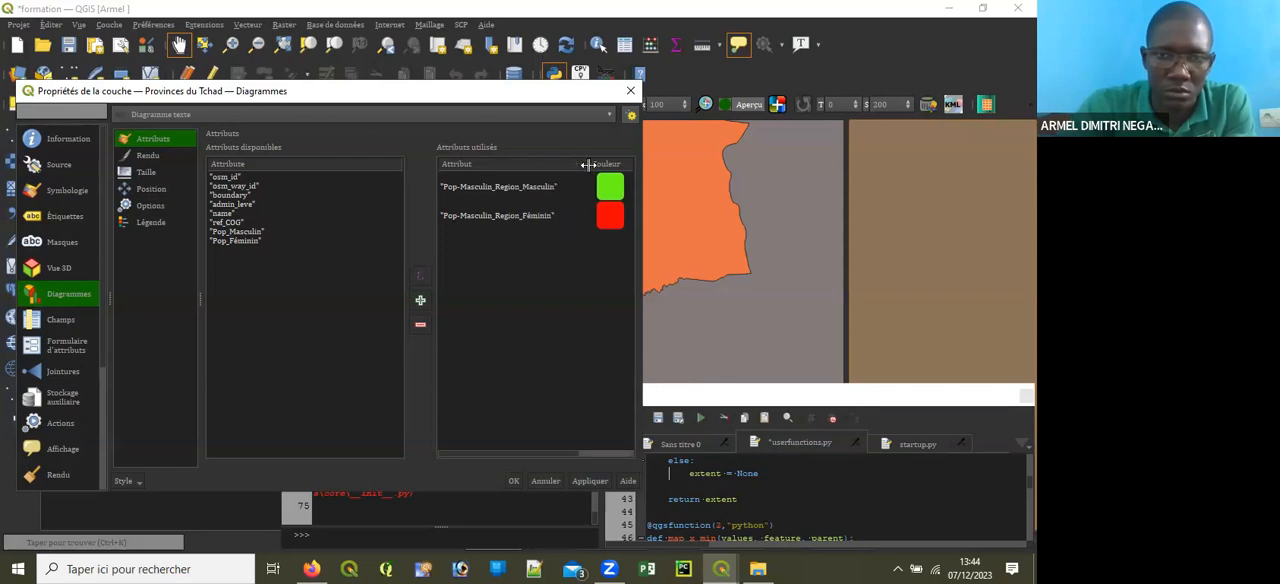
{"action": "left_click_drag", "start_coordinate": [588, 164], "coordinate": [552, 165]}
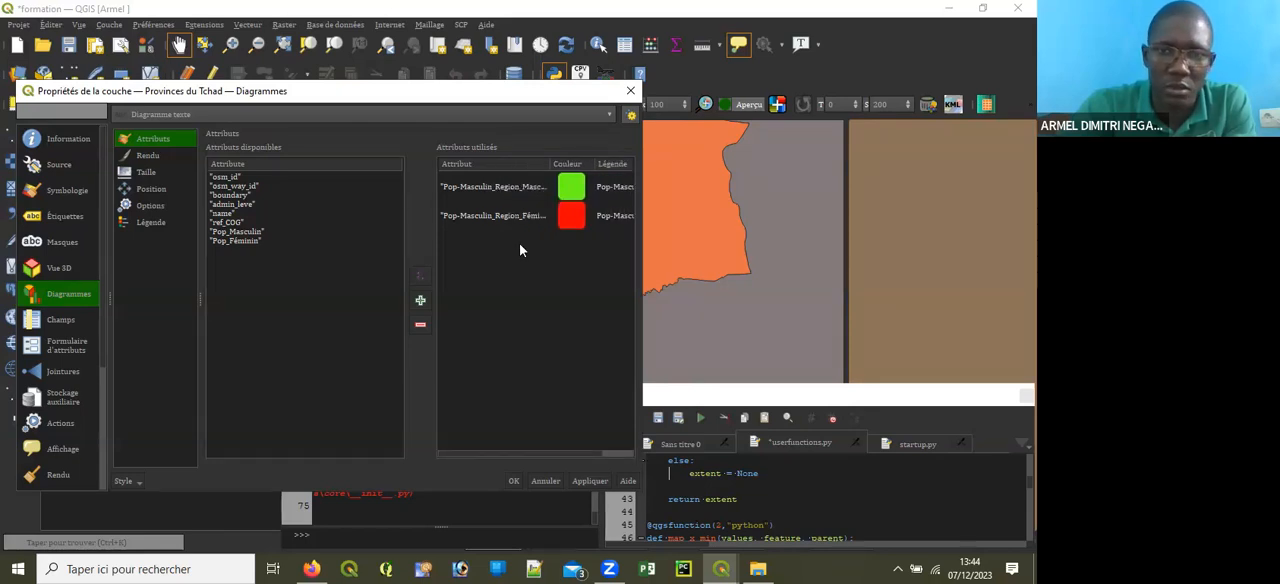
{"action": "left_click_drag", "start_coordinate": [519, 250], "coordinate": [456, 187]}
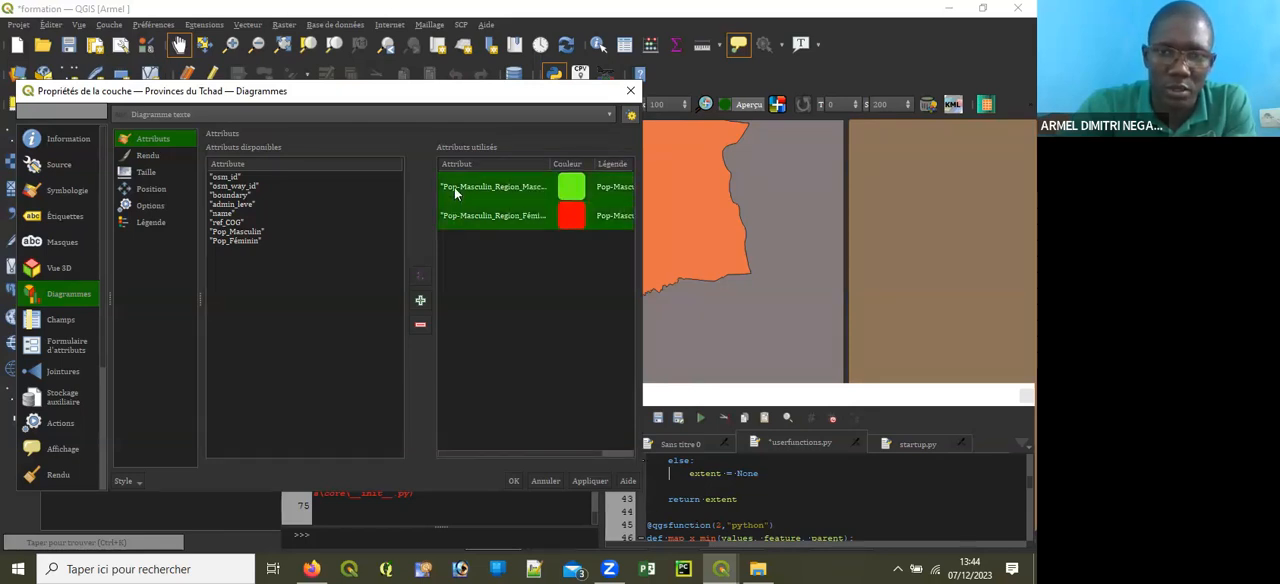
{"action": "left_click", "coordinate": [415, 329]}
{"action": "left_click_drag", "start_coordinate": [240, 241], "coordinate": [226, 233]}
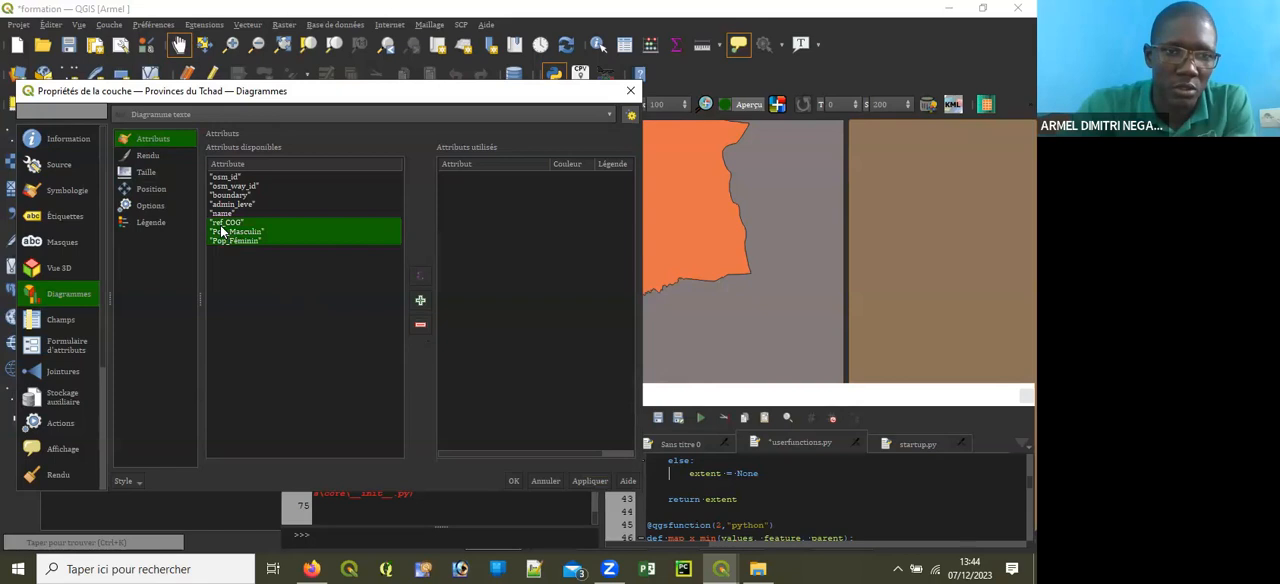
{"action": "left_click", "coordinate": [420, 301]}
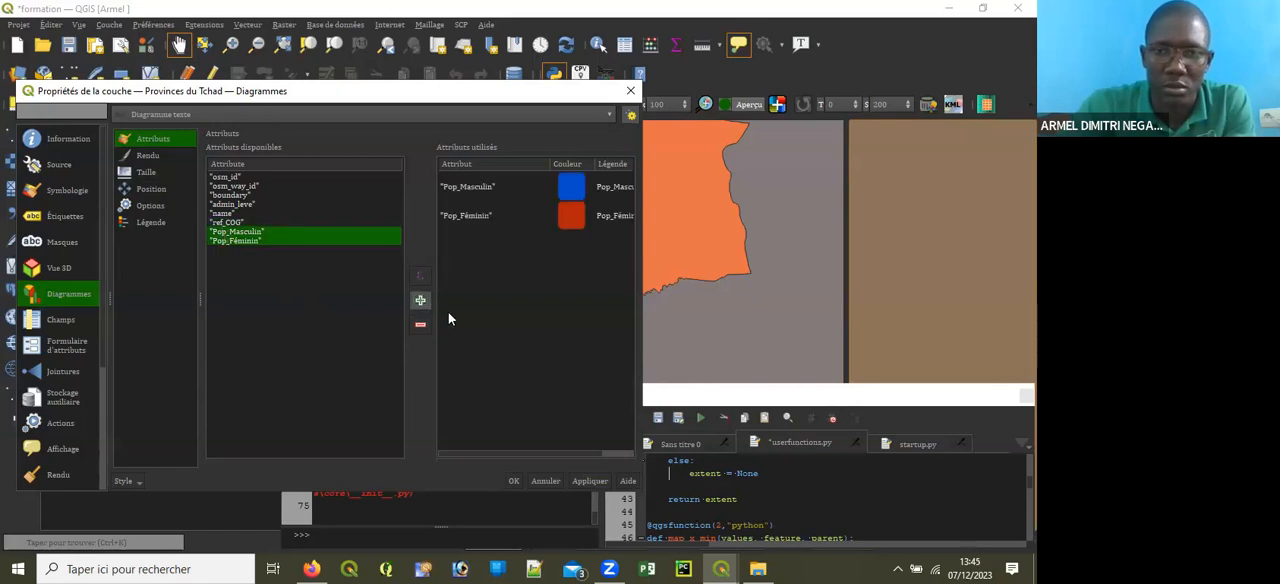
Step: Color Pop_Masculin green (#6eff18) and Pop_Féminin red (#ff0004) in the diagram, and apply the changes
{"action": "double_click", "coordinate": [571, 186]}
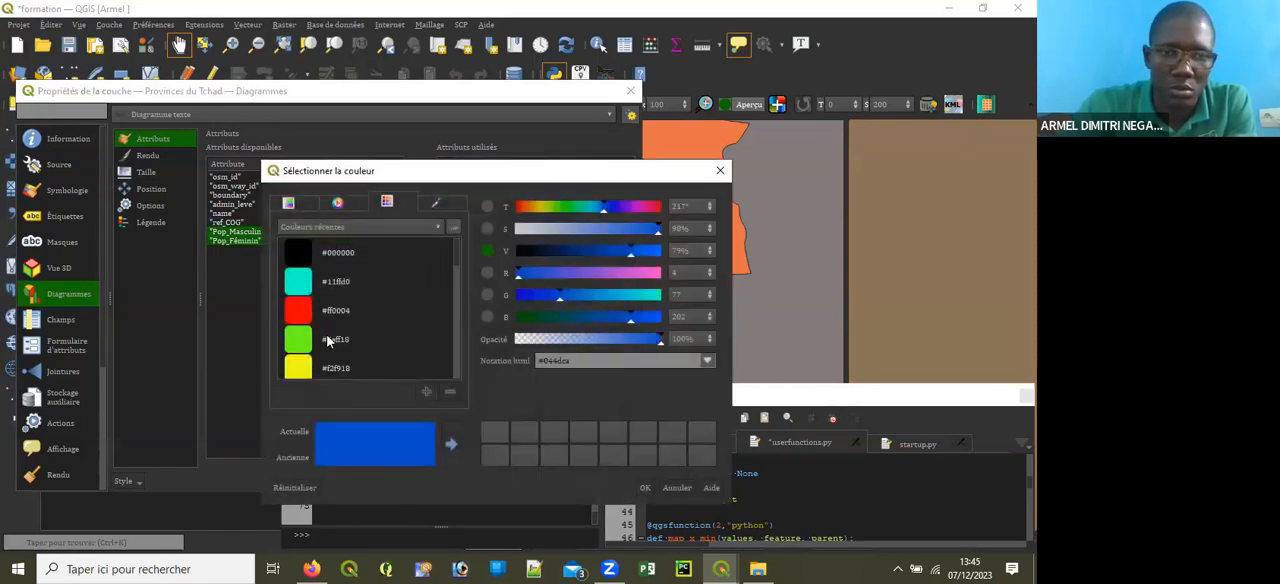
{"action": "left_click", "coordinate": [328, 341]}
{"action": "left_click", "coordinate": [644, 487]}
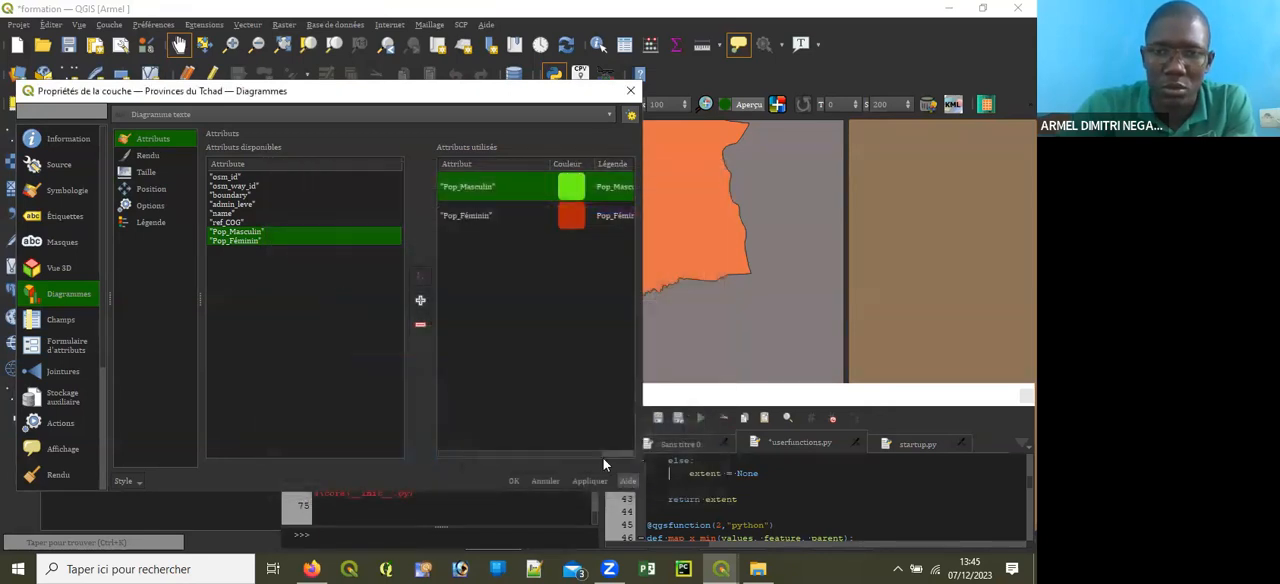
{"action": "double_click", "coordinate": [571, 215]}
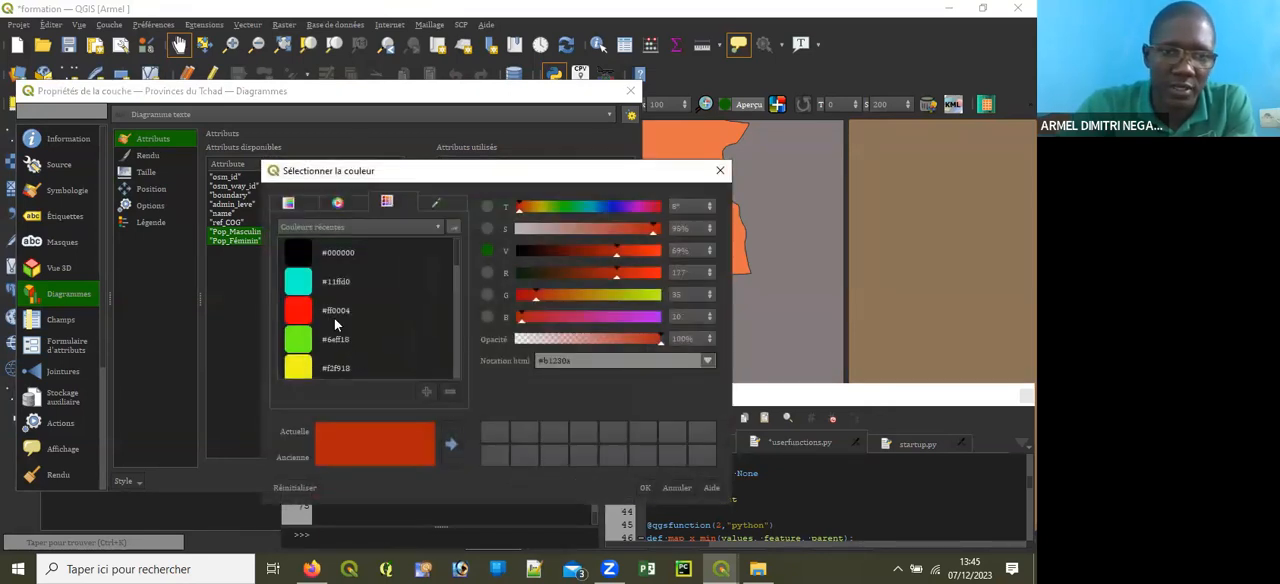
{"action": "left_click", "coordinate": [334, 318]}
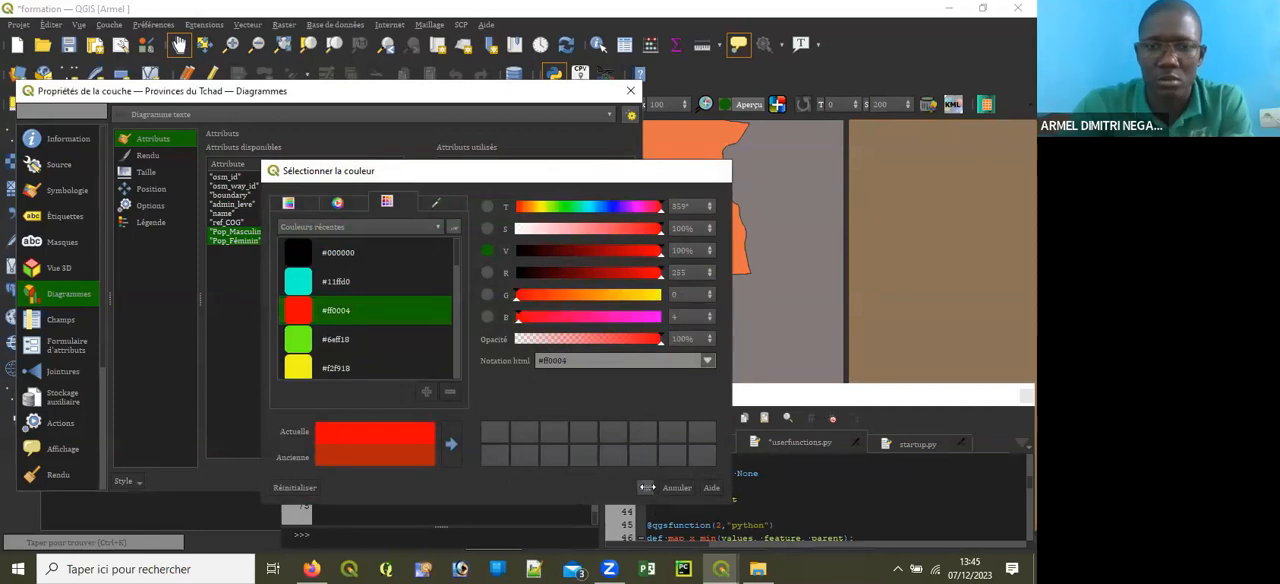
{"action": "left_click", "coordinate": [646, 487]}
{"action": "left_click", "coordinate": [577, 479]}
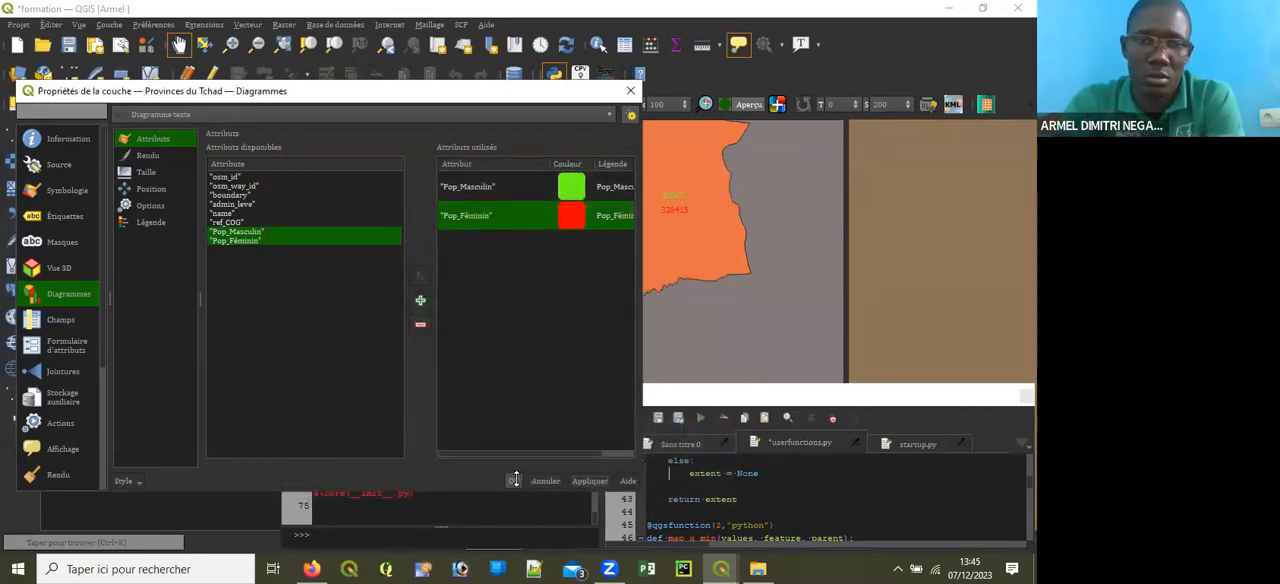
Step: Change the diagram type to Diagramme en camembert, apply it, and confirm the layer properties
{"action": "left_click", "coordinate": [190, 115]}
{"action": "left_click", "coordinate": [170, 98]}
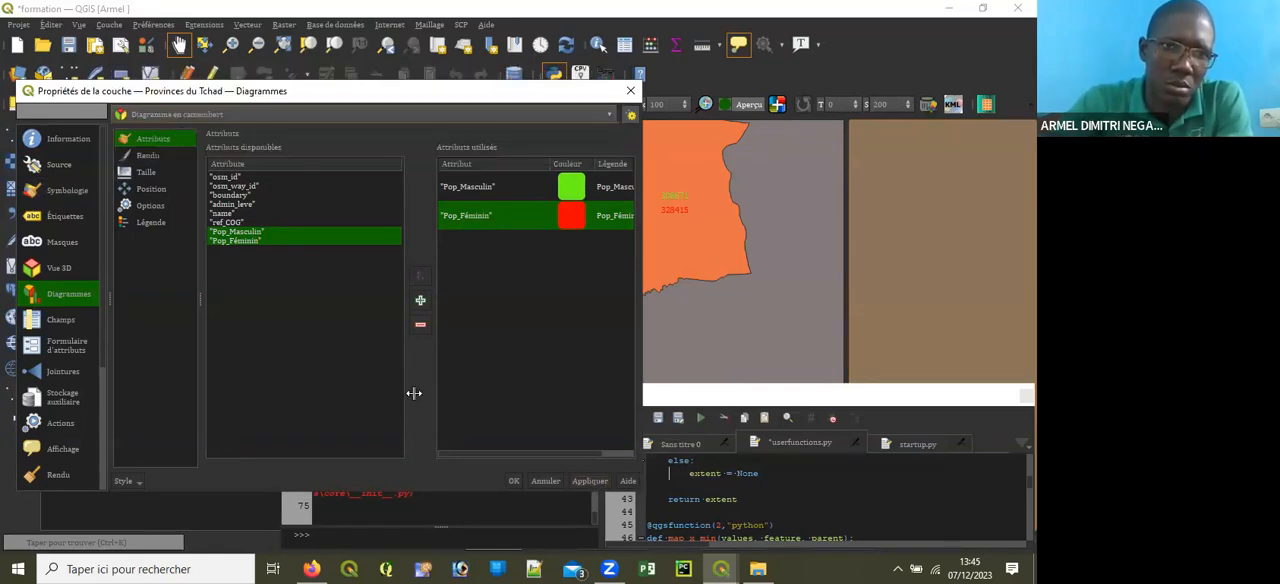
{"action": "left_click", "coordinate": [578, 480]}
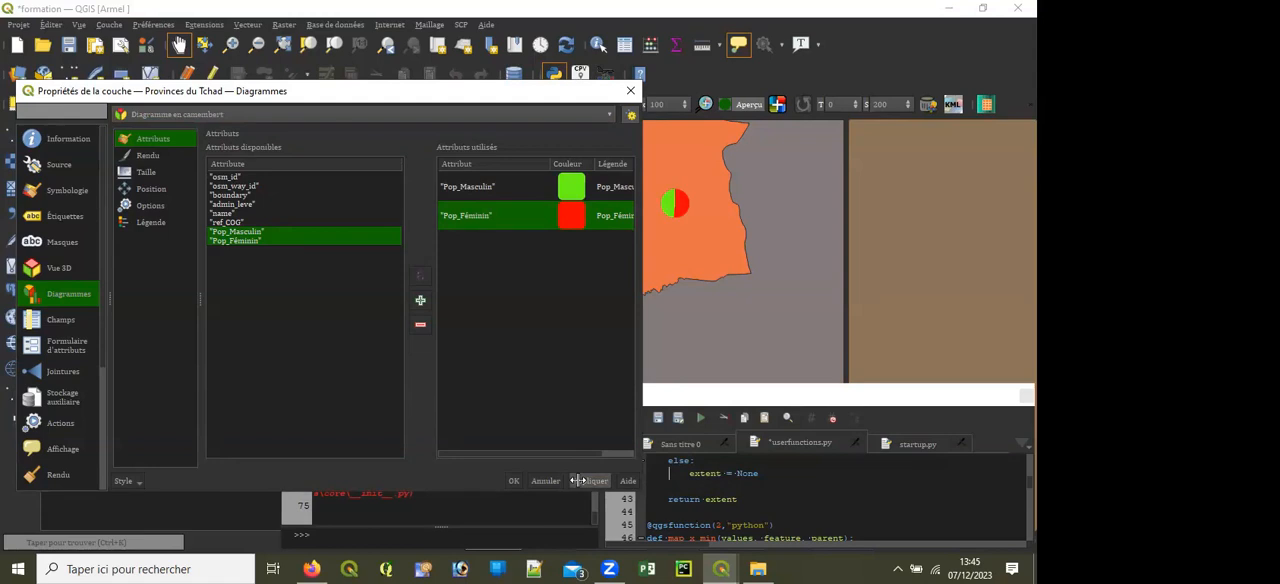
{"action": "left_click", "coordinate": [512, 480]}
Step: Categorize the Provinces du Tchad symbology by the name field, classify the values with random colors, and confirm
{"action": "left_click_drag", "start_coordinate": [558, 209], "coordinate": [595, 233]}
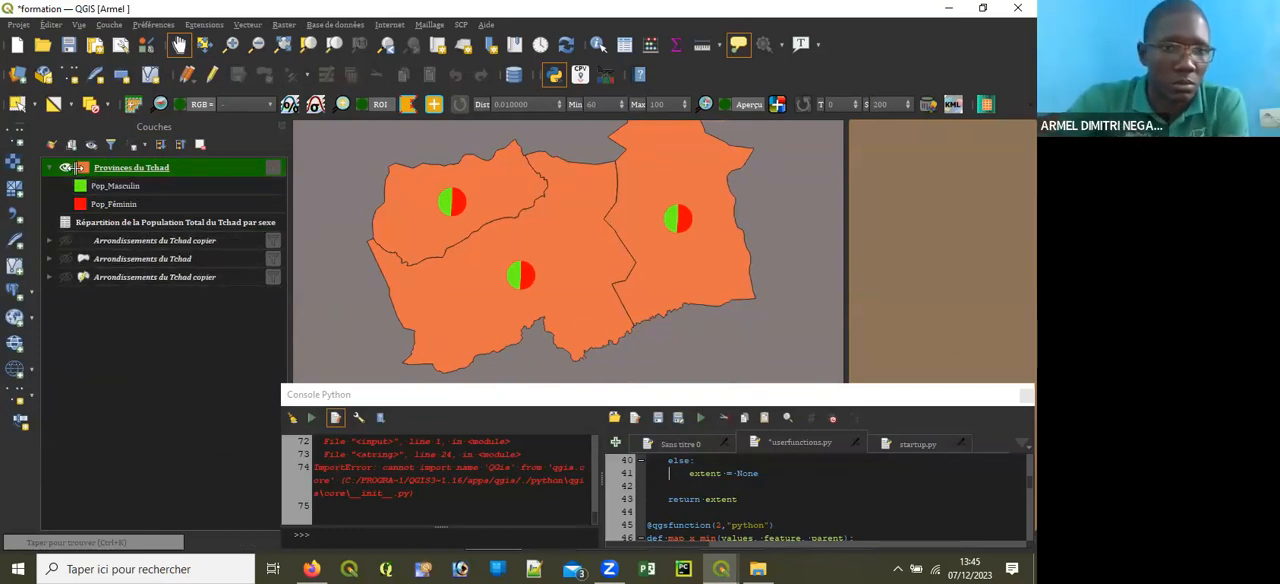
{"action": "double_click", "coordinate": [222, 222]}
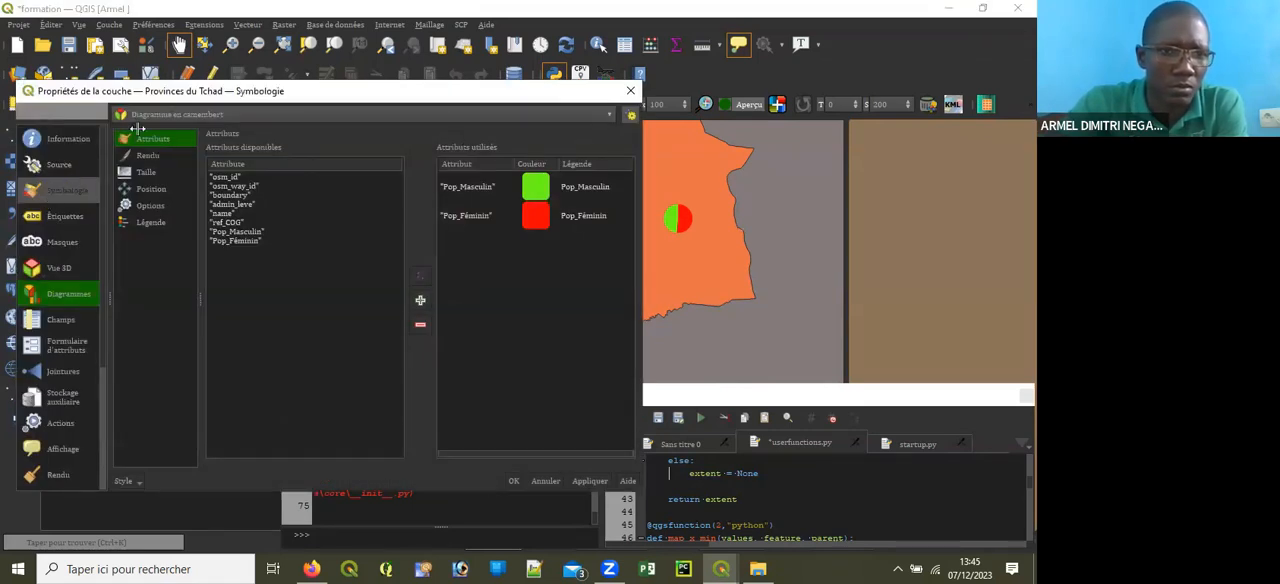
{"action": "left_click", "coordinate": [80, 189]}
{"action": "left_click", "coordinate": [348, 118]}
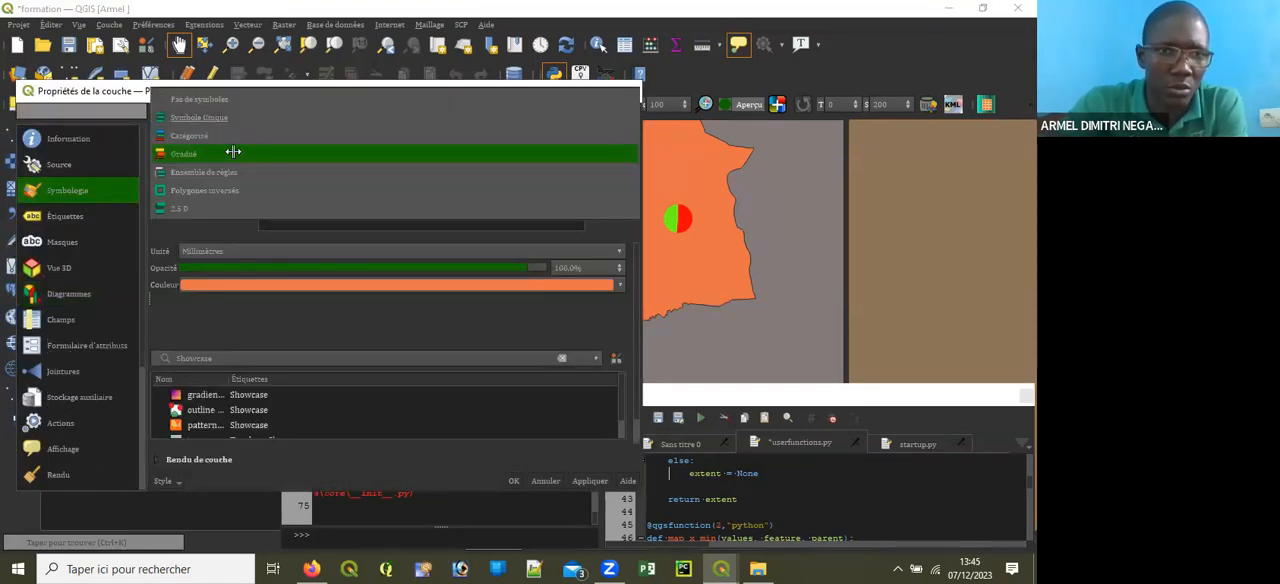
{"action": "left_click", "coordinate": [200, 146]}
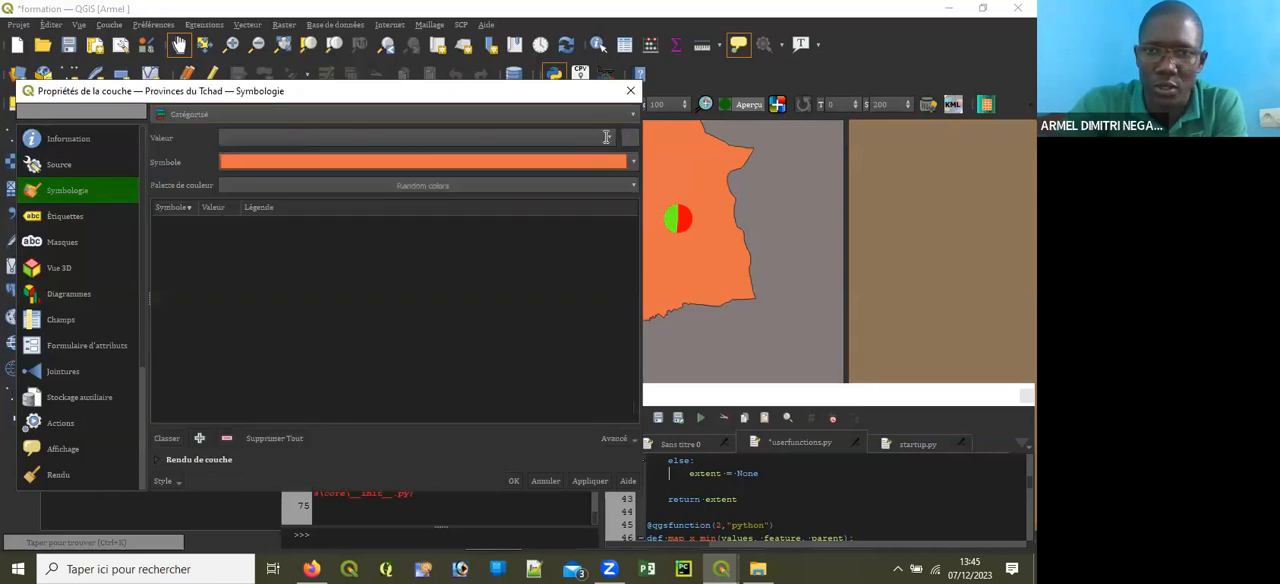
{"action": "left_click", "coordinate": [606, 137]}
{"action": "left_click", "coordinate": [297, 225]}
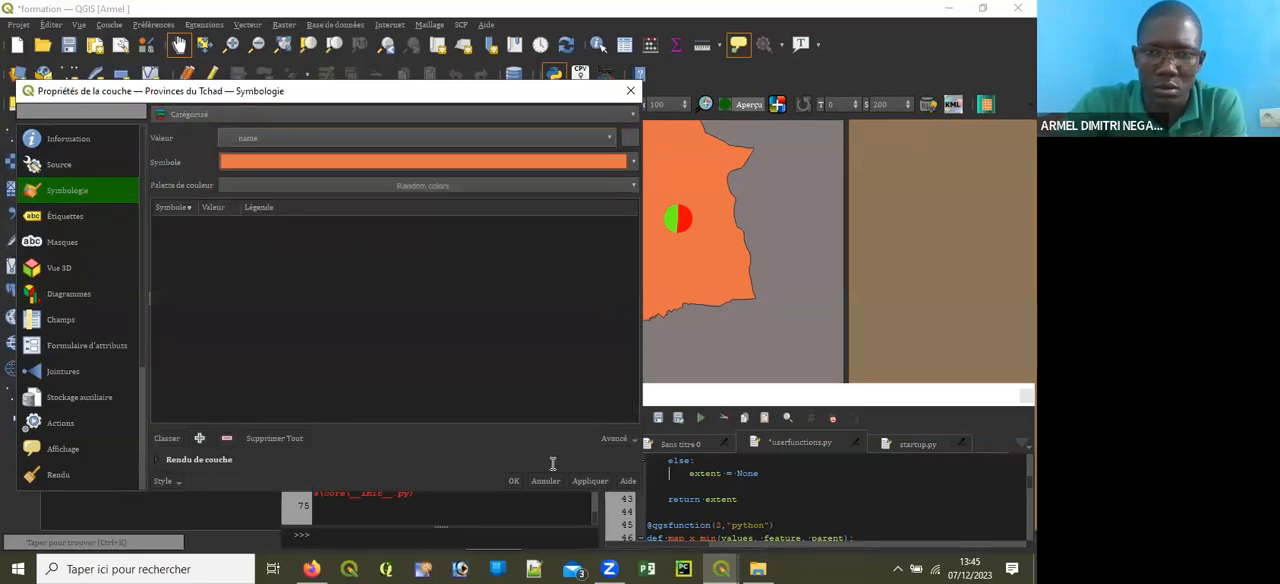
{"action": "left_click", "coordinate": [166, 438]}
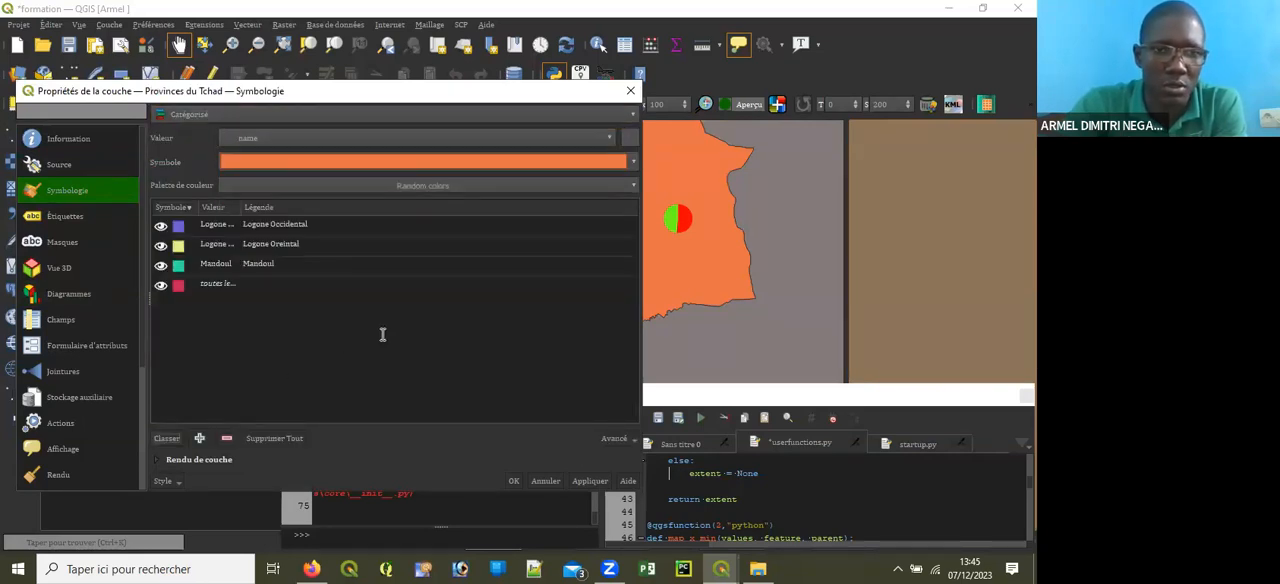
{"action": "left_click", "coordinate": [580, 480]}
{"action": "left_click", "coordinate": [513, 480]}
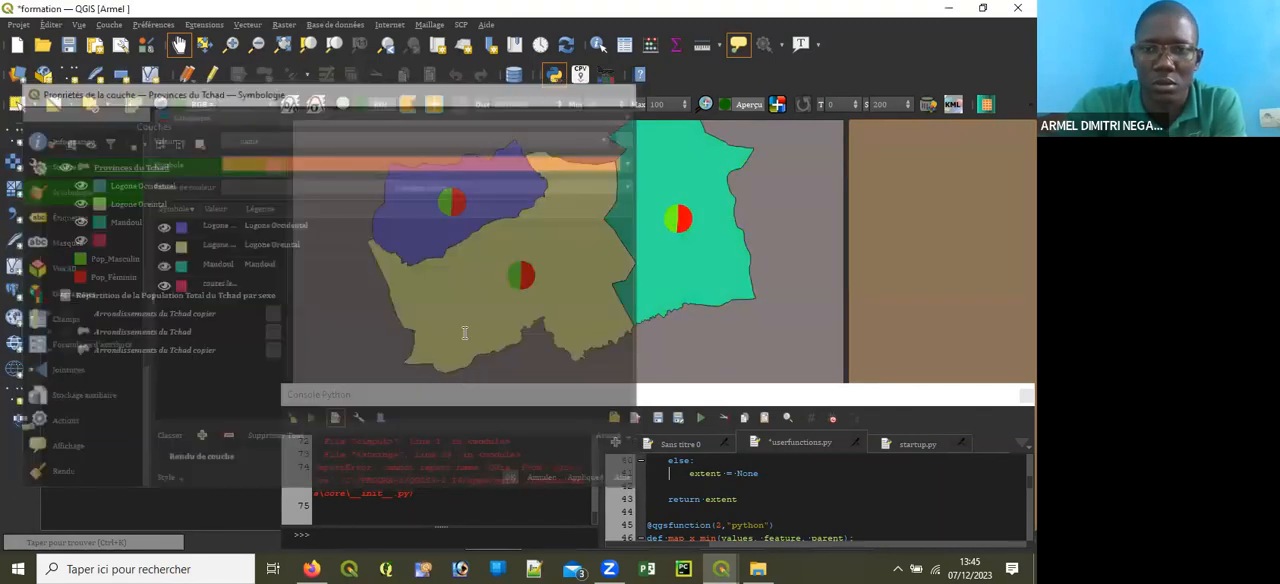
Step: Change the simple fill color of the Logone Oreintal category to a brownish orange
{"action": "left_click_drag", "start_coordinate": [534, 281], "coordinate": [539, 259]}
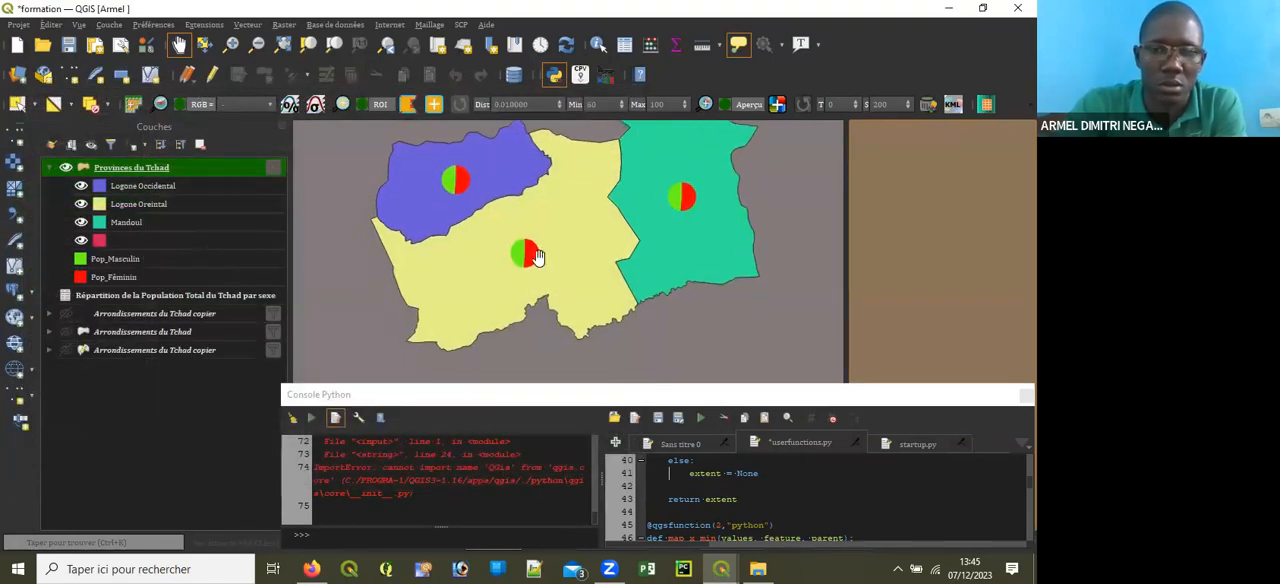
{"action": "left_click", "coordinate": [161, 204]}
{"action": "double_click", "coordinate": [180, 205]}
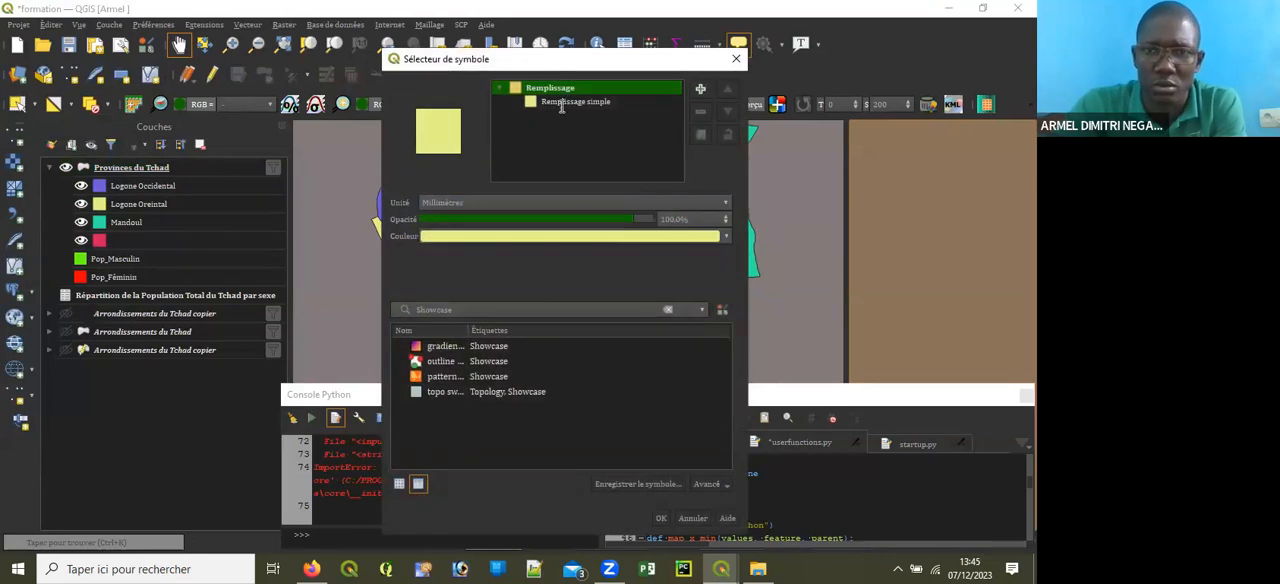
{"action": "left_click", "coordinate": [565, 102]}
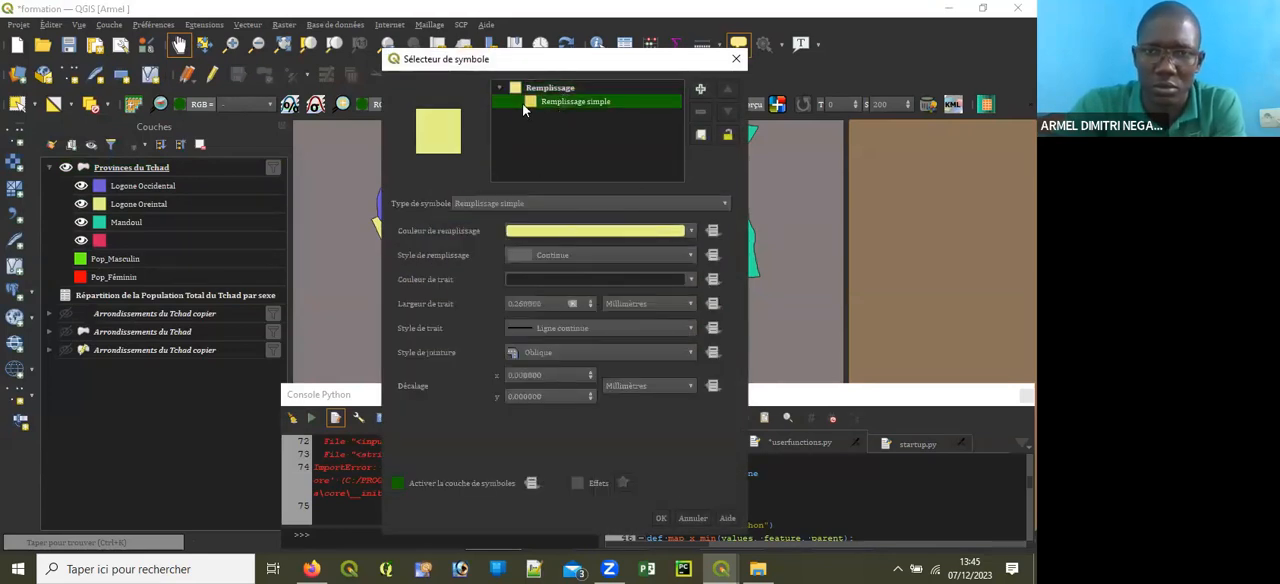
{"action": "left_click", "coordinate": [691, 231]}
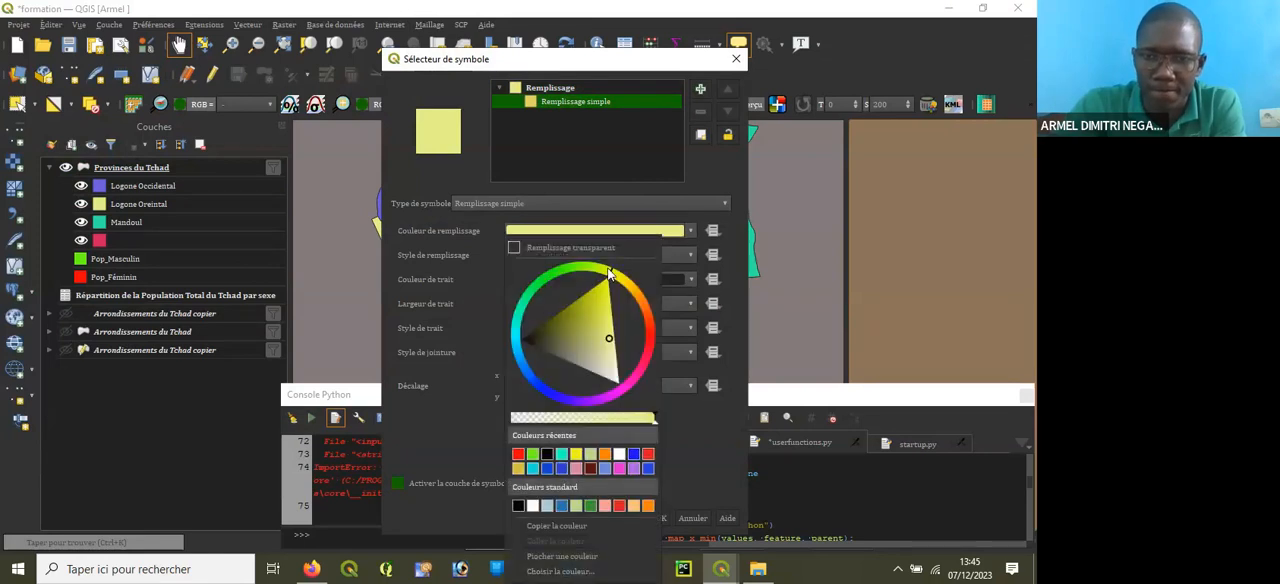
{"action": "left_click_drag", "start_coordinate": [614, 276], "coordinate": [635, 293]}
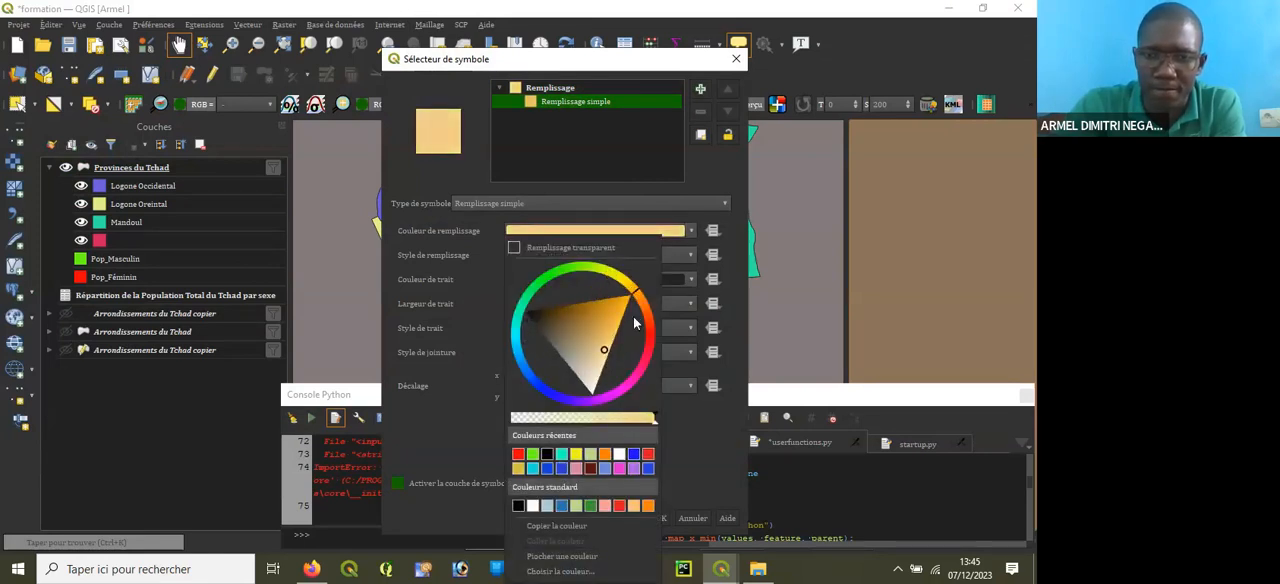
{"action": "left_click_drag", "start_coordinate": [606, 345], "coordinate": [597, 319]}
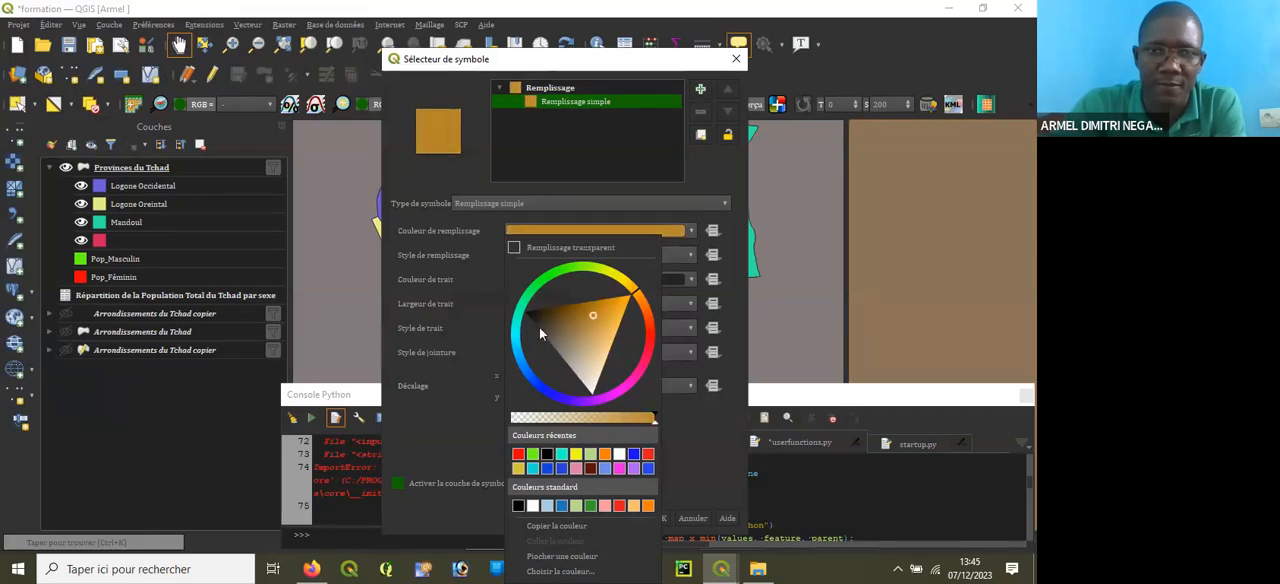
{"action": "left_click", "coordinate": [480, 324]}
{"action": "left_click", "coordinate": [660, 518]}
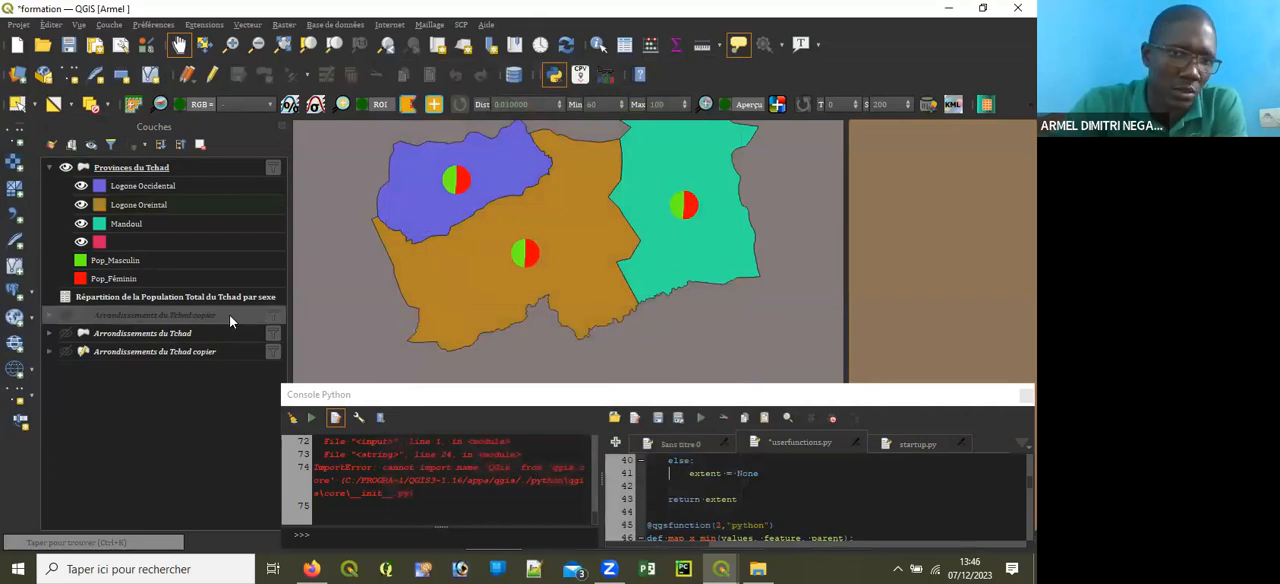
Step: Change the simple fill color of the Mandoul category to a muted grey-green
{"action": "left_click_drag", "start_coordinate": [549, 286], "coordinate": [440, 324]}
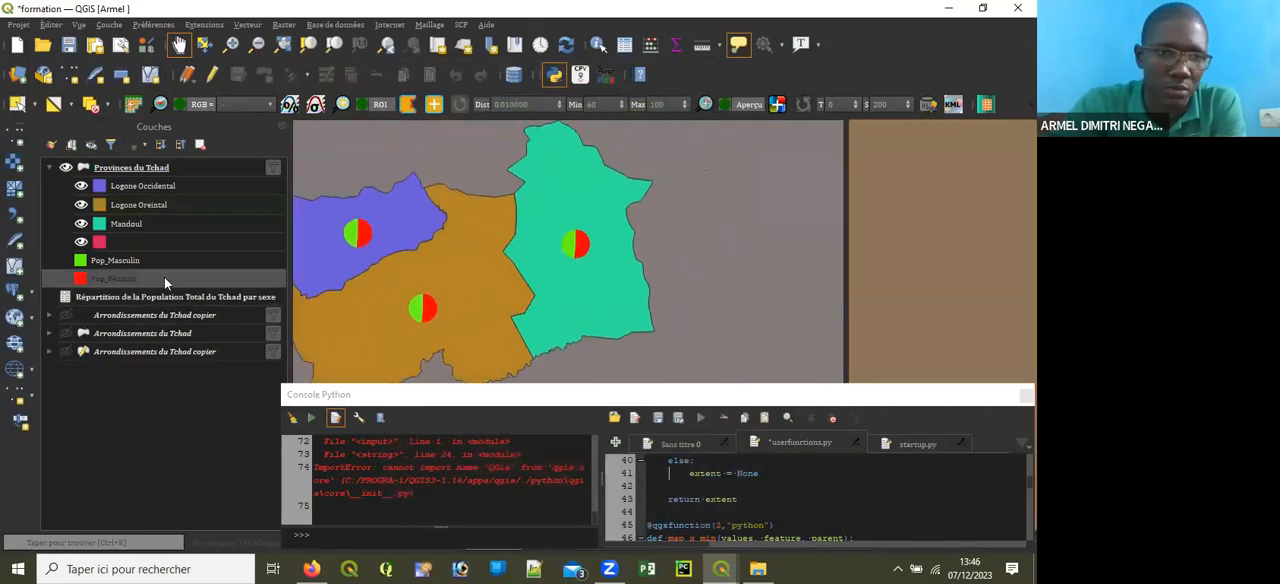
{"action": "double_click", "coordinate": [136, 230]}
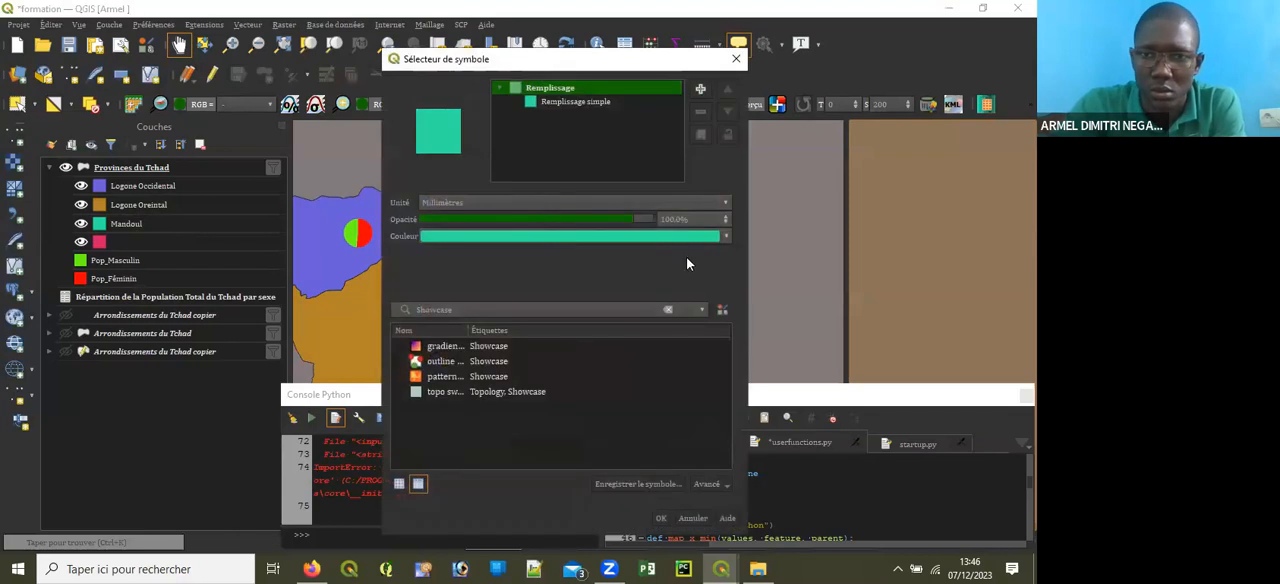
{"action": "left_click", "coordinate": [580, 102]}
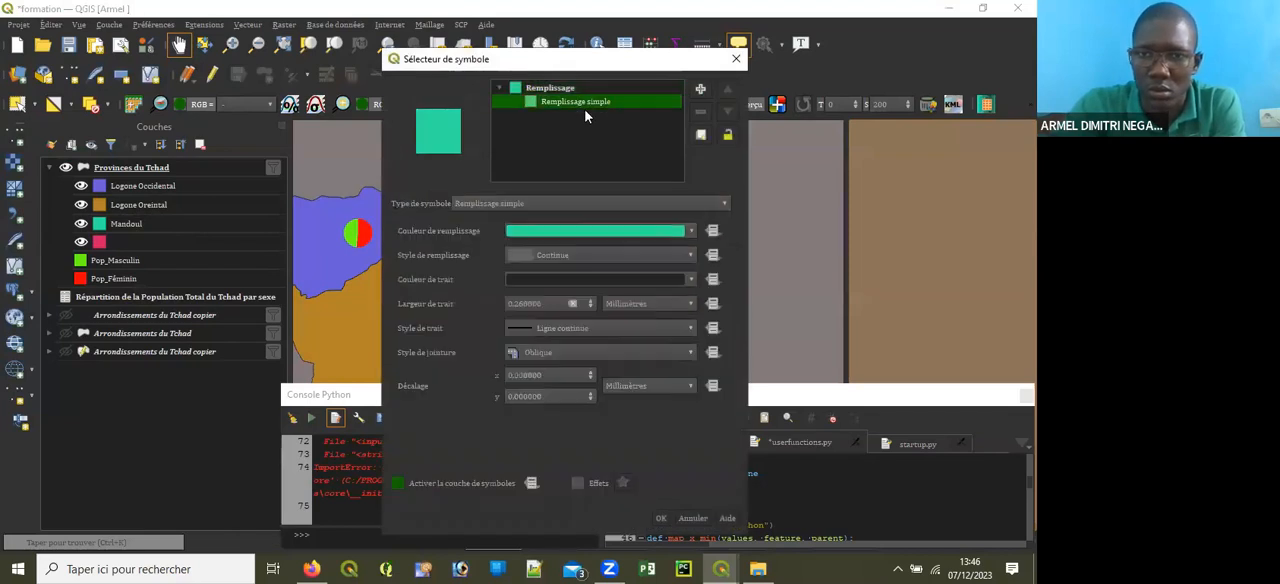
{"action": "left_click", "coordinate": [690, 232]}
{"action": "mouse_move", "coordinate": [527, 314]}
{"action": "left_mouse_down"}
{"action": "mouse_move", "coordinate": [539, 287]}
{"action": "mouse_move", "coordinate": [563, 349]}
{"action": "mouse_move", "coordinate": [588, 355]}
{"action": "left_mouse_up"}
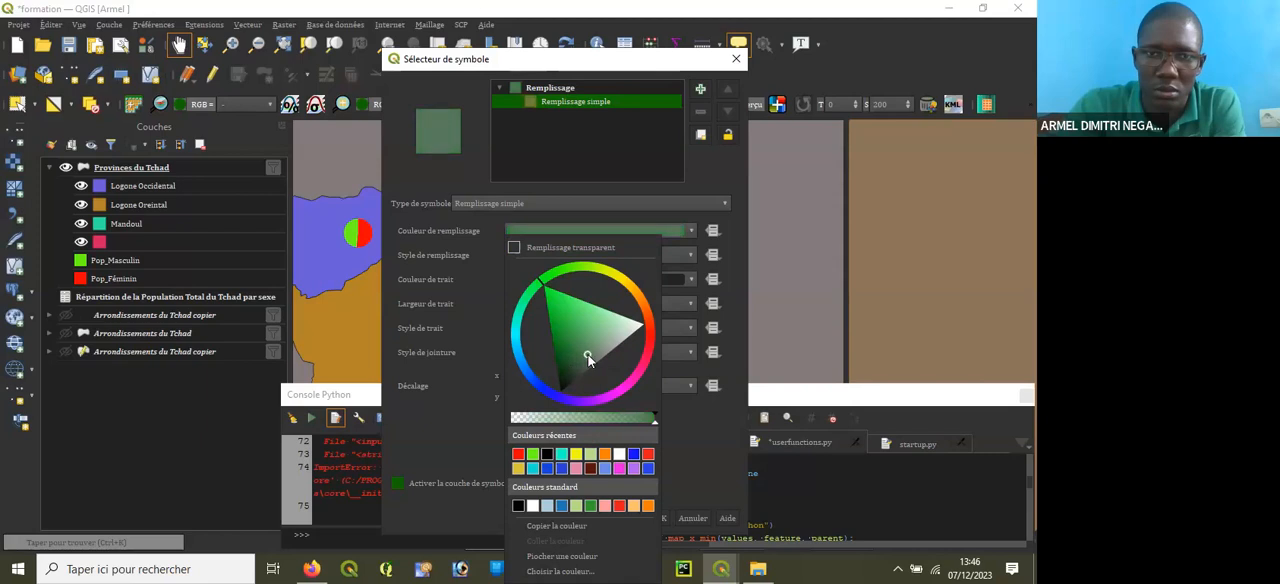
{"action": "left_click", "coordinate": [418, 404]}
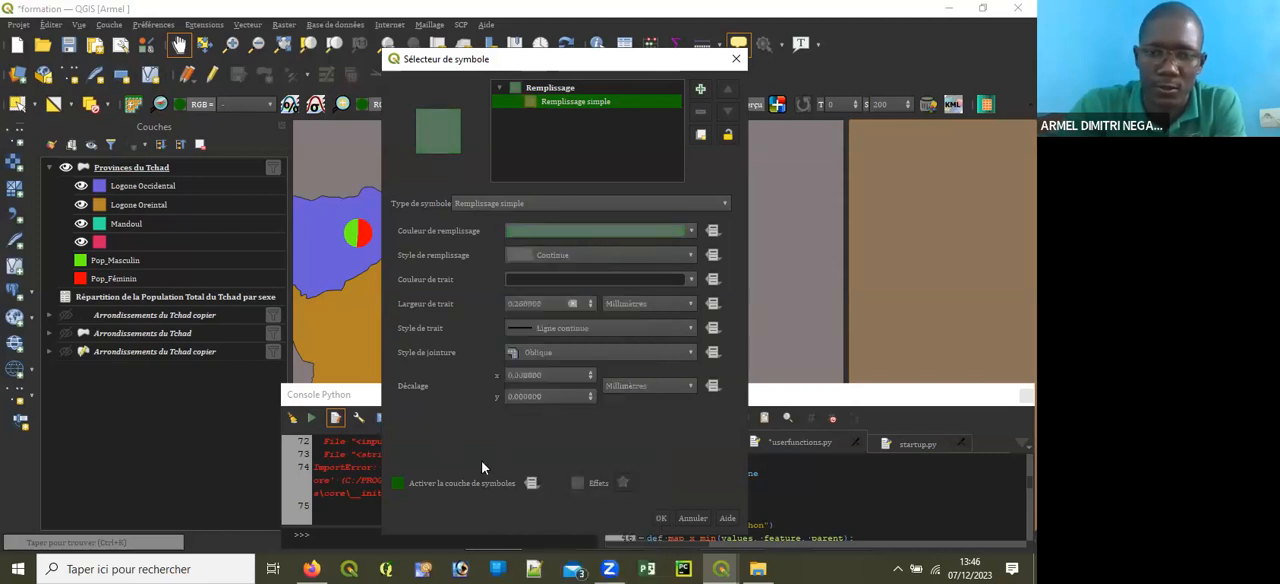
{"action": "left_click", "coordinate": [658, 518]}
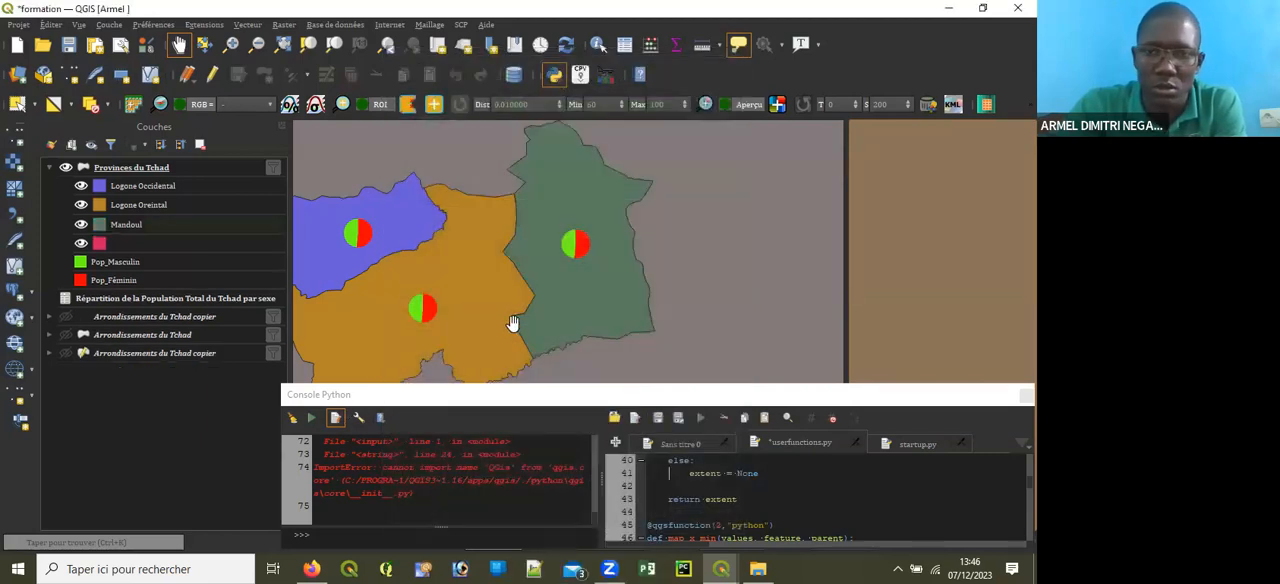
Step: Duplicate the Provinces du Tchad layer
{"action": "scroll", "coordinate": [514, 323], "scroll_direction": "down", "scroll_amount": 2}
{"action": "left_click_drag", "start_coordinate": [608, 304], "coordinate": [607, 289]}
{"action": "left_click_drag", "start_coordinate": [517, 303], "coordinate": [528, 323]}
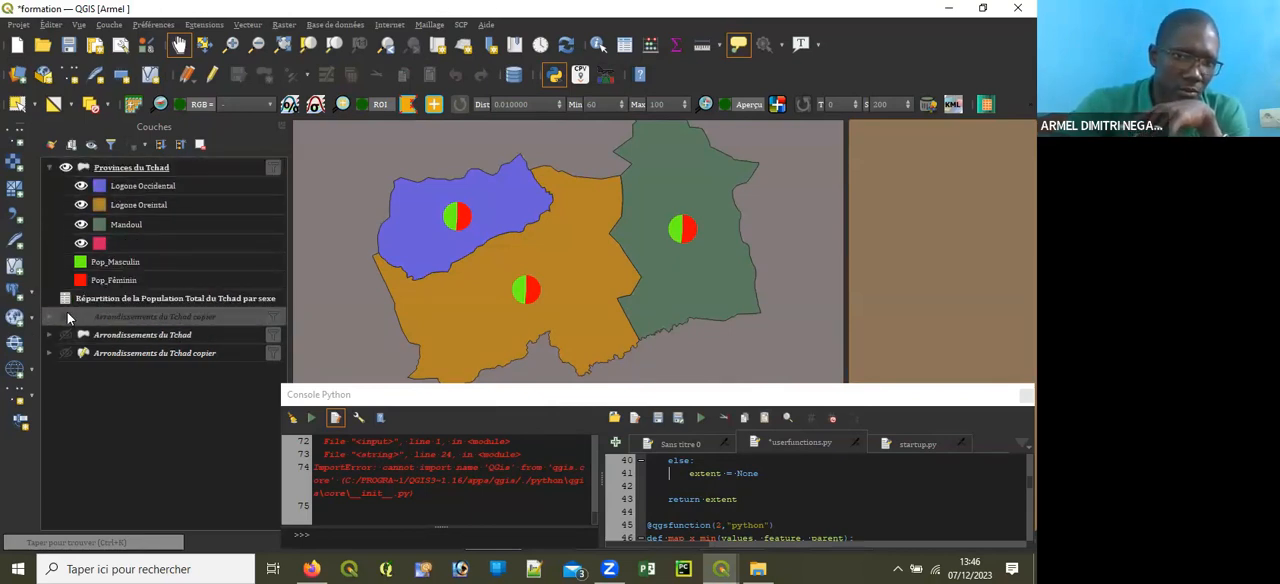
{"action": "left_click", "coordinate": [126, 170]}
{"action": "right_click", "coordinate": [126, 171]}
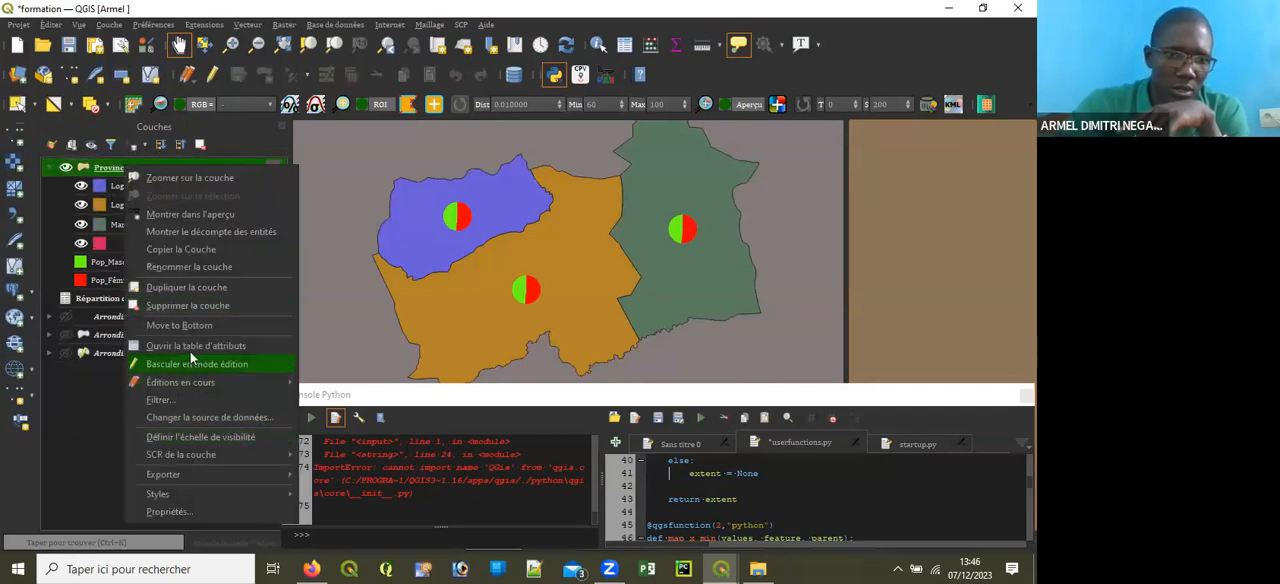
{"action": "left_click", "coordinate": [165, 288]}
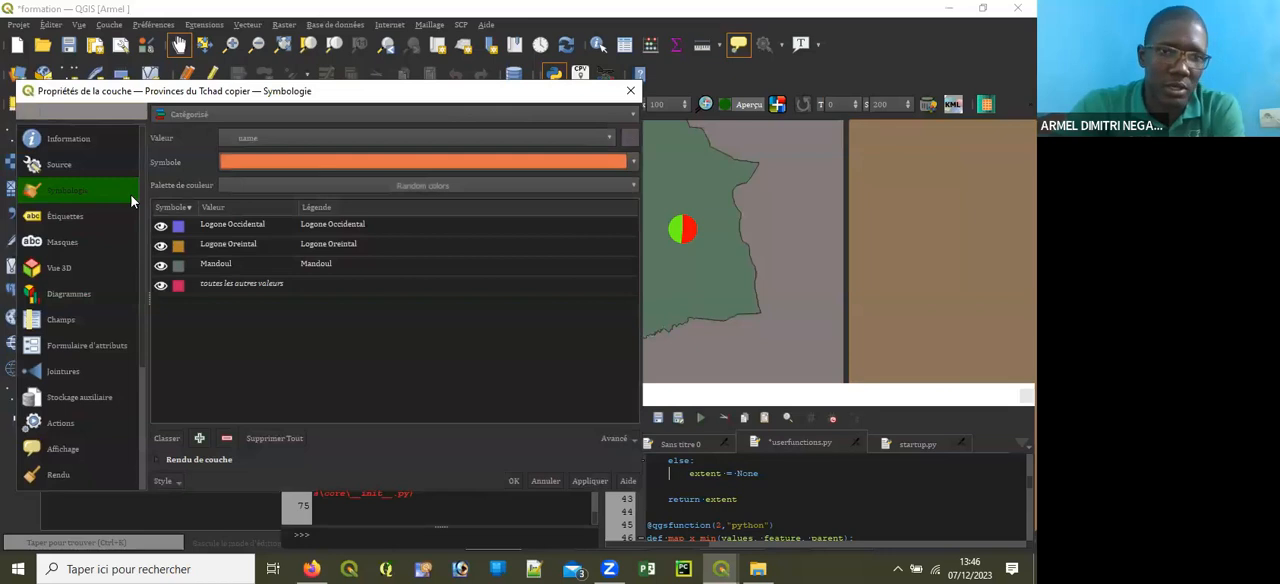
Step: Change the diagram type of the Provinces du Tchad copier layer to Diagramme texte, apply it, and confirm the layer properties
{"action": "left_click", "coordinate": [69, 294]}
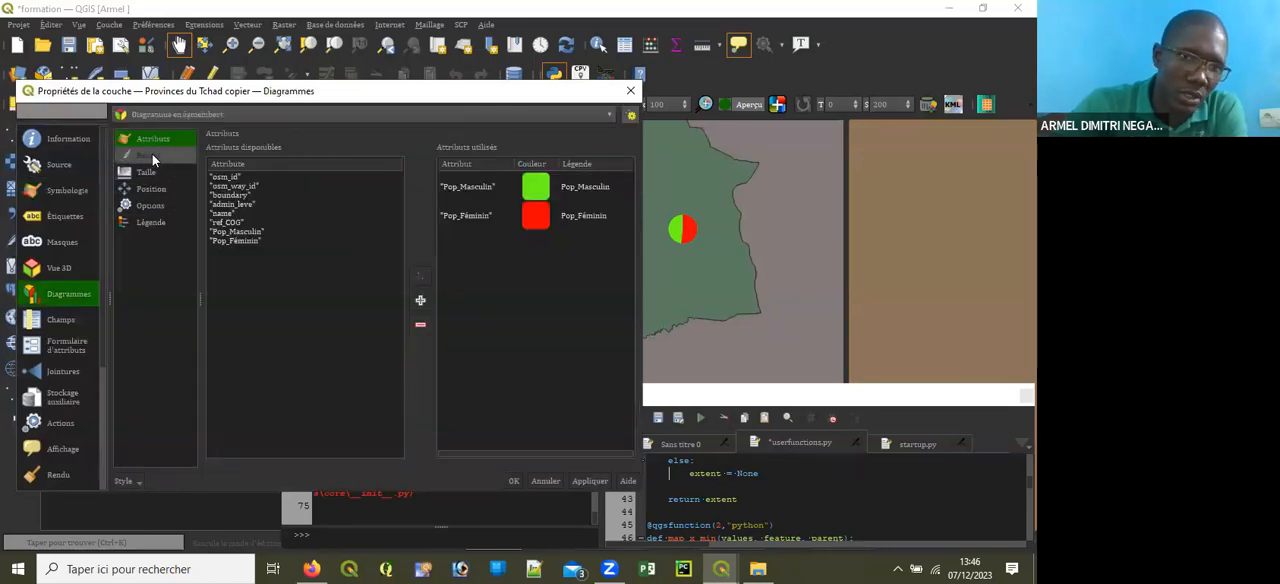
{"action": "left_click", "coordinate": [163, 116]}
{"action": "left_click", "coordinate": [172, 140]}
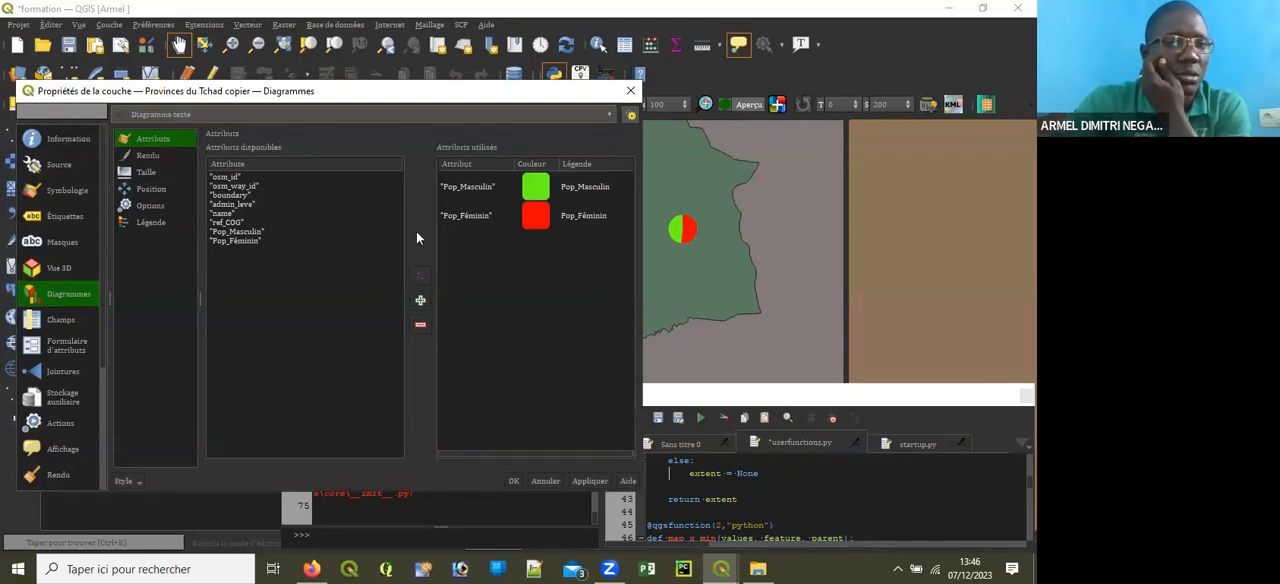
{"action": "left_click", "coordinate": [592, 481]}
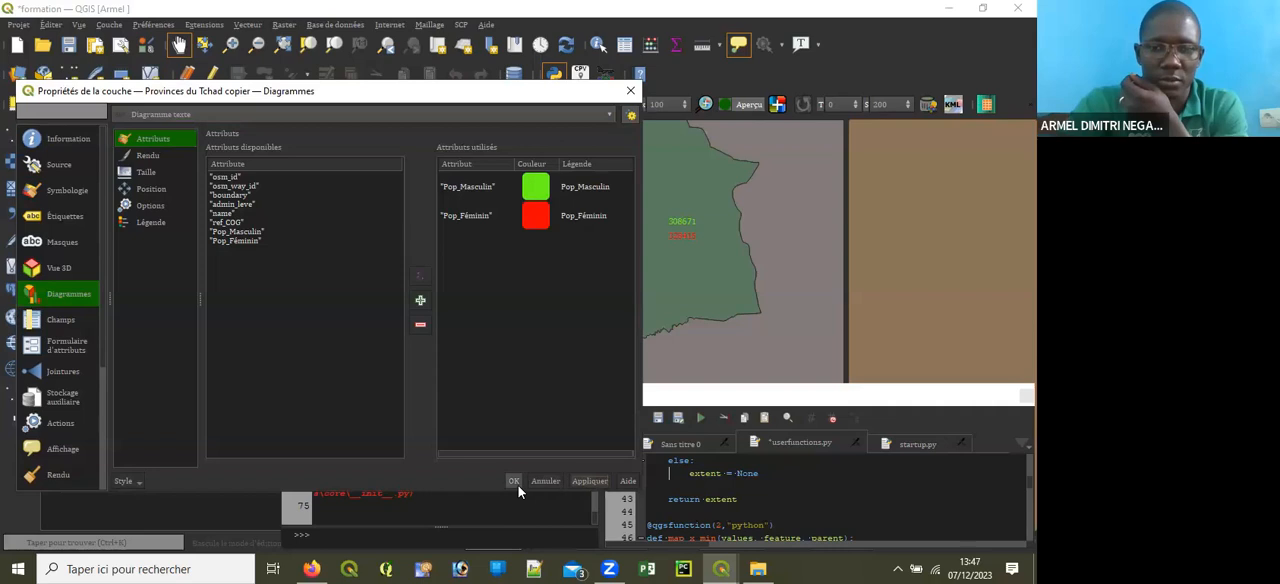
{"action": "left_click", "coordinate": [158, 159]}
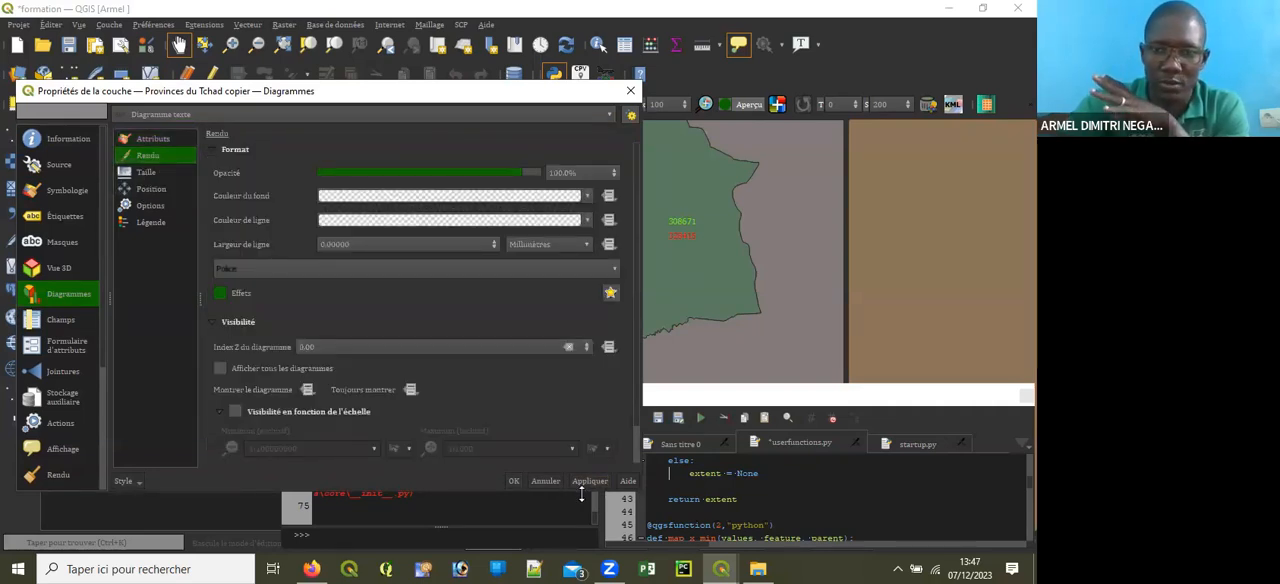
{"action": "left_click", "coordinate": [513, 481]}
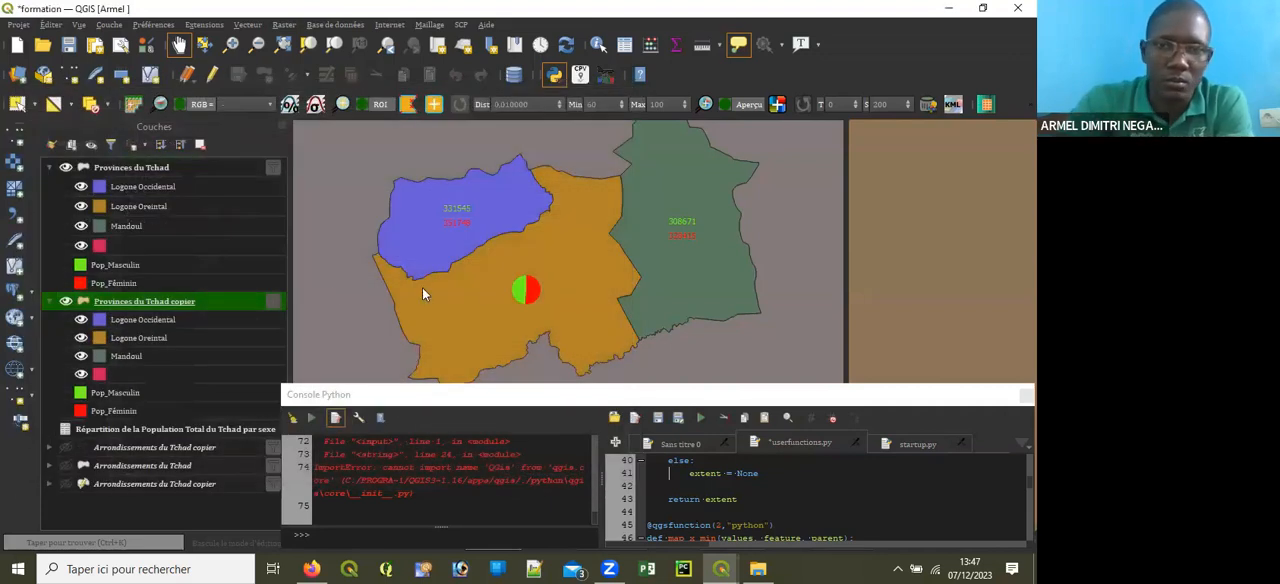
Step: Try placing the copied layer's text diagrams with the Sur le centroïde position and apply it
{"action": "left_click_drag", "start_coordinate": [542, 286], "coordinate": [543, 273]}
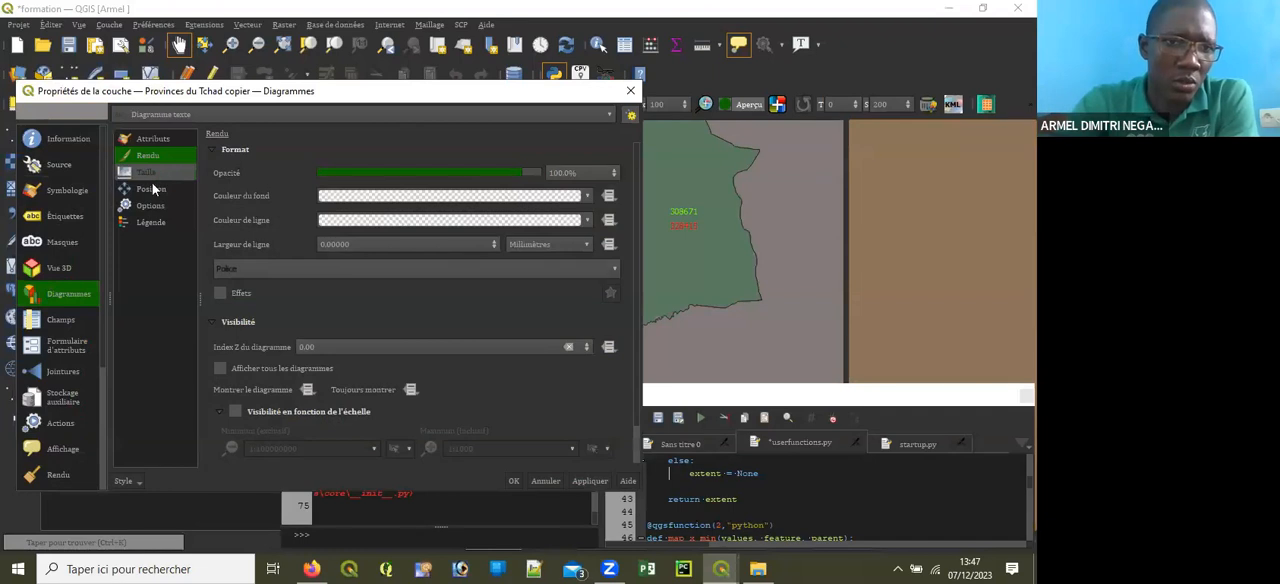
{"action": "left_click", "coordinate": [152, 189]}
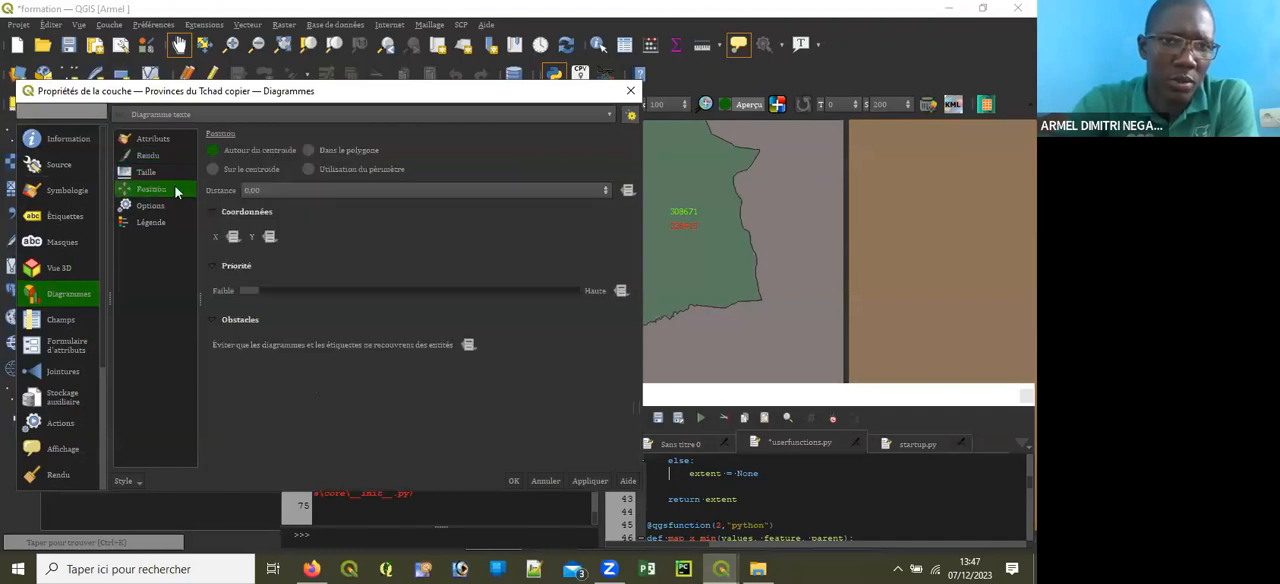
{"action": "left_click", "coordinate": [243, 170]}
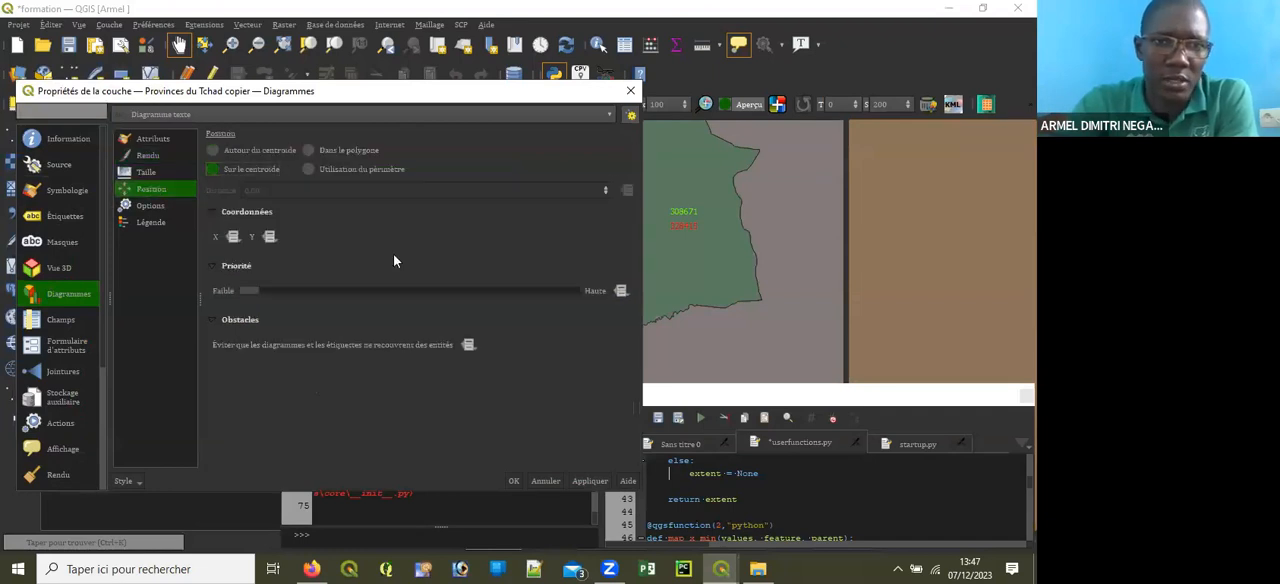
{"action": "left_click", "coordinate": [574, 480]}
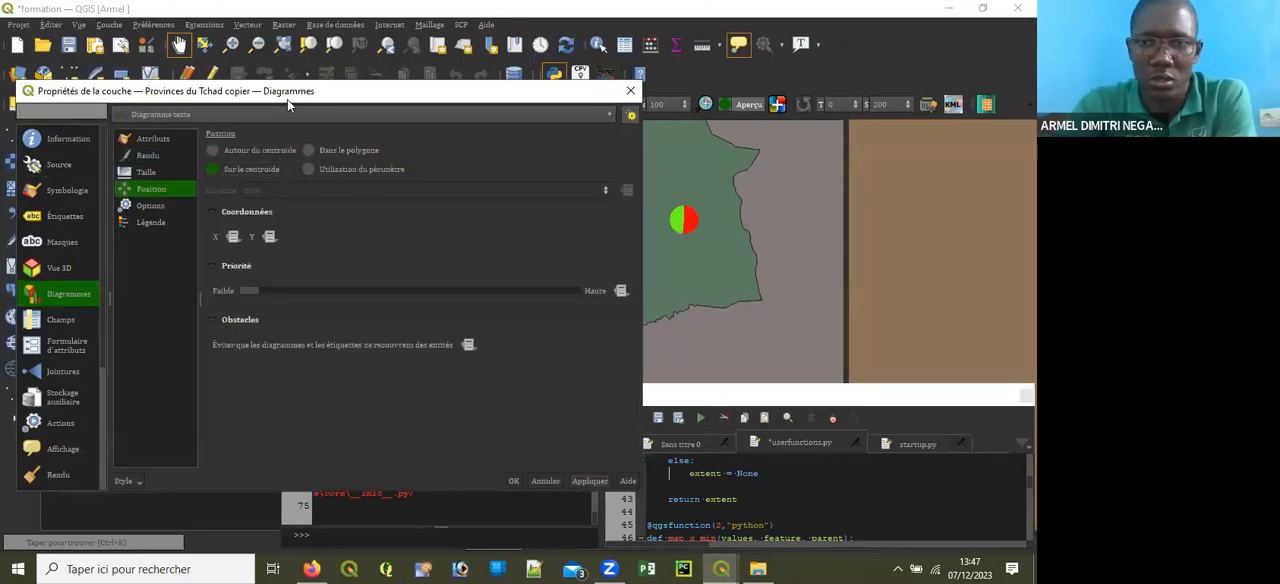
Step: Set the position of the copied layer's text diagrams to Dans le polygone and confirm the layer properties
{"action": "left_click_drag", "start_coordinate": [287, 99], "coordinate": [360, 102]}
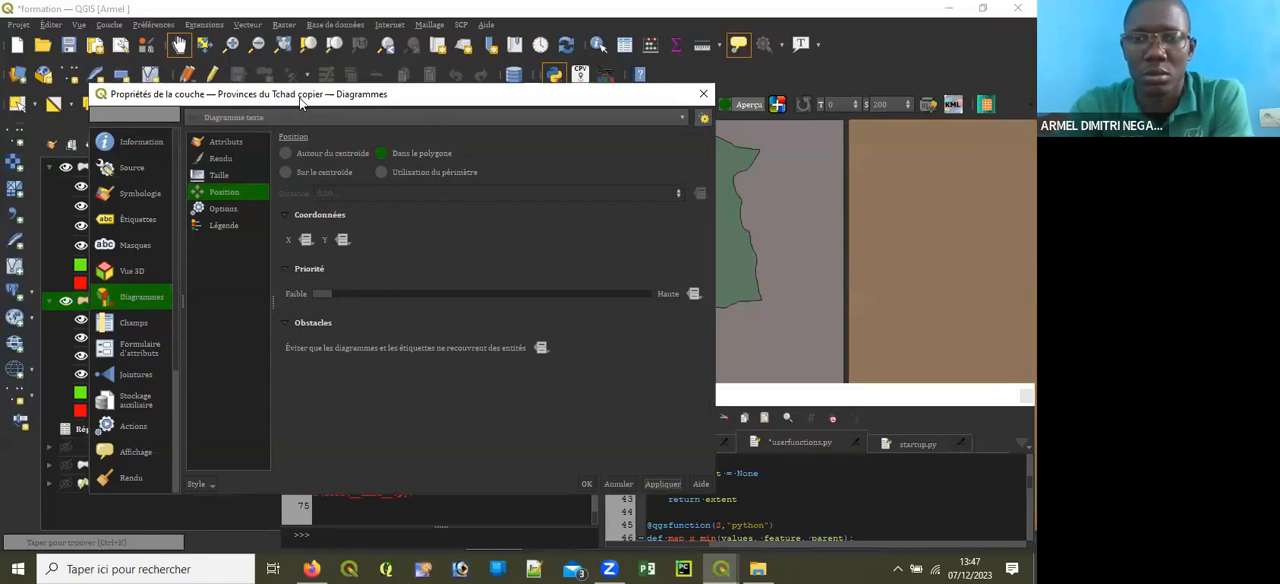
{"action": "left_click_drag", "start_coordinate": [300, 100], "coordinate": [164, 170]}
{"action": "left_click_drag", "start_coordinate": [298, 161], "coordinate": [377, 19]}
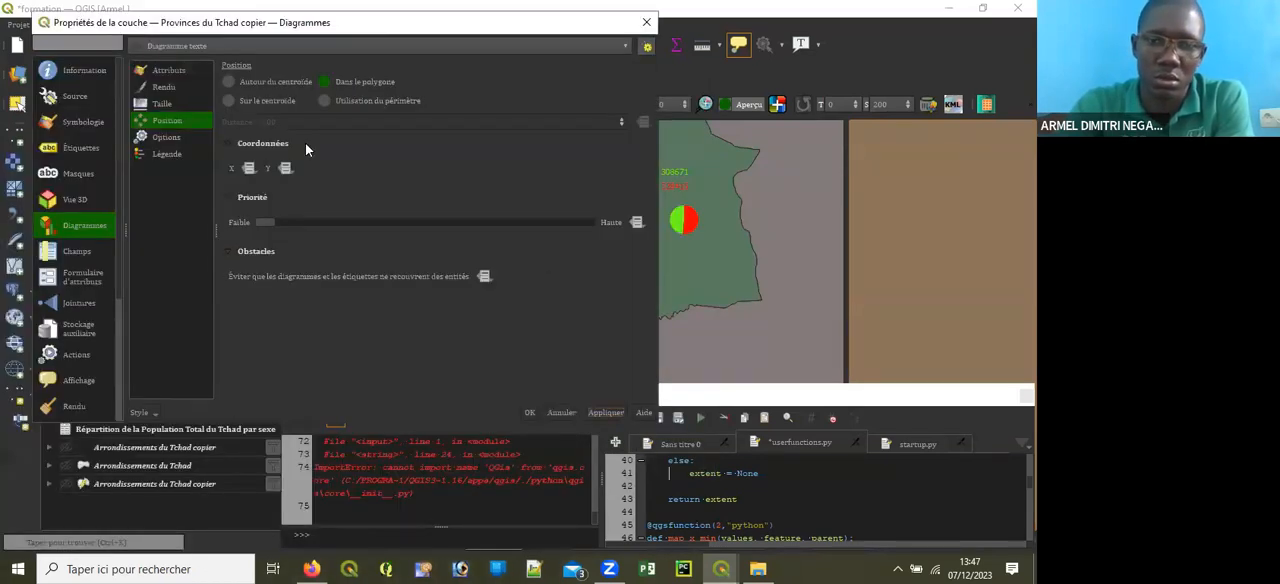
{"action": "left_click", "coordinate": [530, 412]}
{"action": "left_click_drag", "start_coordinate": [603, 274], "coordinate": [583, 256]}
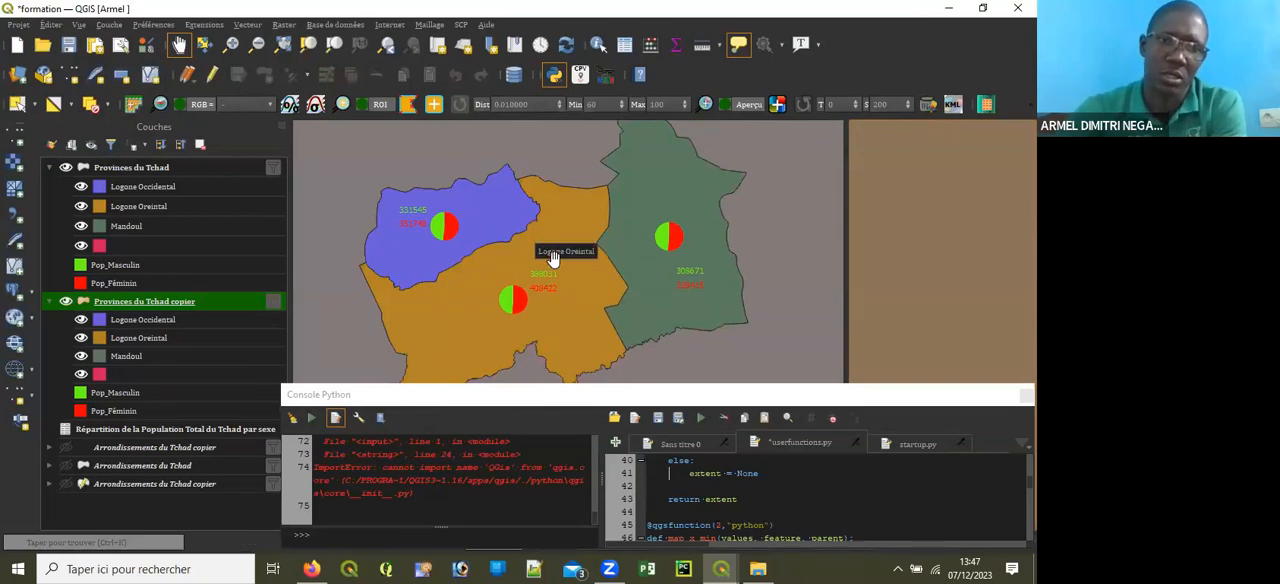
{"action": "left_click_drag", "start_coordinate": [540, 270], "coordinate": [543, 261]}
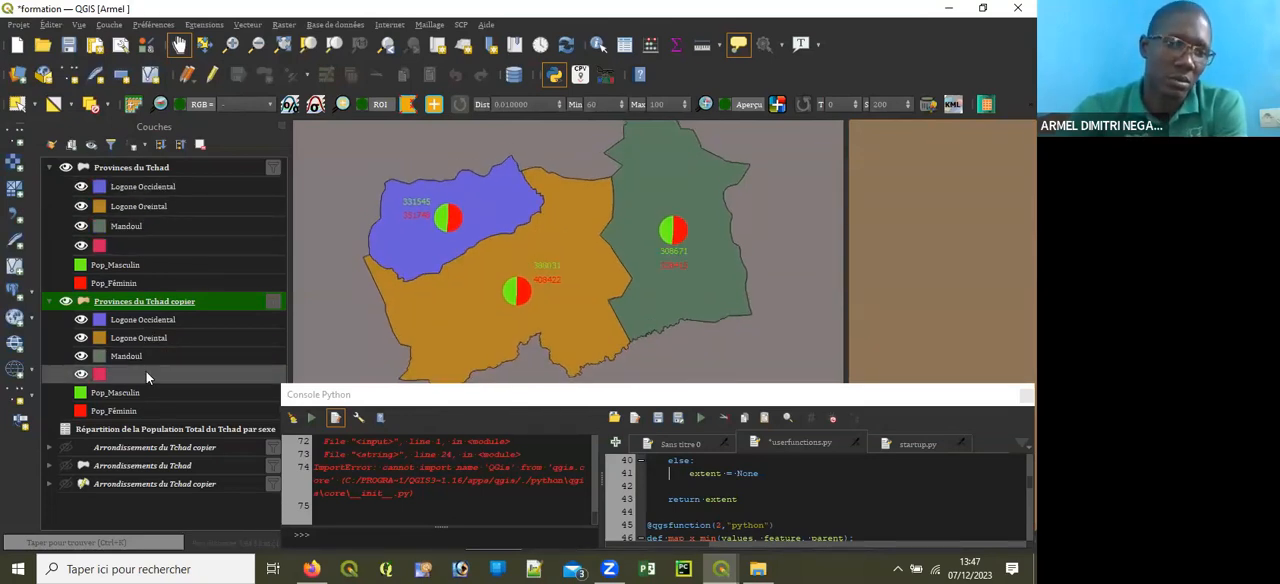
Step: Hide and show Provinces du Tchad copier to compare the map, and collapse the legends of both Provinces du Tchad layers
{"action": "left_click", "coordinate": [65, 301]}
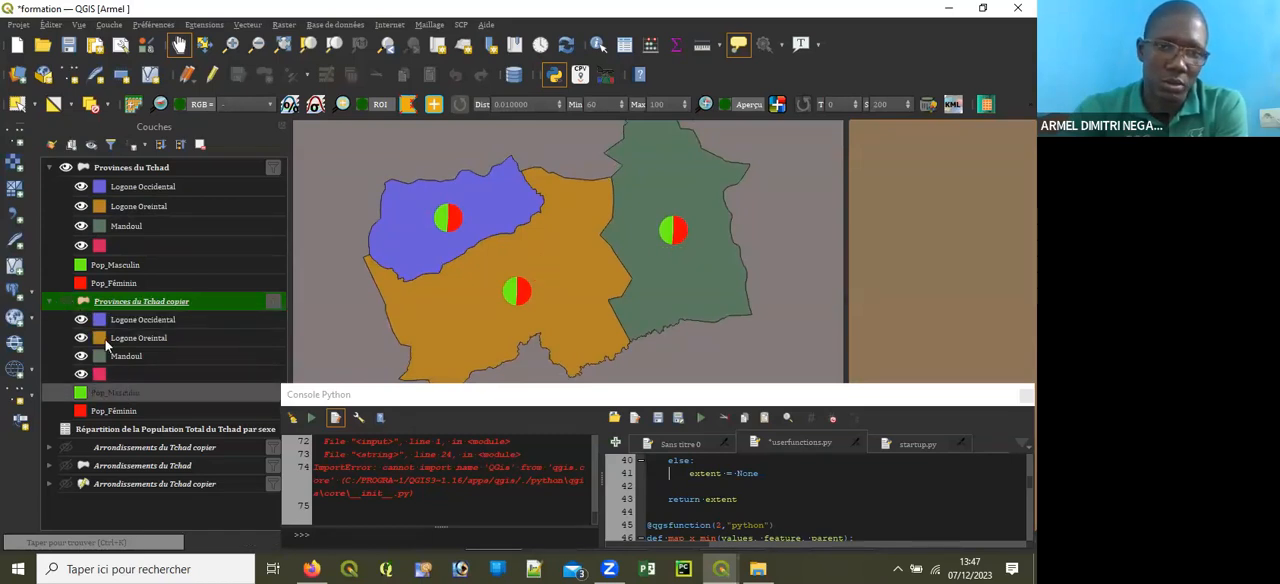
{"action": "left_click", "coordinate": [65, 301]}
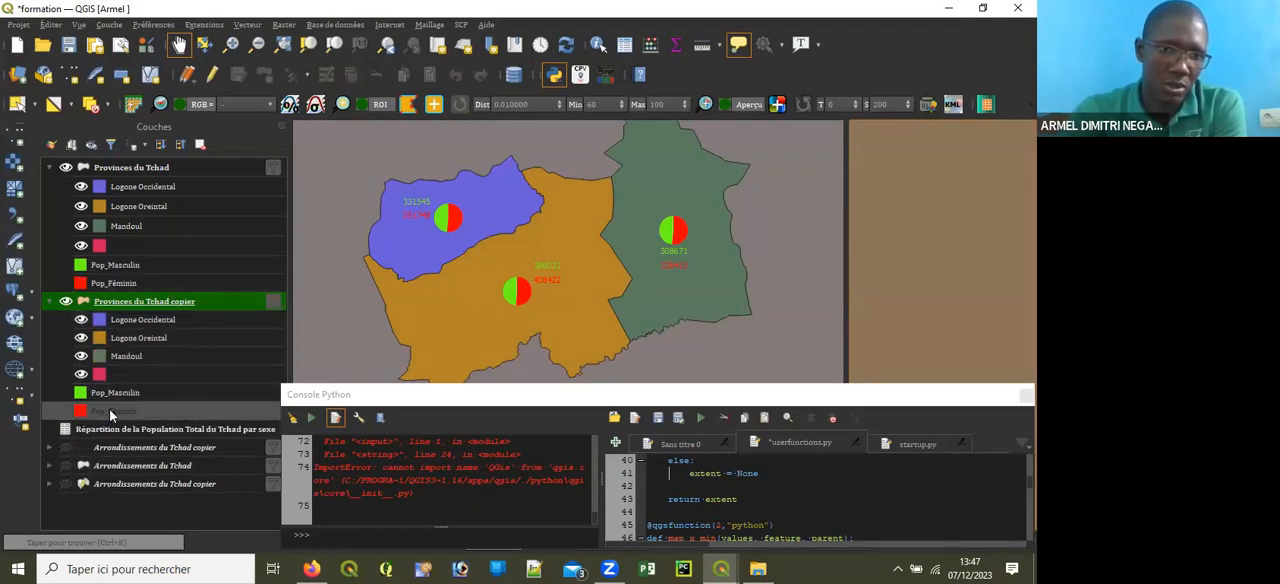
{"action": "left_click", "coordinate": [50, 301]}
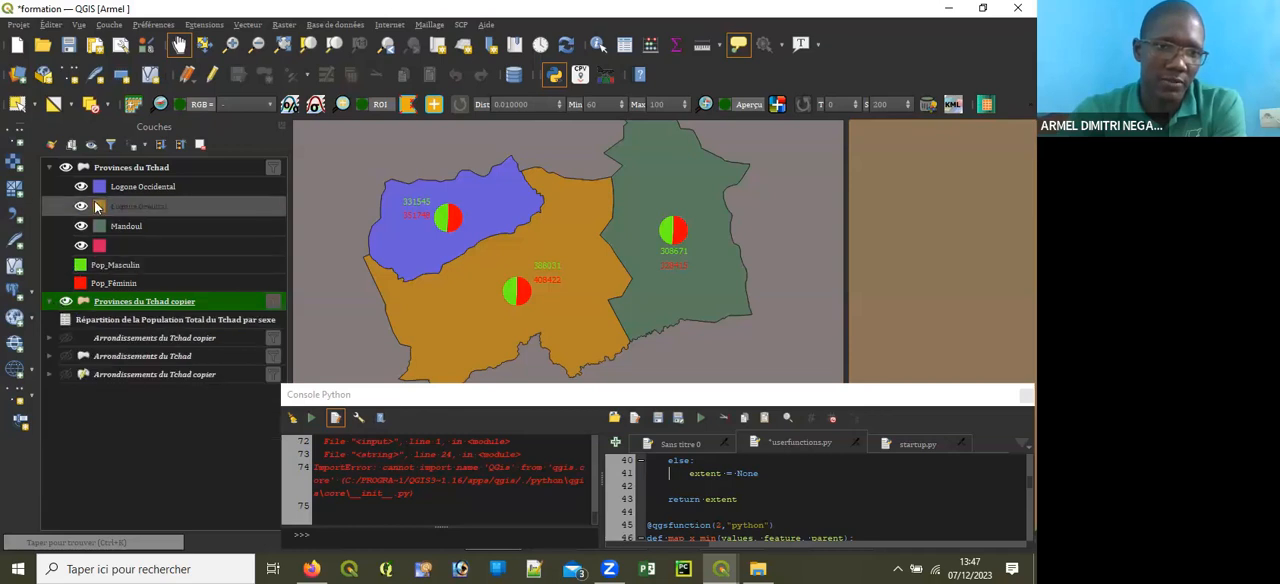
{"action": "left_click", "coordinate": [49, 167]}
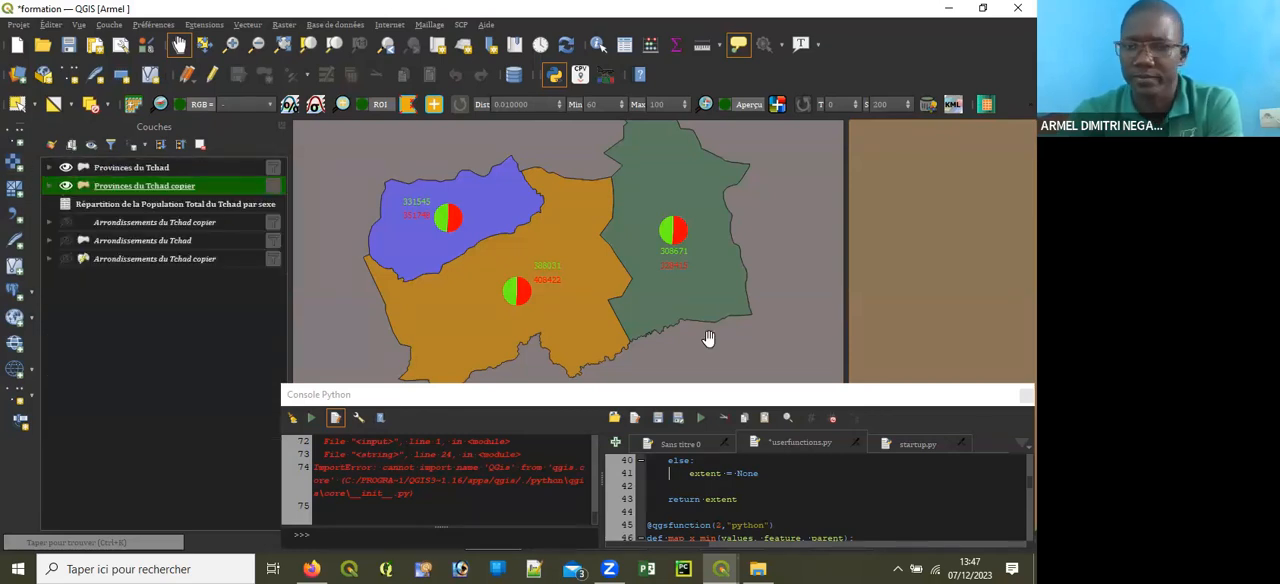
Step: Switch to the Test de mise en page layout and check the map with its pie and text diagrams
{"action": "left_click", "coordinate": [720, 569]}
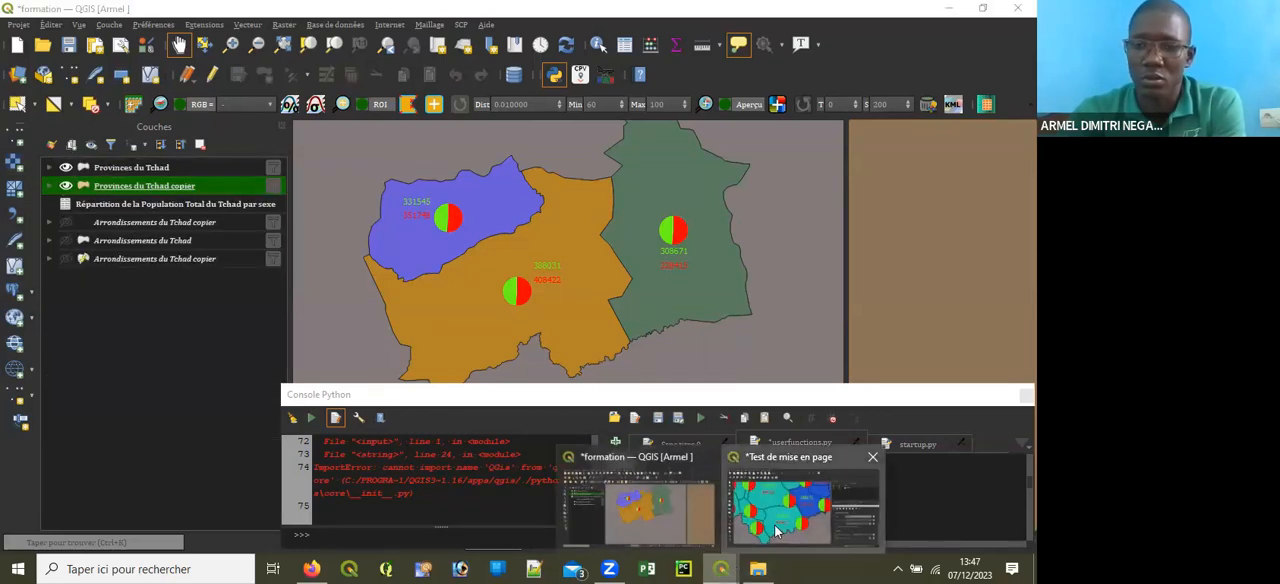
{"action": "left_click", "coordinate": [775, 530]}
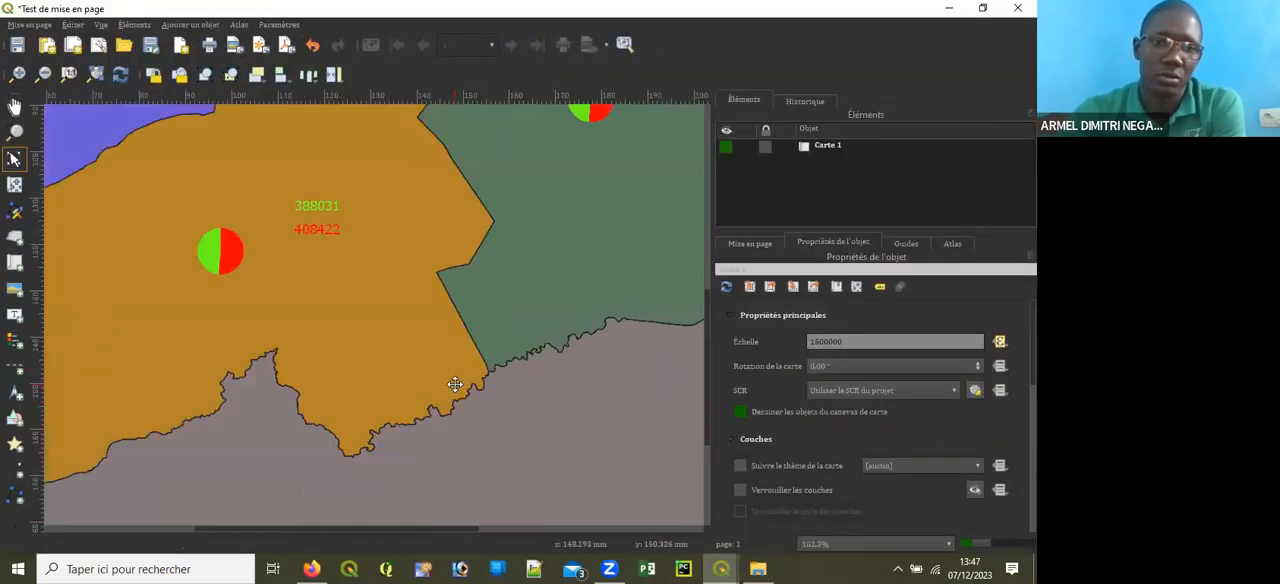
{"action": "scroll", "coordinate": [455, 385], "scroll_direction": "down", "scroll_amount": 1}
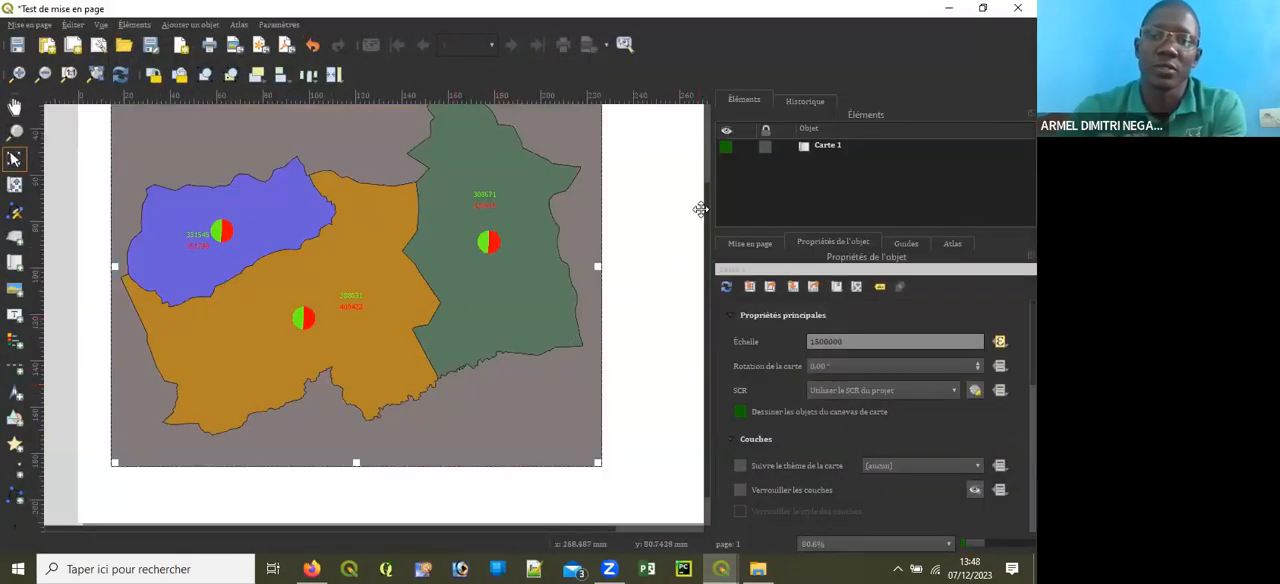
{"action": "mouse_move", "coordinate": [706, 199]}
{"action": "left_mouse_down"}
{"action": "mouse_move", "coordinate": [704, 157]}
{"action": "mouse_move", "coordinate": [700, 194]}
{"action": "left_mouse_up"}
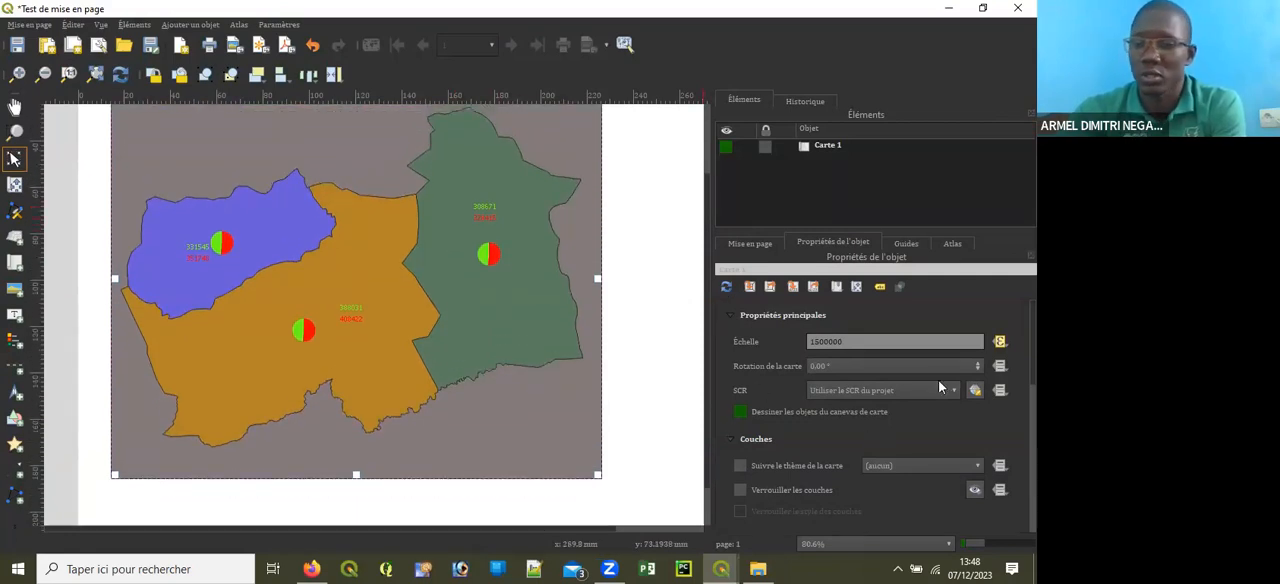
Step: Disable the Arrière-plan of Carte 1 and enable its Cadre in the layout
{"action": "scroll", "coordinate": [870, 410], "scroll_direction": "down", "scroll_amount": 5}
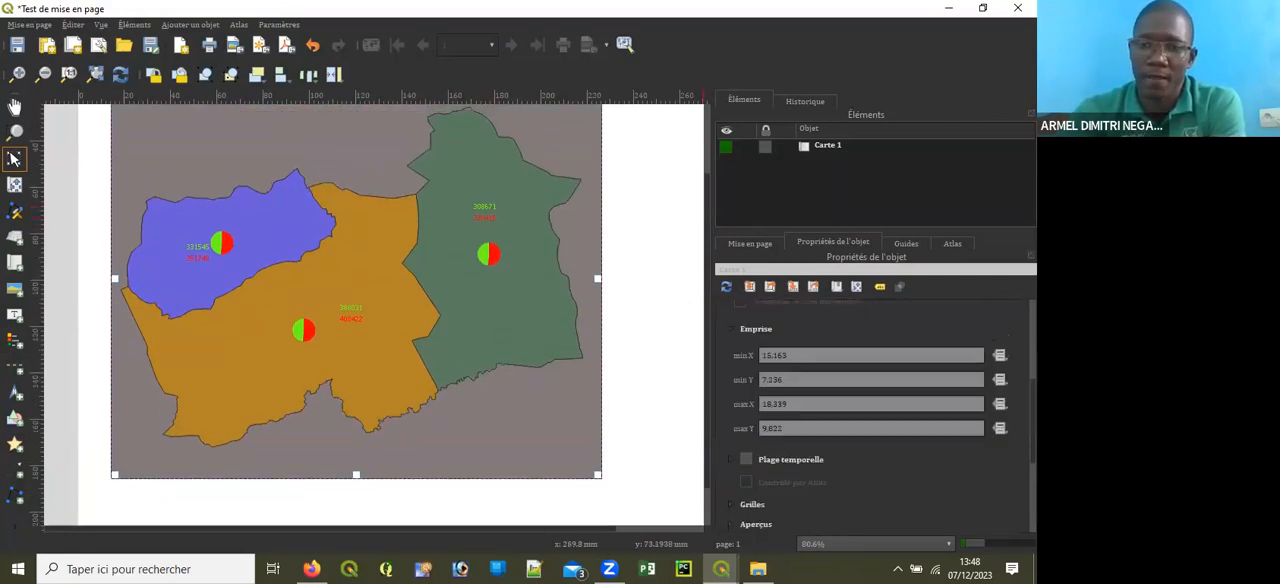
{"action": "scroll", "coordinate": [852, 469], "scroll_direction": "down", "scroll_amount": 5}
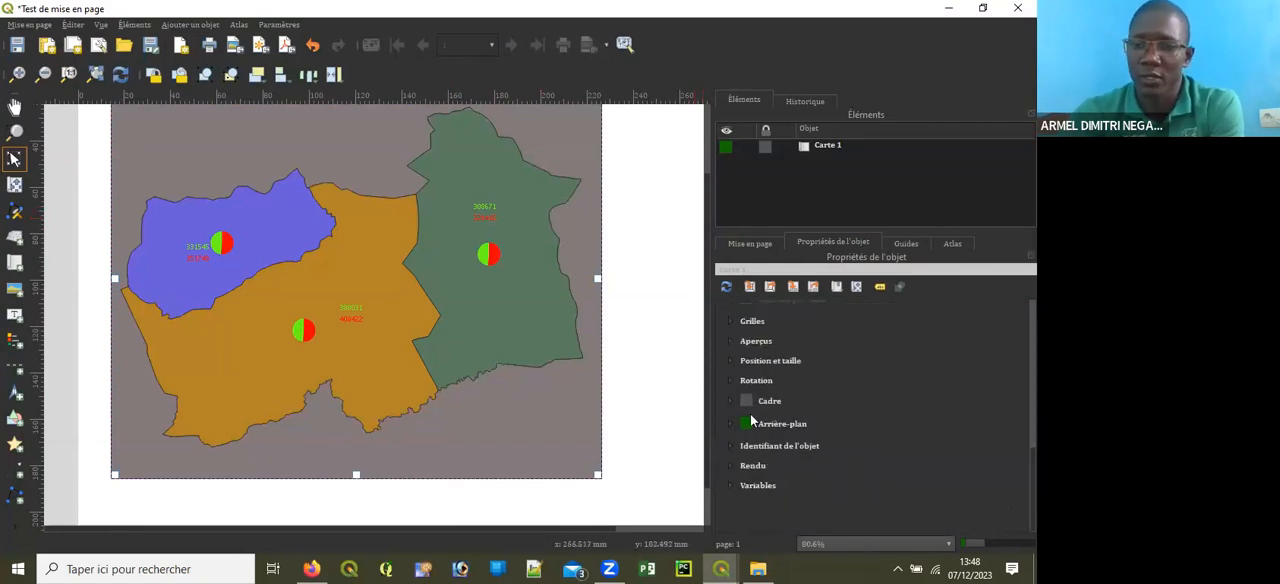
{"action": "left_click", "coordinate": [746, 424]}
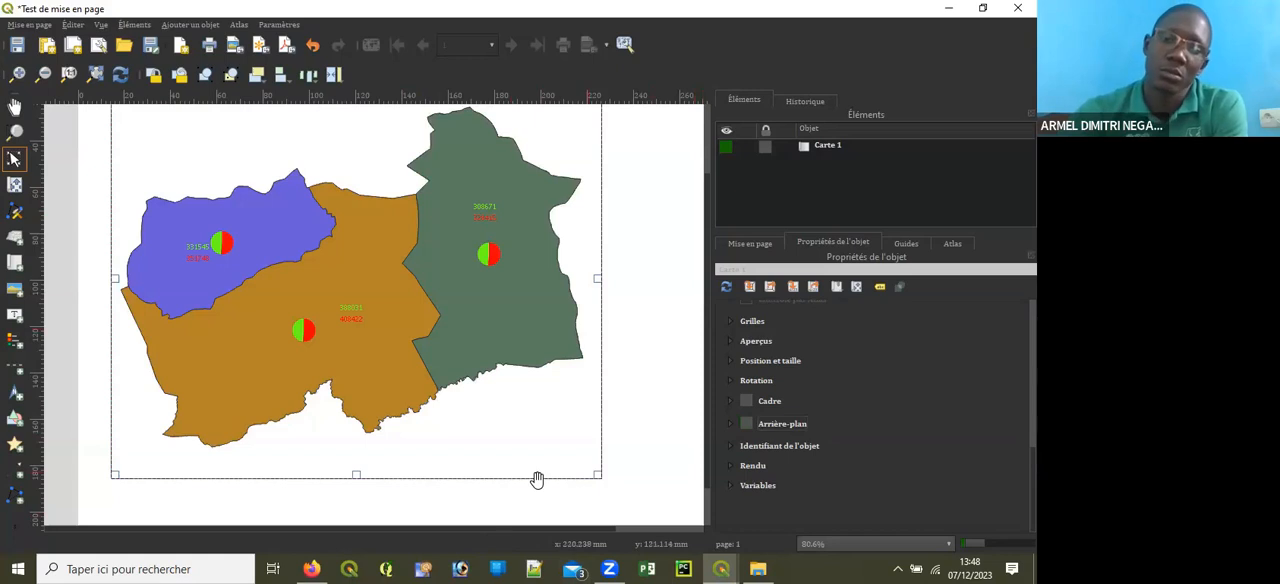
{"action": "left_click", "coordinate": [746, 400]}
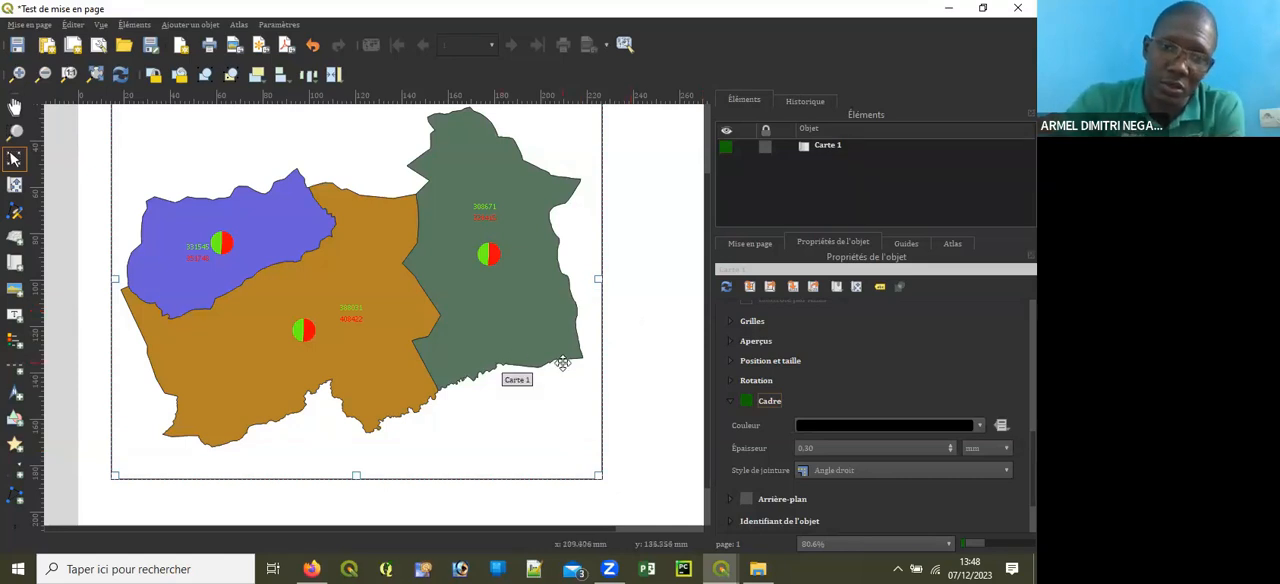
{"action": "scroll", "coordinate": [555, 364], "scroll_direction": "down", "scroll_amount": 2}
{"action": "scroll", "coordinate": [436, 411], "scroll_direction": "up", "scroll_amount": 2}
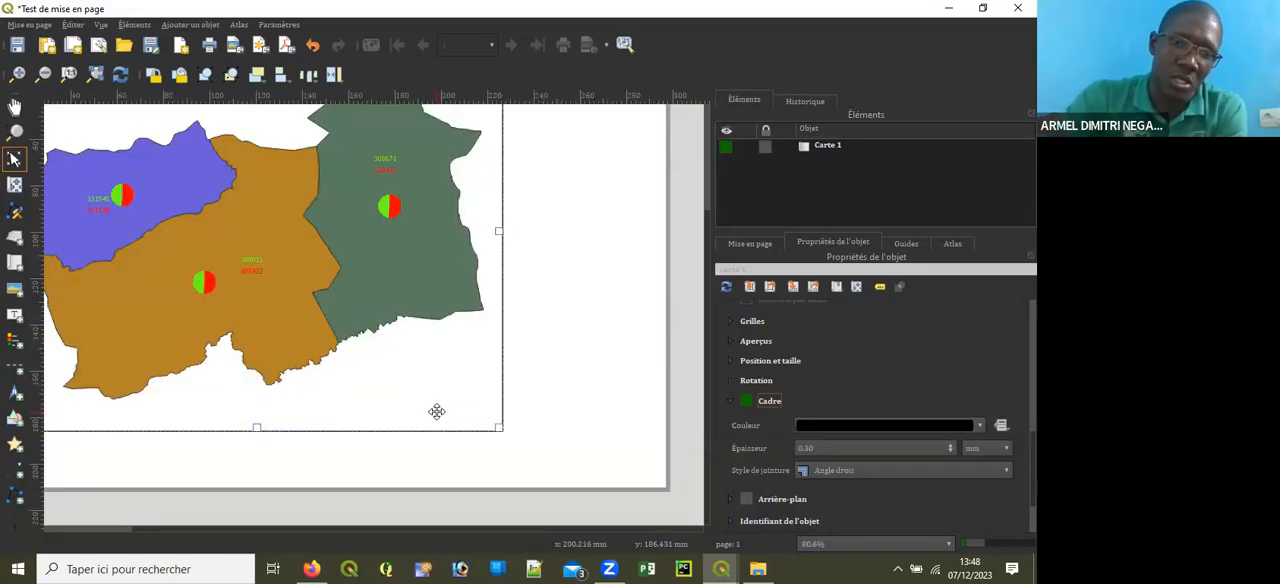
{"action": "scroll", "coordinate": [450, 412], "scroll_direction": "down", "scroll_amount": 1}
{"action": "scroll", "coordinate": [462, 405], "scroll_direction": "up", "scroll_amount": 1}
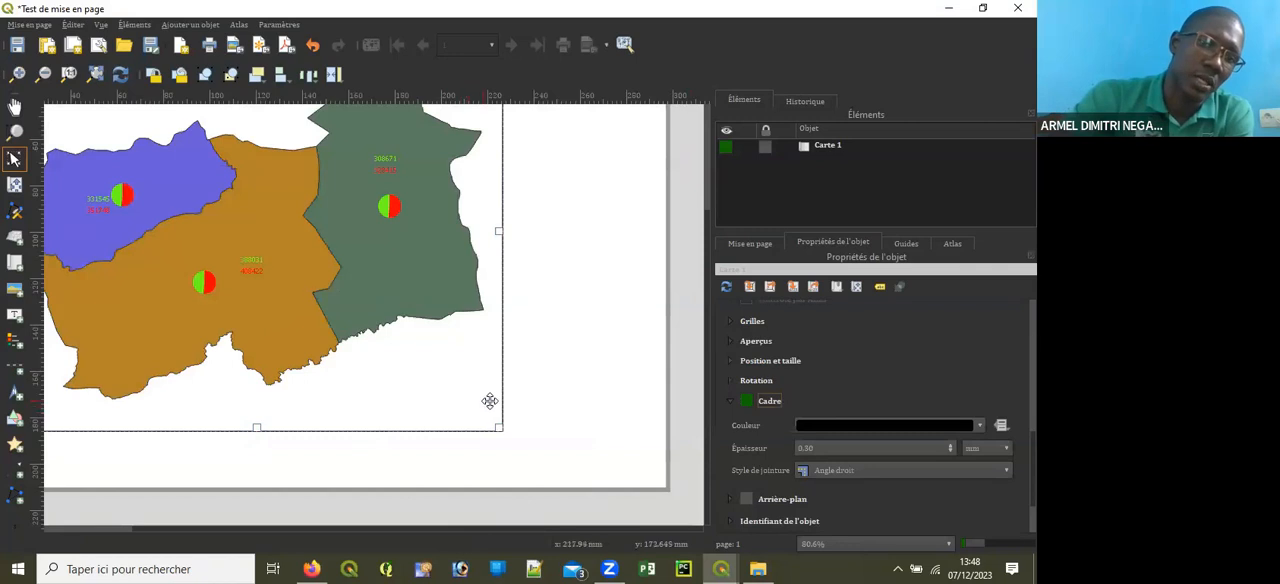
{"action": "scroll", "coordinate": [489, 403], "scroll_direction": "down", "scroll_amount": 1}
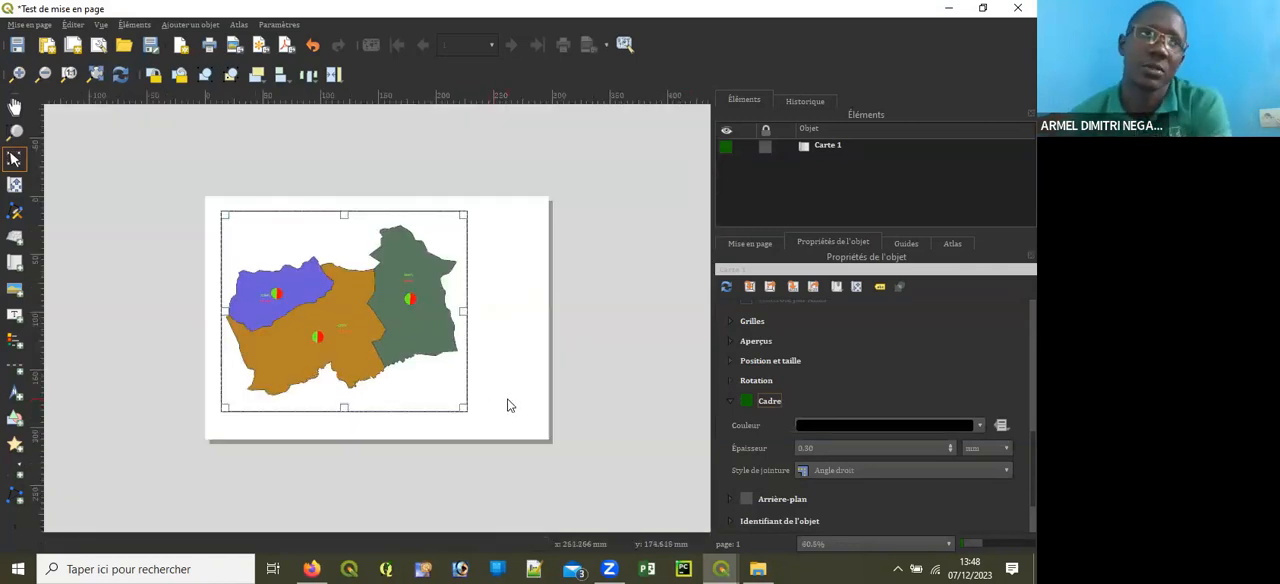
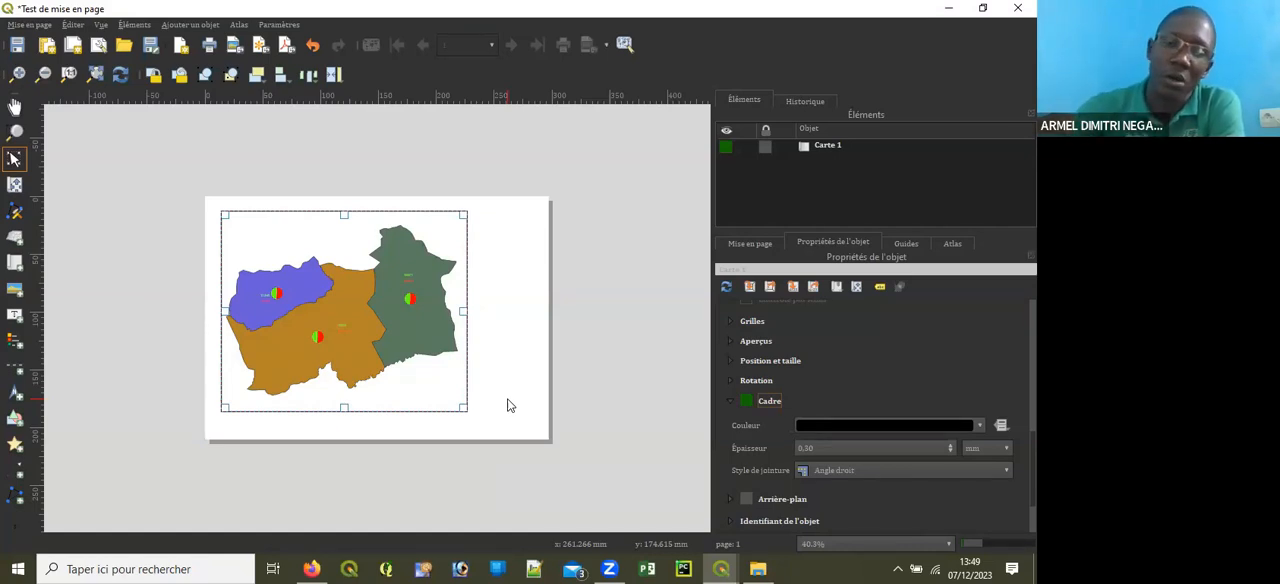
Step: Examine the pie and text diagrams and the outer frame of Carte 1 on the page
{"action": "scroll", "coordinate": [406, 323], "scroll_direction": "up", "scroll_amount": 1}
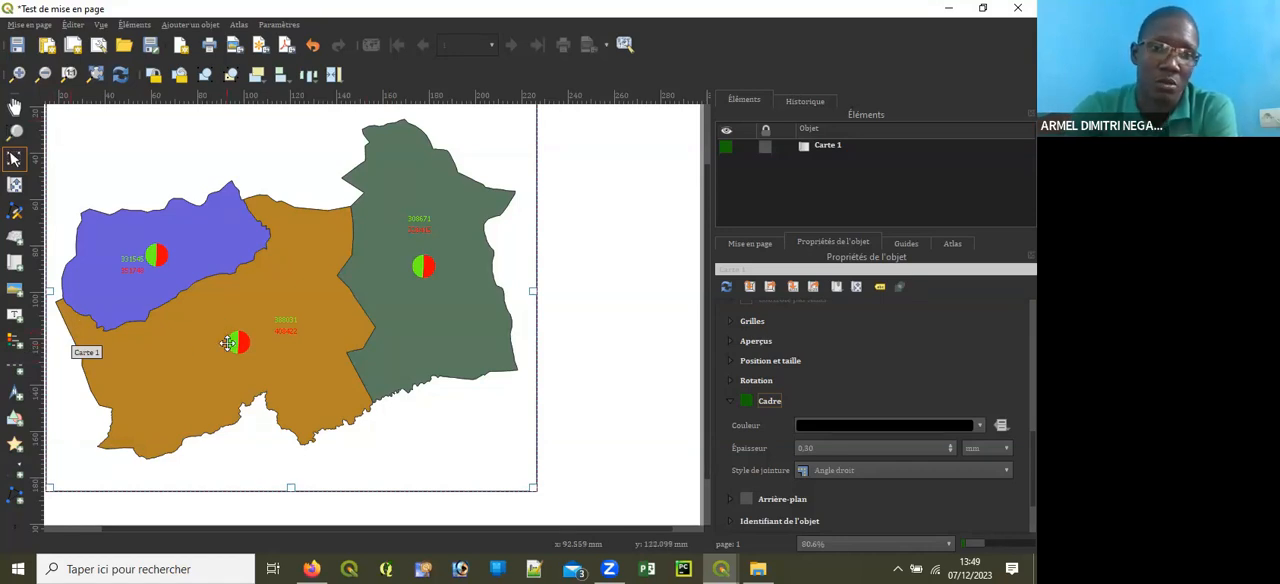
{"action": "scroll", "coordinate": [228, 343], "scroll_direction": "up", "scroll_amount": 3}
{"action": "scroll", "coordinate": [232, 340], "scroll_direction": "down", "scroll_amount": 6}
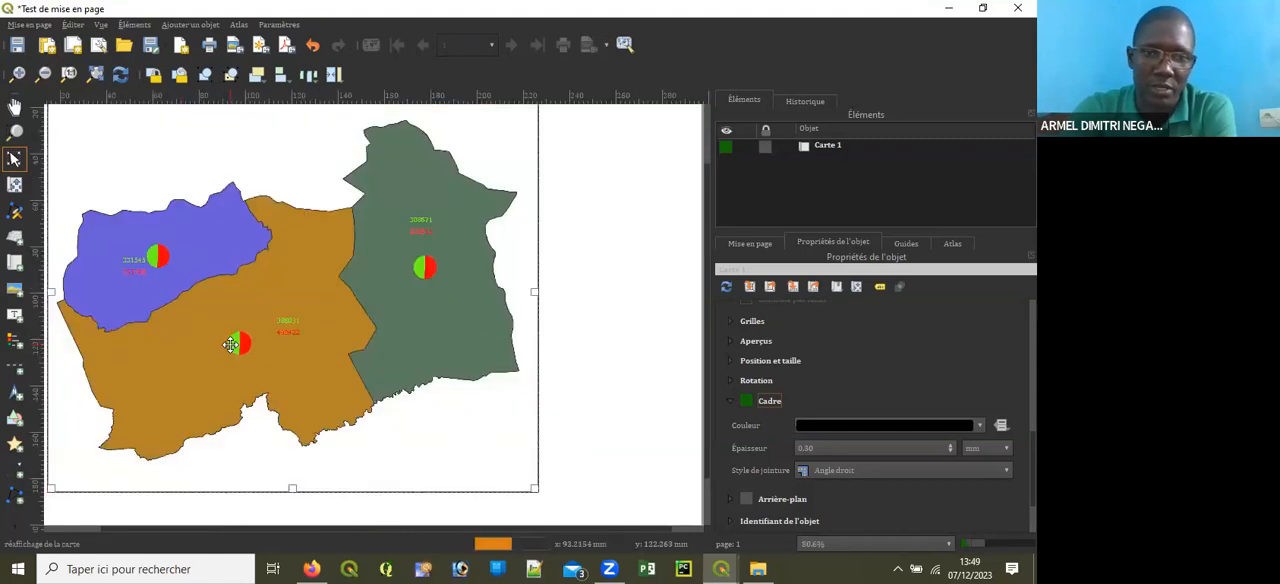
{"action": "scroll", "coordinate": [402, 366], "scroll_direction": "up", "scroll_amount": 2}
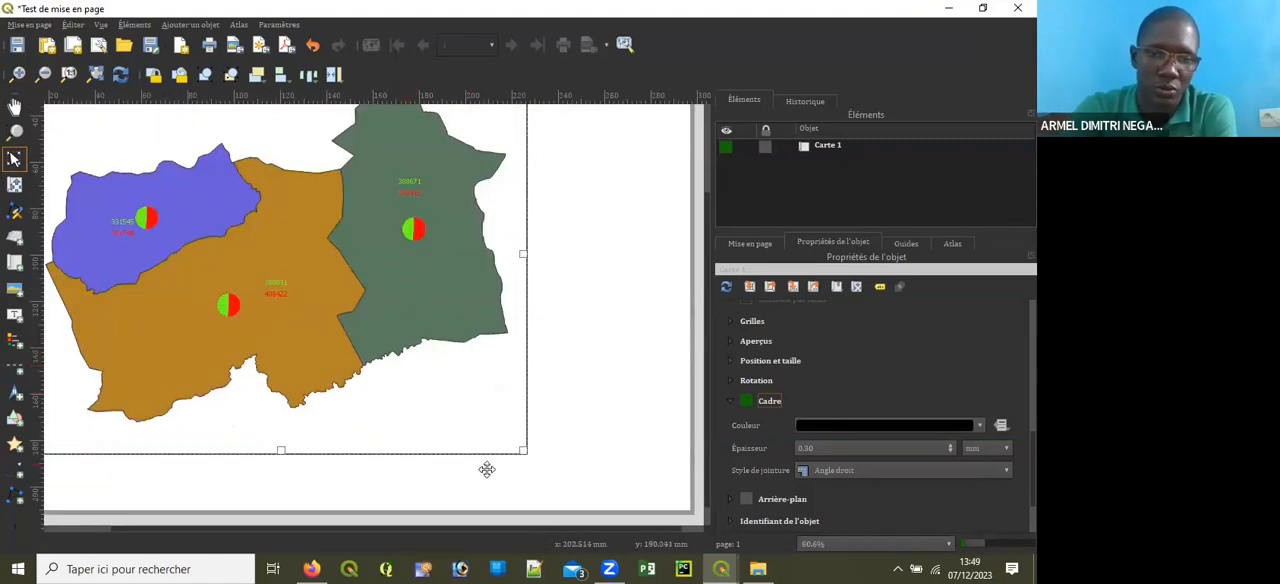
{"action": "scroll", "coordinate": [519, 450], "scroll_direction": "down", "scroll_amount": 2}
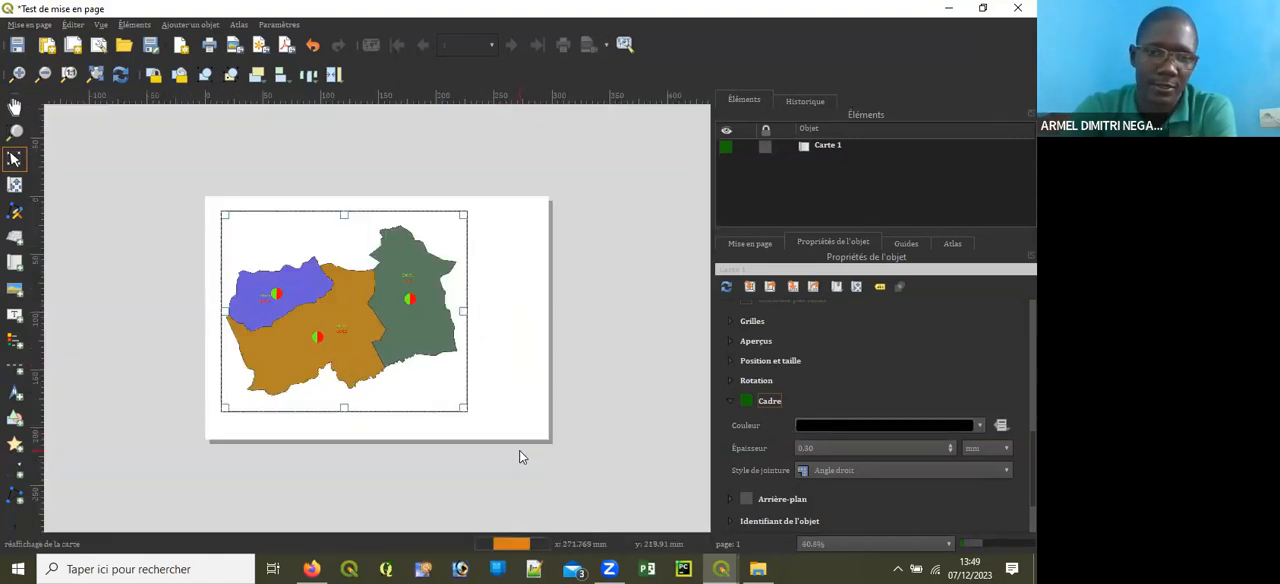
{"action": "left_click", "coordinate": [406, 436]}
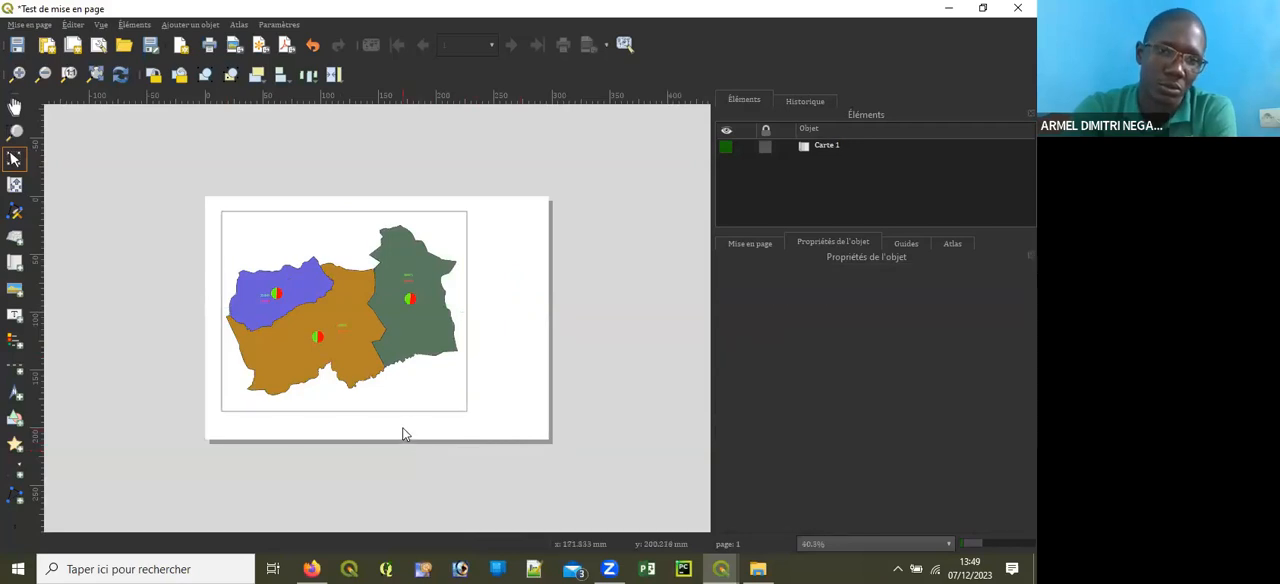
{"action": "left_click", "coordinate": [405, 378]}
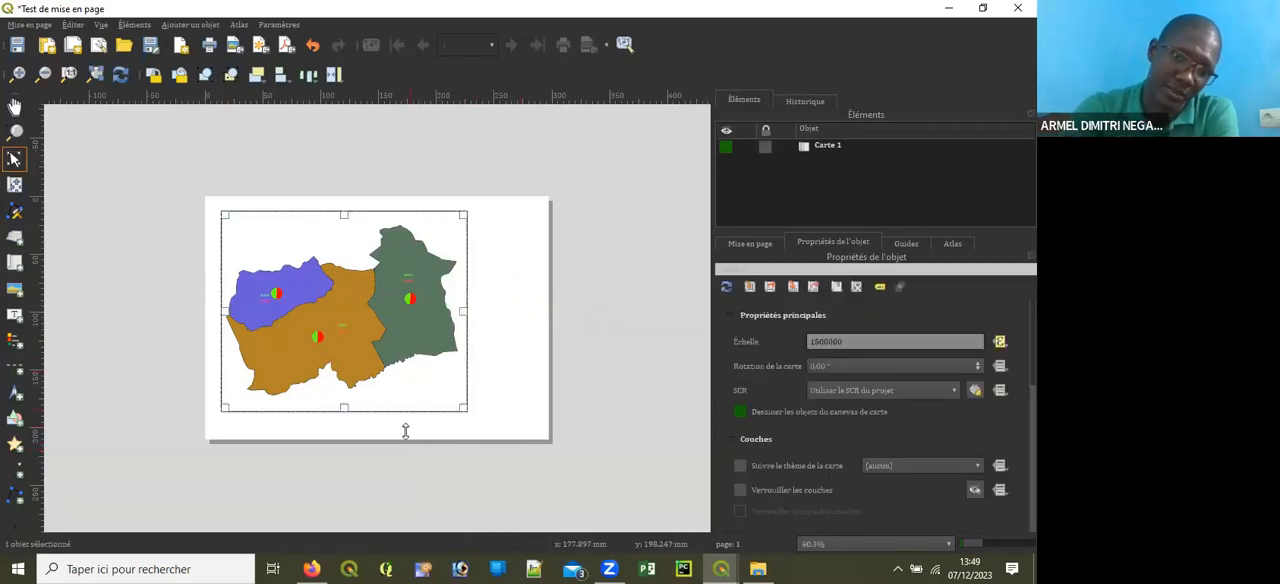
{"action": "left_click", "coordinate": [404, 431]}
{"action": "left_click", "coordinate": [361, 366]}
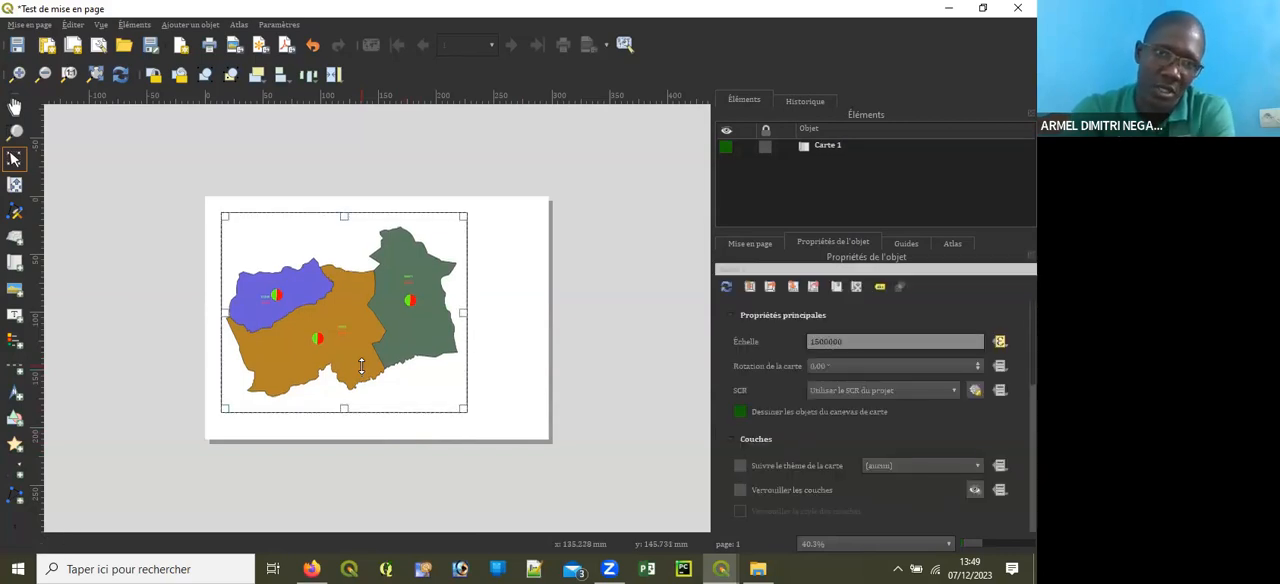
{"action": "left_click", "coordinate": [477, 338]}
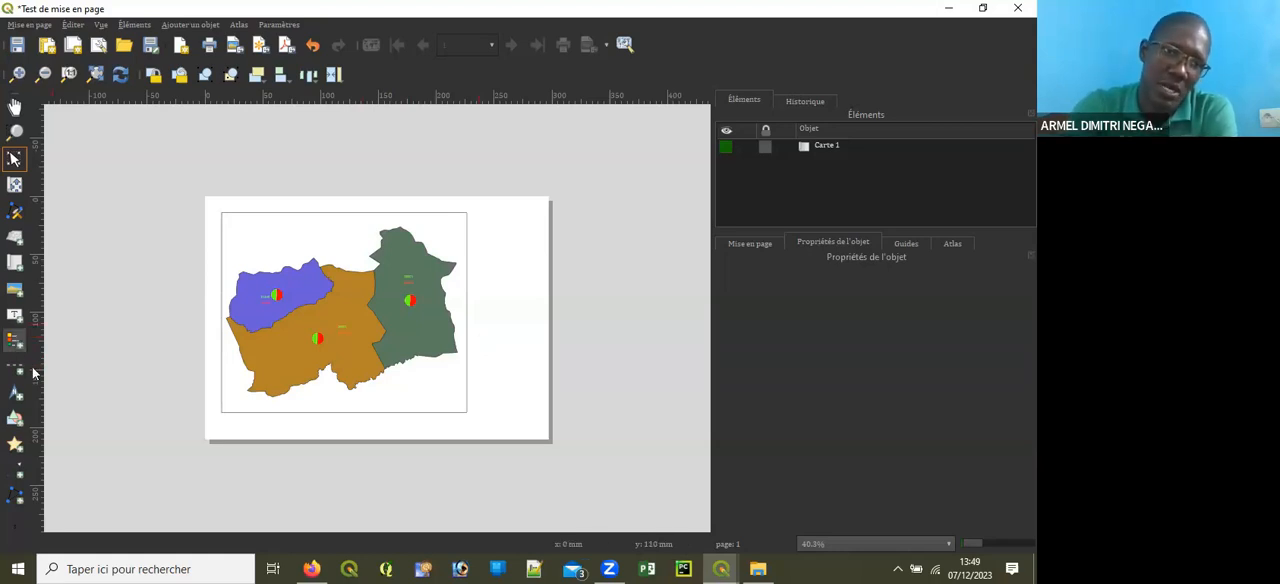
{"action": "left_click", "coordinate": [14, 340]}
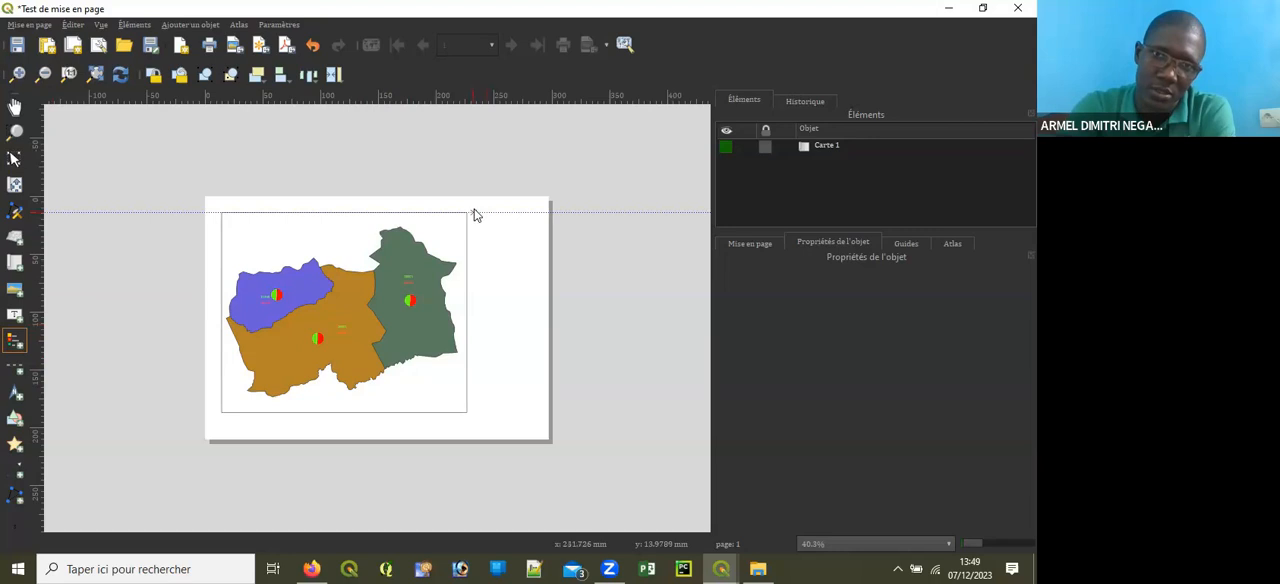
{"action": "left_click_drag", "start_coordinate": [475, 213], "coordinate": [547, 412]}
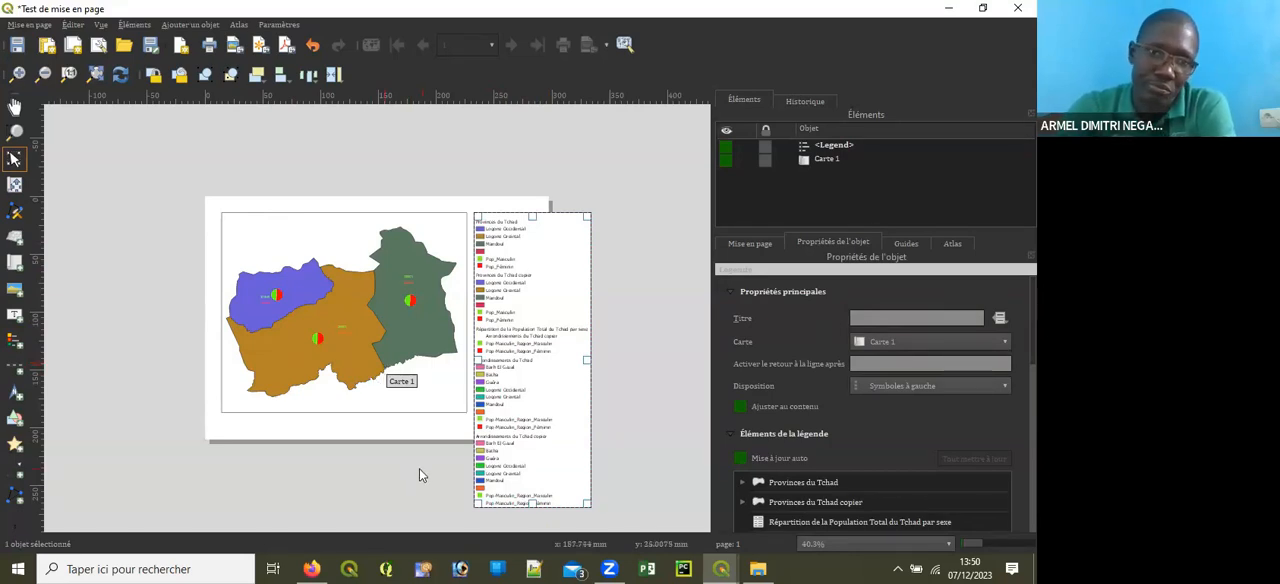
{"action": "left_click_drag", "start_coordinate": [1033, 320], "coordinate": [1033, 391]}
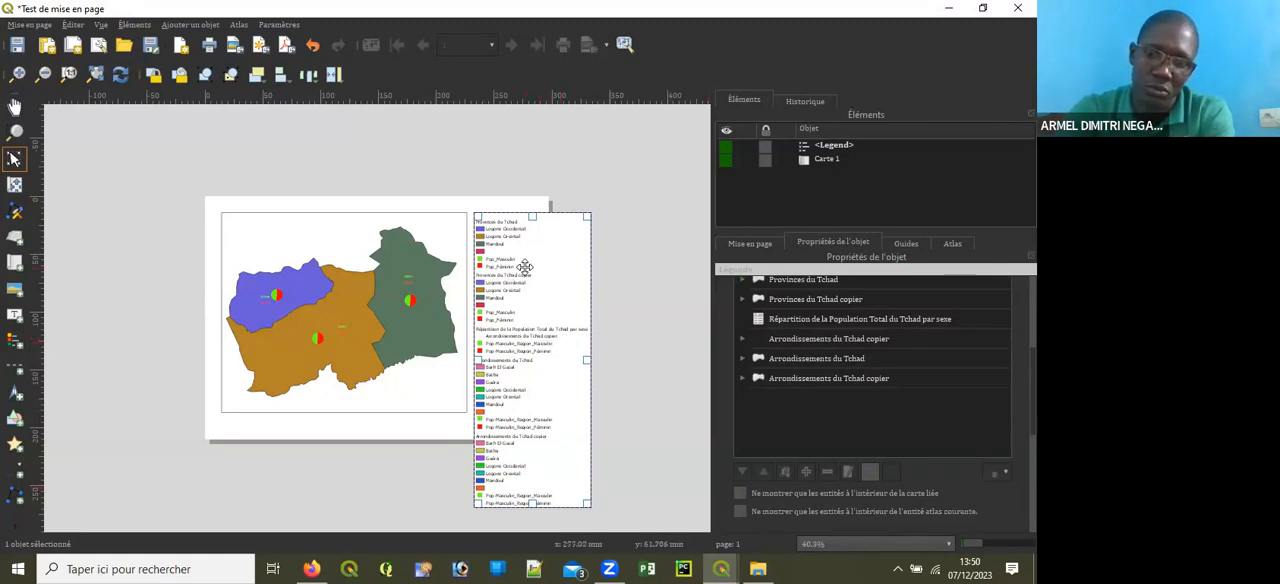
{"action": "key", "text": "Delete"}
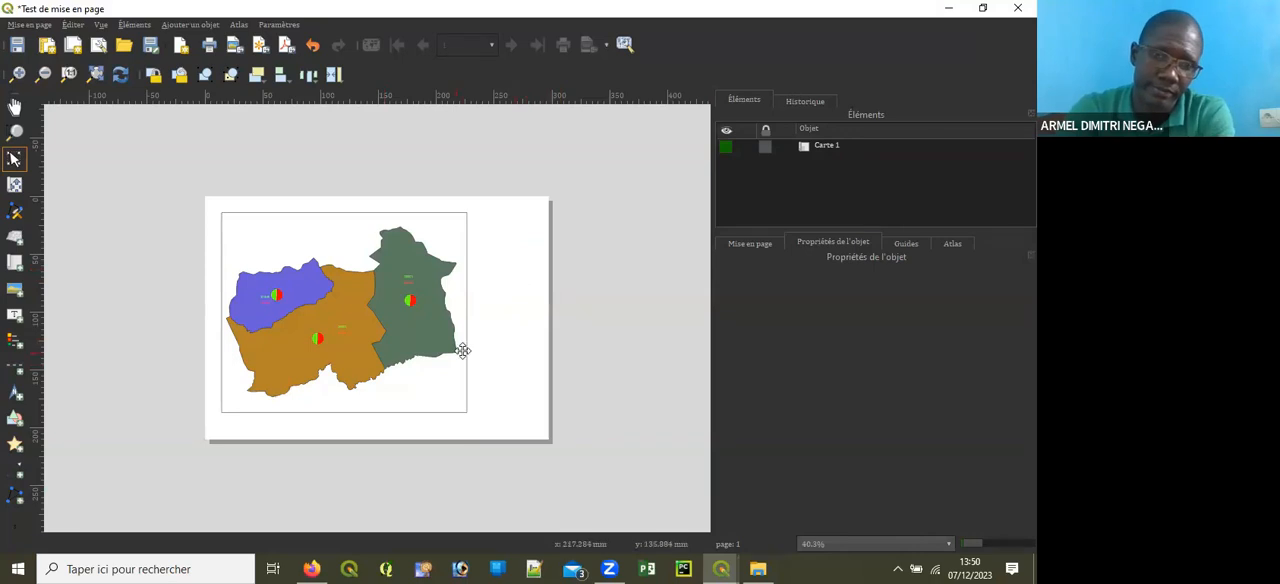
Step: Add a legend in the blank area of the page beside Carte 1, aligned with the map's upper edge
{"action": "scroll", "coordinate": [465, 350], "scroll_direction": "up", "scroll_amount": 2}
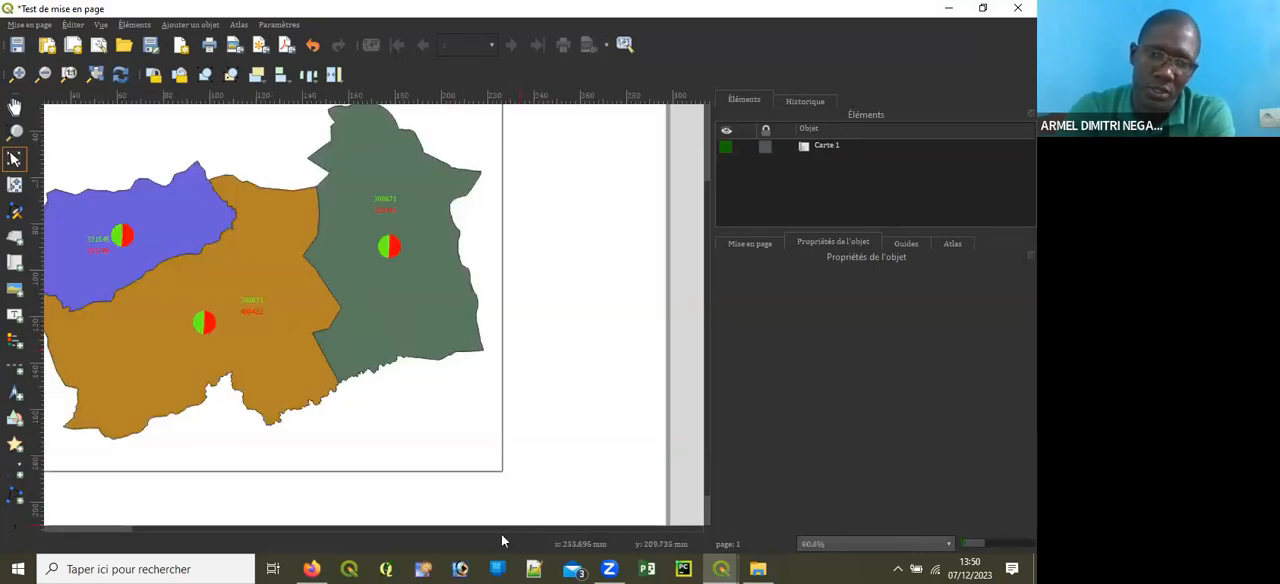
{"action": "left_click_drag", "start_coordinate": [491, 530], "coordinate": [580, 526]}
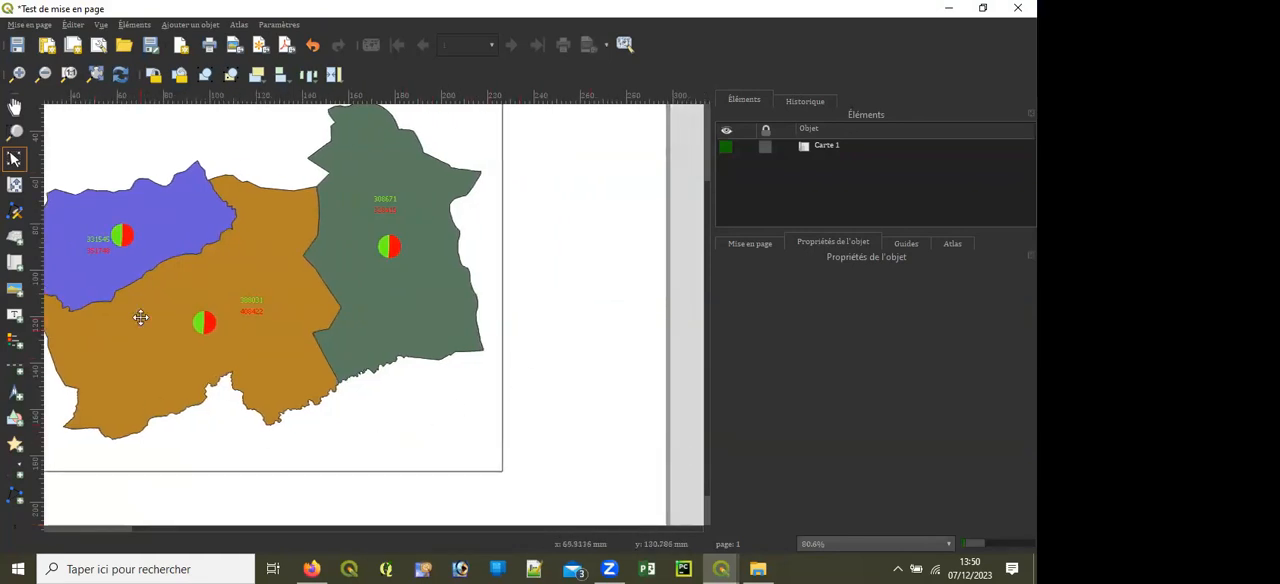
{"action": "left_click", "coordinate": [16, 342]}
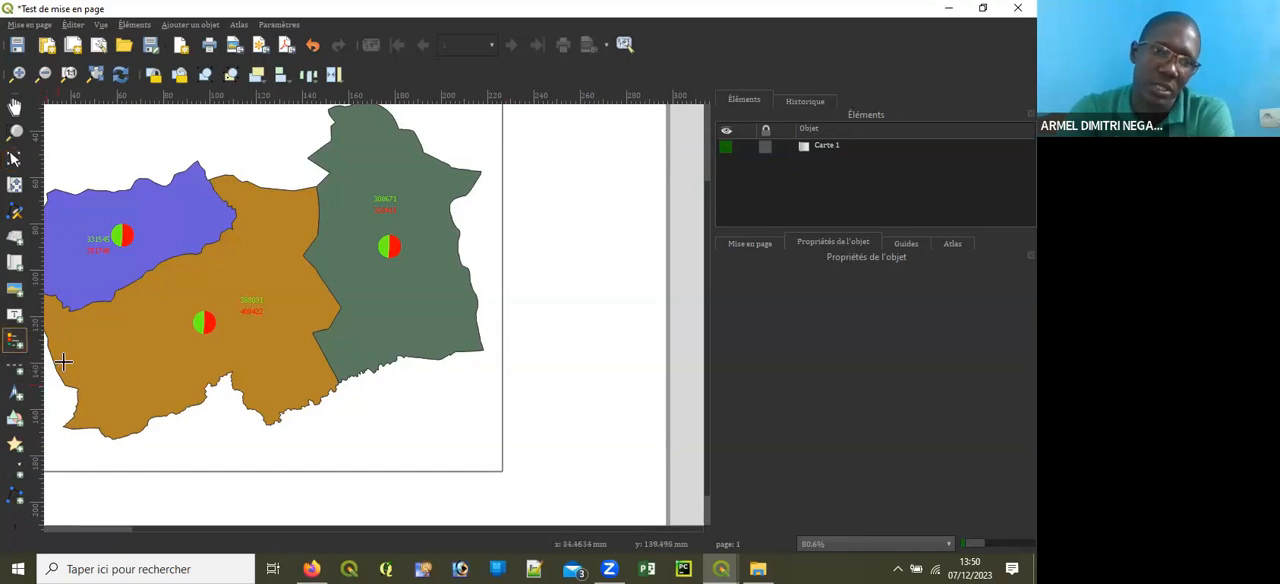
{"action": "scroll", "coordinate": [280, 346], "scroll_direction": "down", "scroll_amount": 2}
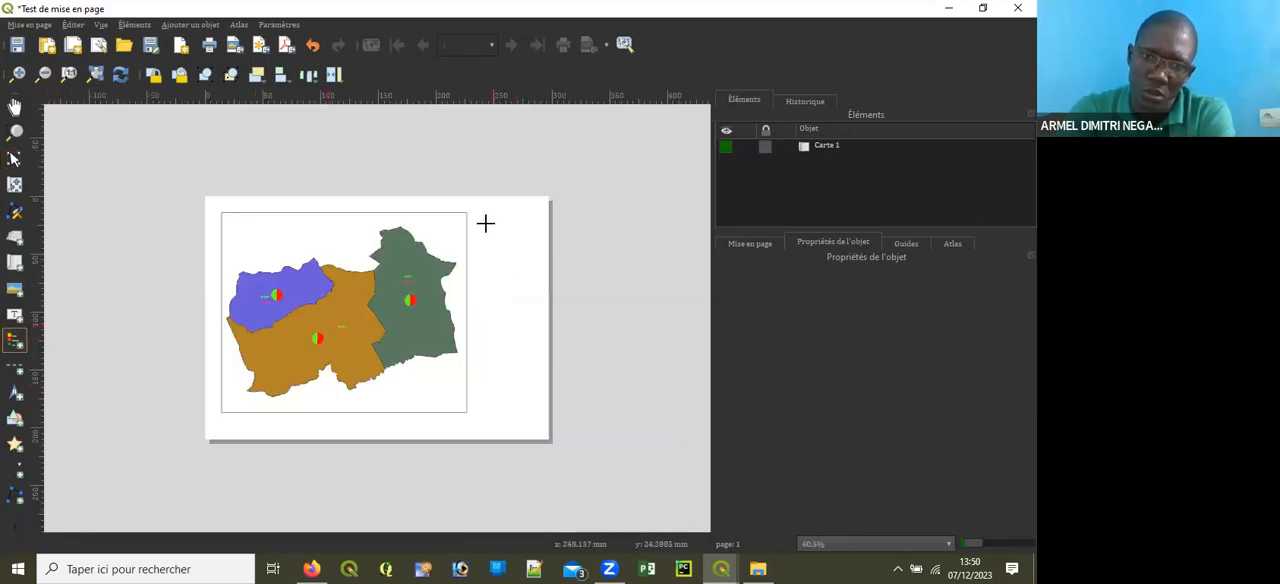
{"action": "left_click_drag", "start_coordinate": [478, 213], "coordinate": [517, 402]}
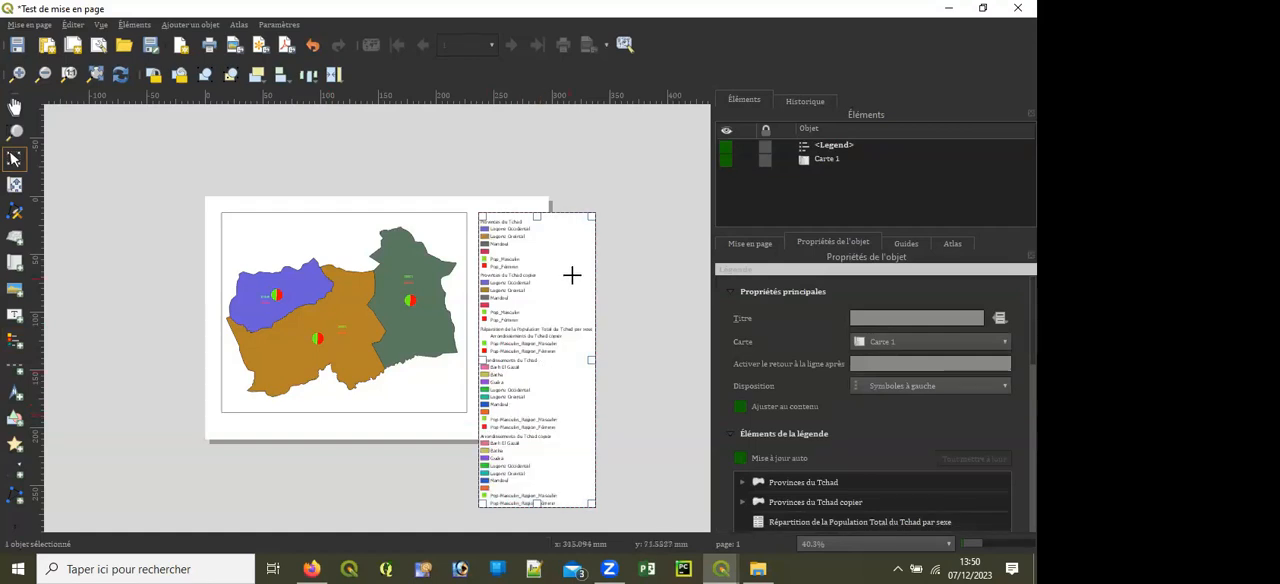
Step: Compare the legend's entries with the map and disable Mise à jour auto for the legend items
{"action": "scroll", "coordinate": [538, 239], "scroll_direction": "down", "scroll_amount": 2}
{"action": "scroll", "coordinate": [391, 381], "scroll_direction": "up", "scroll_amount": 2}
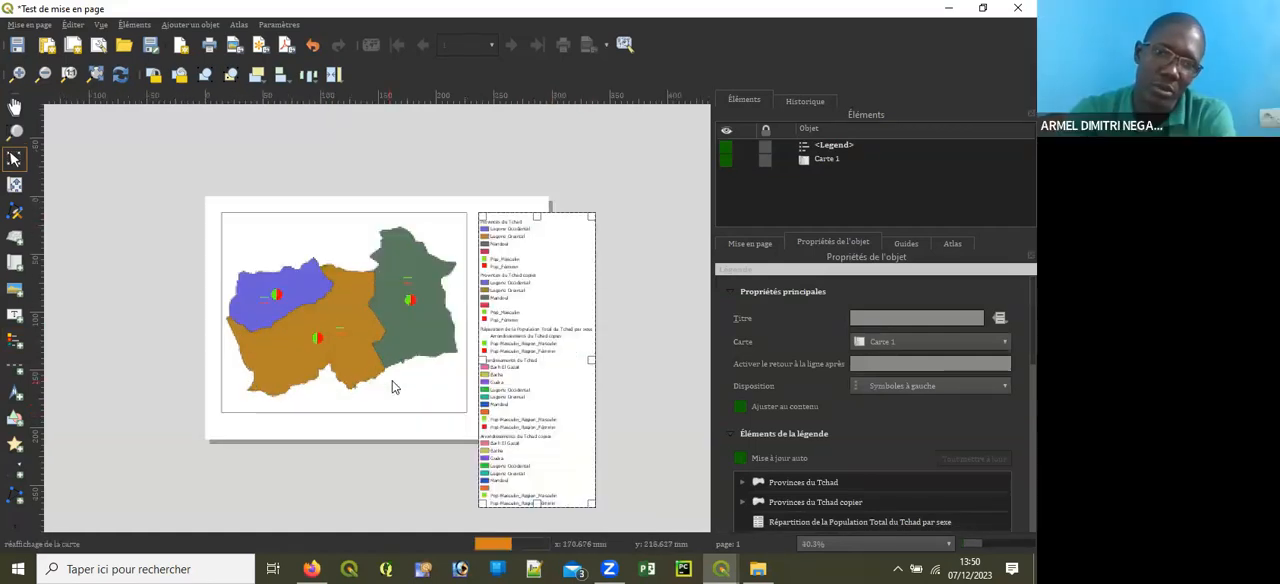
{"action": "scroll", "coordinate": [418, 340], "scroll_direction": "down", "scroll_amount": 1}
{"action": "scroll", "coordinate": [418, 333], "scroll_direction": "down", "scroll_amount": 1}
{"action": "scroll", "coordinate": [443, 337], "scroll_direction": "up", "scroll_amount": 2}
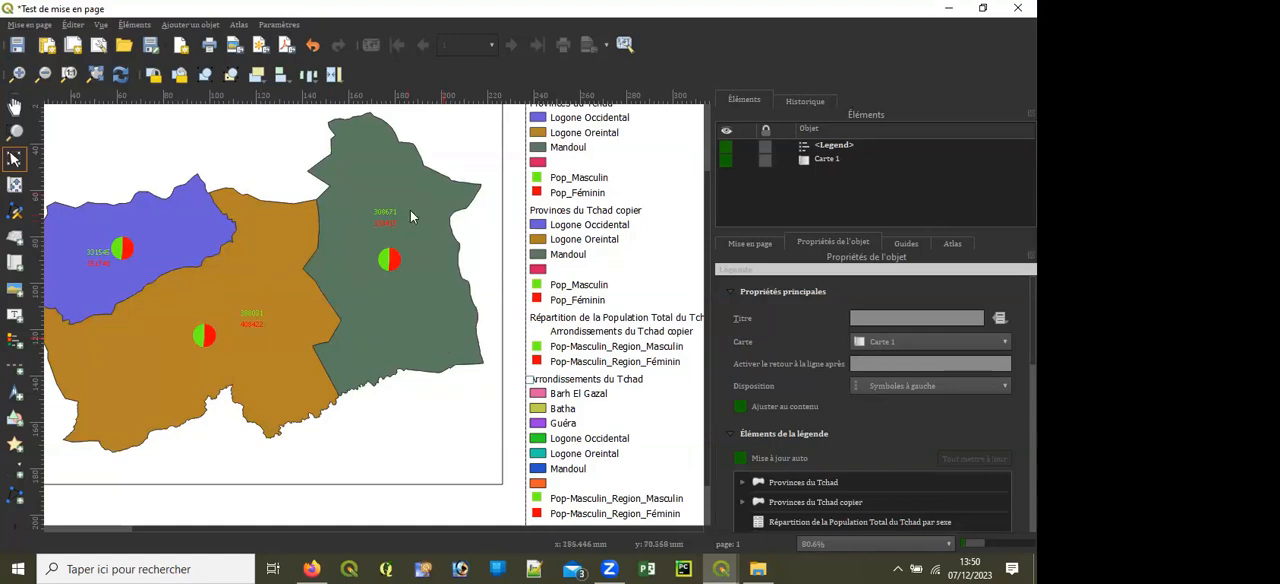
{"action": "scroll", "coordinate": [410, 210], "scroll_direction": "down", "scroll_amount": 2}
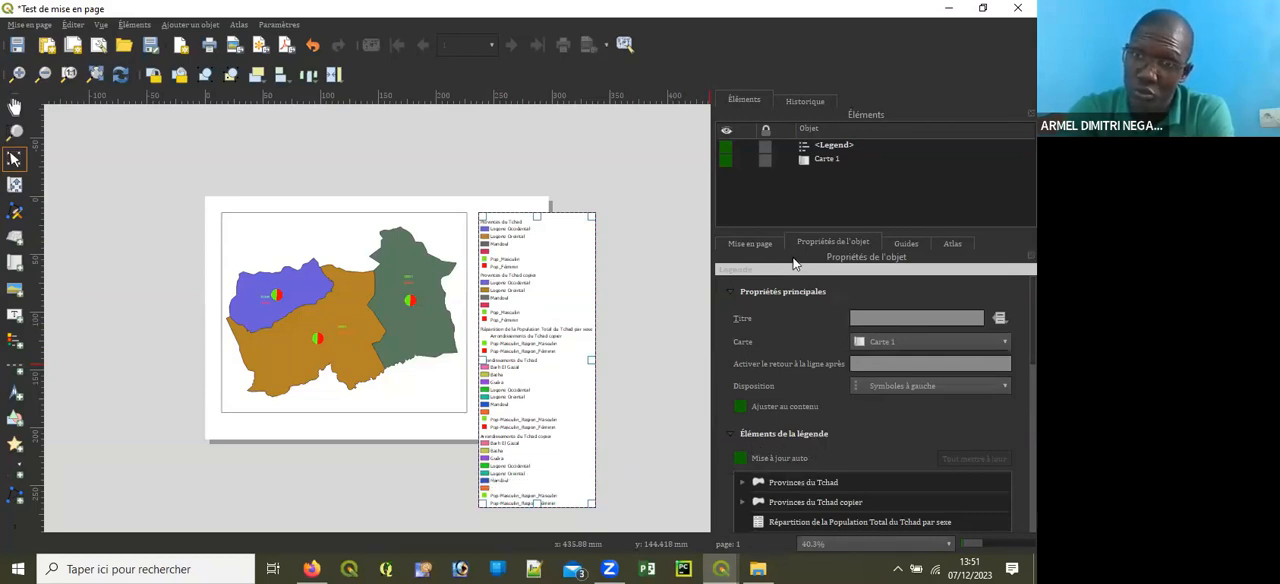
{"action": "left_click", "coordinate": [740, 459]}
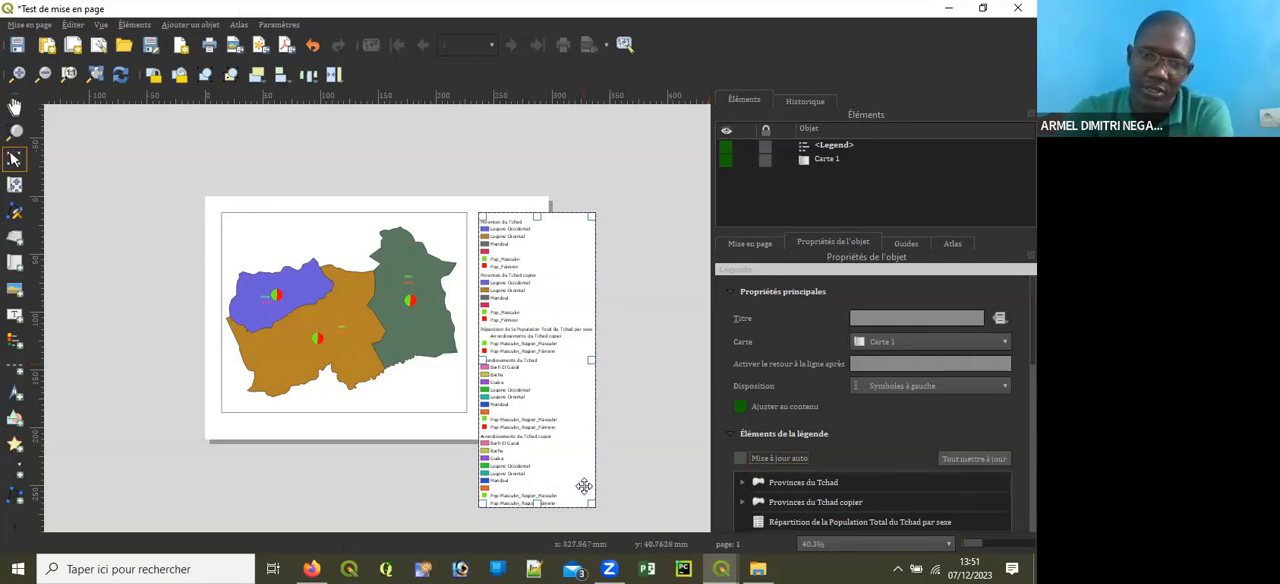
Step: Remove Répartition de la Population Total du Tchad par sexe and the three Arrondissements du Tchad entries from the legend
{"action": "scroll", "coordinate": [586, 487], "scroll_direction": "up", "scroll_amount": 1}
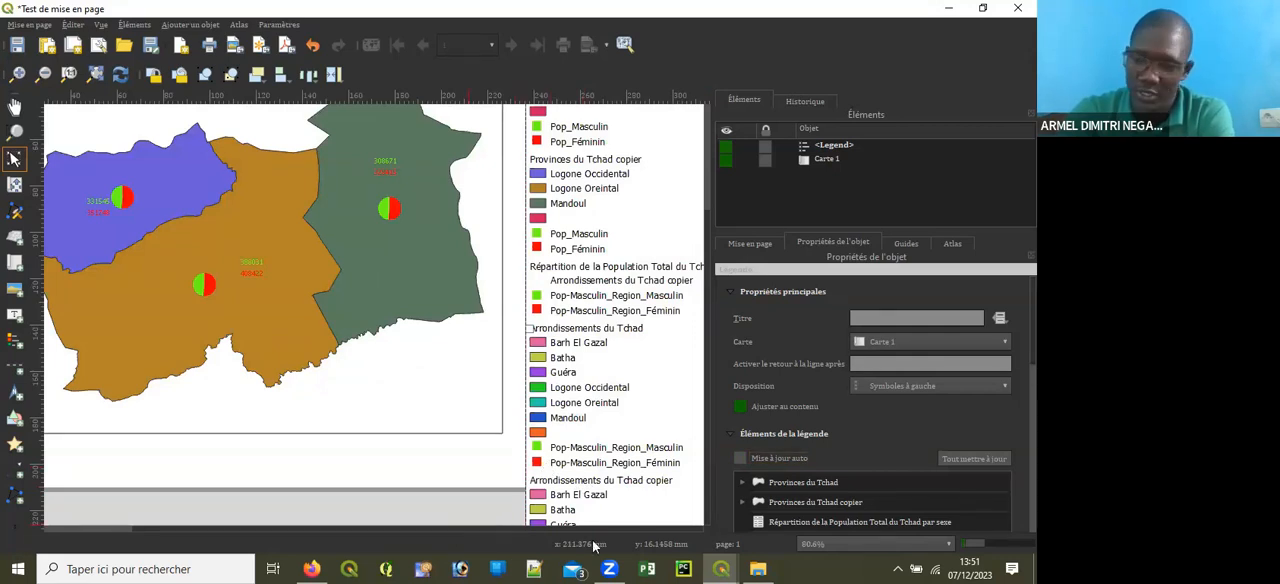
{"action": "scroll", "coordinate": [818, 456], "scroll_direction": "down", "scroll_amount": 2}
{"action": "scroll", "coordinate": [808, 479], "scroll_direction": "down", "scroll_amount": 2}
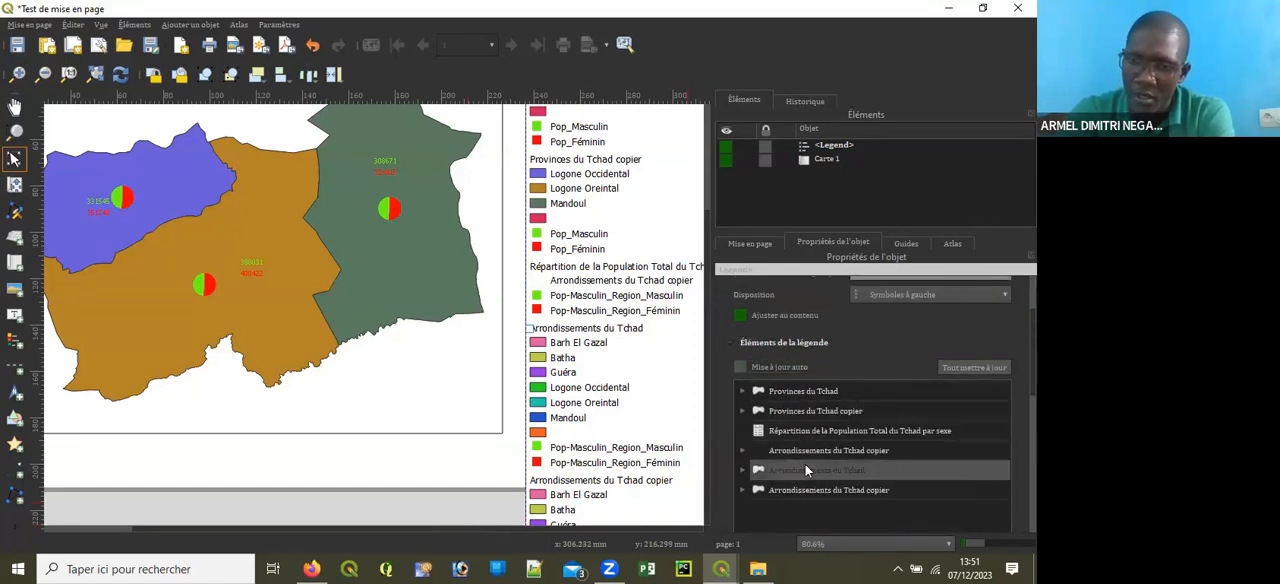
{"action": "left_click", "coordinate": [813, 409]}
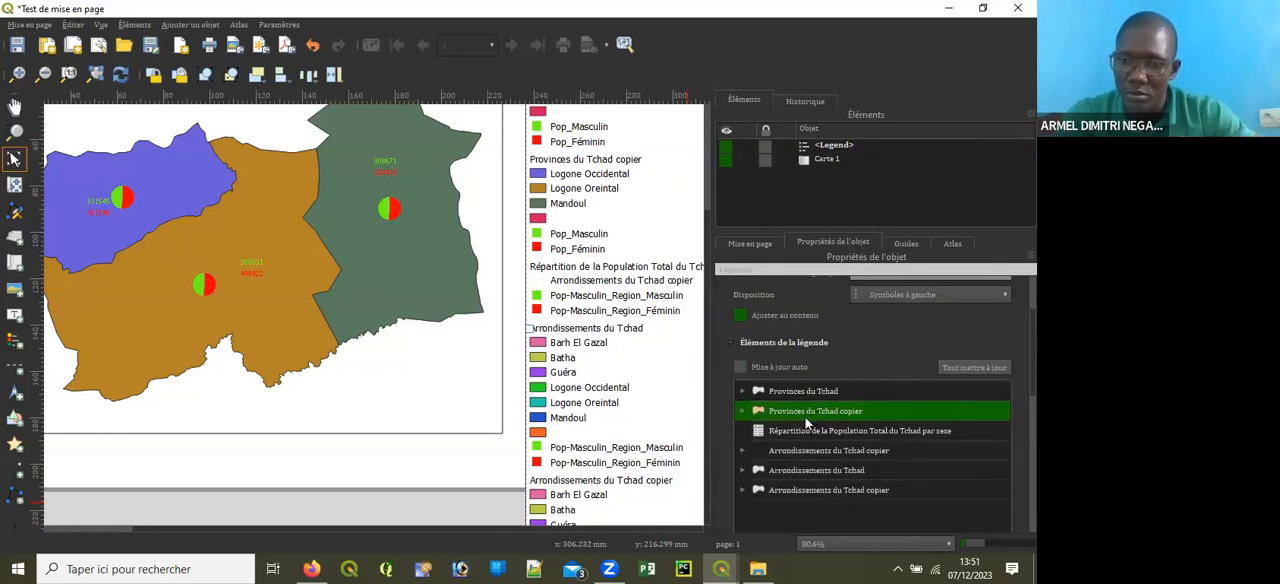
{"action": "left_click", "coordinate": [823, 431]}
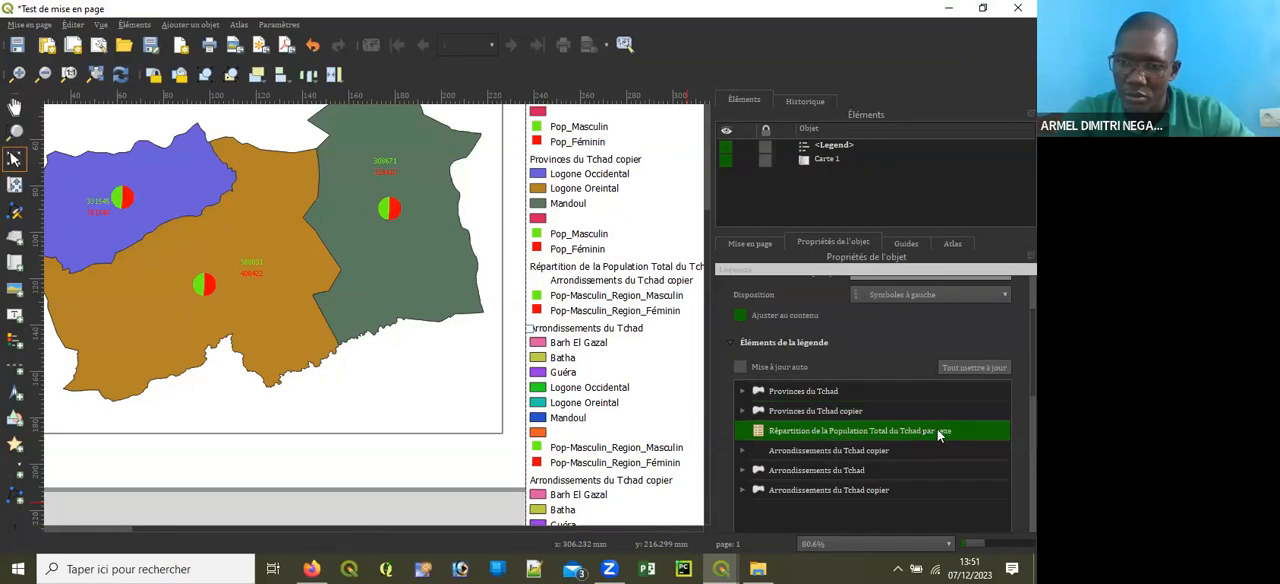
{"action": "left_click", "coordinate": [836, 492], "text": "shift"}
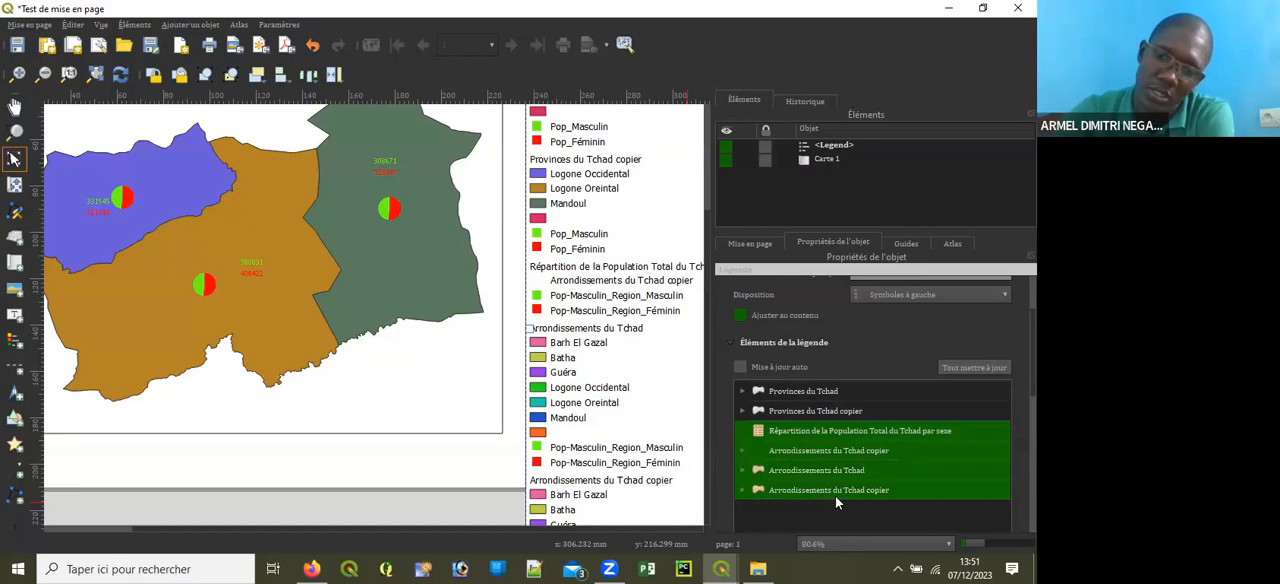
{"action": "left_click", "coordinate": [870, 437]}
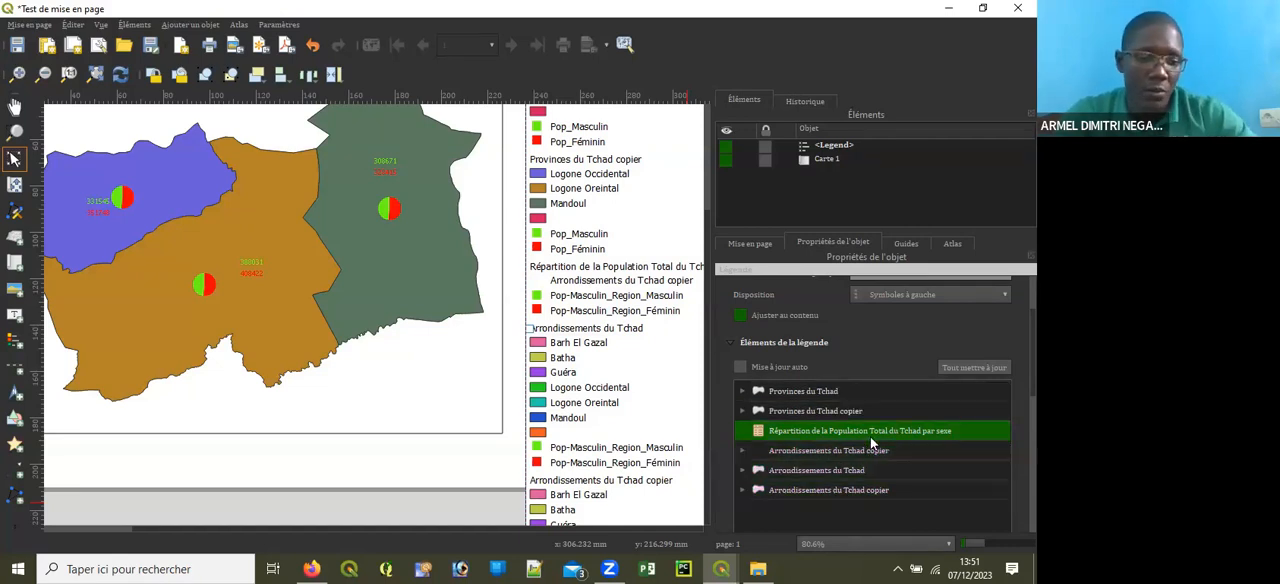
{"action": "left_click", "coordinate": [844, 488], "text": "shift"}
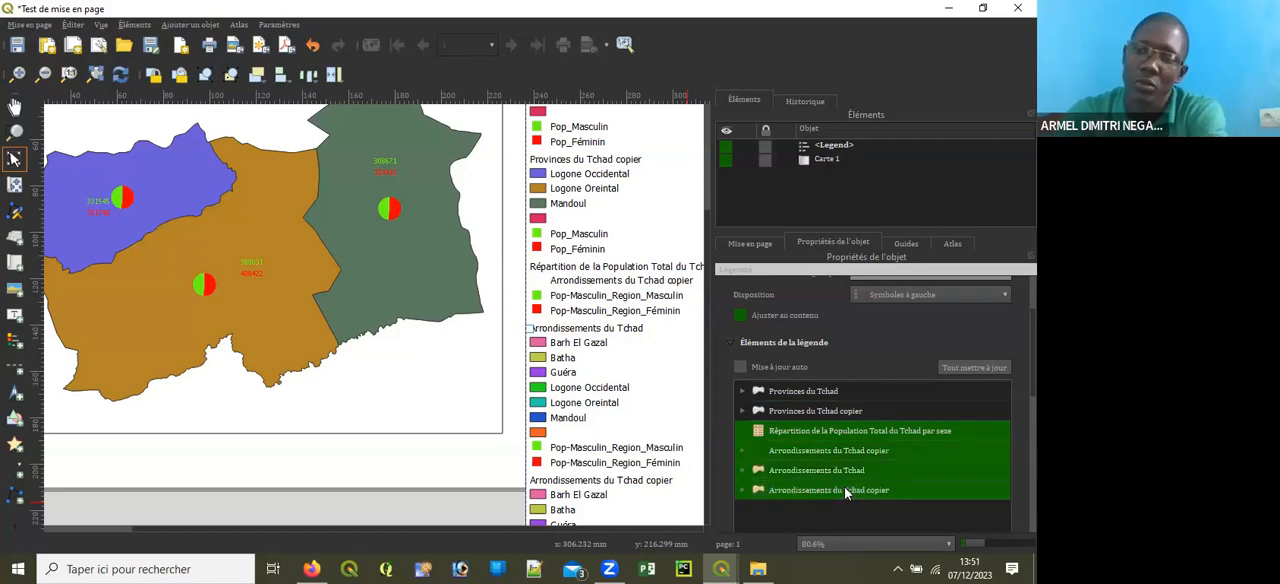
{"action": "scroll", "coordinate": [835, 437], "scroll_direction": "down", "scroll_amount": 3}
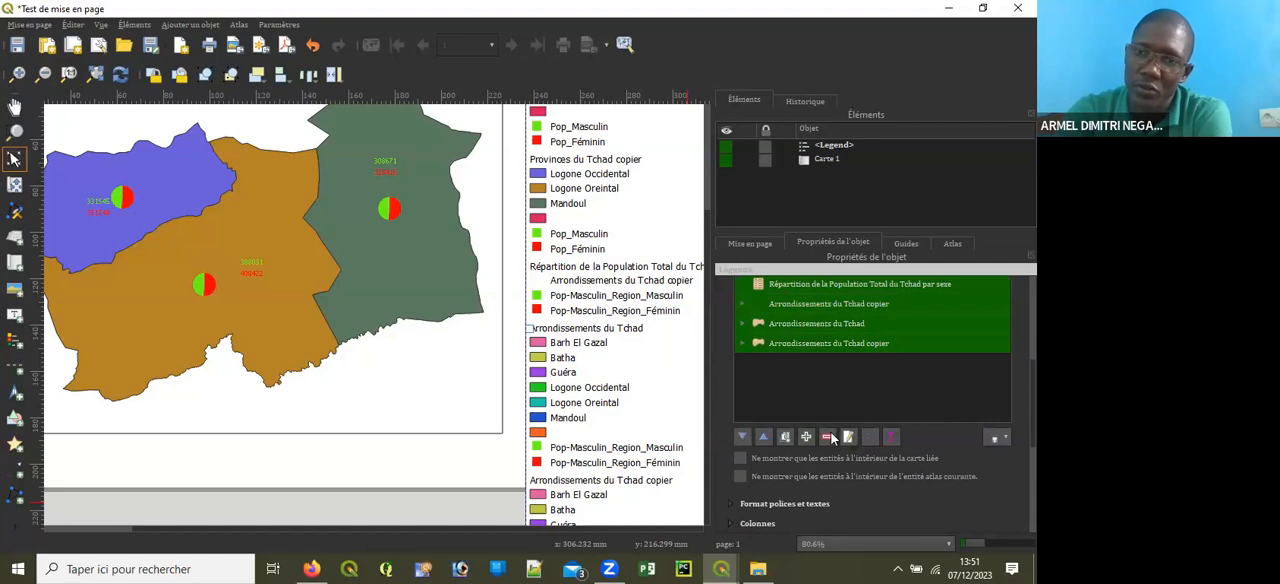
{"action": "left_click", "coordinate": [828, 437]}
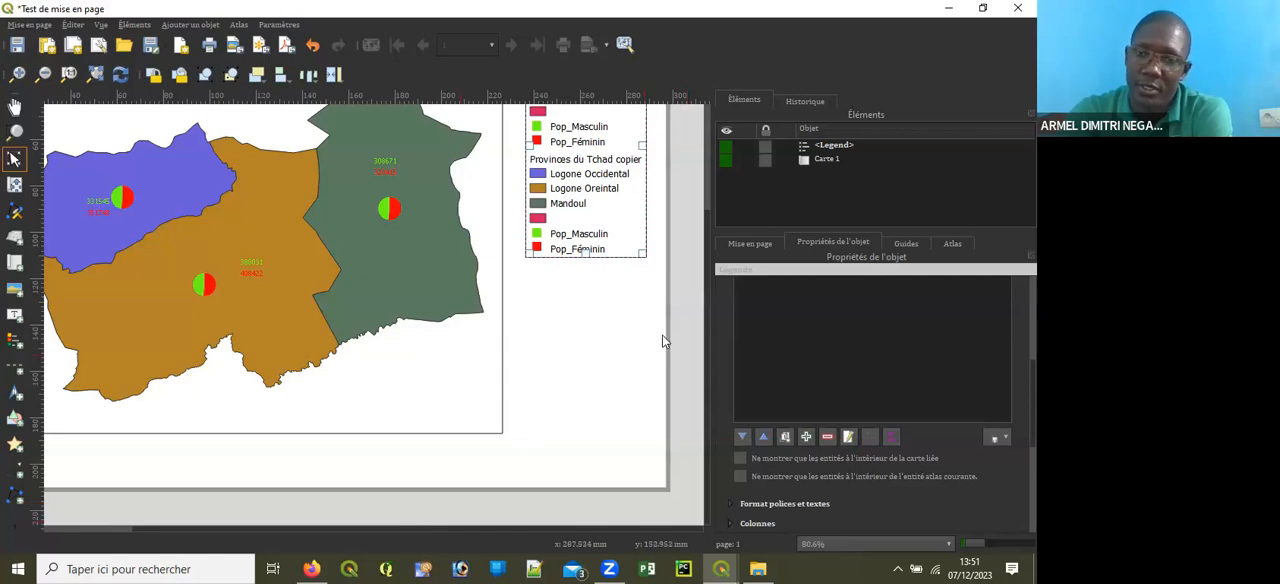
Step: Remove the Provinces du Tchad copier group from the legend and enlarge the legend box to about 54 × 52 mm
{"action": "scroll", "coordinate": [703, 271], "scroll_direction": "up", "scroll_amount": 5}
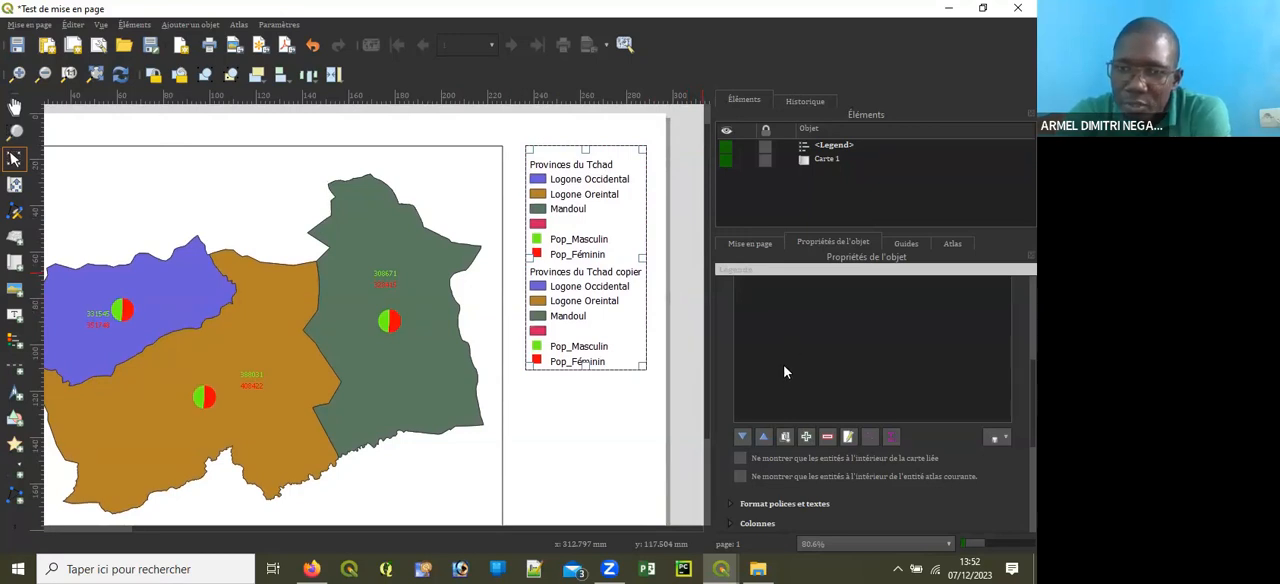
{"action": "scroll", "coordinate": [791, 352], "scroll_direction": "up", "scroll_amount": 2}
{"action": "left_click", "coordinate": [742, 356]}
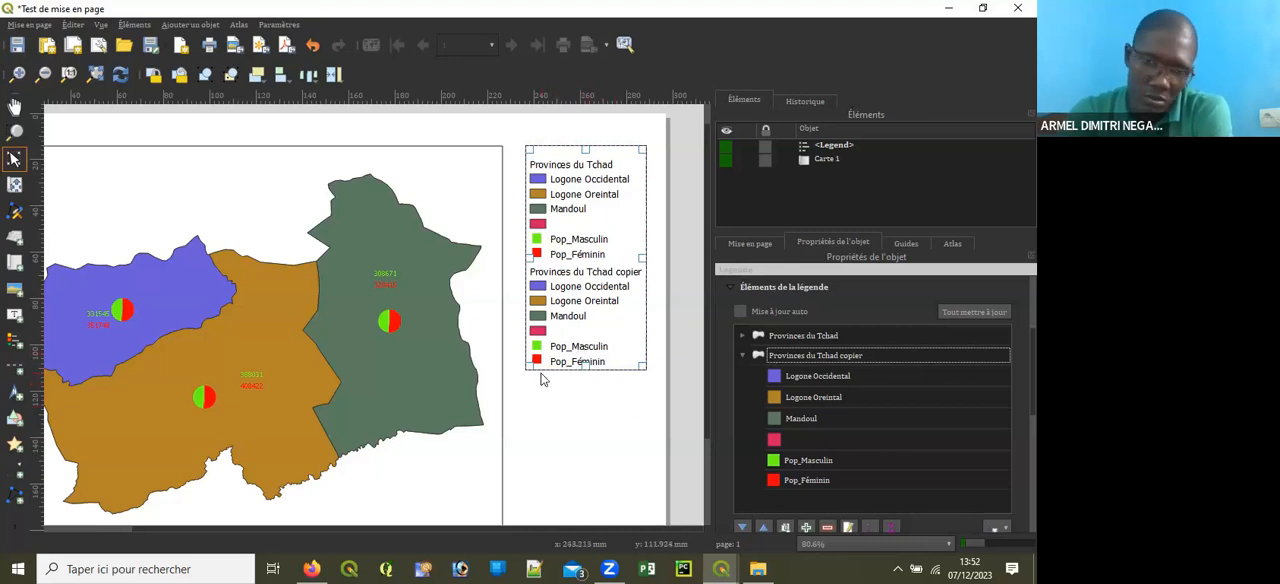
{"action": "left_click", "coordinate": [813, 360]}
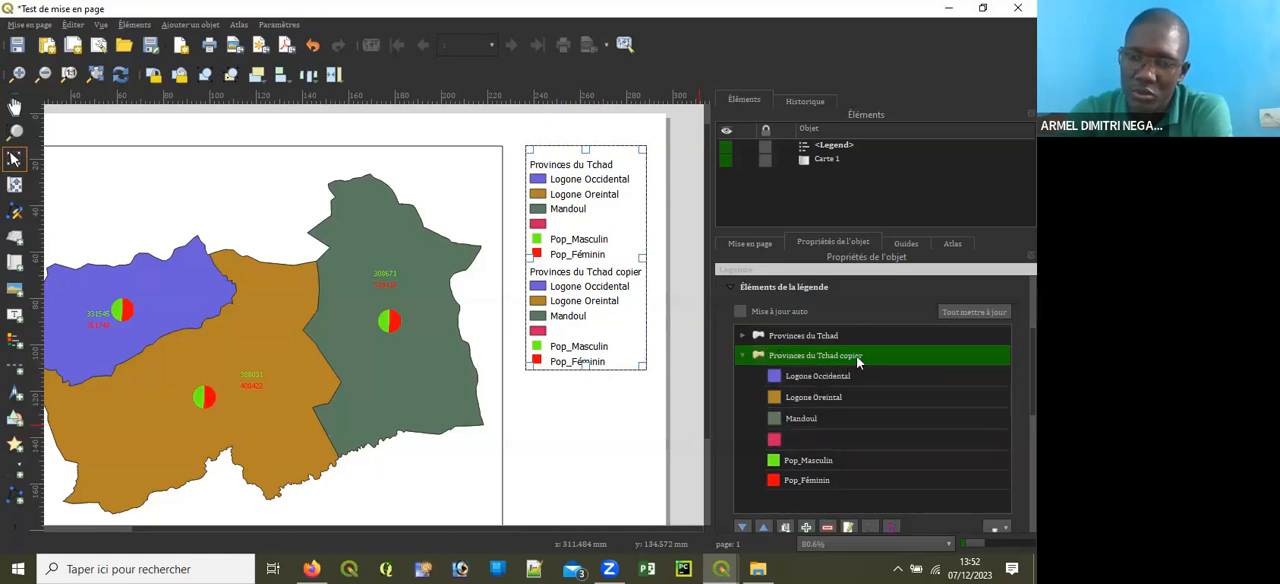
{"action": "left_click", "coordinate": [829, 528]}
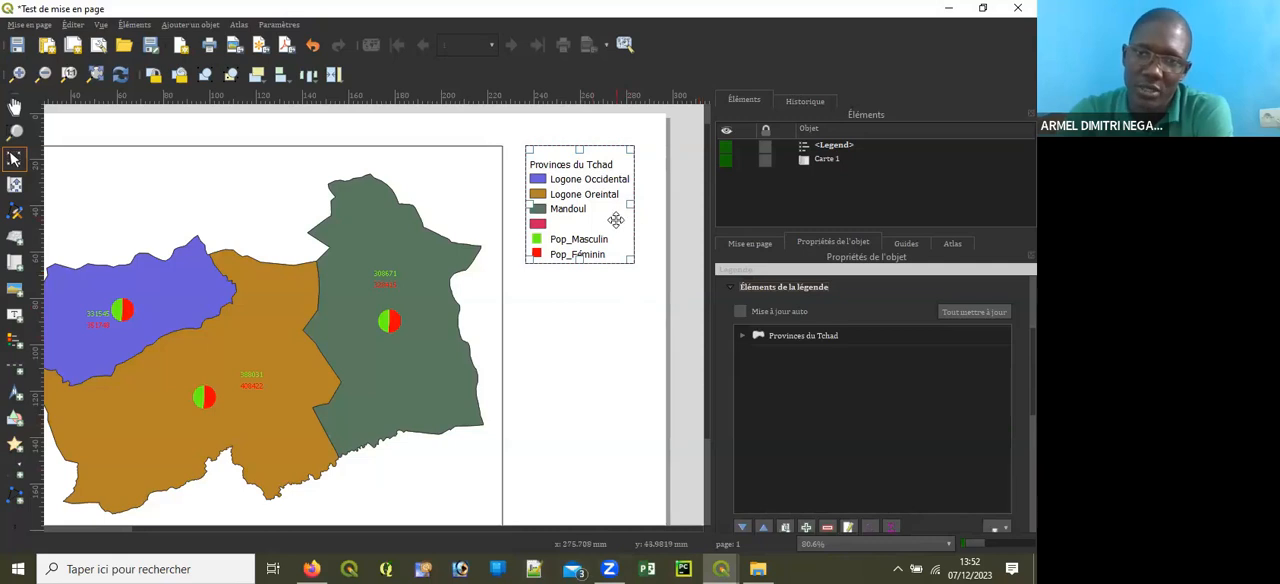
{"action": "left_click_drag", "start_coordinate": [633, 262], "coordinate": [648, 260]}
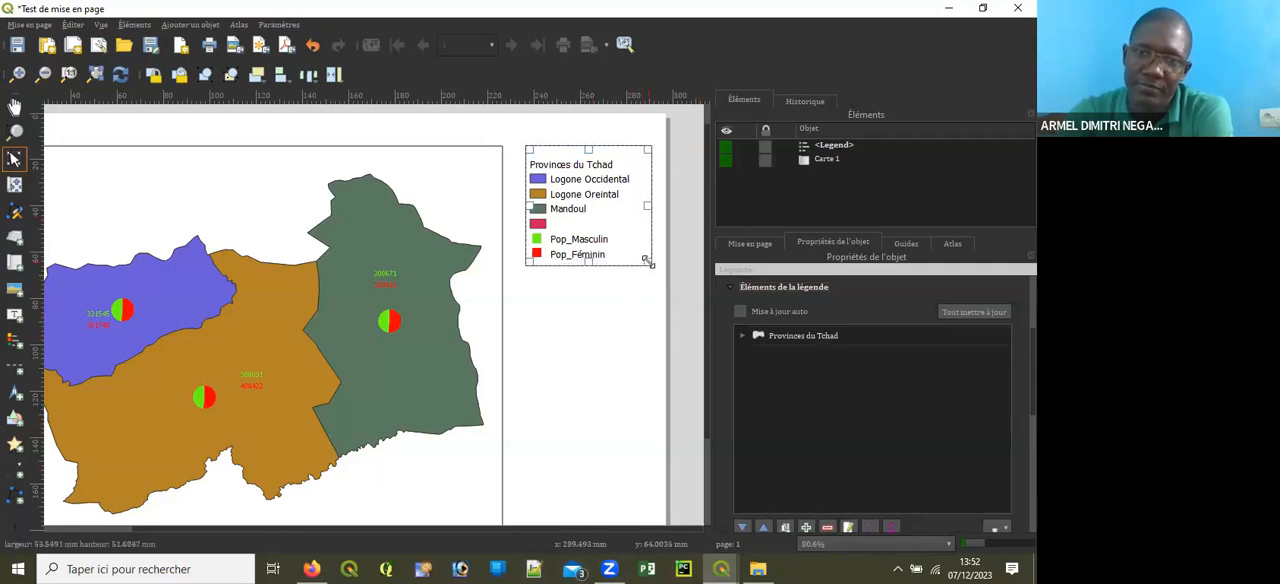
Step: Extend the legend box slightly toward the map and rename its Provinces du Tchad group as Provinces d'étude
{"action": "left_click_drag", "start_coordinate": [526, 263], "coordinate": [514, 262]}
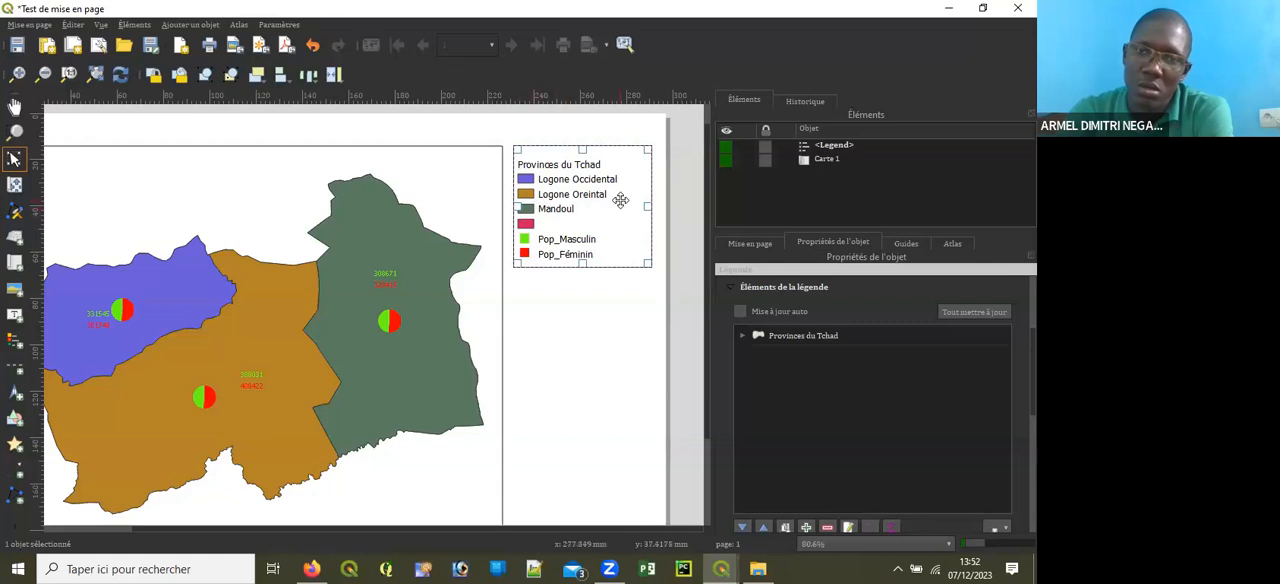
{"action": "scroll", "coordinate": [811, 377], "scroll_direction": "up", "scroll_amount": 3}
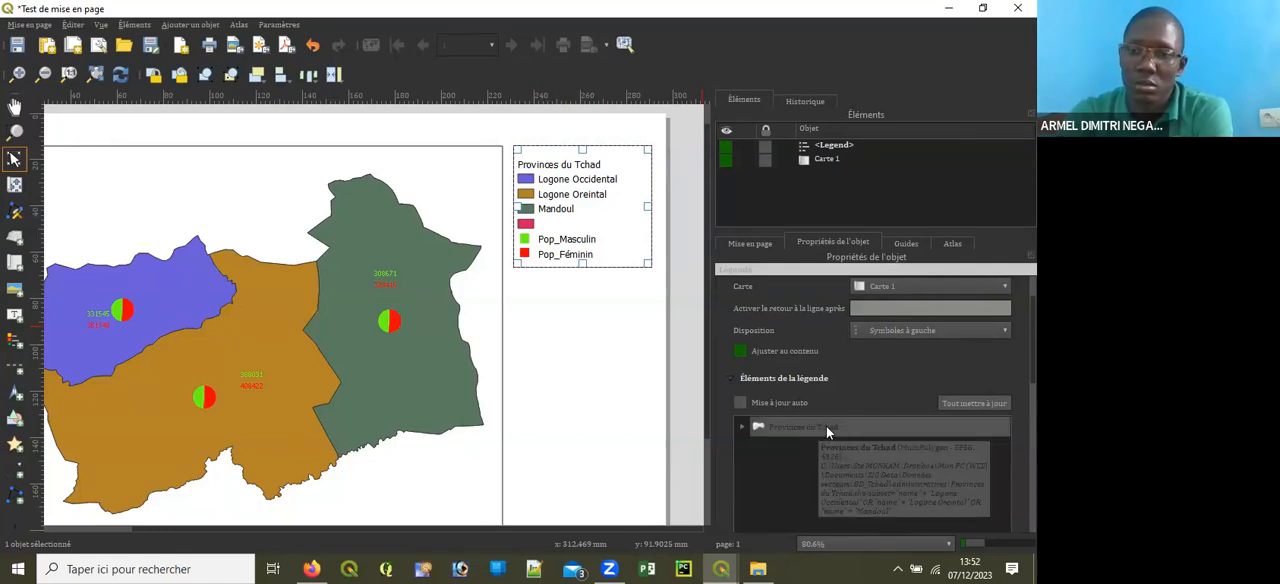
{"action": "double_click", "coordinate": [826, 426]}
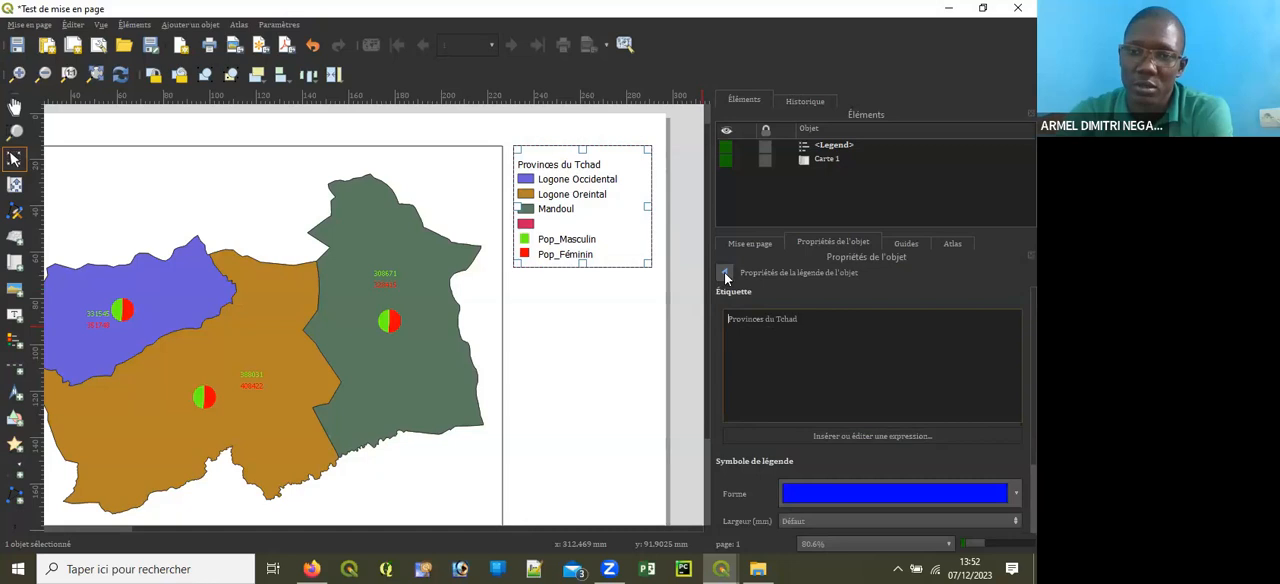
{"action": "left_click", "coordinate": [725, 272]}
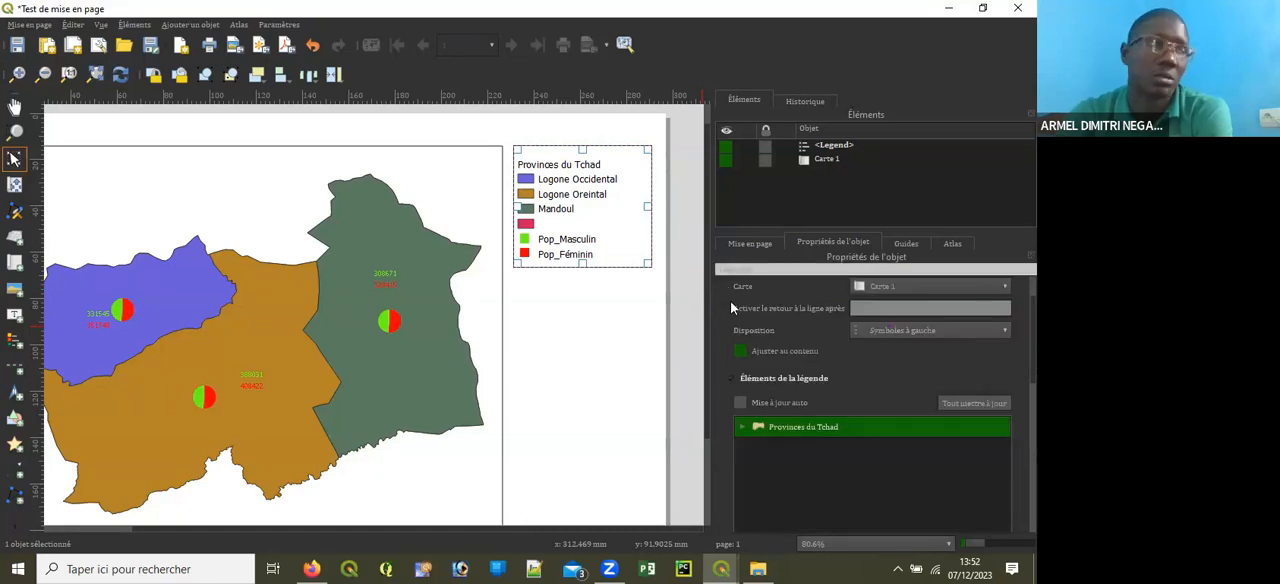
{"action": "double_click", "coordinate": [832, 430]}
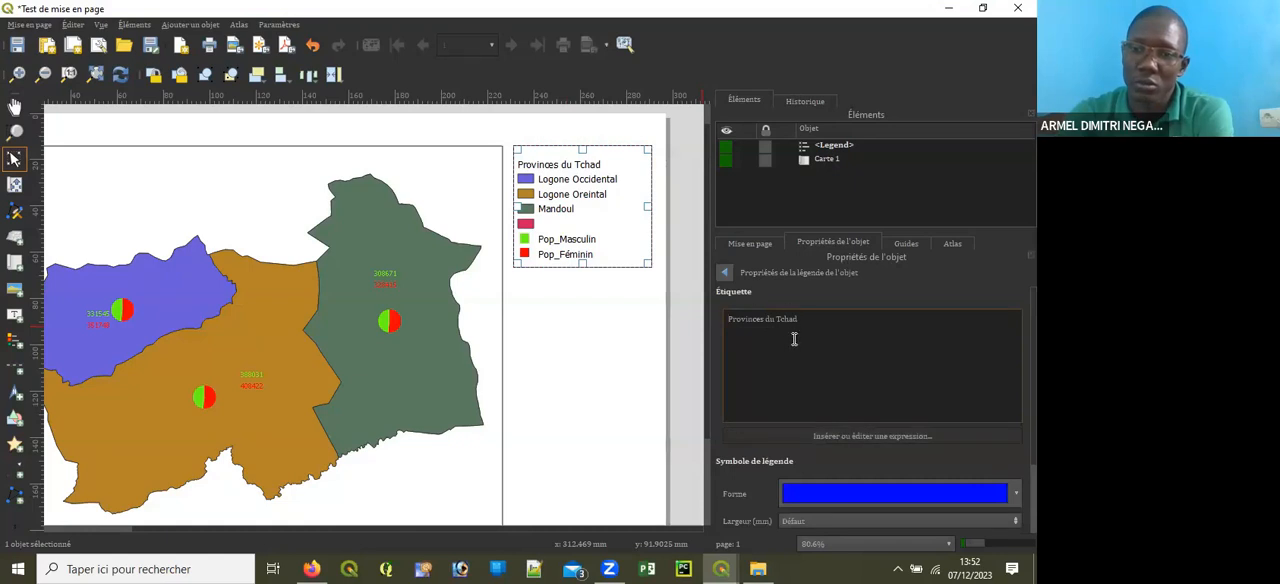
{"action": "left_click_drag", "start_coordinate": [830, 318], "coordinate": [631, 314]}
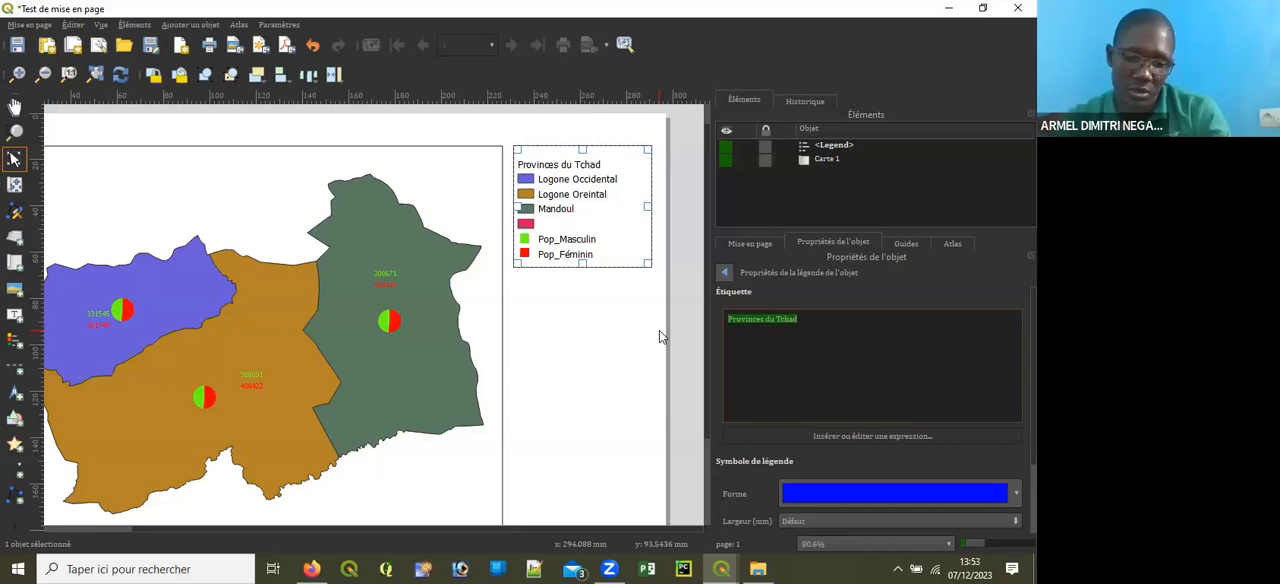
{"action": "type", "text": "PRovinceS"}
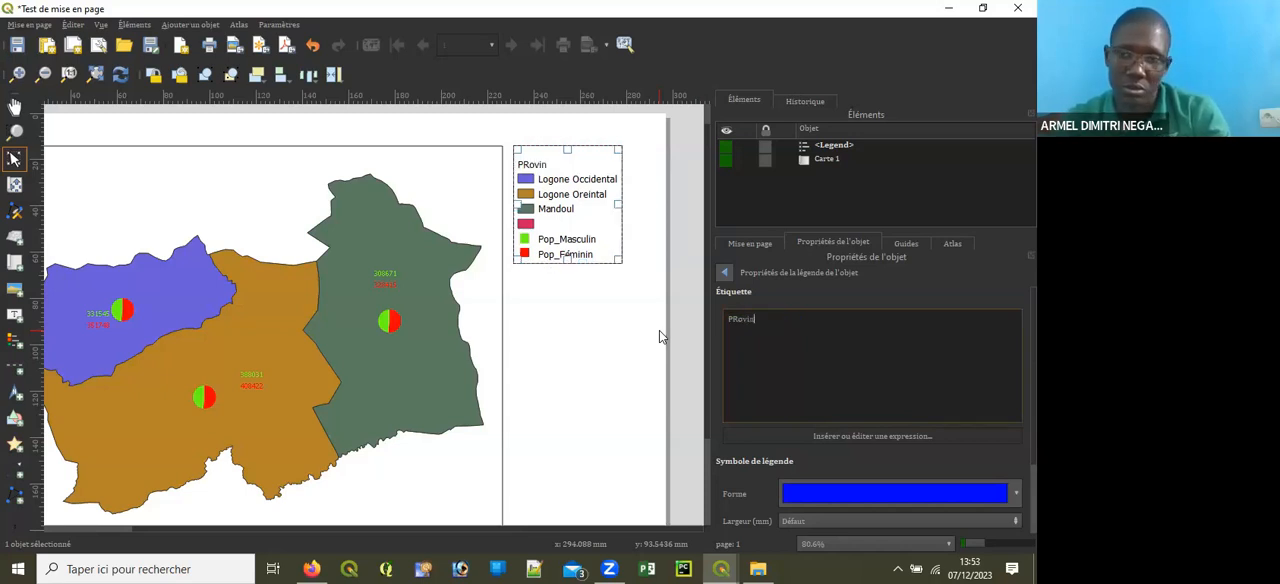
{"action": "key", "text": "BackSpace"}
{"action": "key", "text": "BackSpace"}
{"action": "key", "text": "BackSpace"}
{"action": "key", "text": "BackSpace"}
{"action": "key", "text": "BackSpace"}
{"action": "key", "text": "BackSpace"}
{"action": "key", "text": "BackSpace"}
{"action": "key", "text": "BackSpace"}
{"action": "type", "text": "ROV"}
{"action": "key", "text": "BackSpace"}
{"action": "key", "text": "BackSpace"}
{"action": "key", "text": "BackSpace"}
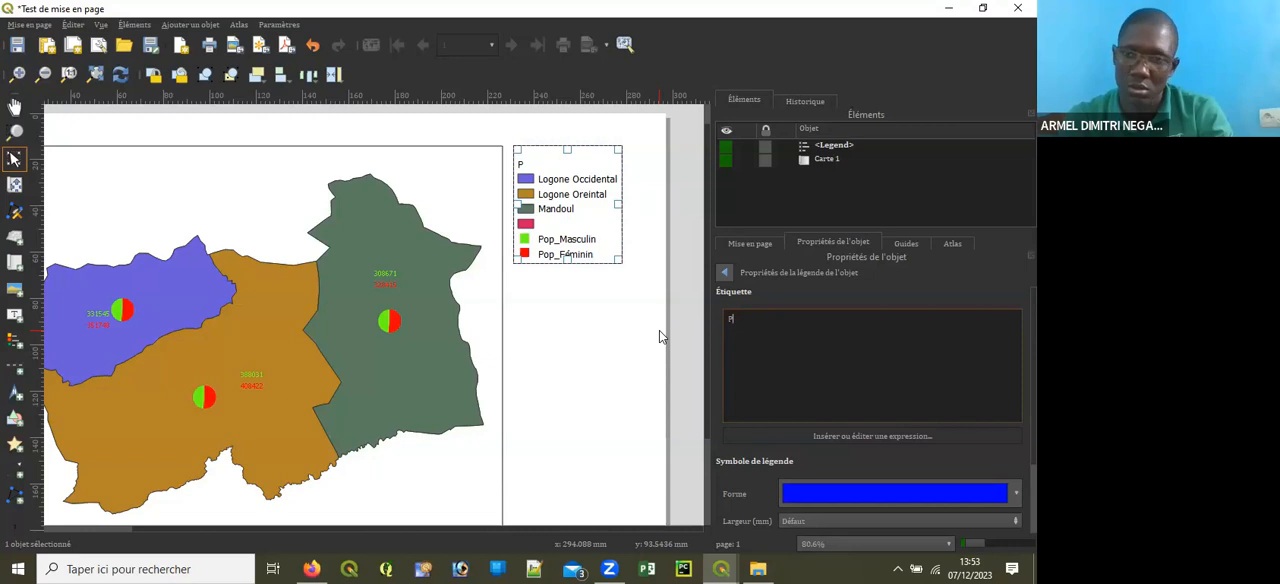
{"action": "type", "text": "ovin"}
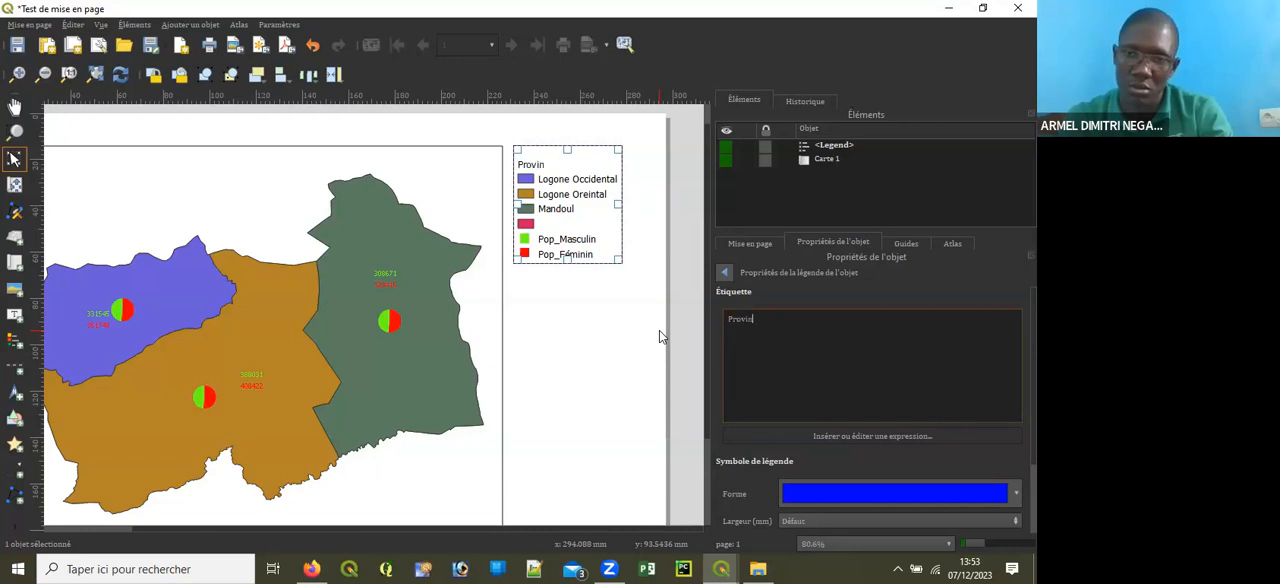
{"action": "type", "text": "ces d"}
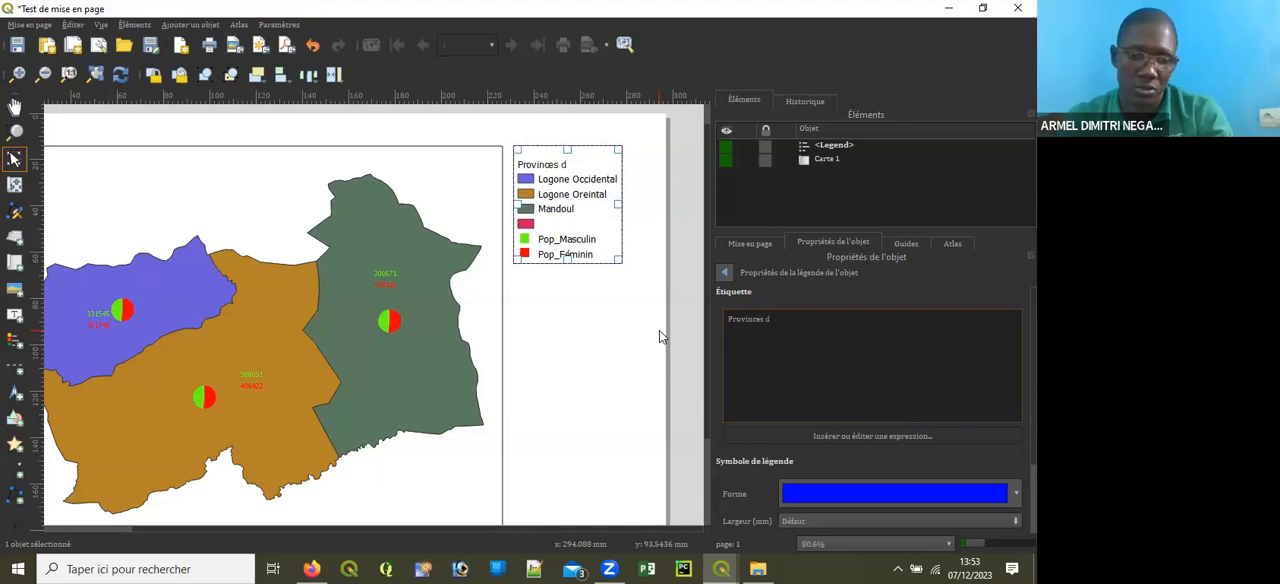
{"action": "type", "text": "'étusz"}
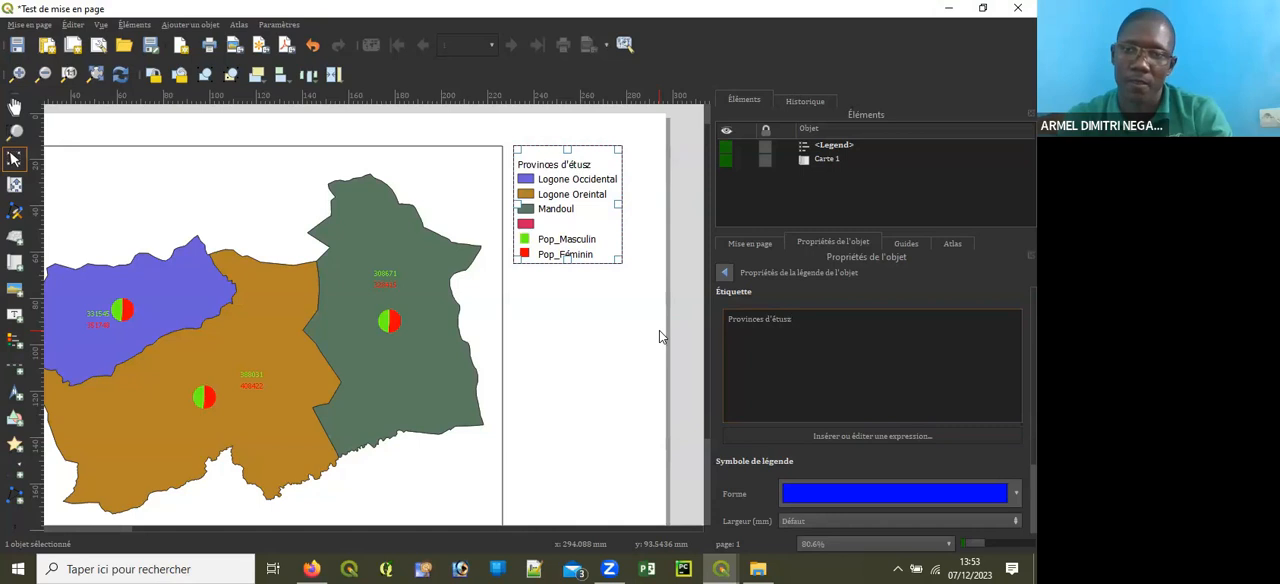
{"action": "key", "text": "BackSpace"}
{"action": "key", "text": "BackSpace"}
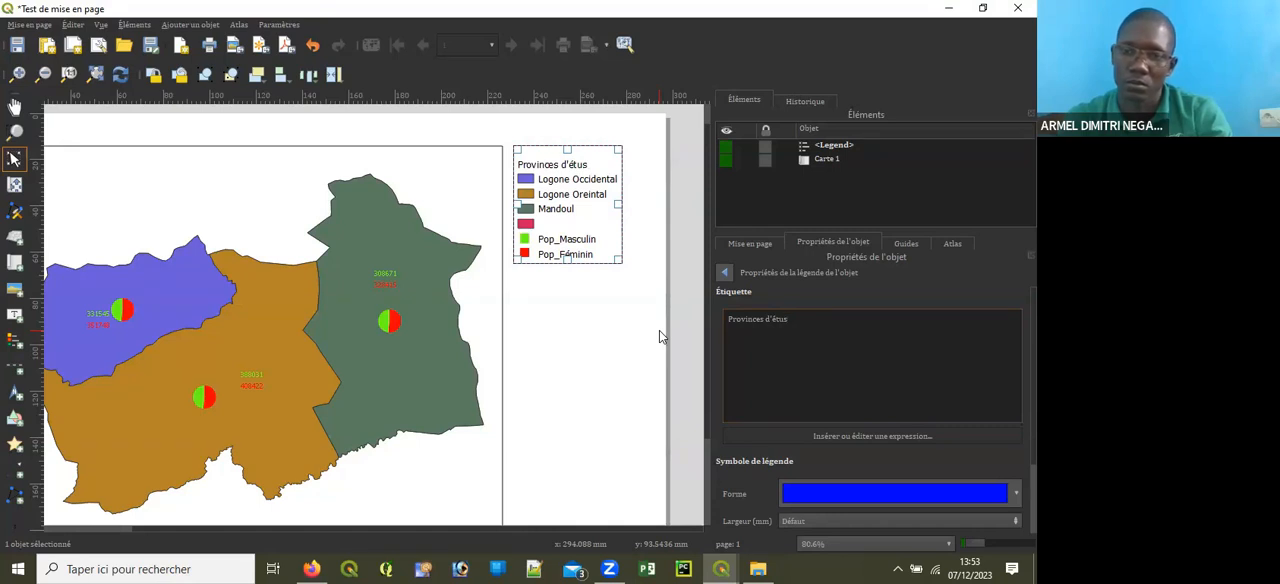
{"action": "type", "text": "des"}
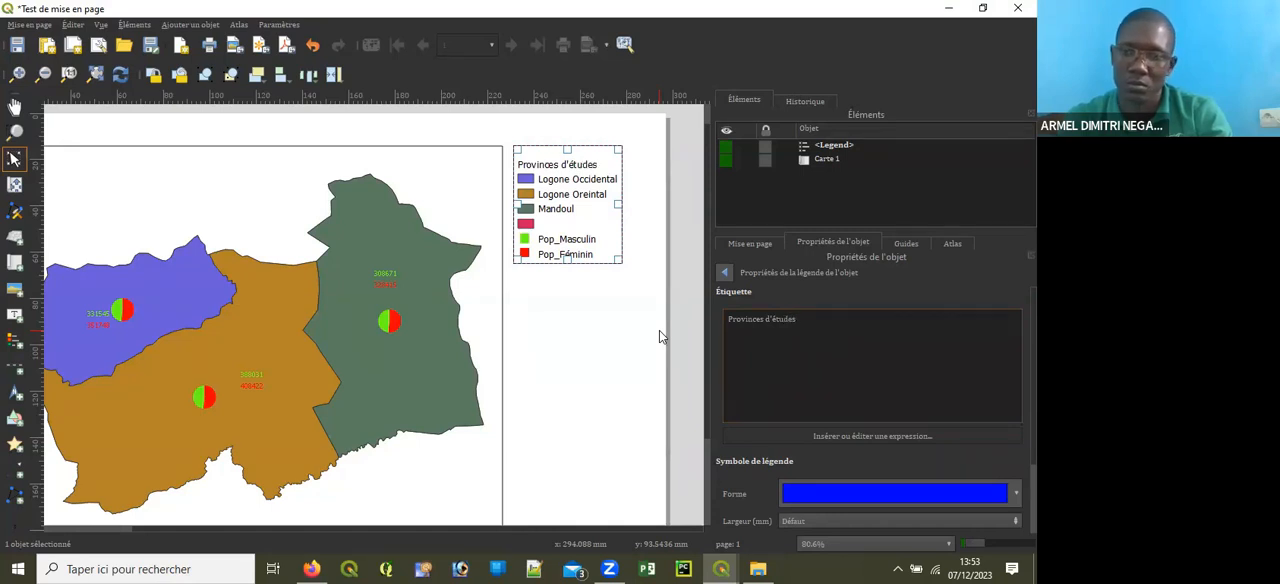
{"action": "key", "text": "BackSpace"}
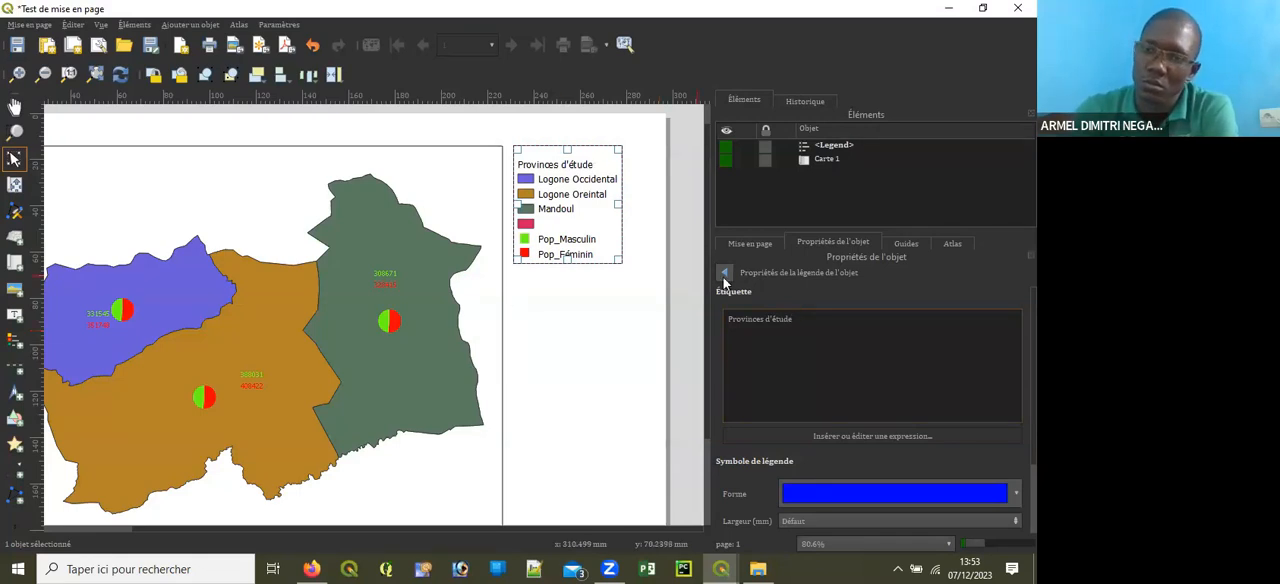
{"action": "scroll", "coordinate": [876, 450], "scroll_direction": "down", "scroll_amount": 3}
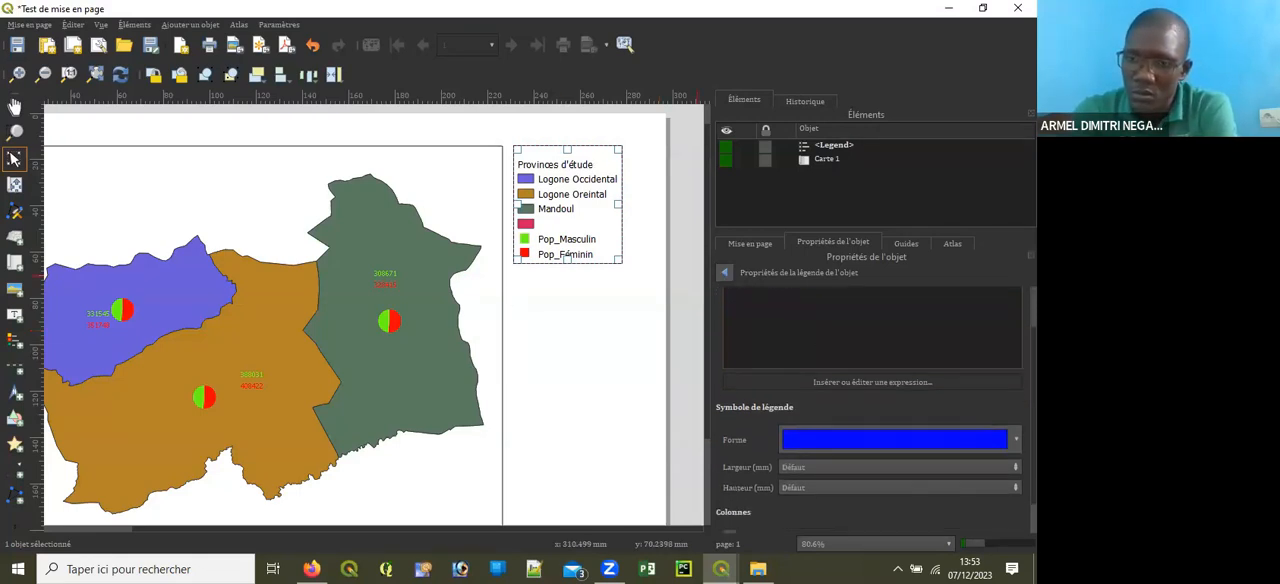
{"action": "left_click", "coordinate": [722, 271]}
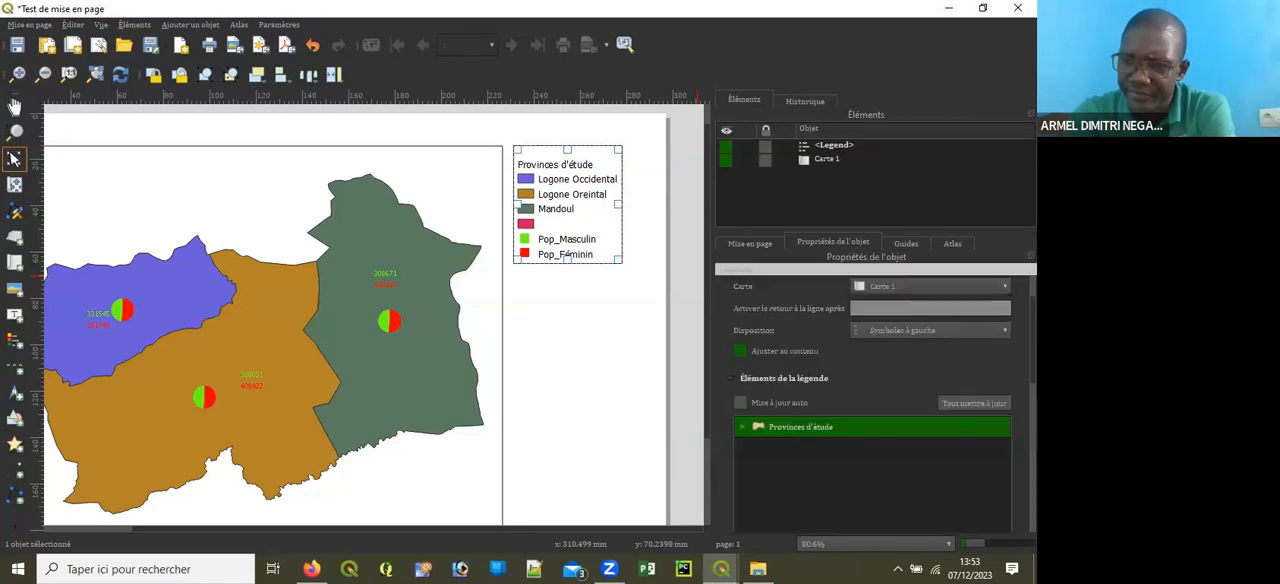
Step: Expand the Provinces d'étude group and remove its unlabelled red entry from the legend
{"action": "scroll", "coordinate": [870, 398], "scroll_direction": "down", "scroll_amount": 2}
{"action": "scroll", "coordinate": [870, 398], "scroll_direction": "down", "scroll_amount": 2}
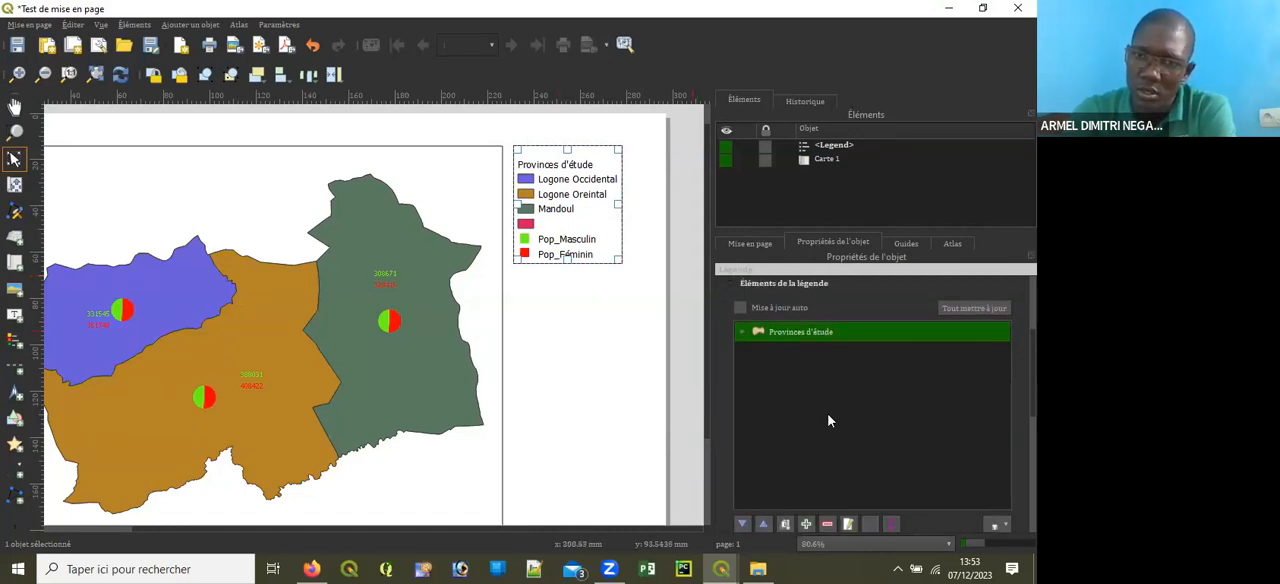
{"action": "left_click", "coordinate": [744, 333]}
{"action": "left_click", "coordinate": [796, 414]}
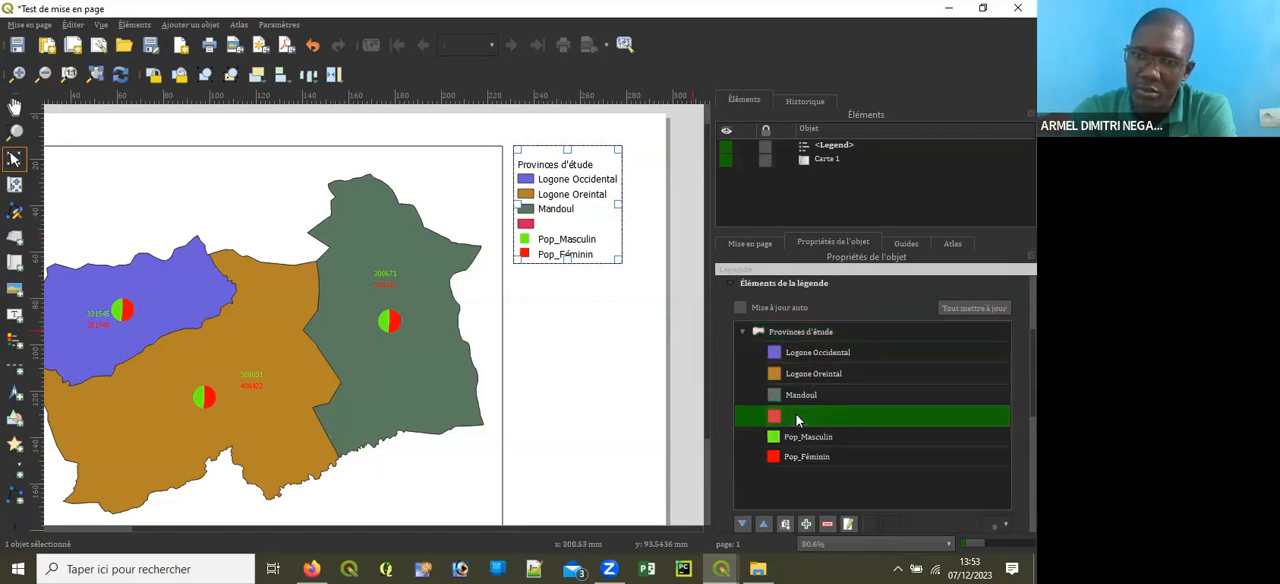
{"action": "scroll", "coordinate": [800, 410], "scroll_direction": "down", "scroll_amount": 3}
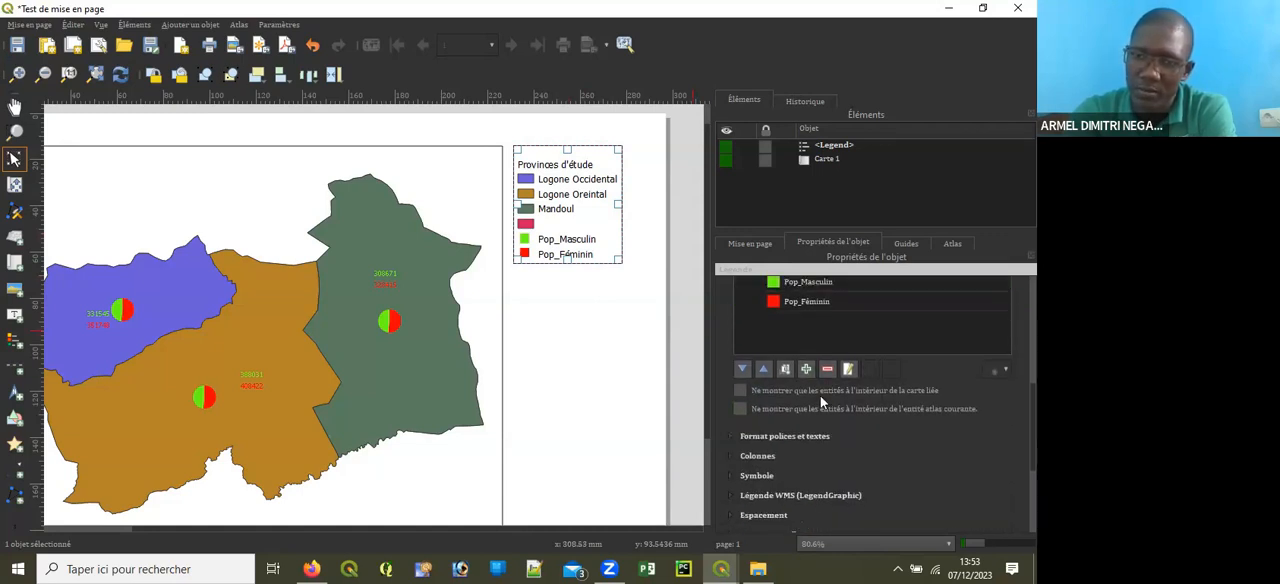
{"action": "scroll", "coordinate": [832, 333], "scroll_direction": "up", "scroll_amount": 1}
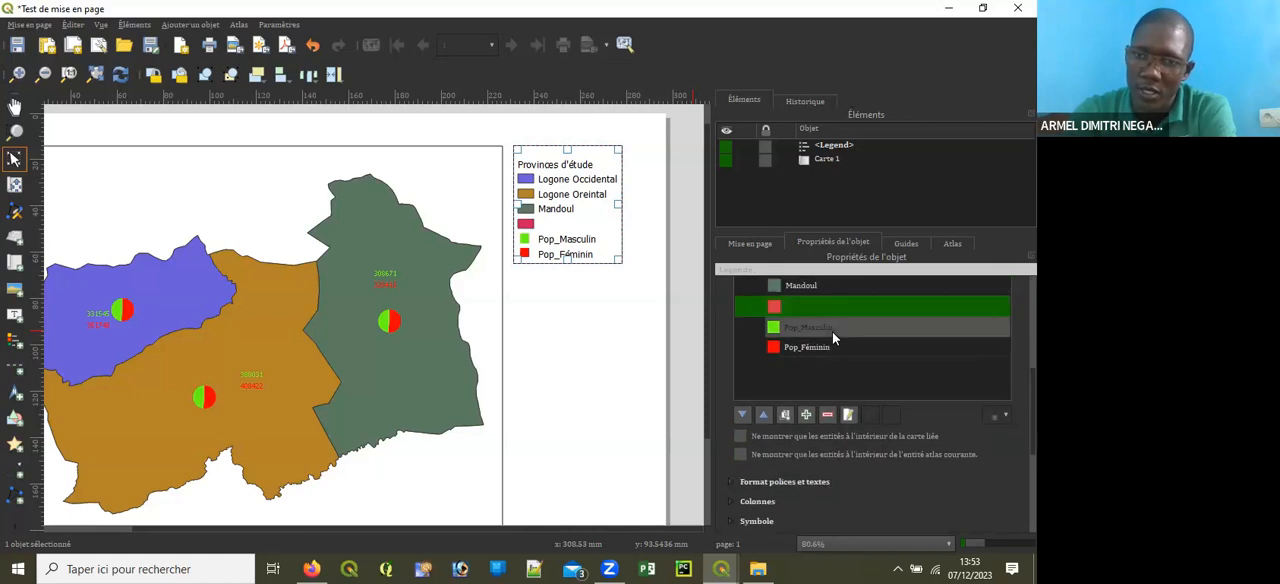
{"action": "left_click", "coordinate": [828, 415]}
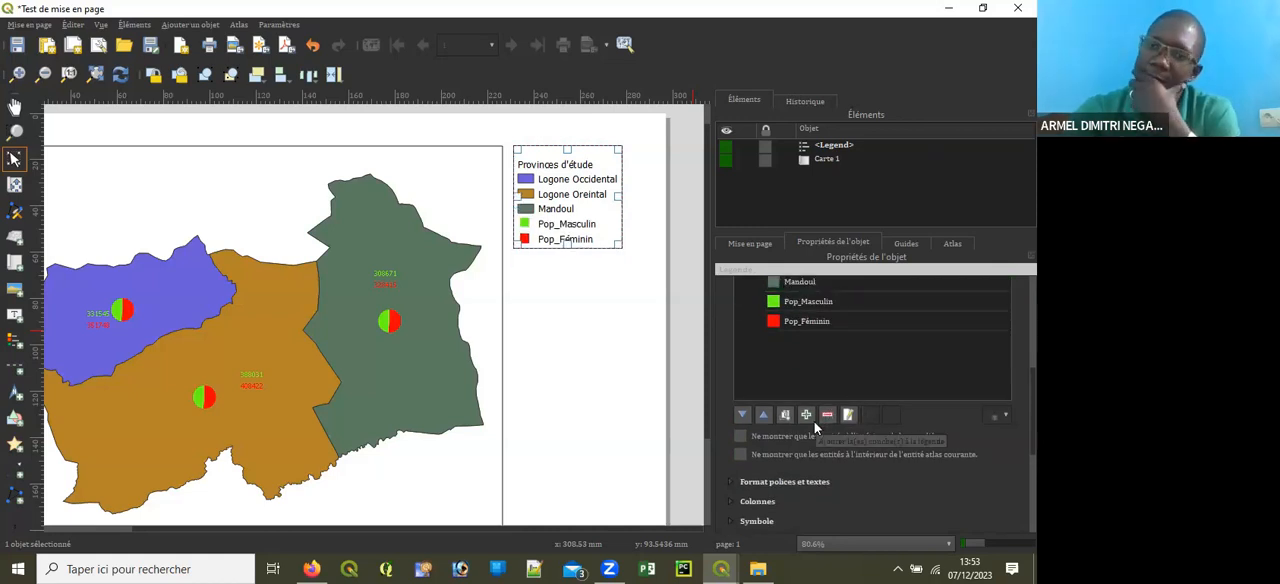
Step: Rename the Pop_Masculin legend entry as Populaion masculine and return to the legend properties
{"action": "scroll", "coordinate": [814, 421], "scroll_direction": "up", "scroll_amount": 1}
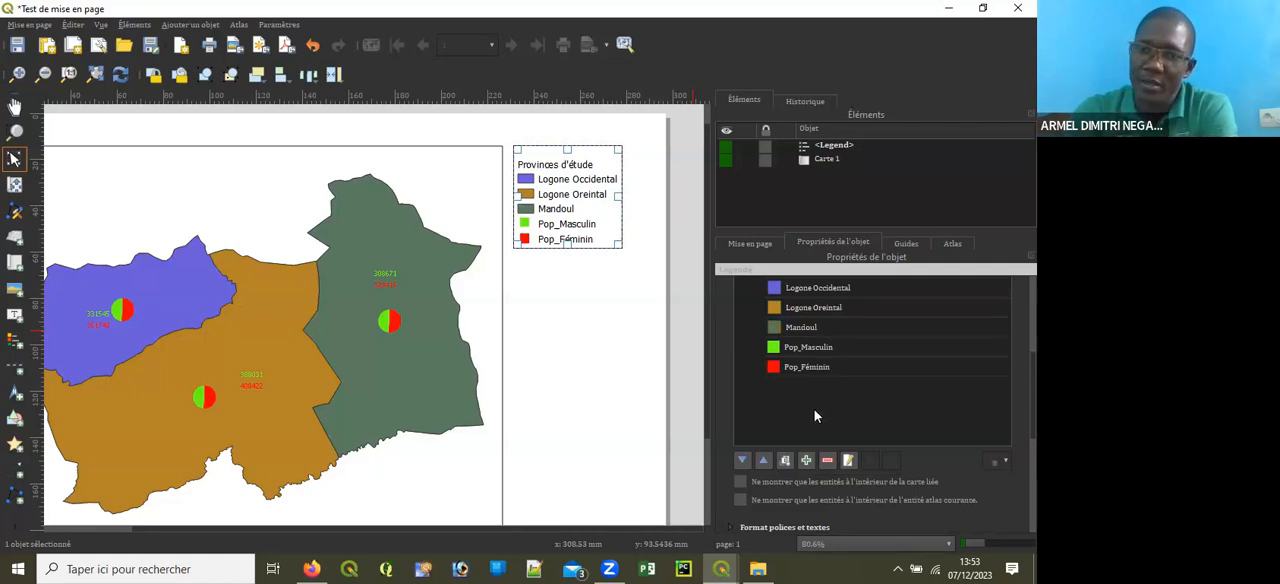
{"action": "left_click", "coordinate": [829, 350]}
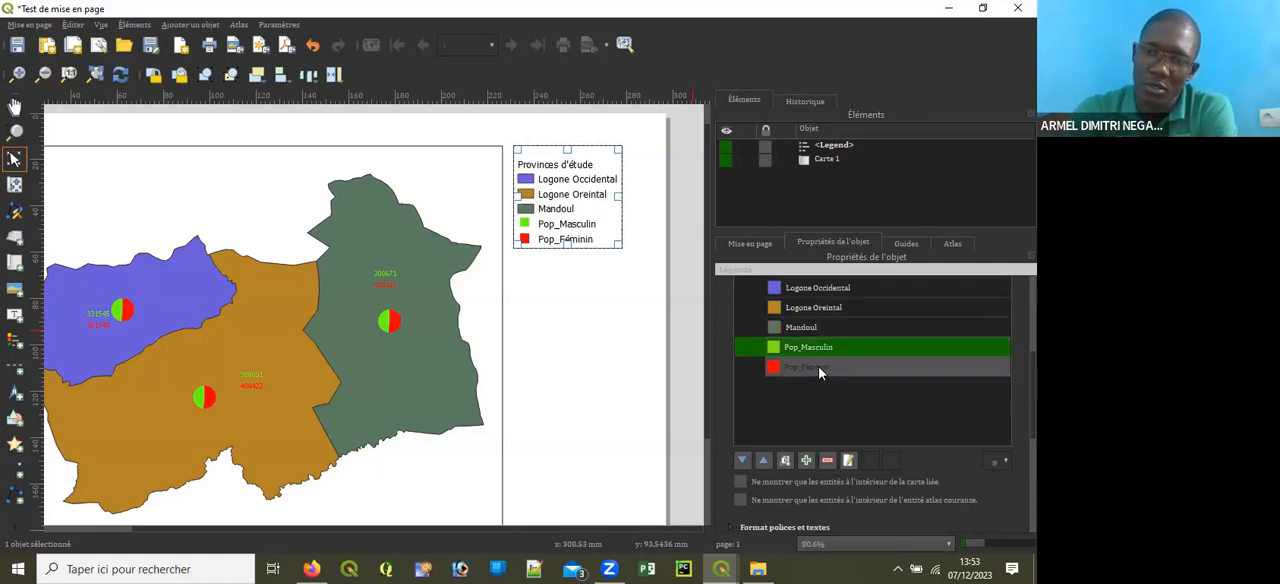
{"action": "left_click", "coordinate": [818, 366]}
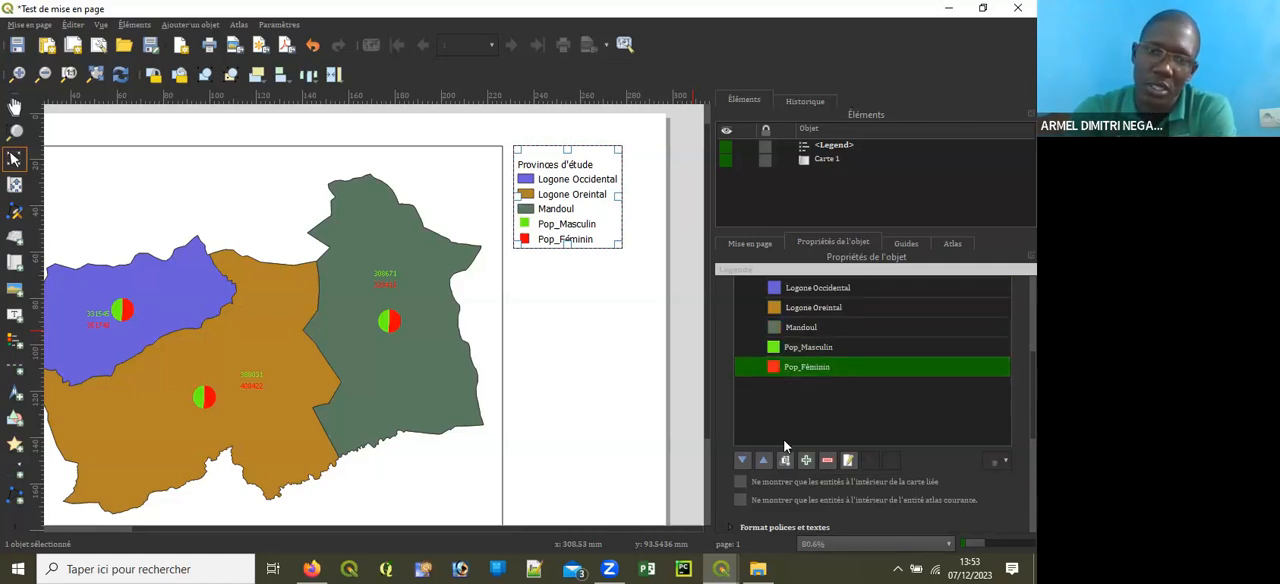
{"action": "double_click", "coordinate": [817, 347]}
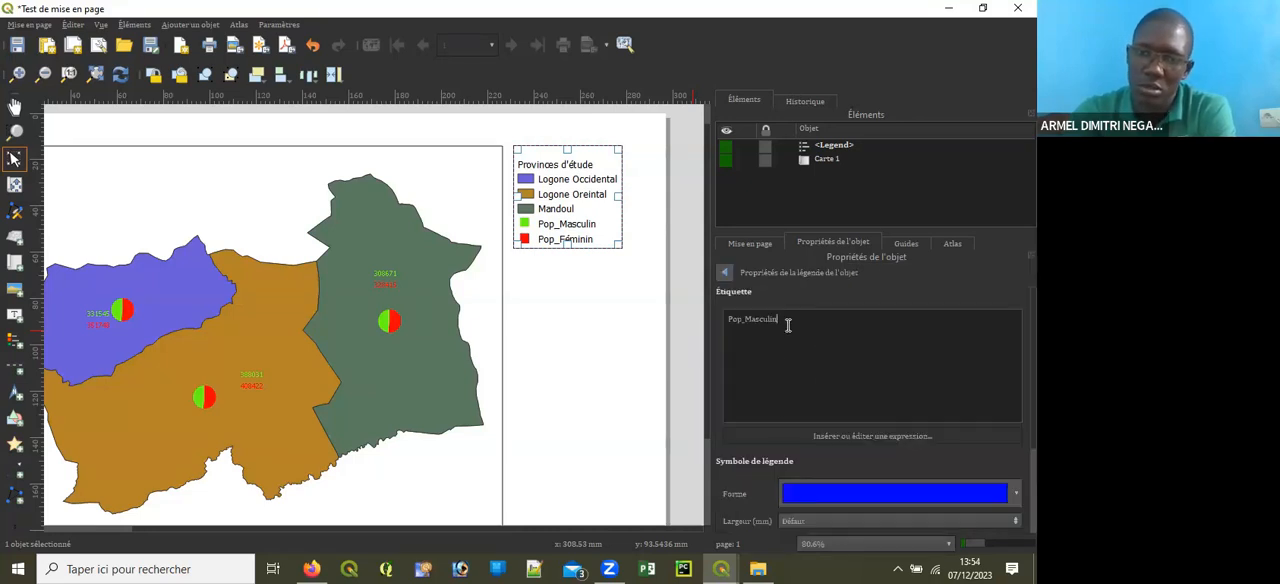
{"action": "left_click_drag", "start_coordinate": [788, 325], "coordinate": [724, 323]}
{"action": "left_click", "coordinate": [771, 356]}
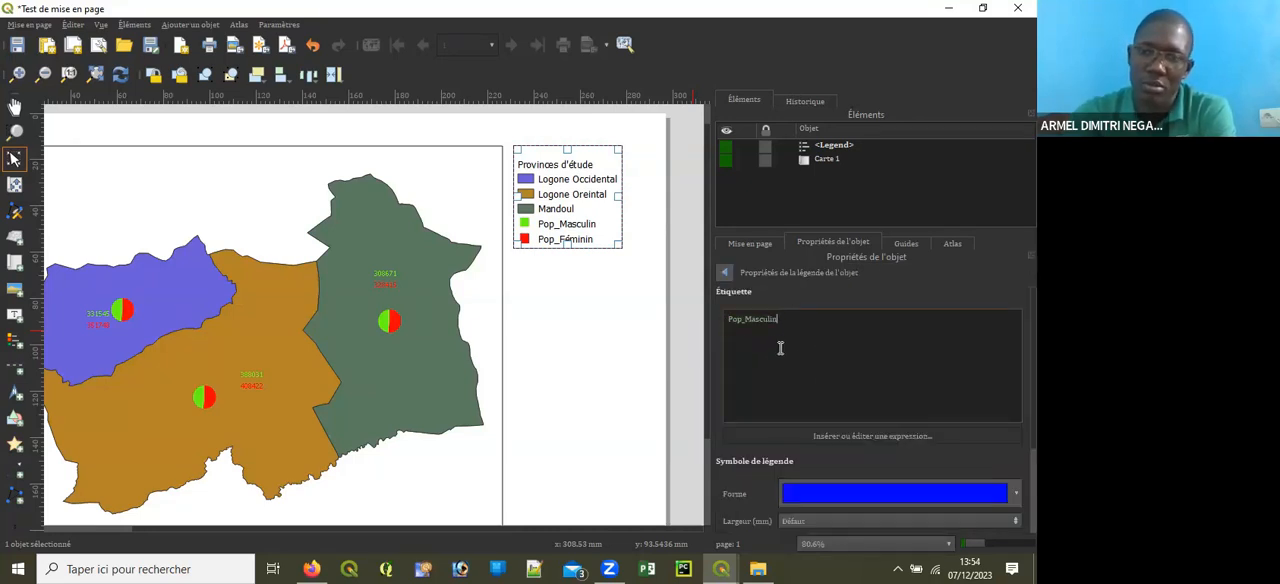
{"action": "key", "text": "BackSpace"}
{"action": "key", "text": "BackSpace"}
{"action": "key", "text": "BackSpace"}
{"action": "key", "text": "BackSpace"}
{"action": "key", "text": "BackSpace"}
{"action": "key", "text": "BackSpace"}
{"action": "key", "text": "BackSpace"}
{"action": "key", "text": "BackSpace"}
{"action": "key", "text": "BackSpace"}
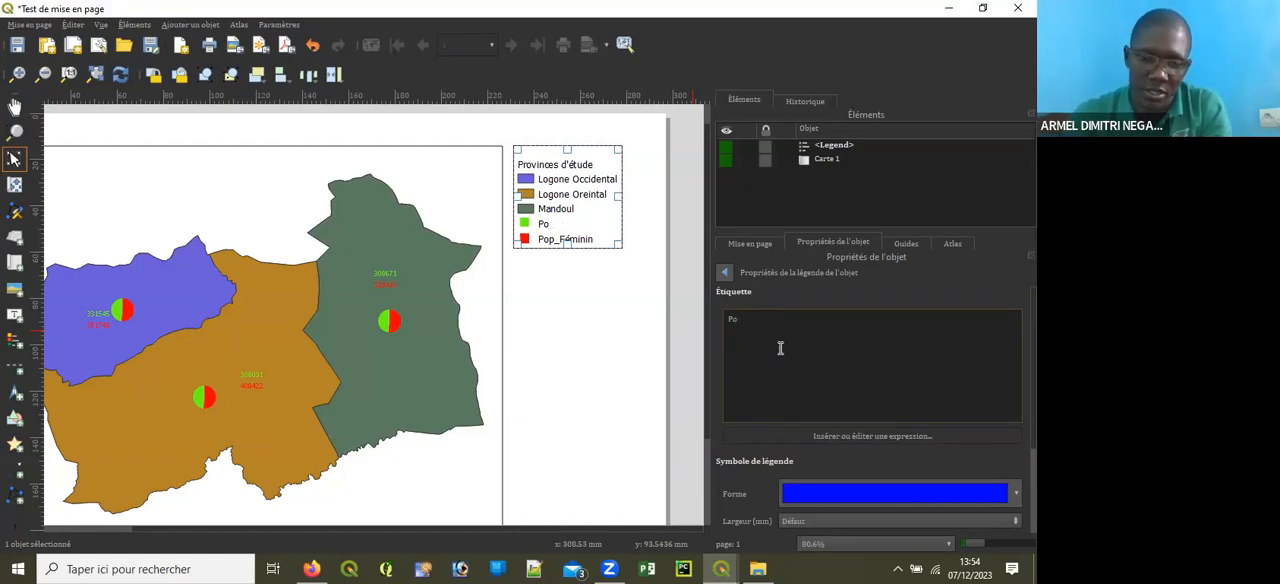
{"action": "type", "text": "a"}
{"action": "key", "text": "BackSpace"}
{"action": "type", "text": "l"}
{"action": "key", "text": "BackSpace"}
{"action": "type", "text": "ulaion m"}
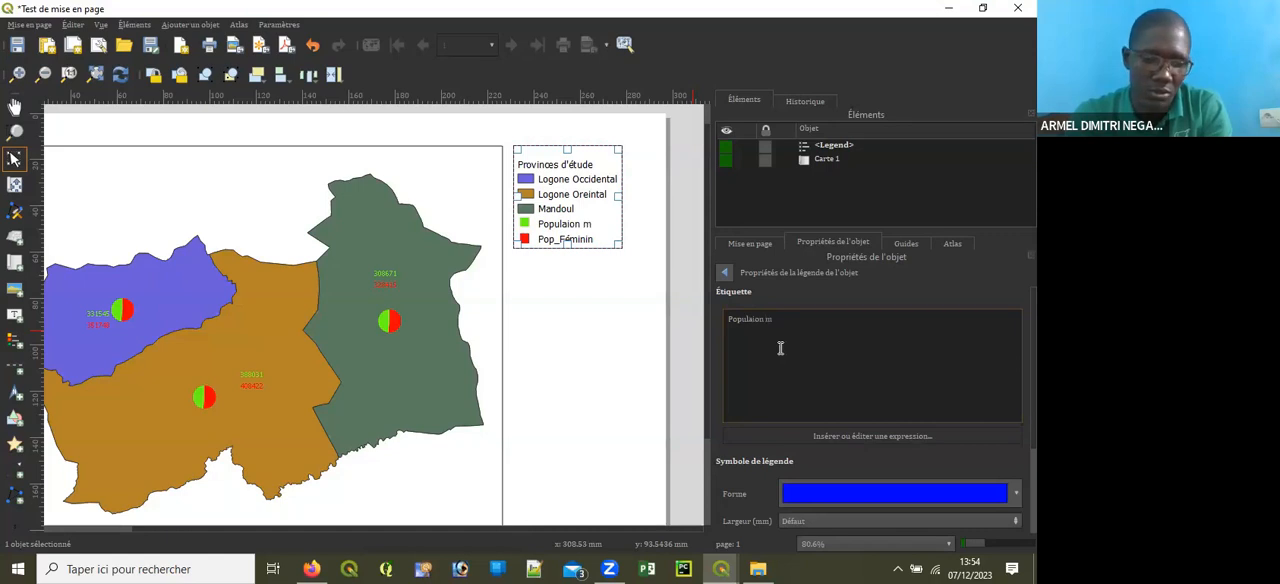
{"action": "type", "text": "asculine"}
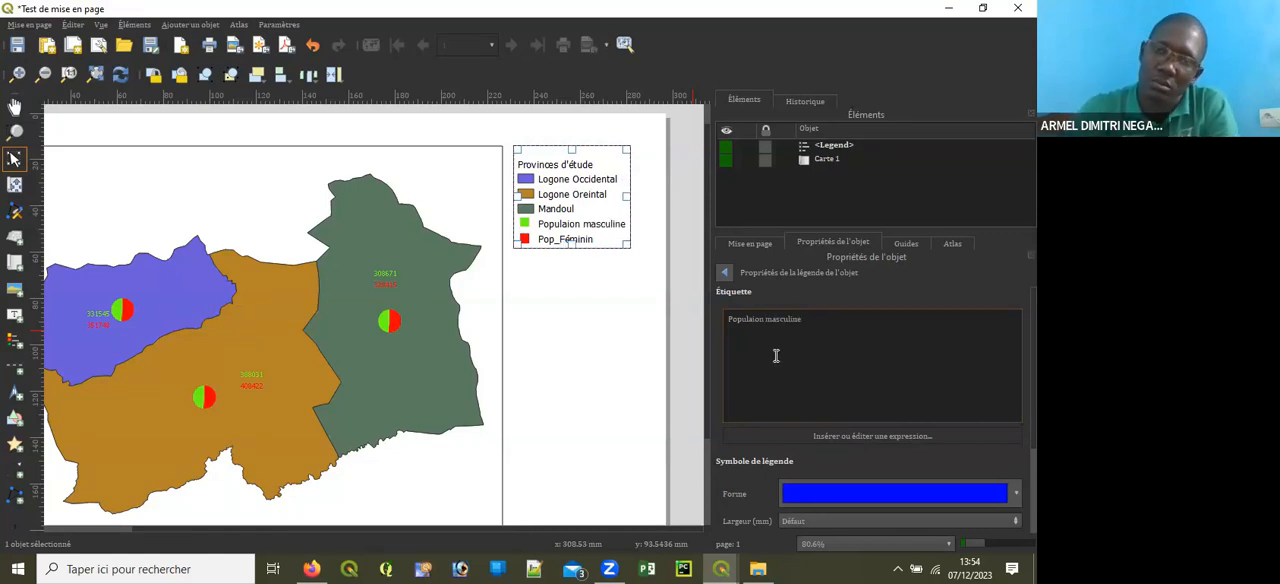
{"action": "left_click", "coordinate": [724, 272]}
Step: Rename the Pop_Féminin legend entry as Population feminine
{"action": "double_click", "coordinate": [803, 371]}
{"action": "left_click_drag", "start_coordinate": [789, 322], "coordinate": [674, 305]}
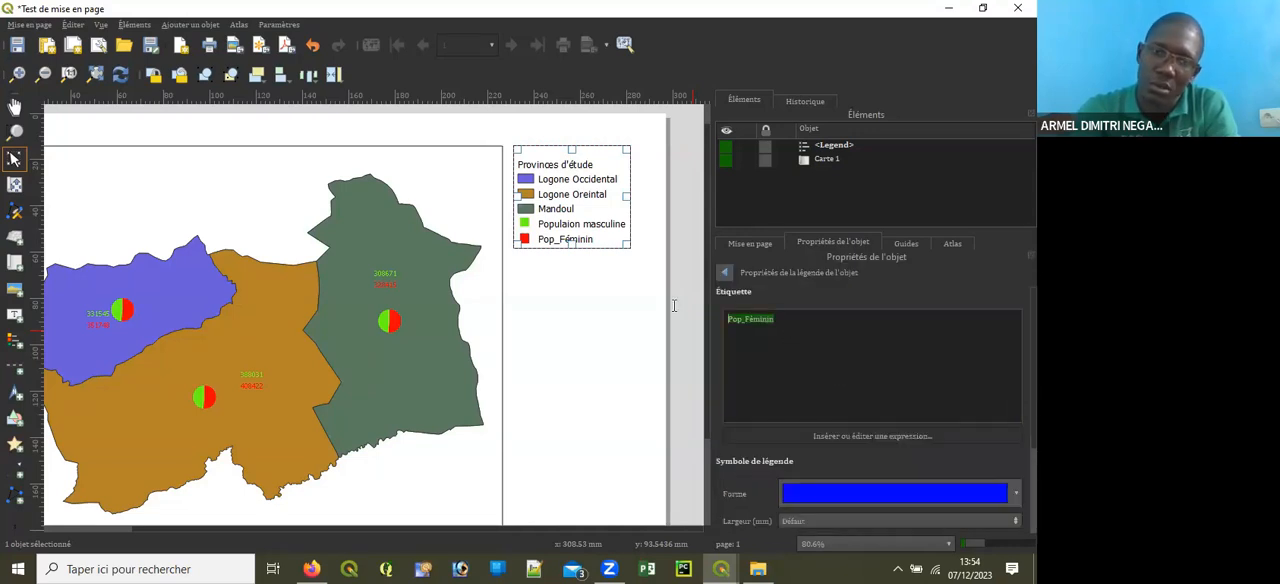
{"action": "key", "text": "Right"}
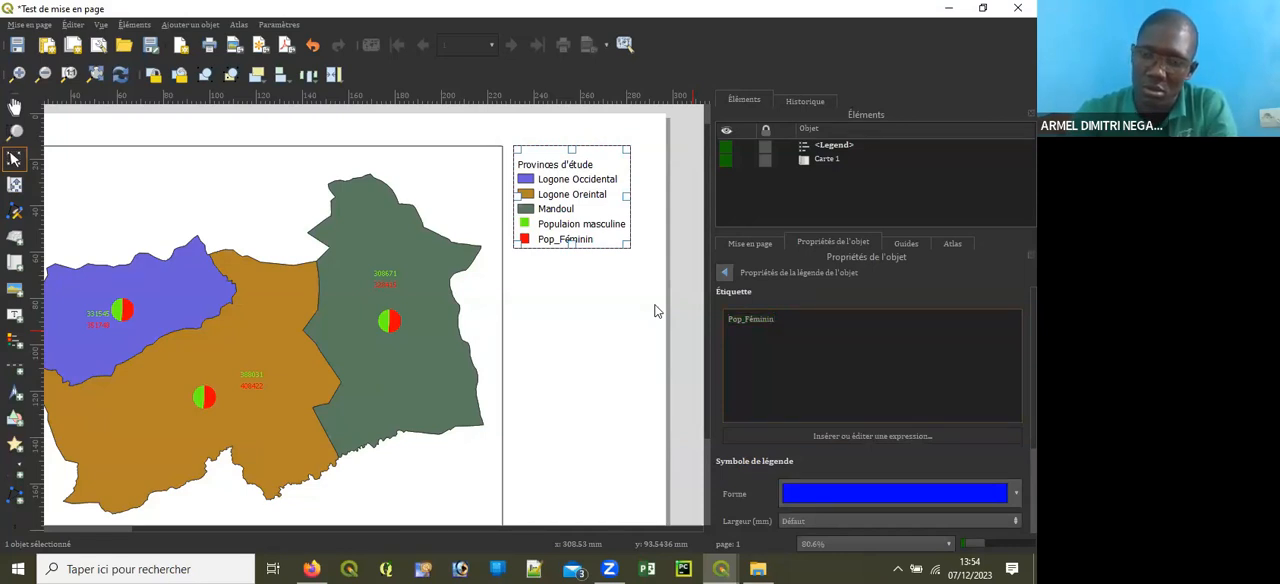
{"action": "key", "text": "BackSpace"}
{"action": "key", "text": "BackSpace"}
{"action": "key", "text": "BackSpace"}
{"action": "key", "text": "BackSpace"}
{"action": "key", "text": "BackSpace"}
{"action": "key", "text": "BackSpace"}
{"action": "key", "text": "BackSpace"}
{"action": "key", "text": "BackSpace"}
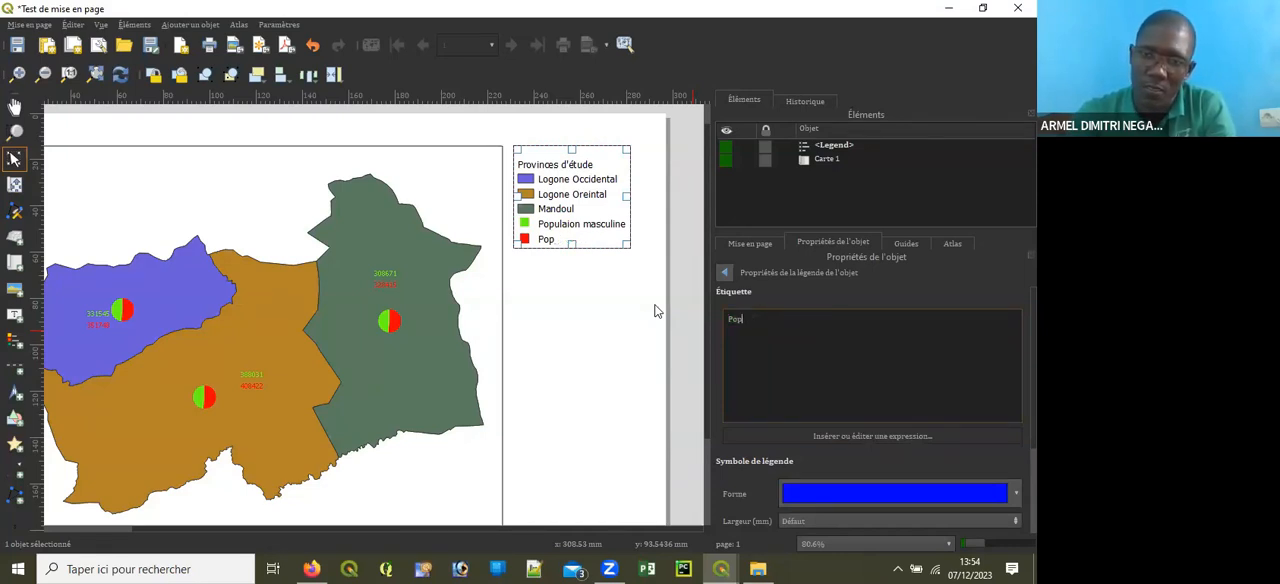
{"action": "type", "text": "ulation f"}
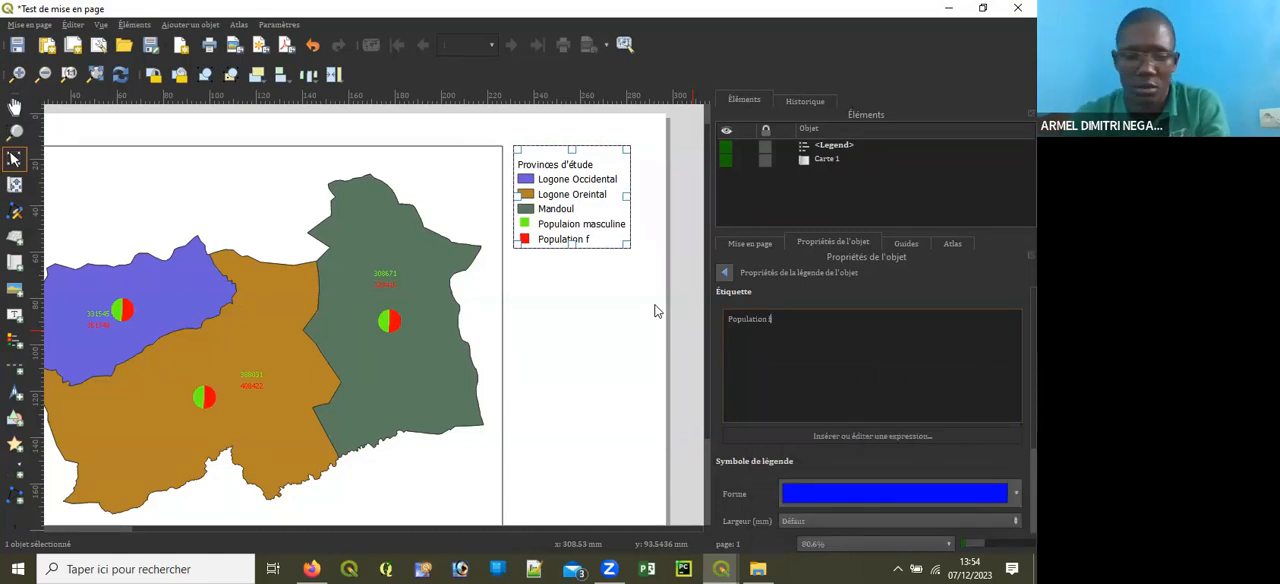
{"action": "type", "text": "em"}
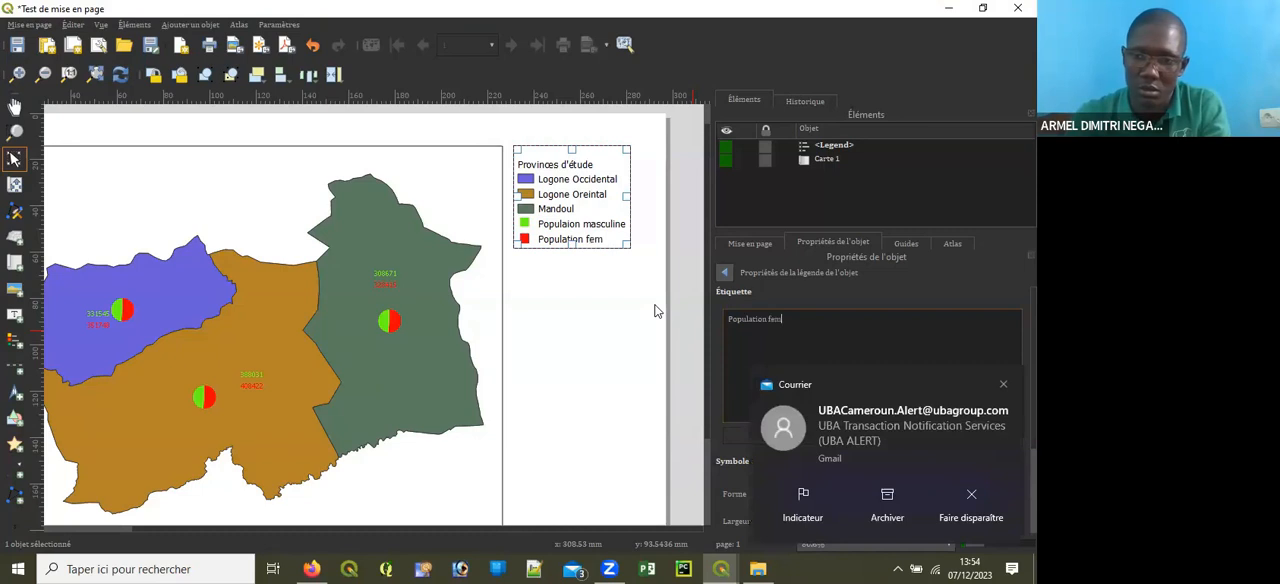
{"action": "type", "text": "inine"}
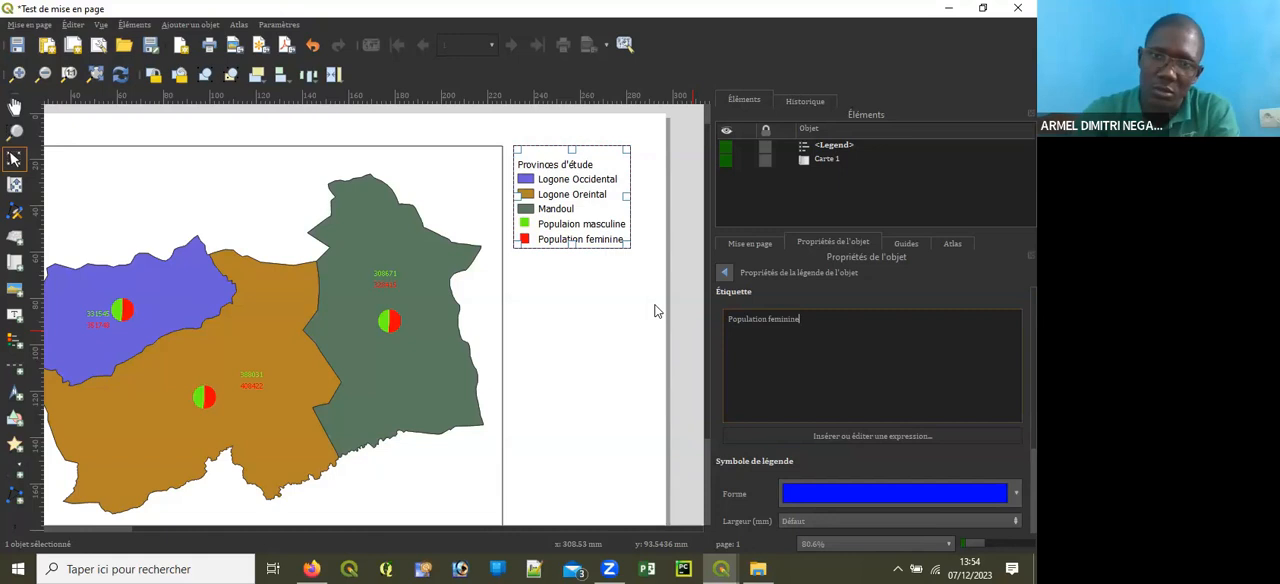
Step: Return to the legend properties and set the legend title to Légende
{"action": "left_click", "coordinate": [729, 271]}
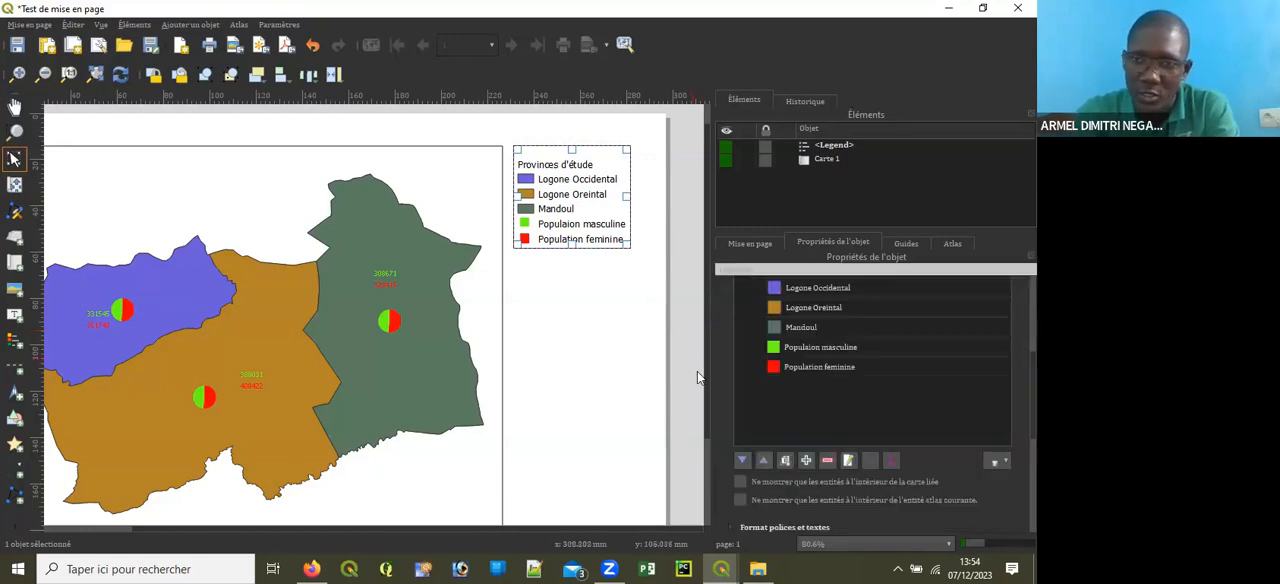
{"action": "scroll", "coordinate": [837, 419], "scroll_direction": "down", "scroll_amount": 1}
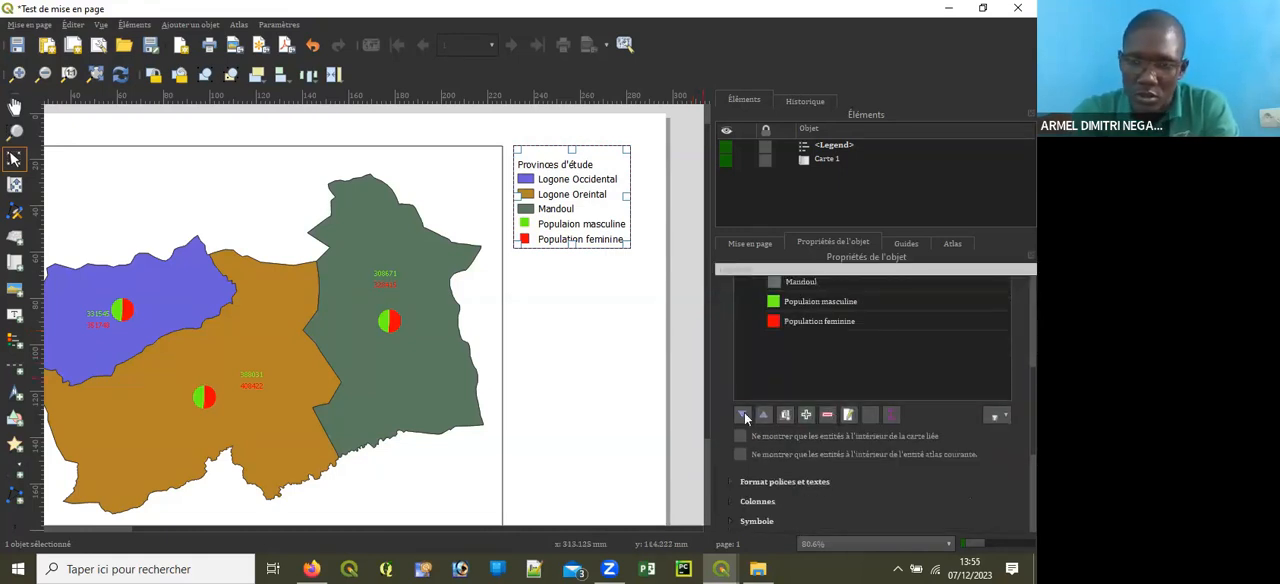
{"action": "scroll", "coordinate": [655, 354], "scroll_direction": "up", "scroll_amount": 1}
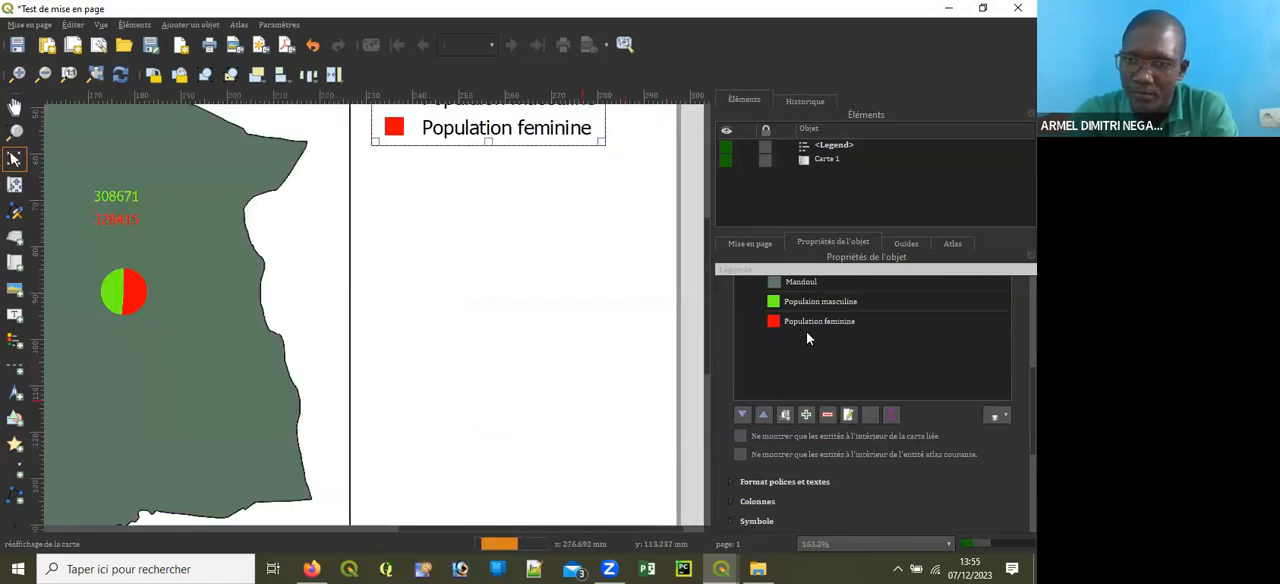
{"action": "scroll", "coordinate": [656, 356], "scroll_direction": "down", "scroll_amount": 1}
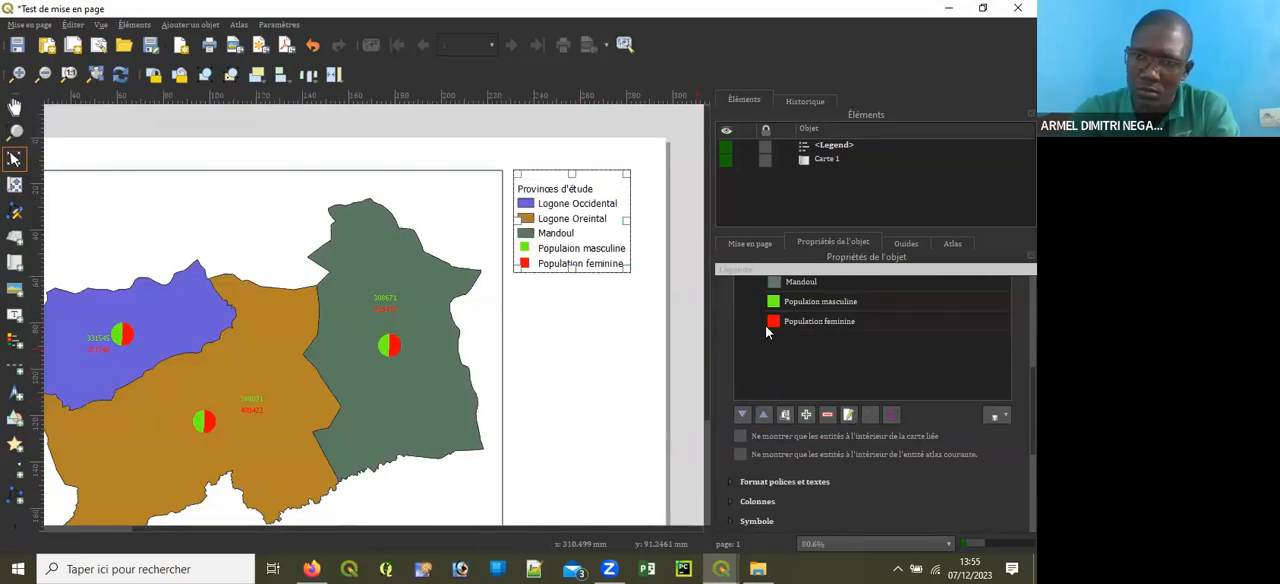
{"action": "scroll", "coordinate": [909, 311], "scroll_direction": "up", "scroll_amount": 5}
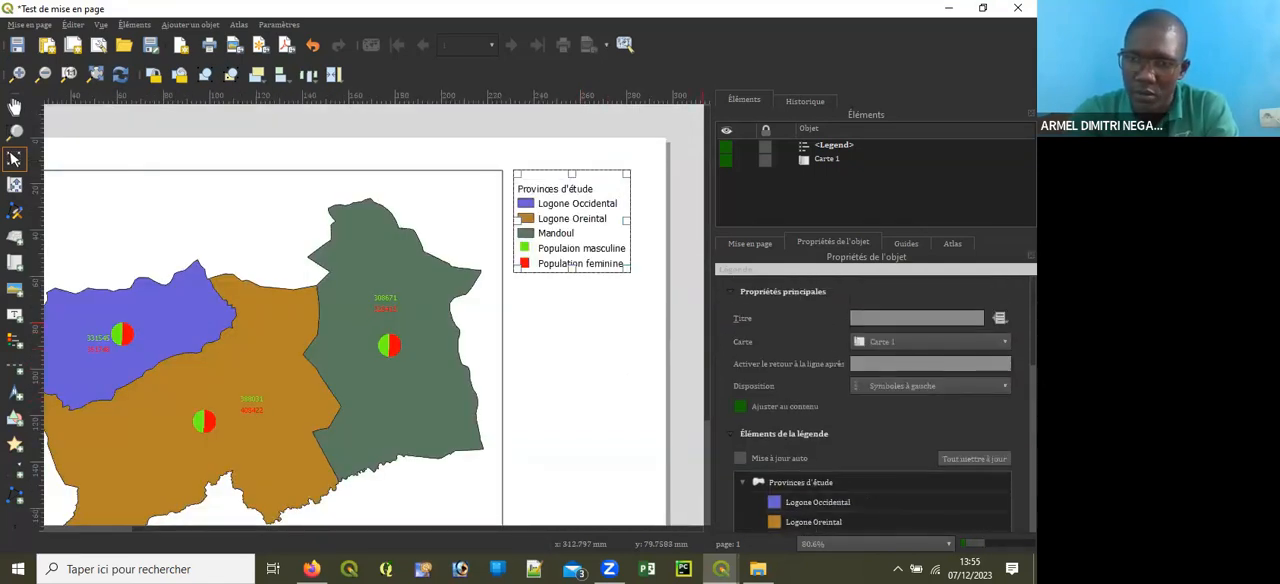
{"action": "left_click", "coordinate": [909, 315]}
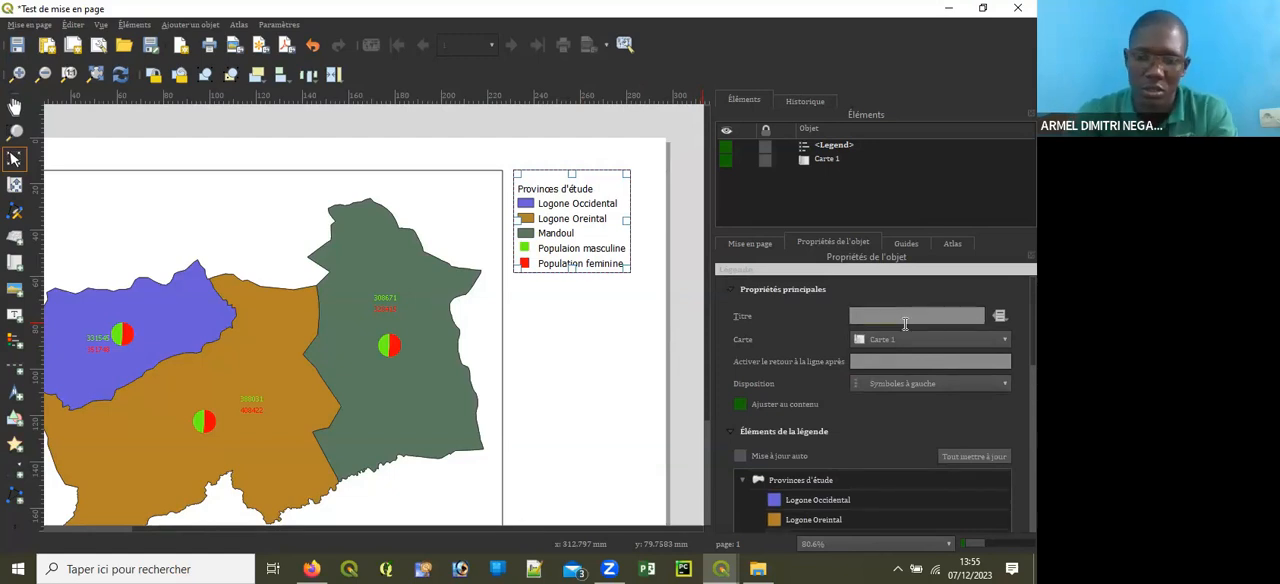
{"action": "type", "text": "Légende"}
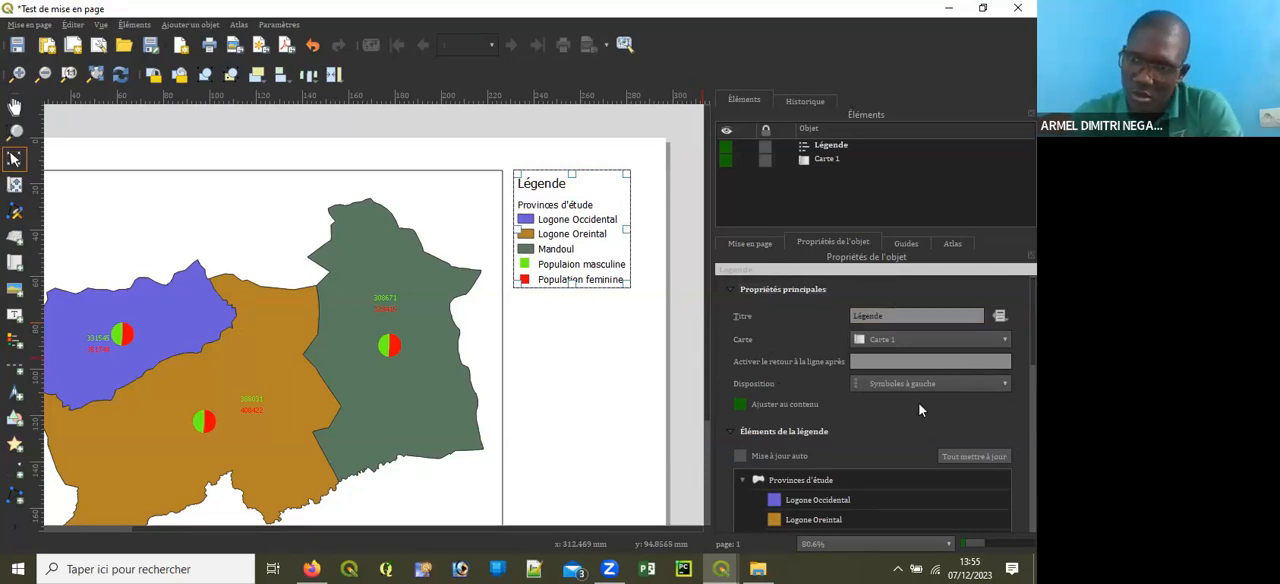
Step: Expand the legend's font and text settings and set the legend title font to Times New Roman, Gras
{"action": "scroll", "coordinate": [870, 400], "scroll_direction": "down", "scroll_amount": 3}
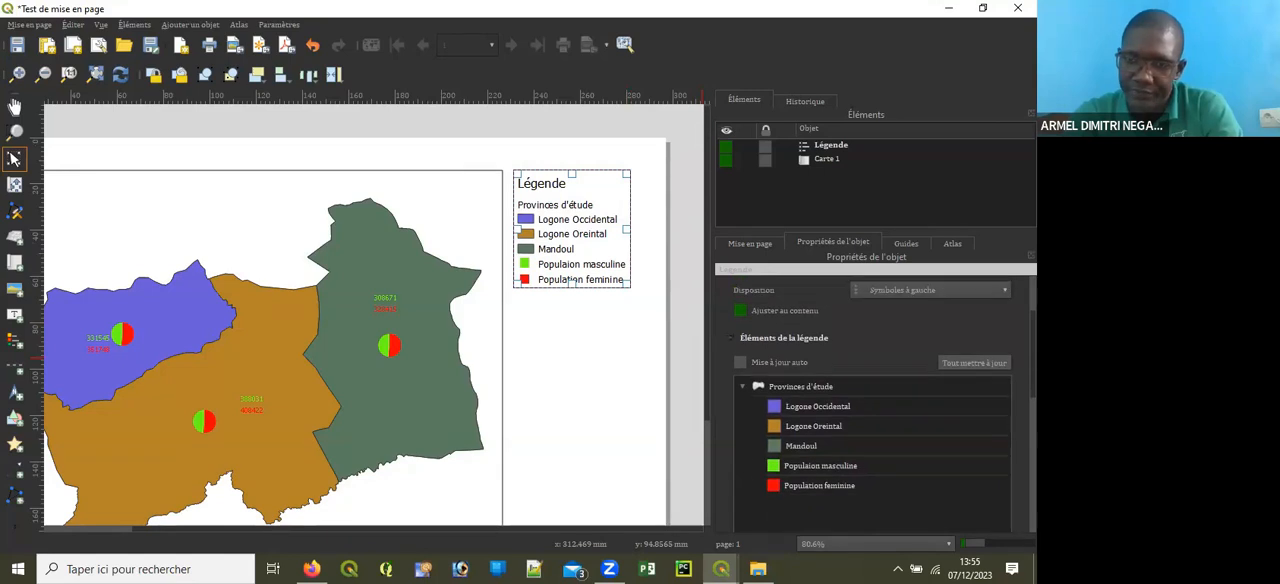
{"action": "scroll", "coordinate": [870, 400], "scroll_direction": "down", "scroll_amount": 7}
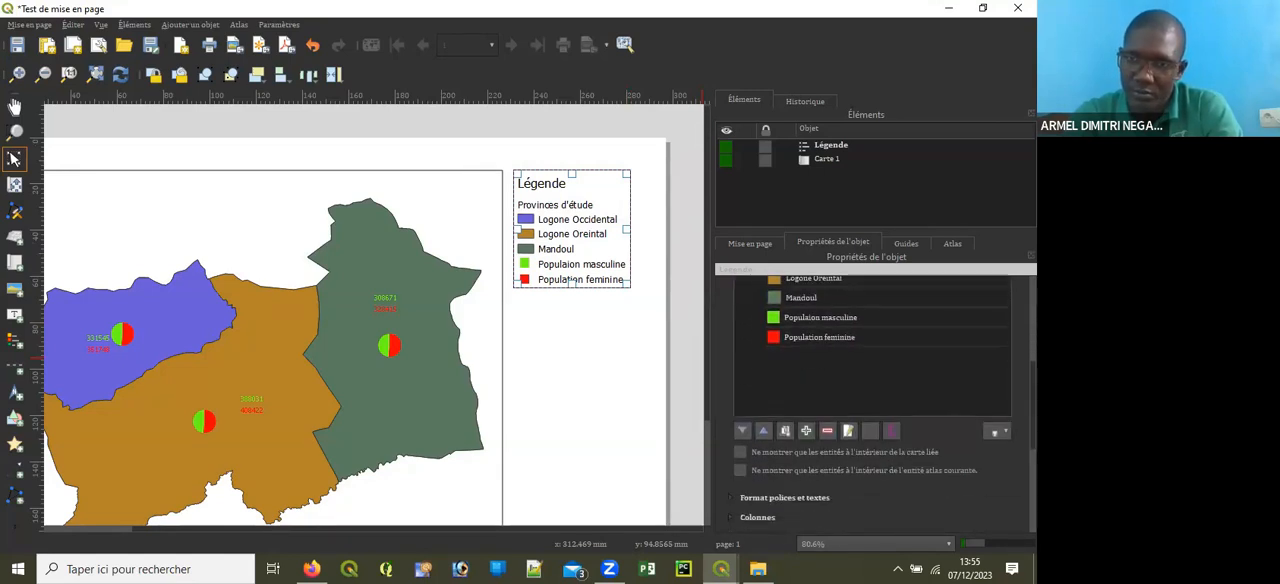
{"action": "scroll", "coordinate": [870, 400], "scroll_direction": "down", "scroll_amount": 5}
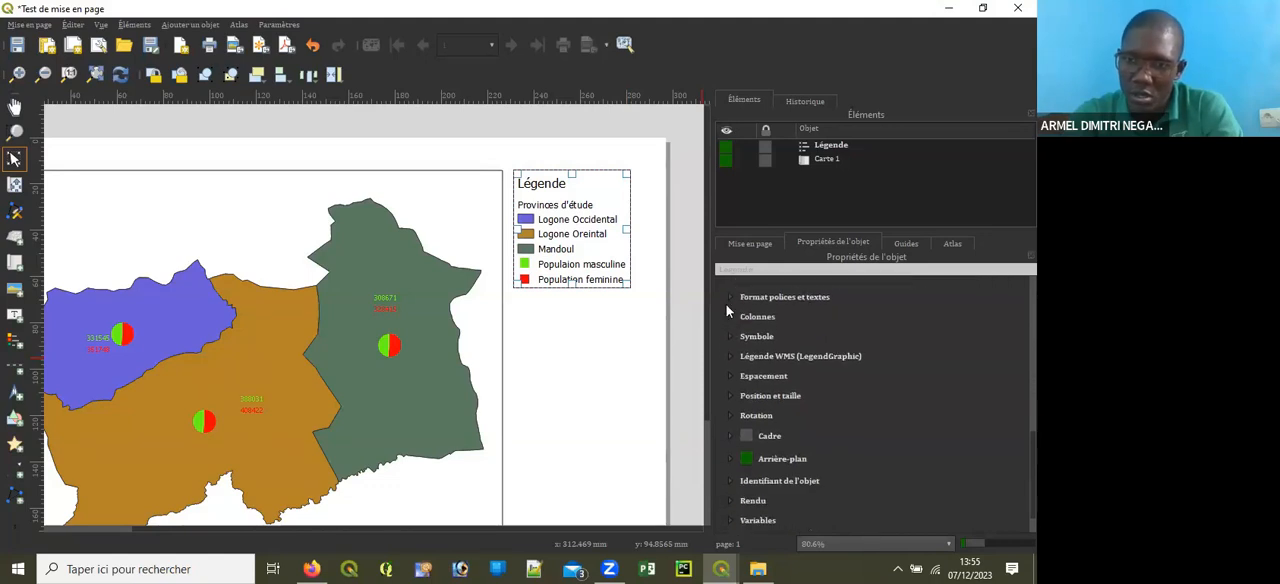
{"action": "left_click", "coordinate": [732, 297]}
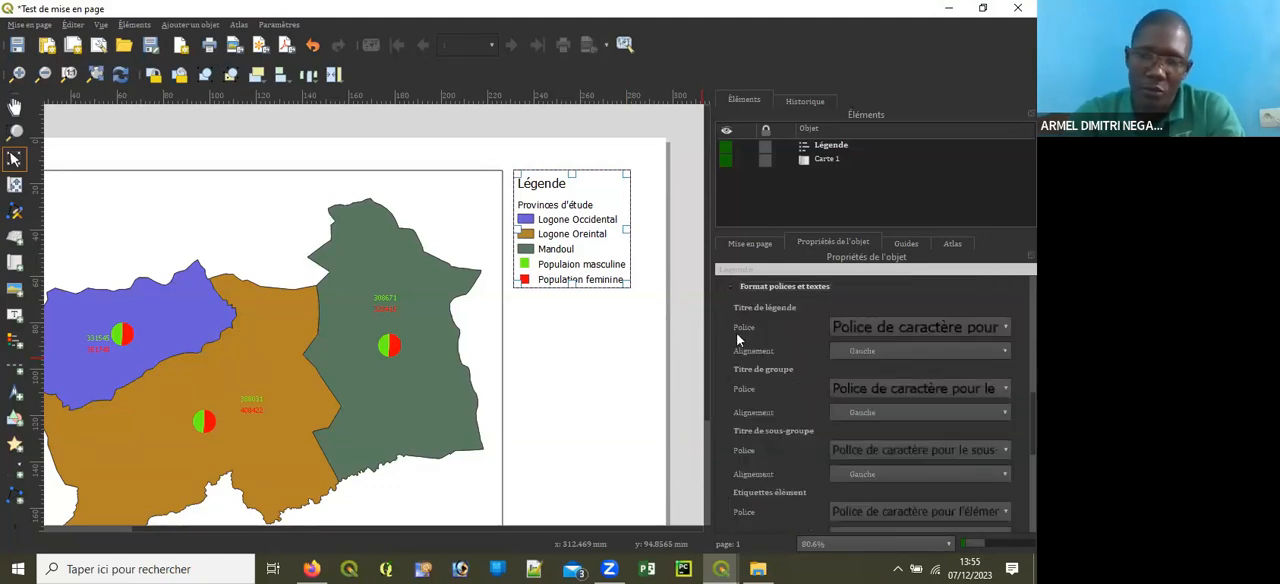
{"action": "left_click", "coordinate": [870, 328]}
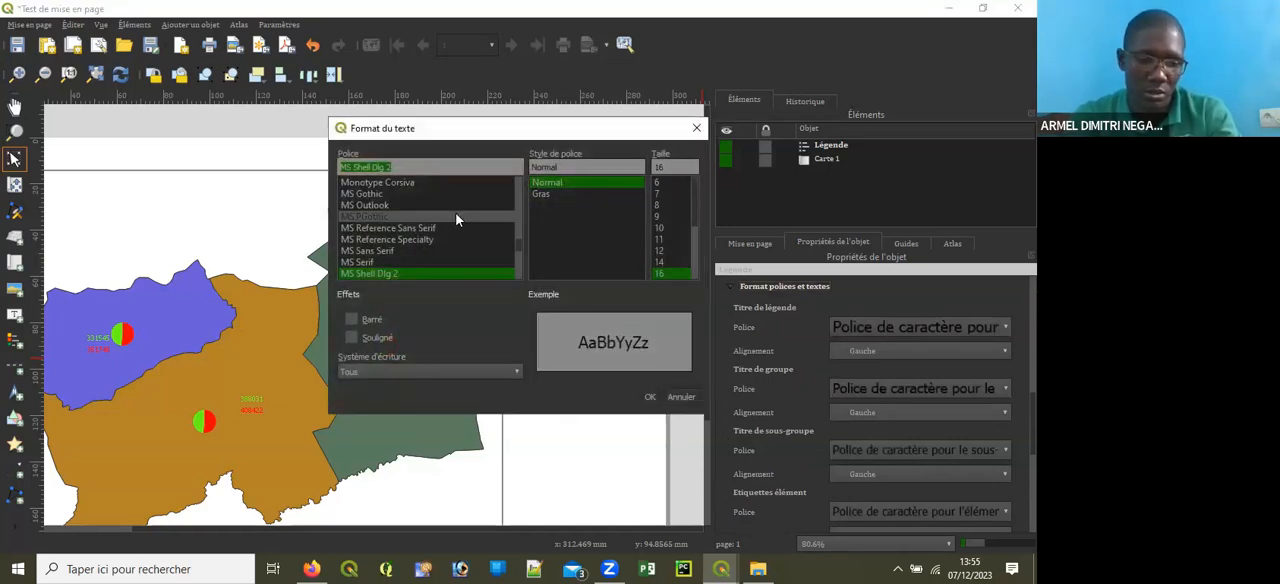
{"action": "key", "text": "t"}
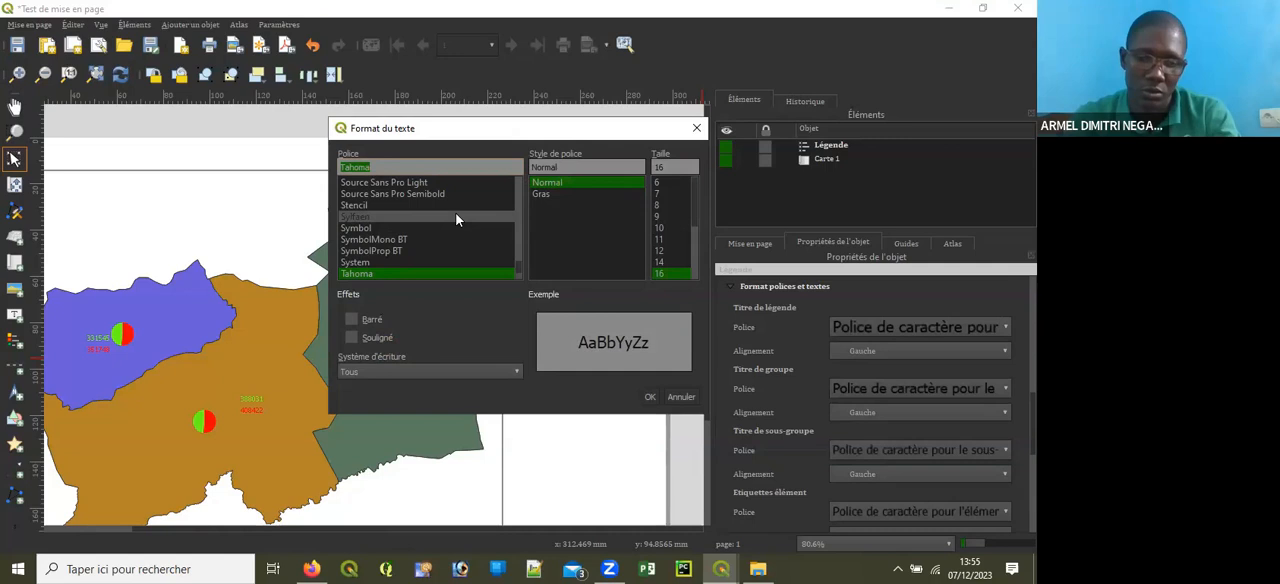
{"action": "key", "text": "i"}
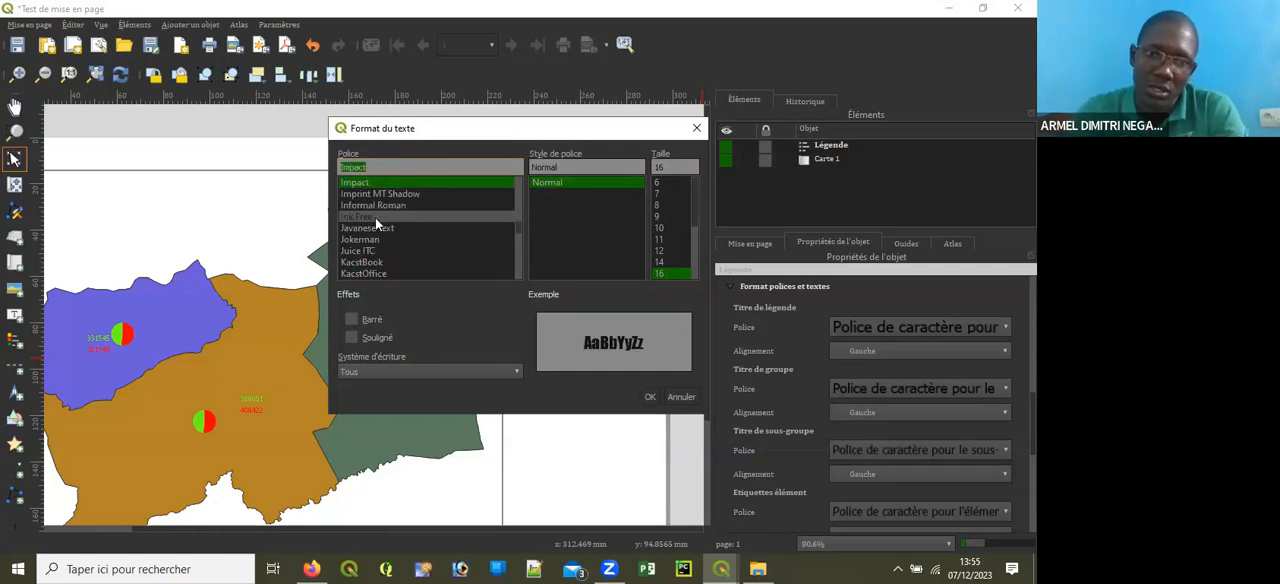
{"action": "scroll", "coordinate": [375, 217], "scroll_direction": "down", "scroll_amount": 5}
{"action": "scroll", "coordinate": [389, 234], "scroll_direction": "down", "scroll_amount": 4}
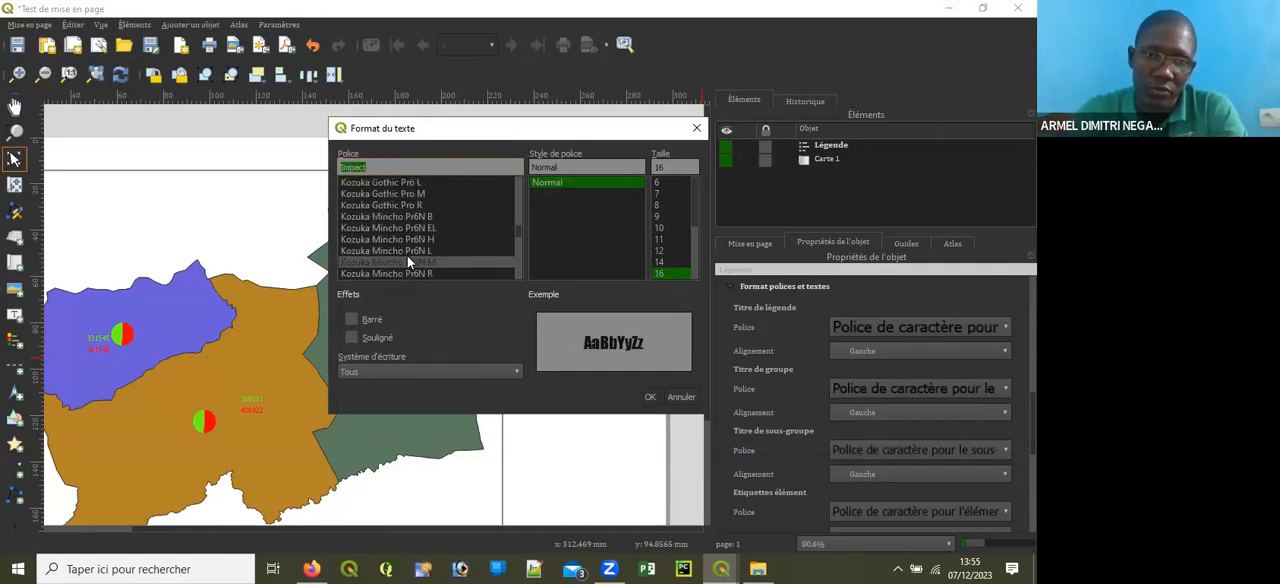
{"action": "left_click", "coordinate": [390, 166]}
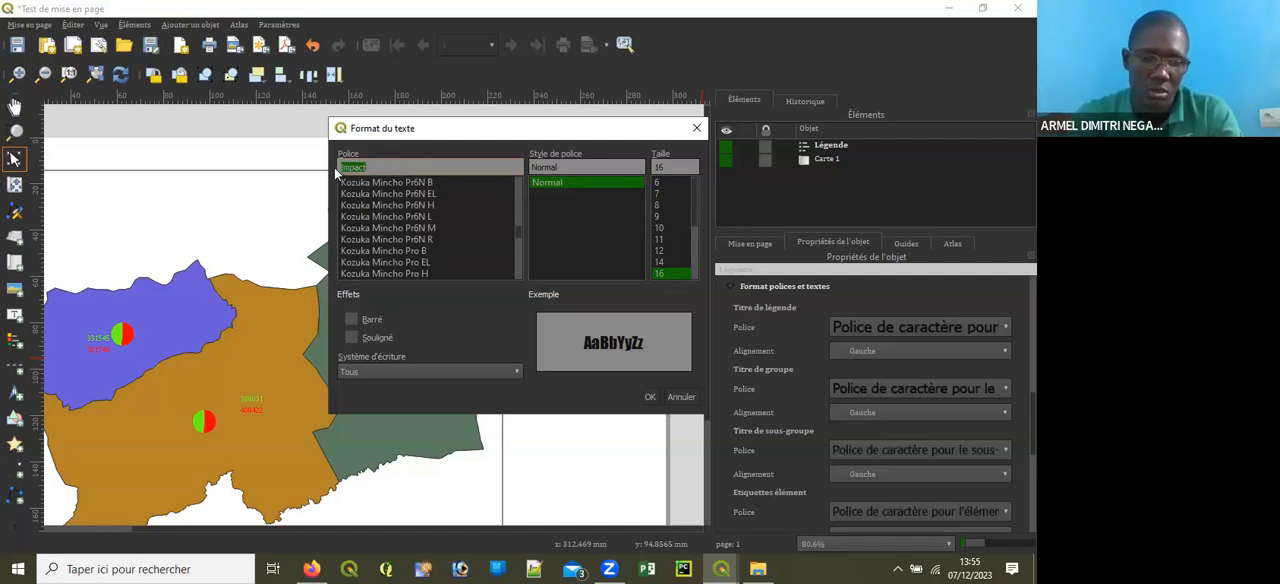
{"action": "type", "text": "ti"}
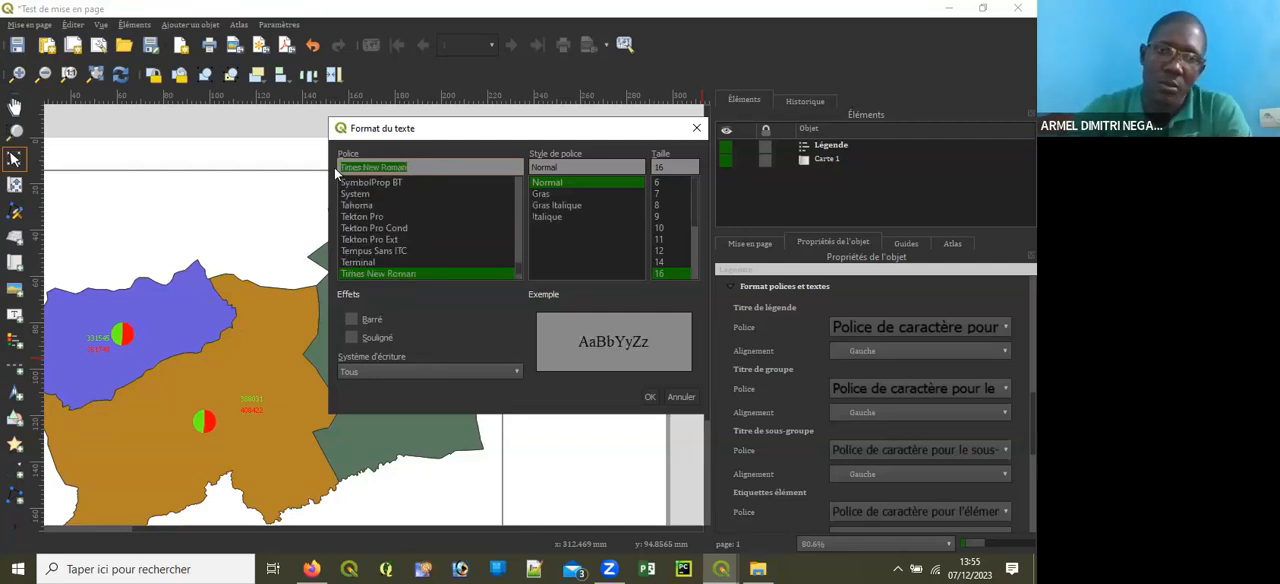
{"action": "left_click", "coordinate": [541, 194]}
{"action": "scroll", "coordinate": [668, 240], "scroll_direction": "down", "scroll_amount": 1}
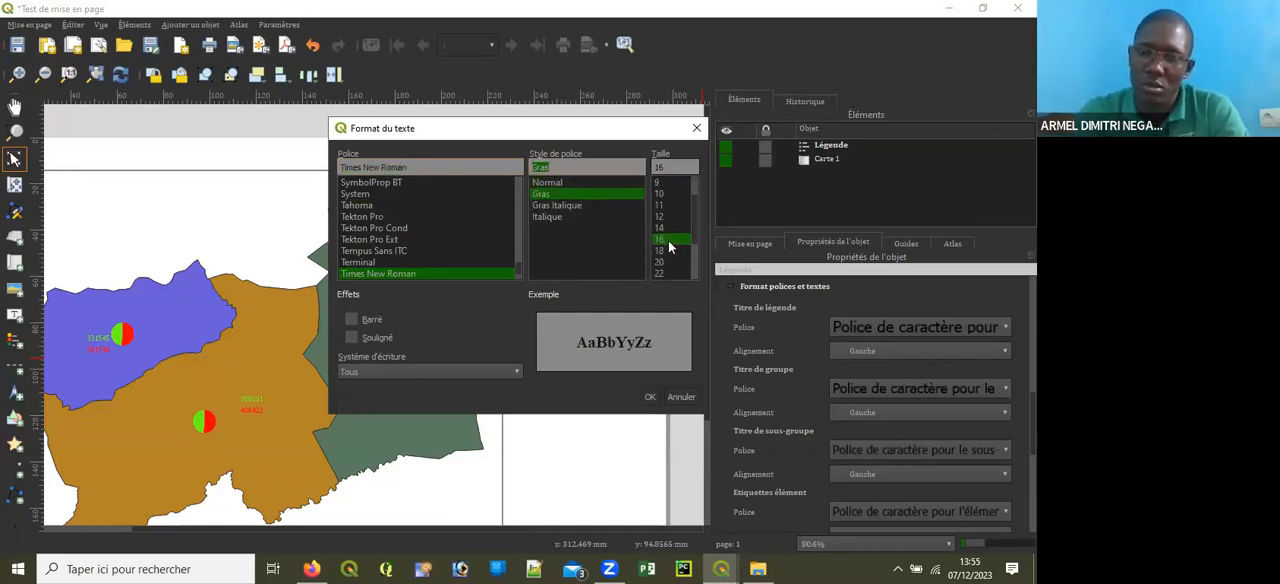
{"action": "left_click", "coordinate": [647, 395]}
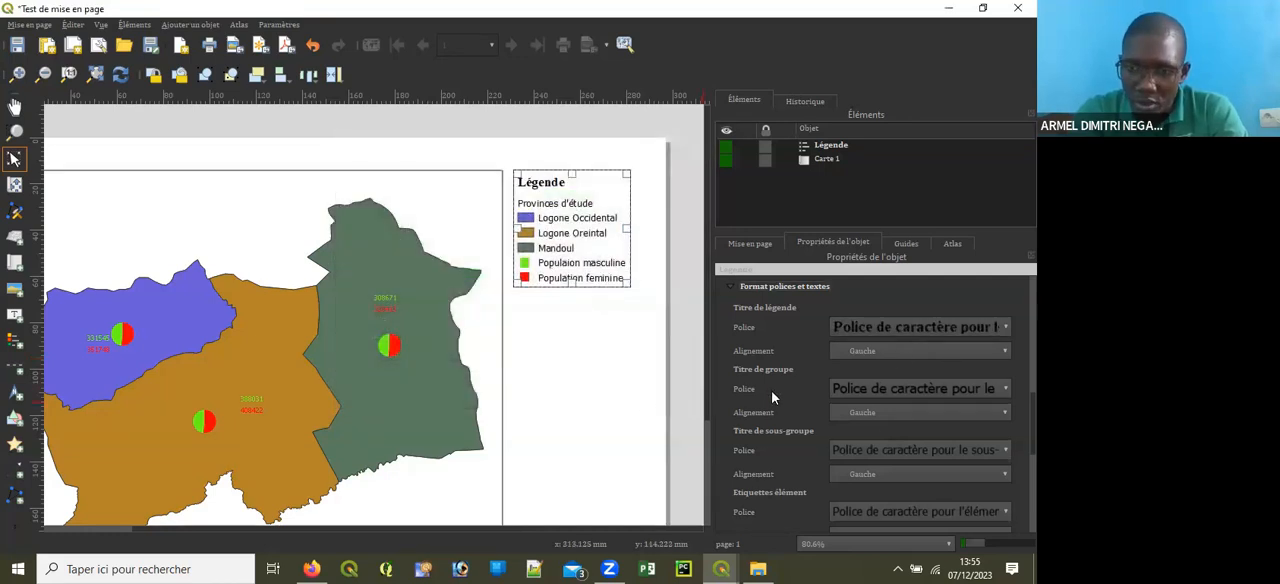
Step: Set the legend's group title font to Times New Roman, Gras, size 14
{"action": "left_click", "coordinate": [896, 388]}
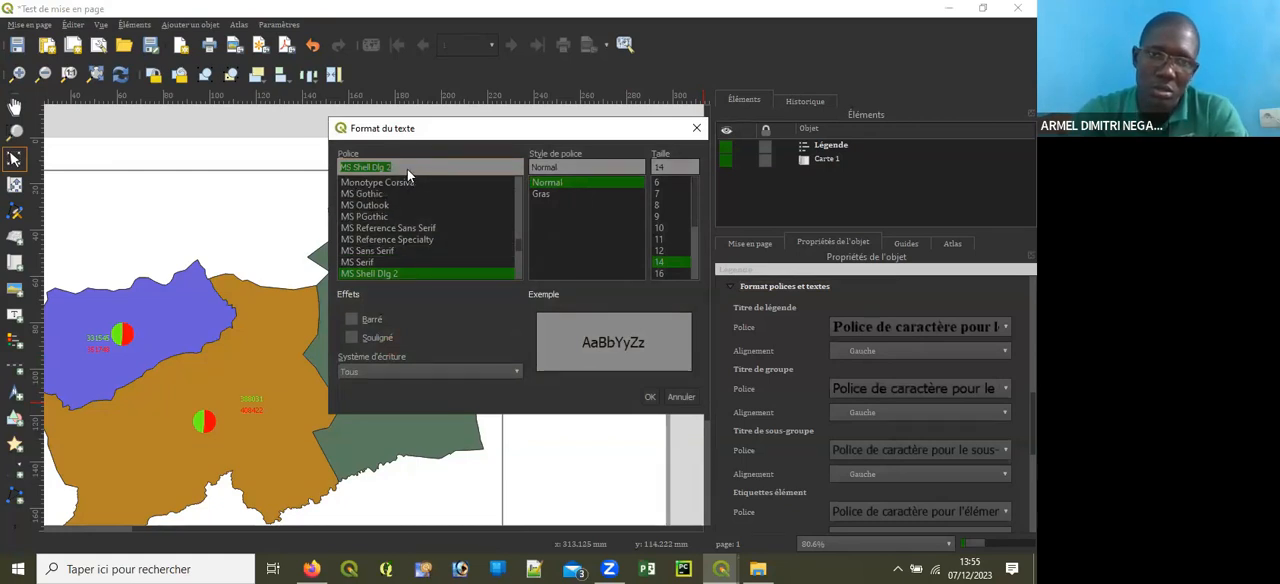
{"action": "type", "text": "ti"}
{"action": "left_click", "coordinate": [355, 169]}
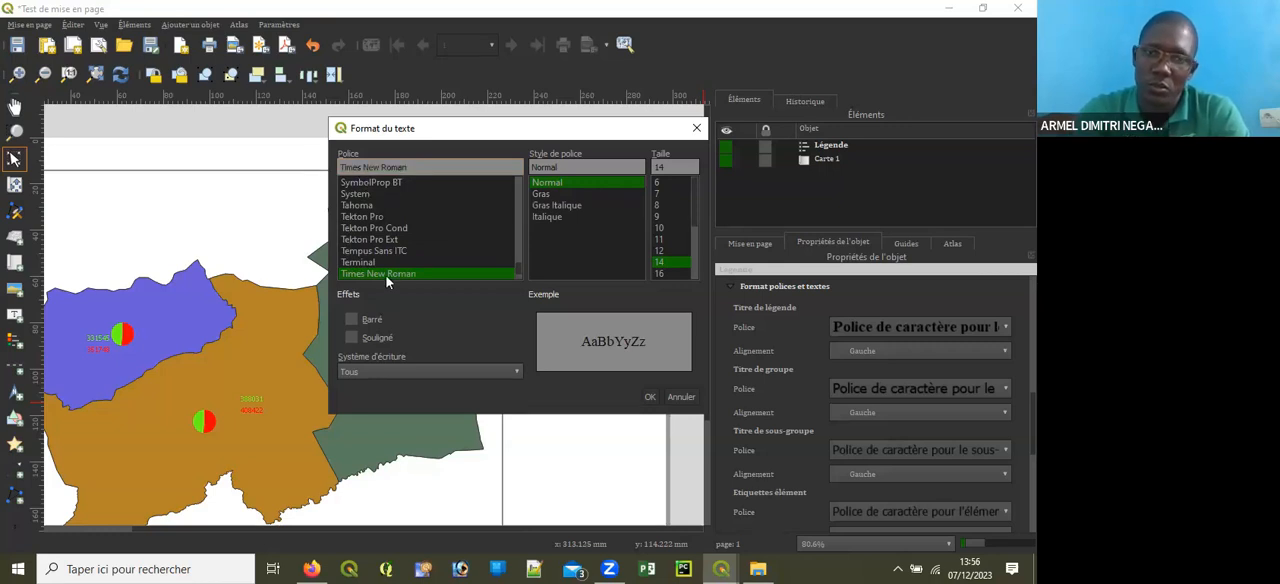
{"action": "left_click", "coordinate": [670, 262]}
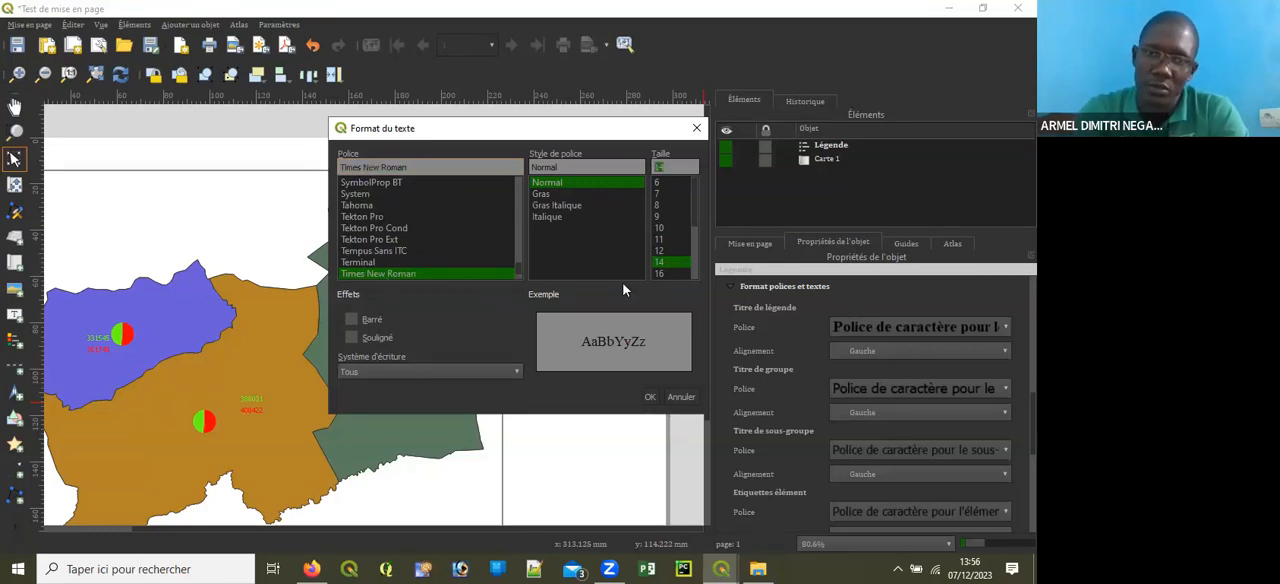
{"action": "left_click", "coordinate": [569, 206]}
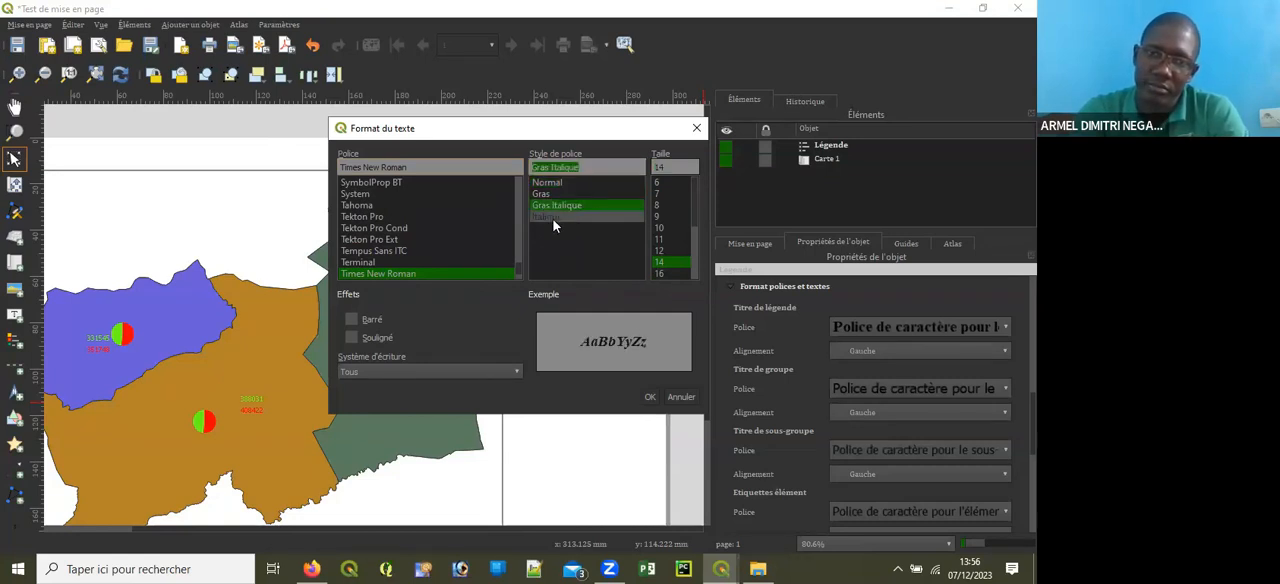
{"action": "left_click", "coordinate": [548, 194]}
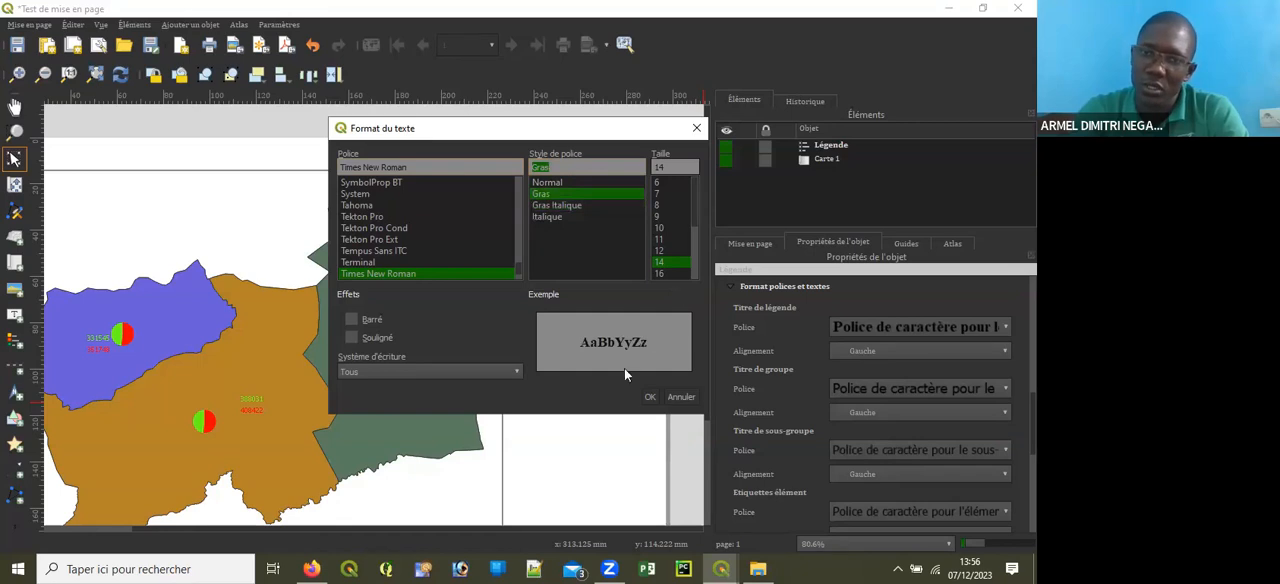
{"action": "left_click", "coordinate": [648, 397]}
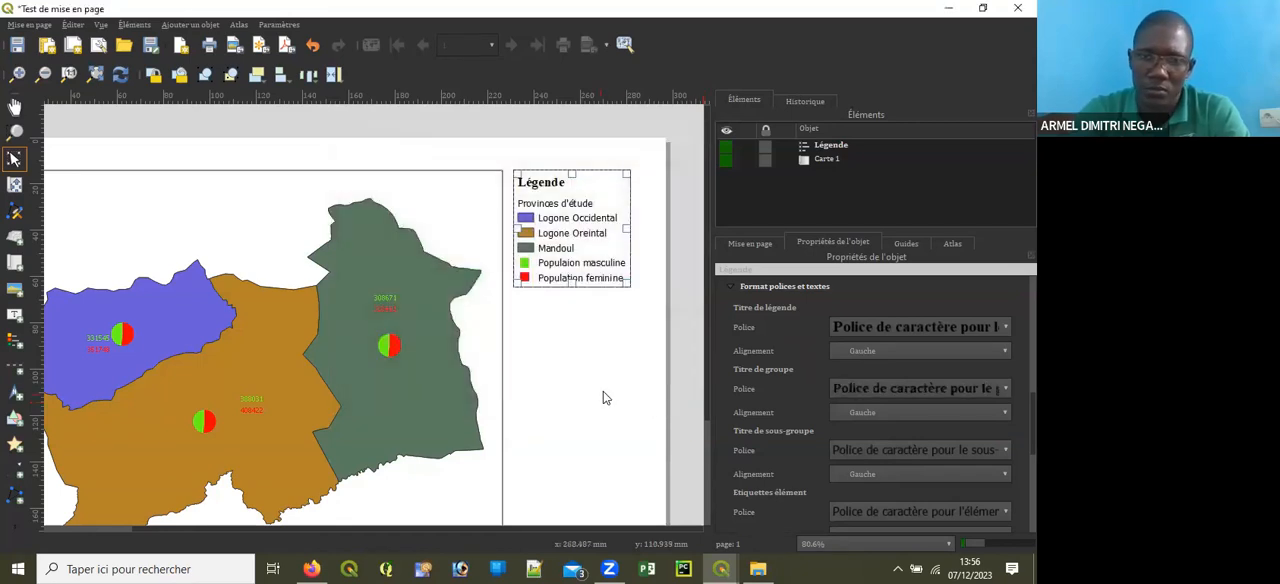
Step: Set the legend's subgroup title font to Times New Roman, Gras
{"action": "left_click", "coordinate": [891, 450]}
{"action": "key", "text": "t"}
{"action": "key", "text": "i"}
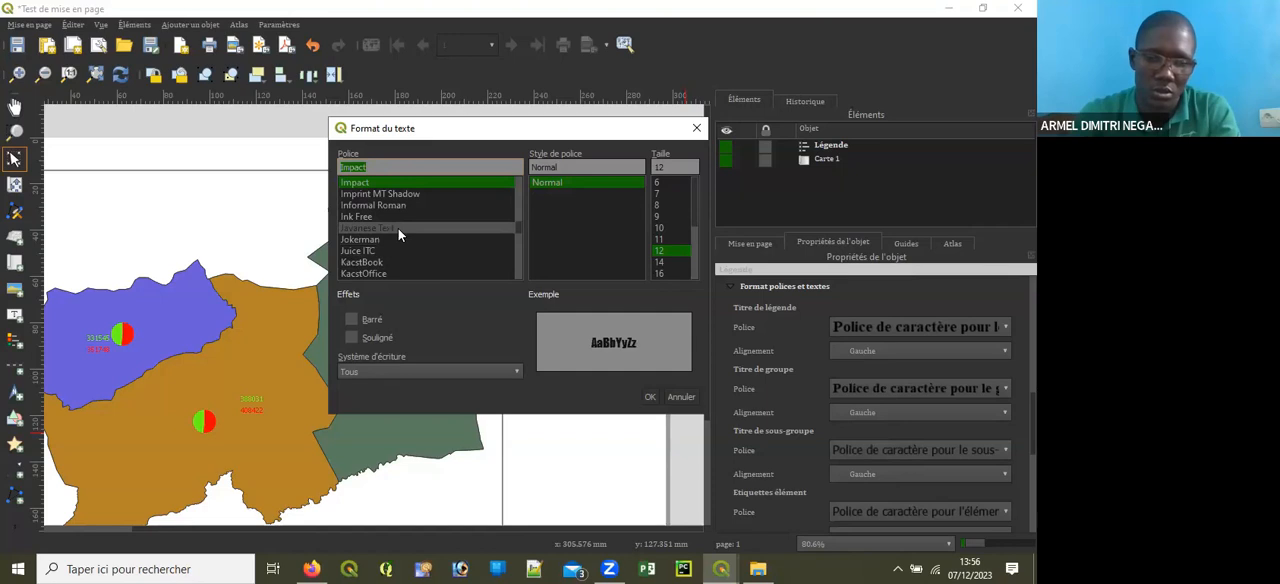
{"action": "type", "text": "ti"}
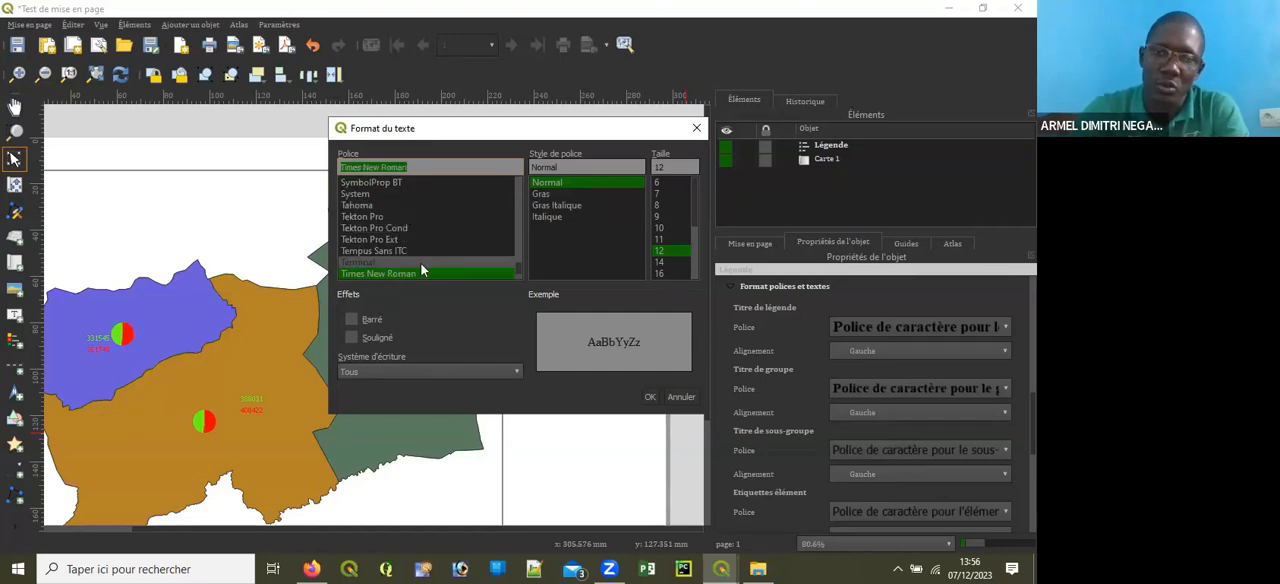
{"action": "left_click", "coordinate": [548, 196]}
{"action": "left_click", "coordinate": [649, 397]}
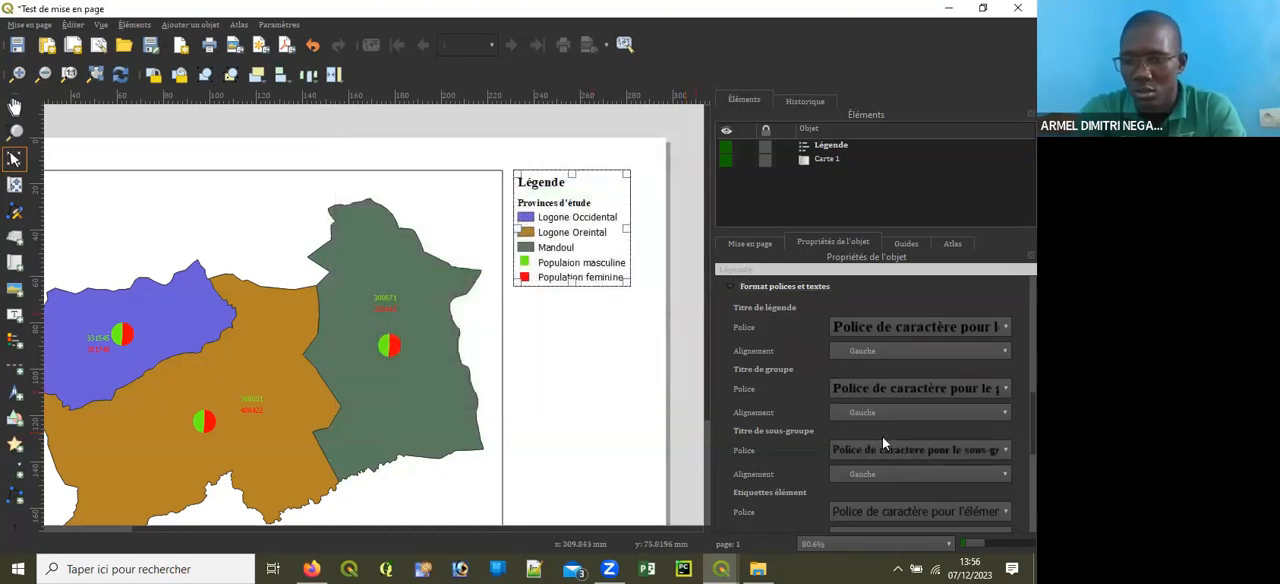
Step: Set the font of the legend's item labels to Times New Roman in the Normal style
{"action": "scroll", "coordinate": [758, 490], "scroll_direction": "down", "scroll_amount": 1}
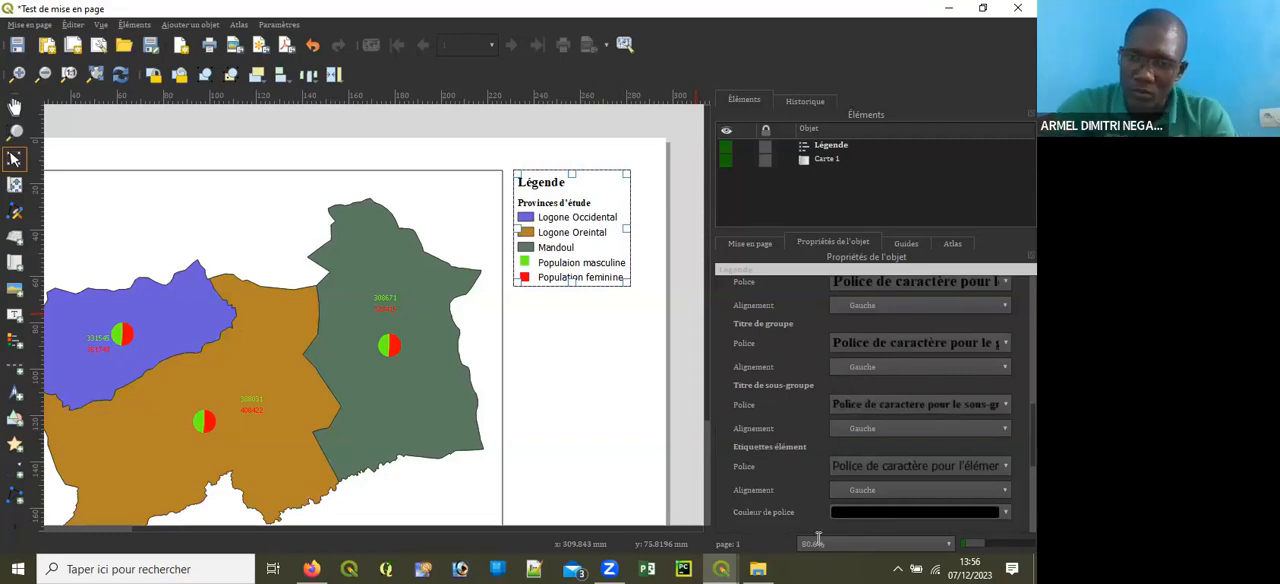
{"action": "left_click", "coordinate": [885, 467]}
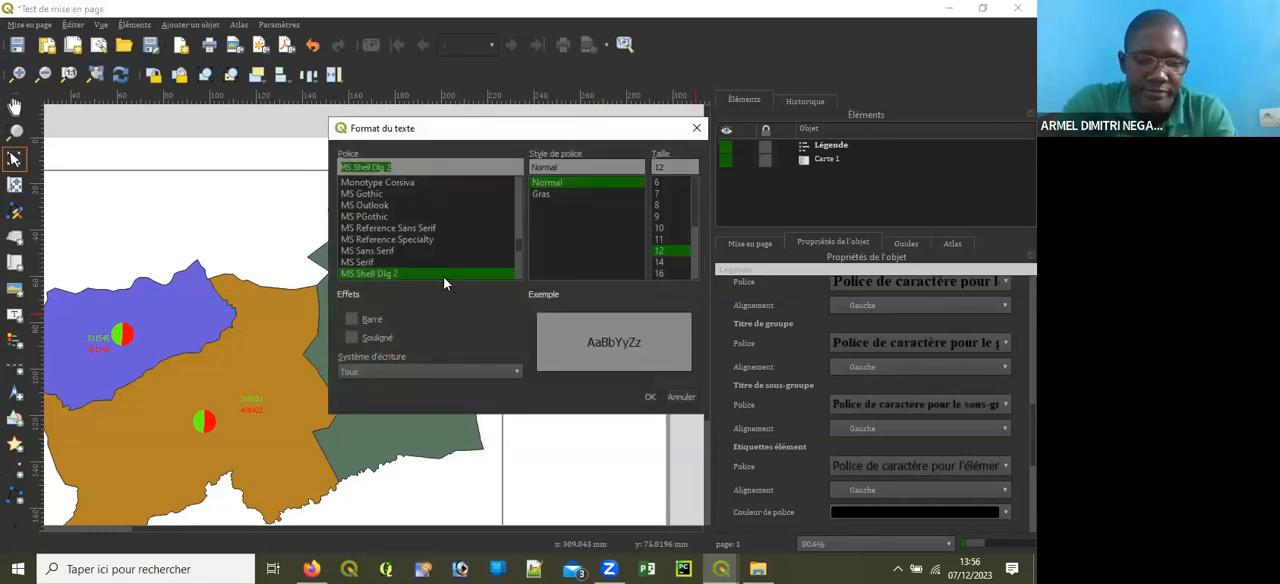
{"action": "type", "text": "ti"}
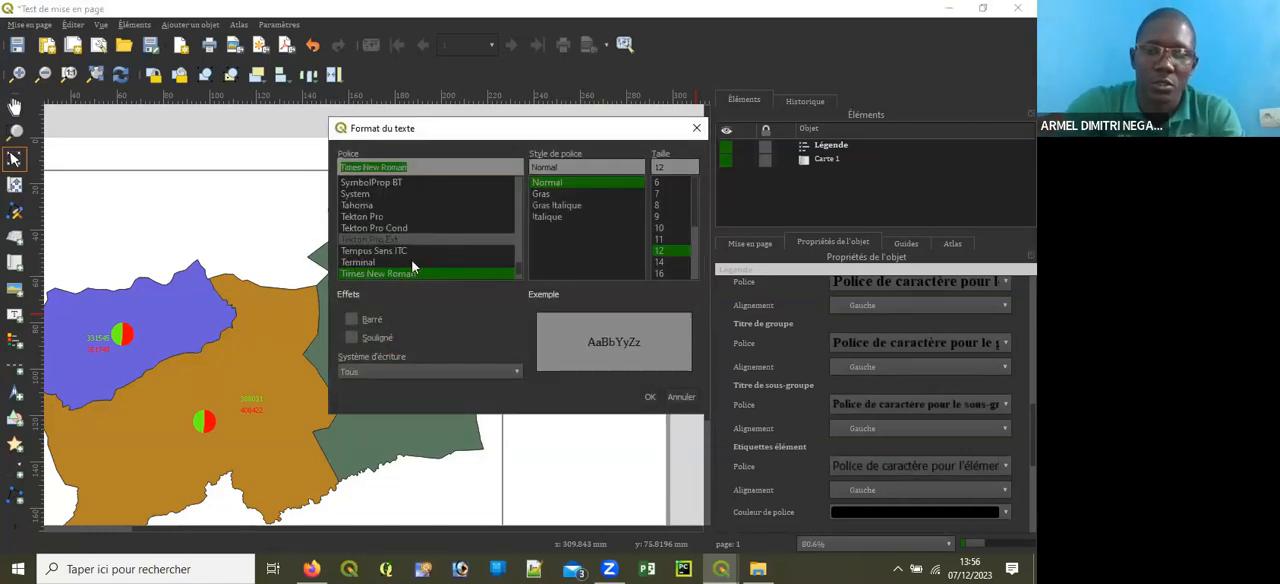
{"action": "left_click", "coordinate": [650, 397]}
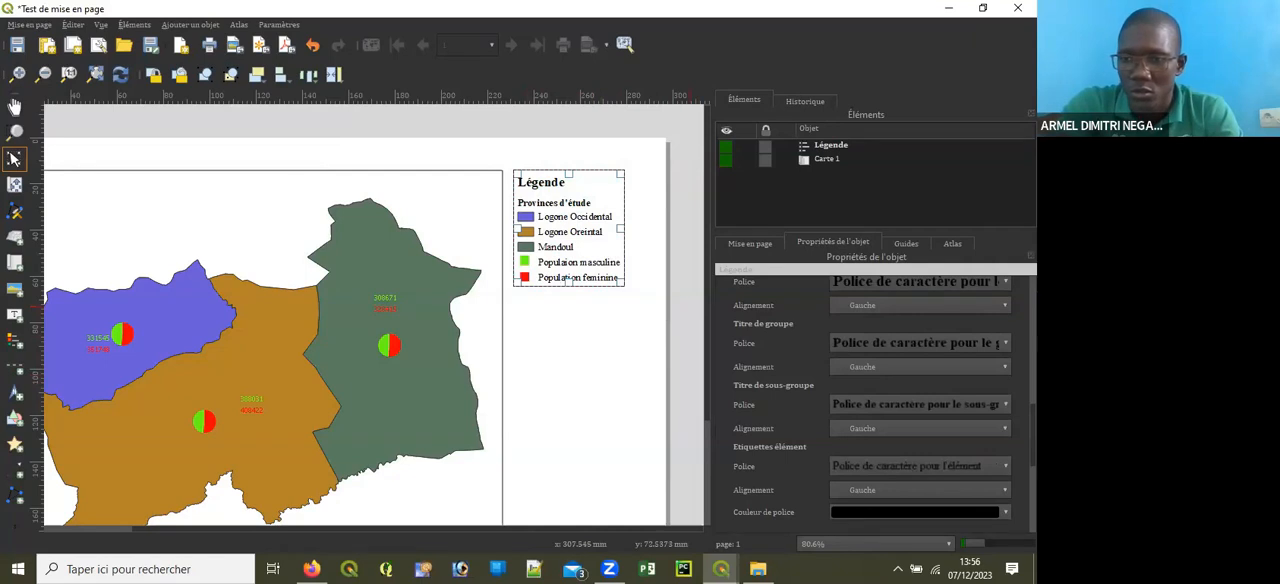
Step: Collapse the Éléments de la légende section of the legend properties
{"action": "scroll", "coordinate": [872, 404], "scroll_direction": "down", "scroll_amount": 10}
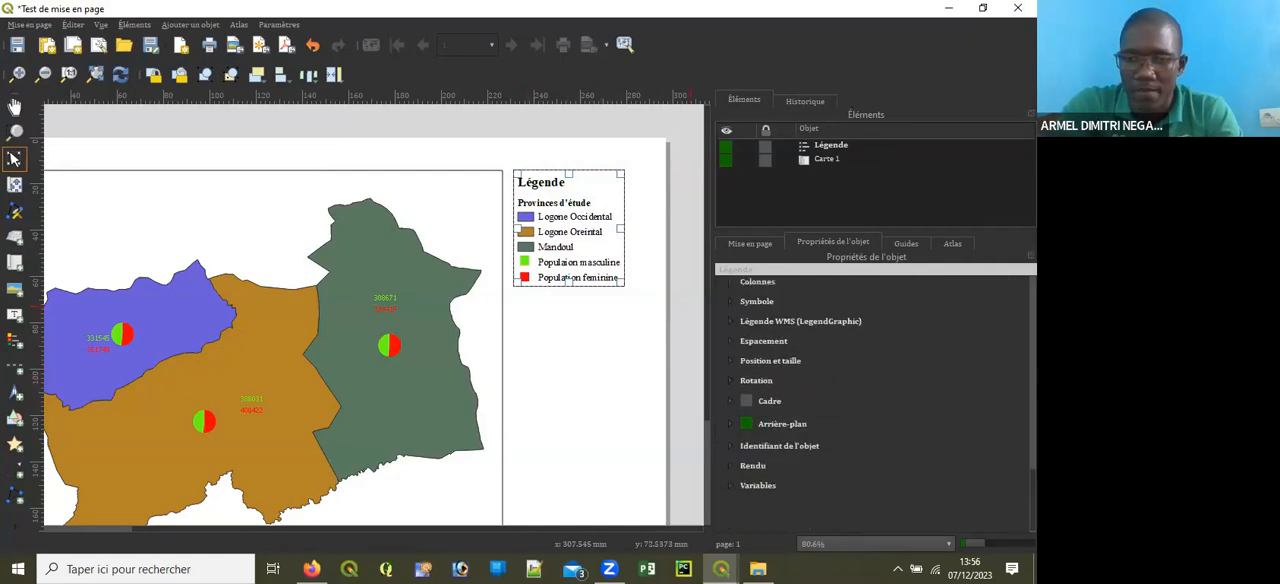
{"action": "scroll", "coordinate": [872, 404], "scroll_direction": "up", "scroll_amount": 12}
{"action": "scroll", "coordinate": [872, 404], "scroll_direction": "down", "scroll_amount": 4}
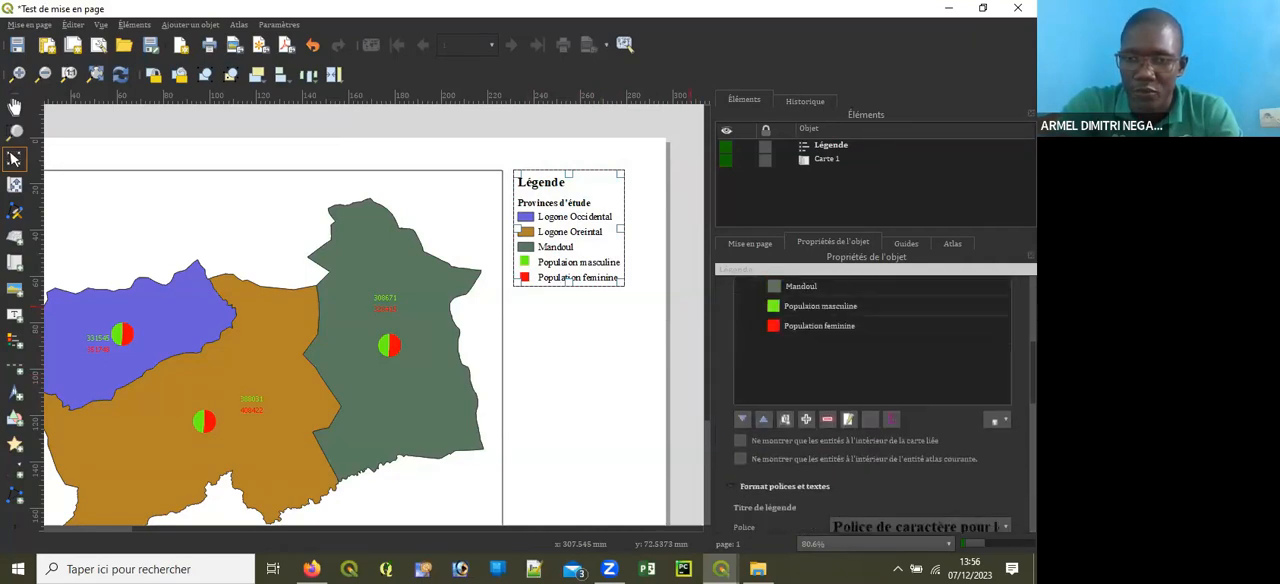
{"action": "scroll", "coordinate": [752, 308], "scroll_direction": "up", "scroll_amount": 3}
{"action": "left_click", "coordinate": [734, 299]}
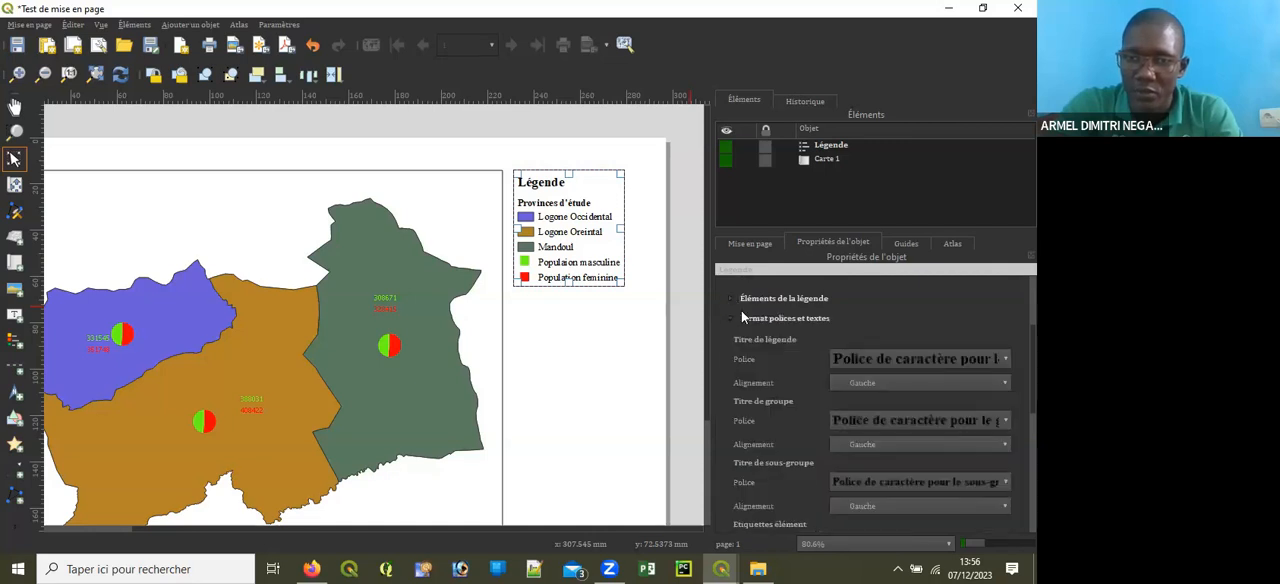
Step: Set the width of the legend's symbols to 13 mm
{"action": "scroll", "coordinate": [773, 356], "scroll_direction": "up", "scroll_amount": 1}
{"action": "scroll", "coordinate": [767, 385], "scroll_direction": "down", "scroll_amount": 2}
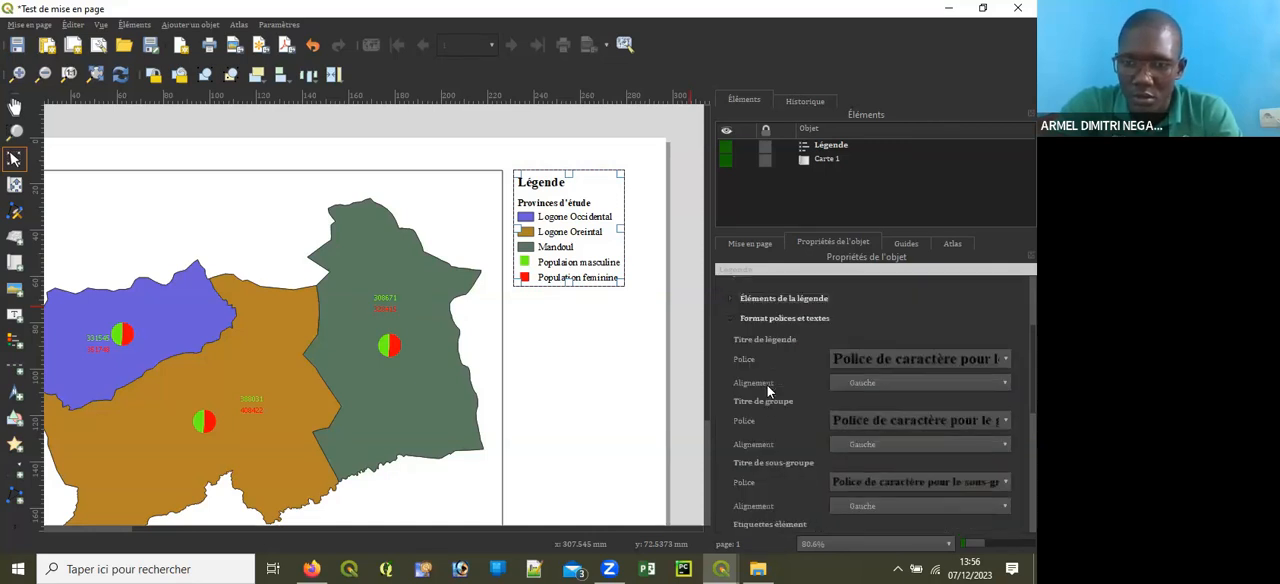
{"action": "scroll", "coordinate": [750, 400], "scroll_direction": "down", "scroll_amount": 3}
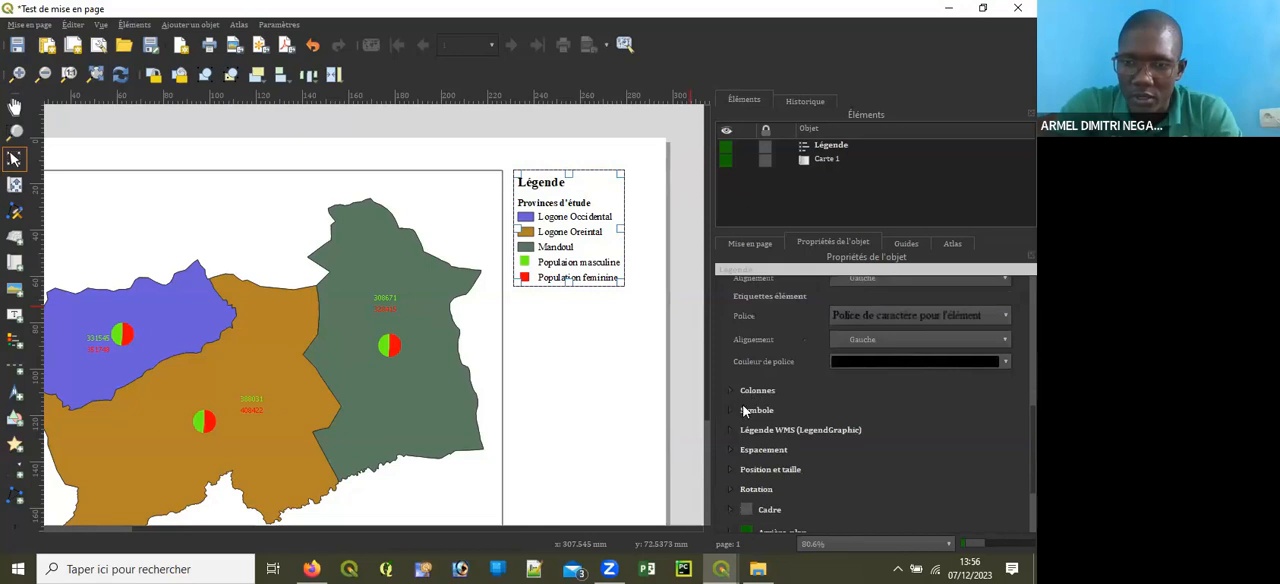
{"action": "left_click", "coordinate": [731, 410]}
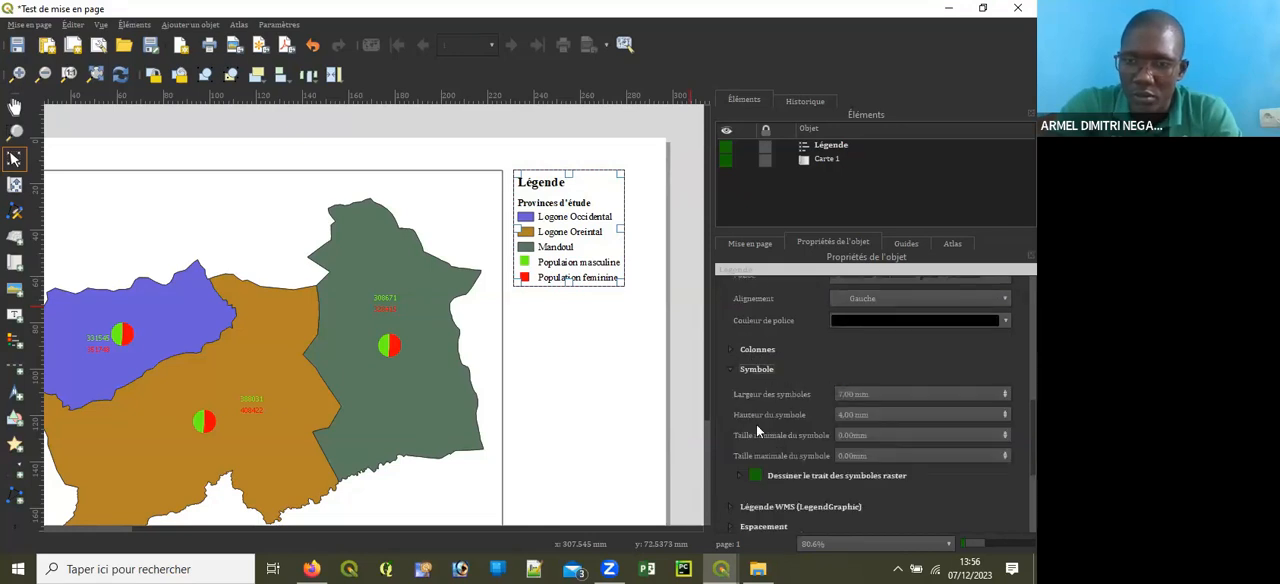
{"action": "left_click", "coordinate": [1004, 391]}
{"action": "left_click", "coordinate": [1004, 391]}
{"action": "left_click", "coordinate": [1004, 391]}
{"action": "left_click", "coordinate": [1004, 391]}
{"action": "left_click", "coordinate": [1004, 391]}
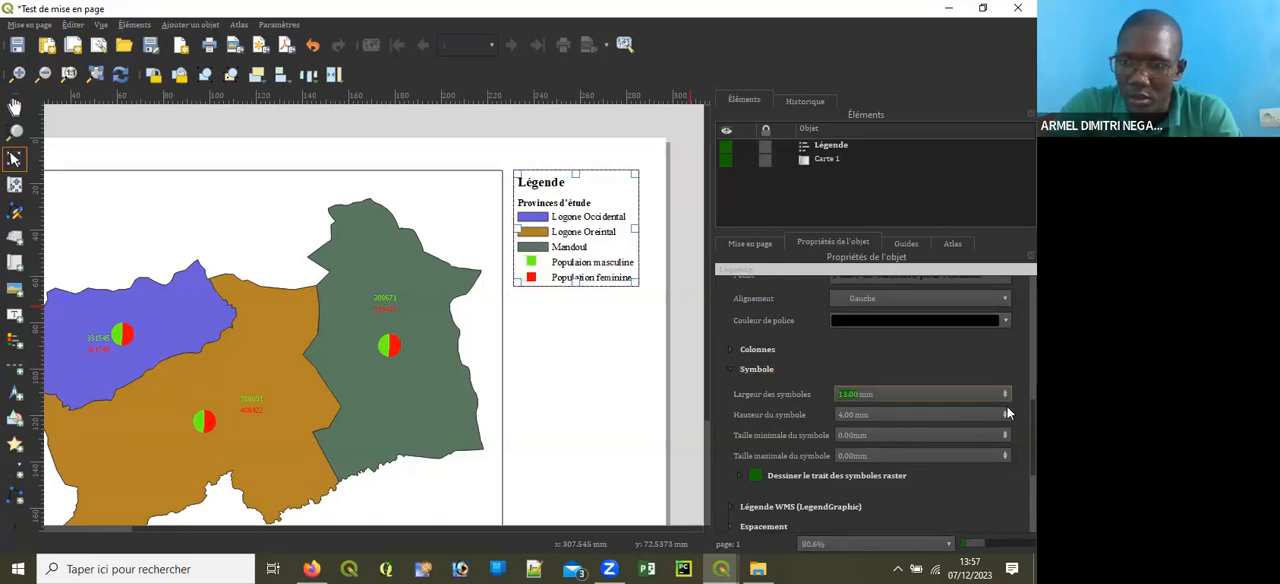
Step: Set the legend's symbol height to 9 mm and increase its minimum and maximum symbol sizes
{"action": "left_click", "coordinate": [1004, 411]}
{"action": "left_click", "coordinate": [1004, 411]}
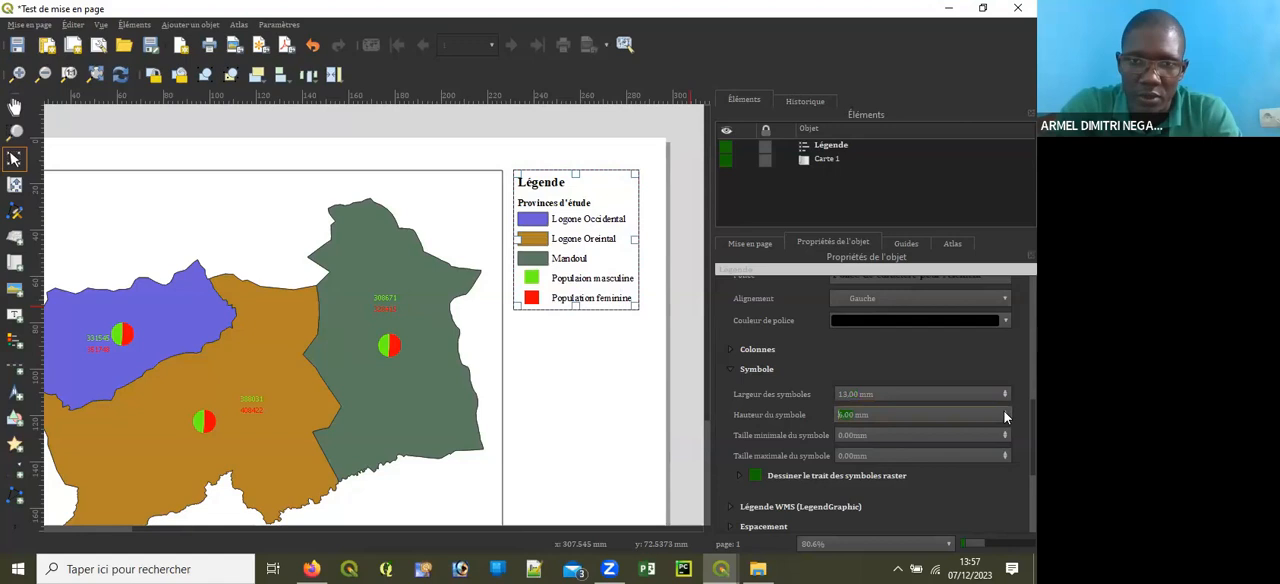
{"action": "left_click", "coordinate": [1004, 411]}
{"action": "left_click", "coordinate": [1004, 411]}
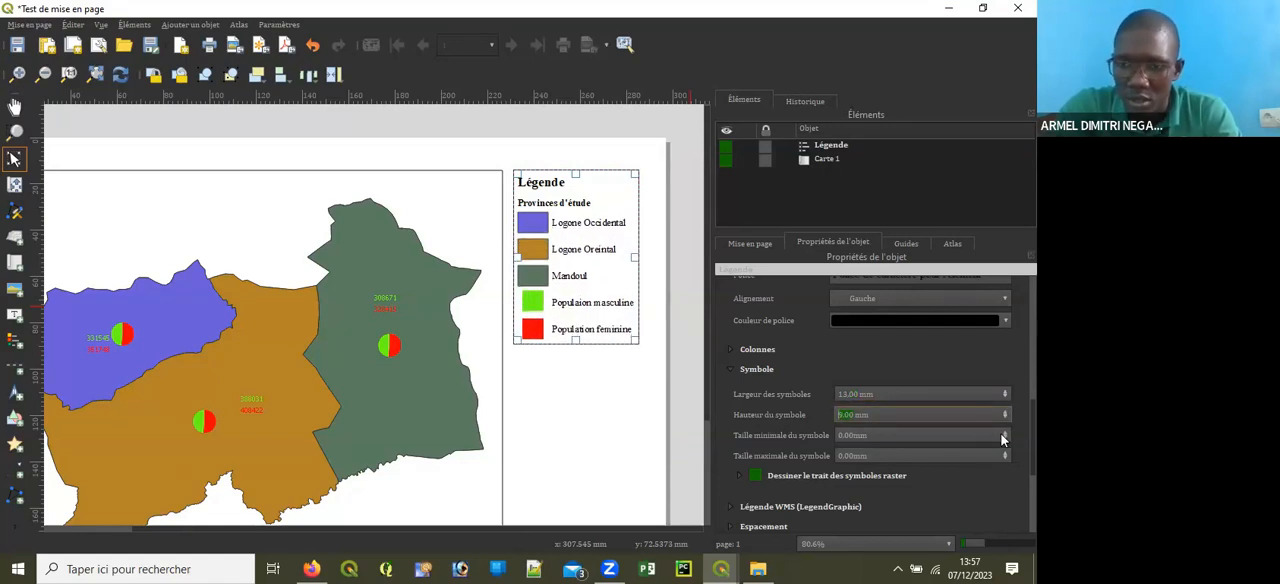
{"action": "left_click", "coordinate": [1004, 435]}
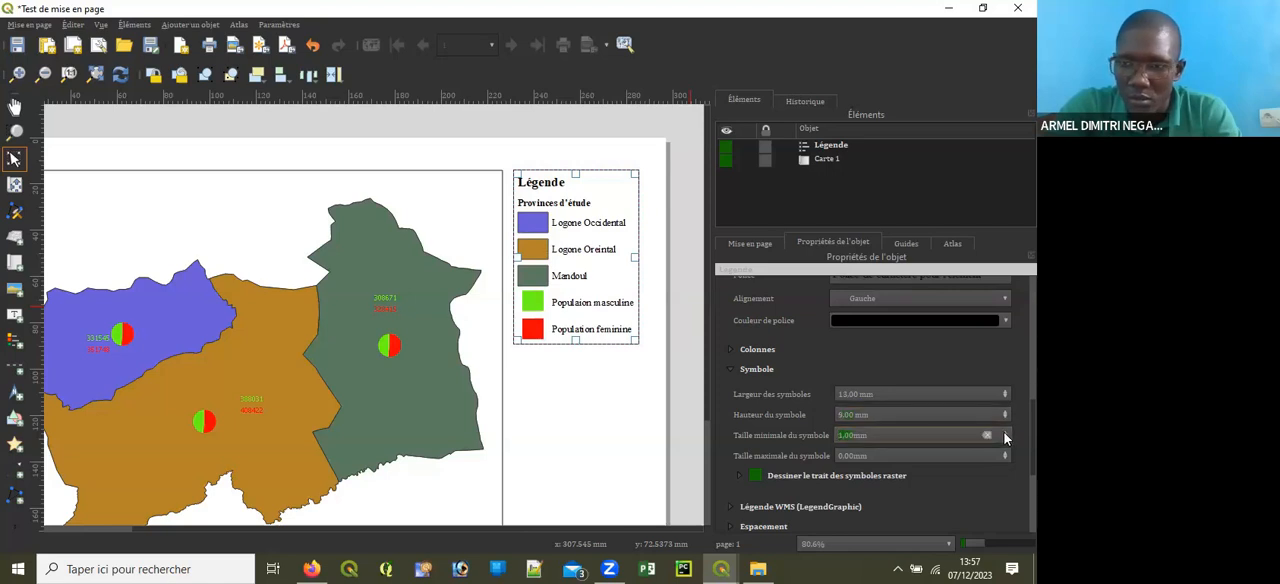
{"action": "left_click", "coordinate": [1005, 456]}
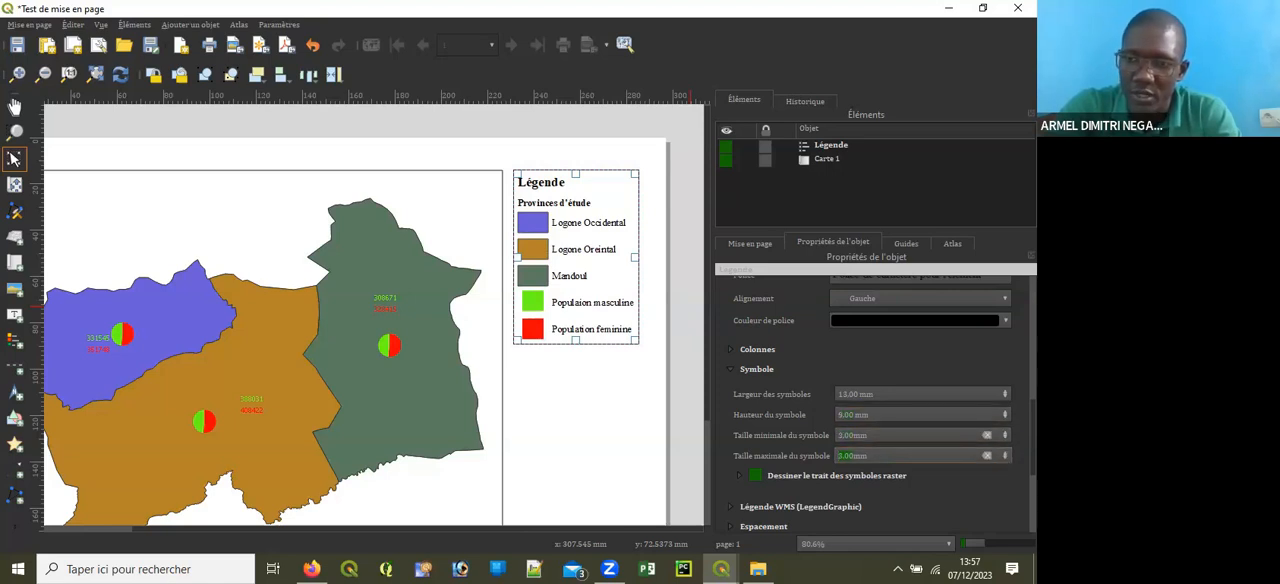
Step: Set the spacing below the legend title to 5.50 mm and the group indent to 5.00 mm
{"action": "scroll", "coordinate": [870, 400], "scroll_direction": "down", "scroll_amount": 5}
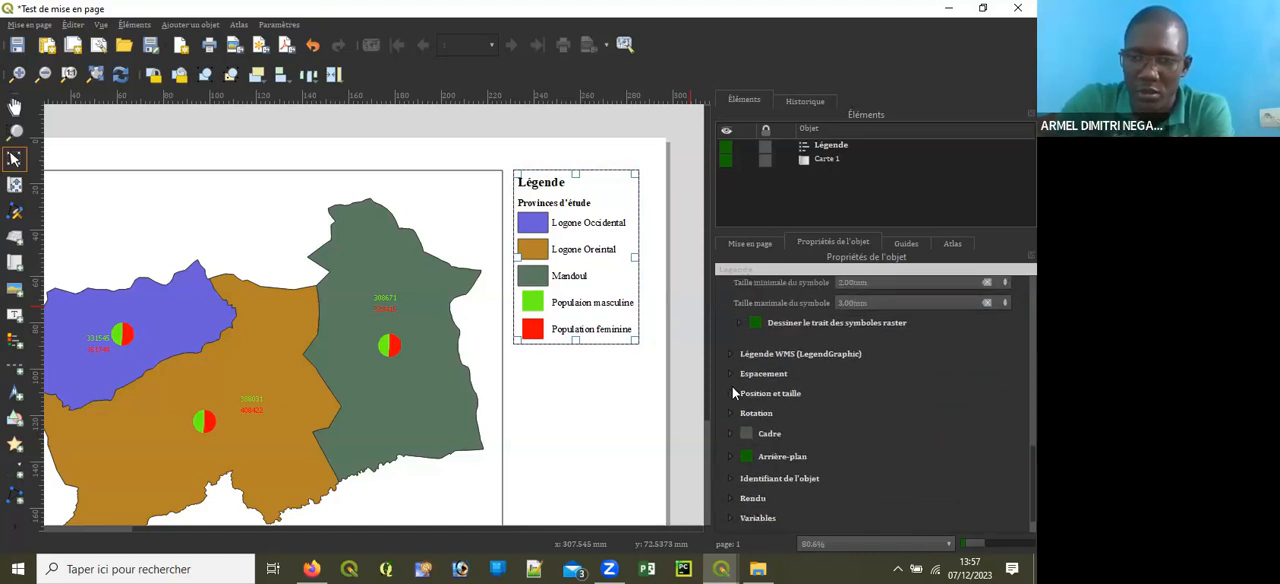
{"action": "left_click", "coordinate": [731, 373]}
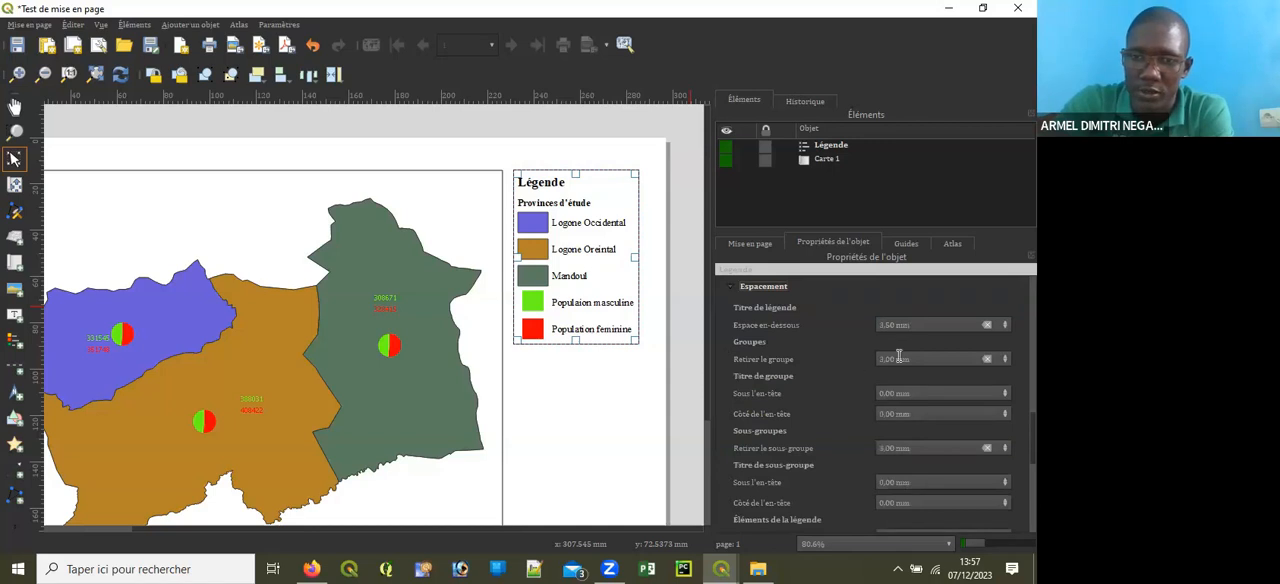
{"action": "left_click", "coordinate": [1005, 321]}
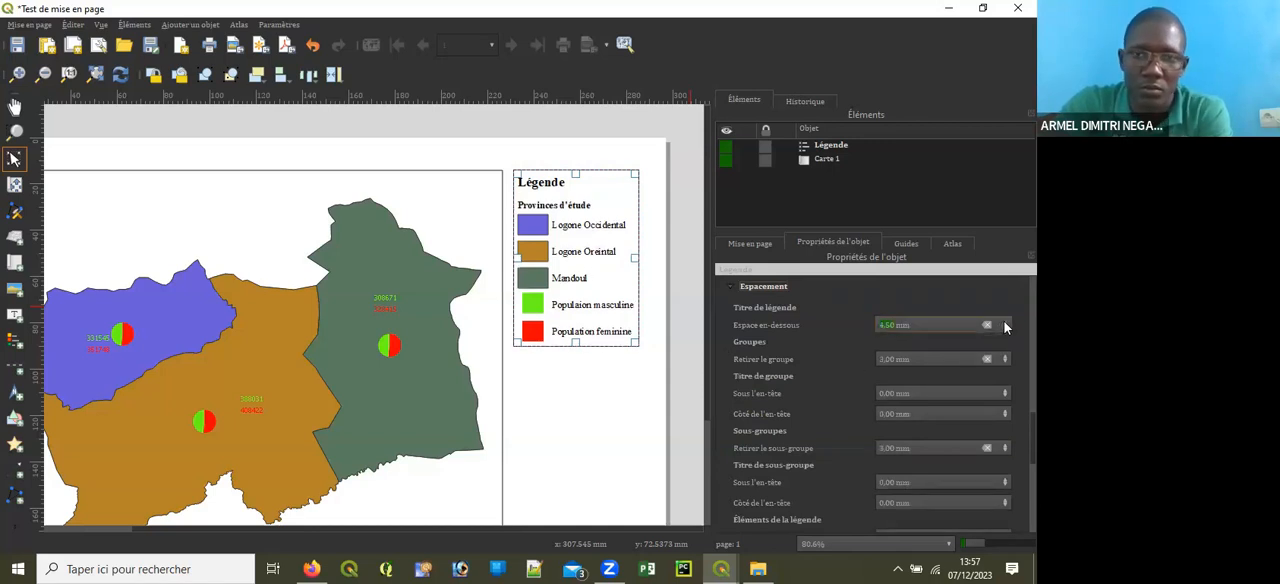
{"action": "left_click", "coordinate": [1004, 321]}
{"action": "left_click", "coordinate": [1005, 359]}
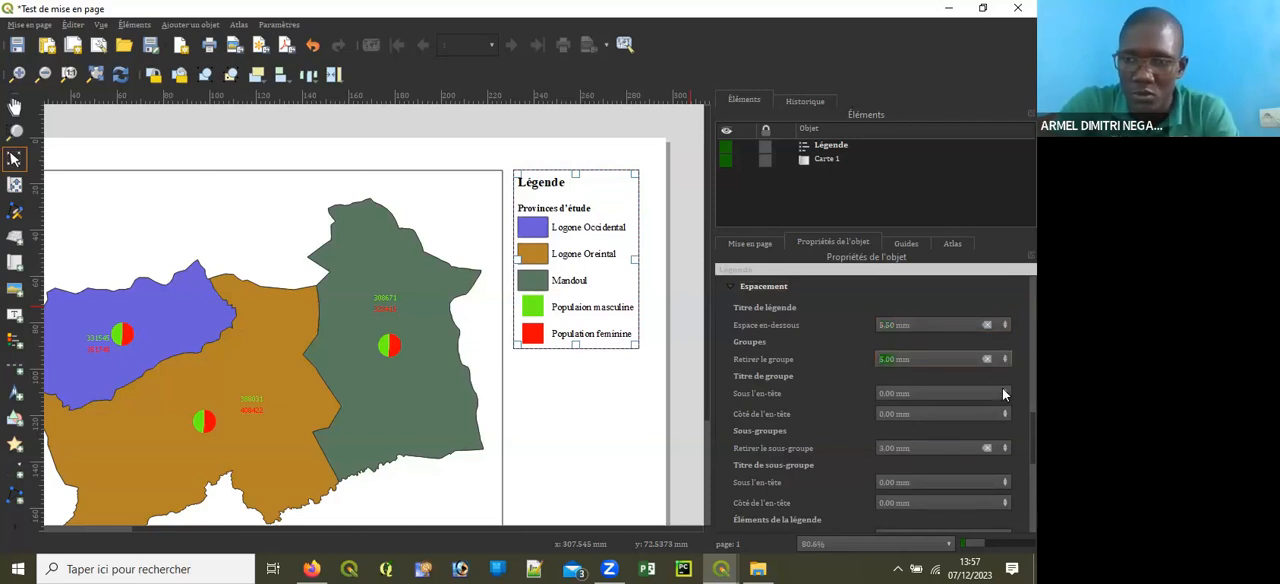
Step: Set the spaces below and beside the legend's group title to 2.00 mm and the subgroup indent to 6.00 mm
{"action": "left_click", "coordinate": [1004, 390]}
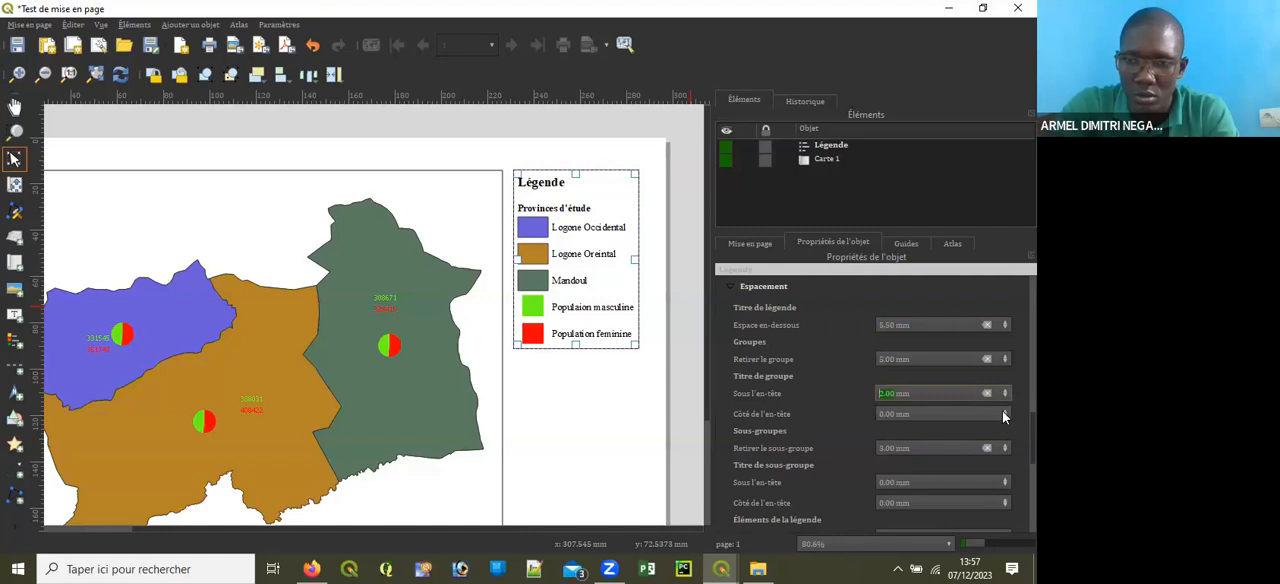
{"action": "left_click", "coordinate": [1004, 411]}
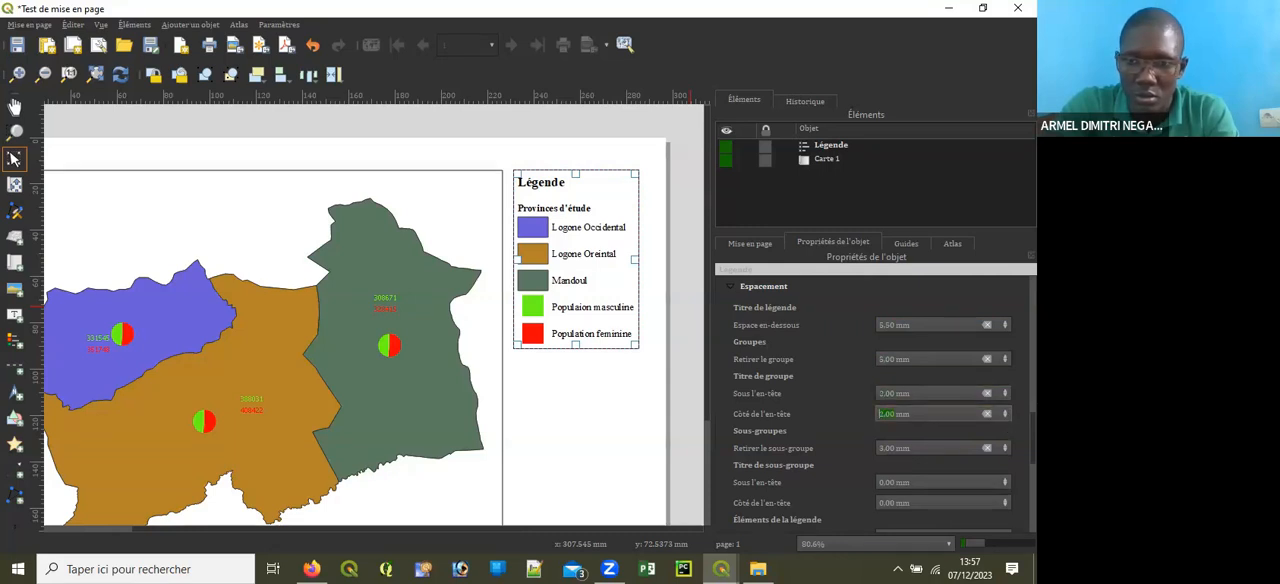
{"action": "left_click", "coordinate": [1005, 445]}
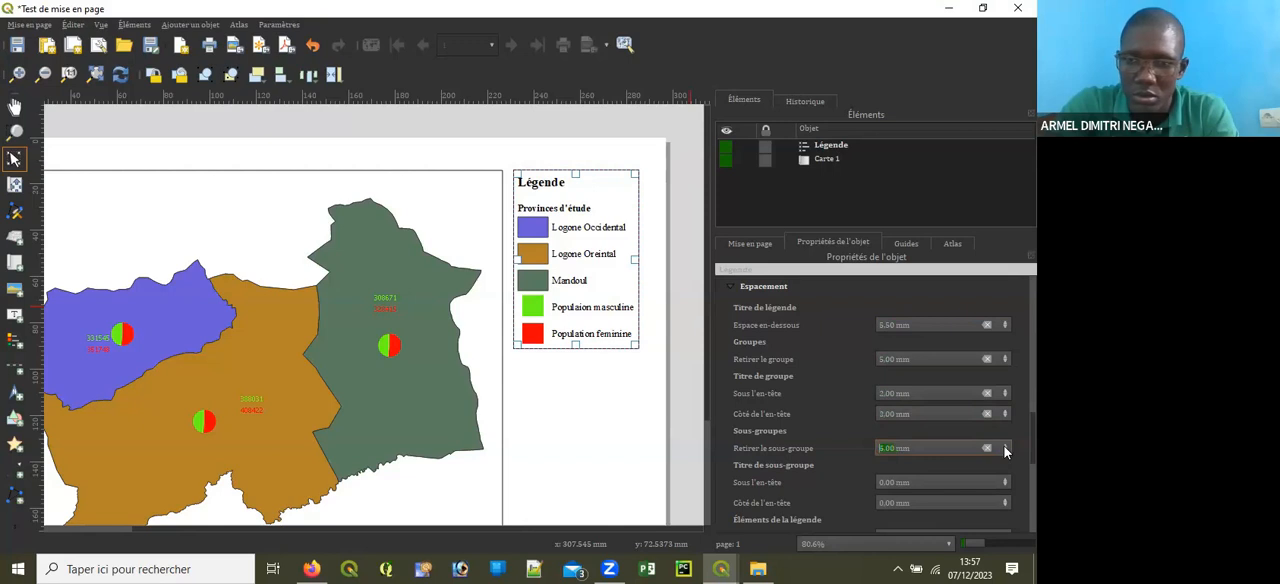
Step: Set the space above the legend's symbols to 1.00 mm and the symbol label space to 7.00 mm
{"action": "scroll", "coordinate": [791, 495], "scroll_direction": "down", "scroll_amount": 2}
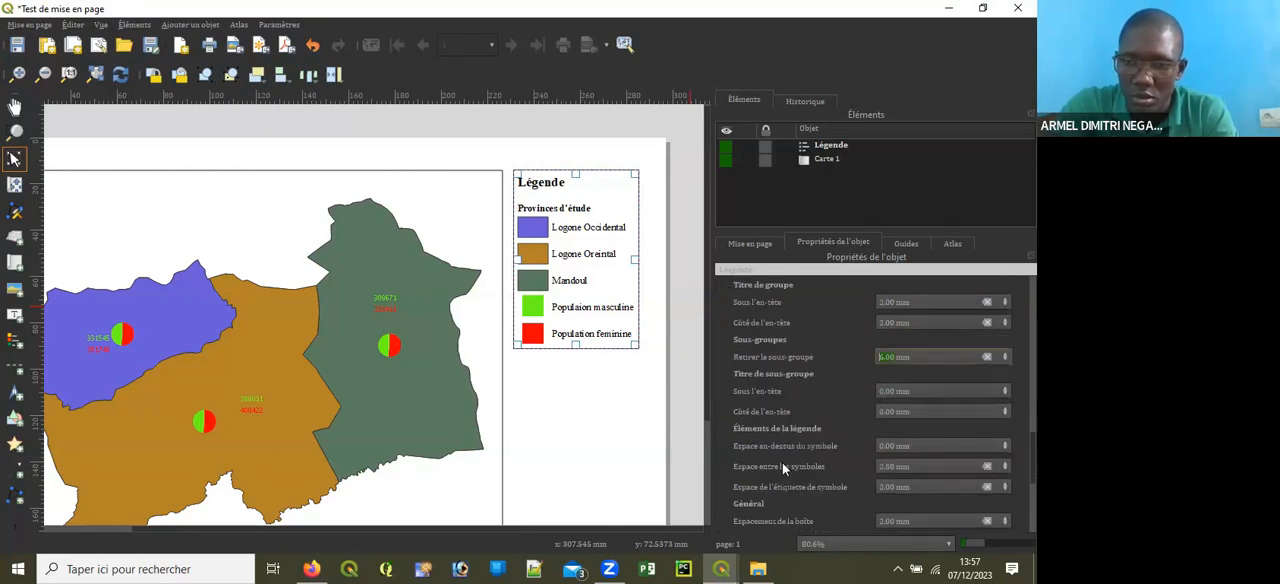
{"action": "left_click", "coordinate": [1005, 444]}
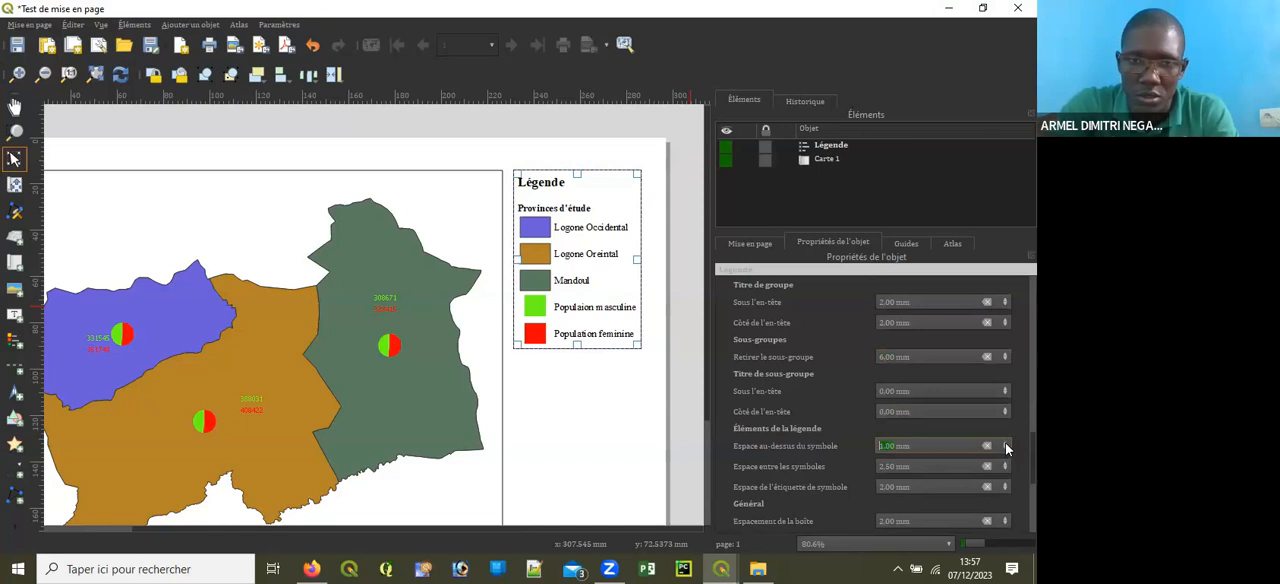
{"action": "left_click", "coordinate": [1005, 484]}
{"action": "left_click", "coordinate": [1005, 484]}
{"action": "left_click", "coordinate": [1005, 484]}
{"action": "left_click", "coordinate": [1005, 484]}
{"action": "left_click", "coordinate": [1005, 484]}
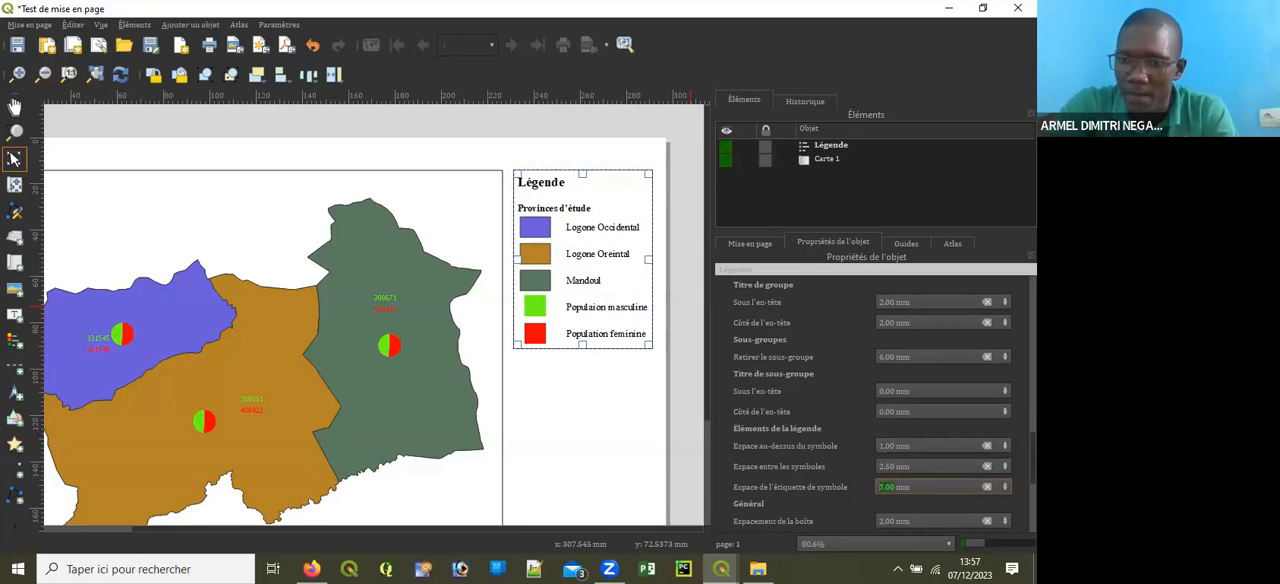
Step: Set the space between the legend's symbols to 4.50 mm and the space above the symbols to 2.00 mm
{"action": "scroll", "coordinate": [884, 404], "scroll_direction": "down", "scroll_amount": 3}
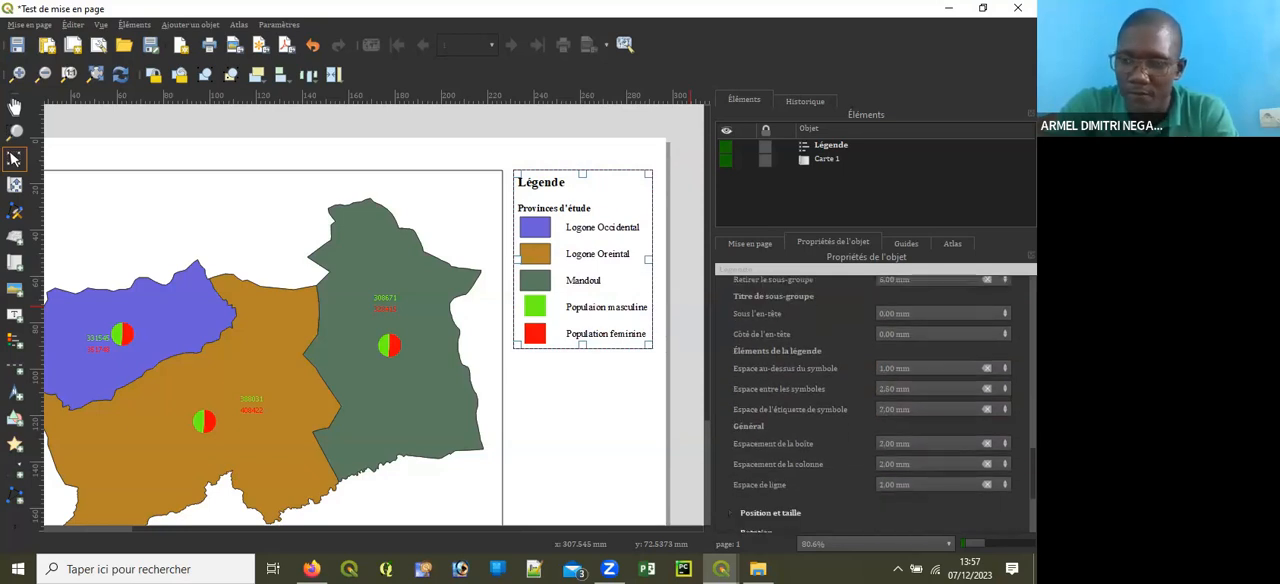
{"action": "left_click", "coordinate": [1005, 387]}
{"action": "left_click", "coordinate": [1005, 387]}
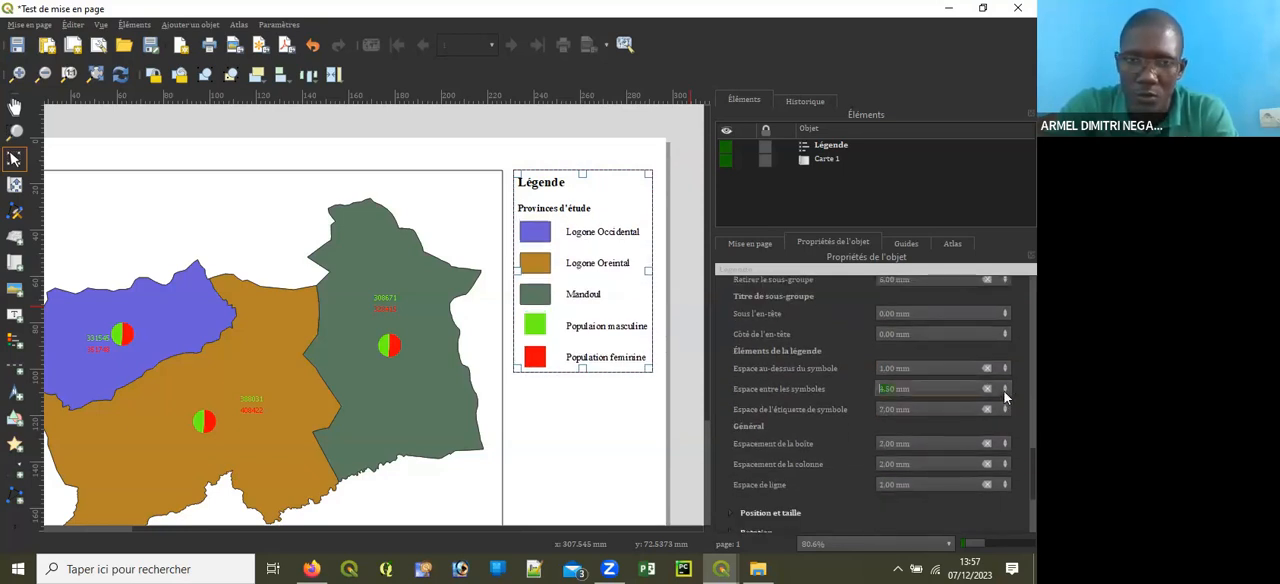
{"action": "left_click", "coordinate": [1005, 368]}
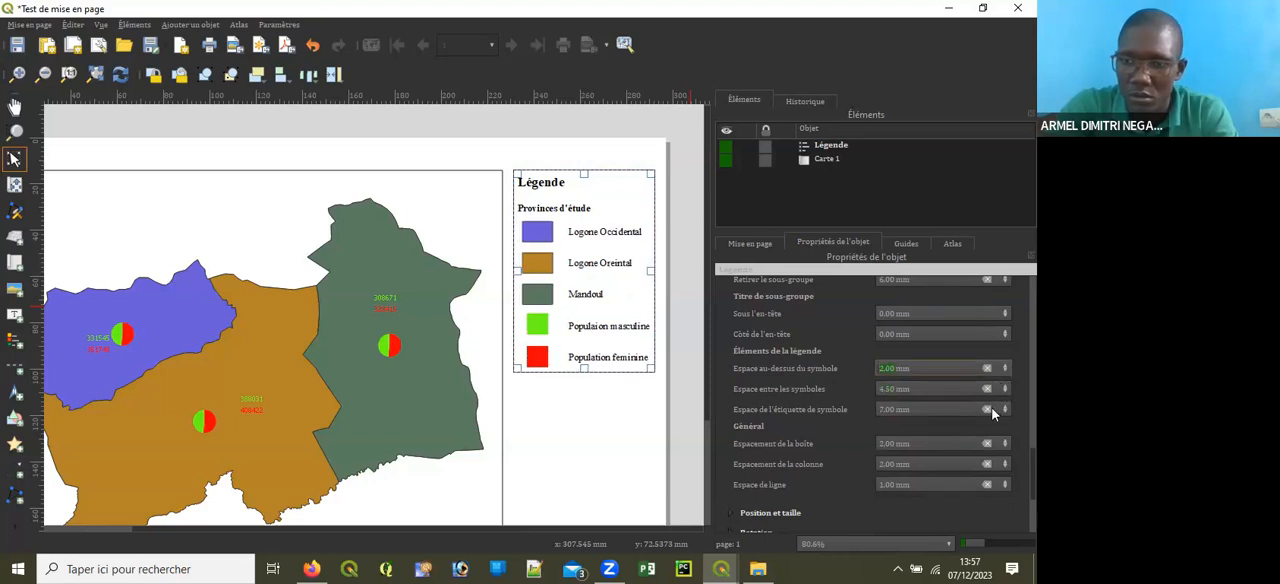
Step: Reduce the space between the legend's symbols and their labels to 1.00 mm
{"action": "left_click", "coordinate": [1005, 409]}
{"action": "left_click", "coordinate": [1003, 413]}
{"action": "left_click", "coordinate": [1003, 413]}
{"action": "left_click", "coordinate": [1003, 413]}
{"action": "left_click", "coordinate": [1003, 413]}
{"action": "left_click", "coordinate": [1003, 413]}
{"action": "left_click", "coordinate": [1003, 413]}
{"action": "left_click", "coordinate": [1003, 413]}
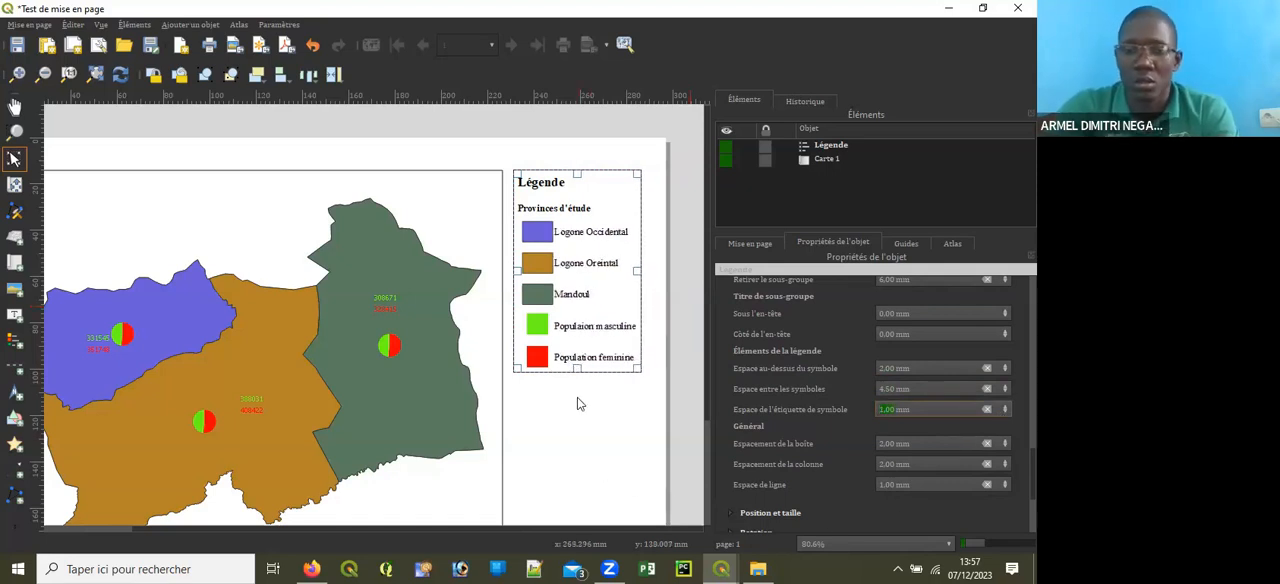
Step: Nudge the legend slightly right and down in the blank area beside the map frame
{"action": "scroll", "coordinate": [577, 403], "scroll_direction": "down", "scroll_amount": 3}
{"action": "scroll", "coordinate": [463, 386], "scroll_direction": "up", "scroll_amount": 3}
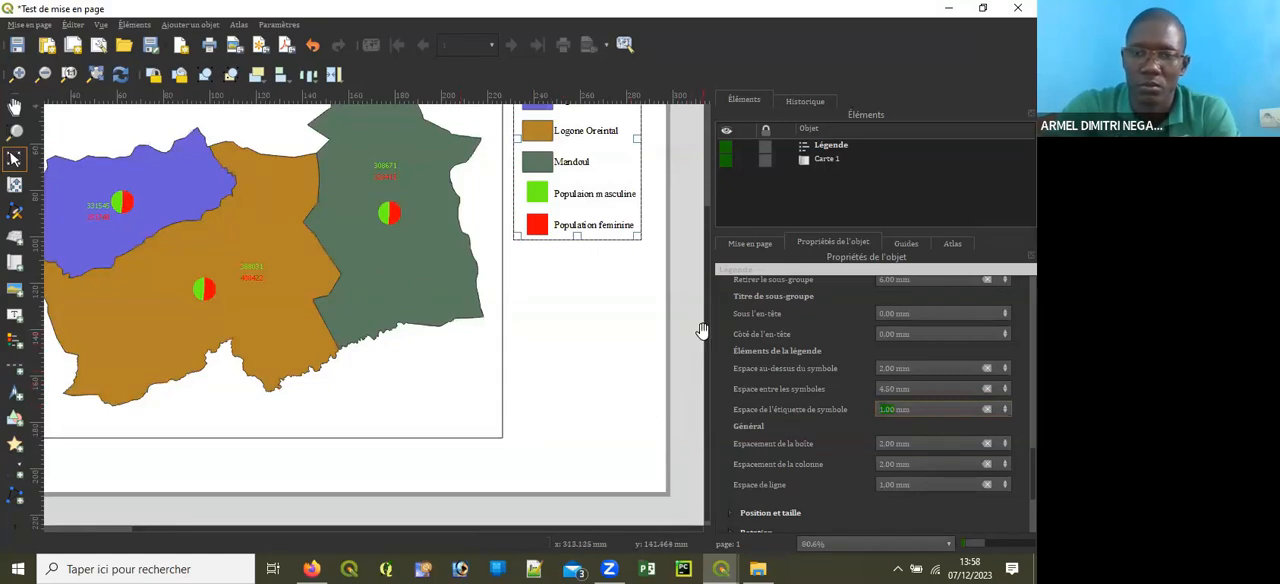
{"action": "left_click_drag", "start_coordinate": [703, 321], "coordinate": [706, 213]}
{"action": "key", "text": "Right"}
{"action": "key", "text": "Right"}
{"action": "key", "text": "Right"}
{"action": "key", "text": "Right"}
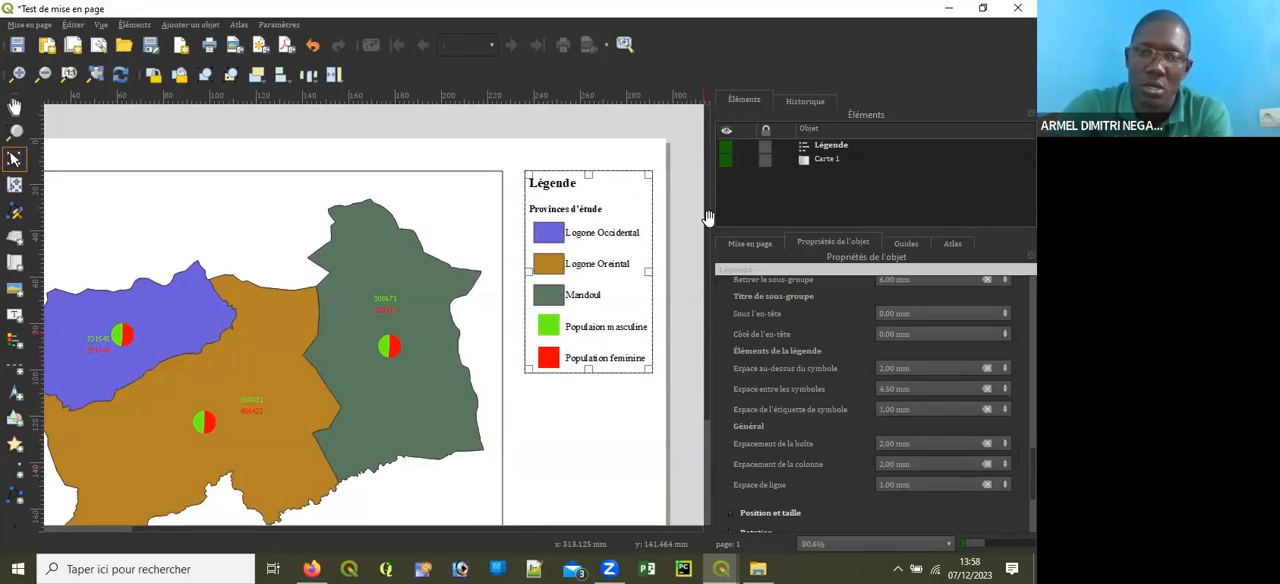
{"action": "key", "text": "Down"}
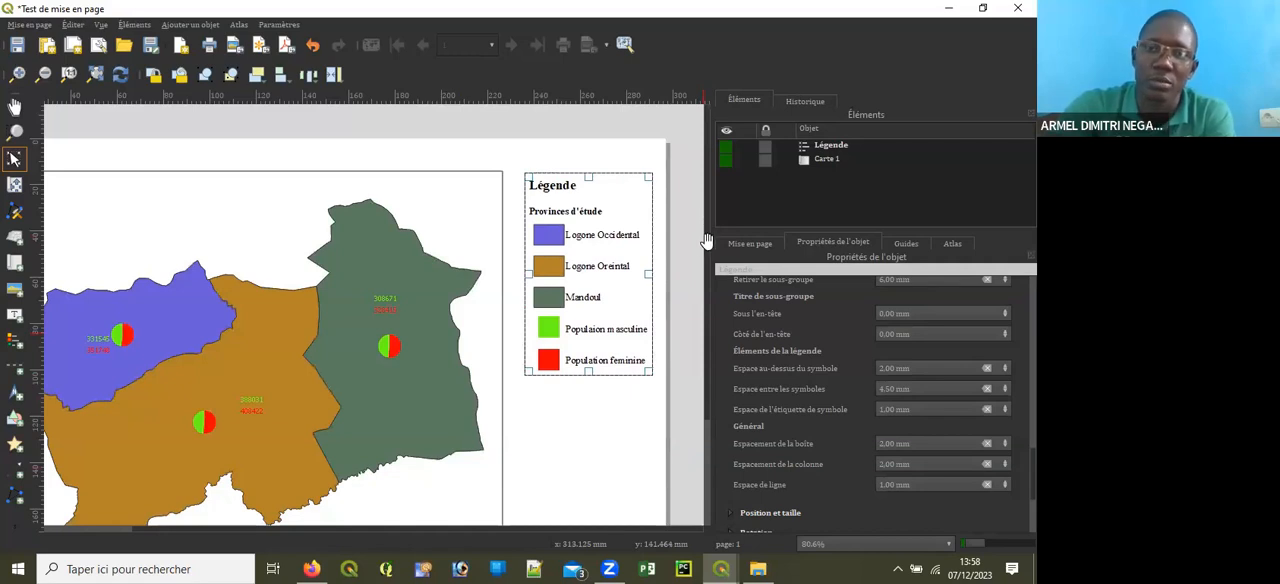
{"action": "scroll", "coordinate": [689, 402], "scroll_direction": "down", "scroll_amount": 3}
{"action": "scroll", "coordinate": [689, 402], "scroll_direction": "down", "scroll_amount": 1}
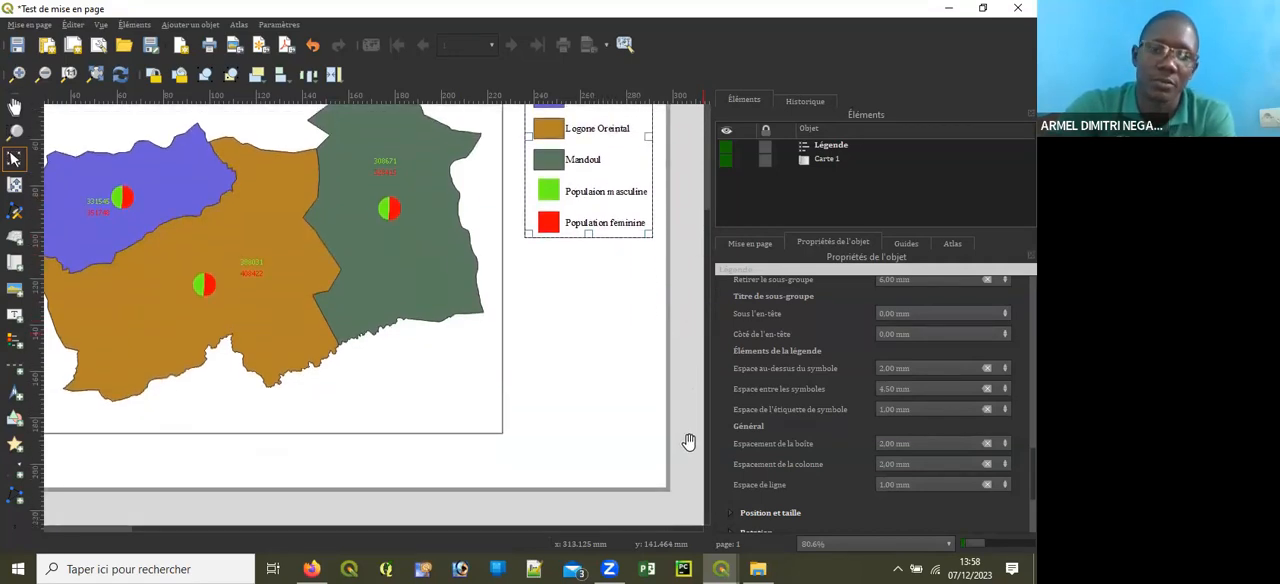
{"action": "scroll", "coordinate": [689, 402], "scroll_direction": "up", "scroll_amount": 2}
{"action": "scroll", "coordinate": [689, 402], "scroll_direction": "down", "scroll_amount": 2}
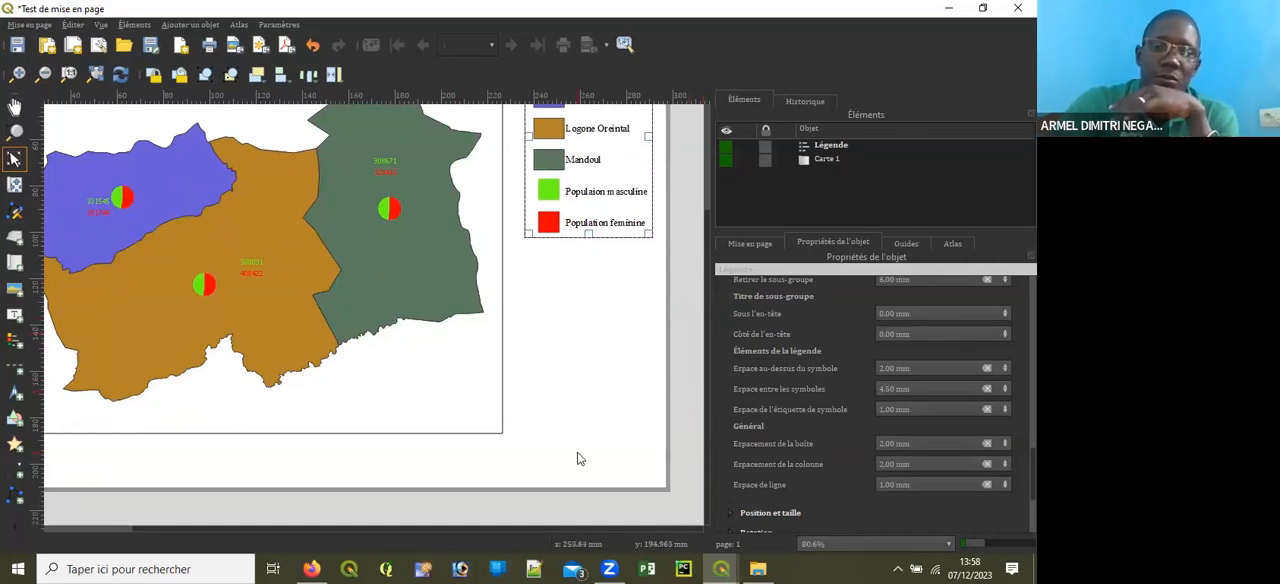
{"action": "scroll", "coordinate": [703, 302], "scroll_direction": "up", "scroll_amount": 4}
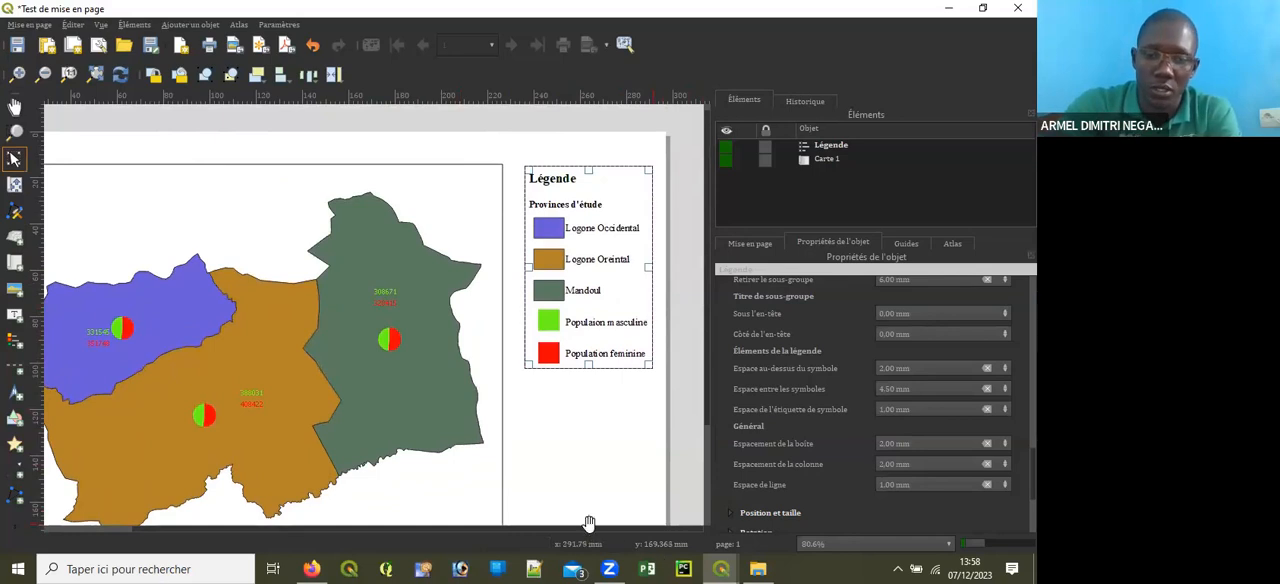
Step: Add a wide text label in the upper-left area inside the map frame
{"action": "scroll", "coordinate": [574, 523], "scroll_direction": "left", "scroll_amount": 2}
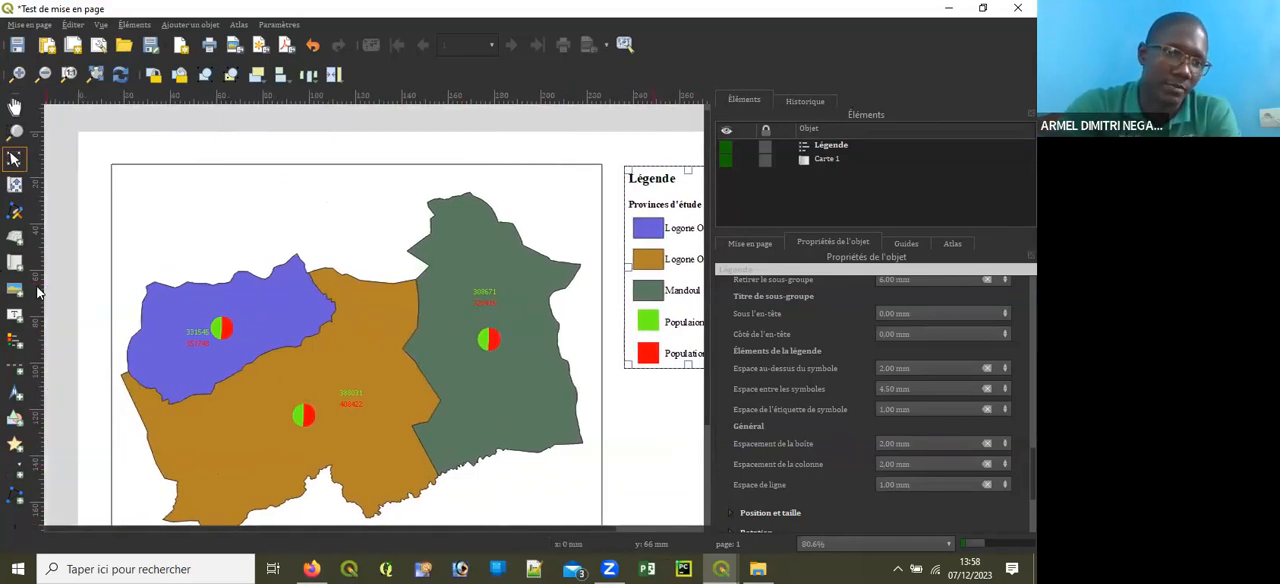
{"action": "left_click", "coordinate": [14, 314]}
{"action": "left_click_drag", "start_coordinate": [125, 174], "coordinate": [394, 202]}
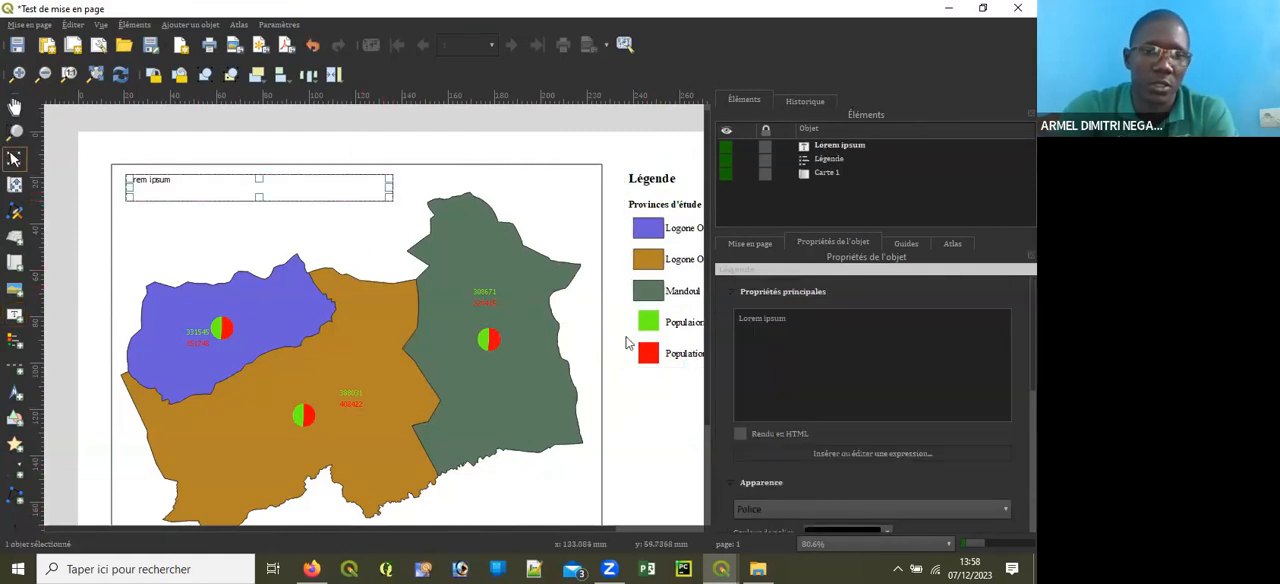
Step: Replace the label's placeholder text with the map title "Répartition de la population par province"
{"action": "left_click_drag", "start_coordinate": [823, 328], "coordinate": [722, 316]}
{"action": "key", "text": "BackSpace"}
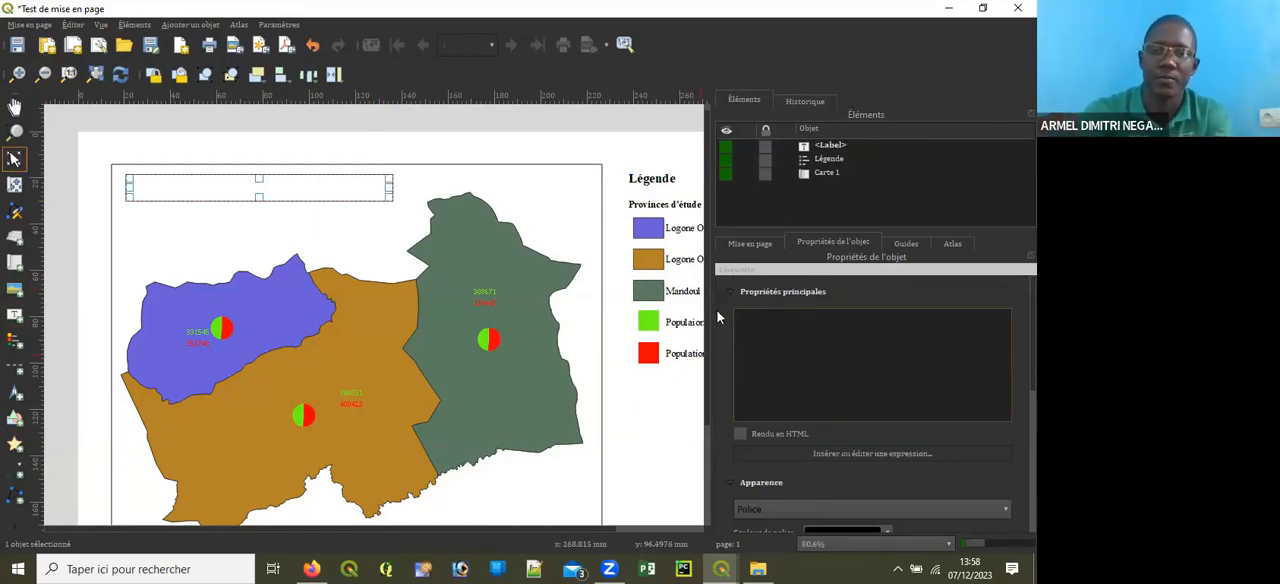
{"action": "type", "text": "r2PARTITIN"}
{"action": "key", "text": "BackSpace"}
{"action": "key", "text": "BackSpace"}
{"action": "key", "text": "BackSpace"}
{"action": "key", "text": "BackSpace"}
{"action": "key", "text": "BackSpace"}
{"action": "key", "text": "BackSpace"}
{"action": "key", "text": "BackSpace"}
{"action": "key", "text": "BackSpace"}
{"action": "key", "text": "BackSpace"}
{"action": "key", "text": "BackSpace"}
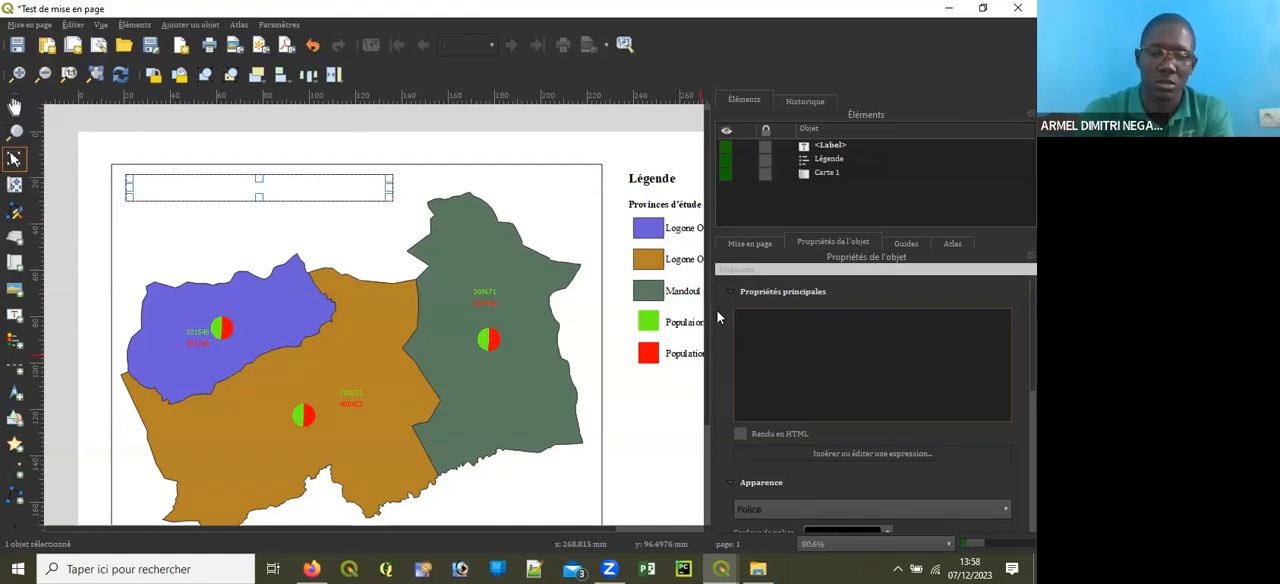
{"action": "type", "text": "Répartition de la"}
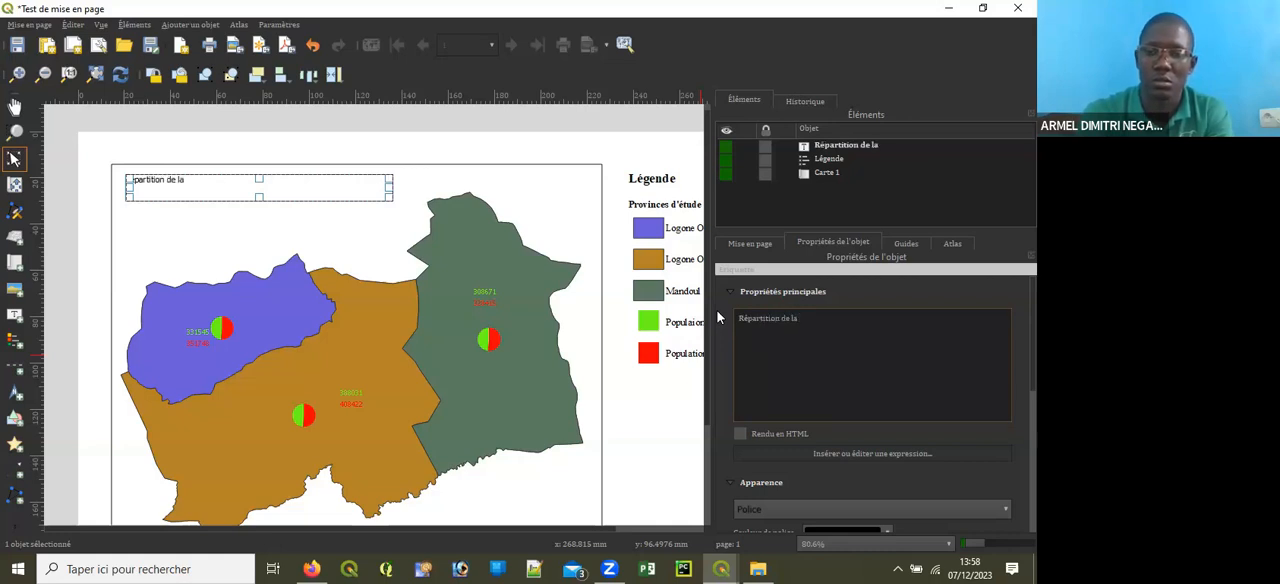
{"action": "type", "text": " popul"}
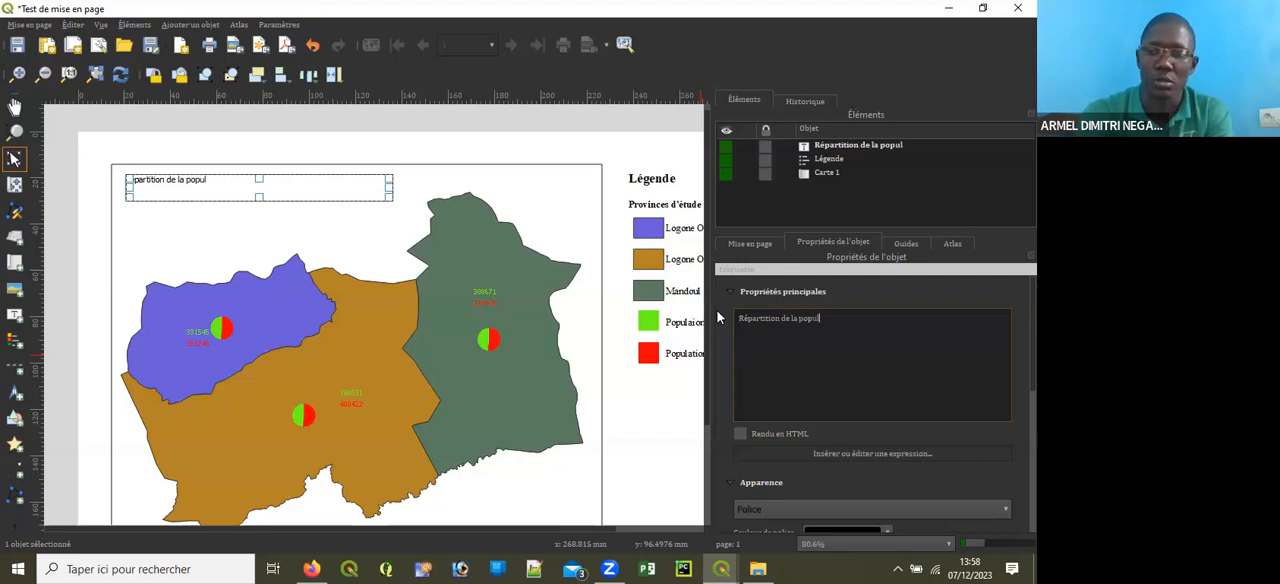
{"action": "type", "text": "ation"}
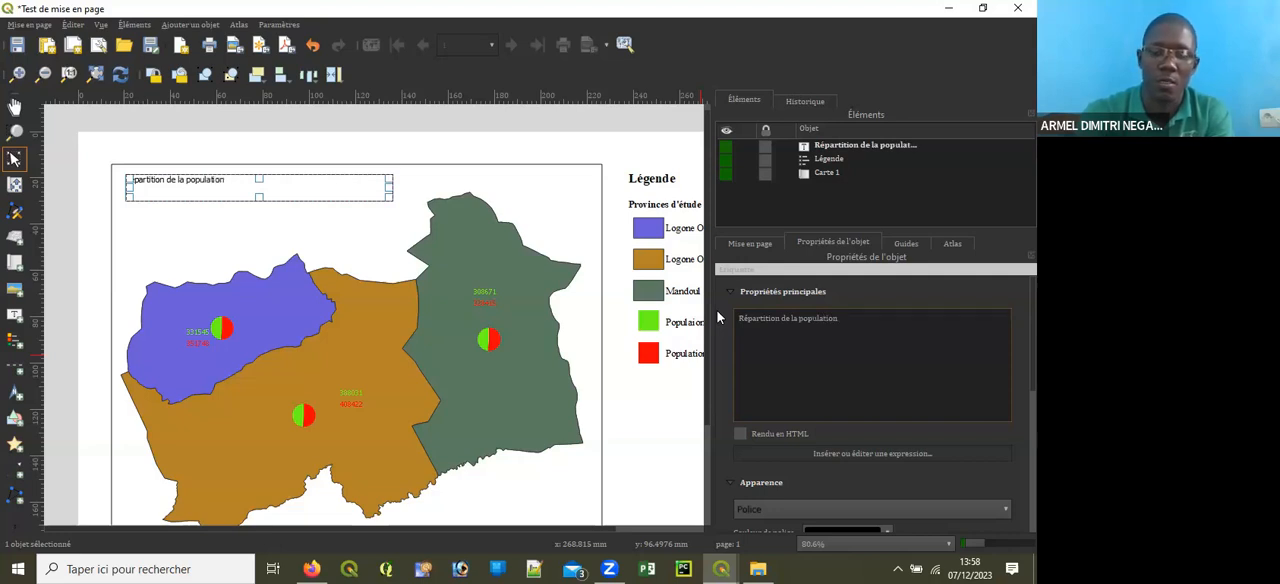
{"action": "type", "text": " pa"}
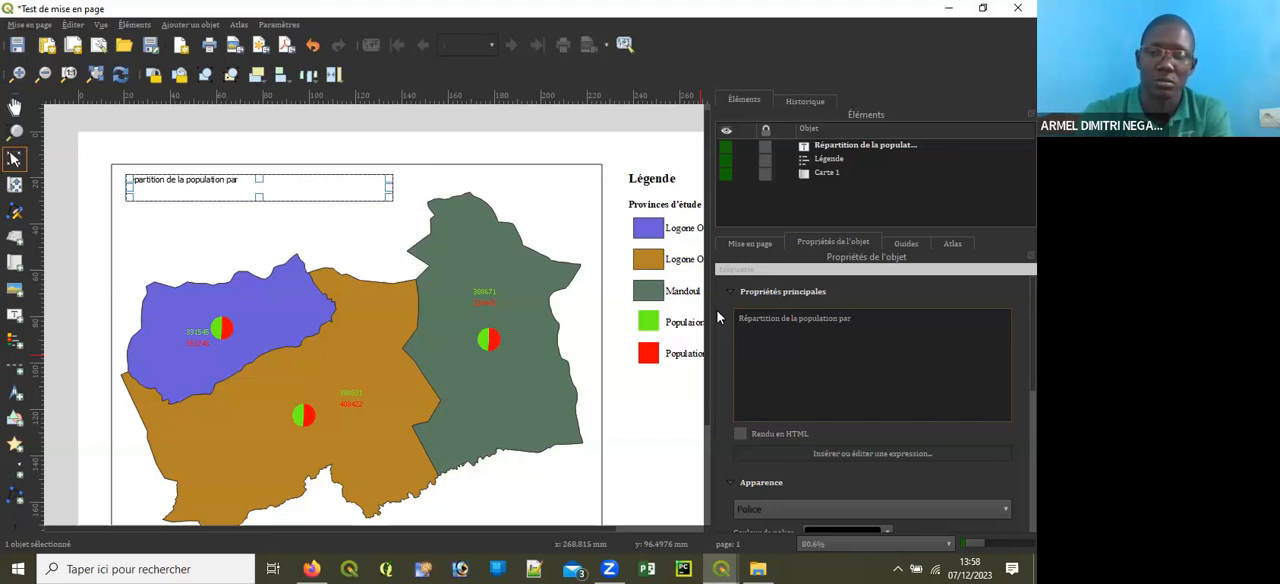
{"action": "type", "text": "r p"}
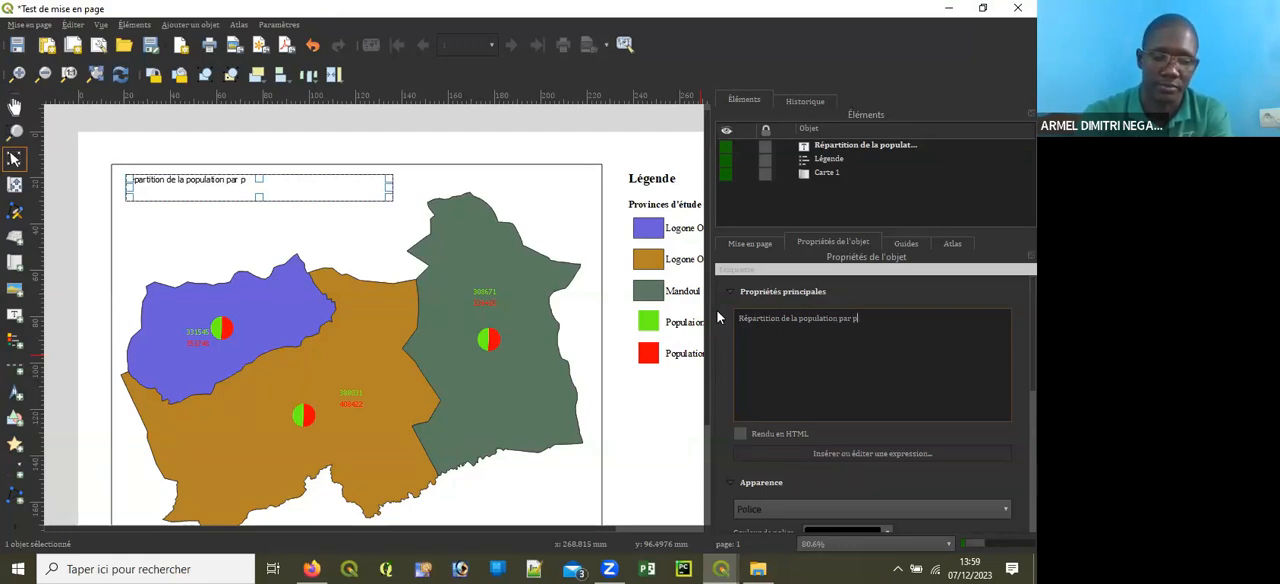
{"action": "type", "text": "r"}
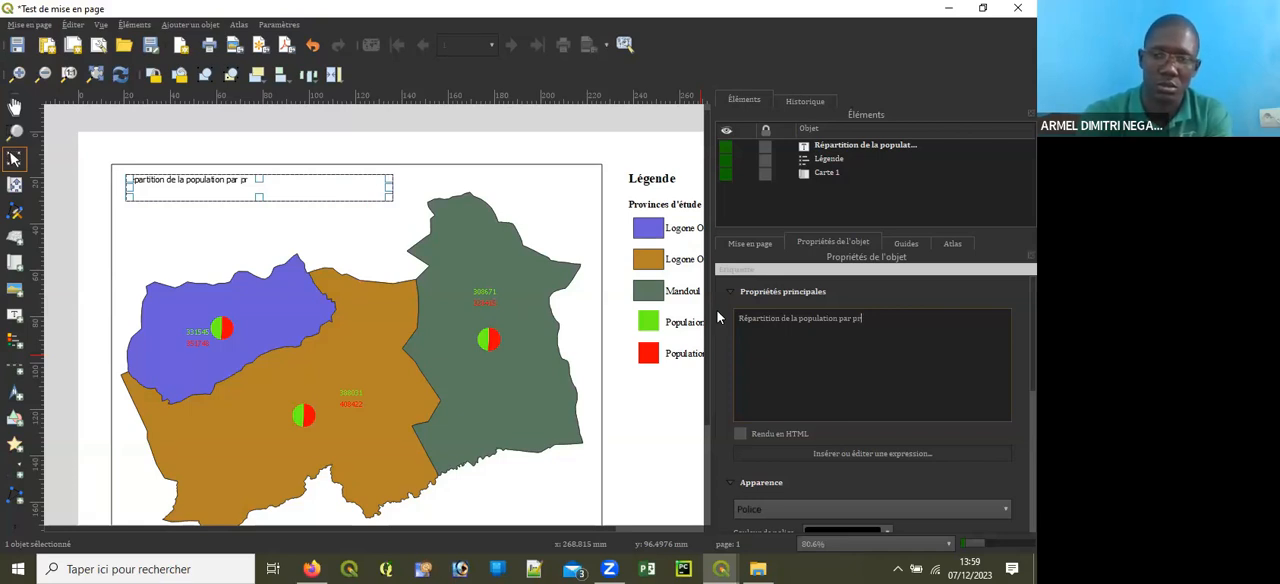
{"action": "type", "text": "rovince"}
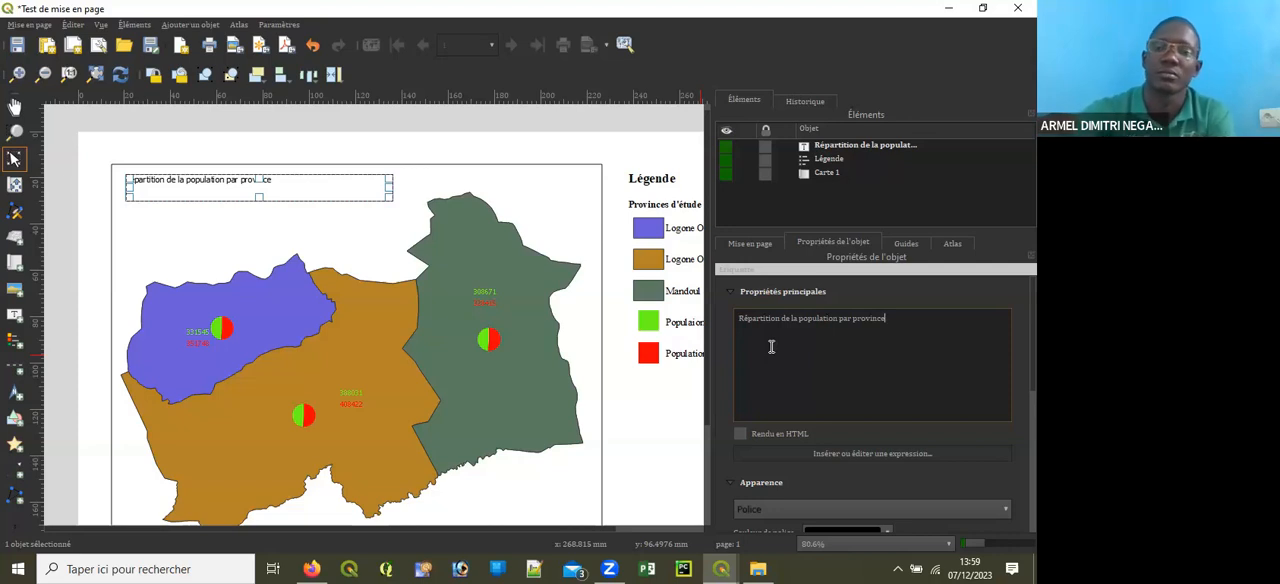
Step: Format the title label in Times New Roman, size 14, and centre its text horizontally and vertically
{"action": "left_click", "coordinate": [733, 289]}
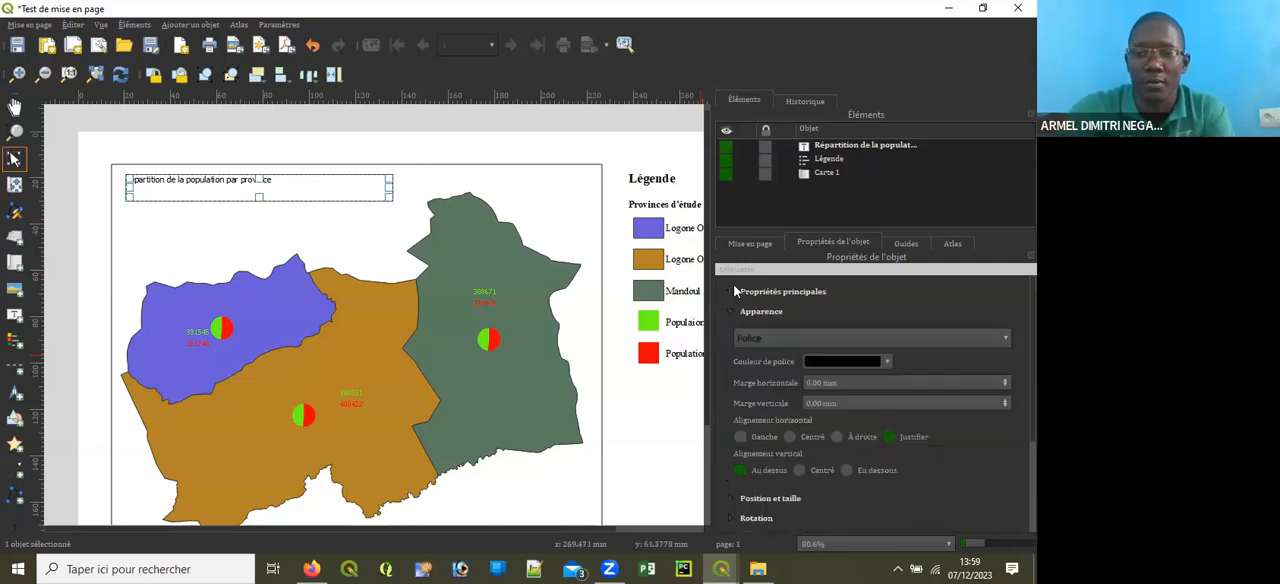
{"action": "left_click", "coordinate": [794, 340]}
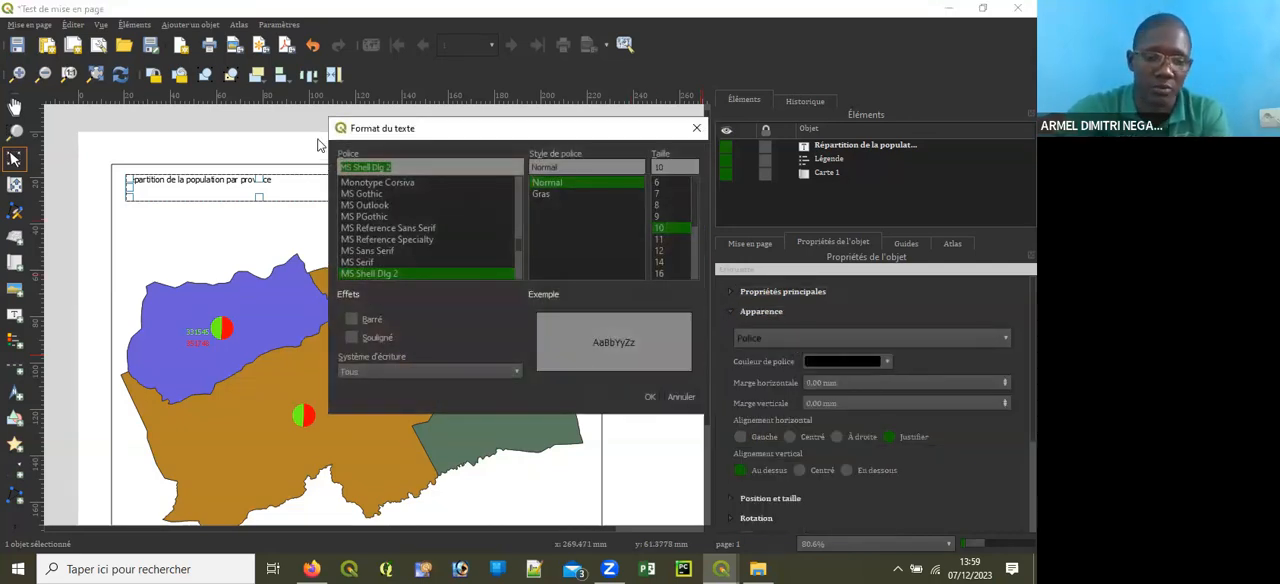
{"action": "type", "text": "ti"}
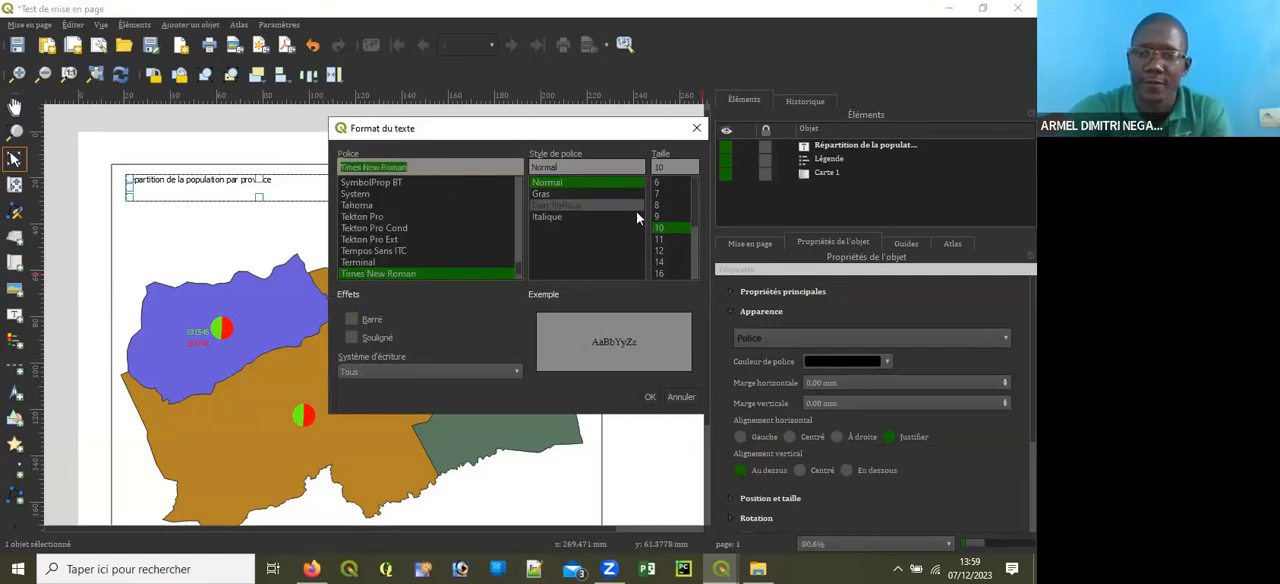
{"action": "left_click", "coordinate": [662, 250]}
{"action": "left_click", "coordinate": [665, 261]}
{"action": "left_click", "coordinate": [649, 397]}
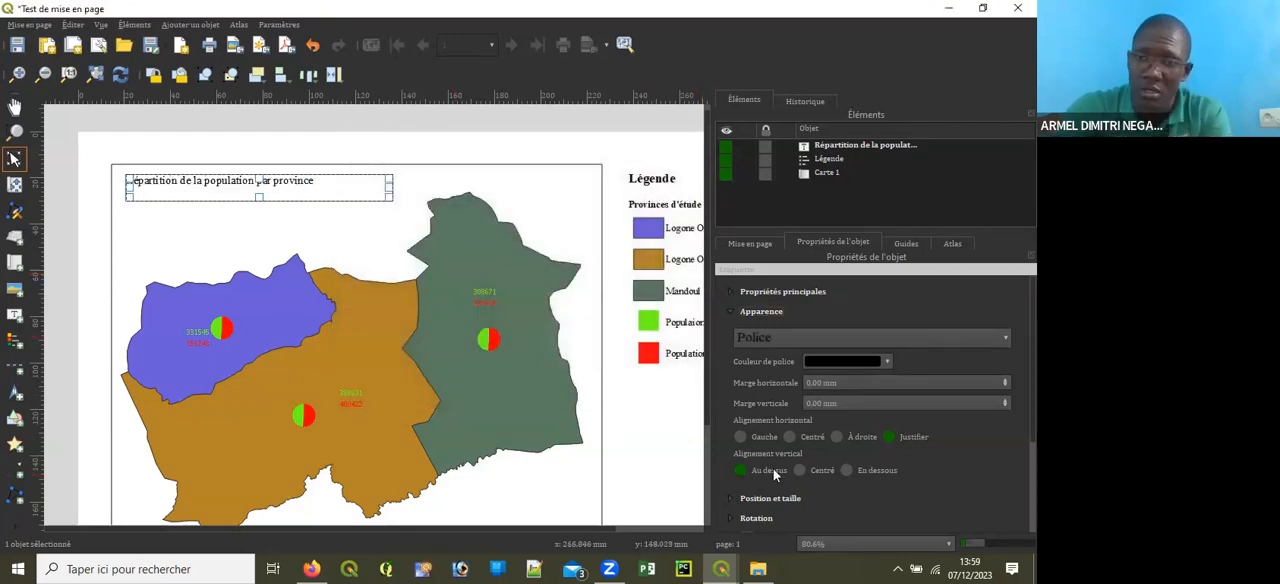
{"action": "left_click", "coordinate": [791, 437]}
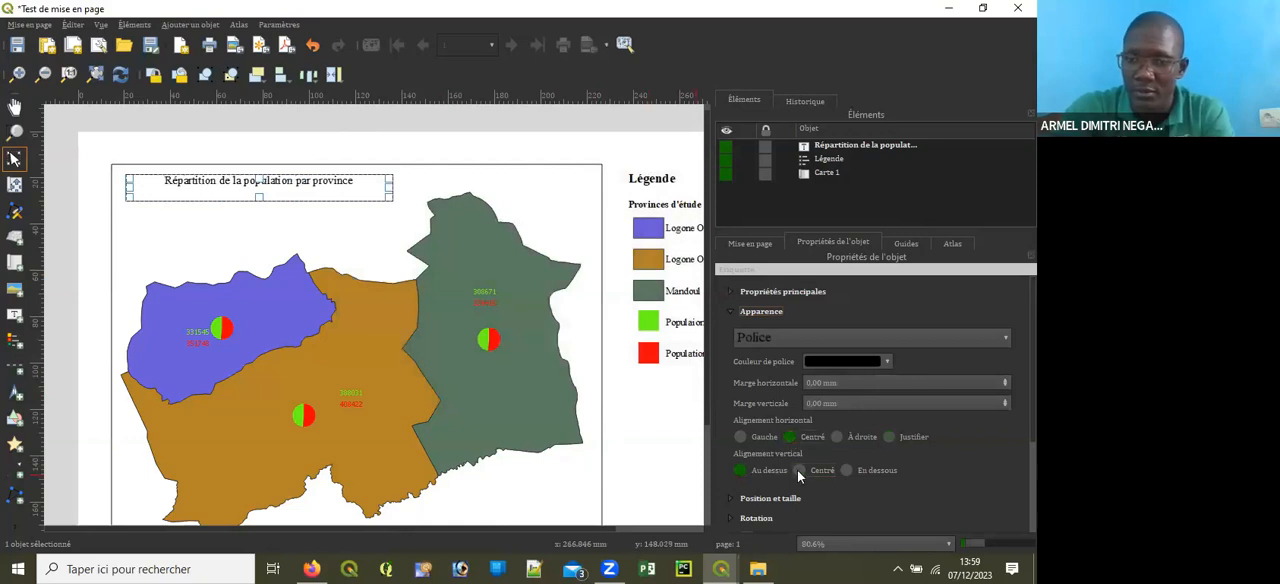
{"action": "left_click", "coordinate": [799, 470]}
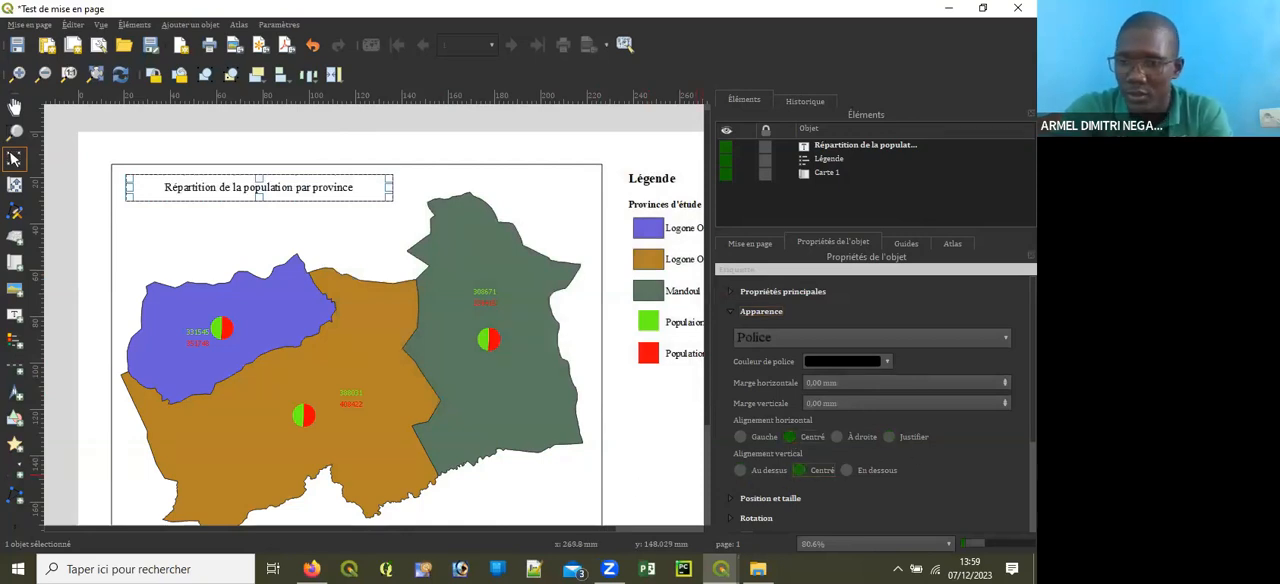
Step: Enable a background for the title label and give it a very pale orange colour
{"action": "scroll", "coordinate": [870, 410], "scroll_direction": "down", "scroll_amount": 3}
{"action": "left_click", "coordinate": [746, 424]}
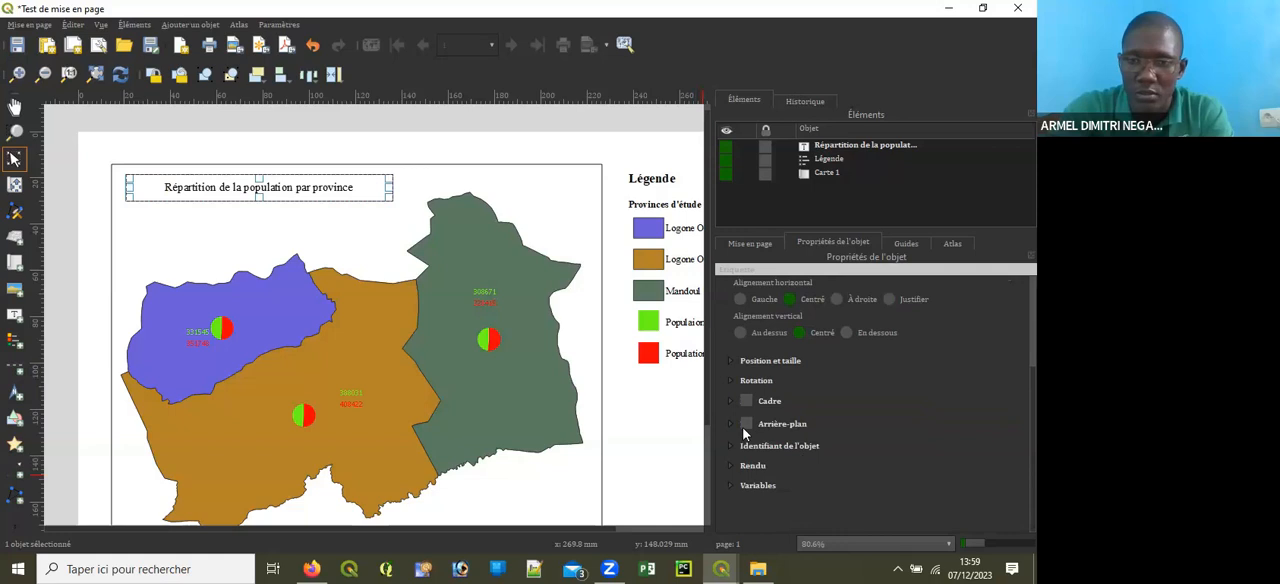
{"action": "left_click", "coordinate": [980, 447]}
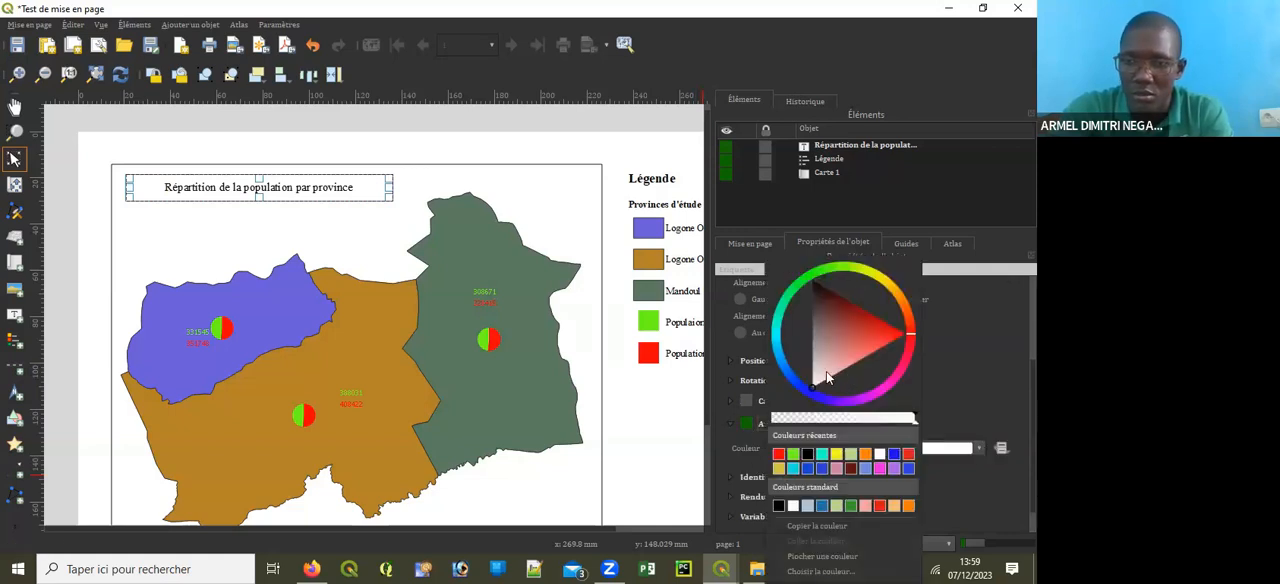
{"action": "left_click", "coordinate": [826, 371]}
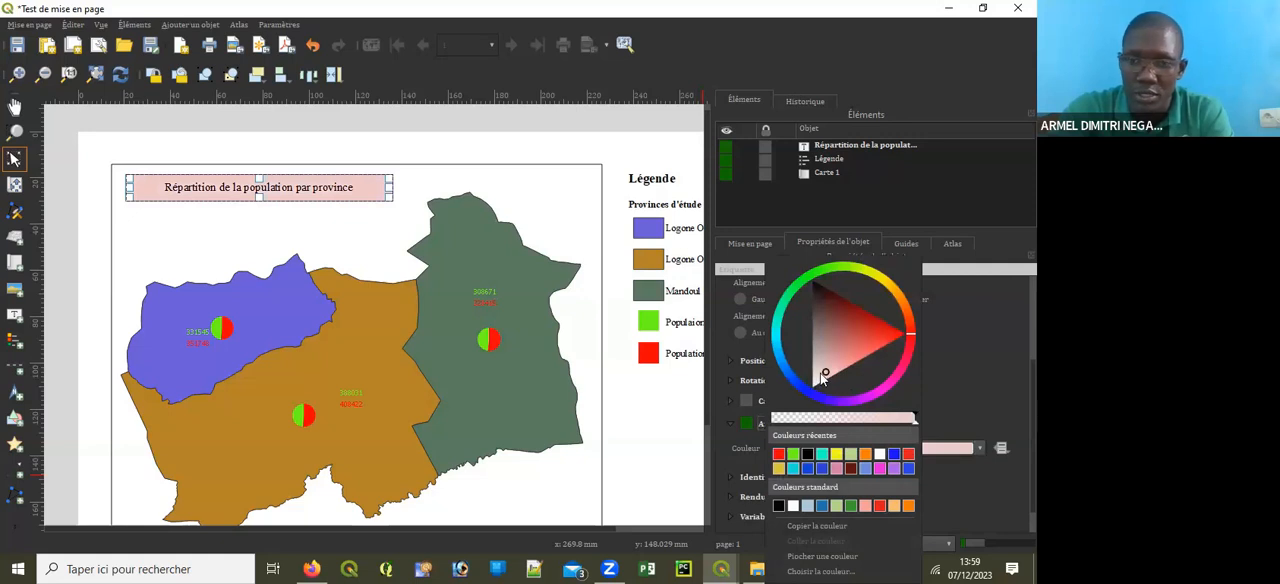
{"action": "left_click_drag", "start_coordinate": [826, 375], "coordinate": [820, 384]}
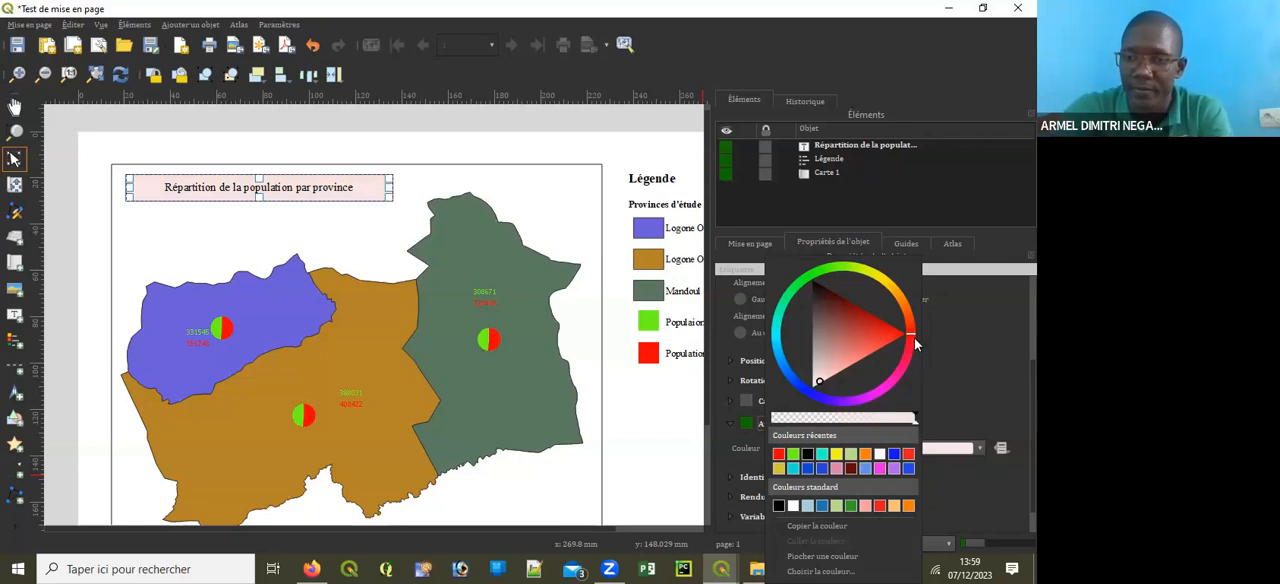
{"action": "left_click_drag", "start_coordinate": [912, 338], "coordinate": [911, 305]}
{"action": "left_click_drag", "start_coordinate": [846, 384], "coordinate": [849, 380]}
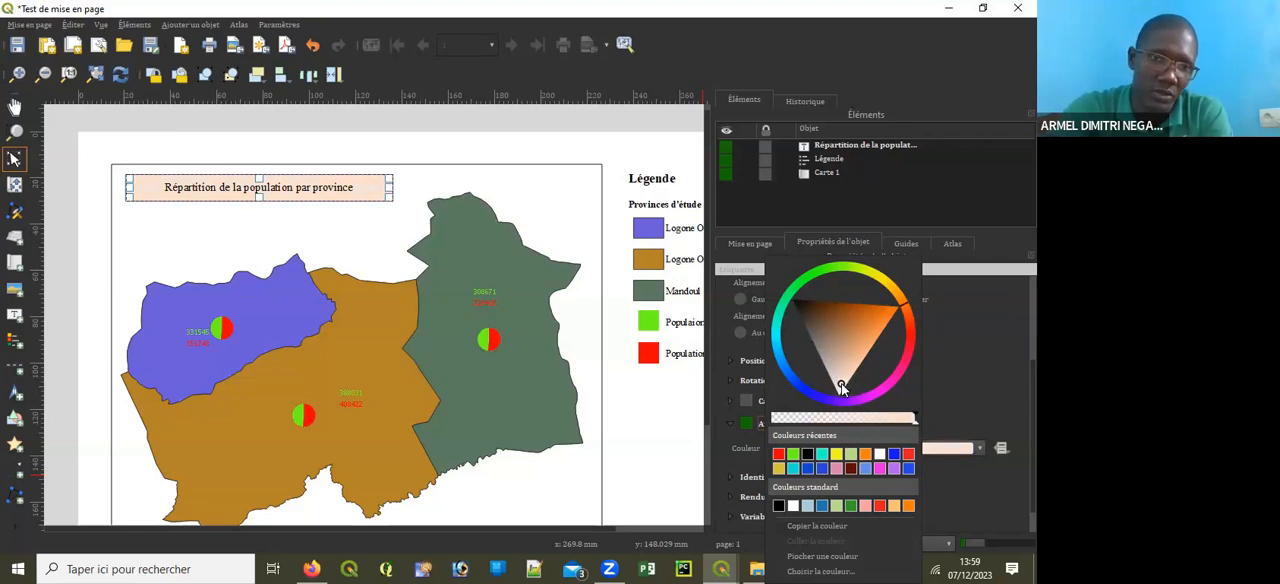
{"action": "left_click", "coordinate": [870, 222]}
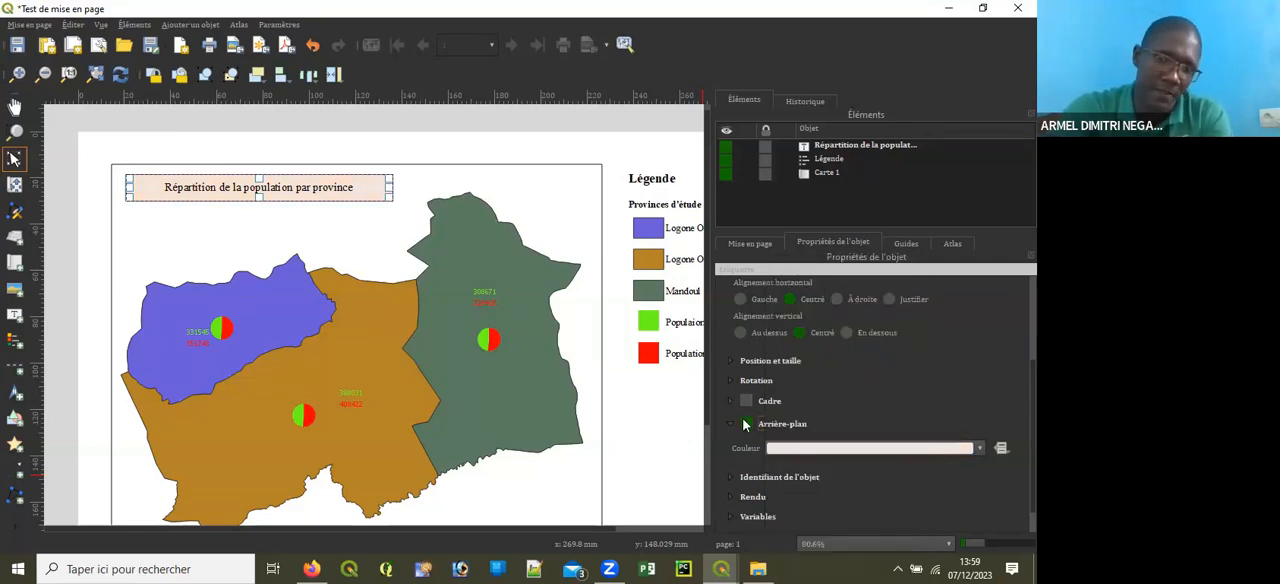
{"action": "left_click", "coordinate": [642, 419]}
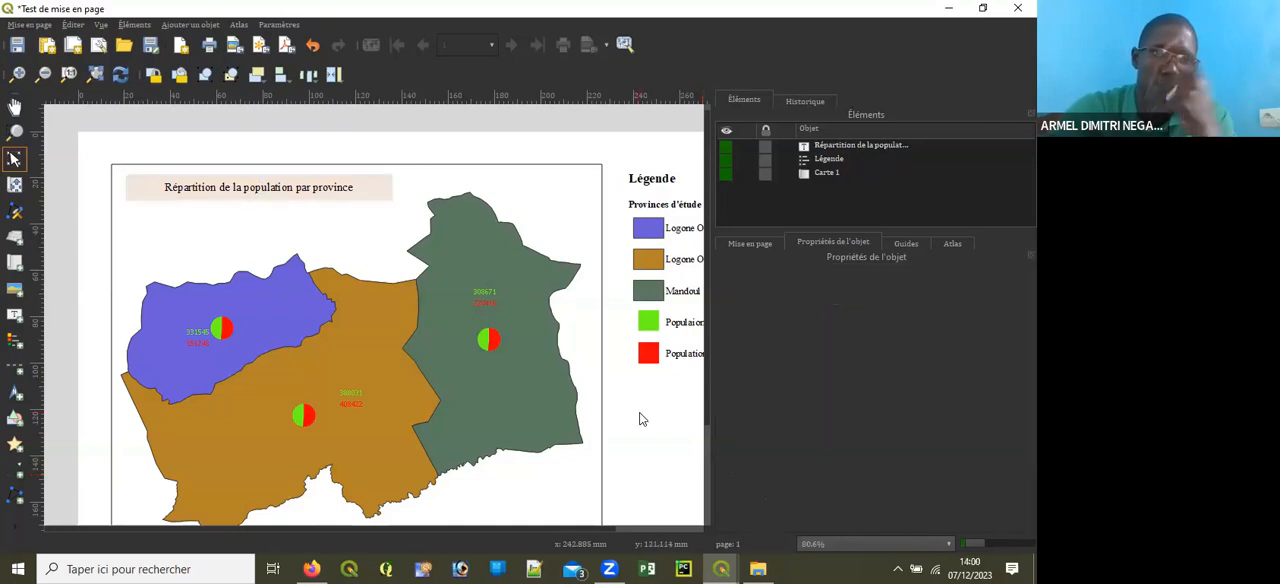
Step: Draw a text label about 46 mm wide and 32 mm high in the blank area below the legend
{"action": "left_click", "coordinate": [655, 360]}
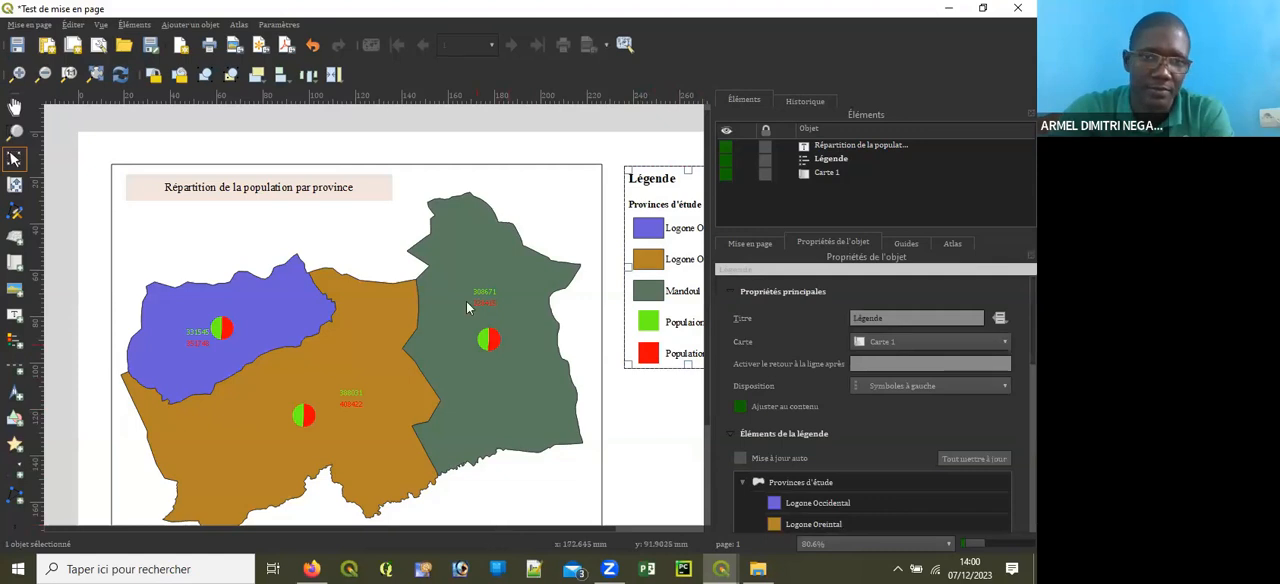
{"action": "scroll", "coordinate": [466, 301], "scroll_direction": "down", "scroll_amount": 1}
{"action": "scroll", "coordinate": [476, 404], "scroll_direction": "up", "scroll_amount": 1}
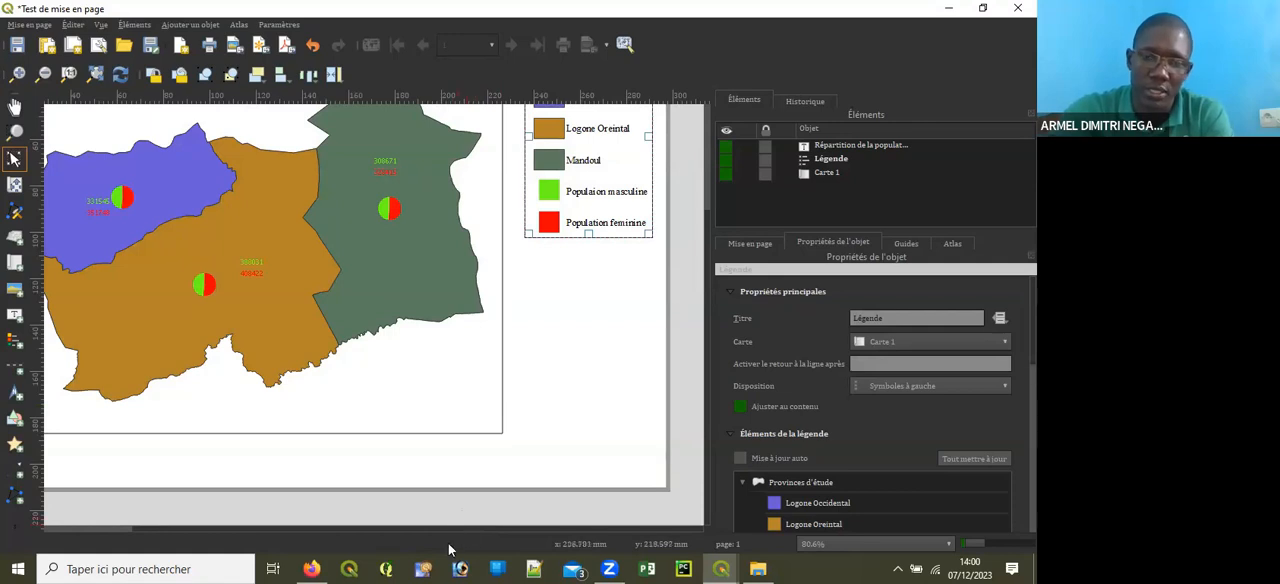
{"action": "left_click", "coordinate": [556, 369]}
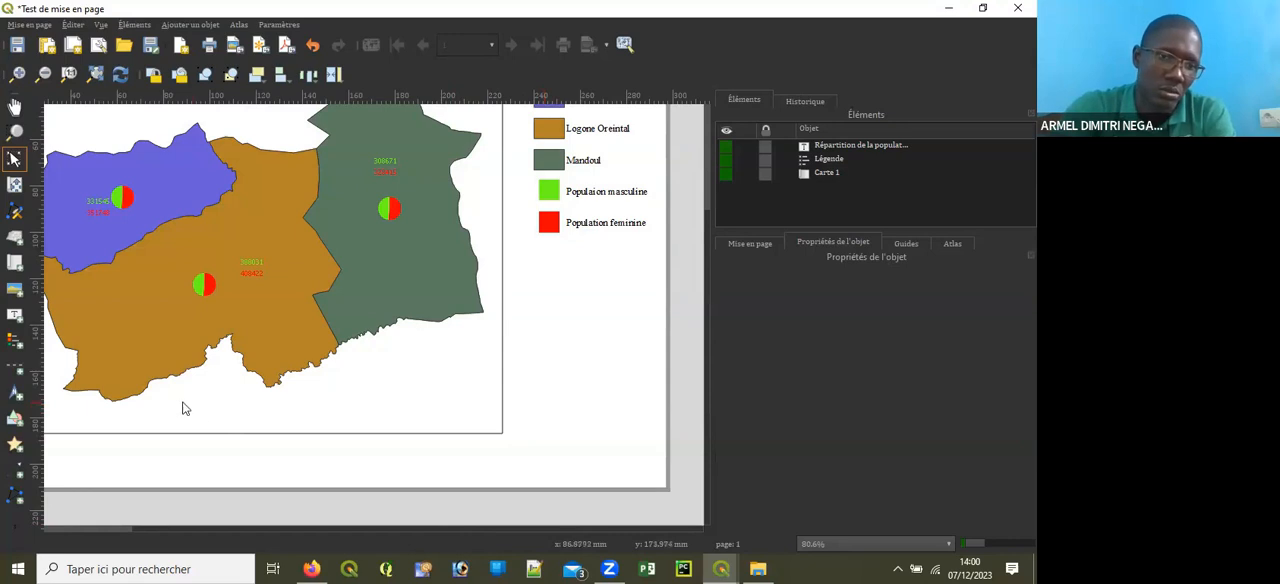
{"action": "left_click", "coordinate": [15, 314]}
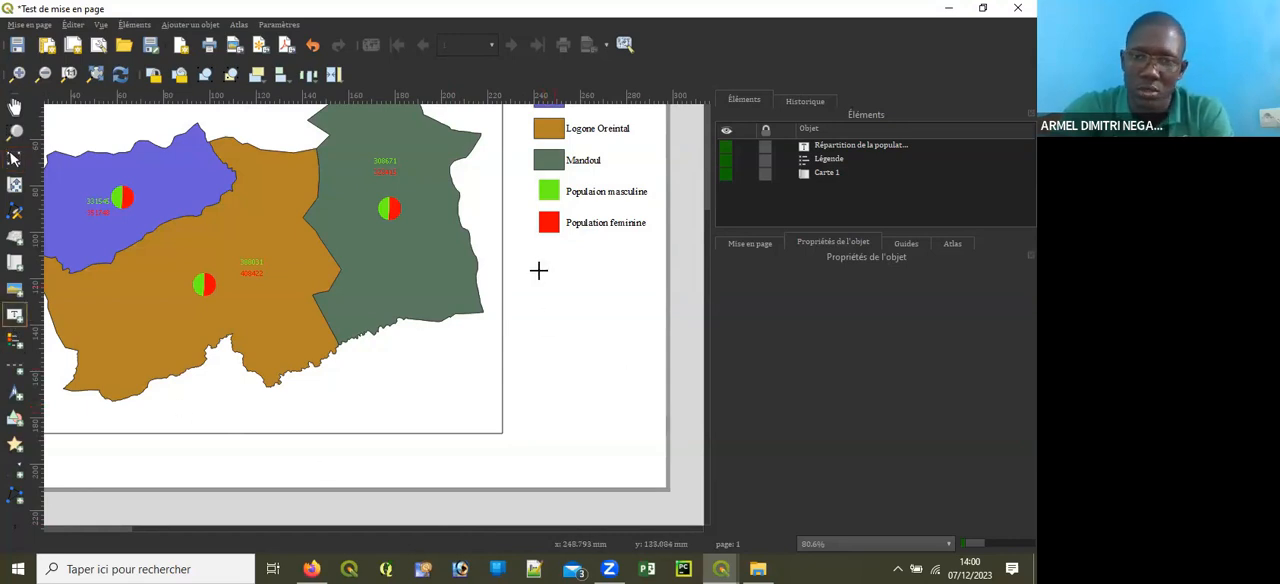
{"action": "left_click_drag", "start_coordinate": [536, 276], "coordinate": [642, 348]}
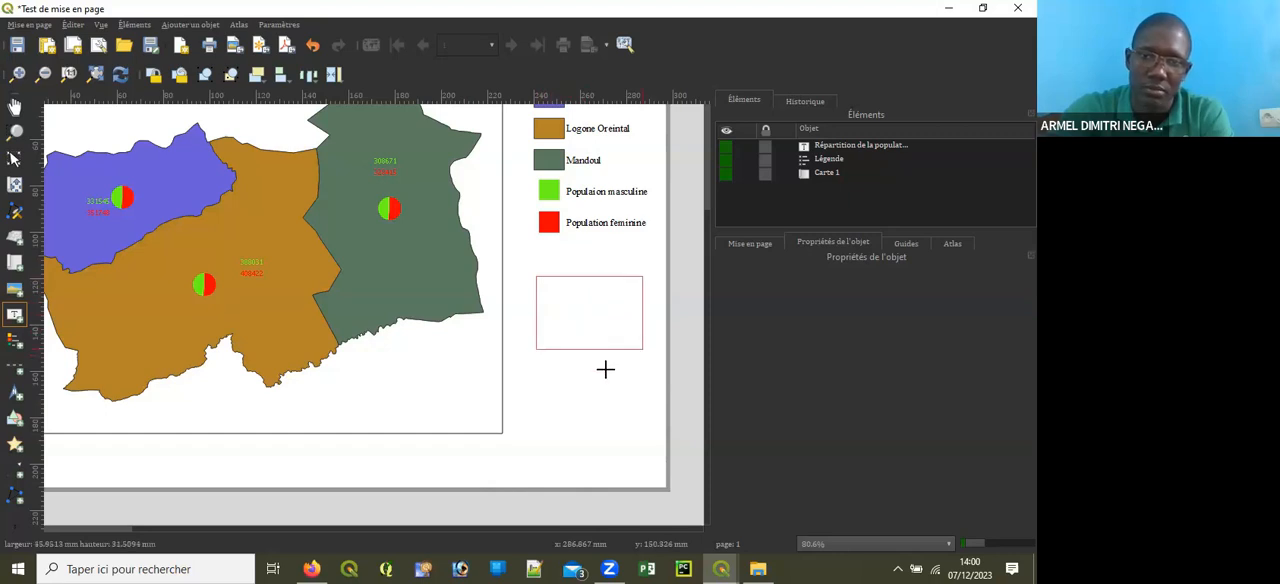
Step: Replace the new label's placeholder text with "Datum: WGS 84" and shrink its box to fit the text
{"action": "left_click_drag", "start_coordinate": [794, 323], "coordinate": [700, 320]}
{"action": "key", "text": "BackSpace"}
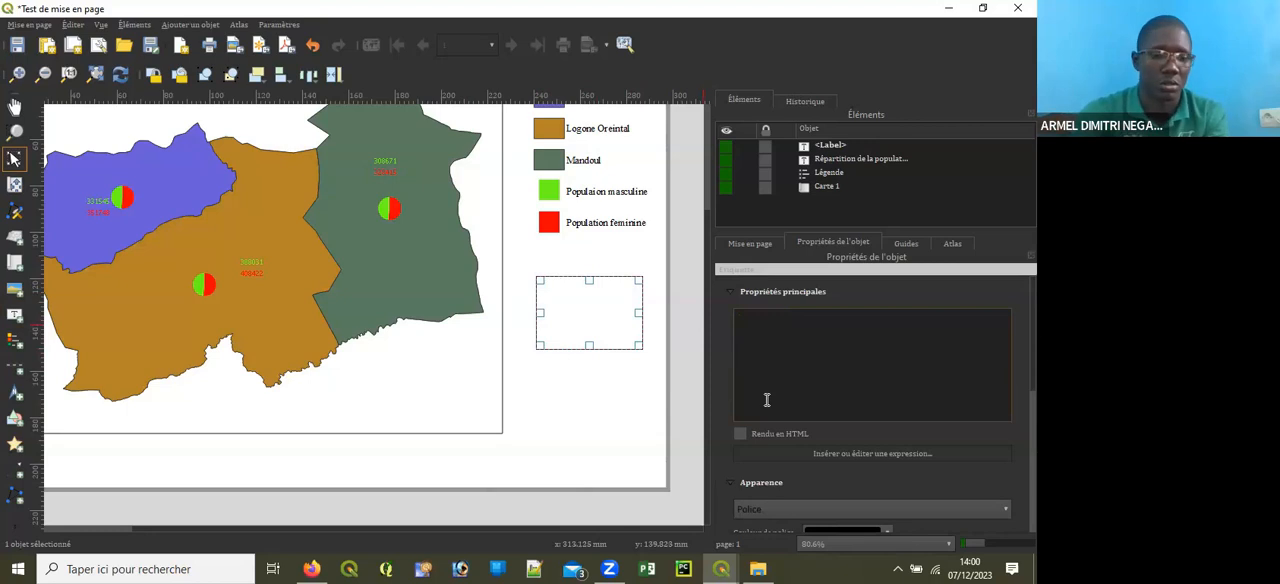
{"action": "type", "text": "Datu"}
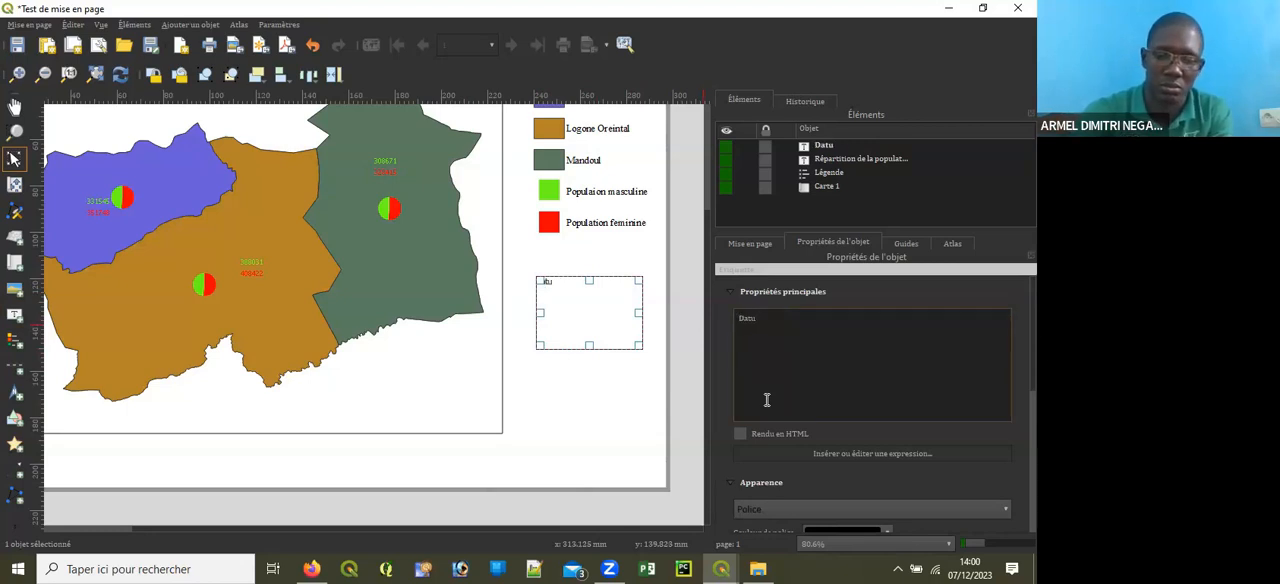
{"action": "type", "text": "m: W"}
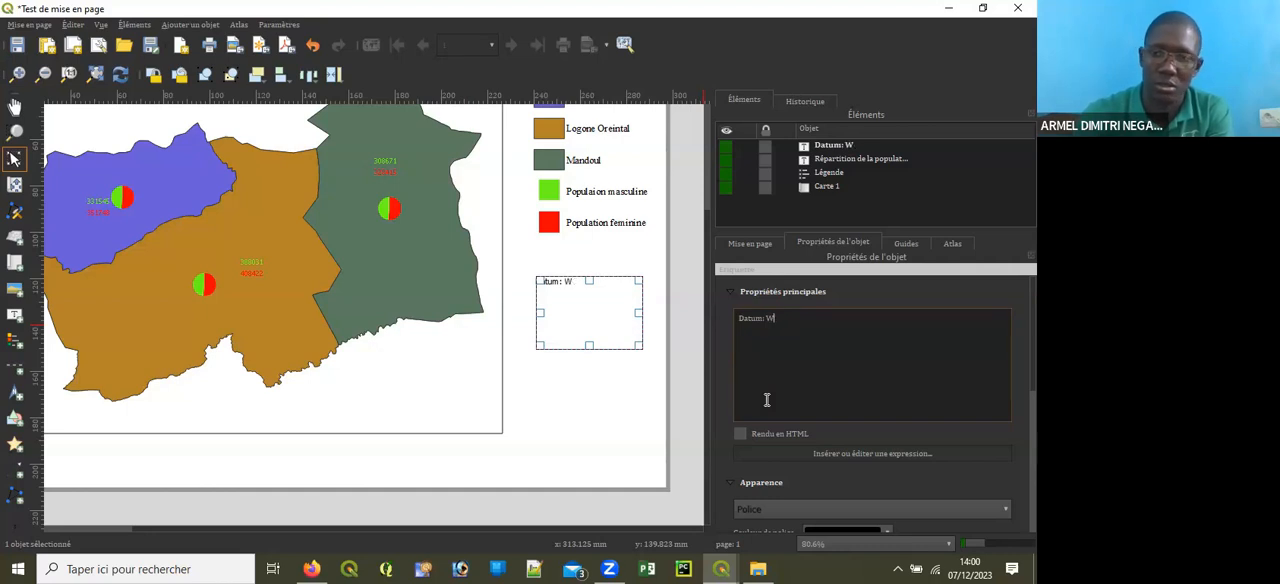
{"action": "type", "text": "CGS 84"}
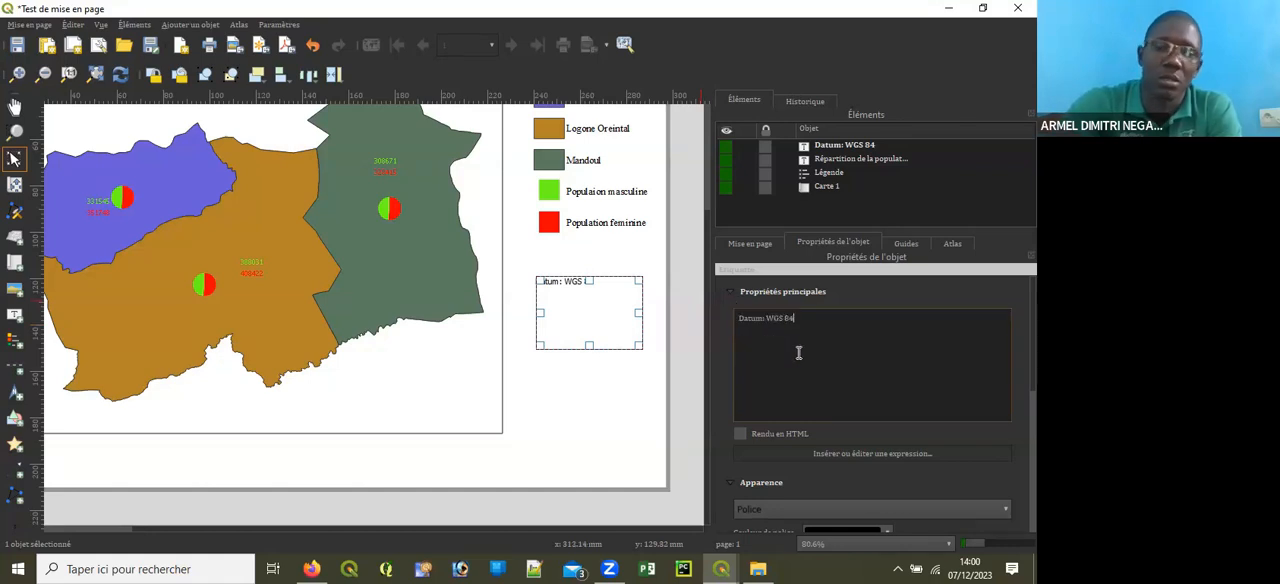
{"action": "left_click_drag", "start_coordinate": [590, 345], "coordinate": [618, 287]}
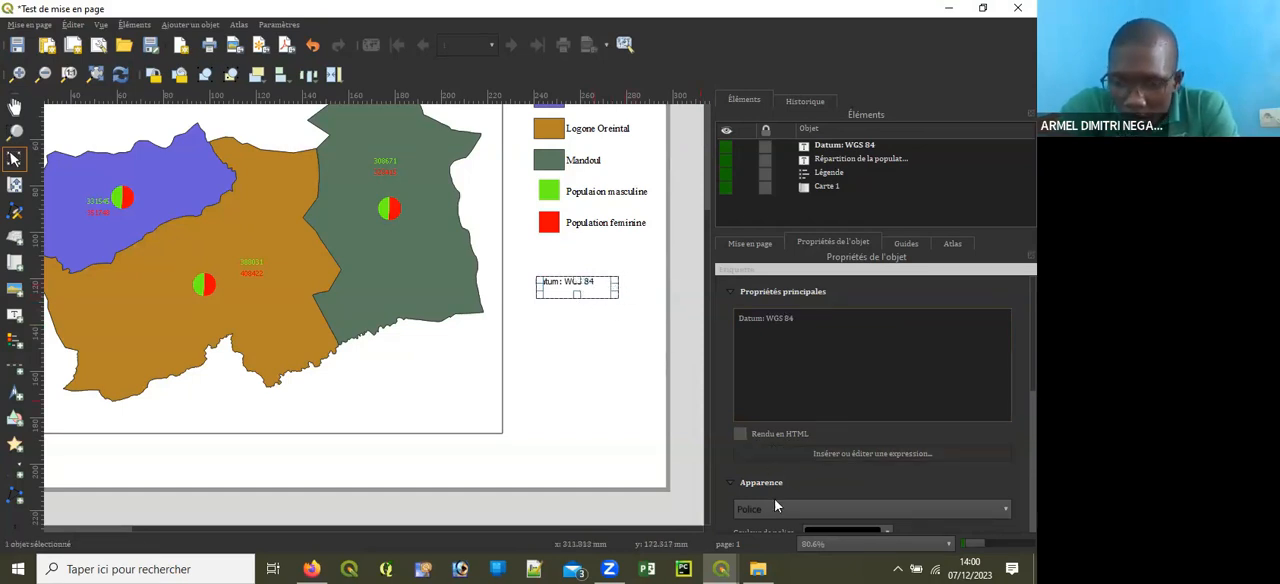
Step: Switch to the main QGIS project window and close the Python console to check the project's EPSG code
{"action": "left_click", "coordinate": [720, 569]}
{"action": "left_click", "coordinate": [671, 543]}
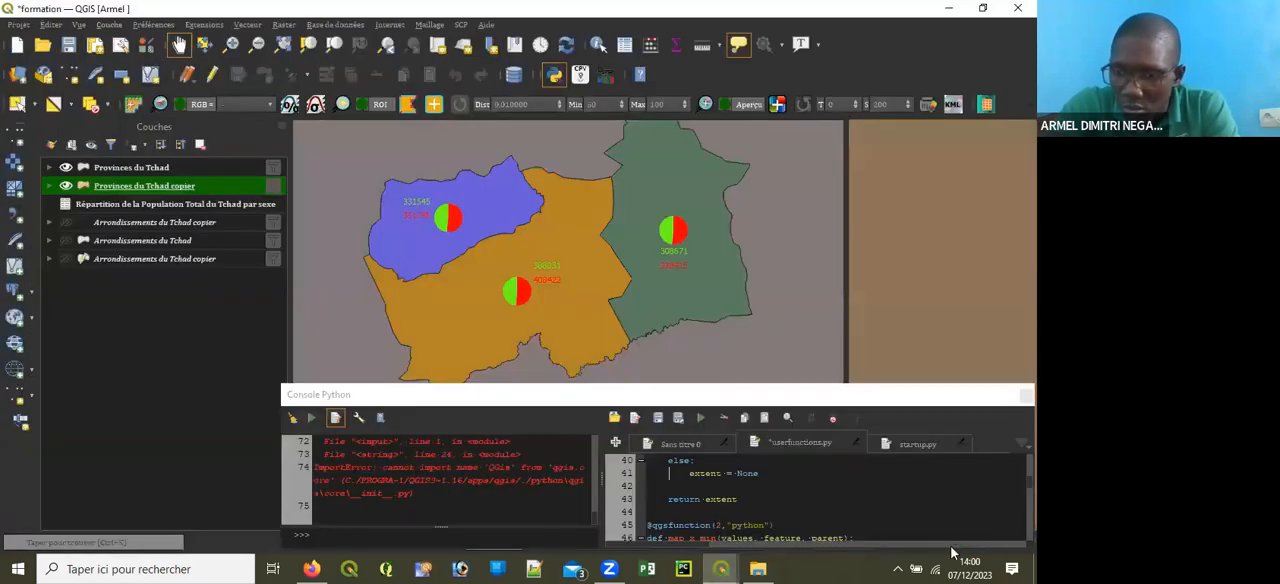
{"action": "left_click", "coordinate": [991, 472]}
{"action": "scroll", "coordinate": [991, 472], "scroll_direction": "down", "scroll_amount": 11}
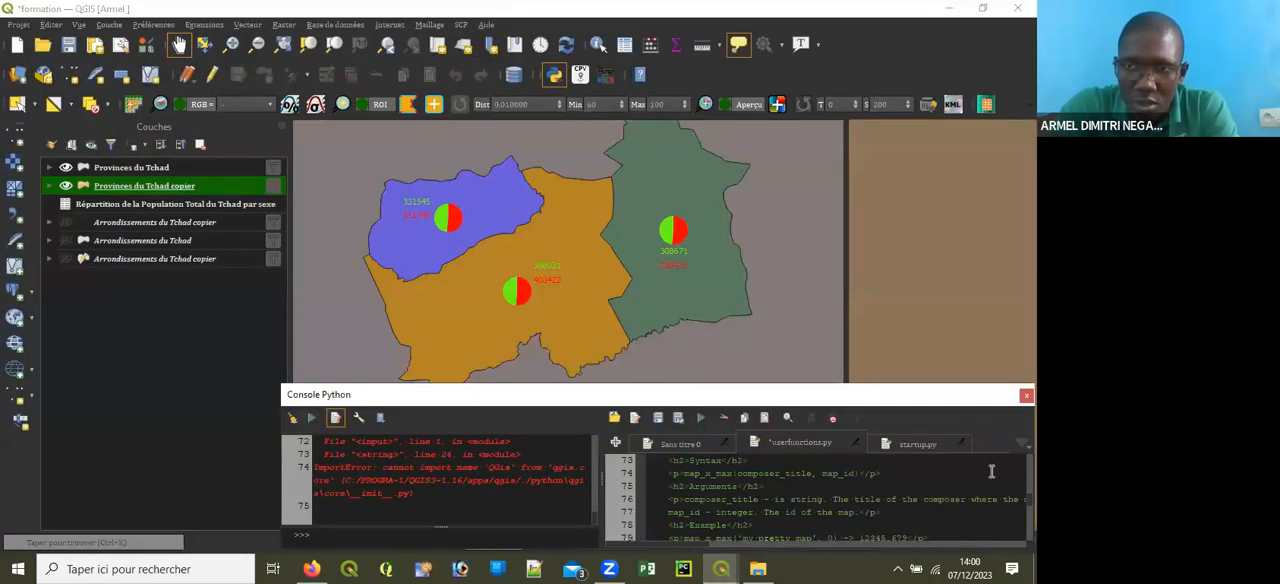
{"action": "left_click", "coordinate": [982, 8]}
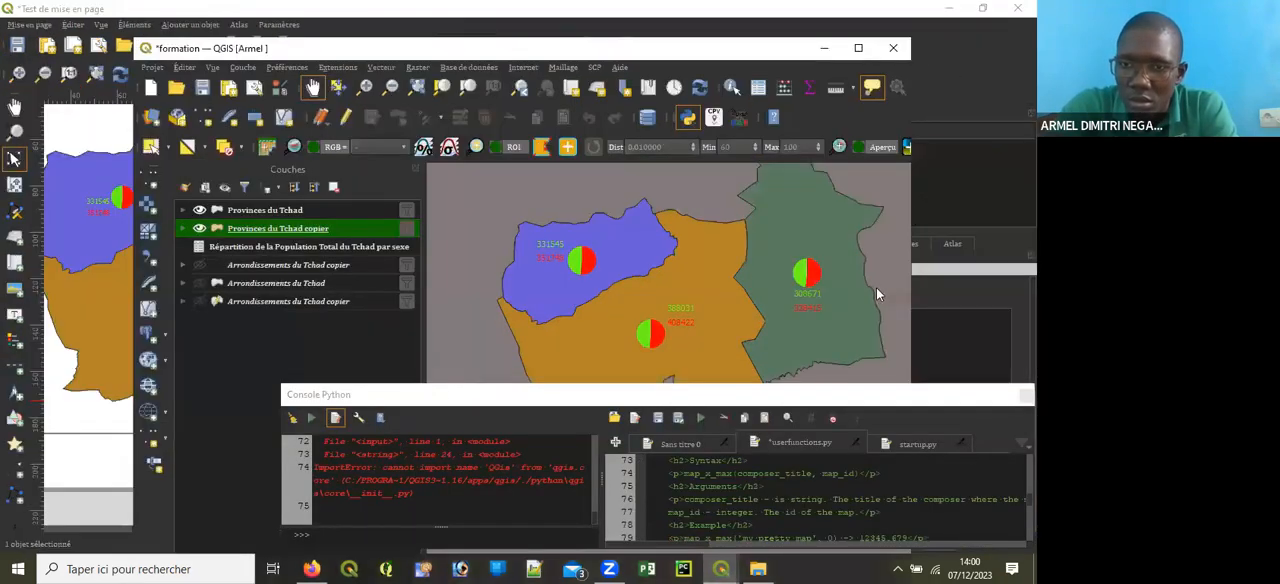
{"action": "left_click", "coordinate": [858, 49]}
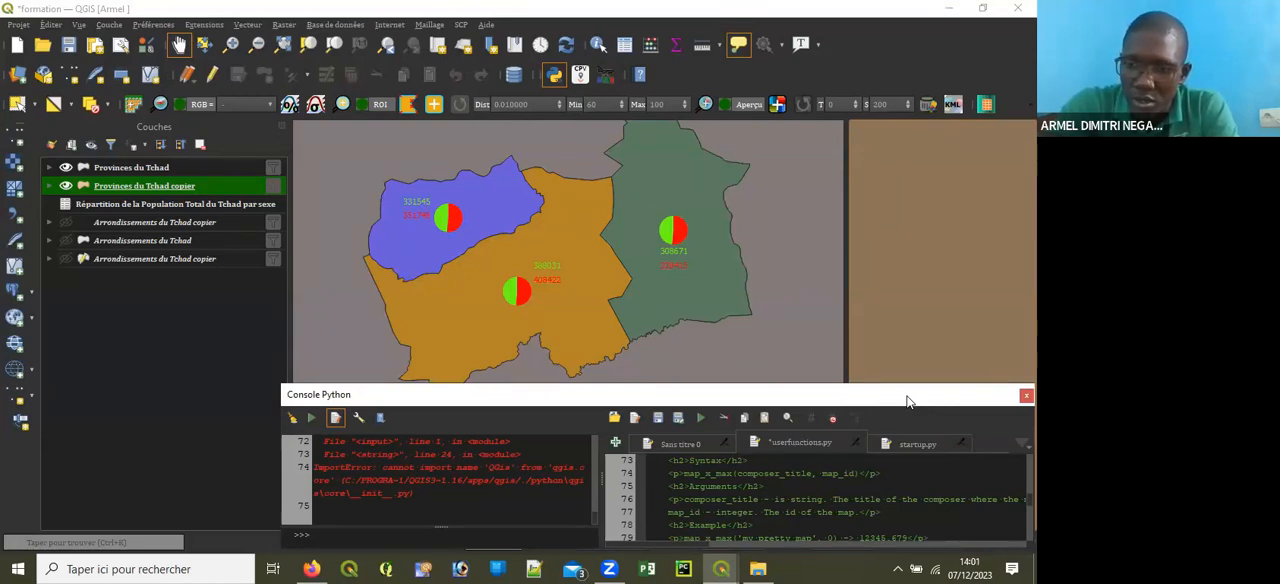
{"action": "left_click_drag", "start_coordinate": [908, 402], "coordinate": [855, 352]}
{"action": "left_click", "coordinate": [974, 348]}
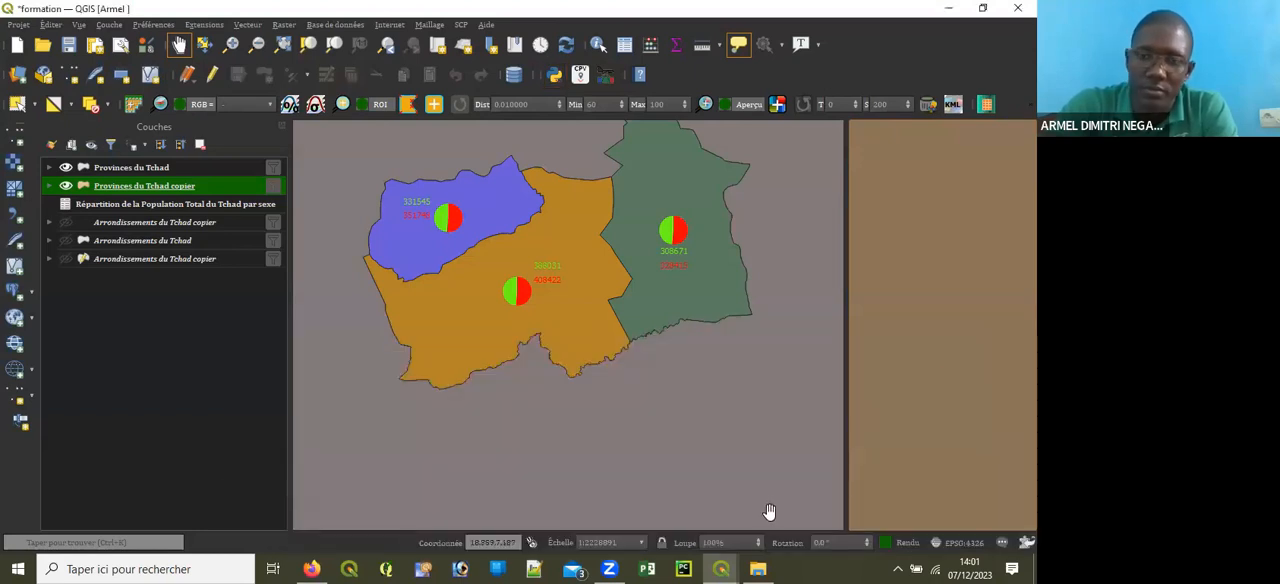
Step: Return to the print layout, add the line "EPSG: 4326" below the datum text, and enlarge the label's box downwards to fit
{"action": "mouse_move", "coordinate": [730, 568]}
{"action": "left_click", "coordinate": [800, 505]}
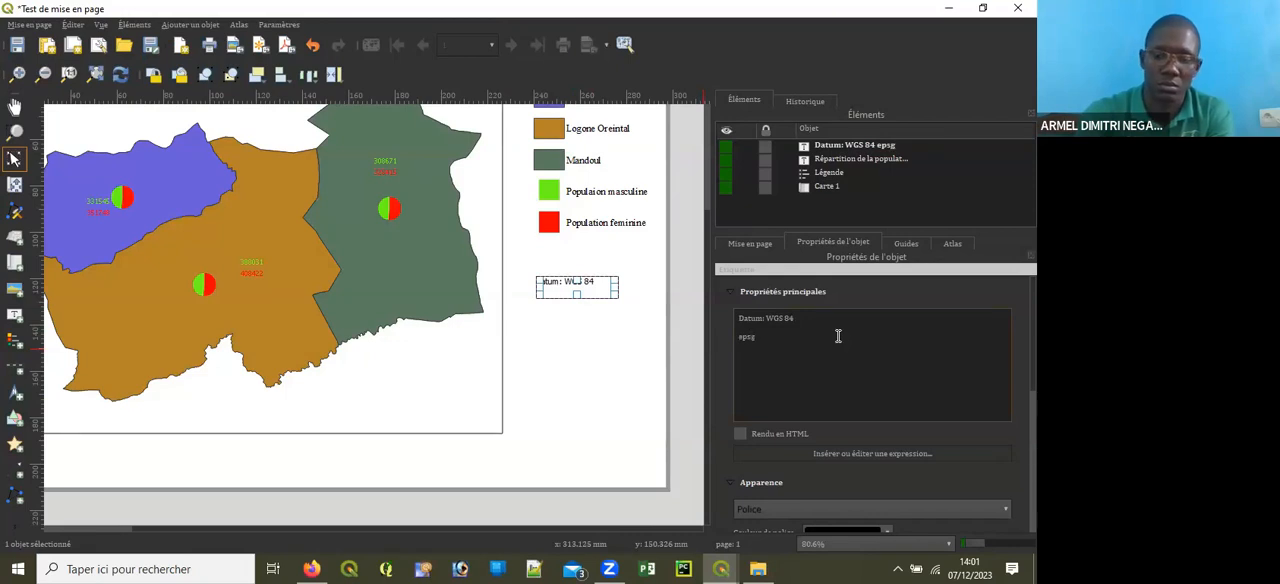
{"action": "key", "text": "BackSpace"}
{"action": "key", "text": "BackSpace"}
{"action": "key", "text": "BackSpace"}
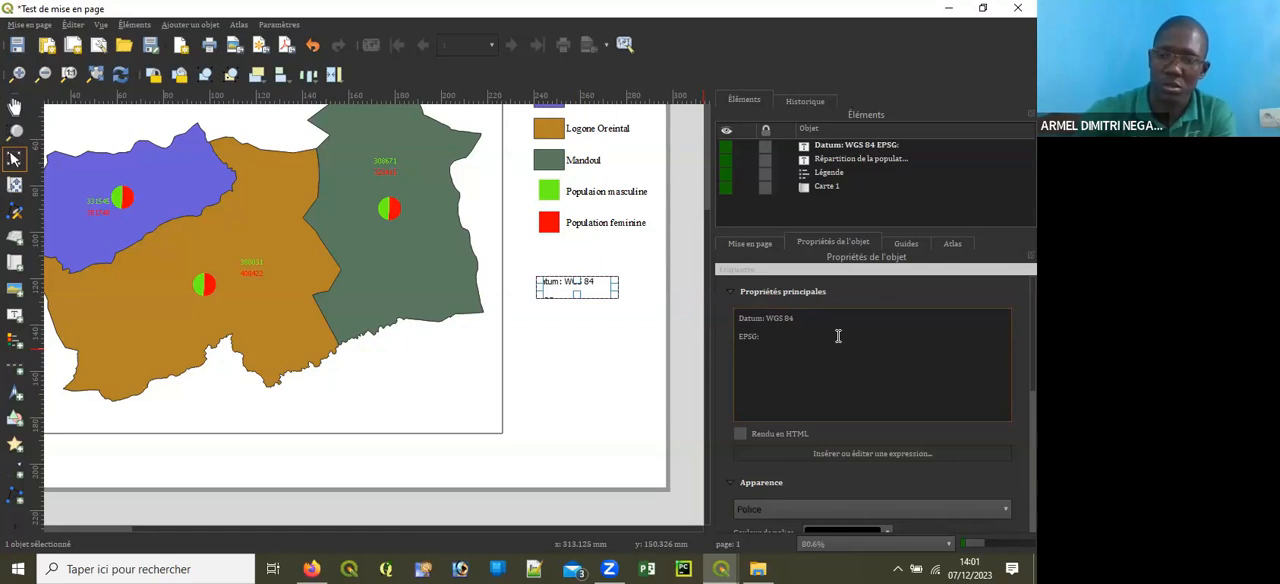
{"action": "type", "text": "6"}
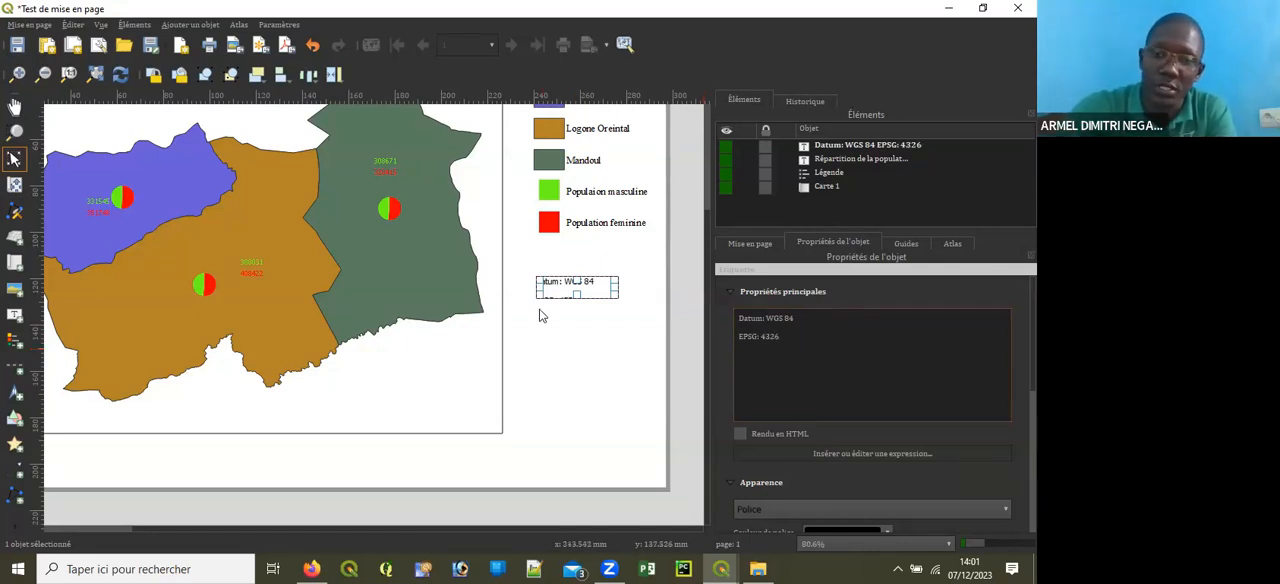
{"action": "left_click_drag", "start_coordinate": [576, 296], "coordinate": [576, 310]}
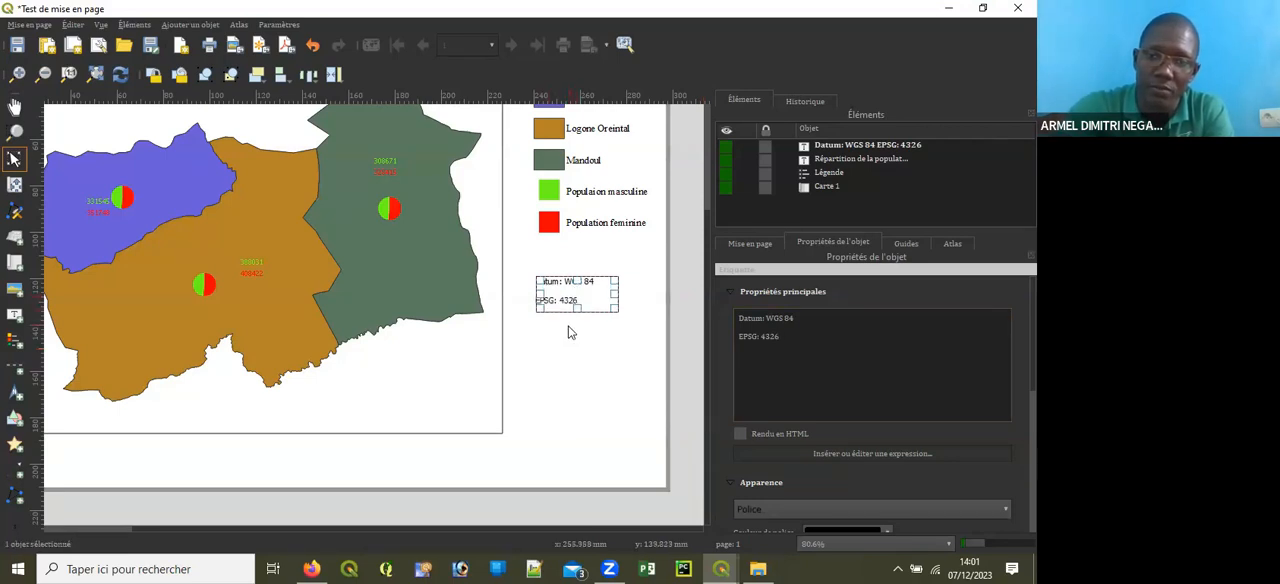
Step: Format the datum label in Times New Roman, size 12, and centre its text horizontally and vertically
{"action": "left_click_drag", "start_coordinate": [803, 347], "coordinate": [742, 296]}
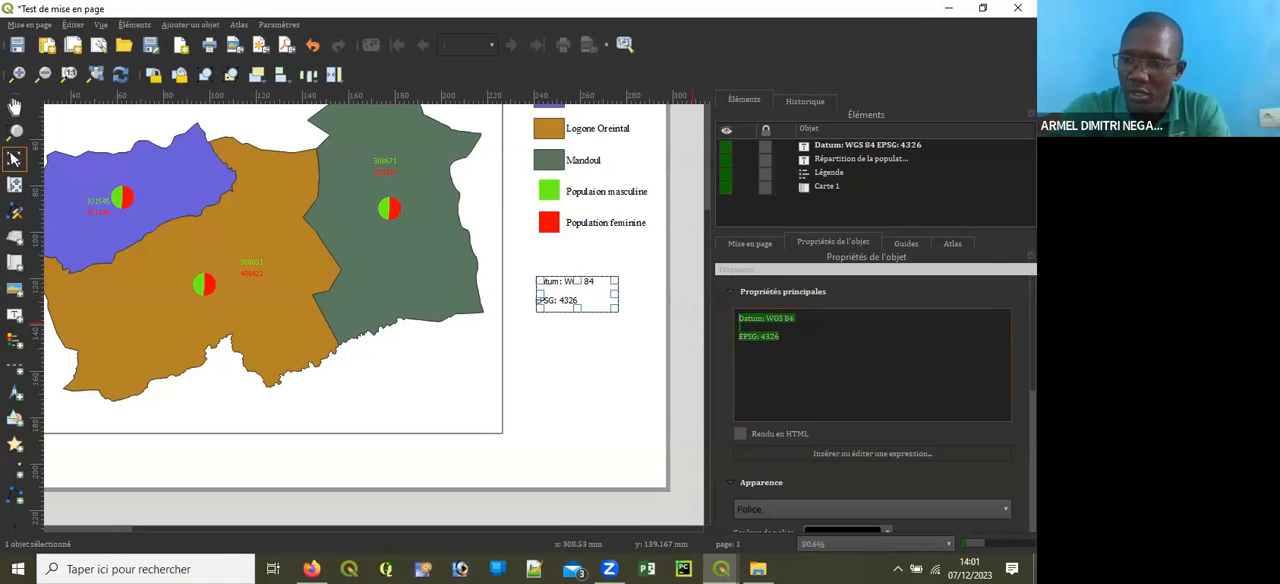
{"action": "scroll", "coordinate": [872, 420], "scroll_direction": "down", "scroll_amount": 3}
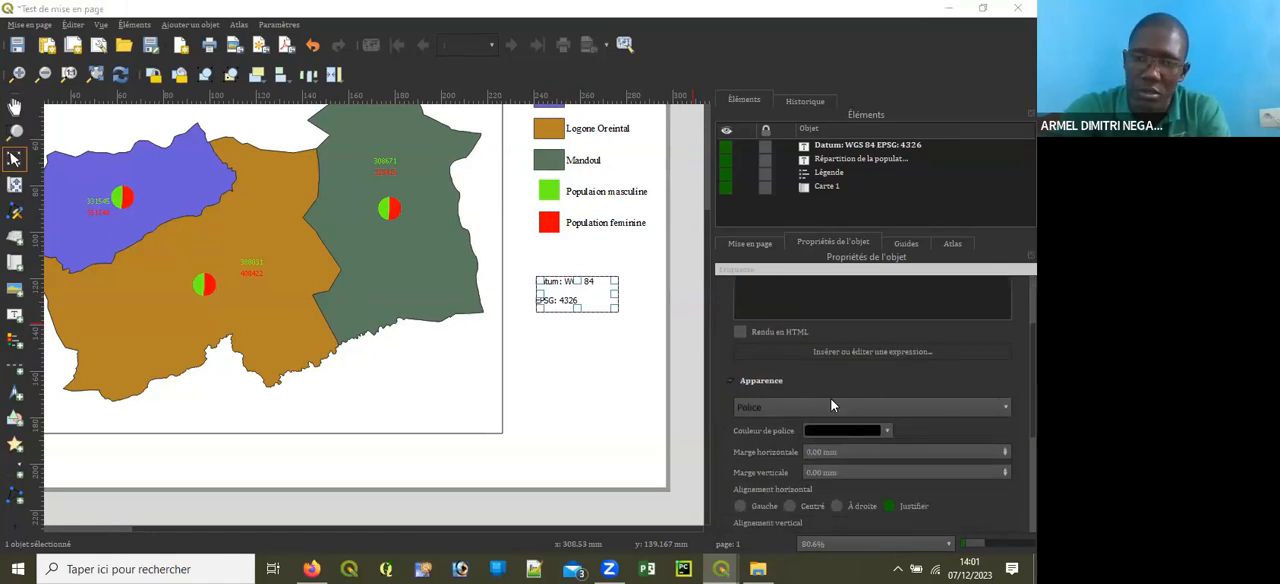
{"action": "left_click", "coordinate": [833, 404]}
{"action": "type", "text": "ti"}
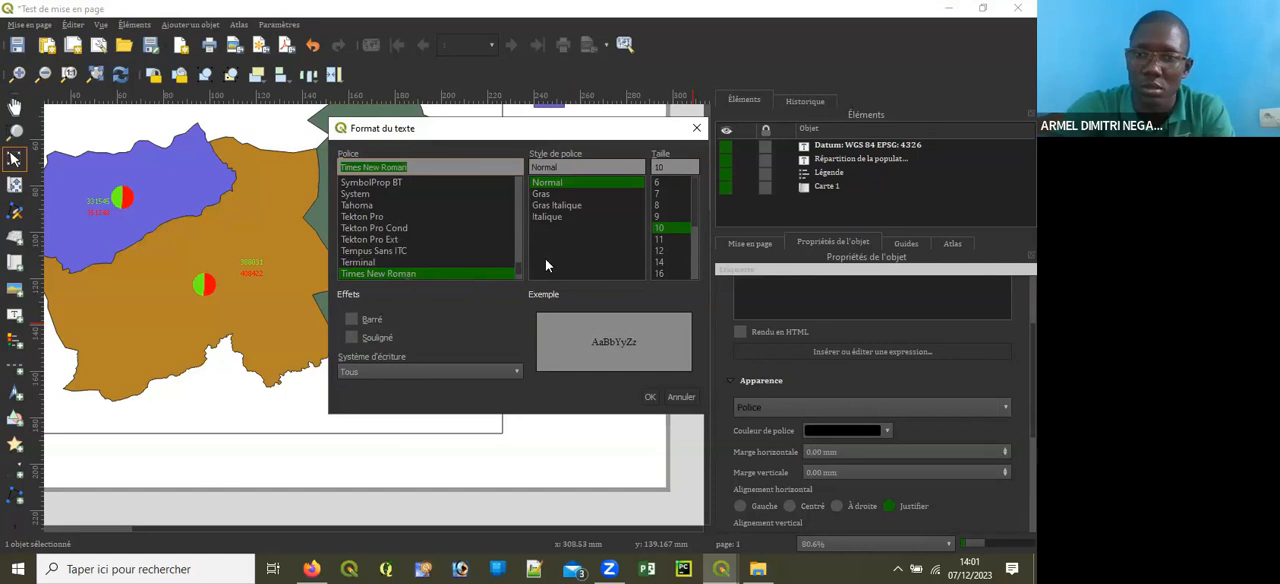
{"action": "left_click", "coordinate": [659, 251]}
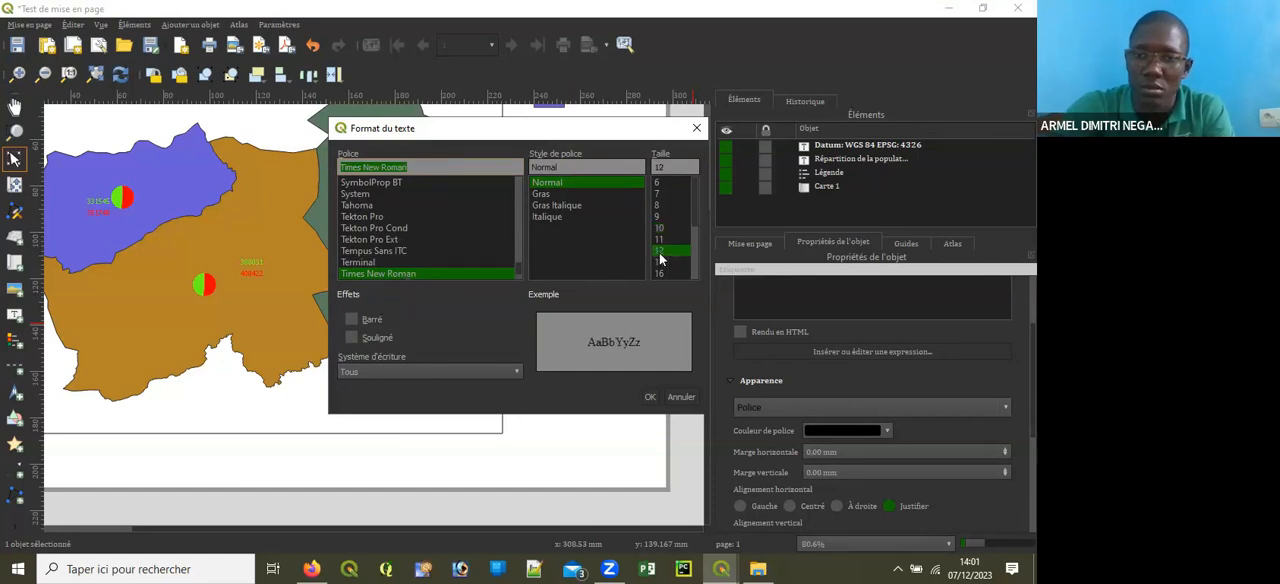
{"action": "left_click", "coordinate": [648, 399]}
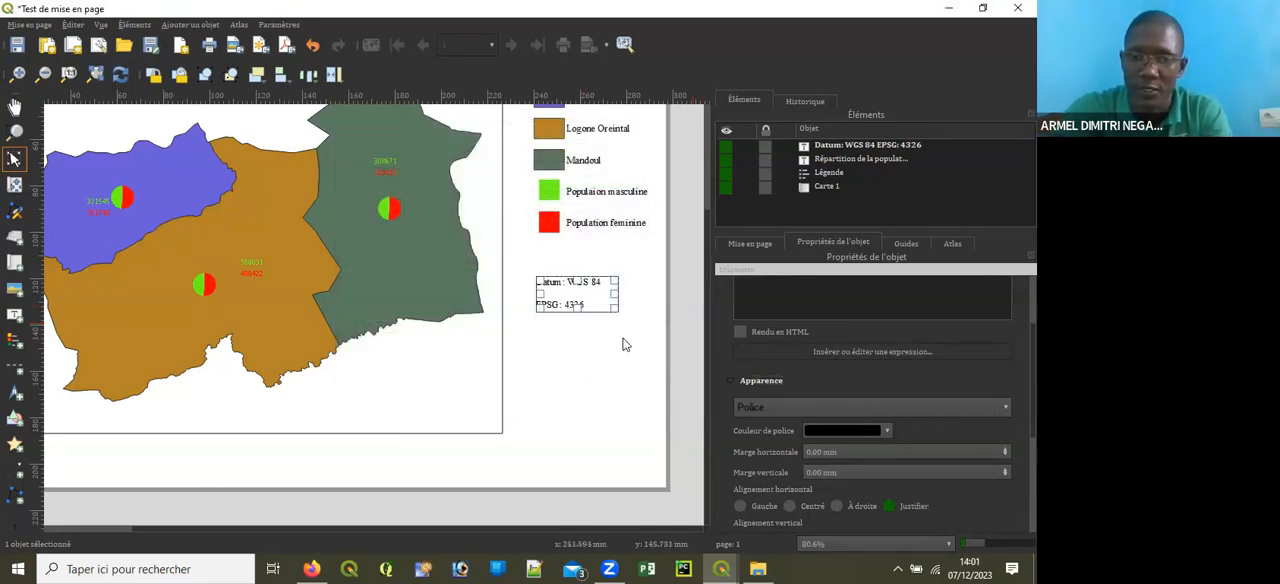
{"action": "scroll", "coordinate": [796, 403], "scroll_direction": "down", "scroll_amount": 3}
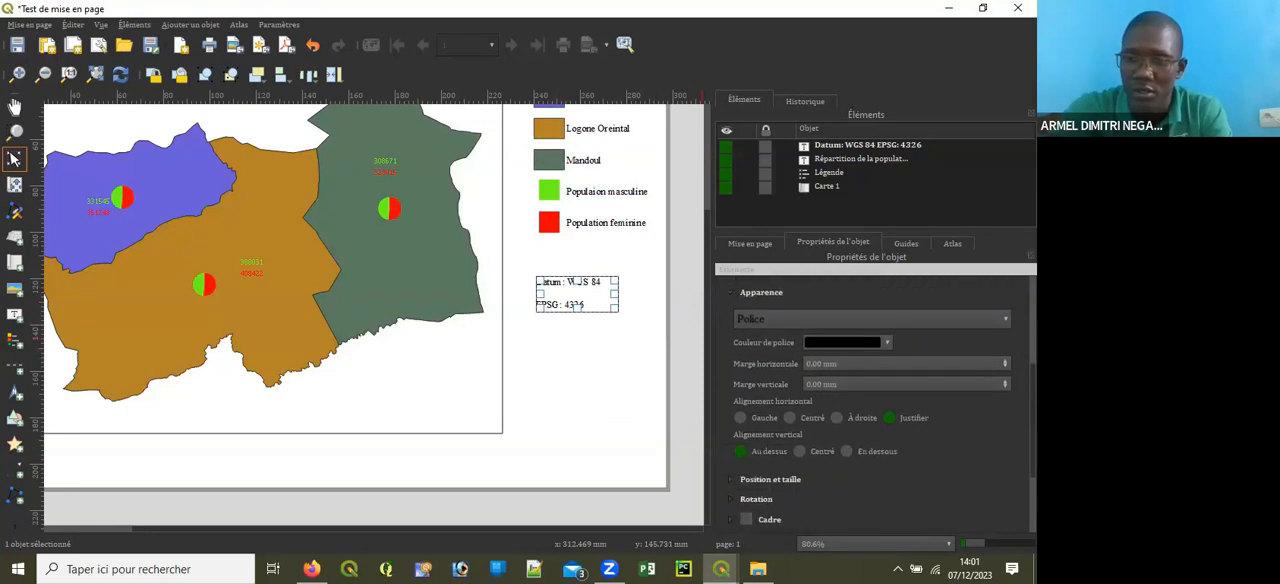
{"action": "left_click", "coordinate": [791, 408]}
{"action": "left_click", "coordinate": [799, 443]}
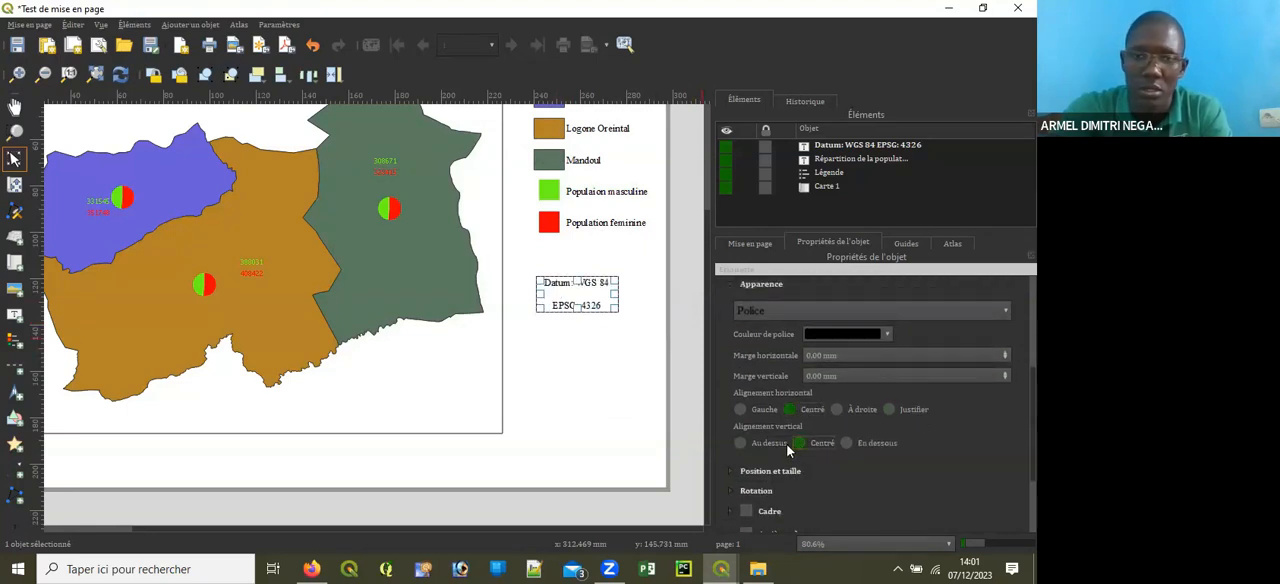
Step: Enable a black frame around the legend with a thickness of 0.20 mm
{"action": "left_click", "coordinate": [580, 215]}
{"action": "scroll", "coordinate": [1006, 440], "scroll_direction": "down", "scroll_amount": 5}
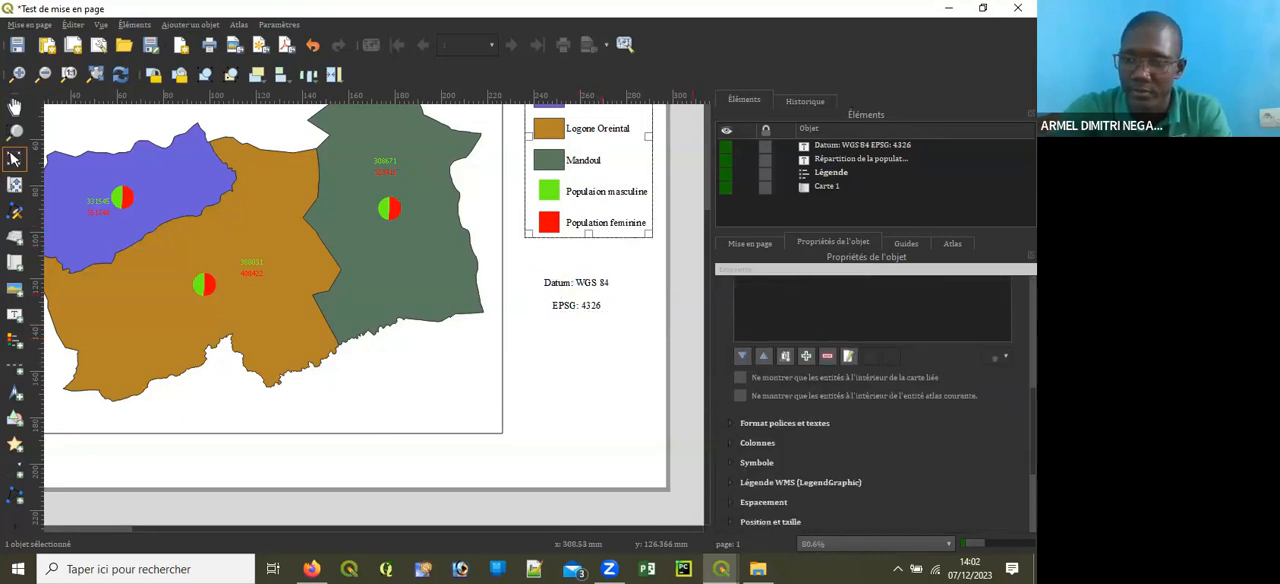
{"action": "scroll", "coordinate": [870, 400], "scroll_direction": "down", "scroll_amount": 3}
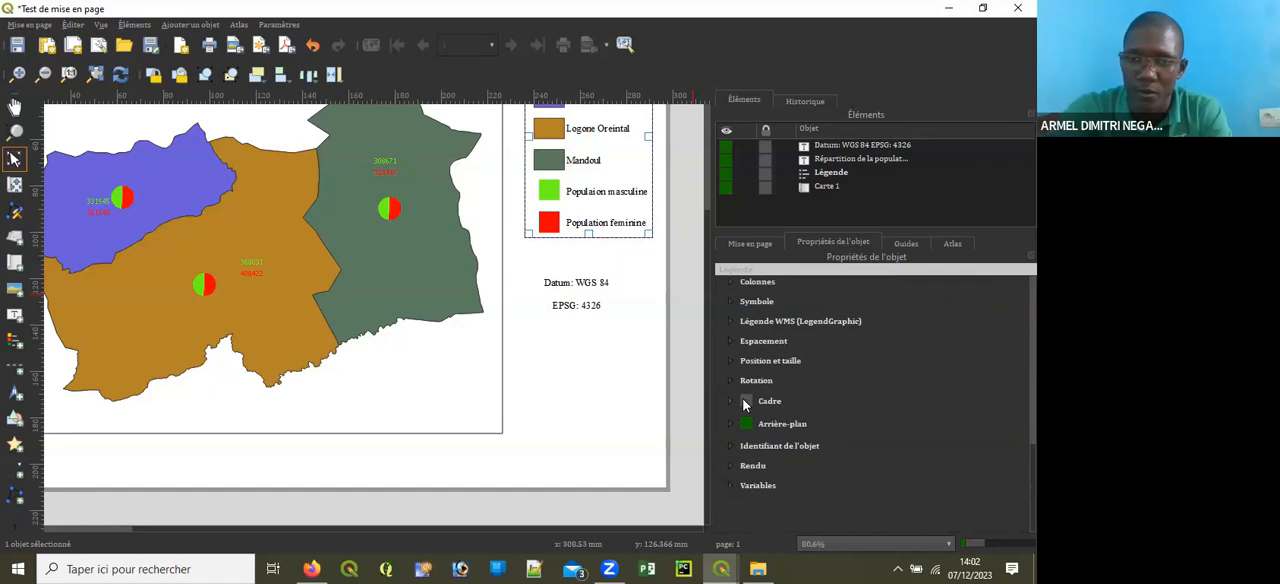
{"action": "left_click", "coordinate": [745, 402]}
{"action": "left_click", "coordinate": [949, 447]}
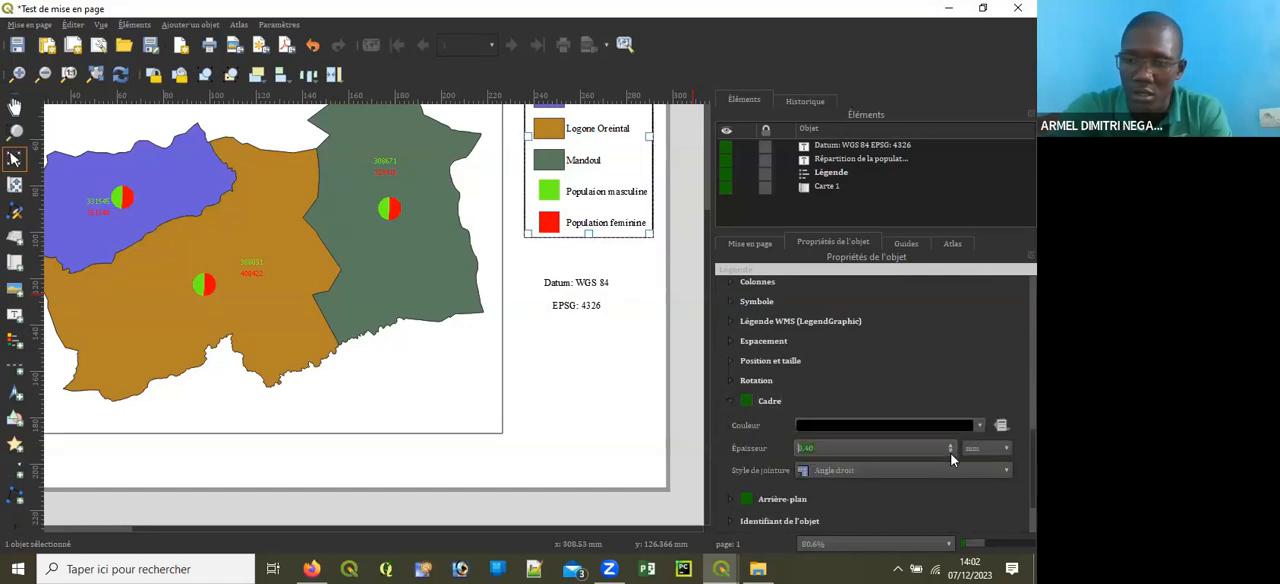
{"action": "left_click", "coordinate": [950, 451]}
{"action": "left_click", "coordinate": [950, 451]}
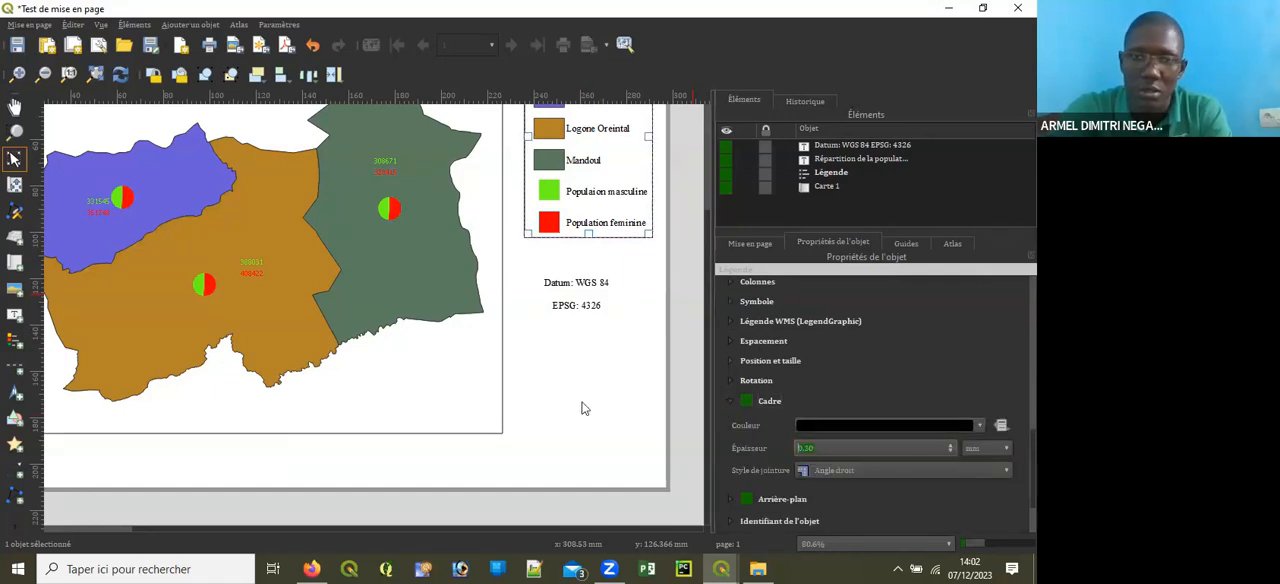
{"action": "left_click", "coordinate": [583, 322]}
{"action": "left_click", "coordinate": [596, 372]}
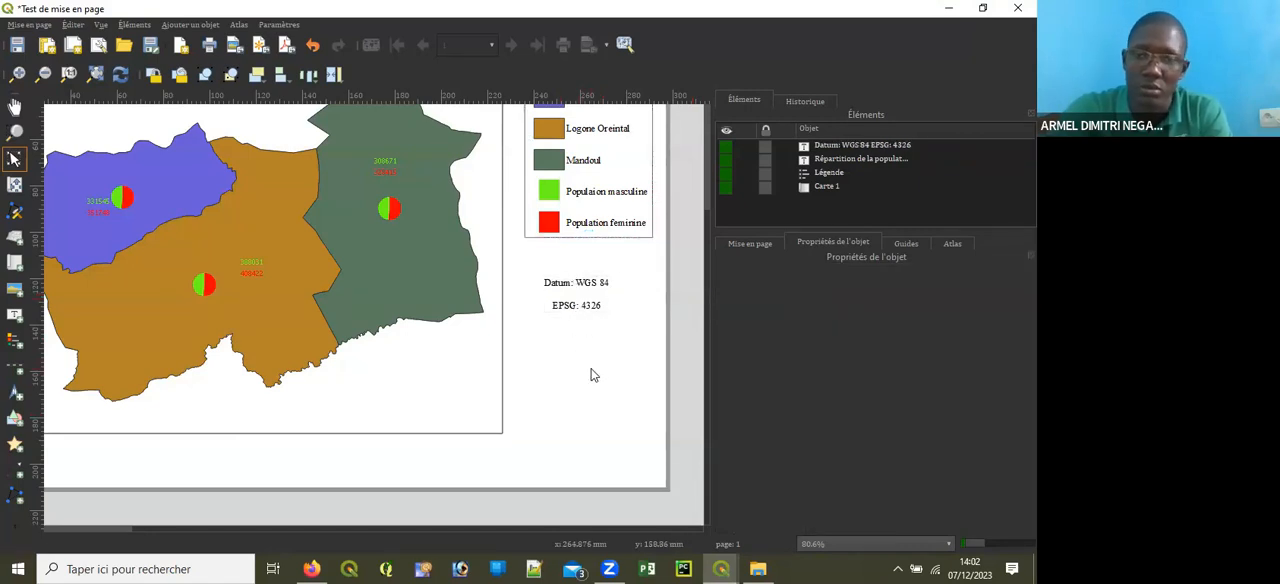
Step: Nudge the datum and EPSG label slightly right and up so it sits centred beneath the legend
{"action": "left_click", "coordinate": [599, 301]}
{"action": "key", "text": "Right"}
{"action": "key", "text": "Right"}
{"action": "key", "text": "Right"}
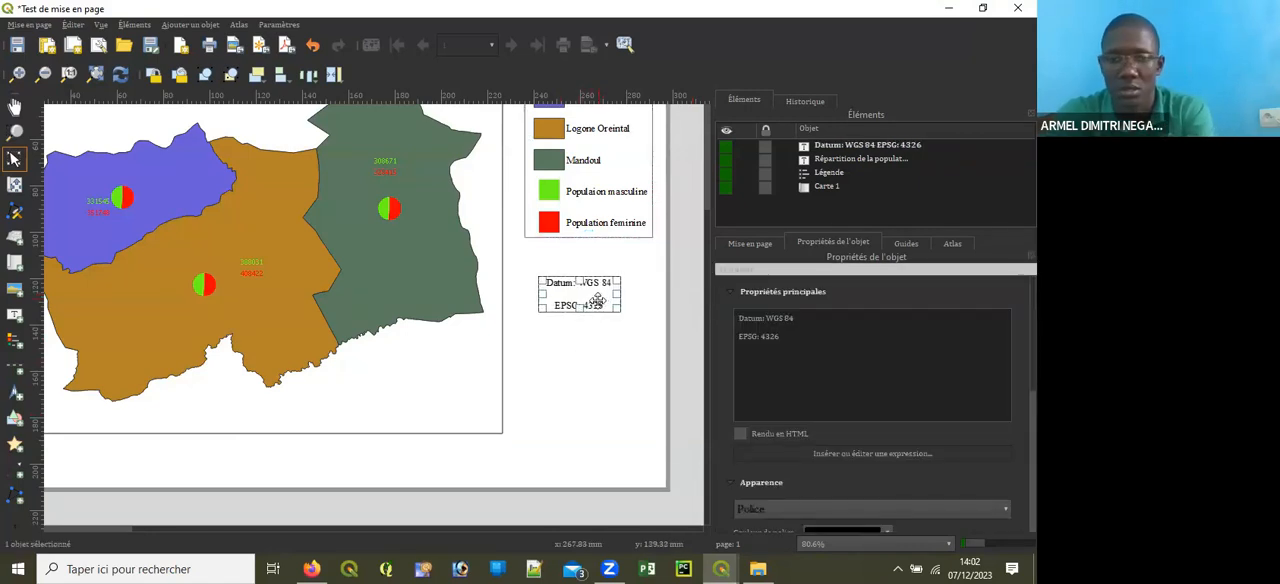
{"action": "key", "text": "Up"}
{"action": "key", "text": "Up"}
{"action": "key", "text": "Up"}
{"action": "key", "text": "Up"}
{"action": "key", "text": "Right"}
{"action": "key", "text": "Down"}
{"action": "key", "text": "Down"}
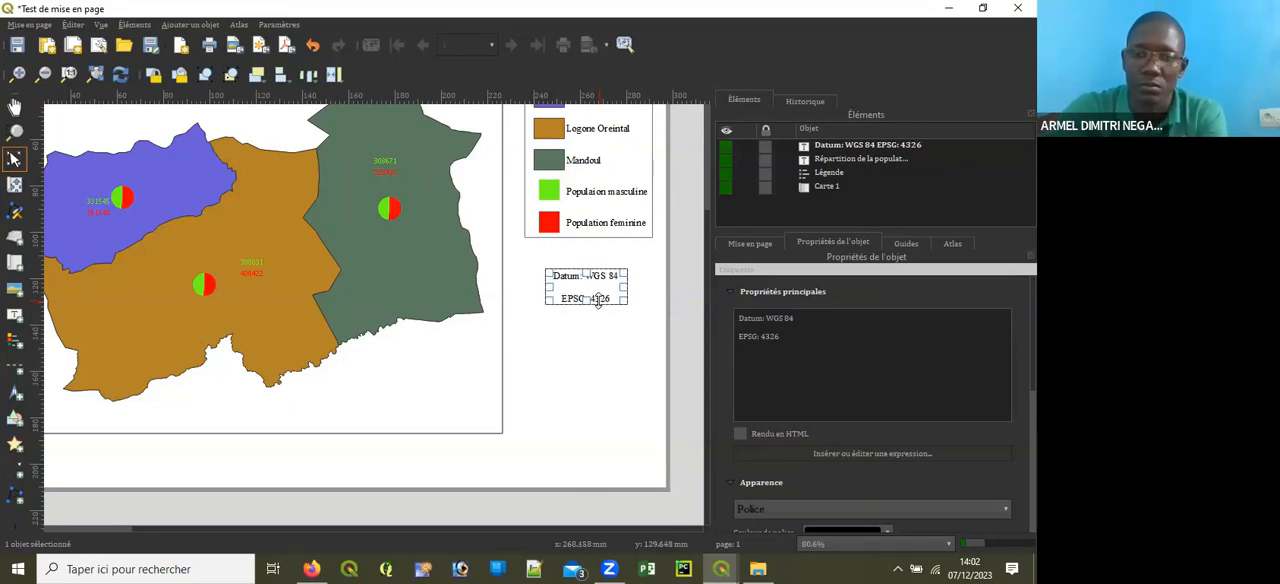
{"action": "left_click", "coordinate": [594, 366]}
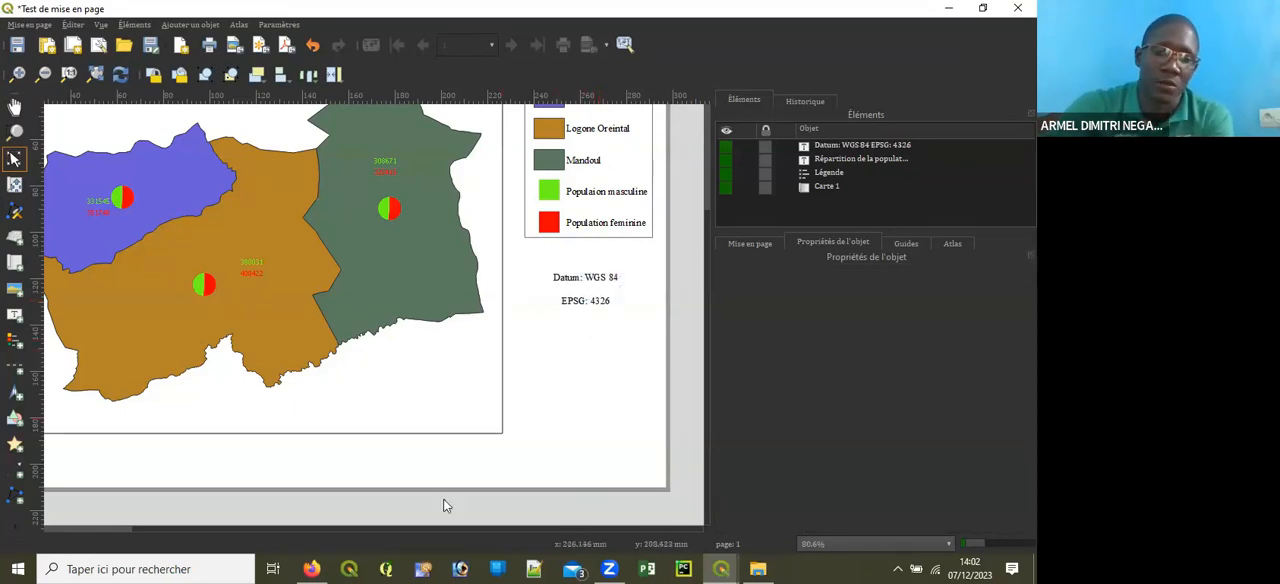
Step: Add a scale bar linked to Carte 1 below the EPSG note and reduce the height of its box
{"action": "scroll", "coordinate": [463, 467], "scroll_direction": "down", "scroll_amount": 1}
{"action": "scroll", "coordinate": [463, 463], "scroll_direction": "up", "scroll_amount": 1}
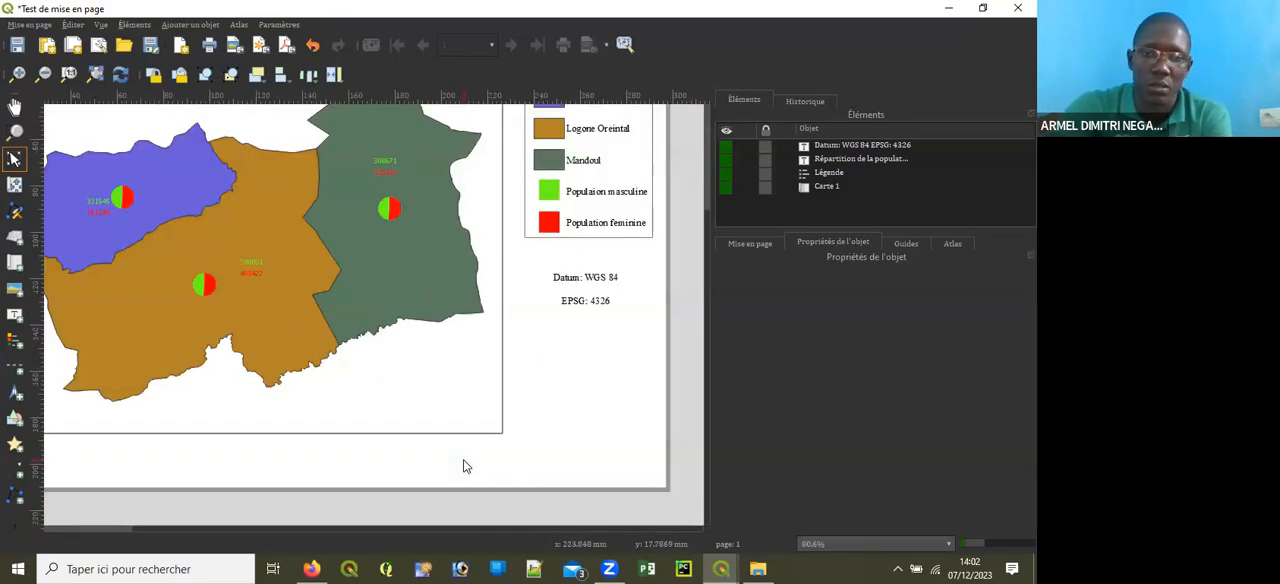
{"action": "left_click", "coordinate": [15, 370]}
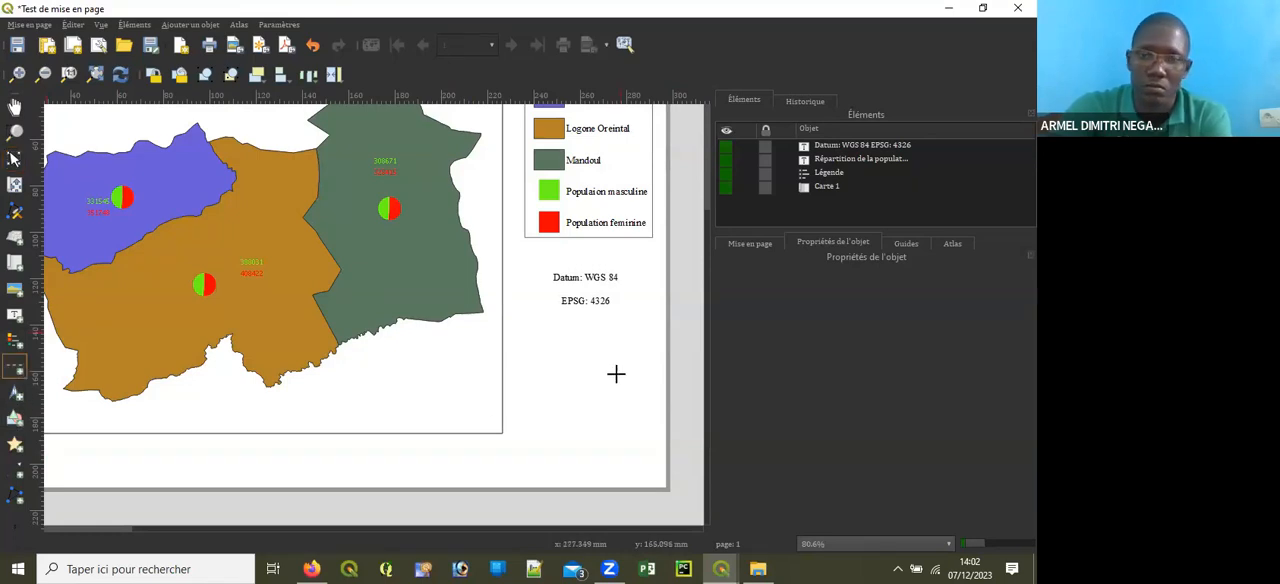
{"action": "left_click", "coordinate": [556, 362]}
{"action": "left_click", "coordinate": [631, 374]}
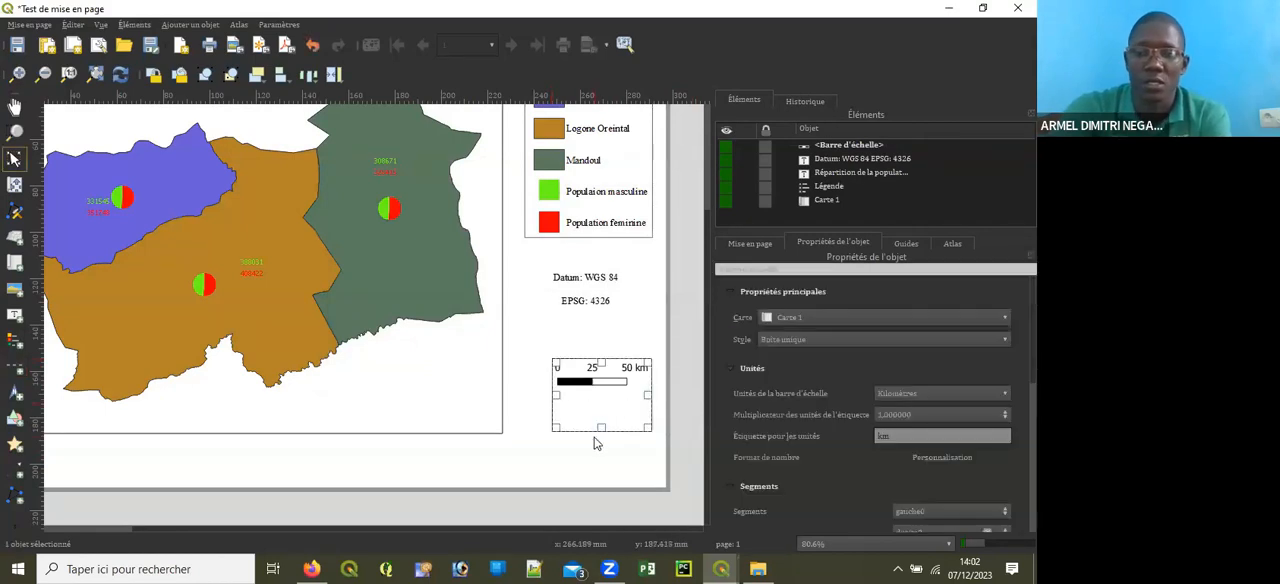
{"action": "left_click_drag", "start_coordinate": [600, 428], "coordinate": [598, 403]}
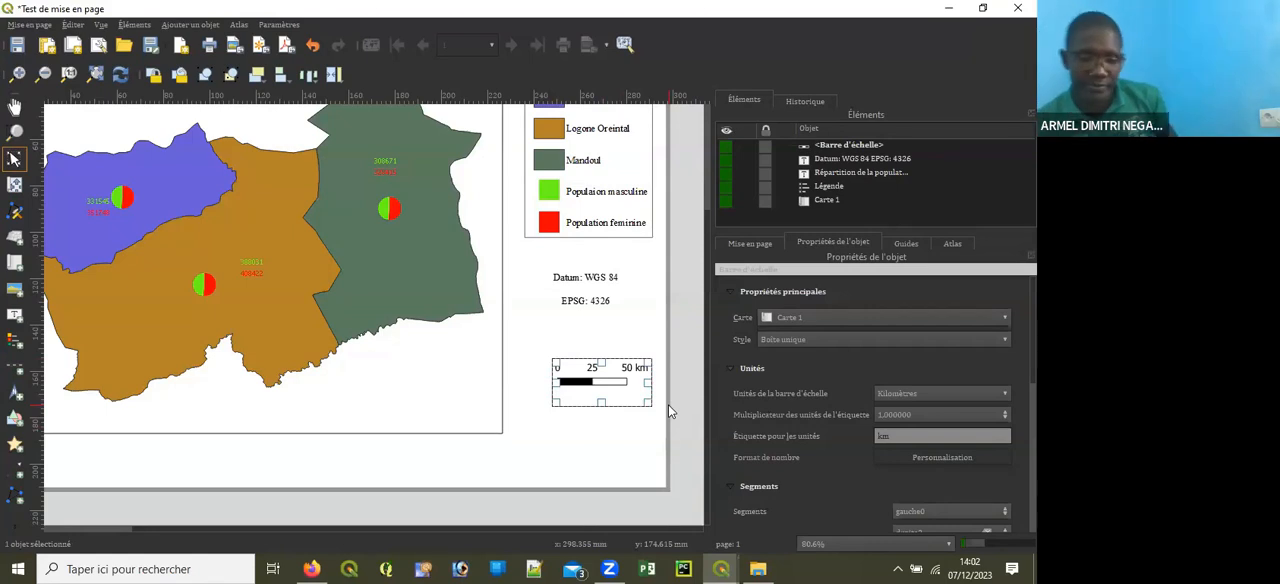
Step: Check the map item's scale in its main properties, and open the Windows Calculator in a smaller window
{"action": "left_click", "coordinate": [423, 395]}
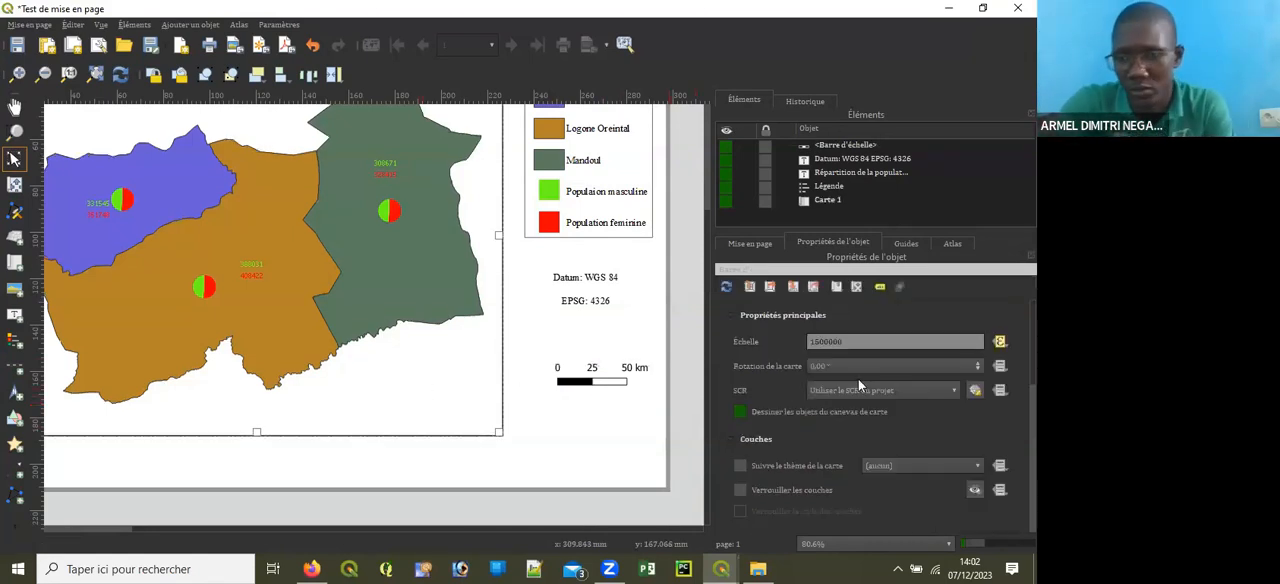
{"action": "left_click", "coordinate": [846, 342]}
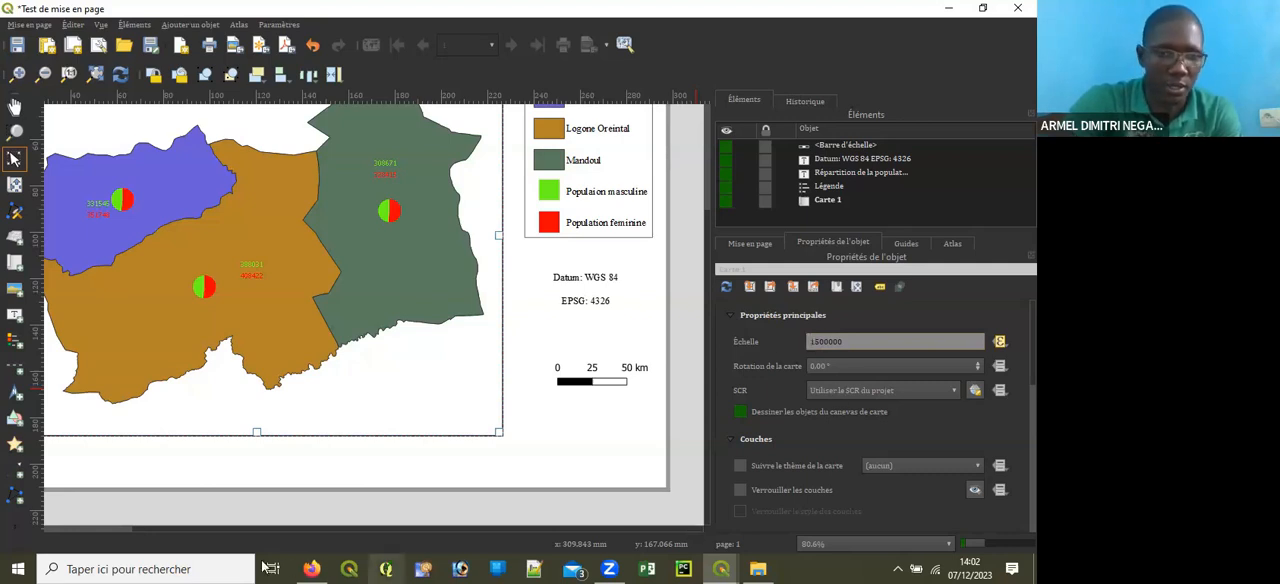
{"action": "left_click", "coordinate": [135, 566]}
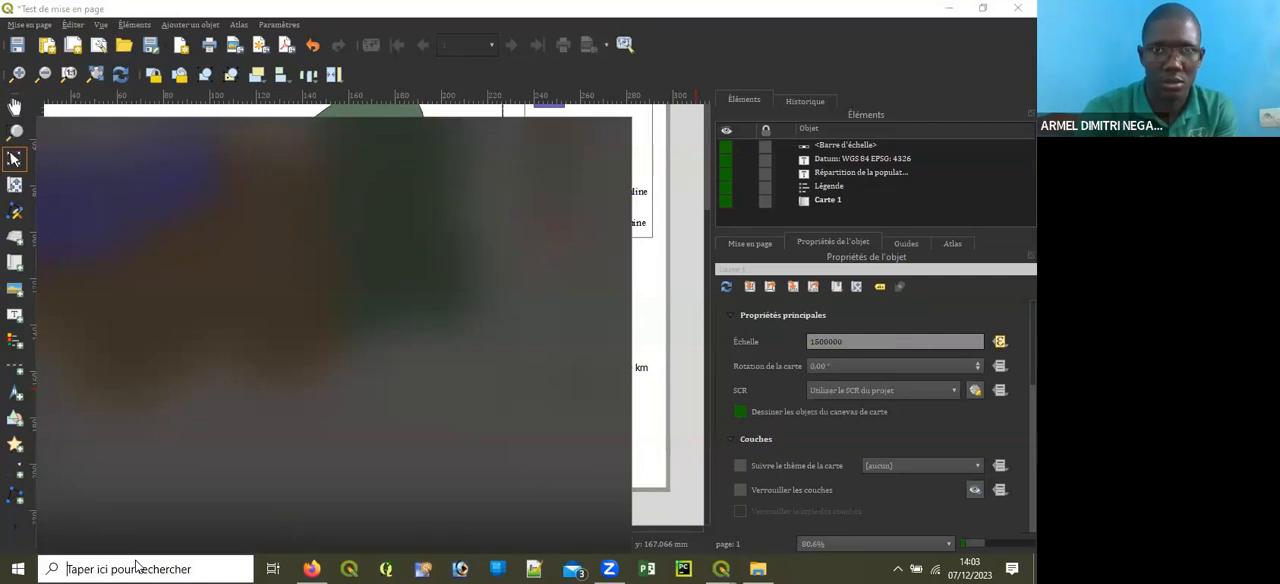
{"action": "type", "text": "cal"}
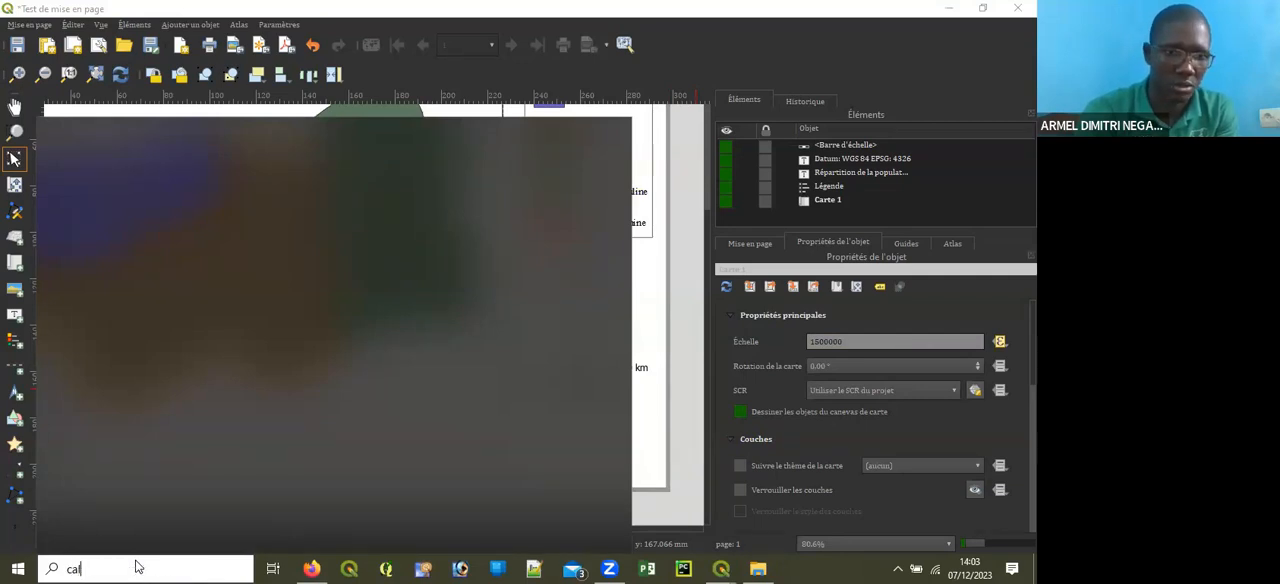
{"action": "type", "text": "cu"}
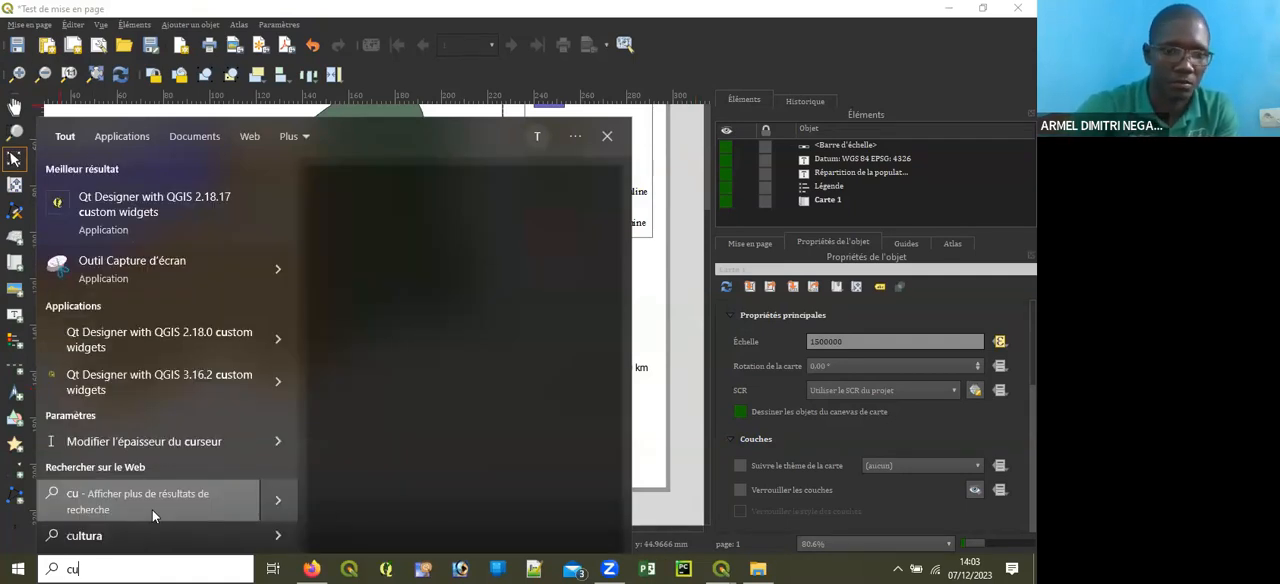
{"action": "key", "text": "BackSpace"}
{"action": "type", "text": "al"}
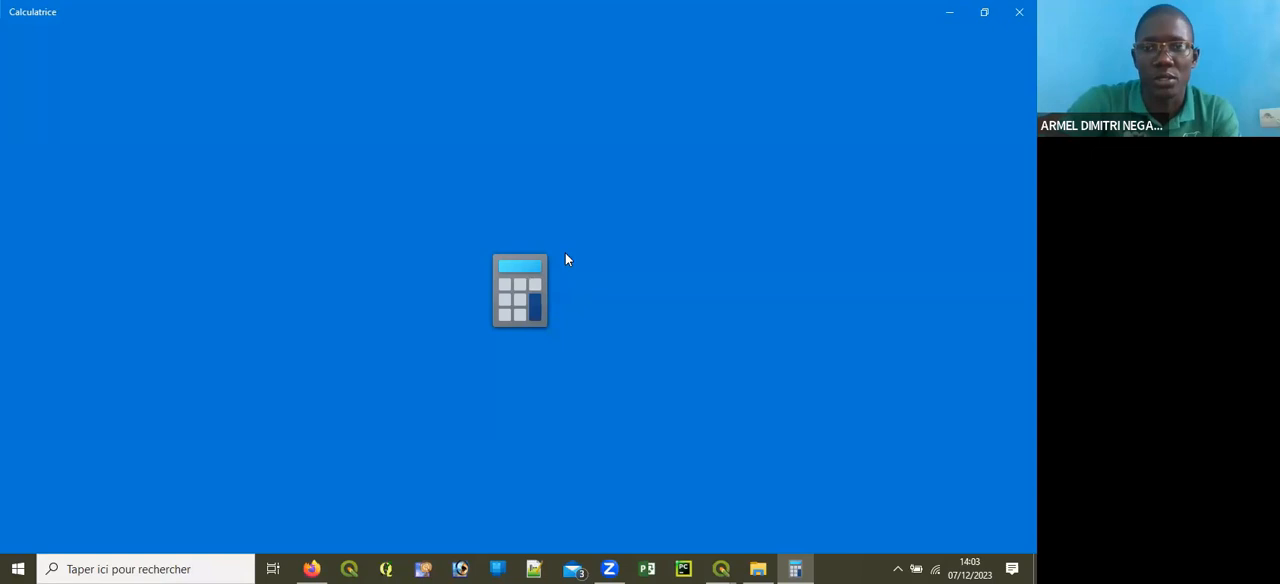
{"action": "left_click", "coordinate": [984, 12]}
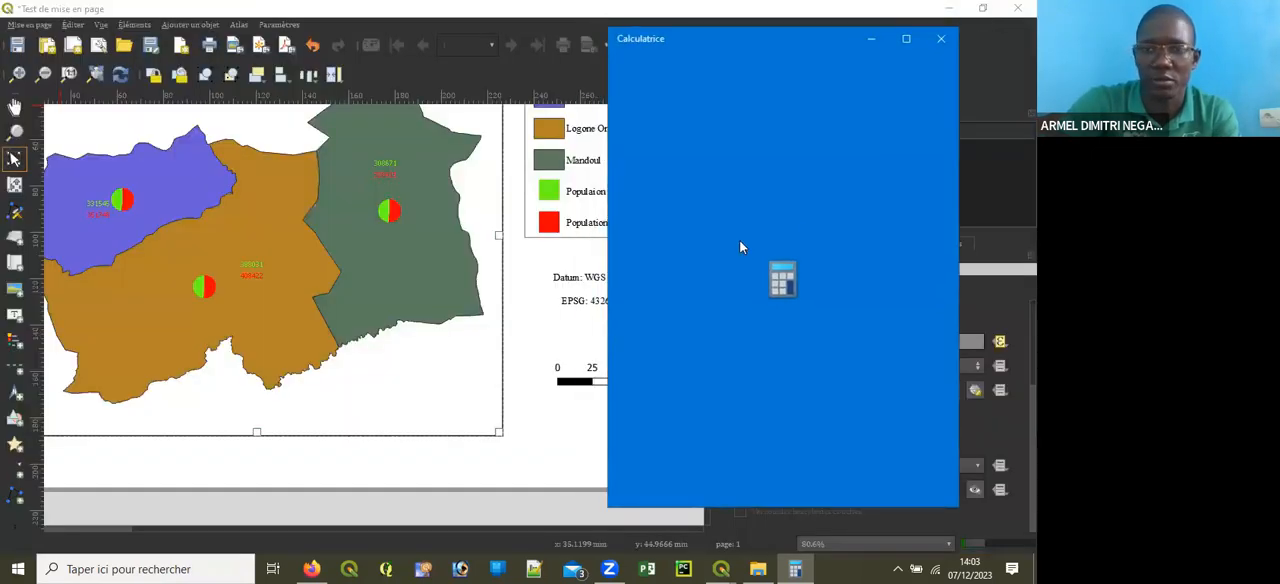
Step: Divide 1500000 by 100000 in the Calculator to convert the map scale from centimetres to kilometres, and close it
{"action": "left_click", "coordinate": [905, 41]}
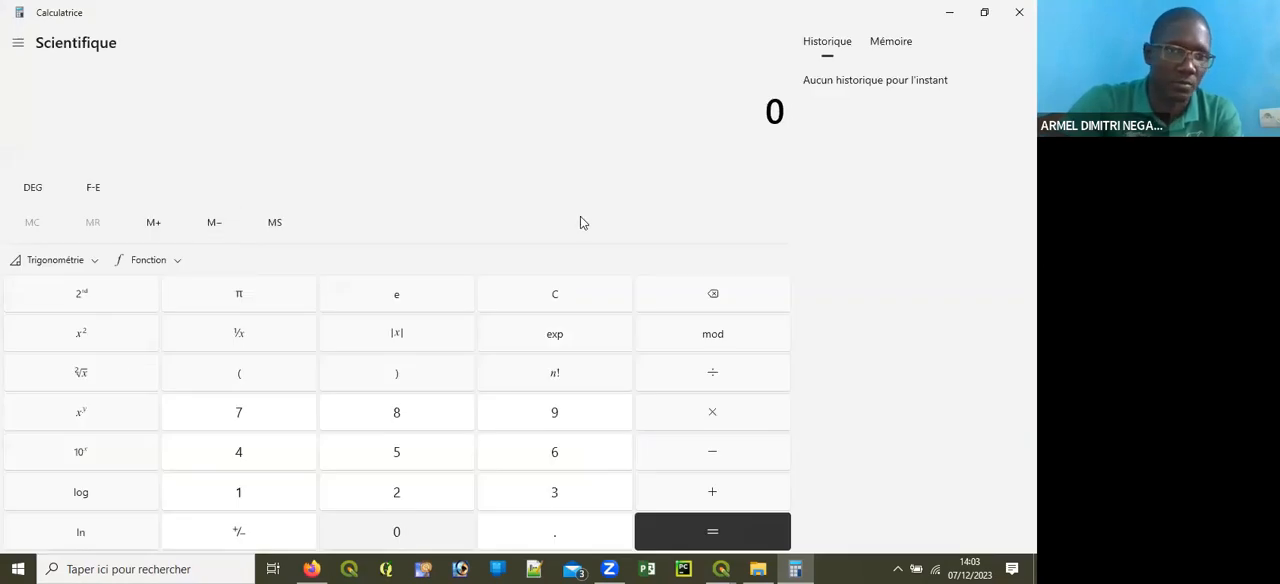
{"action": "type", "text": "1500"}
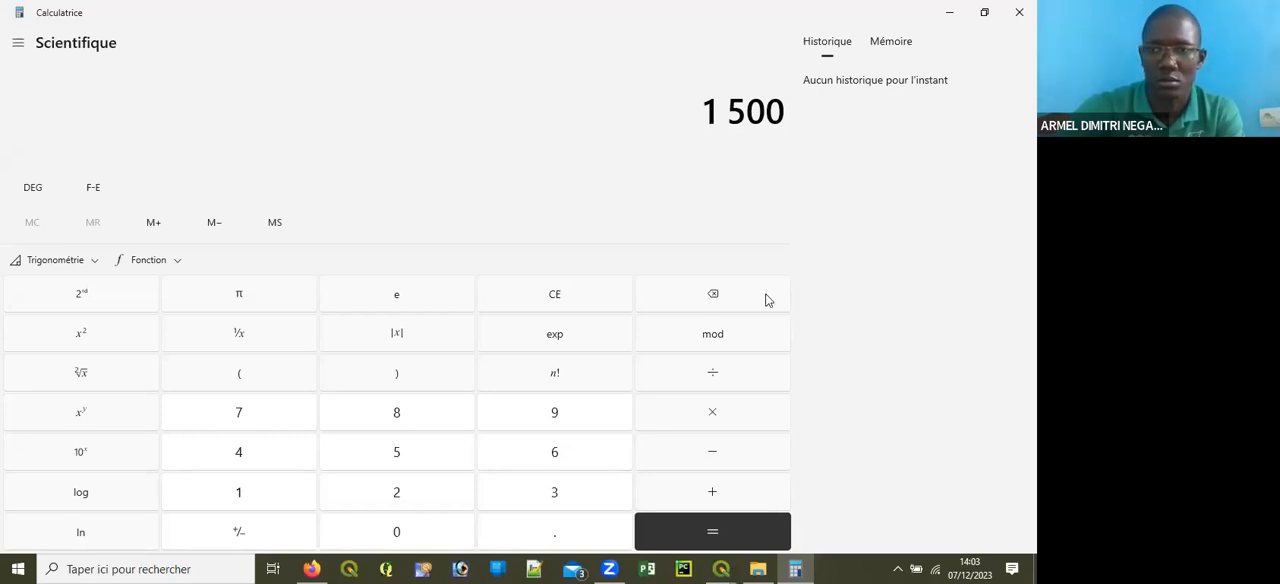
{"action": "key", "text": "super+Down"}
{"action": "type", "text": "00"}
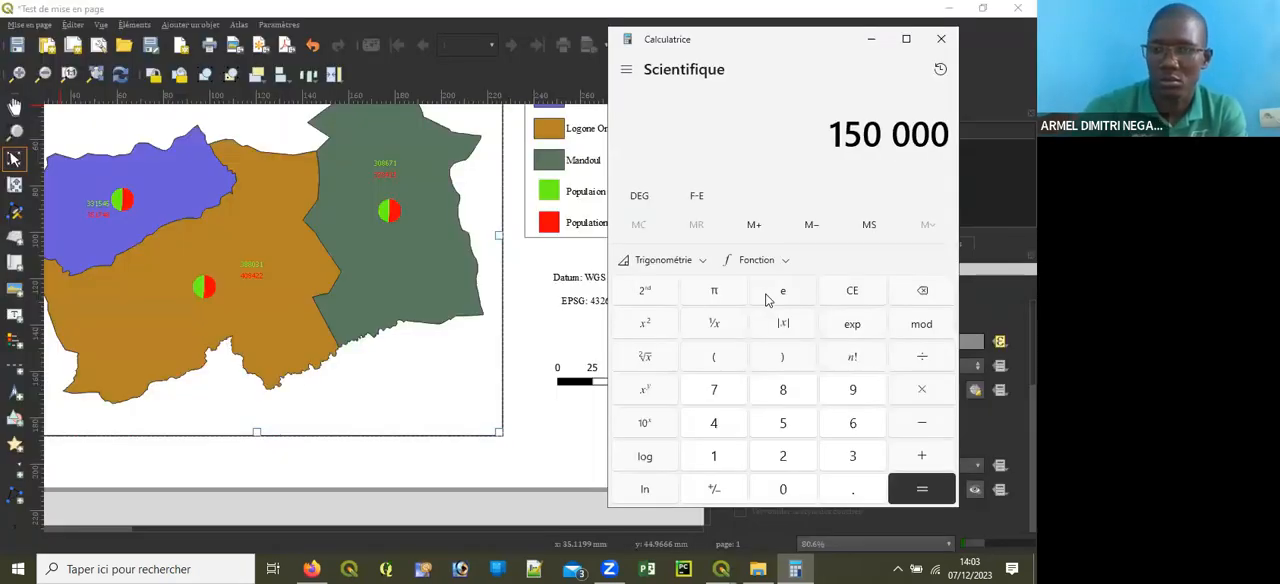
{"action": "type", "text": "0"}
{"action": "key", "text": "slash"}
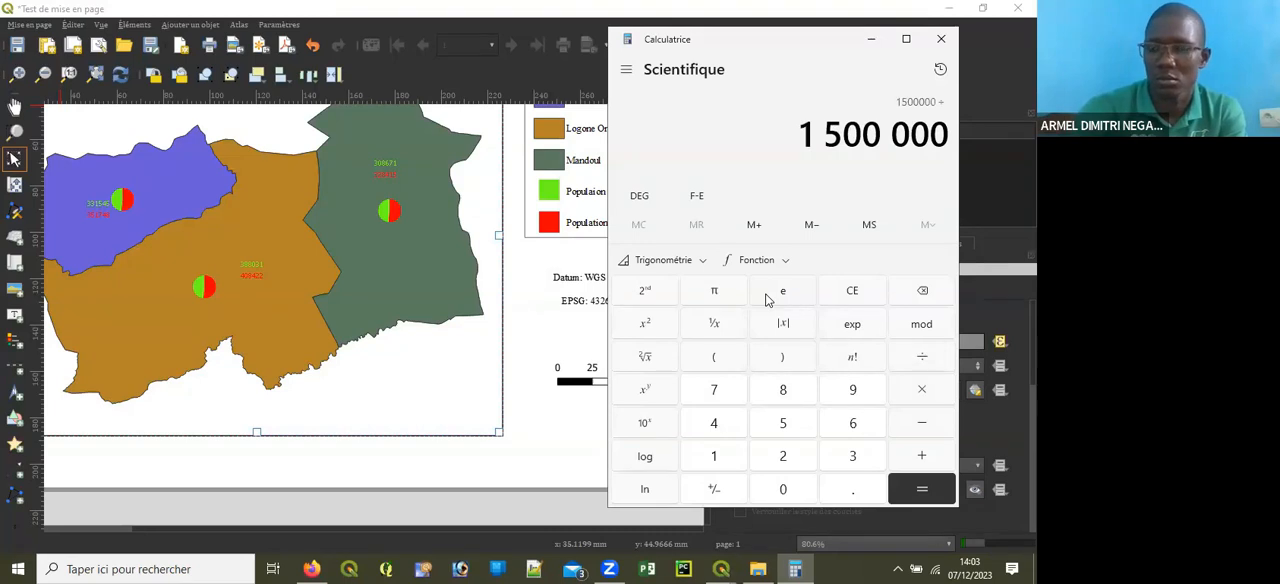
{"action": "type", "text": "1"}
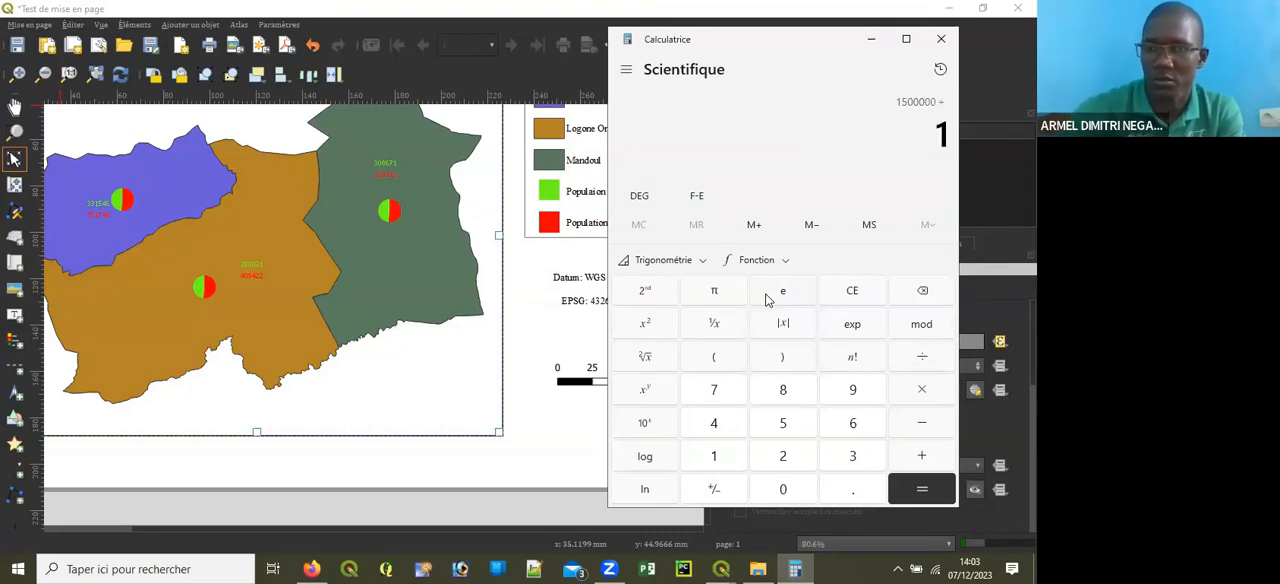
{"action": "type", "text": "00 000"}
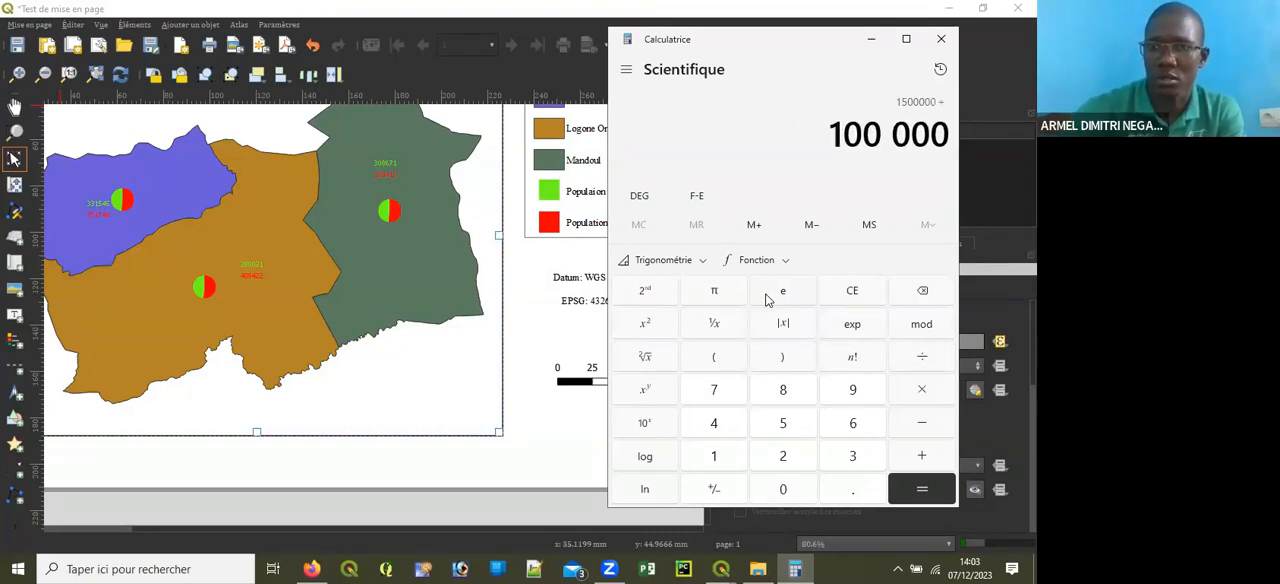
{"action": "key", "text": "Return"}
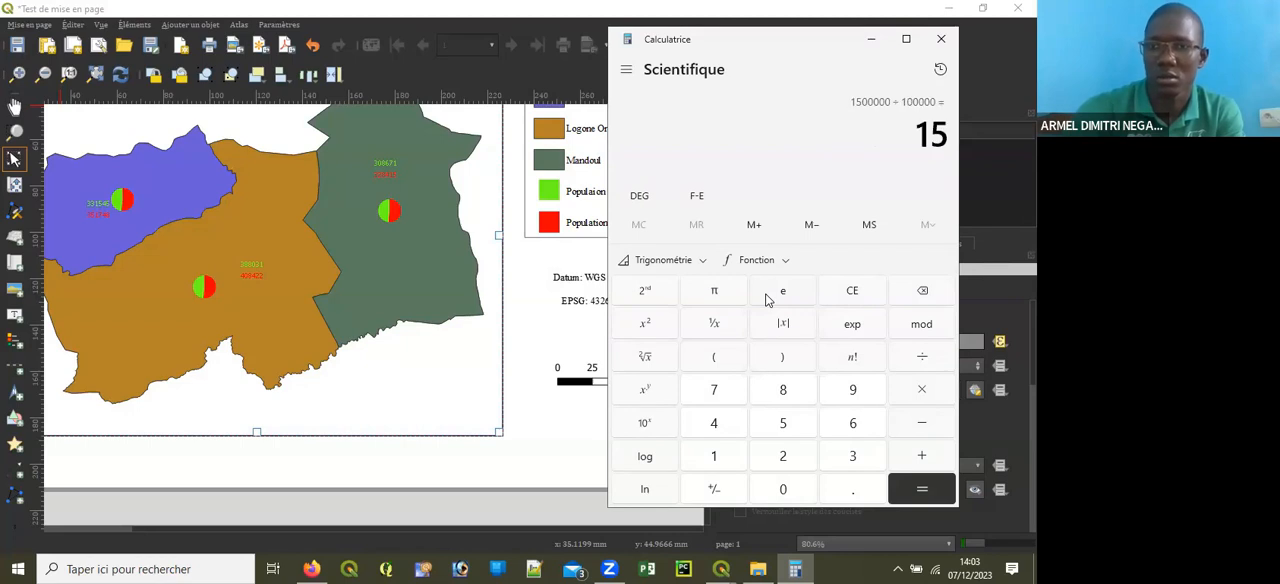
{"action": "left_click", "coordinate": [941, 40]}
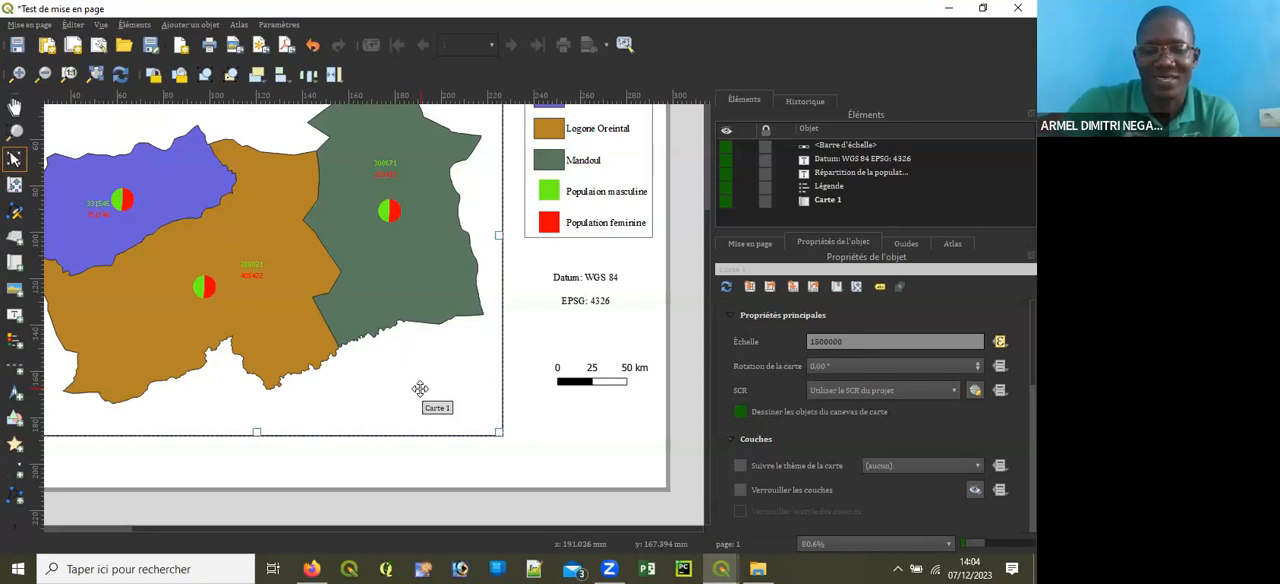
Step: Set the scale bar's fixed segment width to 15 units
{"action": "left_click", "coordinate": [595, 388]}
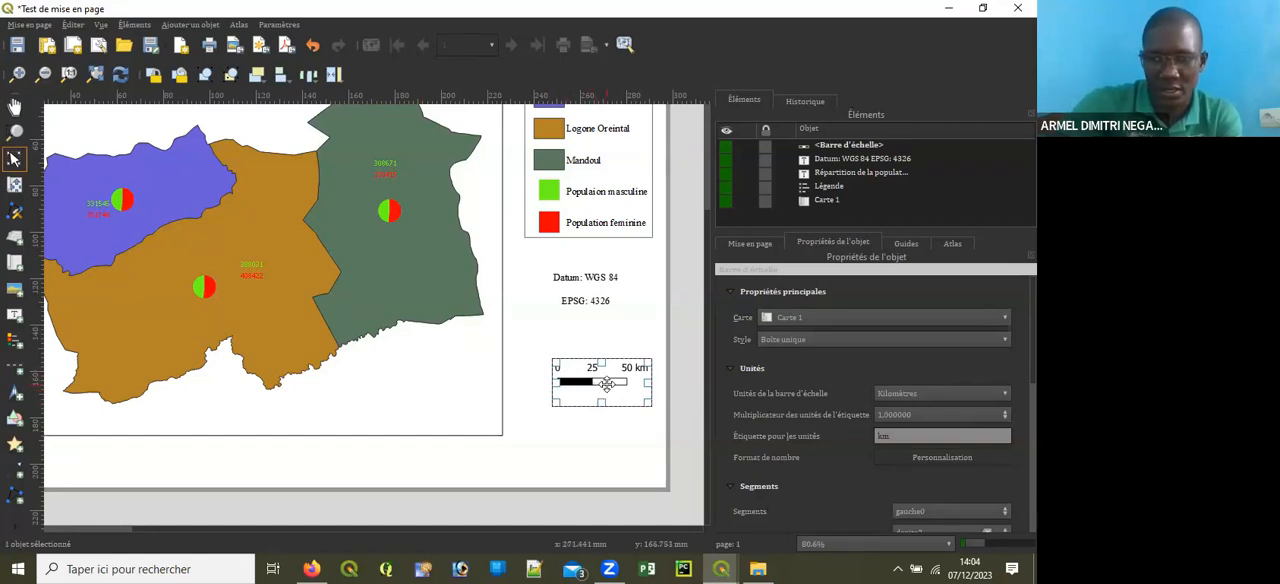
{"action": "scroll", "coordinate": [870, 400], "scroll_direction": "down", "scroll_amount": 5}
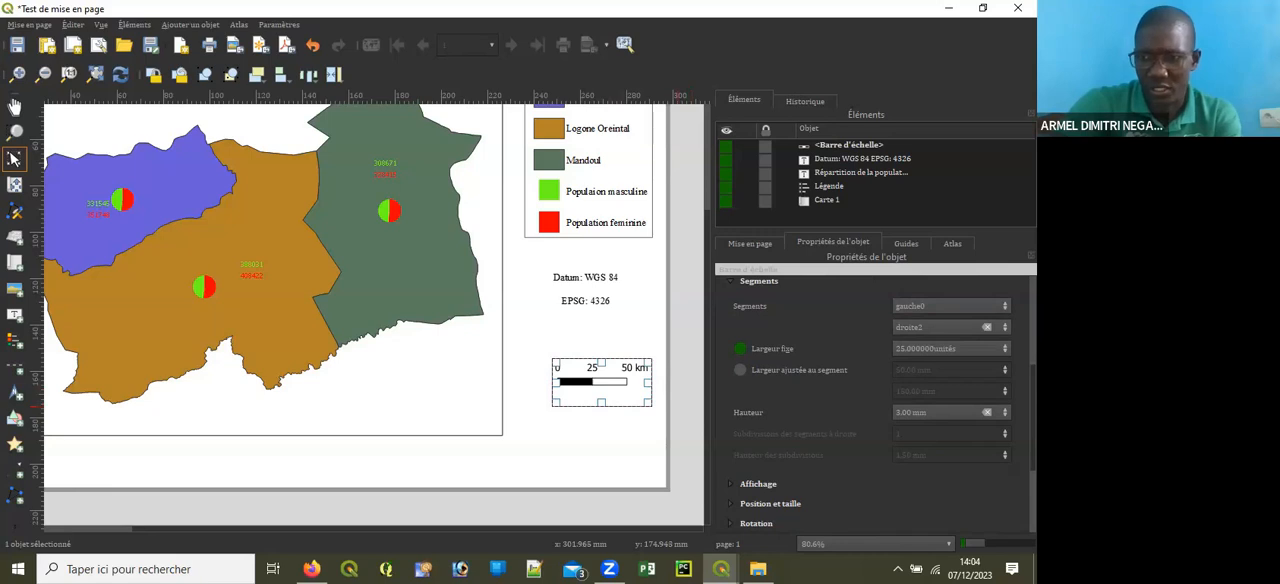
{"action": "scroll", "coordinate": [866, 400], "scroll_direction": "up", "scroll_amount": 2}
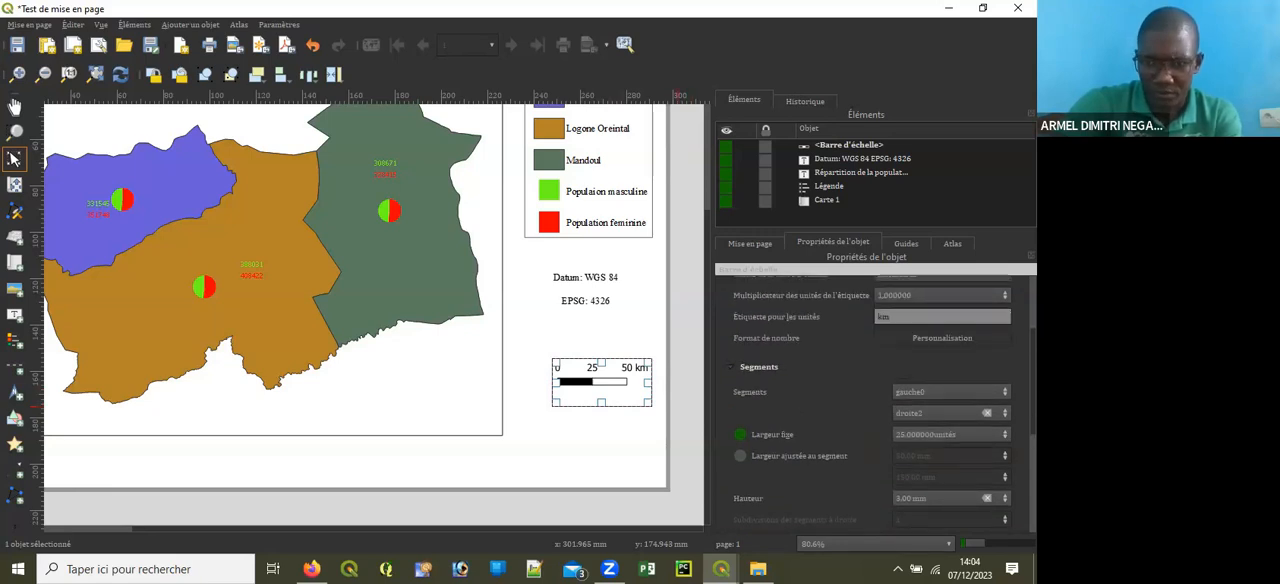
{"action": "scroll", "coordinate": [764, 393], "scroll_direction": "down", "scroll_amount": 3}
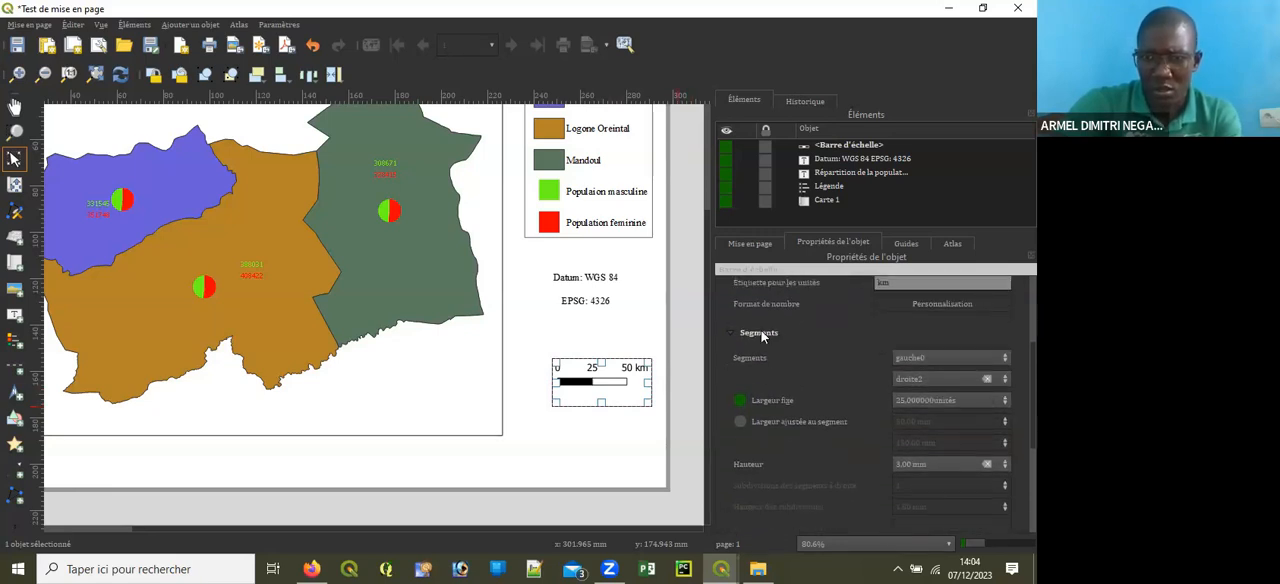
{"action": "scroll", "coordinate": [866, 400], "scroll_direction": "down", "scroll_amount": 3}
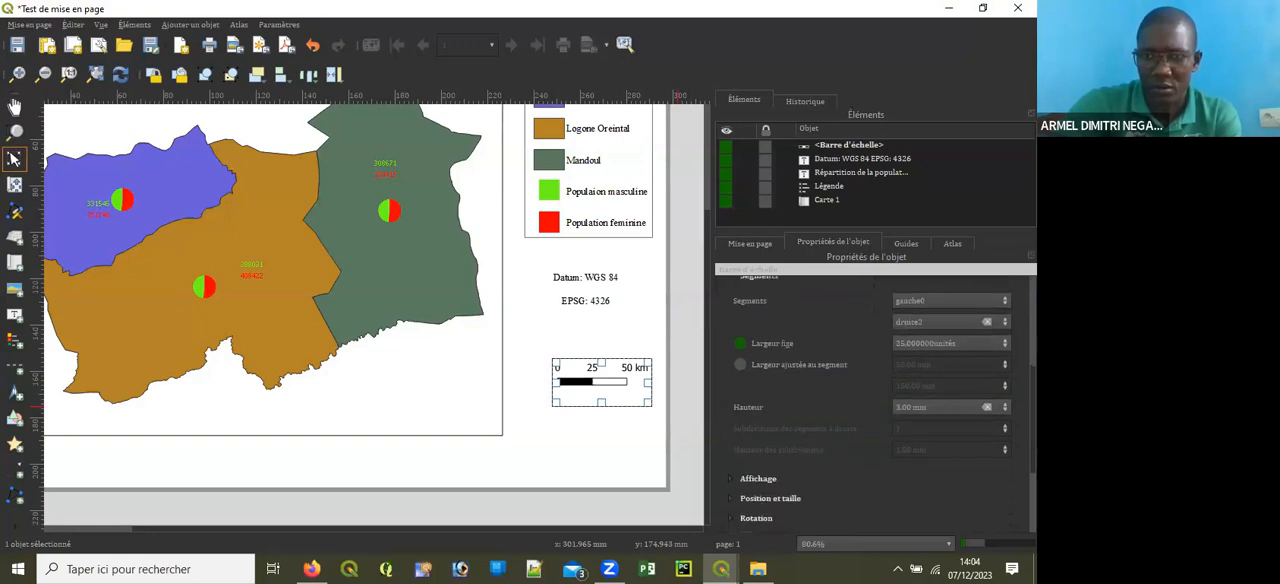
{"action": "left_click", "coordinate": [901, 345]}
{"action": "key", "text": "BackSpace"}
{"action": "type", "text": "1"}
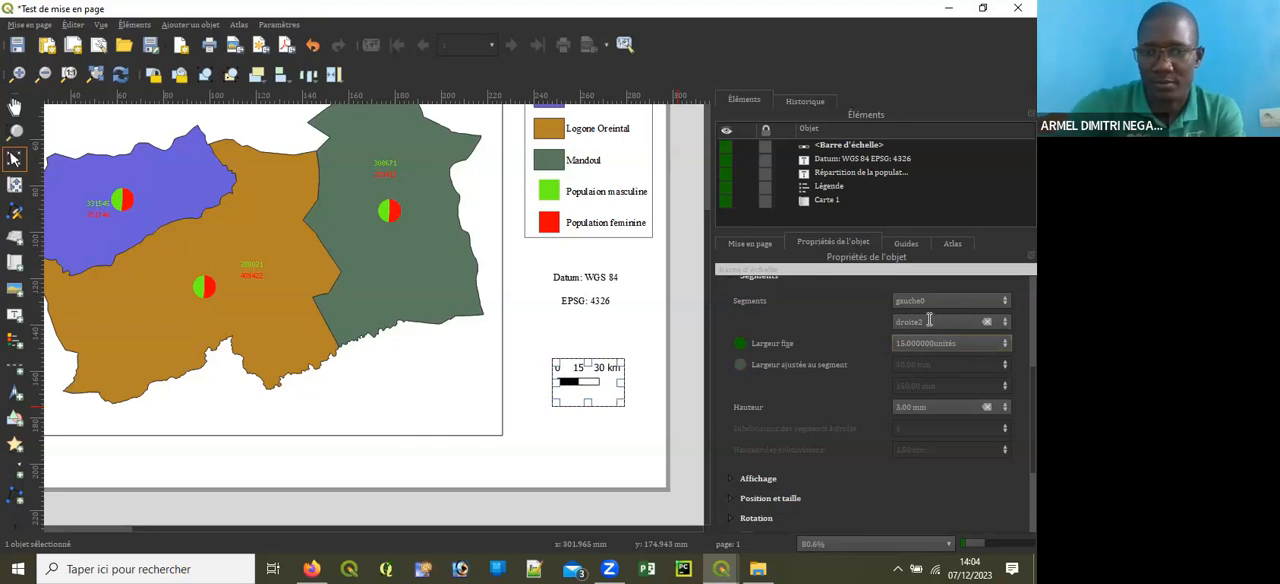
{"action": "left_click", "coordinate": [616, 443]}
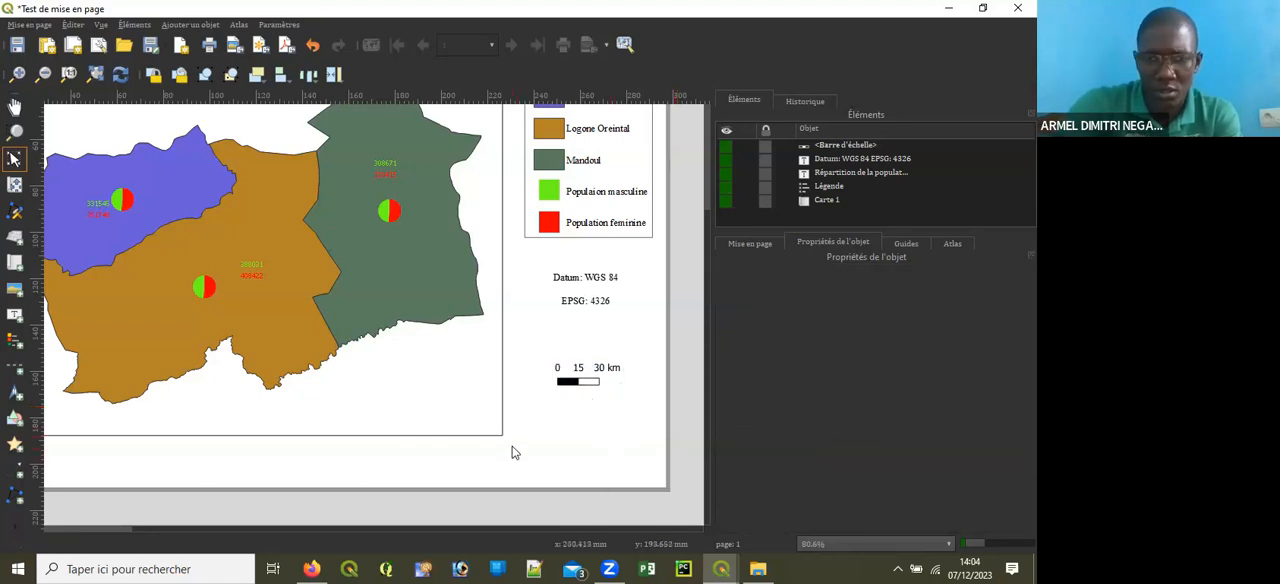
Step: Try label unit multipliers of 2 and 0 on the scale bar and return the multiplier to 1
{"action": "scroll", "coordinate": [575, 390], "scroll_direction": "up", "scroll_amount": 3}
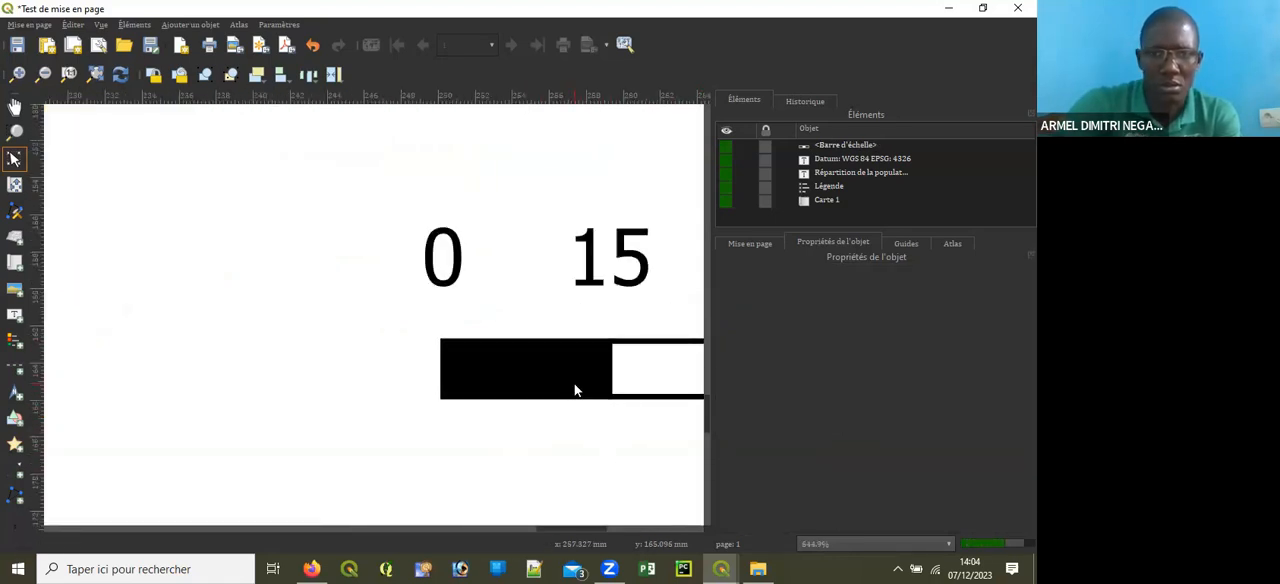
{"action": "scroll", "coordinate": [575, 390], "scroll_direction": "down", "scroll_amount": 2}
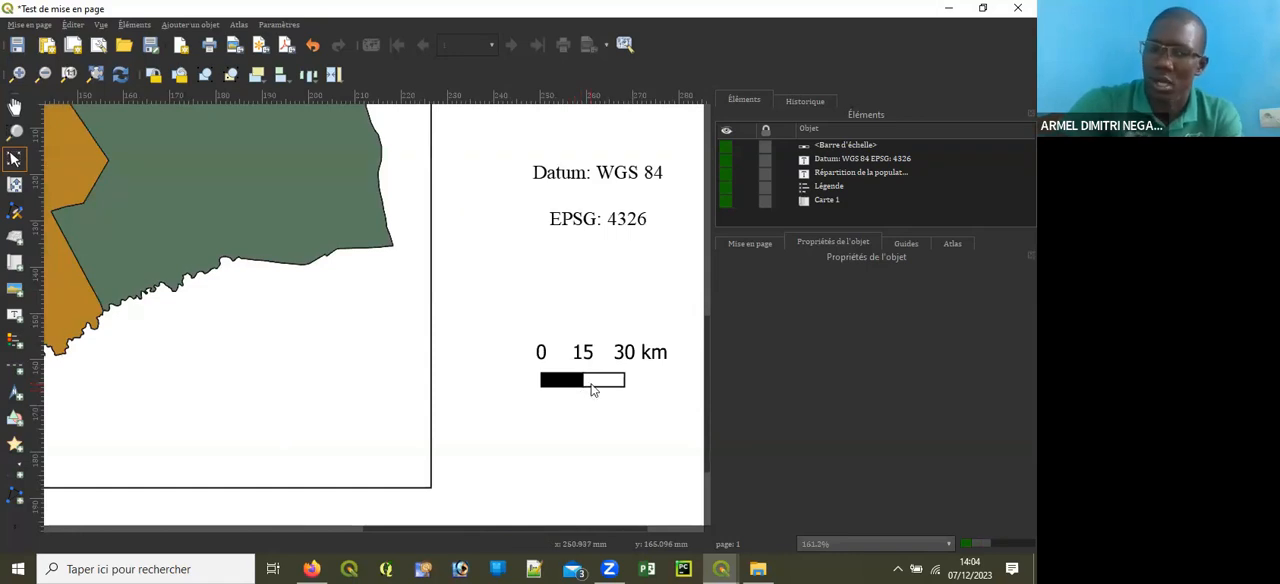
{"action": "left_click", "coordinate": [592, 388]}
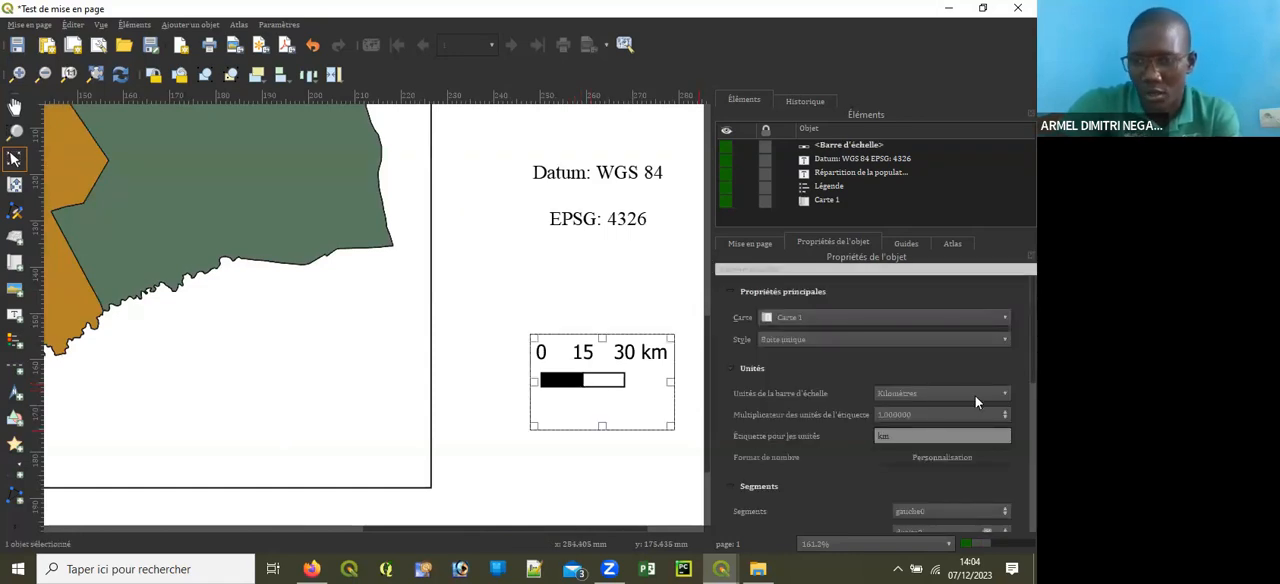
{"action": "scroll", "coordinate": [826, 383], "scroll_direction": "down", "scroll_amount": 2}
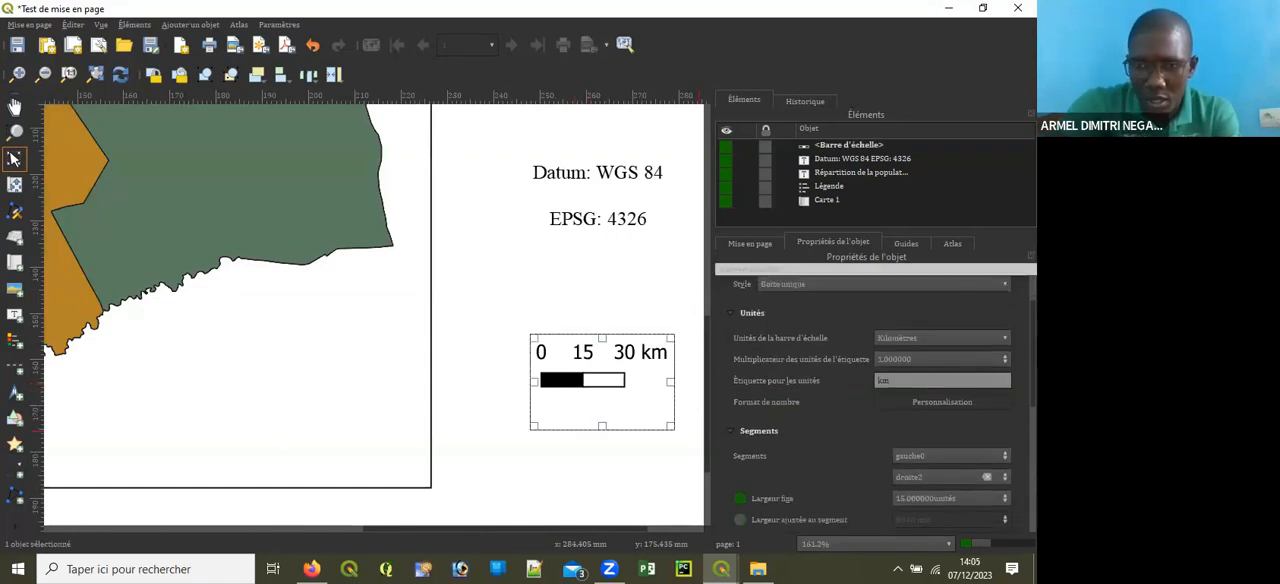
{"action": "left_click", "coordinate": [1005, 355]}
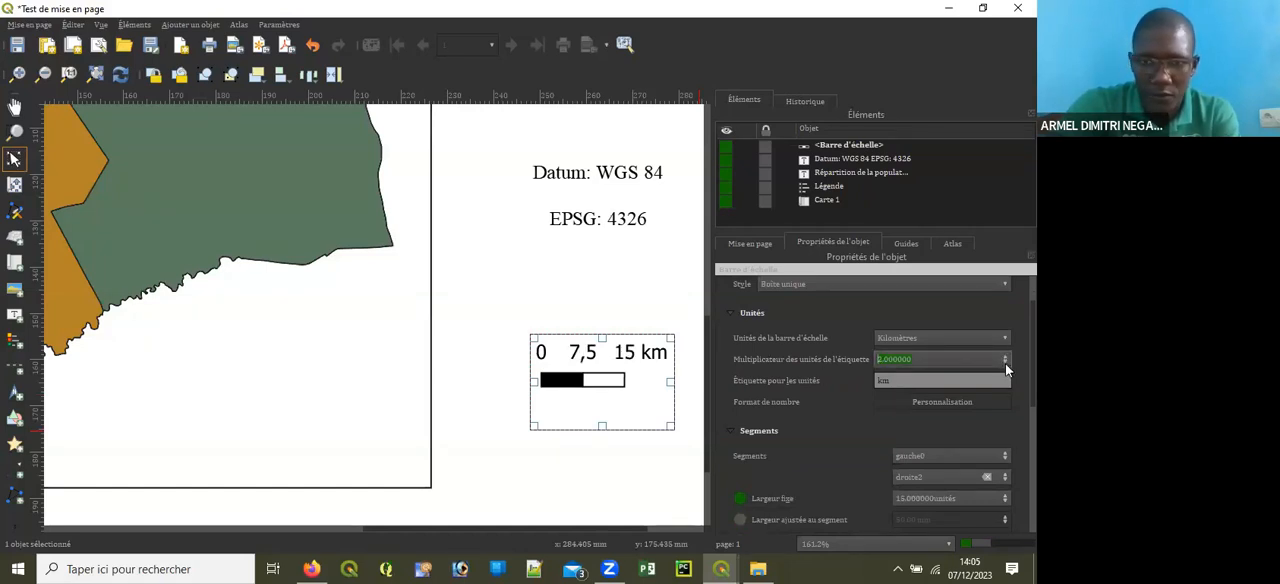
{"action": "left_click", "coordinate": [1005, 364]}
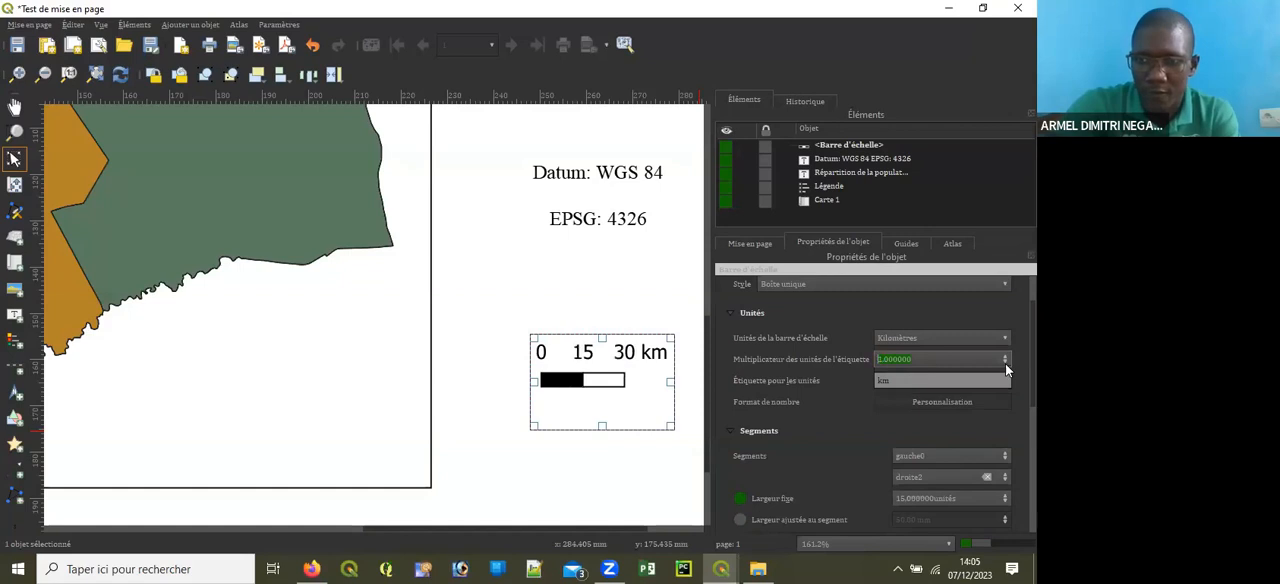
{"action": "left_click", "coordinate": [1005, 363]}
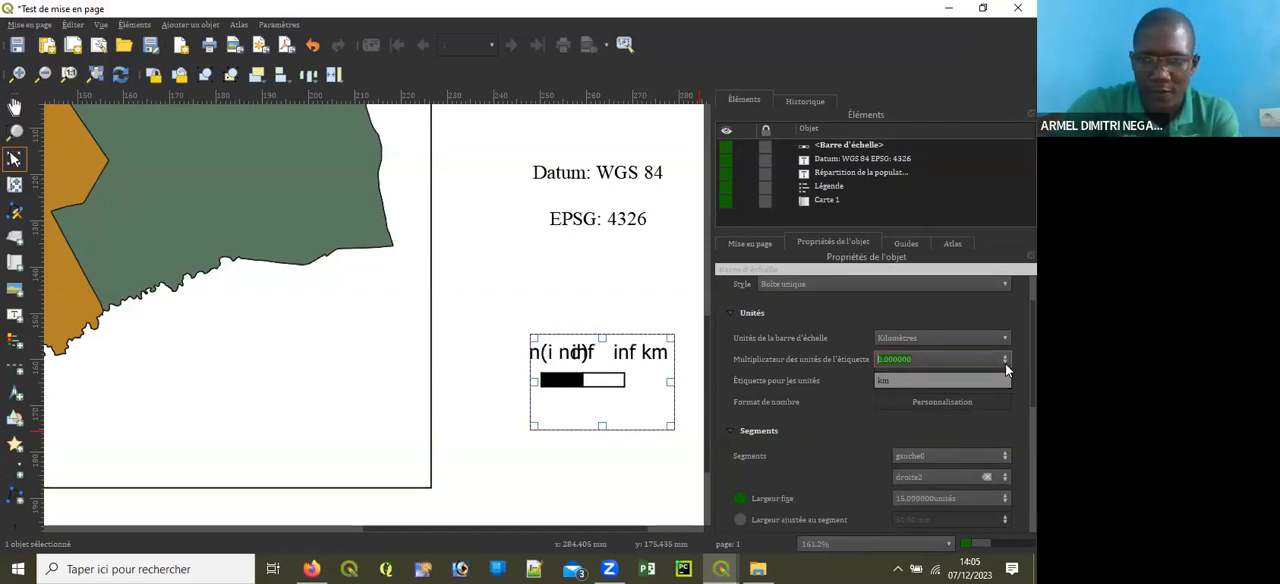
{"action": "left_click", "coordinate": [1006, 356]}
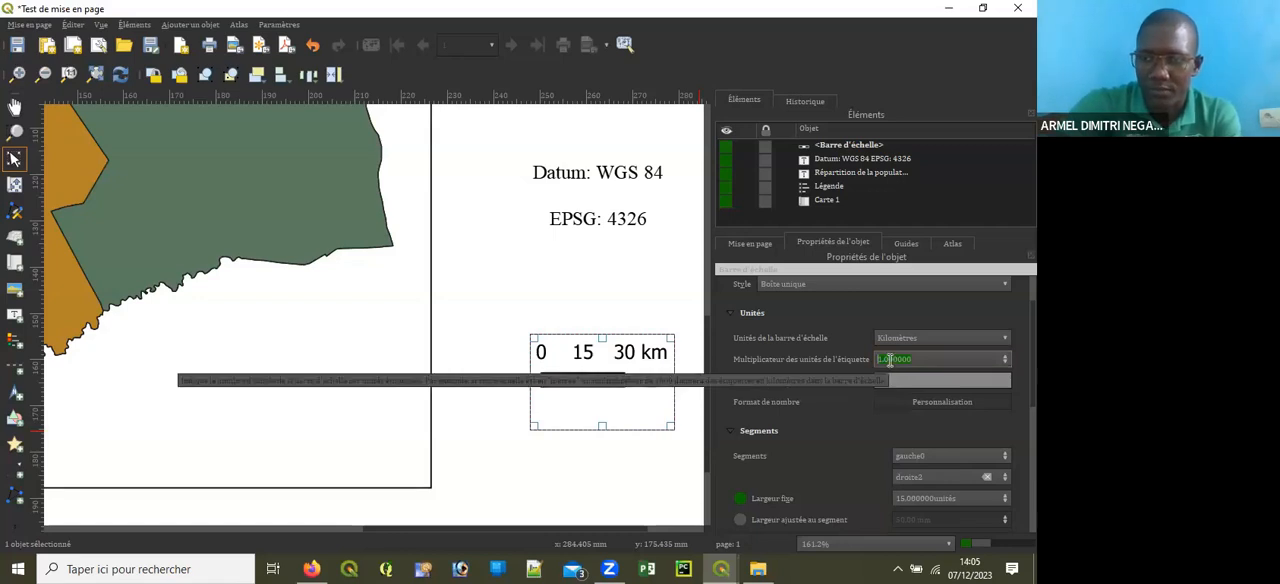
{"action": "type", "text": "1,5"}
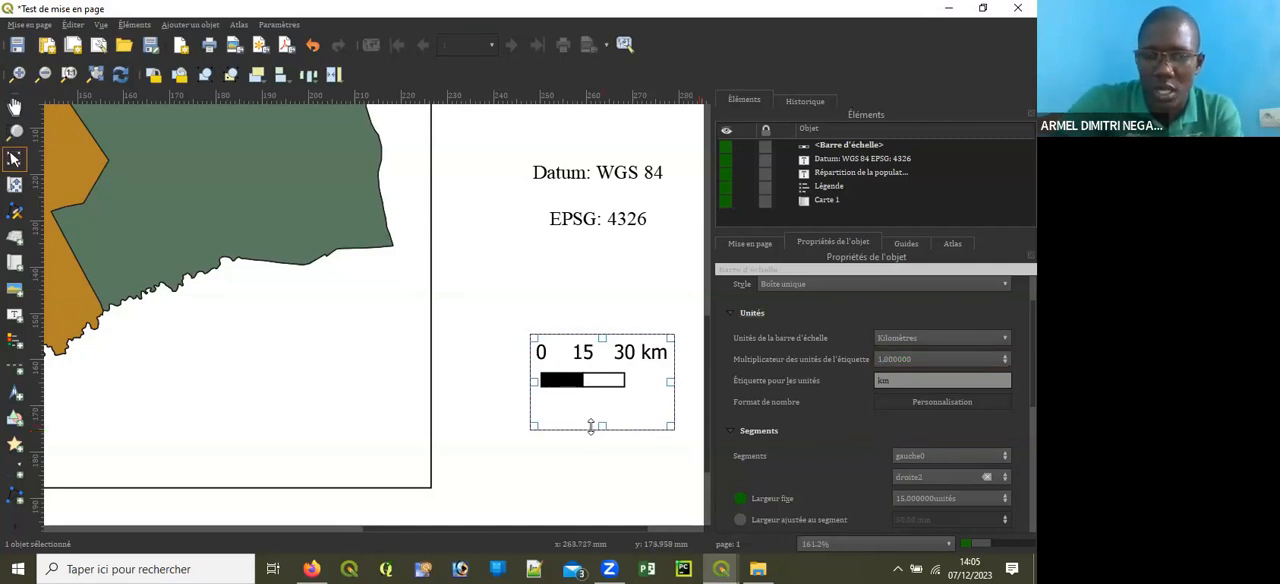
Step: Shift the scale bar closer to the map frame by extending its box left and down and pulling in its right edge
{"action": "left_click_drag", "start_coordinate": [533, 422], "coordinate": [498, 441]}
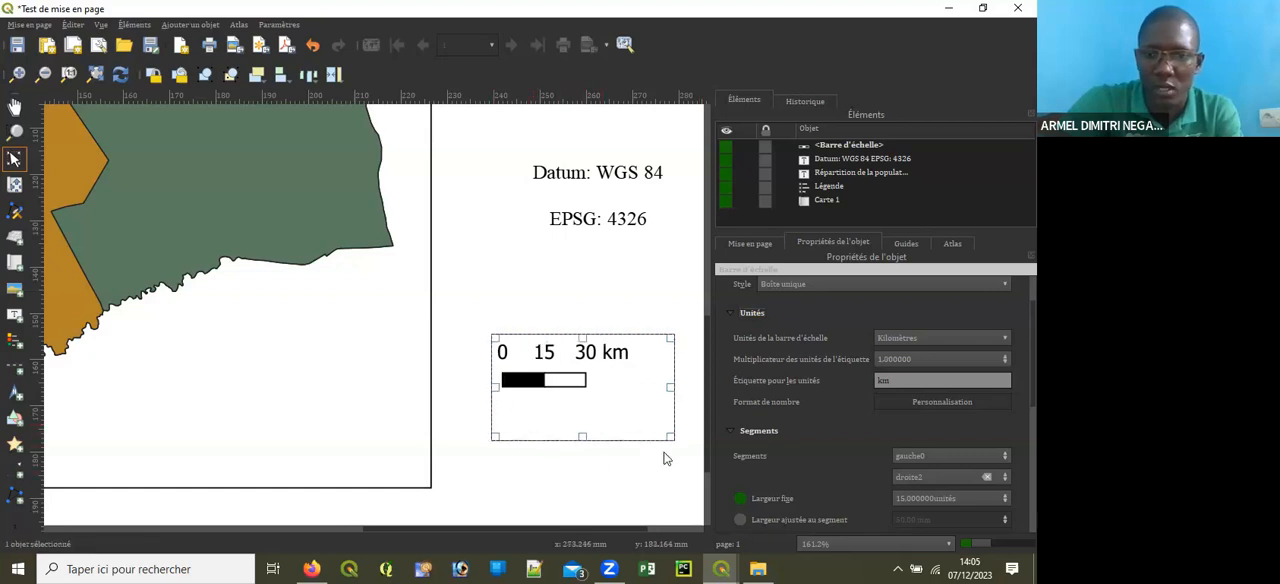
{"action": "left_click_drag", "start_coordinate": [641, 438], "coordinate": [636, 436]}
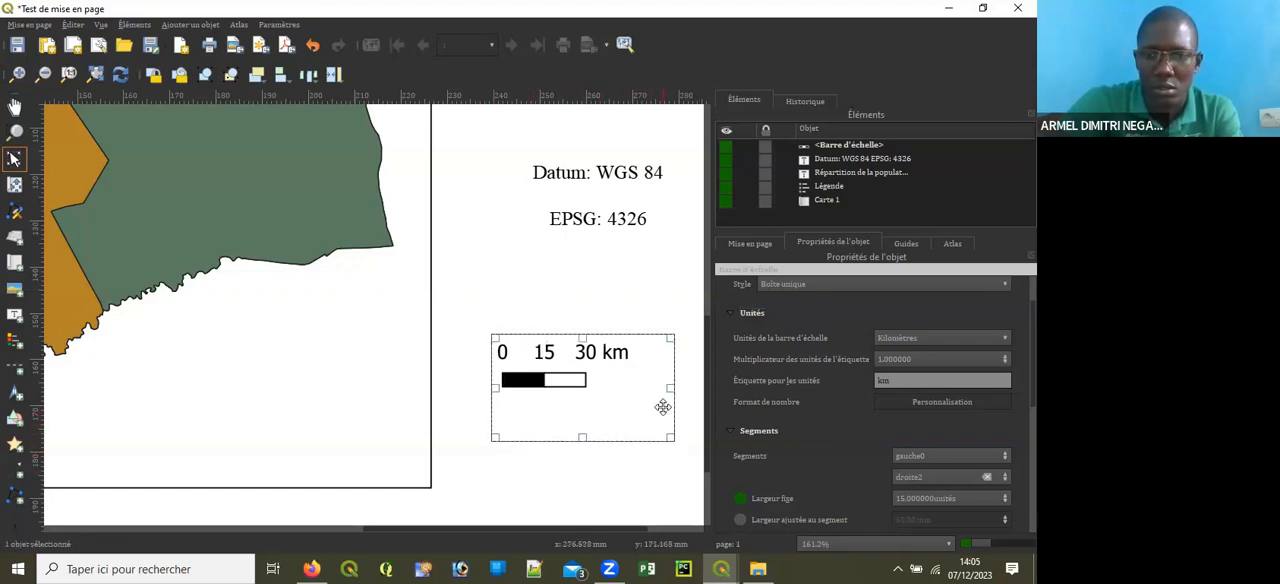
{"action": "left_click_drag", "start_coordinate": [672, 389], "coordinate": [636, 389]}
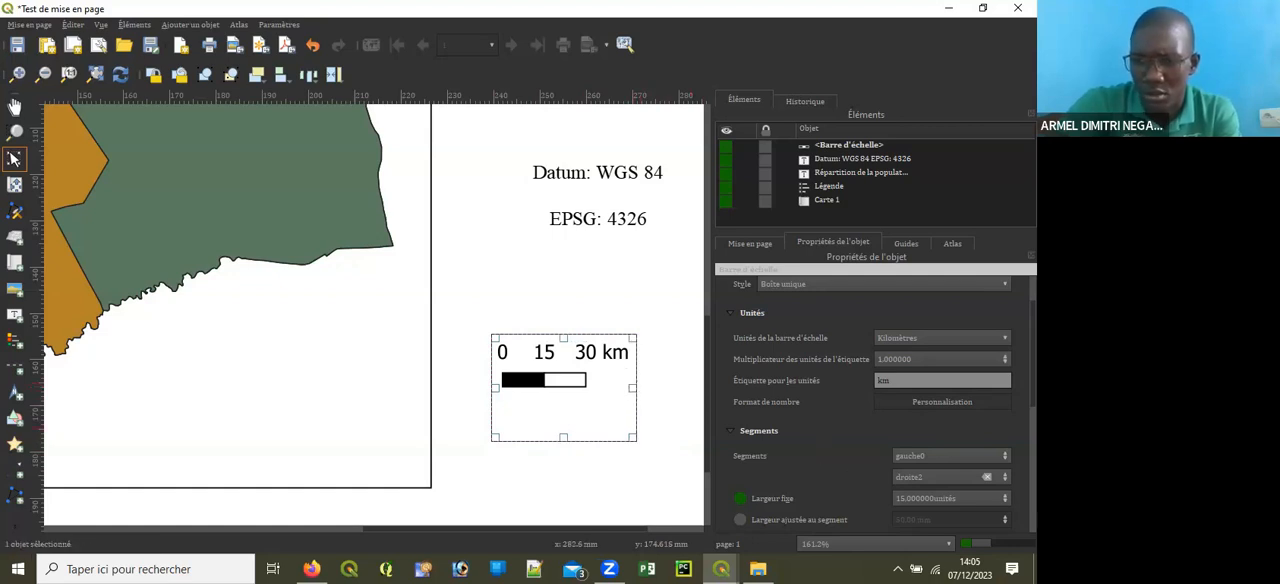
Step: Try the Boîte double and Repères au milieu de la ligne styles on the scale bar
{"action": "scroll", "coordinate": [883, 400], "scroll_direction": "down", "scroll_amount": 3}
{"action": "scroll", "coordinate": [883, 400], "scroll_direction": "down", "scroll_amount": 2}
{"action": "scroll", "coordinate": [883, 400], "scroll_direction": "down", "scroll_amount": 2}
{"action": "scroll", "coordinate": [883, 400], "scroll_direction": "up", "scroll_amount": 2}
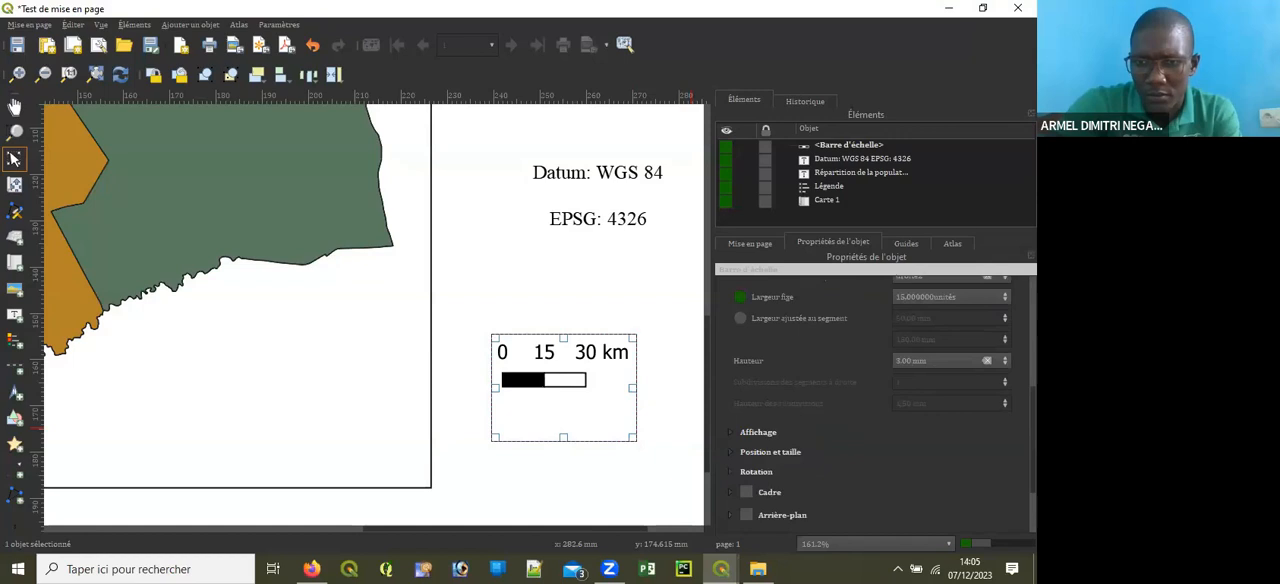
{"action": "scroll", "coordinate": [883, 400], "scroll_direction": "up", "scroll_amount": 8}
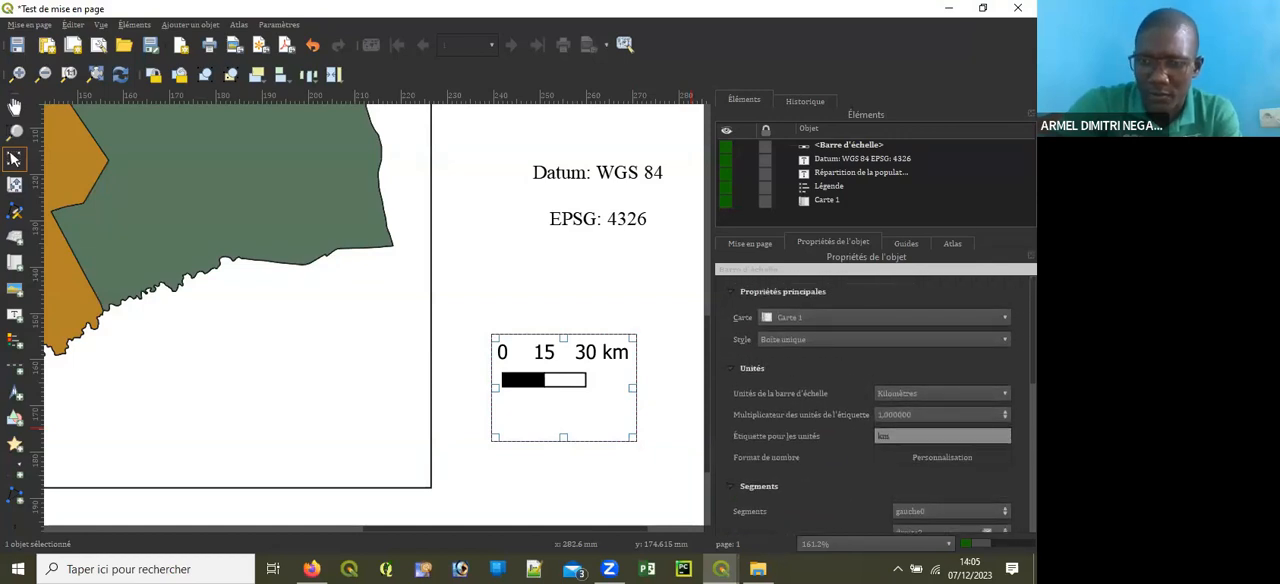
{"action": "left_click", "coordinate": [820, 340]}
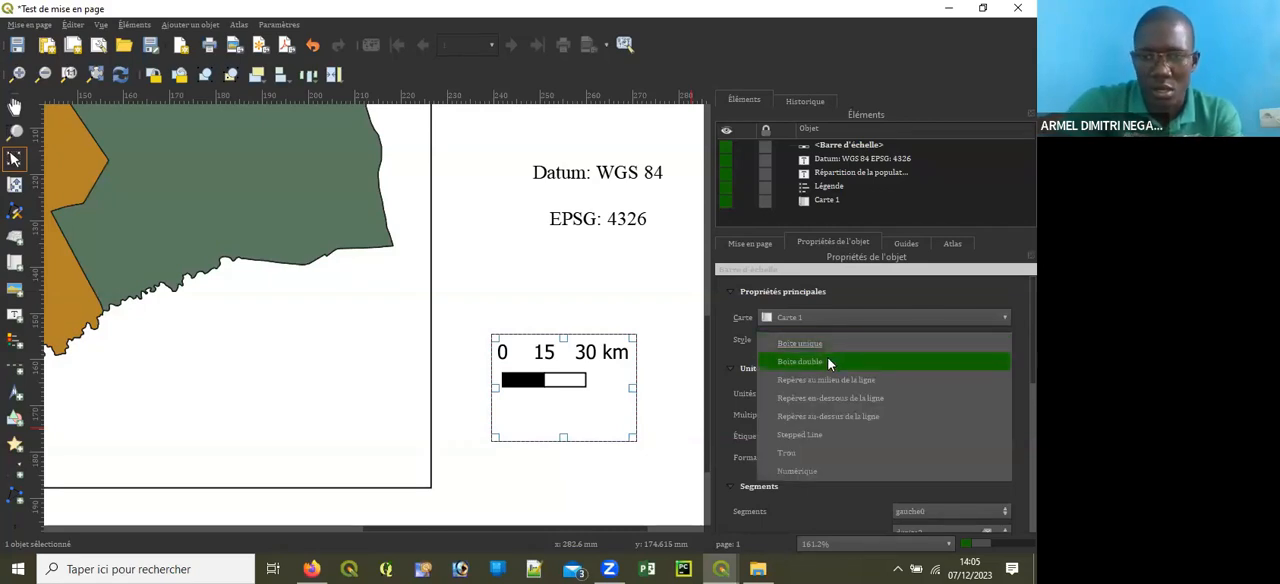
{"action": "left_click", "coordinate": [828, 363]}
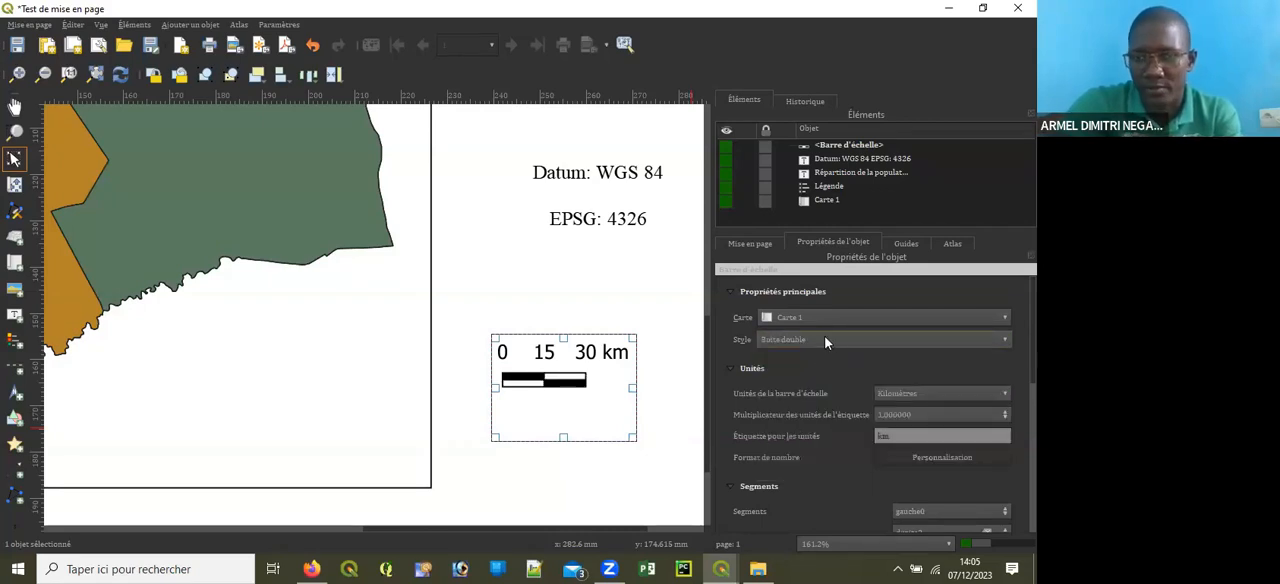
{"action": "left_click", "coordinate": [826, 340]}
{"action": "left_click", "coordinate": [836, 364]}
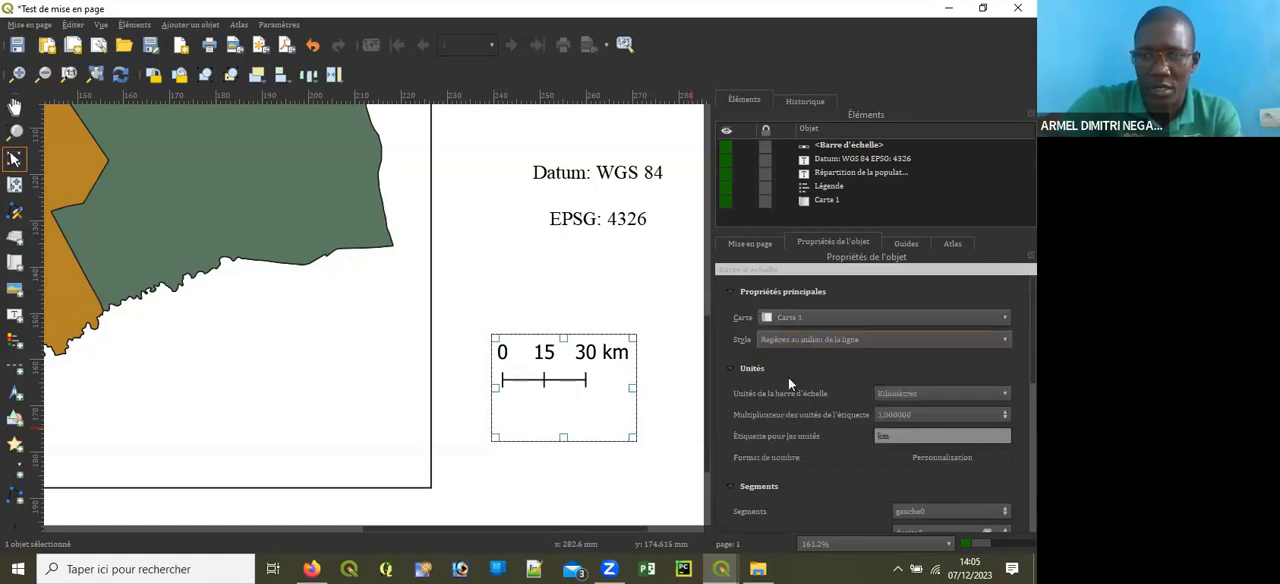
Step: Try the Repères en-dessous de la ligne style on the scale bar and switch it to Repères au-dessus de la ligne
{"action": "left_click", "coordinate": [856, 342]}
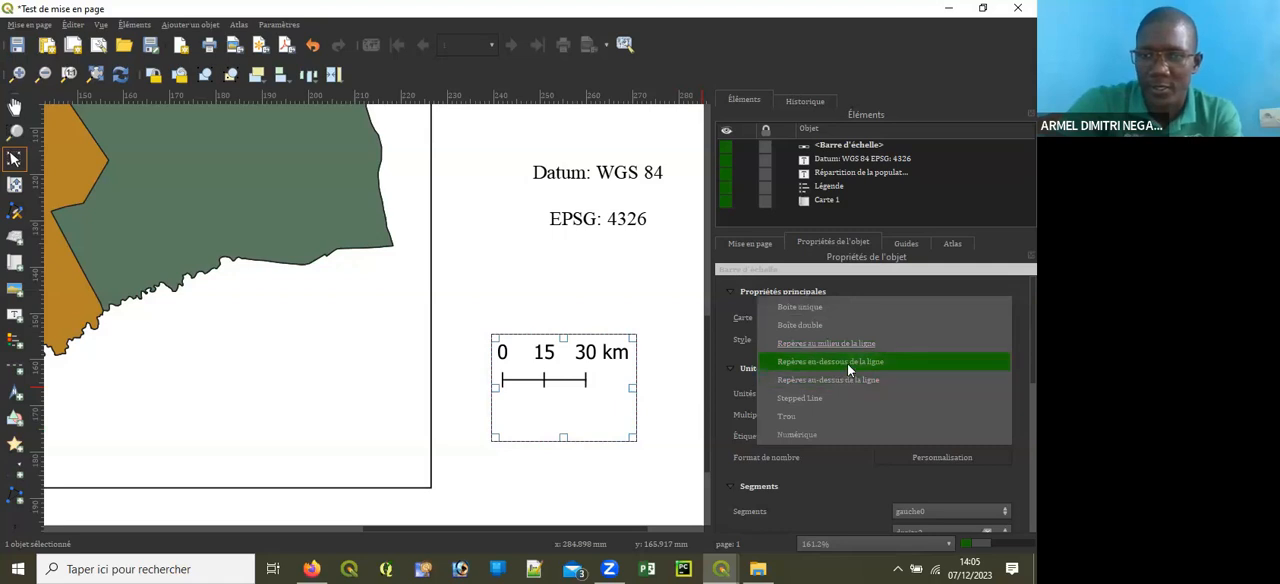
{"action": "left_click", "coordinate": [847, 363]}
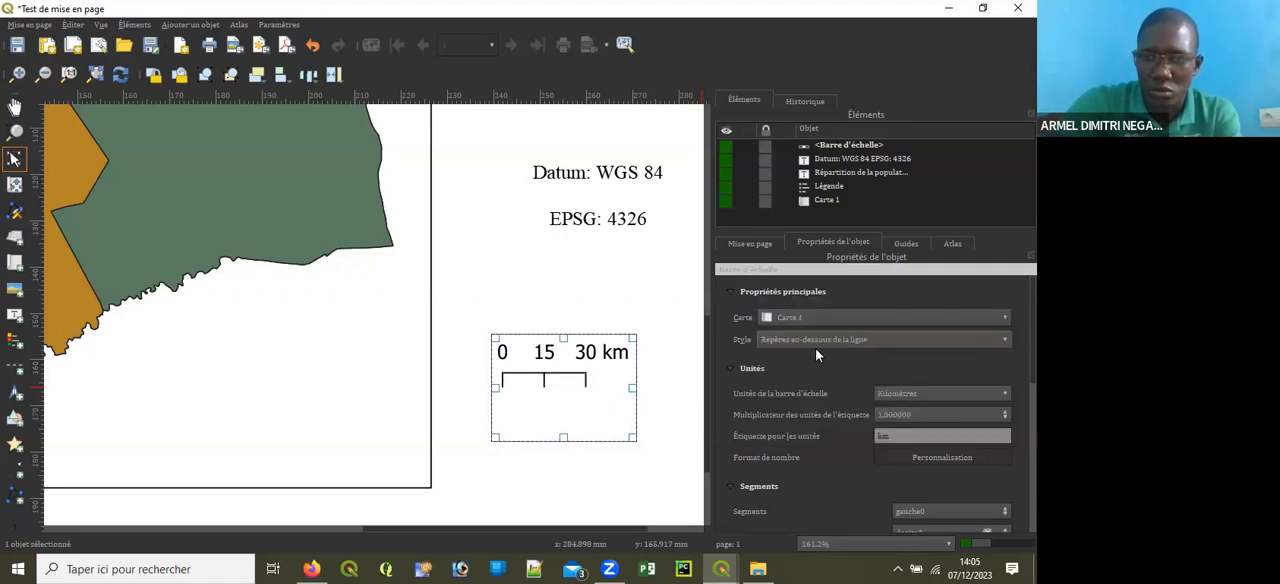
{"action": "left_click", "coordinate": [815, 345]}
{"action": "left_click", "coordinate": [843, 368]}
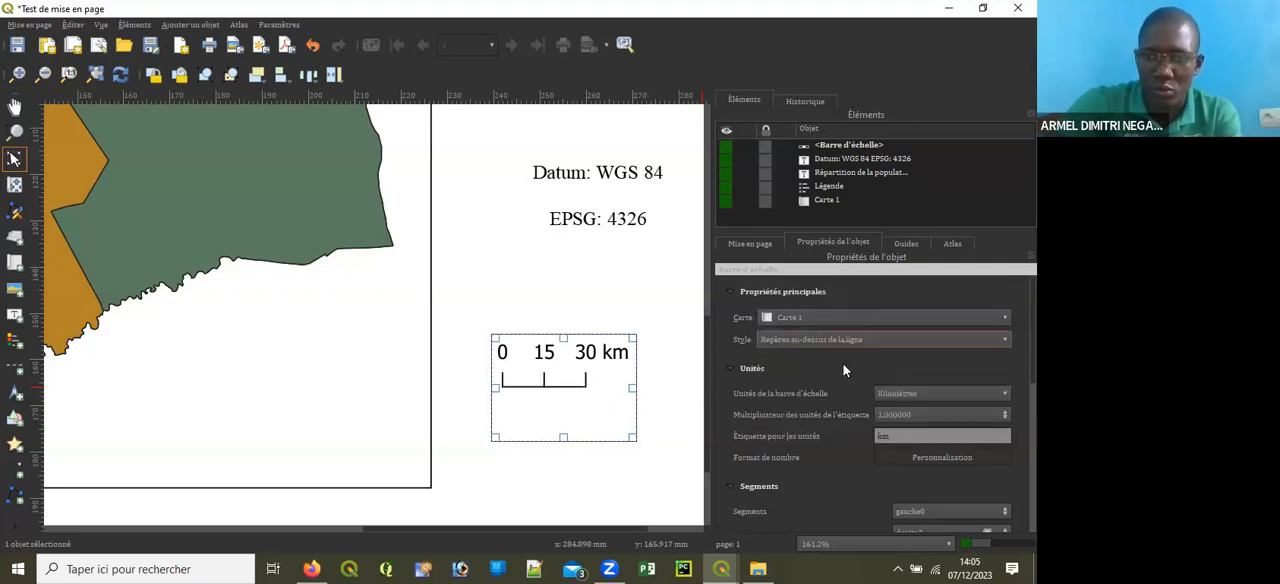
Step: Try the Stepped Line, Trou and Numérique styles on the scale bar
{"action": "left_click", "coordinate": [818, 342]}
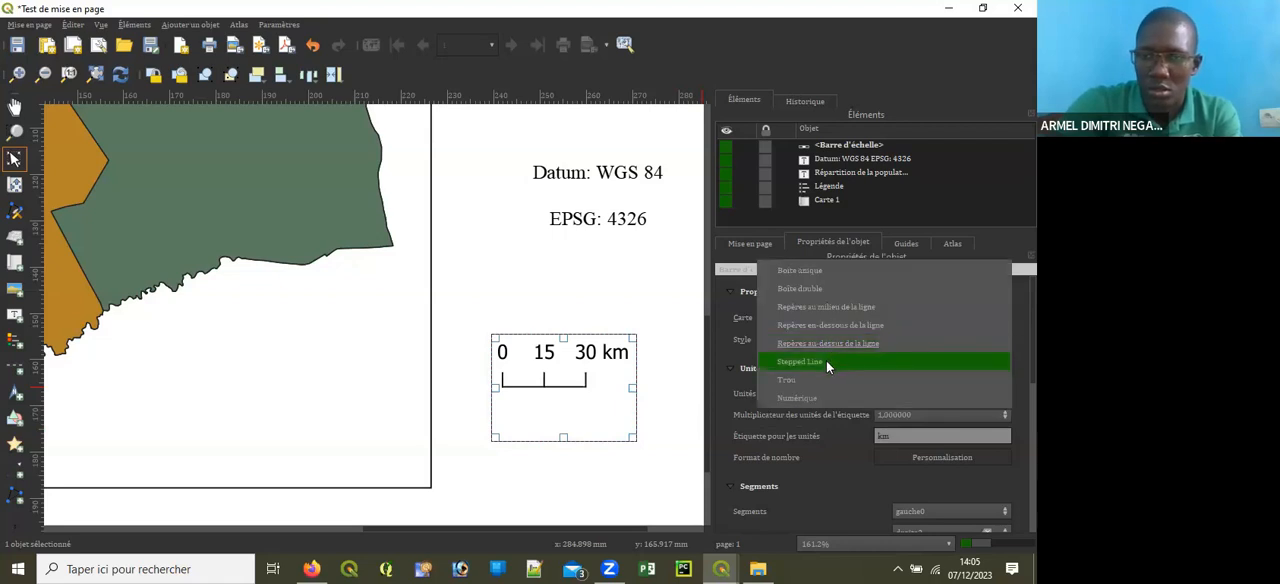
{"action": "left_click", "coordinate": [826, 360]}
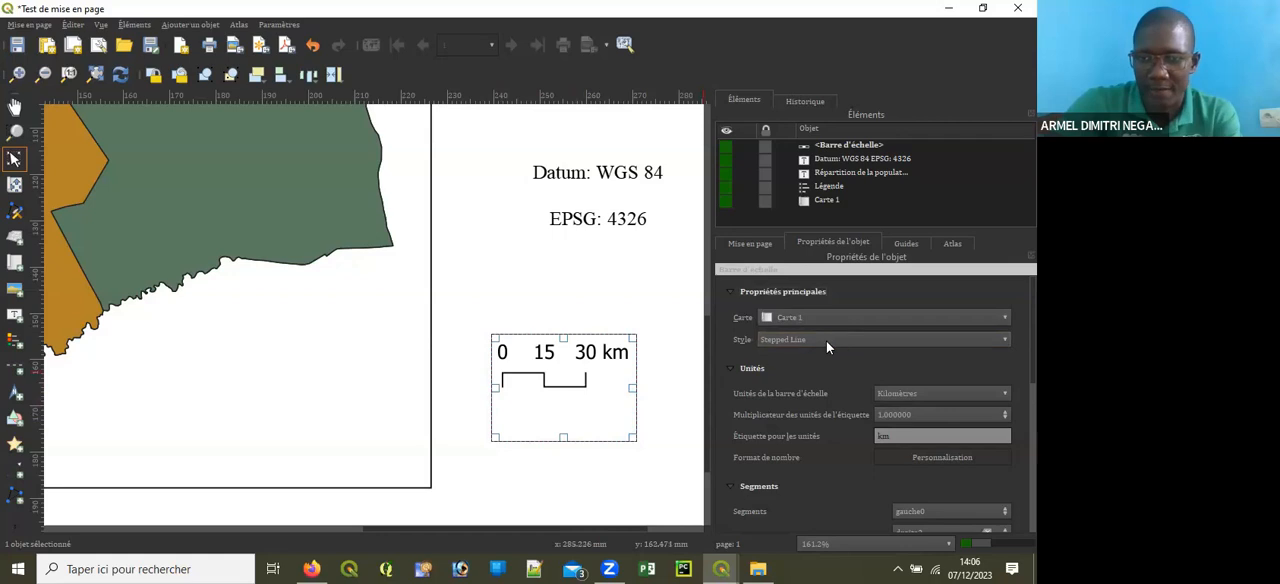
{"action": "left_click", "coordinate": [826, 341]}
{"action": "left_click", "coordinate": [809, 365]}
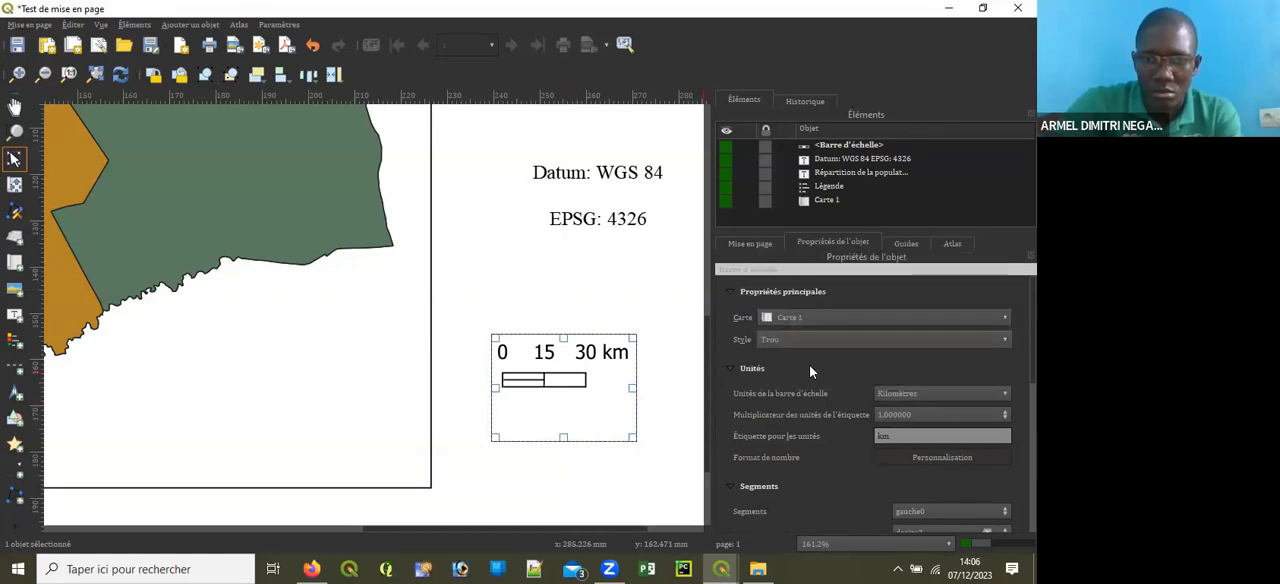
{"action": "left_click", "coordinate": [815, 343]}
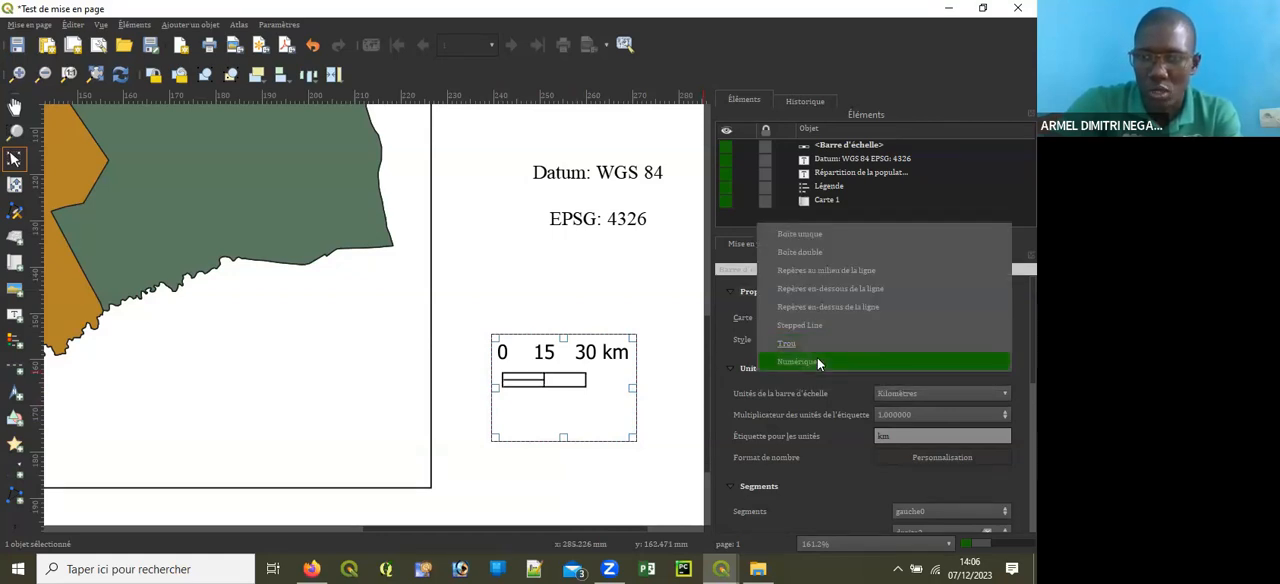
{"action": "left_click", "coordinate": [817, 360]}
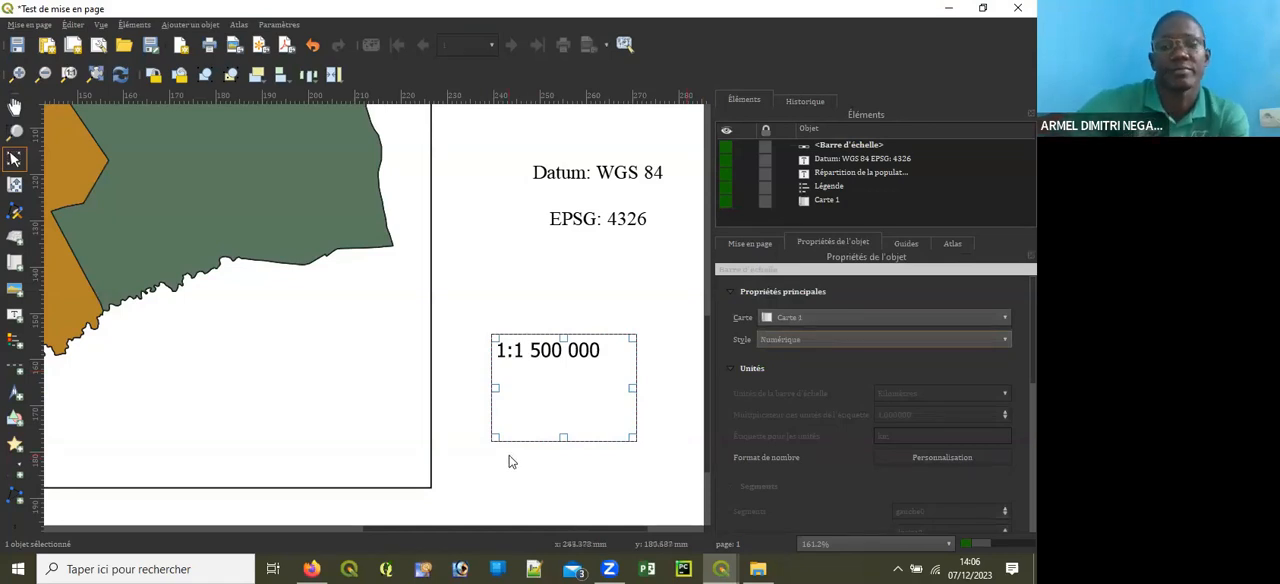
Step: Move the scale item beneath the Datum/EPSG note, centred under its text, and deselect it
{"action": "left_click_drag", "start_coordinate": [563, 437], "coordinate": [604, 334]}
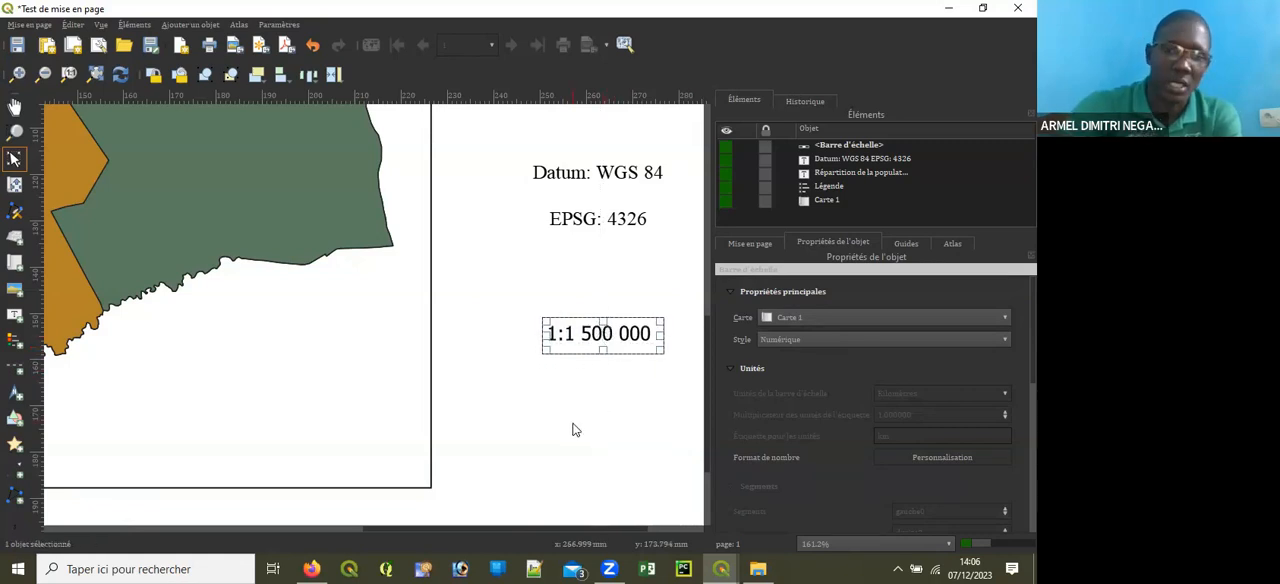
{"action": "scroll", "coordinate": [574, 428], "scroll_direction": "down", "scroll_amount": 1}
{"action": "left_click_drag", "start_coordinate": [598, 379], "coordinate": [593, 374]}
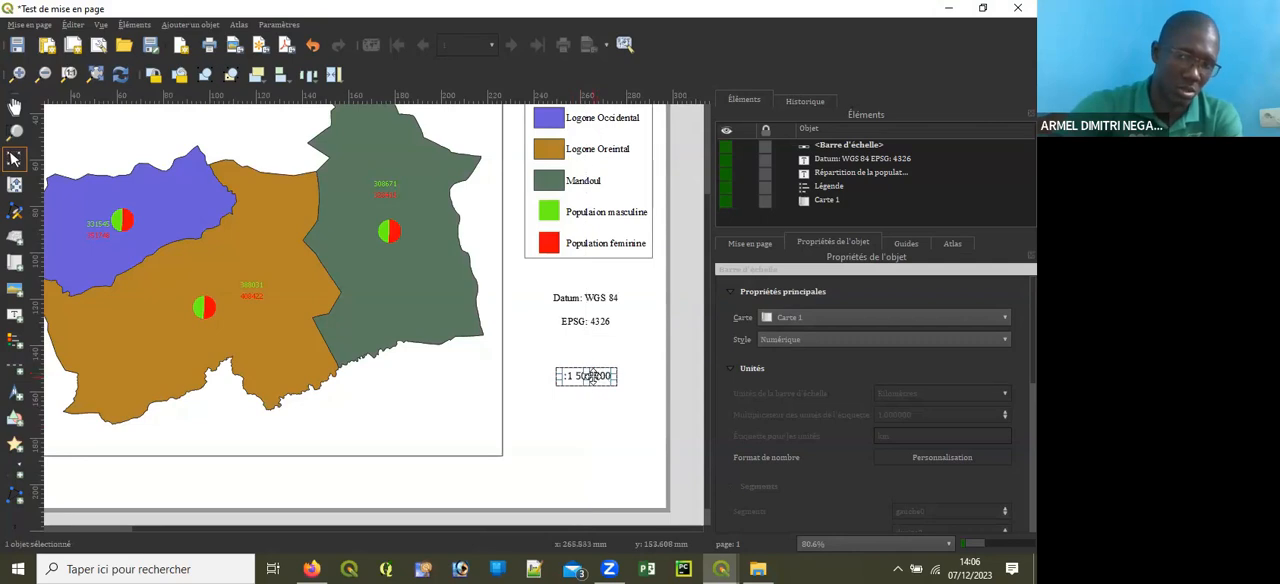
{"action": "left_click", "coordinate": [592, 434]}
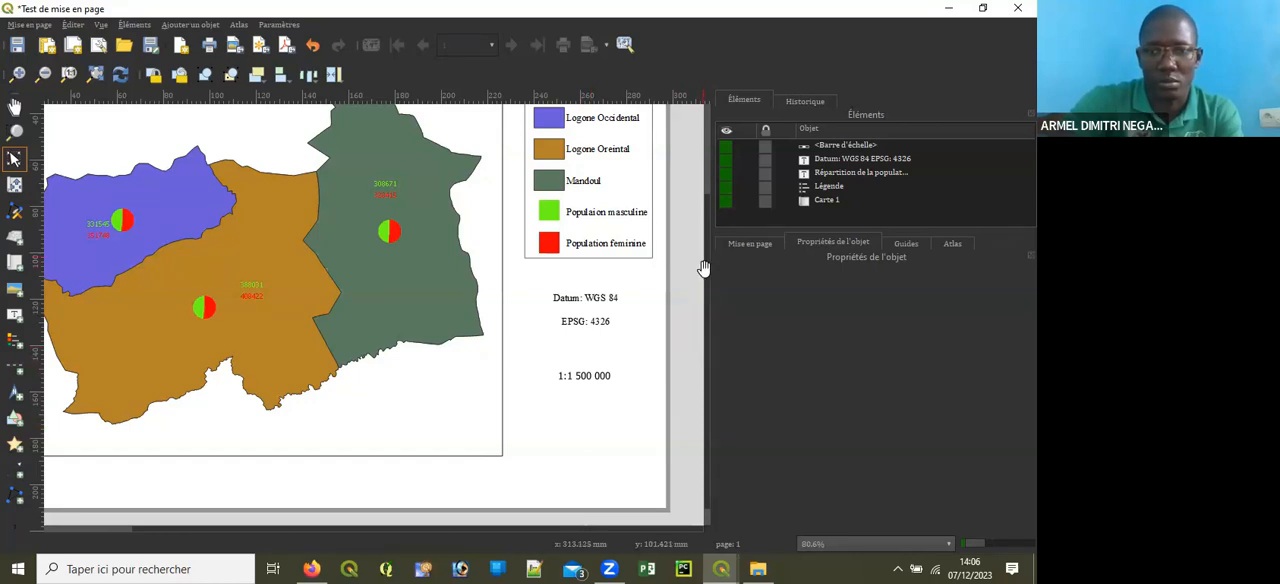
{"action": "scroll", "coordinate": [704, 268], "scroll_direction": "down", "scroll_amount": 1}
Step: Examine which main, unit and segment properties the scale item offers in the Numérique style
{"action": "left_click", "coordinate": [603, 362]}
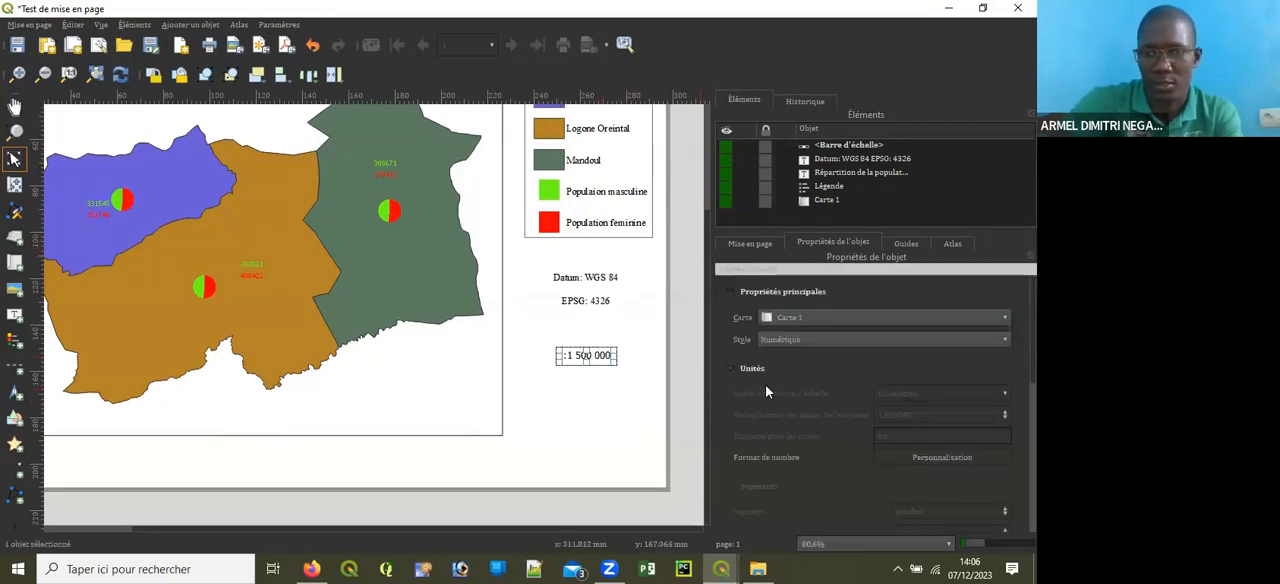
{"action": "scroll", "coordinate": [870, 400], "scroll_direction": "down", "scroll_amount": 5}
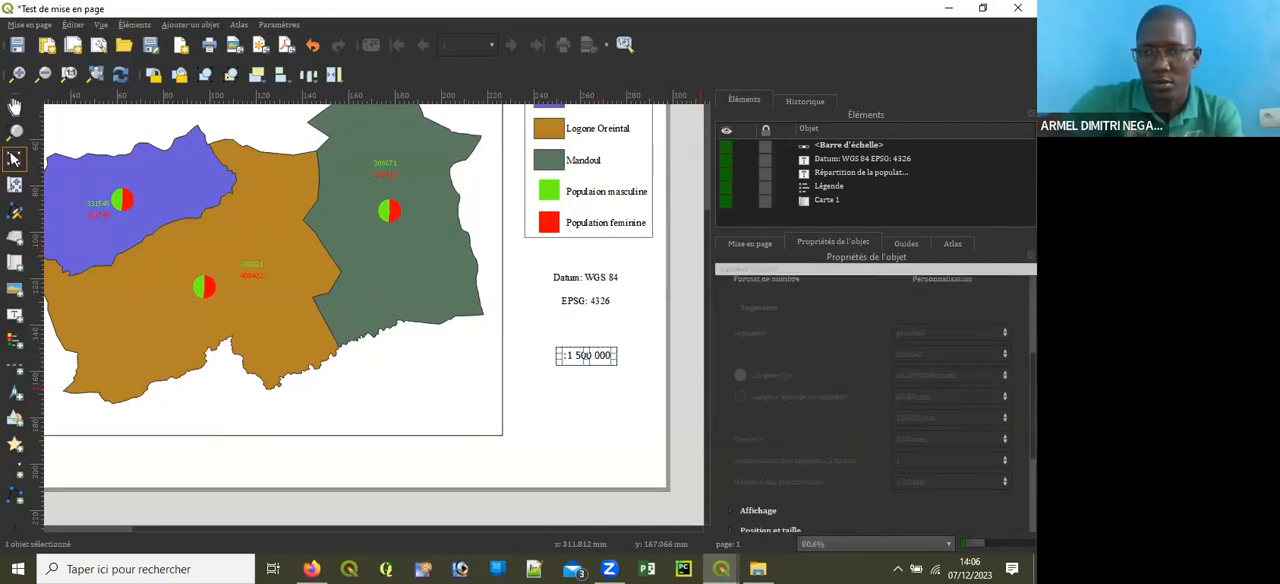
{"action": "scroll", "coordinate": [870, 400], "scroll_direction": "up", "scroll_amount": 3}
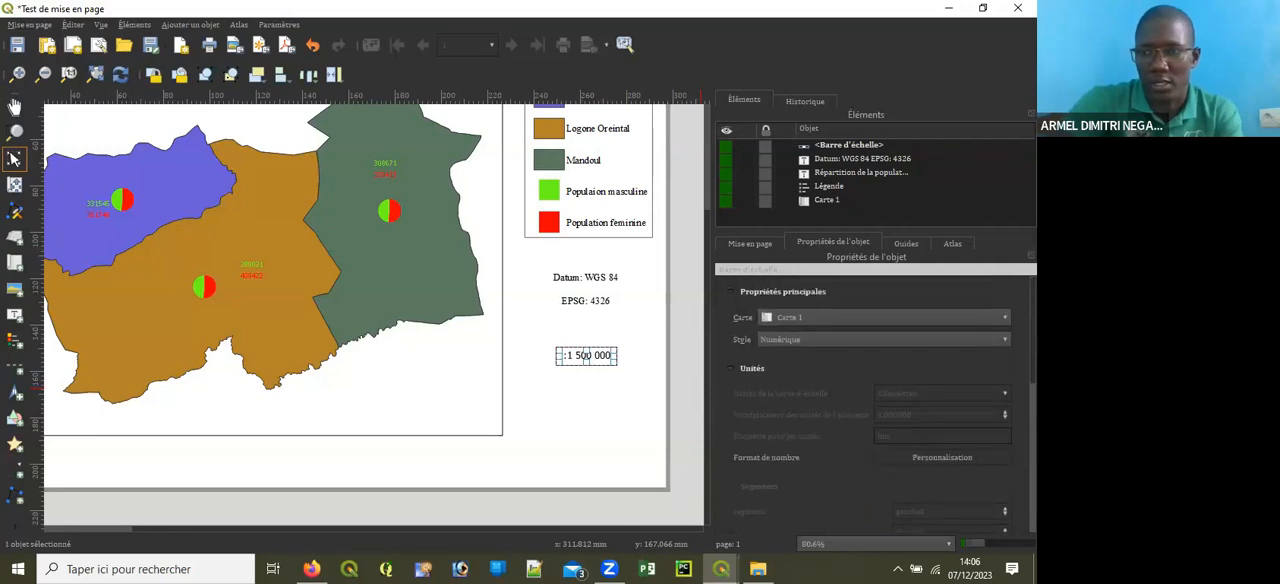
{"action": "scroll", "coordinate": [870, 400], "scroll_direction": "down", "scroll_amount": 3}
{"action": "scroll", "coordinate": [870, 400], "scroll_direction": "up", "scroll_amount": 3}
{"action": "scroll", "coordinate": [940, 378], "scroll_direction": "down", "scroll_amount": 3}
{"action": "scroll", "coordinate": [940, 378], "scroll_direction": "up", "scroll_amount": 3}
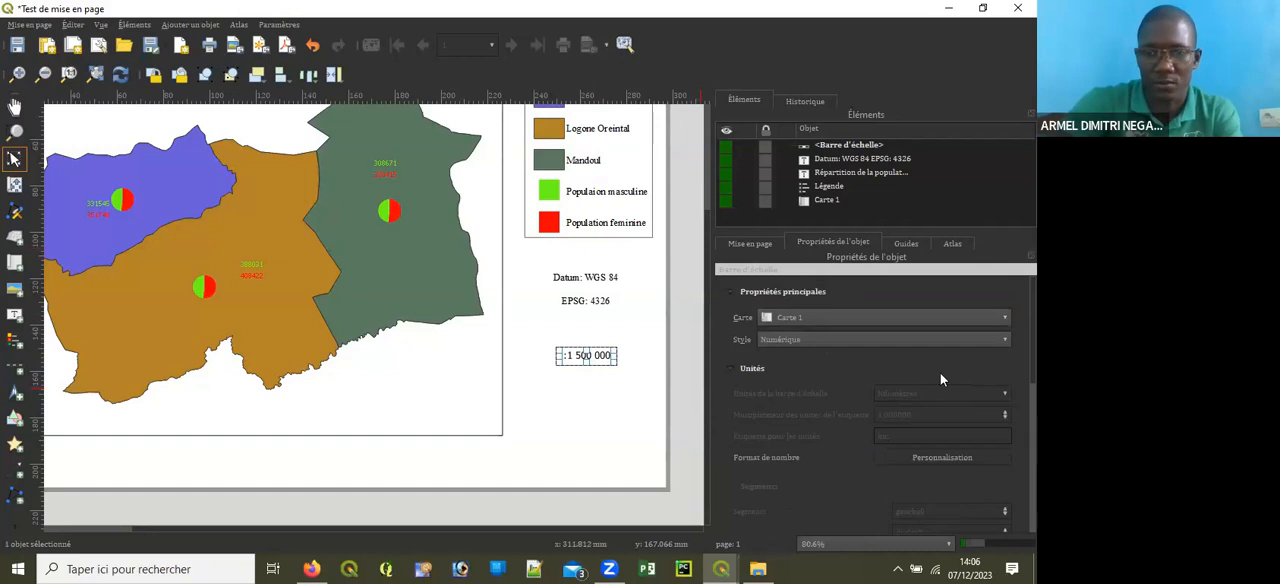
{"action": "left_click", "coordinate": [732, 292]}
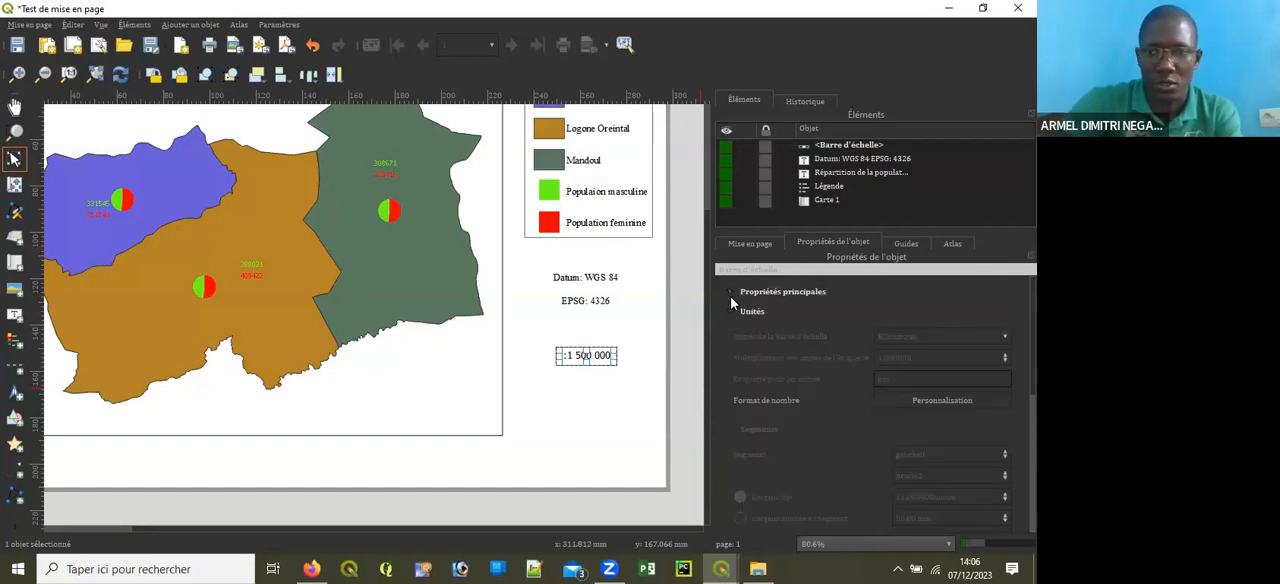
{"action": "left_click", "coordinate": [730, 294]}
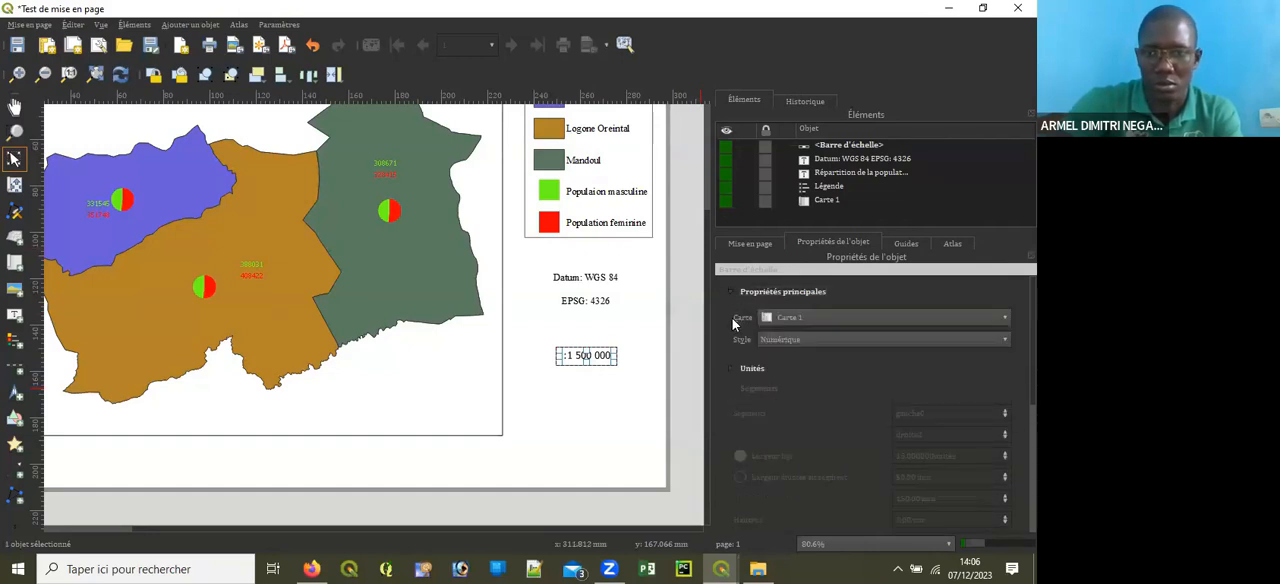
{"action": "left_click", "coordinate": [729, 369]}
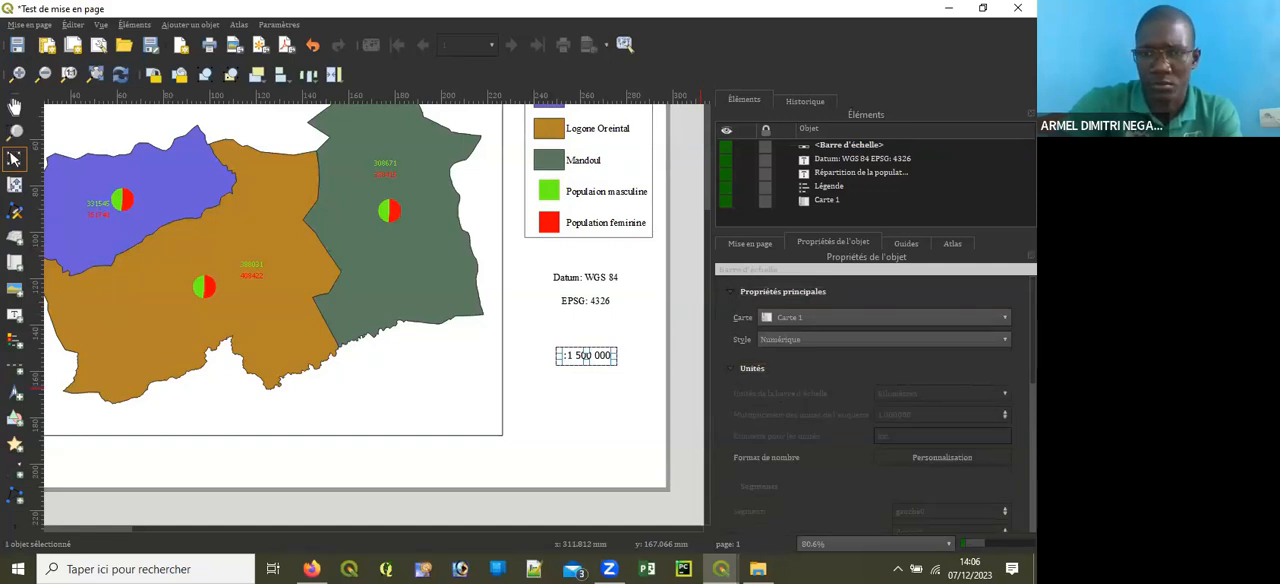
{"action": "scroll", "coordinate": [870, 400], "scroll_direction": "down", "scroll_amount": 8}
{"action": "scroll", "coordinate": [870, 400], "scroll_direction": "up", "scroll_amount": 8}
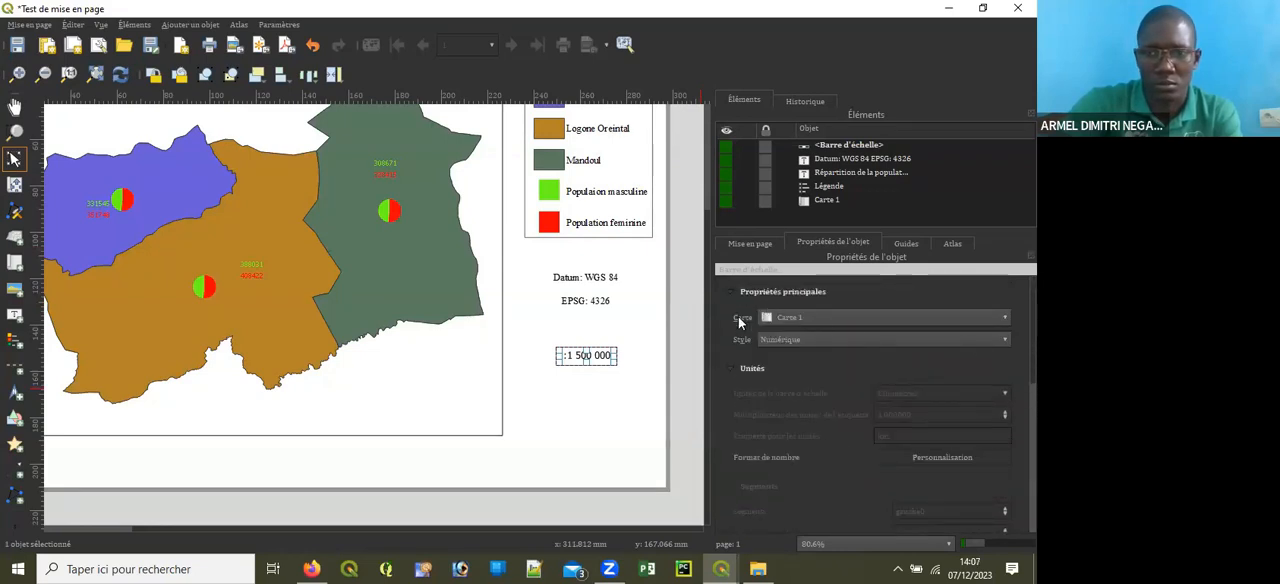
{"action": "left_click", "coordinate": [729, 368]}
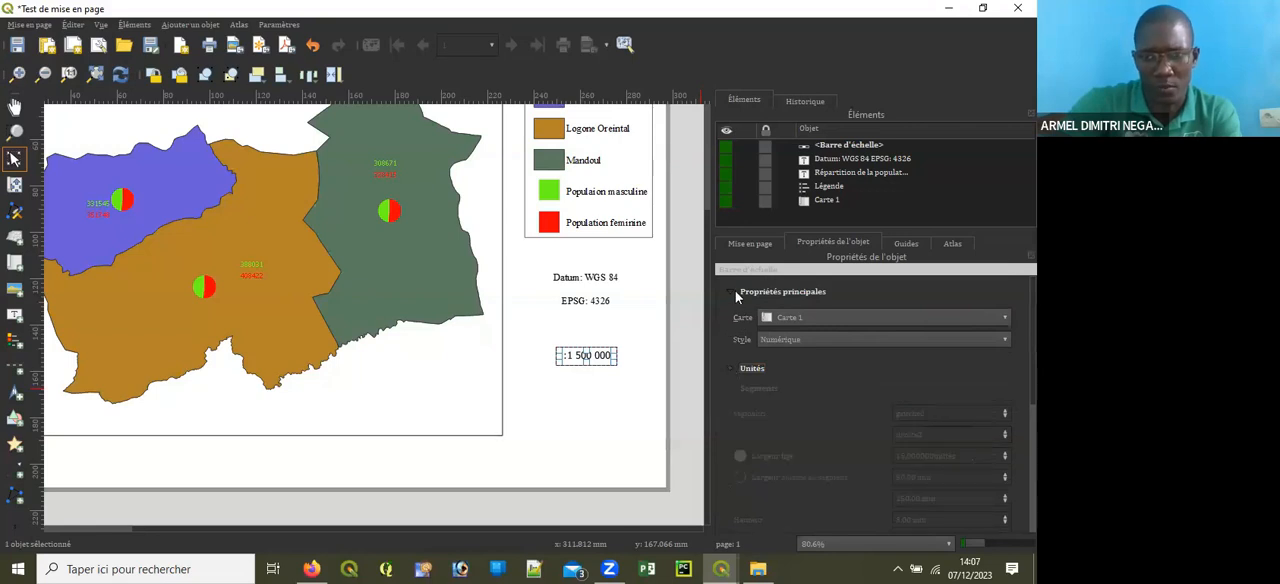
{"action": "left_click", "coordinate": [735, 291]}
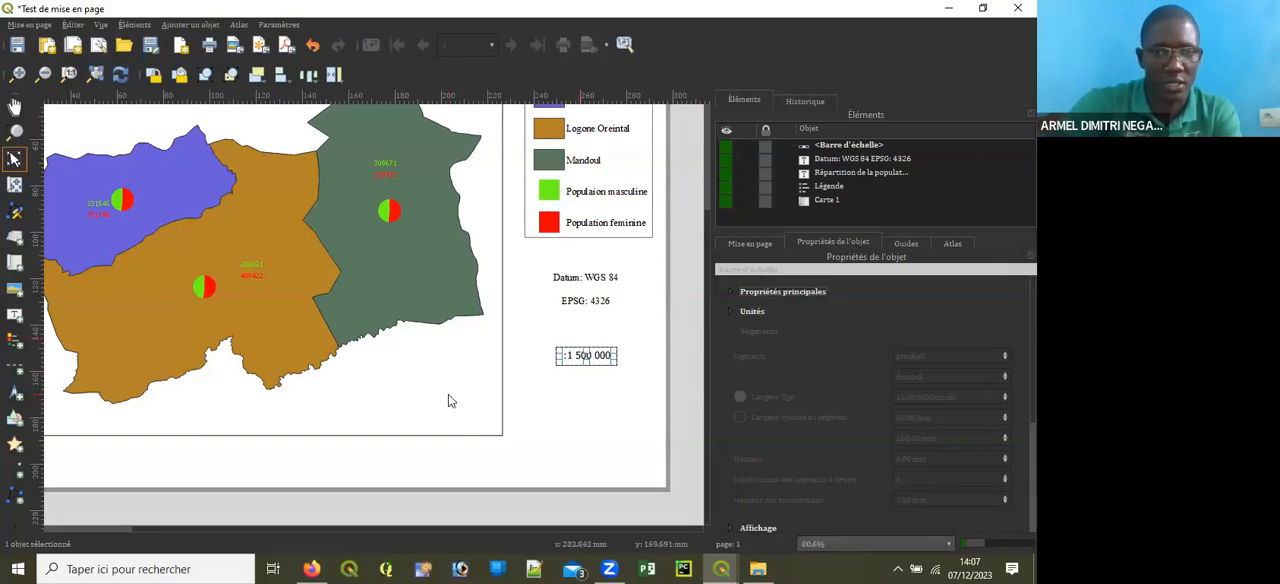
{"action": "scroll", "coordinate": [870, 400], "scroll_direction": "down", "scroll_amount": 3}
{"action": "scroll", "coordinate": [870, 400], "scroll_direction": "up", "scroll_amount": 3}
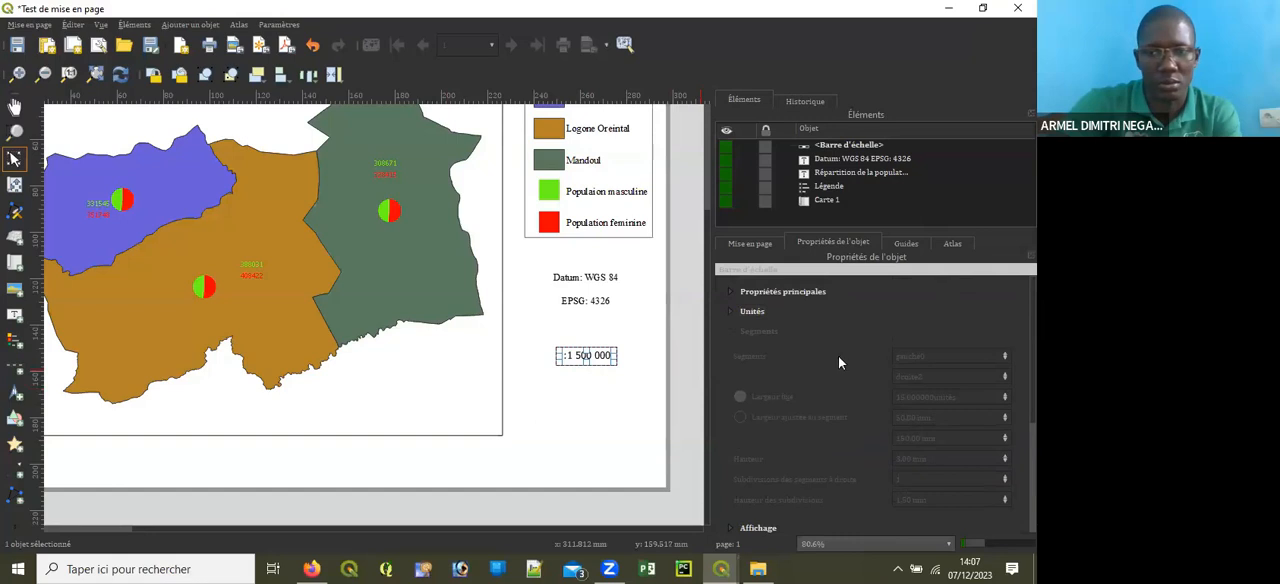
{"action": "left_click", "coordinate": [729, 311]}
{"action": "left_click", "coordinate": [730, 293]}
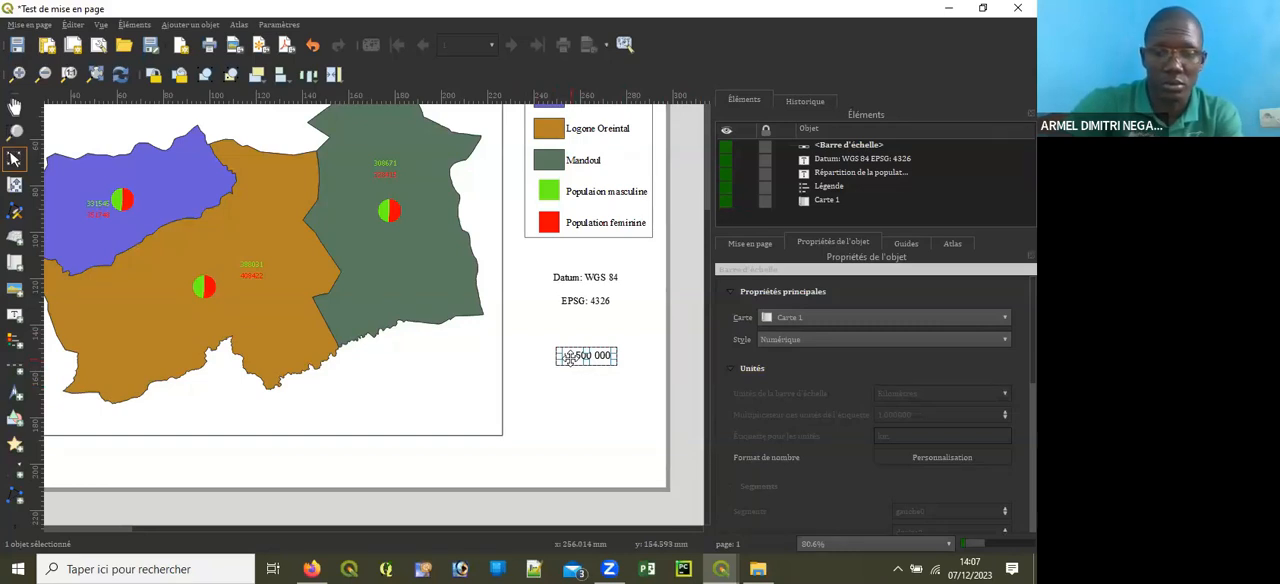
Step: Try the Trou, Boîte double and Boîte unique styles on the repositioned scale bar
{"action": "left_click", "coordinate": [838, 340]}
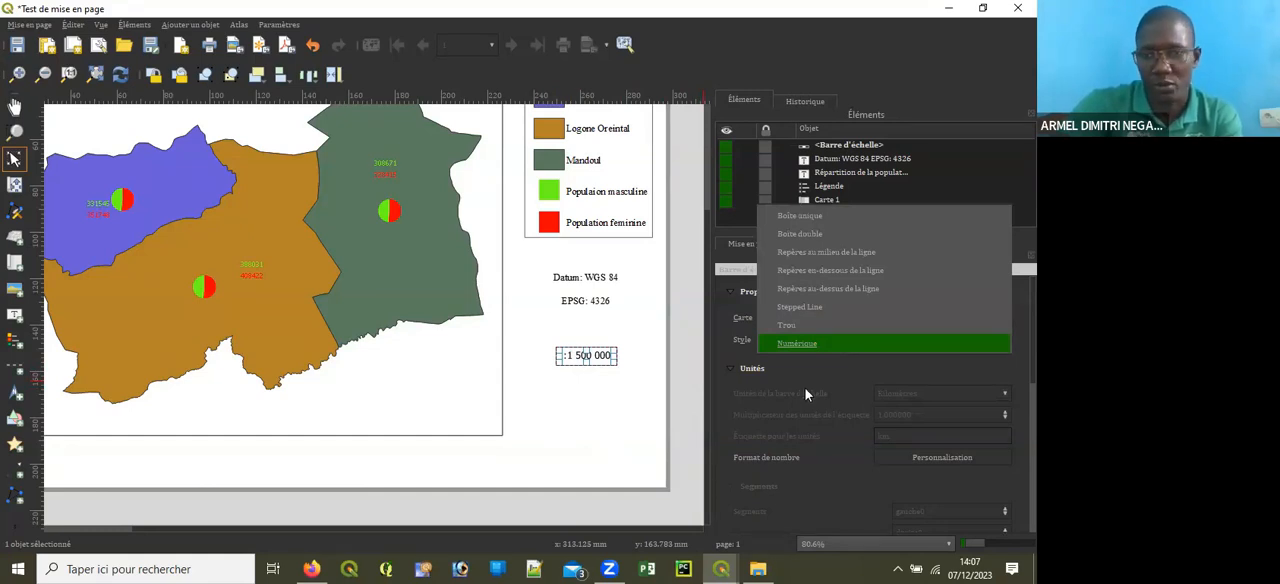
{"action": "left_click", "coordinate": [820, 324]}
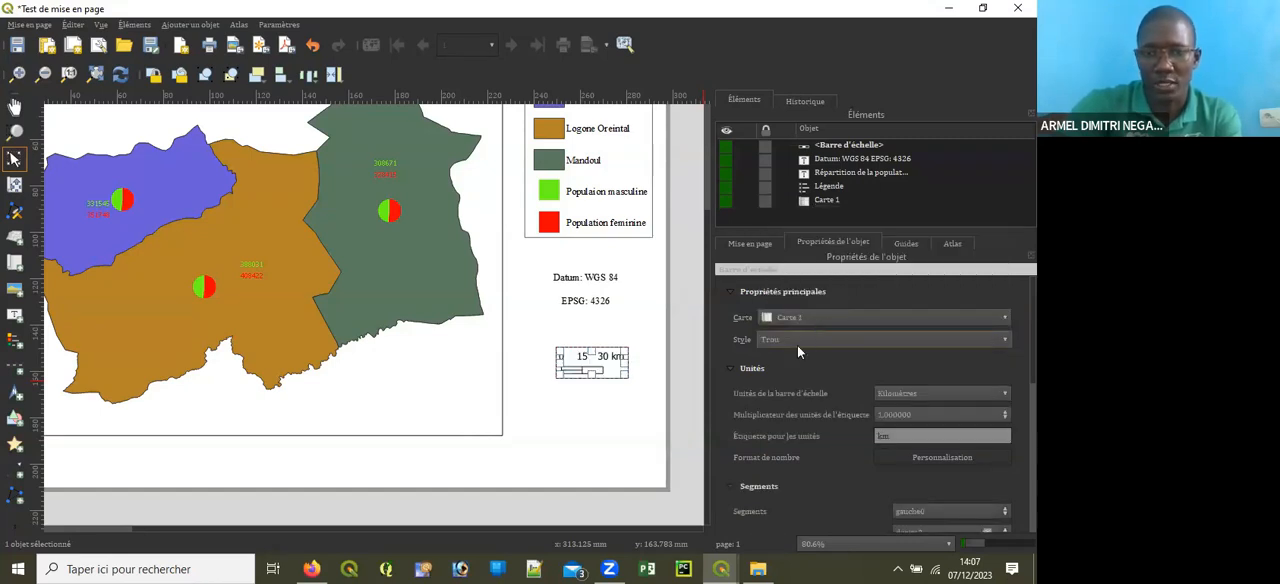
{"action": "left_click", "coordinate": [818, 339]}
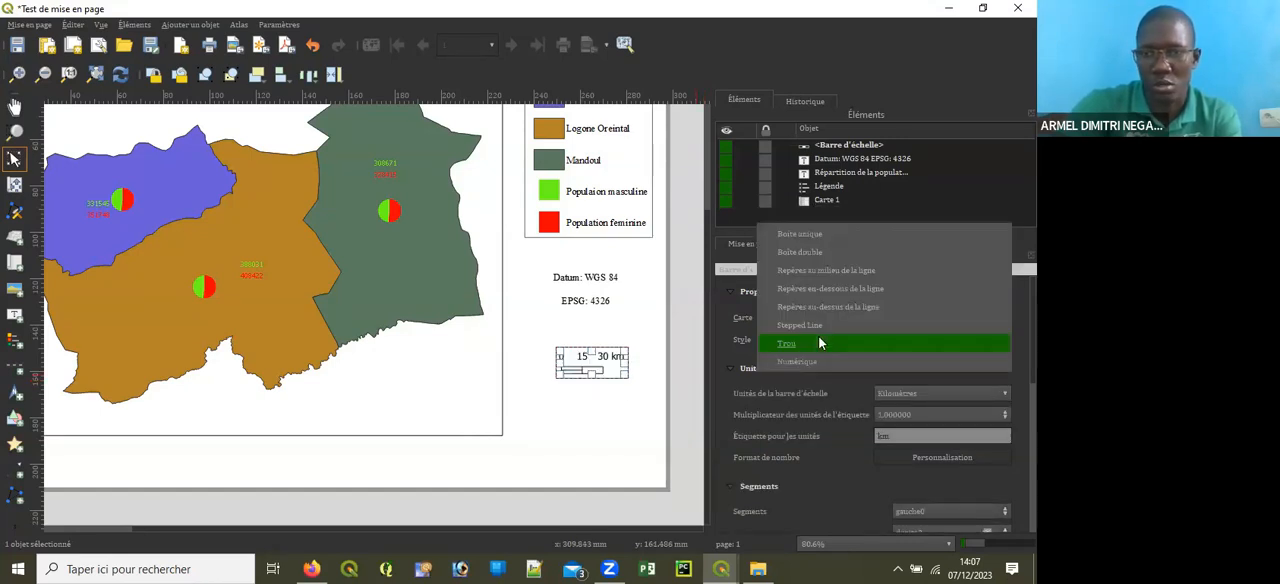
{"action": "left_click", "coordinate": [808, 252]}
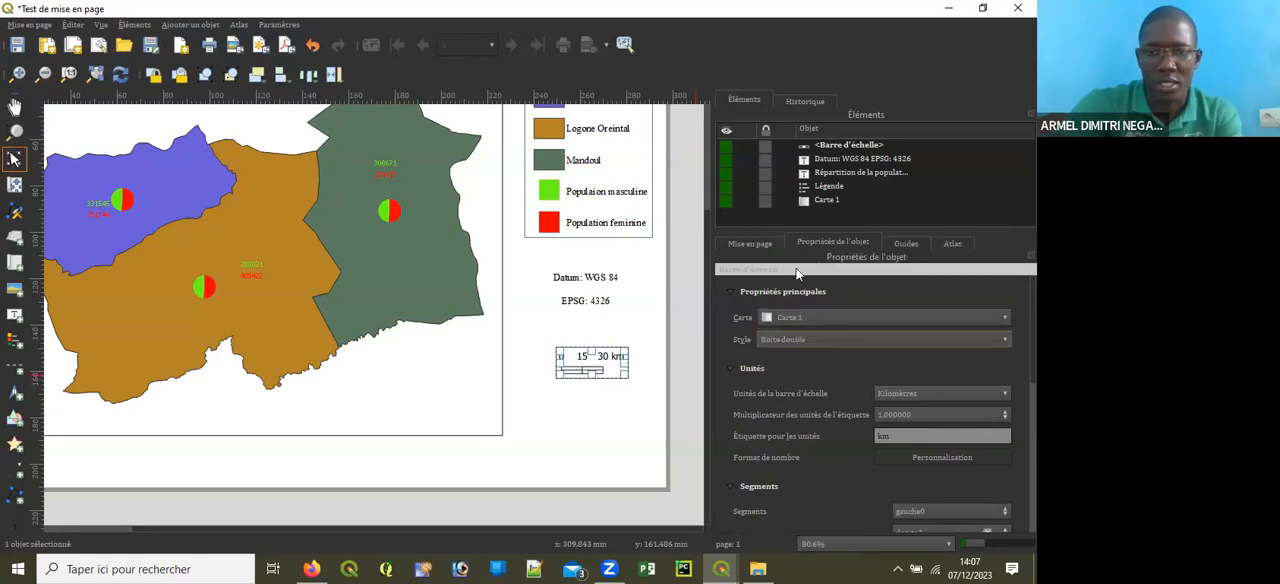
{"action": "left_click", "coordinate": [805, 335]}
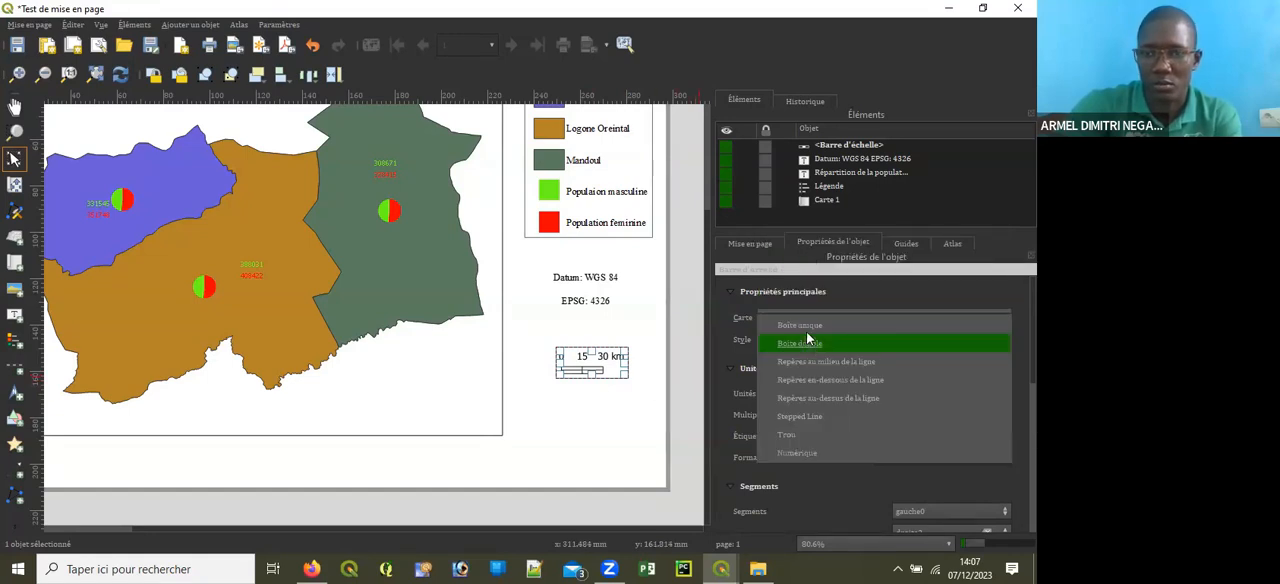
{"action": "left_click", "coordinate": [807, 326]}
{"action": "left_click", "coordinate": [628, 417]}
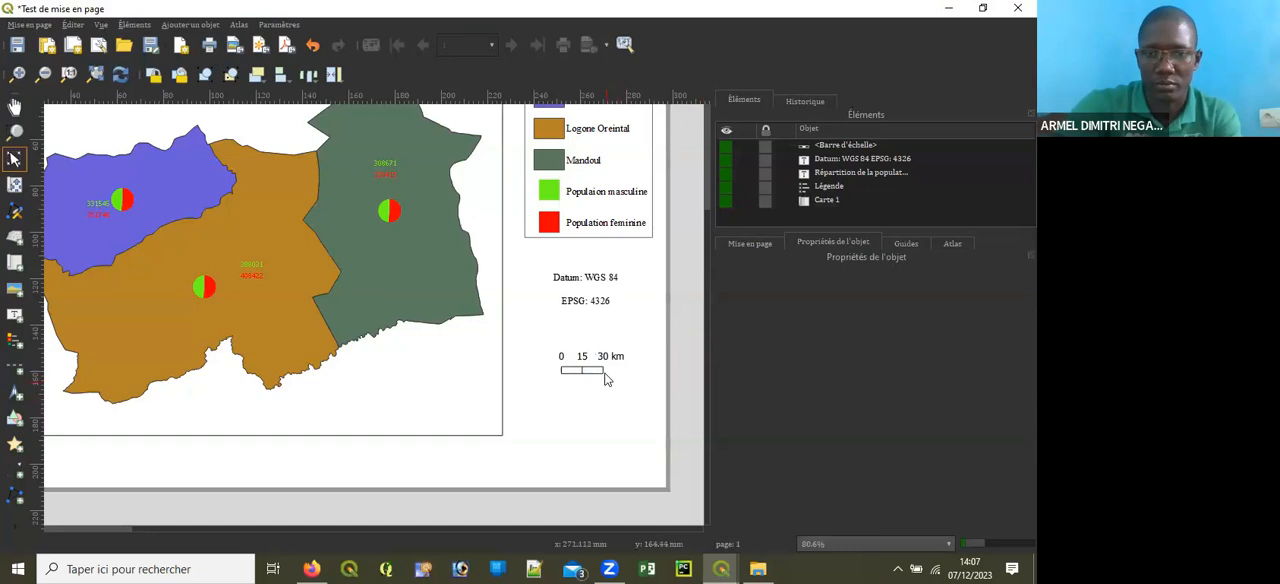
Step: Select the scale bar beneath the EPSG note and set its style to Boîte double
{"action": "left_click", "coordinate": [598, 372]}
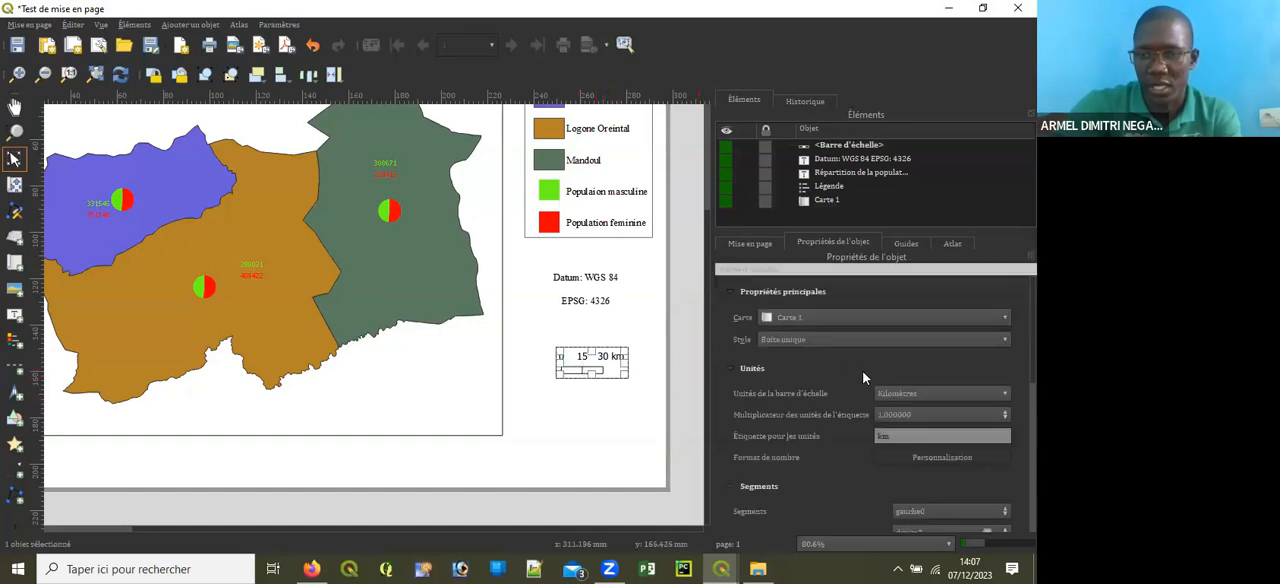
{"action": "left_click", "coordinate": [866, 341]}
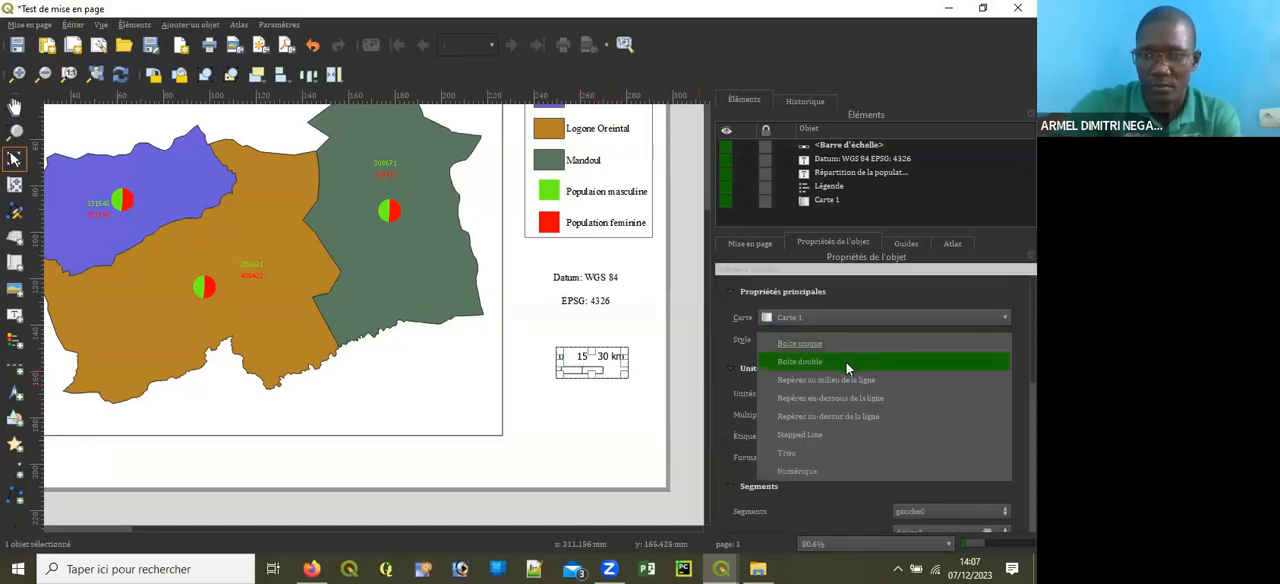
{"action": "left_click", "coordinate": [846, 364]}
Step: Open the font settings in the scale bar's Affichage properties
{"action": "scroll", "coordinate": [870, 400], "scroll_direction": "down", "scroll_amount": 4}
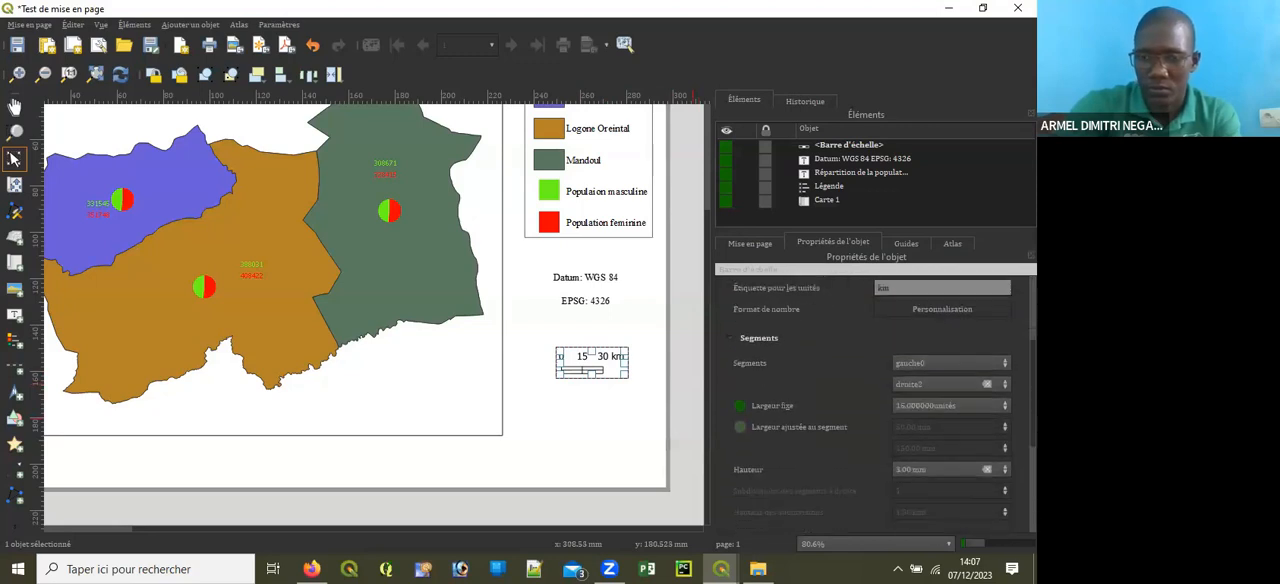
{"action": "scroll", "coordinate": [779, 432], "scroll_direction": "down", "scroll_amount": 4}
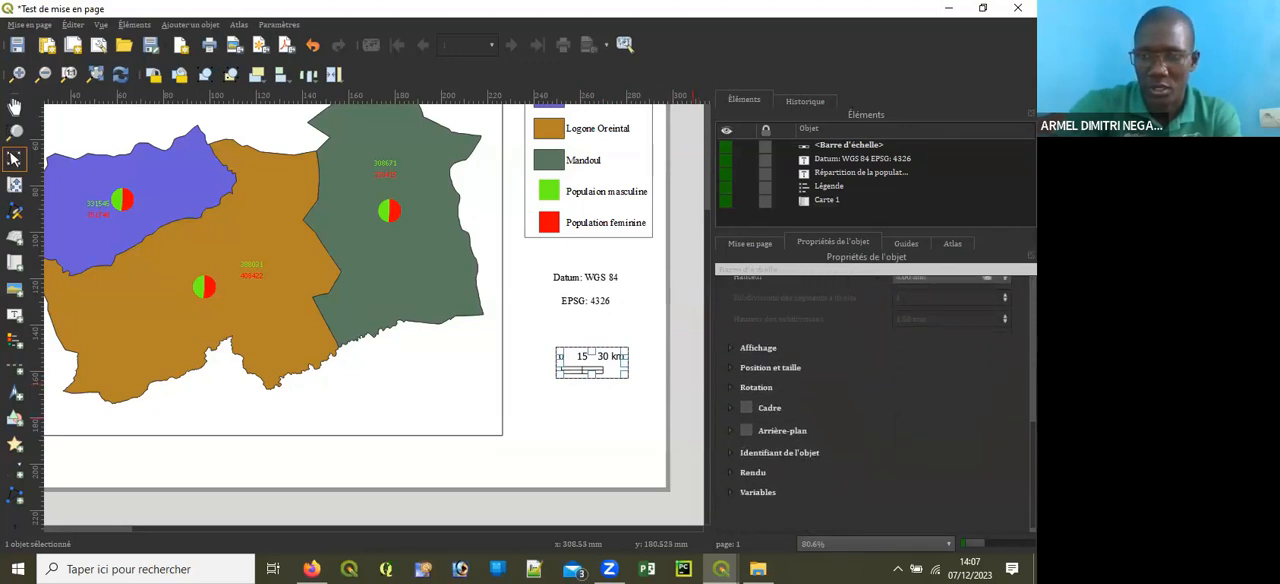
{"action": "left_click", "coordinate": [732, 347]}
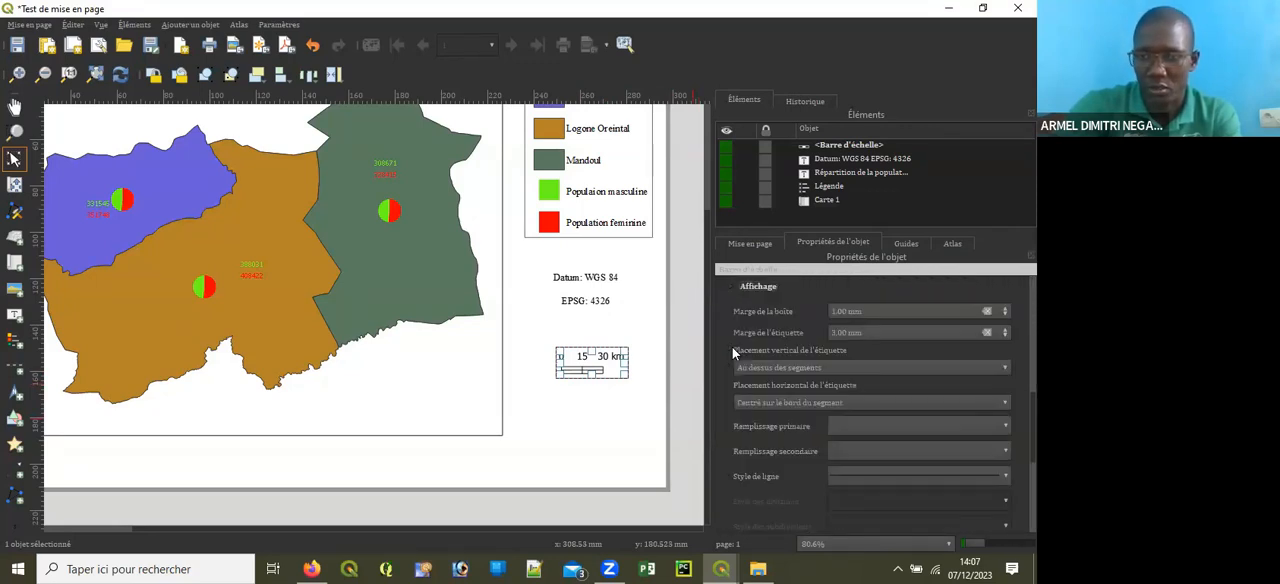
{"action": "scroll", "coordinate": [997, 406], "scroll_direction": "down", "scroll_amount": 3}
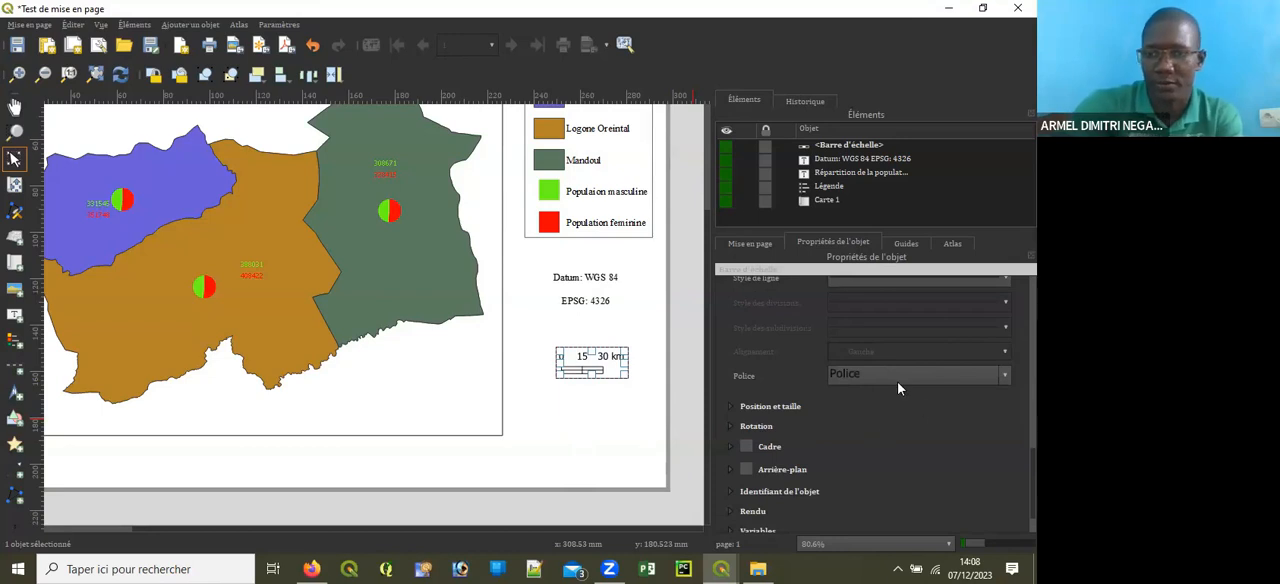
{"action": "left_click", "coordinate": [984, 376]}
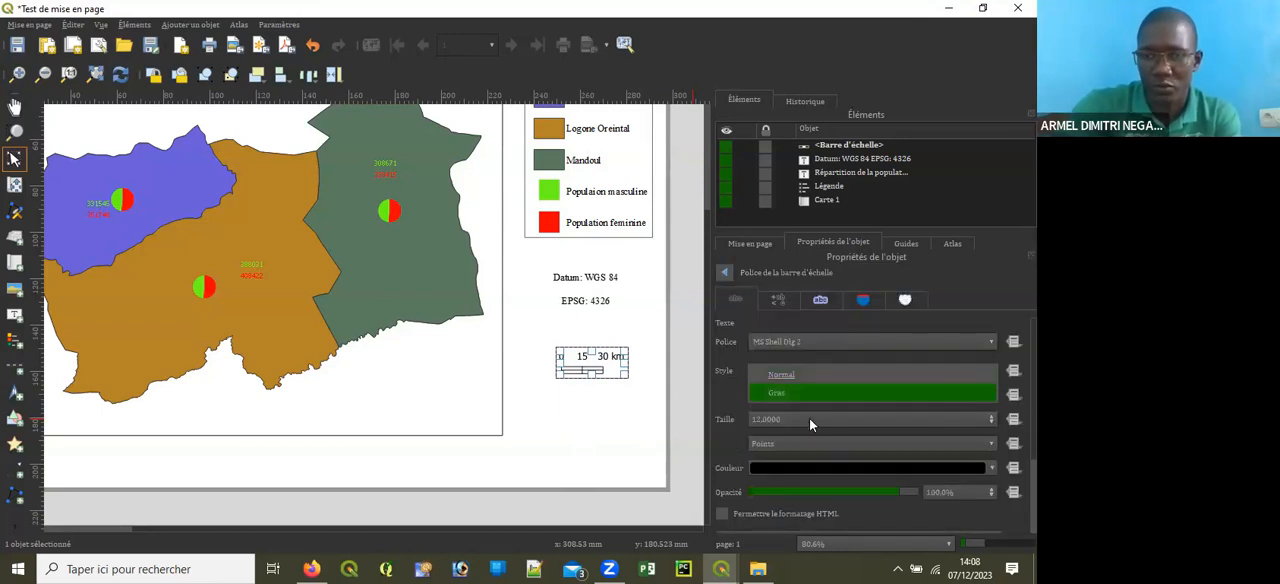
Step: Set the scale bar's text font to Times New Roman
{"action": "left_click", "coordinate": [977, 341]}
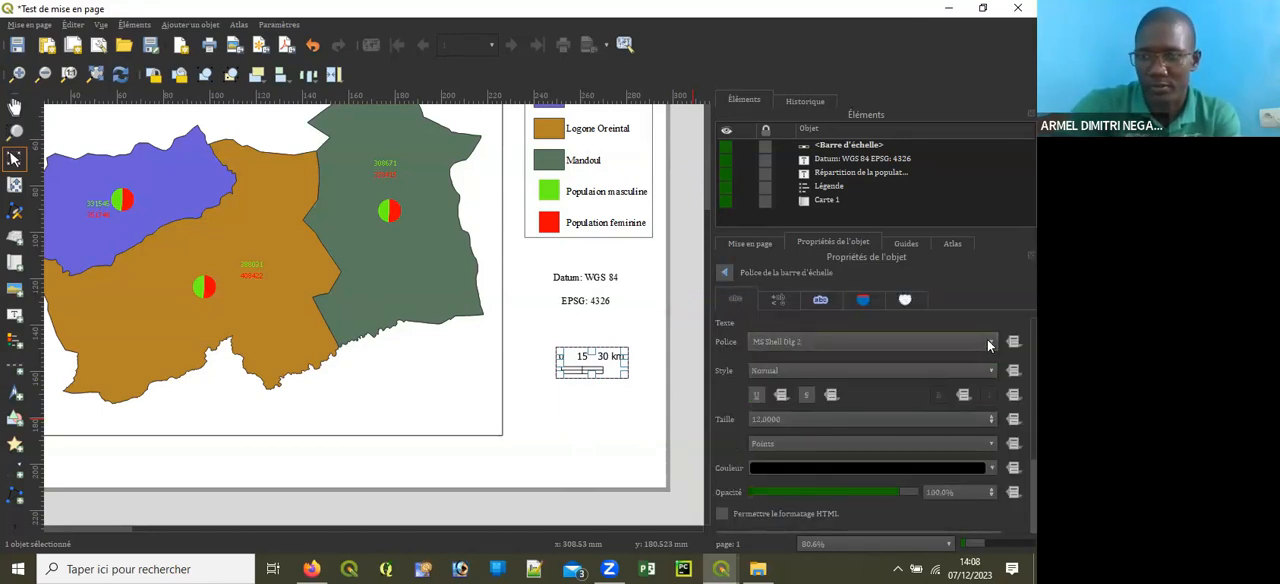
{"action": "key", "text": "BackSpace"}
{"action": "key", "text": "BackSpace"}
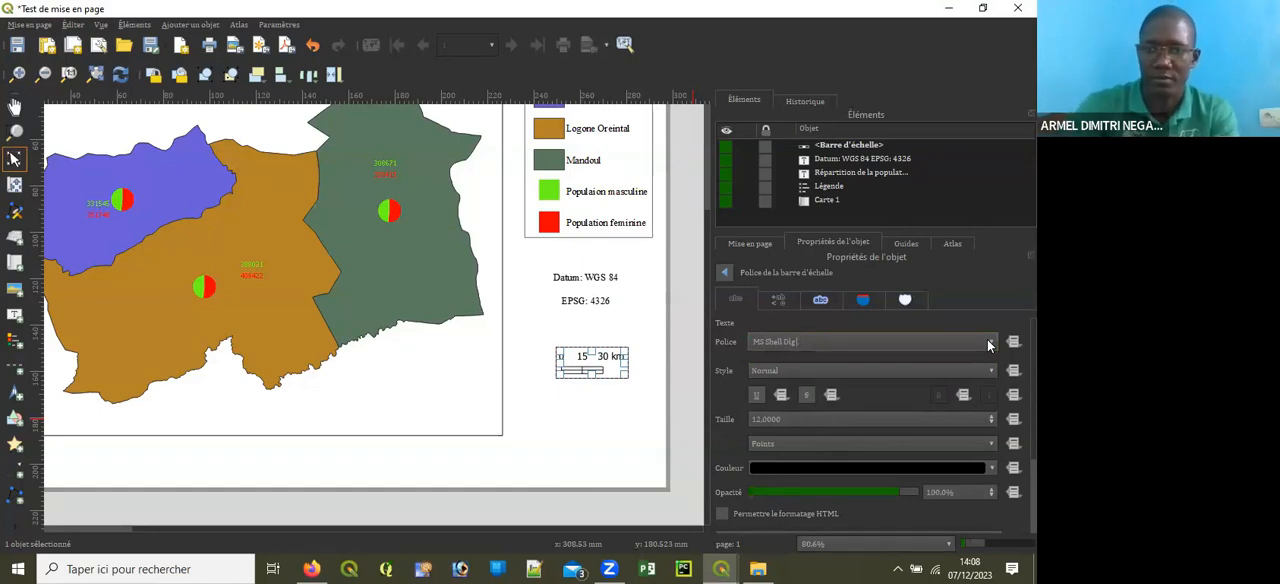
{"action": "key", "text": "BackSpace"}
{"action": "key", "text": "BackSpace"}
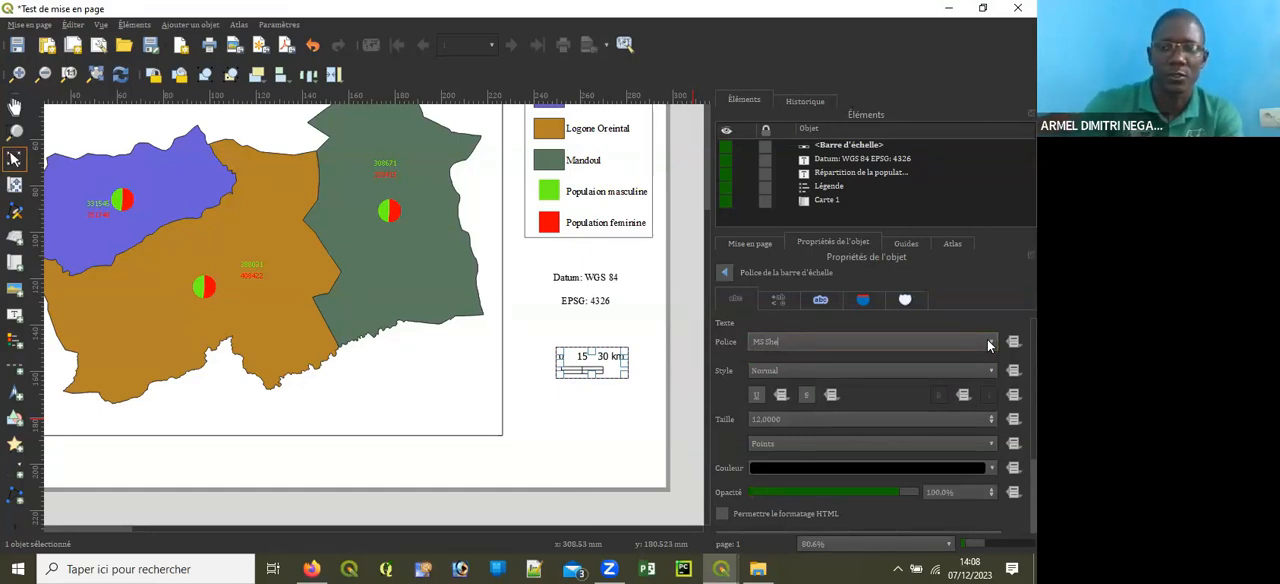
{"action": "key", "text": "BackSpace"}
{"action": "key", "text": "BackSpace"}
{"action": "key", "text": "BackSpace"}
{"action": "key", "text": "BackSpace"}
{"action": "key", "text": "BackSpace"}
{"action": "type", "text": "T"}
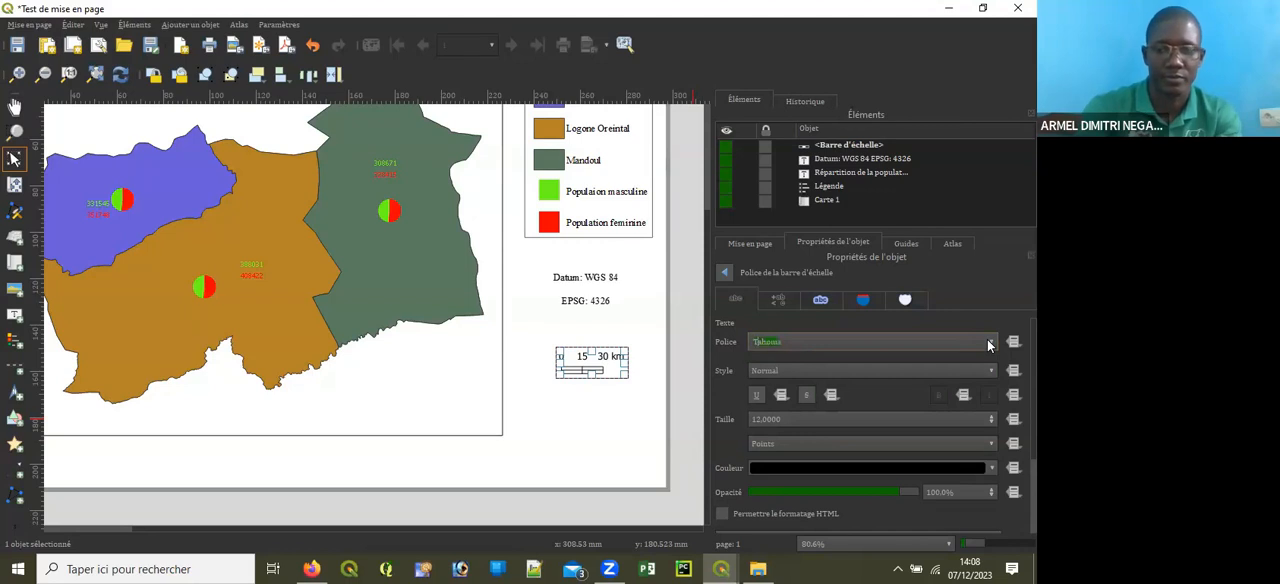
{"action": "type", "text": "ime"}
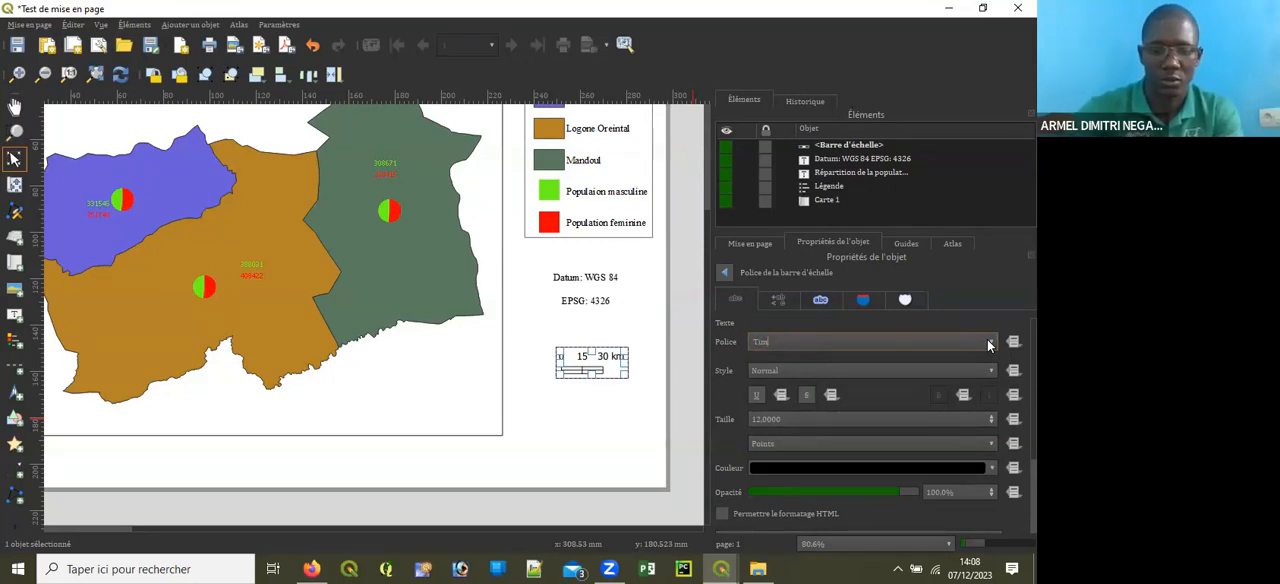
{"action": "type", "text": "s New Roman"}
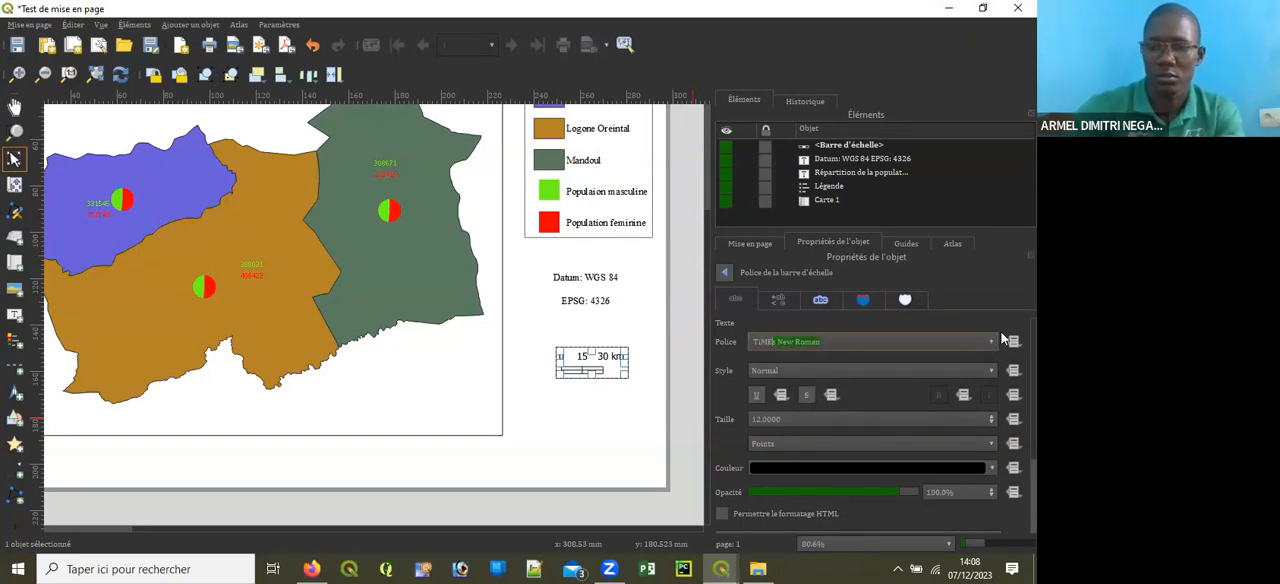
{"action": "key", "text": "Return"}
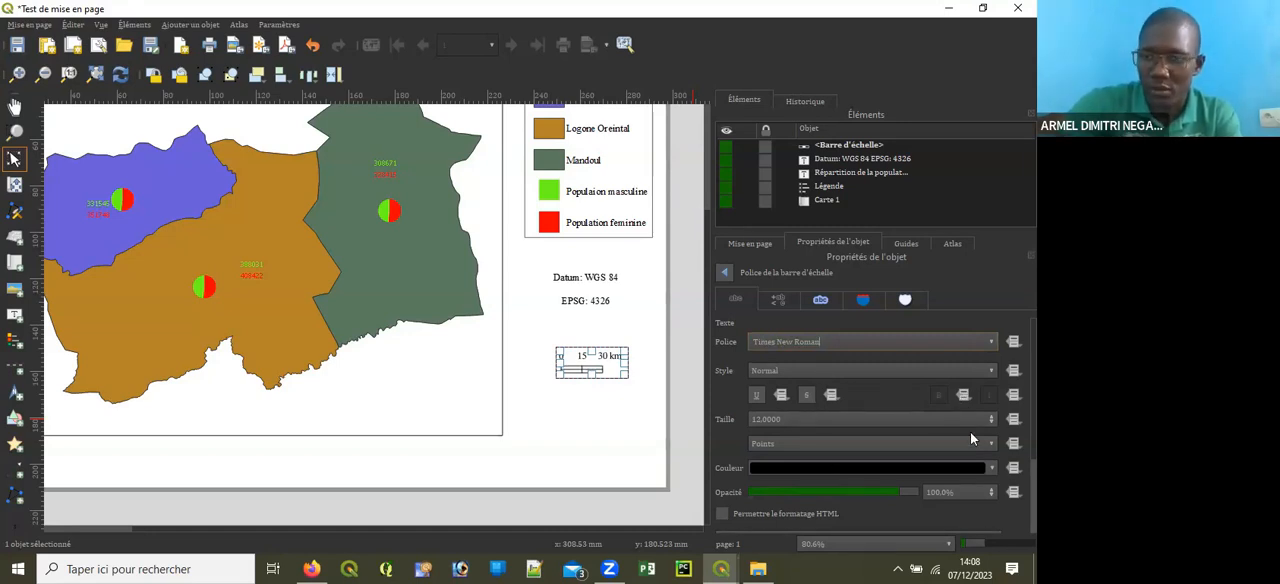
Step: Set the scale bar's text style to Gras, return to its main properties and deselect the item
{"action": "left_click", "coordinate": [788, 374]}
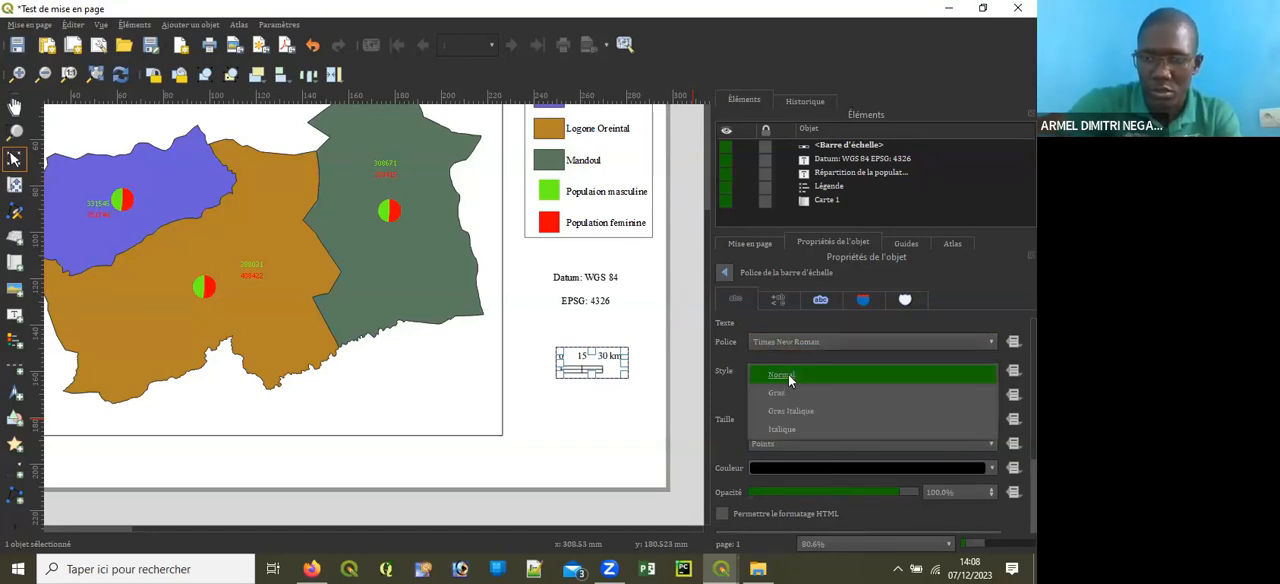
{"action": "left_click", "coordinate": [790, 392]}
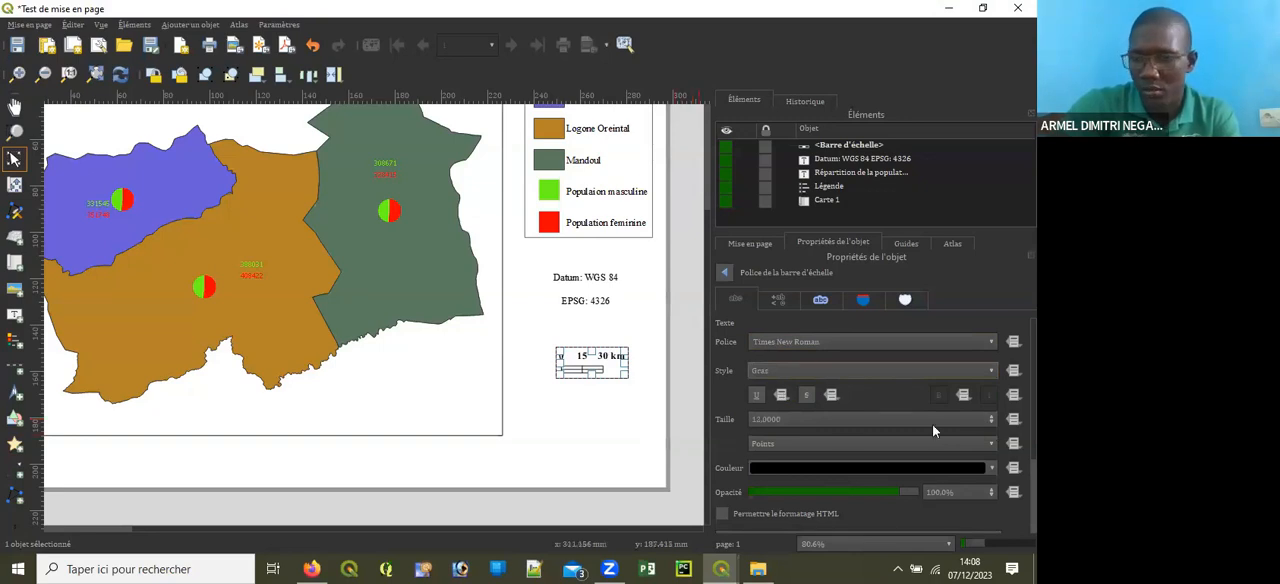
{"action": "scroll", "coordinate": [870, 420], "scroll_direction": "down", "scroll_amount": 3}
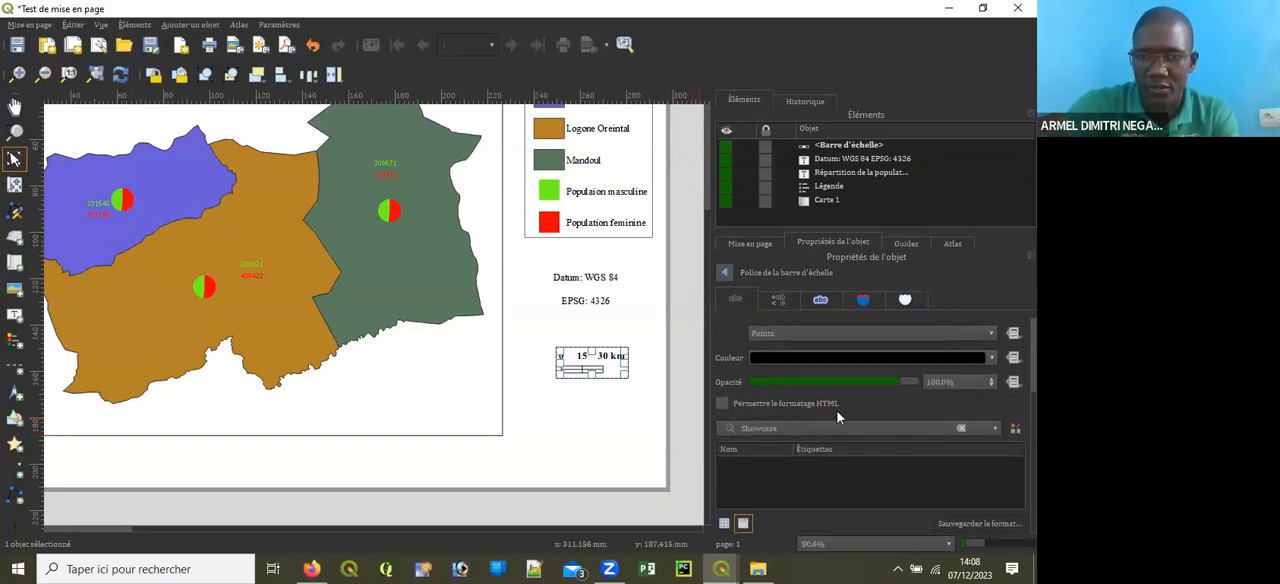
{"action": "left_click", "coordinate": [724, 274]}
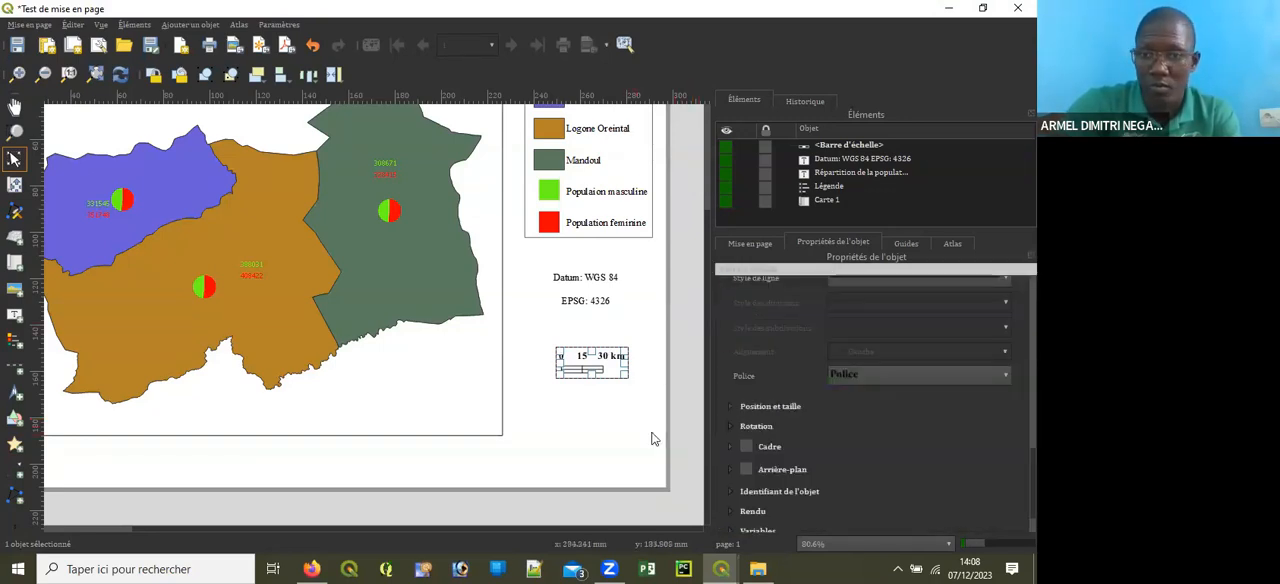
{"action": "left_click", "coordinate": [585, 421]}
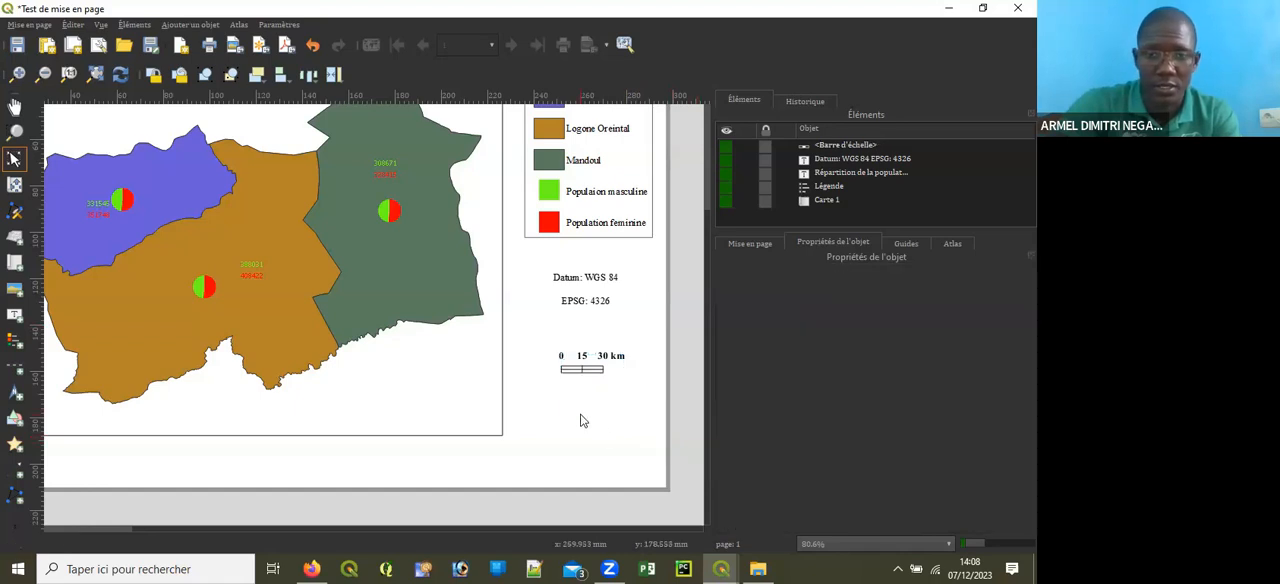
{"action": "key", "text": "ctrl+0"}
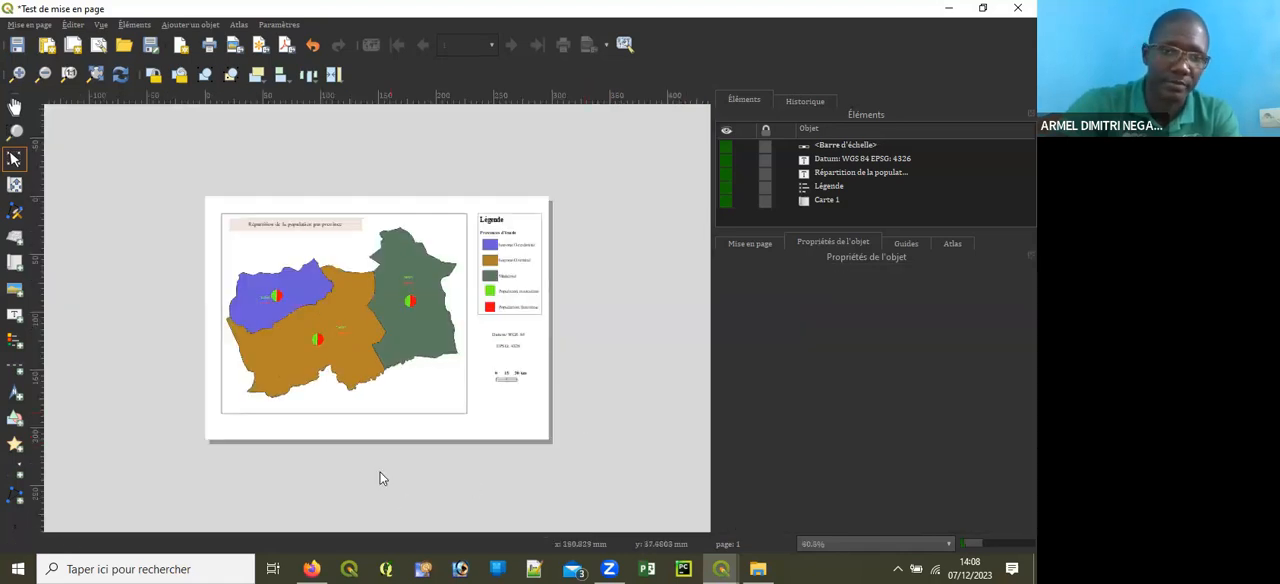
{"action": "scroll", "coordinate": [331, 438], "scroll_direction": "up", "scroll_amount": 1}
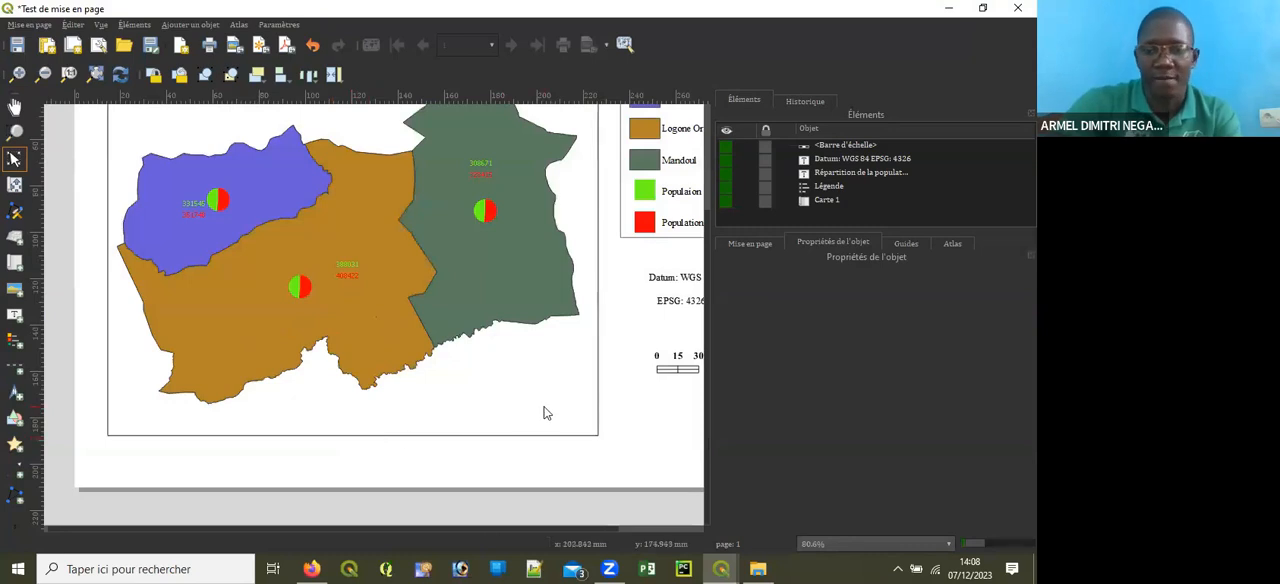
{"action": "scroll", "coordinate": [543, 409], "scroll_direction": "down", "scroll_amount": 2}
{"action": "scroll", "coordinate": [322, 436], "scroll_direction": "up", "scroll_amount": 2}
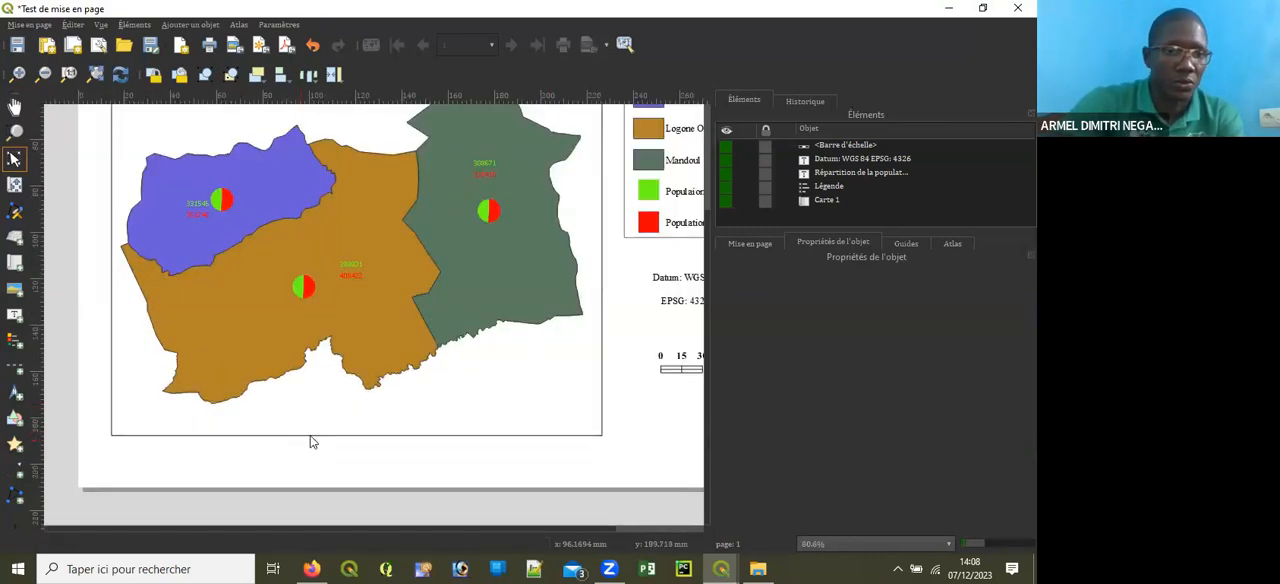
{"action": "scroll", "coordinate": [369, 385], "scroll_direction": "down", "scroll_amount": 2}
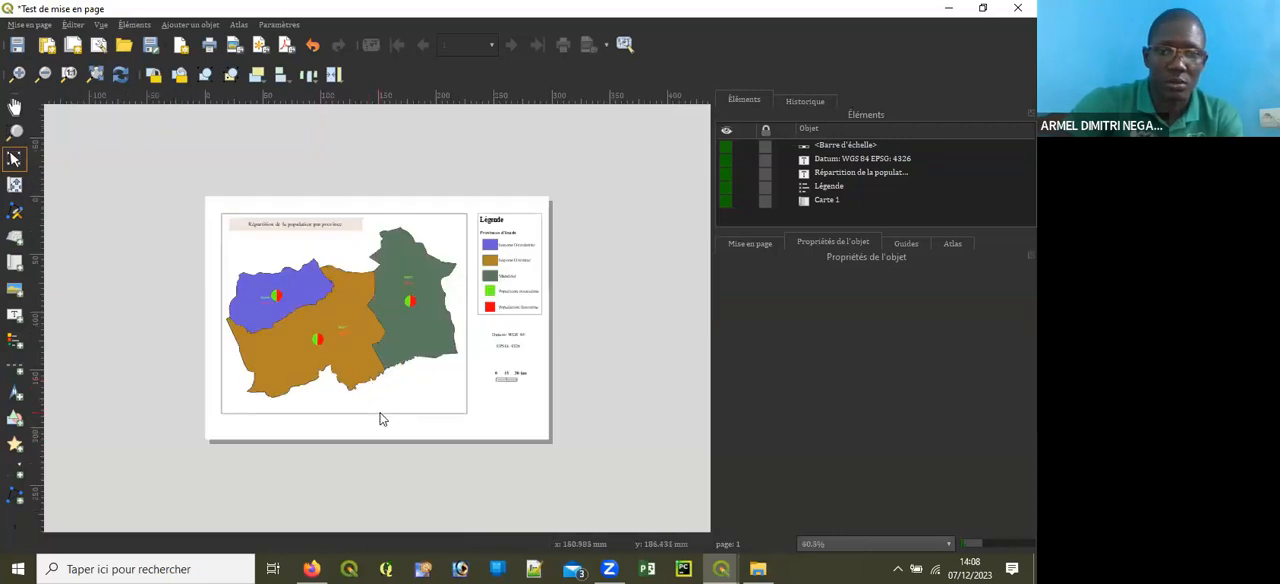
{"action": "scroll", "coordinate": [380, 418], "scroll_direction": "up", "scroll_amount": 2}
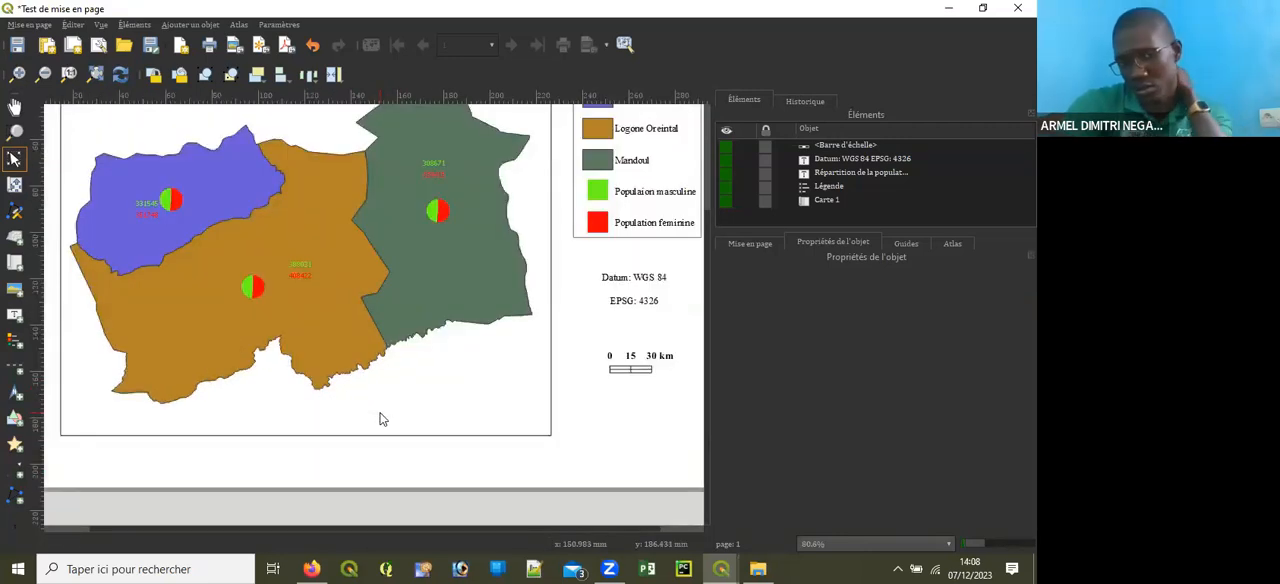
Step: Add a north arrow inside the map frame's upper-right corner, beside the legend
{"action": "left_click", "coordinate": [16, 395]}
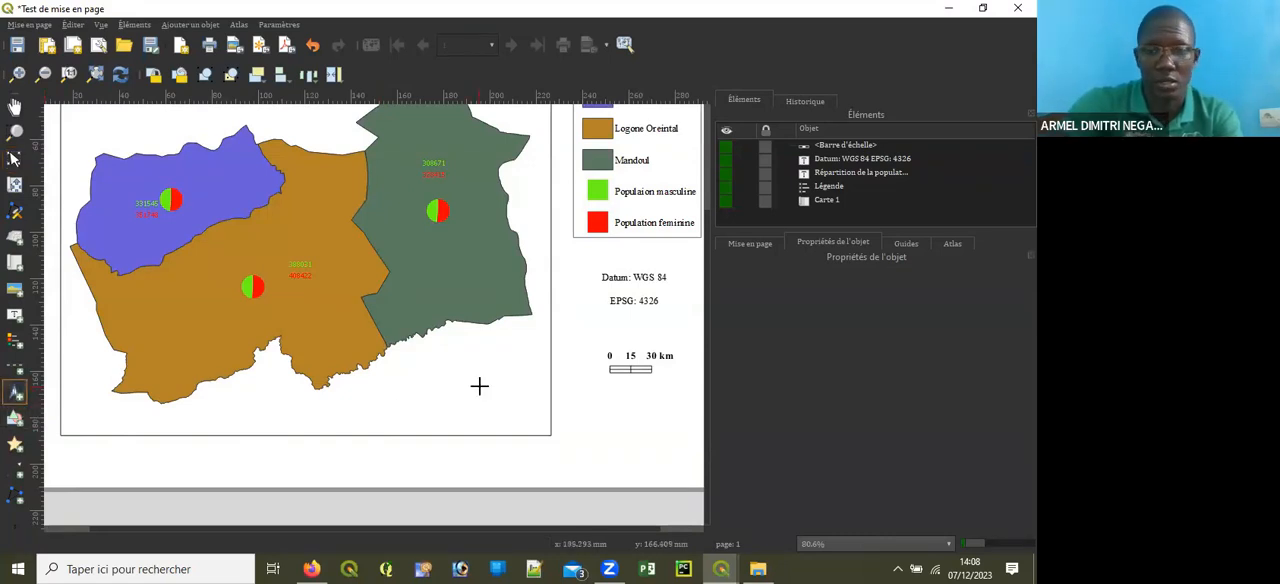
{"action": "scroll", "coordinate": [477, 385], "scroll_direction": "down", "scroll_amount": 2}
{"action": "scroll", "coordinate": [477, 385], "scroll_direction": "up", "scroll_amount": 3}
{"action": "scroll", "coordinate": [477, 385], "scroll_direction": "down", "scroll_amount": 3}
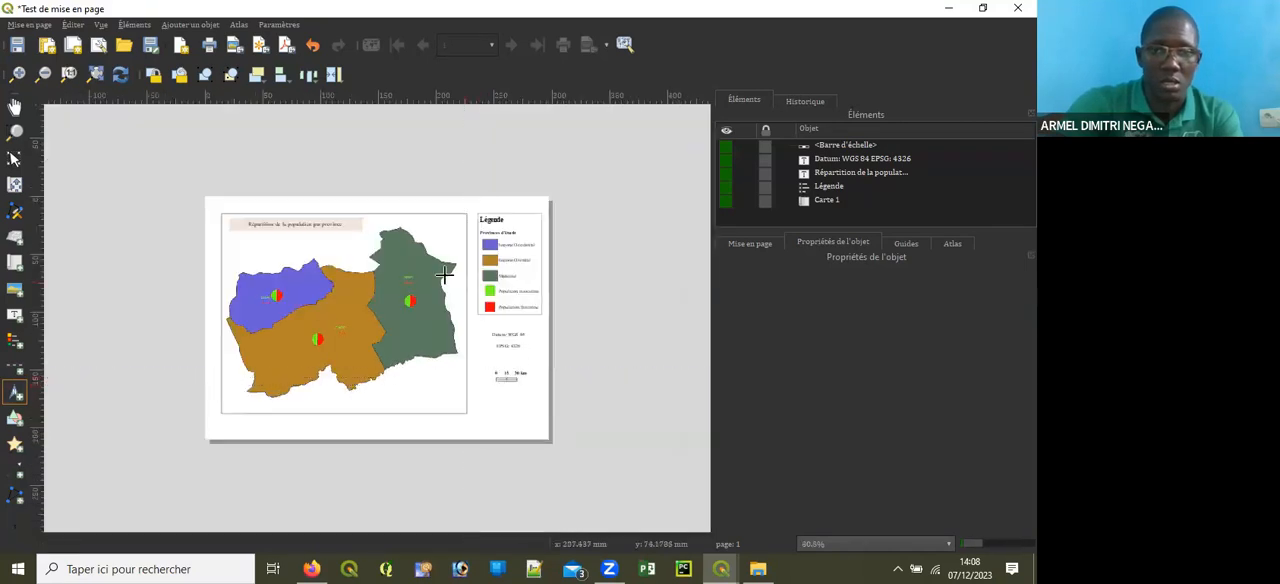
{"action": "scroll", "coordinate": [450, 265], "scroll_direction": "up", "scroll_amount": 2}
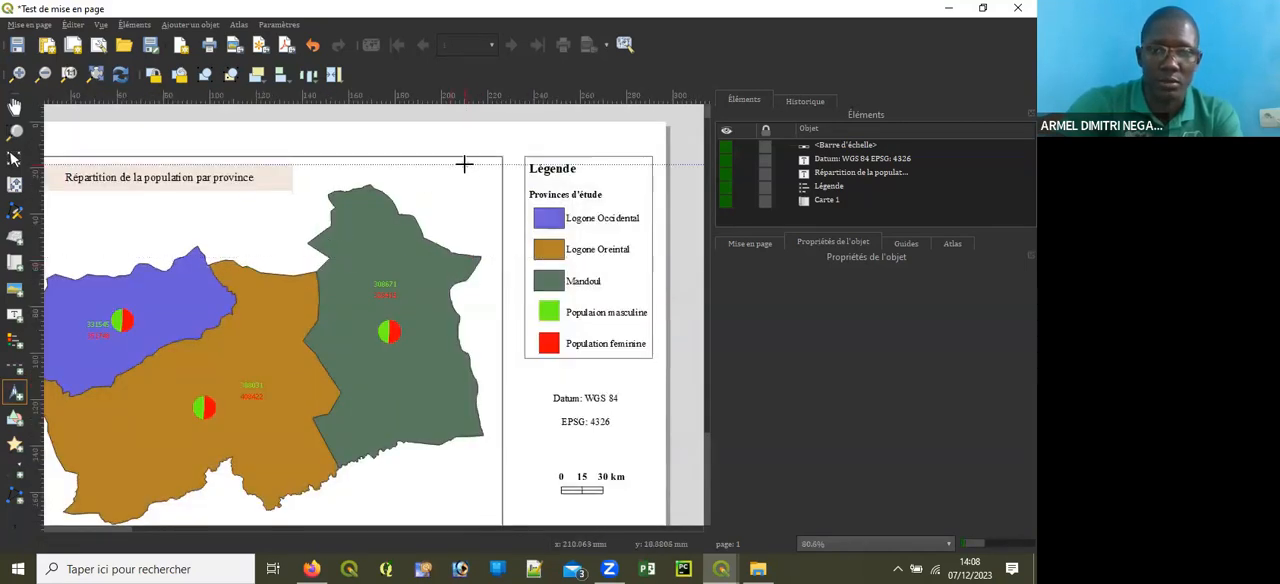
{"action": "left_click_drag", "start_coordinate": [455, 164], "coordinate": [498, 209]}
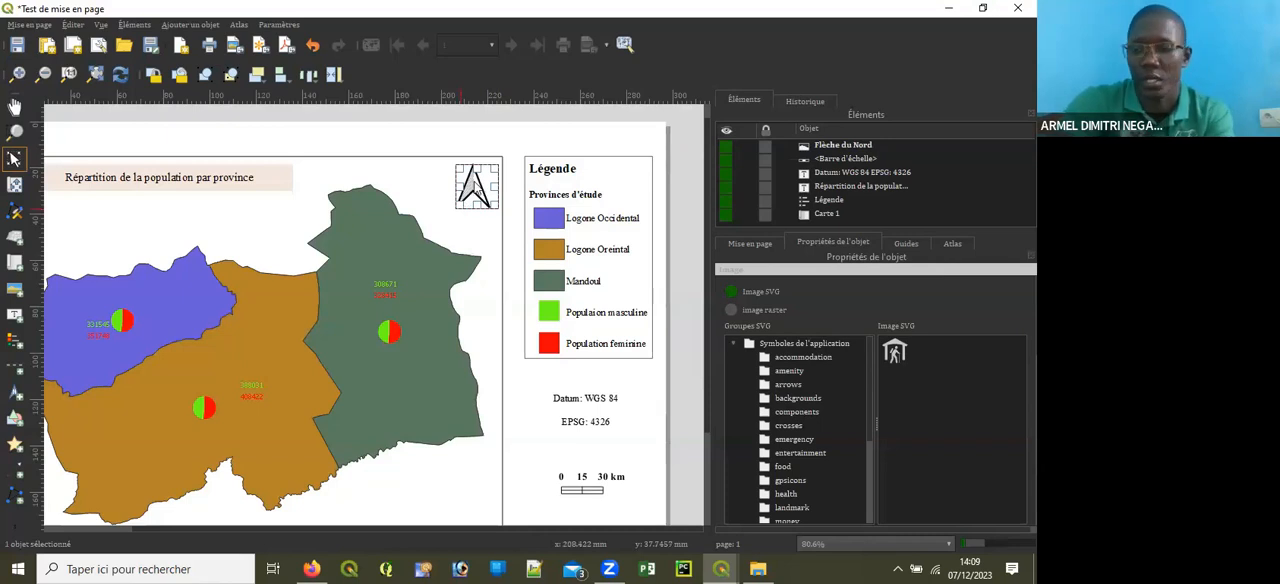
Step: Nudge the north arrow slightly down and left, away from the map frame's edges
{"action": "key", "text": "Down"}
{"action": "key", "text": "Down"}
{"action": "key", "text": "Down"}
{"action": "key", "text": "Left"}
{"action": "key", "text": "Left"}
{"action": "key", "text": "Left"}
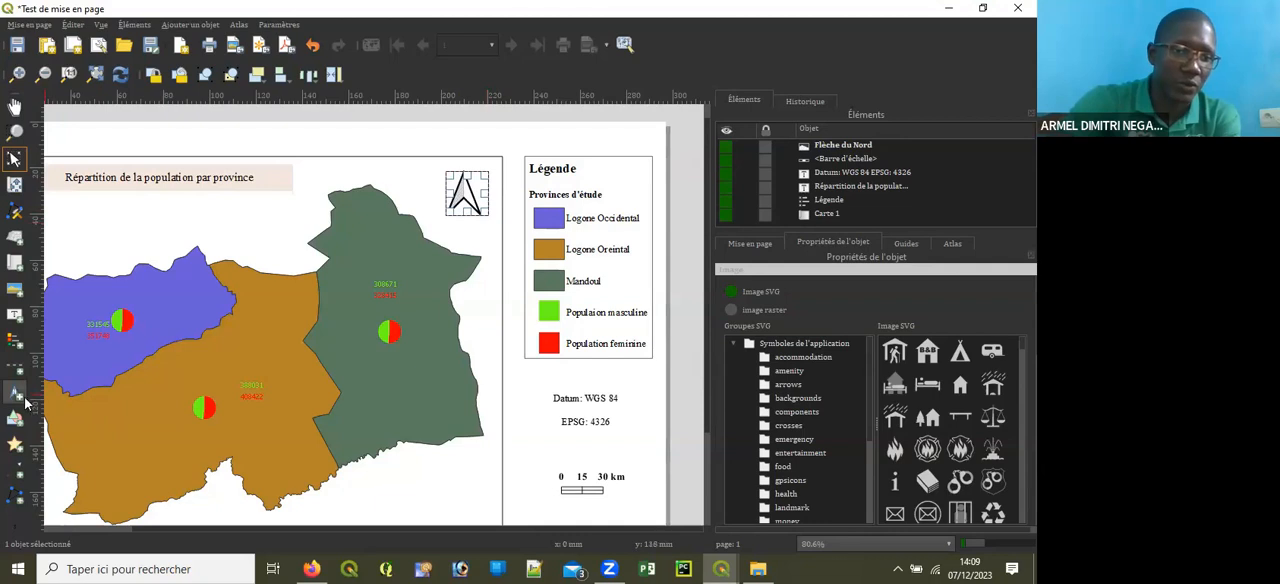
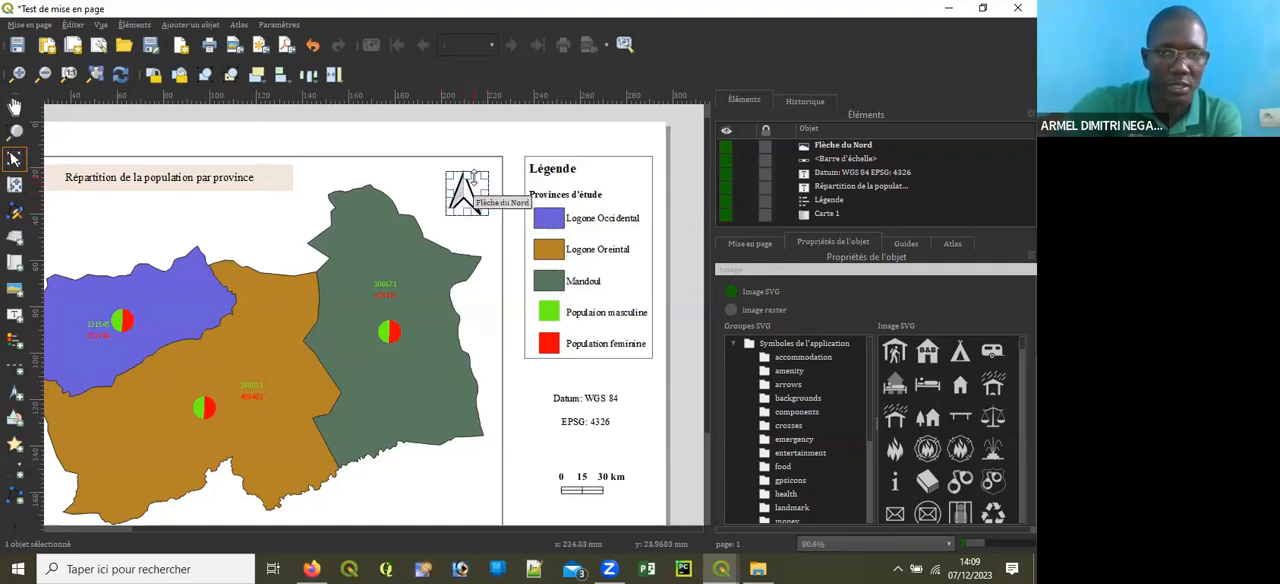
Step: Add a new grid to the main map and open the grid's properties for editing
{"action": "scroll", "coordinate": [704, 300], "scroll_direction": "down", "scroll_amount": 3}
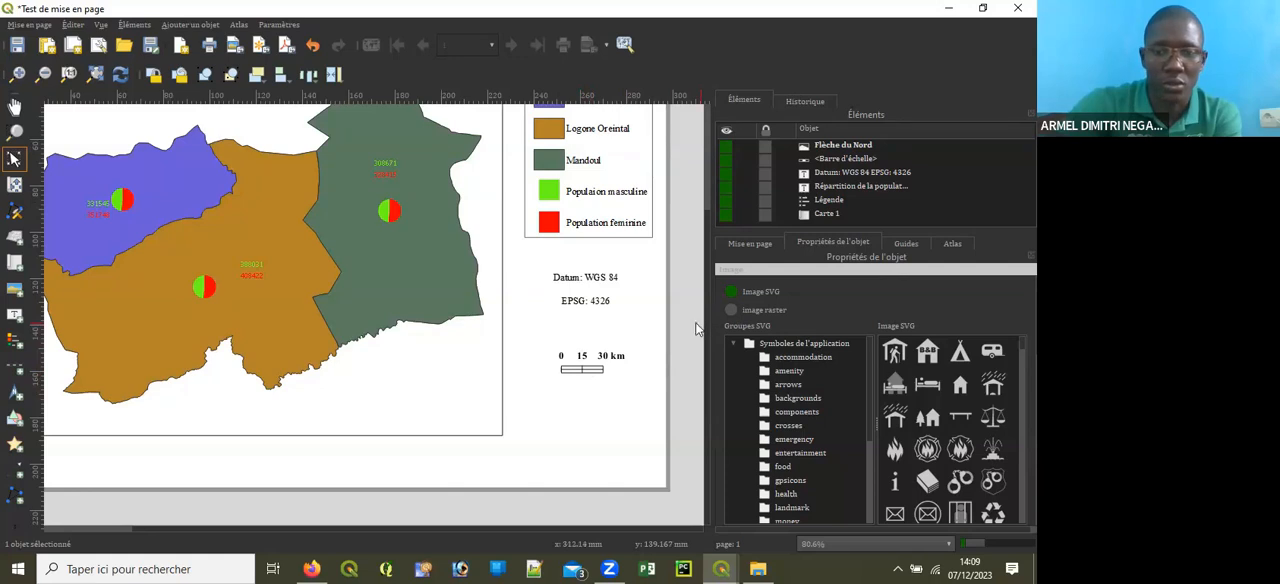
{"action": "left_click", "coordinate": [536, 452]}
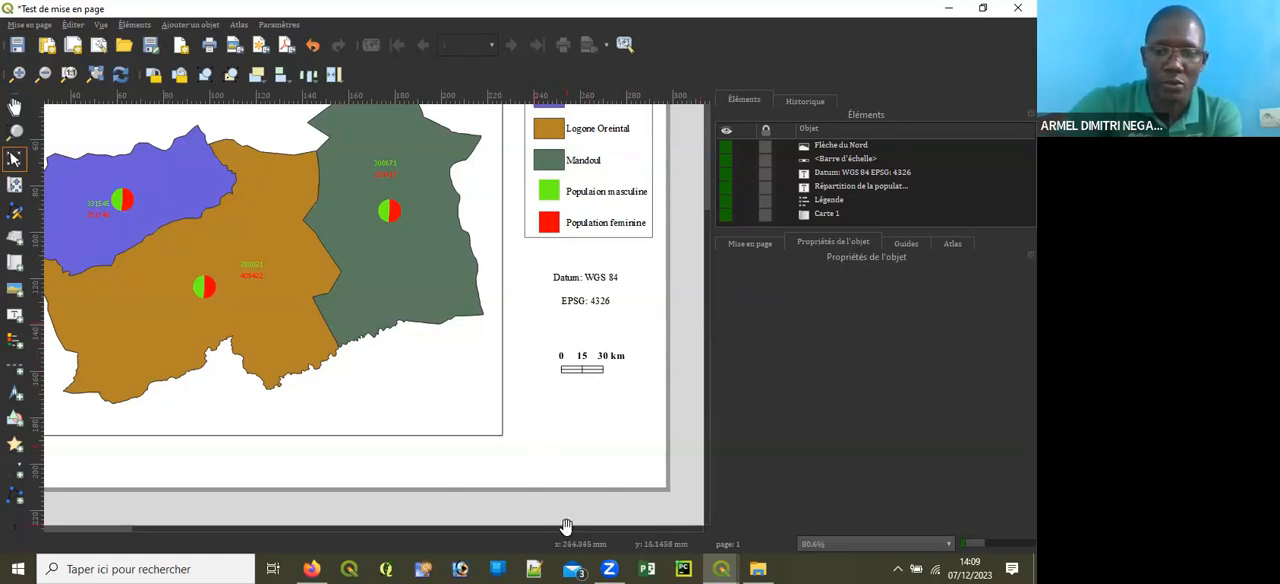
{"action": "left_click", "coordinate": [443, 434]}
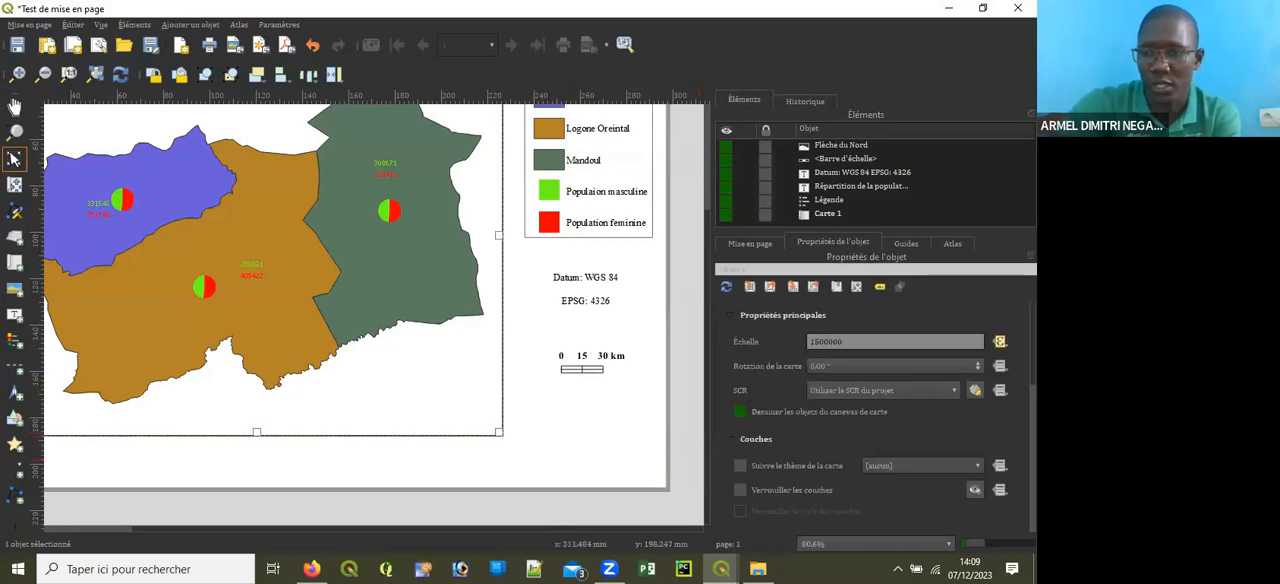
{"action": "scroll", "coordinate": [880, 415], "scroll_direction": "down", "scroll_amount": 5}
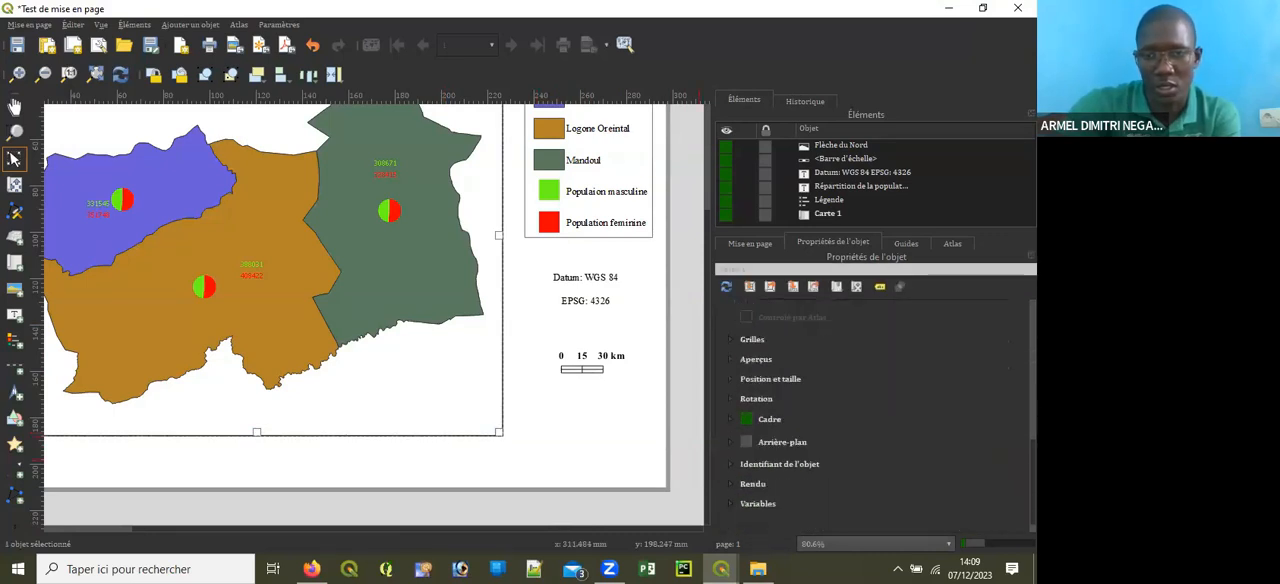
{"action": "left_click", "coordinate": [729, 341]}
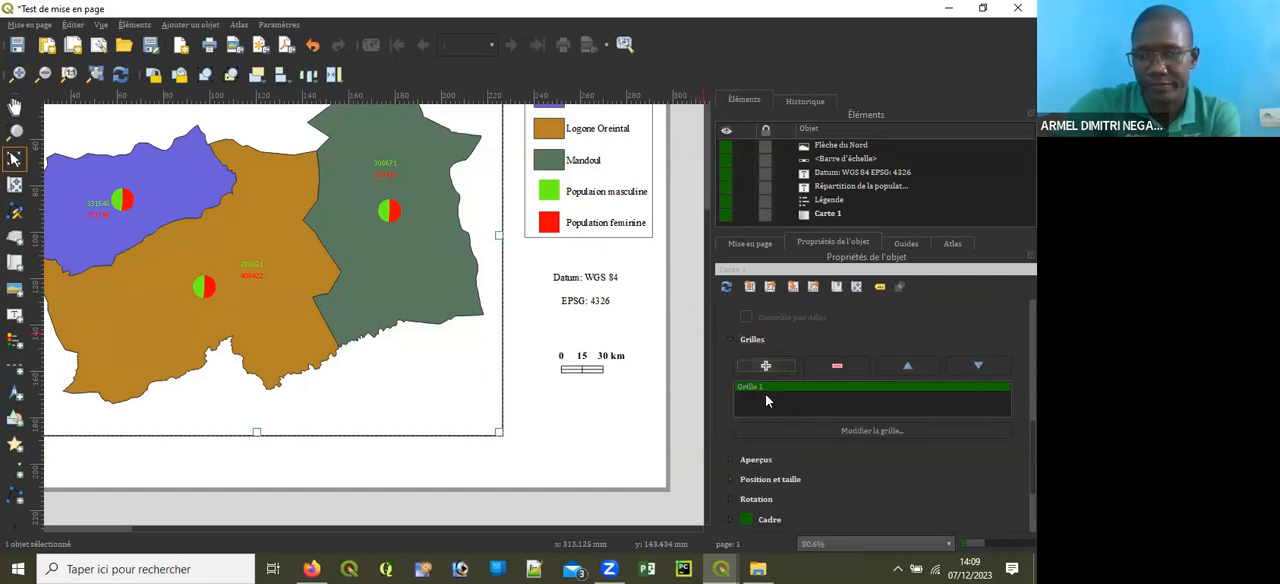
{"action": "left_click", "coordinate": [858, 427]}
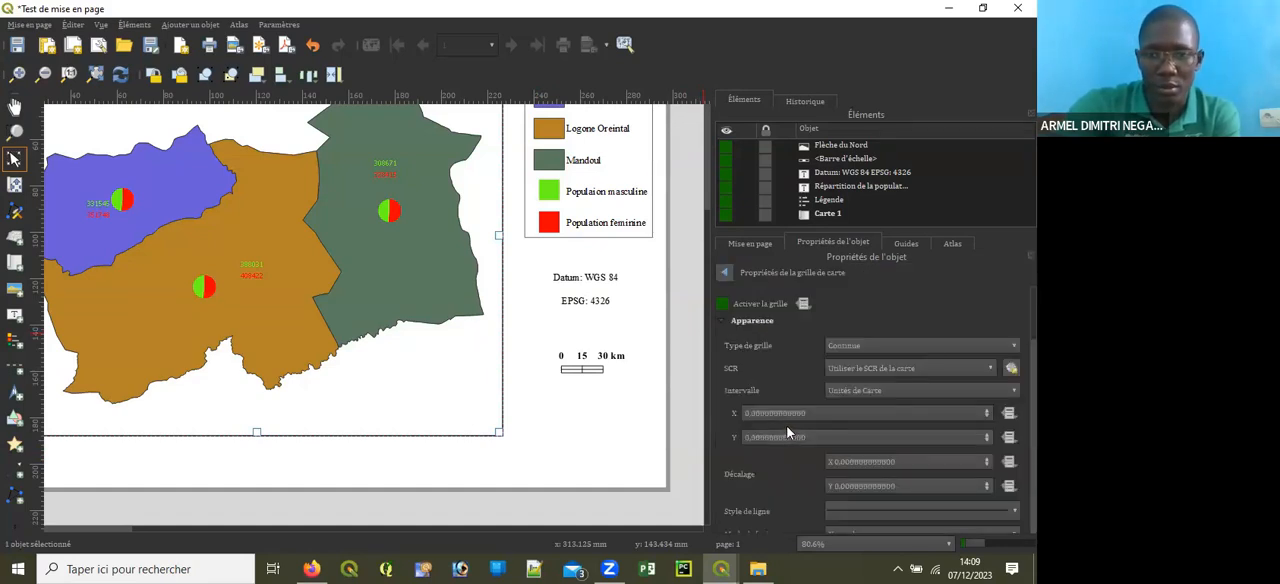
Step: Set the grid's CRS to the project's EPSG:4326 - WGS 84 and its X and Y intervals to 0.5 map units
{"action": "left_click", "coordinate": [916, 369]}
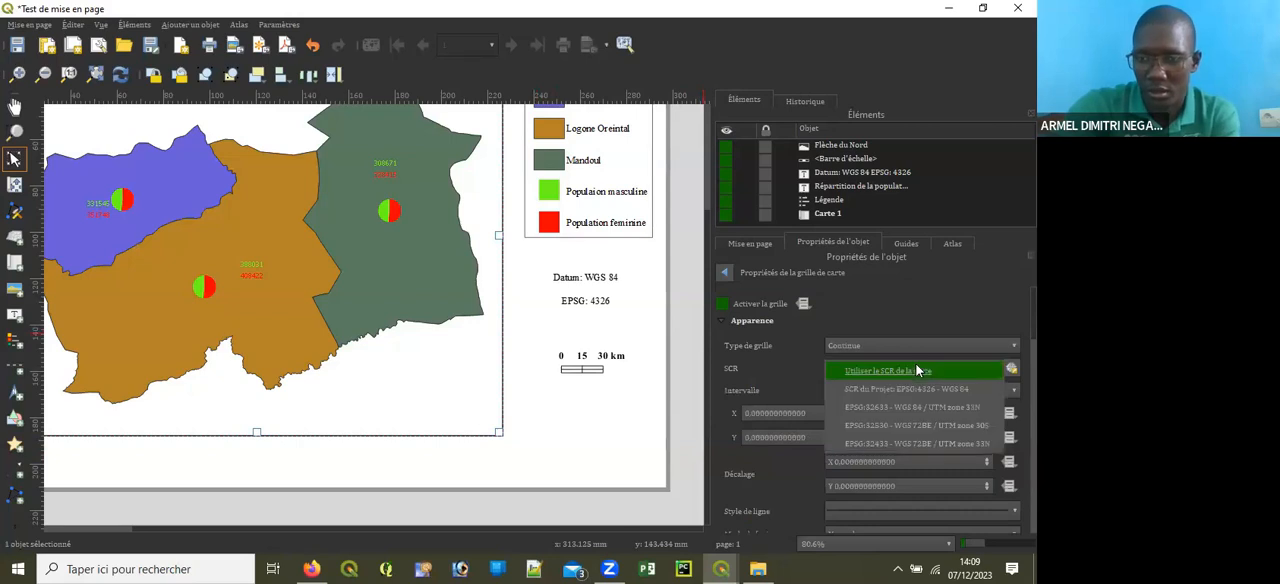
{"action": "left_click", "coordinate": [914, 388]}
{"action": "left_click", "coordinate": [755, 415]}
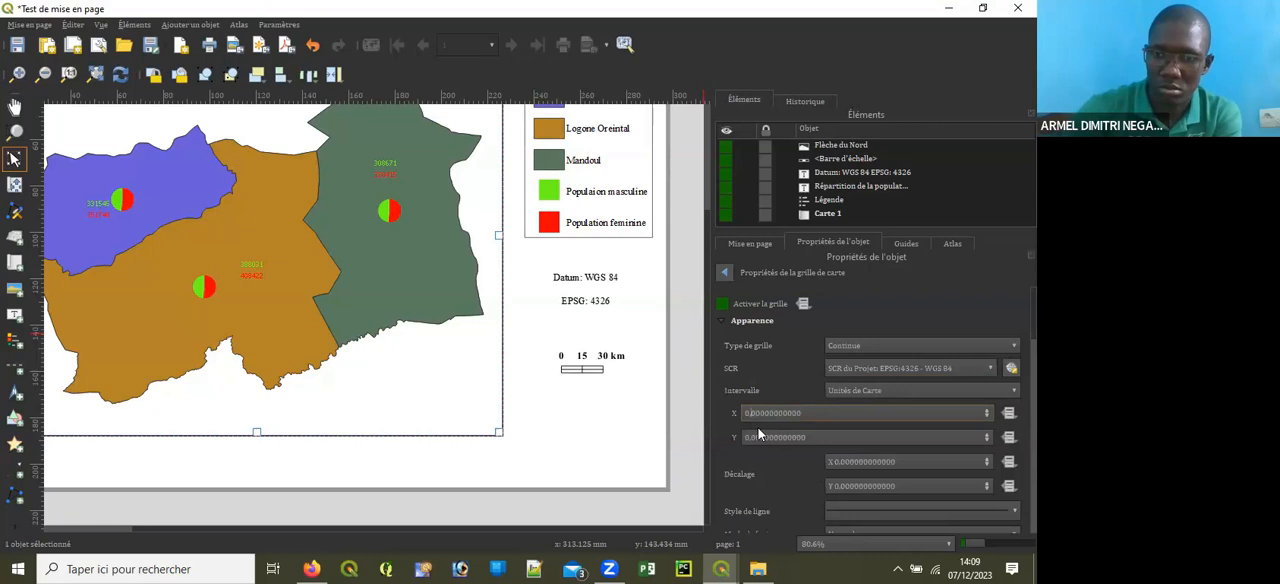
{"action": "type", "text": "5"}
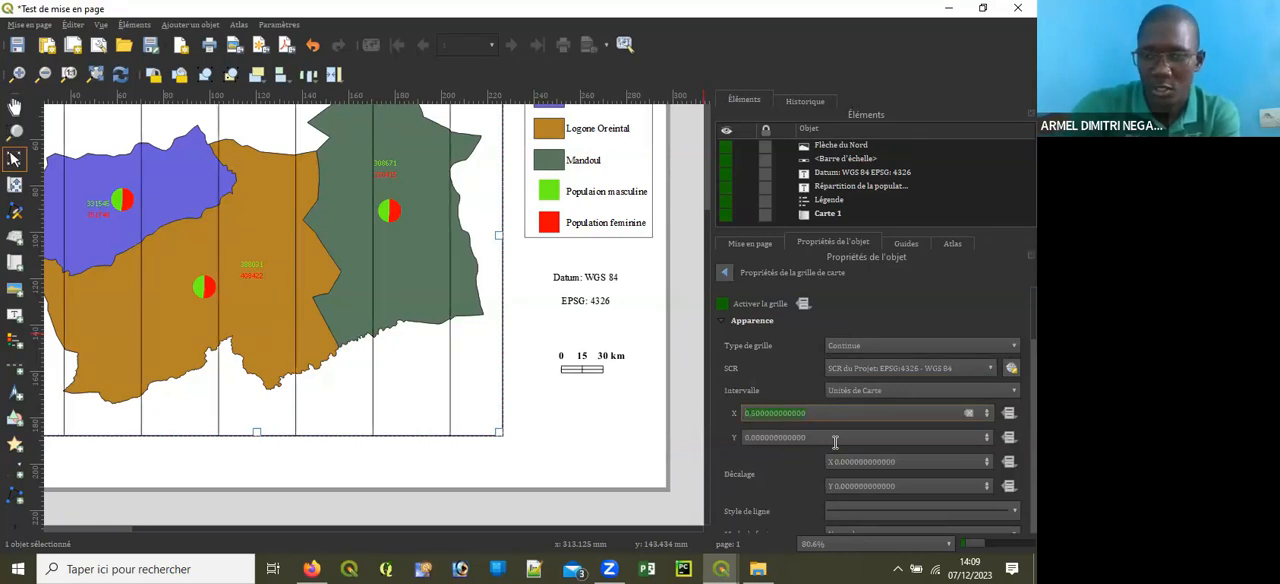
{"action": "left_click", "coordinate": [758, 437]}
{"action": "type", "text": "5"}
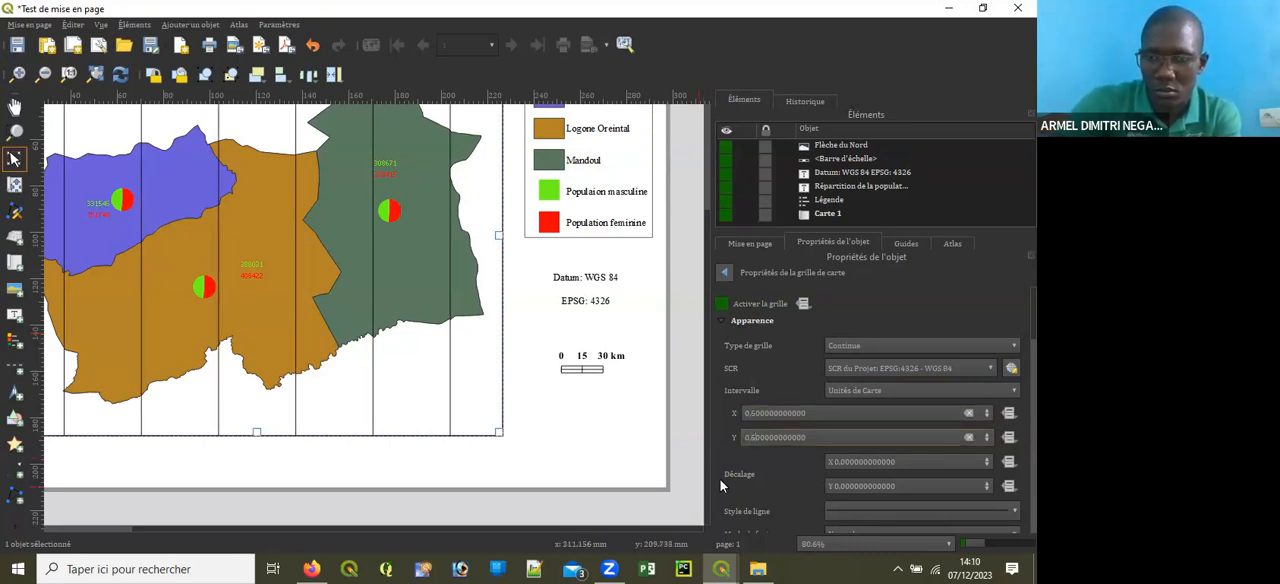
{"action": "key", "text": "Return"}
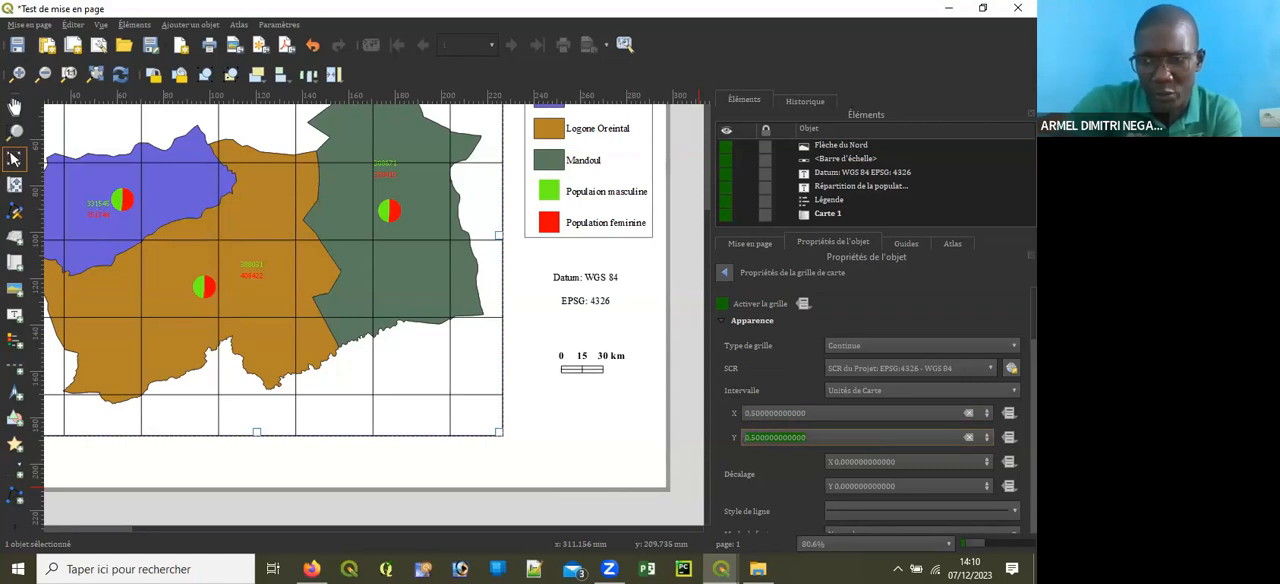
Step: Change the grid type to Cadre et coordonnées uniquement so no grid lines cross the map
{"action": "scroll", "coordinate": [922, 490], "scroll_direction": "down", "scroll_amount": 3}
{"action": "scroll", "coordinate": [922, 490], "scroll_direction": "up", "scroll_amount": 3}
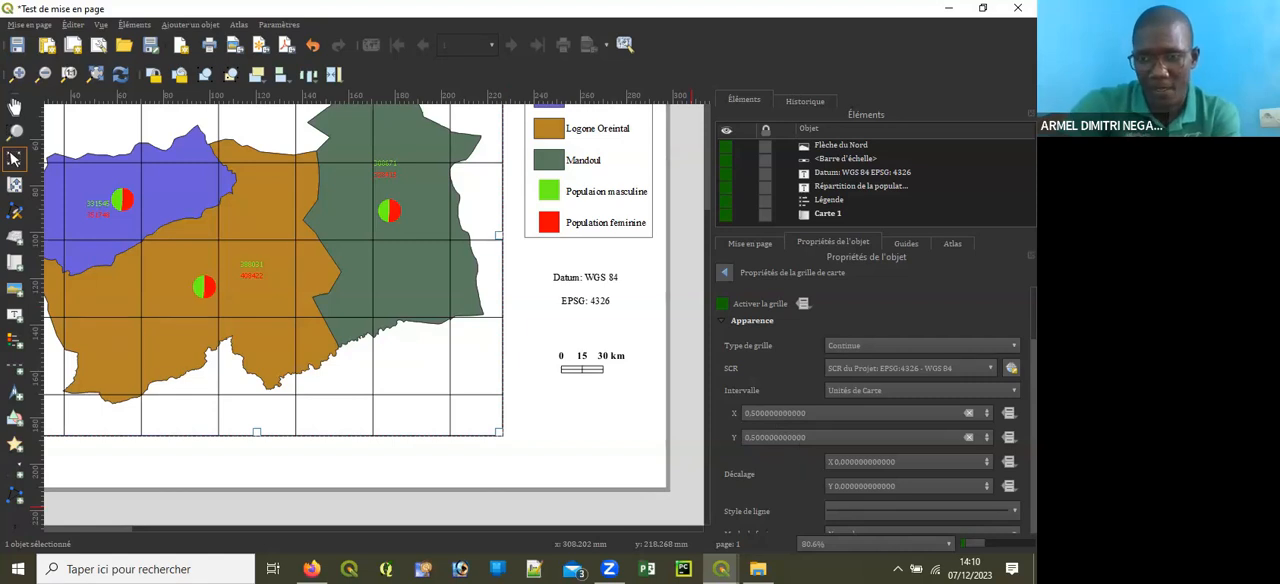
{"action": "left_click", "coordinate": [969, 347]}
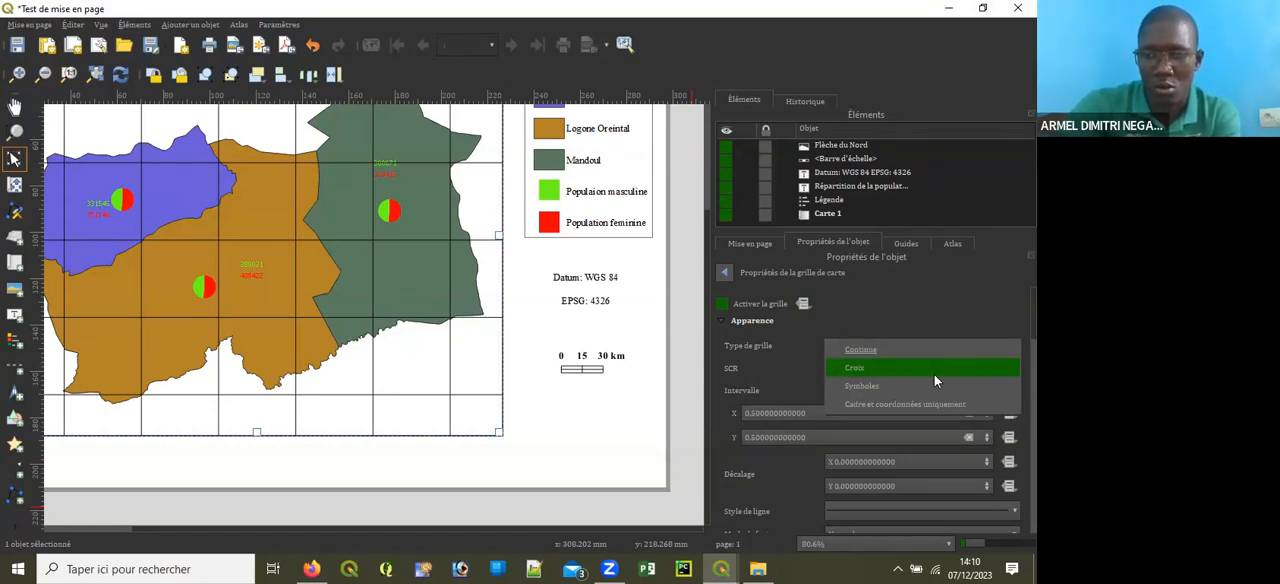
{"action": "left_click", "coordinate": [917, 400]}
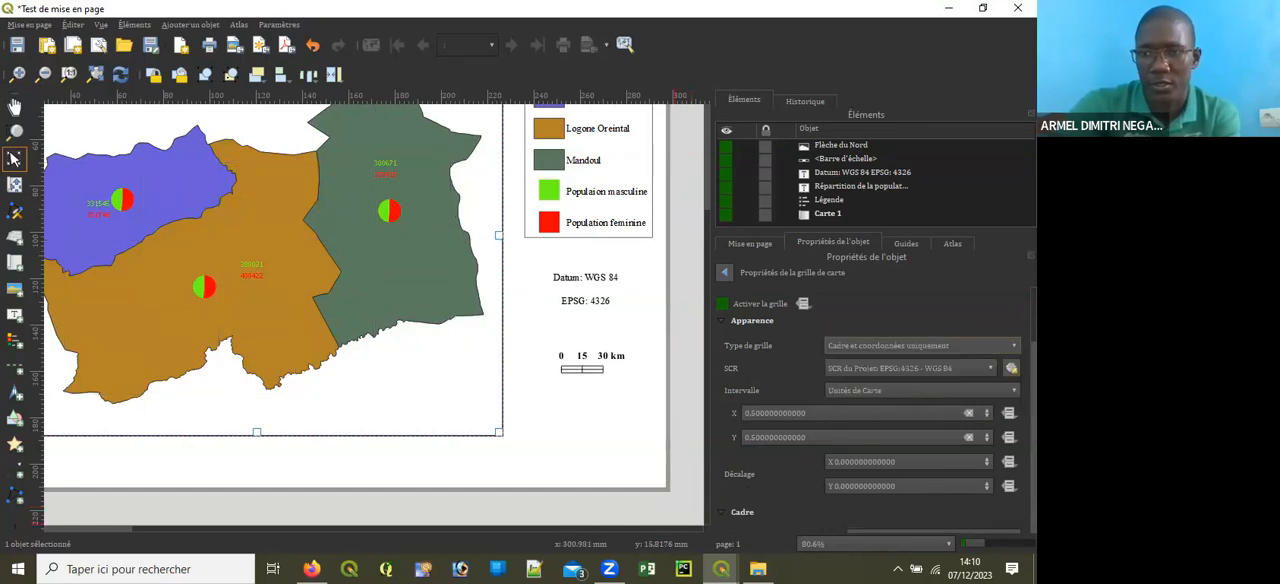
Step: Set the grid frame style to Marques à l'extérieur with a frame line thickness of 0.00 mm
{"action": "scroll", "coordinate": [890, 330], "scroll_direction": "down", "scroll_amount": 4}
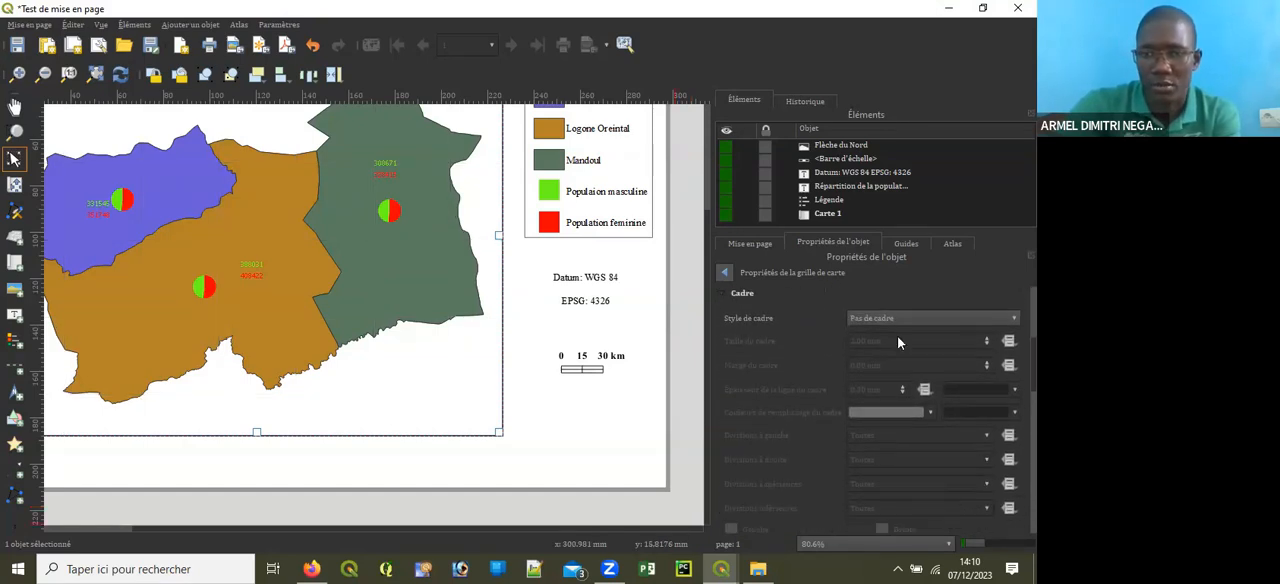
{"action": "left_click", "coordinate": [882, 318]}
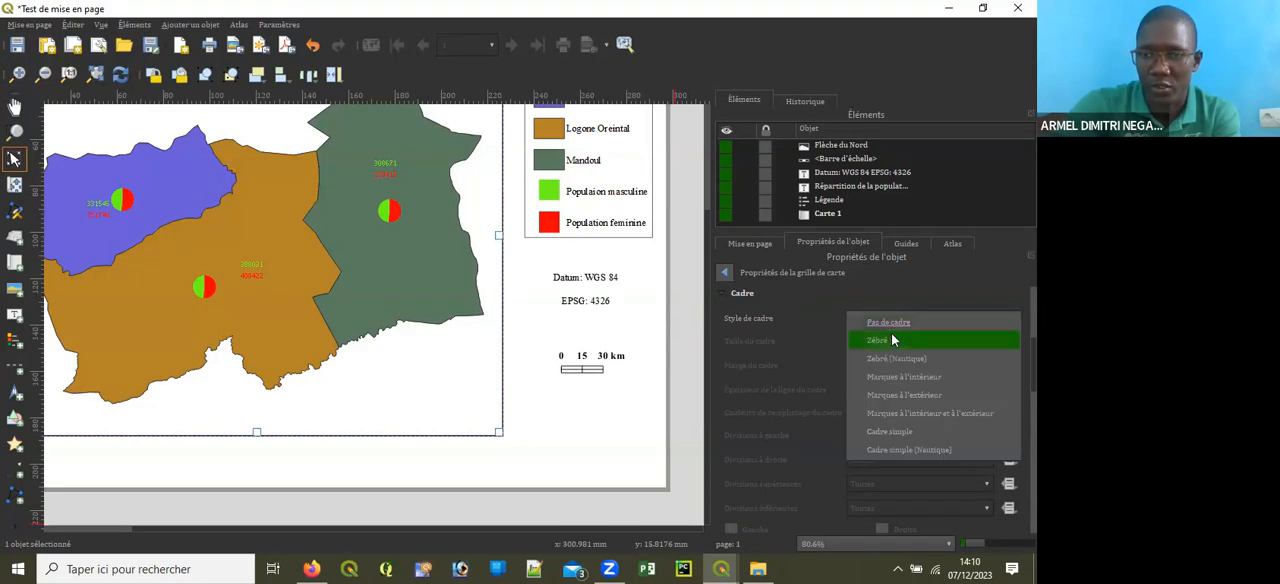
{"action": "left_click", "coordinate": [910, 400]}
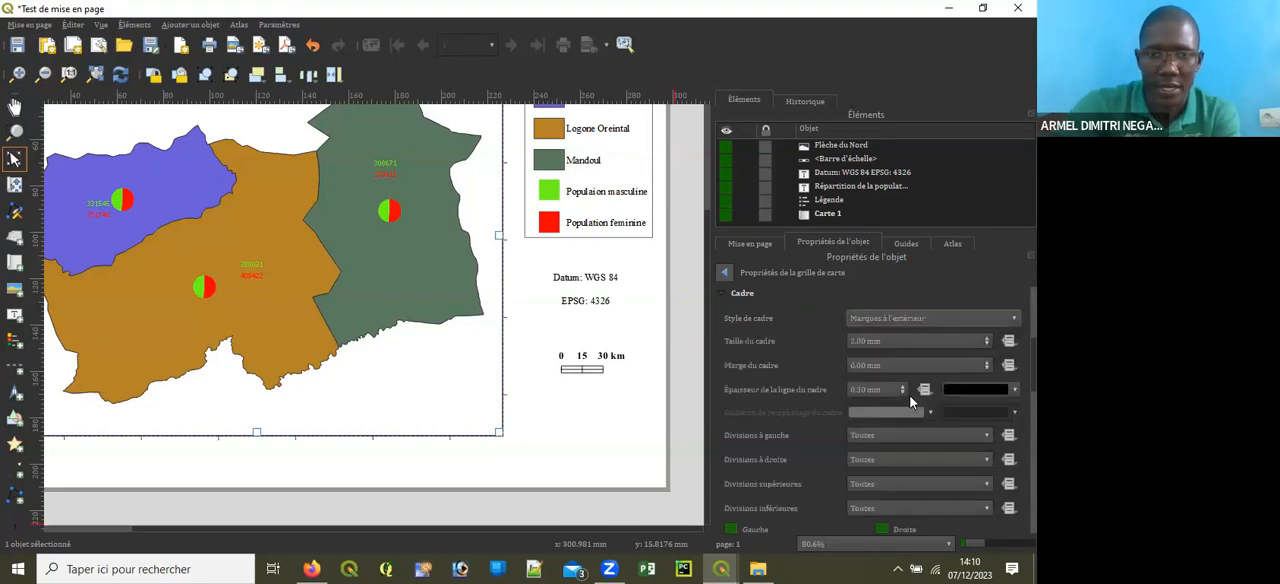
{"action": "left_click", "coordinate": [902, 394]}
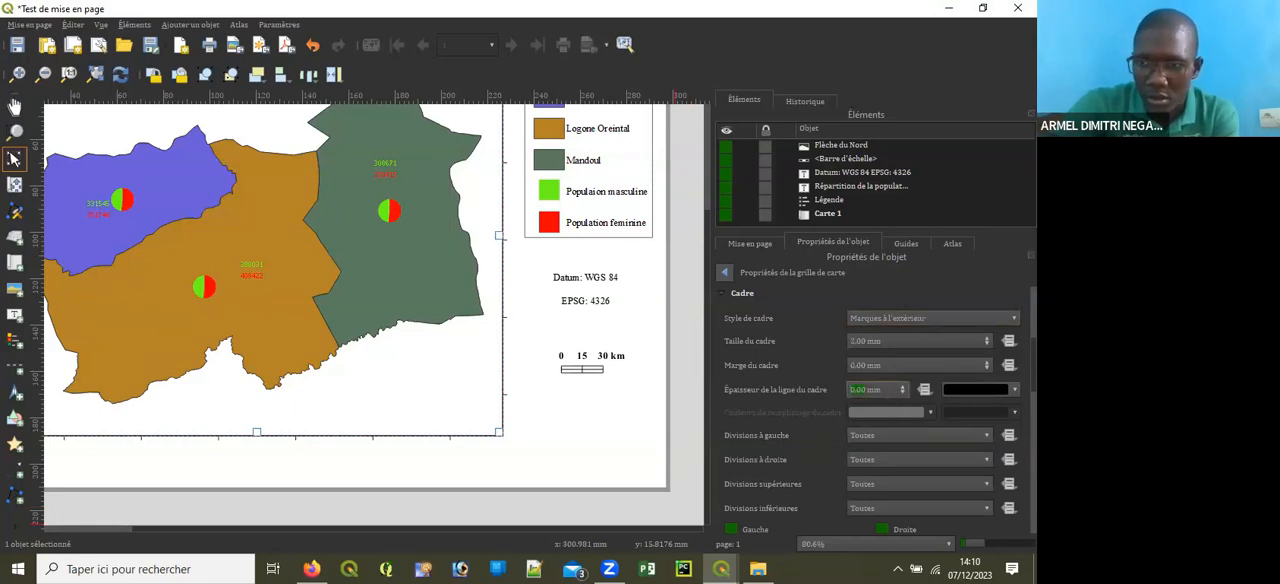
Step: Enable coordinate display on the grid and set the coordinate format to Décimal avec suffixe
{"action": "scroll", "coordinate": [870, 420], "scroll_direction": "down", "scroll_amount": 5}
{"action": "scroll", "coordinate": [837, 409], "scroll_direction": "down", "scroll_amount": 4}
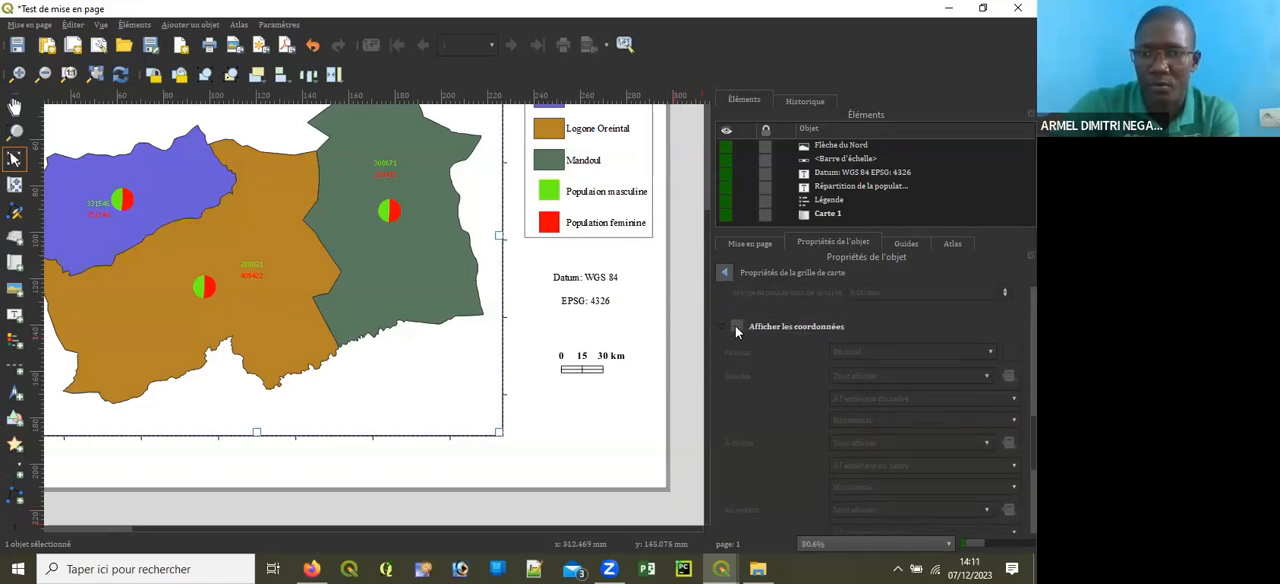
{"action": "left_click", "coordinate": [736, 326]}
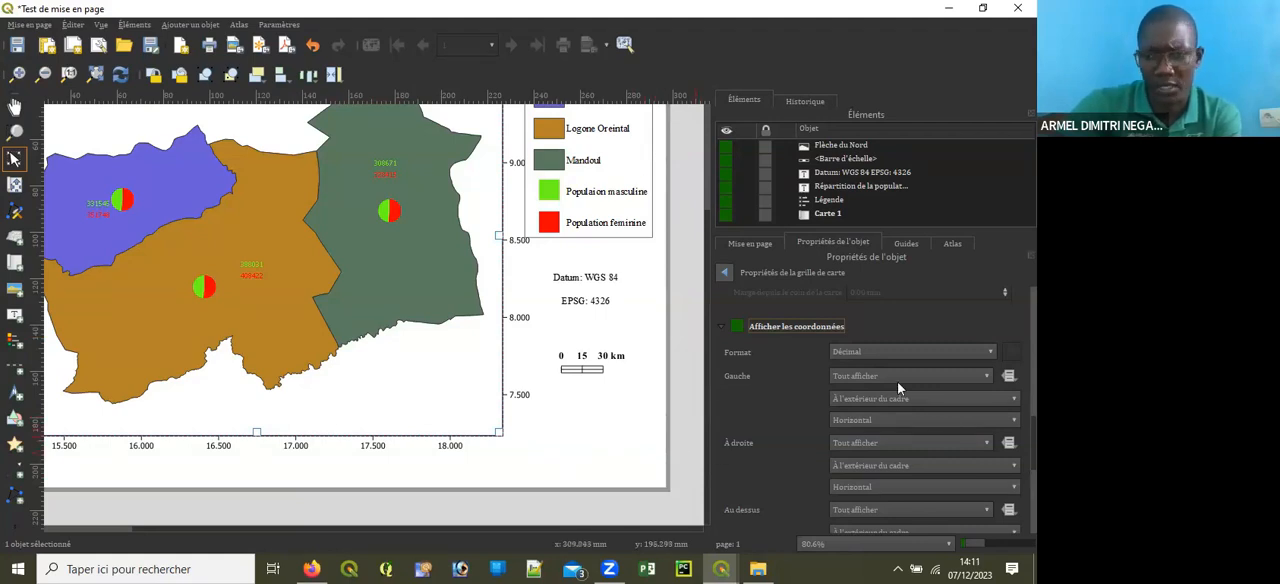
{"action": "left_click", "coordinate": [887, 351]}
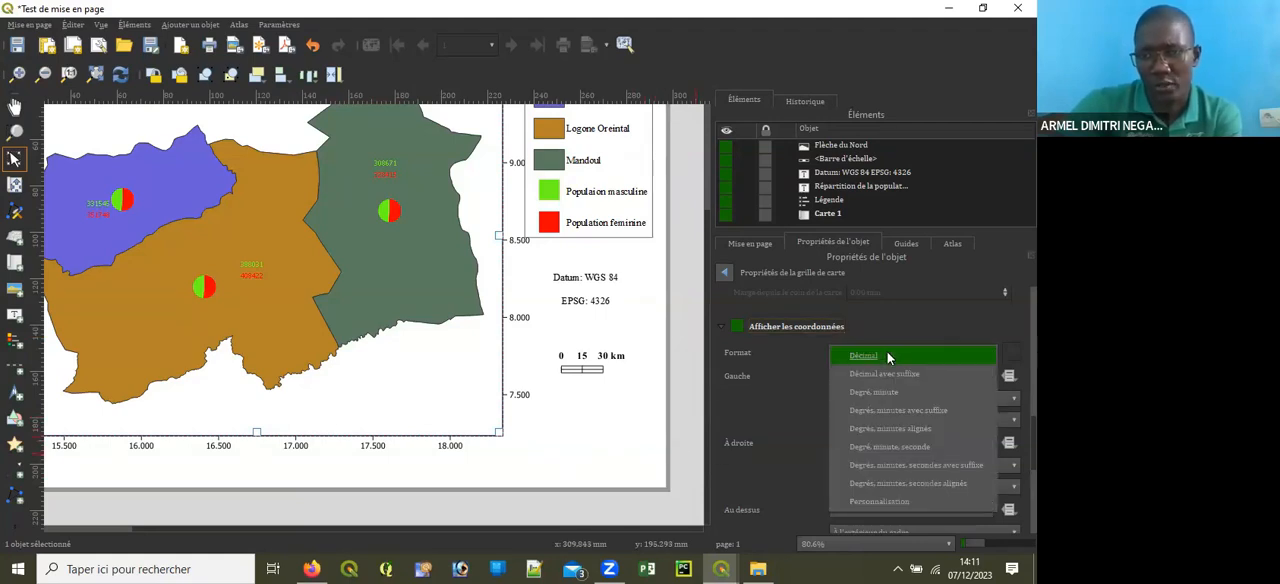
{"action": "left_click", "coordinate": [929, 388]}
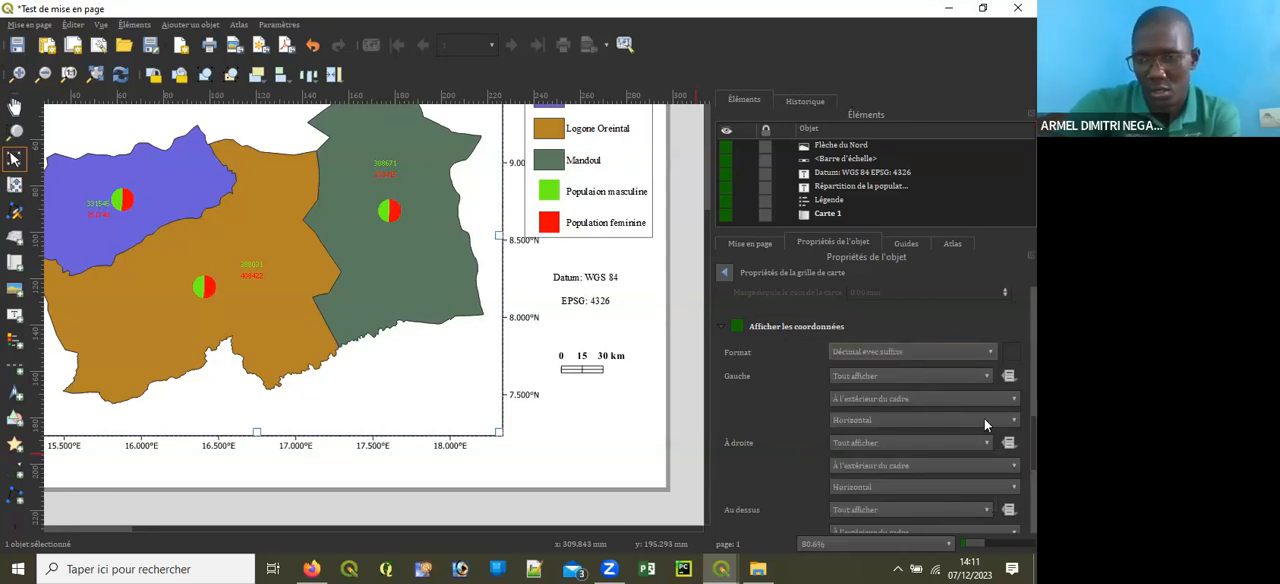
Step: Set the grid coordinates' precision to 2 decimals and check the labels around the whole map
{"action": "scroll", "coordinate": [873, 411], "scroll_direction": "down", "scroll_amount": 5}
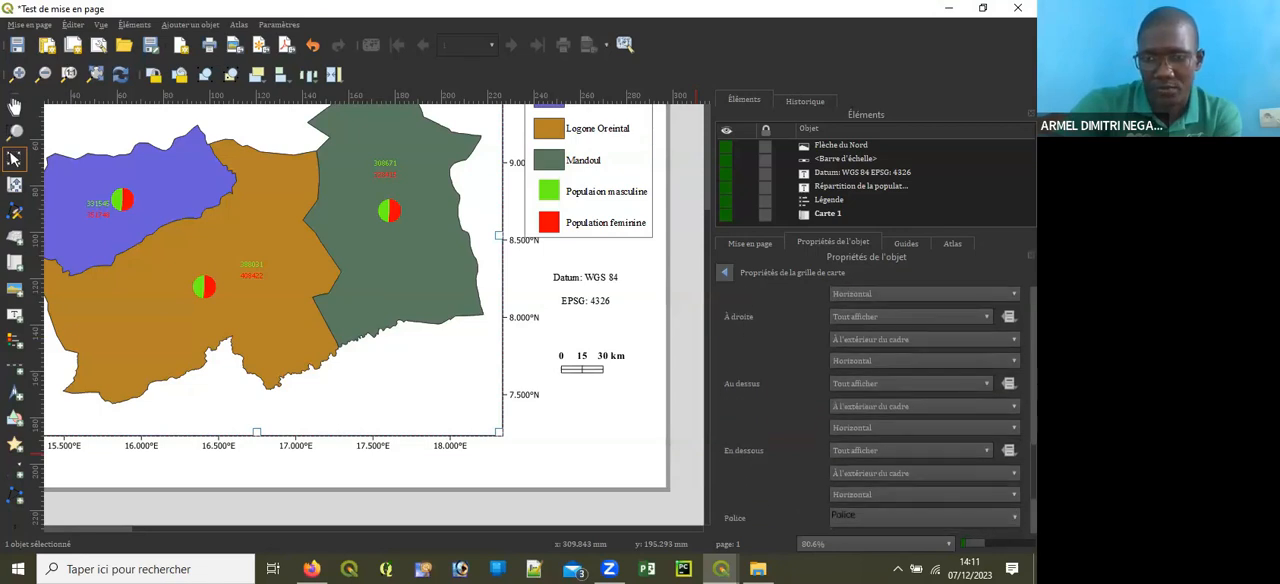
{"action": "scroll", "coordinate": [873, 411], "scroll_direction": "down", "scroll_amount": 2}
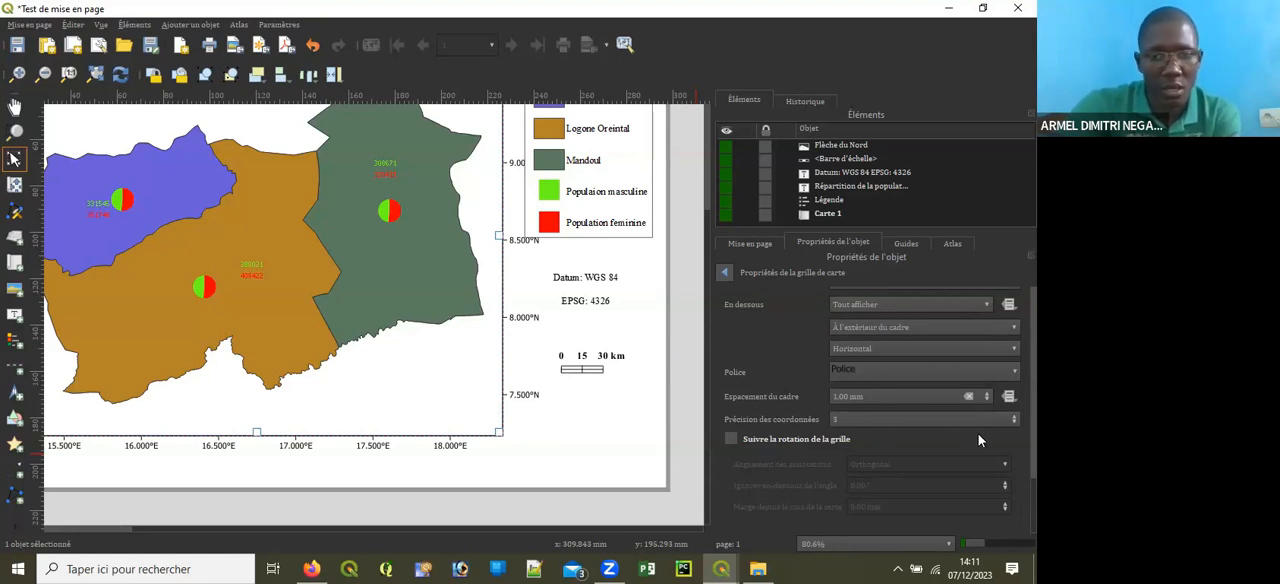
{"action": "left_click", "coordinate": [1014, 416]}
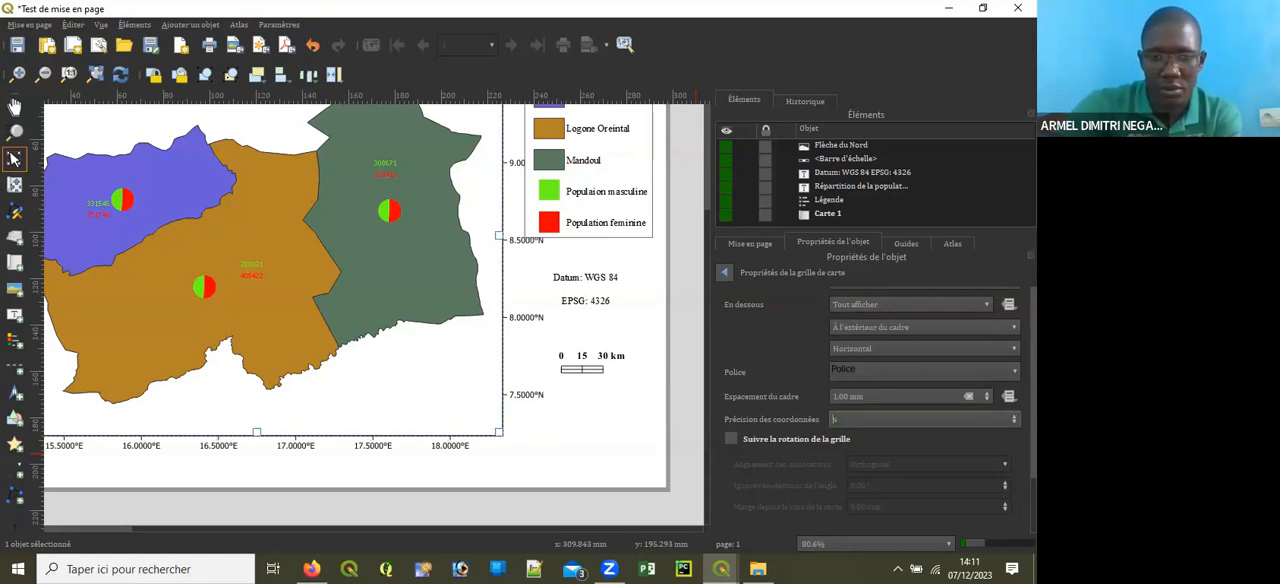
{"action": "key", "text": "Down"}
{"action": "key", "text": "Down"}
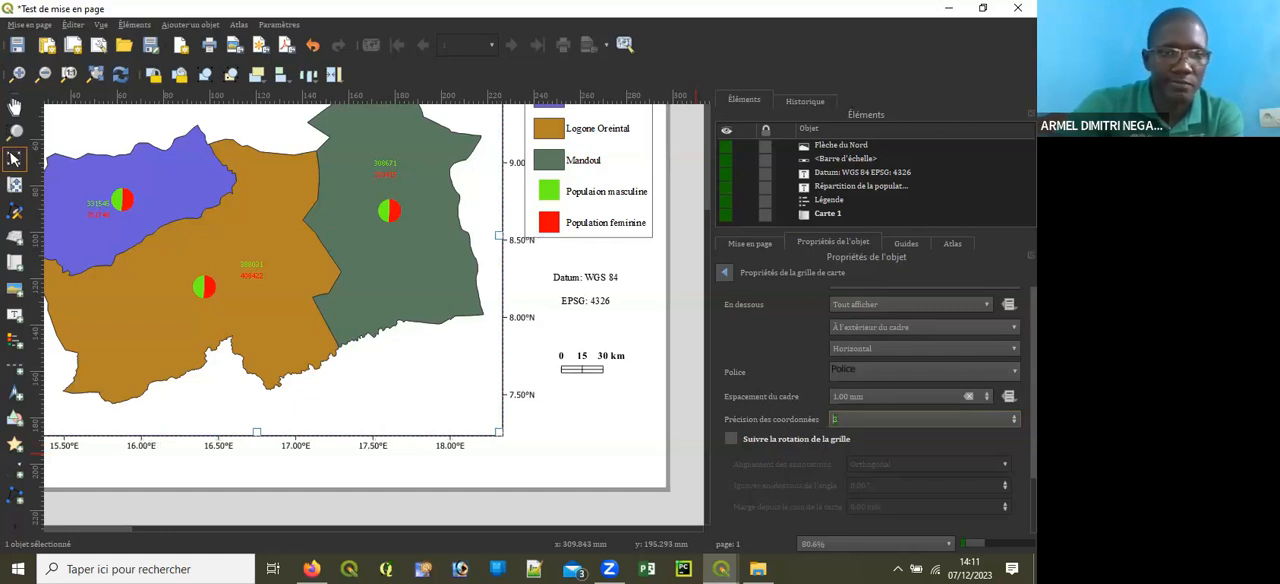
{"action": "left_click", "coordinate": [1009, 421]}
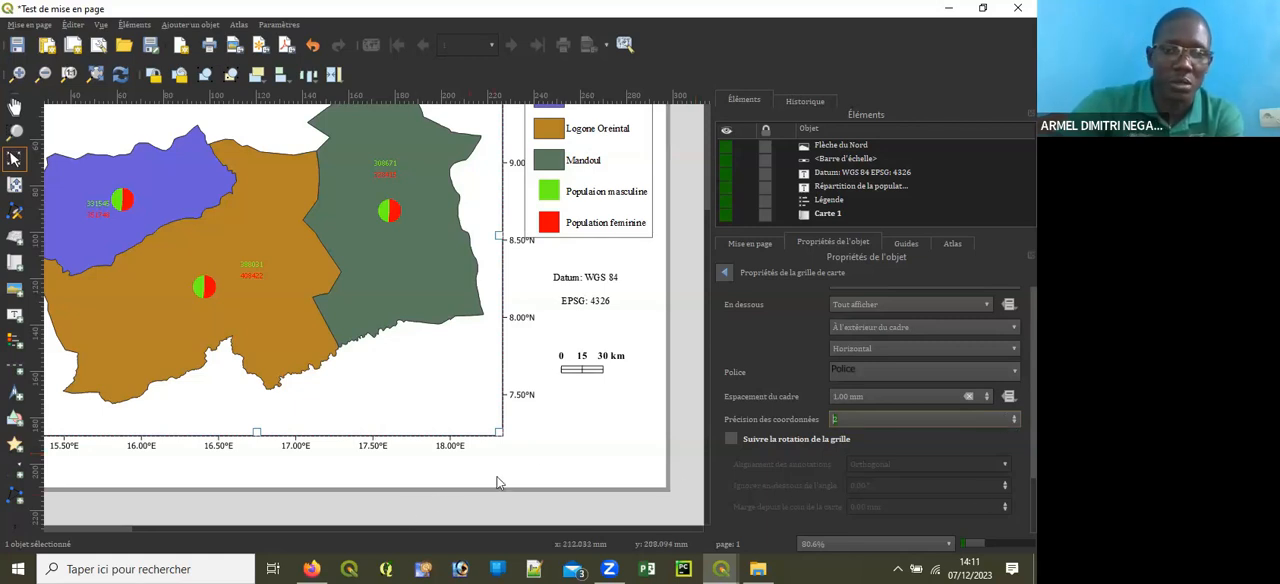
{"action": "key", "text": "ctrl+0"}
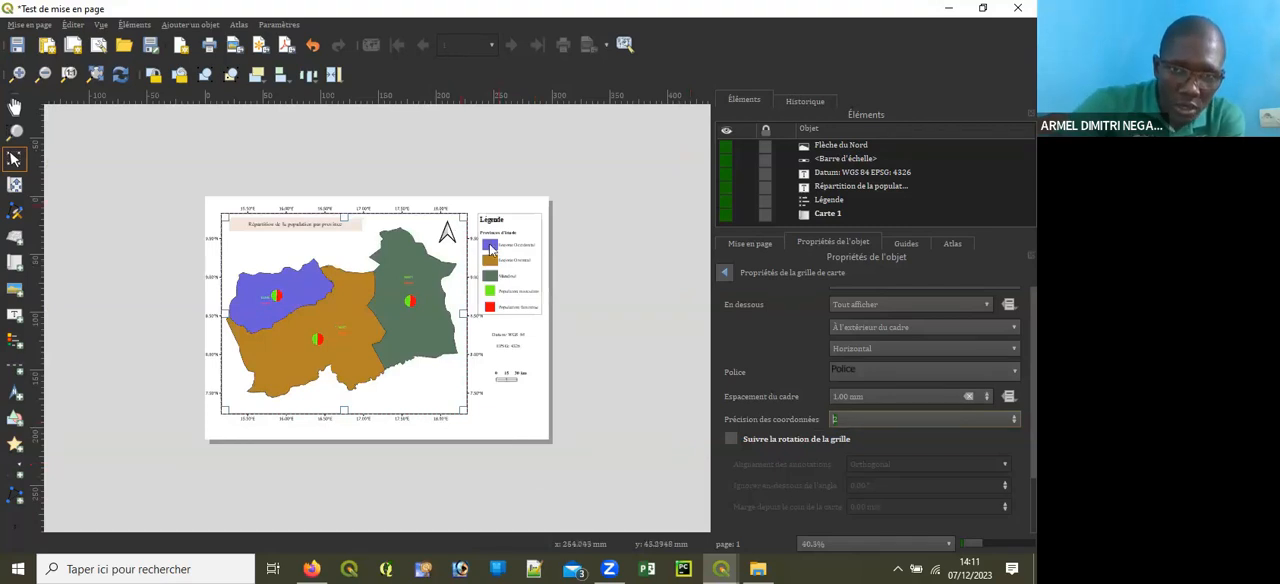
{"action": "scroll", "coordinate": [478, 348], "scroll_direction": "up", "scroll_amount": 1}
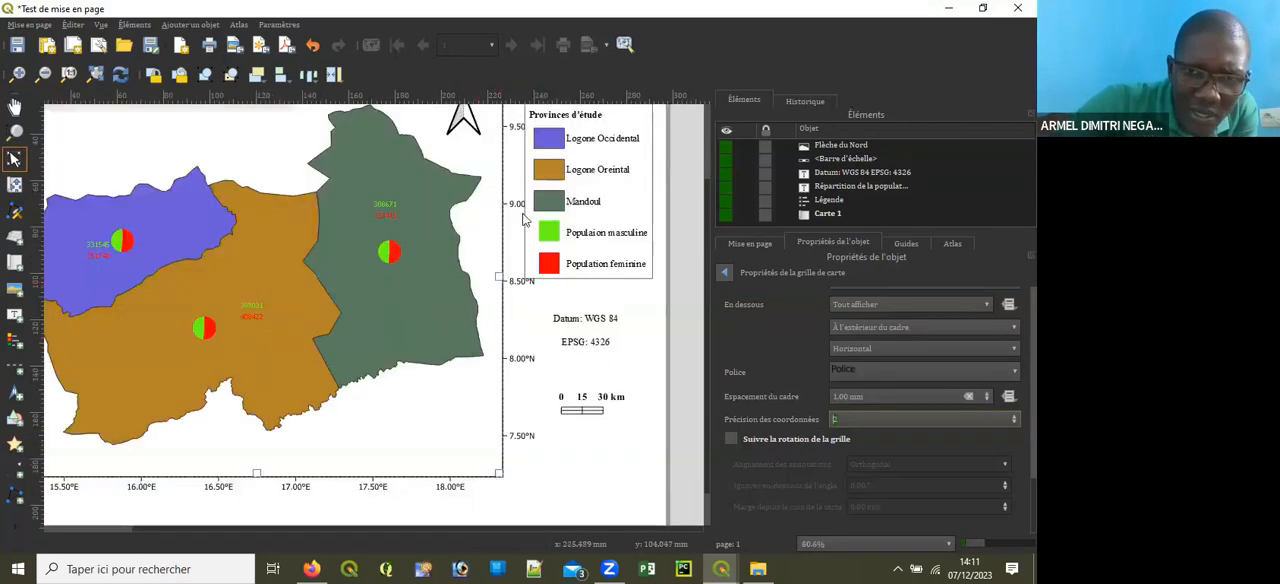
{"action": "key", "text": "ctrl+0"}
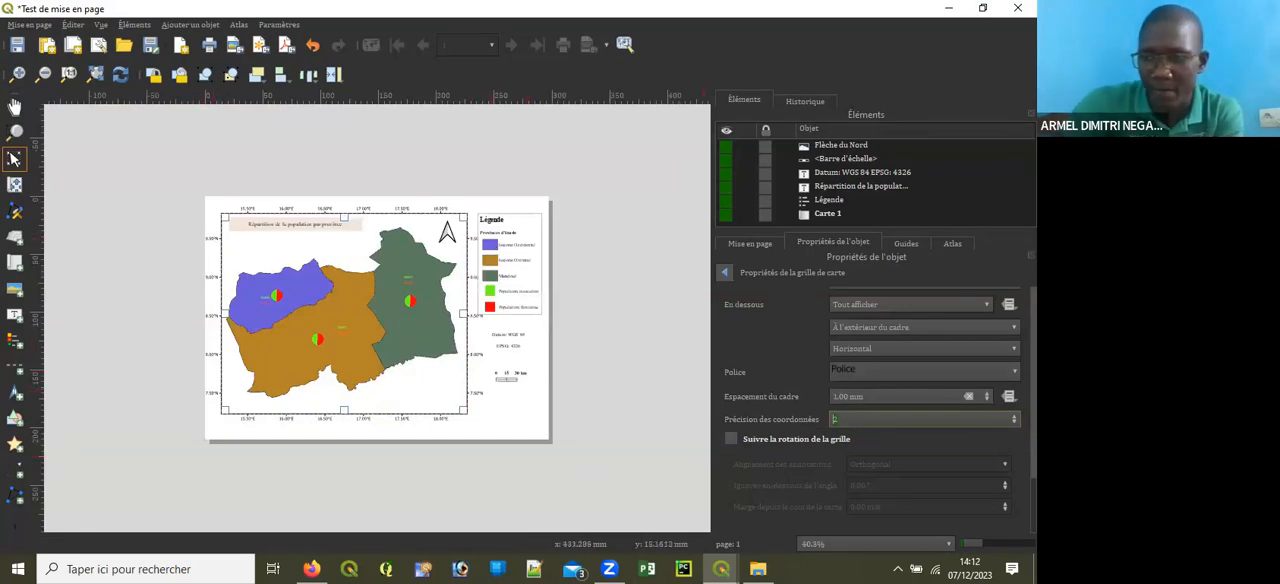
Step: Orient the grid's left coordinates as Vertical ascendant and its right coordinates as Vertical descendant
{"action": "scroll", "coordinate": [834, 419], "scroll_direction": "up", "scroll_amount": 6}
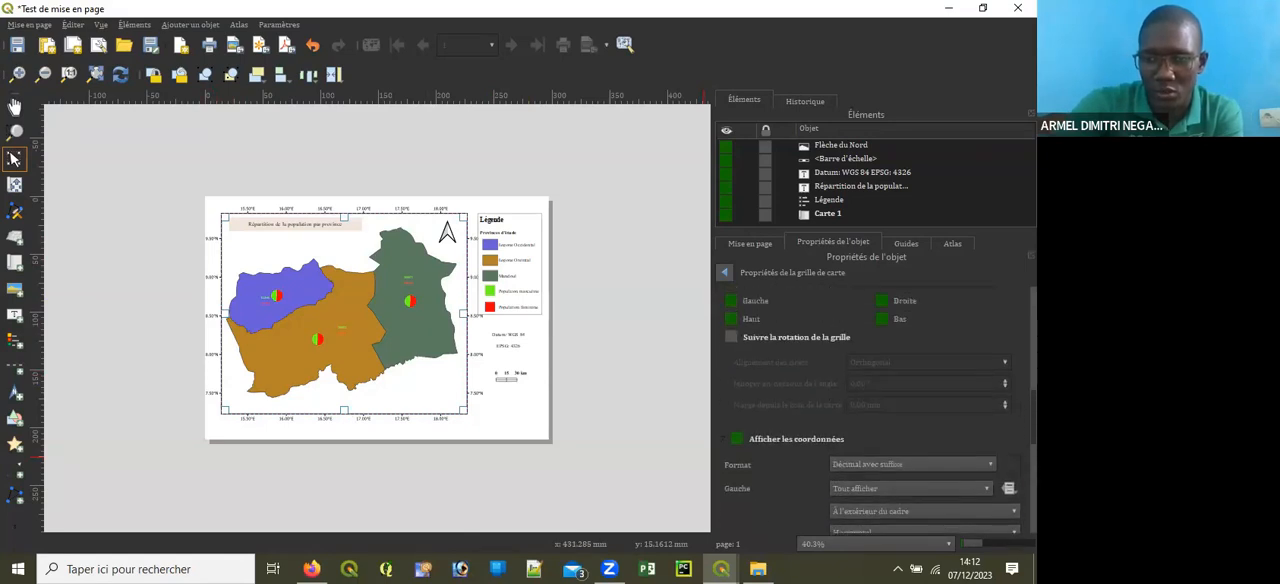
{"action": "scroll", "coordinate": [870, 419], "scroll_direction": "up", "scroll_amount": 2}
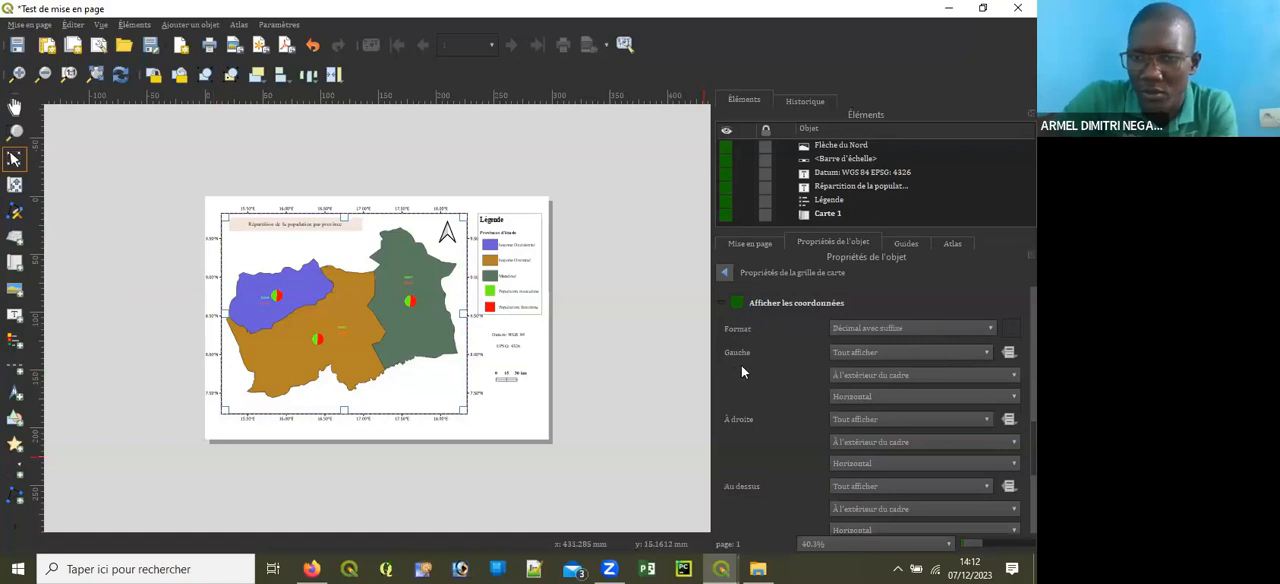
{"action": "left_click", "coordinate": [879, 397]}
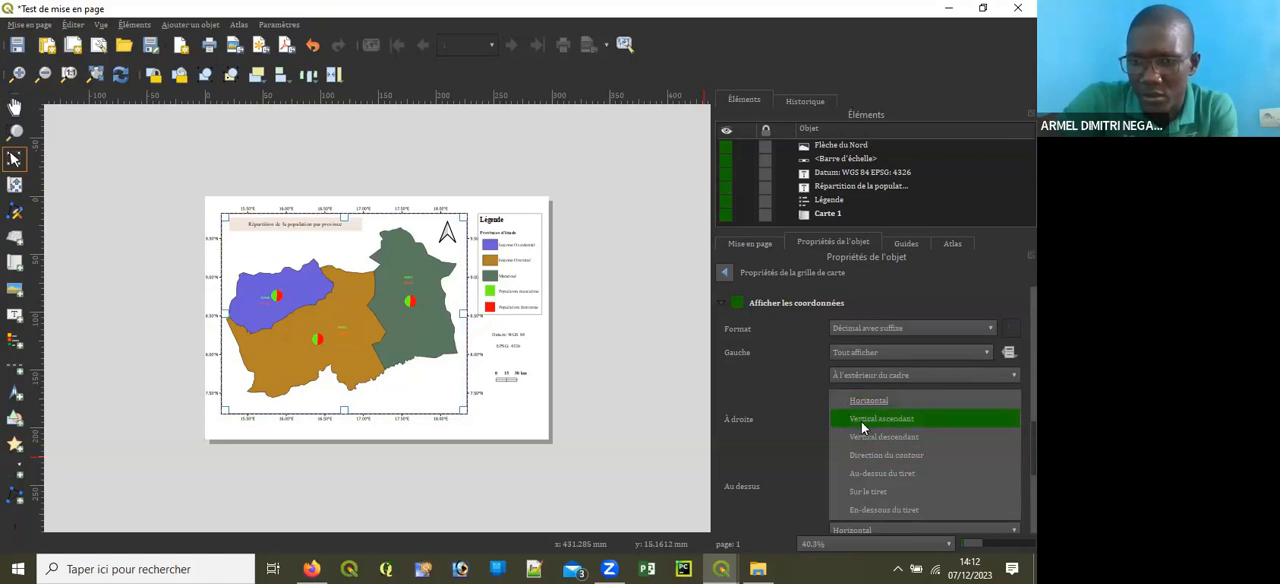
{"action": "left_click", "coordinate": [894, 419]}
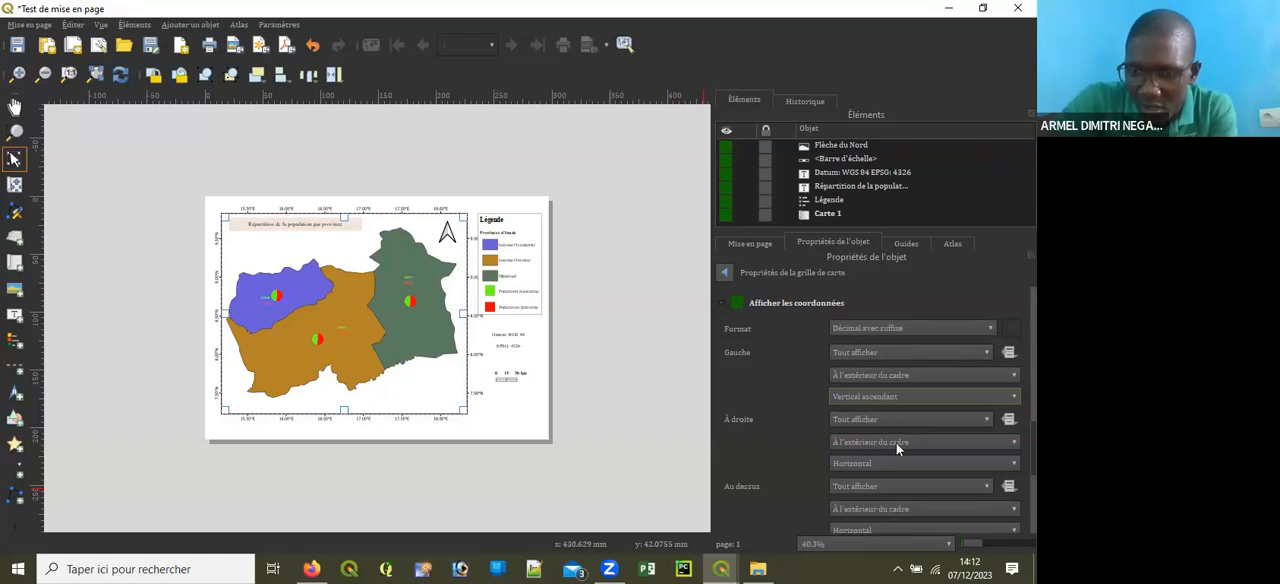
{"action": "left_click", "coordinate": [879, 465]}
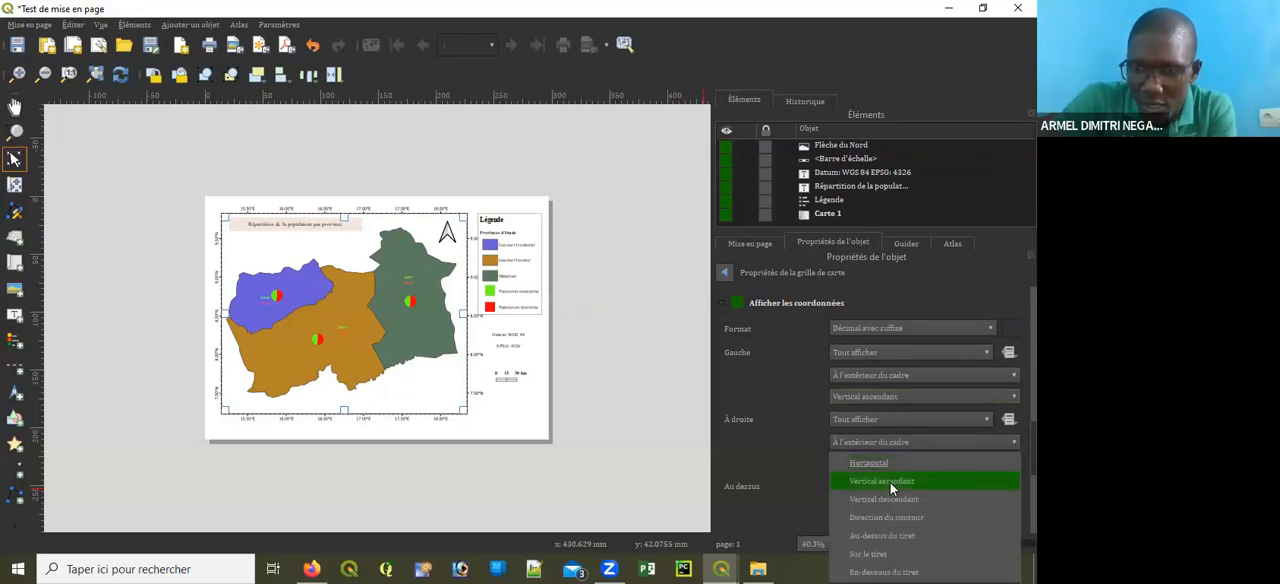
{"action": "left_click", "coordinate": [893, 498]}
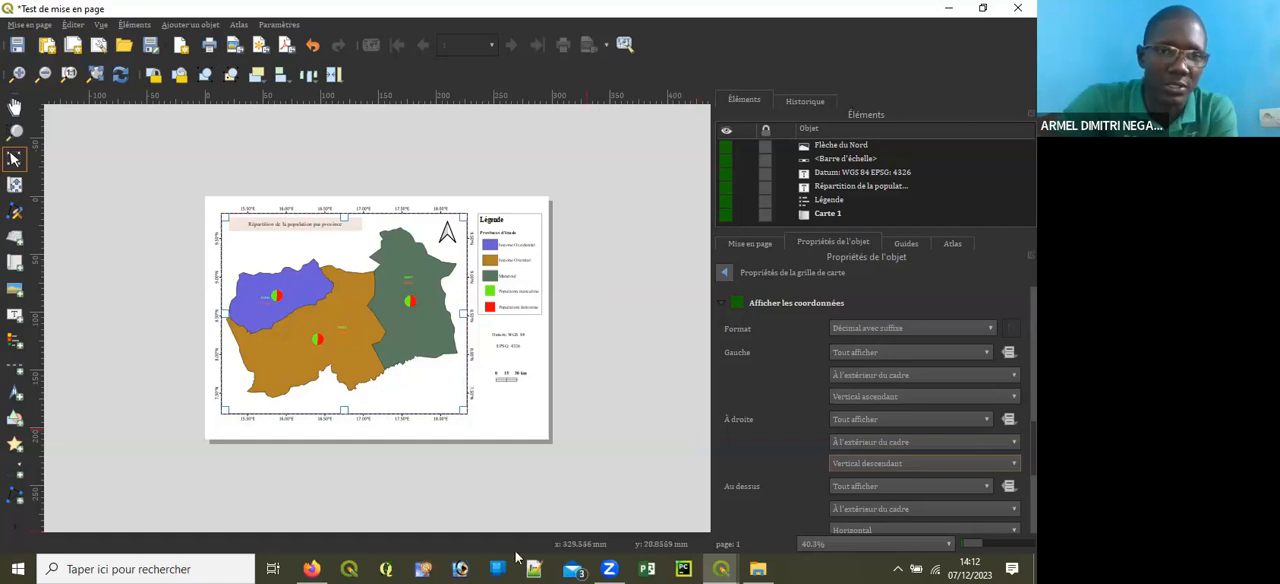
{"action": "scroll", "coordinate": [378, 470], "scroll_direction": "up", "scroll_amount": 1}
{"action": "scroll", "coordinate": [378, 470], "scroll_direction": "down", "scroll_amount": 1}
{"action": "scroll", "coordinate": [378, 470], "scroll_direction": "up", "scroll_amount": 1}
{"action": "scroll", "coordinate": [378, 470], "scroll_direction": "down", "scroll_amount": 1}
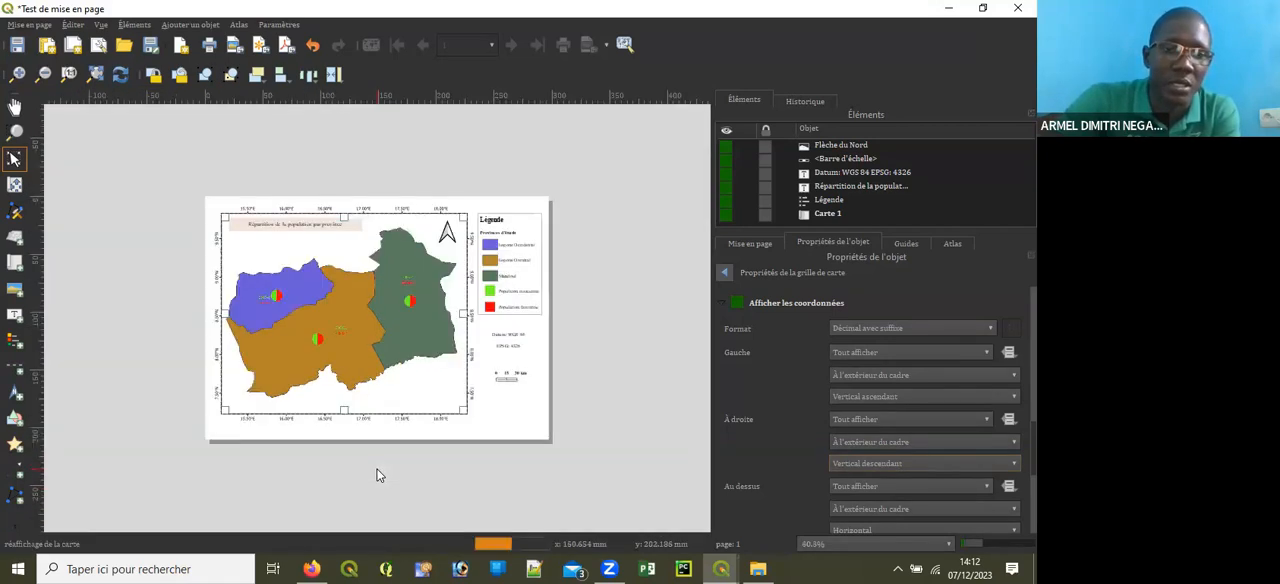
Step: Add a text label enclosing the map, legend and scale bar, and extend its right edge to about 294 mm
{"action": "left_click", "coordinate": [19, 320]}
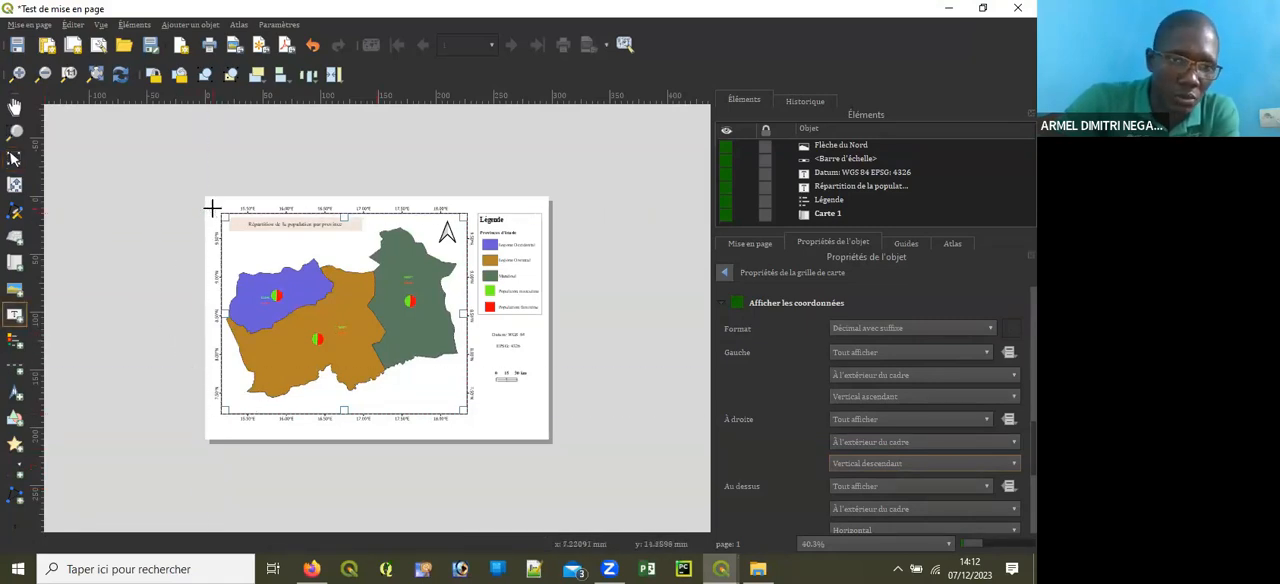
{"action": "left_click_drag", "start_coordinate": [211, 206], "coordinate": [542, 426]}
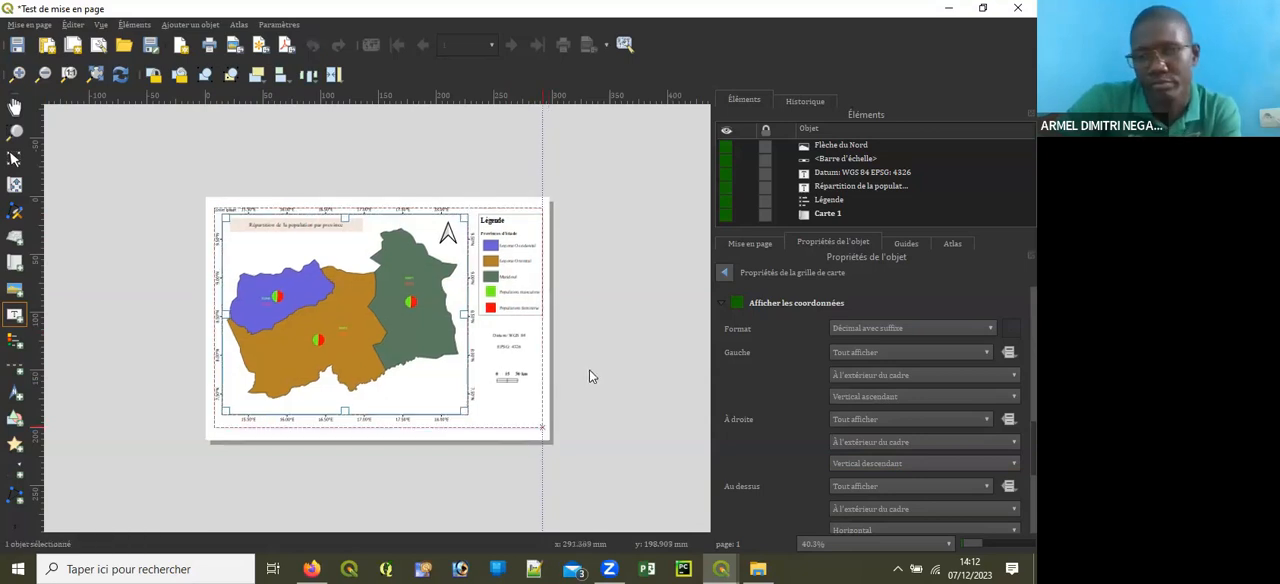
{"action": "scroll", "coordinate": [589, 369], "scroll_direction": "up", "scroll_amount": 3}
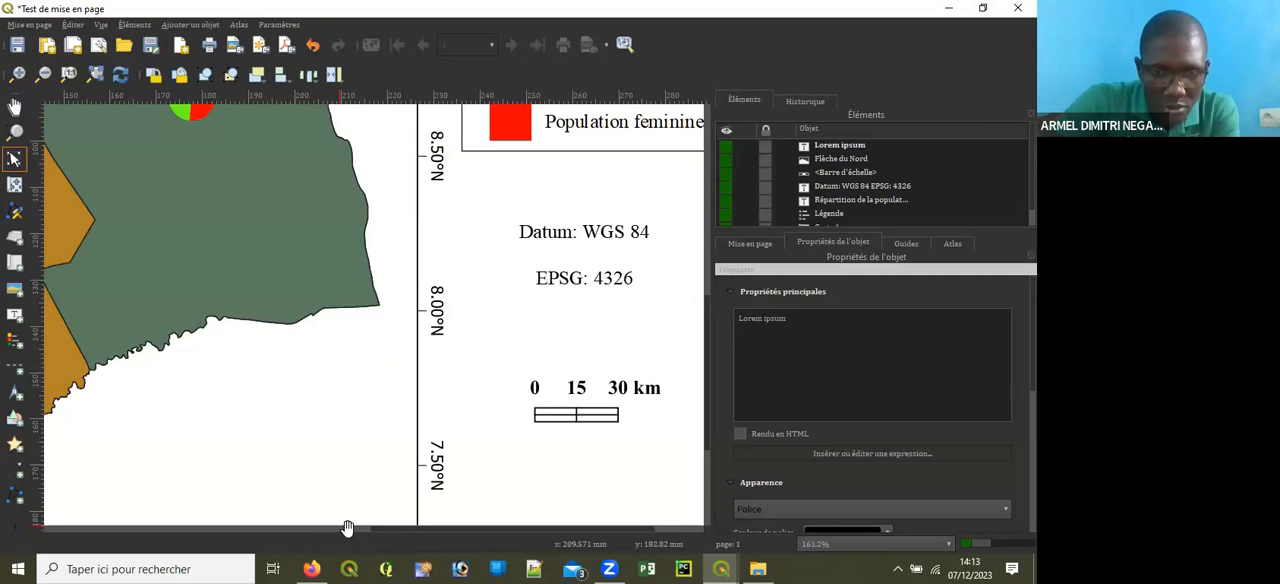
{"action": "left_click", "coordinate": [350, 529]}
{"action": "left_click_drag", "start_coordinate": [333, 528], "coordinate": [708, 527]}
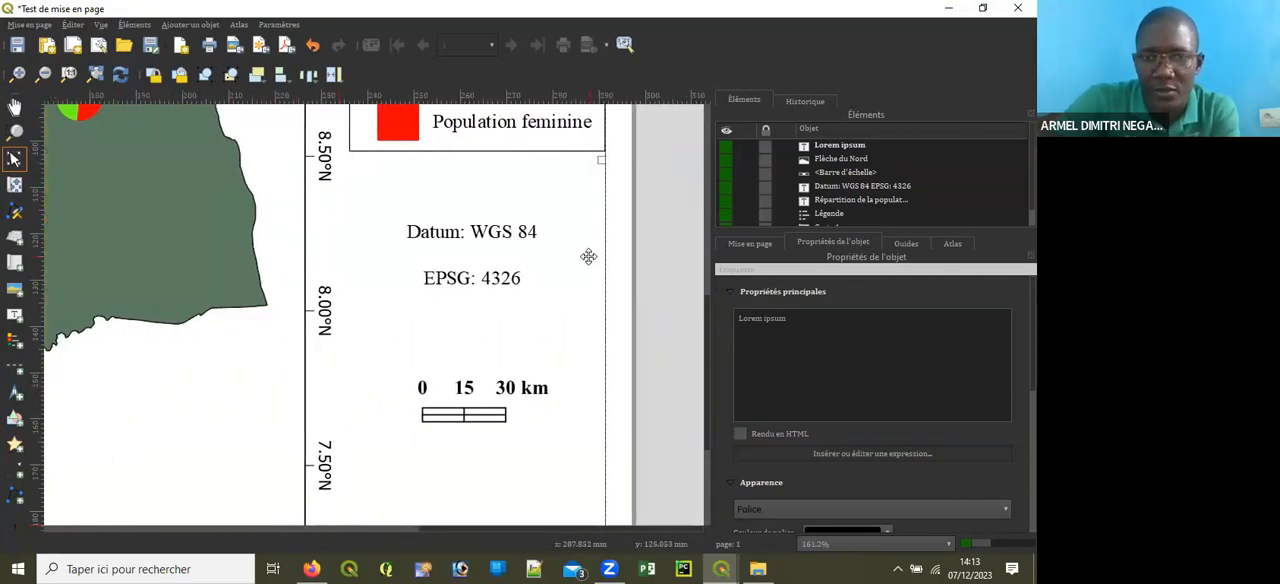
{"action": "scroll", "coordinate": [629, 172], "scroll_direction": "up", "scroll_amount": 2}
{"action": "left_click_drag", "start_coordinate": [530, 120], "coordinate": [590, 121]}
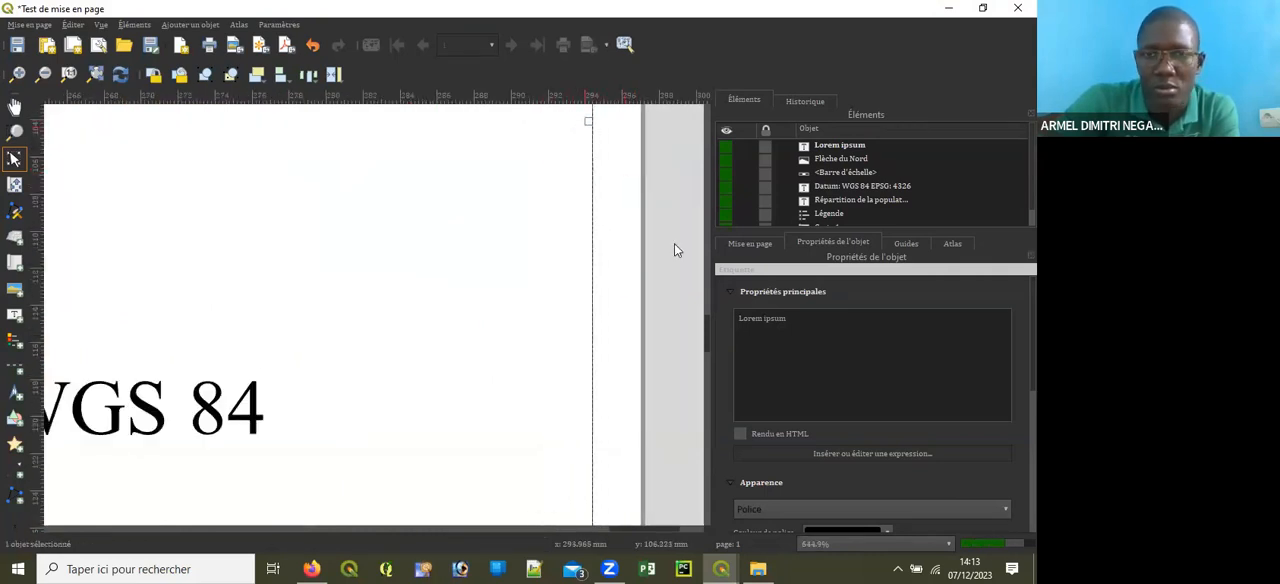
Step: Raise the enclosing label's top edge slightly so it clears the longitude labels above the map
{"action": "left_click_drag", "start_coordinate": [711, 330], "coordinate": [699, 155]}
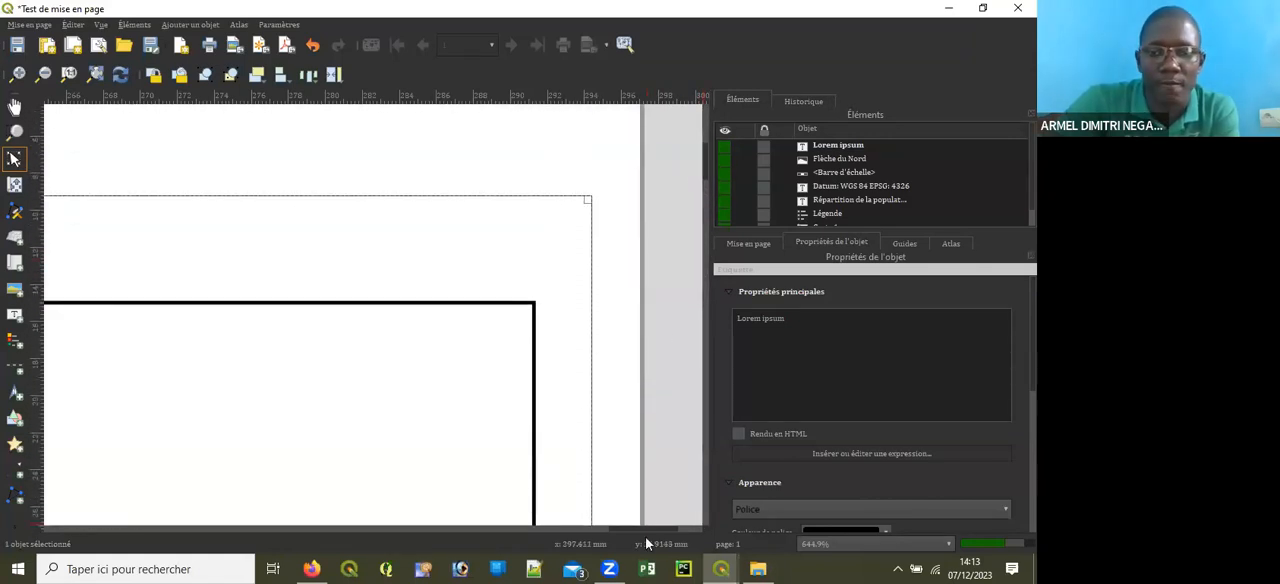
{"action": "left_click_drag", "start_coordinate": [643, 527], "coordinate": [405, 530]}
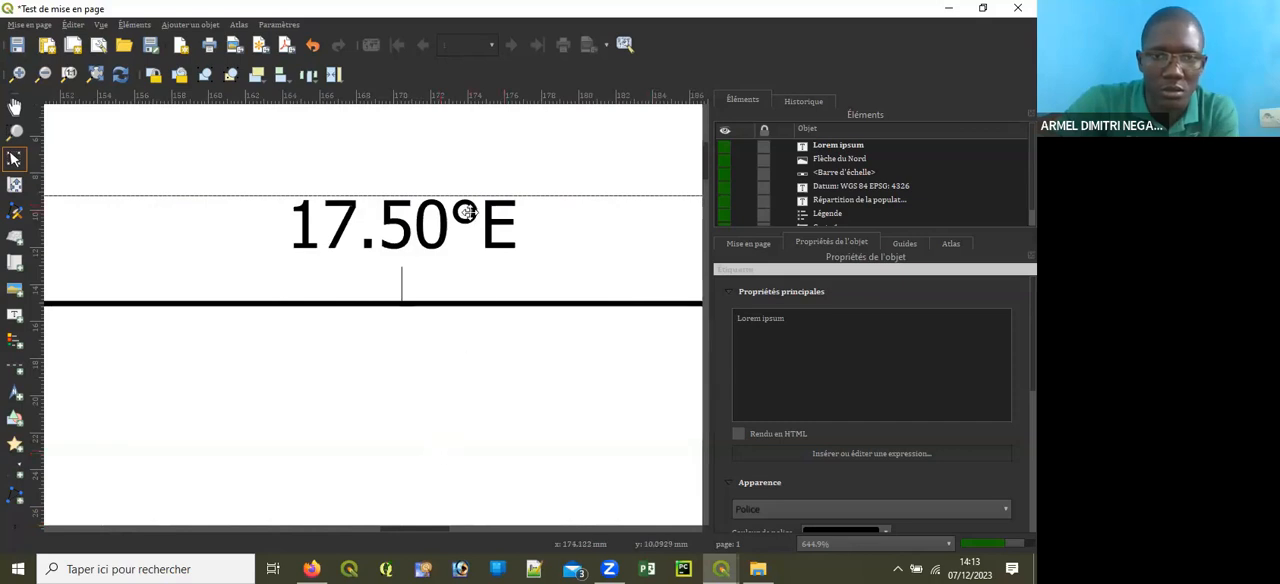
{"action": "scroll", "coordinate": [498, 214], "scroll_direction": "down", "scroll_amount": 1}
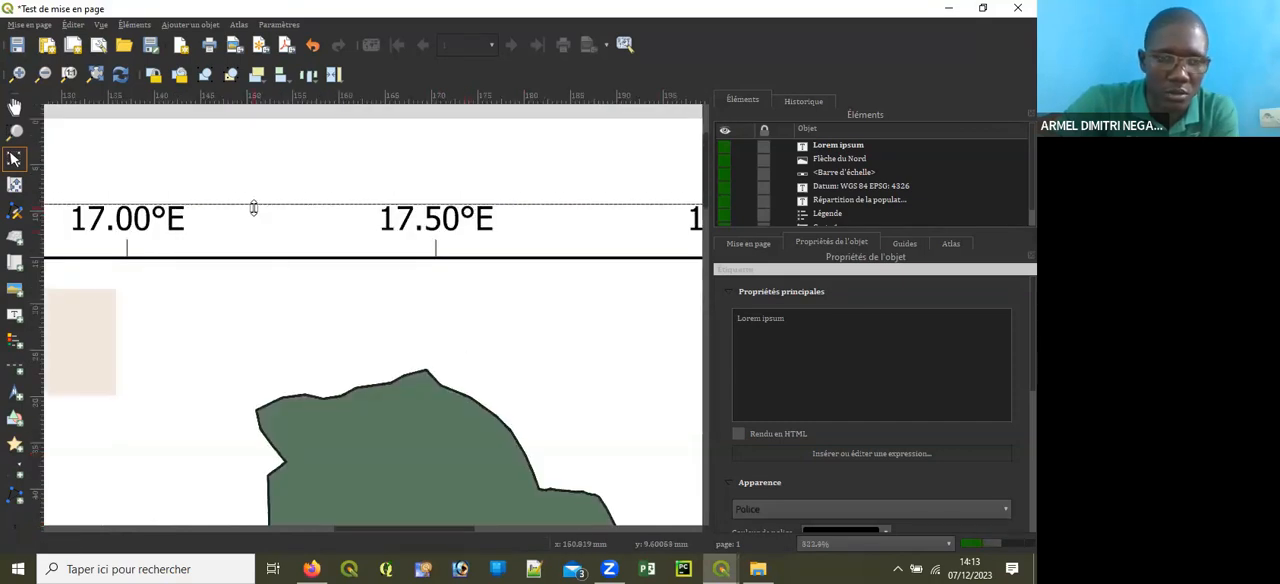
{"action": "left_click_drag", "start_coordinate": [253, 207], "coordinate": [253, 198]}
Step: Move the enclosing label's bottom edge up to just below the longitude labels under the map
{"action": "left_click_drag", "start_coordinate": [453, 526], "coordinate": [134, 546]}
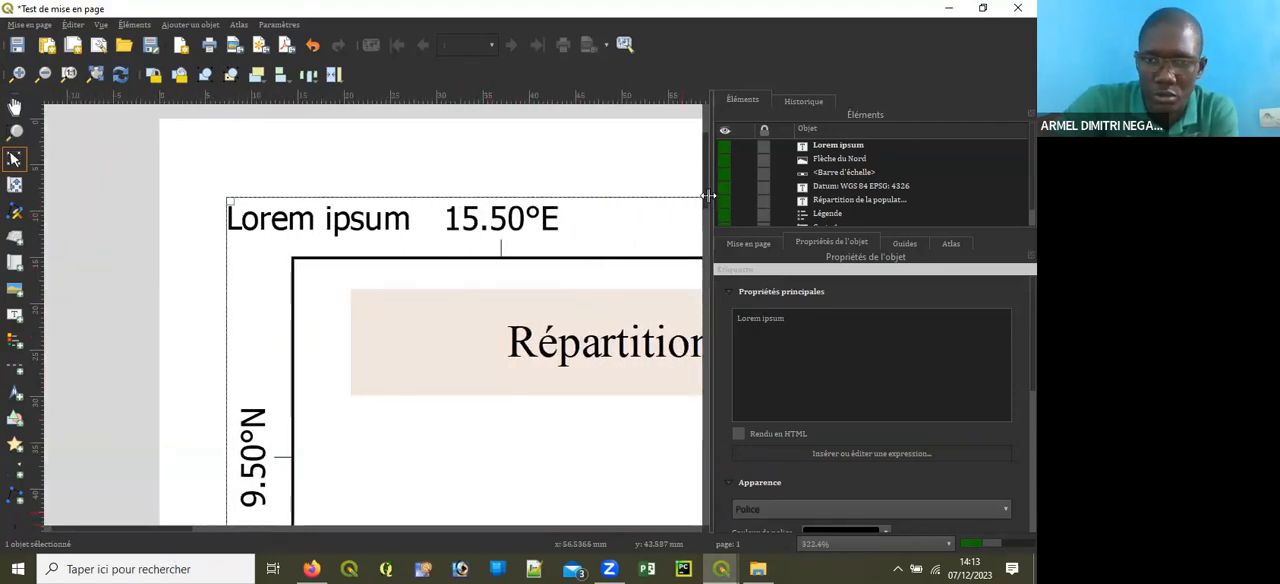
{"action": "left_click_drag", "start_coordinate": [704, 188], "coordinate": [722, 484]}
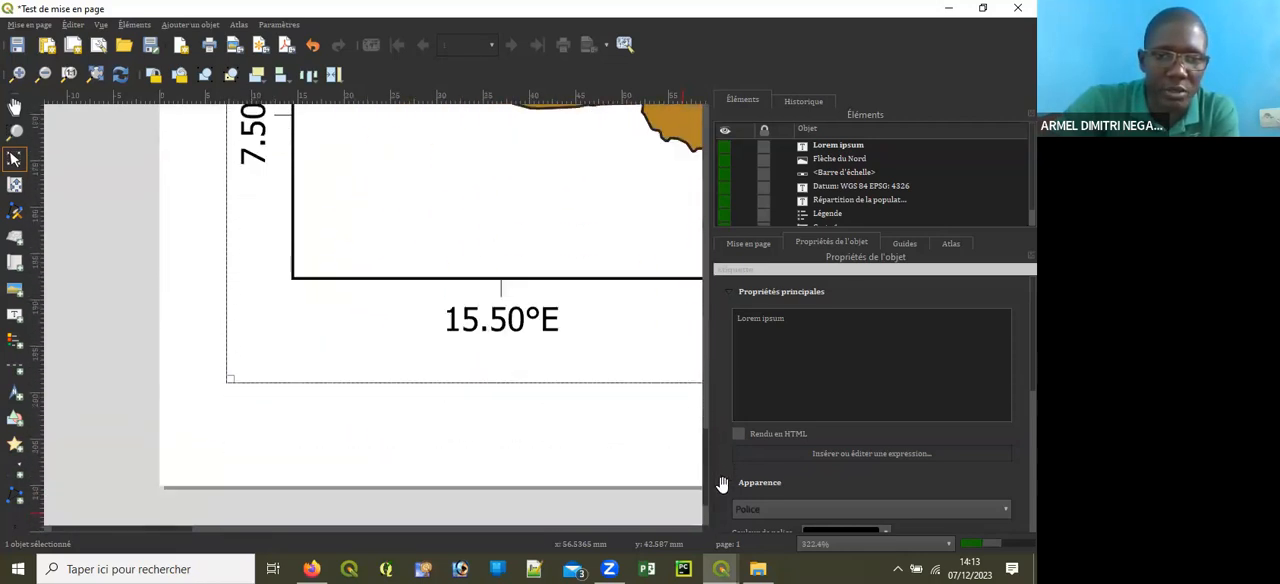
{"action": "left_click_drag", "start_coordinate": [182, 528], "coordinate": [445, 545]}
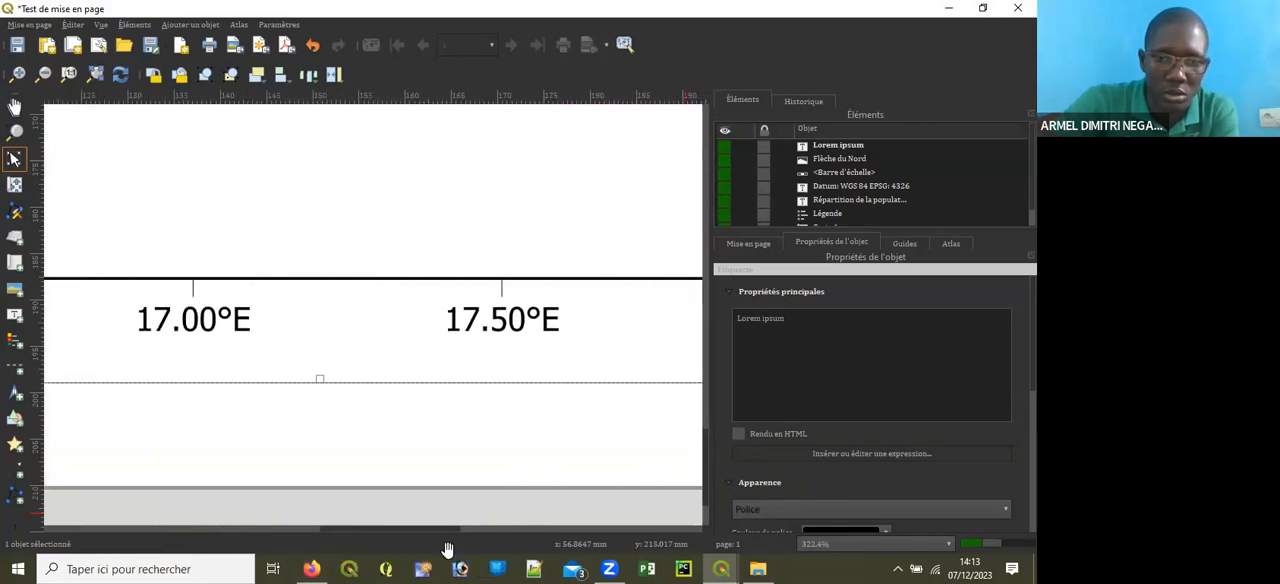
{"action": "left_click_drag", "start_coordinate": [319, 375], "coordinate": [324, 353]}
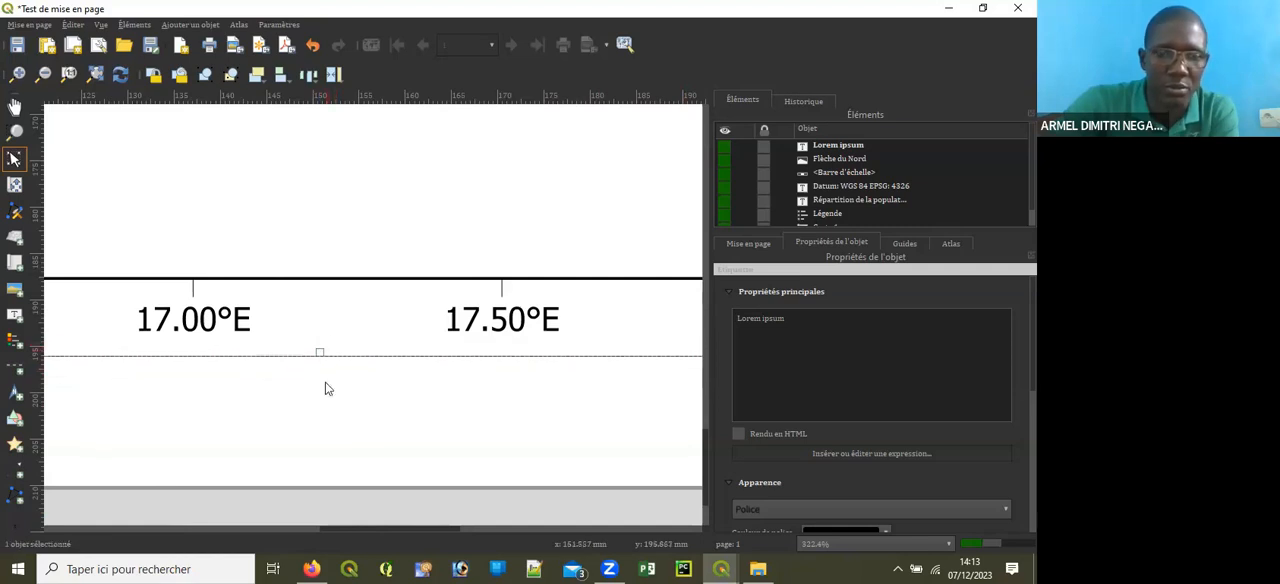
{"action": "left_click_drag", "start_coordinate": [356, 526], "coordinate": [625, 530]}
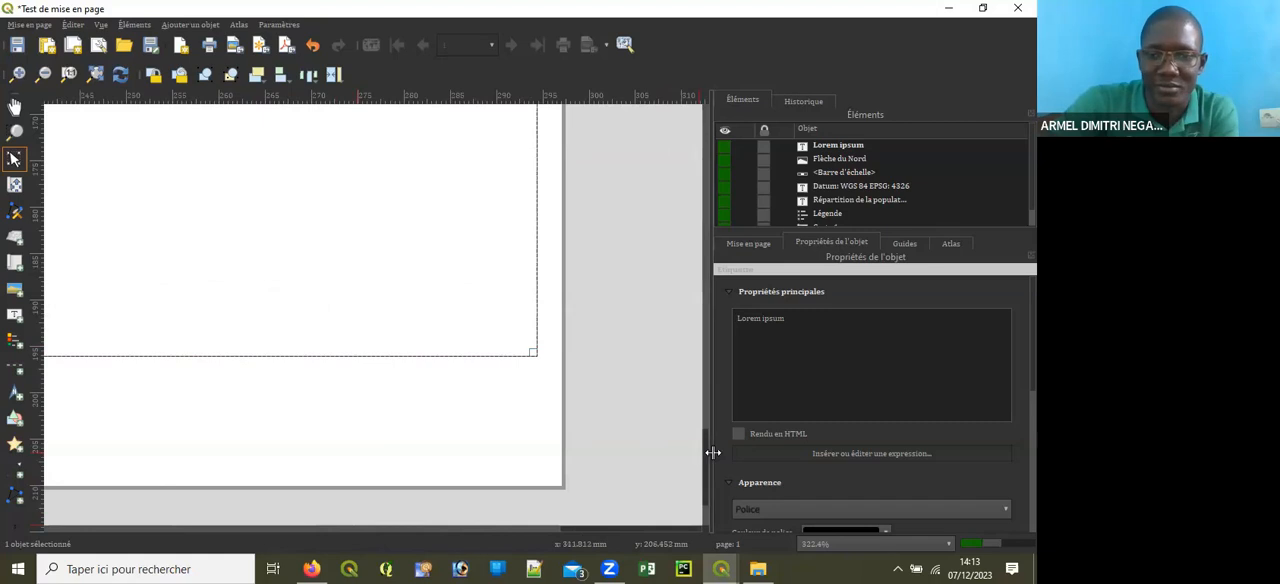
{"action": "left_click_drag", "start_coordinate": [709, 444], "coordinate": [720, 392]}
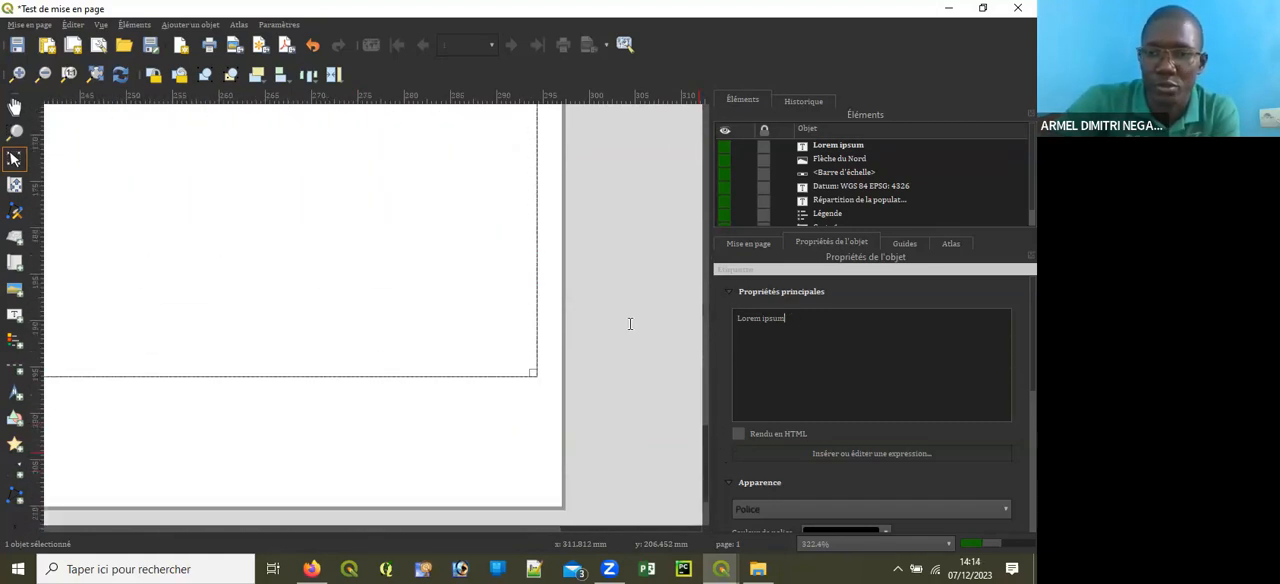
Step: Clear the enclosing label's placeholder text and enable its Cadre option to frame the whole layout
{"action": "left_click_drag", "start_coordinate": [790, 320], "coordinate": [730, 318]}
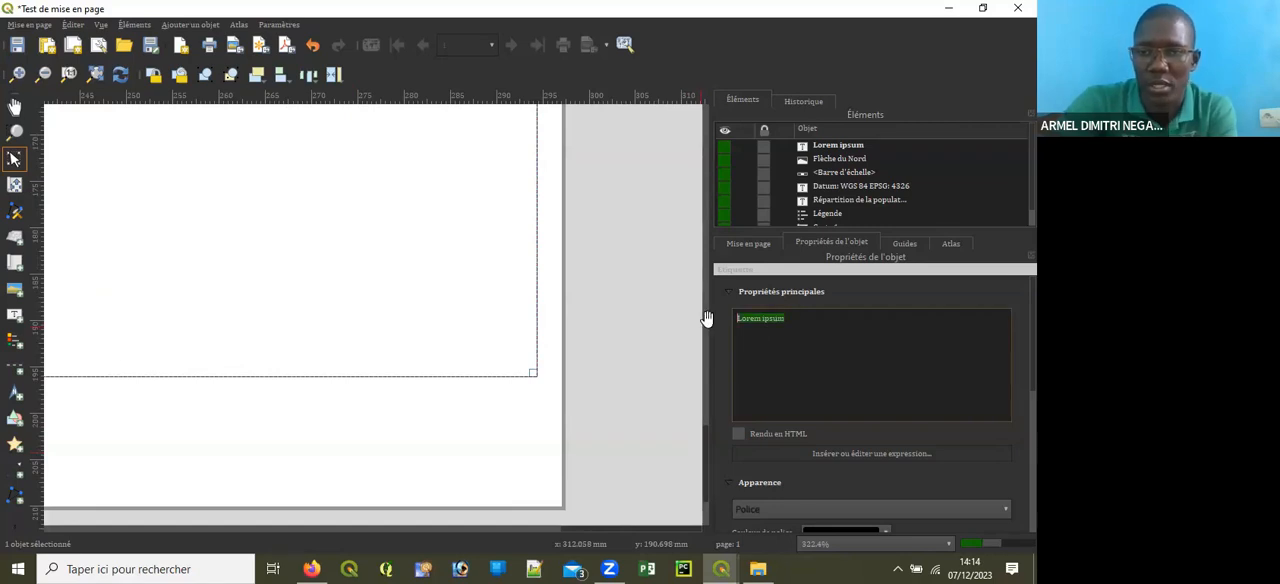
{"action": "key", "text": "BackSpace"}
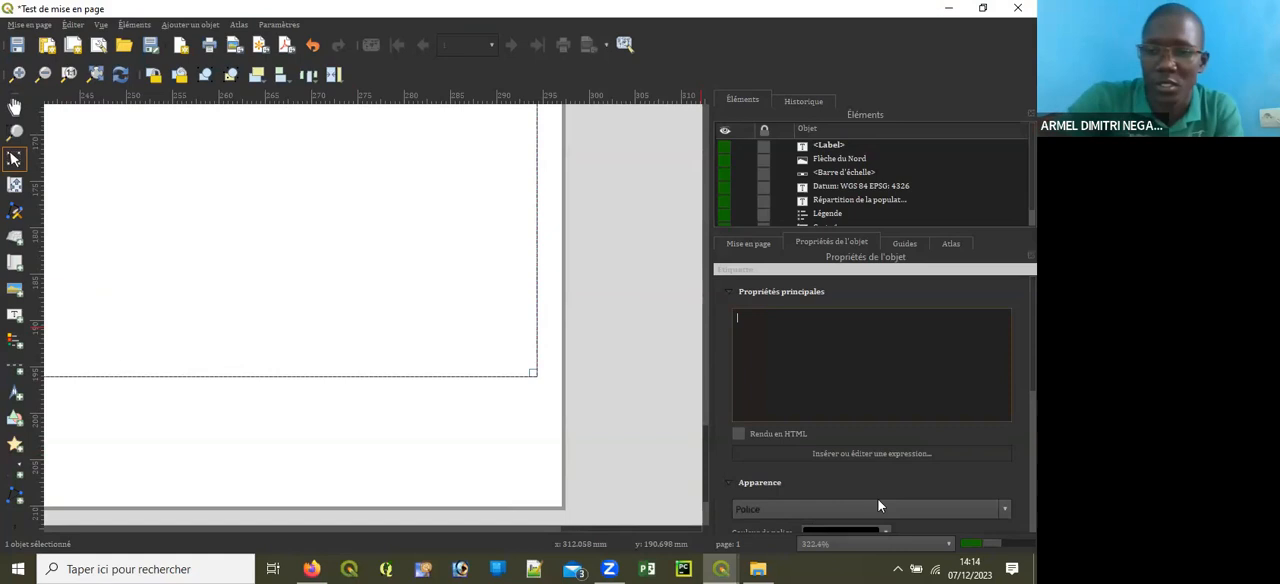
{"action": "scroll", "coordinate": [773, 412], "scroll_direction": "down", "scroll_amount": 5}
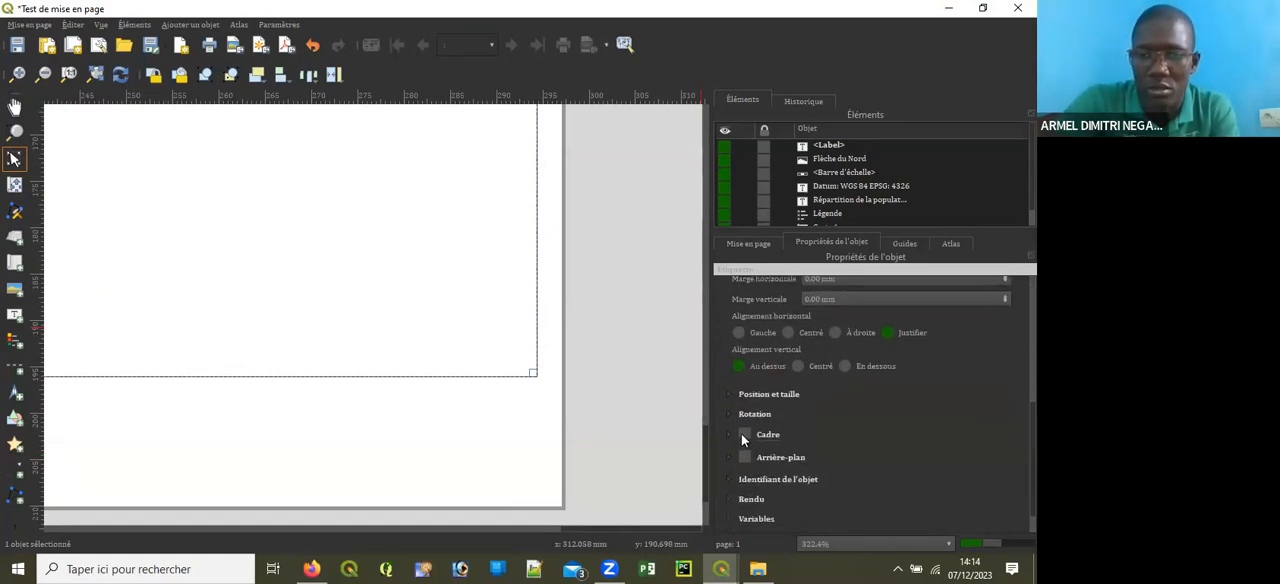
{"action": "left_click", "coordinate": [745, 434]}
{"action": "left_click", "coordinate": [468, 466]}
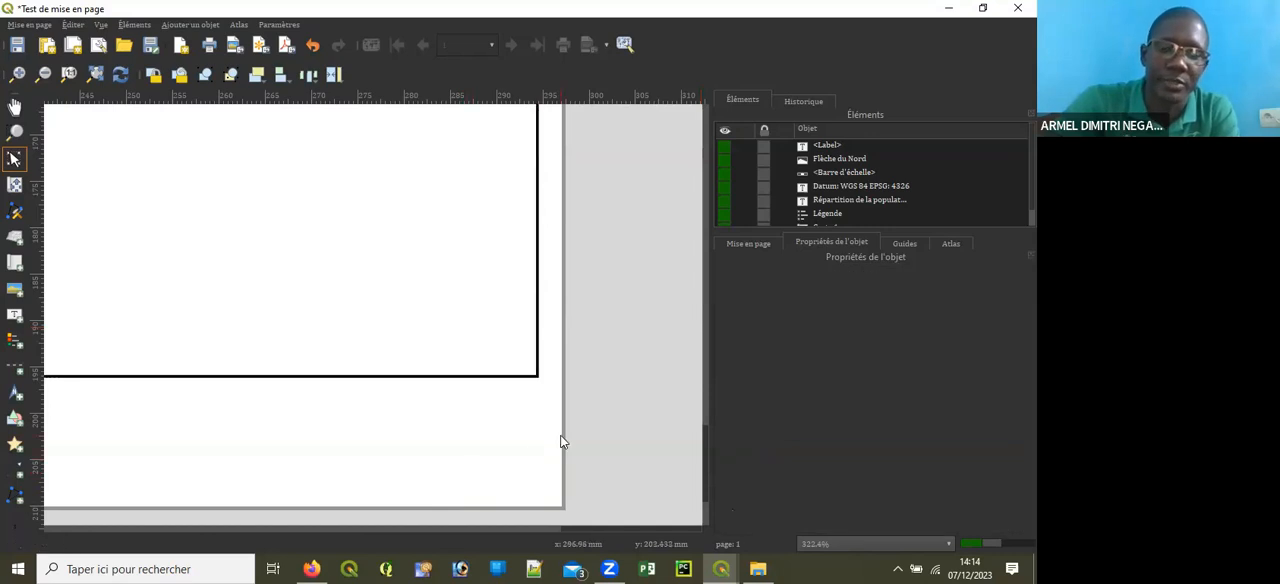
{"action": "scroll", "coordinate": [560, 440], "scroll_direction": "down", "scroll_amount": 6}
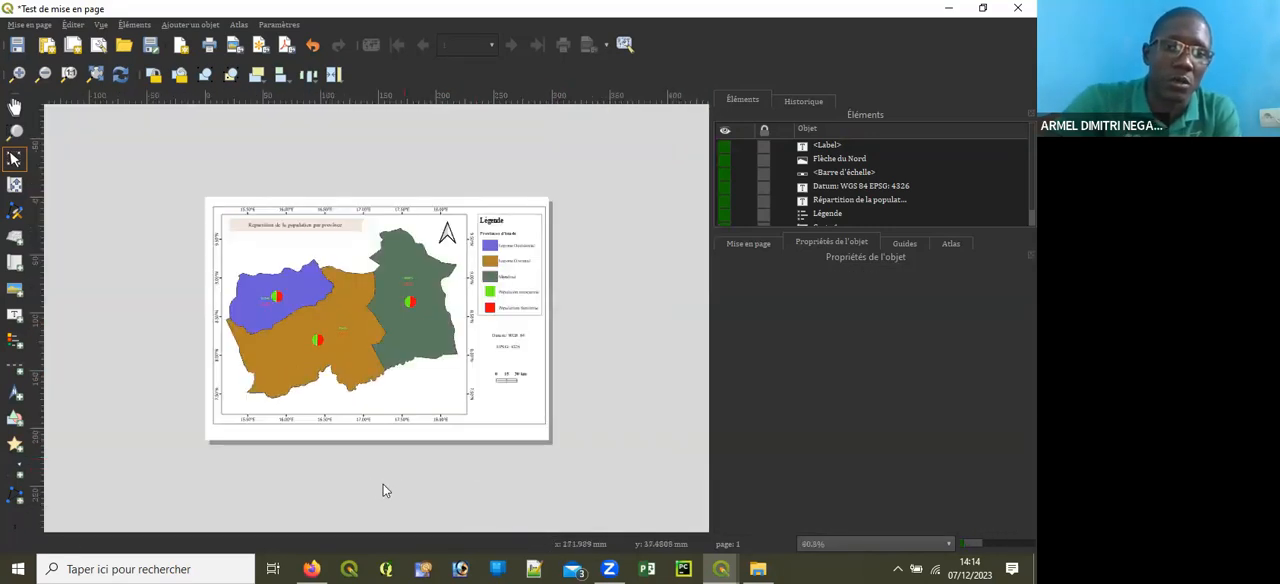
{"action": "scroll", "coordinate": [369, 470], "scroll_direction": "up", "scroll_amount": 2}
{"action": "scroll", "coordinate": [370, 470], "scroll_direction": "down", "scroll_amount": 3}
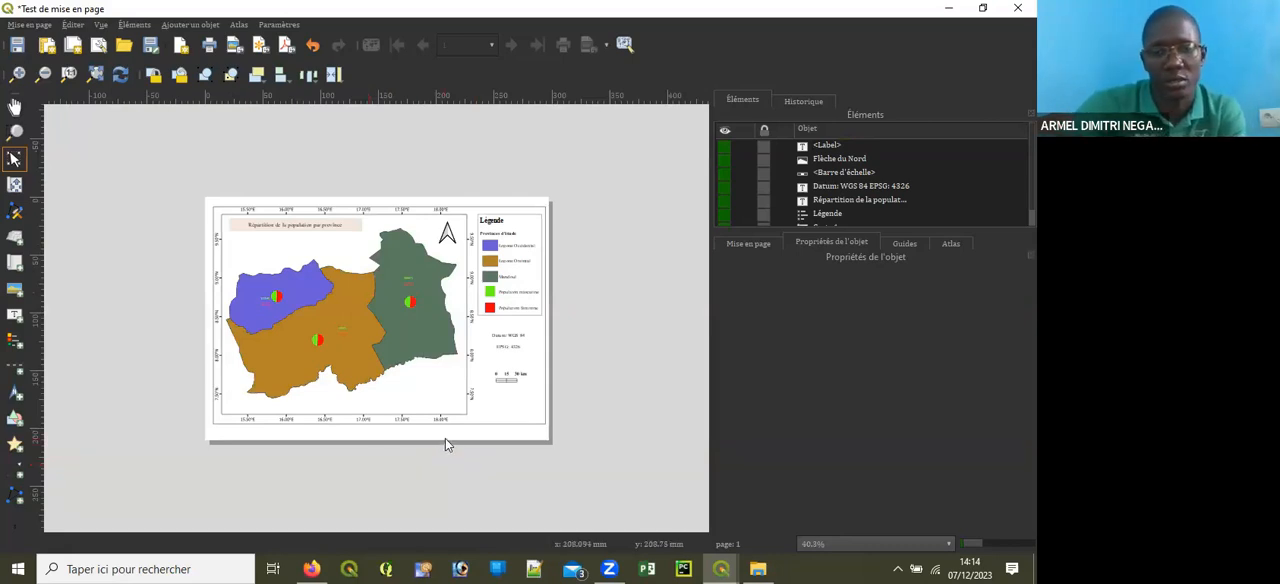
Step: Add a text label about 112 mm wide just beneath the outer frame's lower-left corner and clear its placeholder text
{"action": "scroll", "coordinate": [445, 445], "scroll_direction": "up", "scroll_amount": 1}
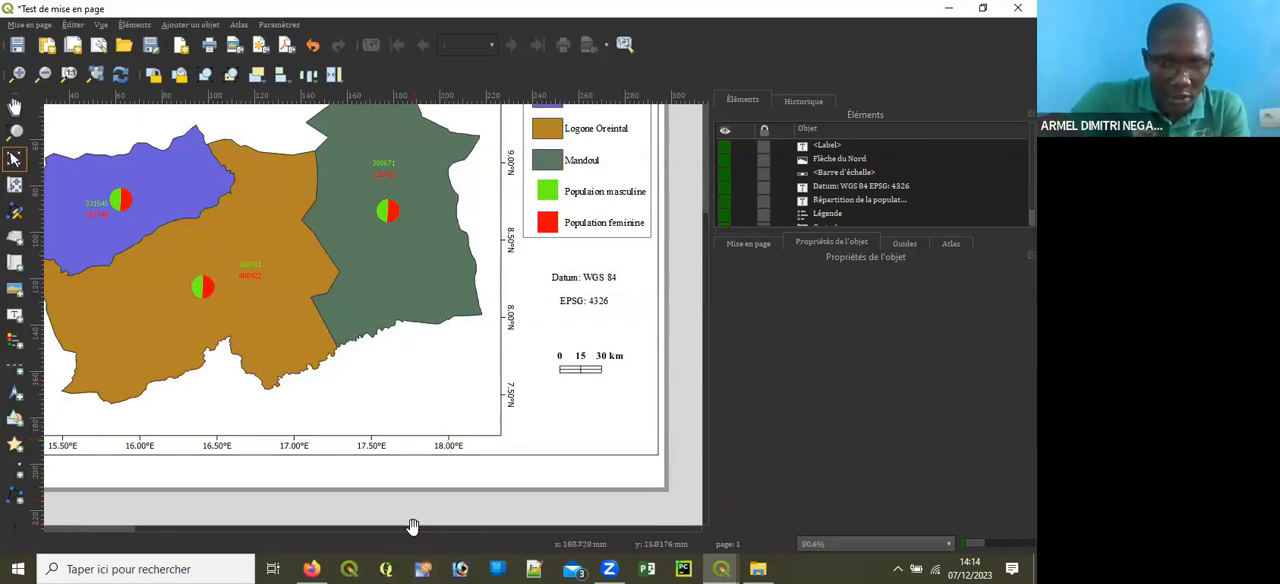
{"action": "left_click_drag", "start_coordinate": [414, 530], "coordinate": [217, 544]}
{"action": "scroll", "coordinate": [132, 491], "scroll_direction": "up", "scroll_amount": 1}
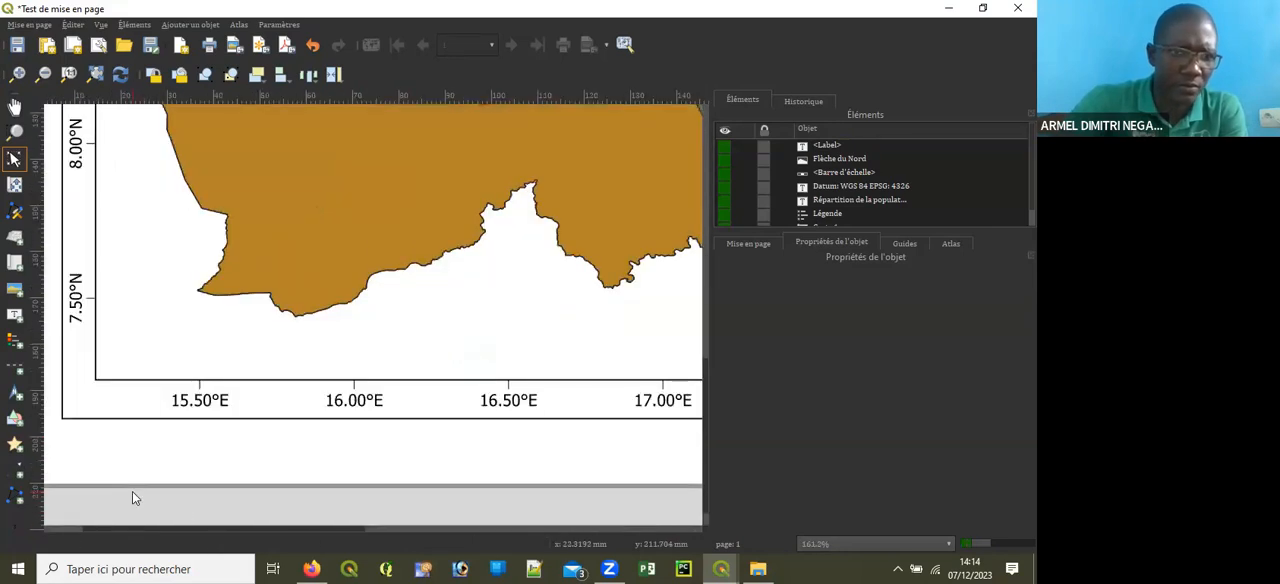
{"action": "scroll", "coordinate": [130, 525], "scroll_direction": "up", "scroll_amount": 1}
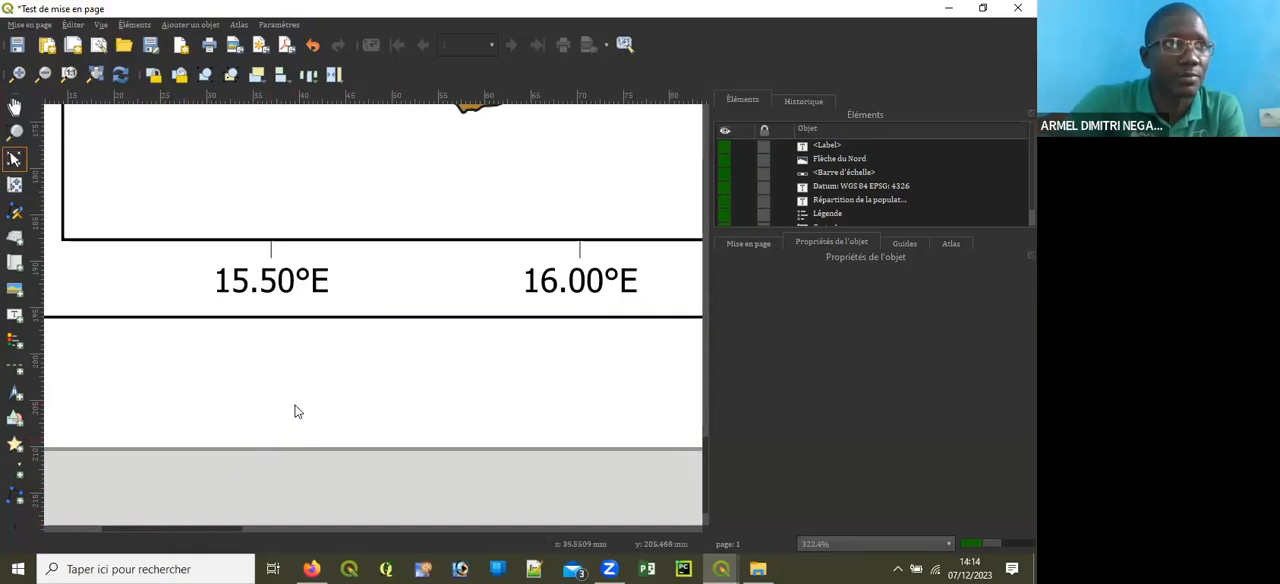
{"action": "scroll", "coordinate": [295, 411], "scroll_direction": "down", "scroll_amount": 1}
{"action": "left_click", "coordinate": [15, 313]}
{"action": "left_click_drag", "start_coordinate": [144, 395], "coordinate": [184, 405]}
{"action": "left_click_drag", "start_coordinate": [344, 428], "coordinate": [663, 416]}
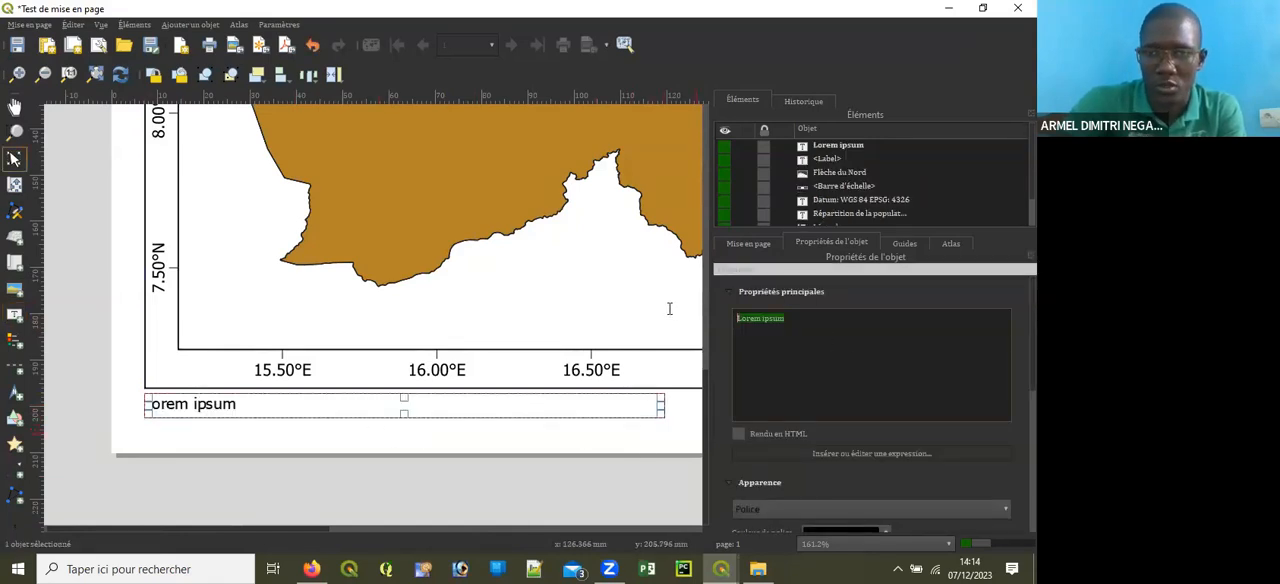
{"action": "key", "text": "BackSpace"}
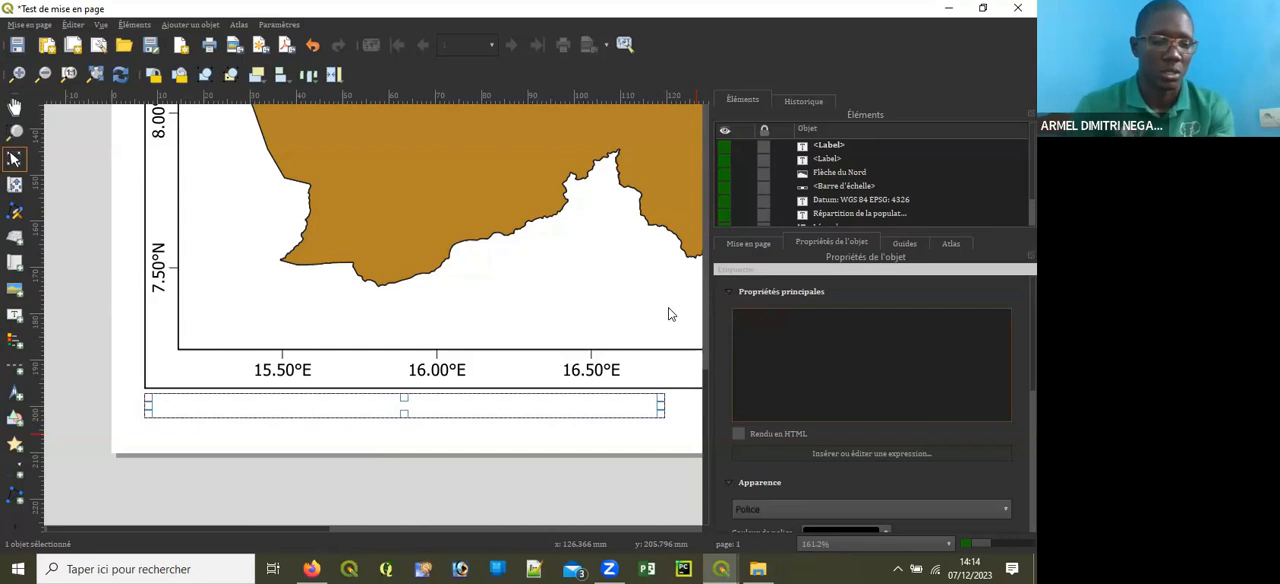
{"action": "type", "text": "bASE"}
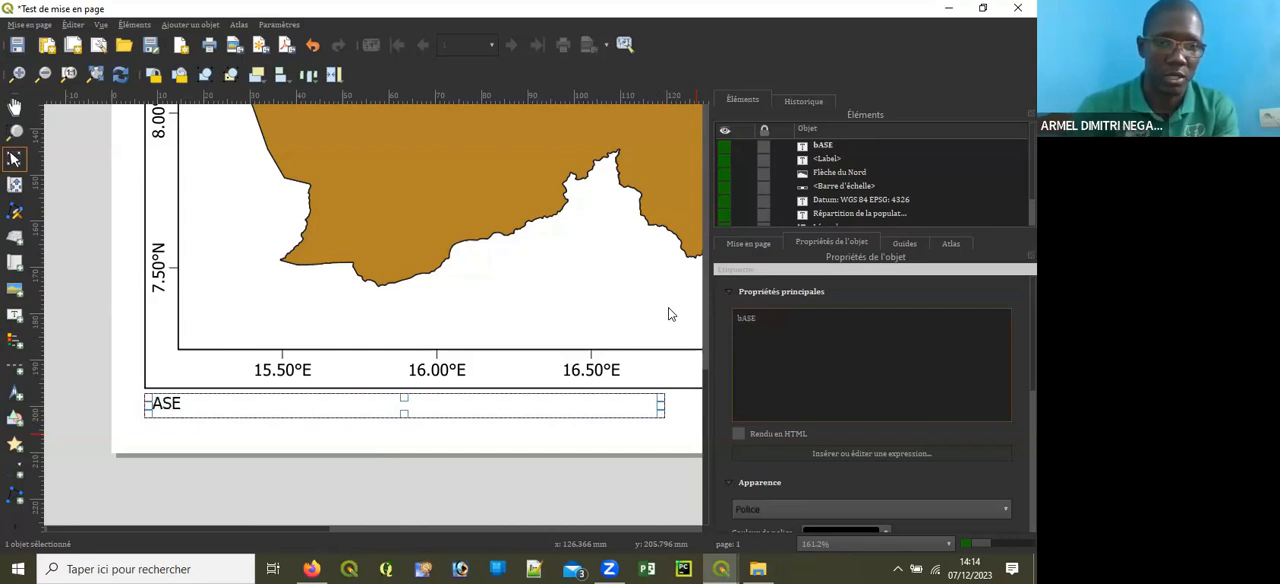
{"action": "key", "text": "BackSpace"}
{"action": "key", "text": "BackSpace"}
{"action": "key", "text": "BackSpace"}
{"action": "key", "text": "BackSpace"}
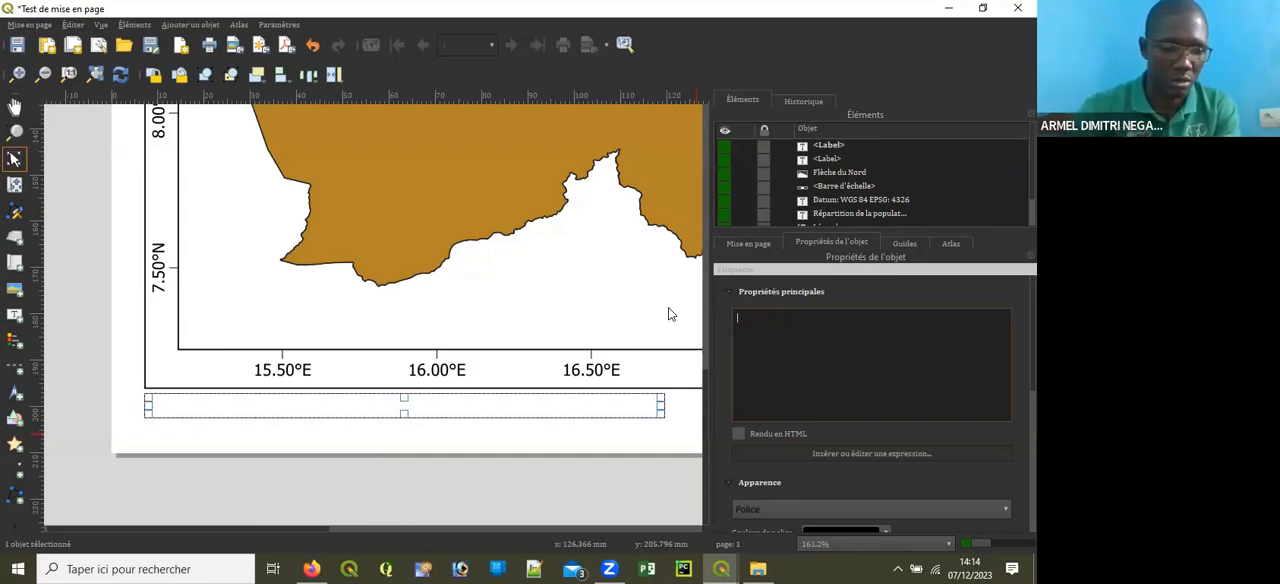
{"action": "type", "text": "Ba"}
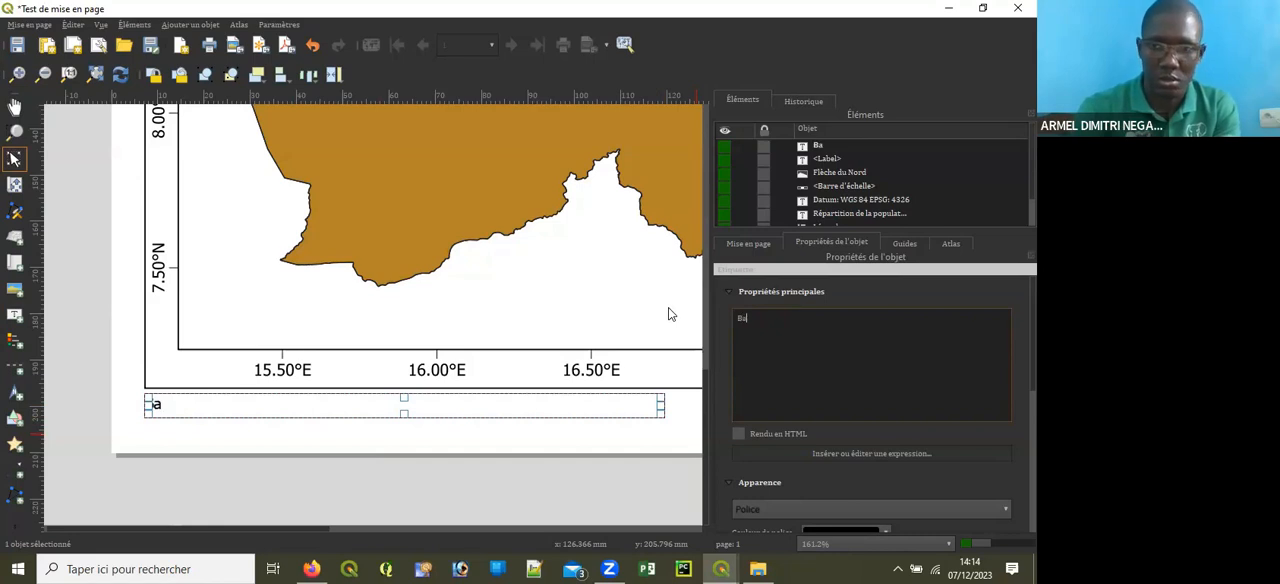
{"action": "type", "text": "se de données"}
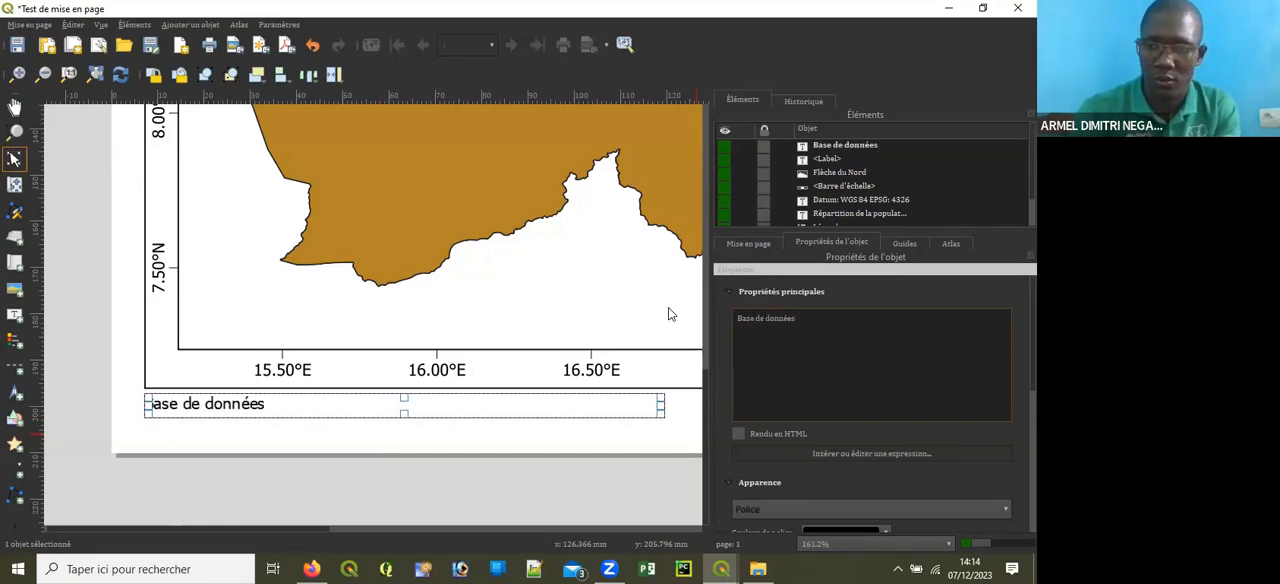
{"action": "key", "text": "BackSpace"}
{"action": "key", "text": "BackSpace"}
{"action": "key", "text": "BackSpace"}
{"action": "key", "text": "BackSpace"}
{"action": "key", "text": "BackSpace"}
{"action": "key", "text": "BackSpace"}
{"action": "key", "text": "BackSpace"}
{"action": "key", "text": "BackSpace"}
{"action": "key", "text": "BackSpace"}
{"action": "key", "text": "BackSpace"}
{"action": "key", "text": "BackSpace"}
{"action": "key", "text": "BackSpace"}
{"action": "key", "text": "BackSpace"}
{"action": "key", "text": "BackSpace"}
{"action": "key", "text": "BackSpace"}
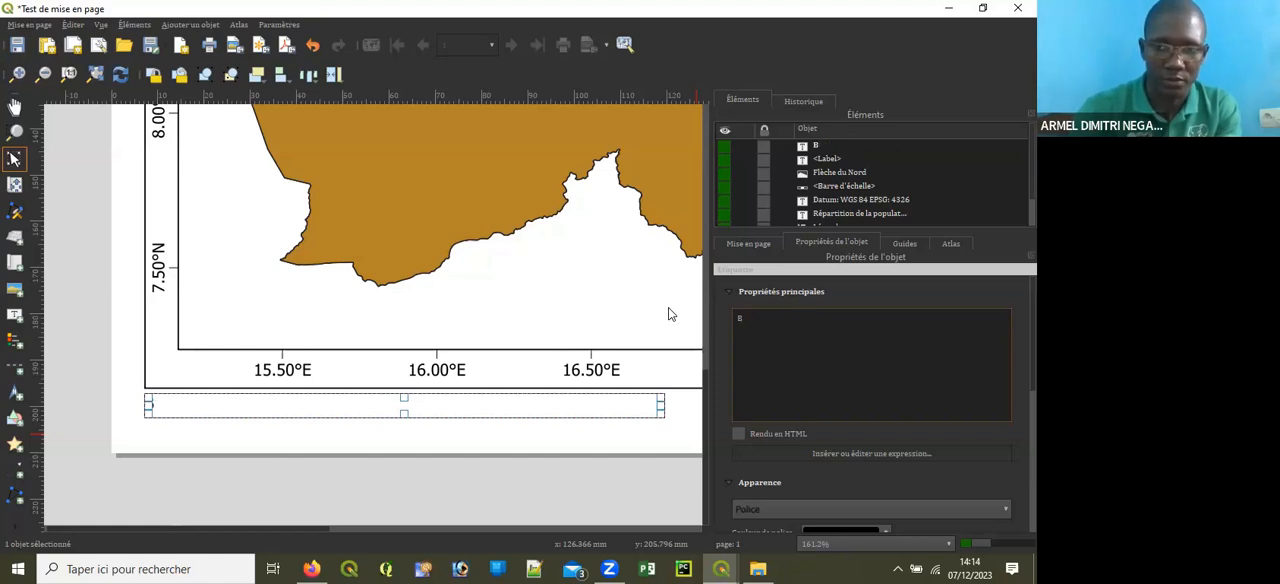
Step: Enter "CELGIS/Base de données du TCHAD 2017" as the data source note in the label under the frame's lower-left corner
{"action": "type", "text": "CEL"}
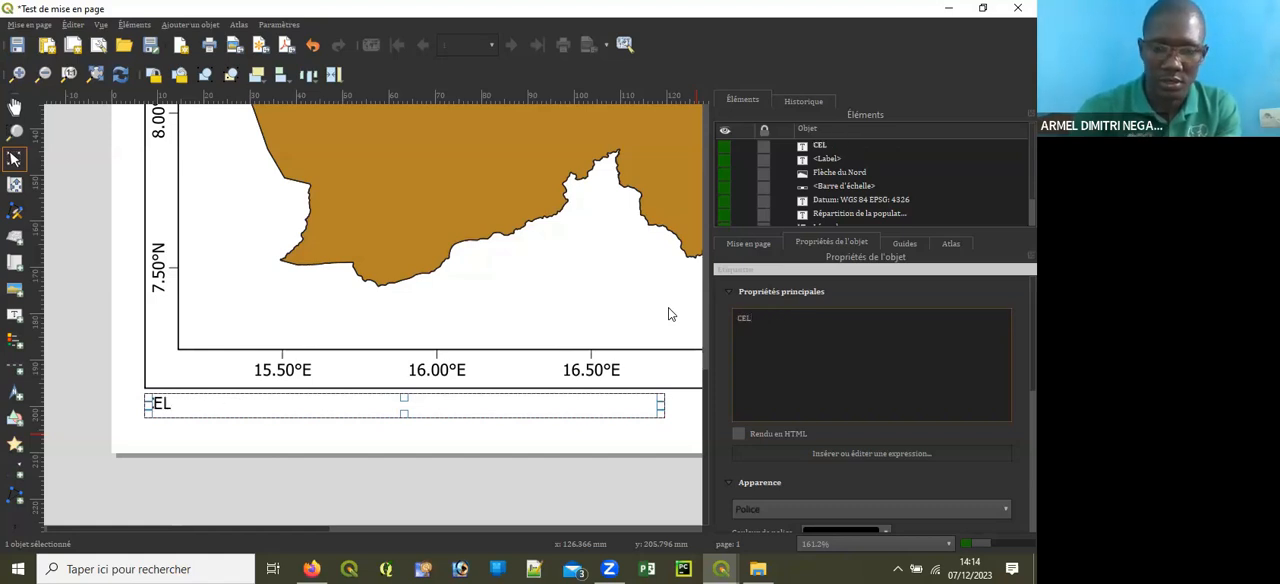
{"action": "type", "text": "Gis"}
{"action": "key", "text": "BackSpace"}
{"action": "key", "text": "BackSpace"}
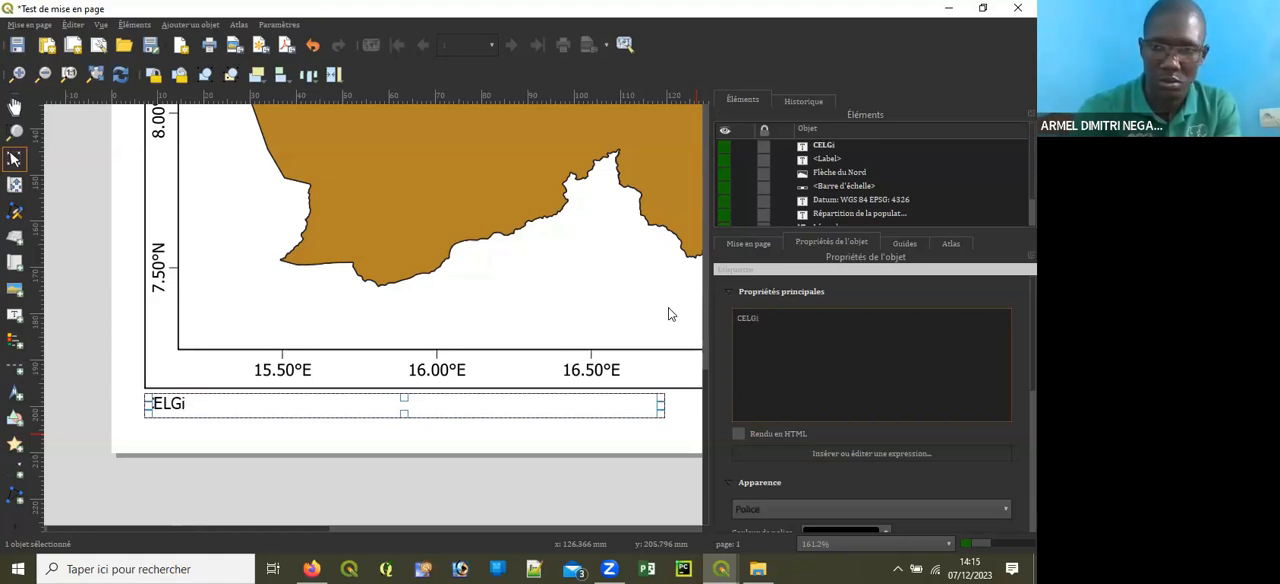
{"action": "key", "text": "BackSpace"}
{"action": "type", "text": "IS"}
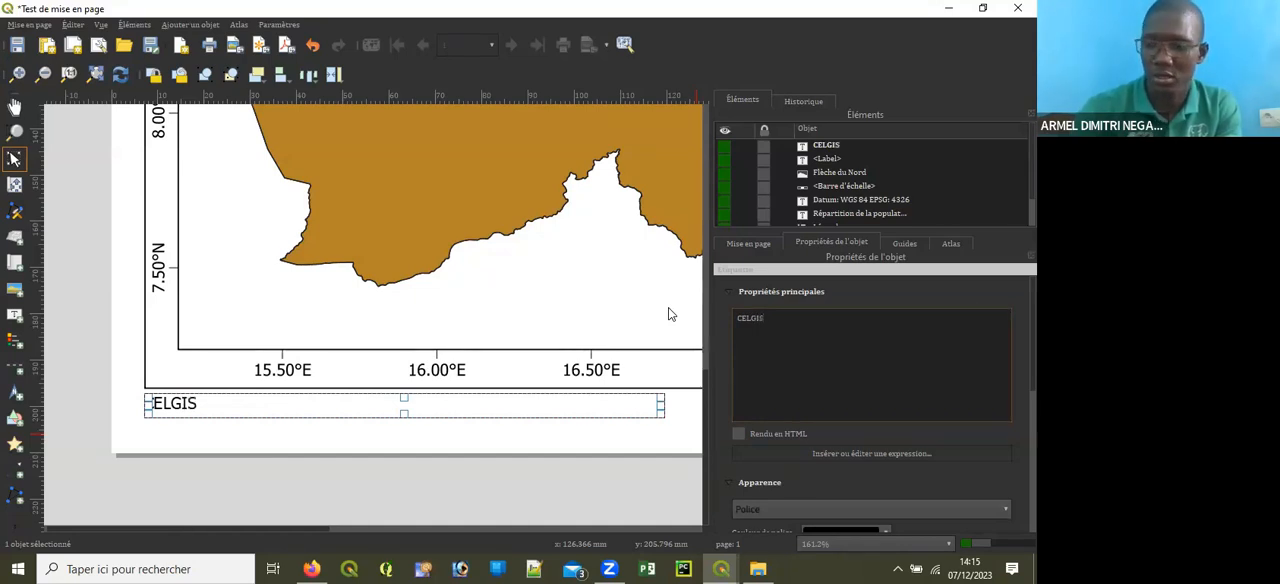
{"action": "type", "text": "/"}
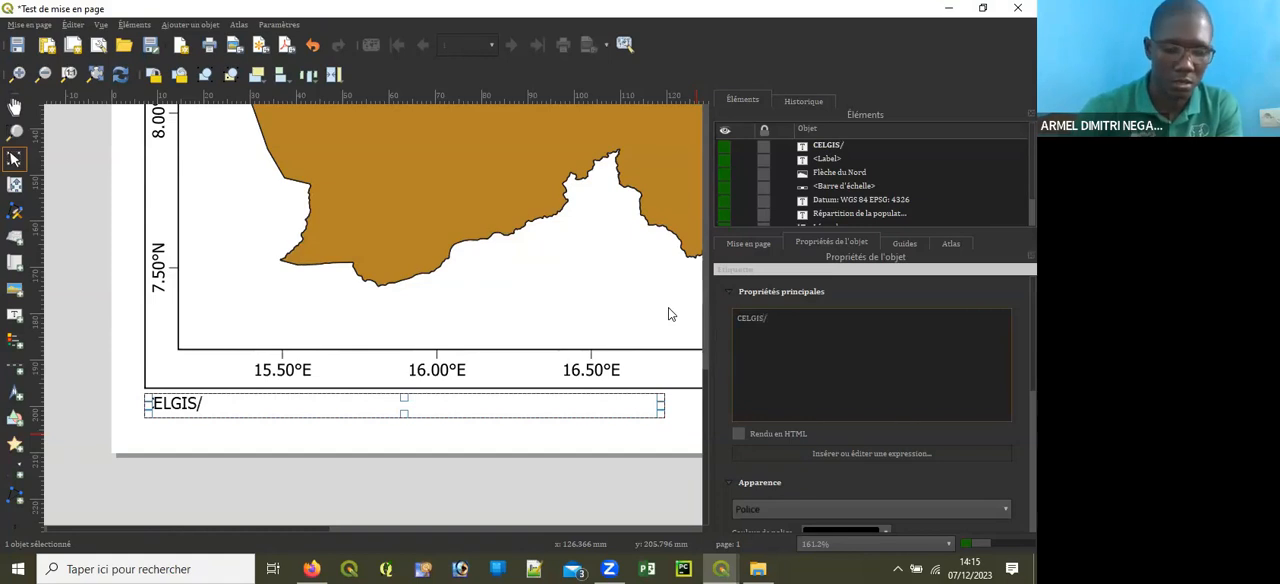
{"action": "type", "text": "b"}
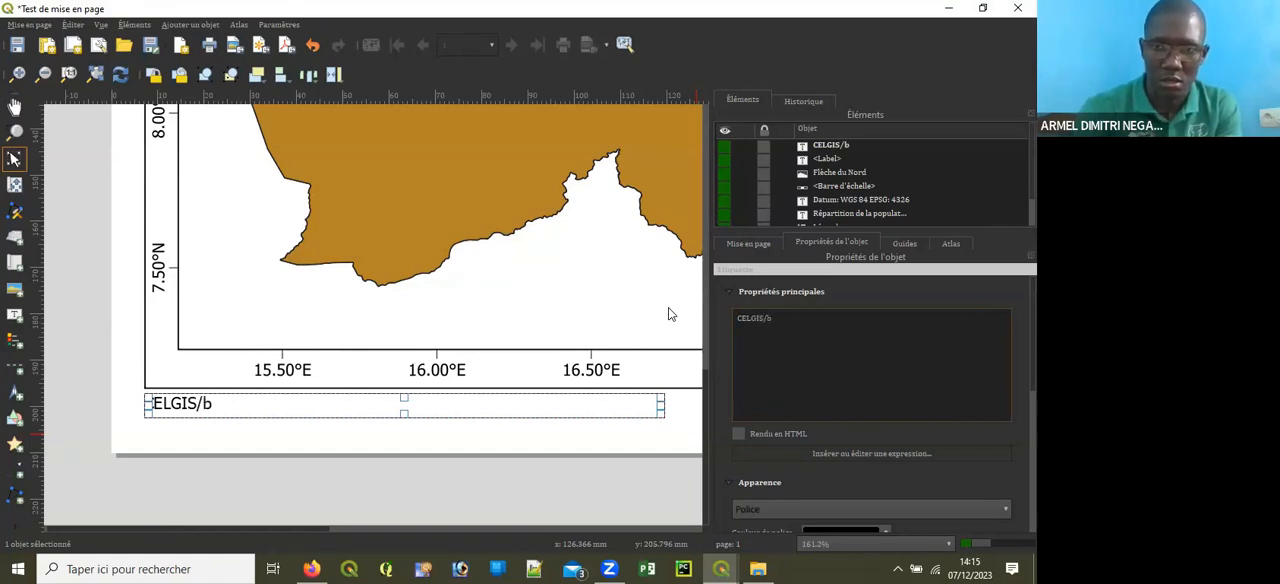
{"action": "key", "text": "BackSpace"}
{"action": "type", "text": "Base de données du TCHAD"}
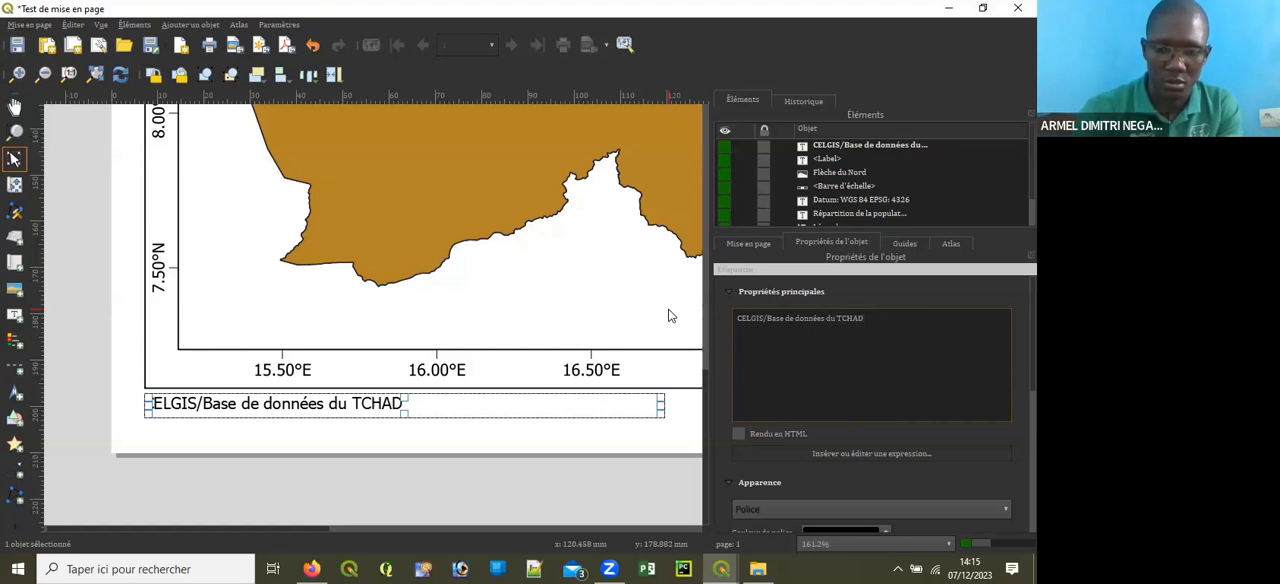
{"action": "type", "text": " 2017"}
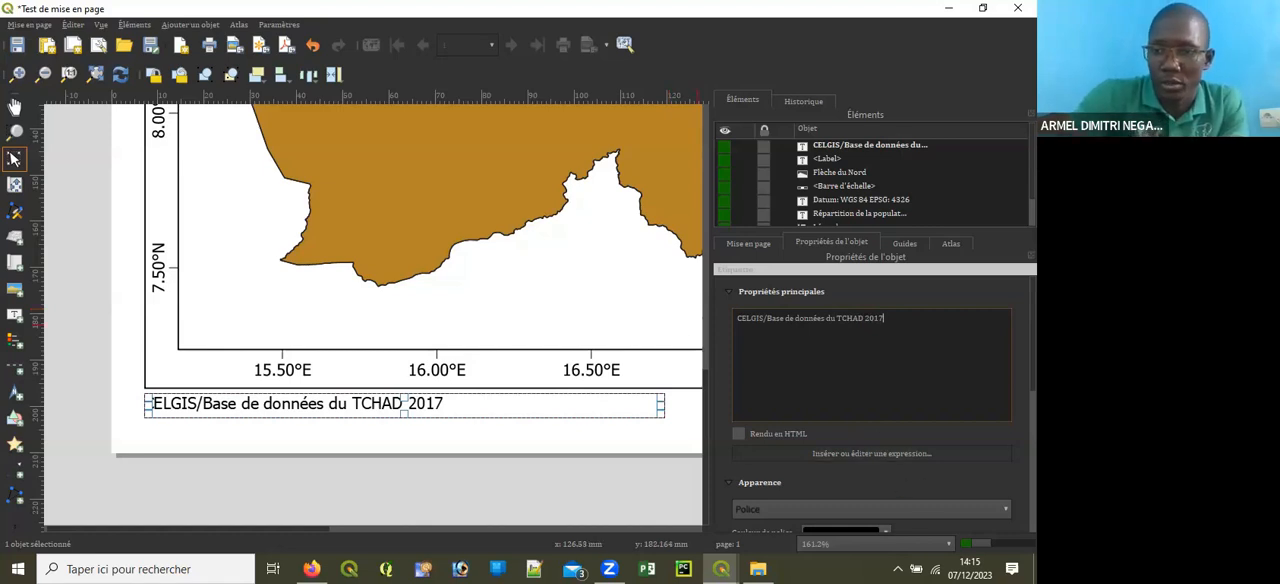
Step: Set the data source note's font to Times New Roman
{"action": "scroll", "coordinate": [870, 400], "scroll_direction": "down", "scroll_amount": 3}
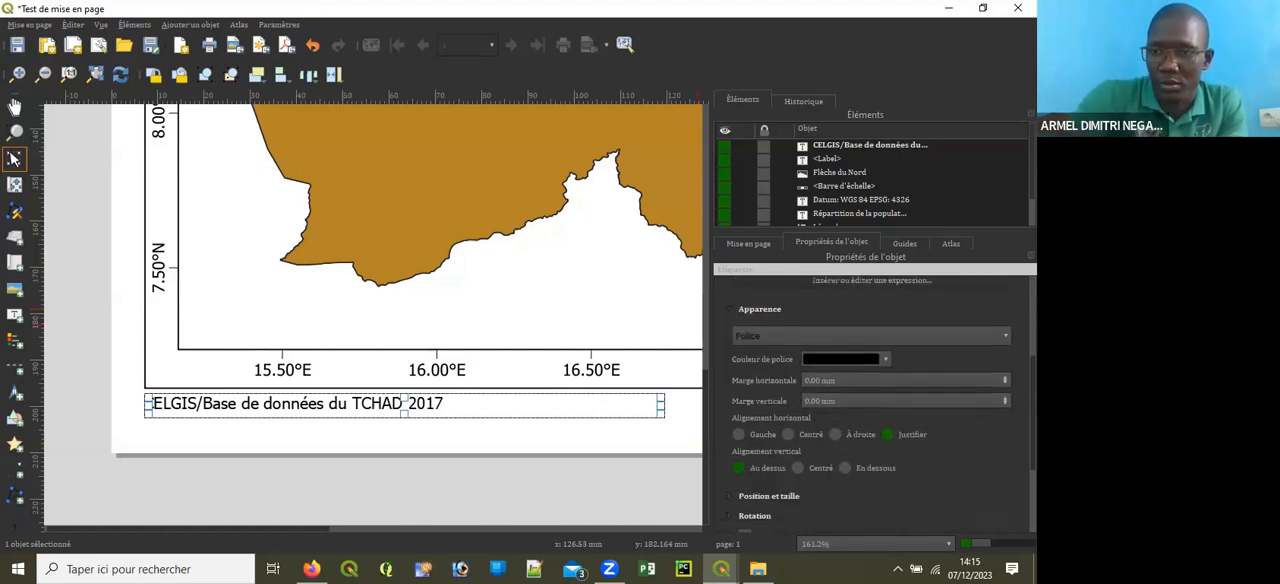
{"action": "scroll", "coordinate": [954, 453], "scroll_direction": "down", "scroll_amount": 5}
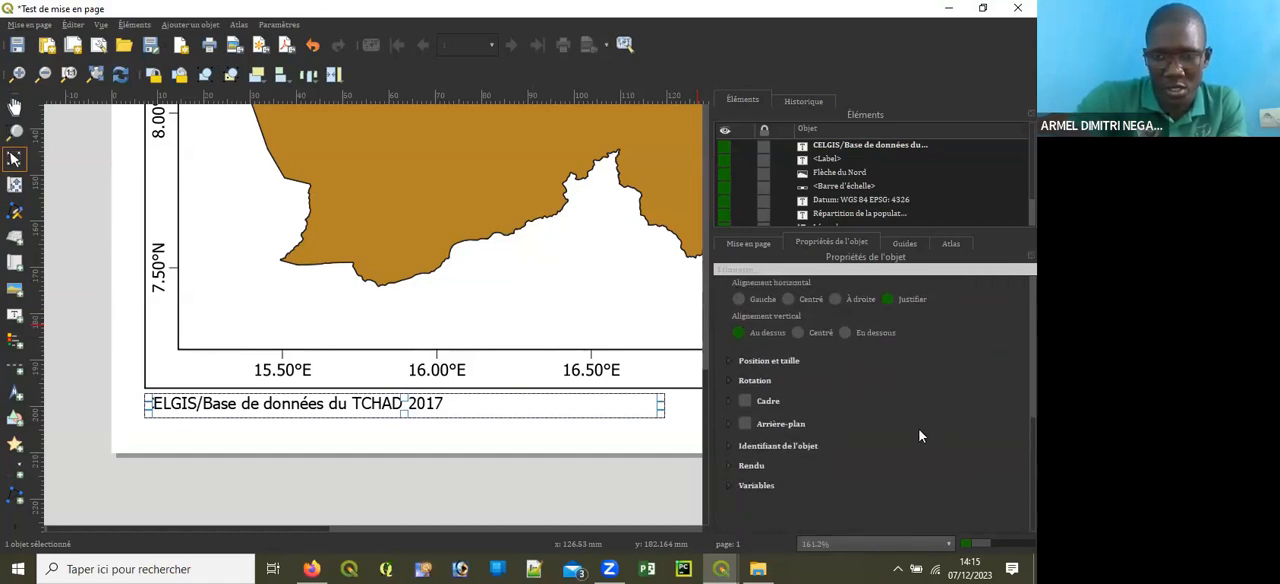
{"action": "scroll", "coordinate": [870, 400], "scroll_direction": "up", "scroll_amount": 3}
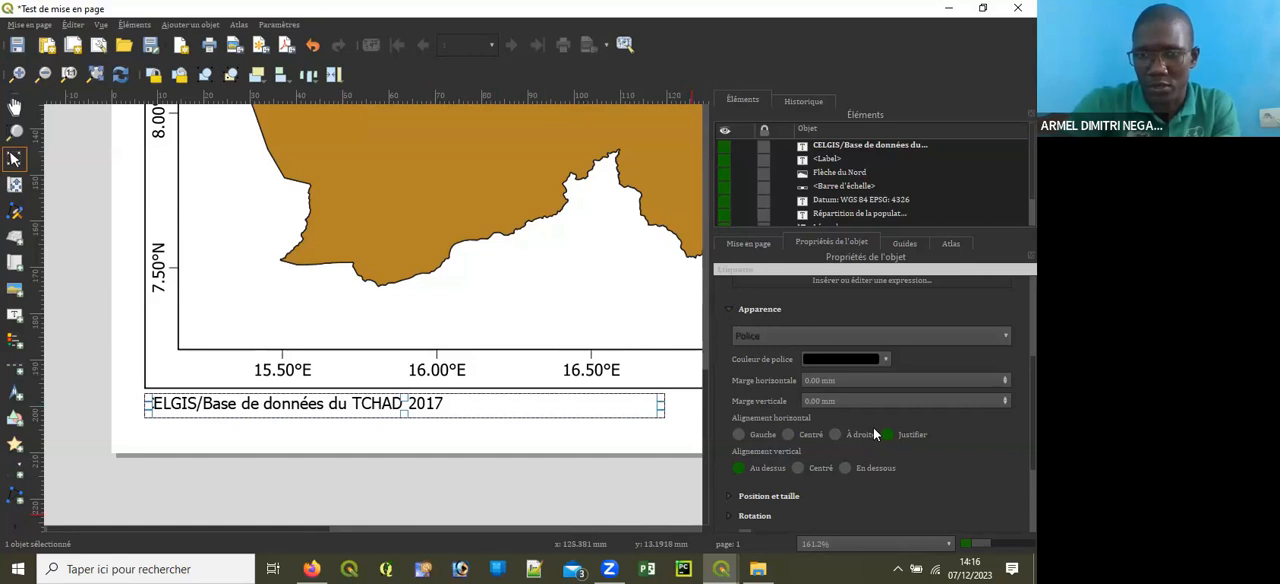
{"action": "left_click", "coordinate": [861, 336]}
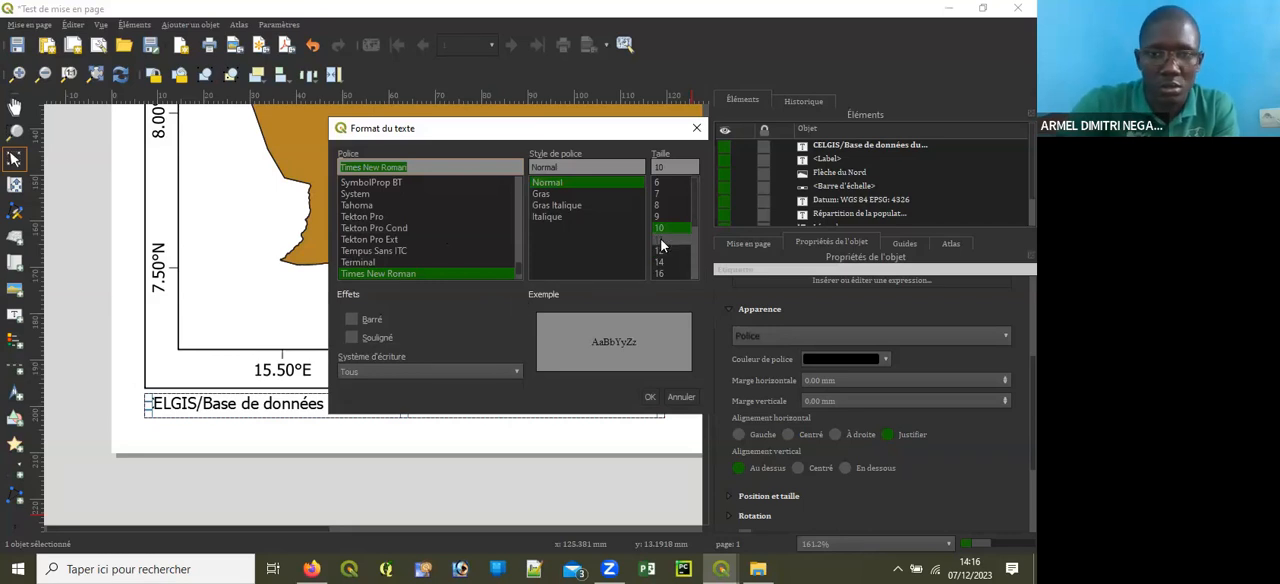
{"action": "left_click", "coordinate": [647, 396]}
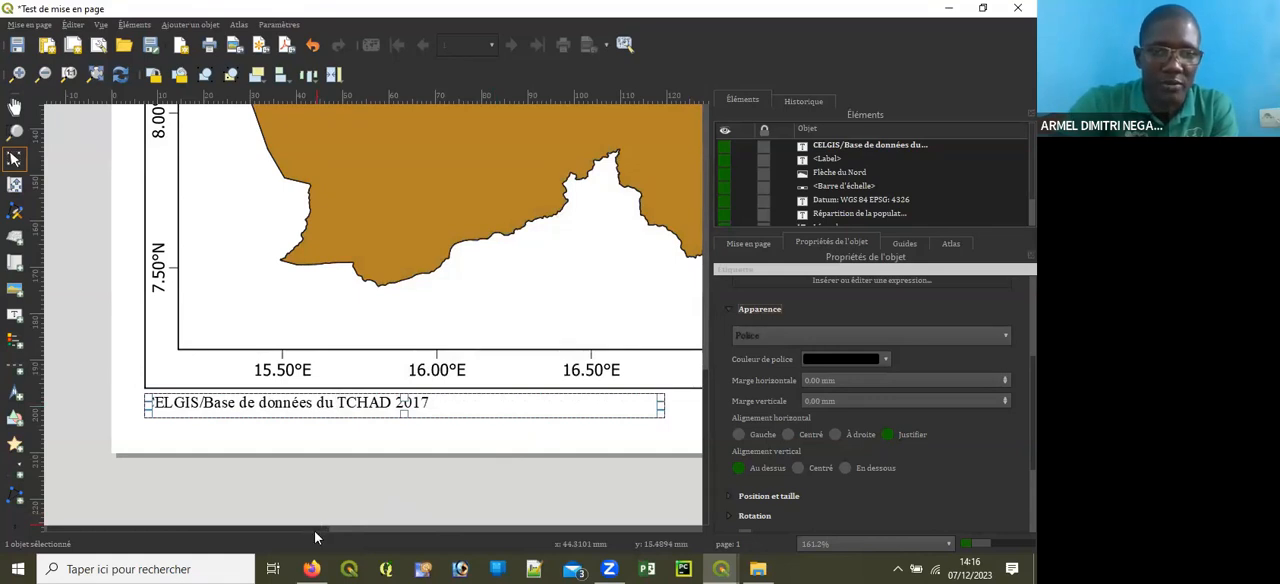
Step: Add a text label about 103 mm wide just beneath the outer frame's lower-right corner and clear its placeholder text
{"action": "left_click_drag", "start_coordinate": [312, 527], "coordinate": [692, 537]}
{"action": "left_click", "coordinate": [14, 314]}
{"action": "left_click_drag", "start_coordinate": [141, 395], "coordinate": [618, 416]}
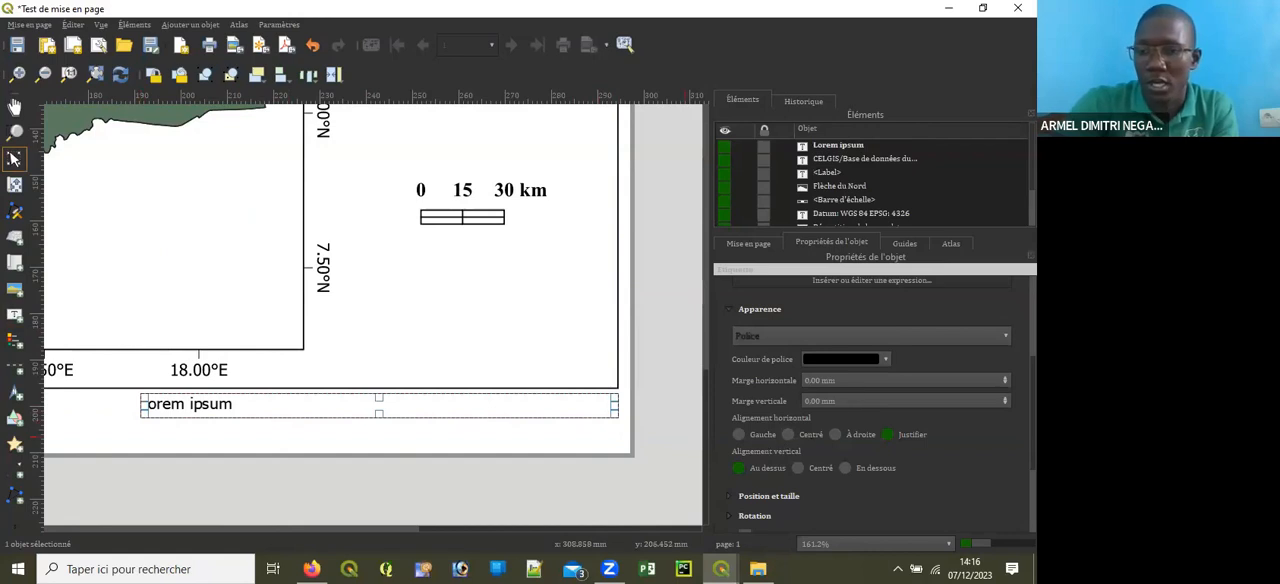
{"action": "scroll", "coordinate": [809, 369], "scroll_direction": "up", "scroll_amount": 5}
{"action": "left_click_drag", "start_coordinate": [799, 323], "coordinate": [682, 319]}
{"action": "key", "text": "BackSpace"}
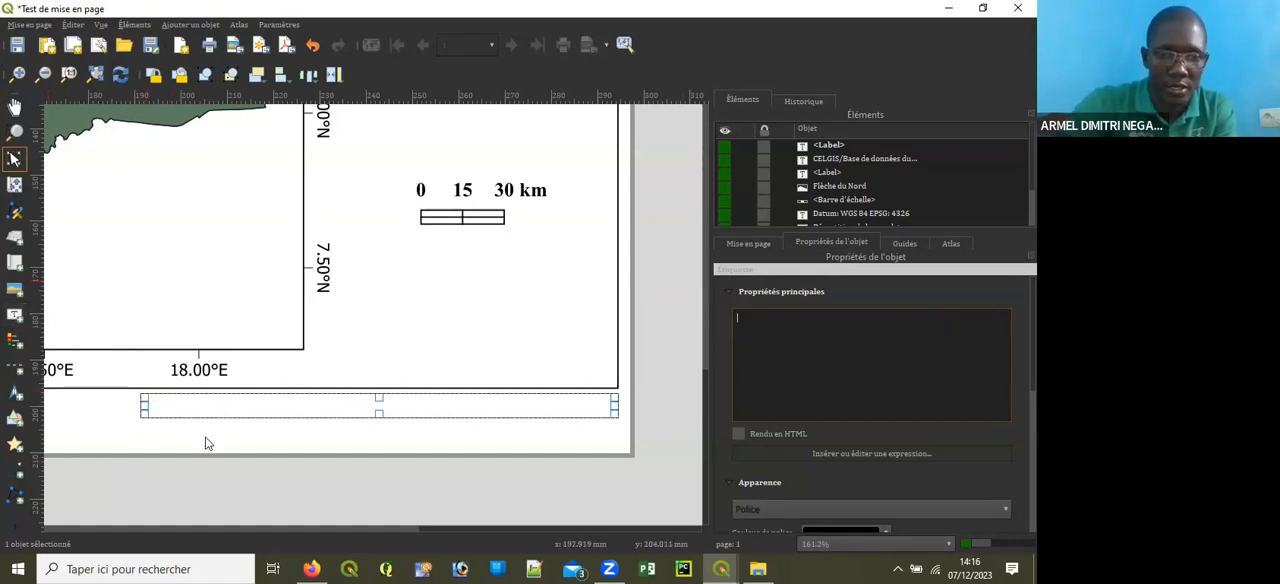
Step: Enter "Réalisateur: ShareScreen Africa, Décembre 2023" as the map author credit in the new label
{"action": "type", "text": "r"}
{"action": "key", "text": "BackSpace"}
{"action": "type", "text": "R2"}
{"action": "key", "text": "BackSpace"}
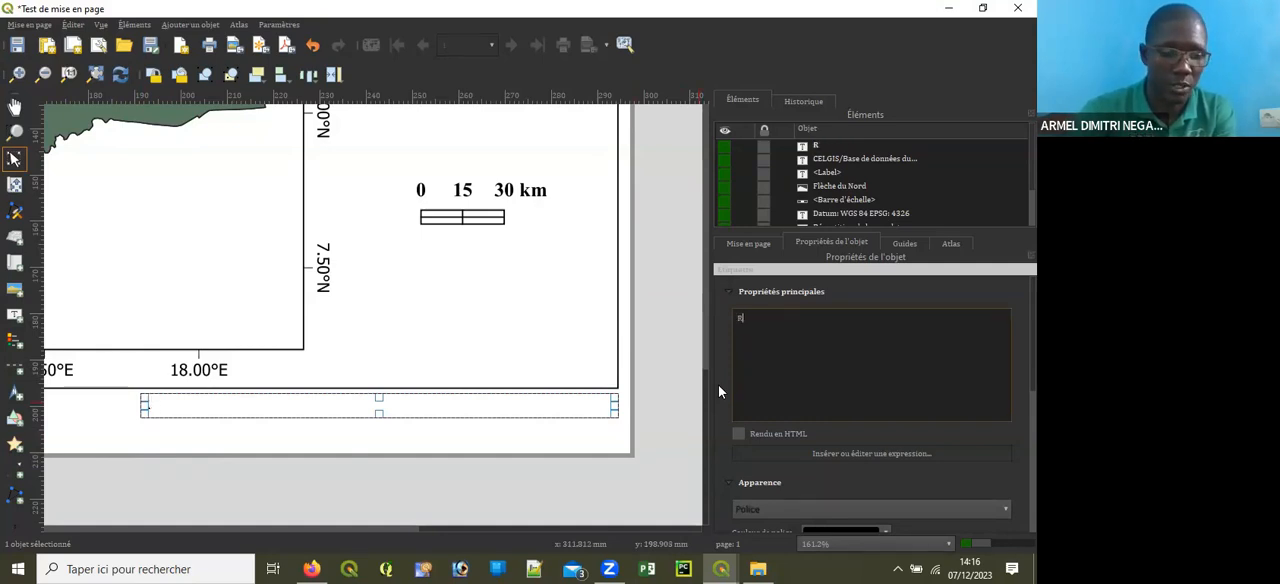
{"action": "type", "text": "2"}
{"action": "key", "text": "BackSpace"}
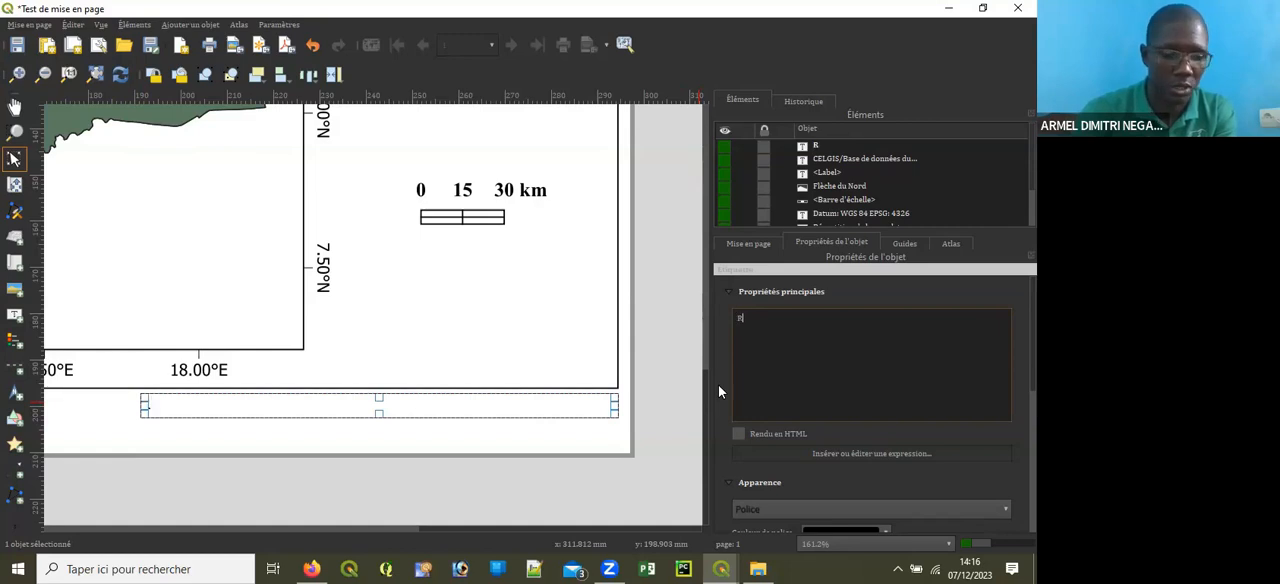
{"action": "type", "text": "éalisa"}
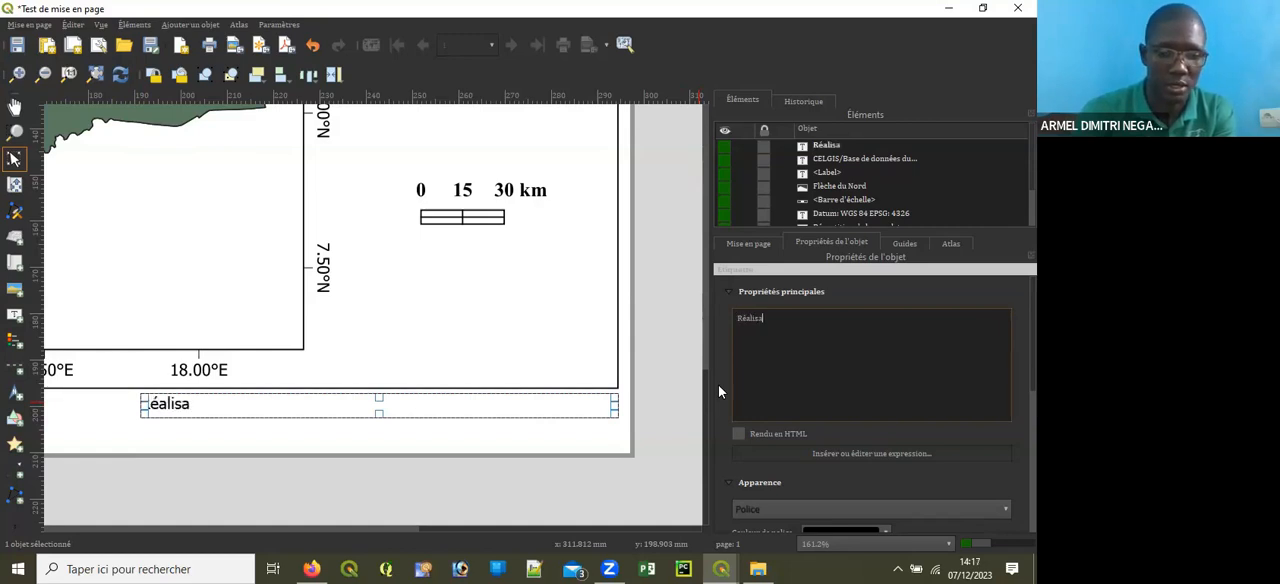
{"action": "type", "text": "teur:"}
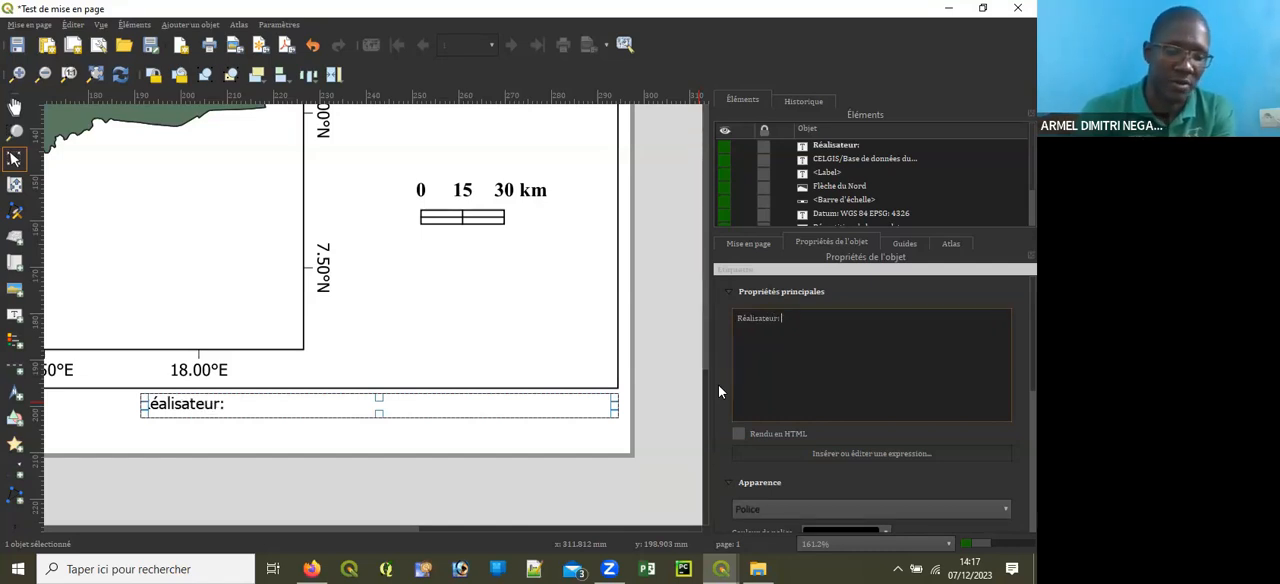
{"action": "type", "text": " ShareS"}
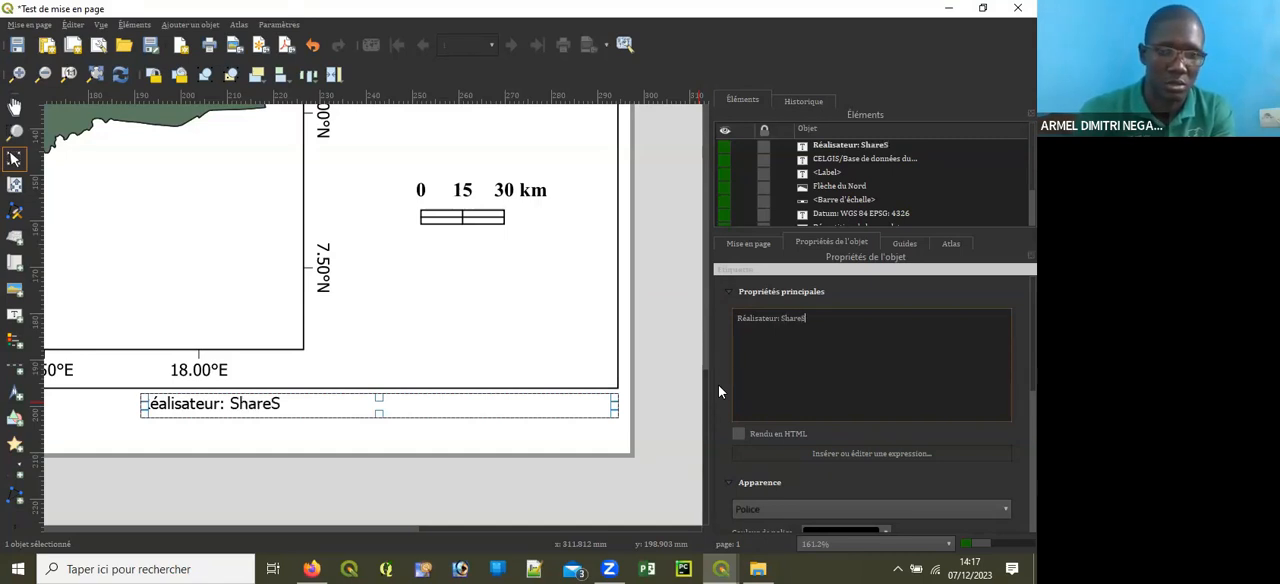
{"action": "type", "text": "creEN"}
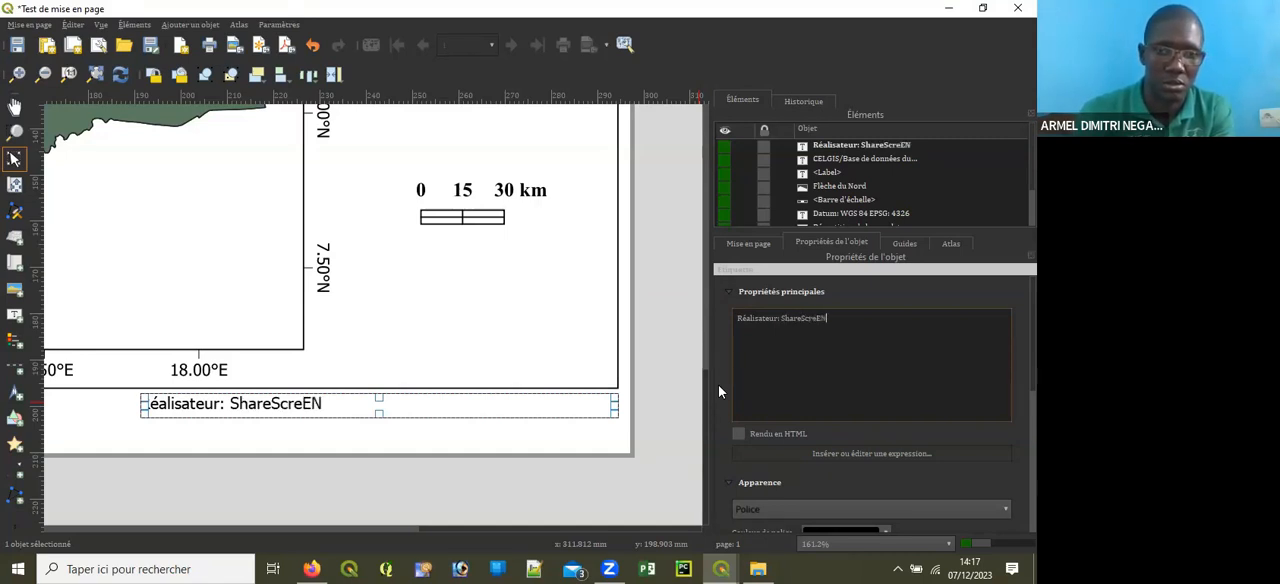
{"action": "key", "text": "BackSpace"}
{"action": "key", "text": "BackSpace"}
{"action": "type", "text": "e"}
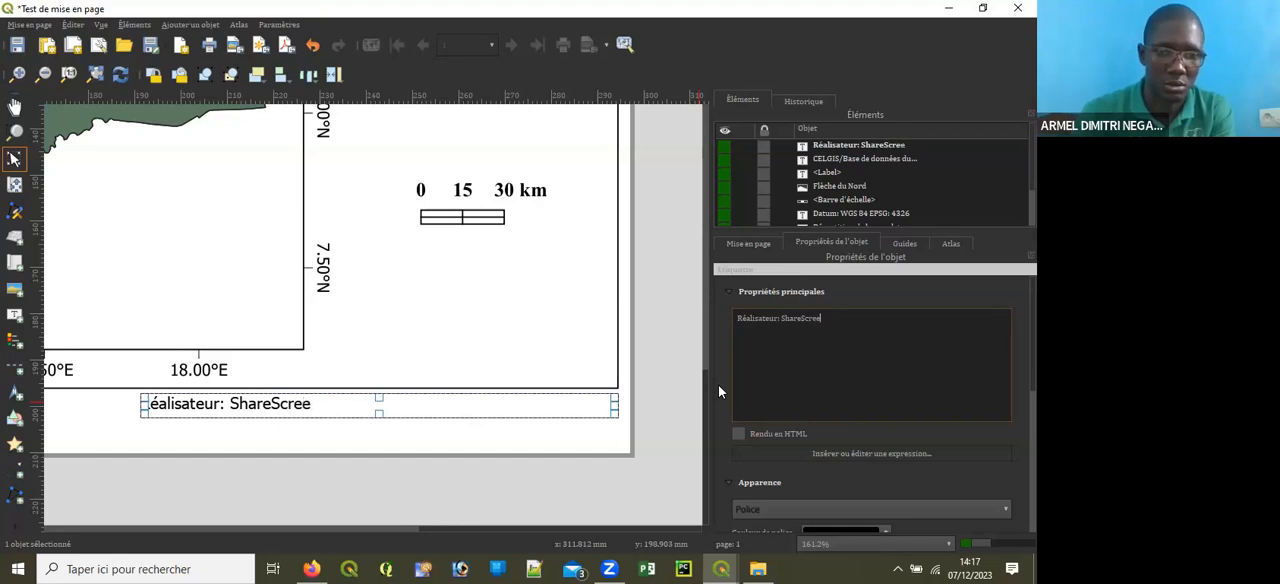
{"action": "type", "text": "n Africa"}
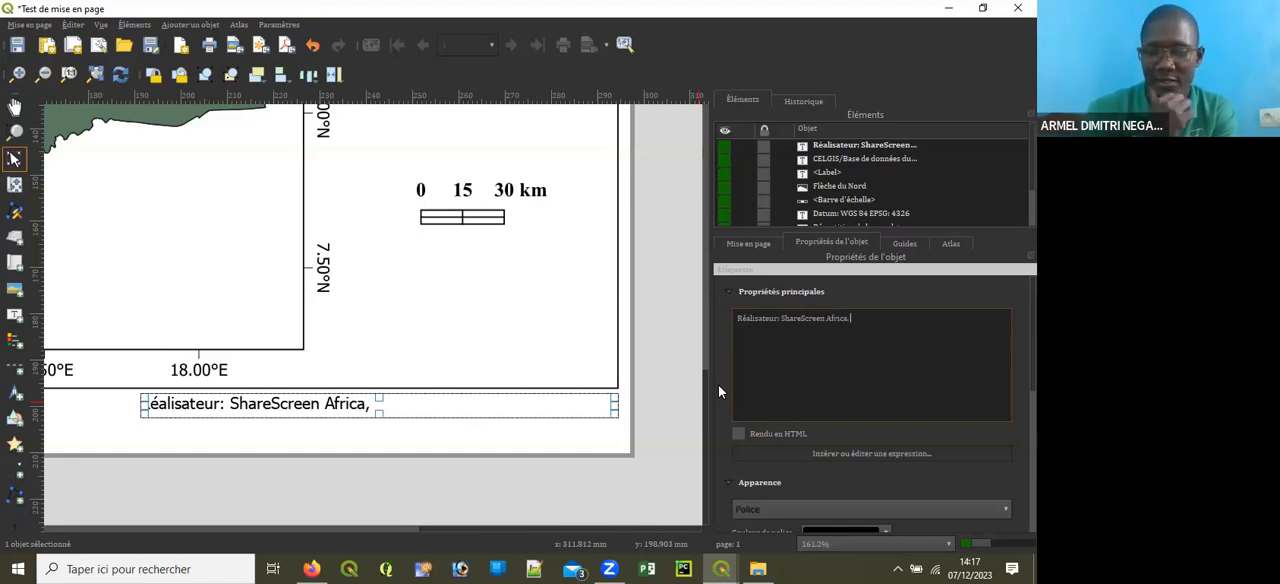
{"action": "type", "text": ", Déce"}
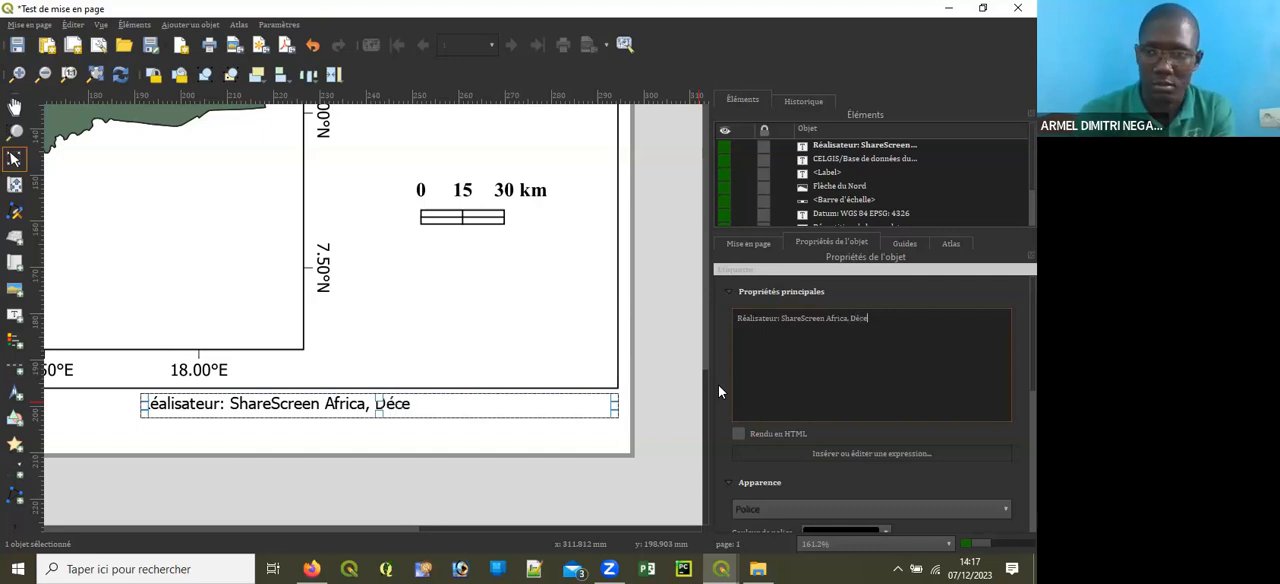
{"action": "type", "text": "mbre"}
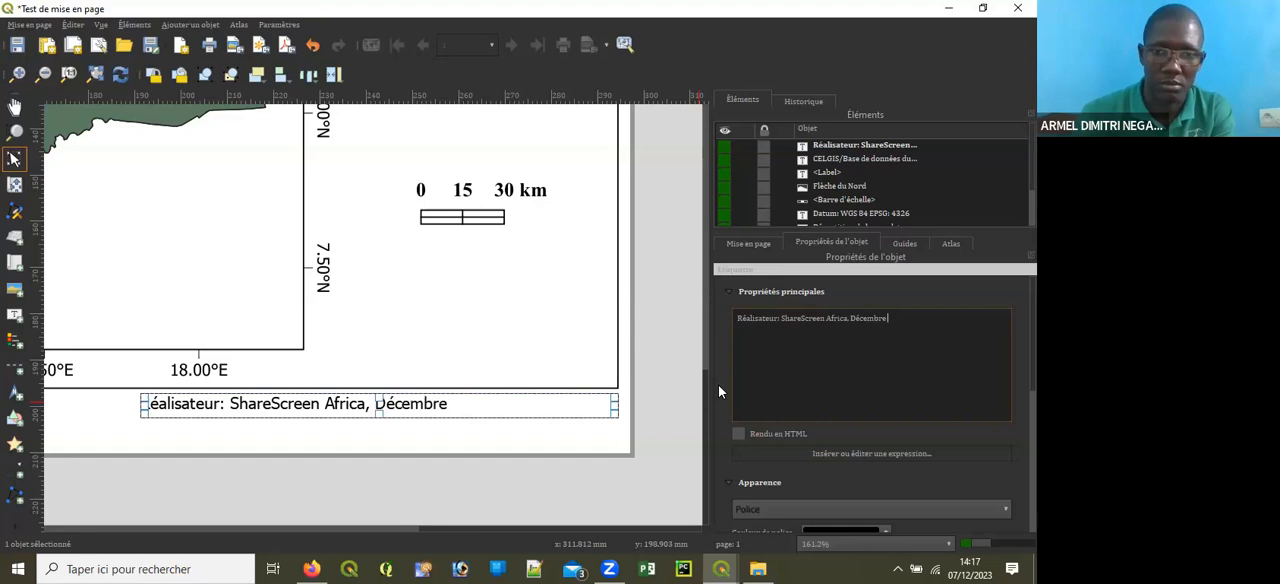
{"action": "type", "text": " 2023"}
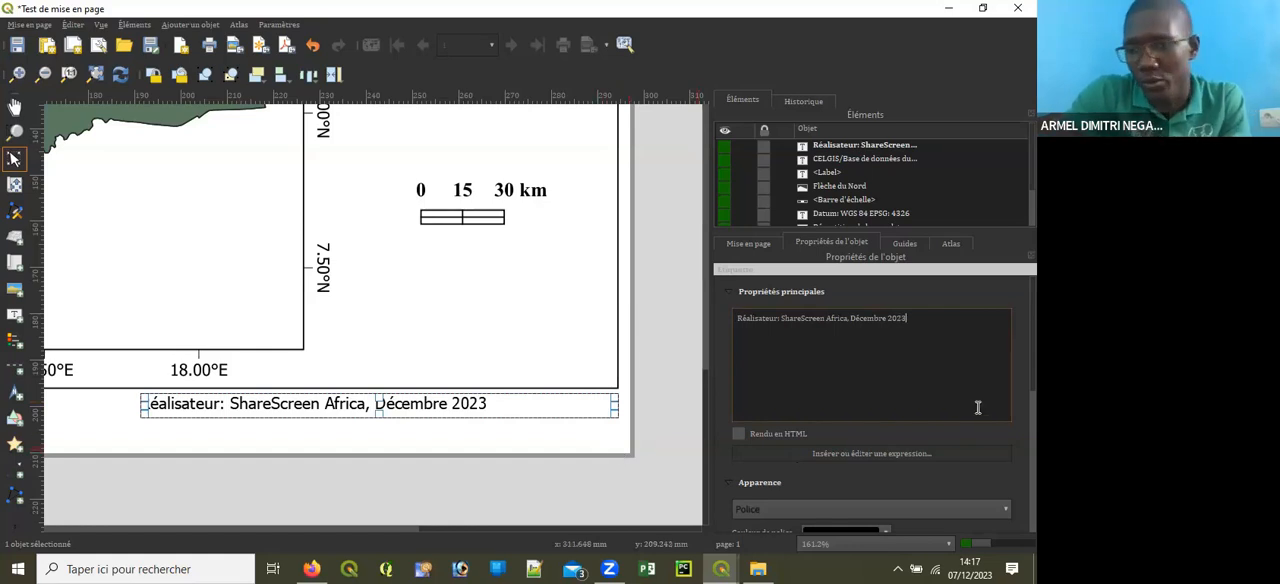
Step: Align the author credit horizontally with À droite and set its font to Times New Roman
{"action": "scroll", "coordinate": [870, 400], "scroll_direction": "down", "scroll_amount": 5}
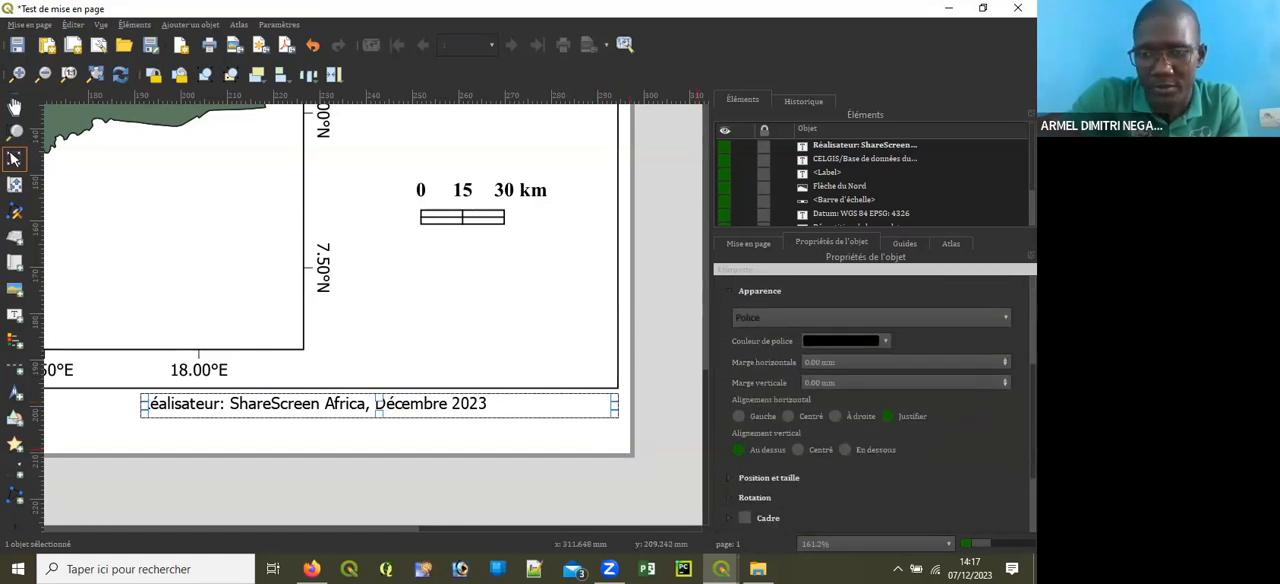
{"action": "scroll", "coordinate": [838, 376], "scroll_direction": "down", "scroll_amount": 2}
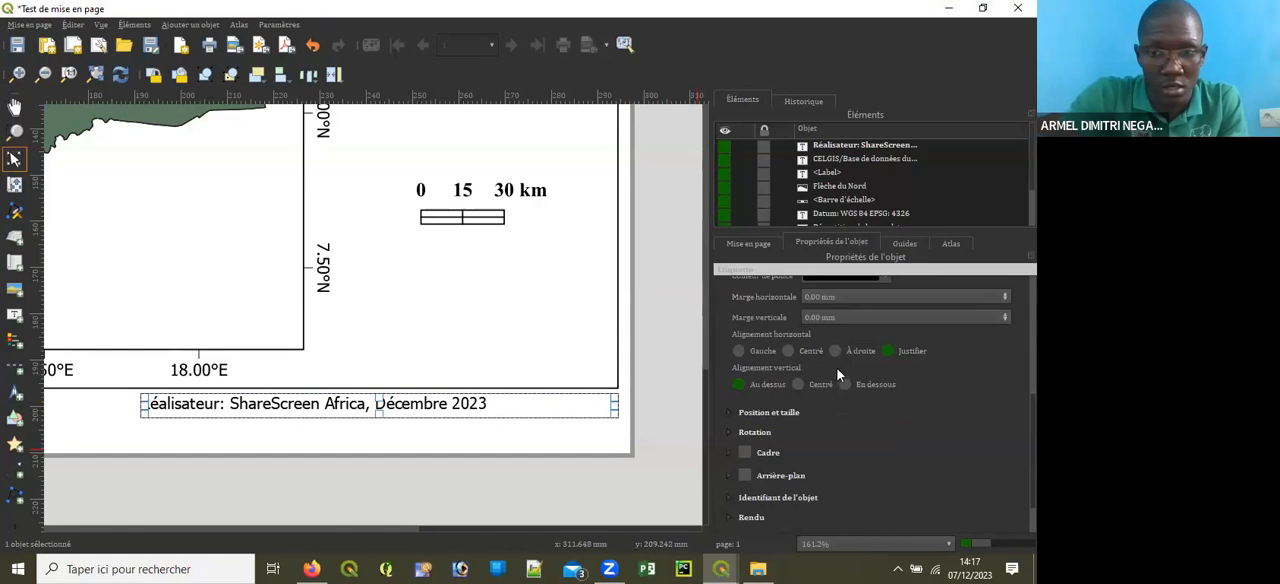
{"action": "left_click", "coordinate": [835, 352]}
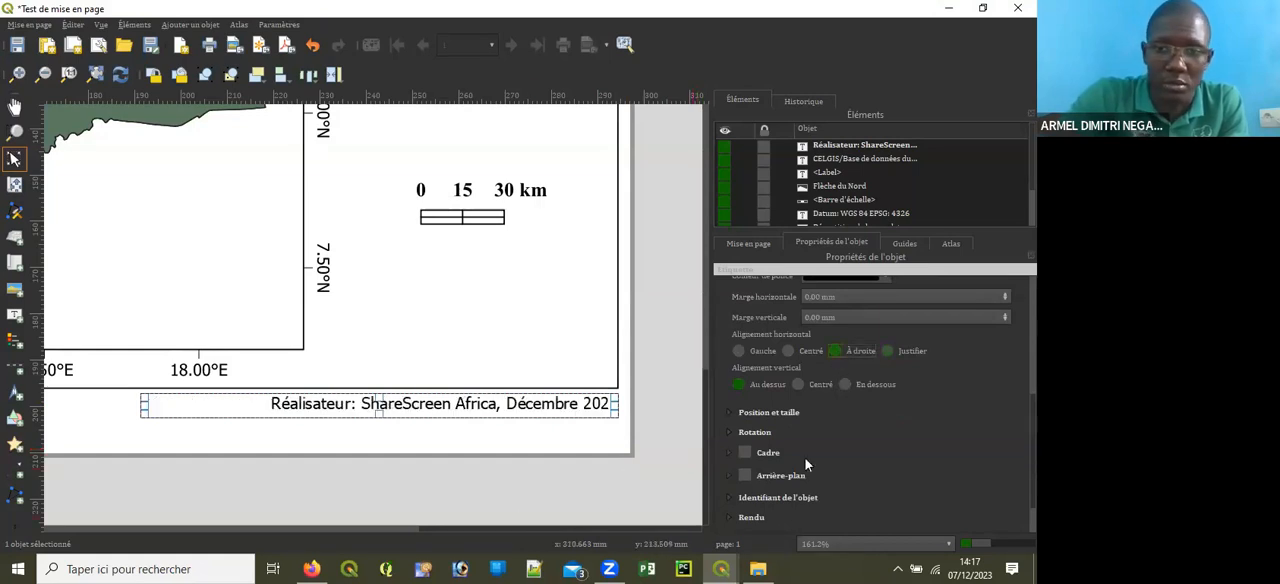
{"action": "scroll", "coordinate": [929, 401], "scroll_direction": "up", "scroll_amount": 3}
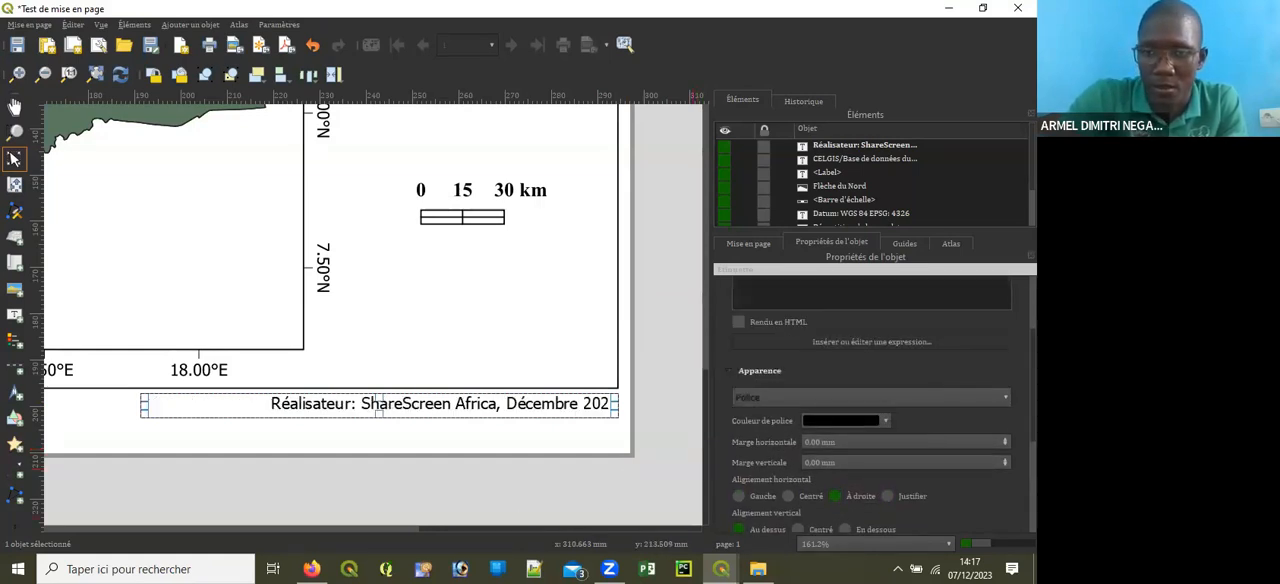
{"action": "left_click", "coordinate": [929, 401]}
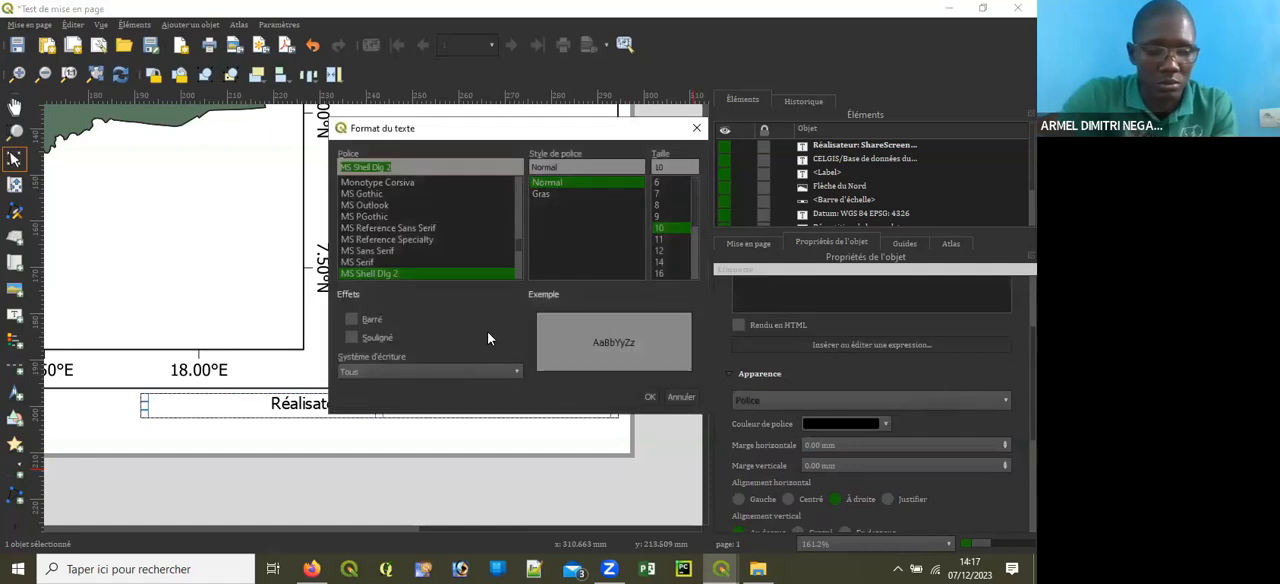
{"action": "type", "text": "ti"}
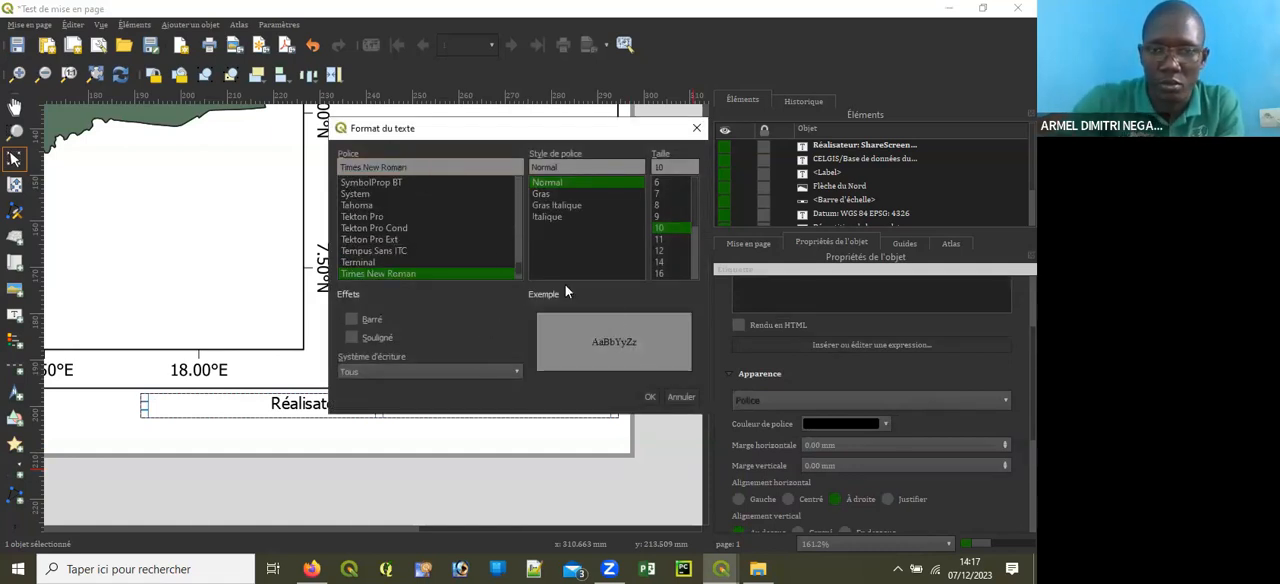
{"action": "left_click", "coordinate": [648, 397]}
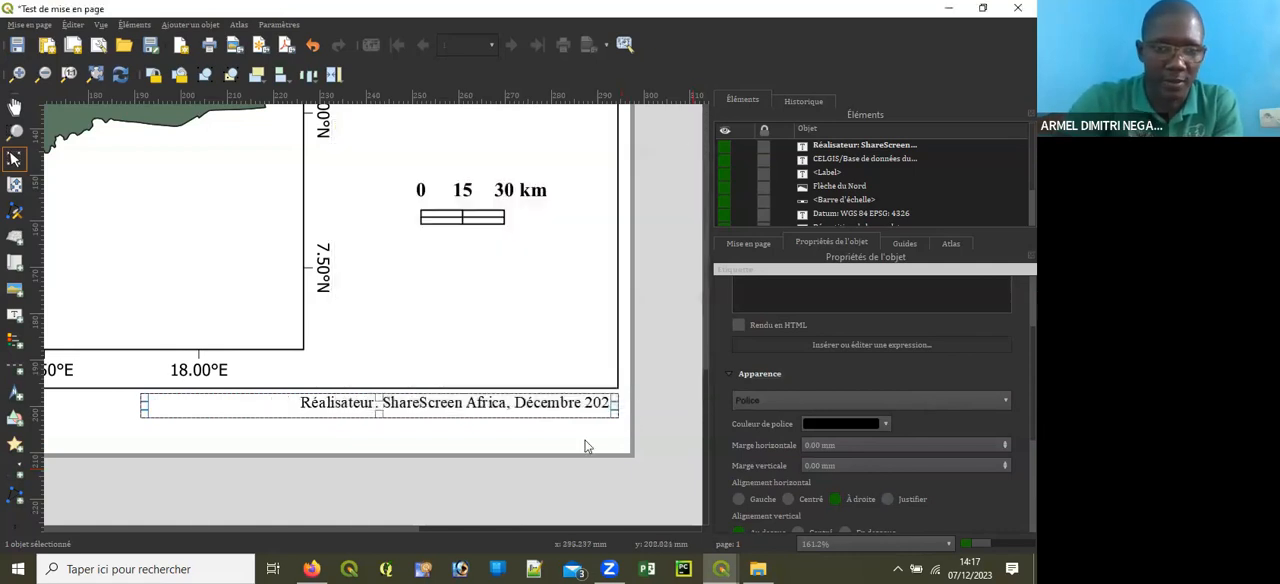
Step: Try to place the author credit label flush against the outer frame's lower edge, and take that move back
{"action": "left_click", "coordinate": [484, 420]}
{"action": "left_click", "coordinate": [481, 404]}
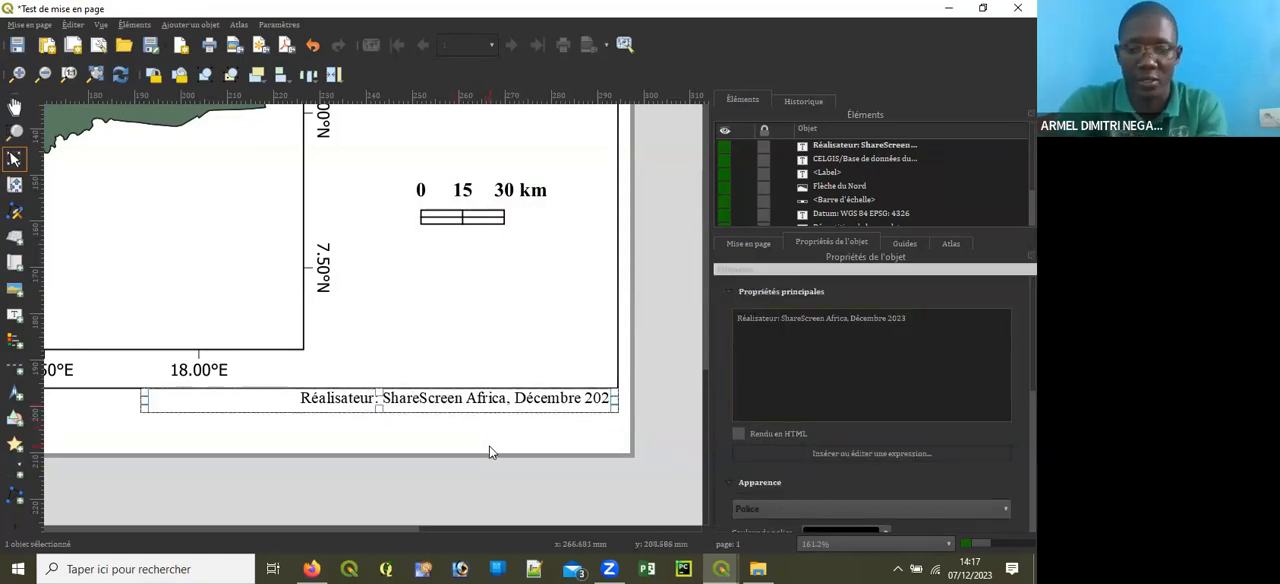
{"action": "left_click_drag", "start_coordinate": [444, 531], "coordinate": [470, 526]}
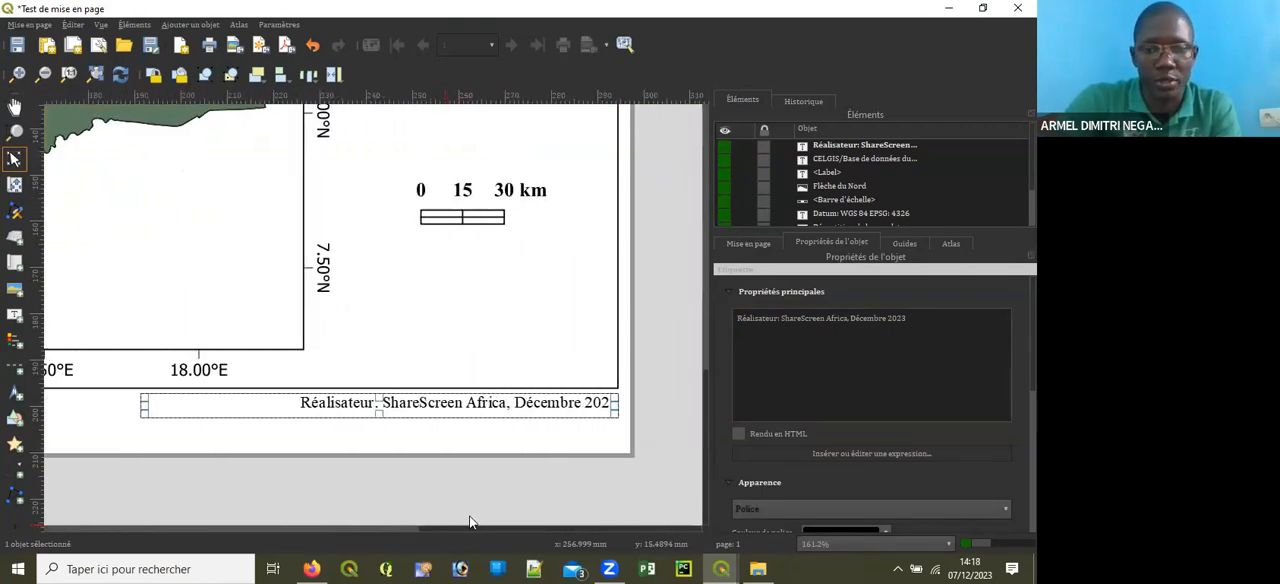
{"action": "left_click", "coordinate": [463, 443]}
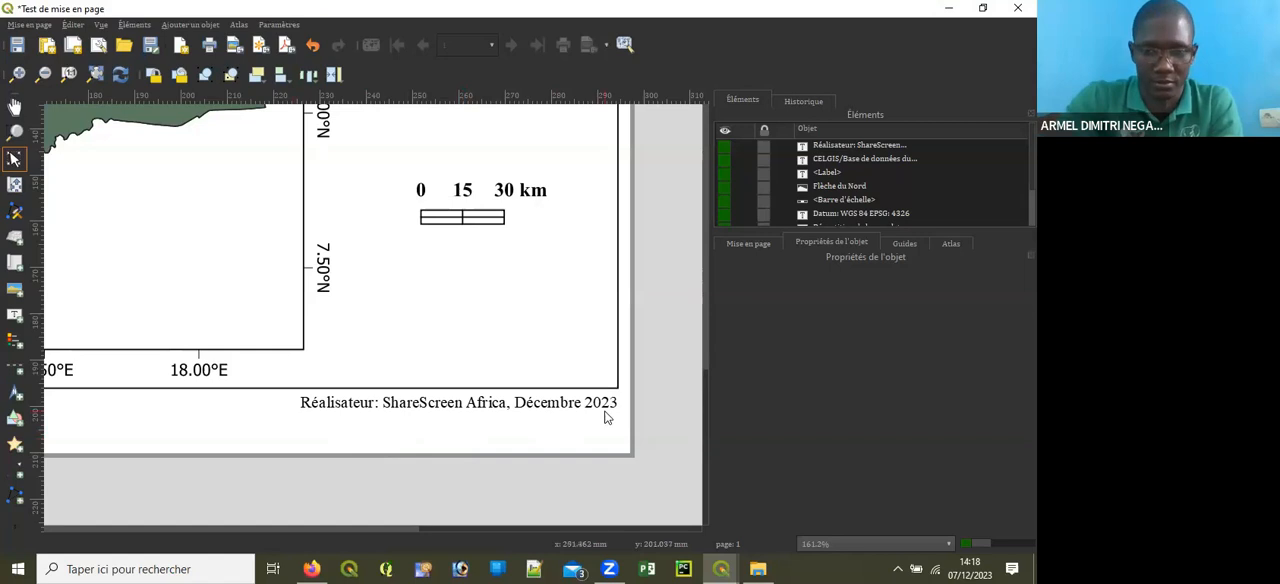
Step: Examine the author credit and data source note along the outer frame's lower edge against the whole page
{"action": "left_click_drag", "start_coordinate": [580, 525], "coordinate": [137, 525]}
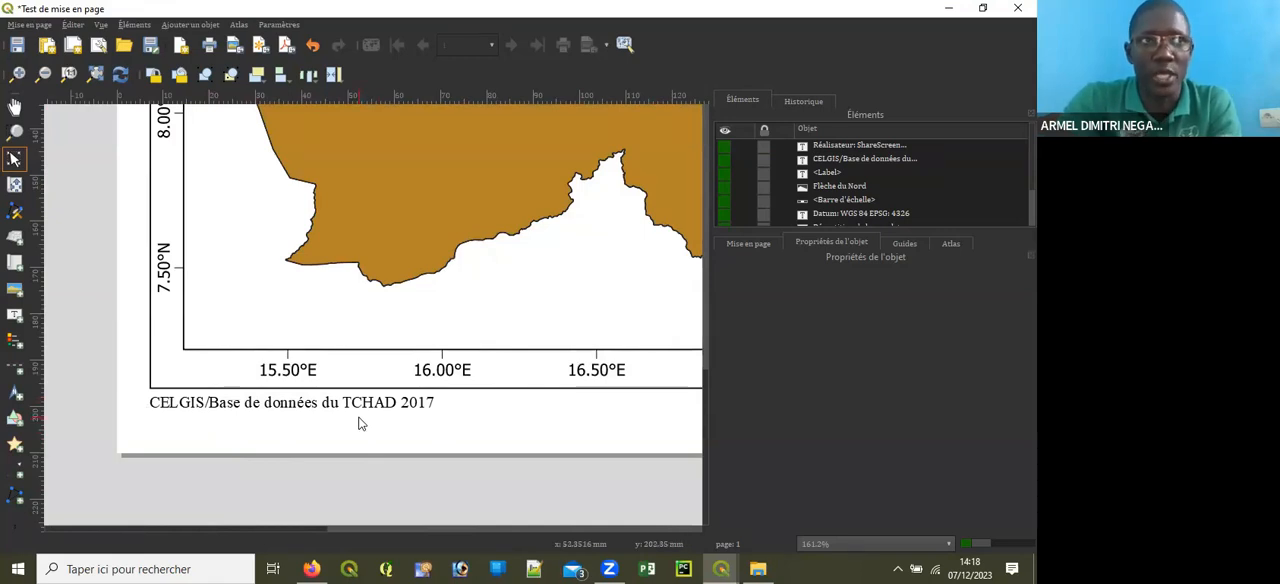
{"action": "left_click_drag", "start_coordinate": [303, 528], "coordinate": [600, 507]}
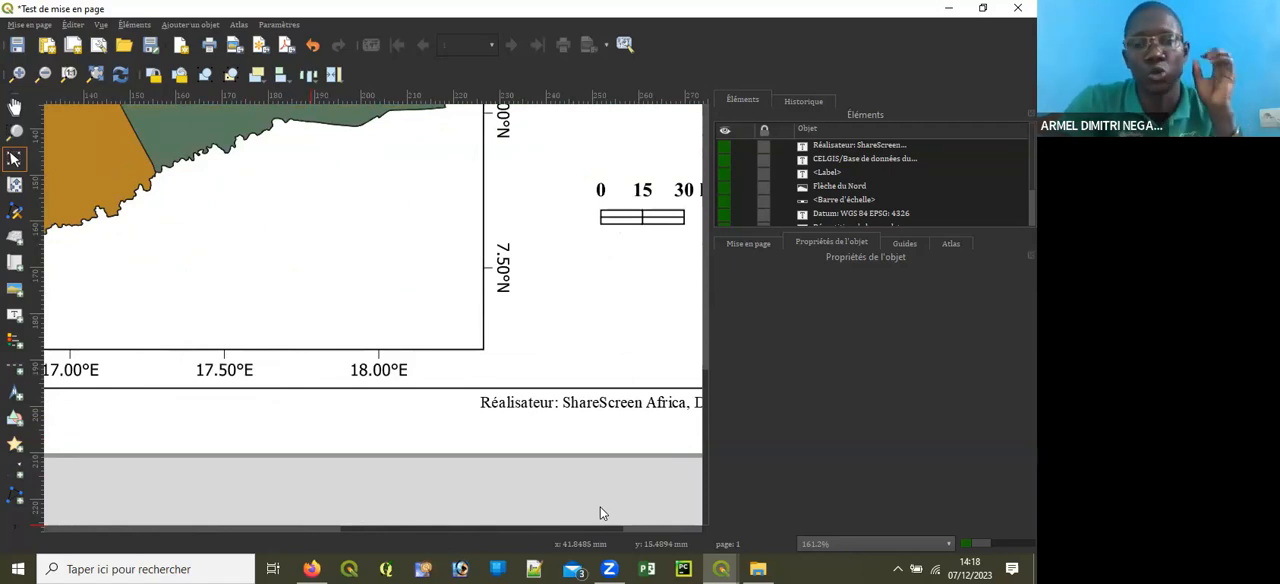
{"action": "scroll", "coordinate": [451, 450], "scroll_direction": "down", "scroll_amount": 1}
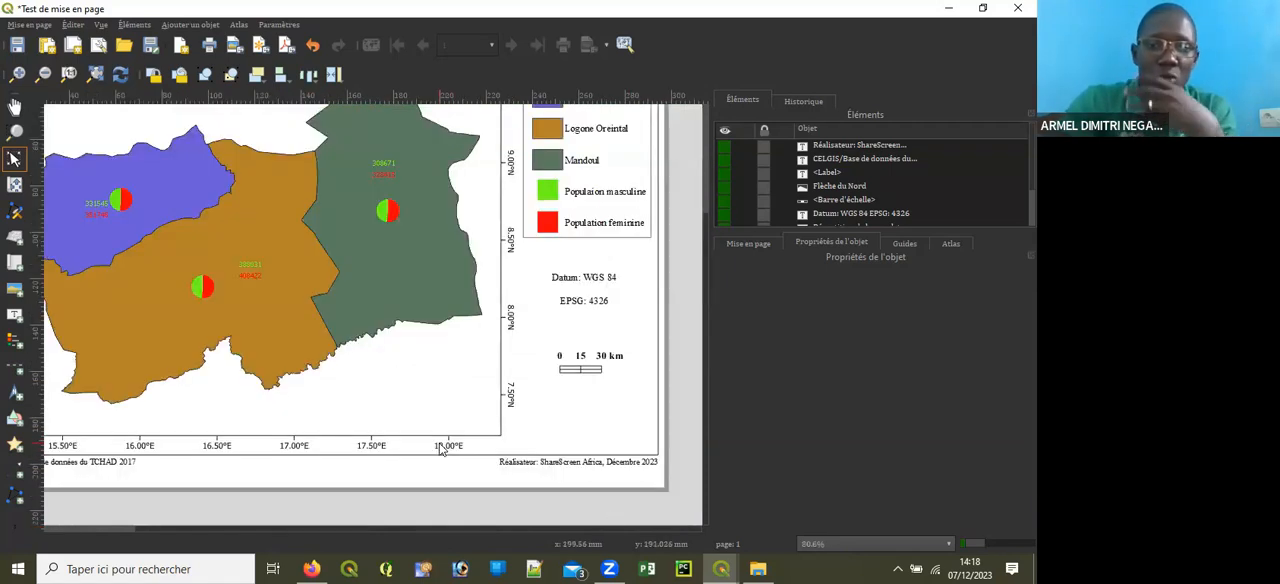
{"action": "scroll", "coordinate": [441, 450], "scroll_direction": "down", "scroll_amount": 1}
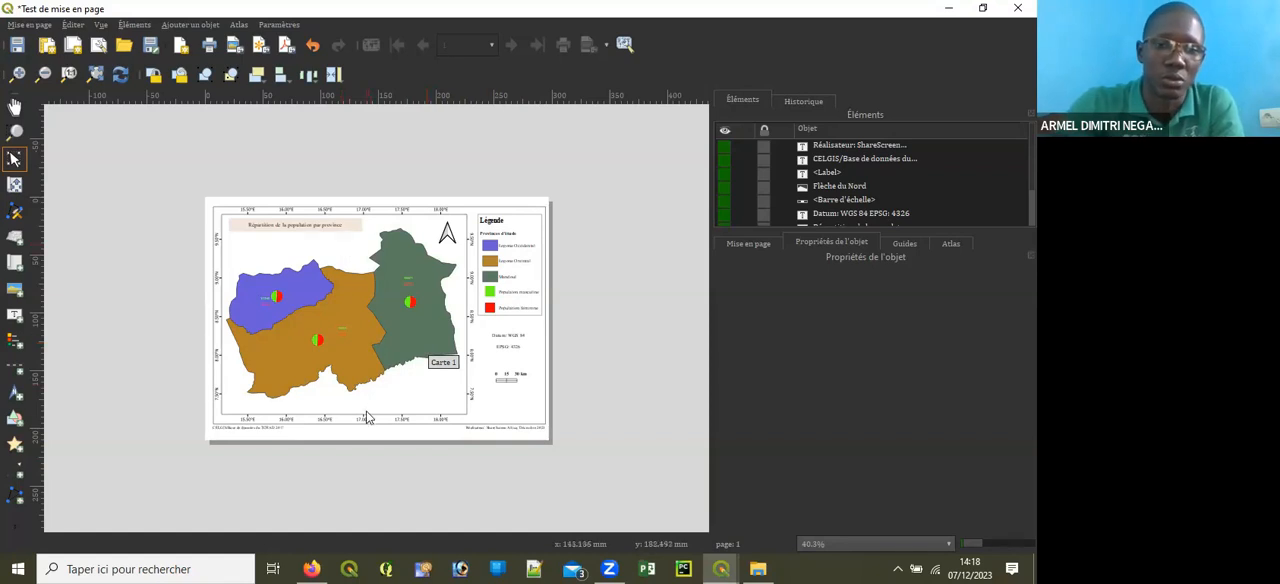
{"action": "scroll", "coordinate": [365, 435], "scroll_direction": "up", "scroll_amount": 1}
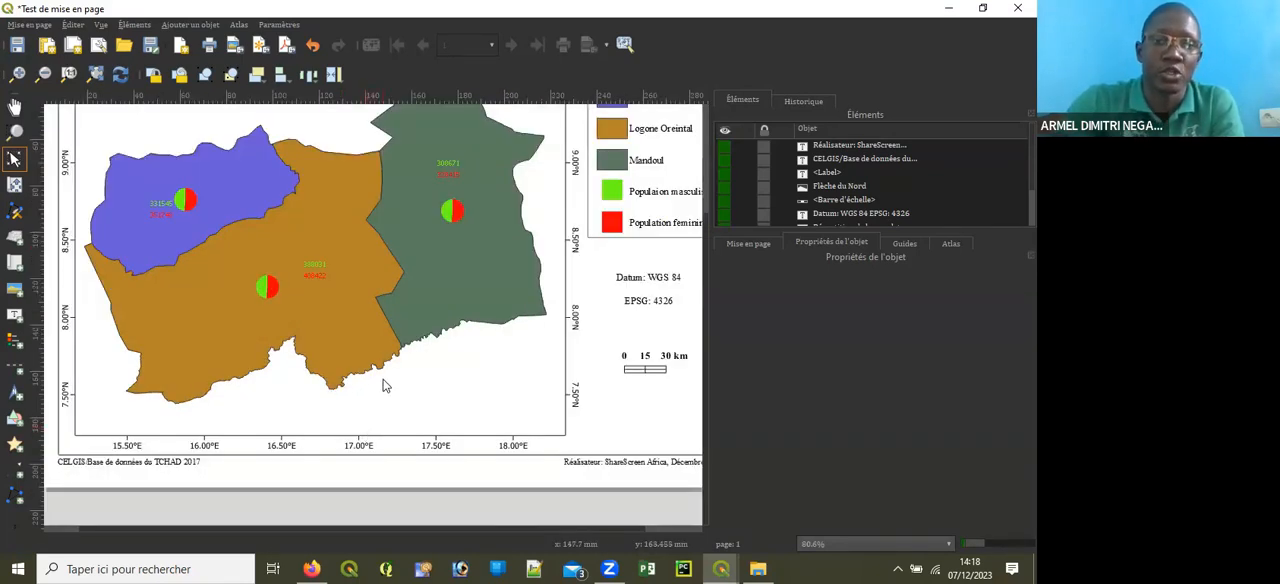
{"action": "scroll", "coordinate": [388, 396], "scroll_direction": "down", "scroll_amount": 1}
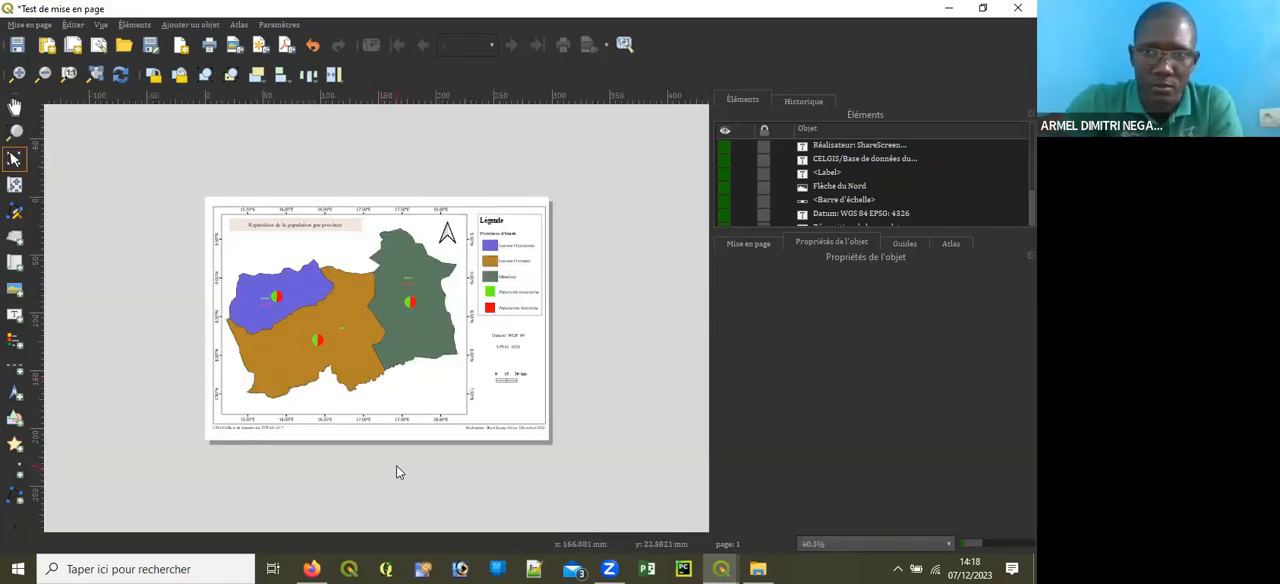
{"action": "scroll", "coordinate": [398, 459], "scroll_direction": "up", "scroll_amount": 1}
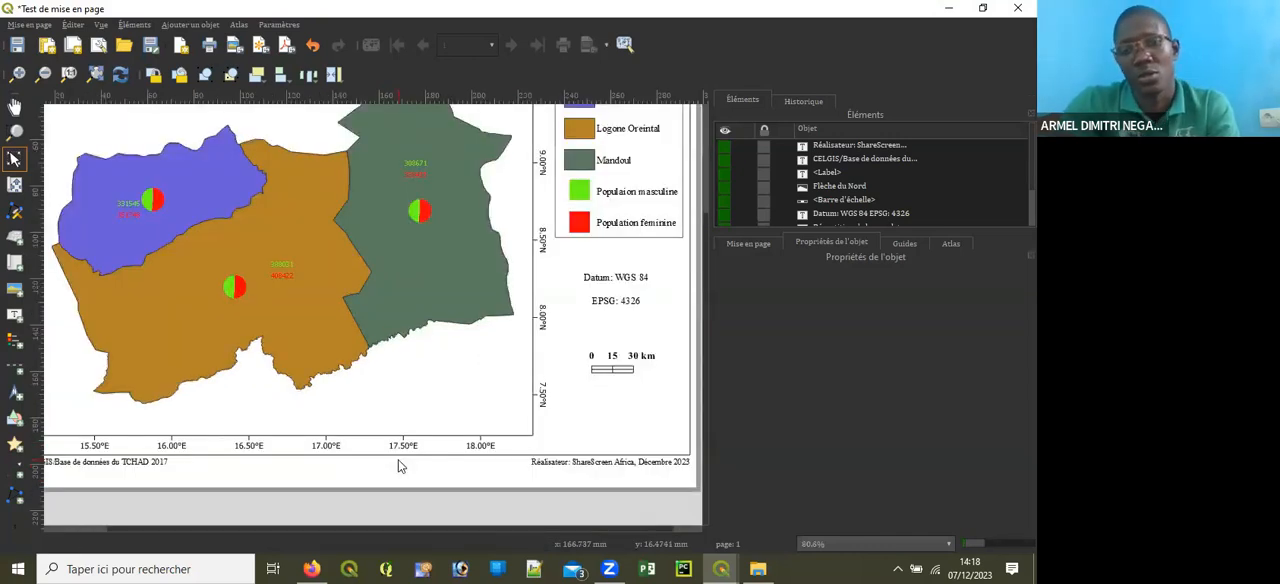
{"action": "scroll", "coordinate": [380, 407], "scroll_direction": "down", "scroll_amount": 1}
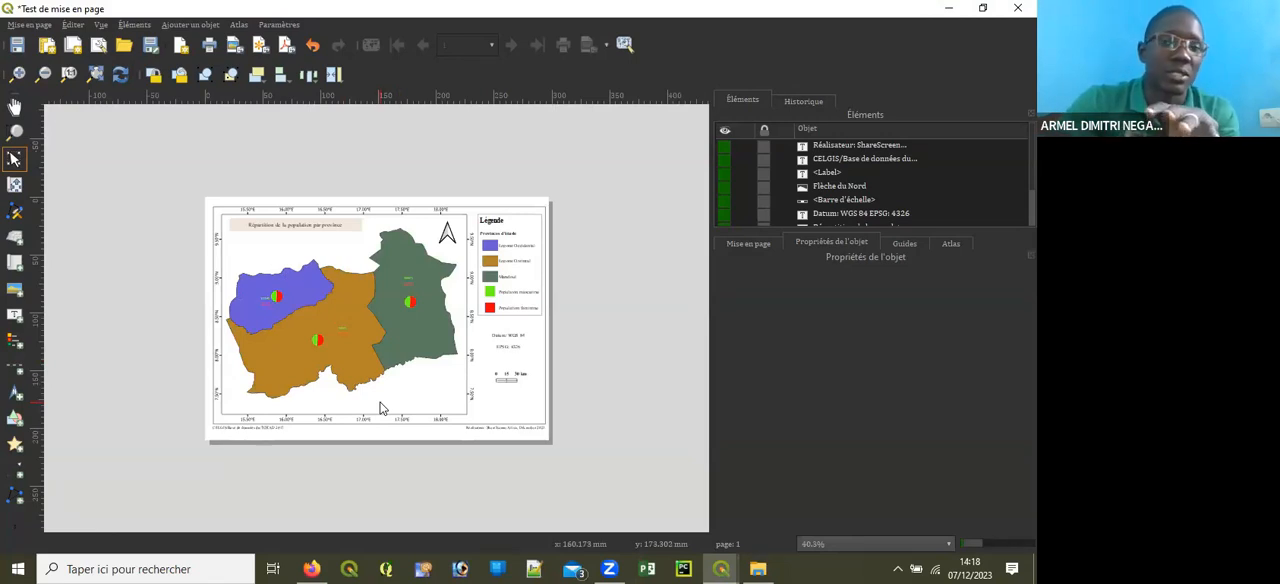
{"action": "scroll", "coordinate": [380, 407], "scroll_direction": "up", "scroll_amount": 1}
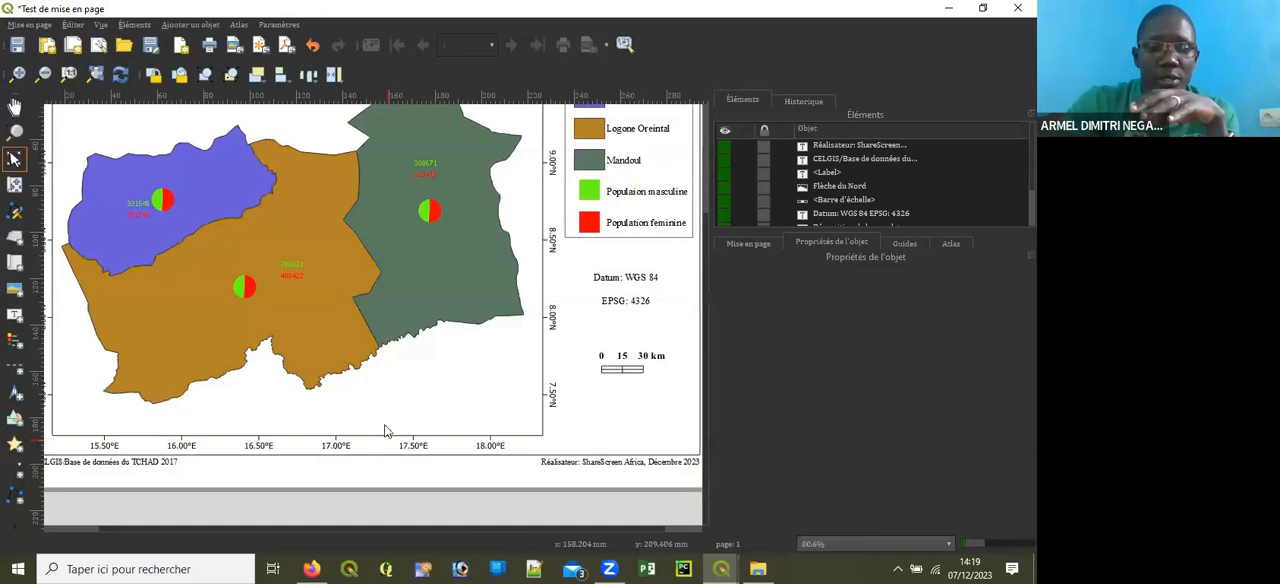
{"action": "scroll", "coordinate": [386, 428], "scroll_direction": "down", "scroll_amount": 1}
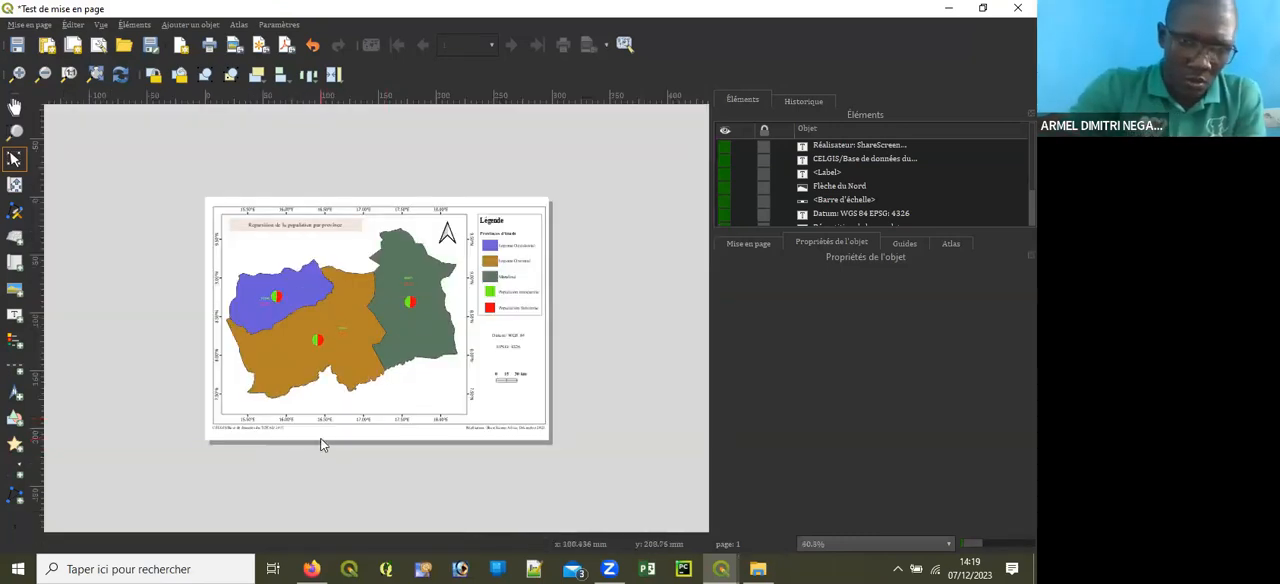
{"action": "scroll", "coordinate": [322, 446], "scroll_direction": "up", "scroll_amount": 1}
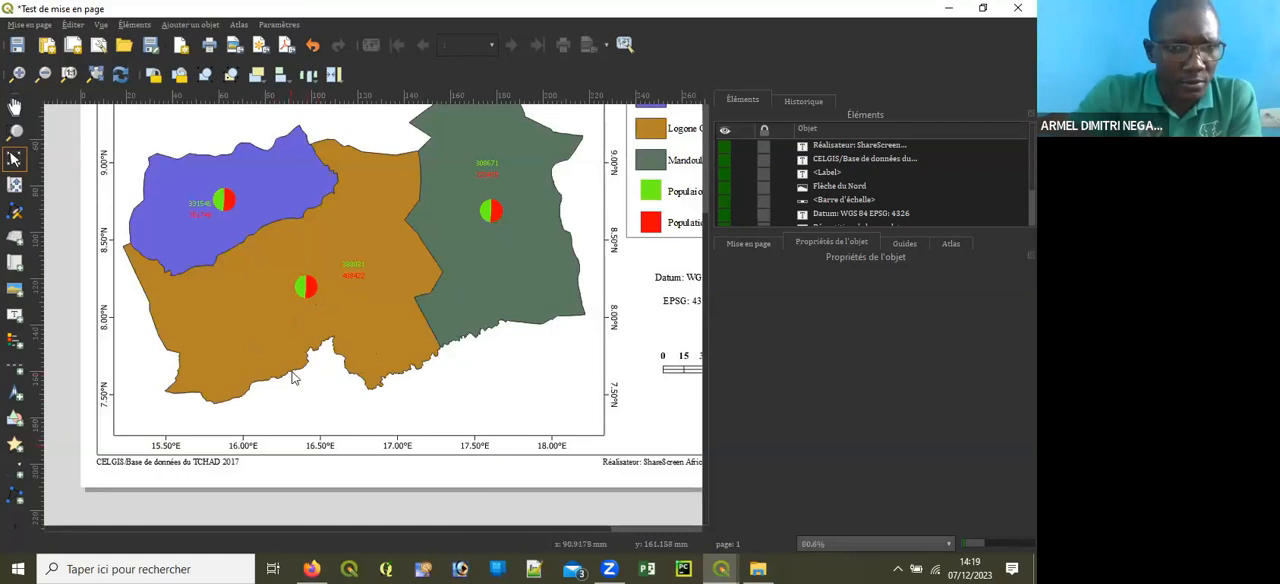
{"action": "scroll", "coordinate": [302, 356], "scroll_direction": "down", "scroll_amount": 1}
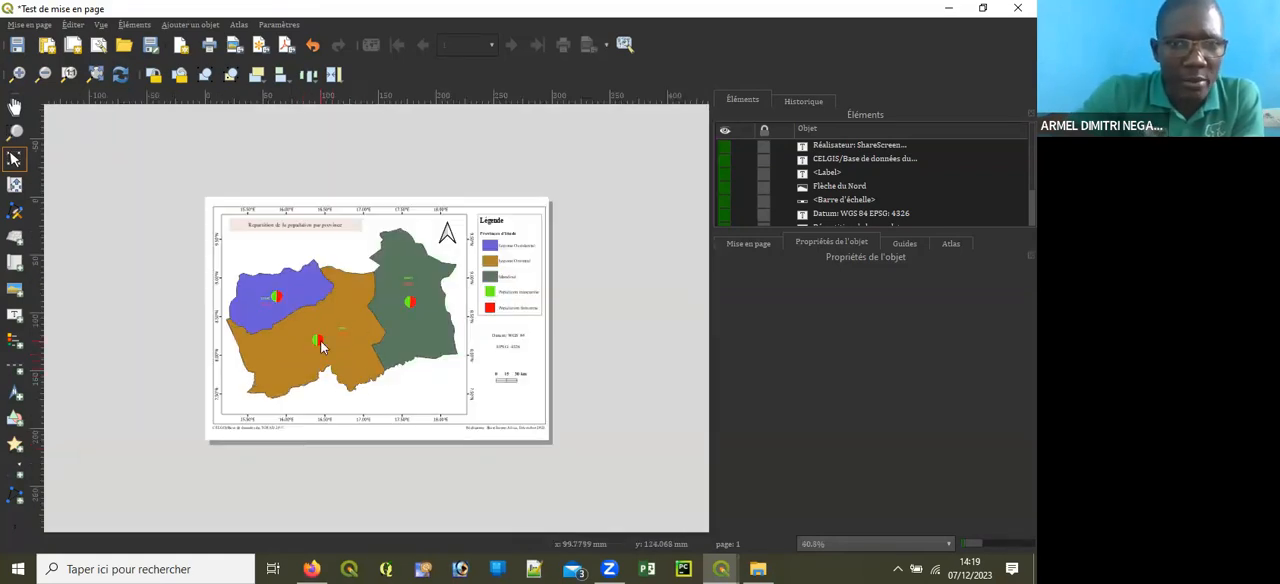
Step: Review the map's title, north arrow, legend entries and population diagrams for each province
{"action": "scroll", "coordinate": [322, 341], "scroll_direction": "up", "scroll_amount": 1}
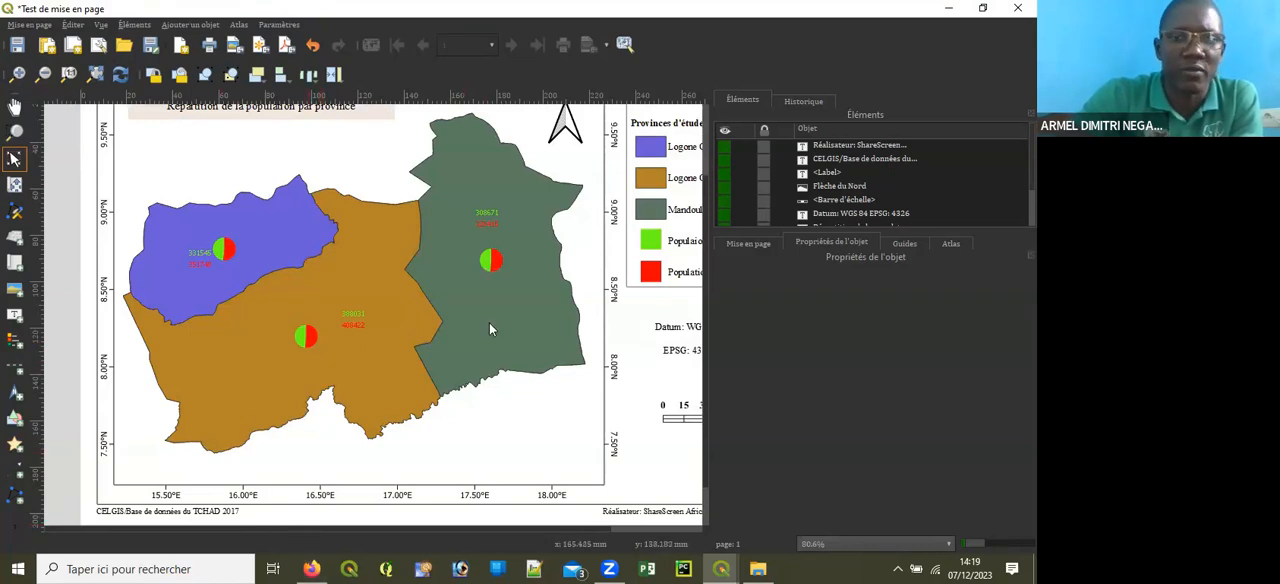
{"action": "scroll", "coordinate": [454, 312], "scroll_direction": "down", "scroll_amount": 1}
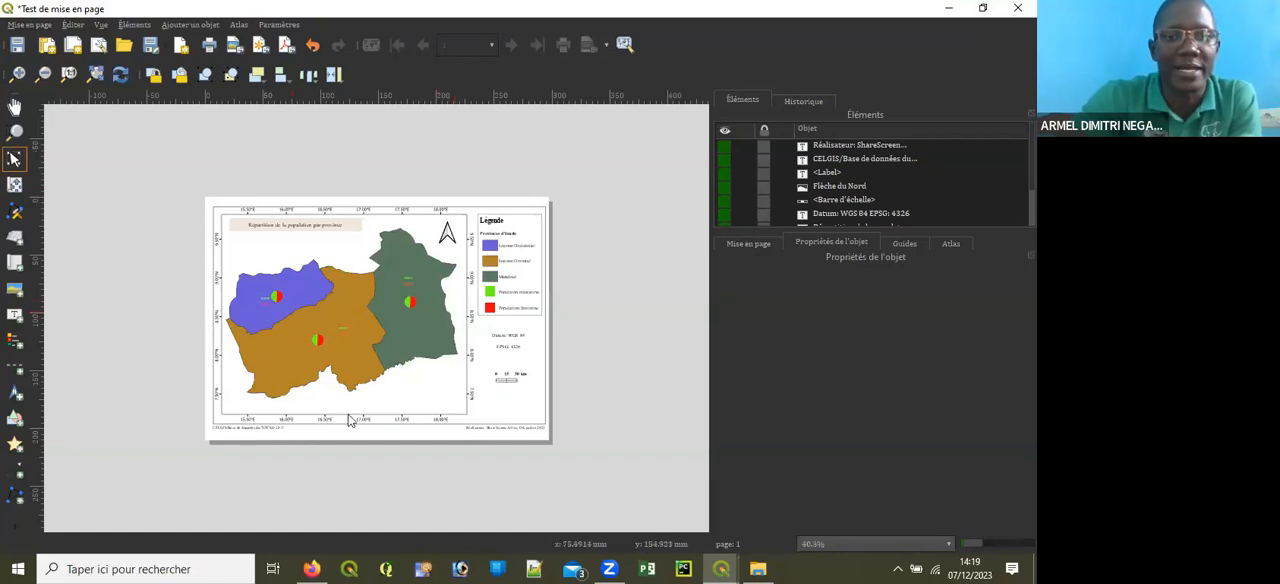
{"action": "scroll", "coordinate": [378, 355], "scroll_direction": "up", "scroll_amount": 1}
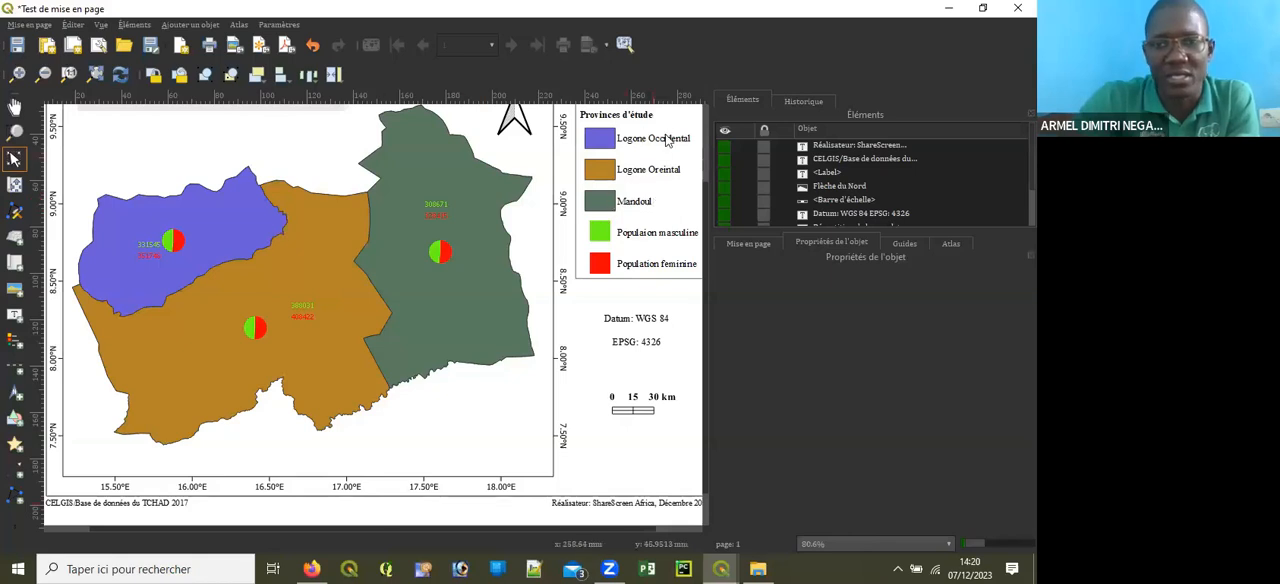
{"action": "scroll", "coordinate": [451, 293], "scroll_direction": "down", "scroll_amount": 1}
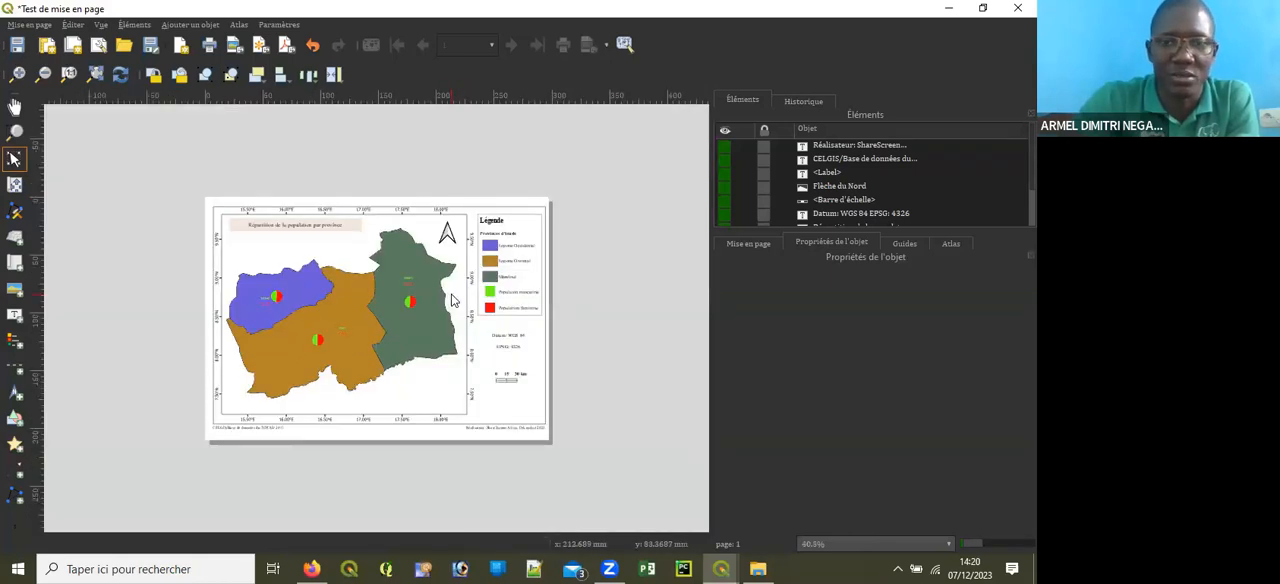
{"action": "scroll", "coordinate": [451, 293], "scroll_direction": "up", "scroll_amount": 1}
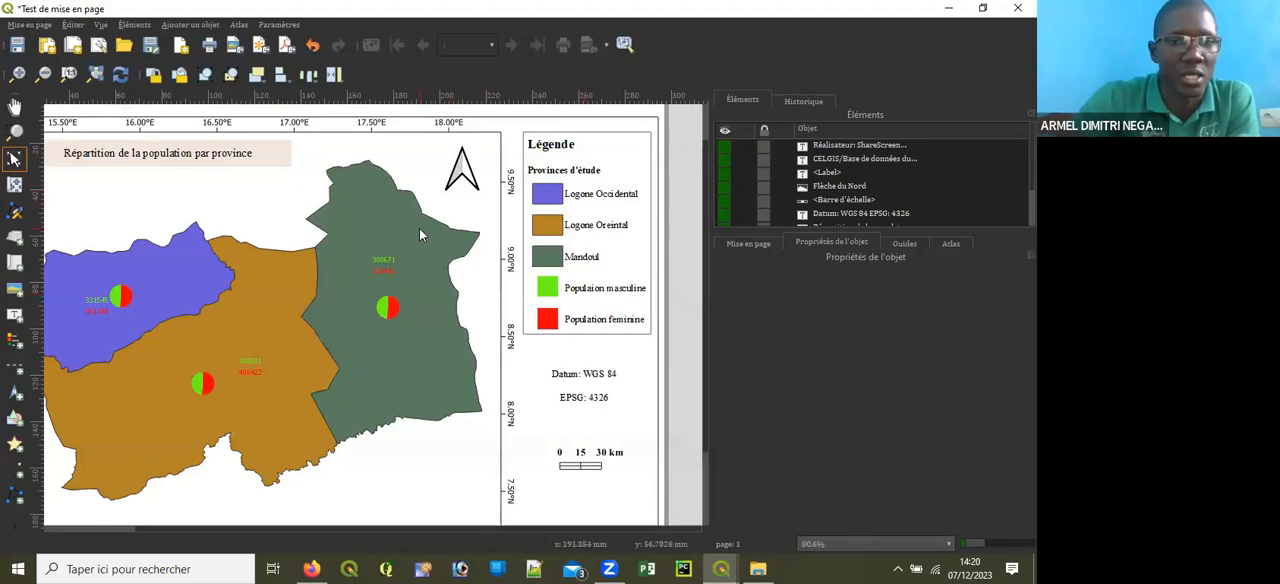
{"action": "scroll", "coordinate": [419, 228], "scroll_direction": "down", "scroll_amount": 1}
{"action": "scroll", "coordinate": [377, 295], "scroll_direction": "up", "scroll_amount": 1}
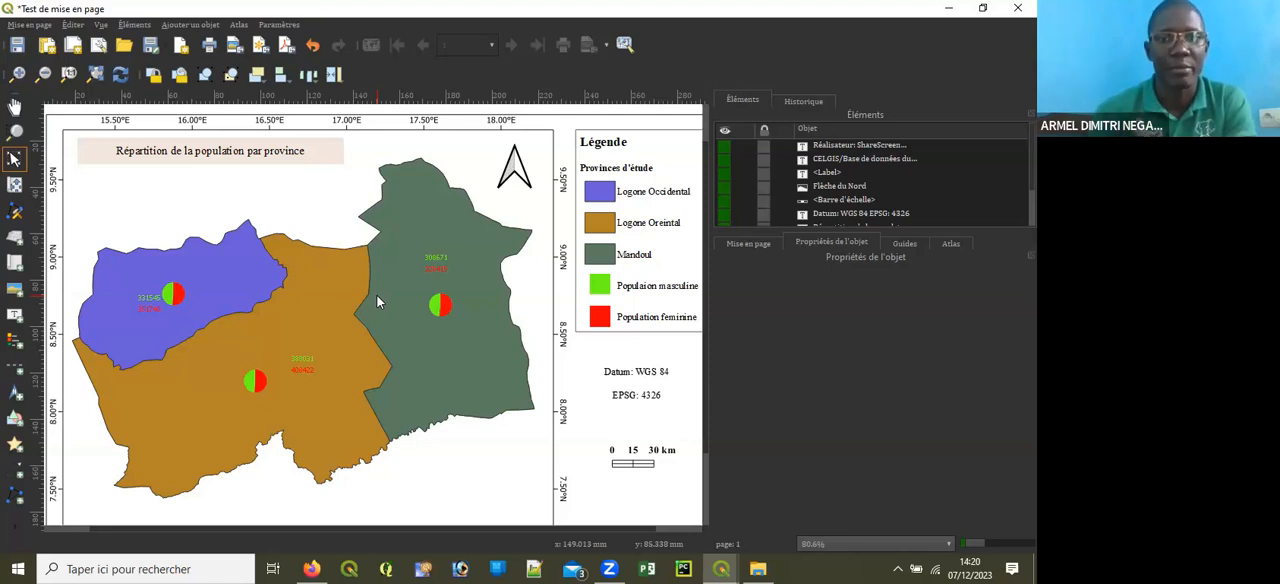
{"action": "scroll", "coordinate": [269, 247], "scroll_direction": "down", "scroll_amount": 1}
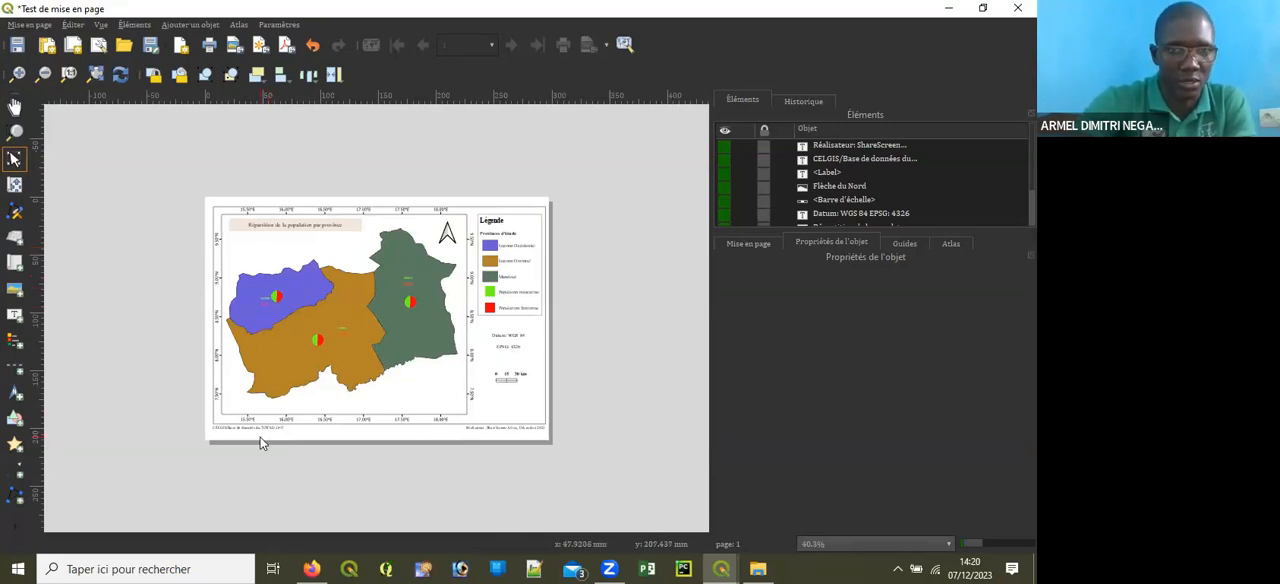
Step: Inspect the data source note and the author credit label beneath the outer frame once more
{"action": "scroll", "coordinate": [260, 443], "scroll_direction": "up", "scroll_amount": 1}
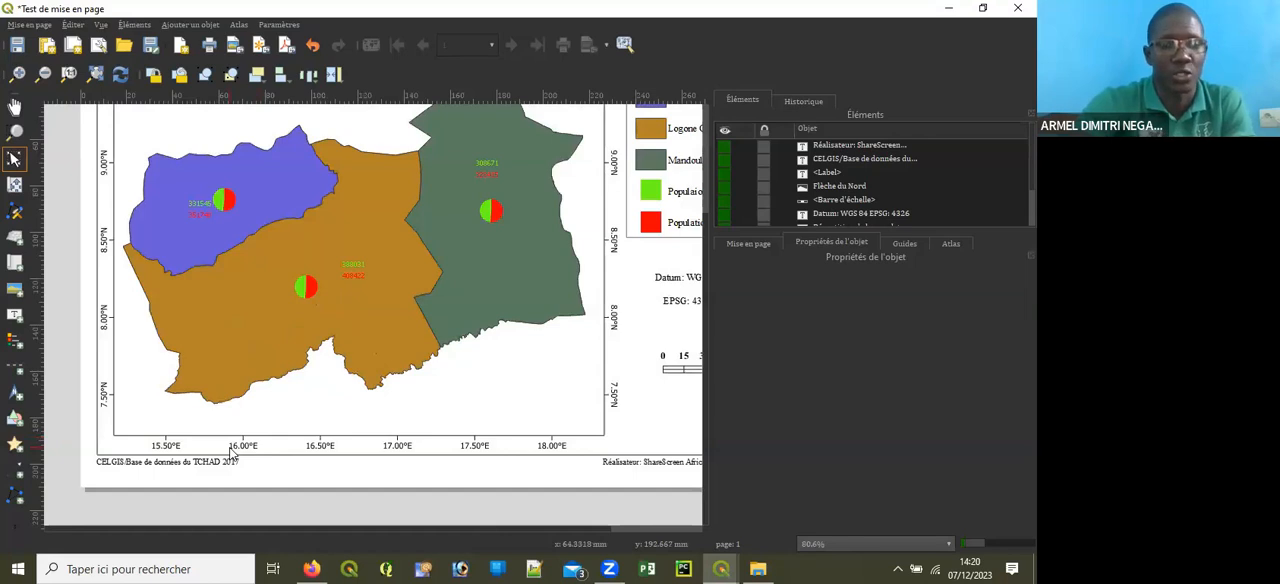
{"action": "scroll", "coordinate": [196, 415], "scroll_direction": "down", "scroll_amount": 1}
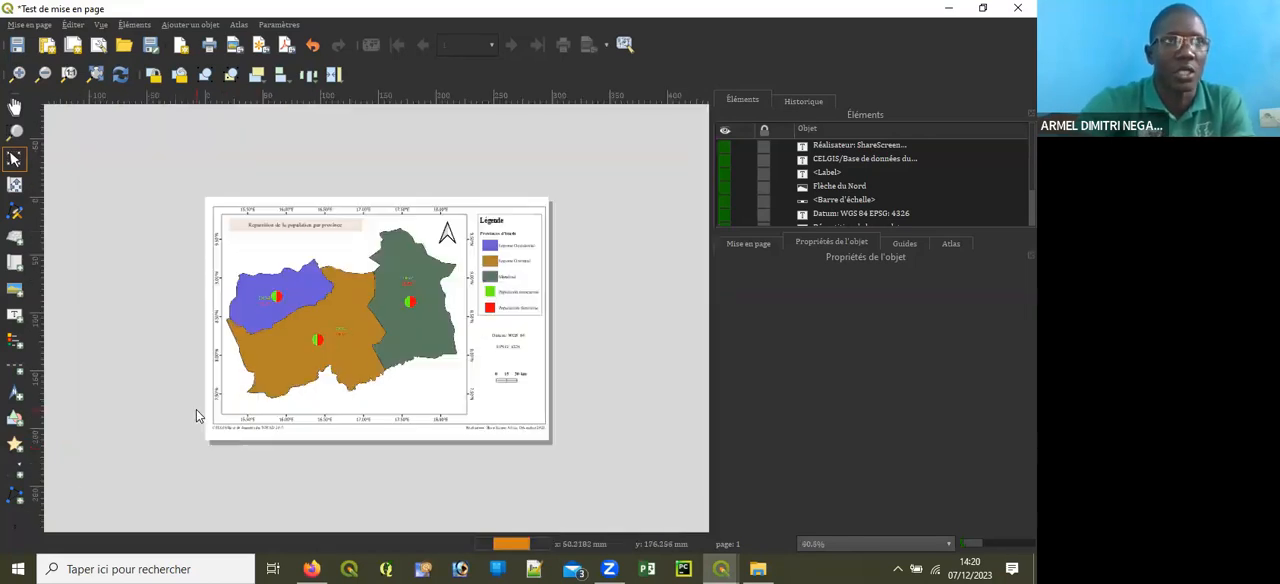
{"action": "scroll", "coordinate": [196, 415], "scroll_direction": "up", "scroll_amount": 1}
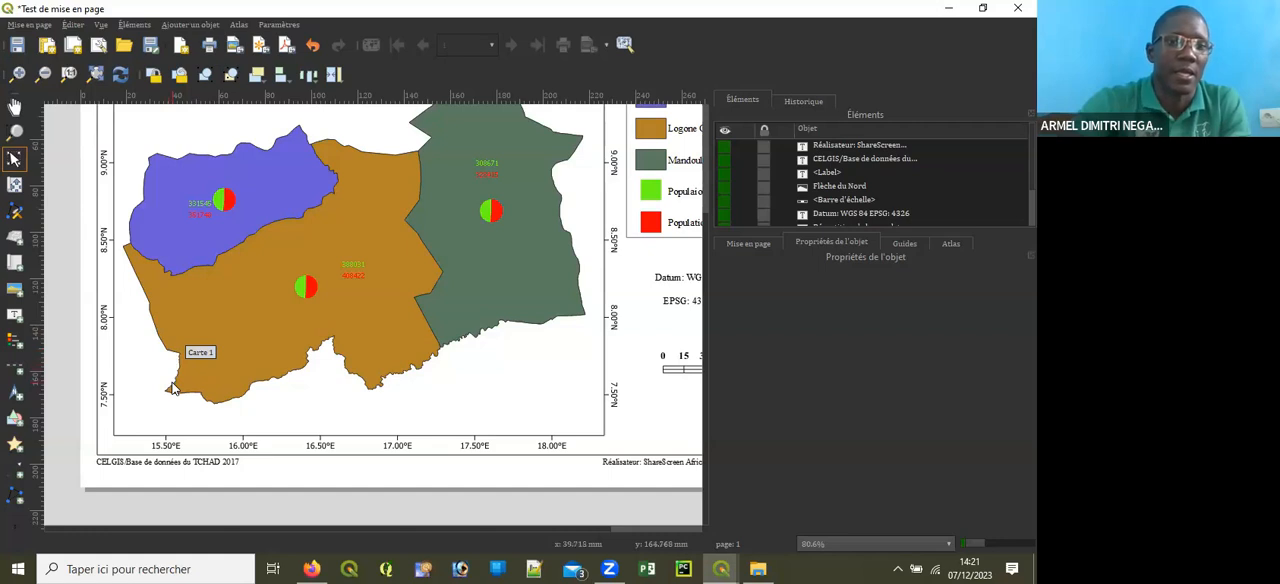
{"action": "scroll", "coordinate": [172, 389], "scroll_direction": "down", "scroll_amount": 1}
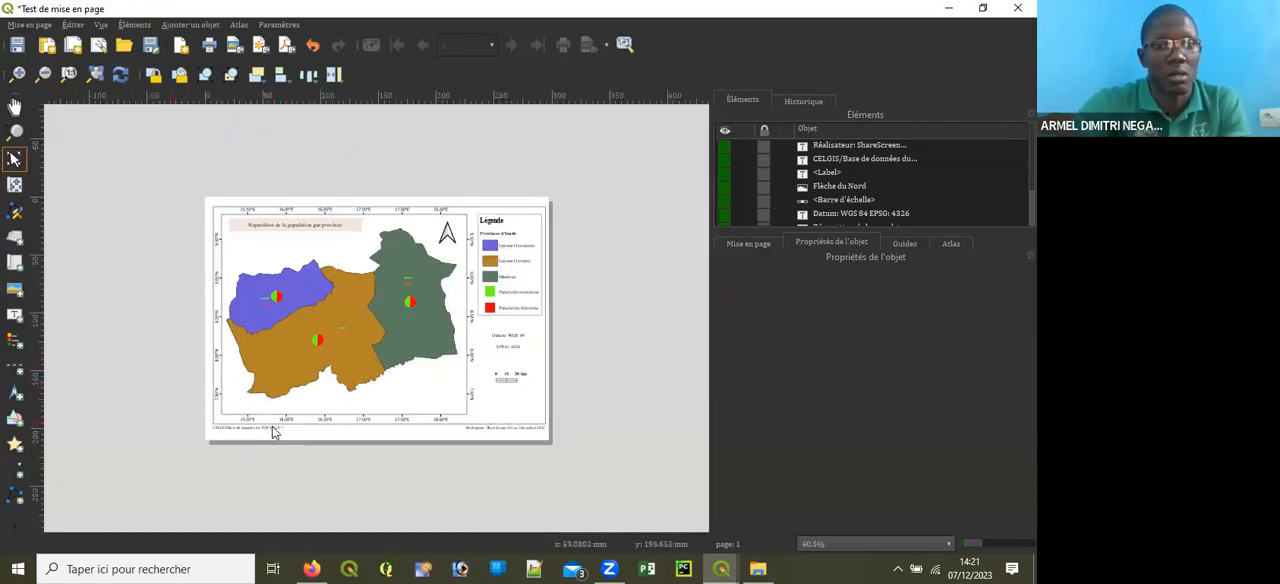
{"action": "scroll", "coordinate": [272, 427], "scroll_direction": "up", "scroll_amount": 1}
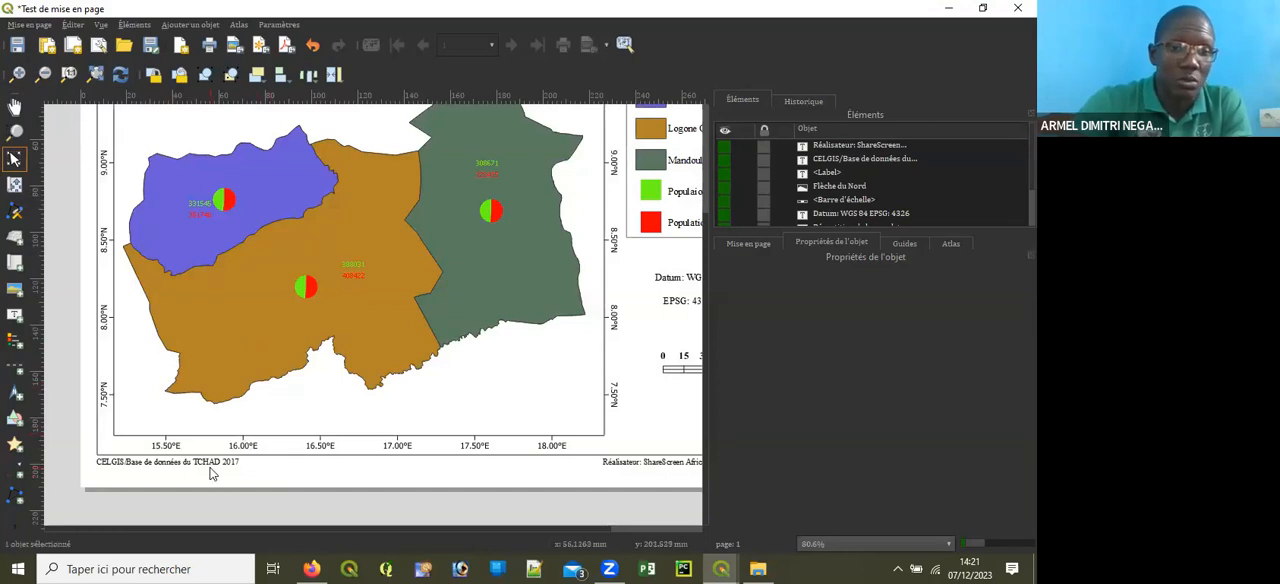
{"action": "left_click", "coordinate": [211, 466]}
{"action": "left_click", "coordinate": [410, 478]}
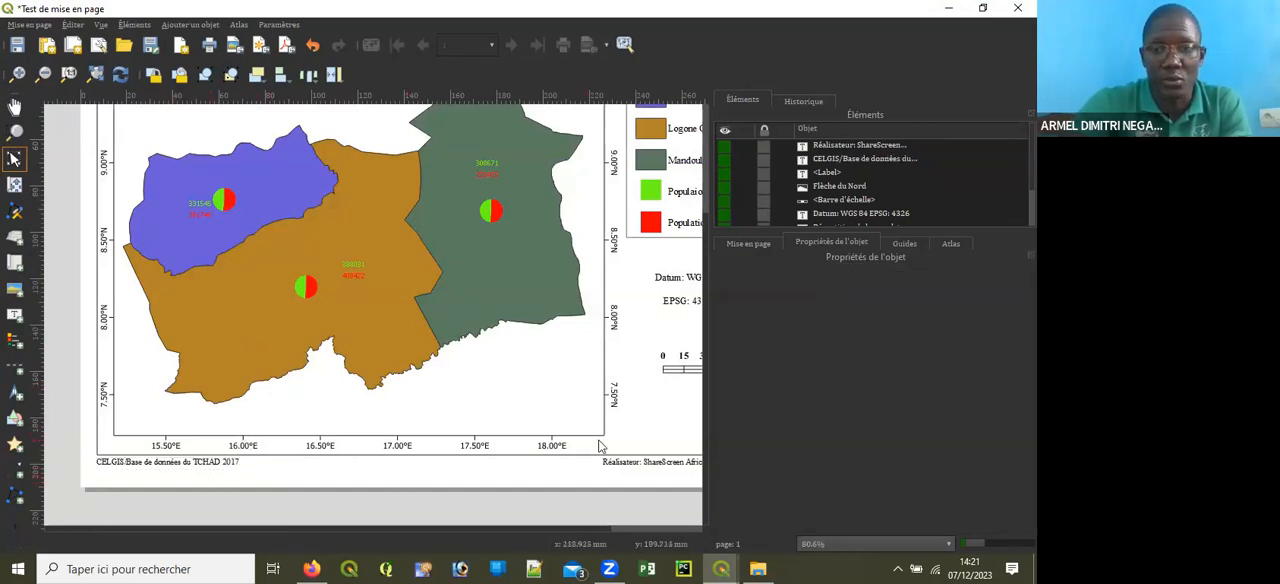
{"action": "left_click", "coordinate": [633, 464]}
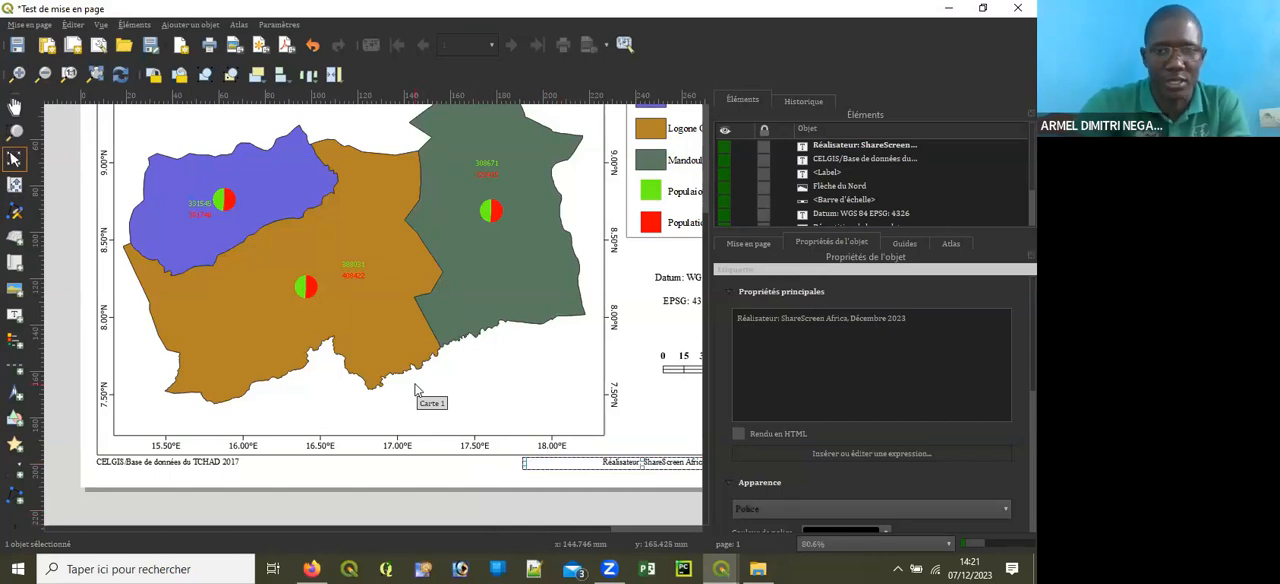
{"action": "scroll", "coordinate": [418, 390], "scroll_direction": "down", "scroll_amount": 3}
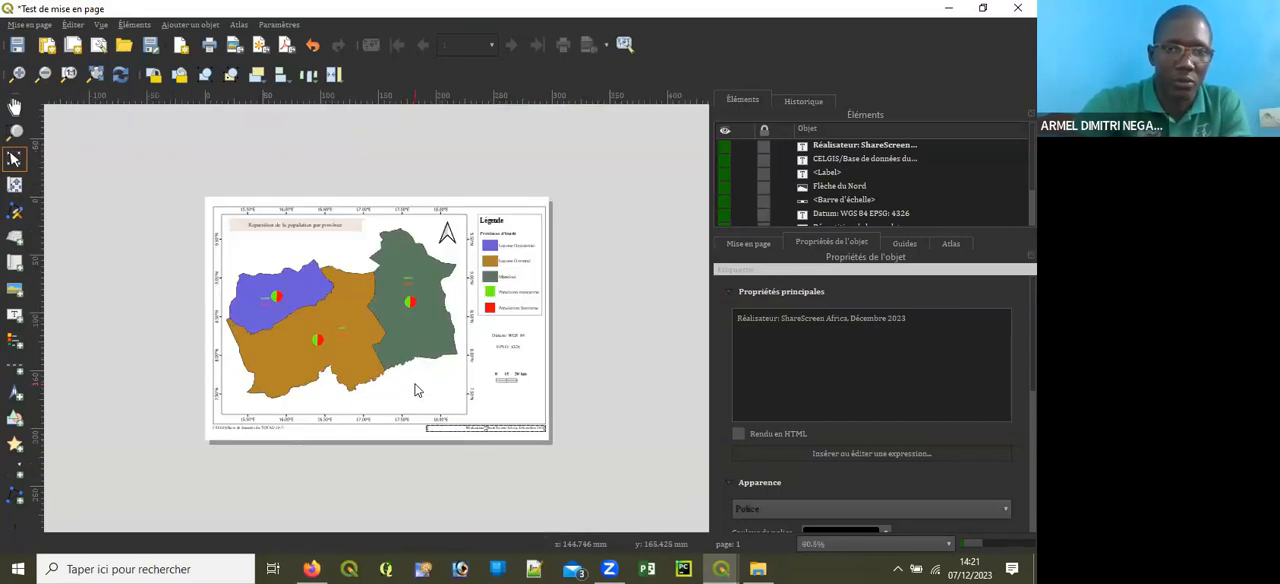
{"action": "scroll", "coordinate": [377, 441], "scroll_direction": "up", "scroll_amount": 3}
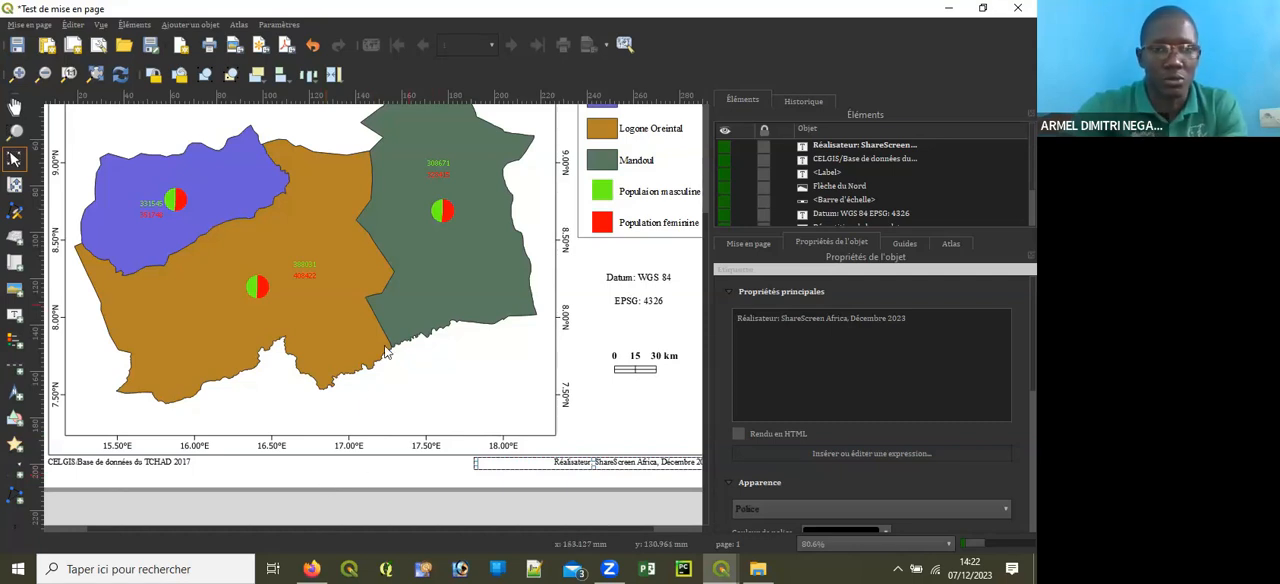
{"action": "key", "text": "ctrl+0"}
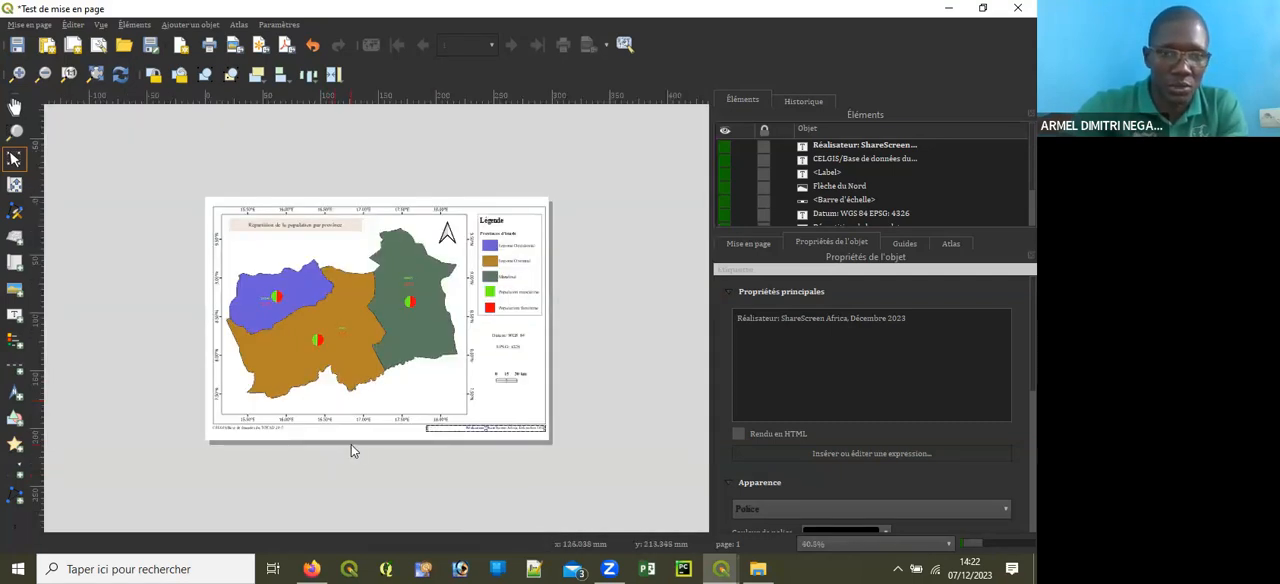
{"action": "scroll", "coordinate": [351, 444], "scroll_direction": "up", "scroll_amount": 1}
{"action": "left_click", "coordinate": [342, 470]}
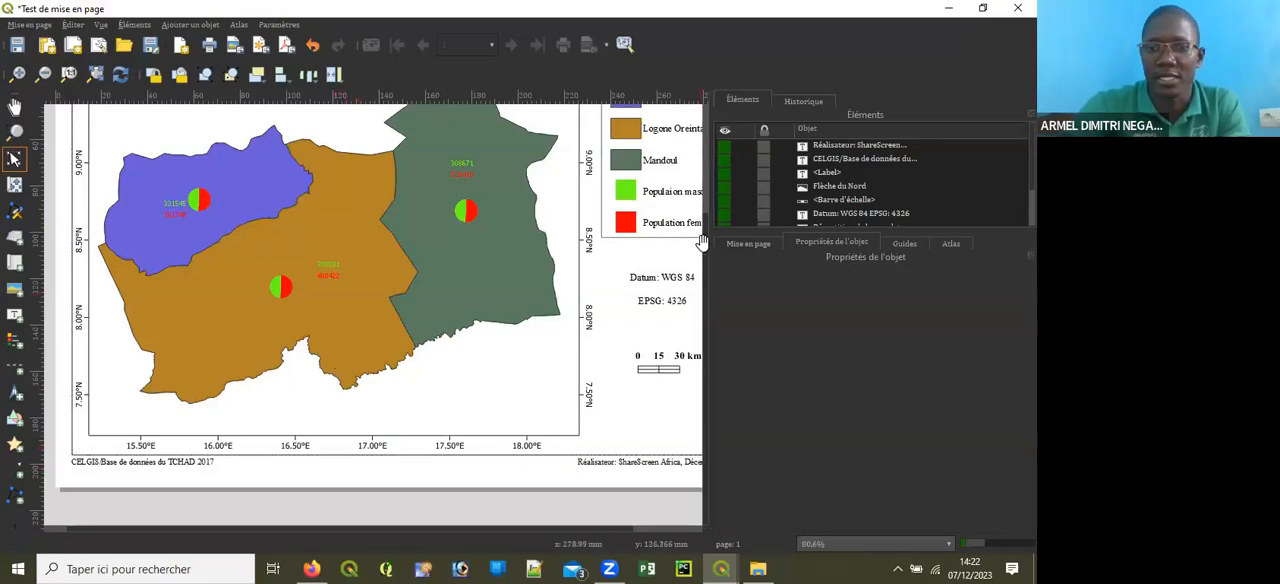
{"action": "scroll", "coordinate": [700, 250], "scroll_direction": "up", "scroll_amount": 2}
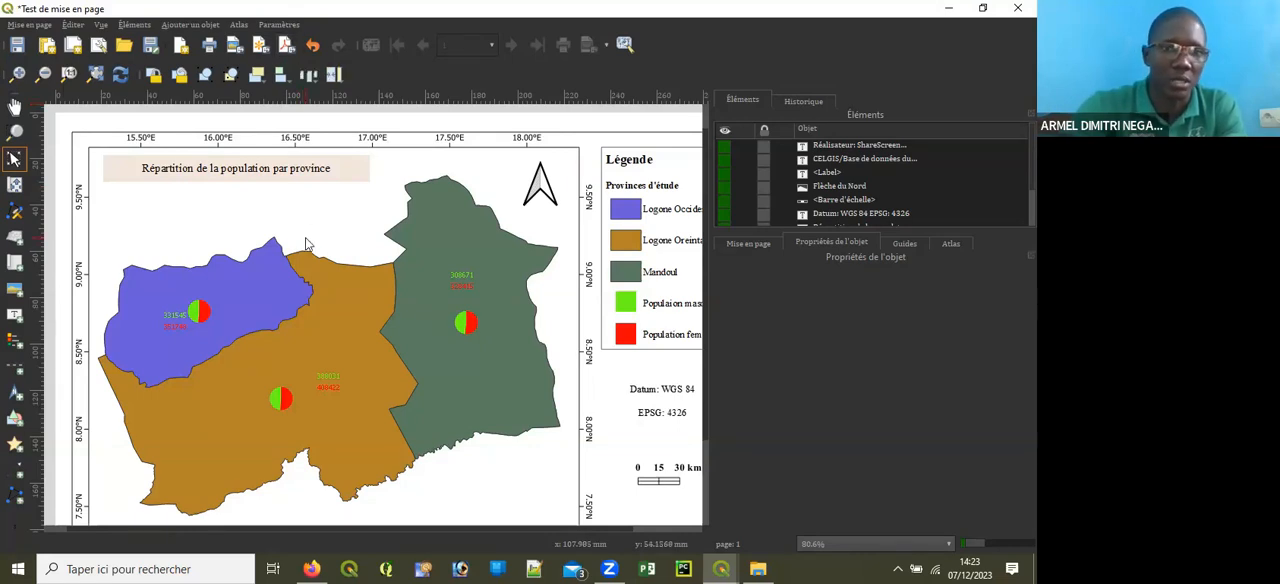
{"action": "scroll", "coordinate": [374, 200], "scroll_direction": "down", "scroll_amount": 1}
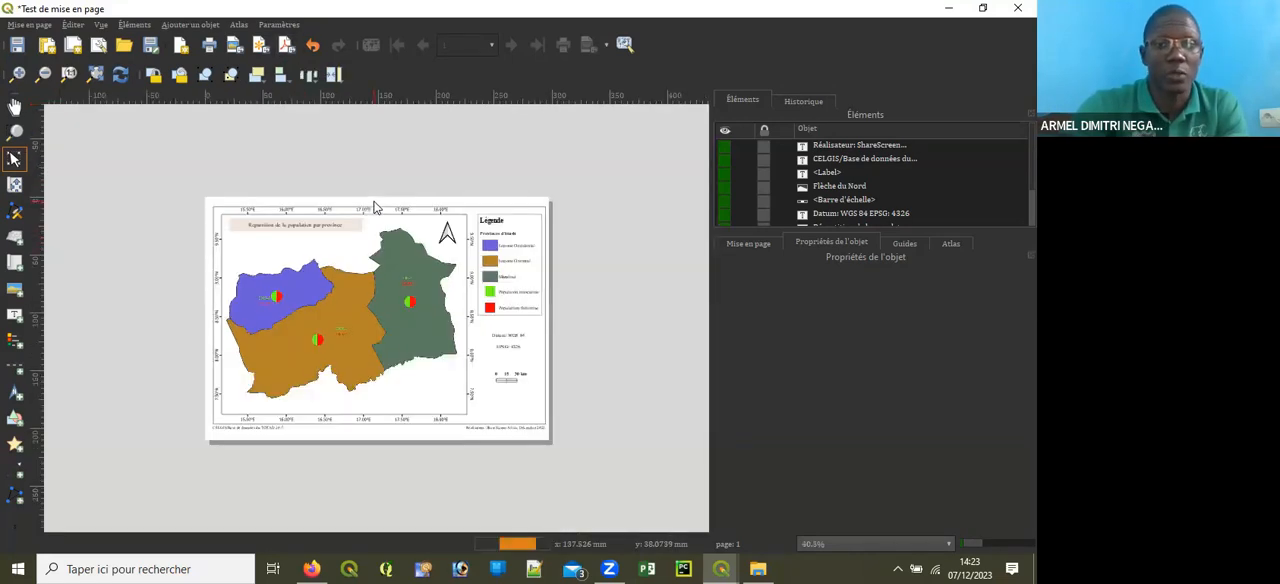
Step: Export the layout as a TIF image named "RéPArtition de la Pop_Tchad", keeping the default image export options
{"action": "scroll", "coordinate": [370, 212], "scroll_direction": "up", "scroll_amount": 1}
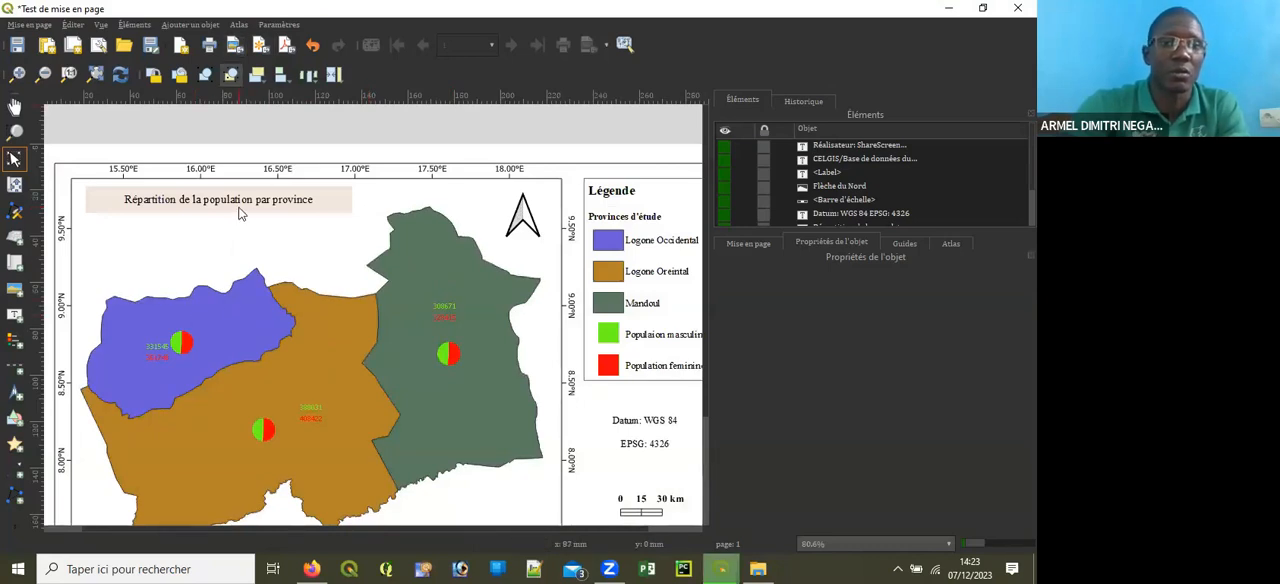
{"action": "left_click", "coordinate": [500, 32]}
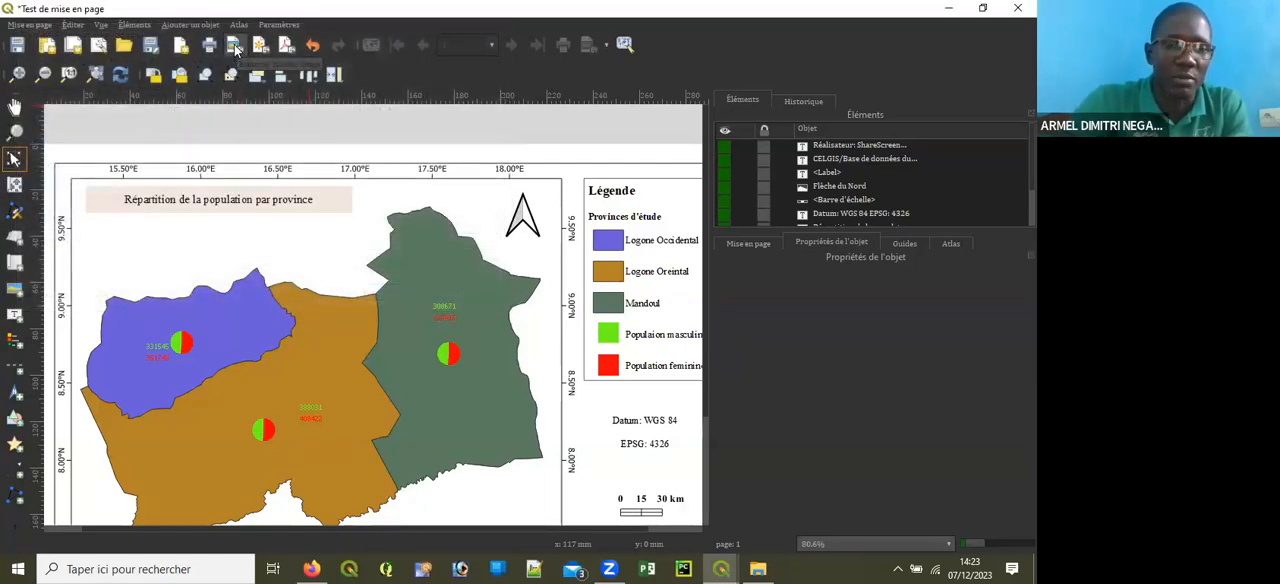
{"action": "left_click", "coordinate": [233, 46]}
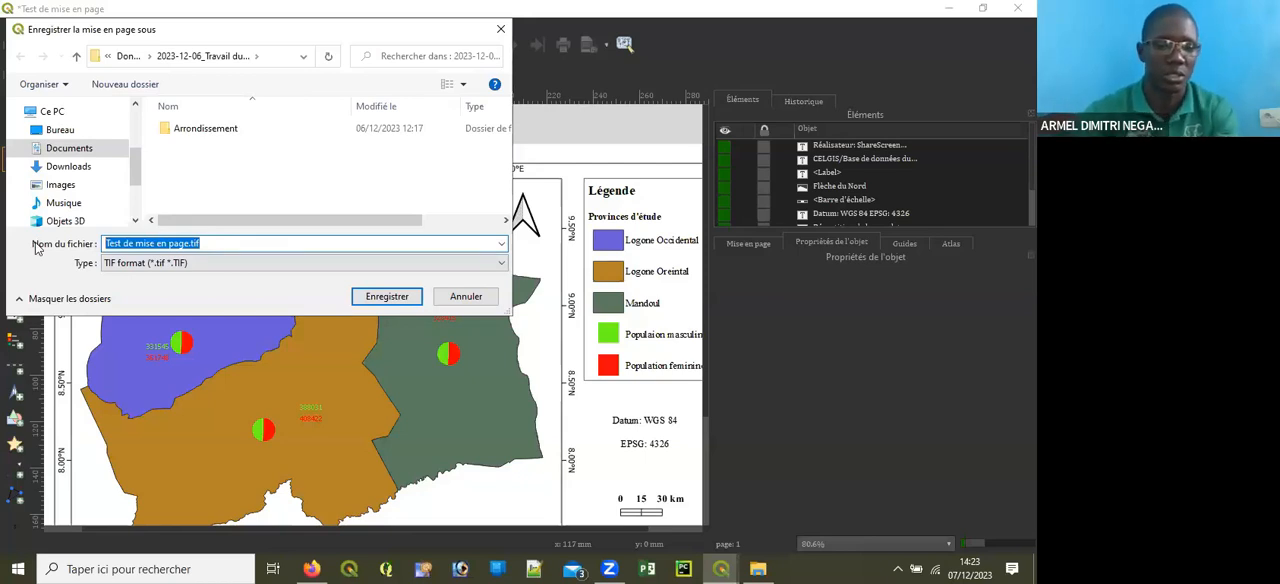
{"action": "type", "text": "r"}
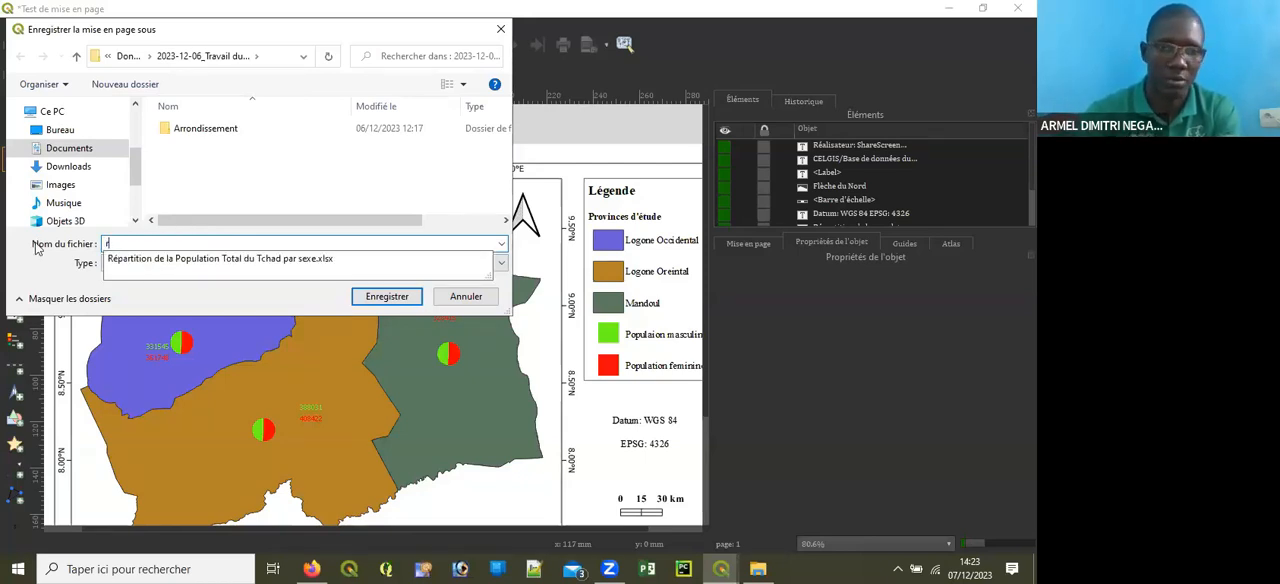
{"action": "key", "text": "BackSpace"}
{"action": "type", "text": "R"}
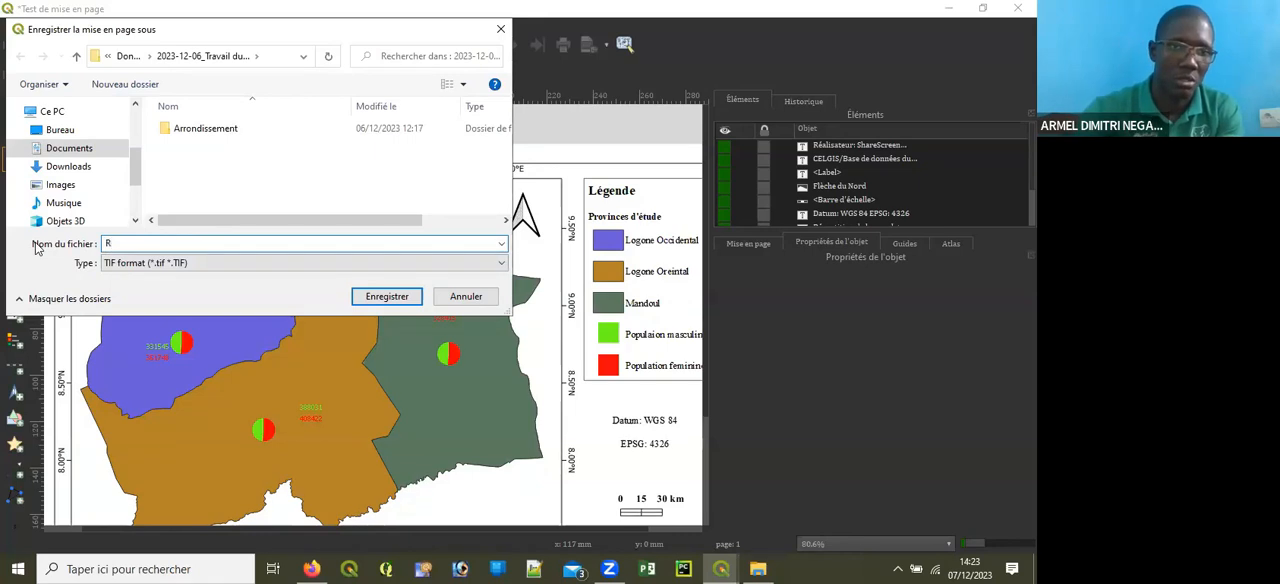
{"action": "type", "text": "2"}
{"action": "key", "text": "BackSpace"}
{"action": "type", "text": "éP"}
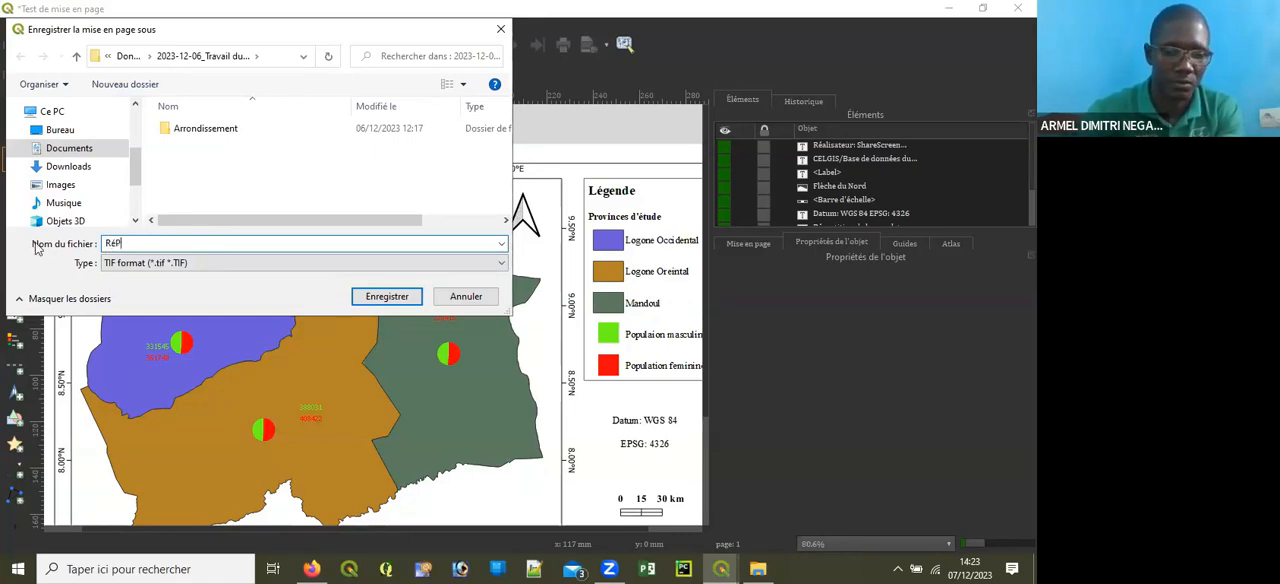
{"action": "type", "text": "Artition "}
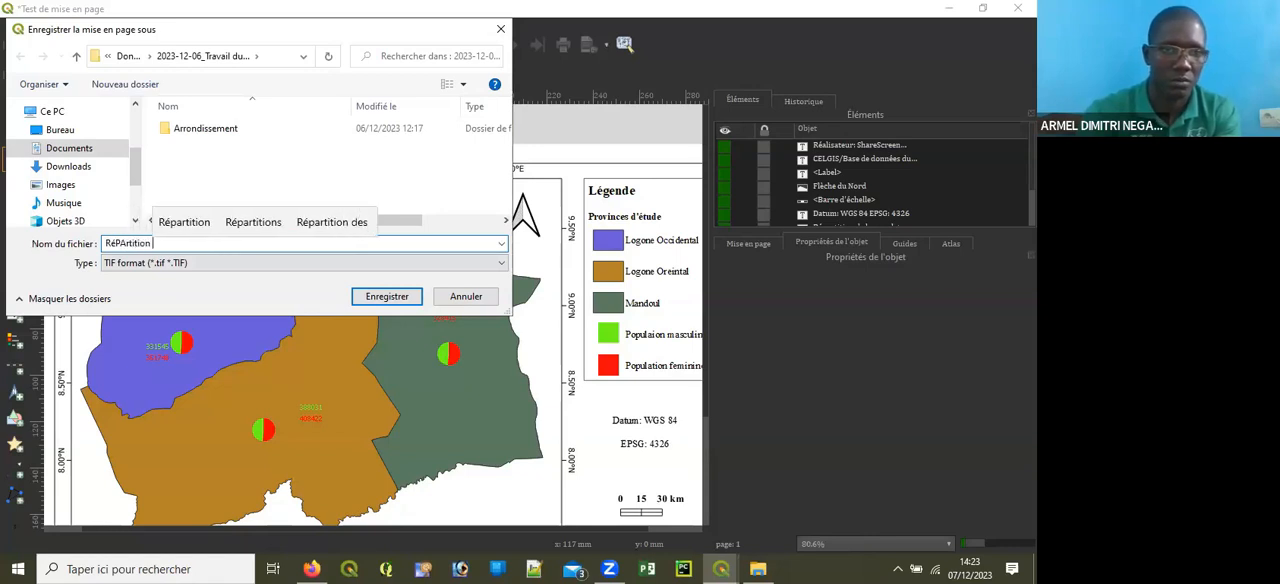
{"action": "type", "text": "de la P"}
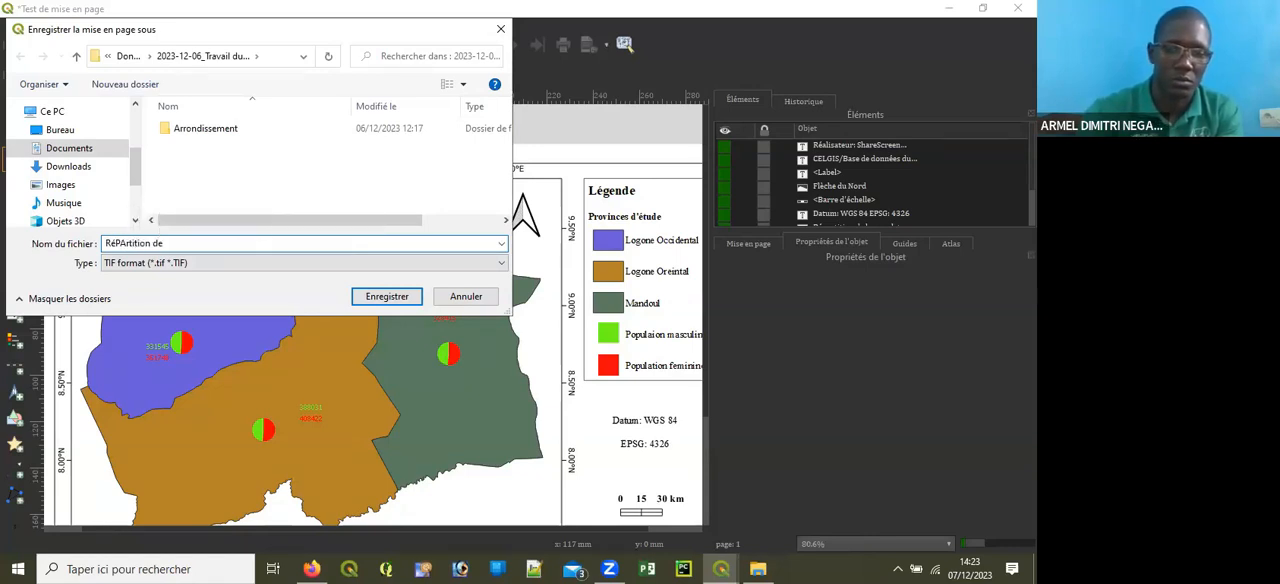
{"action": "type", "text": "op_Ta"}
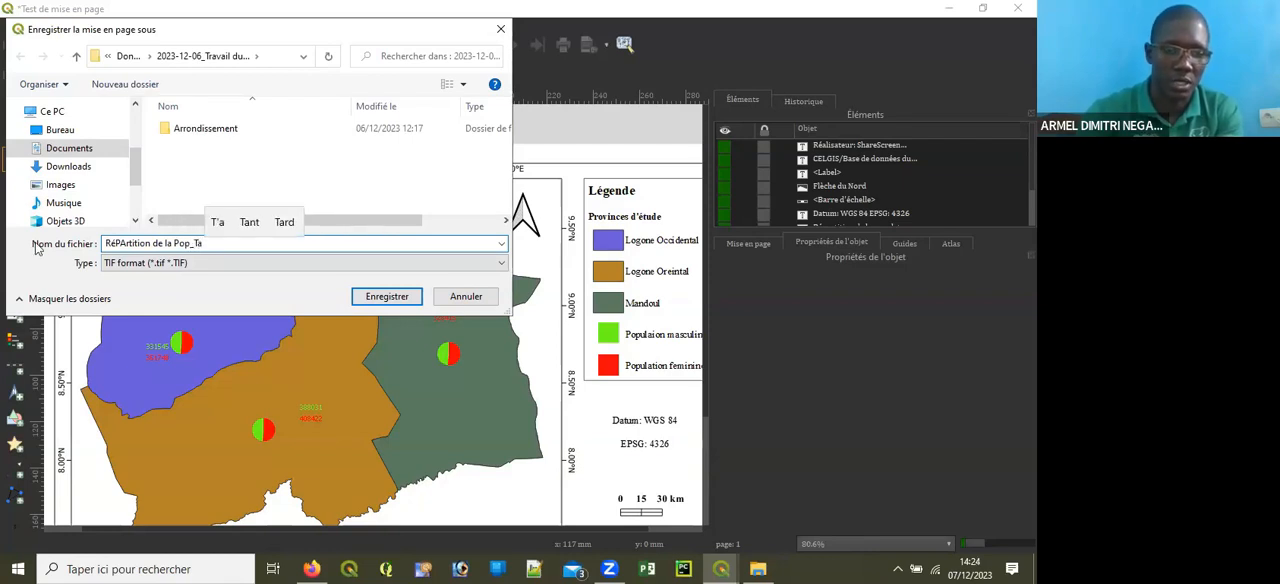
{"action": "key", "text": "BackSpace"}
{"action": "type", "text": "chad"}
{"action": "key", "text": "Return"}
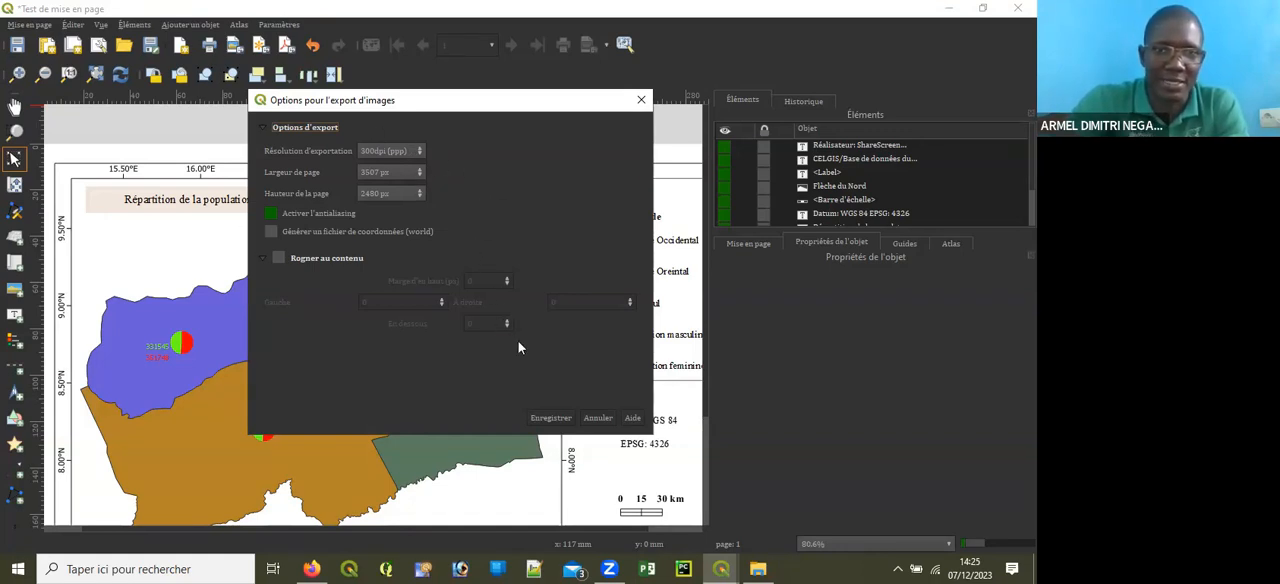
{"action": "left_click", "coordinate": [551, 416]}
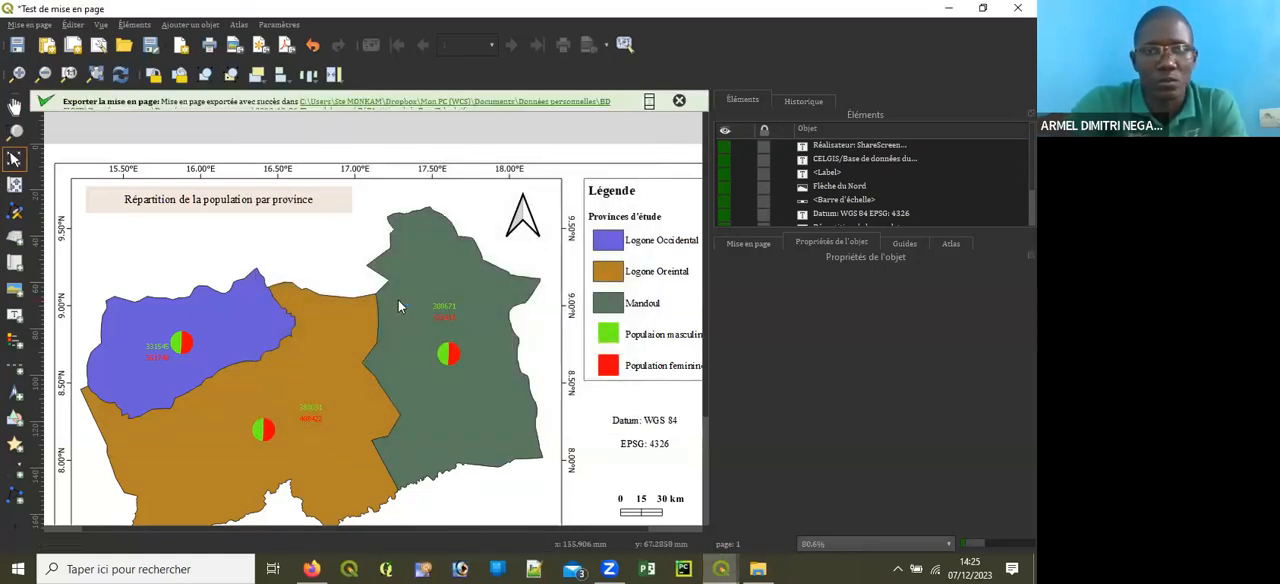
Step: Export the layout to SVG as "Répartition de la Pop_Tchad", dismissing the format warning for good and keeping the default SVG options
{"action": "left_click", "coordinate": [260, 46]}
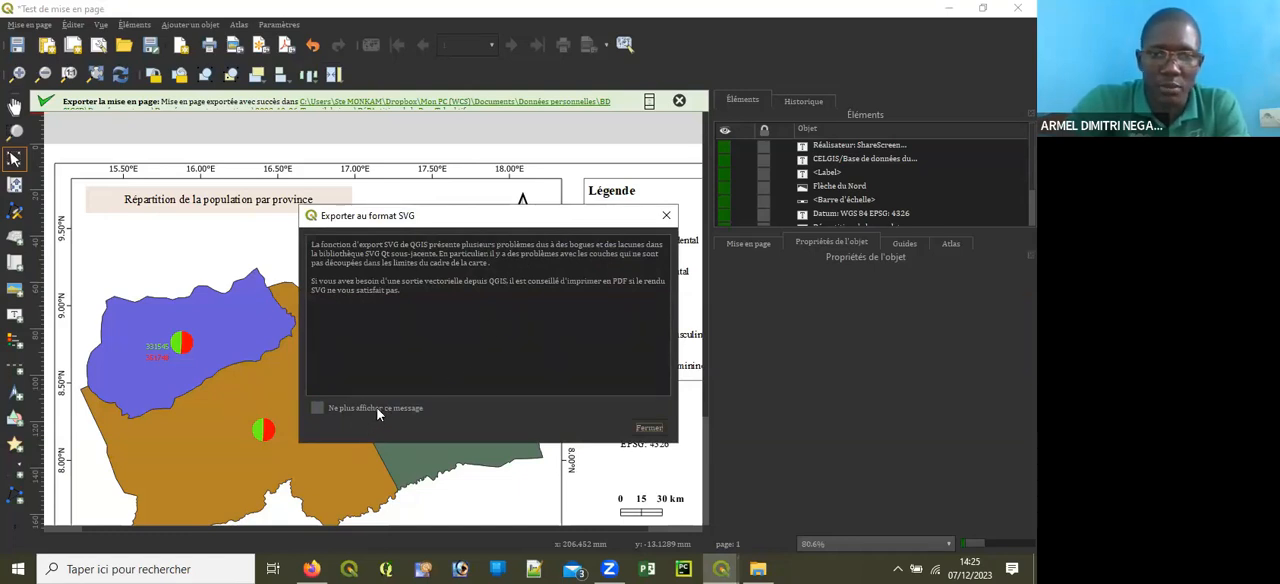
{"action": "left_click", "coordinate": [319, 408]}
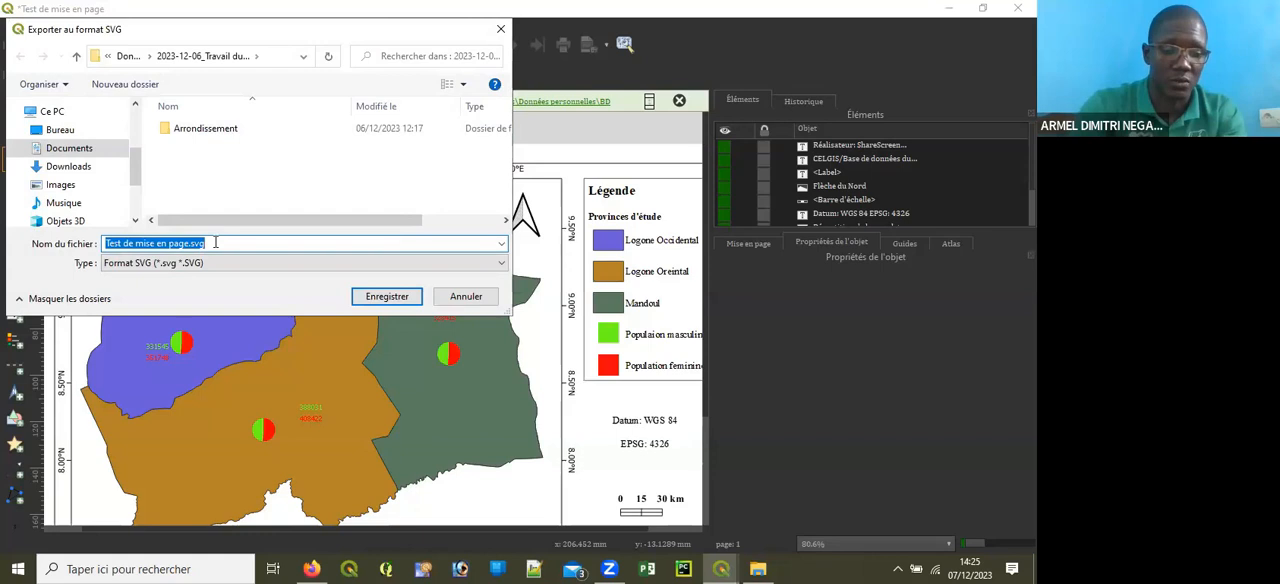
{"action": "type", "text": "R2"}
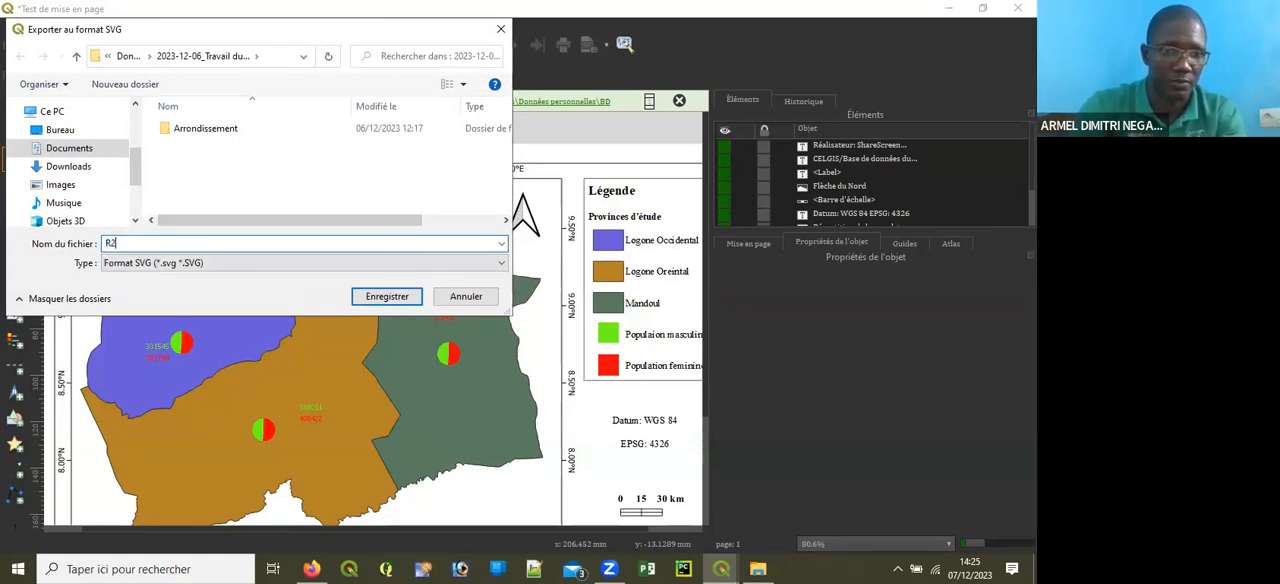
{"action": "type", "text": "2"}
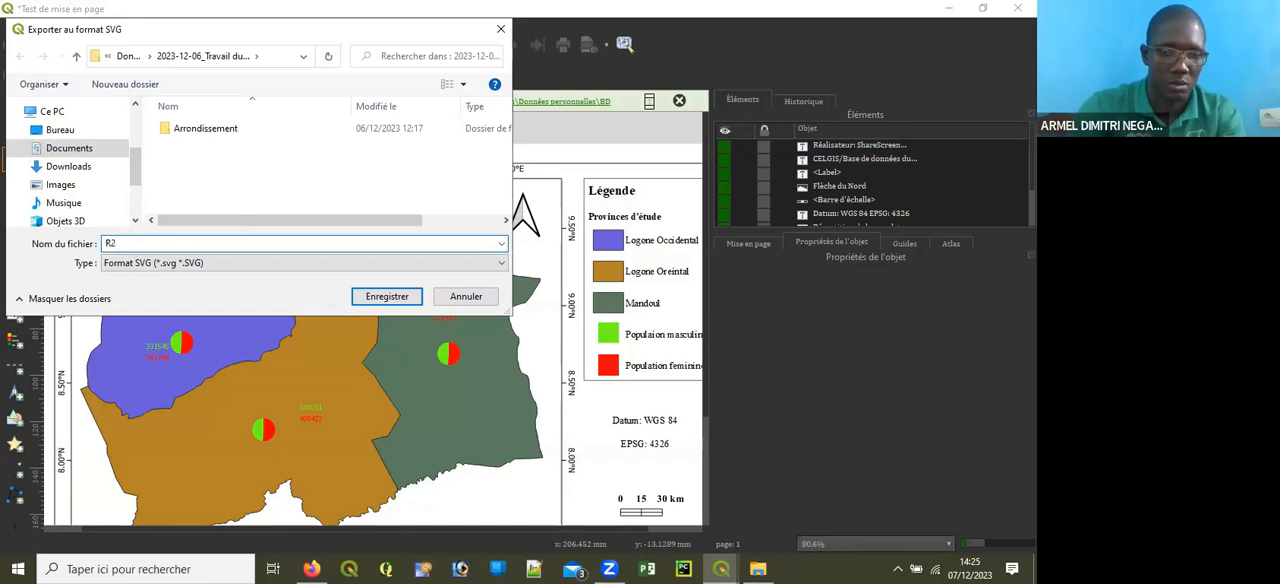
{"action": "type", "text": "é"}
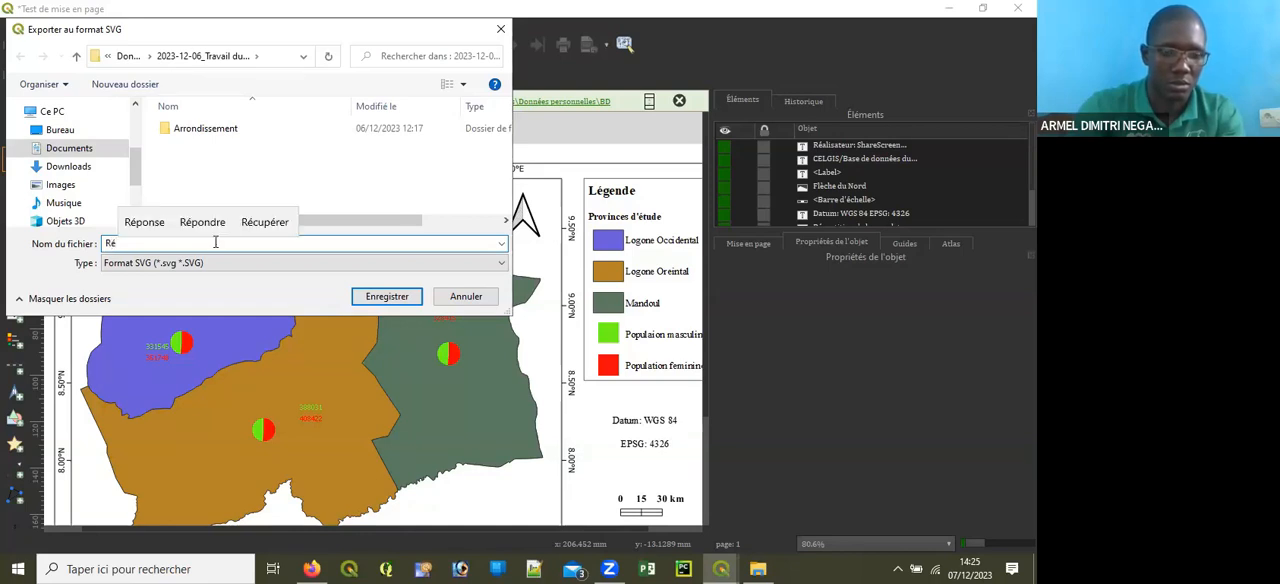
{"action": "type", "text": "partition de a"}
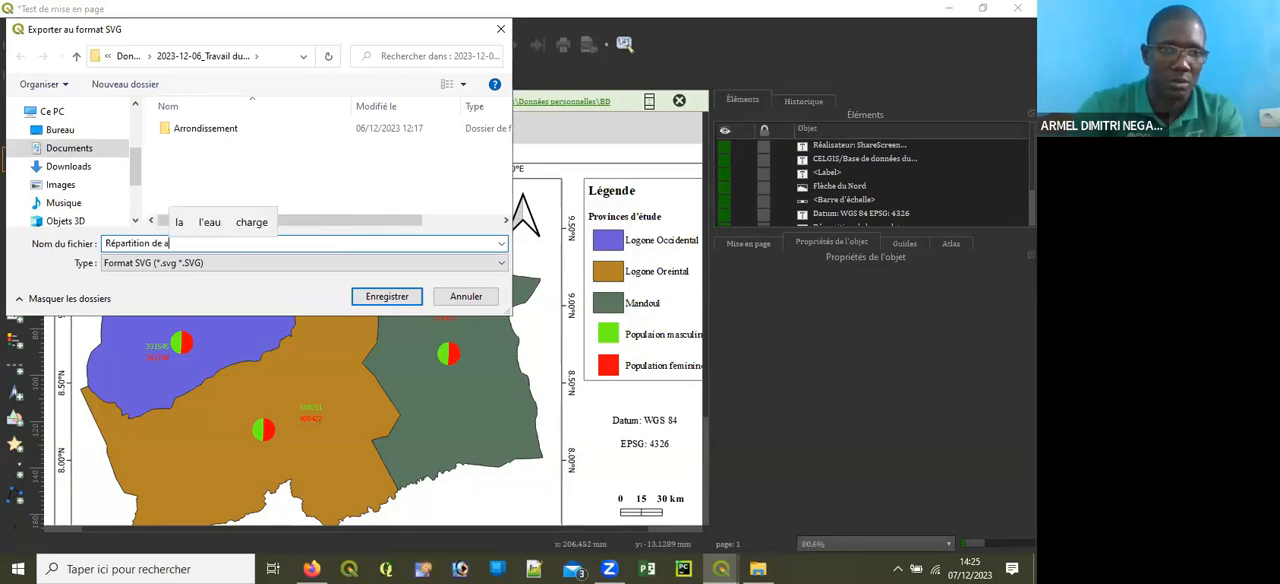
{"action": "key", "text": "BackSpace"}
{"action": "type", "text": "la "}
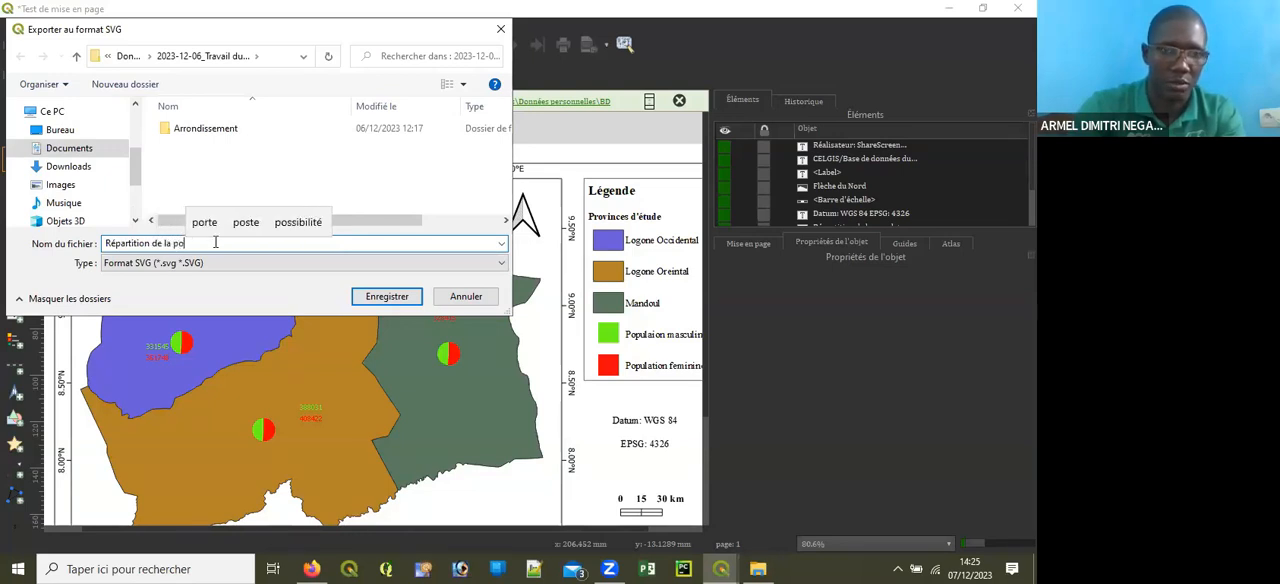
{"action": "type", "text": "Po"}
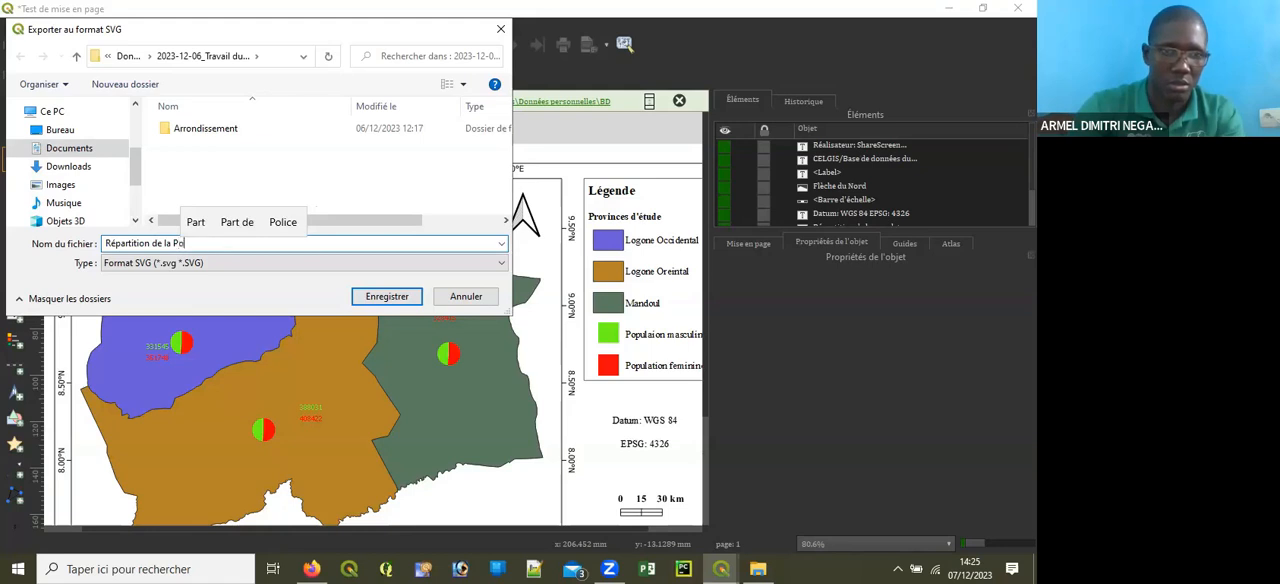
{"action": "type", "text": "p"}
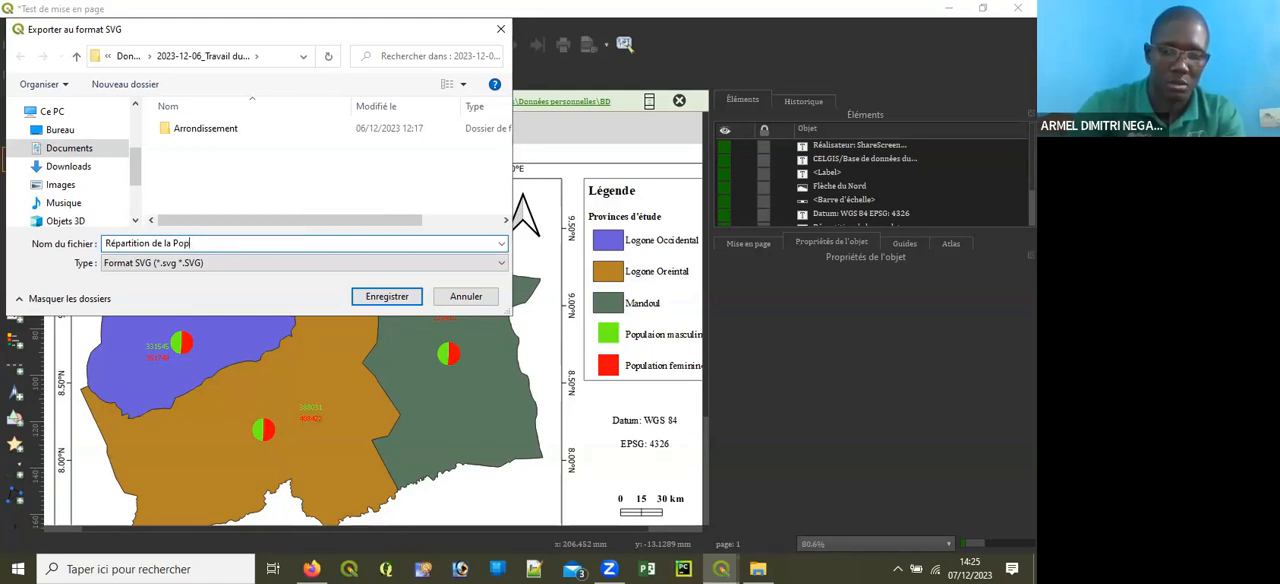
{"action": "type", "text": "-T"}
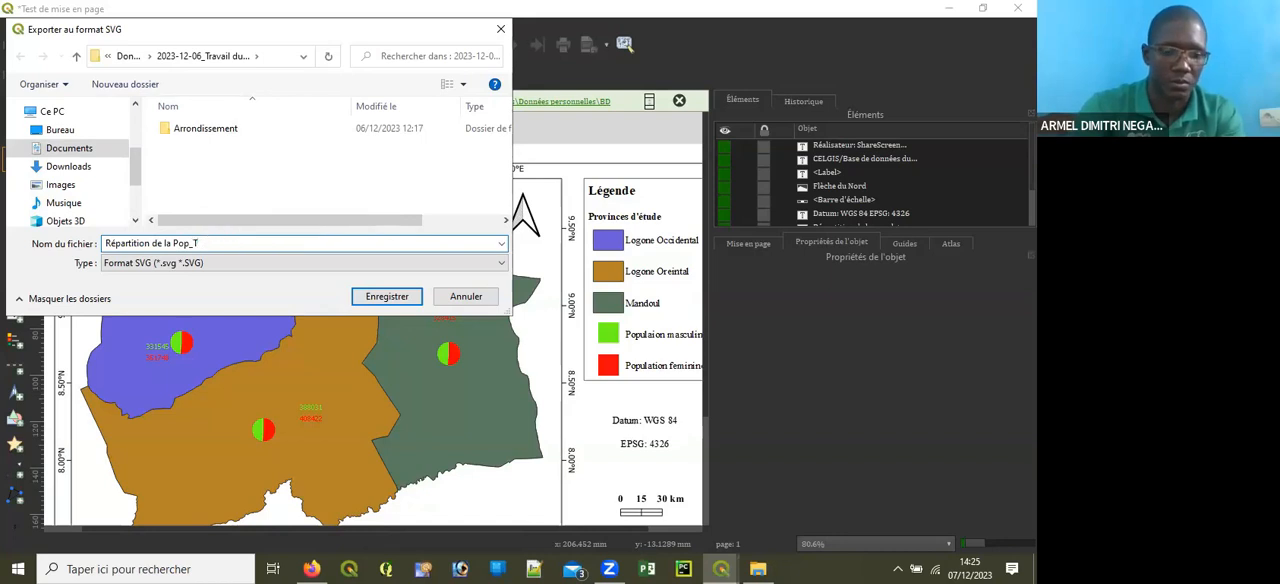
{"action": "type", "text": "Cchad"}
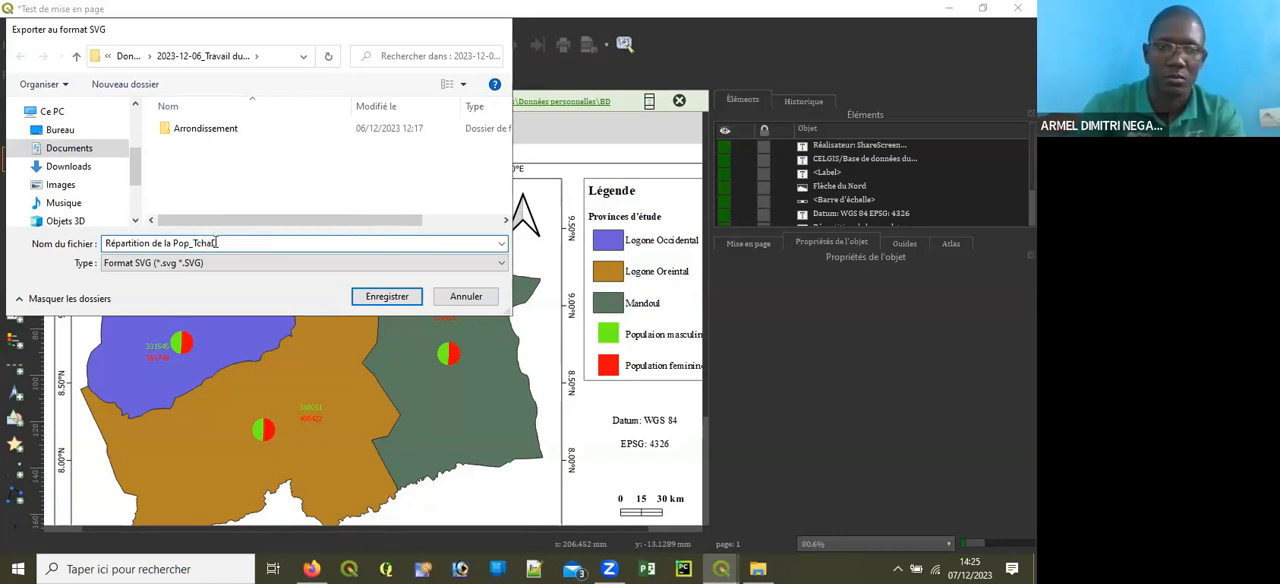
{"action": "key", "text": "Return"}
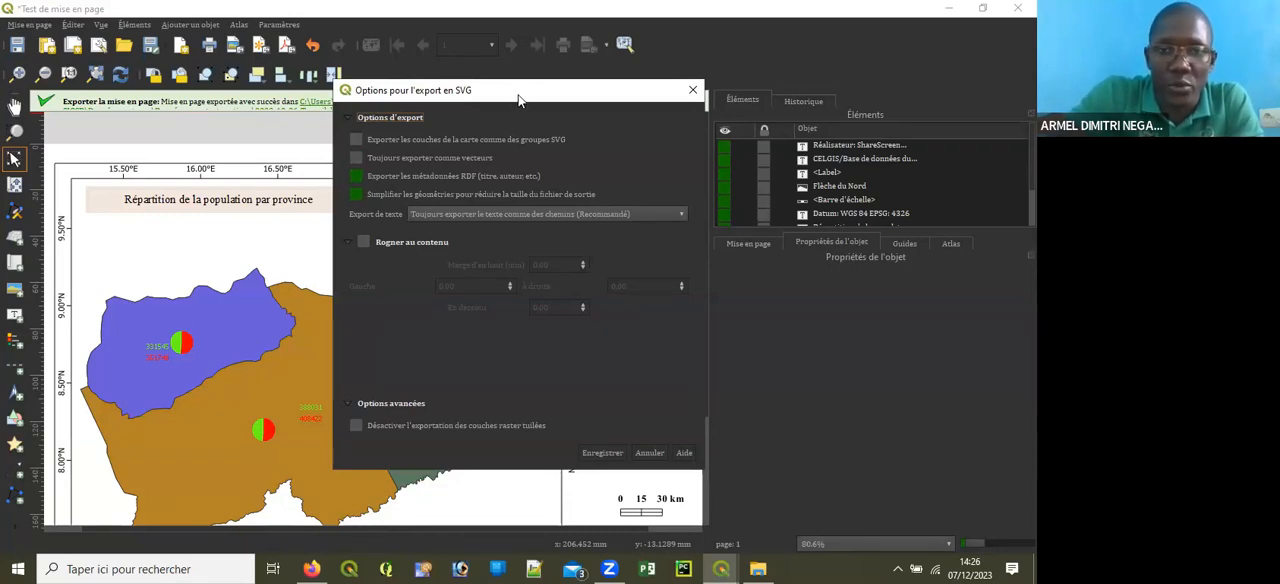
{"action": "left_click_drag", "start_coordinate": [510, 92], "coordinate": [435, 87]}
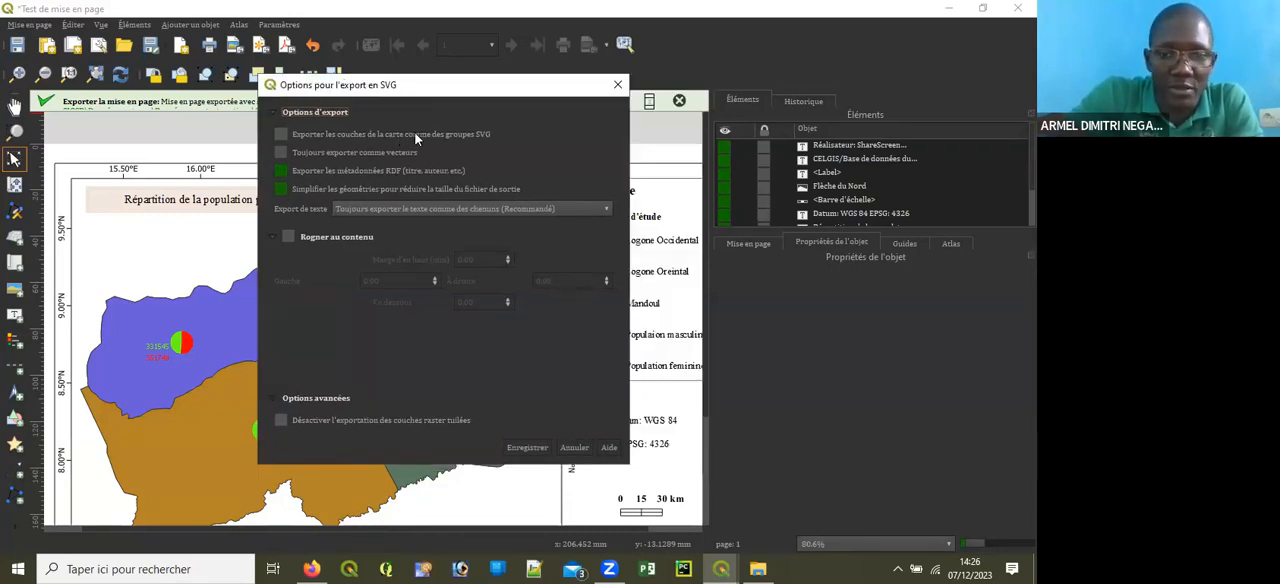
{"action": "left_click", "coordinate": [528, 447]}
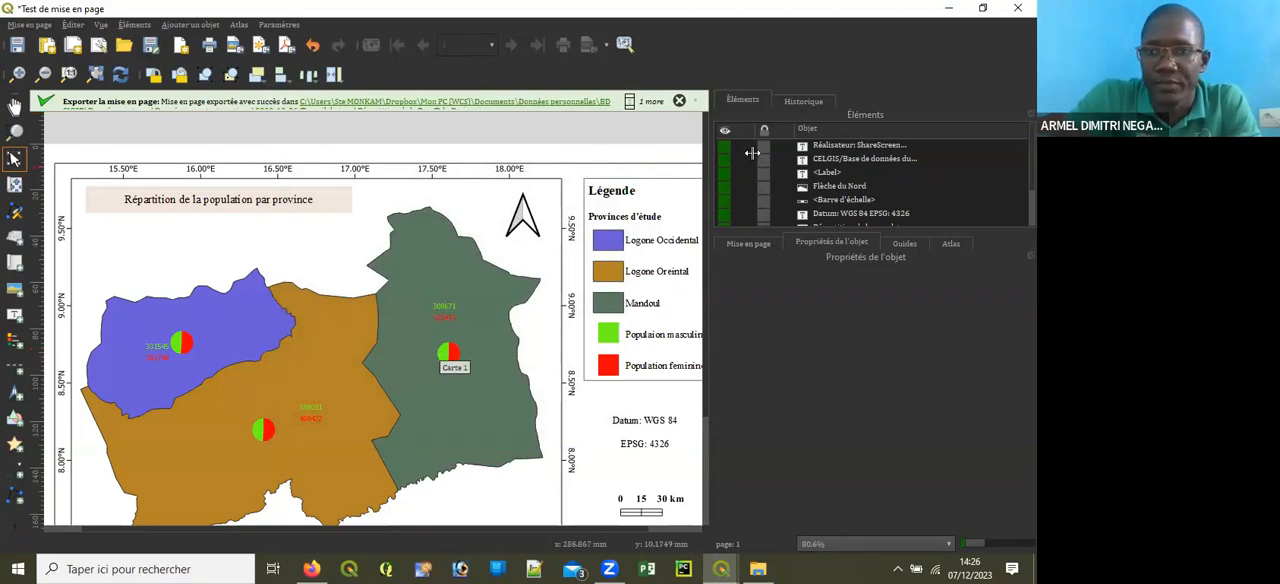
Step: Export the layout to PDF as "RéPArtition de la Pop_TCAD", keeping the default PDF export options
{"action": "left_click", "coordinate": [285, 44]}
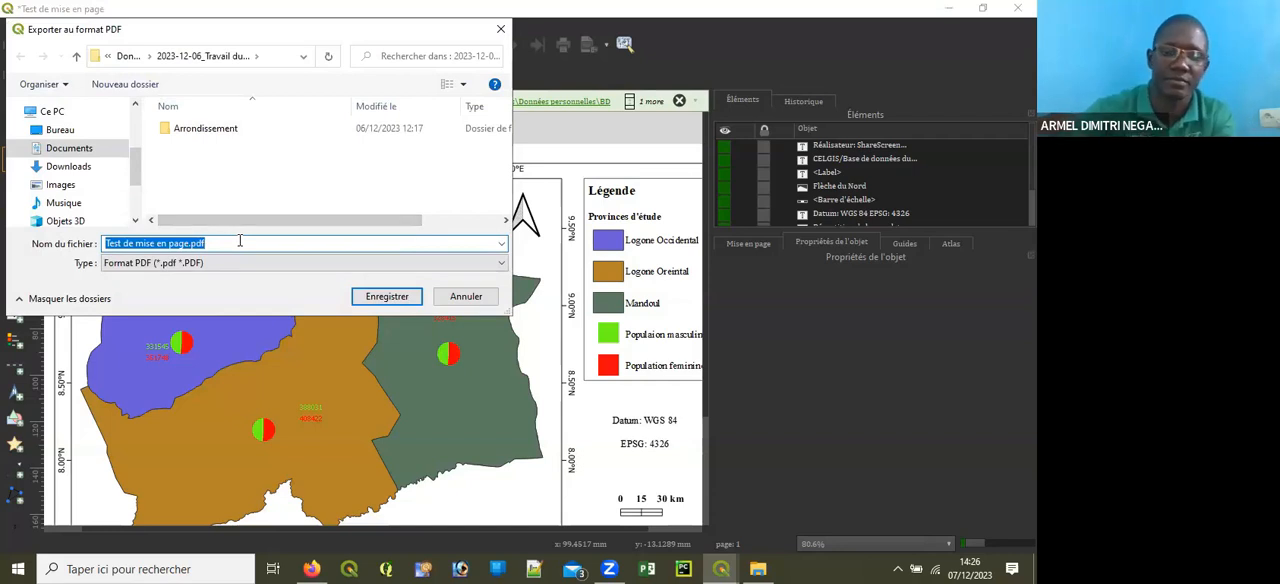
{"action": "key", "text": "BackSpace"}
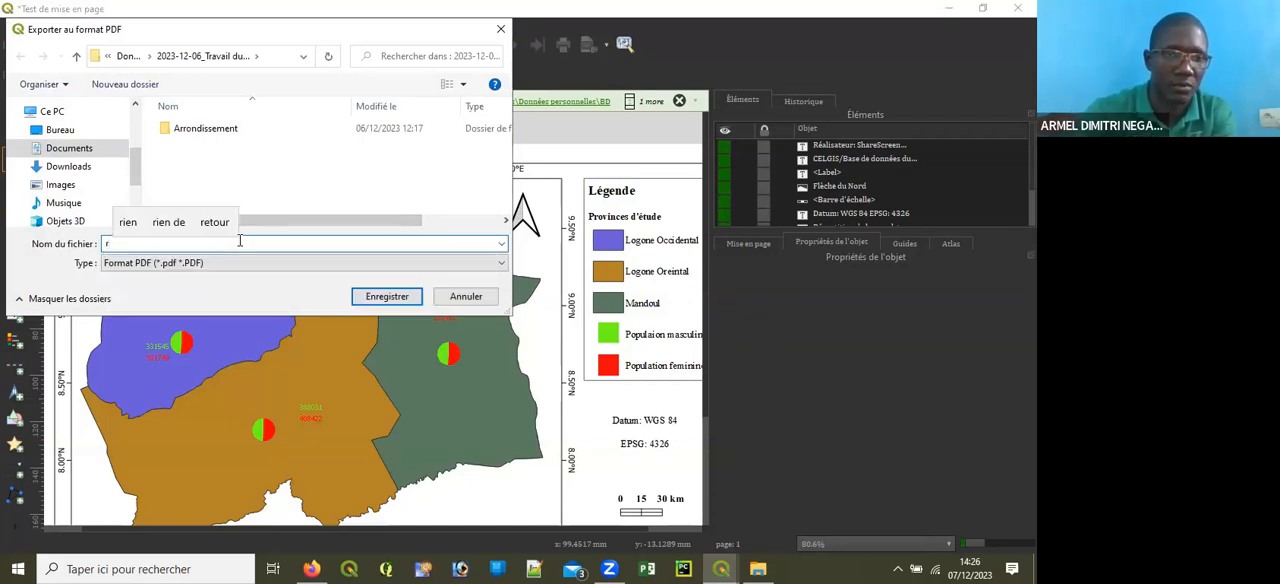
{"action": "key", "text": "BackSpace"}
{"action": "type", "text": "r"}
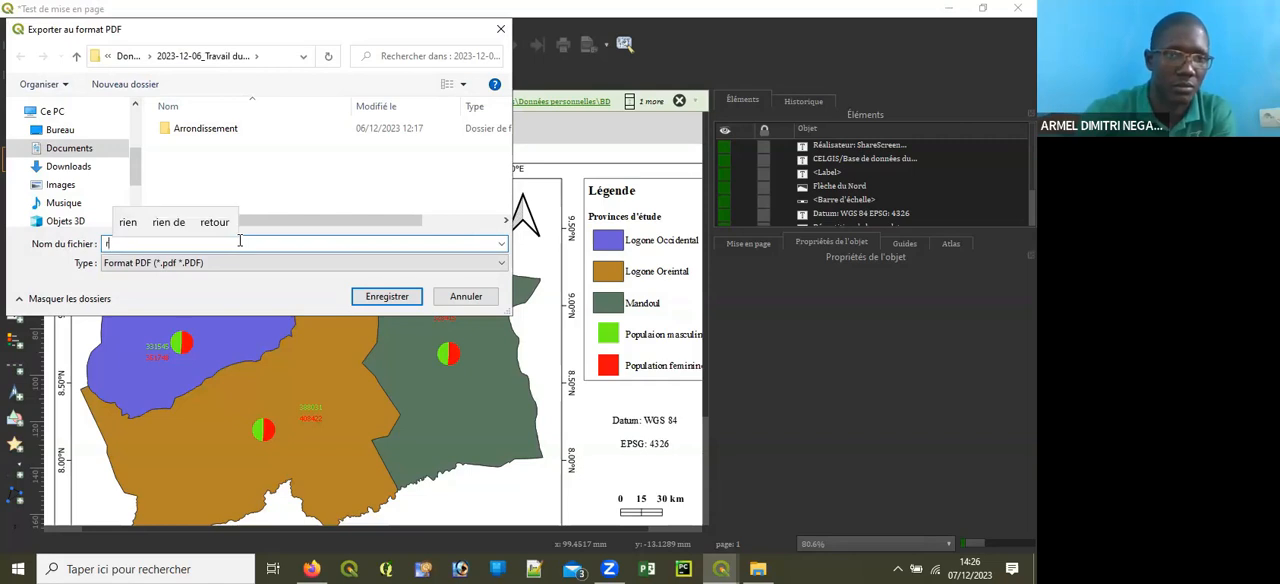
{"action": "key", "text": "BackSpace"}
{"action": "type", "text": "r"}
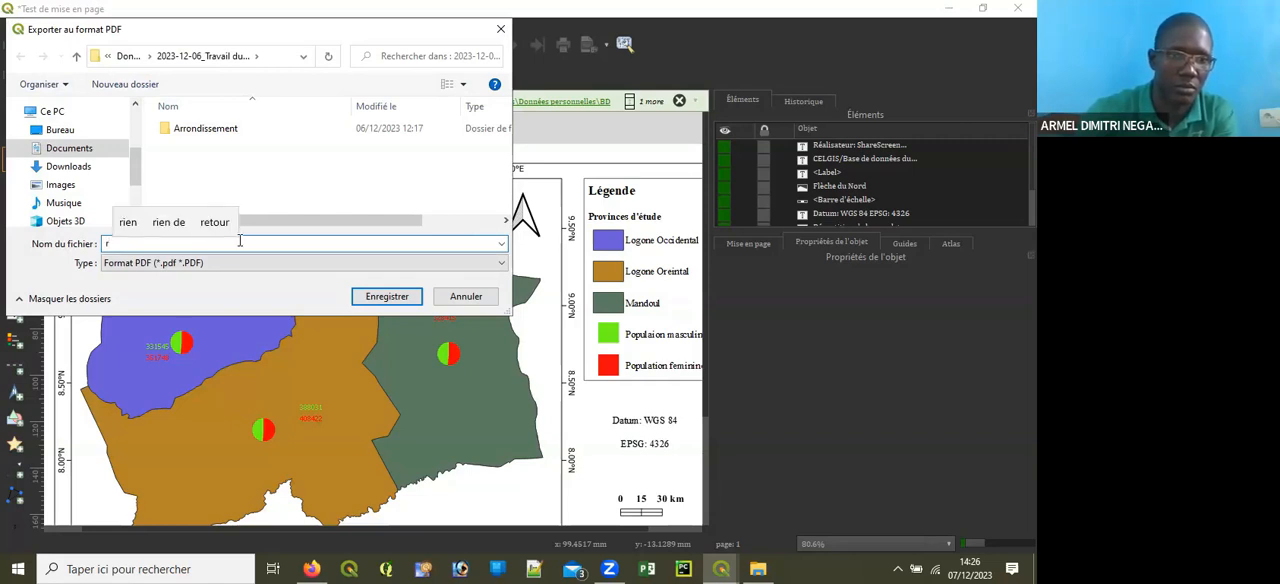
{"action": "key", "text": "BackSpace"}
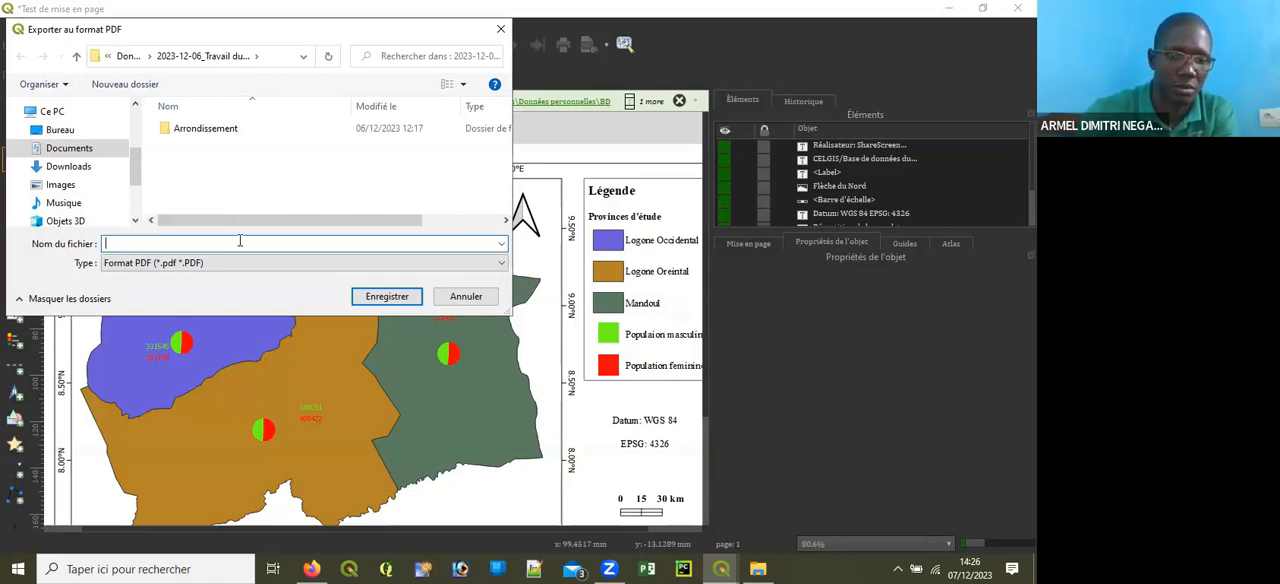
{"action": "type", "text": "Ré"}
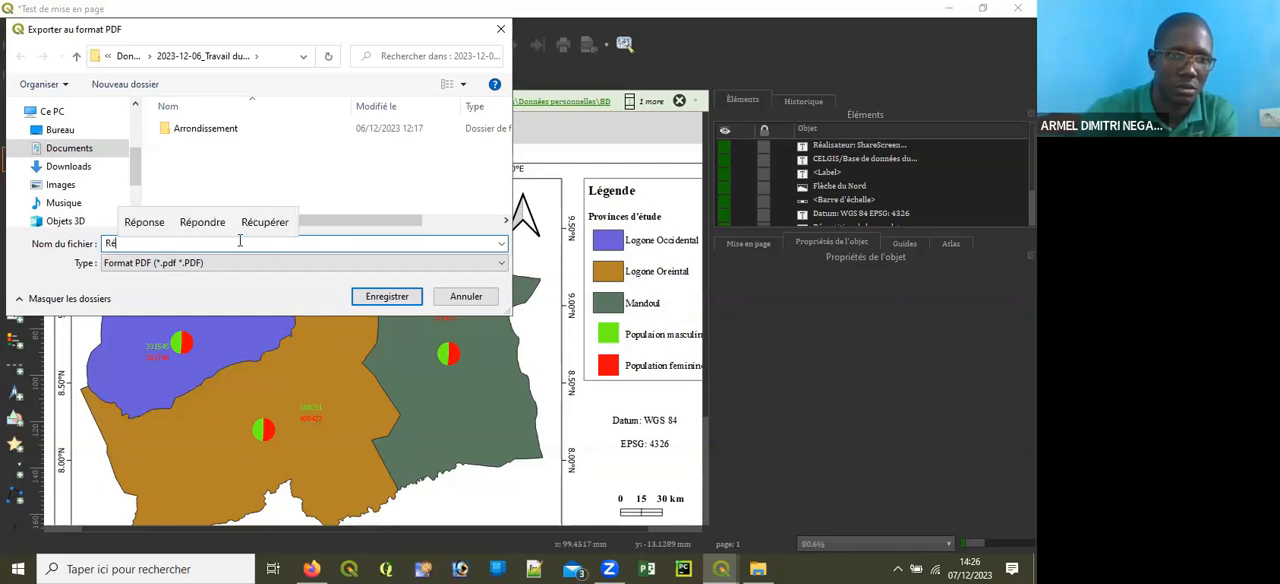
{"action": "type", "text": "PAr"}
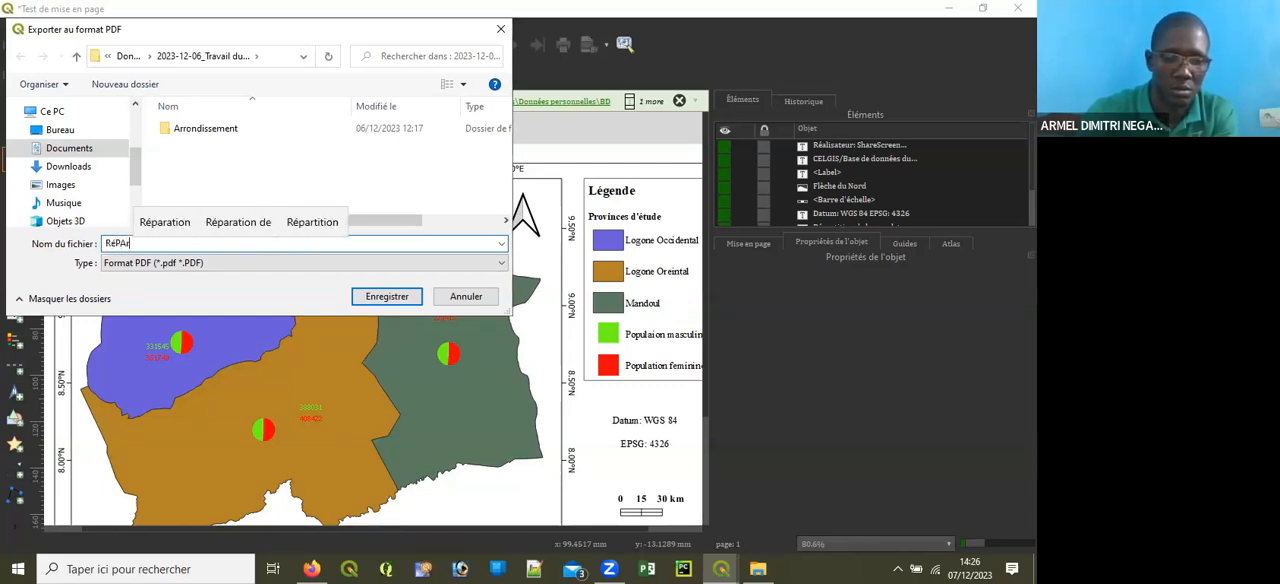
{"action": "type", "text": "tition de la "}
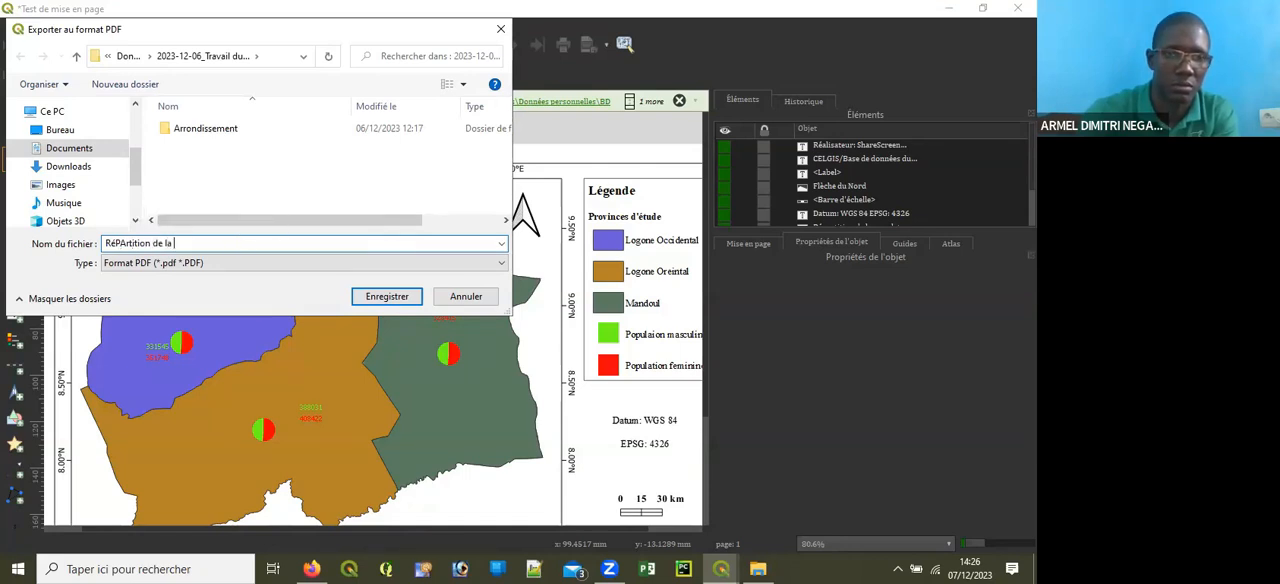
{"action": "type", "text": "Pop_TCAD"}
{"action": "key", "text": "Return"}
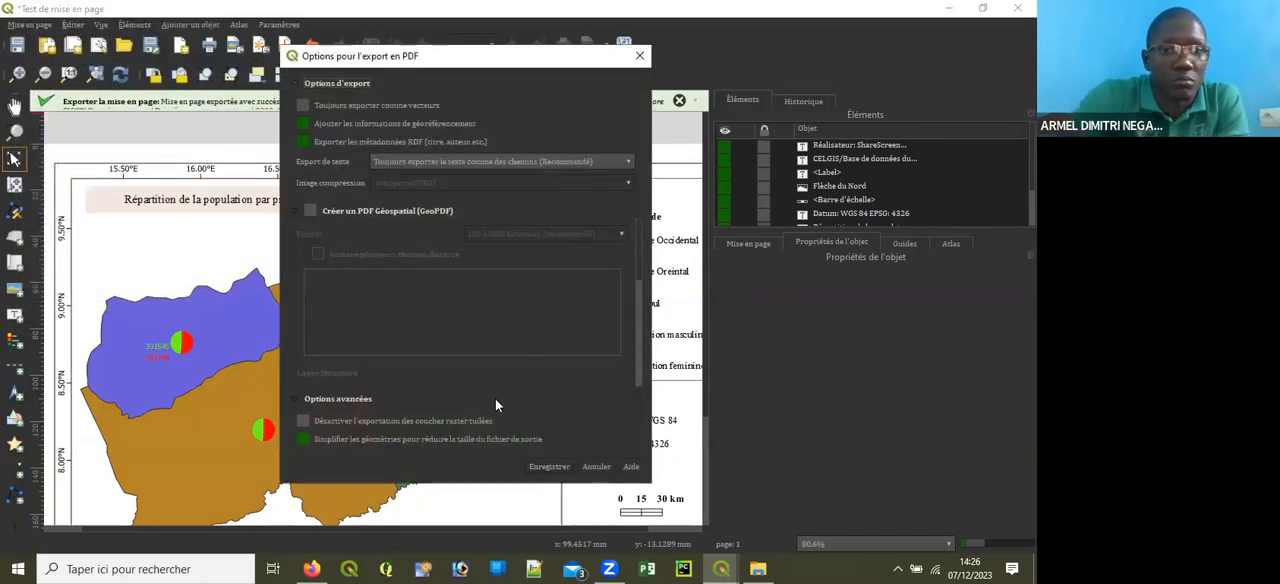
{"action": "left_click", "coordinate": [556, 467]}
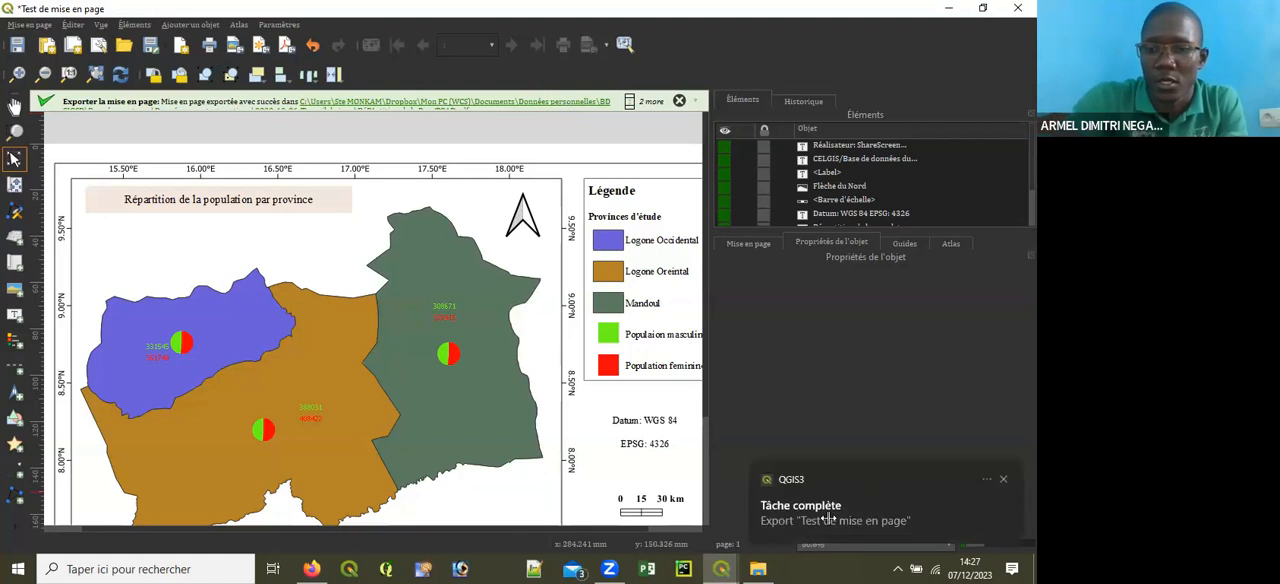
Step: Switch to File Explorer and open Documents > Données personnelles > BD SIGSD > Données vecteurs > Données pour test pratique > 2023-12-06_Travail du jour
{"action": "mouse_move", "coordinate": [757, 567]}
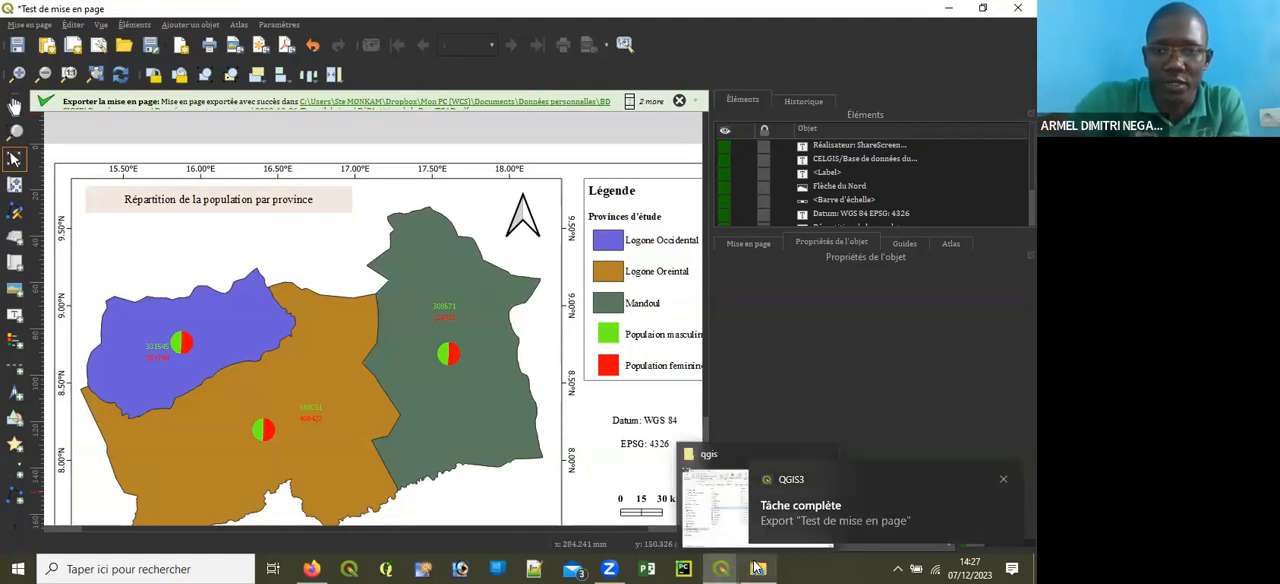
{"action": "left_click", "coordinate": [757, 567]}
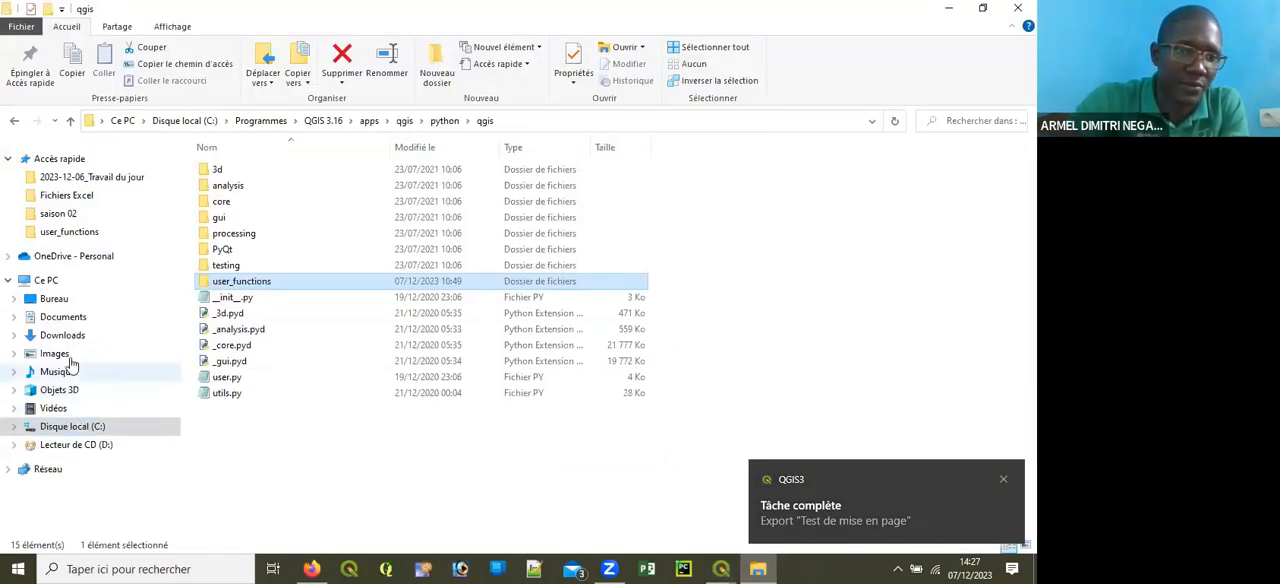
{"action": "left_click", "coordinate": [76, 320]}
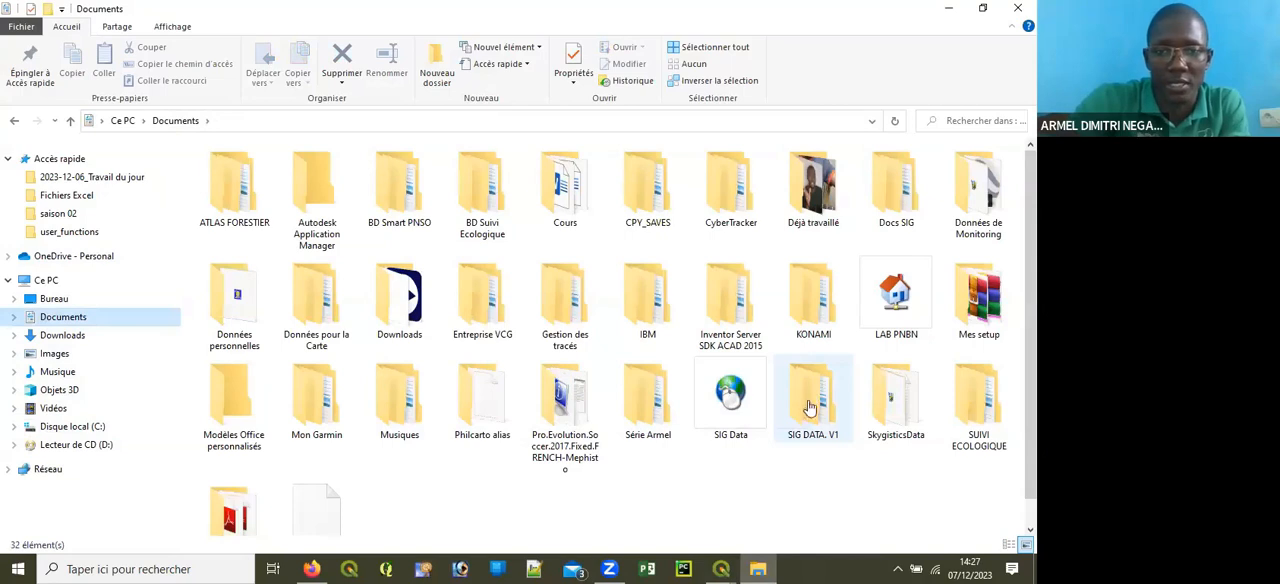
{"action": "double_click", "coordinate": [275, 345]}
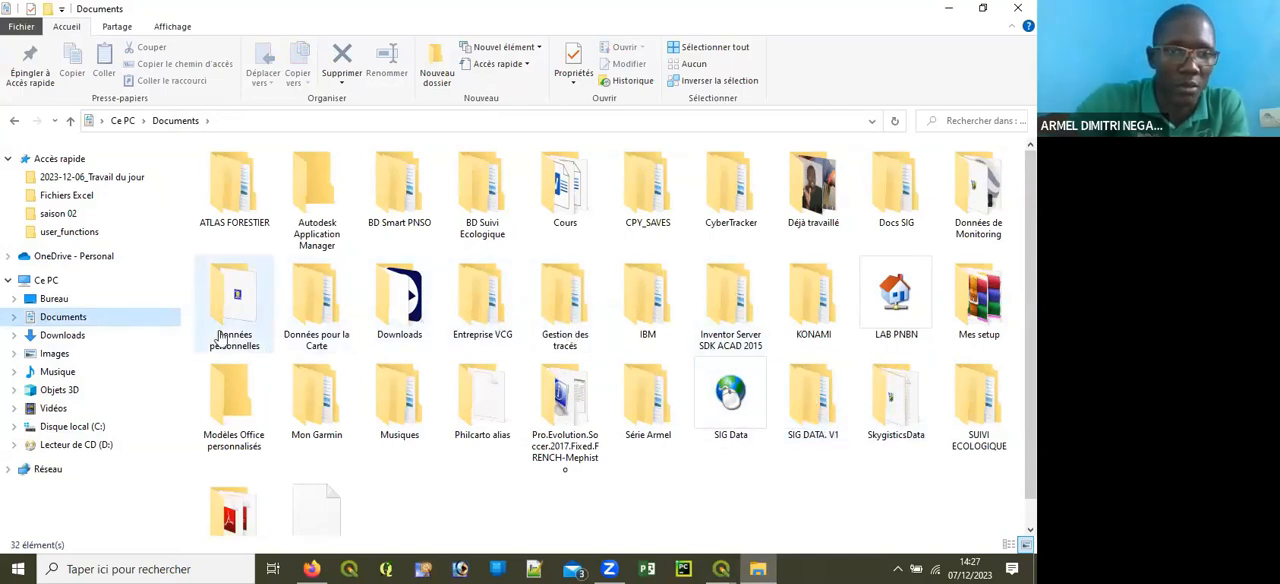
{"action": "scroll", "coordinate": [288, 350], "scroll_direction": "down", "scroll_amount": 1}
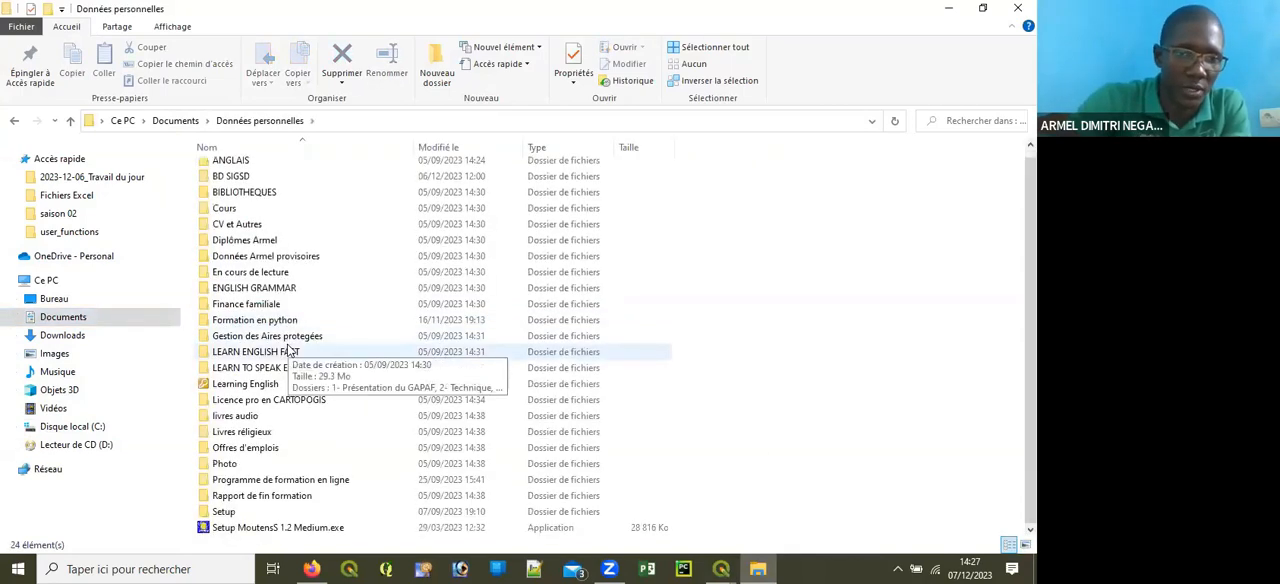
{"action": "double_click", "coordinate": [245, 178]}
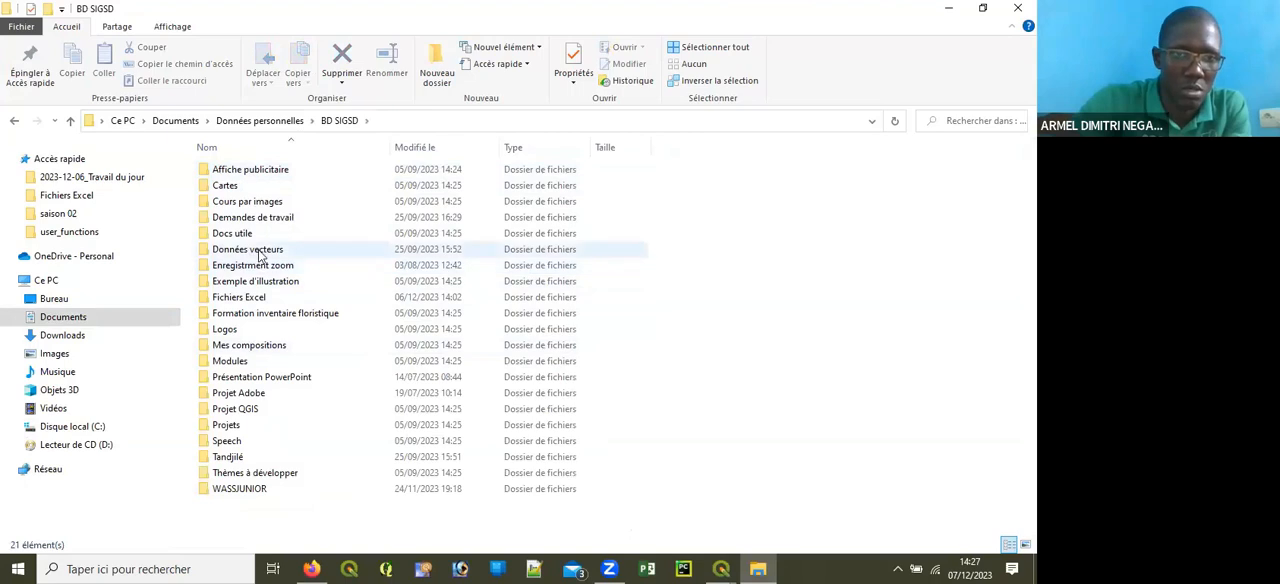
{"action": "double_click", "coordinate": [250, 249]}
{"action": "double_click", "coordinate": [283, 177]}
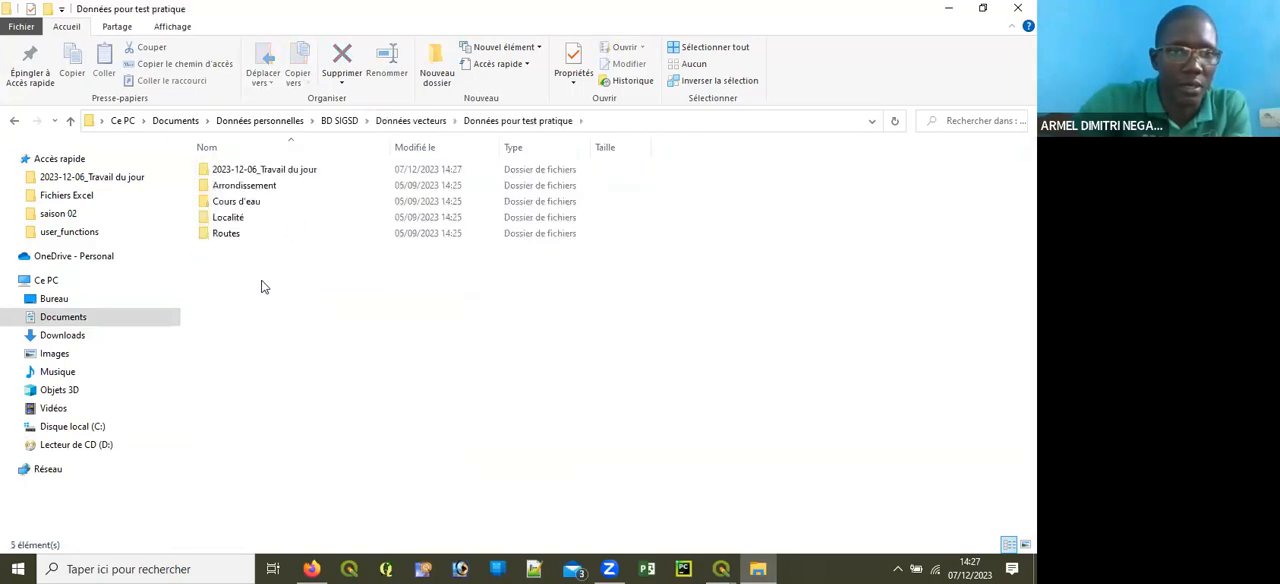
{"action": "double_click", "coordinate": [297, 173]}
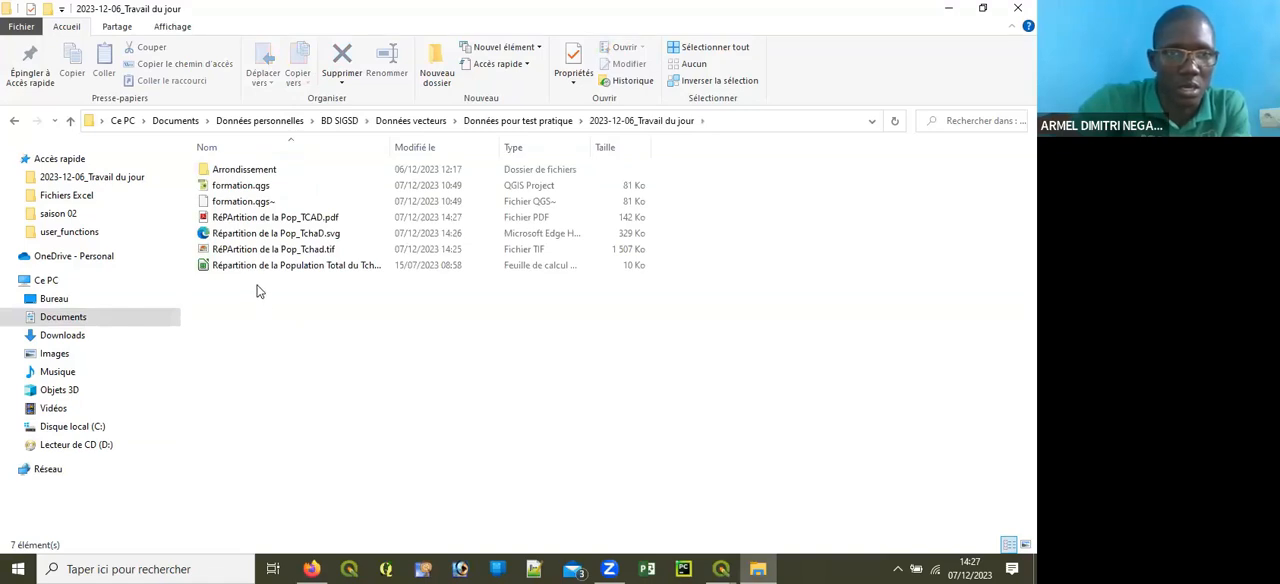
Step: Open the exported image "RéPArtition de la Pop_Tchad.tif" from the 2023-12-06_Travail du jour folder, minimizing the layout window that covers it
{"action": "left_click", "coordinate": [276, 252]}
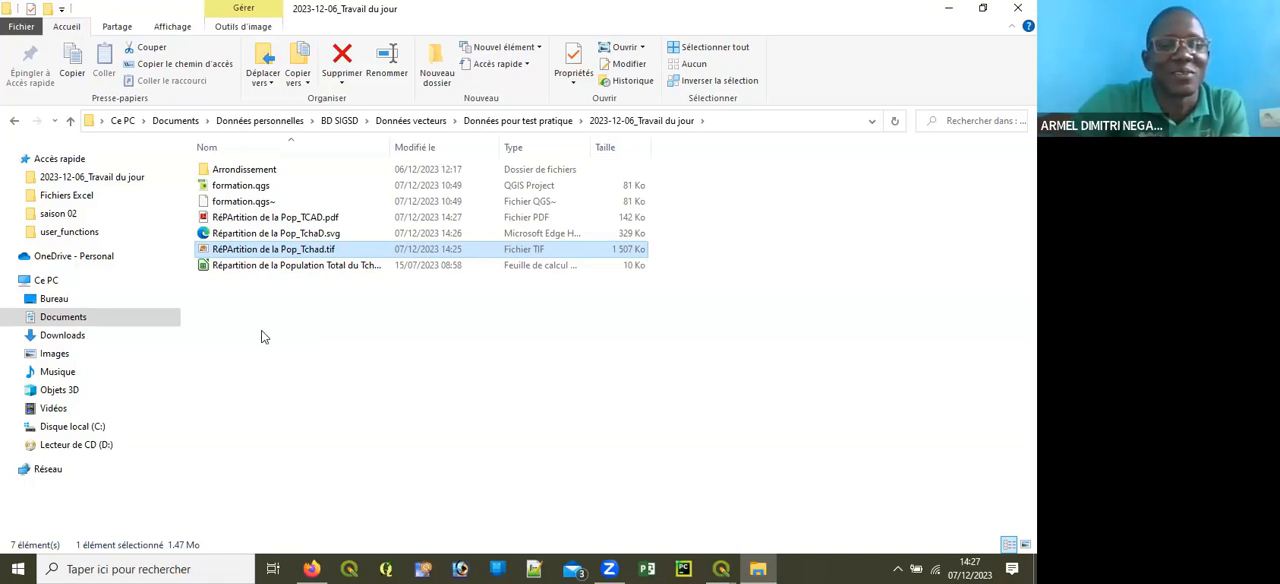
{"action": "left_click", "coordinate": [476, 481]}
{"action": "left_click", "coordinate": [562, 512]}
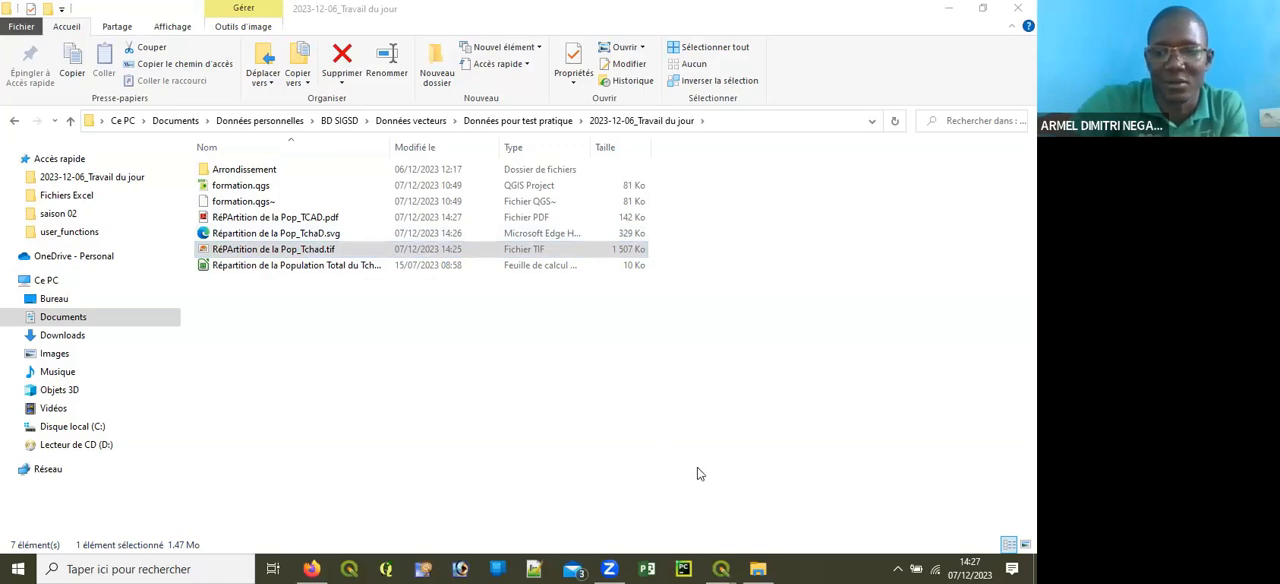
{"action": "left_click", "coordinate": [243, 253]}
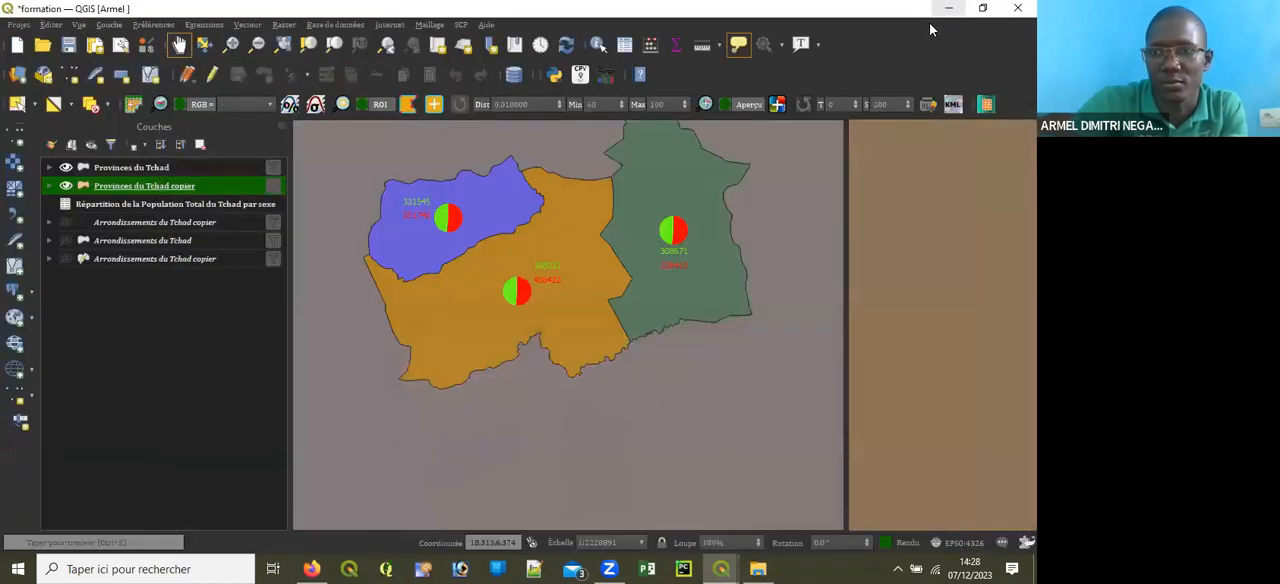
{"action": "left_click", "coordinate": [948, 8]}
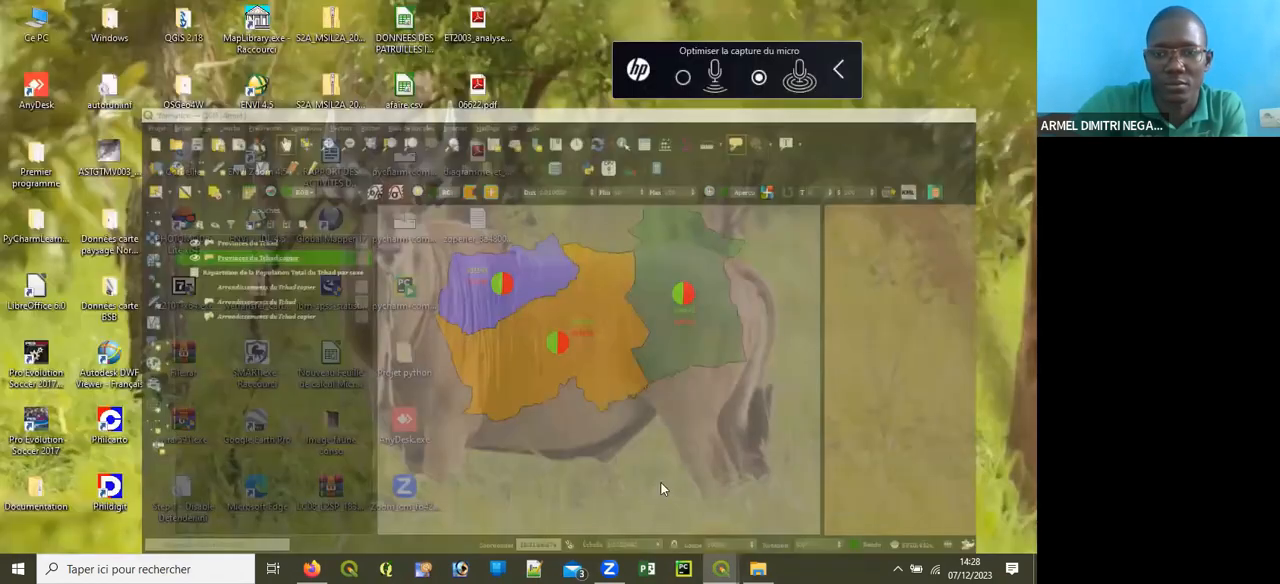
{"action": "left_click", "coordinate": [756, 568]}
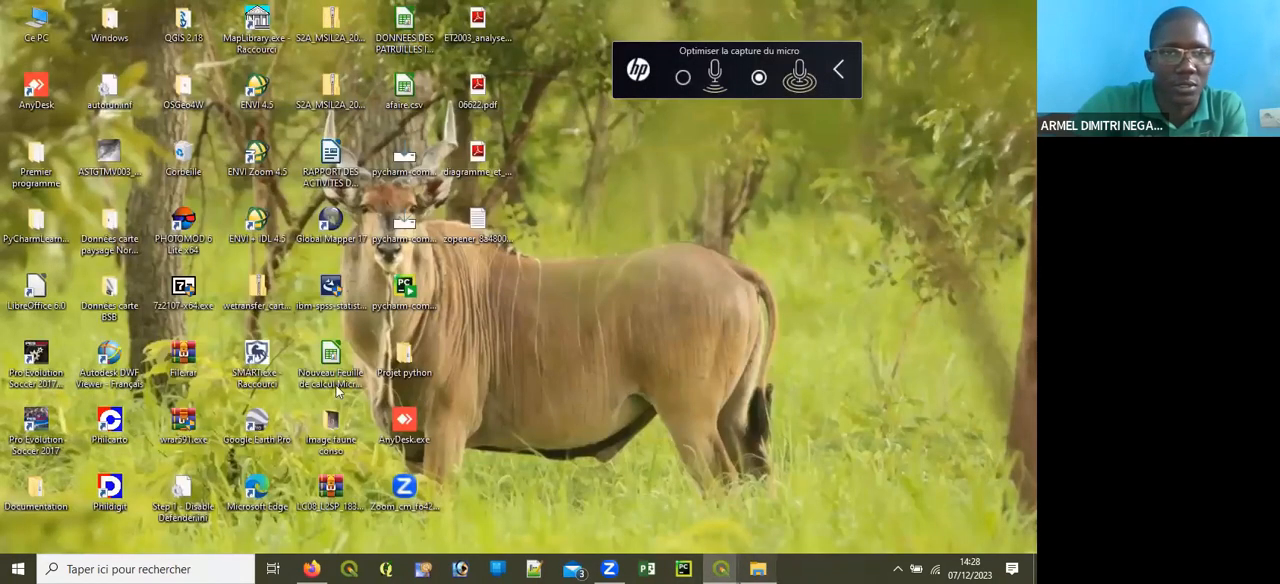
{"action": "double_click", "coordinate": [296, 250]}
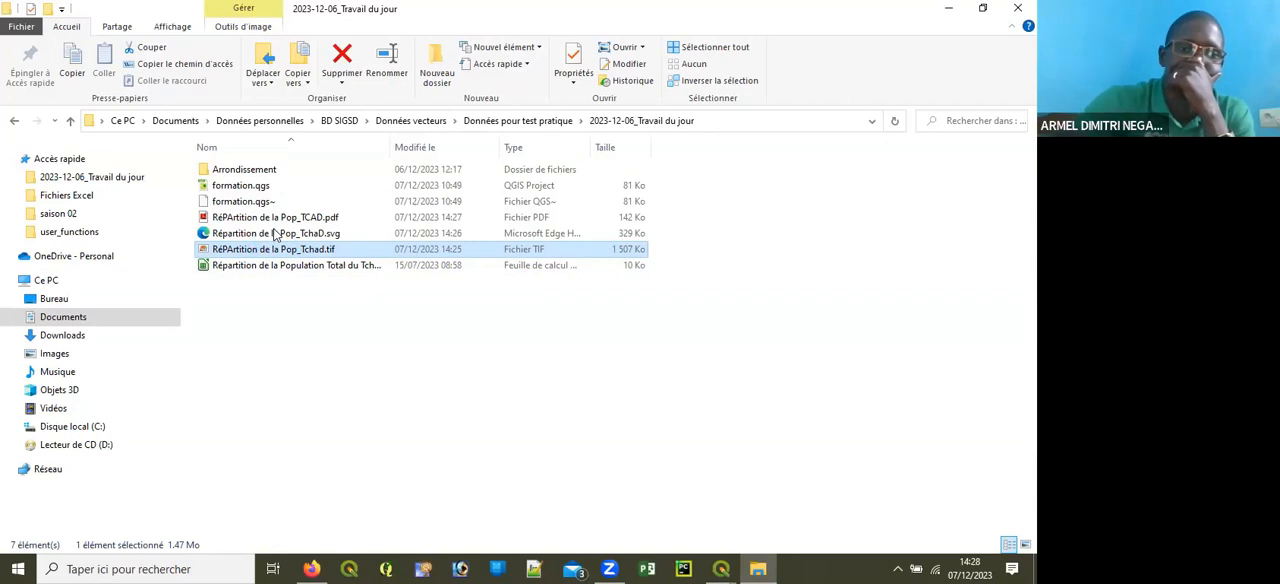
{"action": "right_click", "coordinate": [298, 249]}
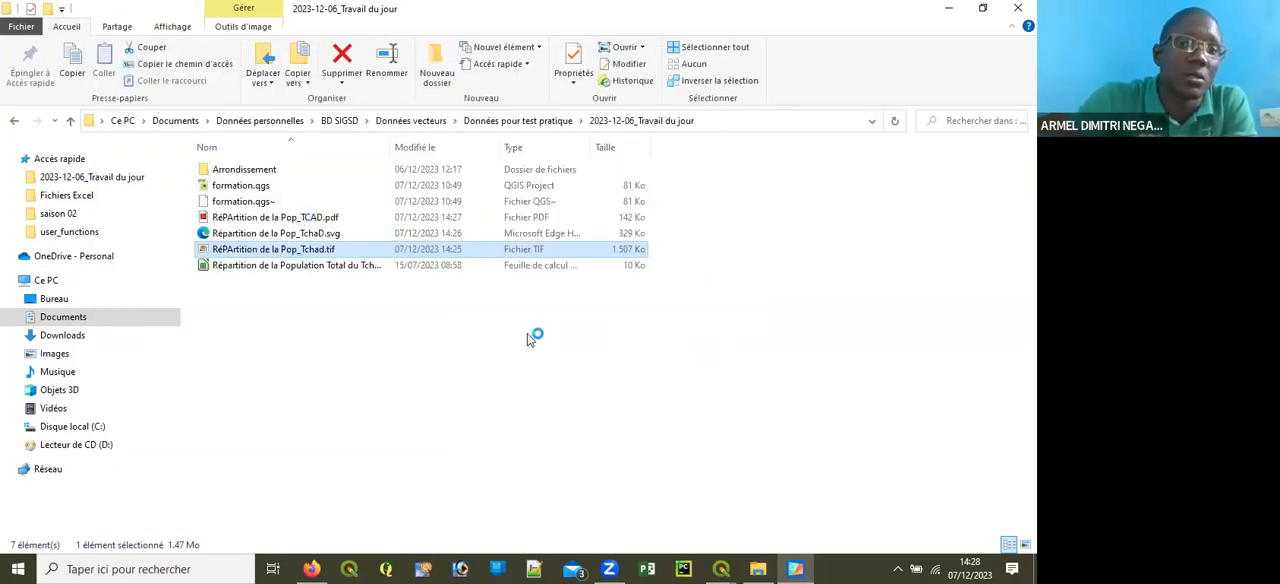
Step: Select the exported PDF file, then bring the TIF's image viewer forward, maximize it and dismiss the theme suggestion
{"action": "left_click", "coordinate": [297, 220]}
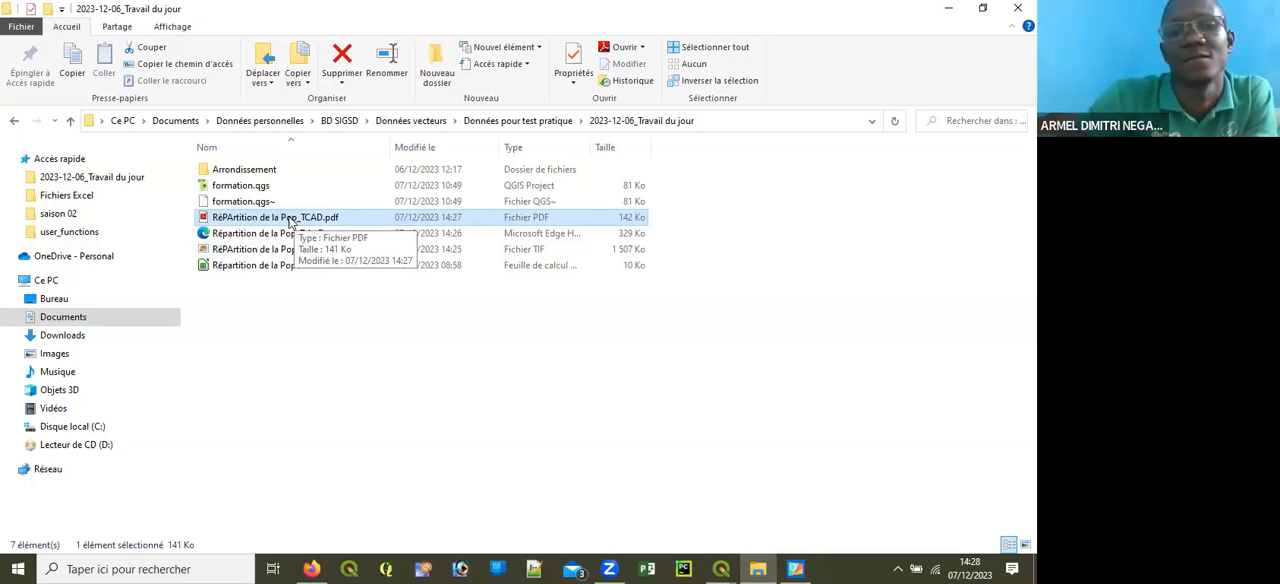
{"action": "left_click", "coordinate": [808, 563]}
{"action": "left_click", "coordinate": [749, 520]}
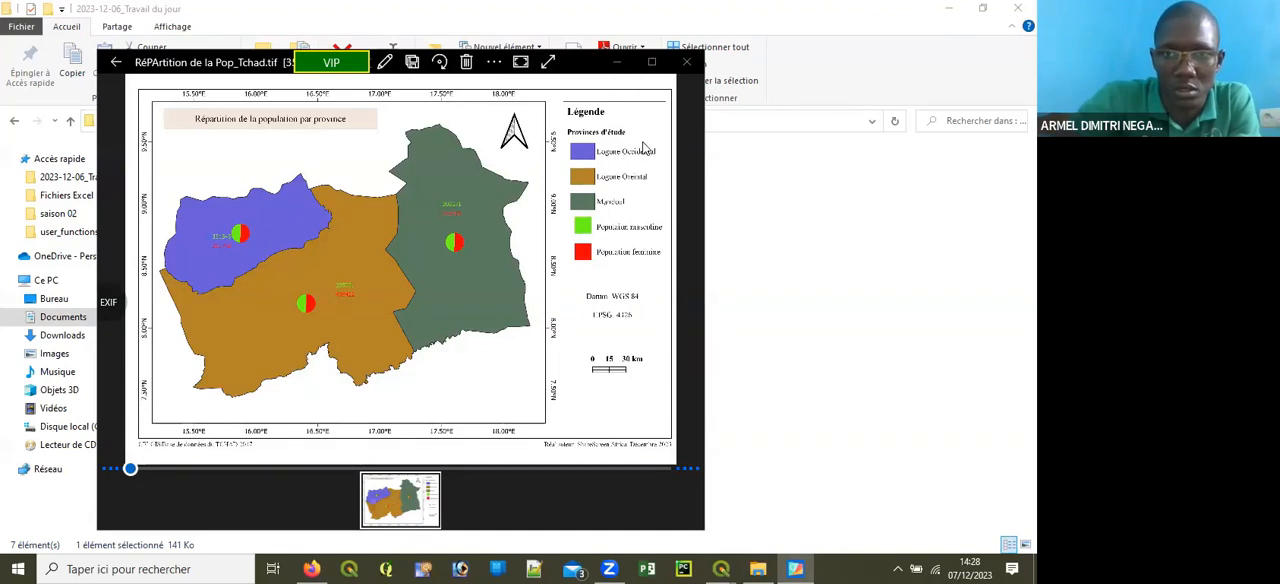
{"action": "left_click", "coordinate": [651, 62]}
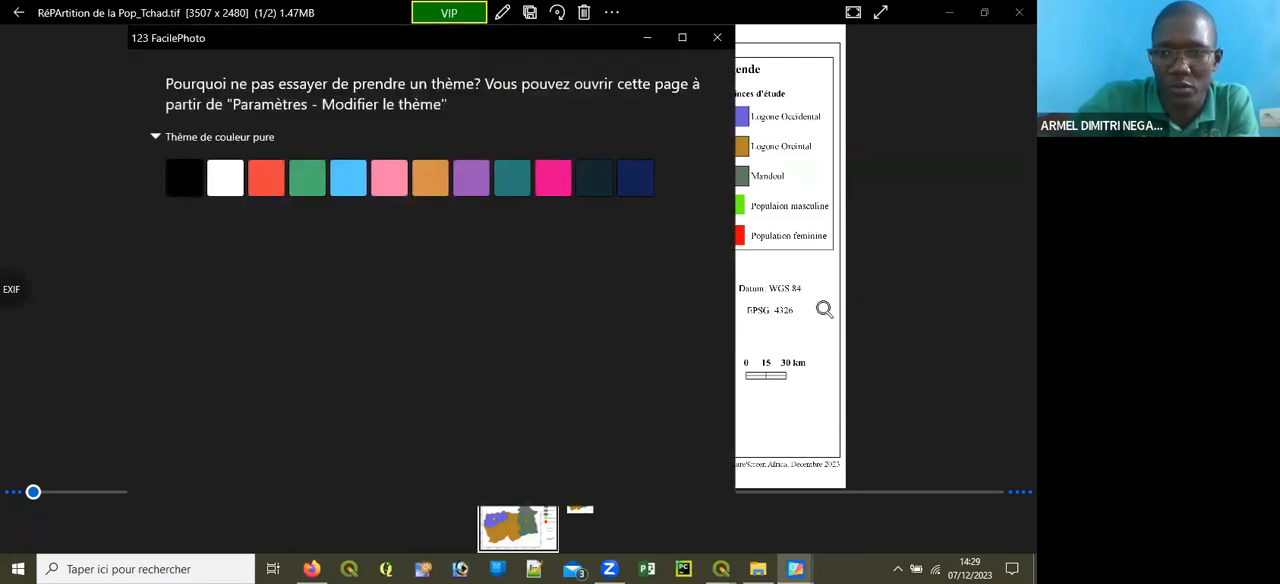
{"action": "left_click", "coordinate": [865, 301]}
Step: Look through the exported SVG and TIF, examining the TIF's map, north arrow, legend and scale bar
{"action": "left_click_drag", "start_coordinate": [266, 123], "coordinate": [411, 549]}
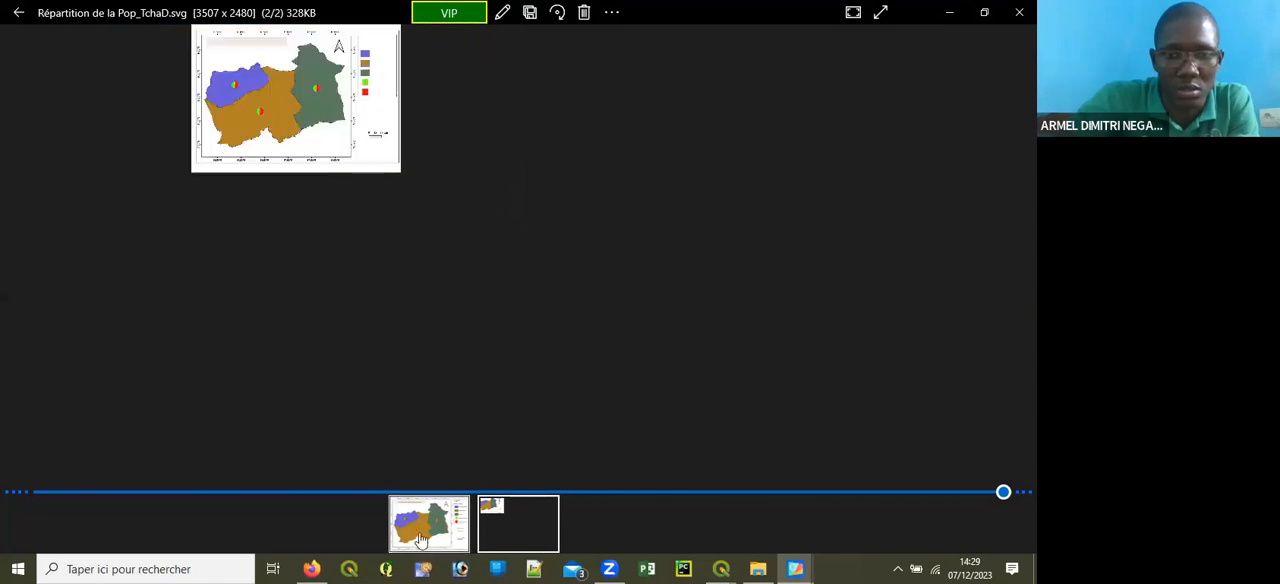
{"action": "left_click", "coordinate": [430, 530]}
{"action": "left_click_drag", "start_coordinate": [462, 385], "coordinate": [640, 108]}
{"action": "left_click_drag", "start_coordinate": [636, 298], "coordinate": [853, 250]}
{"action": "left_click_drag", "start_coordinate": [831, 371], "coordinate": [545, 274]}
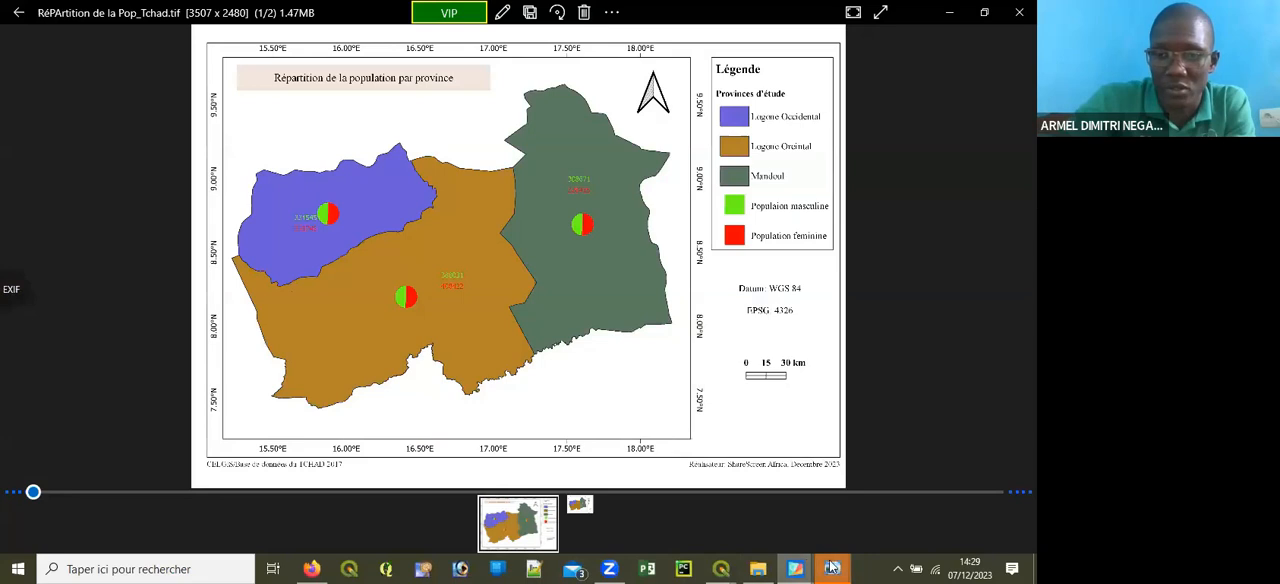
Step: Try to view "RéPArtition de la Pop_TCAD.pdf" in the Windows photo viewer and close that viewer
{"action": "mouse_move", "coordinate": [832, 568]}
{"action": "left_click", "coordinate": [983, 456]}
{"action": "left_click", "coordinate": [856, 468]}
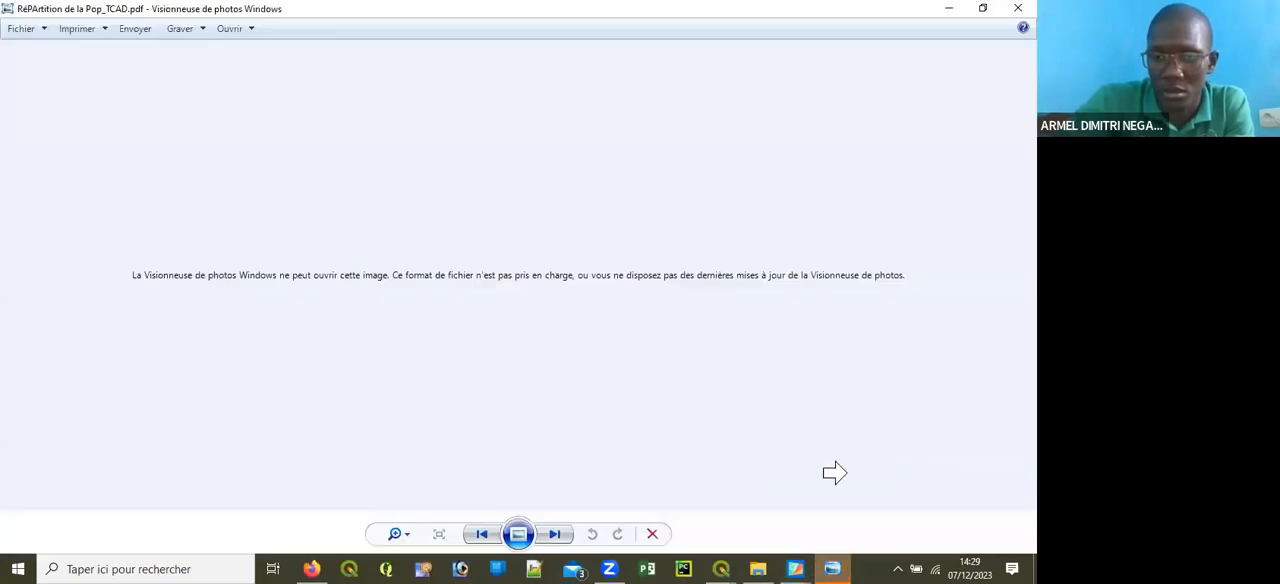
{"action": "left_click", "coordinate": [1017, 10]}
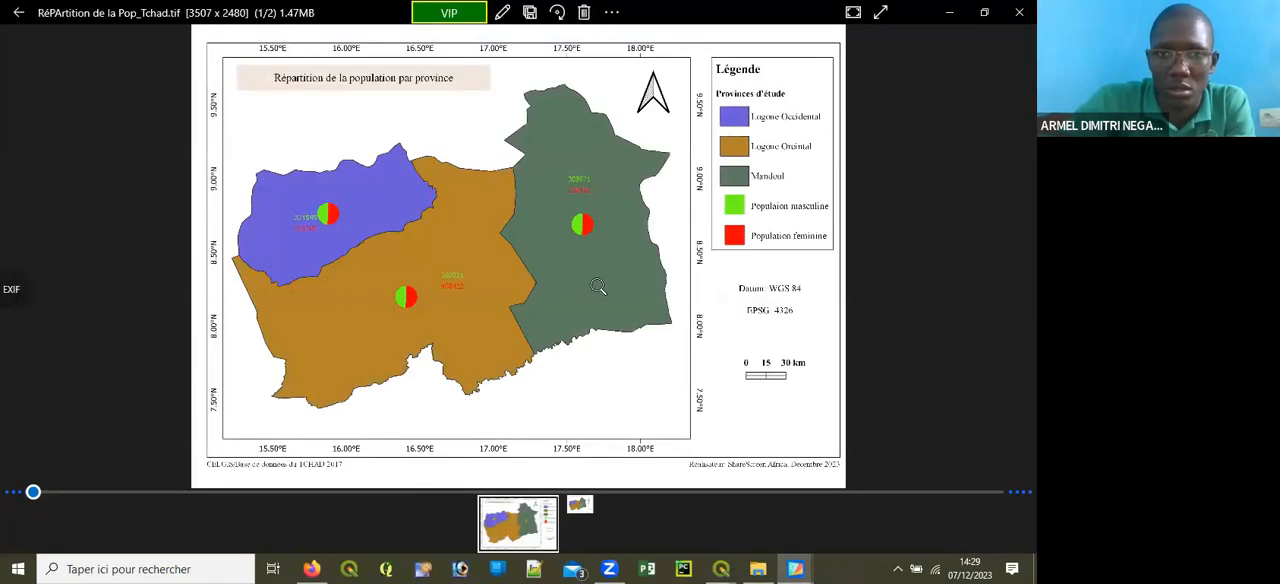
Step: Return to the export folder and bring up "RéPArtition de la Pop_TCAD.pdf" in Adobe Reader, dismissing the image viewer's VIP upgrade offer
{"action": "mouse_move", "coordinate": [797, 568]}
{"action": "left_click", "coordinate": [928, 427]}
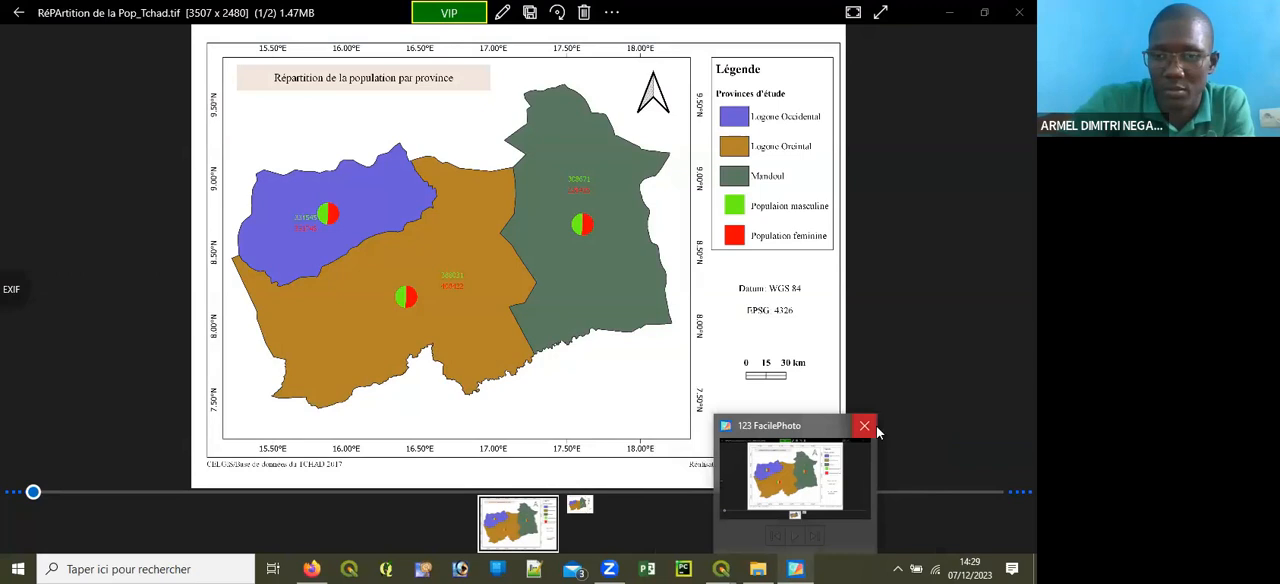
{"action": "left_click", "coordinate": [757, 568]}
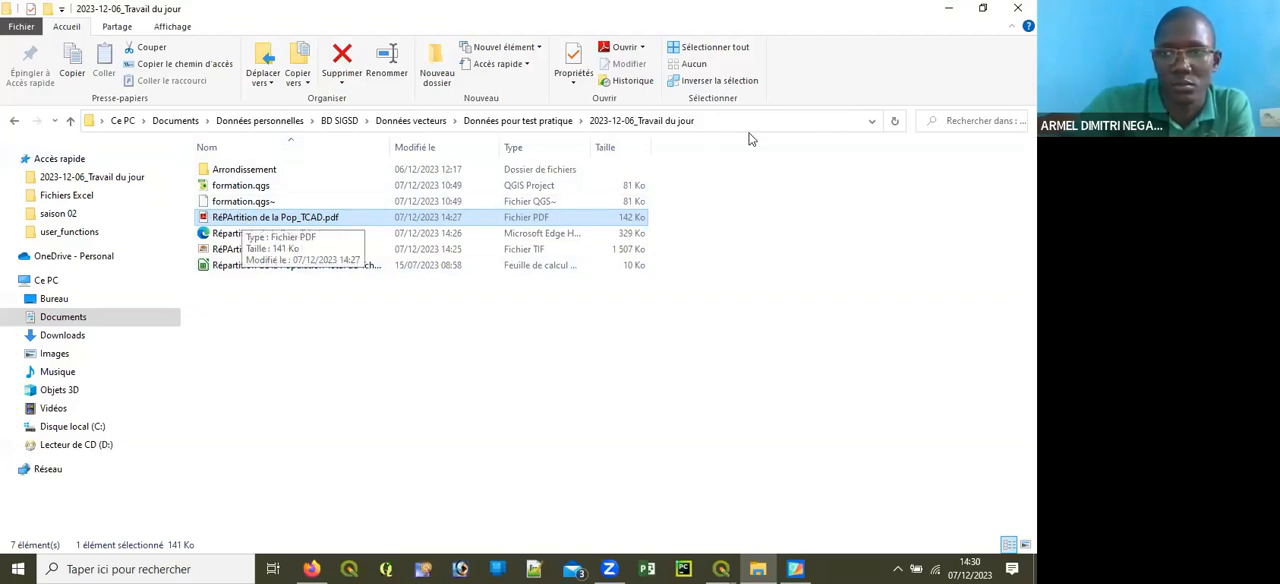
{"action": "left_click", "coordinate": [949, 8]}
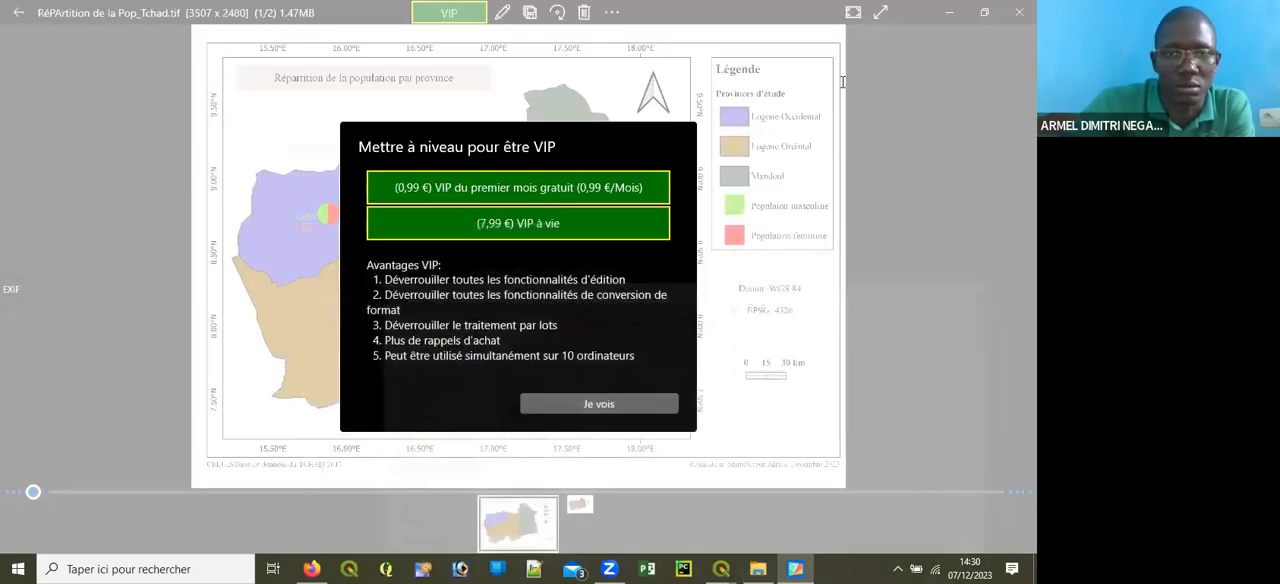
{"action": "left_click", "coordinate": [600, 407]}
{"action": "left_click", "coordinate": [1019, 12]}
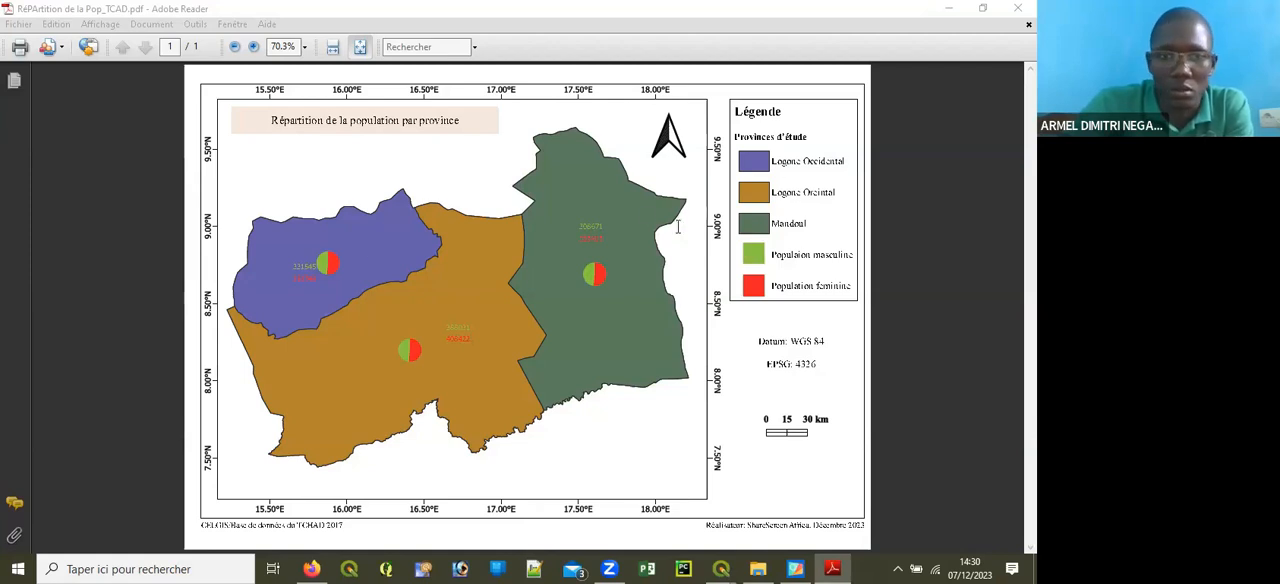
Step: Examine the male and female population labels of the three provinces in the PDF, then close it
{"action": "left_click_drag", "start_coordinate": [300, 278], "coordinate": [288, 252]}
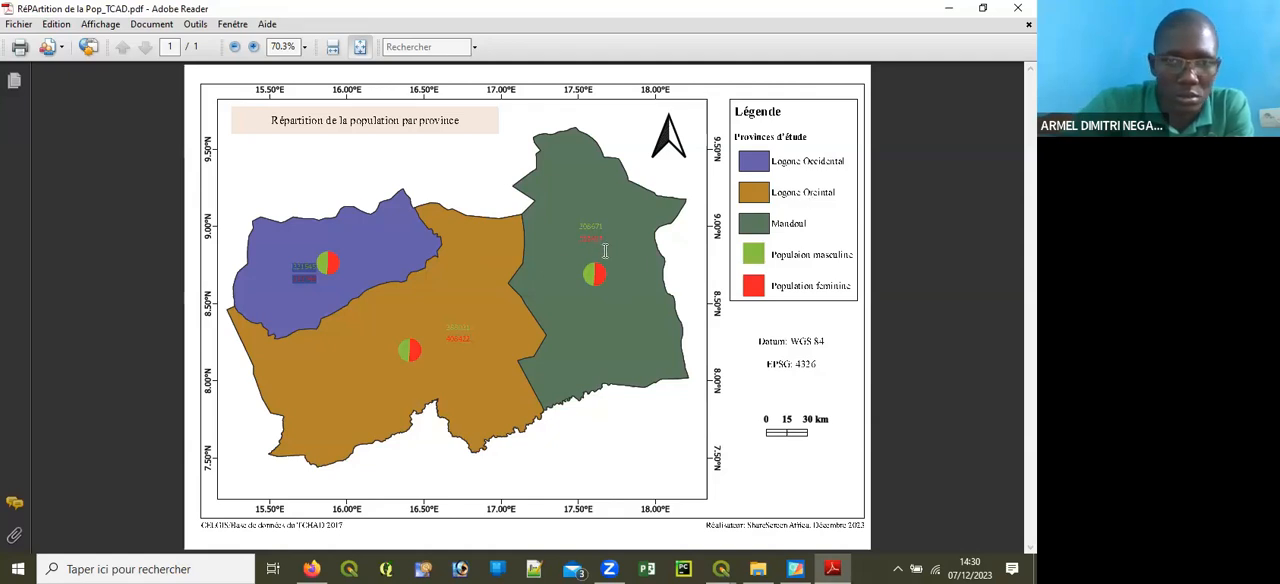
{"action": "left_click_drag", "start_coordinate": [470, 353], "coordinate": [481, 317]}
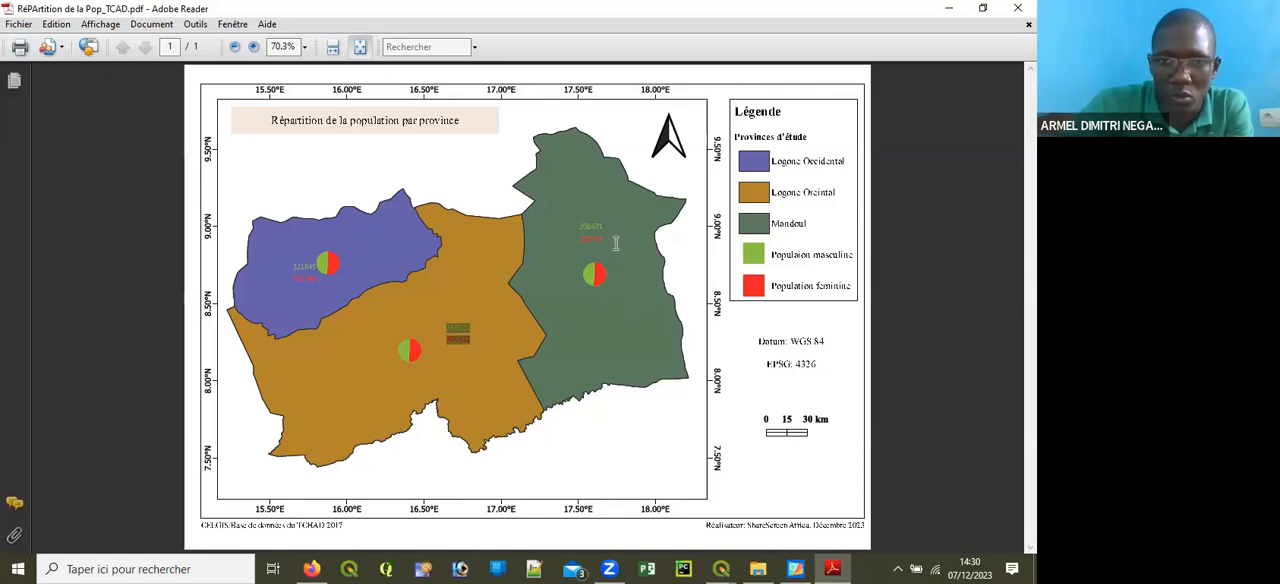
{"action": "left_click_drag", "start_coordinate": [615, 243], "coordinate": [548, 230]}
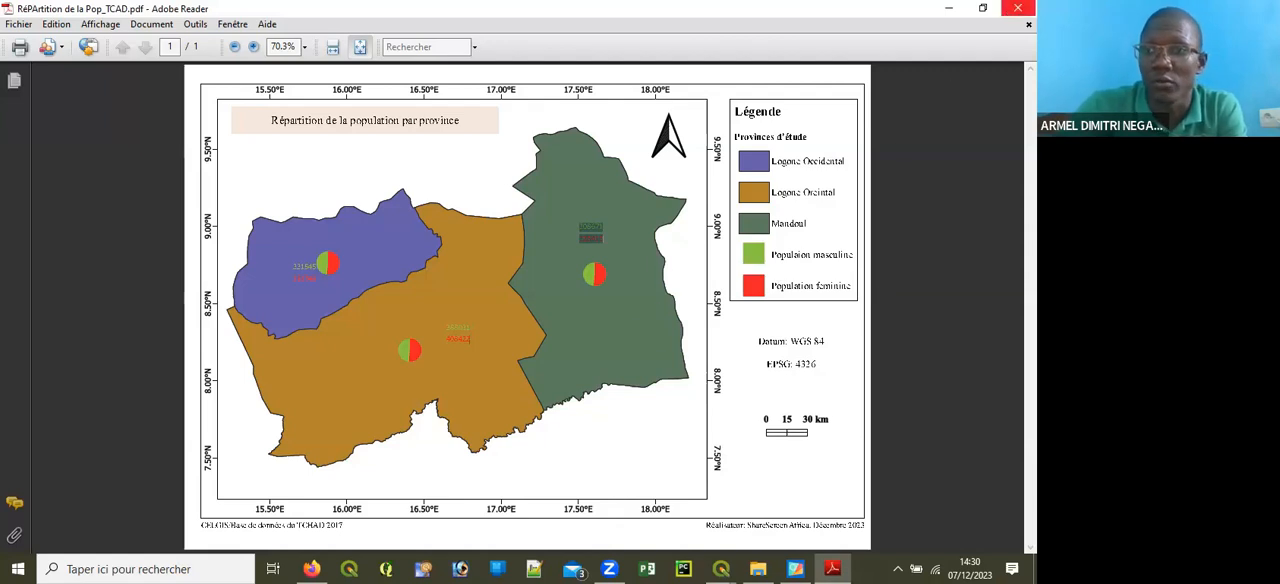
{"action": "left_click", "coordinate": [1016, 8]}
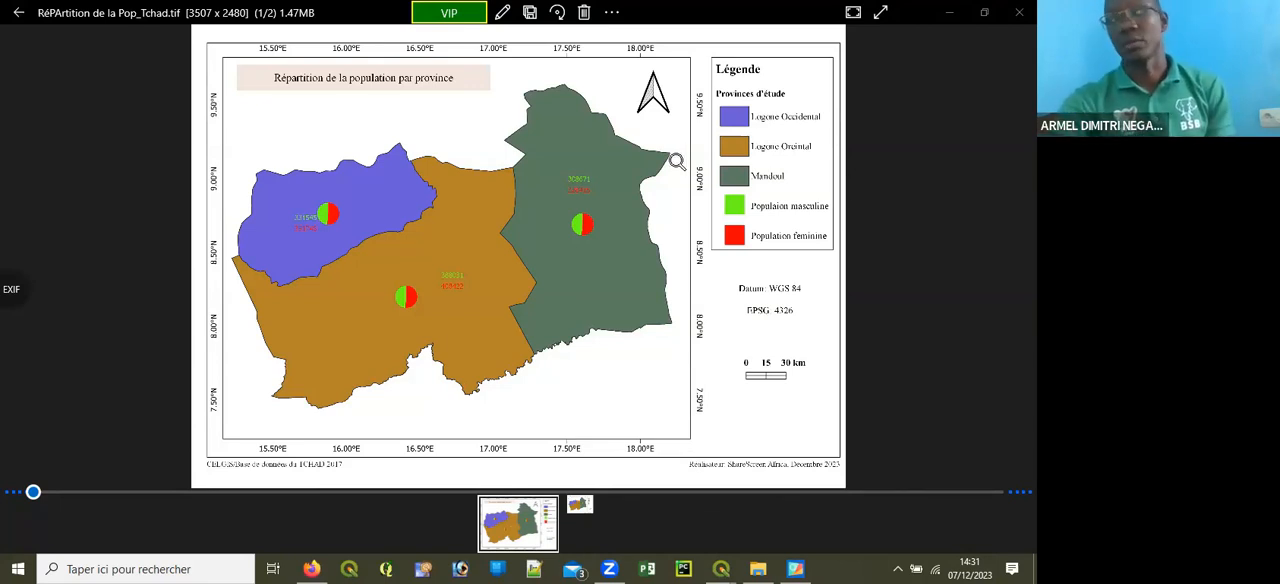
Step: View the exported "Répartition de la Pop_TchaD.svg" in the image viewer and close the viewer
{"action": "left_click", "coordinate": [588, 512]}
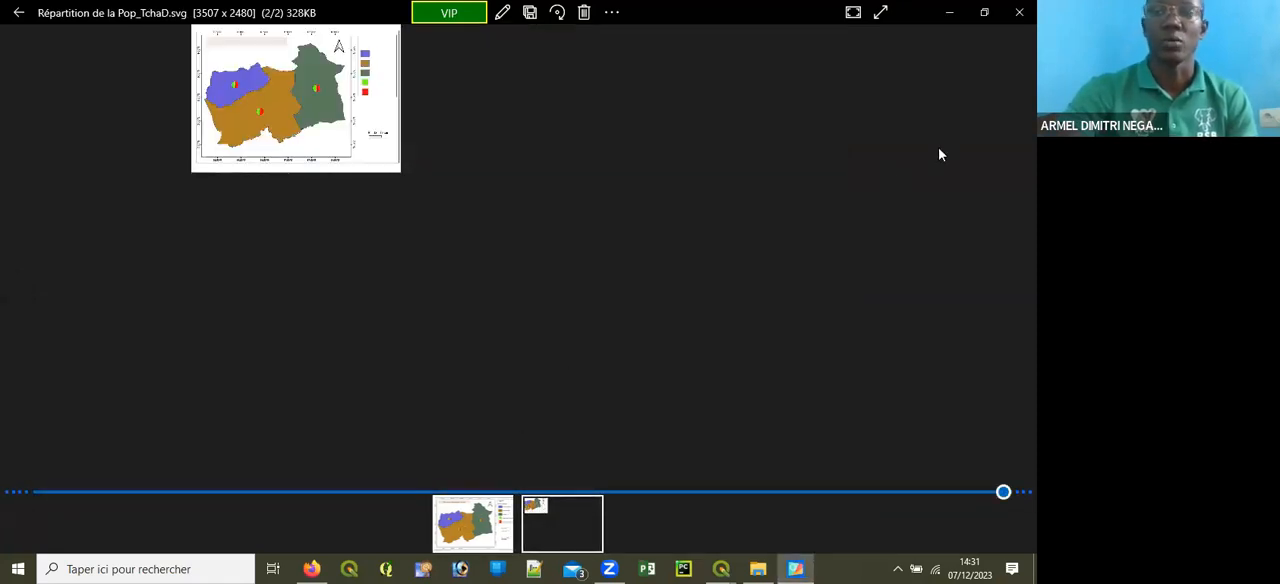
{"action": "left_click", "coordinate": [1019, 12]}
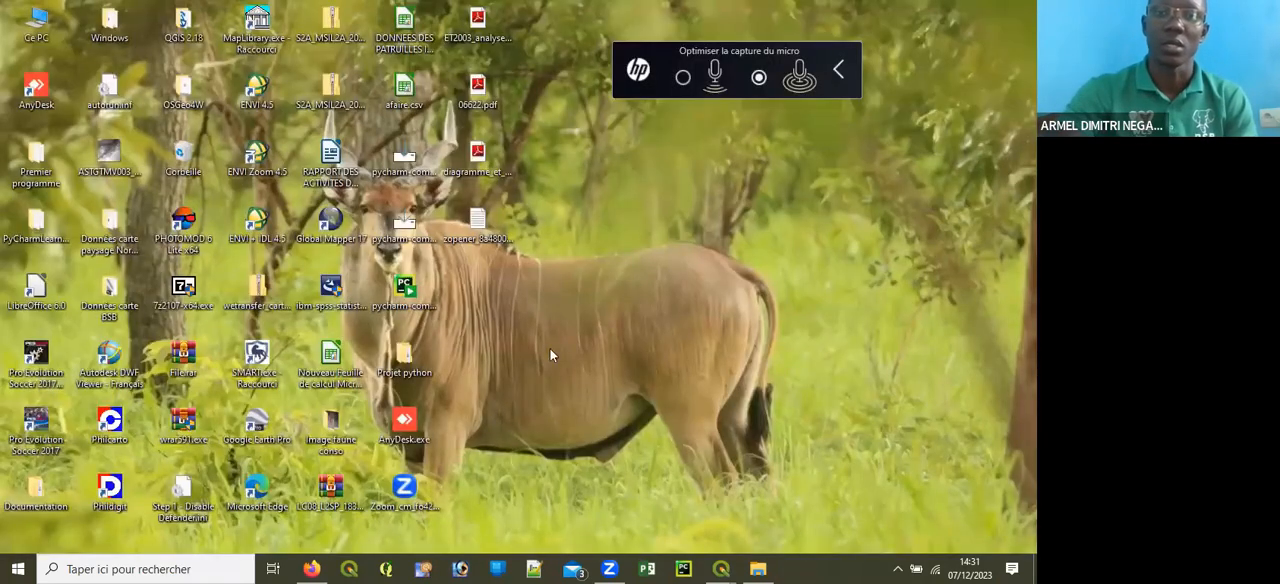
Step: Switch back to the QGIS print layout "Test de mise en page" and bring its full legend into view
{"action": "left_click", "coordinate": [727, 567]}
{"action": "left_click", "coordinate": [756, 527]}
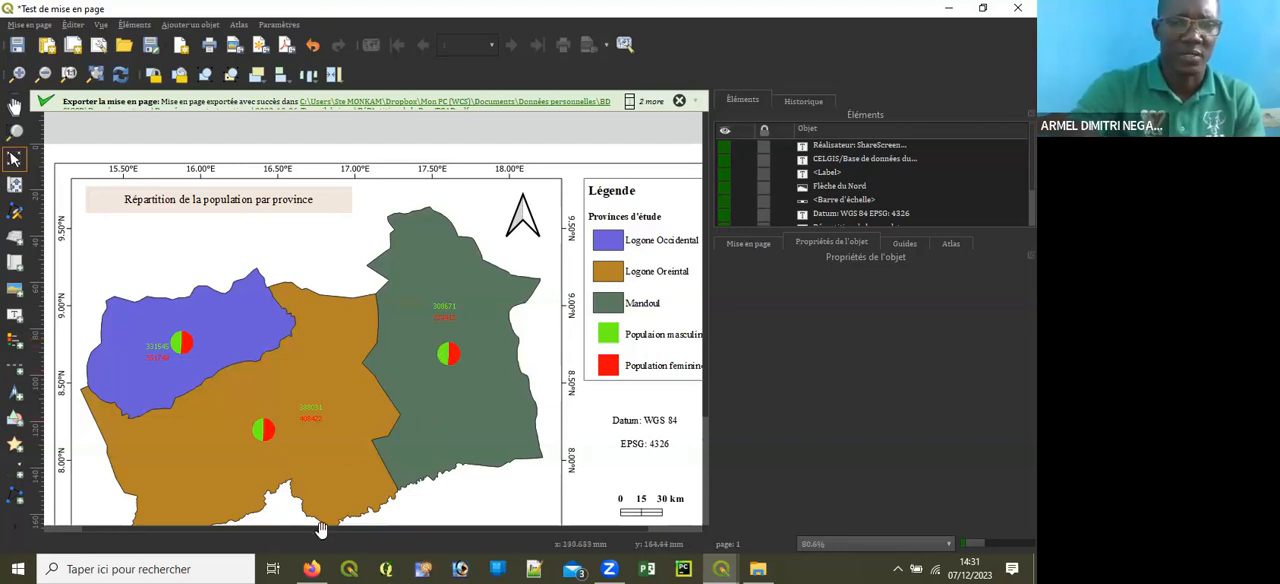
{"action": "left_click_drag", "start_coordinate": [330, 530], "coordinate": [559, 558]}
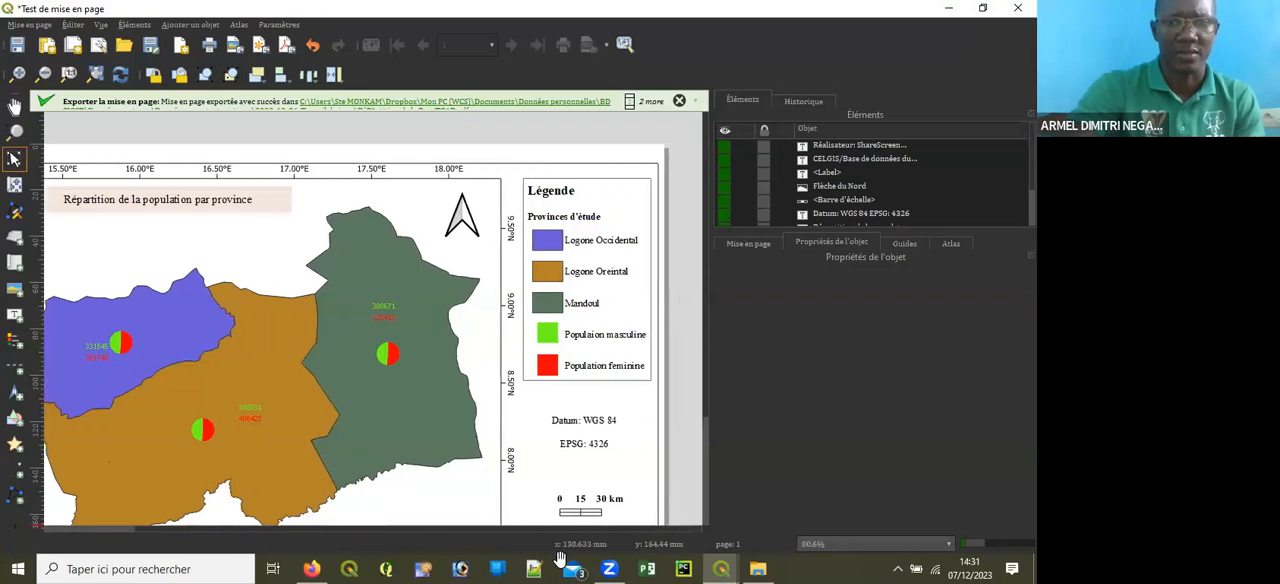